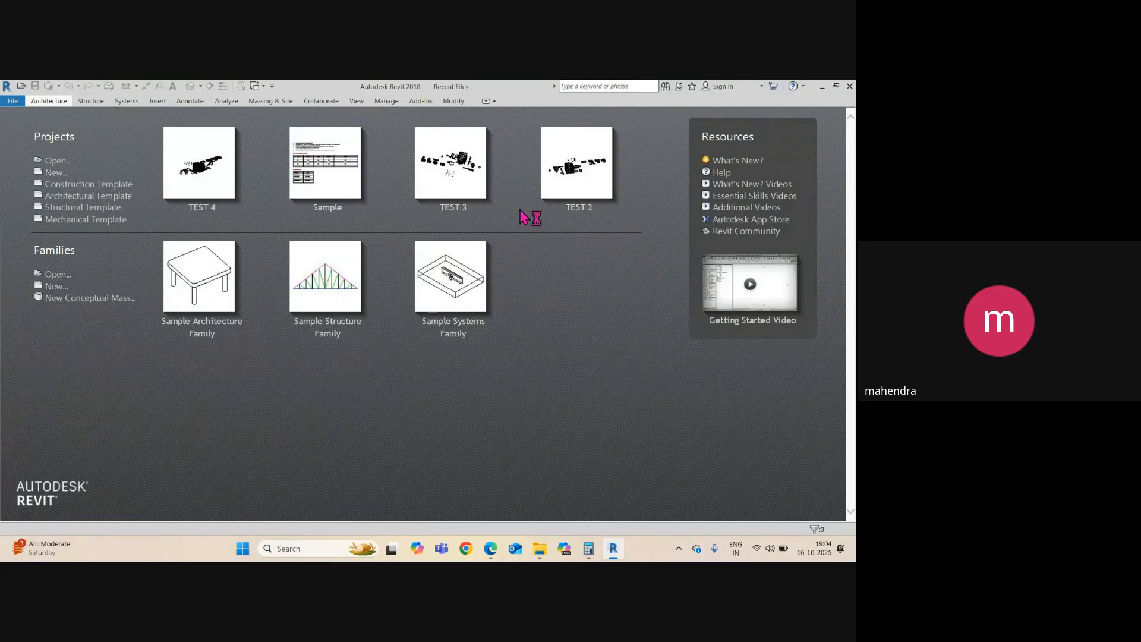
Create a new project from the Structural Analysis-DefaultMetric.rte template.
{"action": "left_click", "coordinate": [57, 172]}
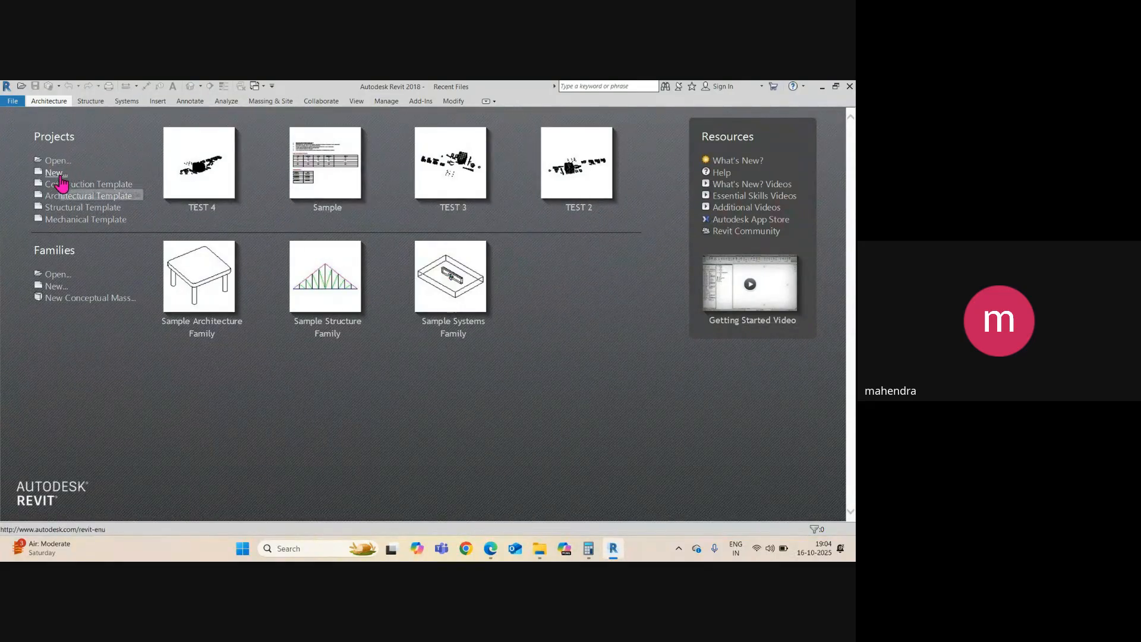
{"action": "left_click", "coordinate": [429, 237]}
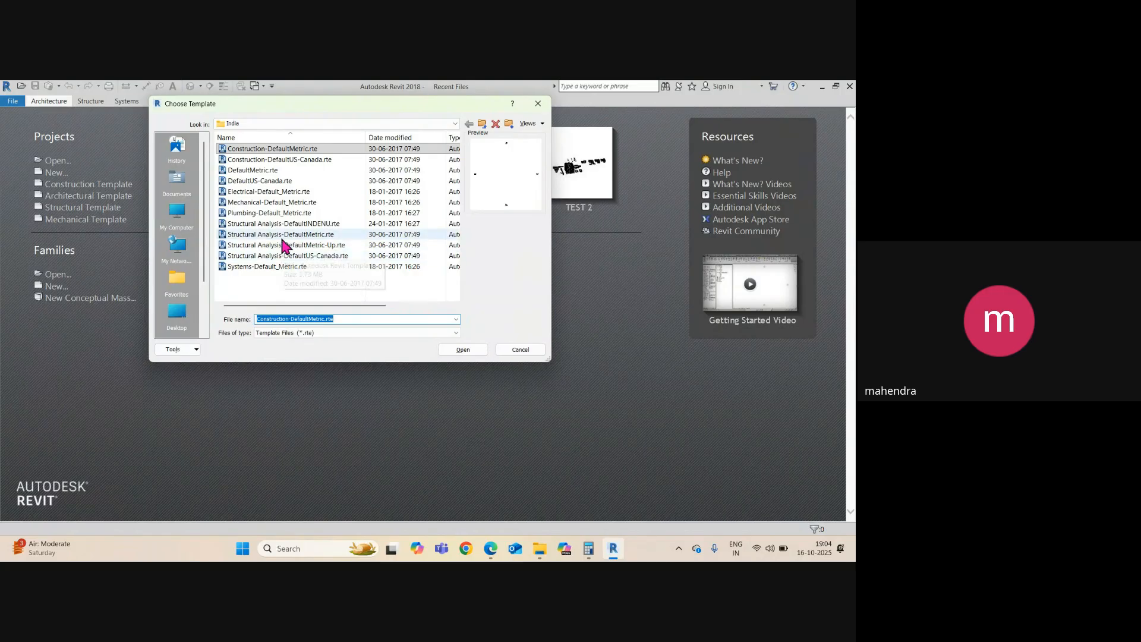
{"action": "left_click", "coordinate": [284, 234]}
{"action": "left_click", "coordinate": [463, 351]}
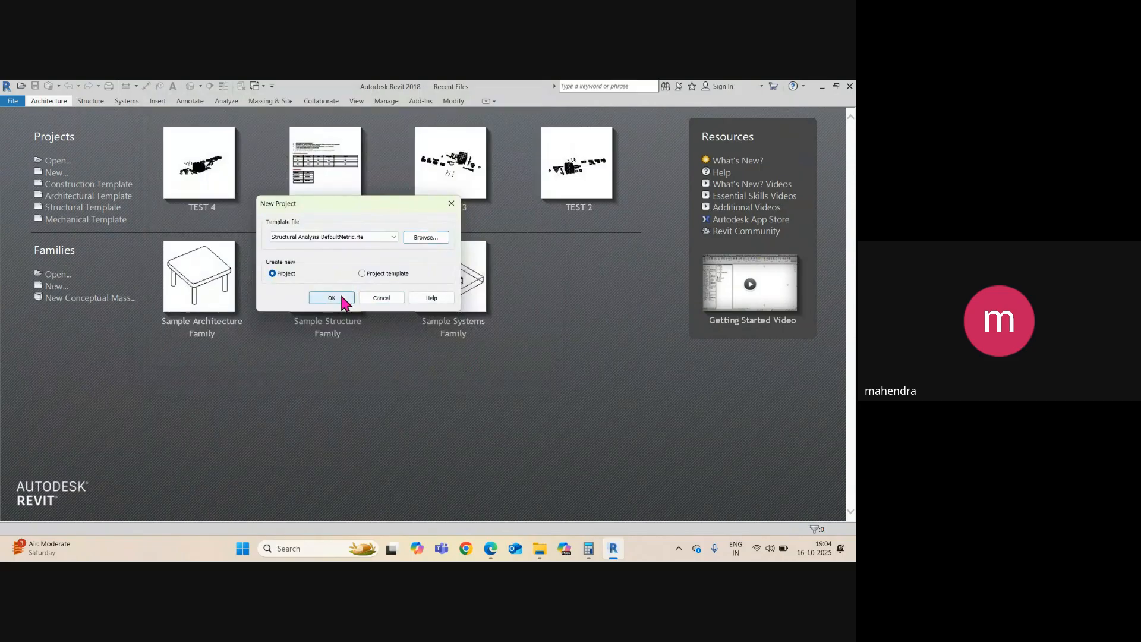
{"action": "left_click", "coordinate": [339, 299]}
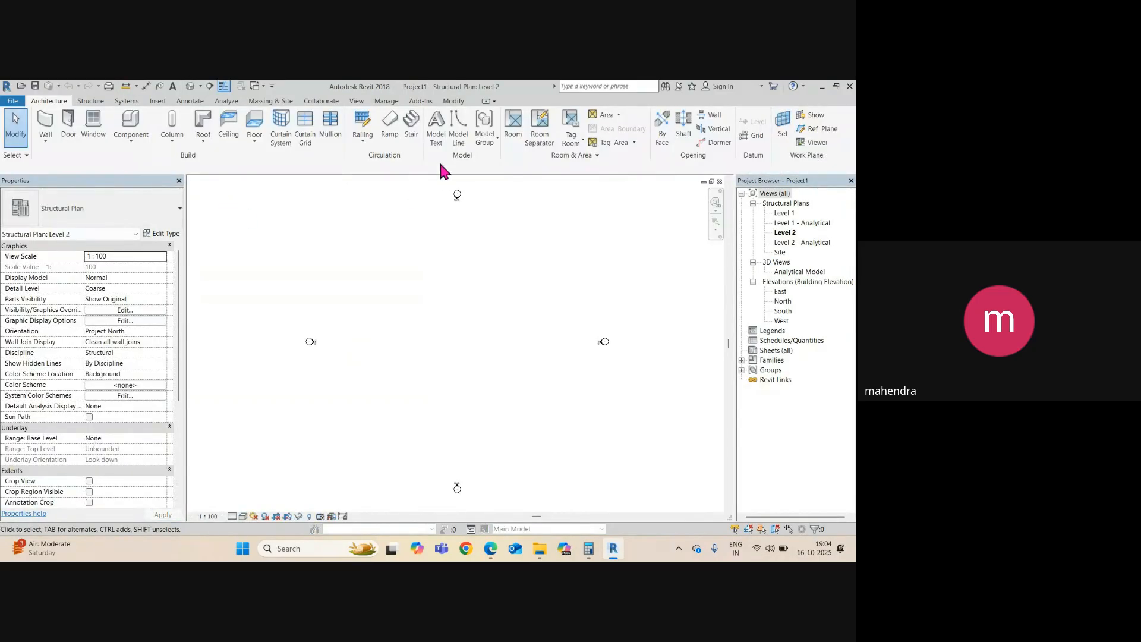
Start saving the project and browse to the 04.10.2025 folder inside Revit Training on the Desktop.
{"action": "left_click", "coordinate": [13, 102]}
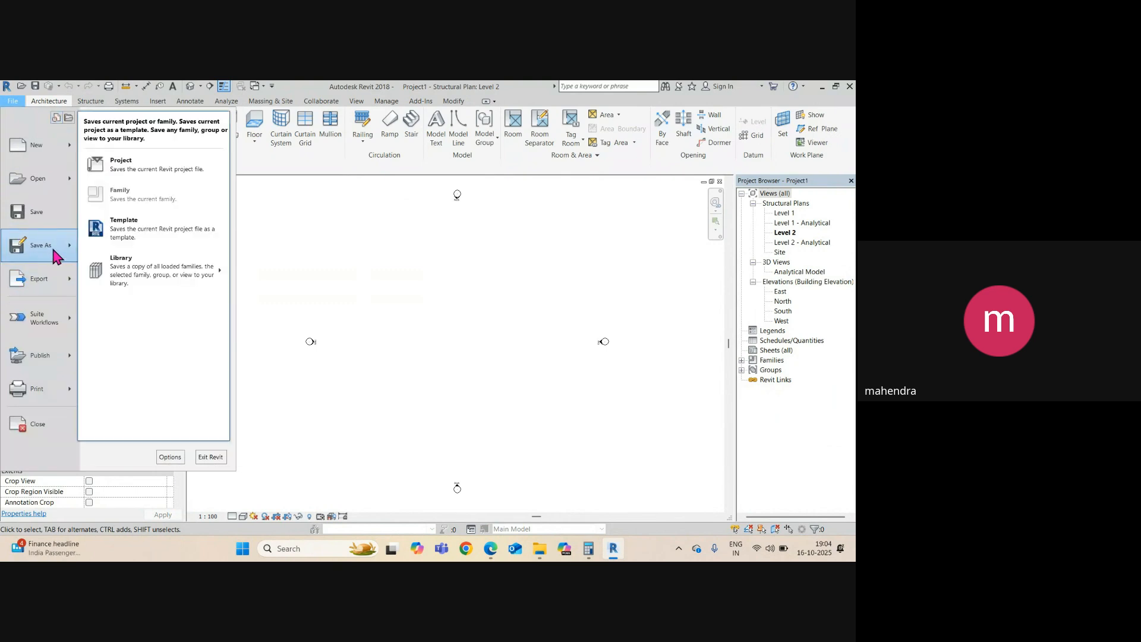
{"action": "left_click", "coordinate": [48, 213]}
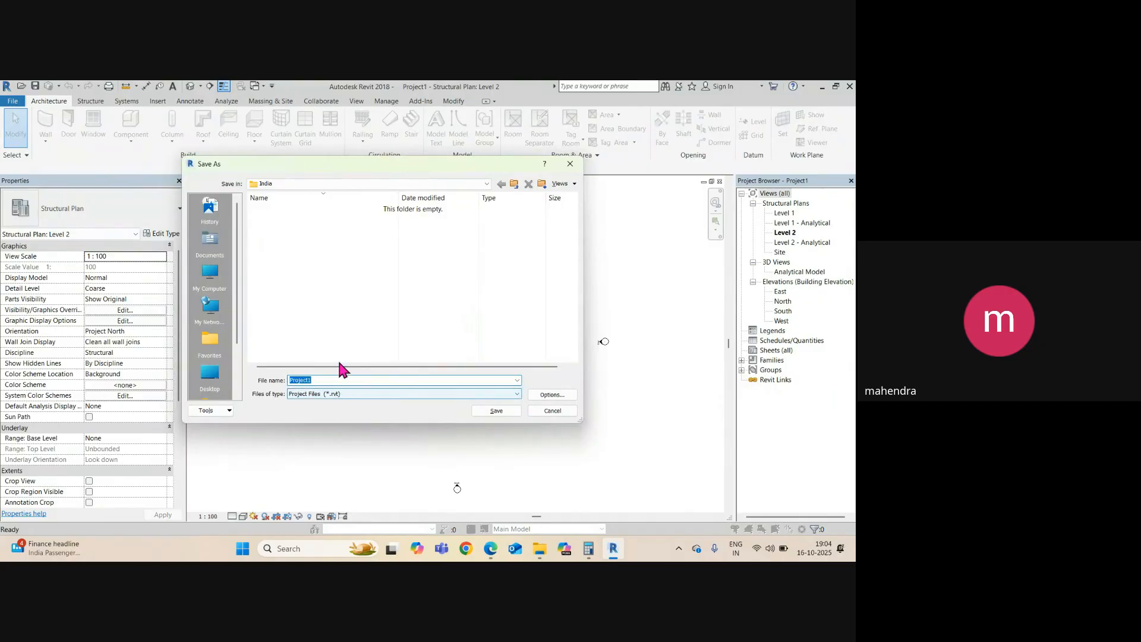
{"action": "left_click", "coordinate": [209, 373]}
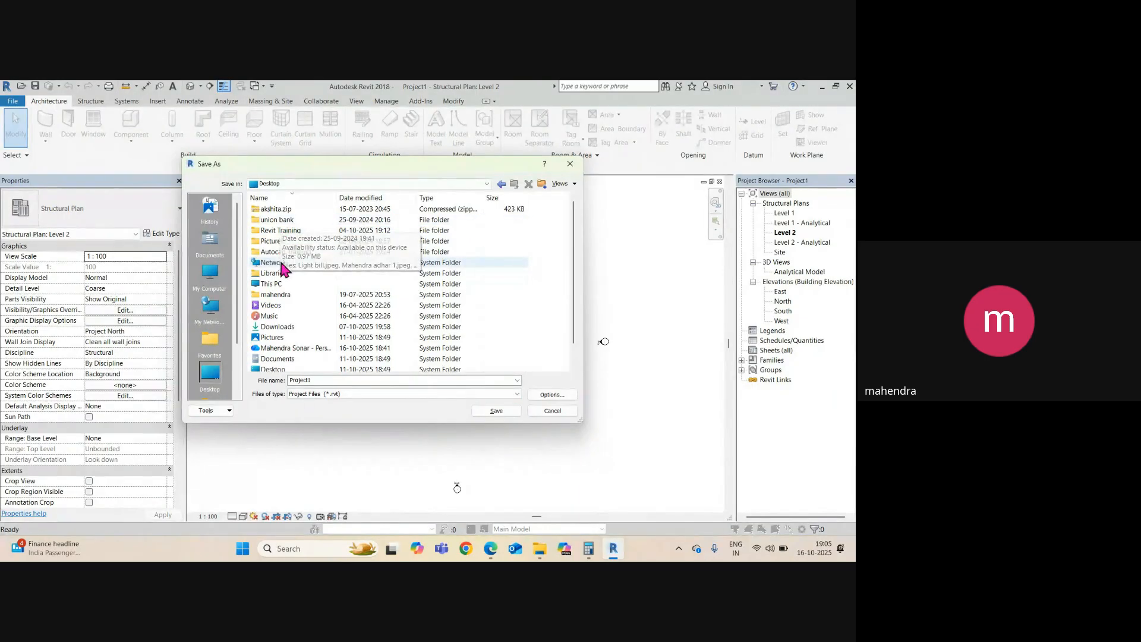
{"action": "scroll", "coordinate": [295, 223], "scroll_direction": "down", "scroll_amount": 1}
{"action": "scroll", "coordinate": [294, 280], "scroll_direction": "up", "scroll_amount": 1}
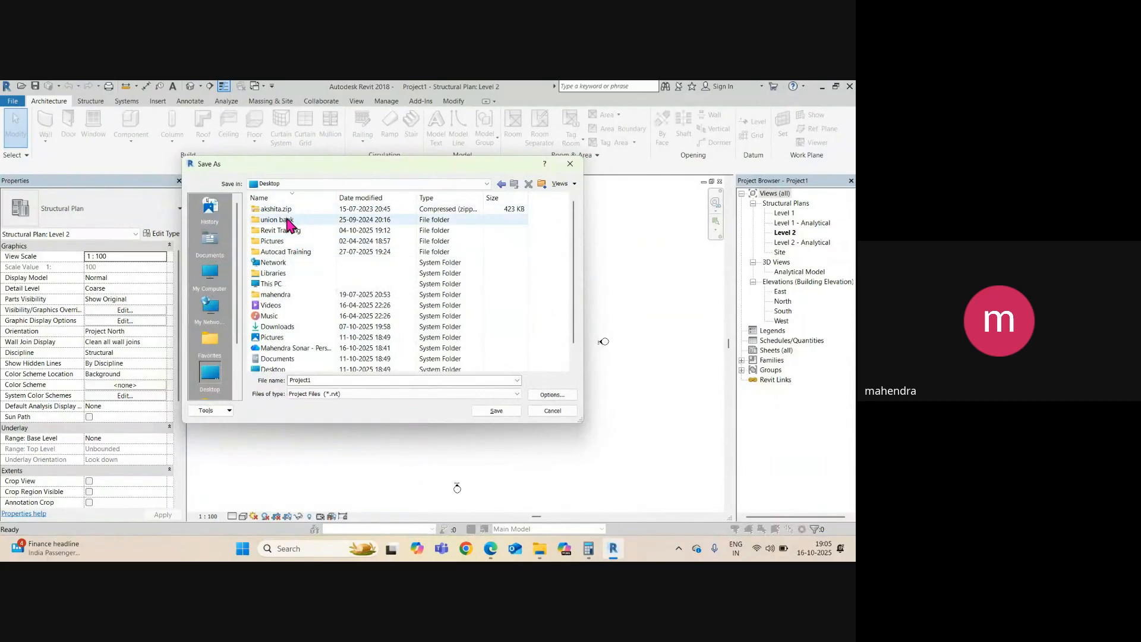
{"action": "double_click", "coordinate": [283, 230]}
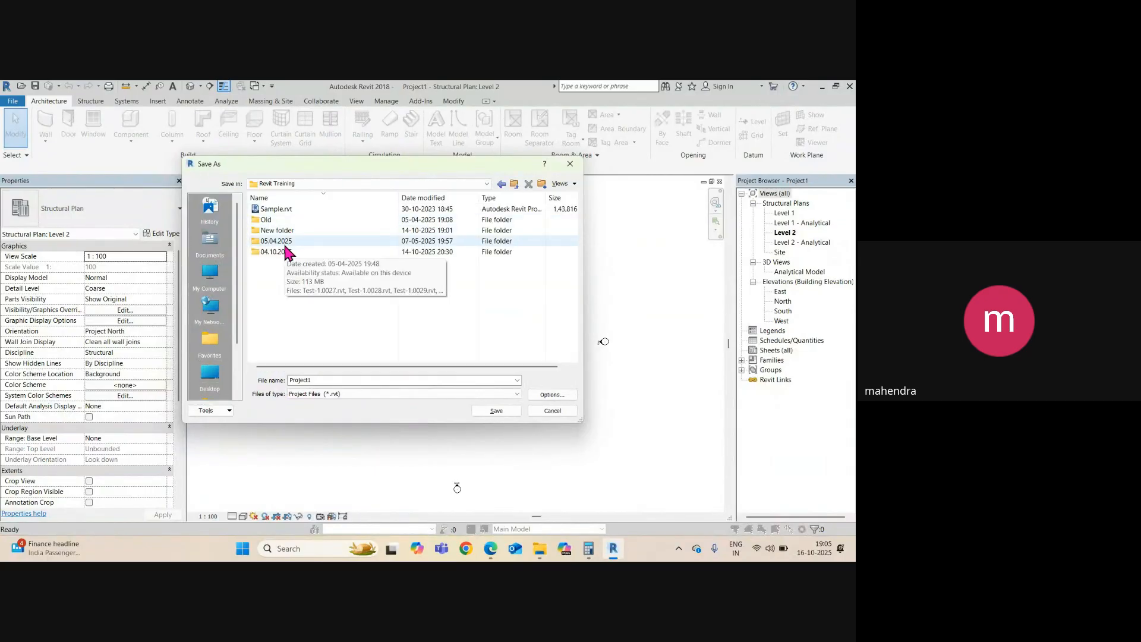
{"action": "left_click", "coordinate": [286, 252]}
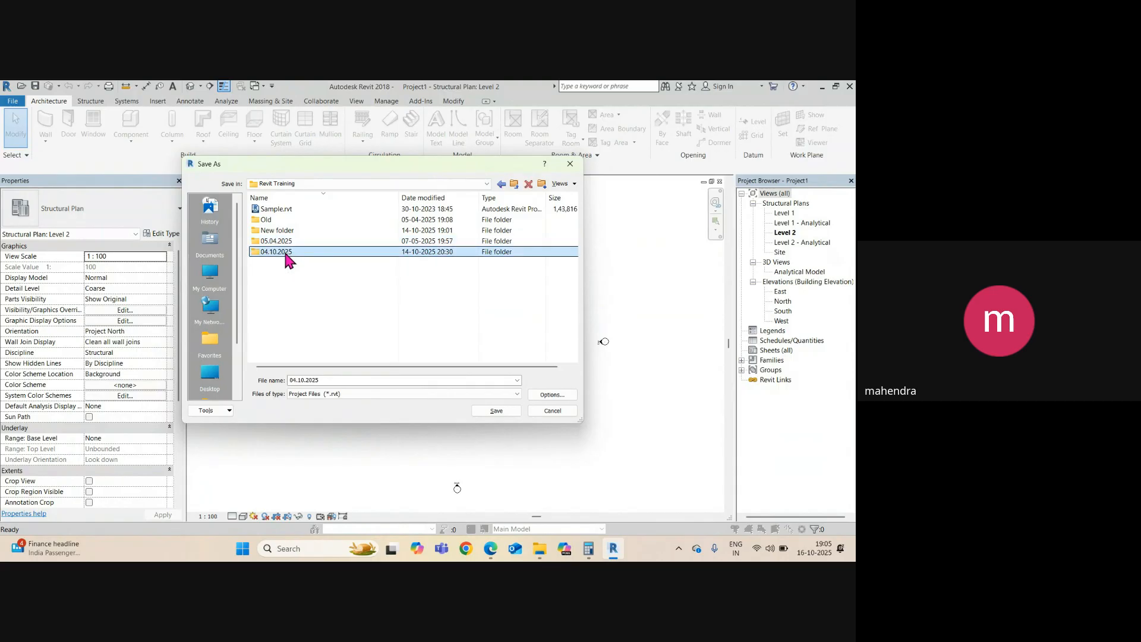
{"action": "double_click", "coordinate": [286, 253]}
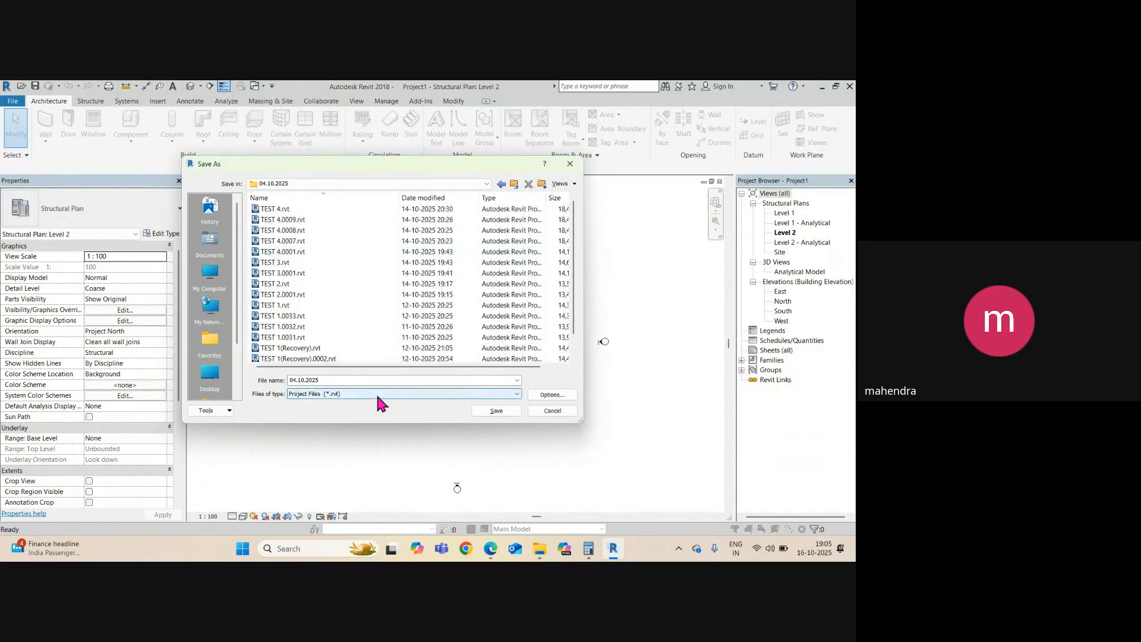
Name the project file TEST 5.rvt and save it in the 04.10.2025 folder.
{"action": "scroll", "coordinate": [344, 318], "scroll_direction": "down", "scroll_amount": 1}
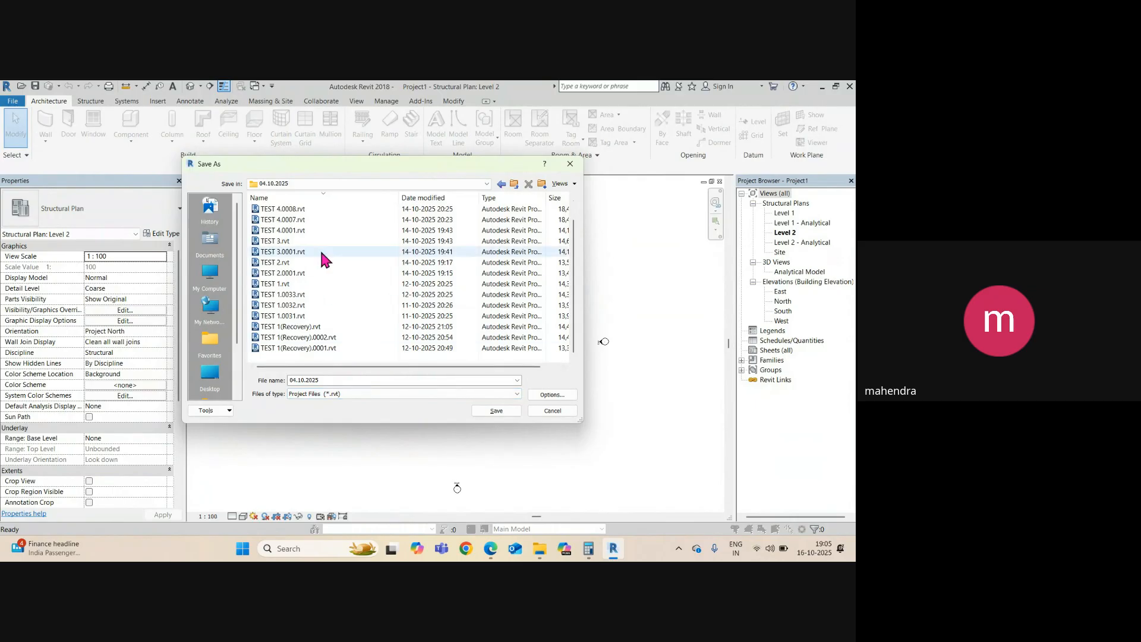
{"action": "scroll", "coordinate": [297, 238], "scroll_direction": "up", "scroll_amount": 1}
{"action": "left_click", "coordinate": [291, 211]}
{"action": "double_click", "coordinate": [307, 381]}
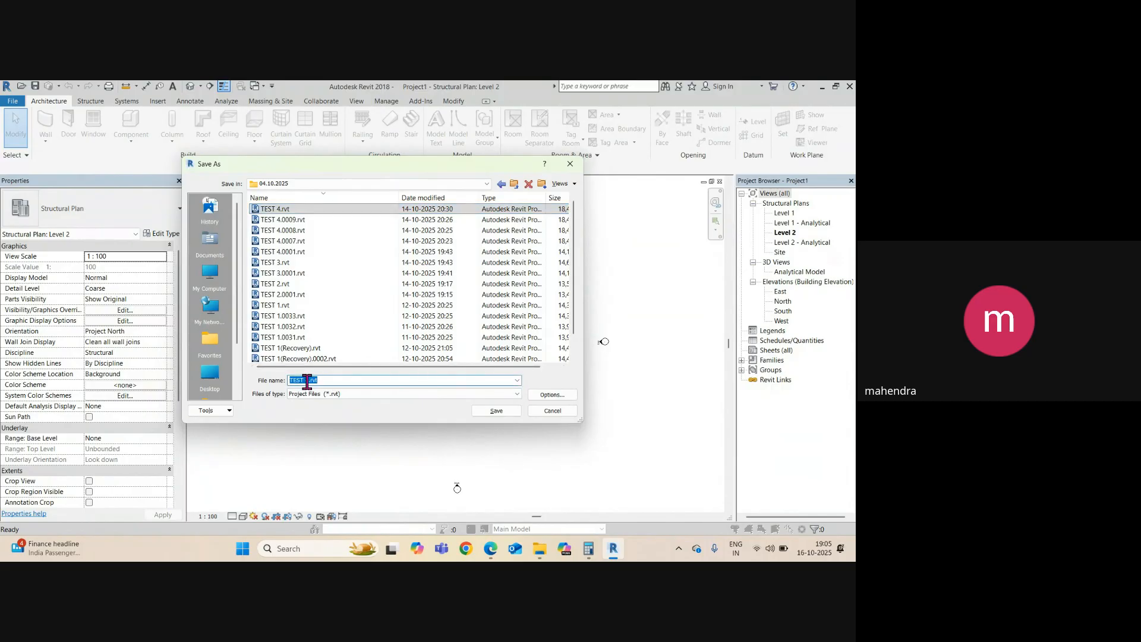
{"action": "type", "text": "5"}
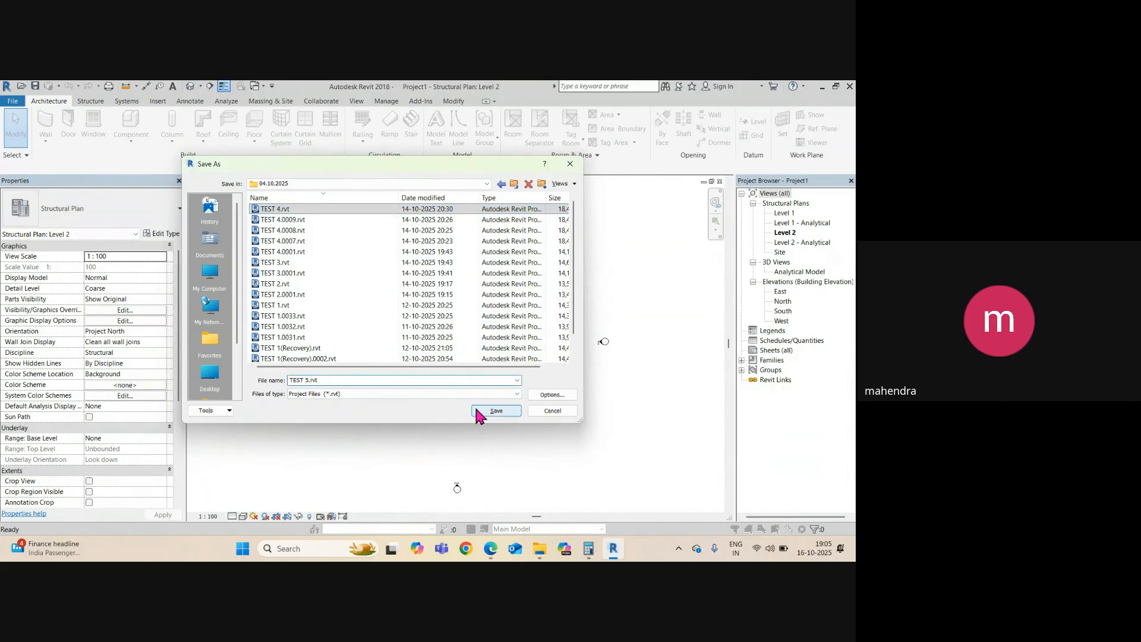
{"action": "left_click", "coordinate": [505, 414]}
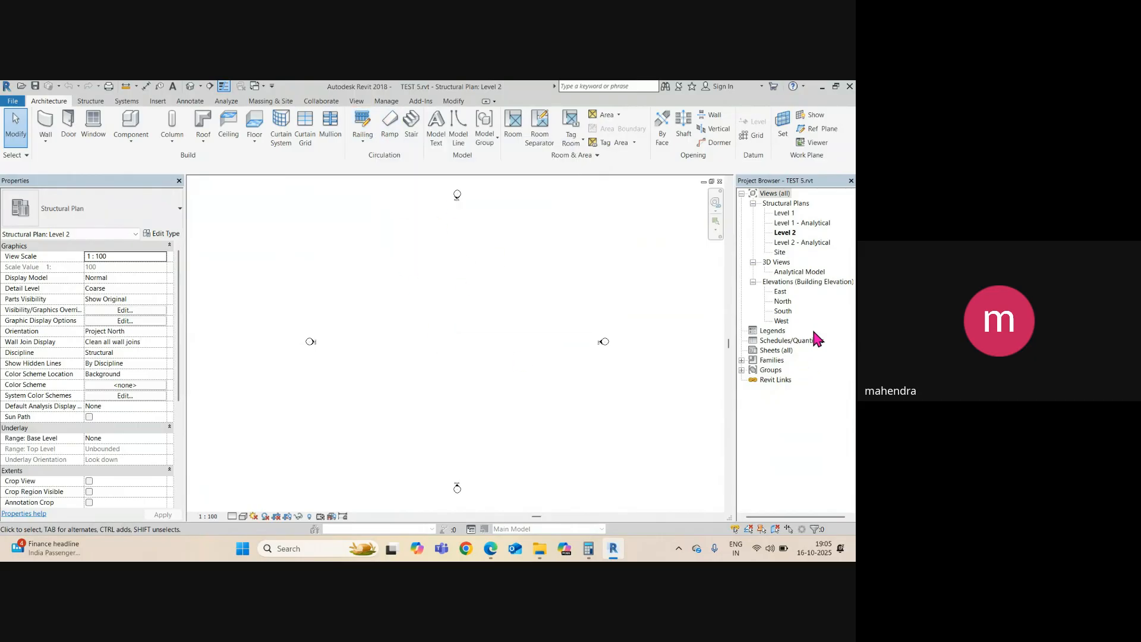
Open the East elevation and set the elevation of Level 2 to 4000.
{"action": "double_click", "coordinate": [781, 291]}
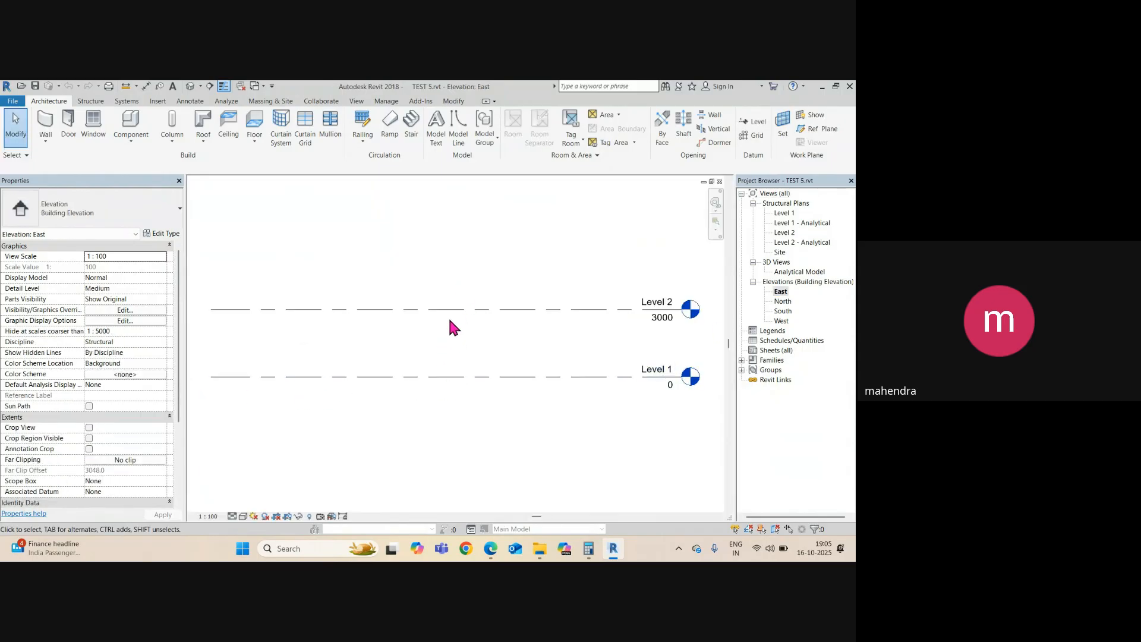
{"action": "left_click", "coordinate": [661, 318]}
{"action": "left_click", "coordinate": [662, 319]}
{"action": "type", "text": "4"}
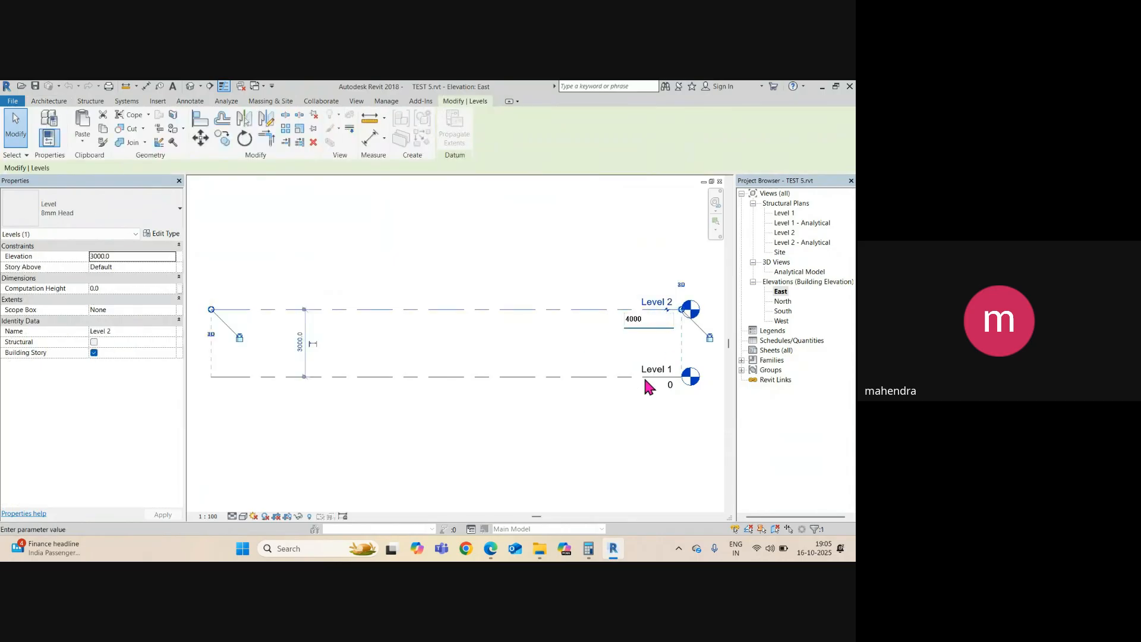
{"action": "key", "text": "Return"}
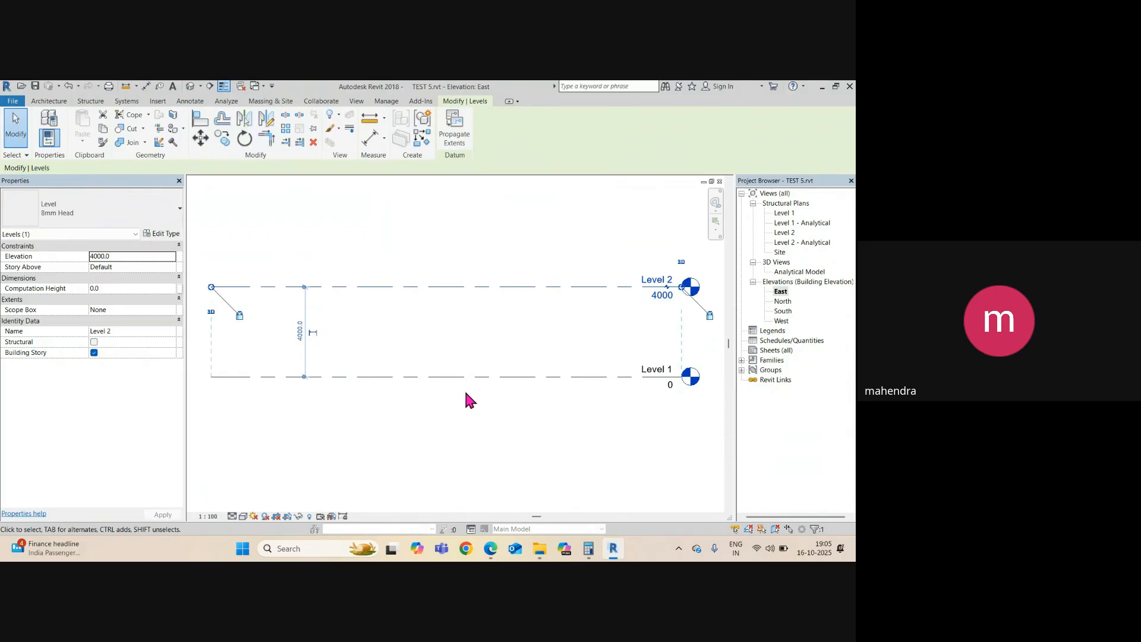
Go to the floor plan of Level 1 from its level line in the East elevation.
{"action": "left_click", "coordinate": [436, 377]}
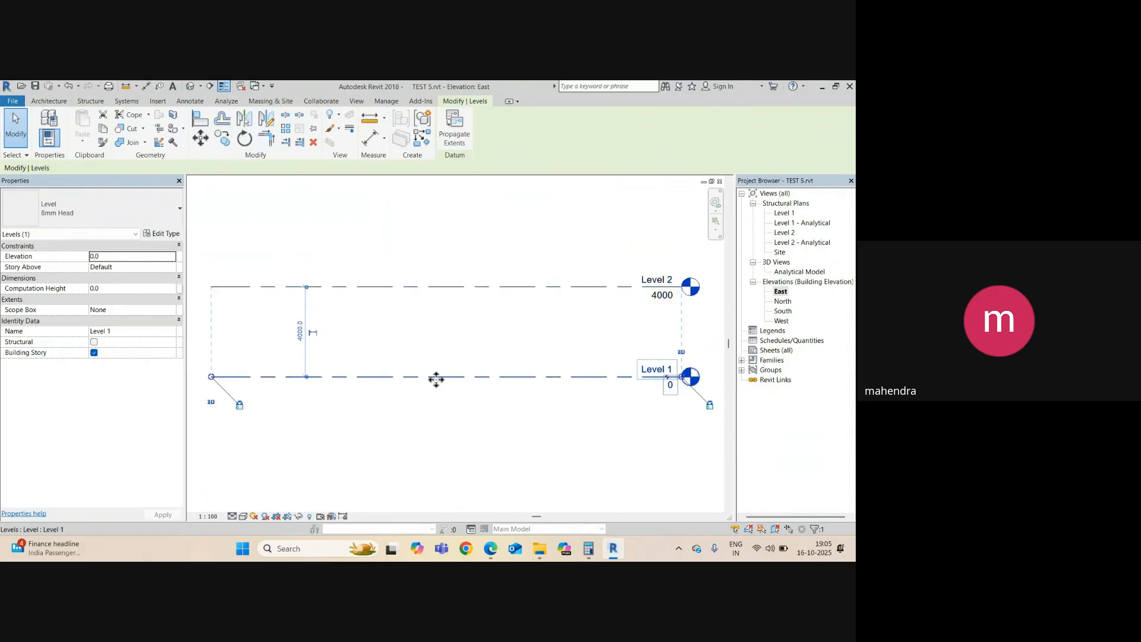
{"action": "right_click", "coordinate": [436, 379]}
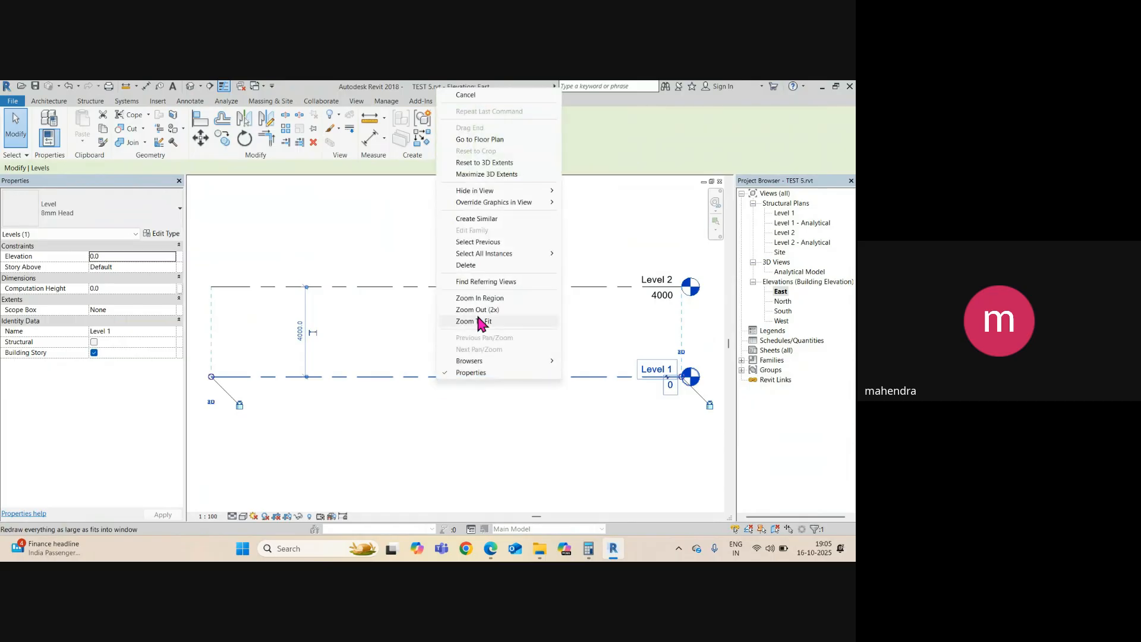
{"action": "left_click", "coordinate": [485, 140]}
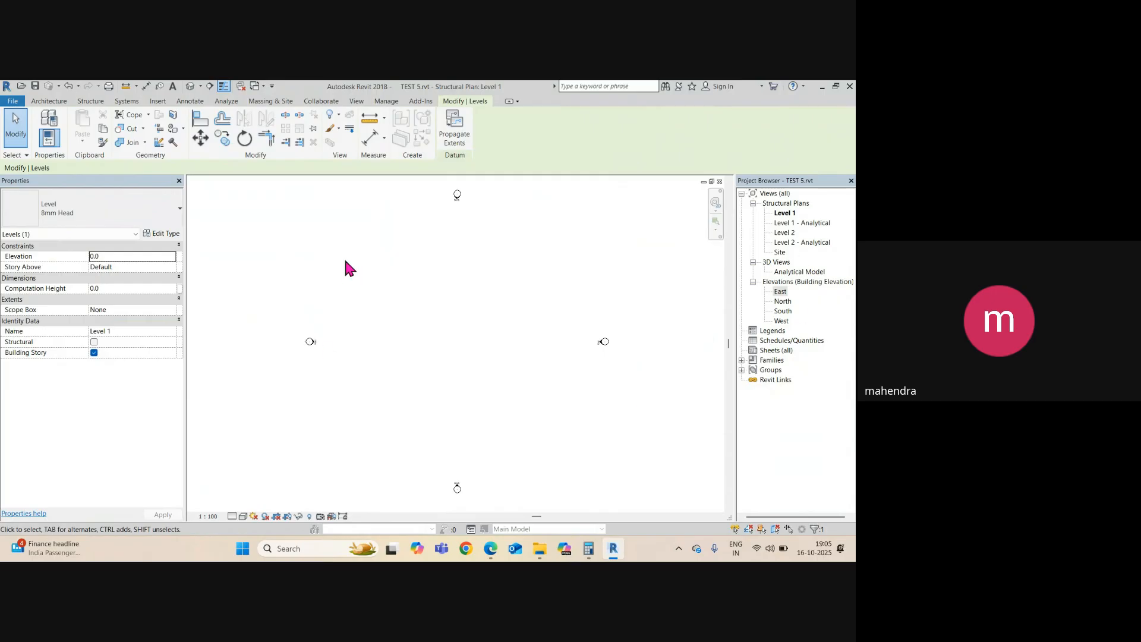
Start a ramp sketch on Level 1 and set the Ramp 1 type's Ramp Max Slope (1/x) to 12.
{"action": "left_click", "coordinate": [62, 102]}
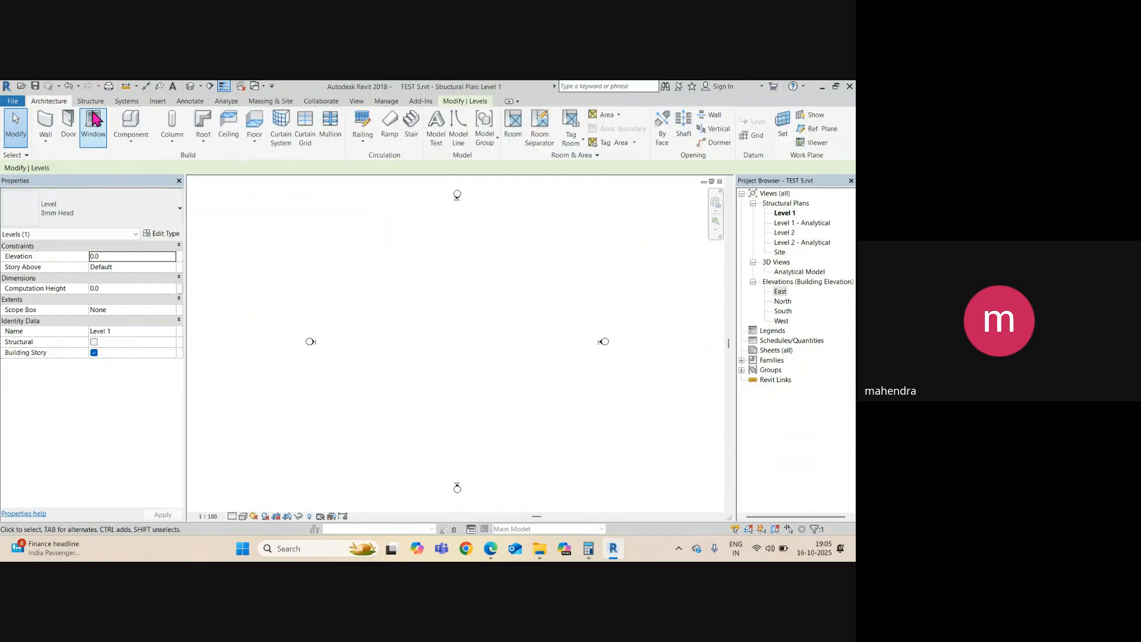
{"action": "left_click", "coordinate": [391, 138]}
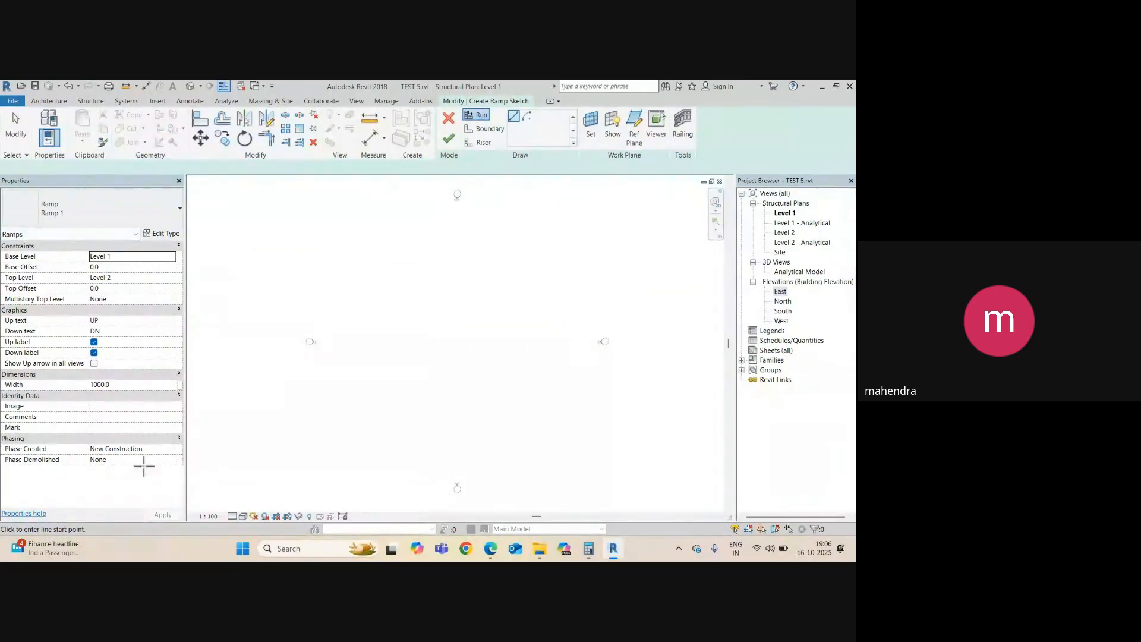
{"action": "left_click", "coordinate": [162, 234]}
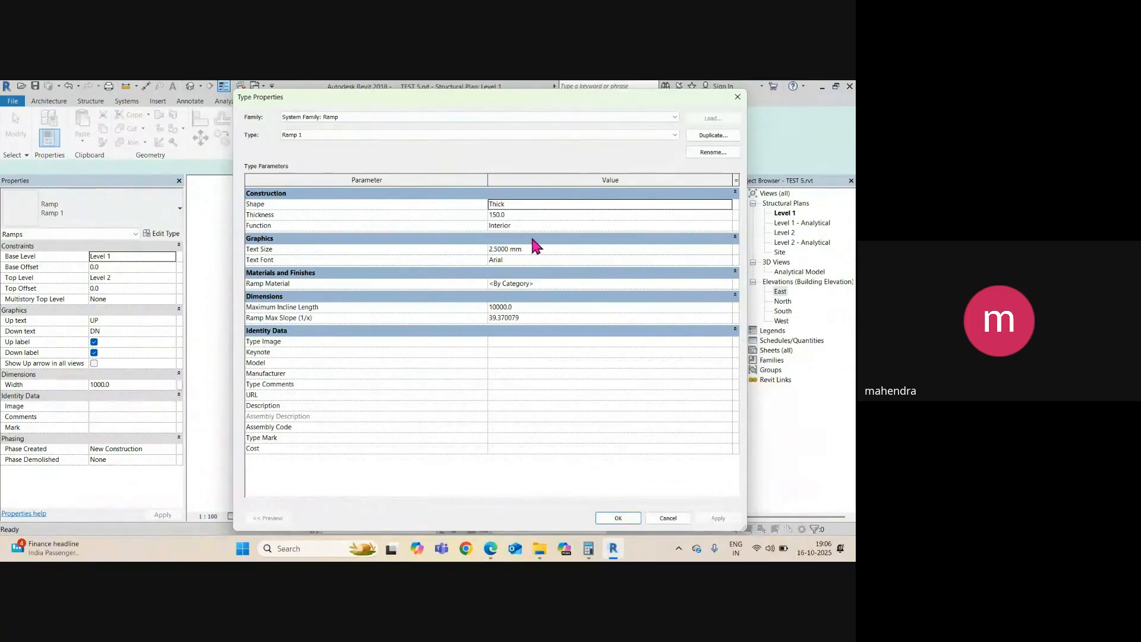
{"action": "left_click", "coordinate": [561, 318]}
{"action": "type", "text": "12"}
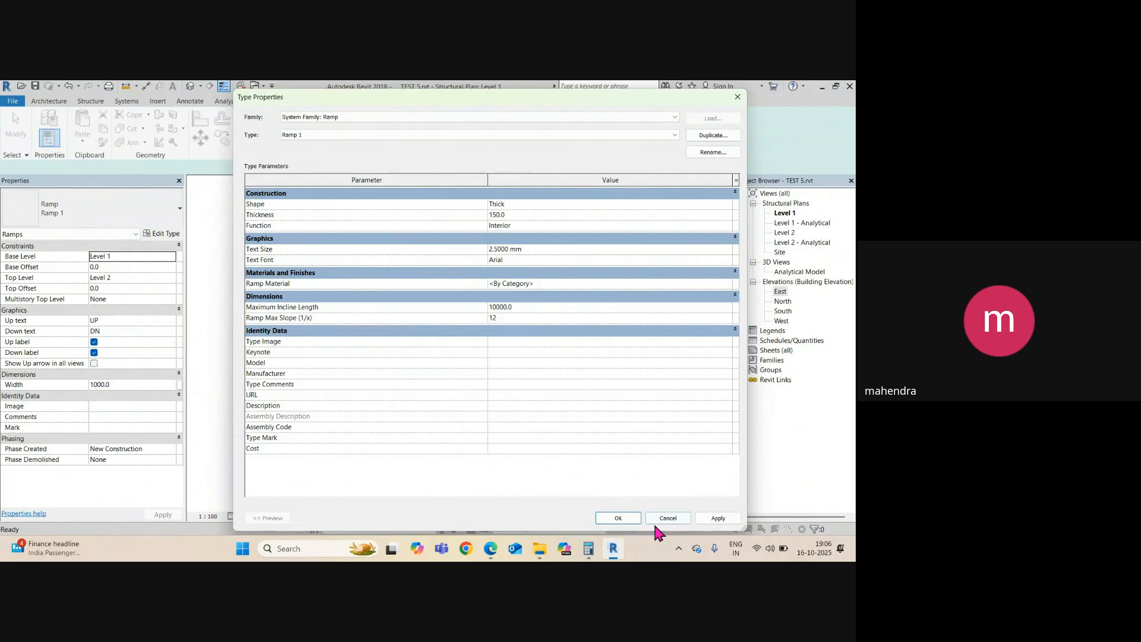
{"action": "left_click", "coordinate": [709, 519]}
{"action": "left_click", "coordinate": [618, 518]}
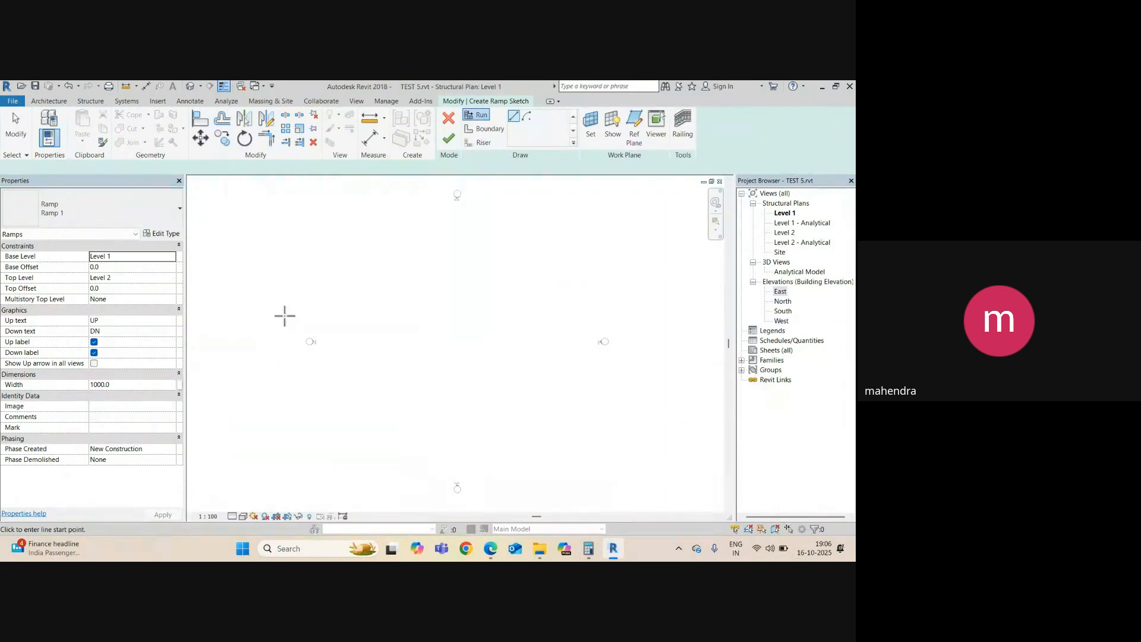
{"action": "scroll", "coordinate": [366, 302], "scroll_direction": "up", "scroll_amount": 3}
{"action": "scroll", "coordinate": [354, 315], "scroll_direction": "down", "scroll_amount": 2}
{"action": "scroll", "coordinate": [392, 337], "scroll_direction": "down", "scroll_amount": 1}
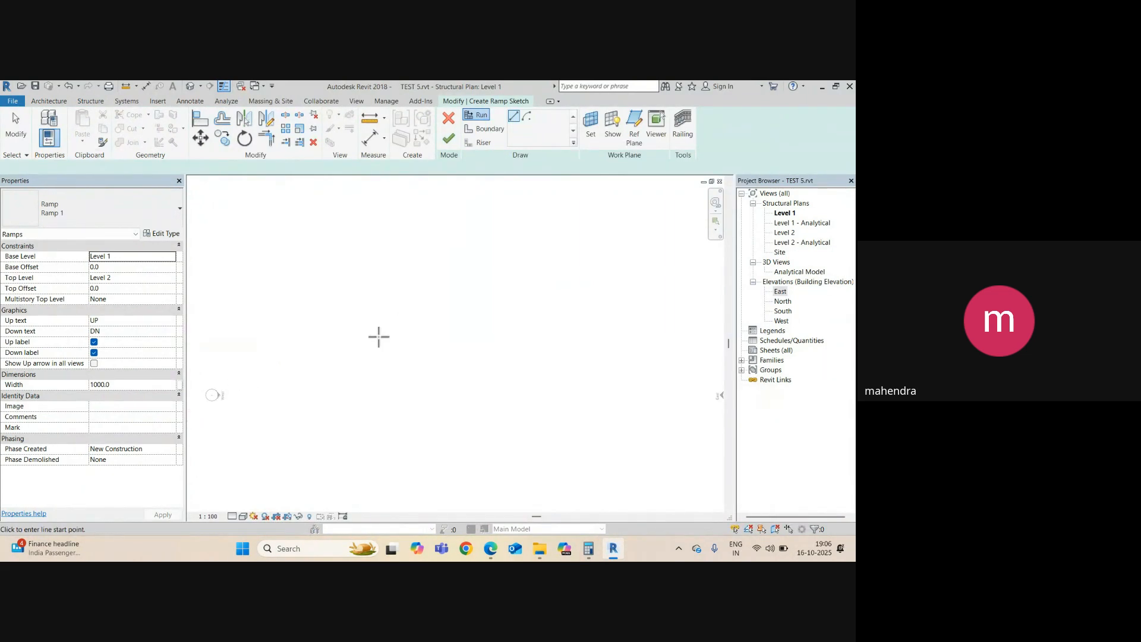
{"action": "left_click", "coordinate": [341, 283]}
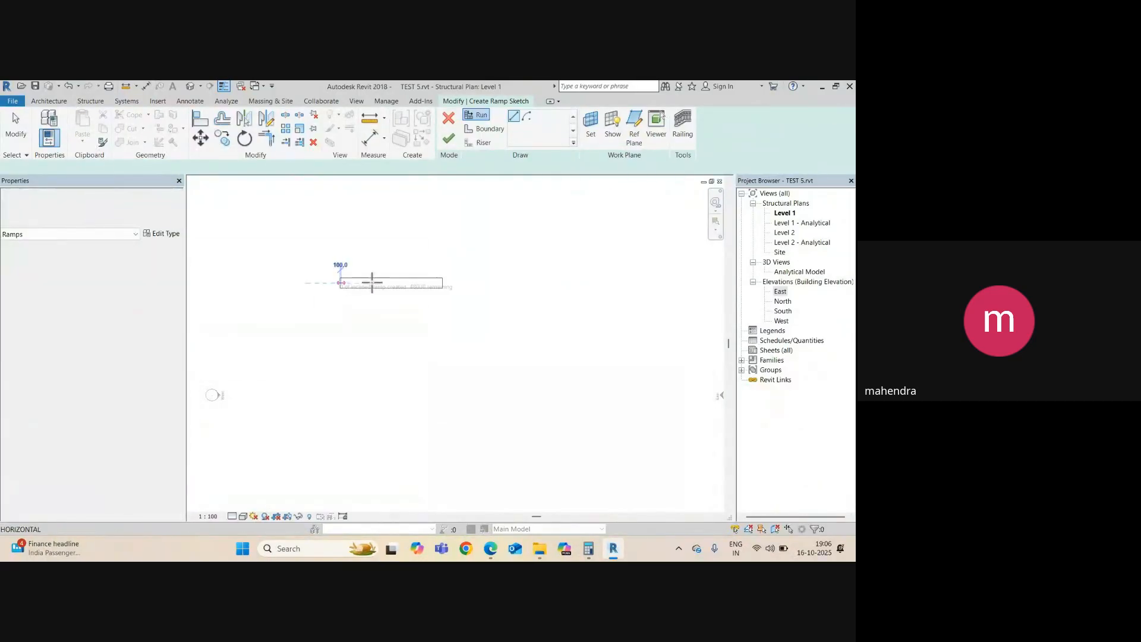
{"action": "scroll", "coordinate": [415, 282], "scroll_direction": "up", "scroll_amount": 2}
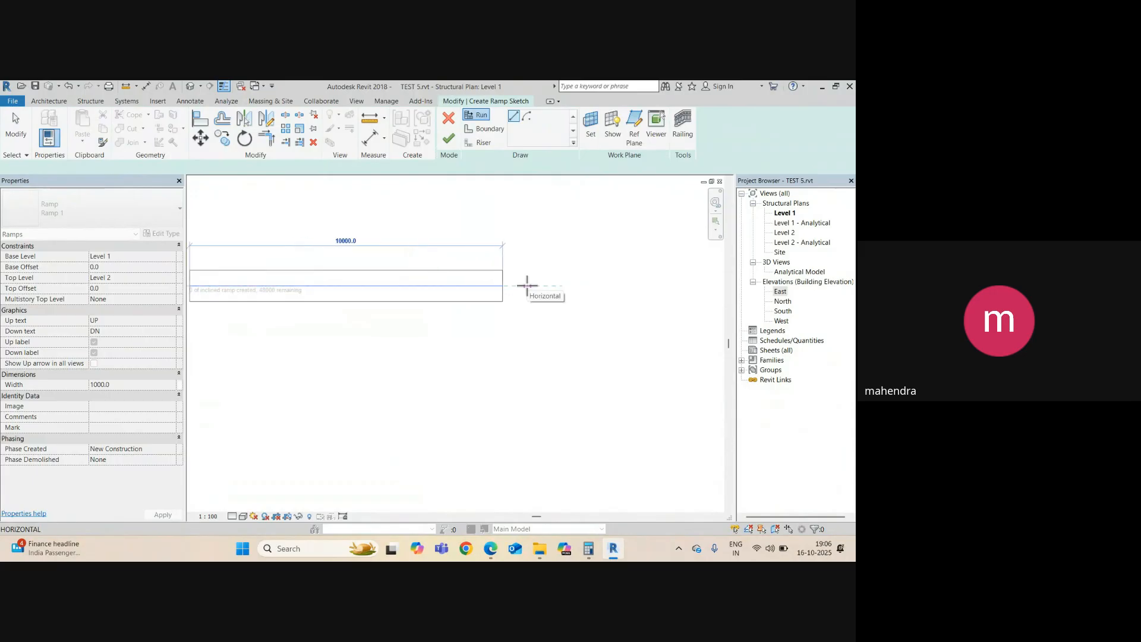
{"action": "scroll", "coordinate": [527, 285], "scroll_direction": "down", "scroll_amount": 1}
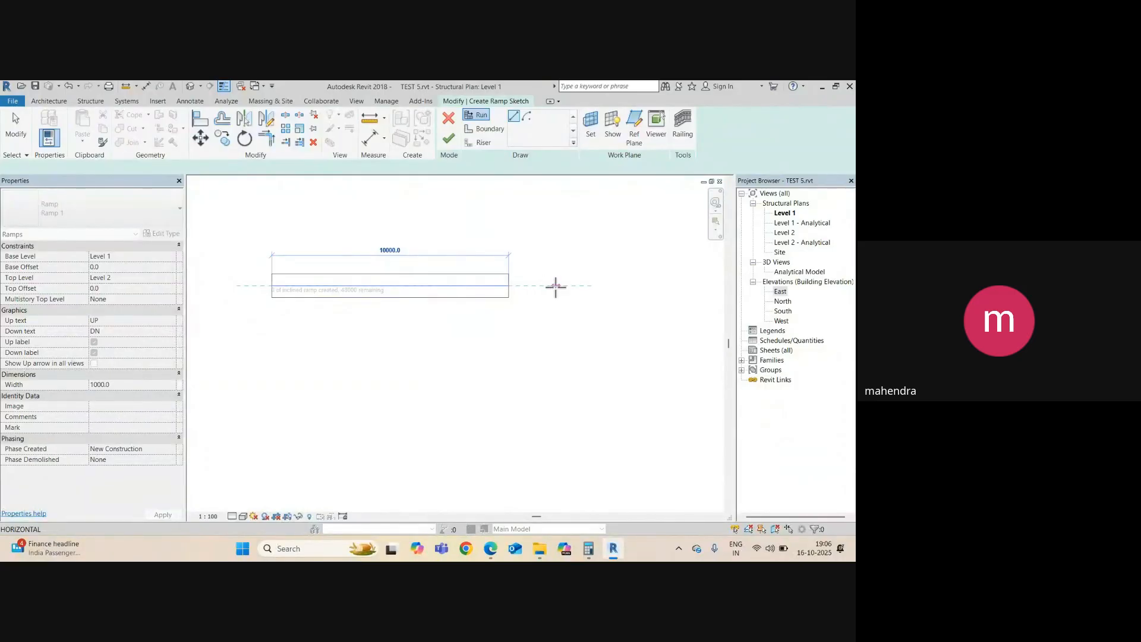
{"action": "key", "text": "Escape"}
Set the Maximum Incline Length of the Ramp 1 type to 12000.
{"action": "left_click", "coordinate": [170, 240]}
{"action": "left_click", "coordinate": [166, 233]}
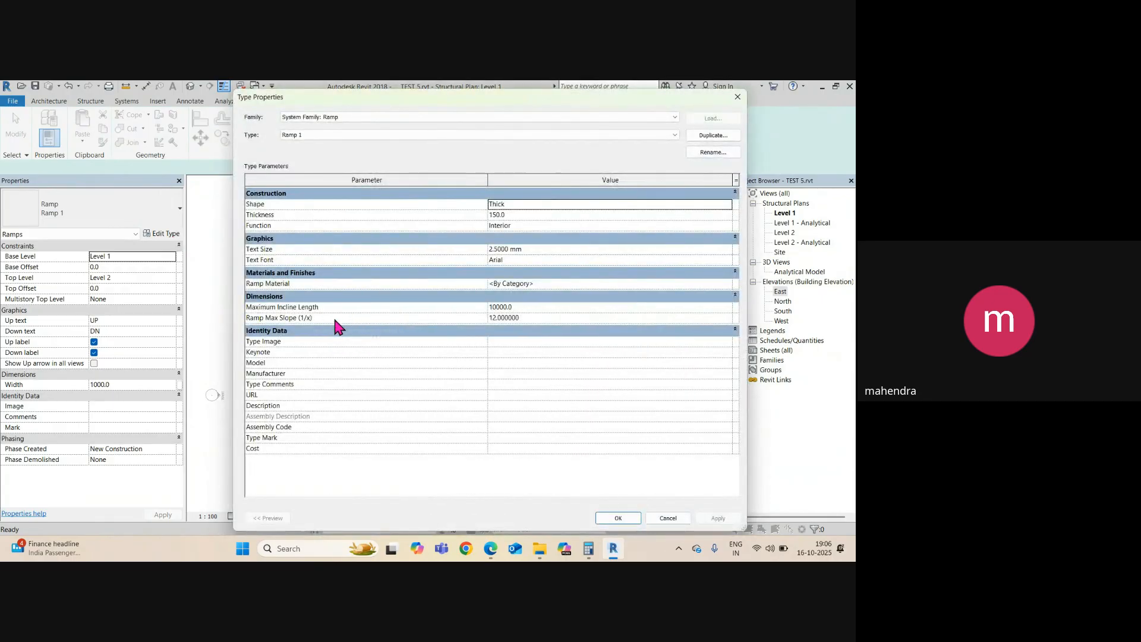
{"action": "left_click", "coordinate": [538, 307]}
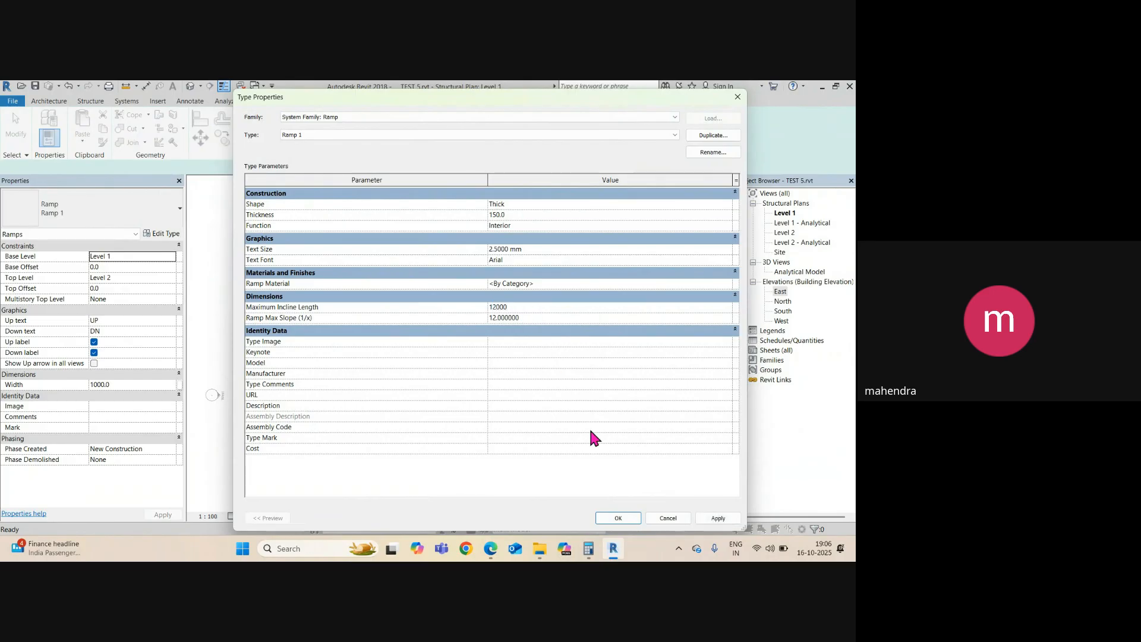
{"action": "left_click", "coordinate": [718, 519]}
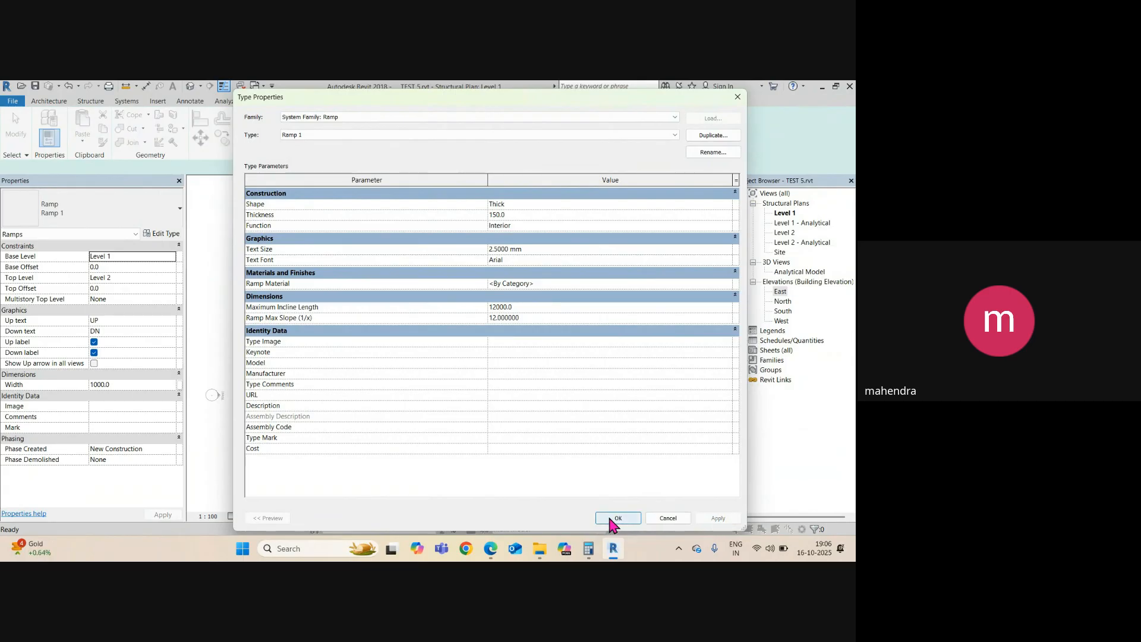
{"action": "left_click", "coordinate": [615, 518]}
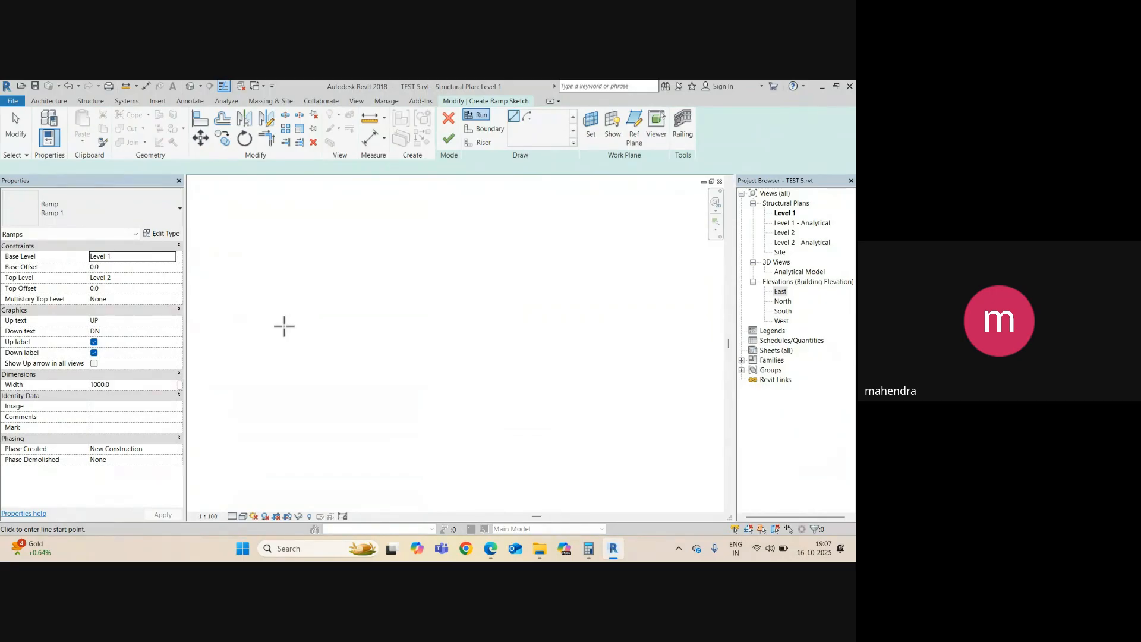
Sketch the first ramp run horizontally from left to right, 12000 long.
{"action": "left_click", "coordinate": [341, 278]}
{"action": "scroll", "coordinate": [378, 277], "scroll_direction": "up", "scroll_amount": 3}
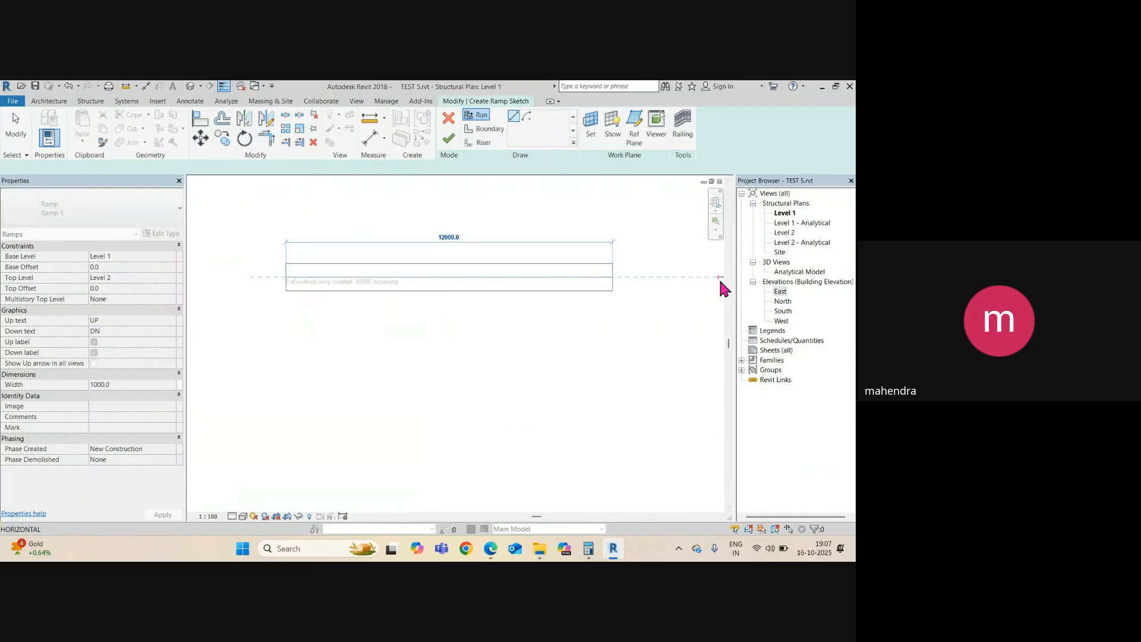
{"action": "left_click", "coordinate": [656, 277]}
{"action": "scroll", "coordinate": [306, 324], "scroll_direction": "up", "scroll_amount": 5}
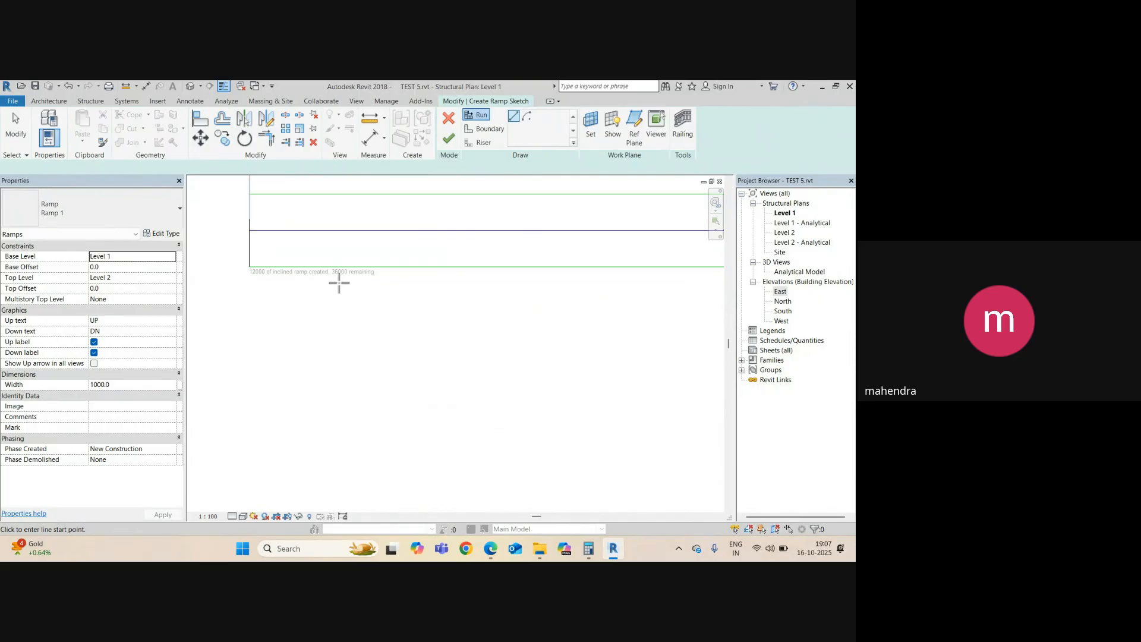
{"action": "scroll", "coordinate": [313, 311], "scroll_direction": "down", "scroll_amount": 5}
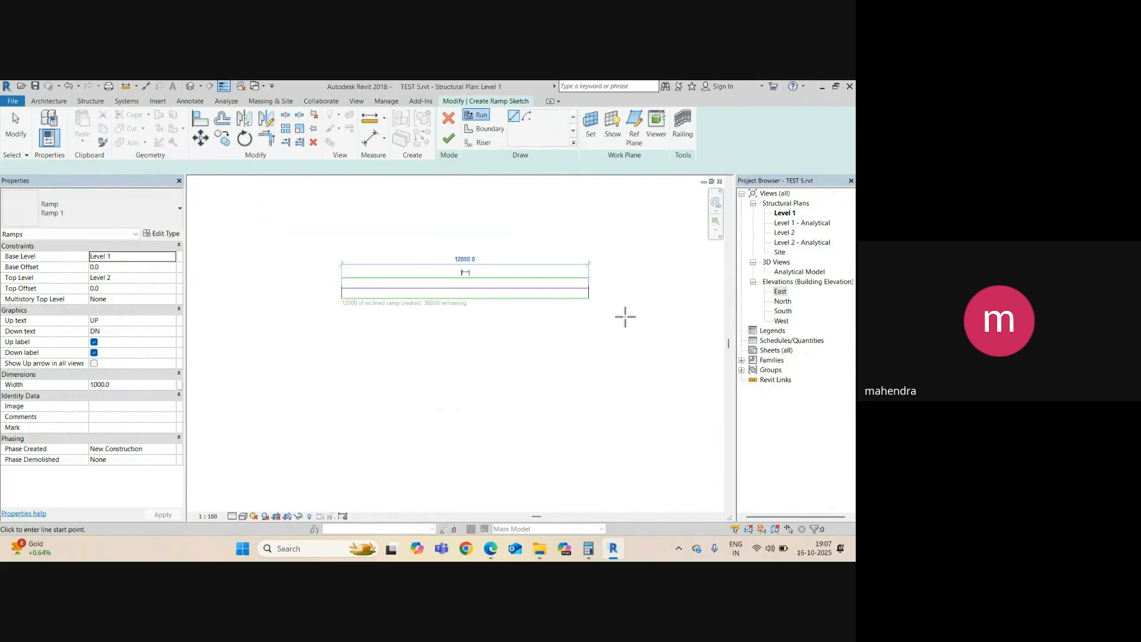
Sketch a second 12000 run parallel below the first, going back from its right end to the left.
{"action": "left_click", "coordinate": [588, 324]}
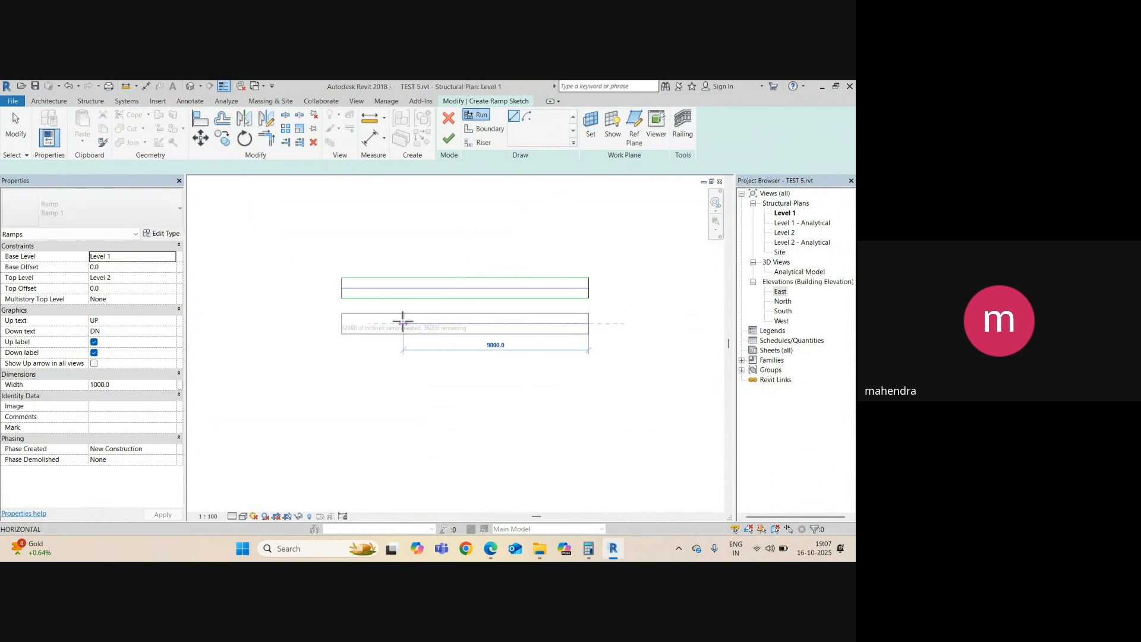
{"action": "left_click", "coordinate": [336, 326]}
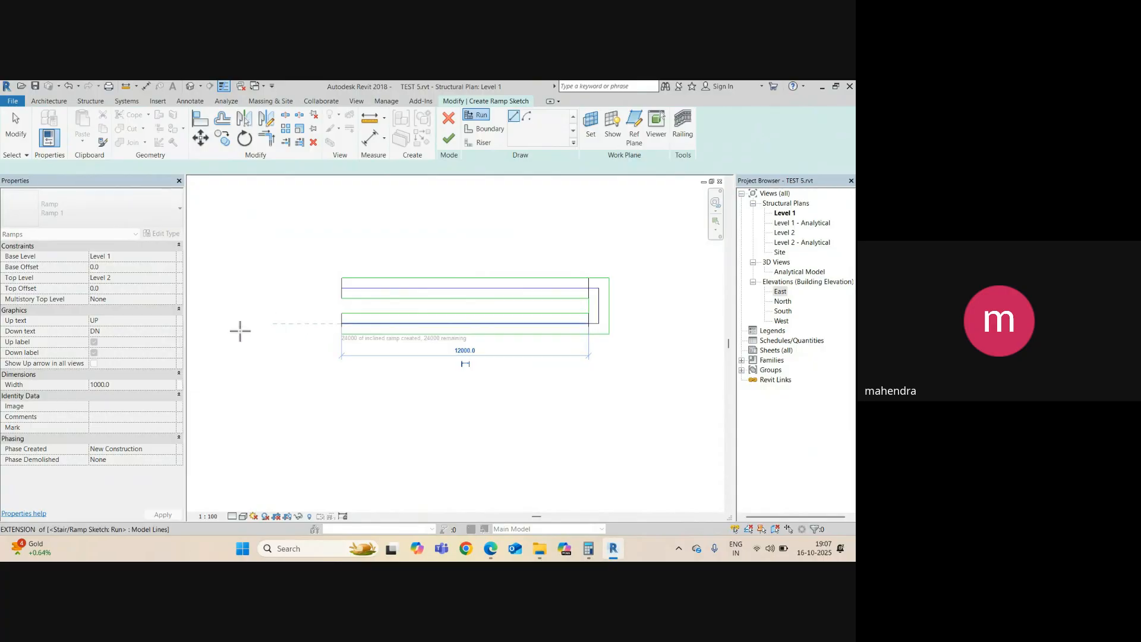
{"action": "scroll", "coordinate": [644, 308], "scroll_direction": "up", "scroll_amount": 1}
{"action": "scroll", "coordinate": [644, 308], "scroll_direction": "up", "scroll_amount": 2}
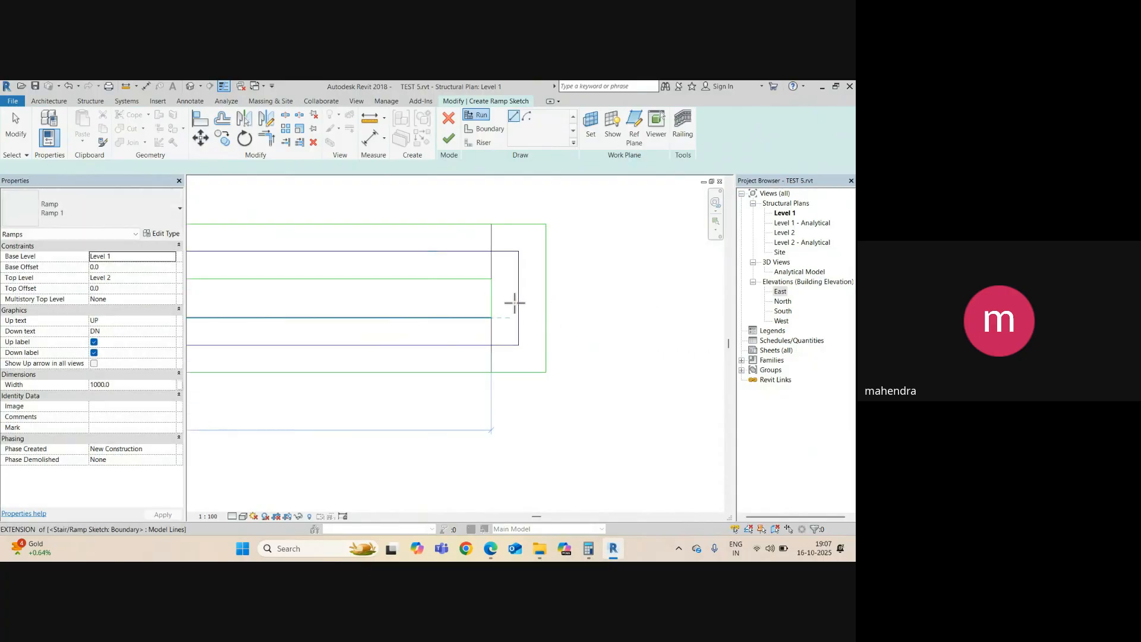
{"action": "scroll", "coordinate": [523, 279], "scroll_direction": "down", "scroll_amount": 3}
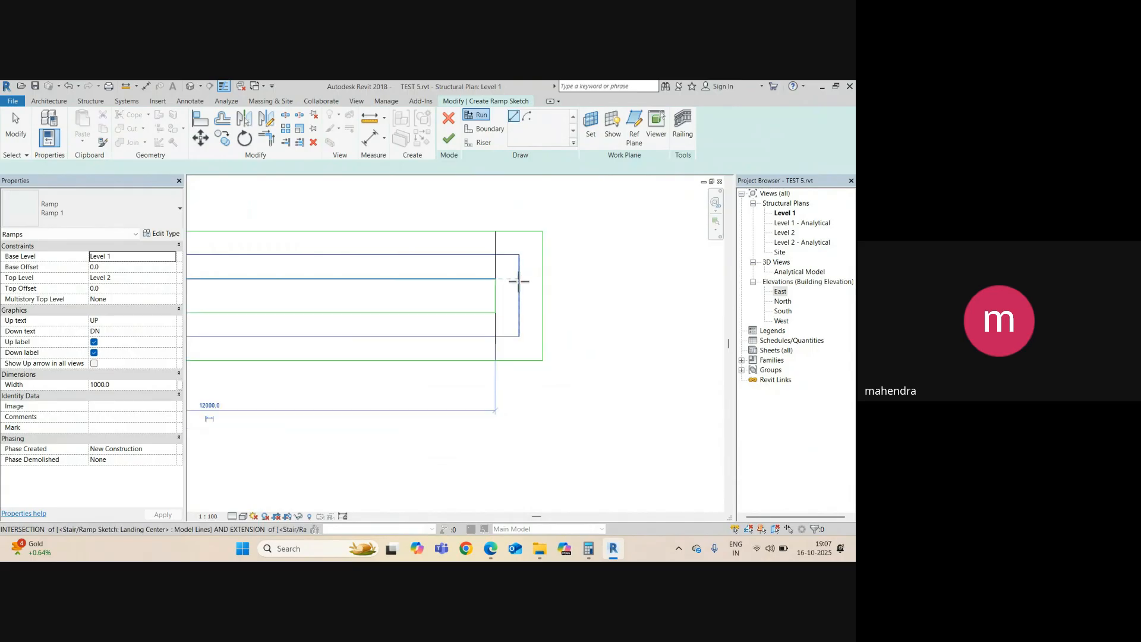
{"action": "scroll", "coordinate": [527, 329], "scroll_direction": "down", "scroll_amount": 2}
{"action": "middle_click_drag", "start_coordinate": [387, 384], "coordinate": [441, 365]}
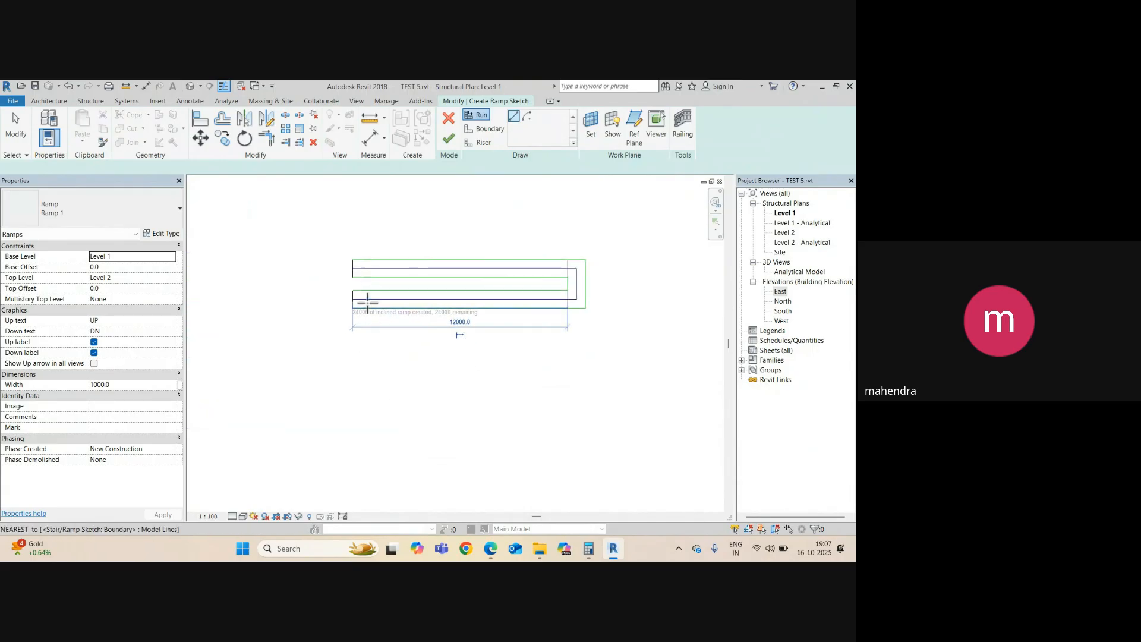
Sketch a third 12000 run below the second, going from left to right.
{"action": "left_click", "coordinate": [353, 339]}
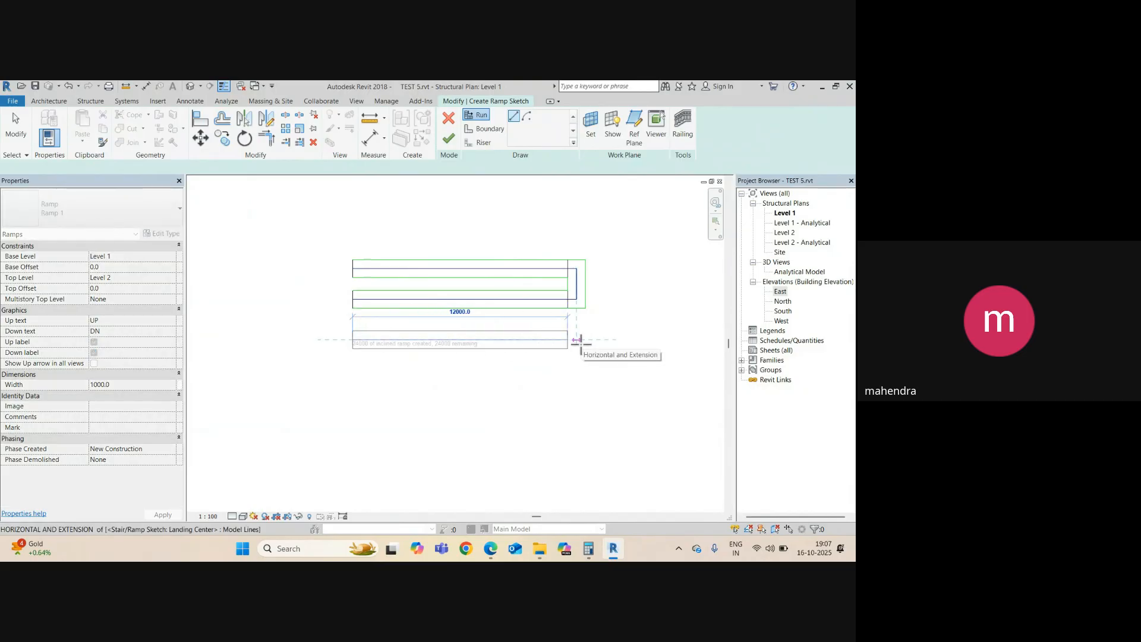
{"action": "left_click", "coordinate": [580, 341]}
{"action": "scroll", "coordinate": [417, 368], "scroll_direction": "up", "scroll_amount": 3}
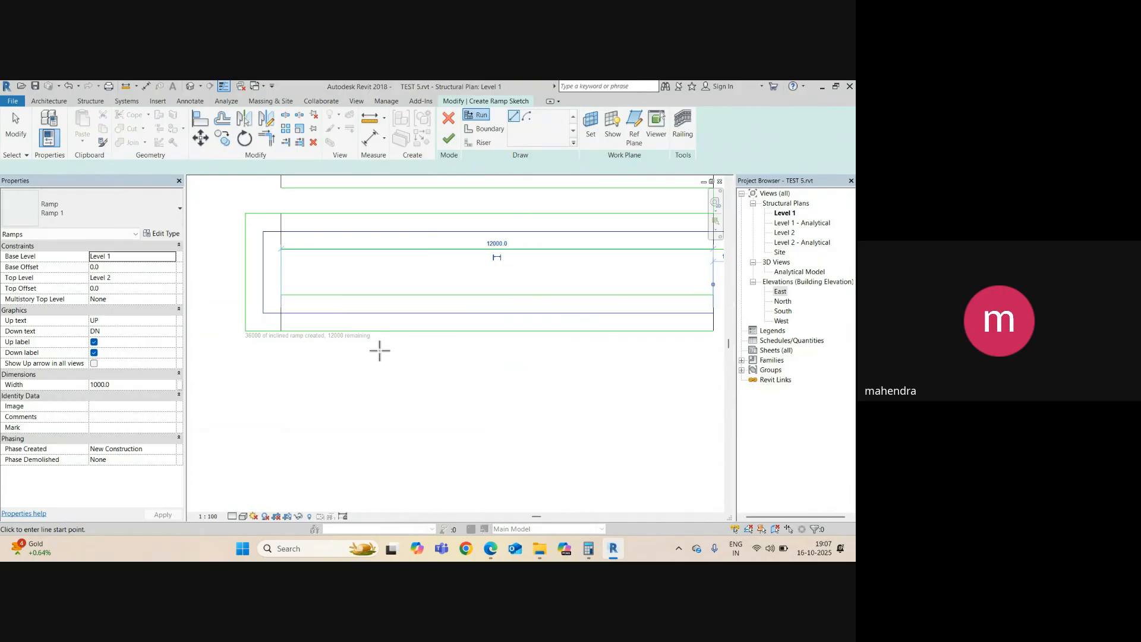
{"action": "scroll", "coordinate": [319, 357], "scroll_direction": "down", "scroll_amount": 3}
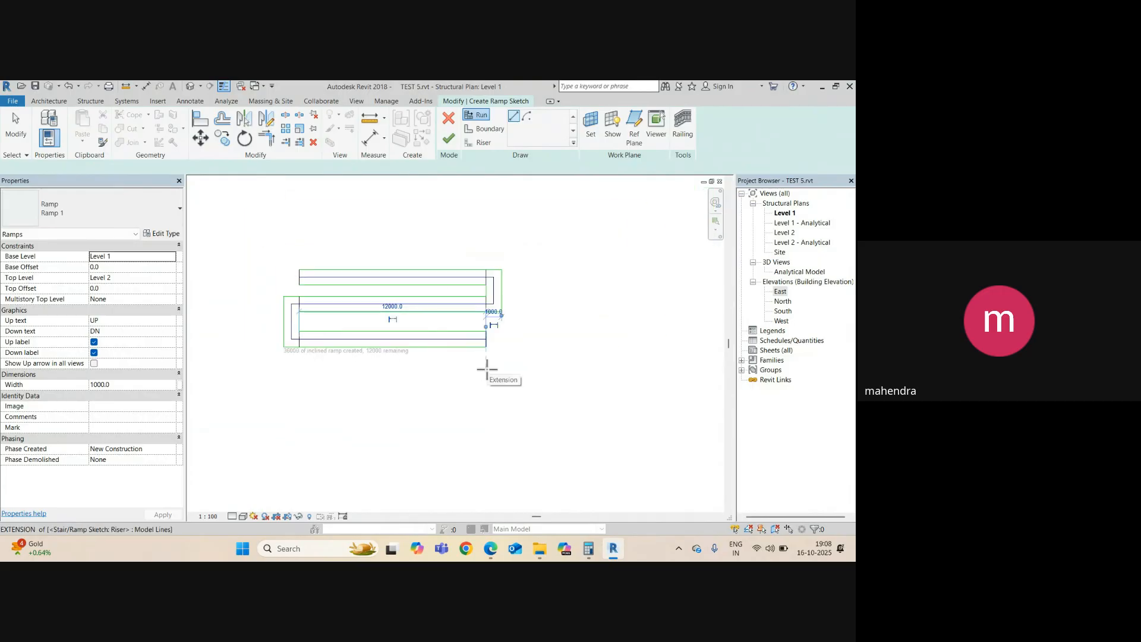
Sketch a fourth 12000 run below the third, going from right to left, and finish the ramp.
{"action": "left_click", "coordinate": [487, 365]}
{"action": "left_click", "coordinate": [291, 364]}
{"action": "scroll", "coordinate": [232, 373], "scroll_direction": "up", "scroll_amount": 4}
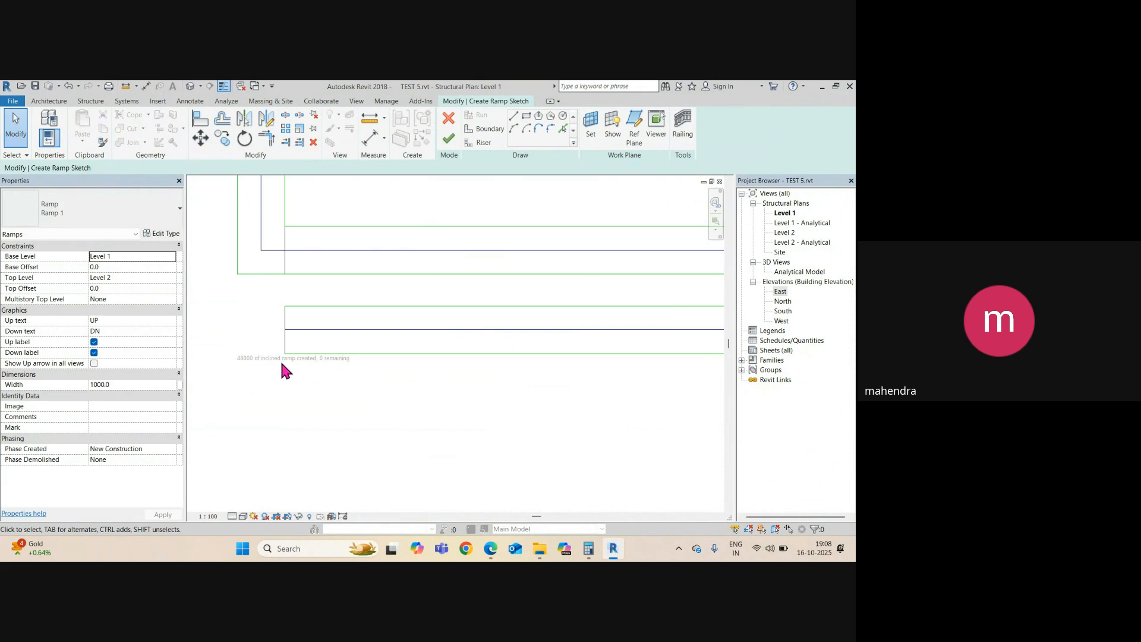
{"action": "scroll", "coordinate": [326, 362], "scroll_direction": "down", "scroll_amount": 5}
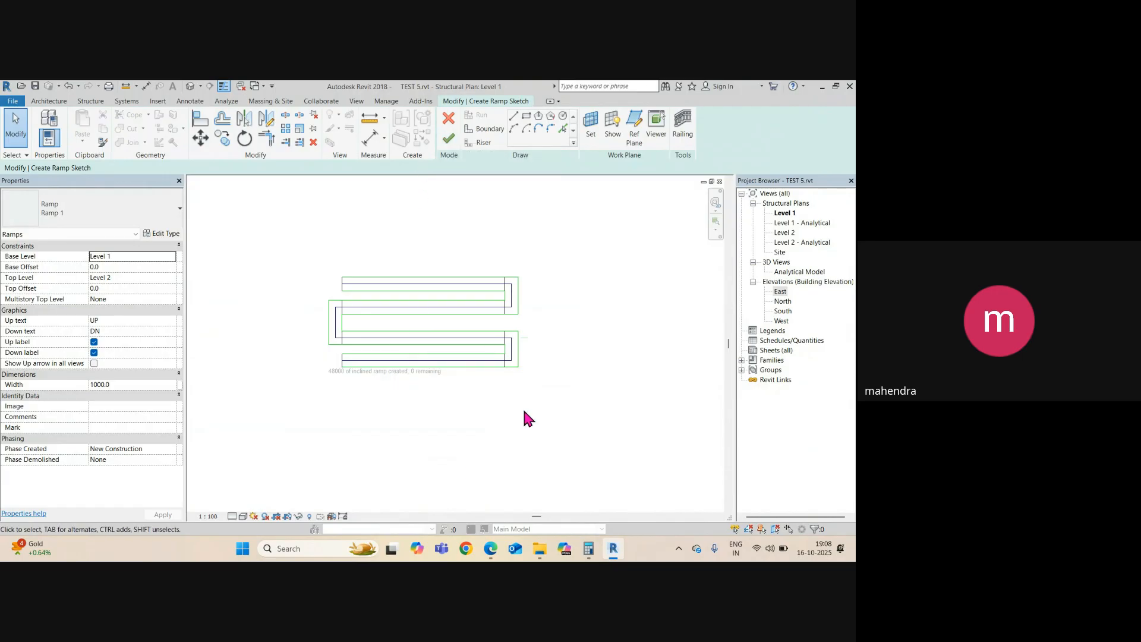
{"action": "left_click", "coordinate": [448, 141]}
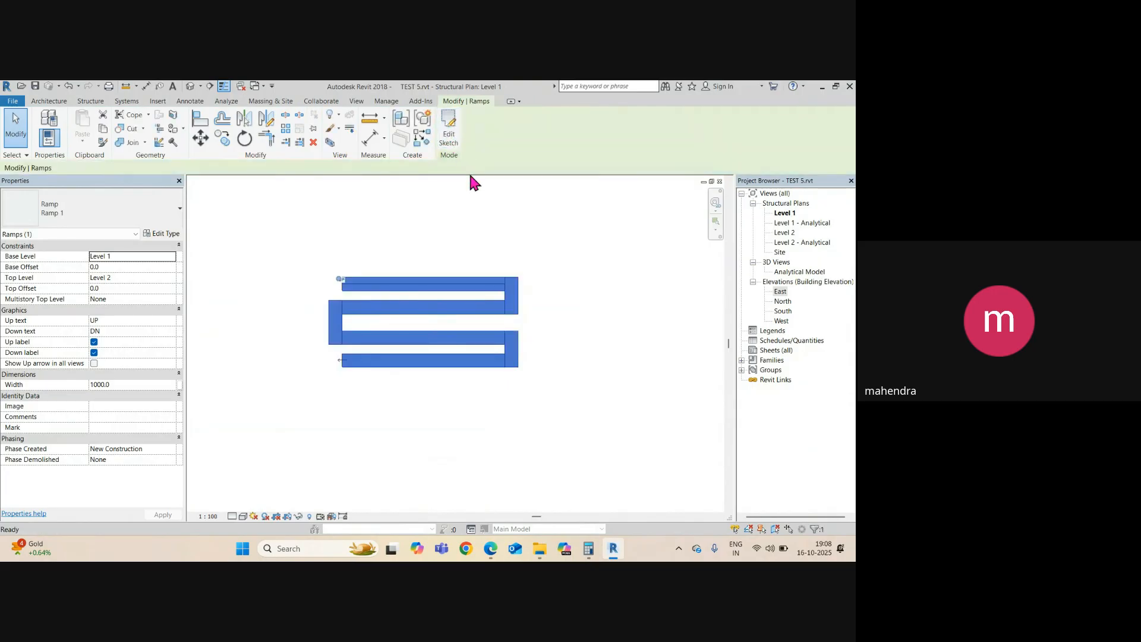
{"action": "left_click", "coordinate": [525, 440]}
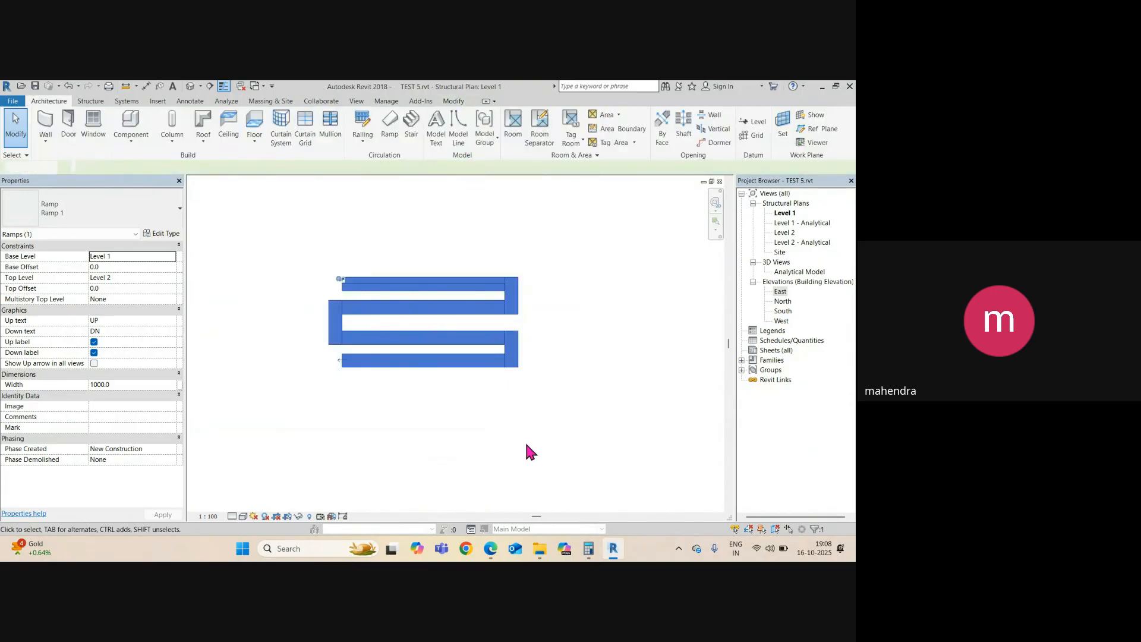
Open the default 3D view and set its detail level to Fine and its visual style to Realistic.
{"action": "left_click", "coordinate": [190, 87]}
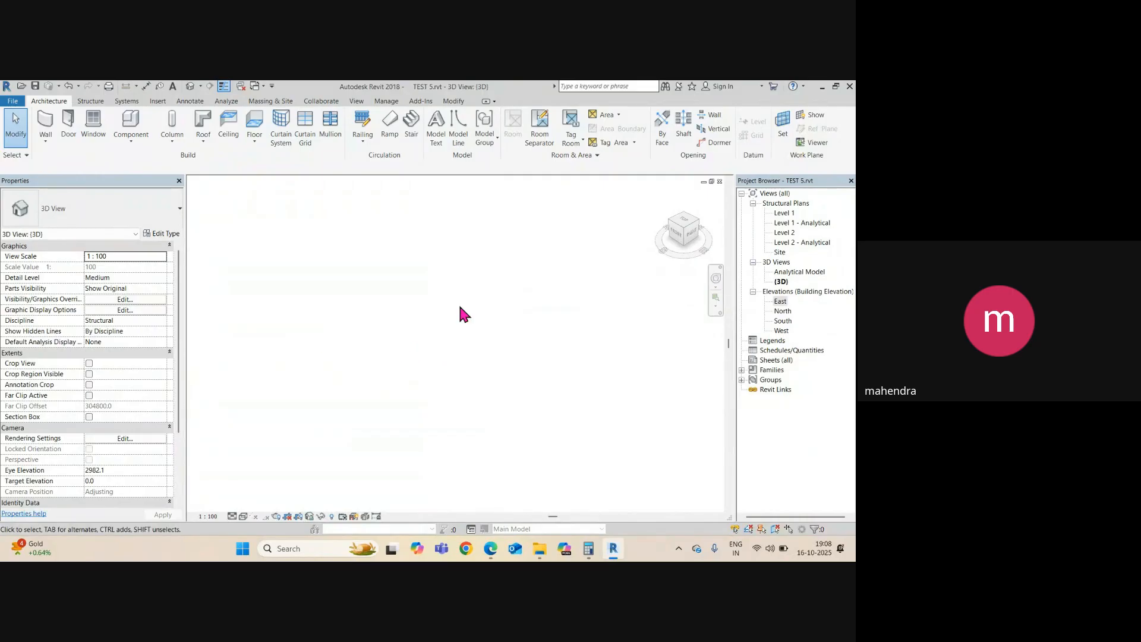
{"action": "left_click", "coordinate": [232, 516]}
{"action": "left_click", "coordinate": [244, 502]}
{"action": "left_click", "coordinate": [244, 517]}
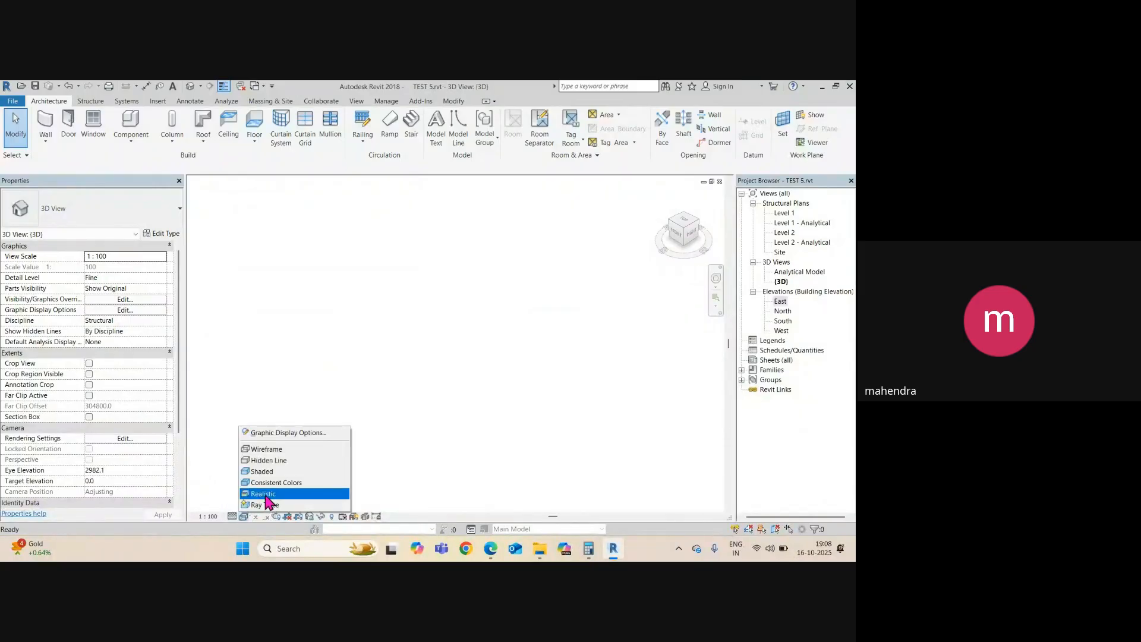
{"action": "left_click", "coordinate": [272, 497]}
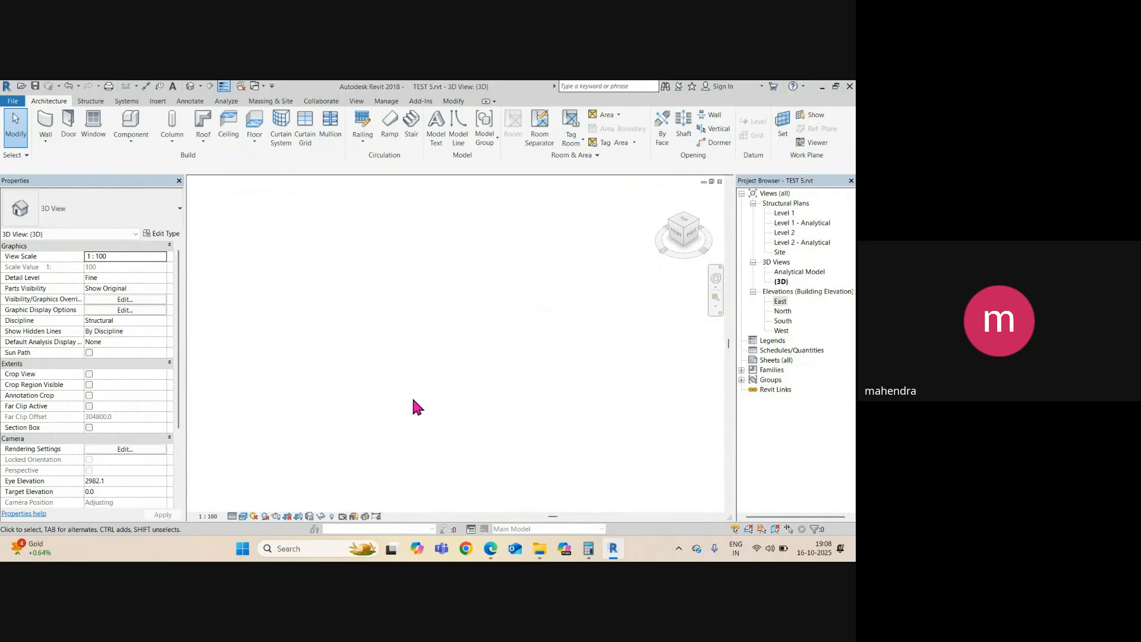
Turn on the Ramps model category in the 3D view's Visibility/Graphic Overrides and apply it.
{"action": "key", "text": "v"}
{"action": "key", "text": "v"}
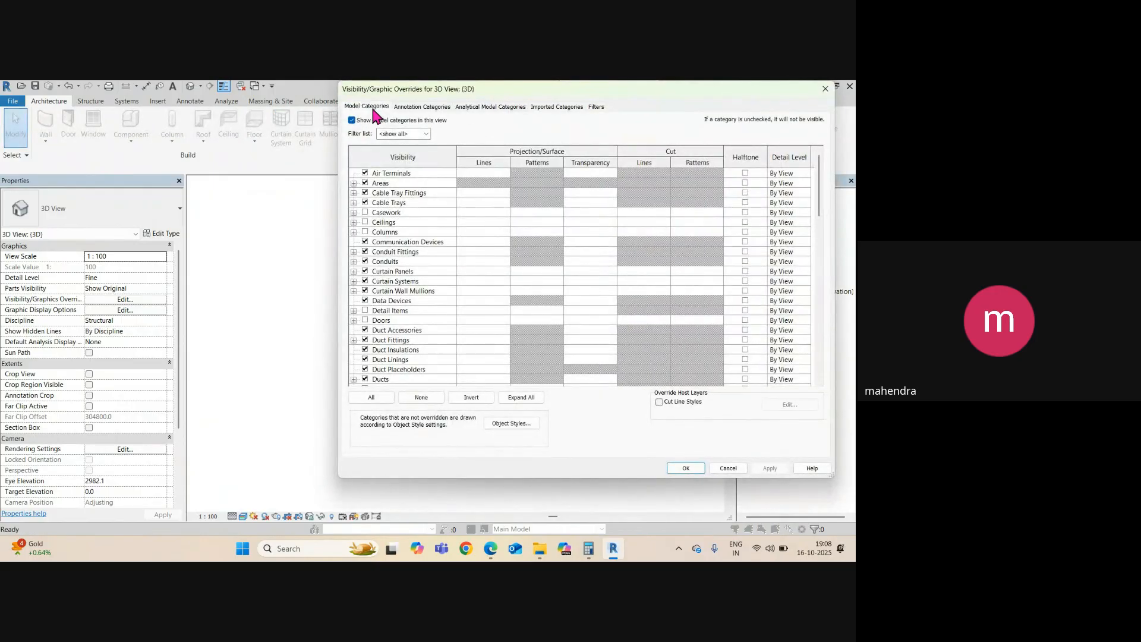
{"action": "left_click", "coordinate": [400, 301]}
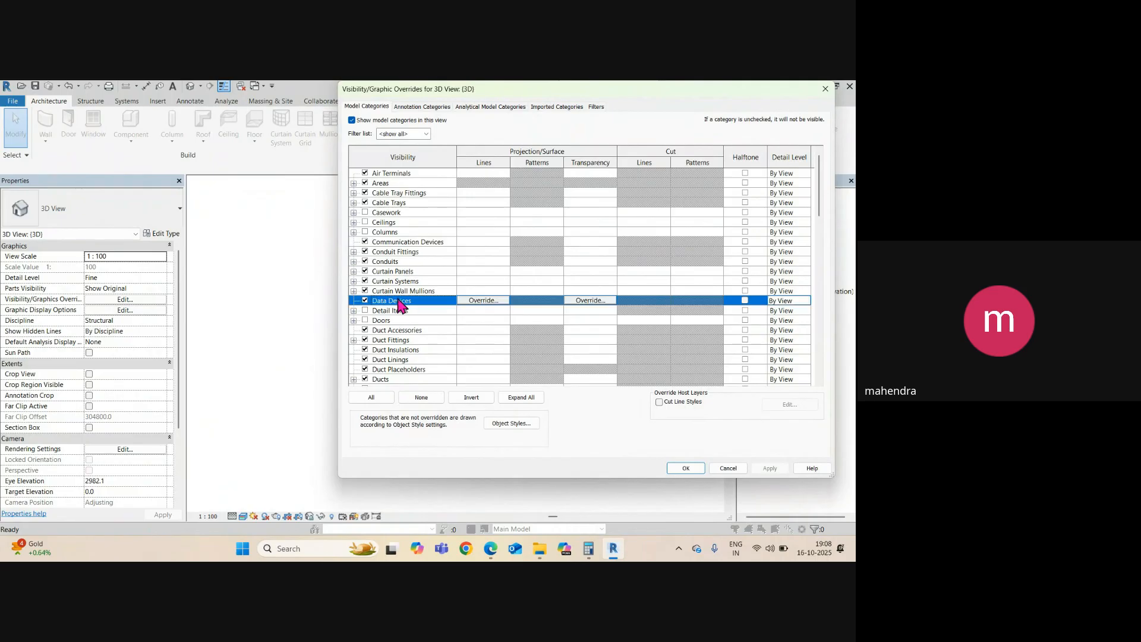
{"action": "scroll", "coordinate": [410, 333], "scroll_direction": "down", "scroll_amount": 10}
{"action": "left_click", "coordinate": [423, 369]}
{"action": "scroll", "coordinate": [389, 364], "scroll_direction": "down", "scroll_amount": 1}
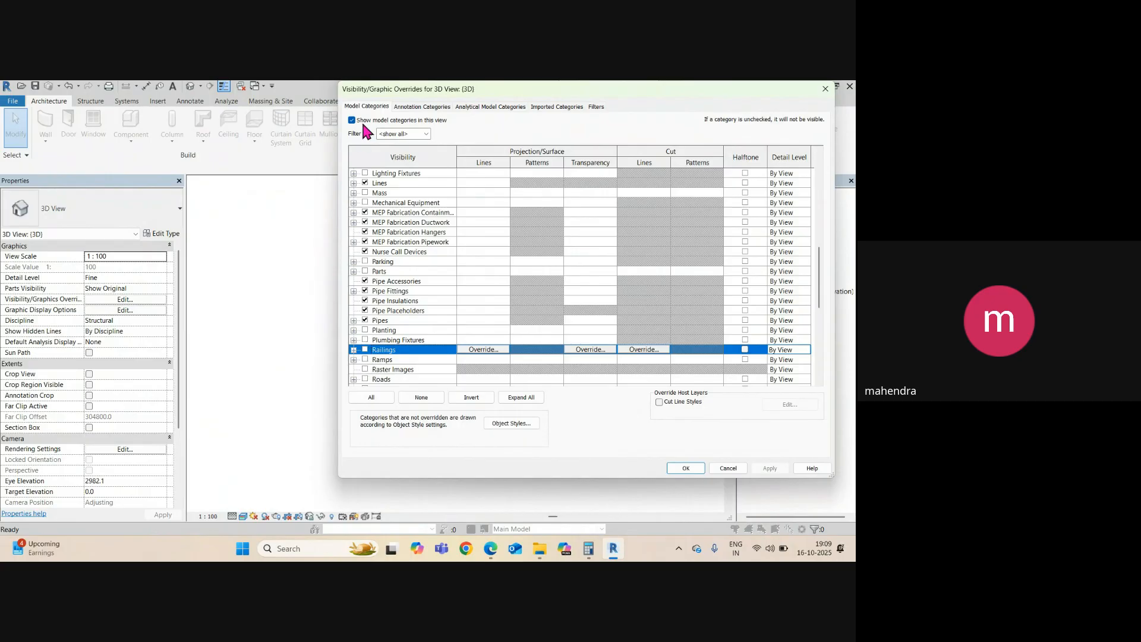
{"action": "left_click", "coordinate": [365, 359]}
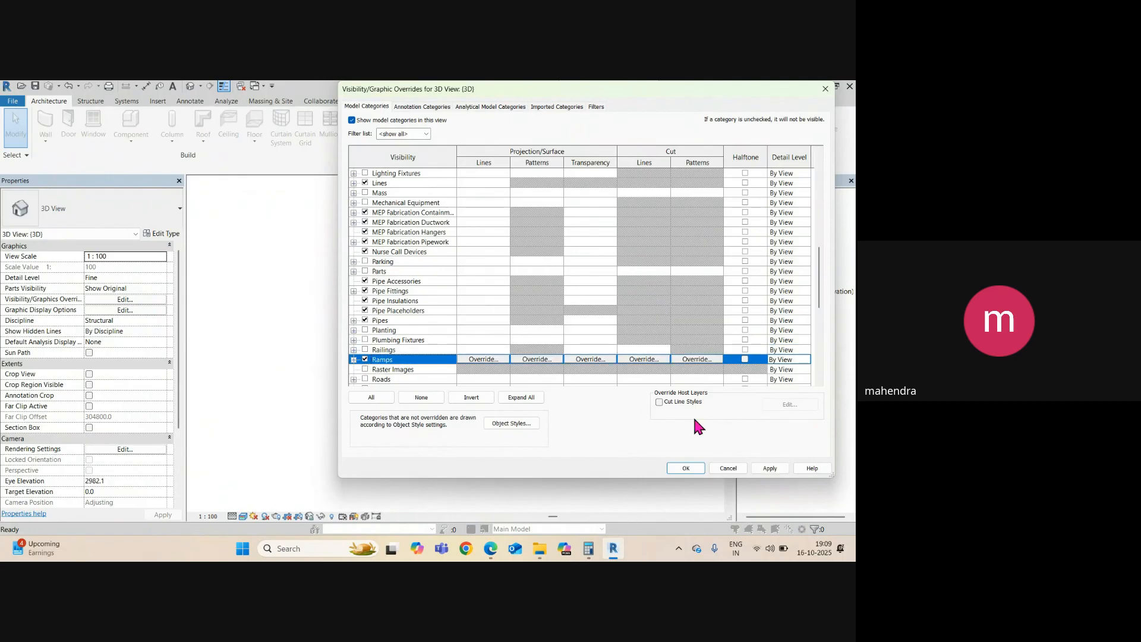
{"action": "left_click", "coordinate": [772, 468]}
{"action": "left_click", "coordinate": [684, 467]}
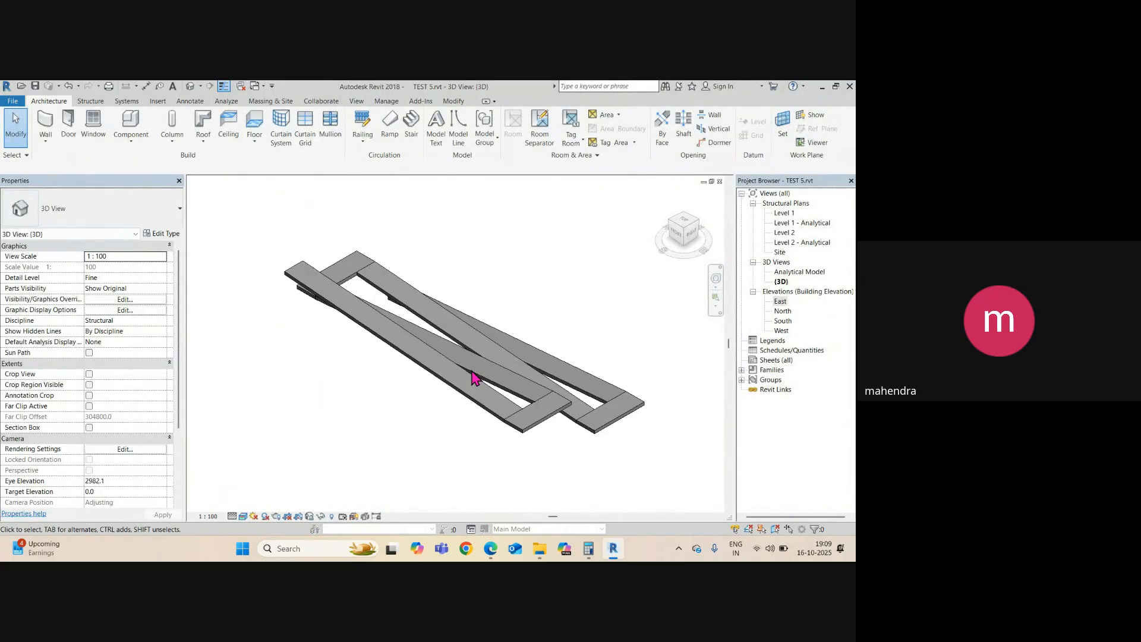
Turn on the Railings model category in the 3D view's Visibility/Graphic Overrides and apply it.
{"action": "left_click", "coordinate": [538, 427]}
{"action": "middle_click_drag", "start_coordinate": [561, 433], "coordinate": [387, 407], "text": "shift"}
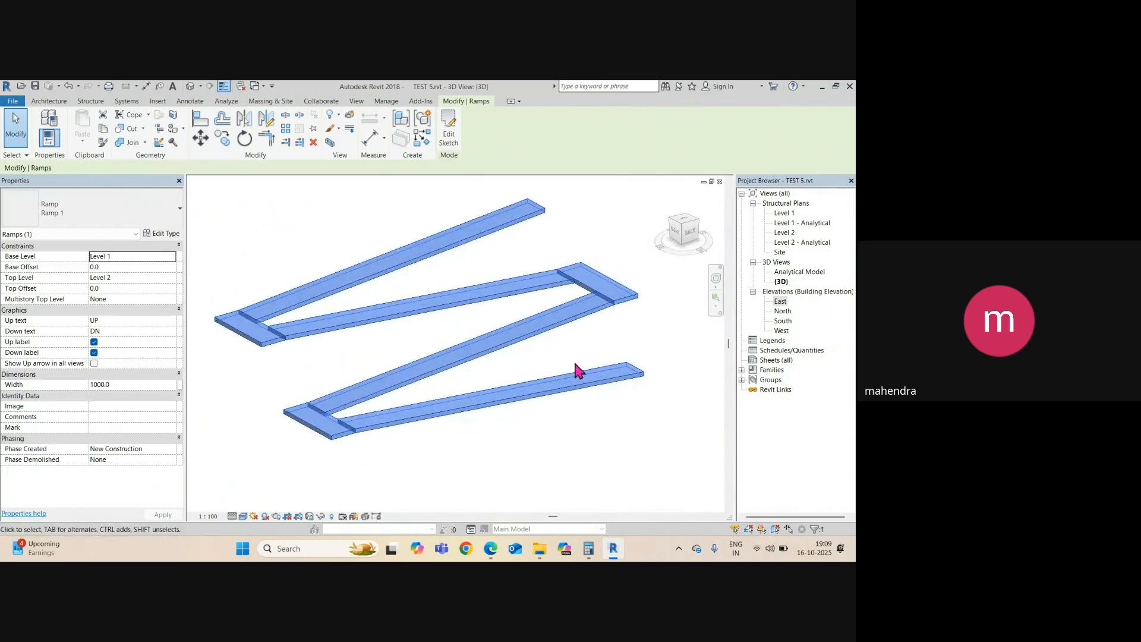
{"action": "left_click", "coordinate": [360, 486]}
{"action": "key", "text": "v"}
{"action": "key", "text": "v"}
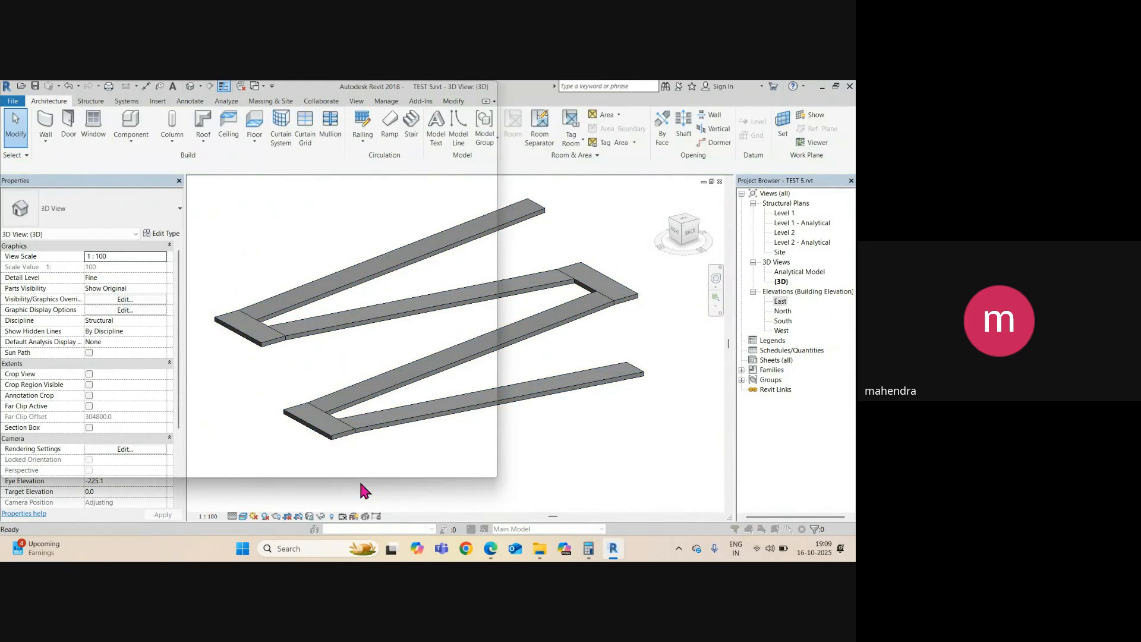
{"action": "scroll", "coordinate": [395, 306], "scroll_direction": "down", "scroll_amount": 10}
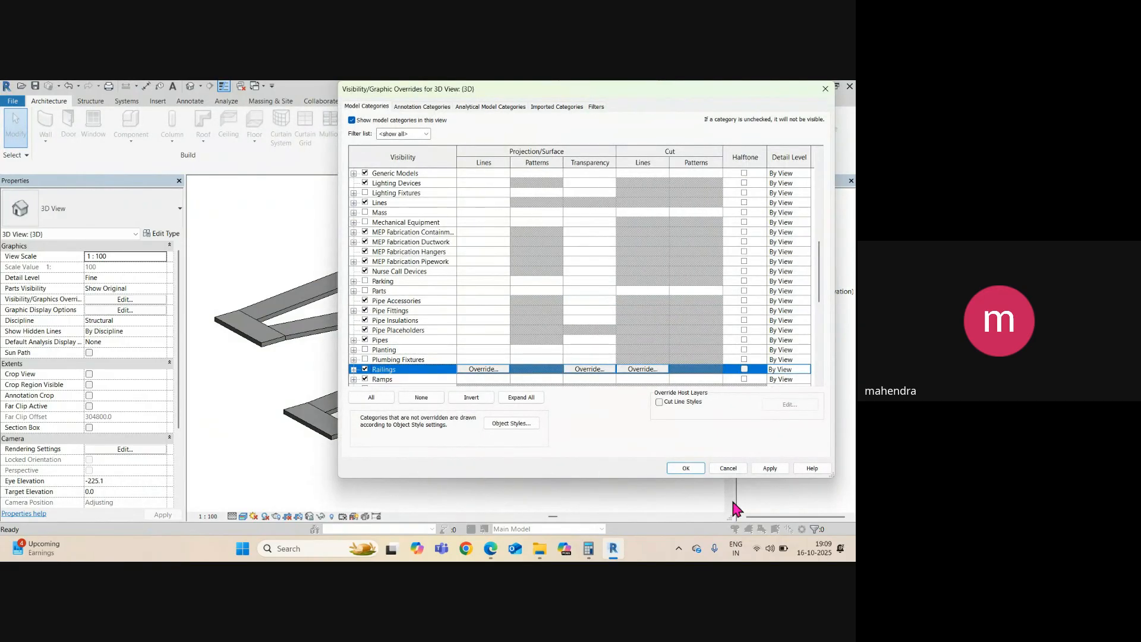
{"action": "left_click", "coordinate": [771, 470]}
{"action": "left_click", "coordinate": [684, 469]}
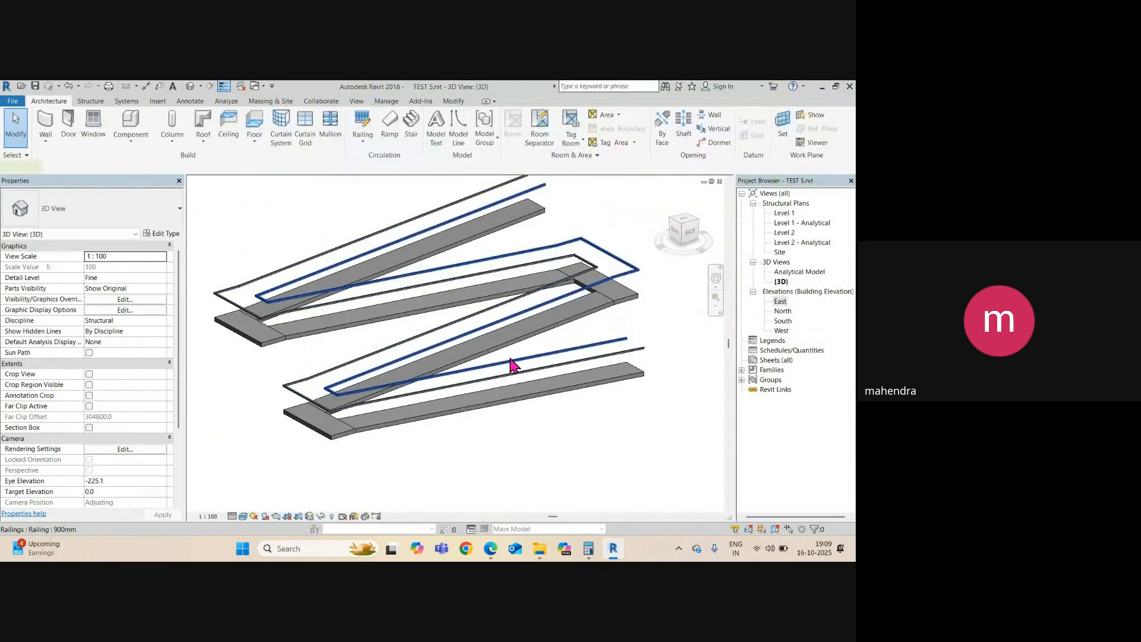
Select both railings of the ramp and check which railing types are available for them.
{"action": "left_click", "coordinate": [511, 365]}
{"action": "left_click", "coordinate": [510, 376], "text": "ctrl"}
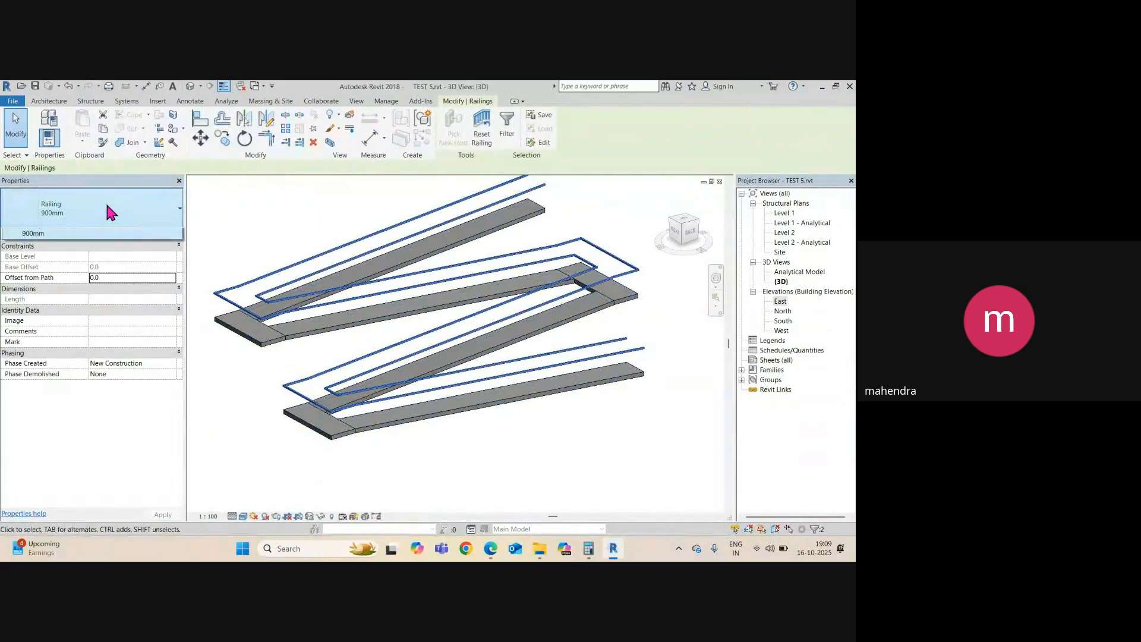
{"action": "left_click", "coordinate": [266, 209]}
{"action": "middle_click_drag", "start_coordinate": [266, 209], "coordinate": [333, 386], "text": "shift"}
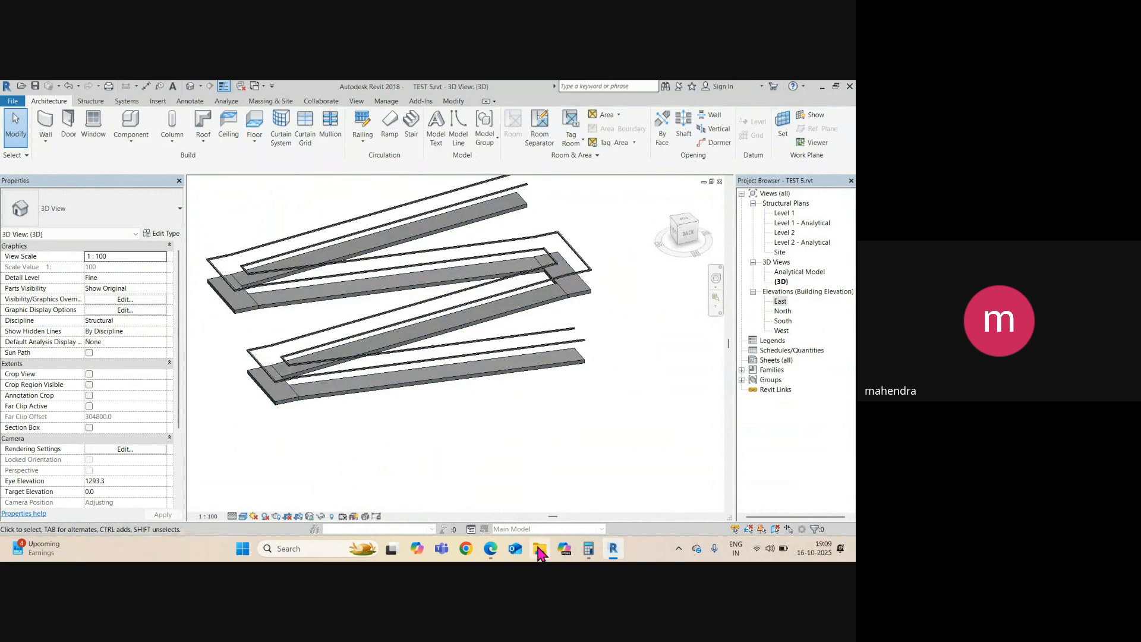
{"action": "mouse_move", "coordinate": [539, 547]}
{"action": "left_click", "coordinate": [537, 503]}
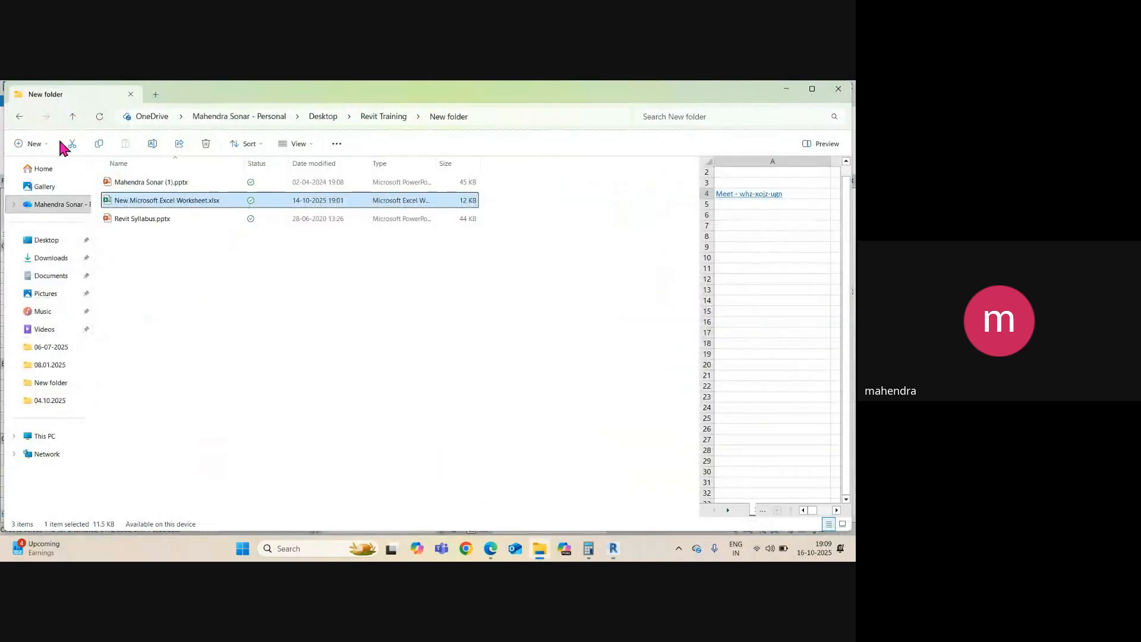
{"action": "left_click", "coordinate": [837, 88]}
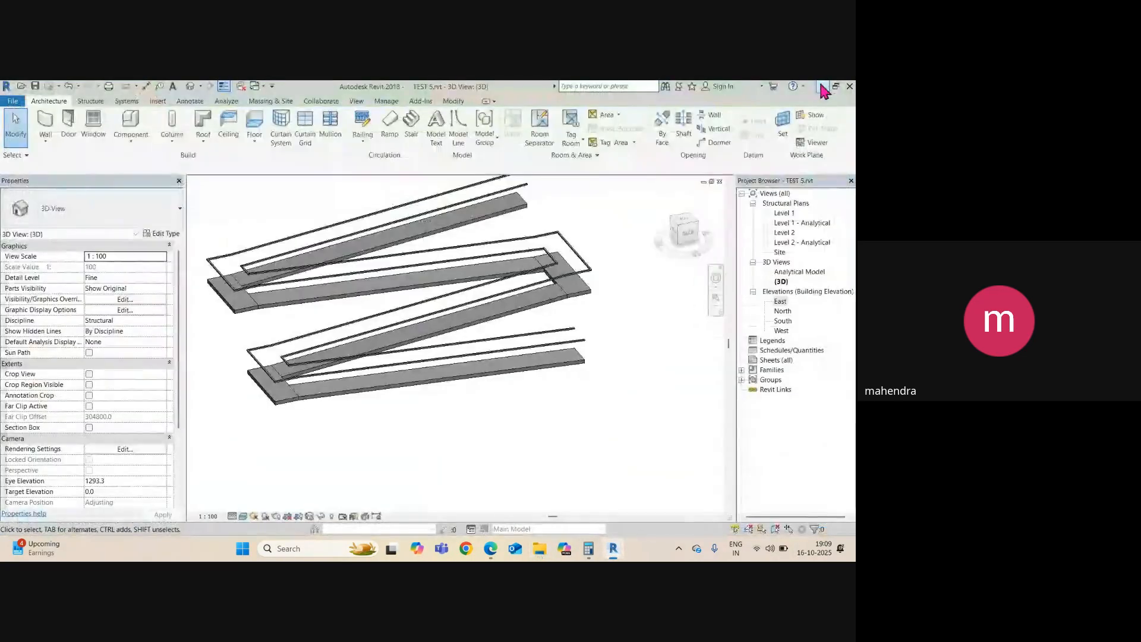
Look through the 04.10.2025 project folder in File Explorer for earlier Revit files, and return to Revit.
{"action": "left_click", "coordinate": [811, 88]}
{"action": "double_click", "coordinate": [104, 152]}
{"action": "double_click", "coordinate": [132, 184]}
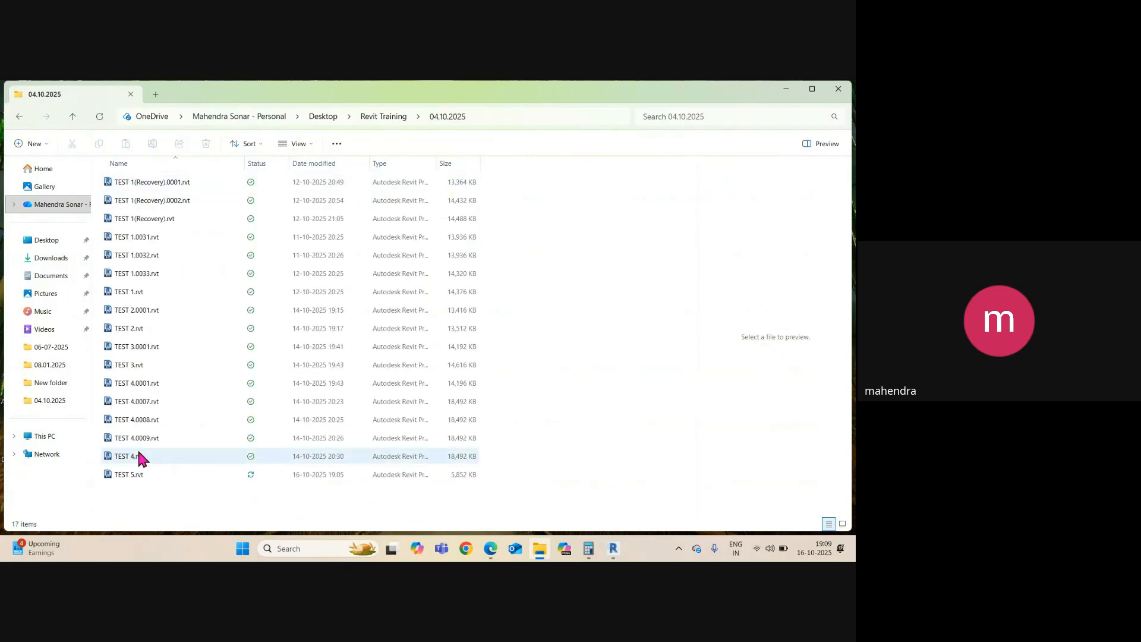
{"action": "left_click", "coordinate": [813, 89]}
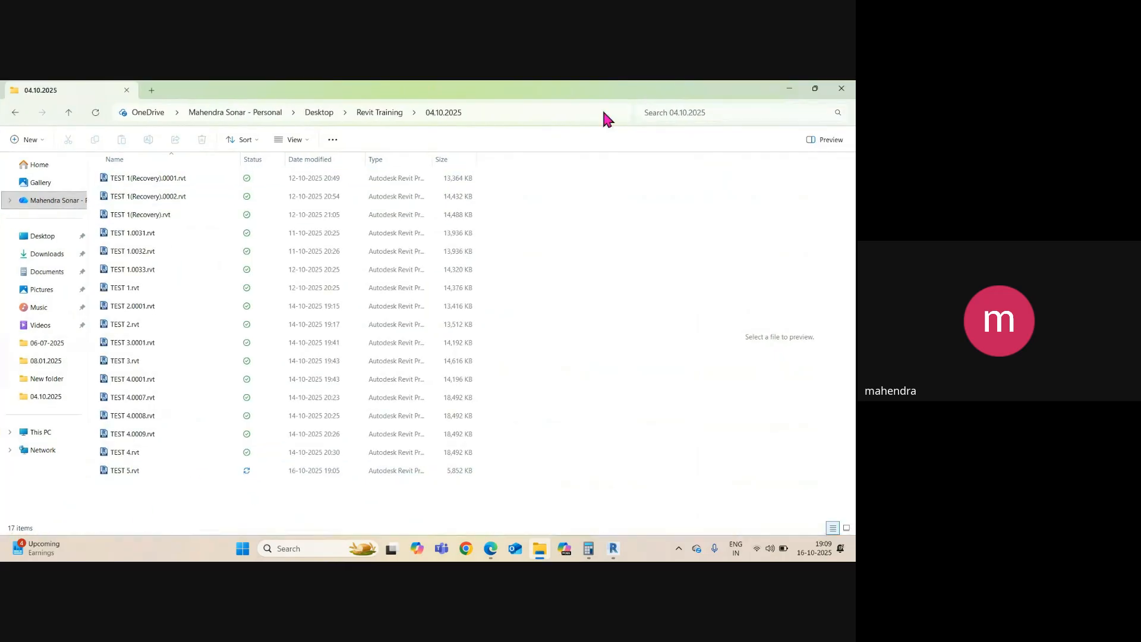
{"action": "left_click_drag", "start_coordinate": [670, 97], "coordinate": [722, 155]}
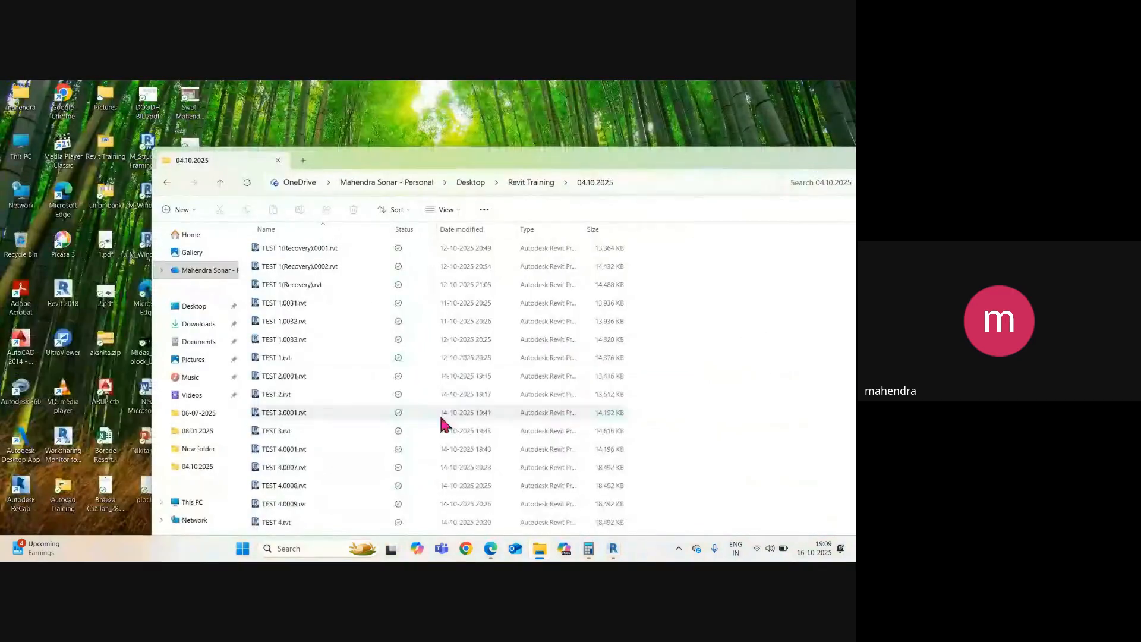
{"action": "left_click", "coordinate": [669, 183]}
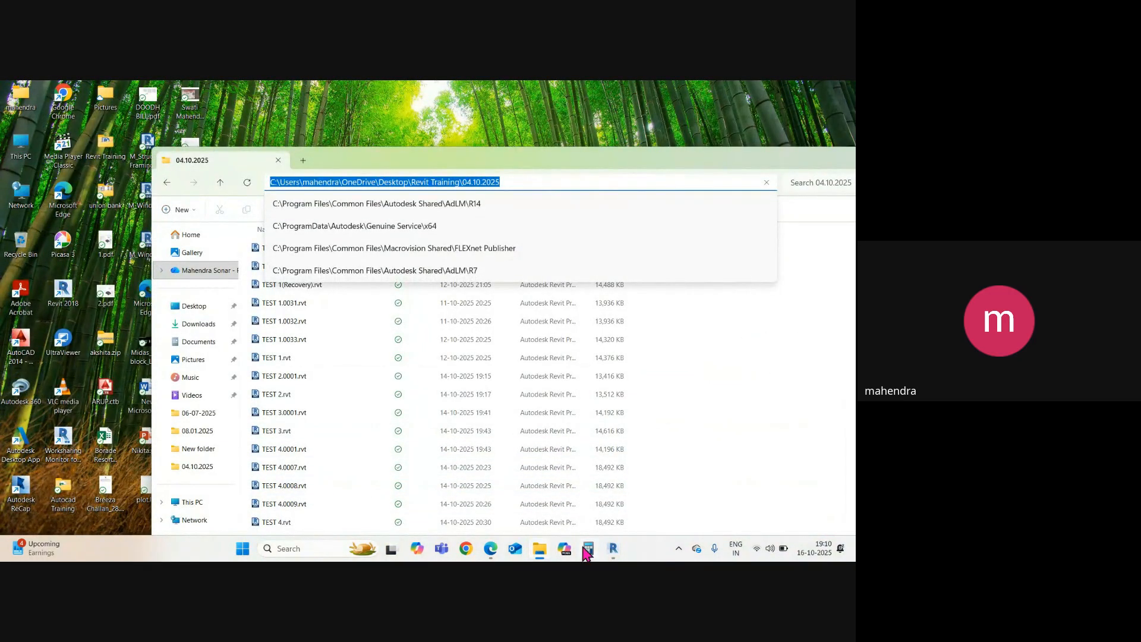
{"action": "left_click", "coordinate": [612, 548]}
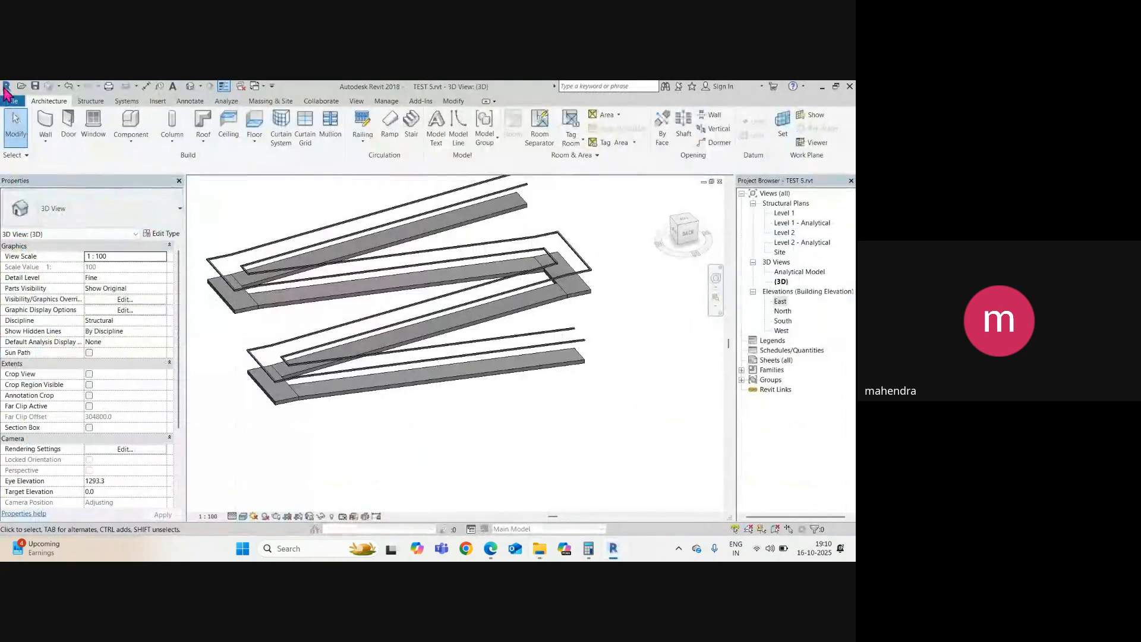
Open the TEST 4.rvt project from the 04.10.2025 folder.
{"action": "left_click", "coordinate": [13, 101]}
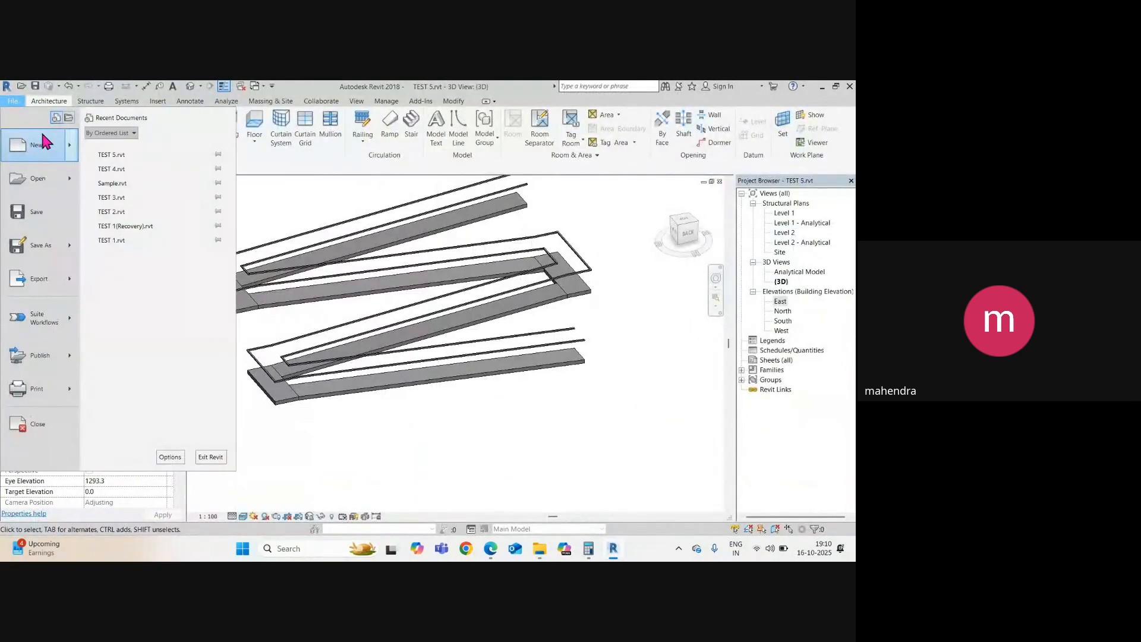
{"action": "left_click", "coordinate": [39, 177]}
{"action": "scroll", "coordinate": [332, 348], "scroll_direction": "down", "scroll_amount": 1}
{"action": "left_click", "coordinate": [309, 329]}
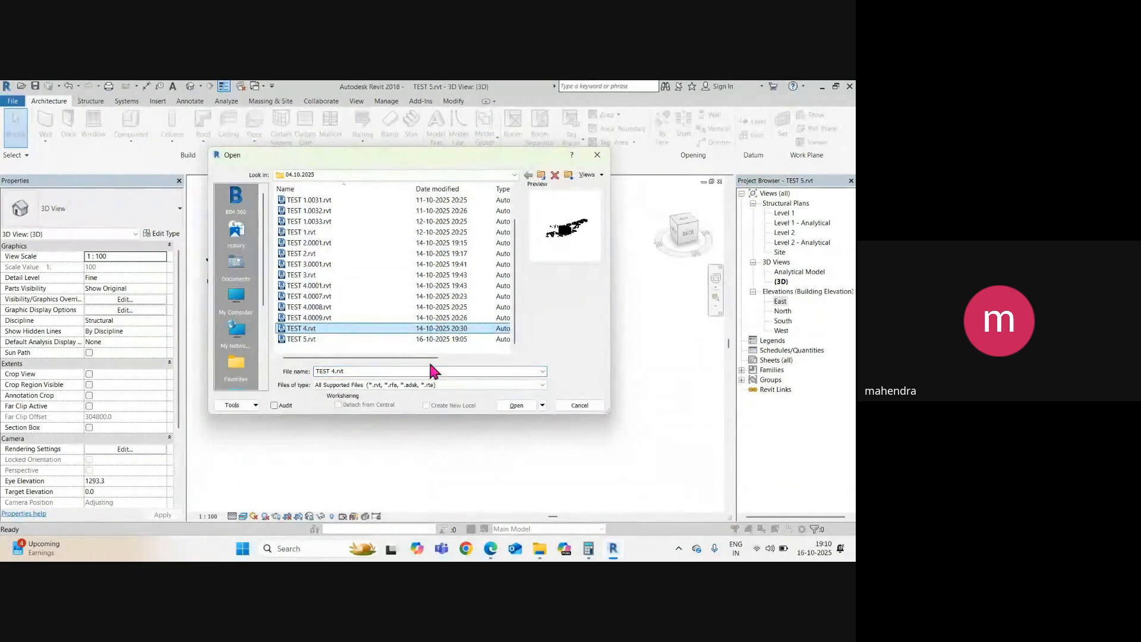
{"action": "left_click", "coordinate": [510, 407]}
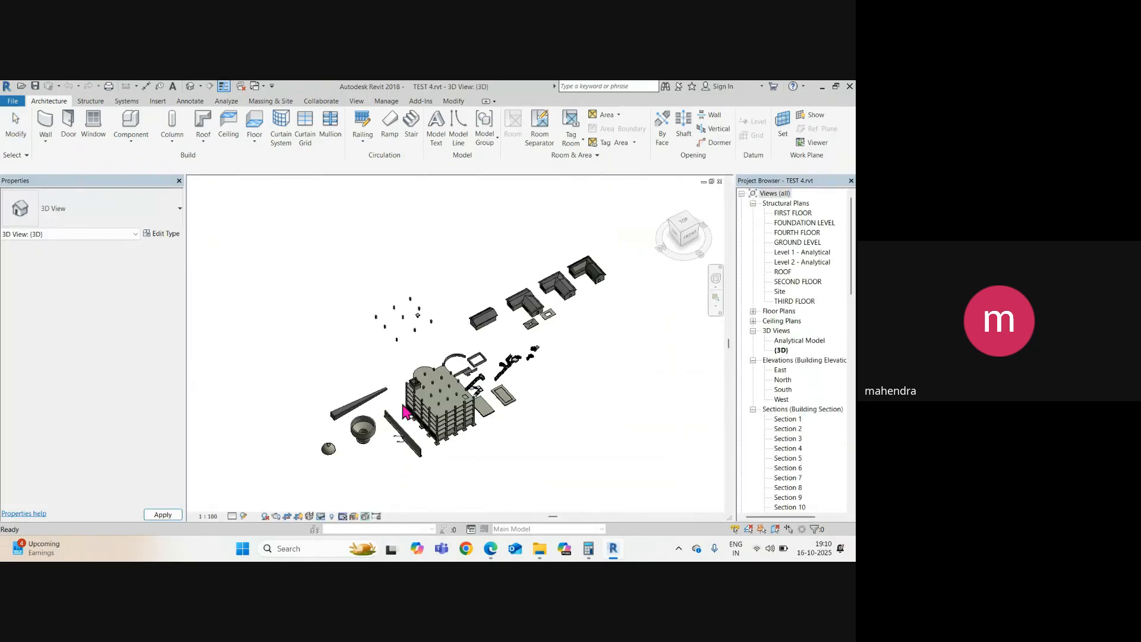
Copy the Monowills Steel Handrailing System railing from the stair landing in TEST 4 and paste it beside the ramp in TEST 5's 3D view.
{"action": "scroll", "coordinate": [410, 404], "scroll_direction": "up", "scroll_amount": 8}
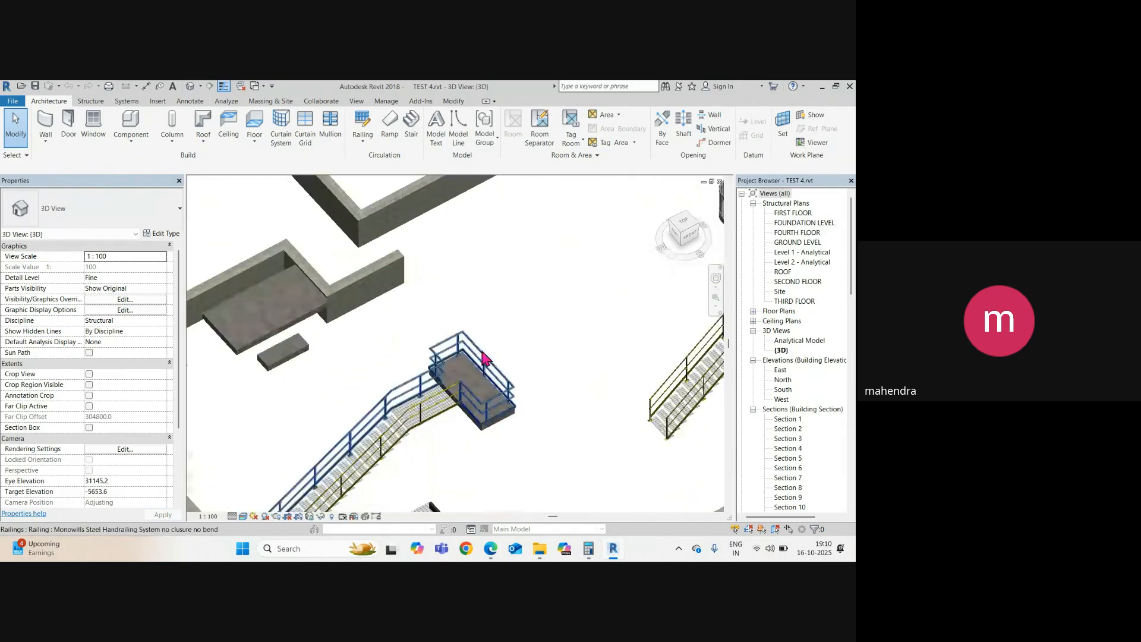
{"action": "scroll", "coordinate": [490, 361], "scroll_direction": "up", "scroll_amount": 3}
{"action": "left_click", "coordinate": [497, 365]}
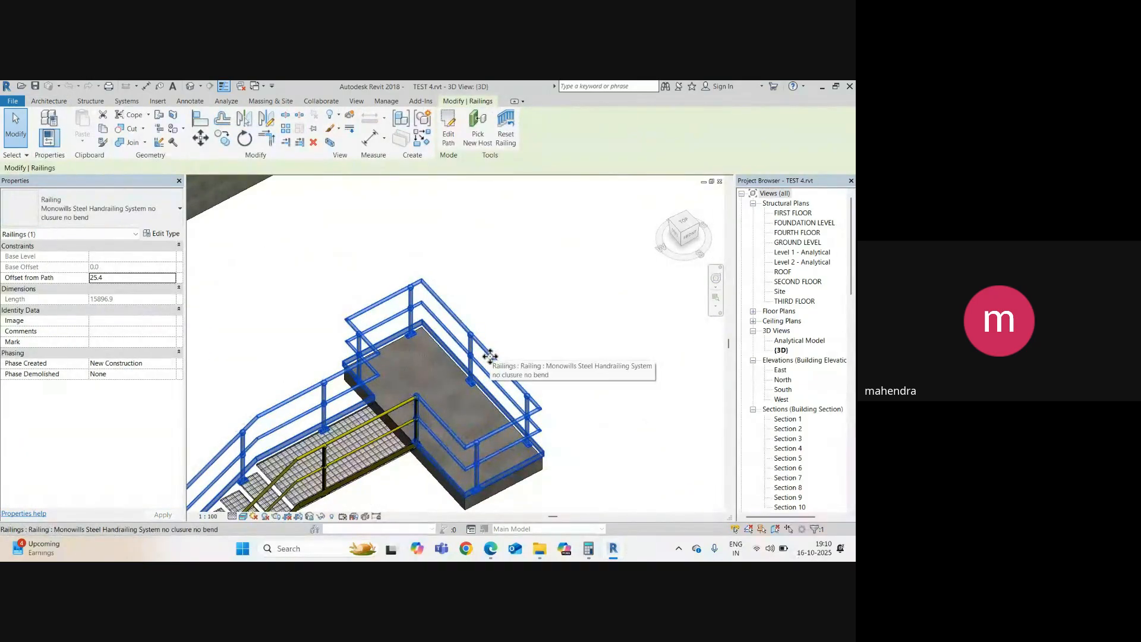
{"action": "key", "text": "ctrl+Tab"}
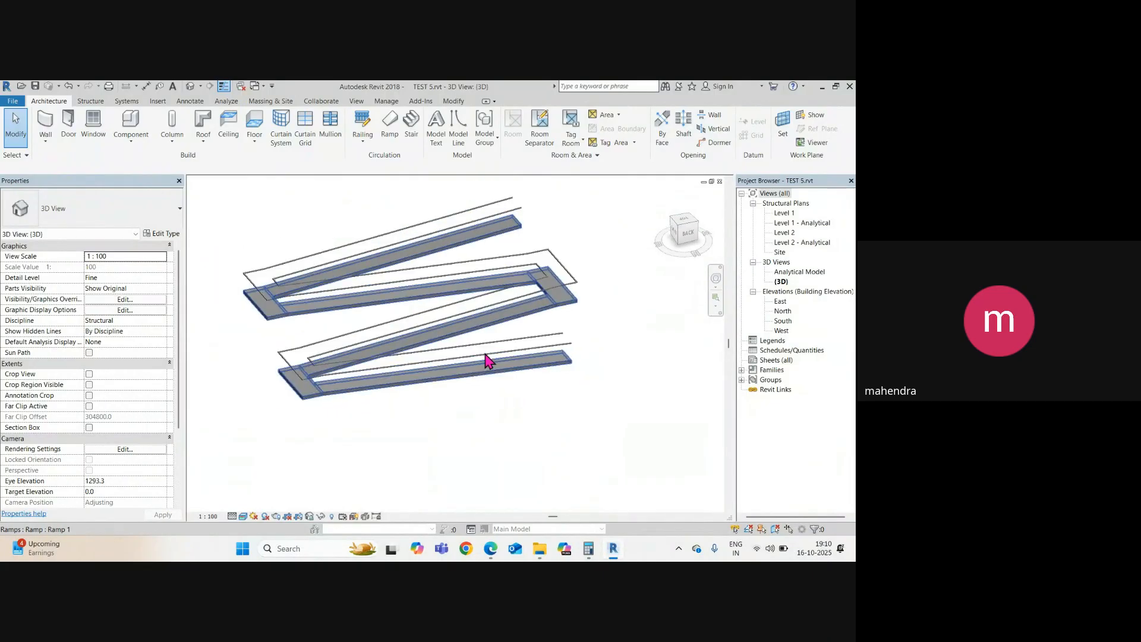
{"action": "left_click", "coordinate": [415, 348]}
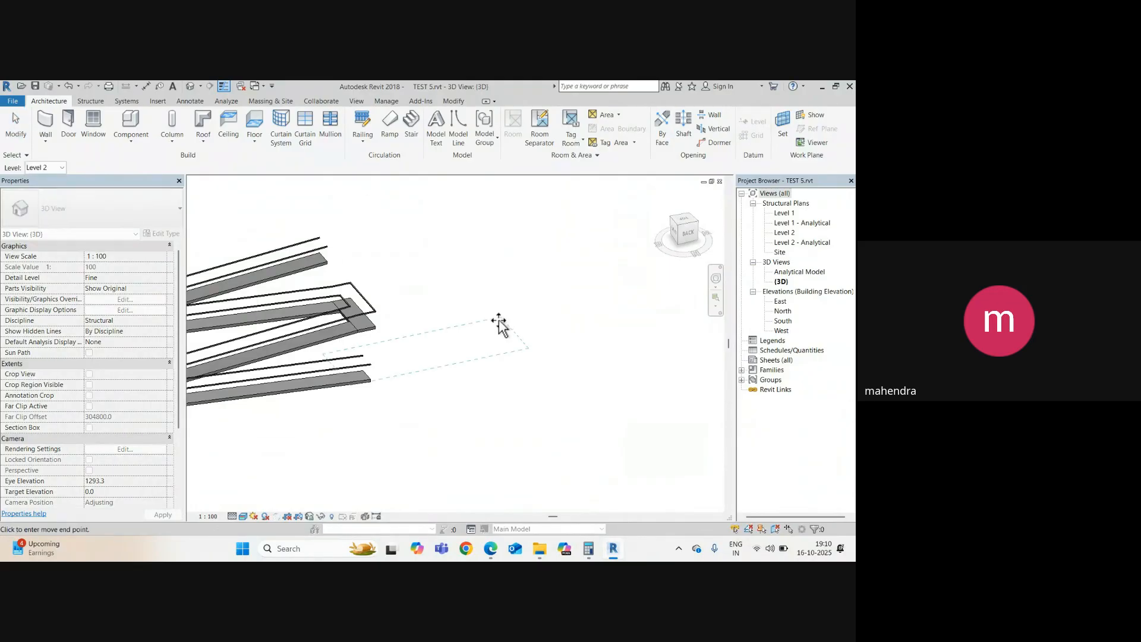
{"action": "middle_click_drag", "start_coordinate": [523, 301], "coordinate": [619, 433]}
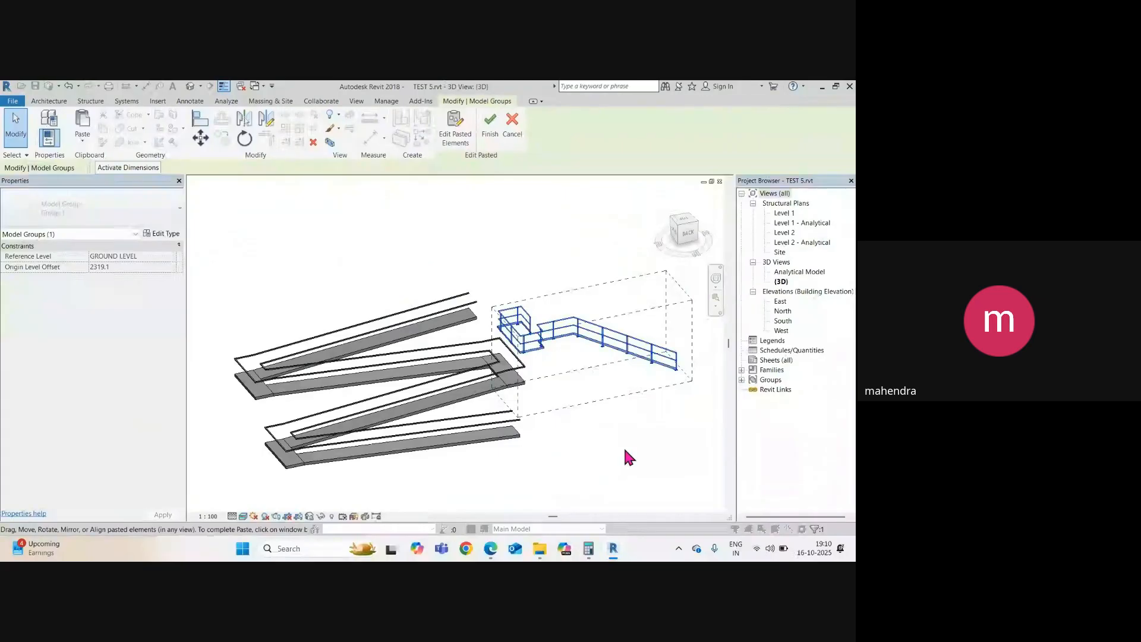
Finish the paste and delete the pasted railing beside the ramp.
{"action": "left_click", "coordinate": [579, 318]}
{"action": "left_click", "coordinate": [467, 350]}
{"action": "left_click", "coordinate": [574, 446]}
{"action": "scroll", "coordinate": [568, 436], "scroll_direction": "up", "scroll_amount": 3}
{"action": "key", "text": "Delete"}
{"action": "scroll", "coordinate": [446, 372], "scroll_direction": "down", "scroll_amount": 2}
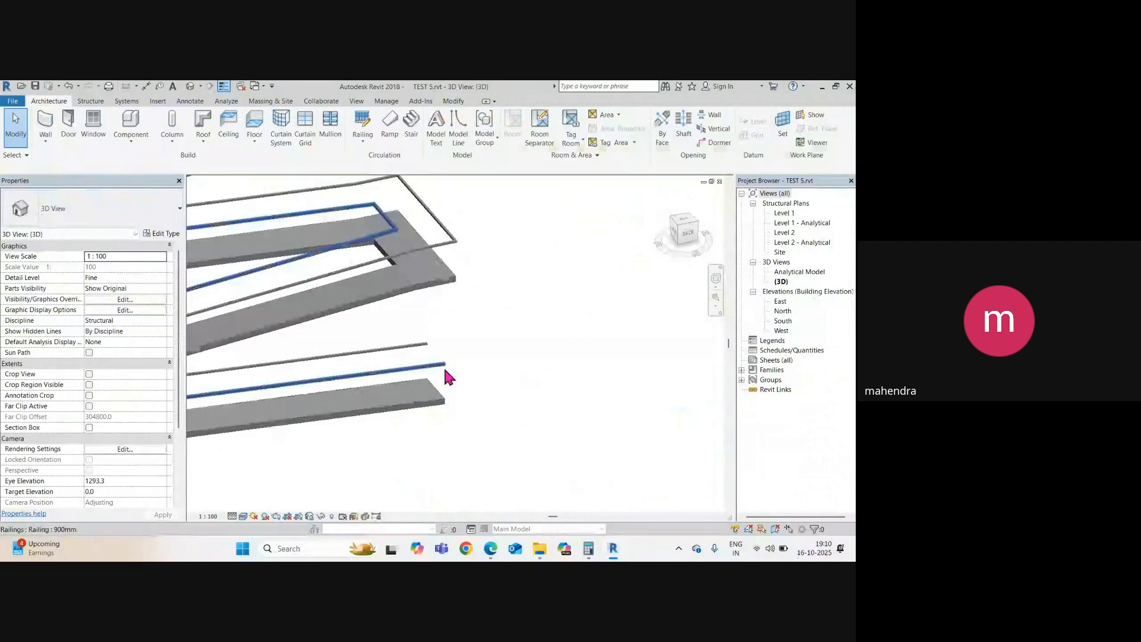
Change both ramp railings to the Monowills Steel Handrailing System type and inspect them around the ramp in 3D.
{"action": "left_click", "coordinate": [432, 367]}
{"action": "left_click", "coordinate": [113, 220]}
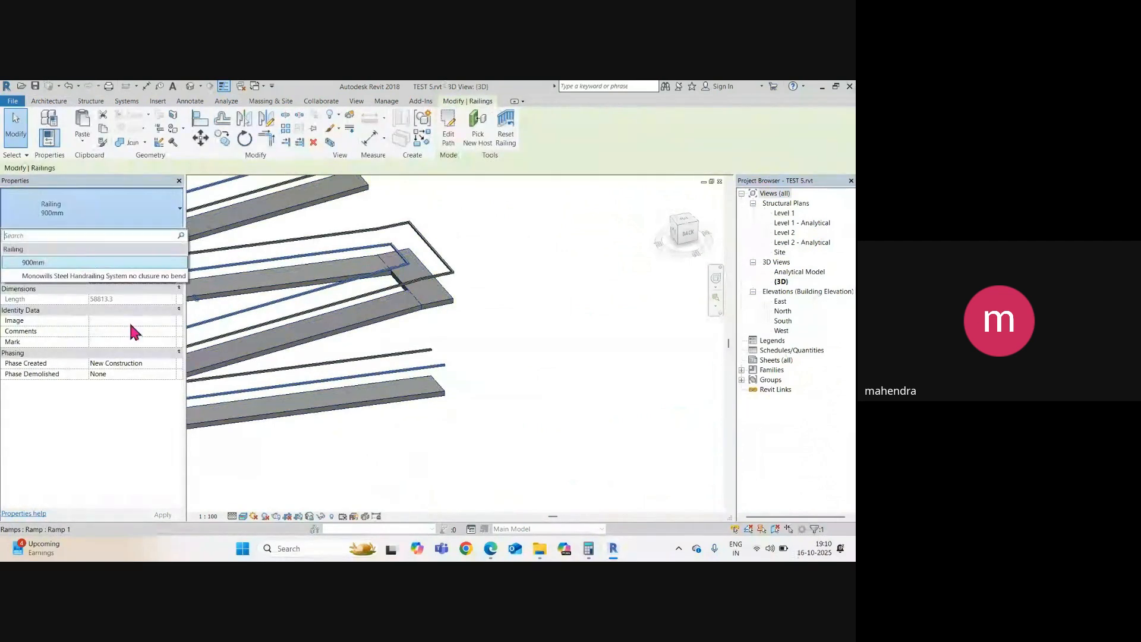
{"action": "left_click", "coordinate": [110, 275]}
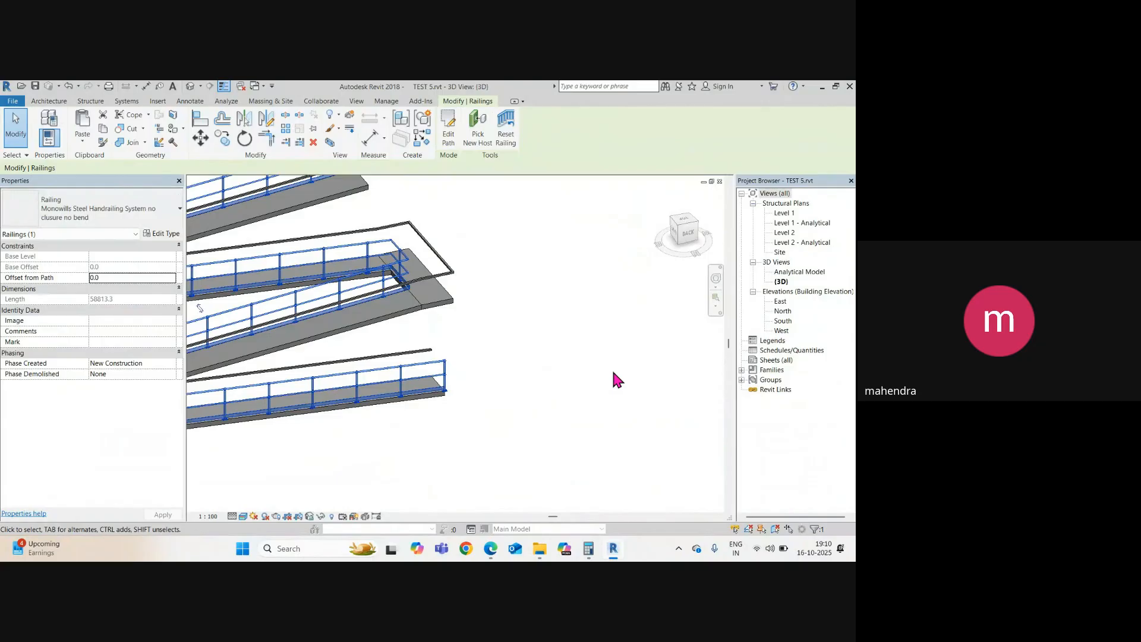
{"action": "scroll", "coordinate": [572, 356], "scroll_direction": "down", "scroll_amount": 2}
{"action": "left_click", "coordinate": [494, 296]}
{"action": "left_click", "coordinate": [107, 205]}
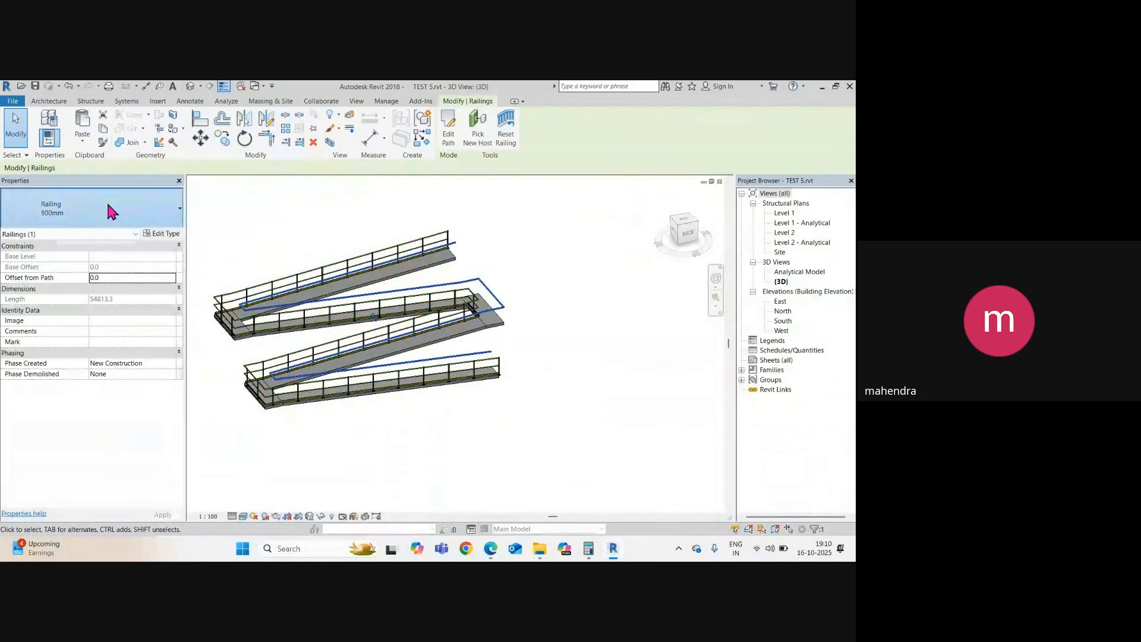
{"action": "left_click", "coordinate": [89, 276]}
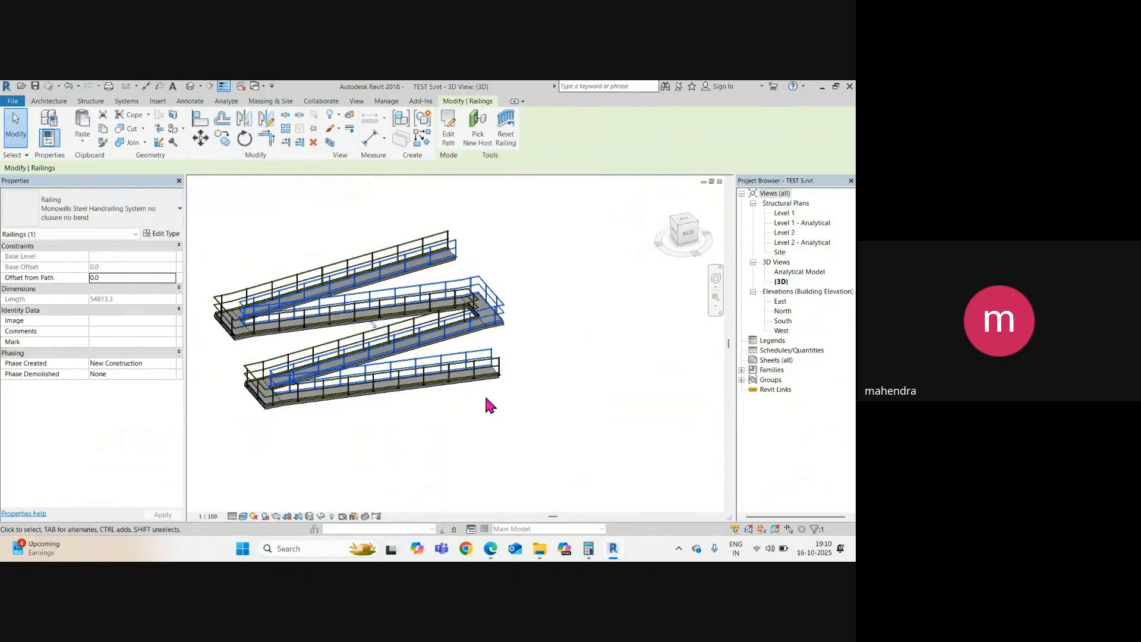
{"action": "left_click", "coordinate": [543, 393]}
{"action": "middle_click_drag", "start_coordinate": [567, 410], "coordinate": [298, 403], "text": "shift"}
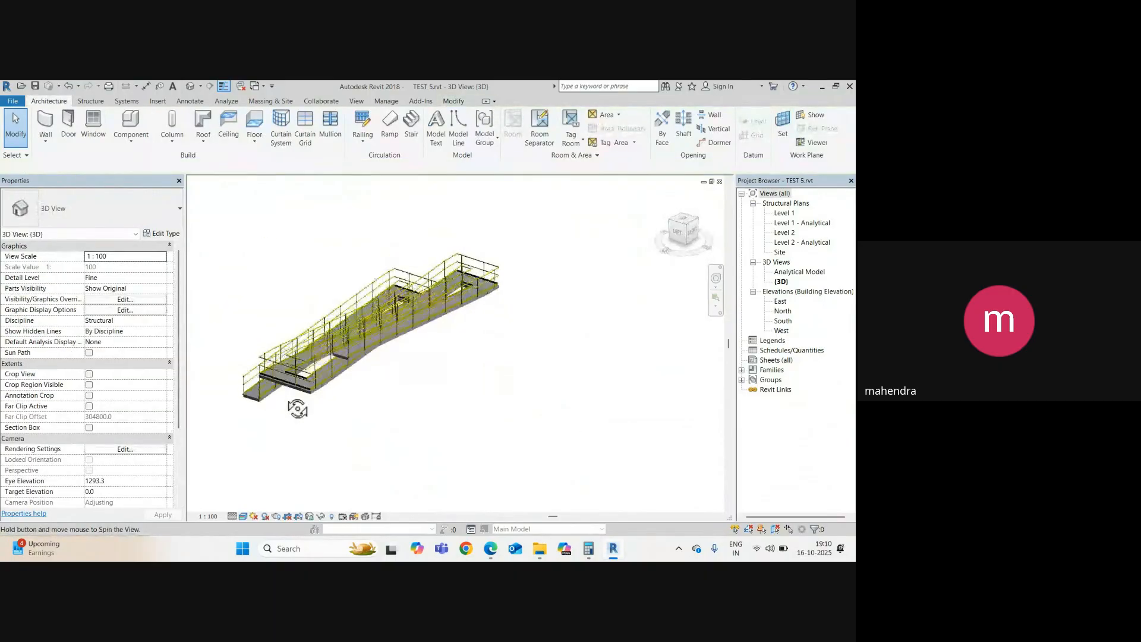
{"action": "scroll", "coordinate": [324, 303], "scroll_direction": "up", "scroll_amount": 5}
{"action": "middle_click_drag", "start_coordinate": [320, 322], "coordinate": [580, 387], "text": "shift"}
{"action": "scroll", "coordinate": [618, 378], "scroll_direction": "up", "scroll_amount": 4}
Draw a horizontal section through the ramp's third run in the Level 1 plan, with a view depth of about 1280 mm.
{"action": "key", "text": "ctrl+Tab"}
{"action": "scroll", "coordinate": [408, 334], "scroll_direction": "down", "scroll_amount": 2}
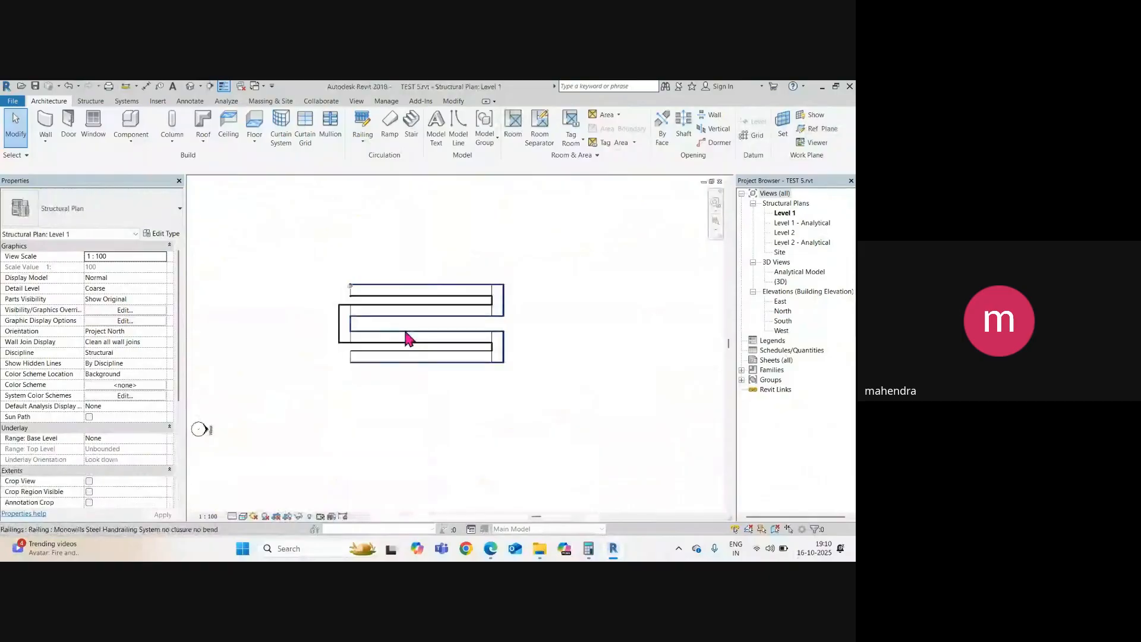
{"action": "scroll", "coordinate": [389, 344], "scroll_direction": "up", "scroll_amount": 4}
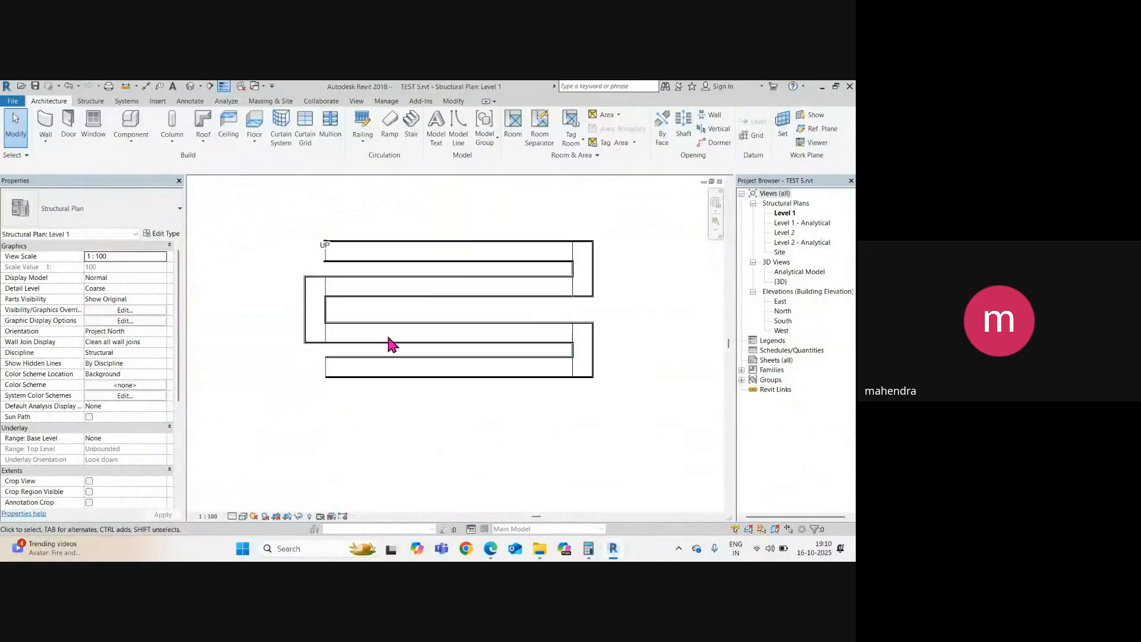
{"action": "left_click", "coordinate": [209, 87]}
{"action": "scroll", "coordinate": [344, 324], "scroll_direction": "up", "scroll_amount": 1}
{"action": "left_click", "coordinate": [252, 332]}
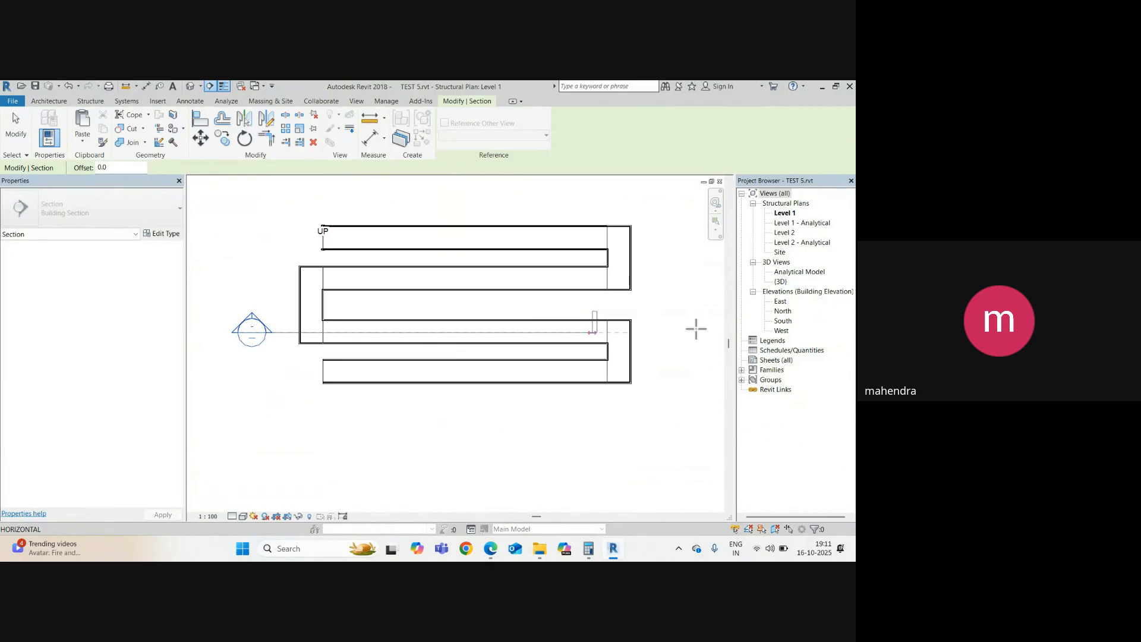
{"action": "left_click", "coordinate": [675, 332]}
{"action": "scroll", "coordinate": [427, 301], "scroll_direction": "down", "scroll_amount": 1}
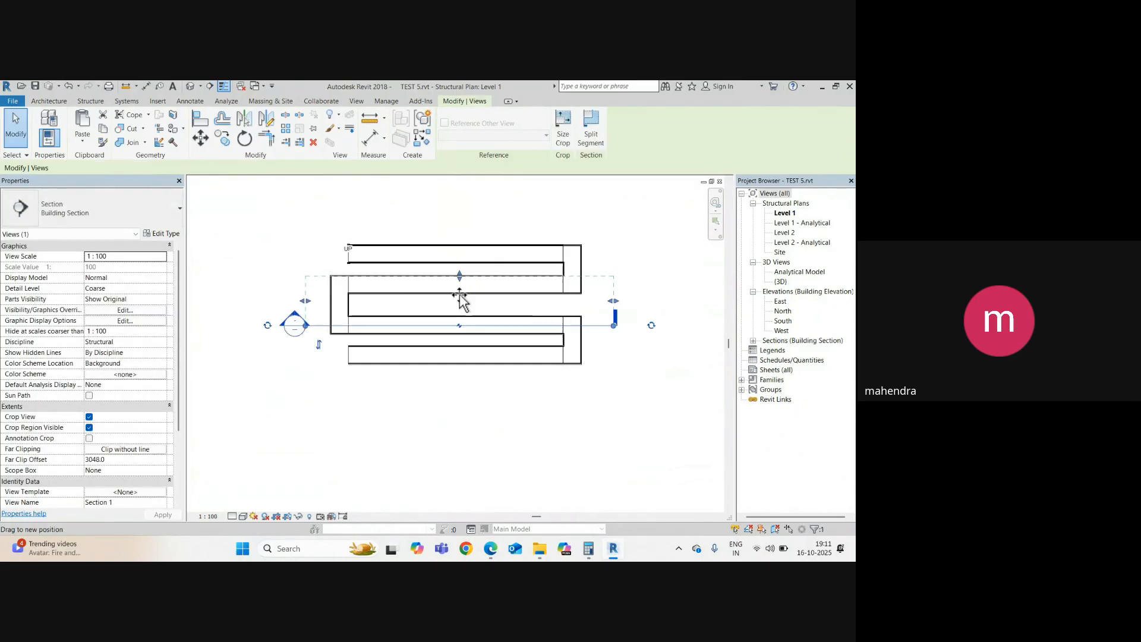
Open the new section's view and extend its crop region upward past Level 2.
{"action": "right_click", "coordinate": [510, 326]}
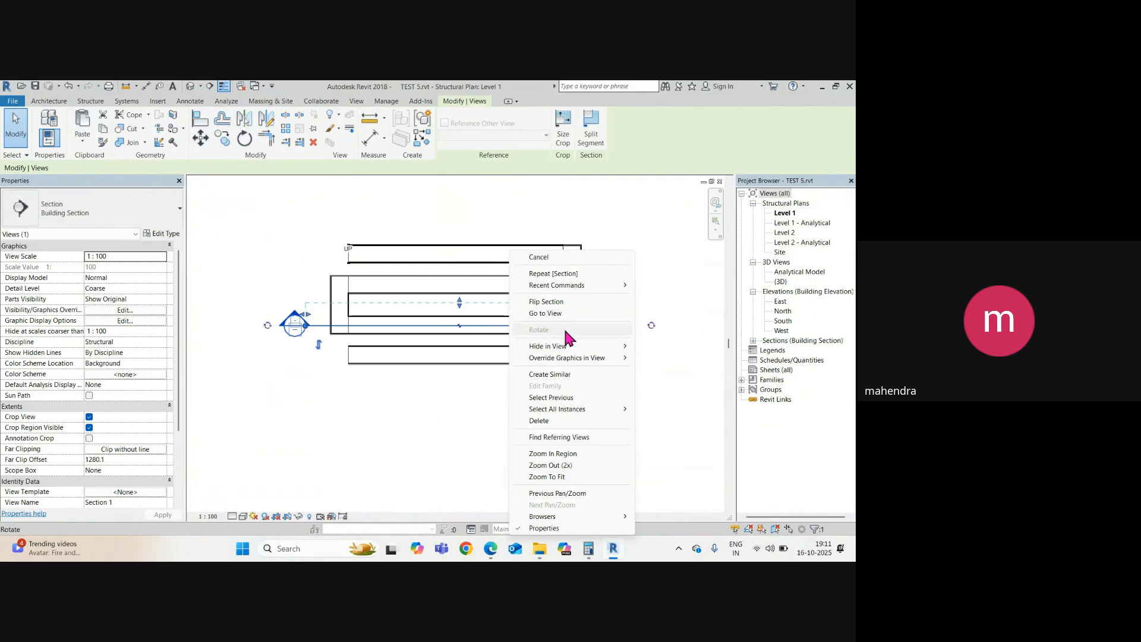
{"action": "left_click", "coordinate": [553, 315]}
{"action": "scroll", "coordinate": [364, 309], "scroll_direction": "up", "scroll_amount": 3}
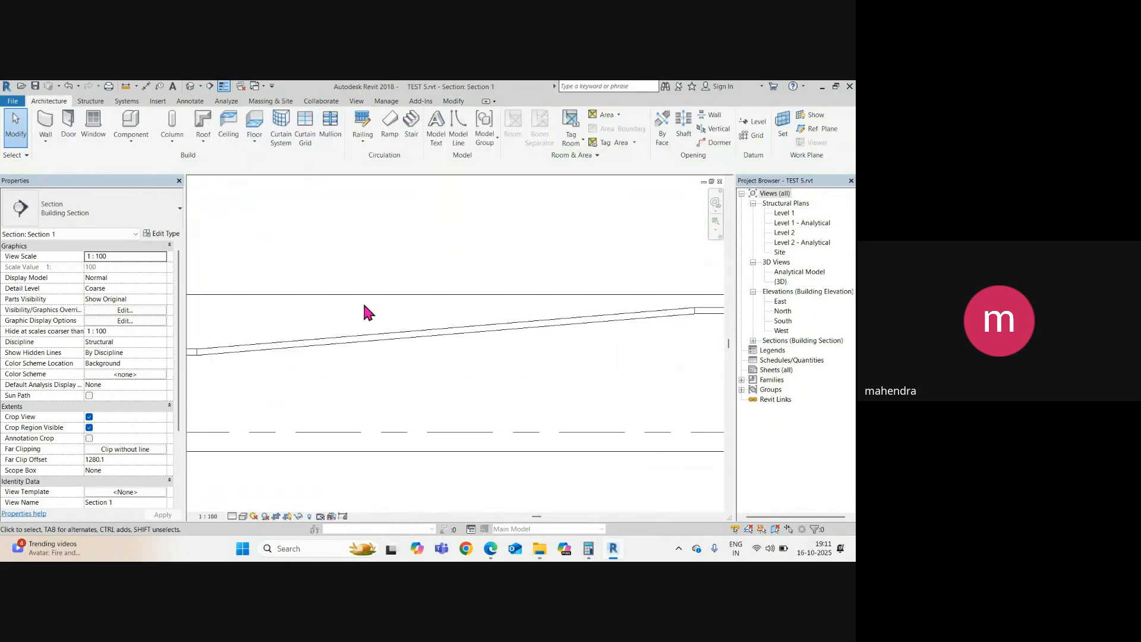
{"action": "scroll", "coordinate": [337, 334], "scroll_direction": "down", "scroll_amount": 2}
{"action": "left_click", "coordinate": [416, 312]}
{"action": "left_click_drag", "start_coordinate": [429, 311], "coordinate": [442, 236]}
{"action": "scroll", "coordinate": [466, 321], "scroll_direction": "down", "scroll_amount": 3}
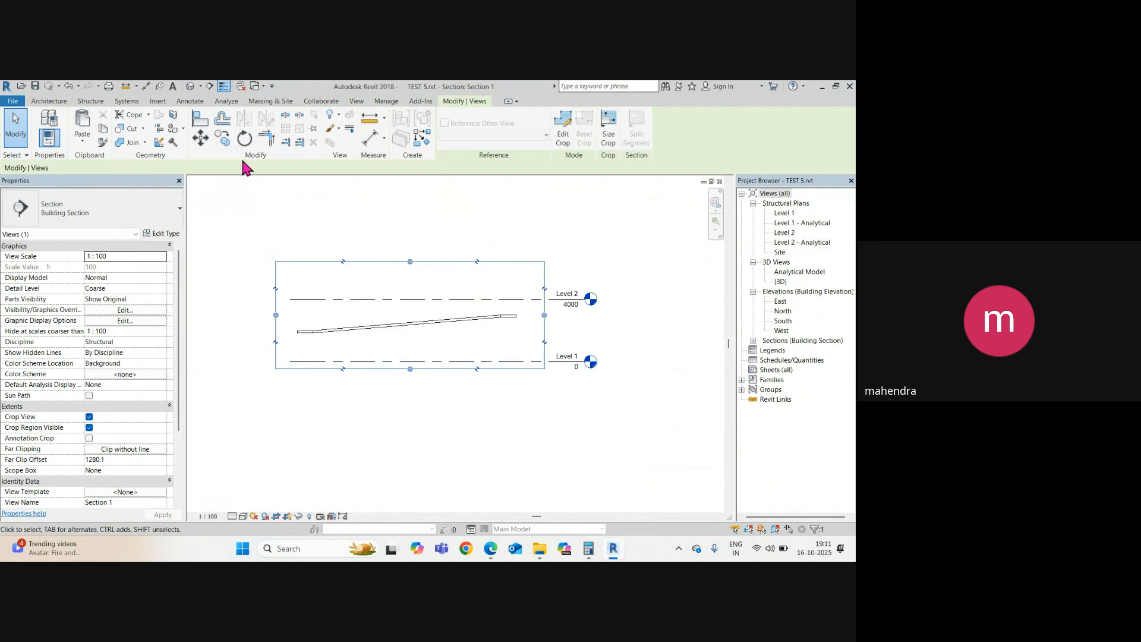
Move the section line to the ramp's lowest run in the Level 1 plan and extend its view depth to about 5538 mm.
{"action": "left_click", "coordinate": [191, 87]}
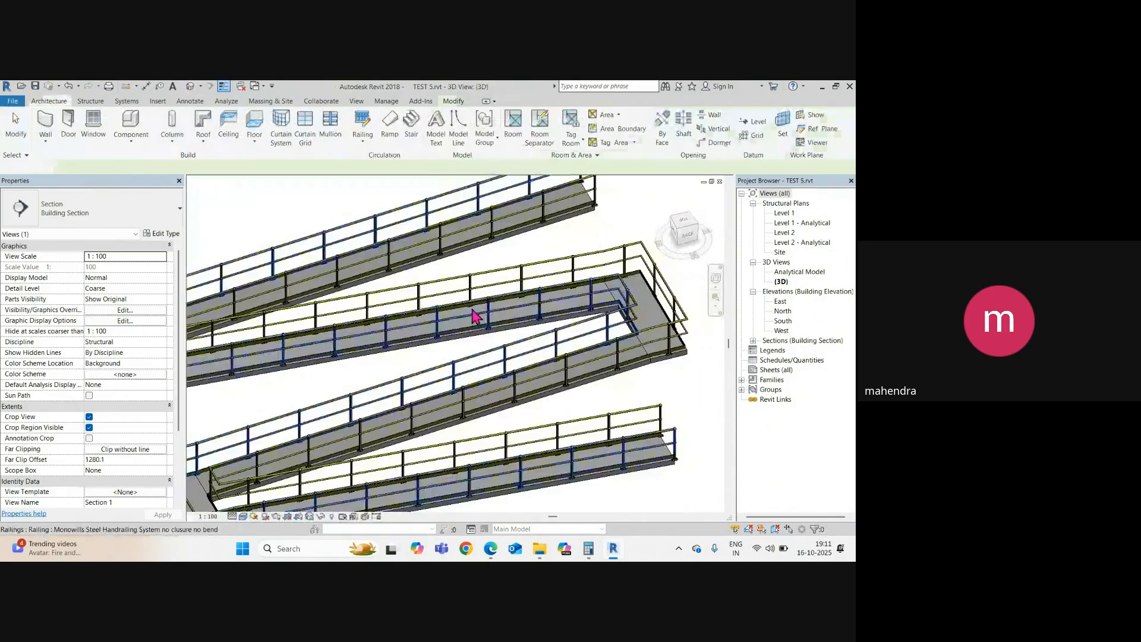
{"action": "scroll", "coordinate": [515, 372], "scroll_direction": "down", "scroll_amount": 3}
{"action": "key", "text": "ctrl+Tab"}
{"action": "key", "text": "ctrl+Tab"}
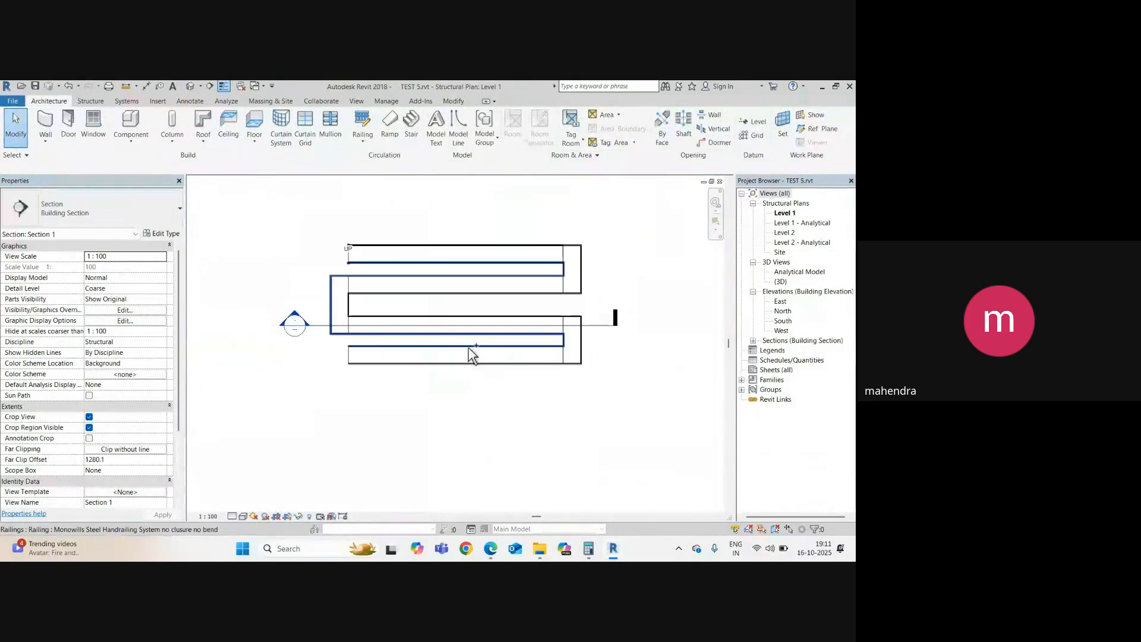
{"action": "left_click", "coordinate": [486, 325]}
{"action": "left_click_drag", "start_coordinate": [487, 326], "coordinate": [461, 257]}
Open the section's view showing all four ramp runs and extend its crop region downward below Level 1.
{"action": "right_click", "coordinate": [462, 255]}
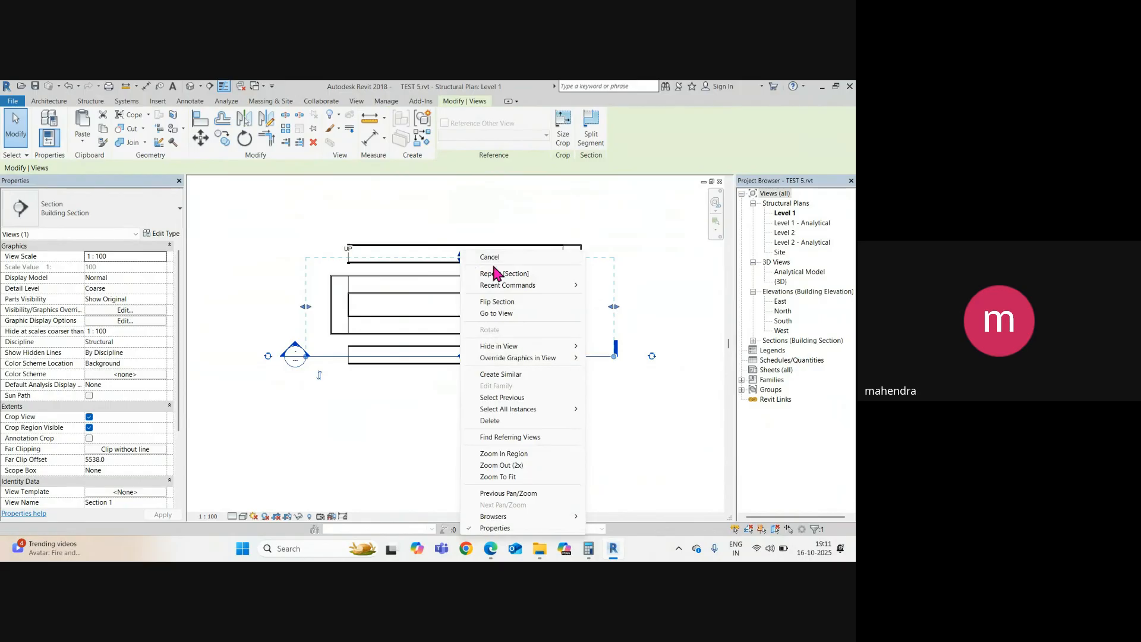
{"action": "left_click", "coordinate": [504, 313]}
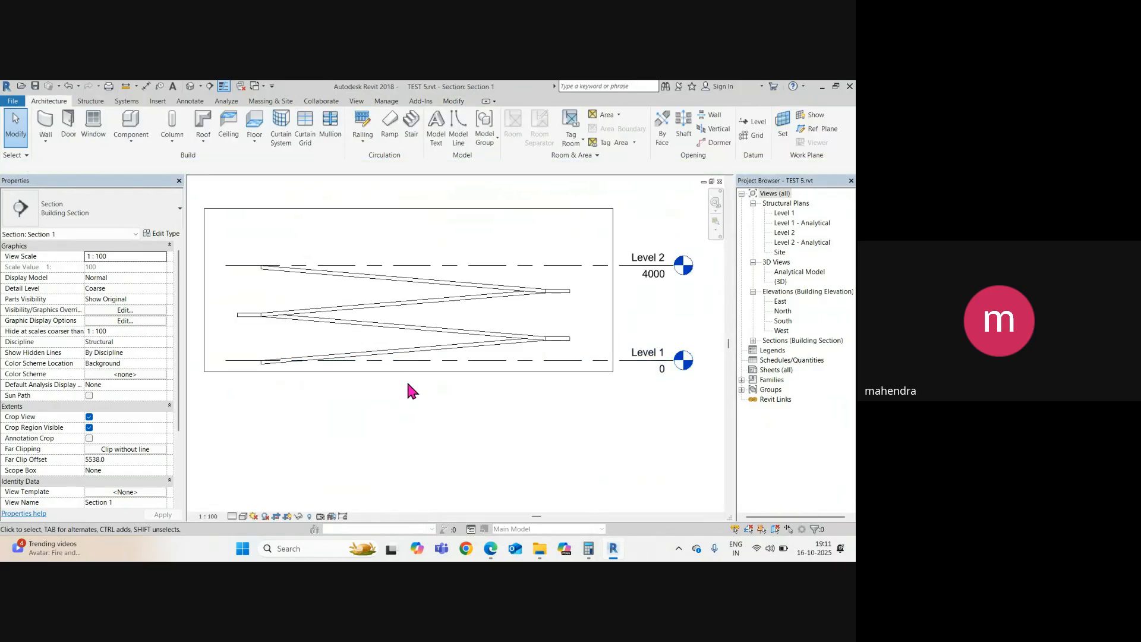
{"action": "scroll", "coordinate": [265, 361], "scroll_direction": "up", "scroll_amount": 2}
{"action": "scroll", "coordinate": [301, 363], "scroll_direction": "down", "scroll_amount": 4}
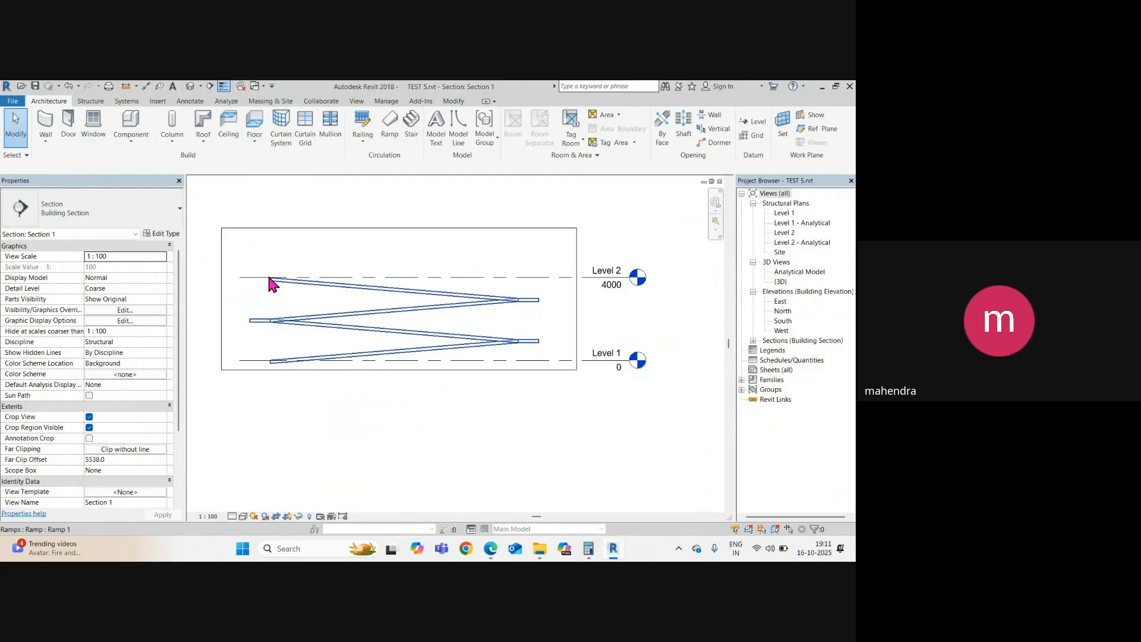
{"action": "middle_click_drag", "start_coordinate": [270, 277], "coordinate": [305, 289]}
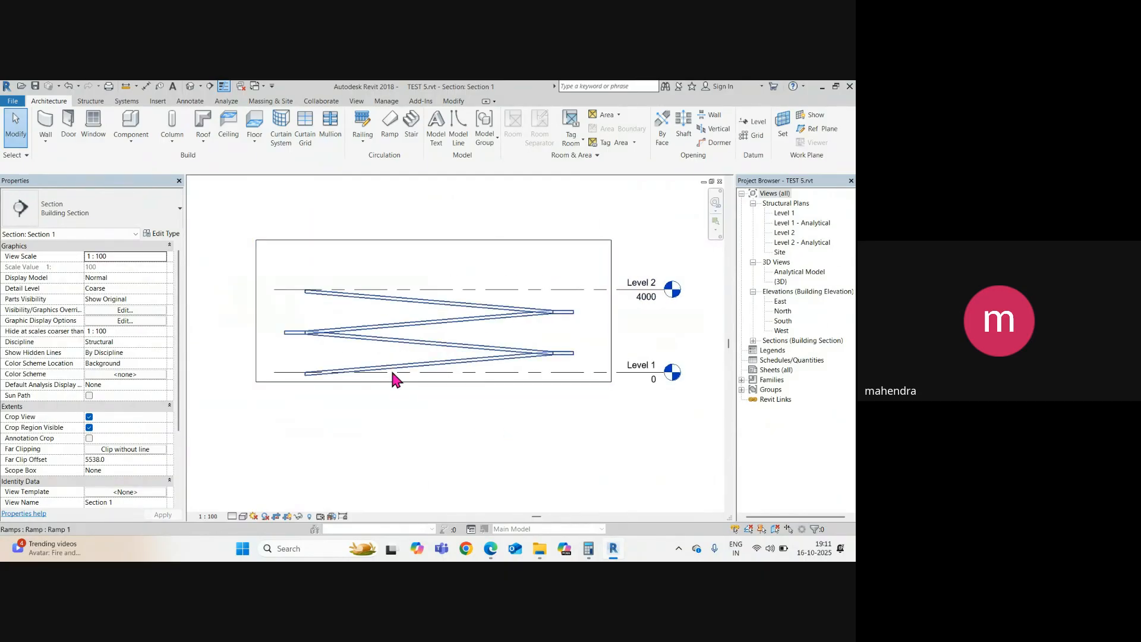
{"action": "left_click", "coordinate": [426, 381]}
{"action": "left_click_drag", "start_coordinate": [434, 382], "coordinate": [432, 421]}
{"action": "scroll", "coordinate": [426, 378], "scroll_direction": "up", "scroll_amount": 4}
{"action": "middle_click_drag", "start_coordinate": [369, 357], "coordinate": [359, 390]}
{"action": "scroll", "coordinate": [357, 386], "scroll_direction": "down", "scroll_amount": 2}
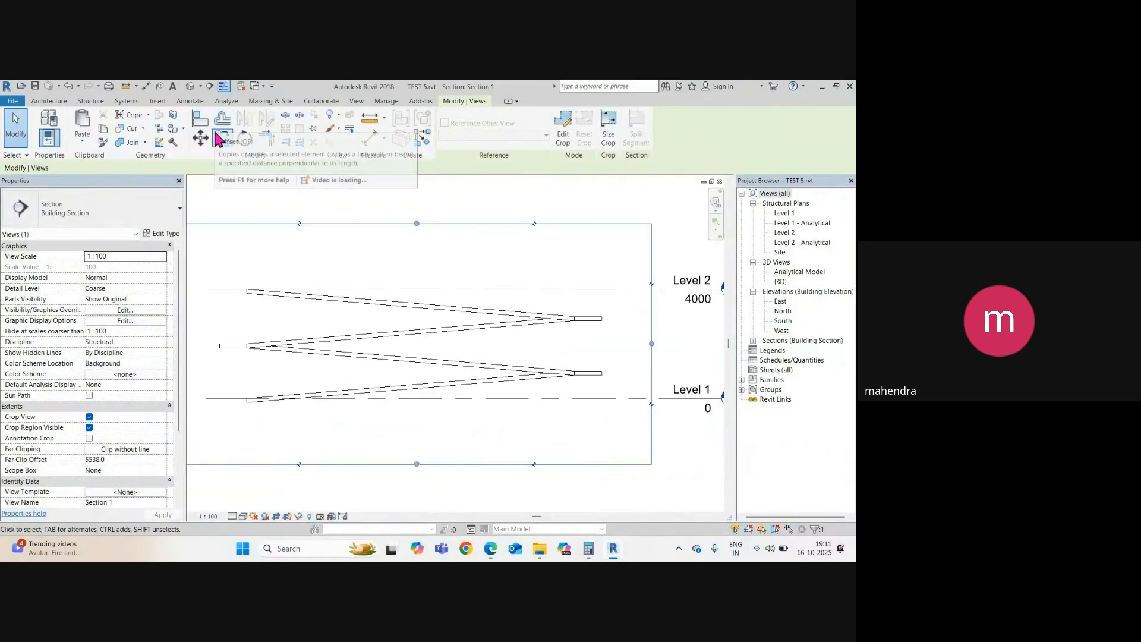
Start a new ramp in the Level 1 plan and set the Ramp 1 type's maximum slope (1/x) to 1.
{"action": "key", "text": "ctrl+Tab"}
{"action": "scroll", "coordinate": [413, 399], "scroll_direction": "down", "scroll_amount": 3}
{"action": "middle_click_drag", "start_coordinate": [402, 436], "coordinate": [390, 367]}
{"action": "left_click", "coordinate": [390, 364]}
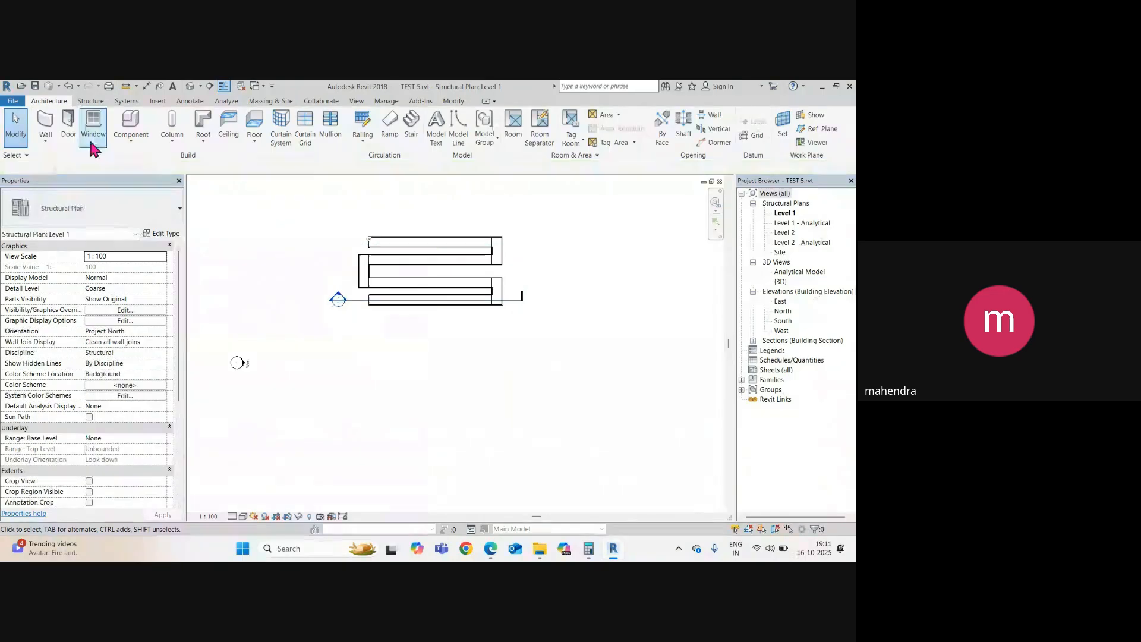
{"action": "left_click", "coordinate": [391, 136]}
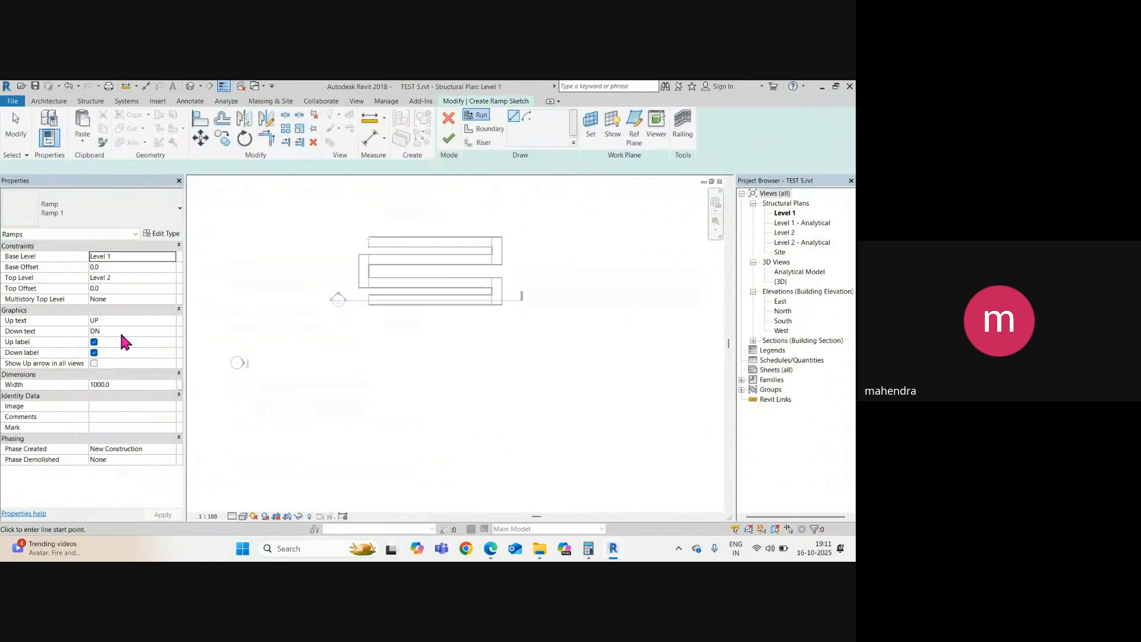
{"action": "left_click", "coordinate": [160, 233]}
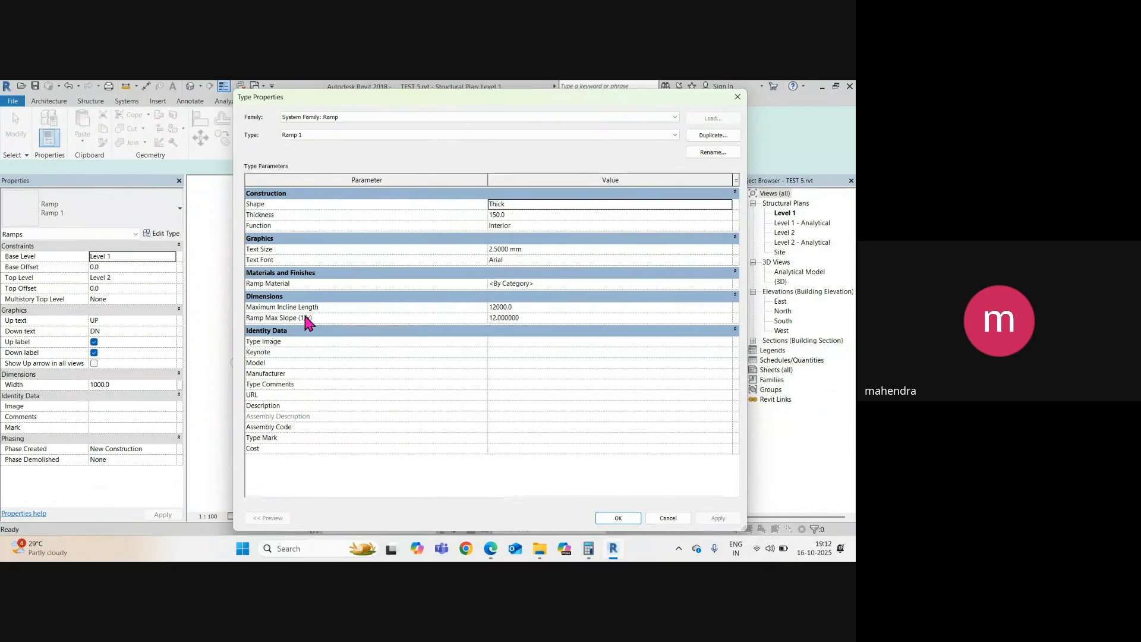
{"action": "left_click", "coordinate": [545, 318]}
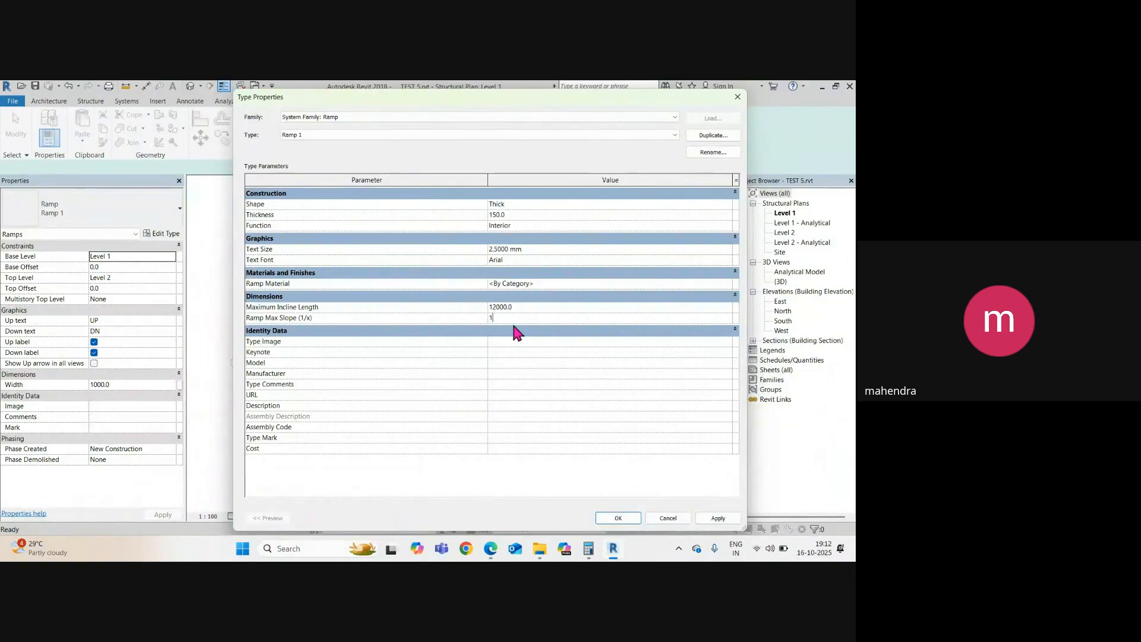
{"action": "left_click", "coordinate": [700, 518]}
{"action": "left_click", "coordinate": [623, 517]}
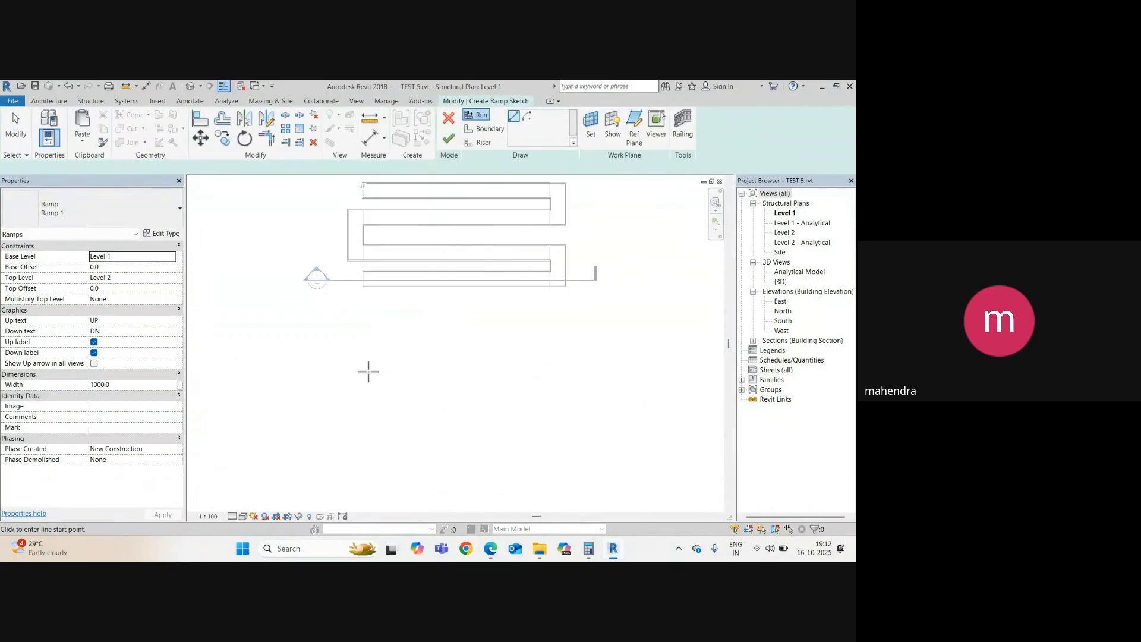
Draw a straight horizontal ramp run 4000 mm long below the four-run ramp and finish the sketch.
{"action": "left_click", "coordinate": [359, 373]}
{"action": "scroll", "coordinate": [291, 362], "scroll_direction": "up", "scroll_amount": 3}
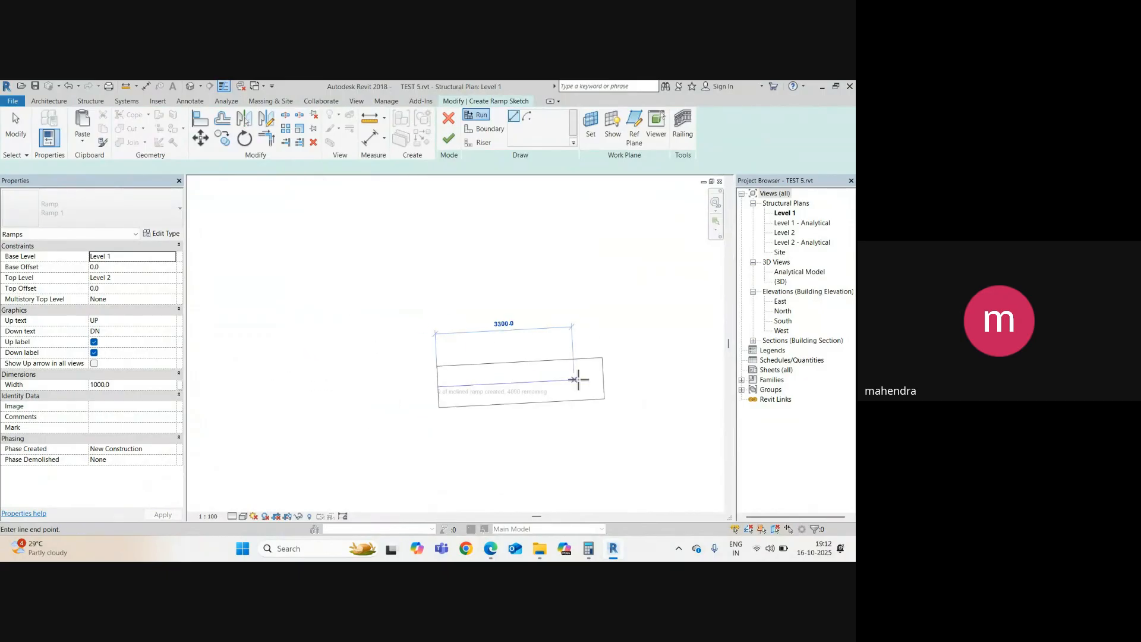
{"action": "middle_click_drag", "start_coordinate": [602, 400], "coordinate": [441, 382]}
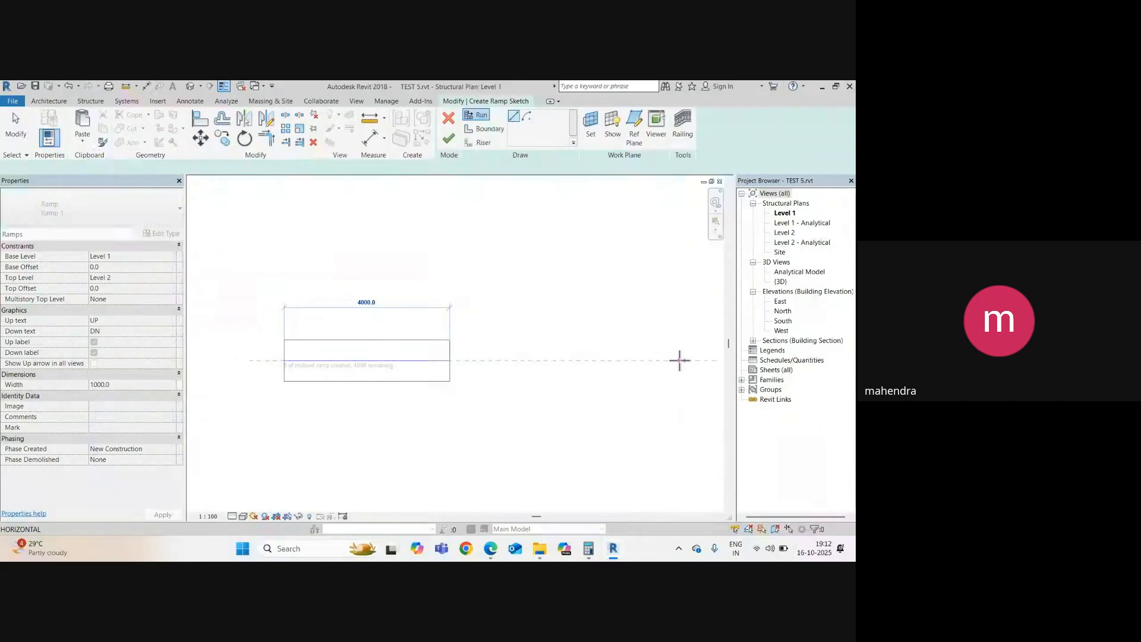
{"action": "scroll", "coordinate": [564, 358], "scroll_direction": "down", "scroll_amount": 3}
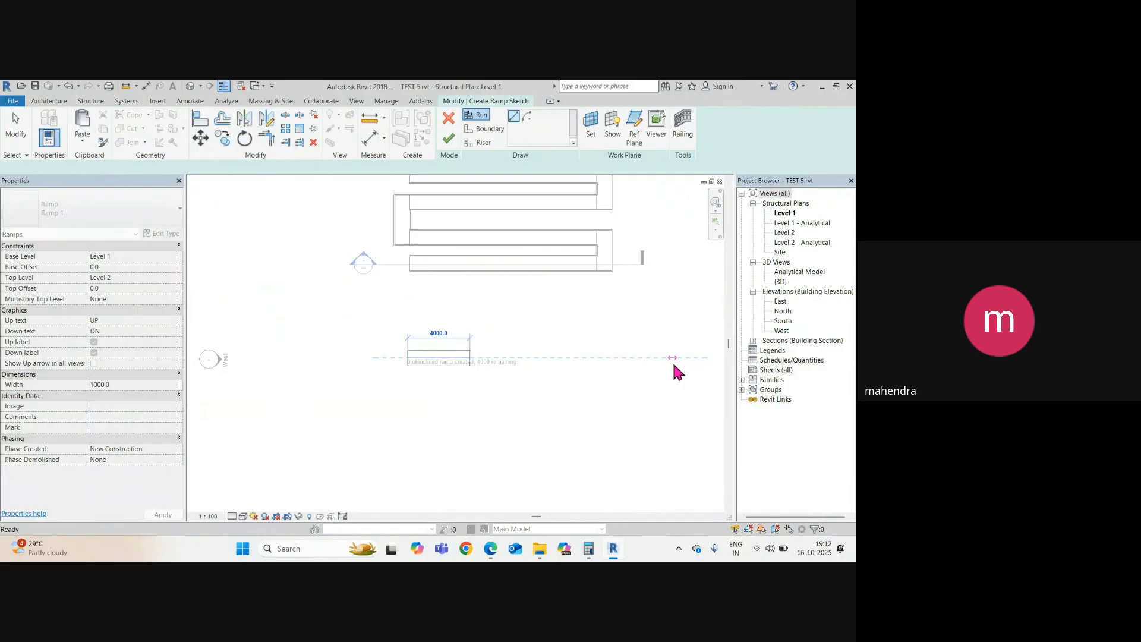
{"action": "left_click", "coordinate": [673, 365]}
{"action": "scroll", "coordinate": [475, 364], "scroll_direction": "up", "scroll_amount": 4}
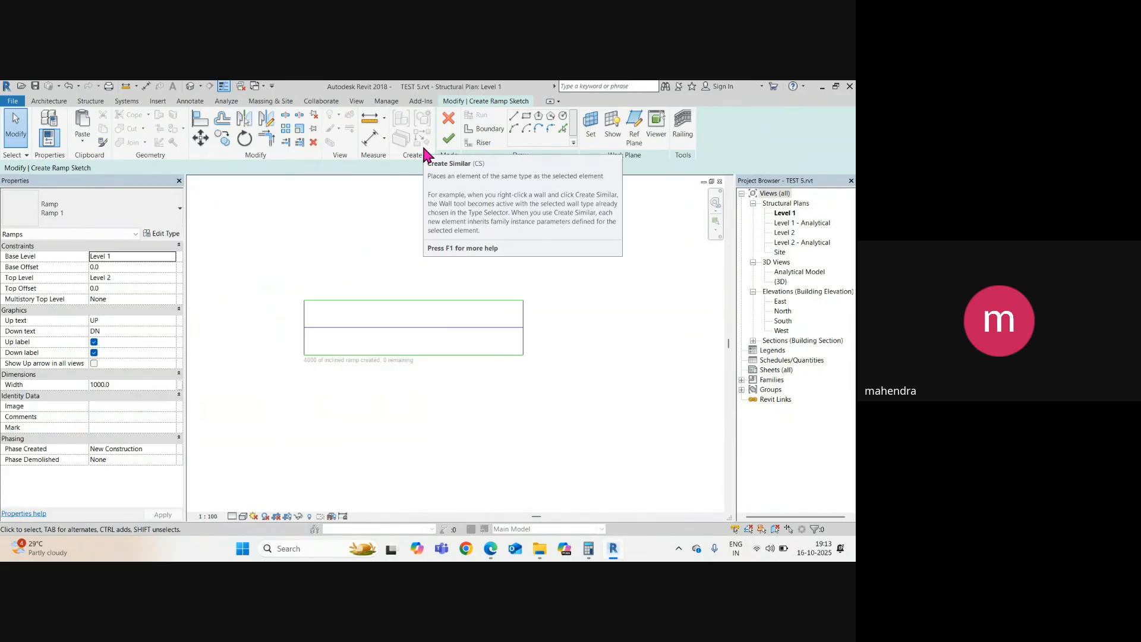
{"action": "left_click", "coordinate": [448, 138]}
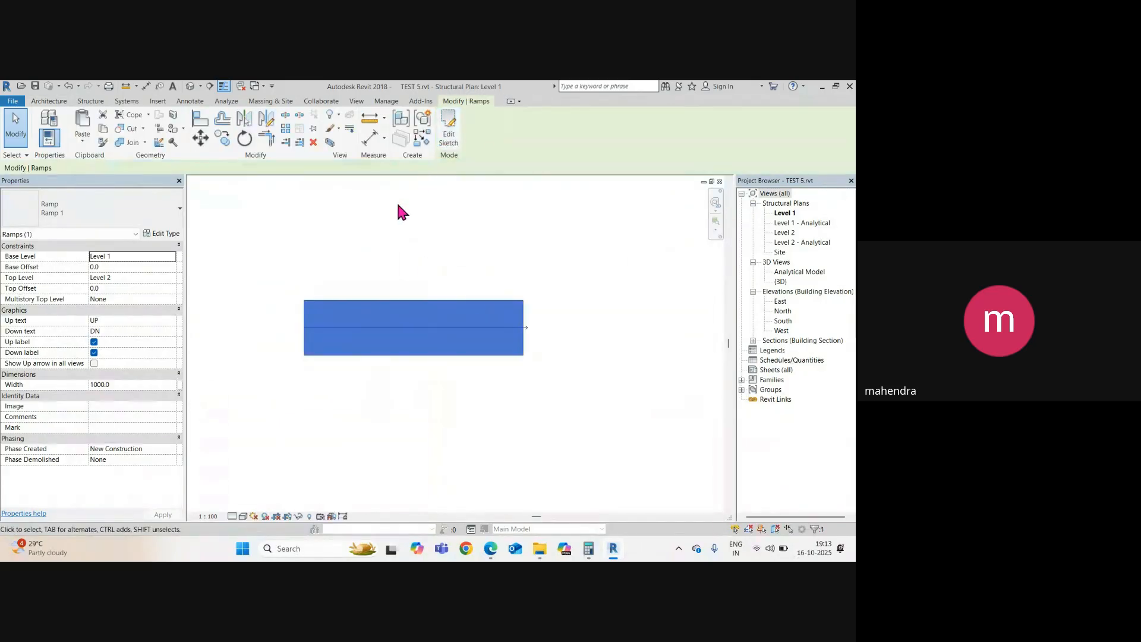
{"action": "left_click", "coordinate": [365, 244]}
Draw a horizontal section through the new single-run ramp in the Level 1 plan.
{"action": "middle_click_drag", "start_coordinate": [331, 276], "coordinate": [390, 315]}
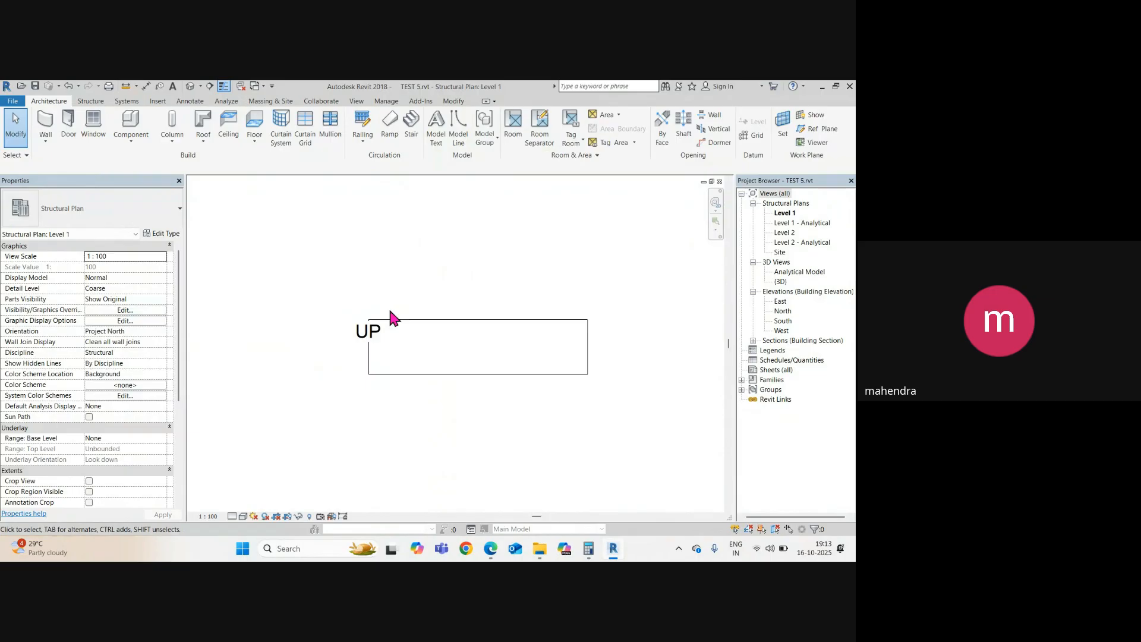
{"action": "scroll", "coordinate": [364, 363], "scroll_direction": "down", "scroll_amount": 3}
{"action": "scroll", "coordinate": [422, 394], "scroll_direction": "up", "scroll_amount": 1}
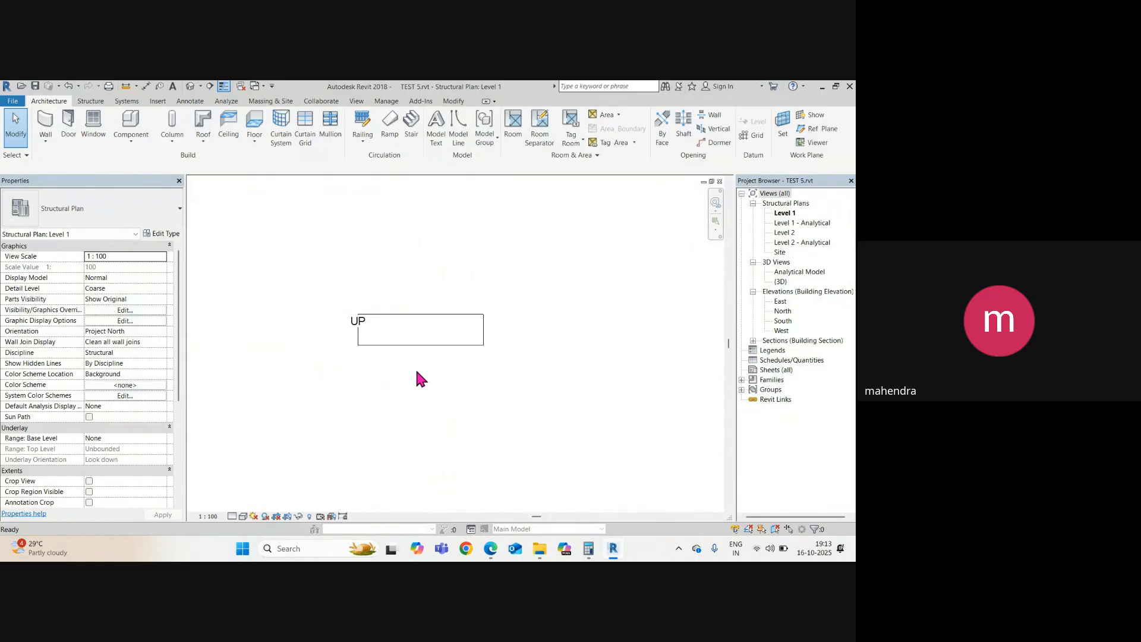
{"action": "scroll", "coordinate": [324, 327], "scroll_direction": "up", "scroll_amount": 1}
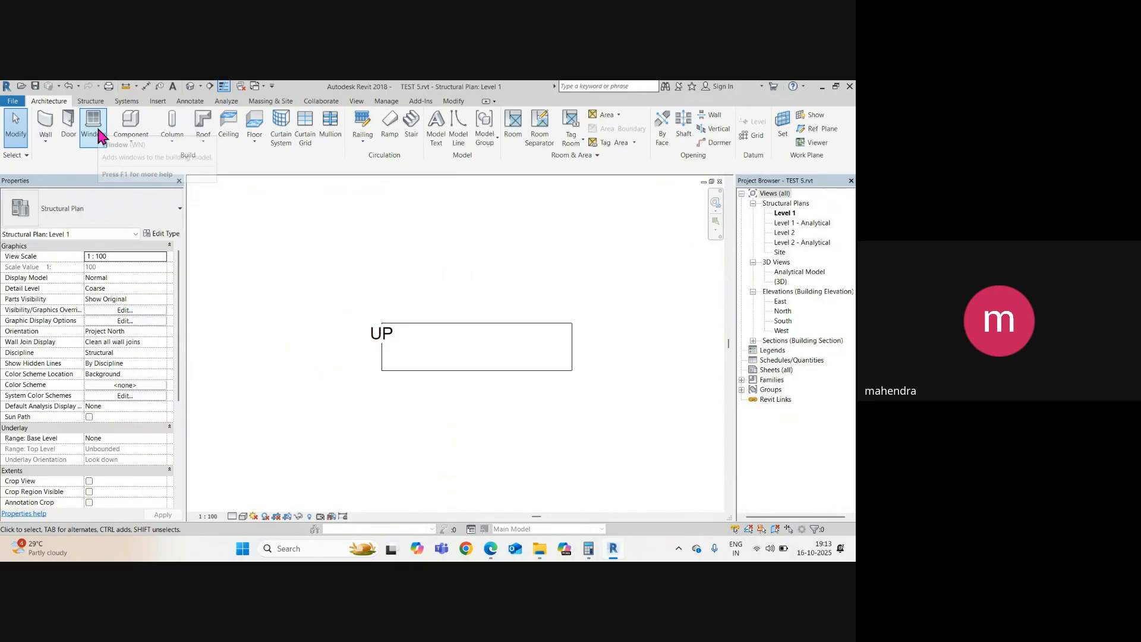
{"action": "left_click", "coordinate": [209, 87]}
{"action": "left_click", "coordinate": [627, 349]}
{"action": "key", "text": "Escape"}
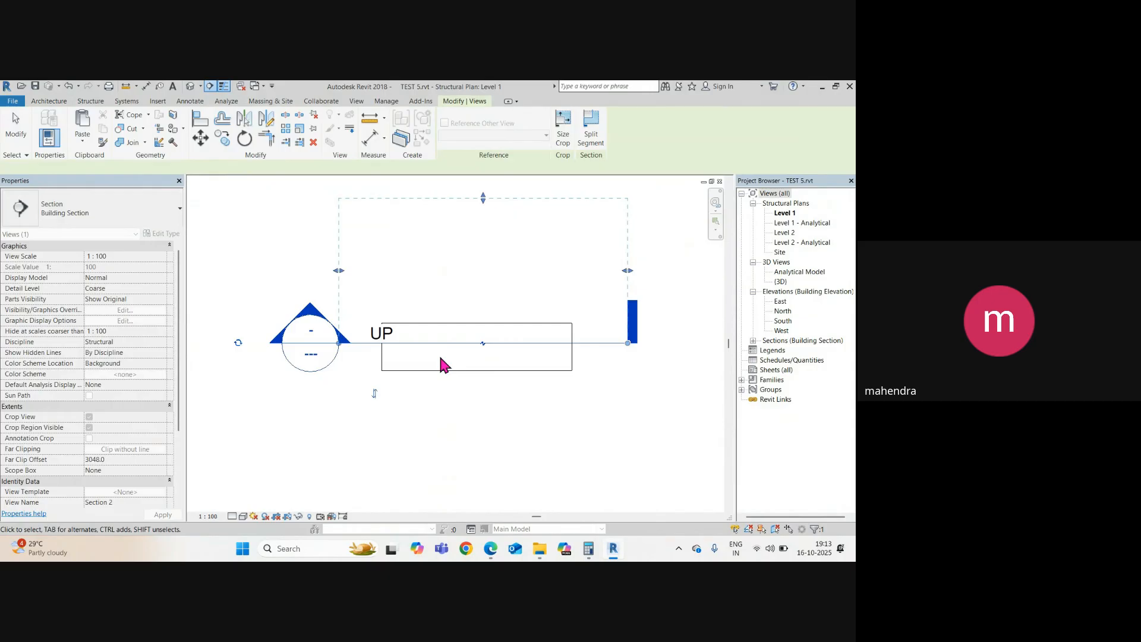
Open the single-run ramp's section view and widen its crop region beyond the ramp's upper end.
{"action": "scroll", "coordinate": [484, 344], "scroll_direction": "down", "scroll_amount": 2}
{"action": "right_click", "coordinate": [524, 353]}
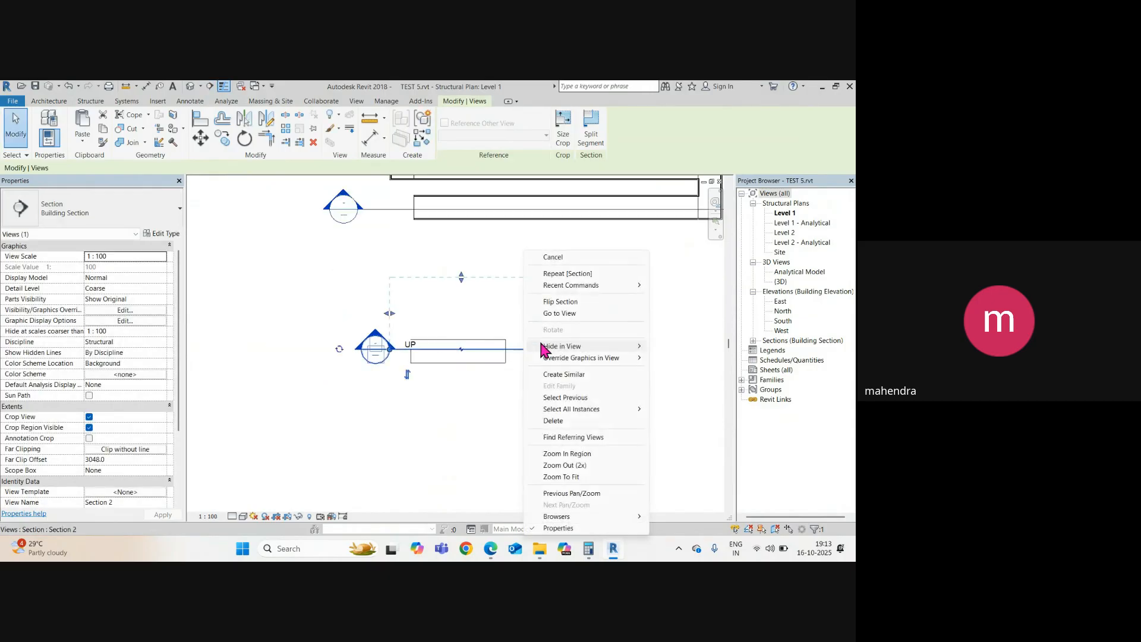
{"action": "left_click", "coordinate": [565, 316]}
{"action": "scroll", "coordinate": [393, 324], "scroll_direction": "down", "scroll_amount": 2}
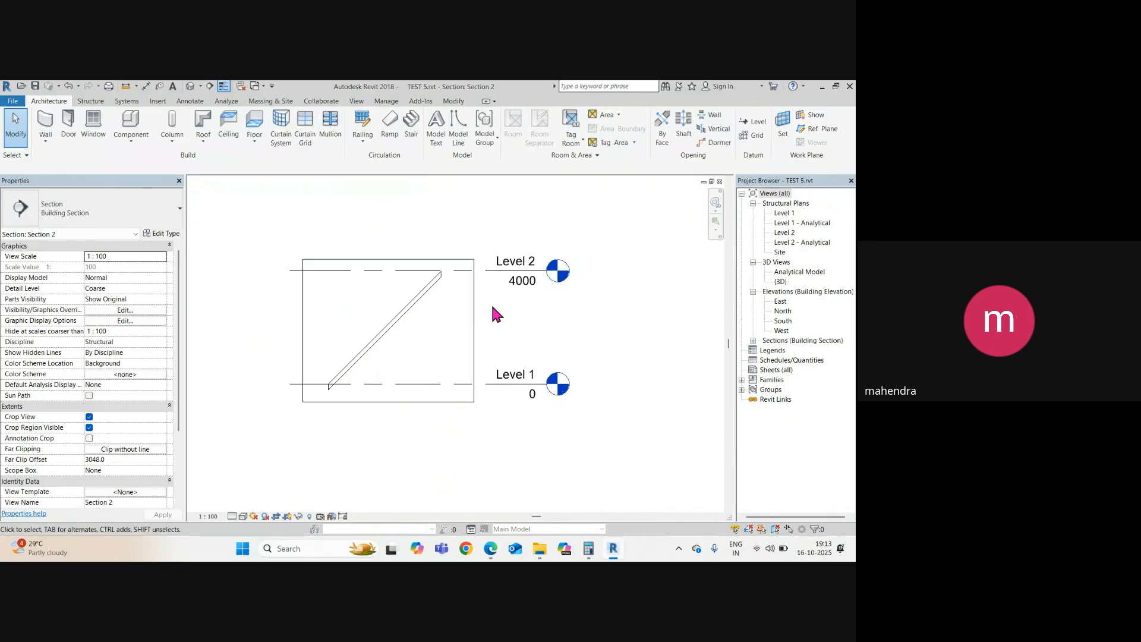
{"action": "left_click", "coordinate": [474, 297]}
{"action": "left_click_drag", "start_coordinate": [474, 330], "coordinate": [502, 328]}
Add an angular dimension between the sloped ramp and the Level 1 line in the section view.
{"action": "scroll", "coordinate": [439, 297], "scroll_direction": "up", "scroll_amount": 4}
{"action": "left_click", "coordinate": [409, 306]}
{"action": "middle_click_drag", "start_coordinate": [392, 364], "coordinate": [474, 306]}
{"action": "scroll", "coordinate": [416, 331], "scroll_direction": "up", "scroll_amount": 1}
{"action": "key", "text": "Escape"}
{"action": "key", "text": "d"}
{"action": "key", "text": "i"}
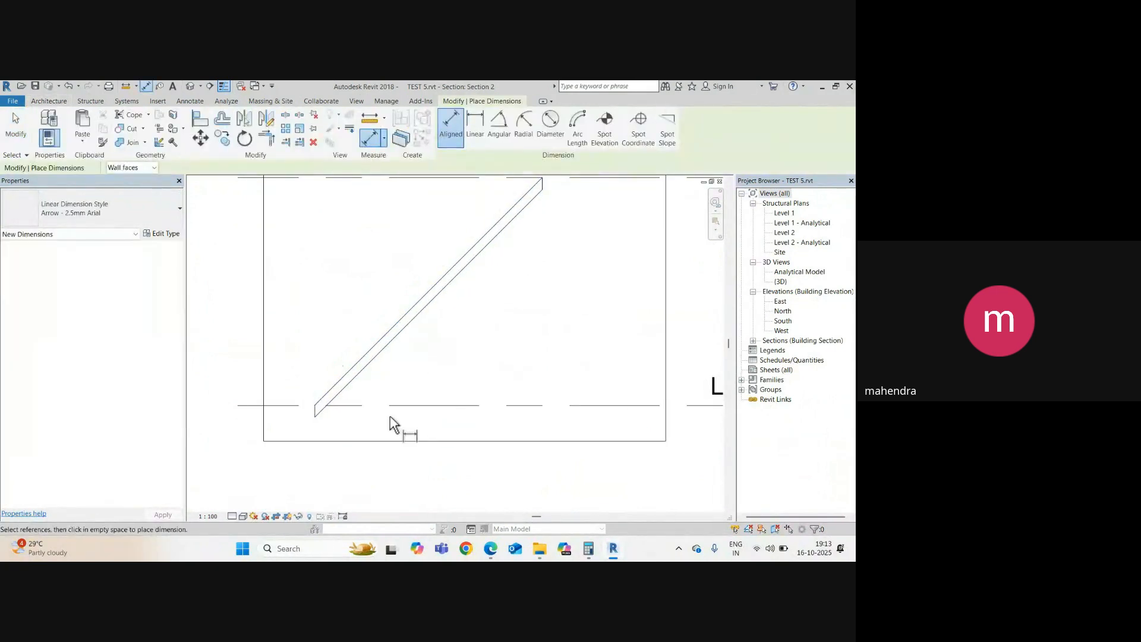
{"action": "key", "text": "Escape"}
{"action": "key", "text": "d"}
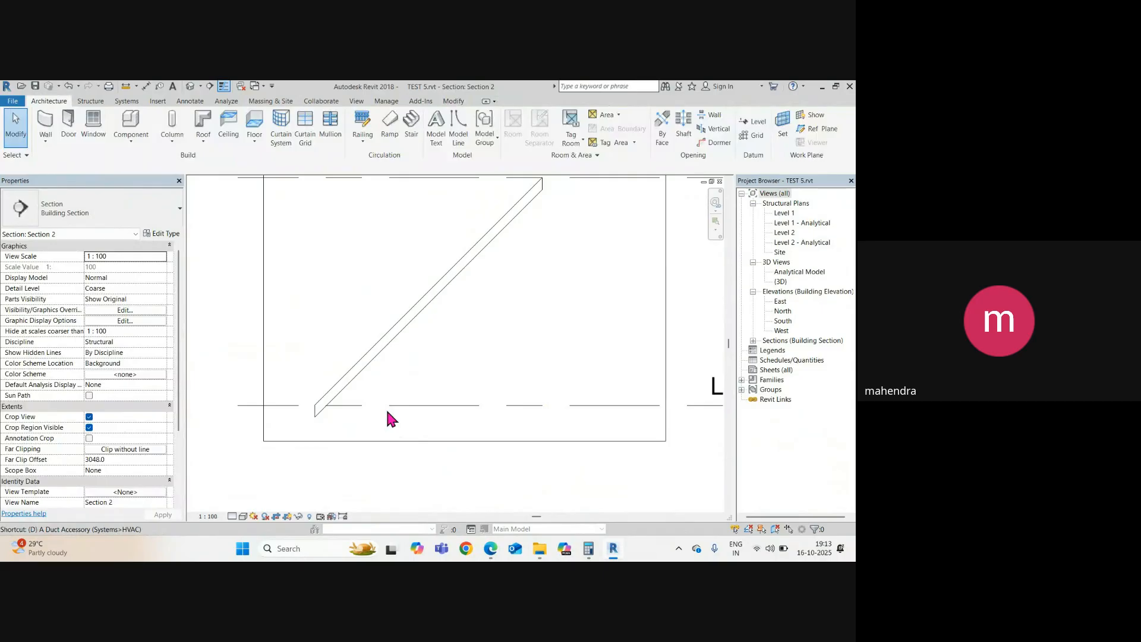
{"action": "key", "text": "i"}
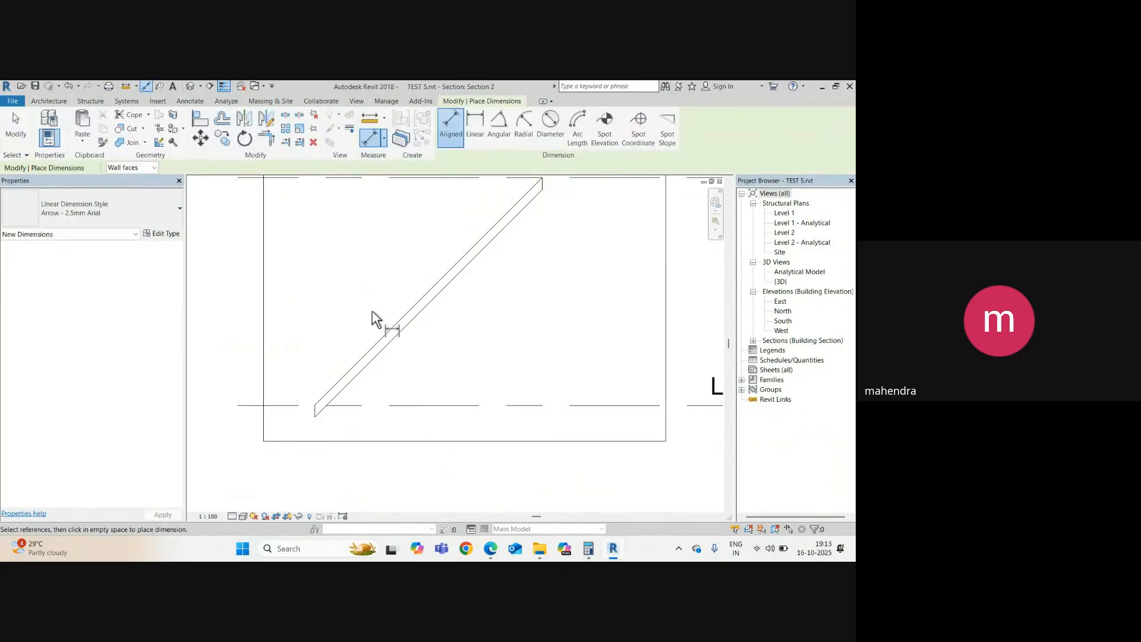
{"action": "left_click", "coordinate": [499, 125]}
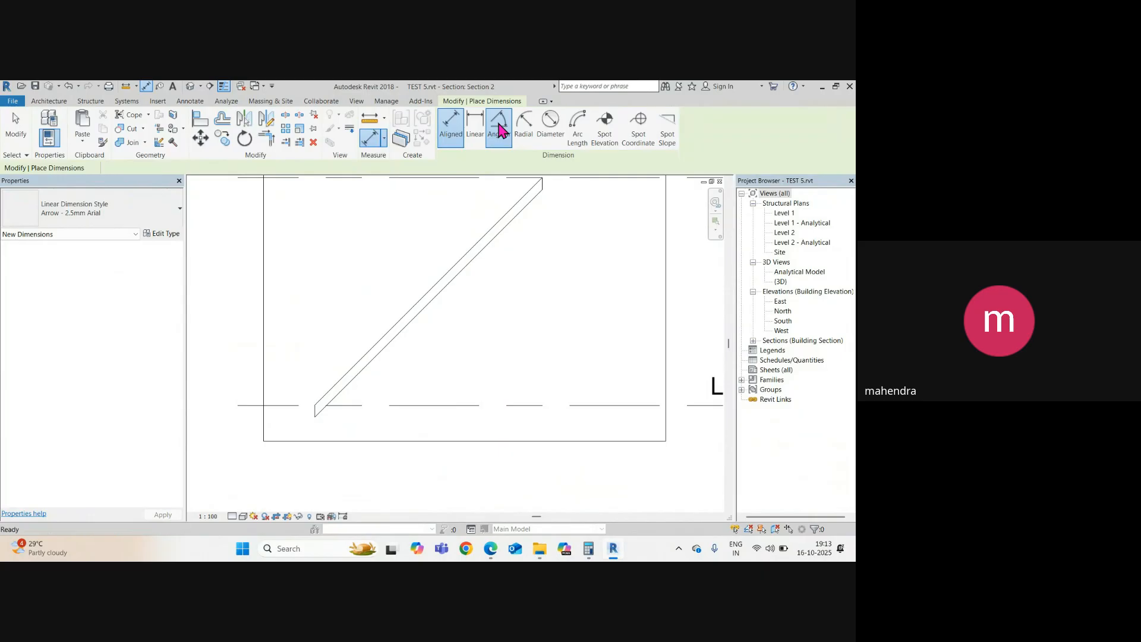
{"action": "left_click", "coordinate": [446, 290]}
{"action": "left_click", "coordinate": [463, 406]}
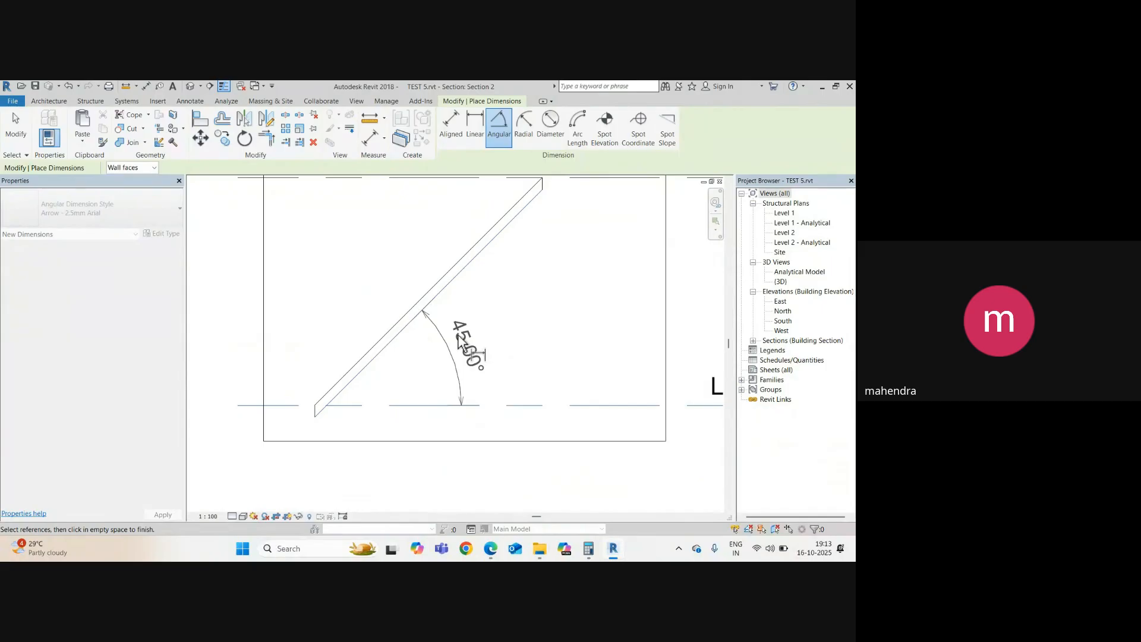
{"action": "scroll", "coordinate": [426, 356], "scroll_direction": "up", "scroll_amount": 2}
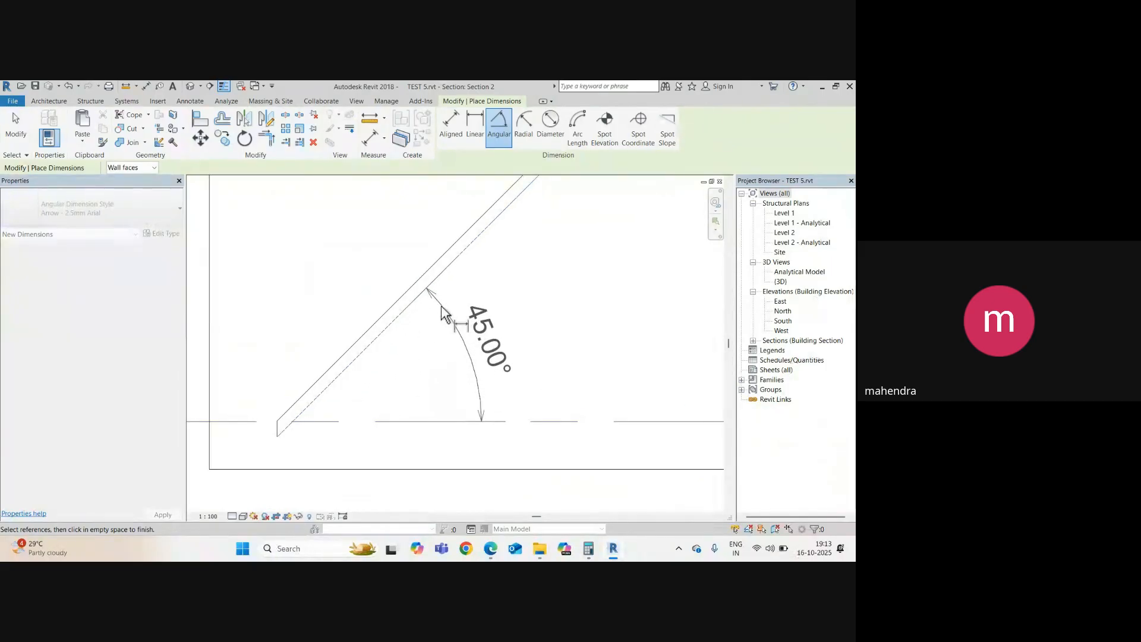
{"action": "scroll", "coordinate": [452, 339], "scroll_direction": "down", "scroll_amount": 1}
{"action": "left_click", "coordinate": [466, 348]}
{"action": "scroll", "coordinate": [400, 340], "scroll_direction": "down", "scroll_amount": 1}
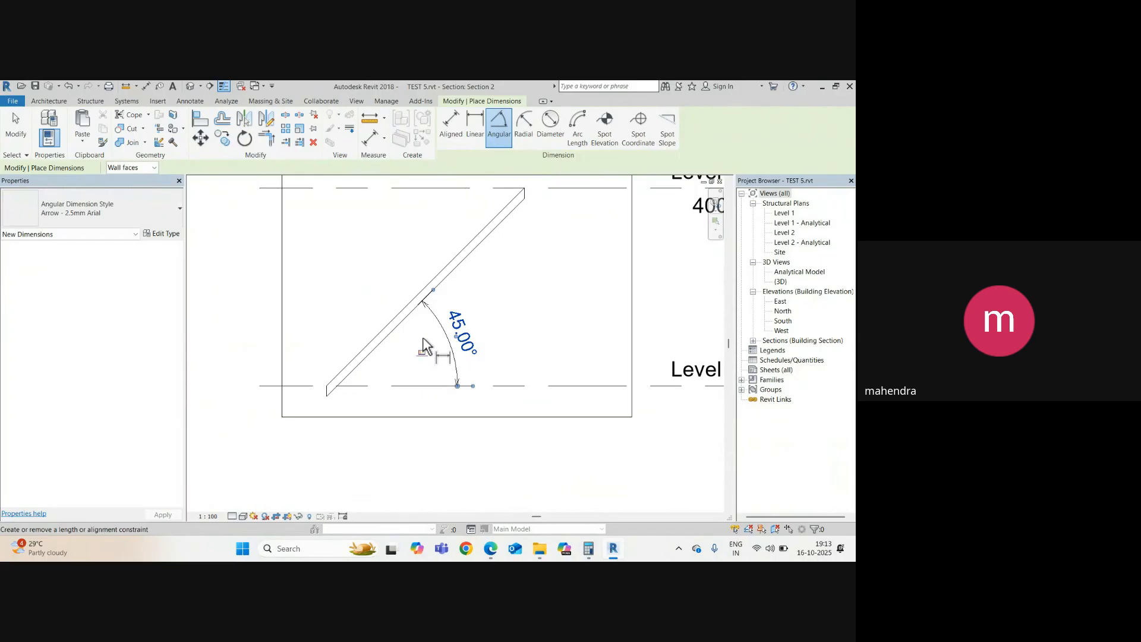
{"action": "scroll", "coordinate": [403, 357], "scroll_direction": "down", "scroll_amount": 2}
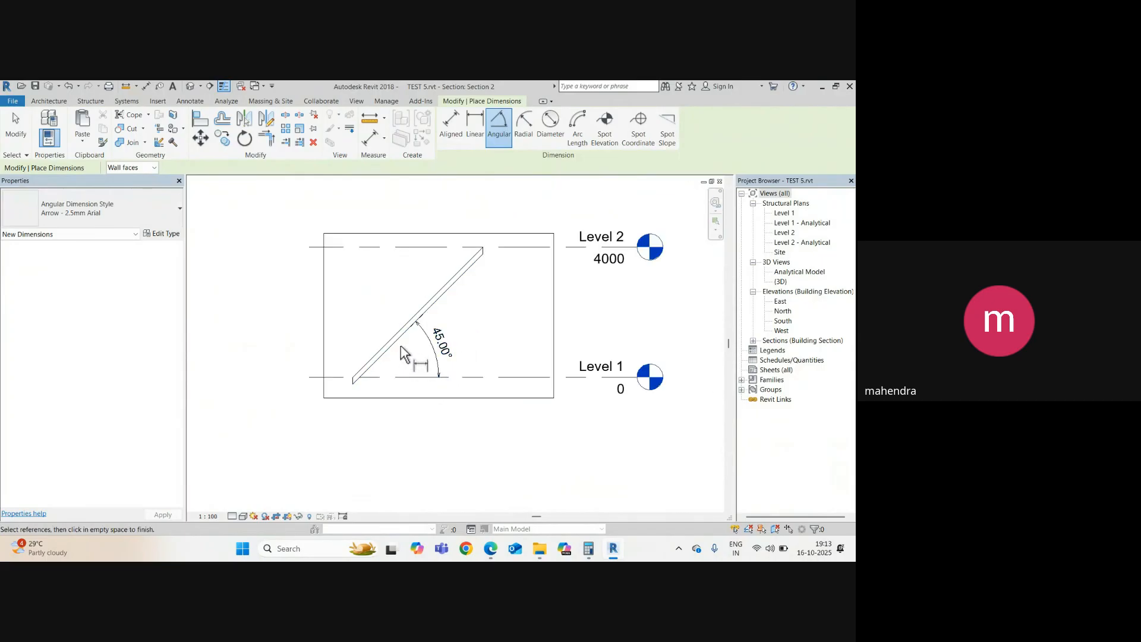
{"action": "key", "text": "Escape"}
Check the maximum slope in the sectioned ramp's type properties and close them without changes.
{"action": "left_click", "coordinate": [400, 342]}
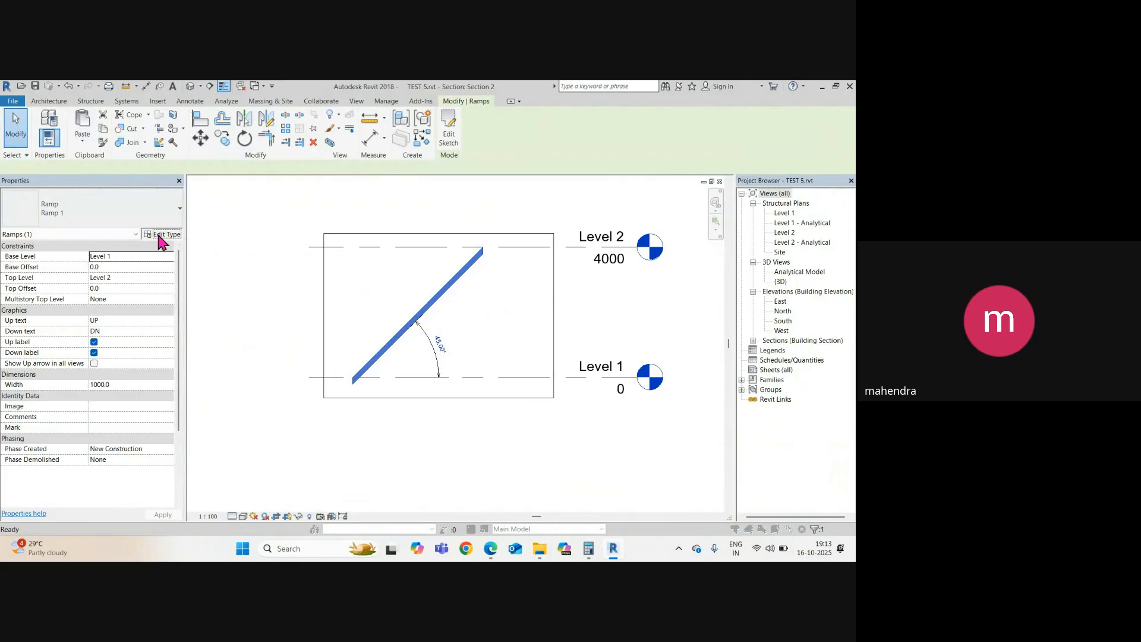
{"action": "left_click", "coordinate": [158, 234]}
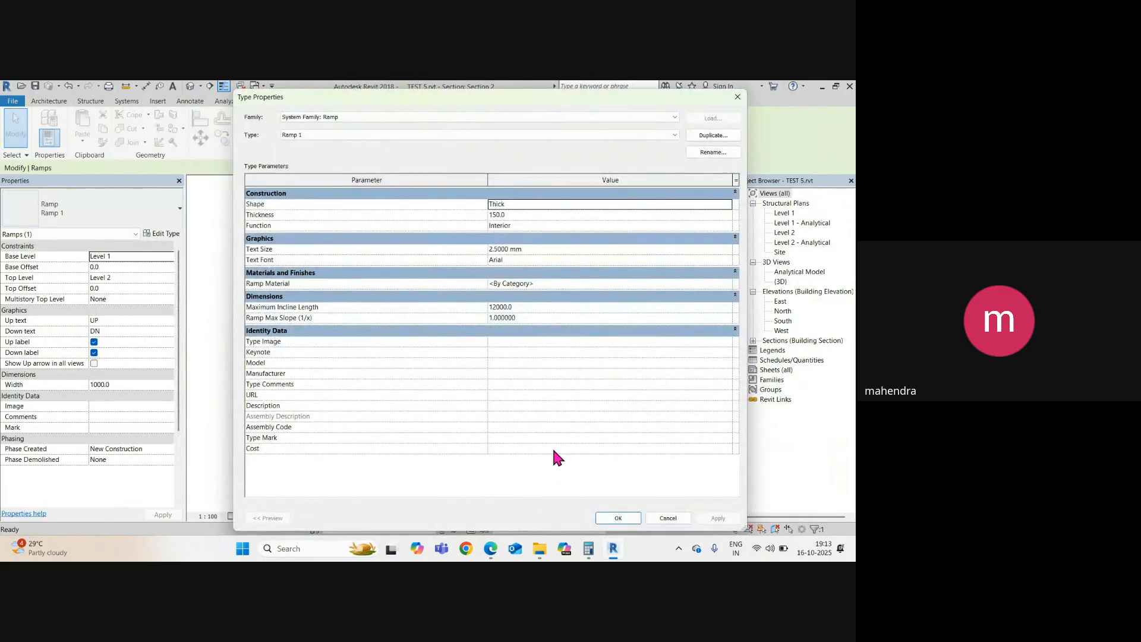
{"action": "key", "text": "Escape"}
{"action": "key", "text": "Escape"}
Compare both ramps in the Level 1 plan, and examine the single-run ramp in the 3D view.
{"action": "key", "text": "ctrl+Tab"}
{"action": "scroll", "coordinate": [441, 301], "scroll_direction": "down", "scroll_amount": 4}
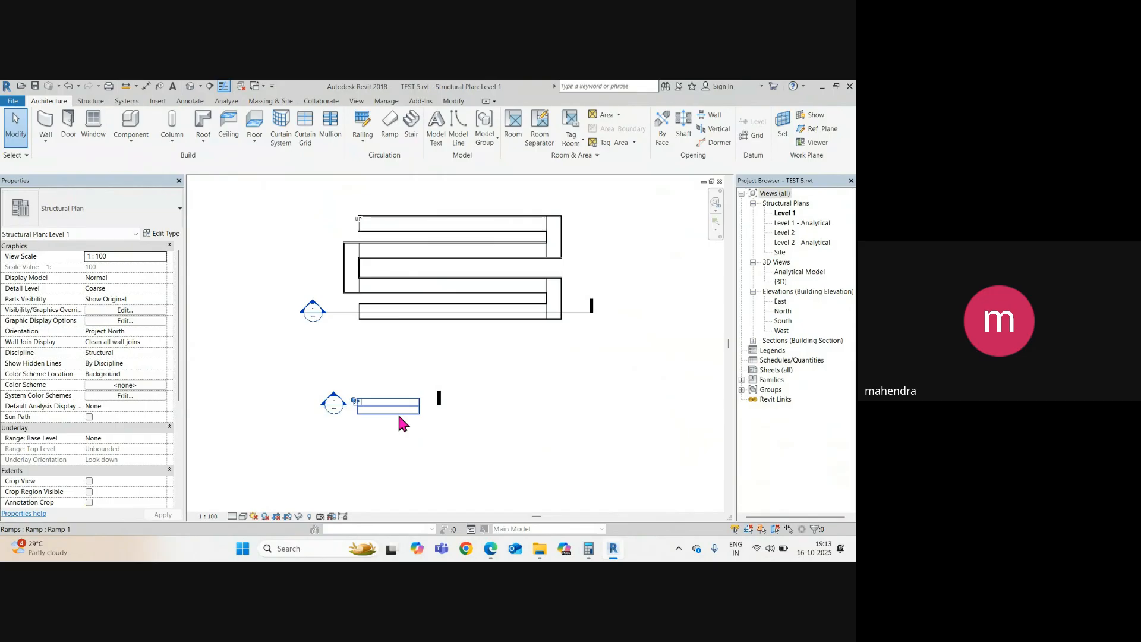
{"action": "scroll", "coordinate": [399, 412], "scroll_direction": "up", "scroll_amount": 1}
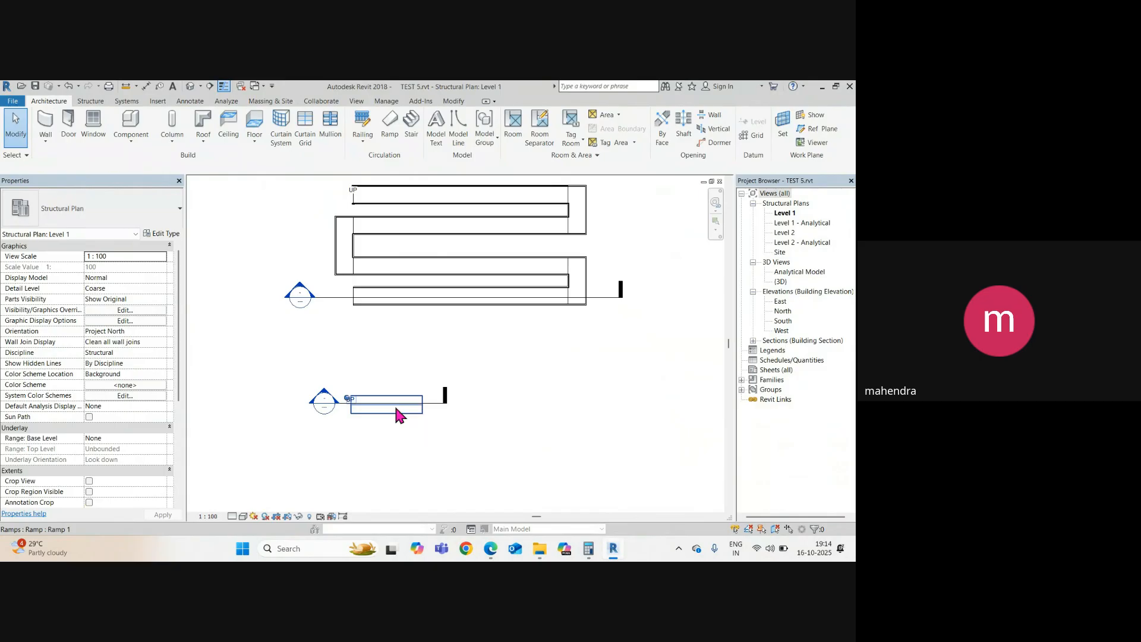
{"action": "left_click", "coordinate": [190, 86]}
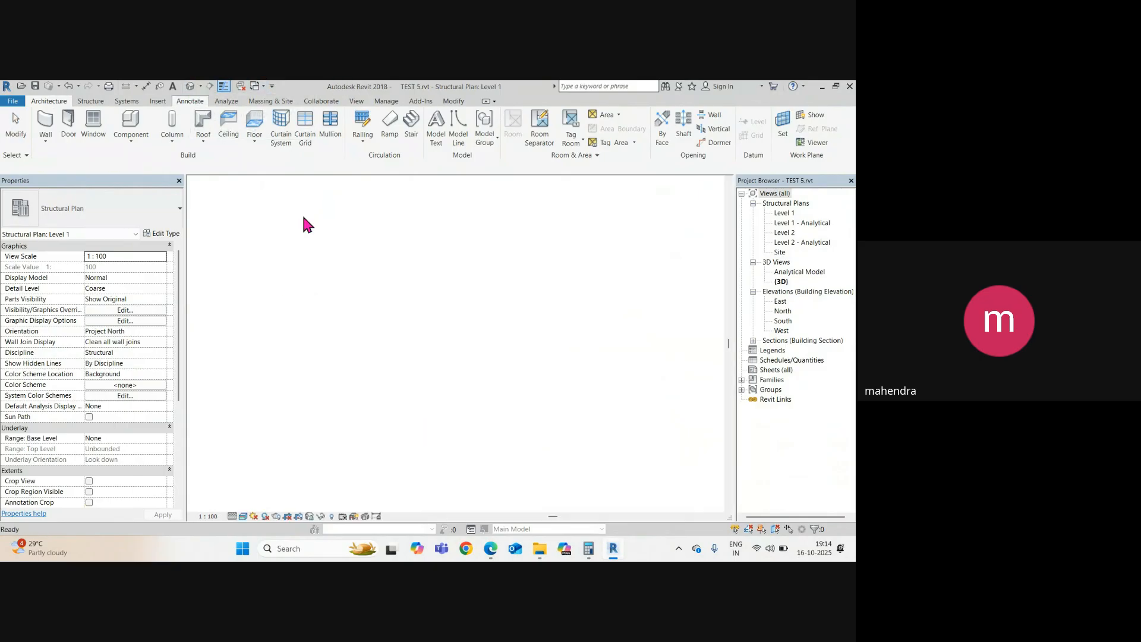
{"action": "left_click", "coordinate": [437, 220]}
{"action": "scroll", "coordinate": [425, 208], "scroll_direction": "up", "scroll_amount": 2}
{"action": "middle_click_drag", "start_coordinate": [527, 310], "coordinate": [216, 313], "text": "shift"}
{"action": "middle_click_drag", "start_coordinate": [448, 342], "coordinate": [441, 432]}
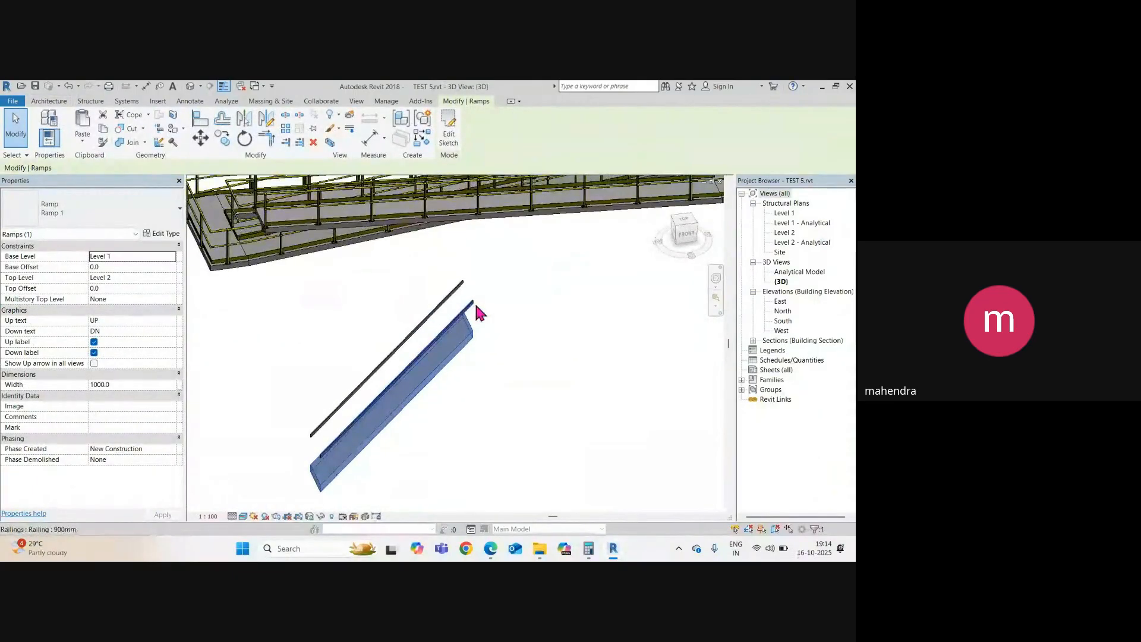
Change both railings of the single-run ramp to the Monowills Steel Handrailing System no clusure no bend type.
{"action": "left_click", "coordinate": [473, 302]}
{"action": "left_click", "coordinate": [465, 285], "text": "ctrl"}
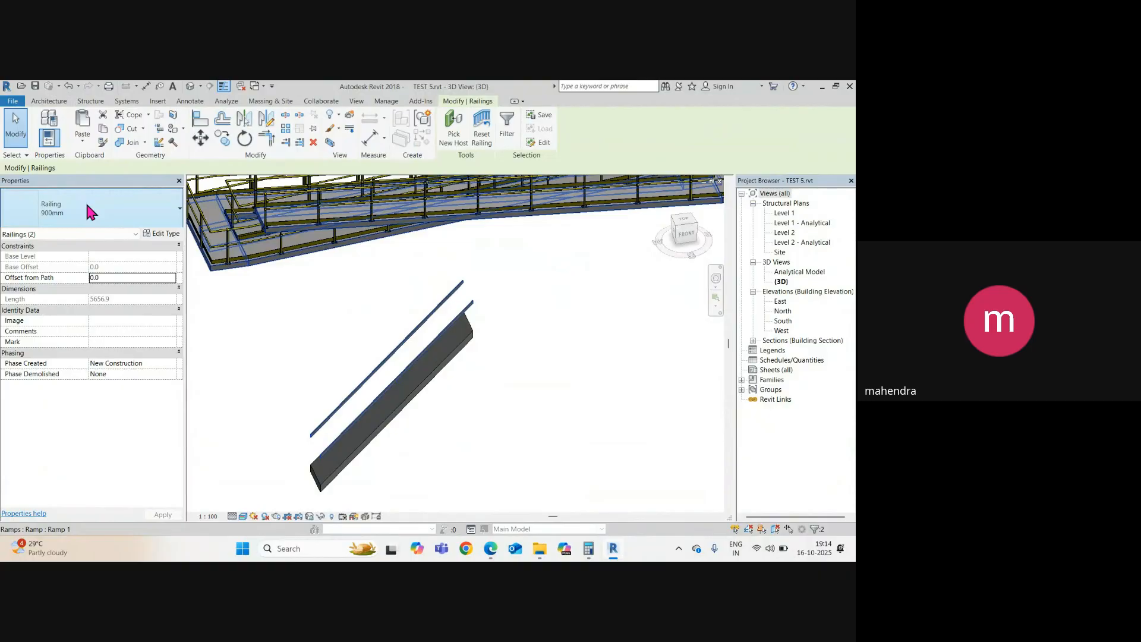
{"action": "left_click", "coordinate": [136, 209]}
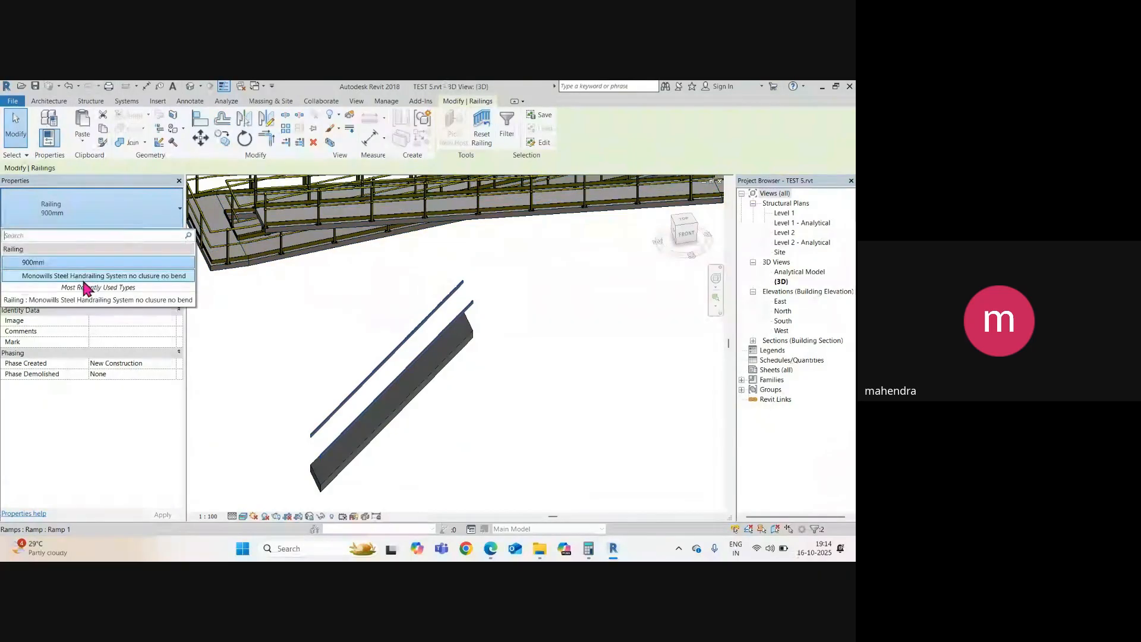
{"action": "left_click", "coordinate": [85, 299]}
{"action": "left_click", "coordinate": [541, 359]}
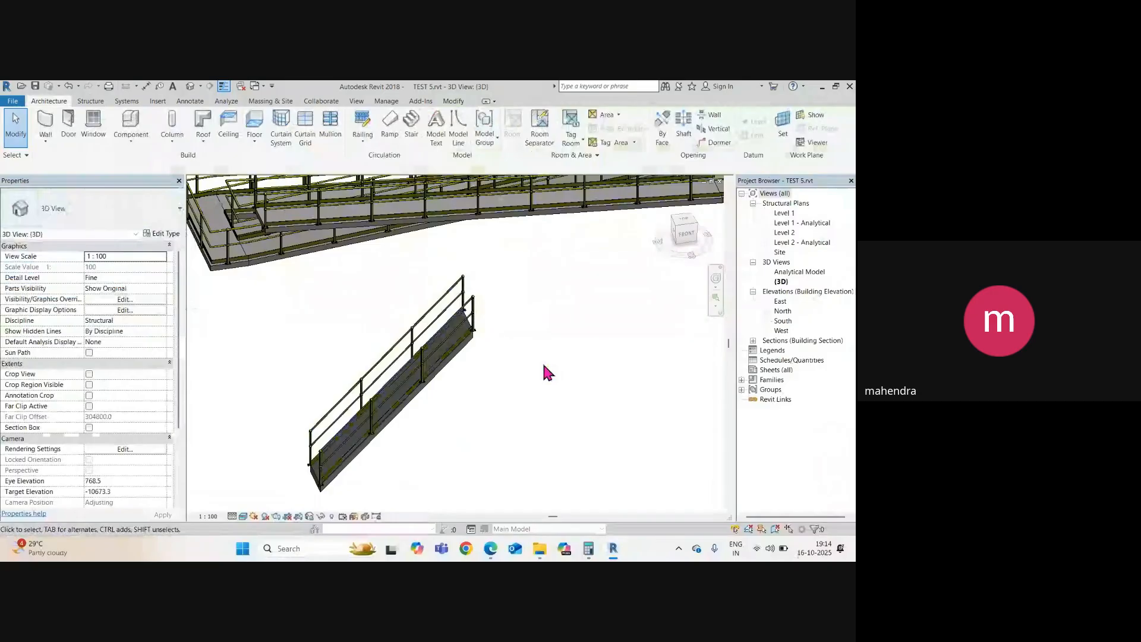
Check the maximum slope in the four-run ramp's type properties and close them without changes.
{"action": "middle_click_drag", "start_coordinate": [536, 355], "coordinate": [553, 373], "text": "shift"}
{"action": "middle_click_drag", "start_coordinate": [447, 382], "coordinate": [267, 434], "text": "shift"}
{"action": "left_click", "coordinate": [267, 438]}
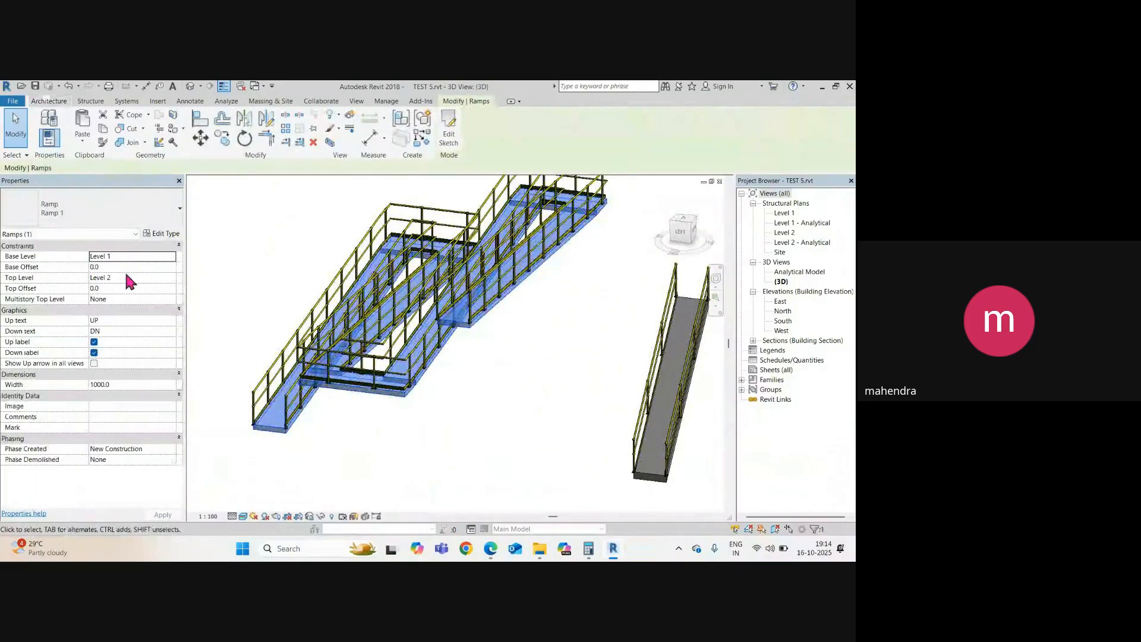
{"action": "left_click", "coordinate": [164, 234]}
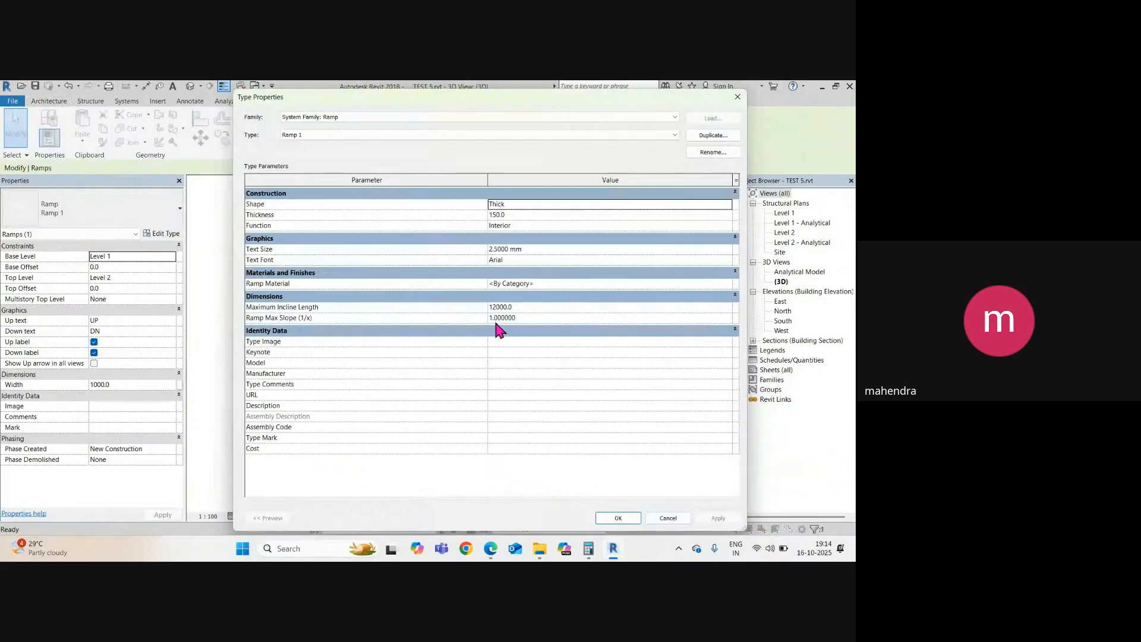
{"action": "key", "text": "Escape"}
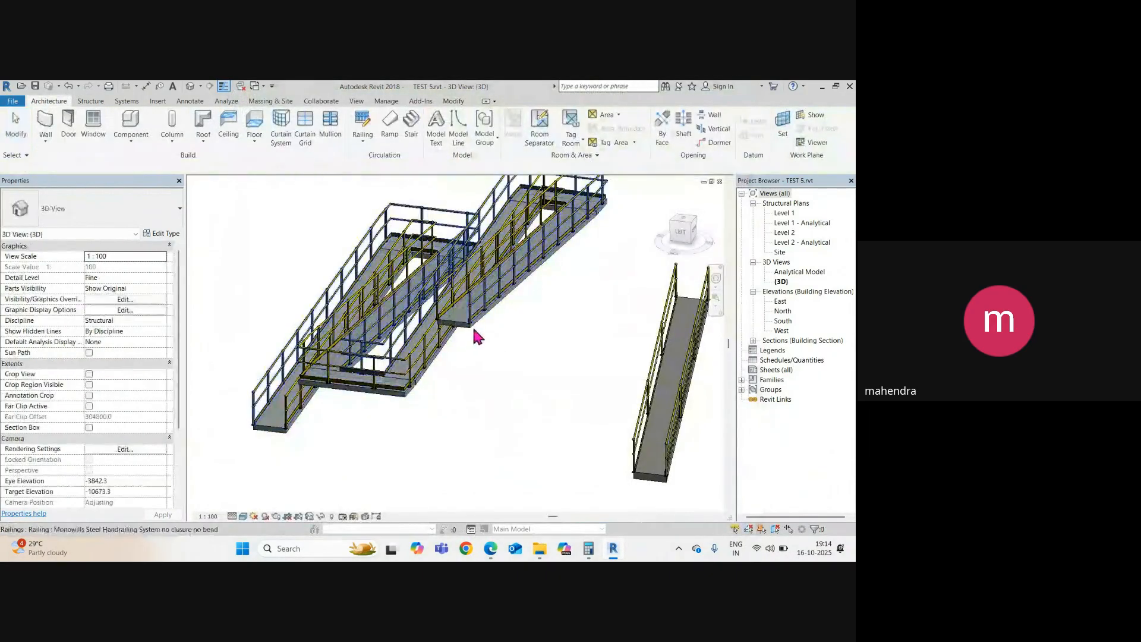
{"action": "left_click", "coordinate": [161, 233]}
{"action": "key", "text": "Escape"}
Examine the four-run and single-run ramps together from different angles in the 3D view.
{"action": "middle_click_drag", "start_coordinate": [507, 403], "coordinate": [470, 378], "text": "shift"}
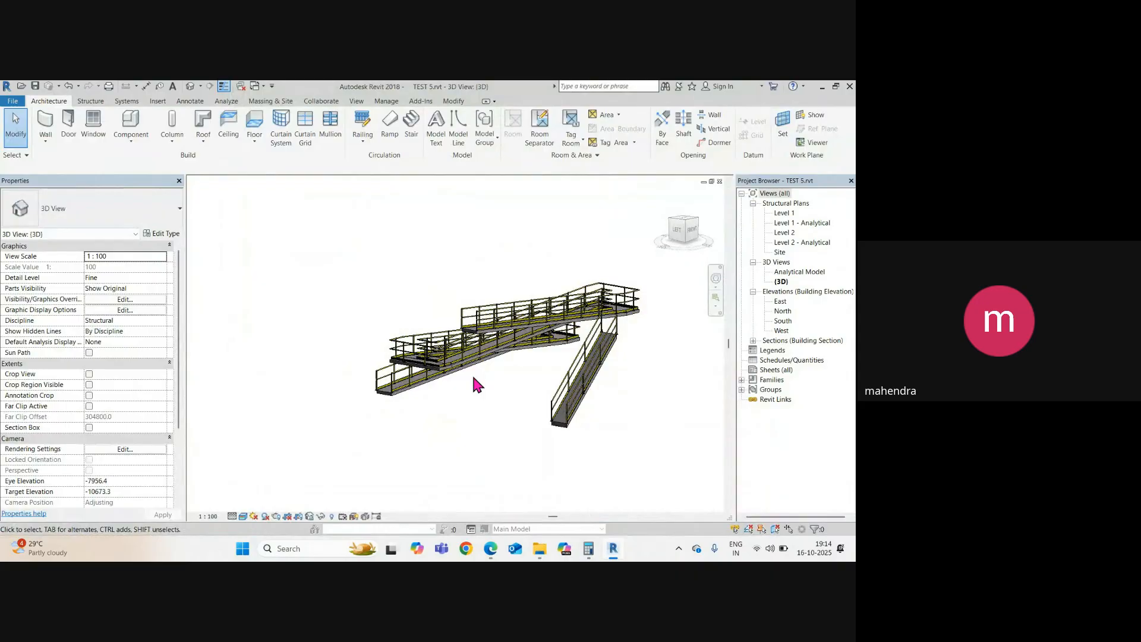
{"action": "middle_click_drag", "start_coordinate": [428, 387], "coordinate": [468, 449], "text": "shift"}
{"action": "scroll", "coordinate": [477, 355], "scroll_direction": "down", "scroll_amount": 2}
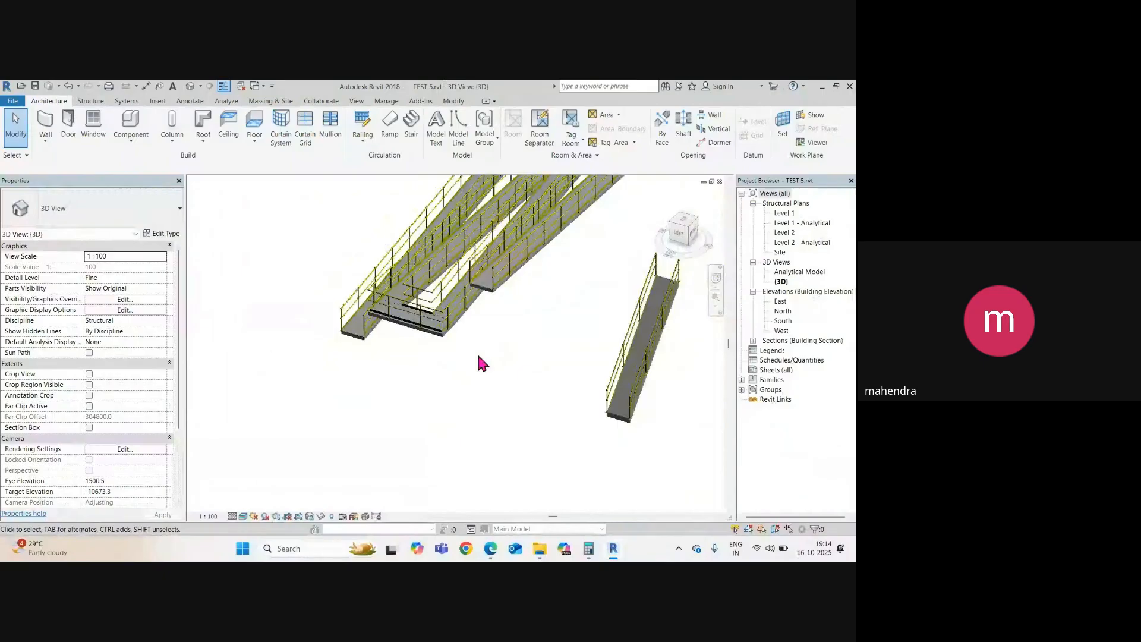
{"action": "middle_click_drag", "start_coordinate": [476, 363], "coordinate": [362, 452]}
{"action": "scroll", "coordinate": [457, 414], "scroll_direction": "down", "scroll_amount": 1}
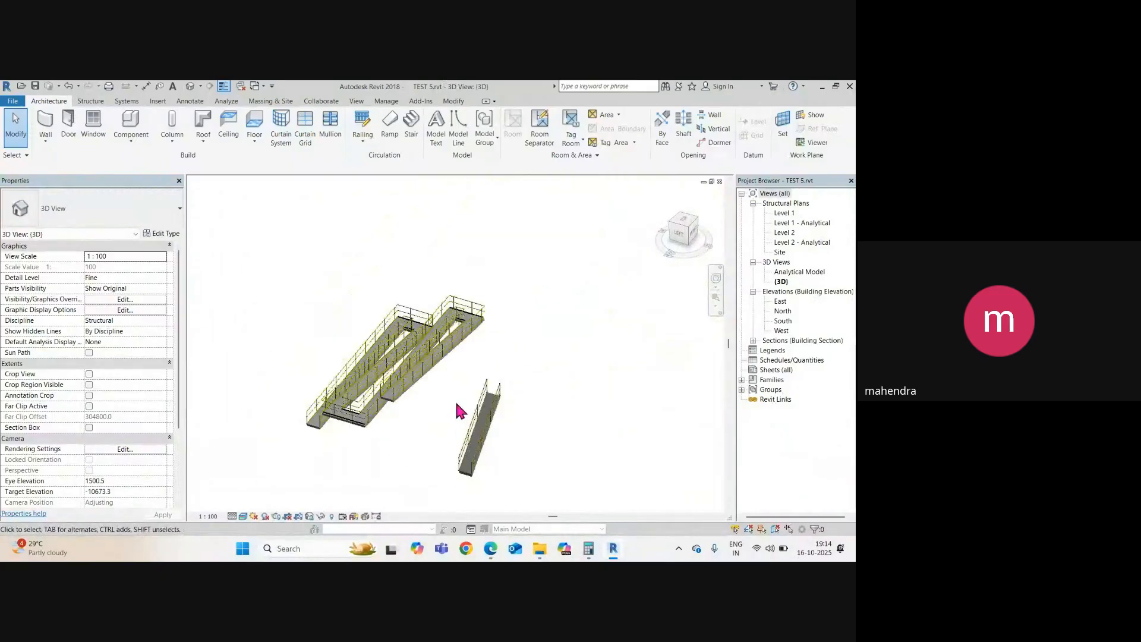
Review both ramps against the levels in the East elevation, and go from the Level 1 line to its floor plan.
{"action": "double_click", "coordinate": [781, 301]}
{"action": "left_click", "coordinate": [788, 214]}
{"action": "double_click", "coordinate": [790, 214]}
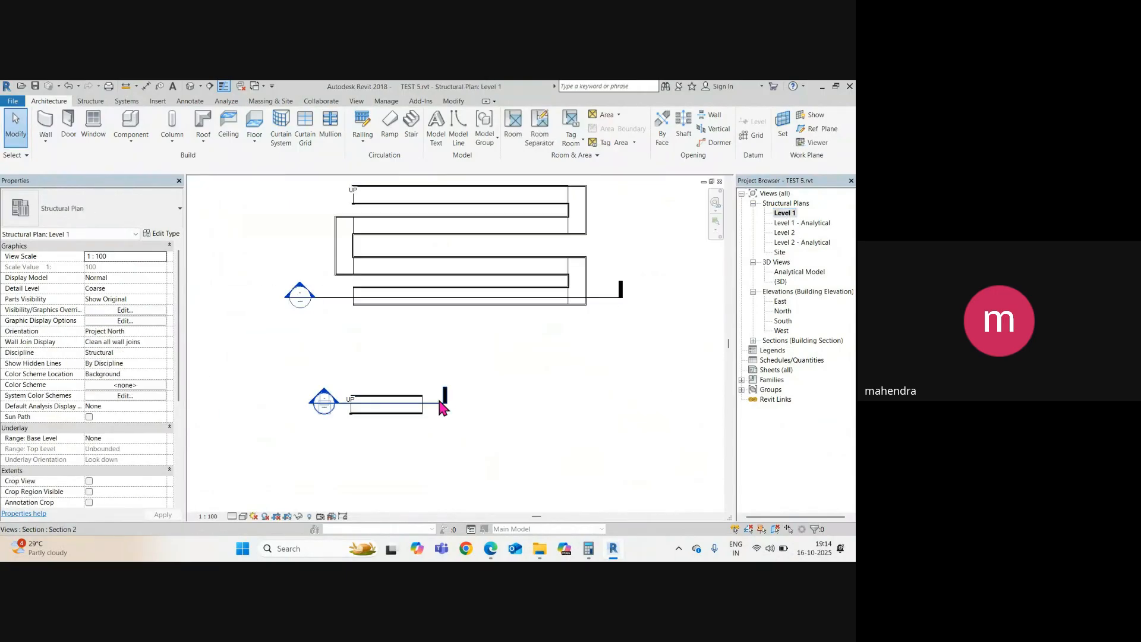
{"action": "double_click", "coordinate": [782, 301]}
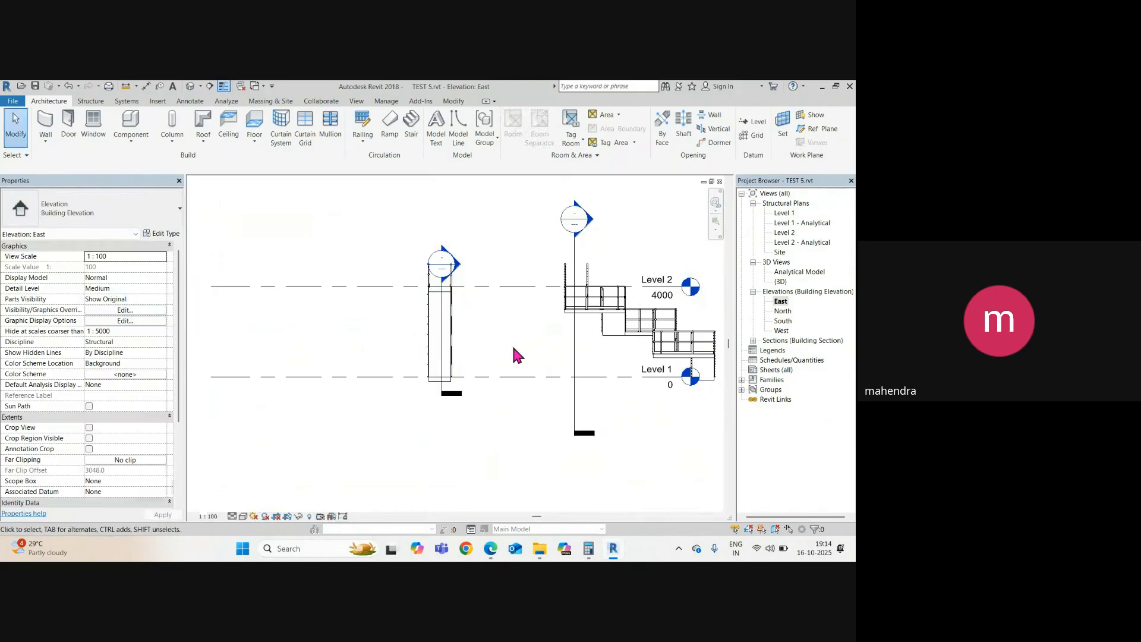
{"action": "middle_click_drag", "start_coordinate": [393, 373], "coordinate": [508, 384]}
{"action": "right_click", "coordinate": [421, 381]}
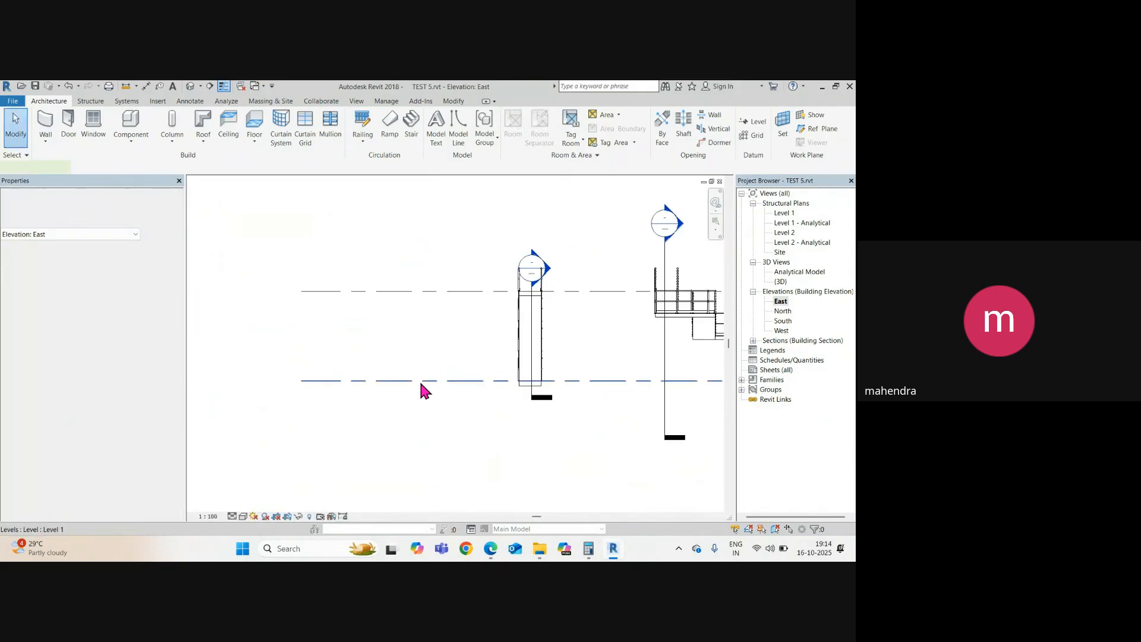
{"action": "left_click", "coordinate": [462, 294]}
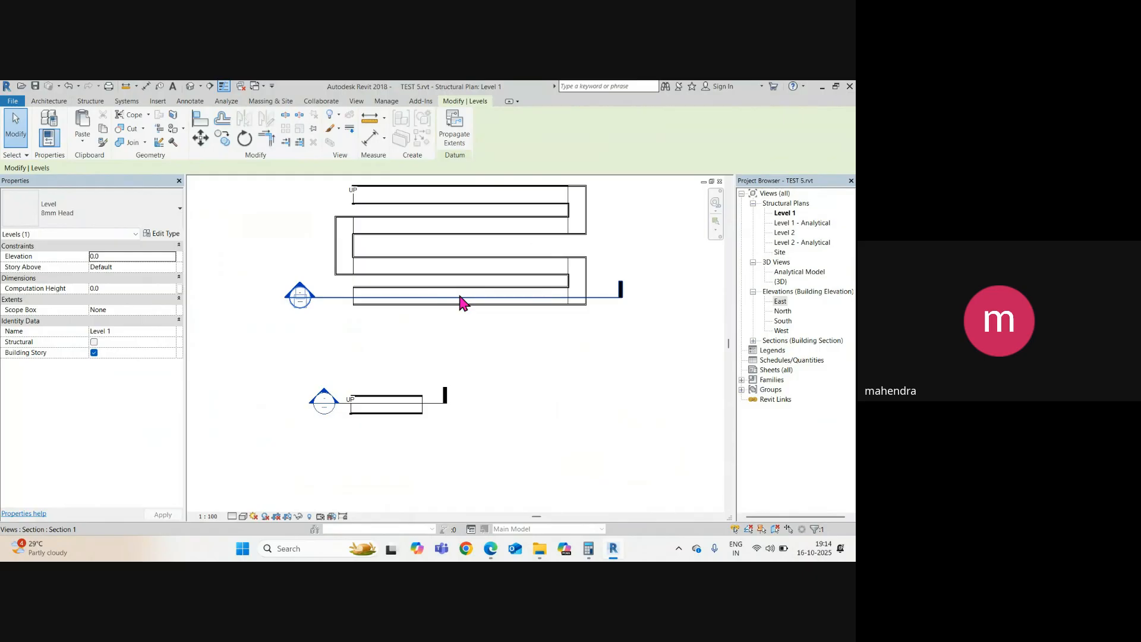
Create a rectangular Generic 300mm structural floor about 11900 by 10700 mm beside the ramps in the Level 1 plan.
{"action": "middle_click_drag", "start_coordinate": [484, 394], "coordinate": [357, 388]}
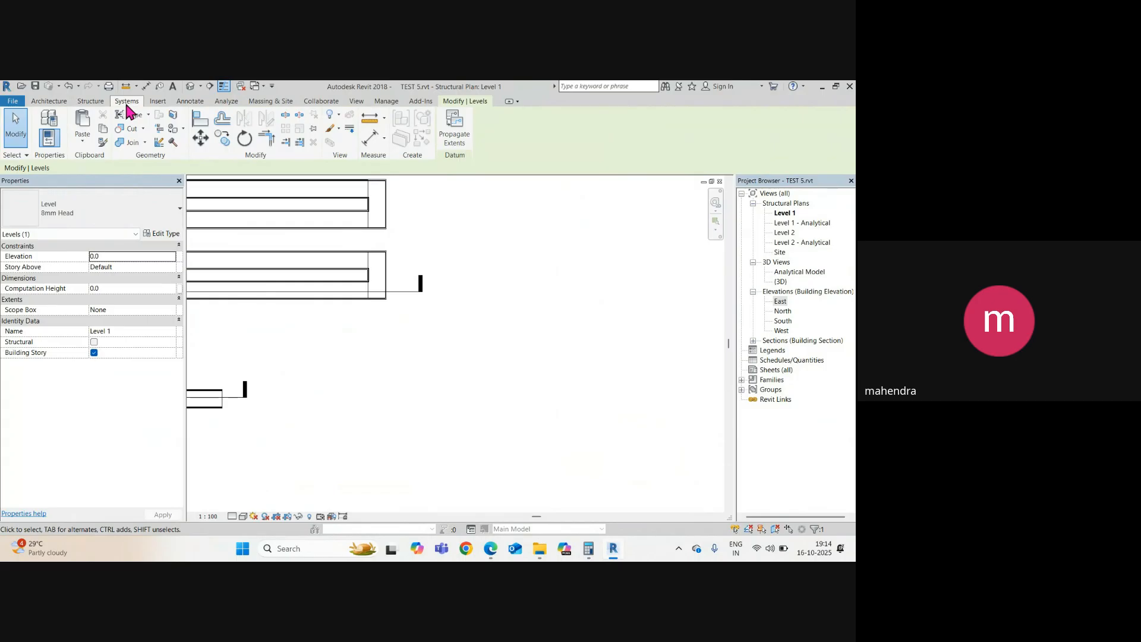
{"action": "left_click", "coordinate": [91, 102]}
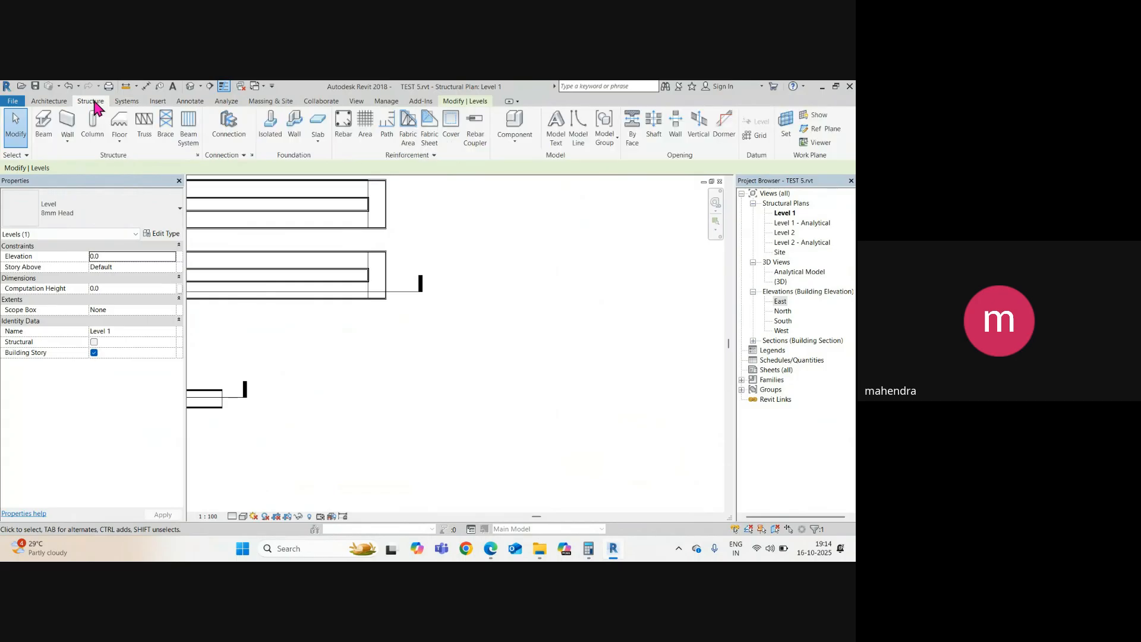
{"action": "left_click", "coordinate": [127, 143]}
{"action": "left_click", "coordinate": [159, 161]}
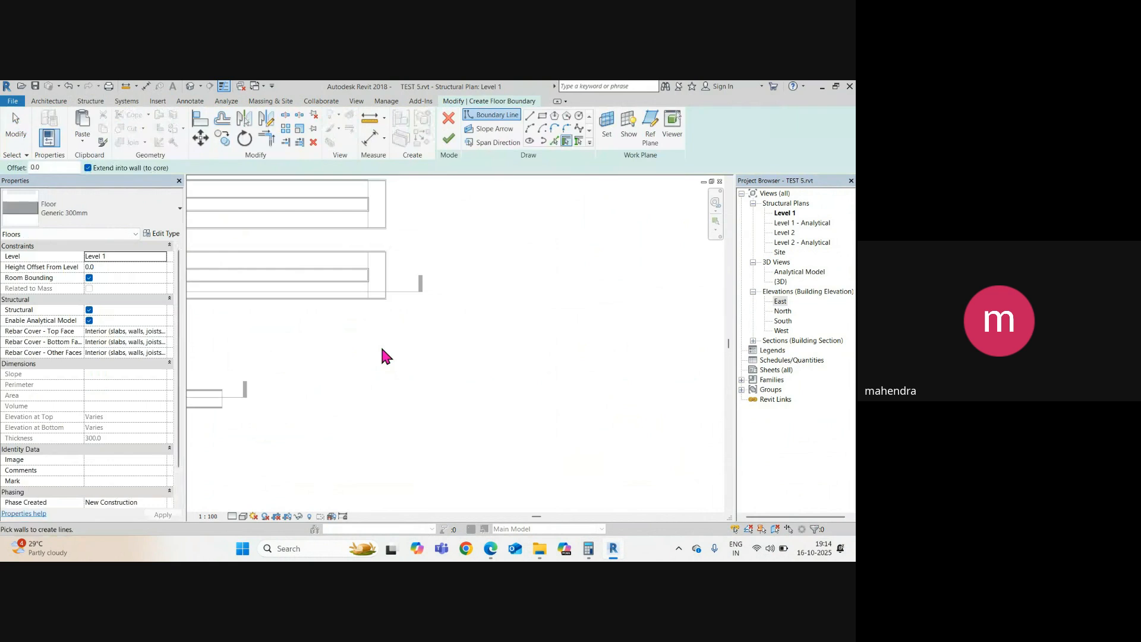
{"action": "left_click", "coordinate": [541, 116]}
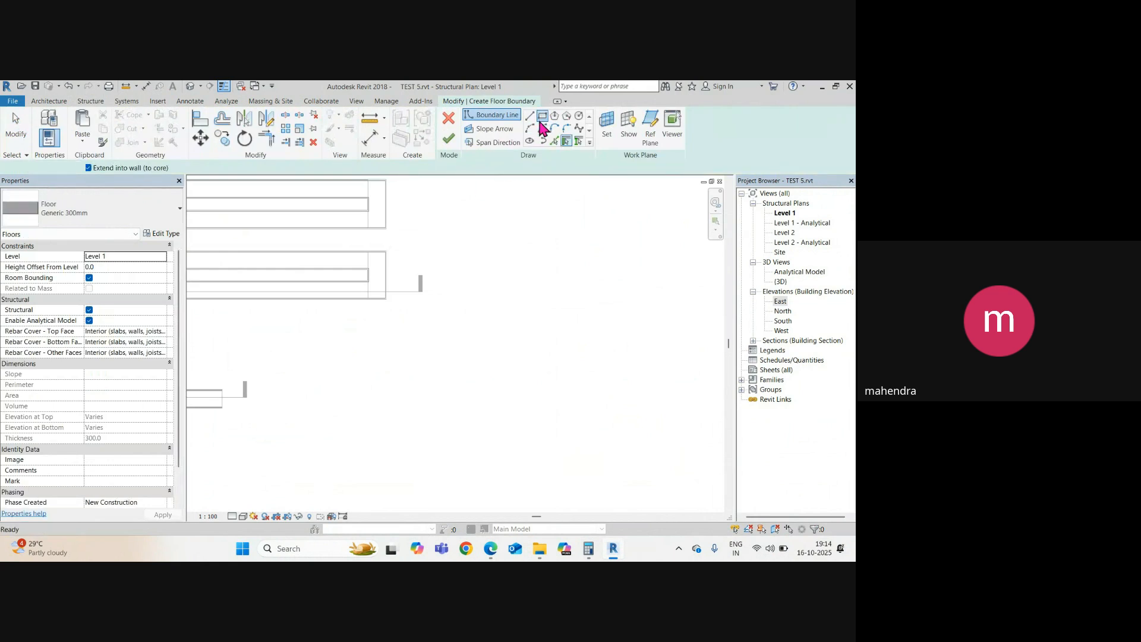
{"action": "left_click", "coordinate": [374, 326]}
{"action": "middle_click_drag", "start_coordinate": [573, 476], "coordinate": [565, 375]}
{"action": "left_click", "coordinate": [578, 416]}
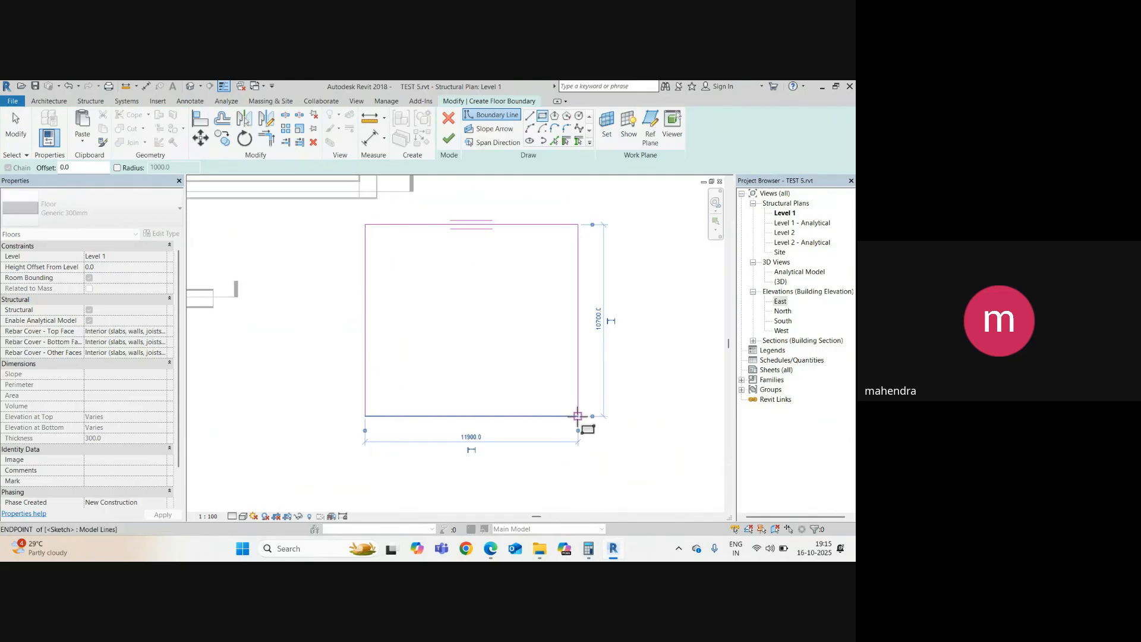
{"action": "left_click", "coordinate": [449, 138]}
Glance at the Google Meet call window and return to the Revit floor plan.
{"action": "mouse_move", "coordinate": [490, 548]}
{"action": "left_click", "coordinate": [437, 488]}
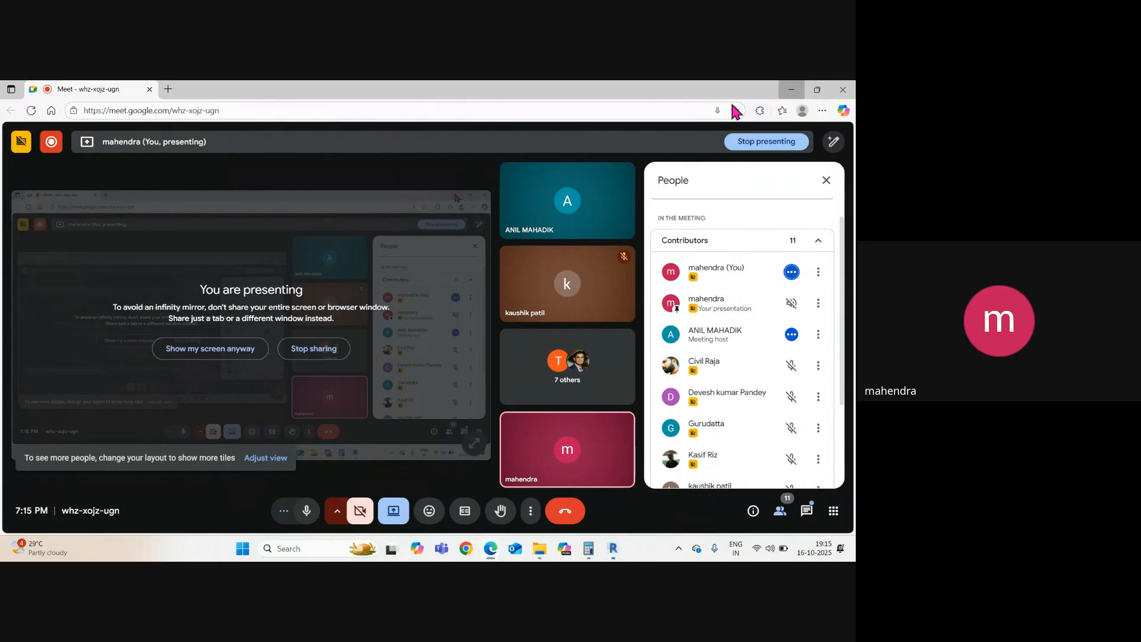
{"action": "left_click", "coordinate": [791, 89]}
Delete the span direction symbol from the new floor.
{"action": "left_click", "coordinate": [472, 320]}
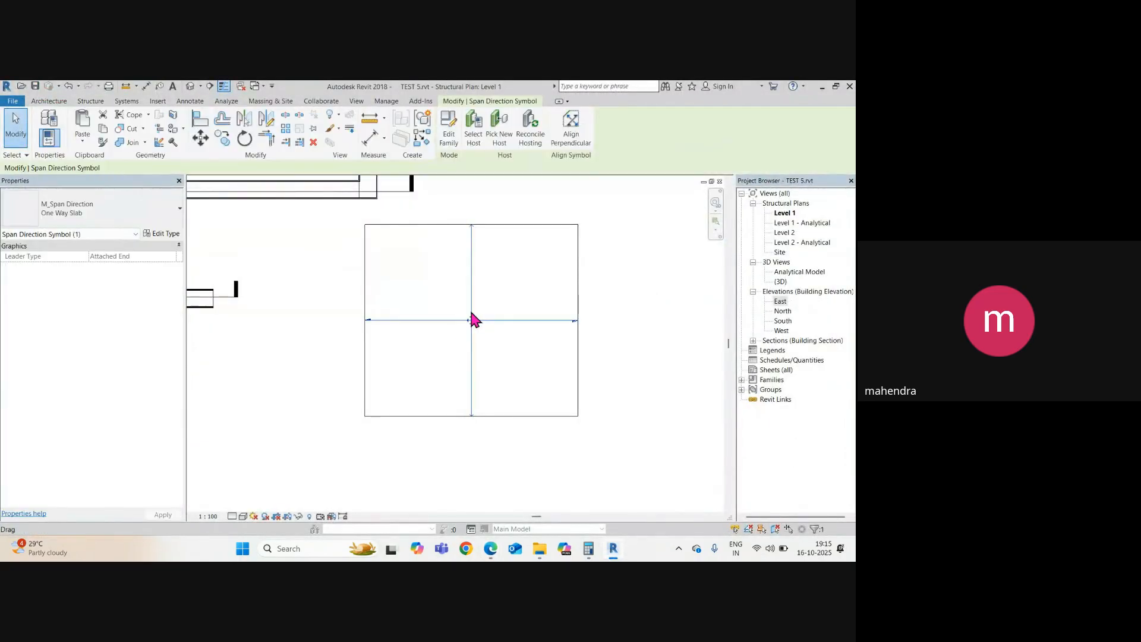
{"action": "key", "text": "Delete"}
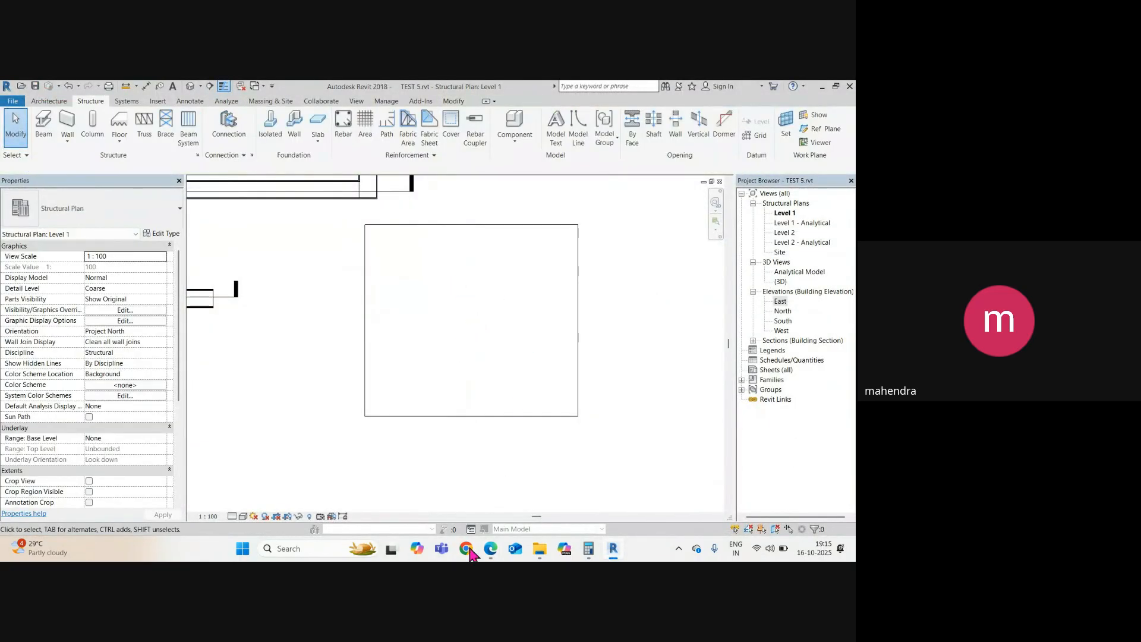
Check the in-call messages and the participant list in Google Meet, and return to Revit.
{"action": "mouse_move", "coordinate": [491, 556]}
{"action": "left_click", "coordinate": [464, 503]}
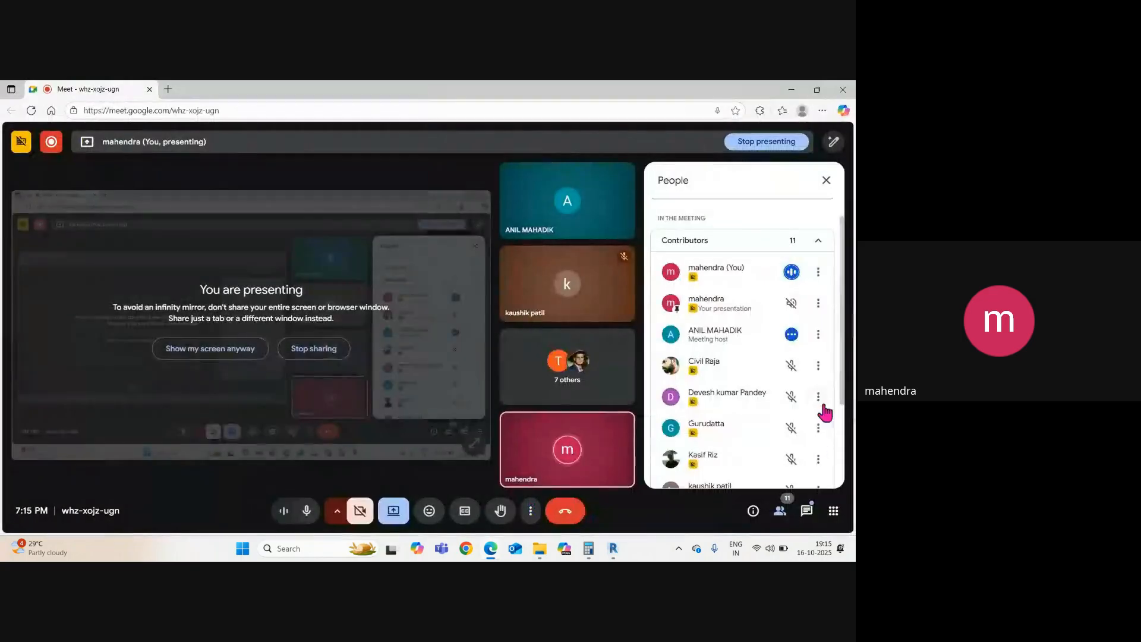
{"action": "left_click", "coordinate": [807, 513]}
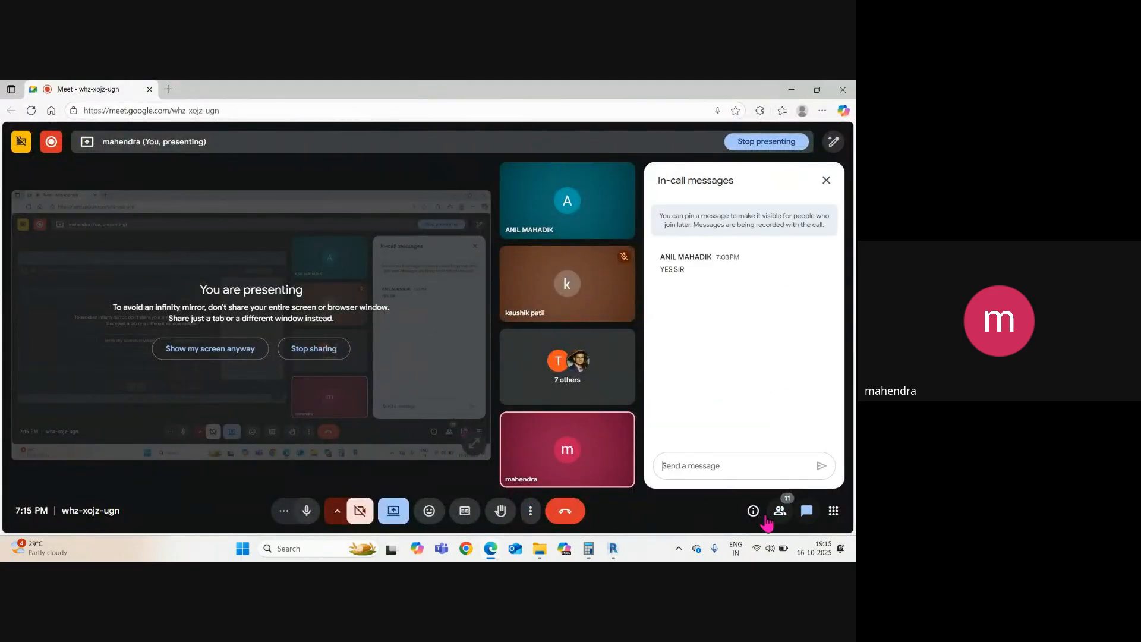
{"action": "left_click", "coordinate": [780, 513]}
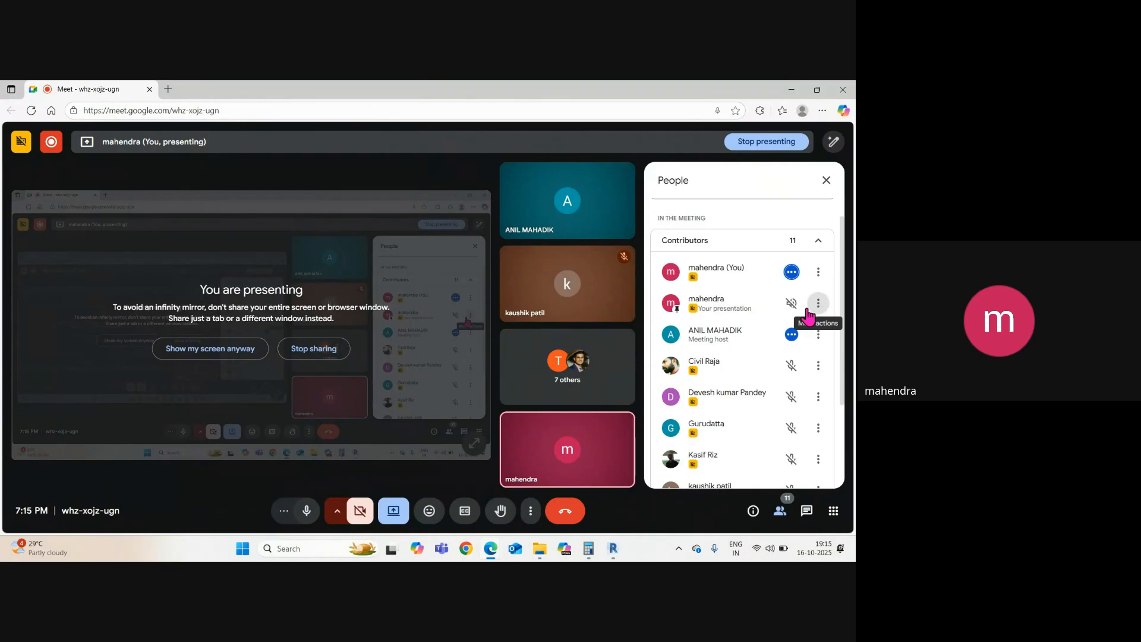
{"action": "scroll", "coordinate": [767, 297], "scroll_direction": "down", "scroll_amount": 2}
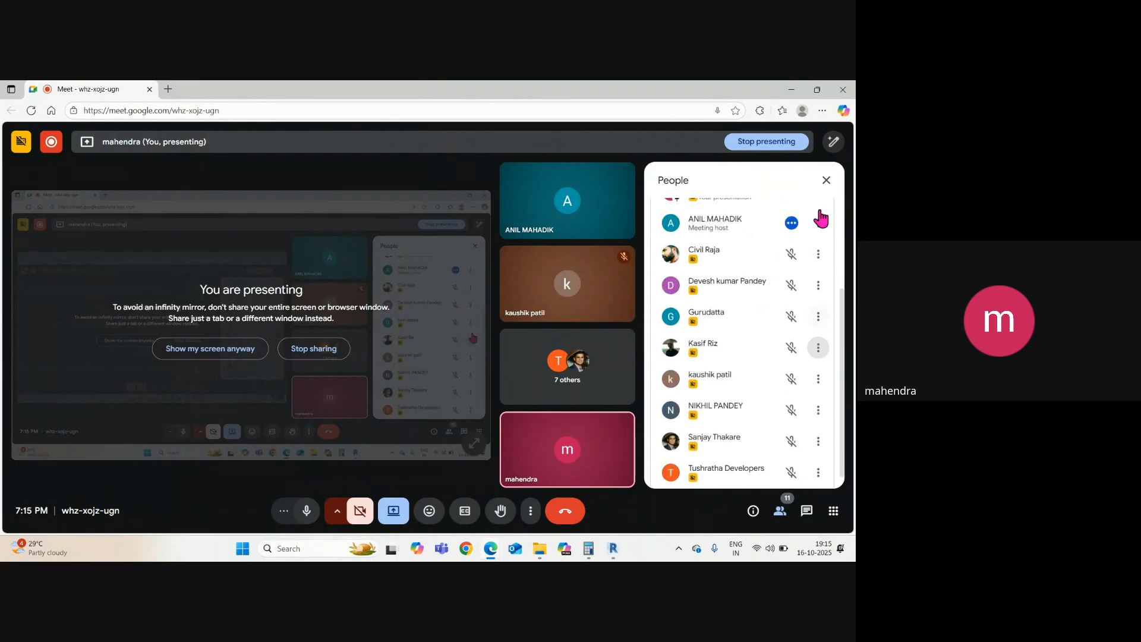
{"action": "left_click", "coordinate": [791, 89]}
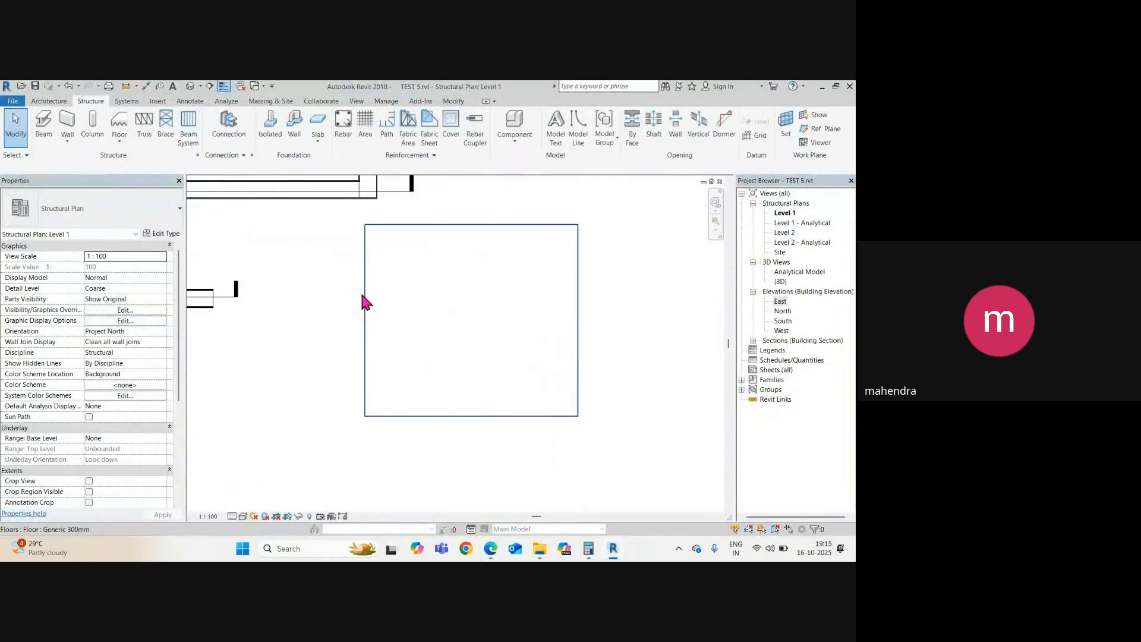
Check the instance properties of the new floor in the Level 1 plan and deselect it.
{"action": "left_click", "coordinate": [365, 302]}
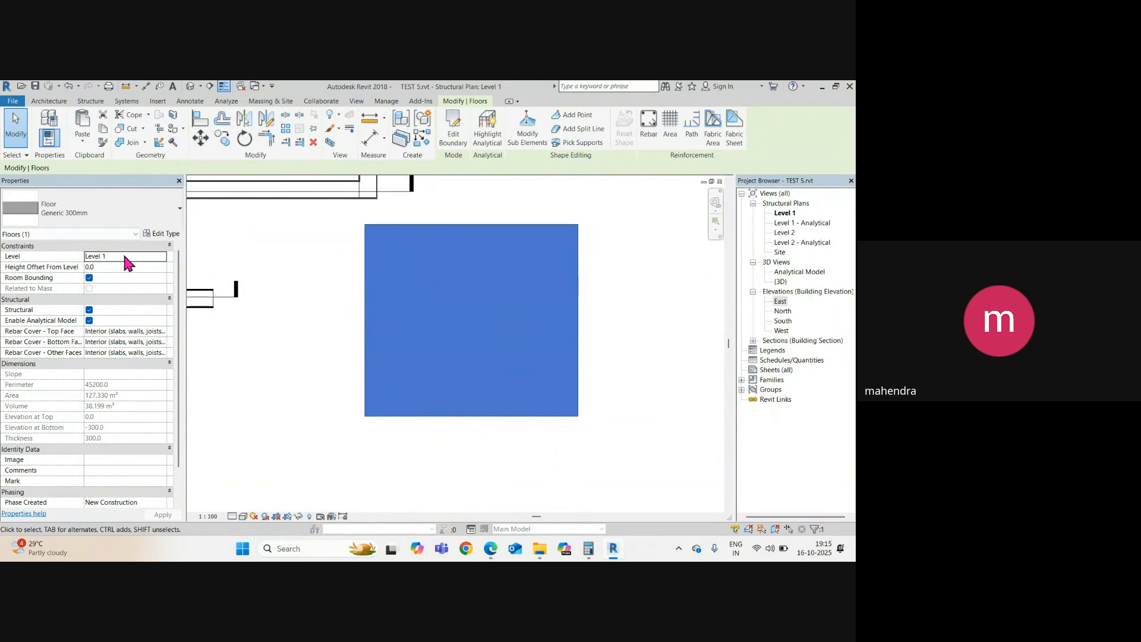
{"action": "left_click", "coordinate": [330, 337]}
{"action": "scroll", "coordinate": [330, 337], "scroll_direction": "down", "scroll_amount": 2}
{"action": "middle_click_drag", "start_coordinate": [342, 324], "coordinate": [376, 352]}
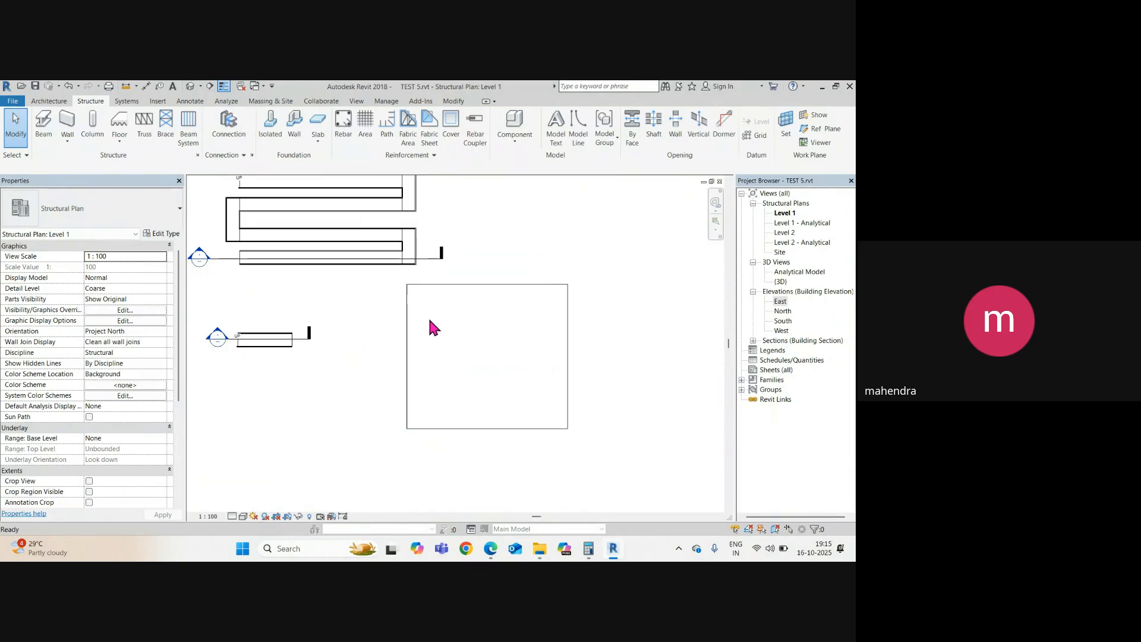
Create a second Generic 300mm structural floor about 5000 by 7100 mm inside the large floor, against its right edge.
{"action": "left_click", "coordinate": [120, 139]}
{"action": "left_click", "coordinate": [156, 160]}
{"action": "left_click", "coordinate": [542, 116]}
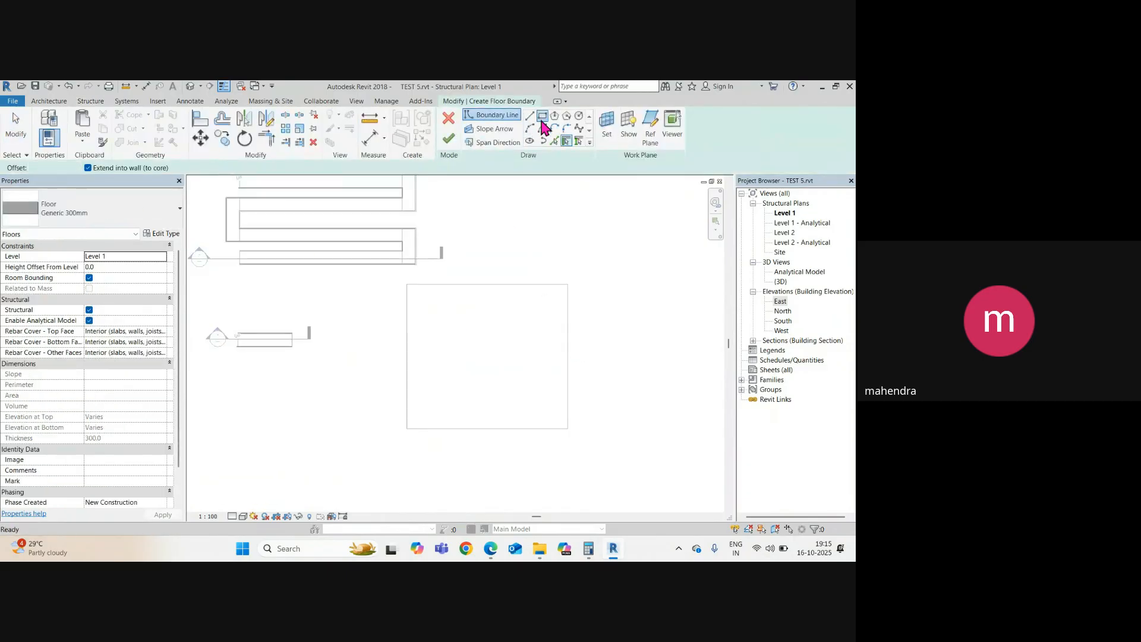
{"action": "left_click", "coordinate": [569, 300]}
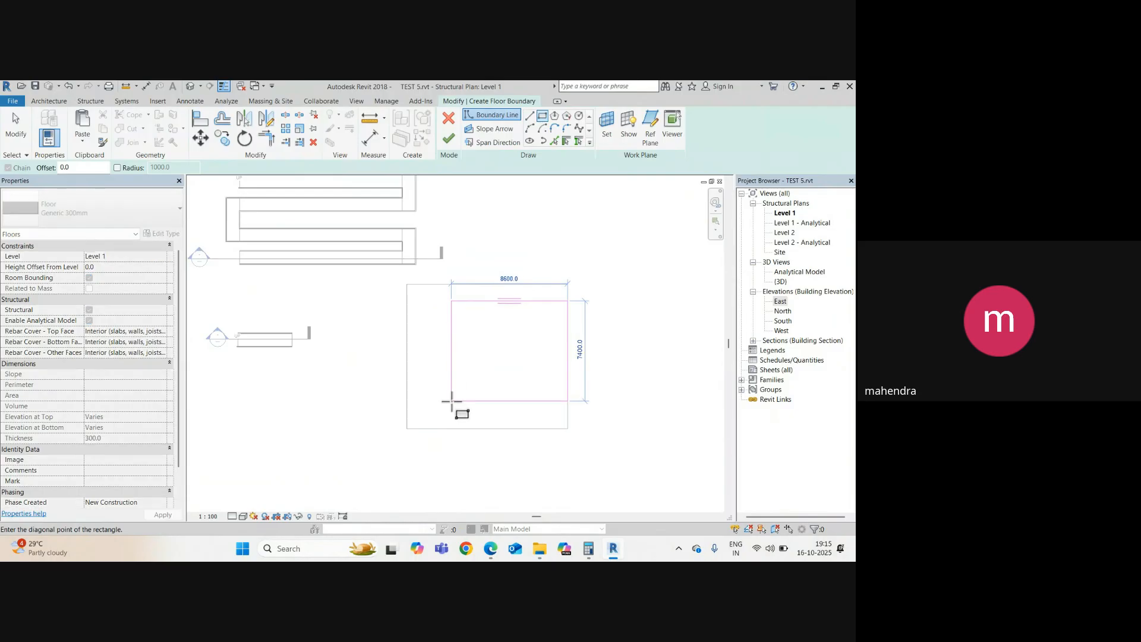
{"action": "left_click", "coordinate": [500, 397]}
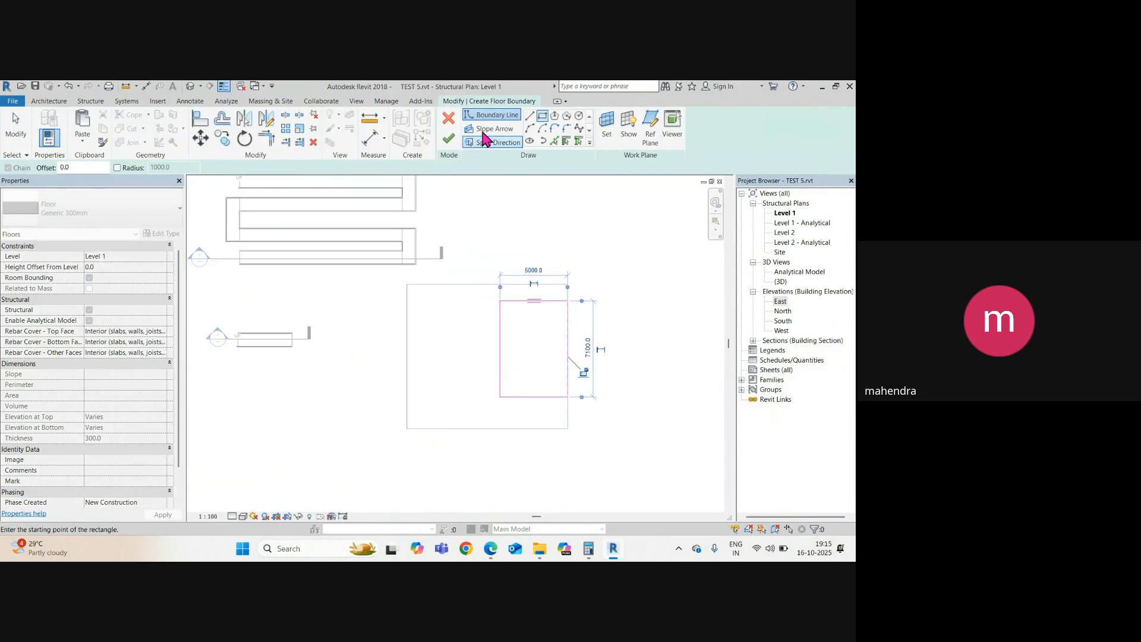
{"action": "left_click", "coordinate": [449, 138]}
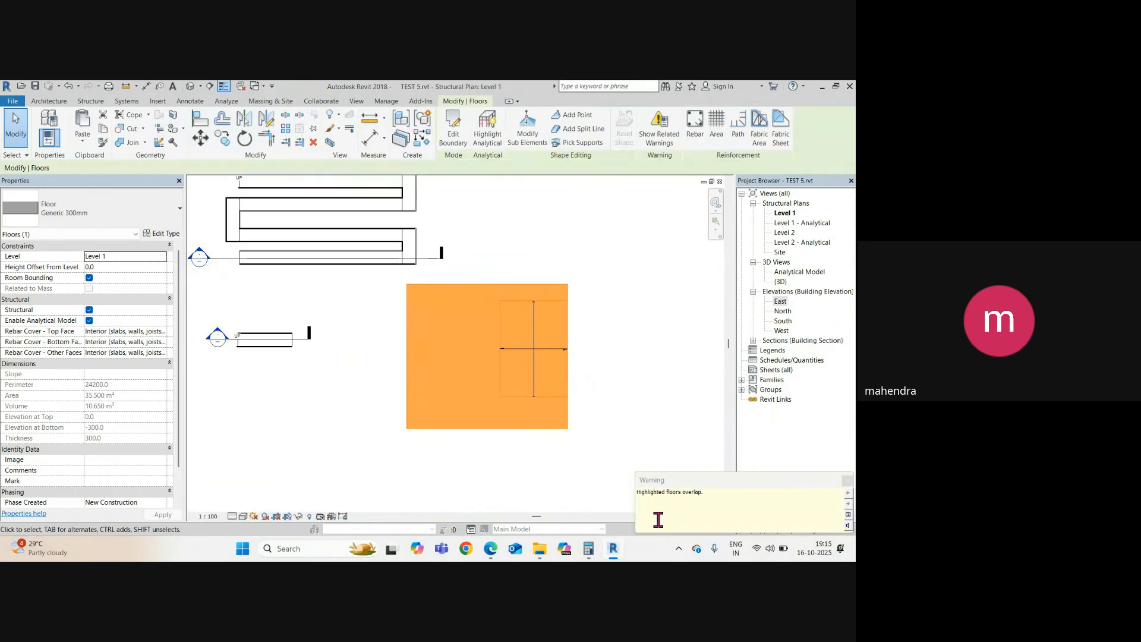
{"action": "left_click", "coordinate": [676, 342]}
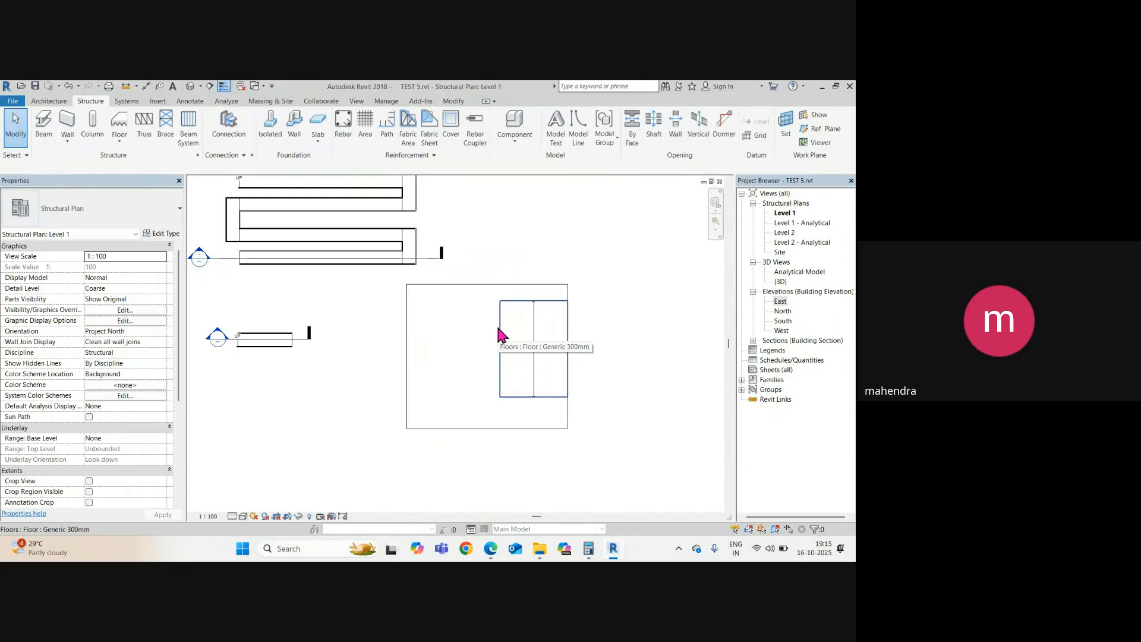
Examine the smaller floor overlapping the large one in the 3D view.
{"action": "left_click", "coordinate": [188, 87]}
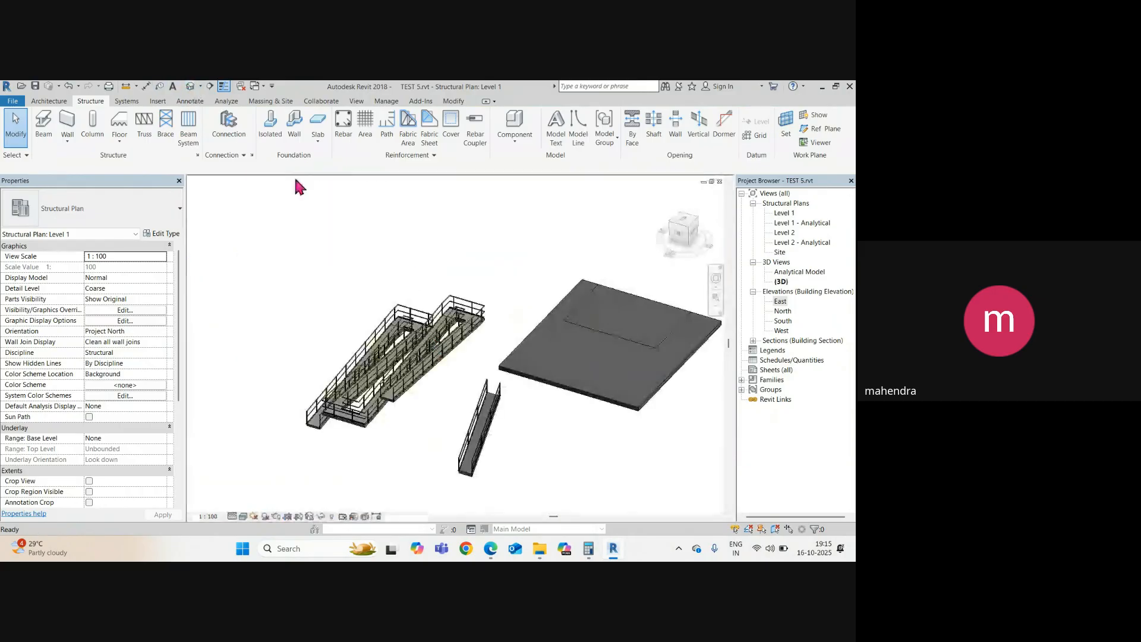
{"action": "scroll", "coordinate": [410, 344], "scroll_direction": "up", "scroll_amount": 5}
{"action": "scroll", "coordinate": [467, 351], "scroll_direction": "down", "scroll_amount": 2}
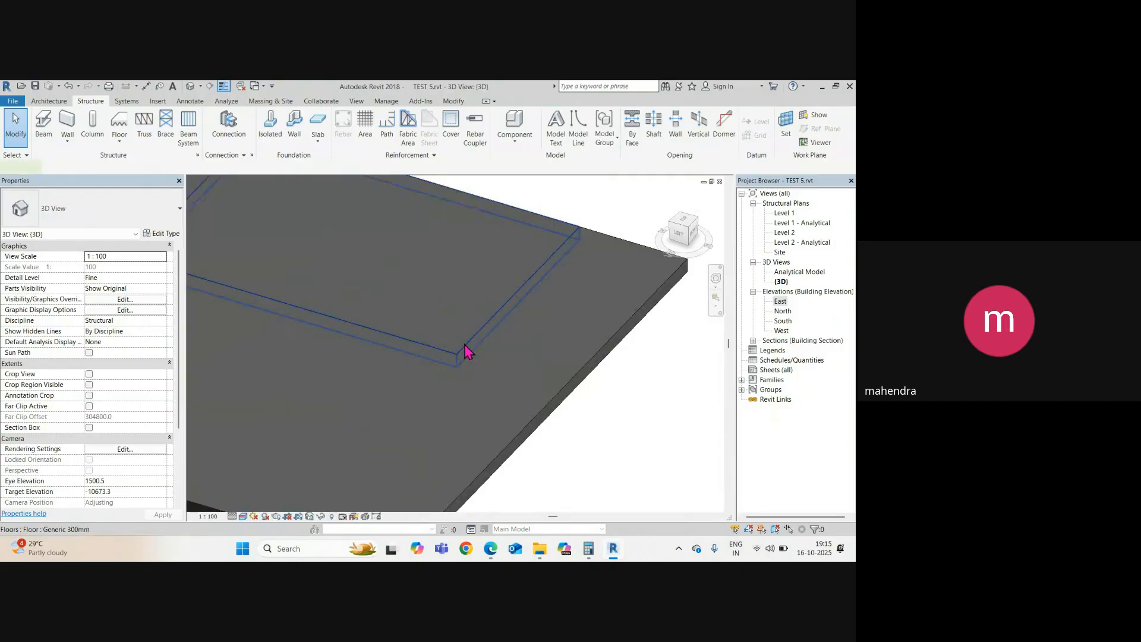
{"action": "left_click", "coordinate": [502, 370]}
{"action": "scroll", "coordinate": [509, 370], "scroll_direction": "down", "scroll_amount": 2}
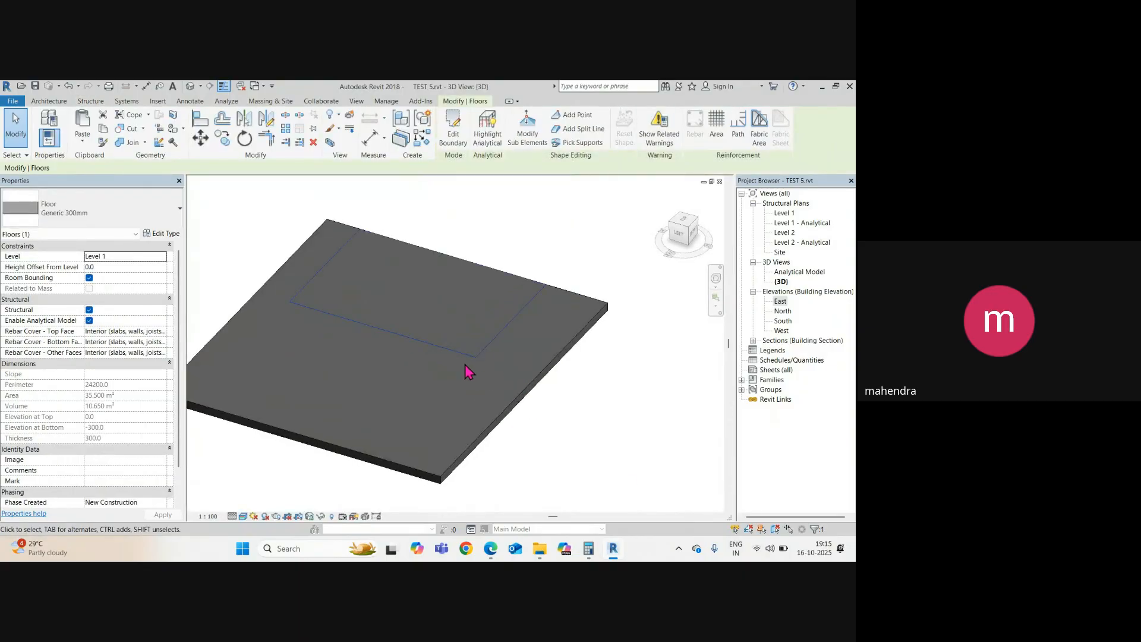
{"action": "scroll", "coordinate": [470, 371], "scroll_direction": "down", "scroll_amount": 2}
{"action": "middle_click_drag", "start_coordinate": [611, 451], "coordinate": [494, 383], "text": "shift"}
{"action": "left_click", "coordinate": [561, 306]}
Cut a building section across both floors on the Level 1 plan with a shallow view depth, and open its section view.
{"action": "key", "text": "ctrl+Tab"}
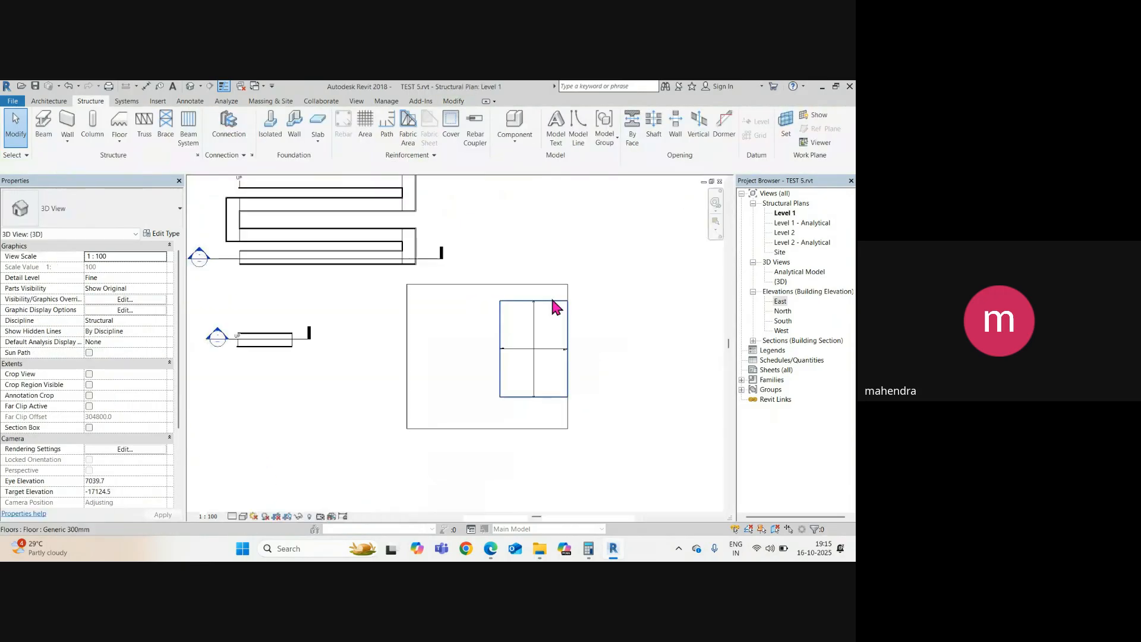
{"action": "left_click", "coordinate": [208, 87]}
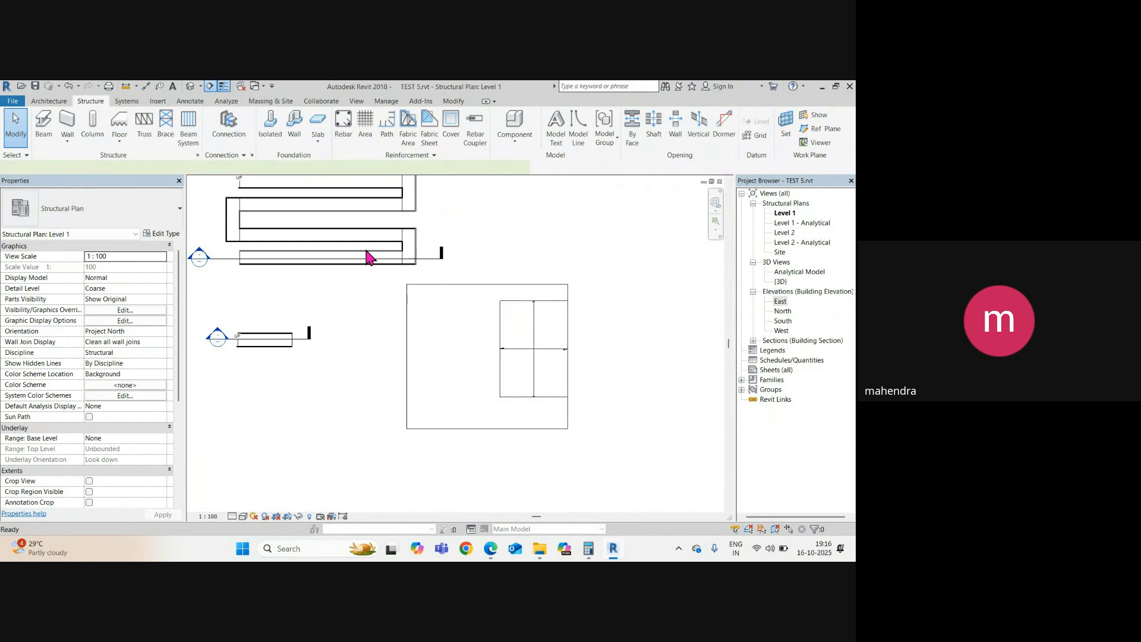
{"action": "left_click", "coordinate": [389, 349]}
{"action": "left_click", "coordinate": [591, 349]}
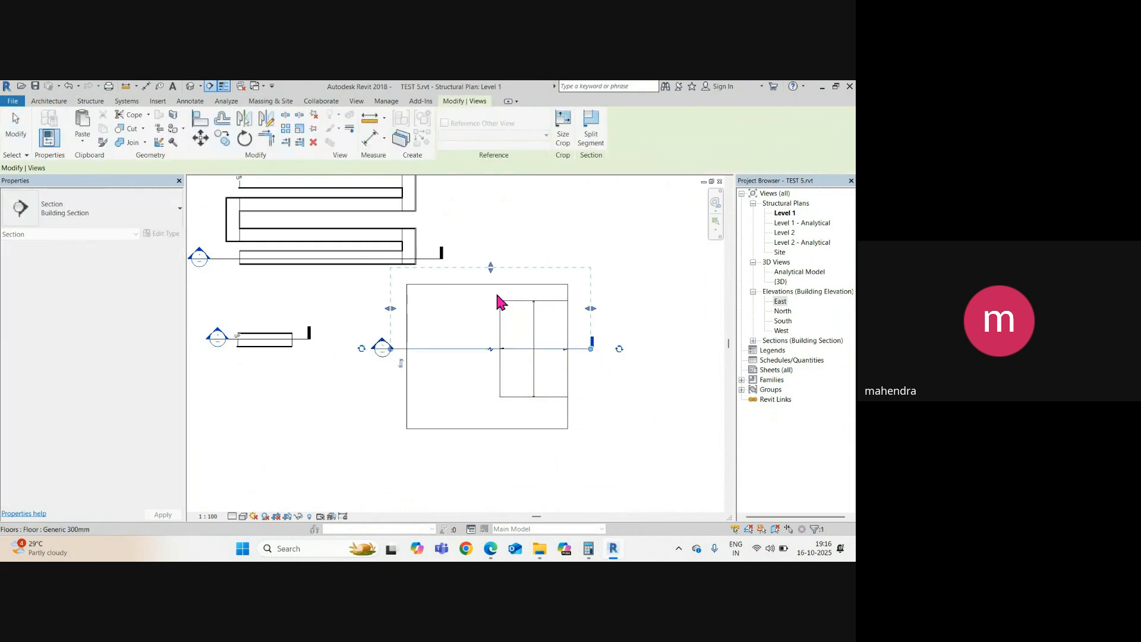
{"action": "left_click_drag", "start_coordinate": [490, 269], "coordinate": [491, 332]}
{"action": "right_click", "coordinate": [477, 349]}
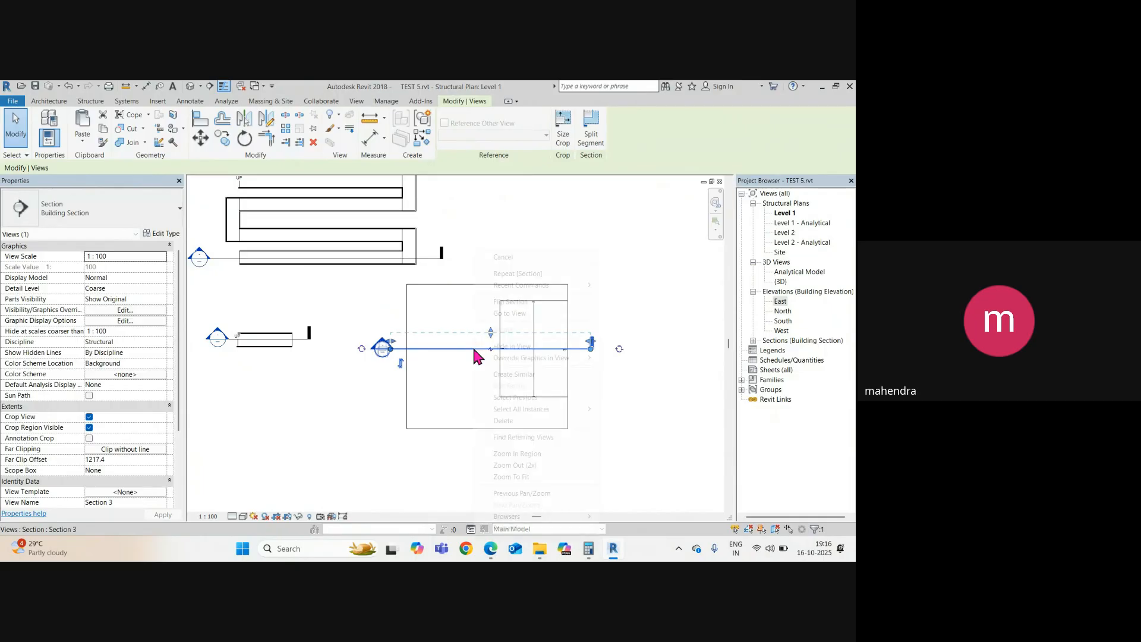
{"action": "left_click", "coordinate": [526, 309]}
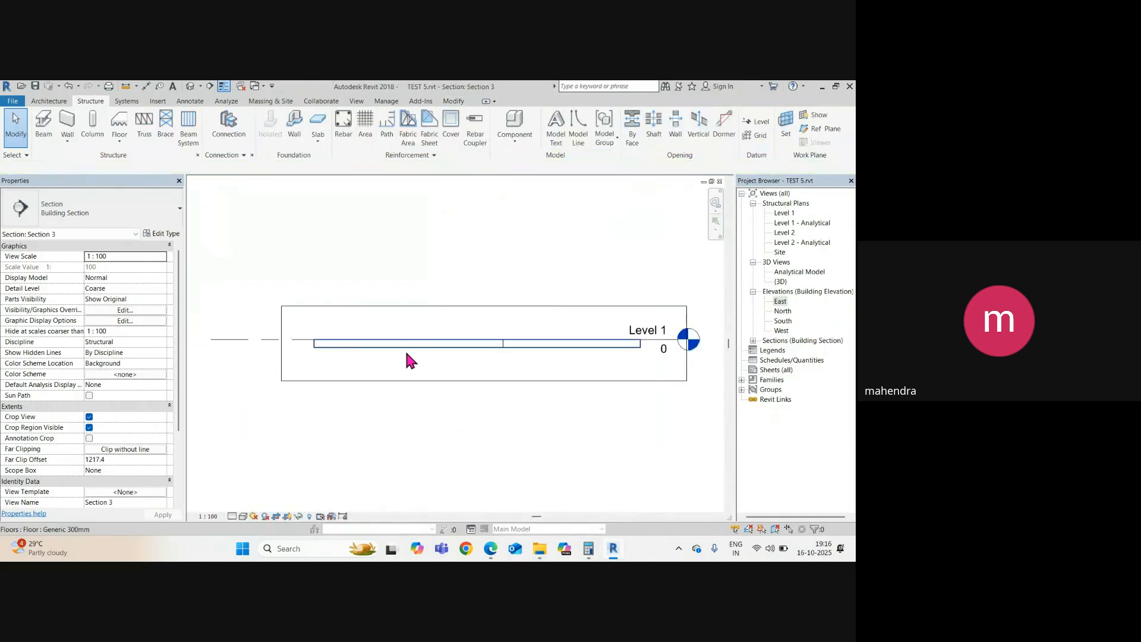
Check the large floor's properties in the section, and set the smaller floor's height offset from Level 1 to 600 mm.
{"action": "left_click", "coordinate": [405, 343]}
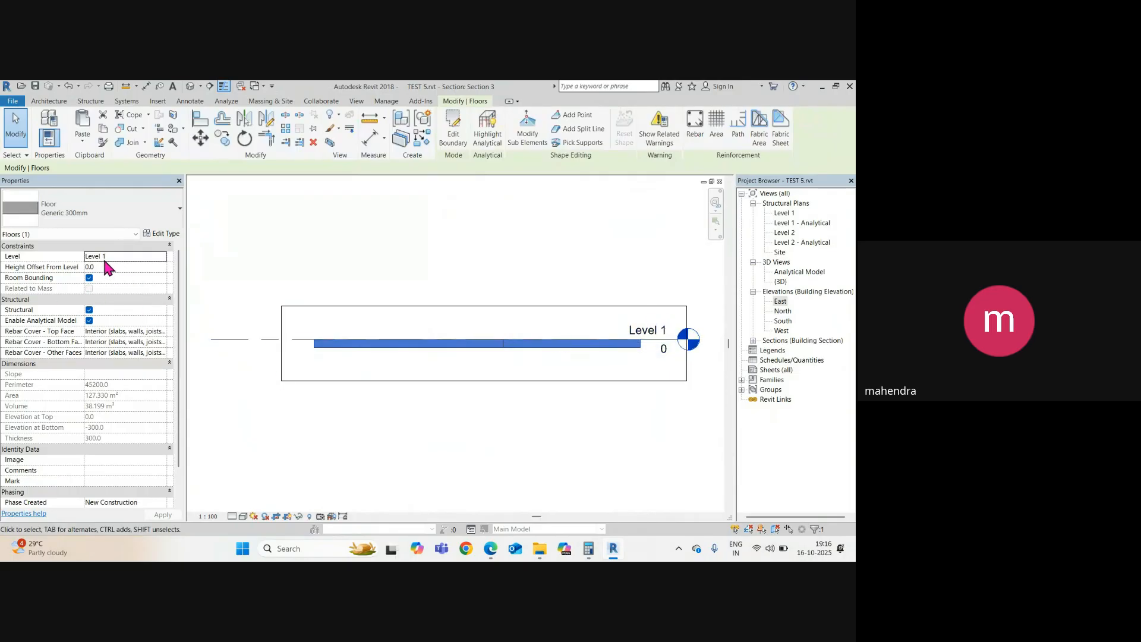
{"action": "left_click", "coordinate": [516, 363]}
{"action": "left_click", "coordinate": [513, 343]}
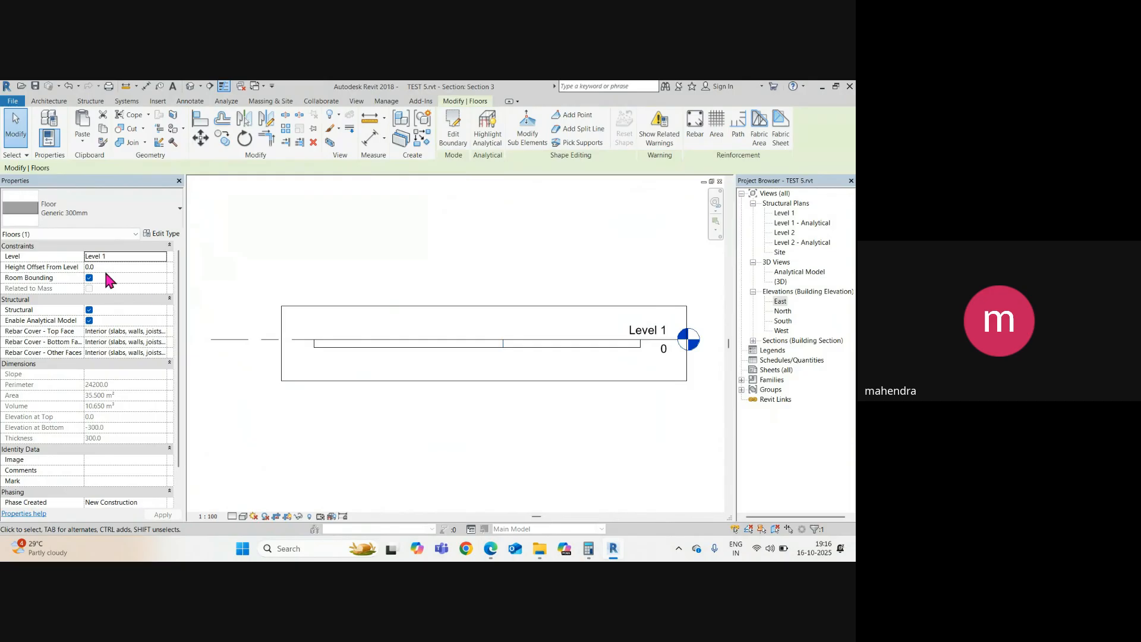
{"action": "left_click", "coordinate": [110, 267]}
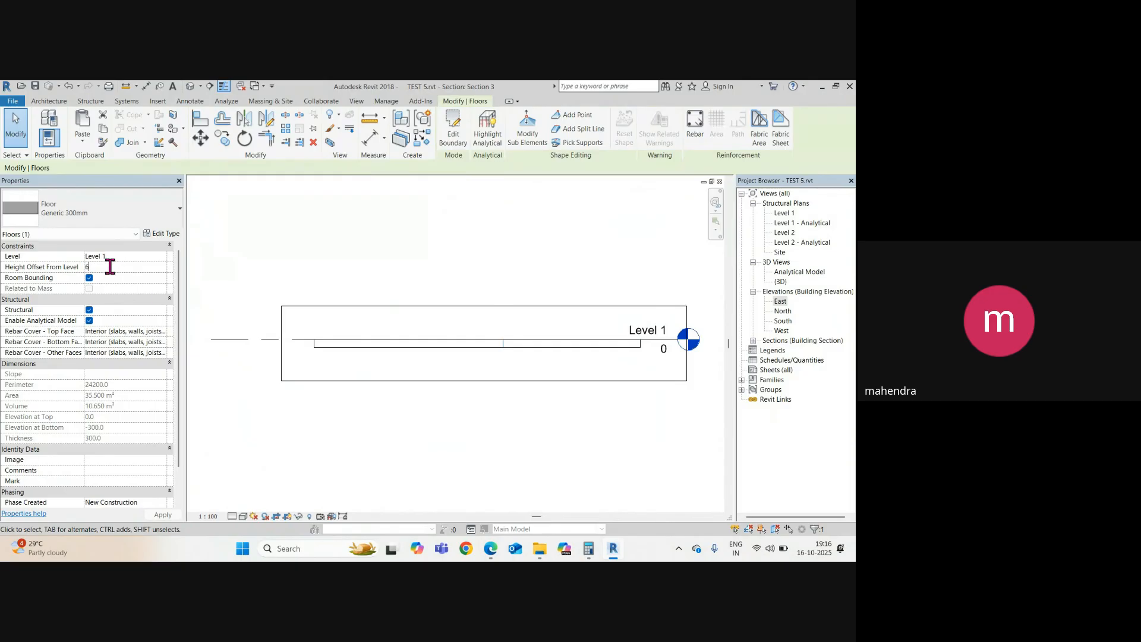
{"action": "left_click", "coordinate": [465, 264]}
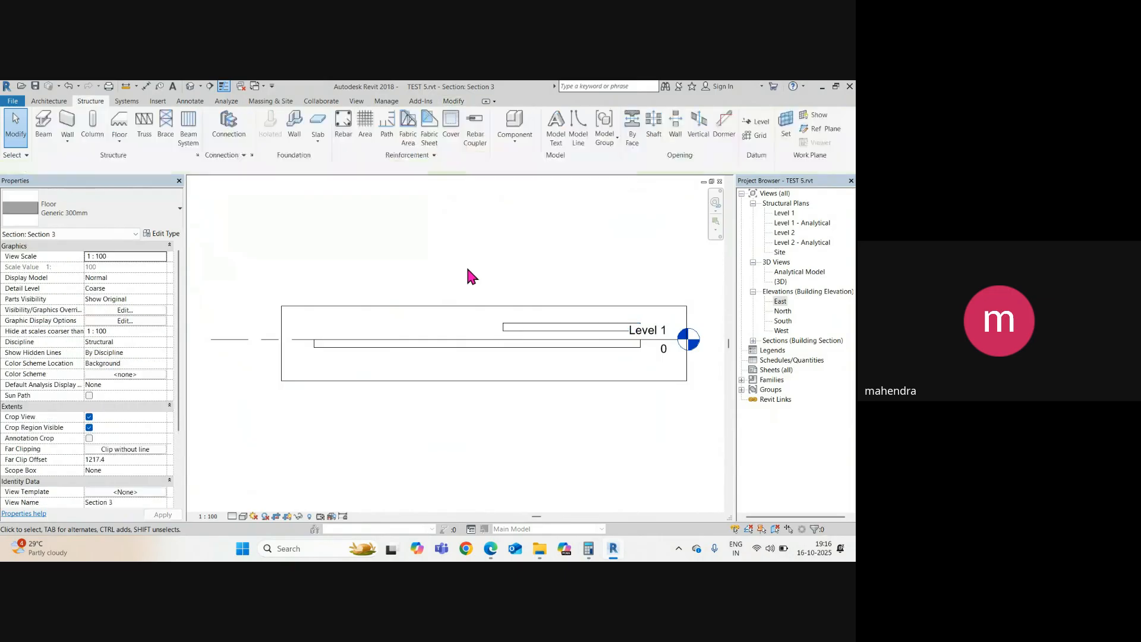
Extend the section's crop region up to Level 2 and set the smaller floor's height offset from Level 1 to 1500 mm.
{"action": "left_click", "coordinate": [547, 307]}
{"action": "left_click_drag", "start_coordinate": [484, 305], "coordinate": [484, 228]}
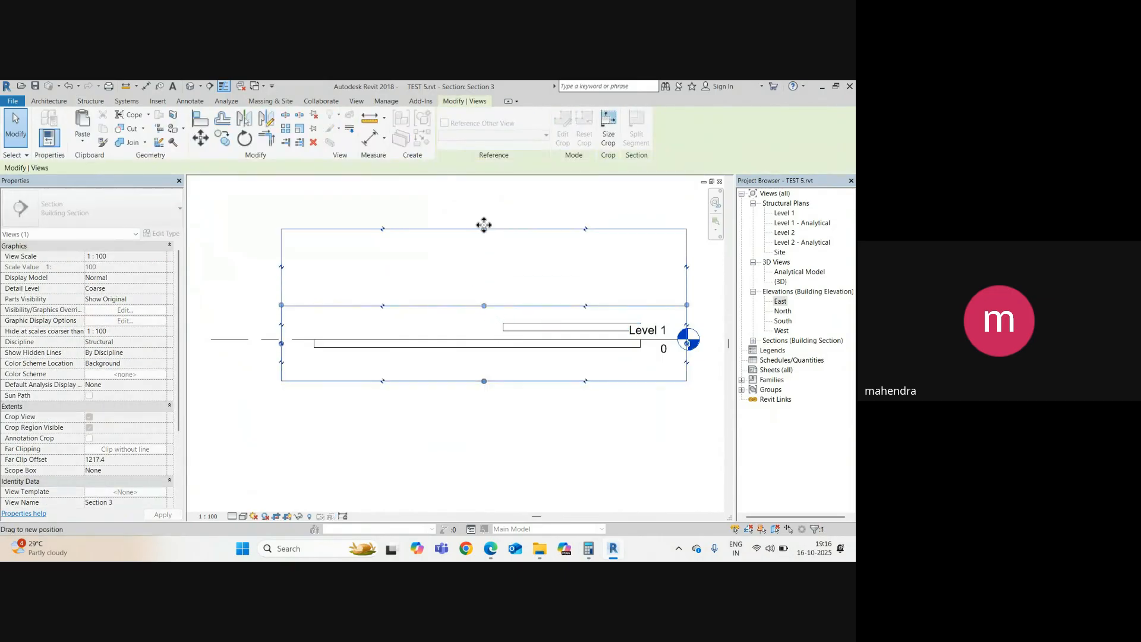
{"action": "left_click", "coordinate": [571, 326]}
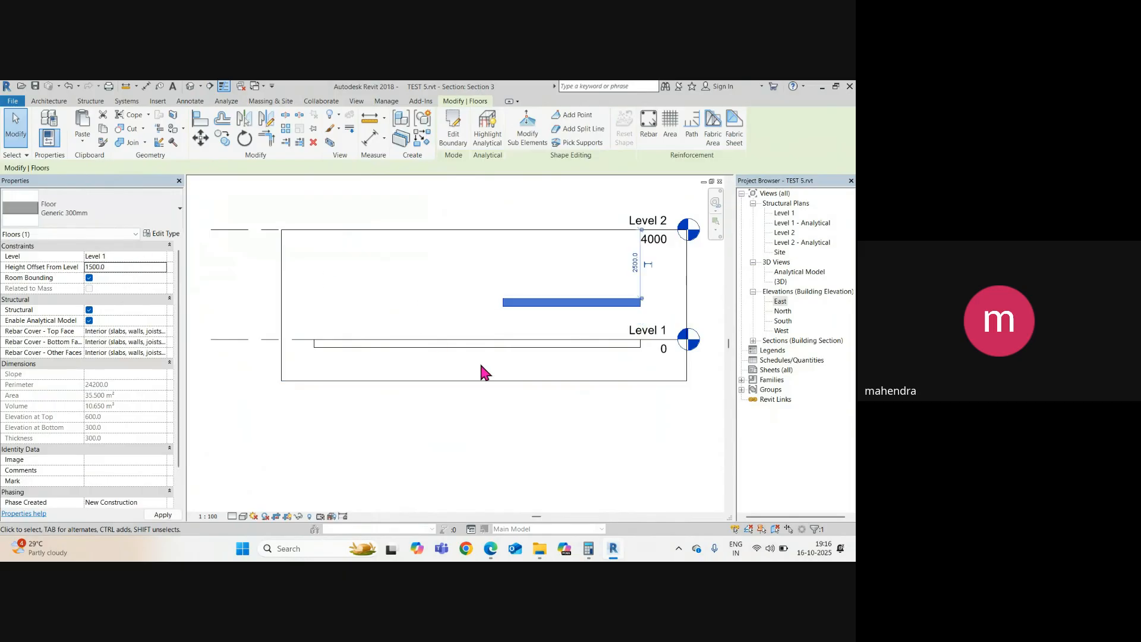
{"action": "left_click", "coordinate": [486, 277]}
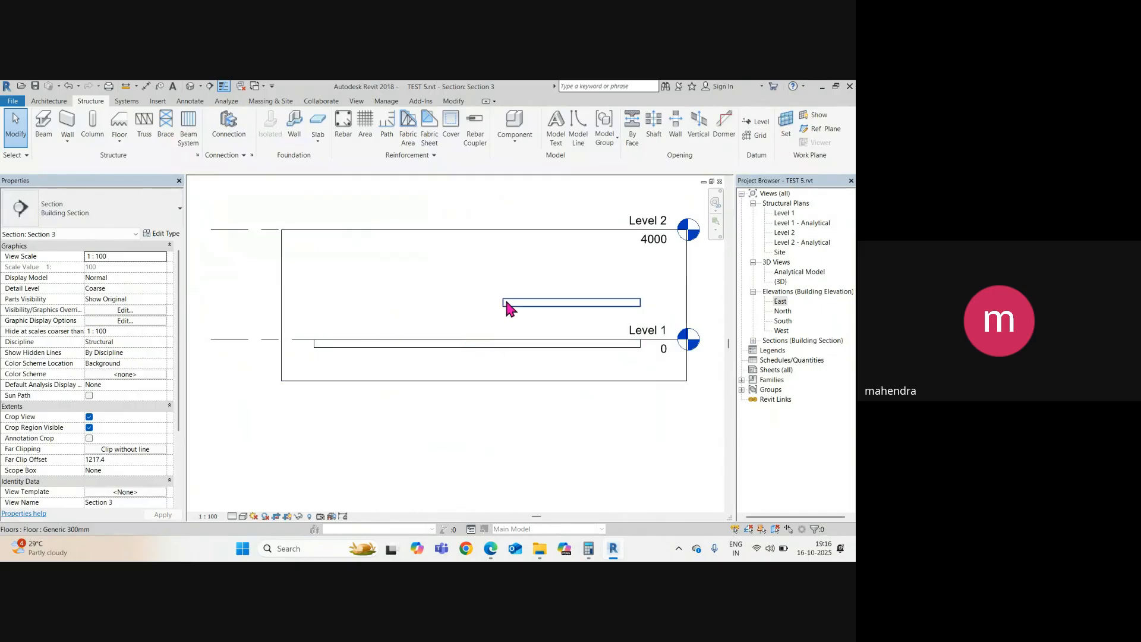
Edit the large floor's boundary in the top-down 3D view, moving its left edge outward to lengthen the floor.
{"action": "key", "text": "ctrl+Tab"}
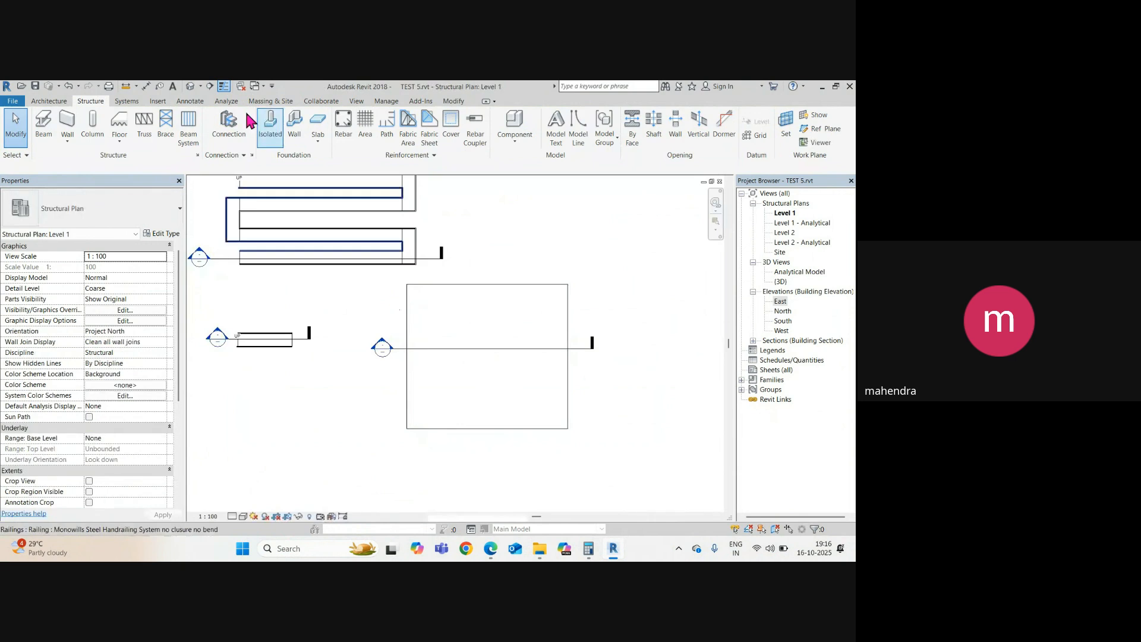
{"action": "left_click", "coordinate": [190, 87]}
{"action": "middle_click_drag", "start_coordinate": [517, 375], "coordinate": [474, 387], "text": "shift"}
{"action": "left_click", "coordinate": [457, 423]}
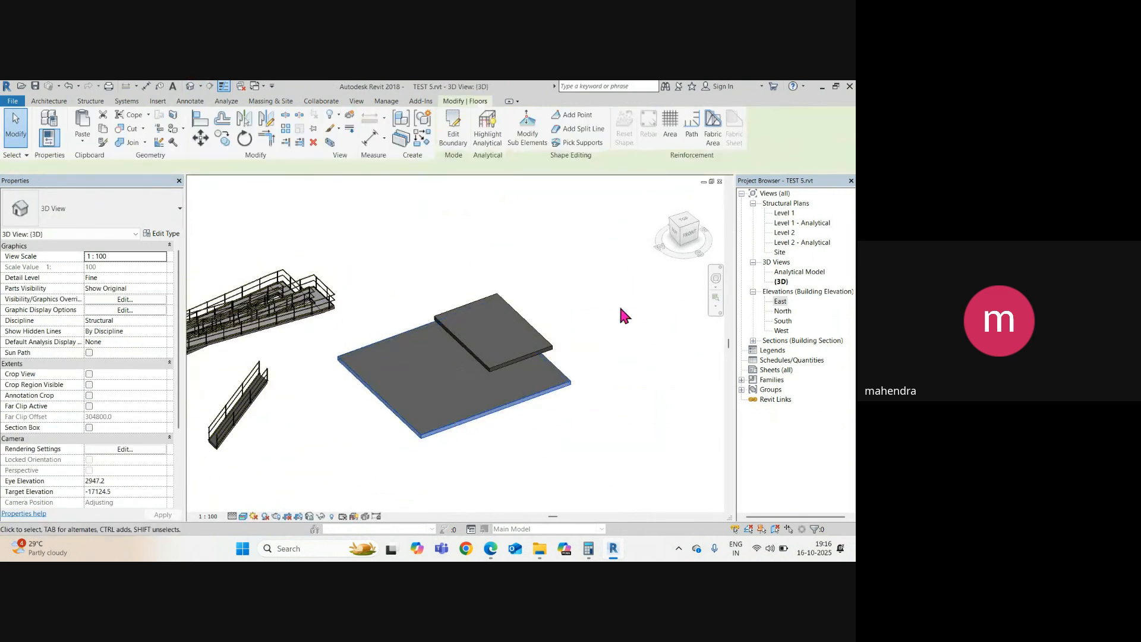
{"action": "left_click", "coordinate": [683, 221]}
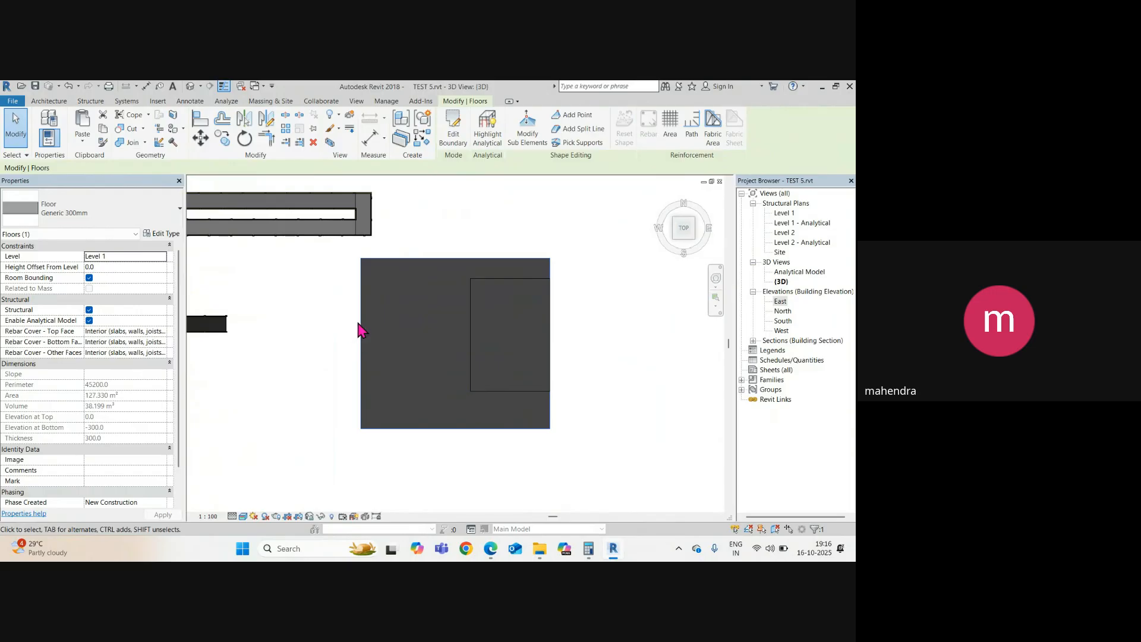
{"action": "left_click", "coordinate": [442, 119]}
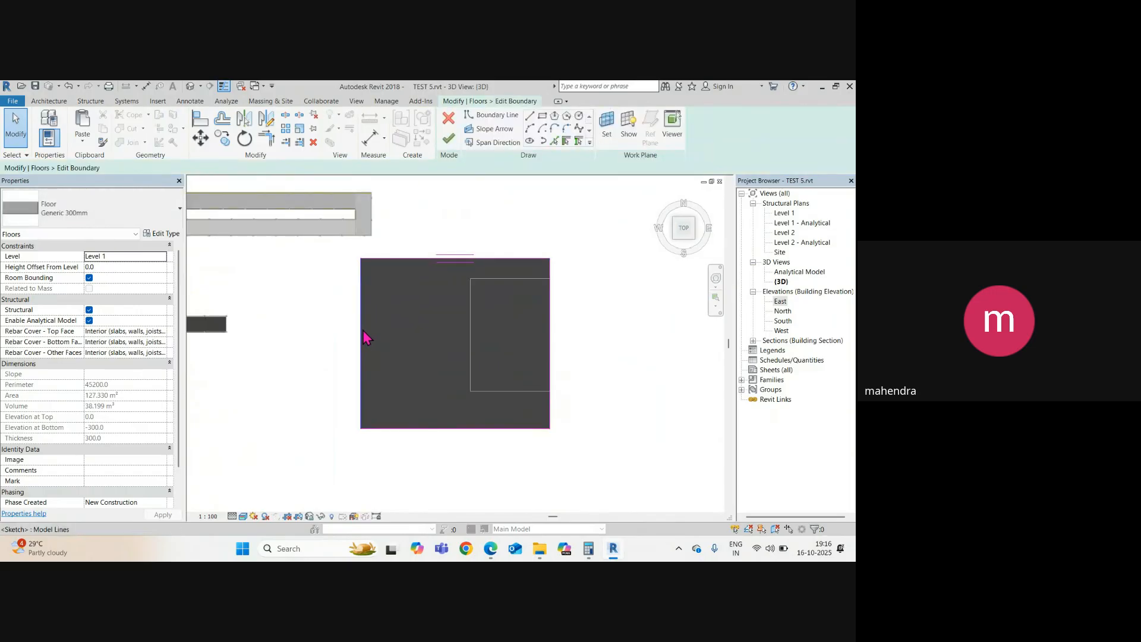
{"action": "mouse_move", "coordinate": [364, 331]}
{"action": "left_mouse_down"}
{"action": "mouse_move", "coordinate": [352, 318]}
{"action": "mouse_move", "coordinate": [296, 315]}
{"action": "left_mouse_up"}
{"action": "left_click", "coordinate": [450, 140]}
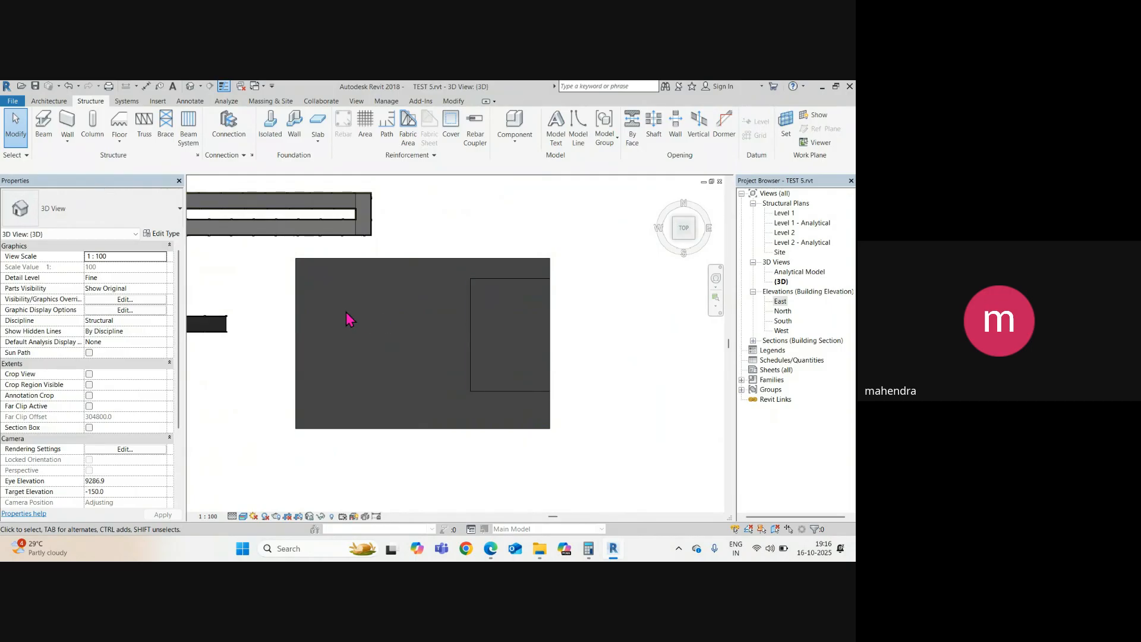
Start a new ramp from Level 1 to Level 2 and set the Ramp 1 type's maximum slope (1/x) to 8.
{"action": "scroll", "coordinate": [443, 345], "scroll_direction": "down", "scroll_amount": 3}
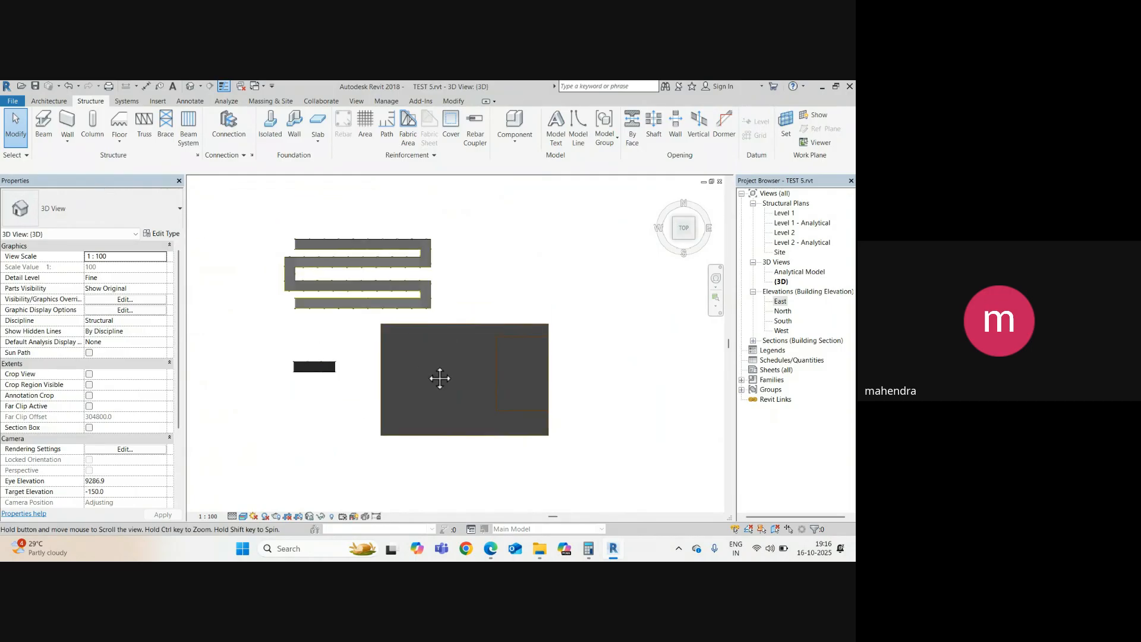
{"action": "left_click", "coordinate": [62, 103]}
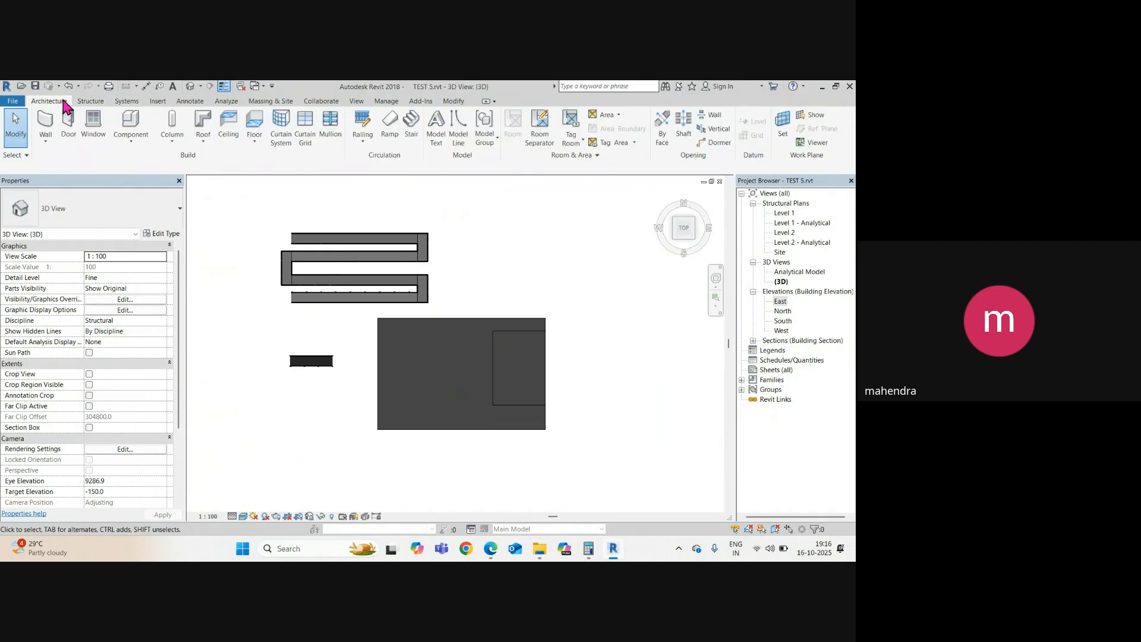
{"action": "left_click", "coordinate": [389, 128]}
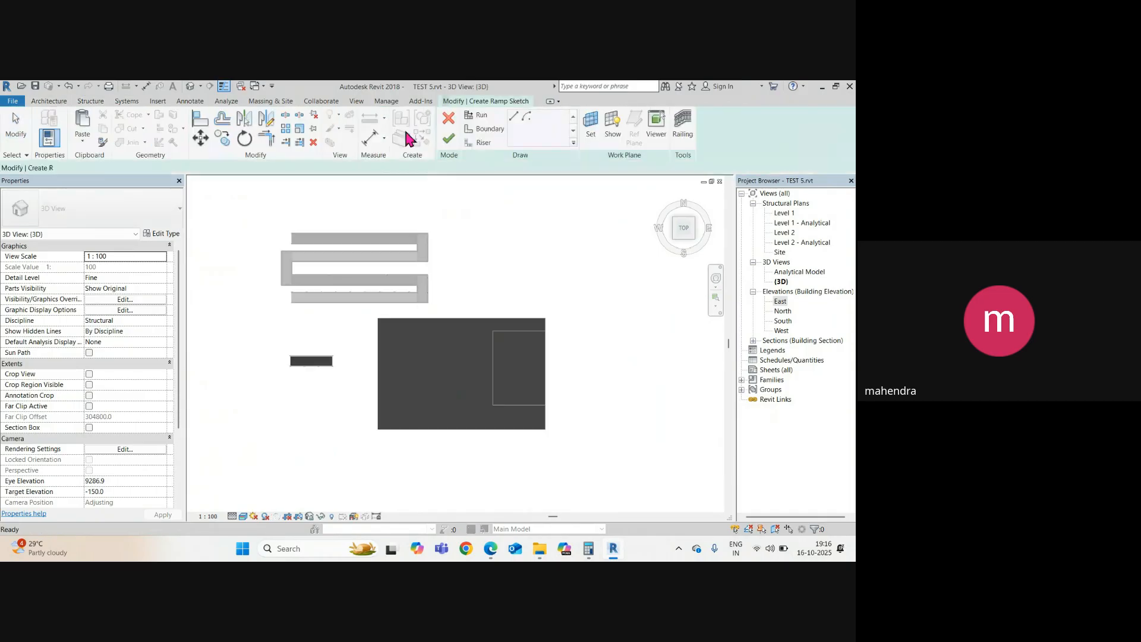
{"action": "left_click", "coordinate": [161, 234]}
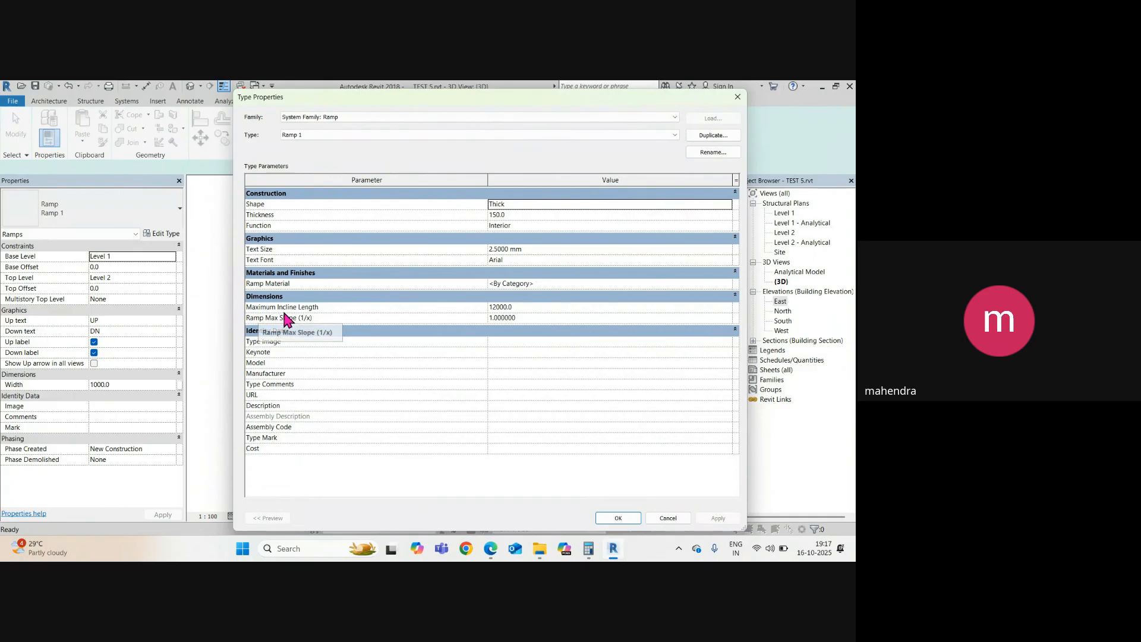
{"action": "left_click", "coordinate": [551, 317]}
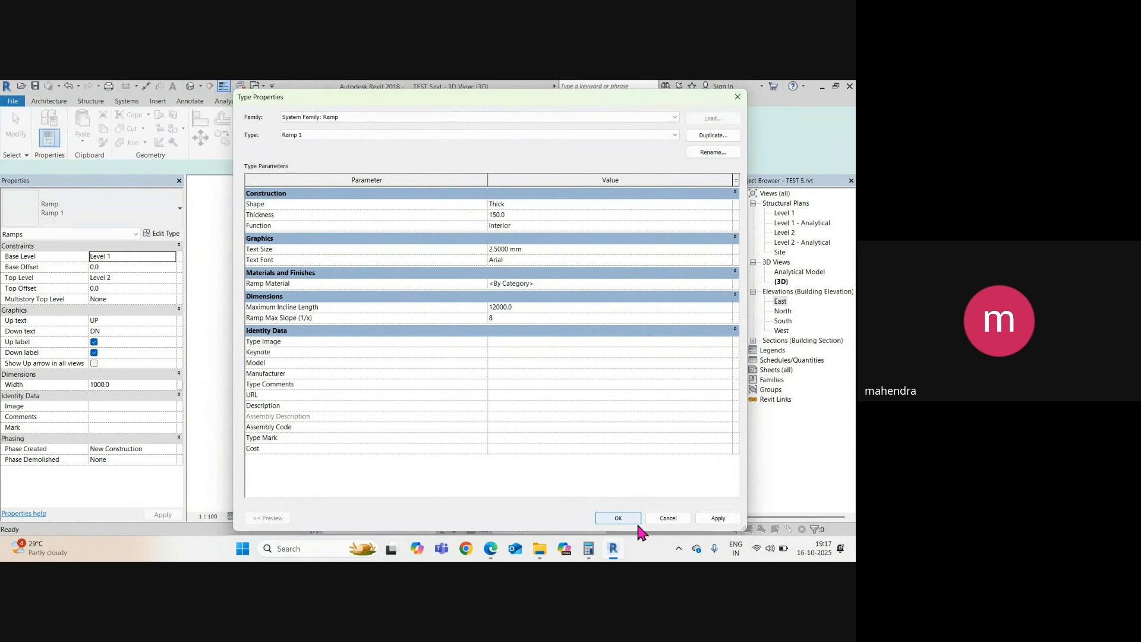
{"action": "left_click", "coordinate": [725, 519]}
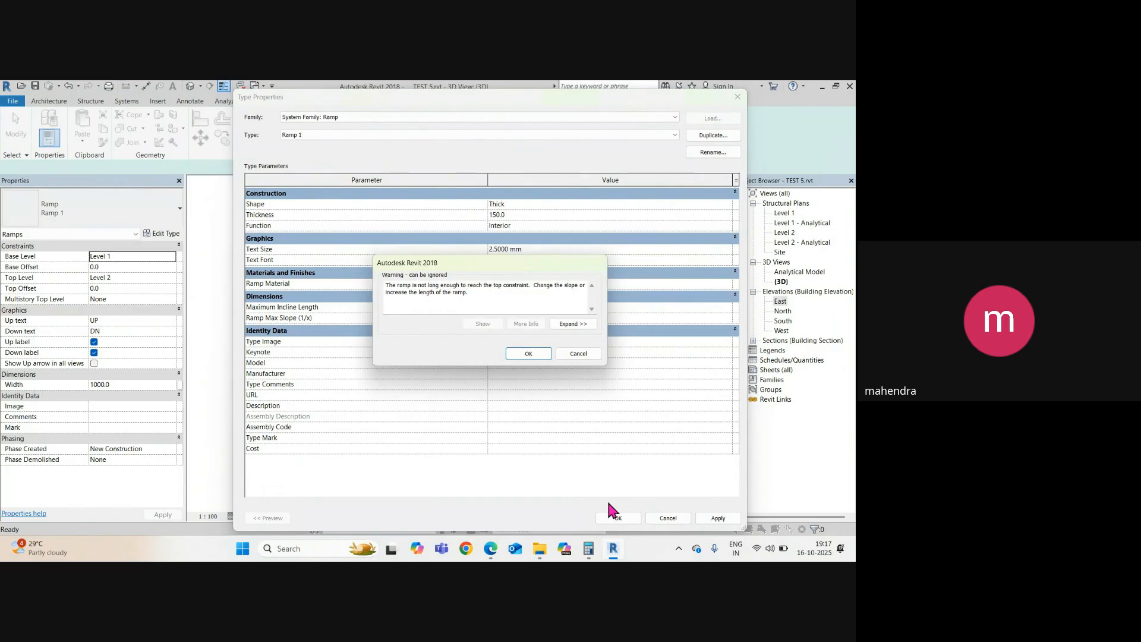
{"action": "left_click", "coordinate": [527, 357]}
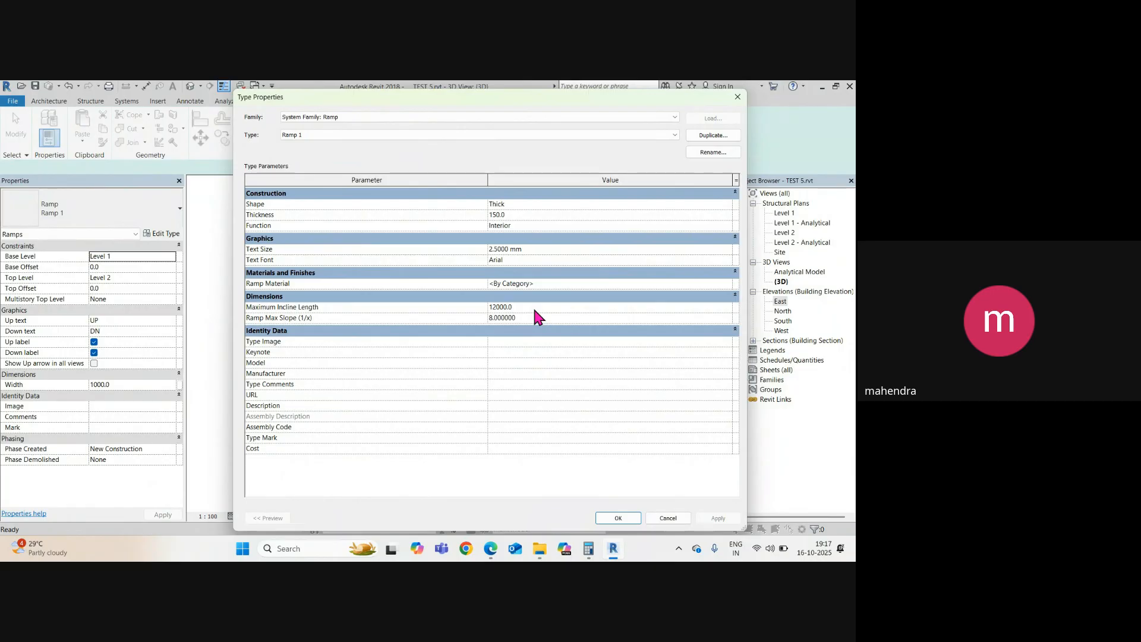
{"action": "left_click", "coordinate": [617, 517]}
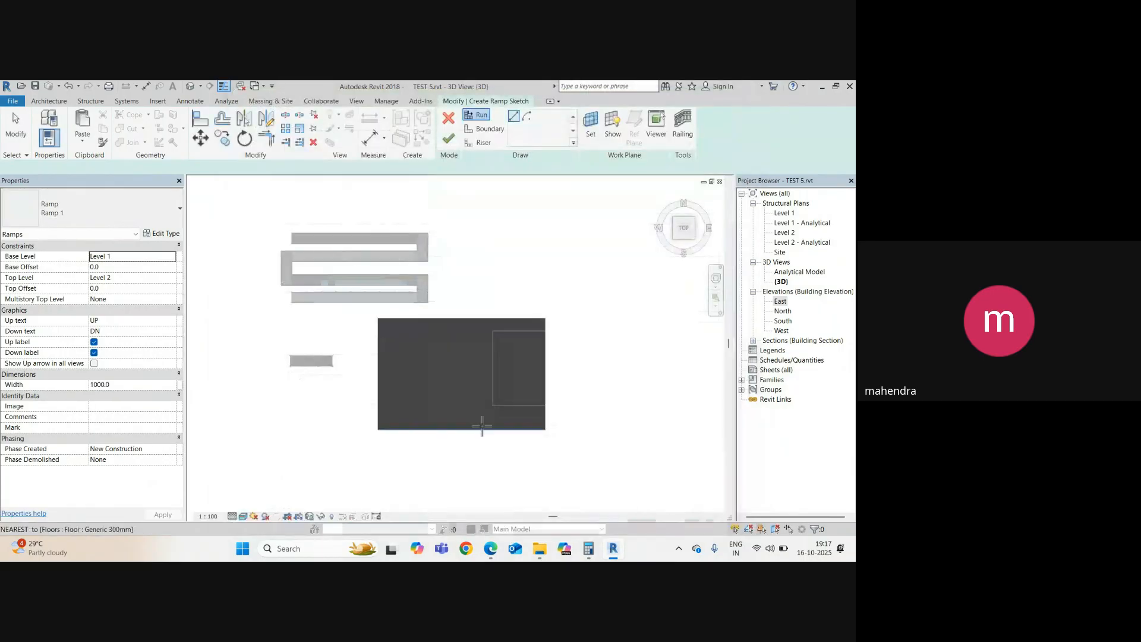
Sketch a straight ramp run about 12000 mm long from the large floor's left side onto the smaller floor, and finish the ramp.
{"action": "scroll", "coordinate": [410, 367], "scroll_direction": "up", "scroll_amount": 2}
{"action": "left_click", "coordinate": [364, 375]}
{"action": "scroll", "coordinate": [425, 371], "scroll_direction": "up", "scroll_amount": 2}
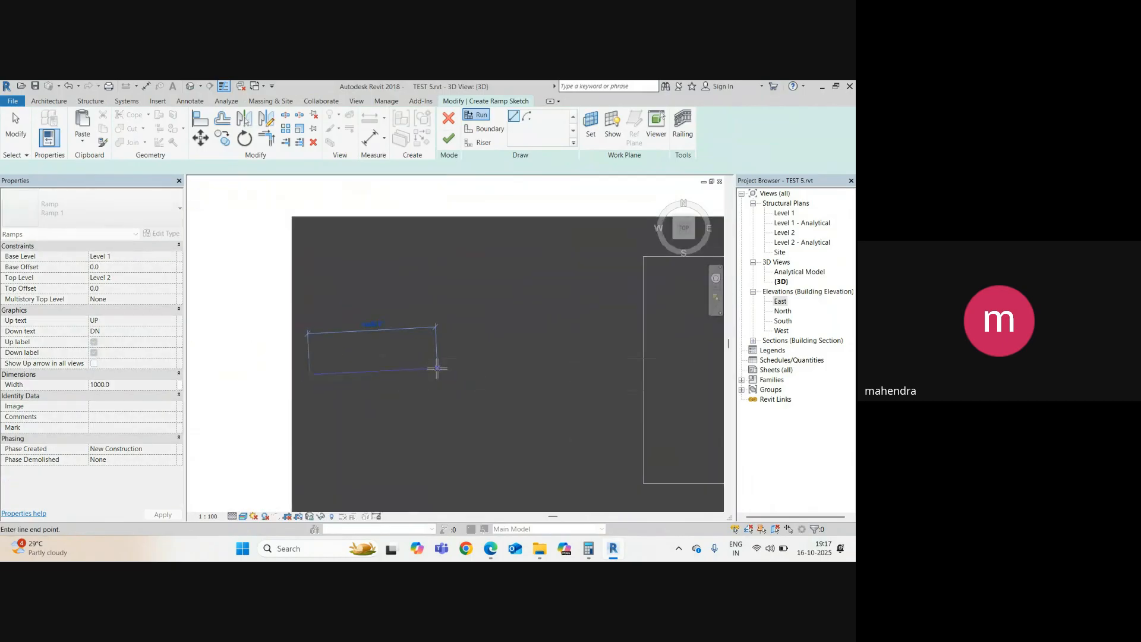
{"action": "scroll", "coordinate": [479, 365], "scroll_direction": "down", "scroll_amount": 2}
{"action": "left_click", "coordinate": [673, 373]}
{"action": "scroll", "coordinate": [406, 411], "scroll_direction": "up", "scroll_amount": 5}
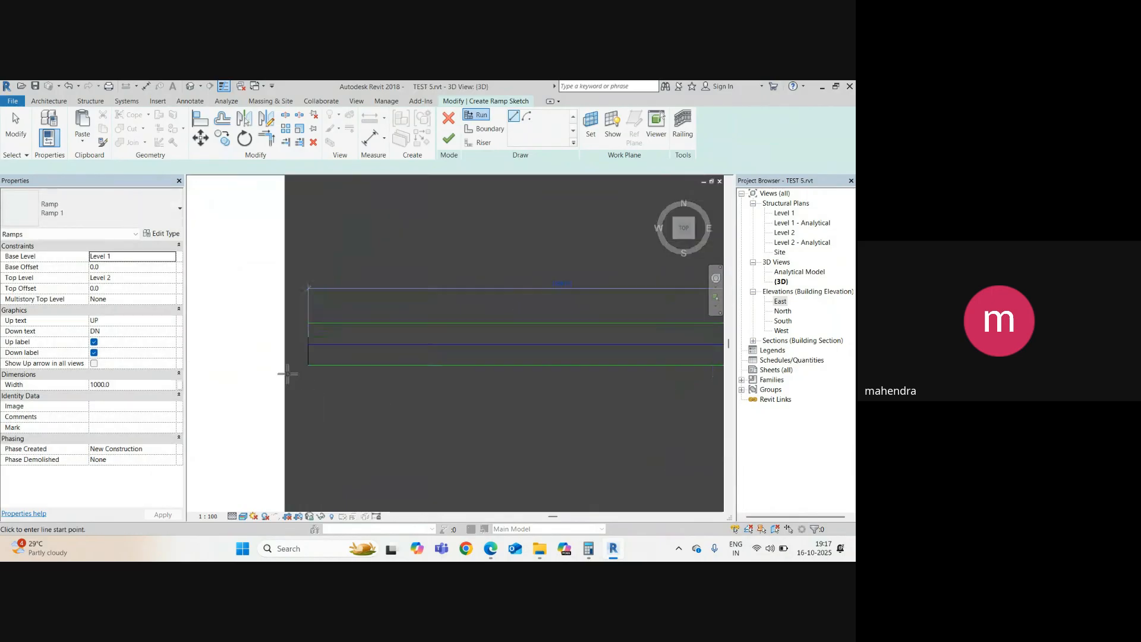
{"action": "scroll", "coordinate": [321, 380], "scroll_direction": "down", "scroll_amount": 4}
{"action": "scroll", "coordinate": [271, 369], "scroll_direction": "down", "scroll_amount": 3}
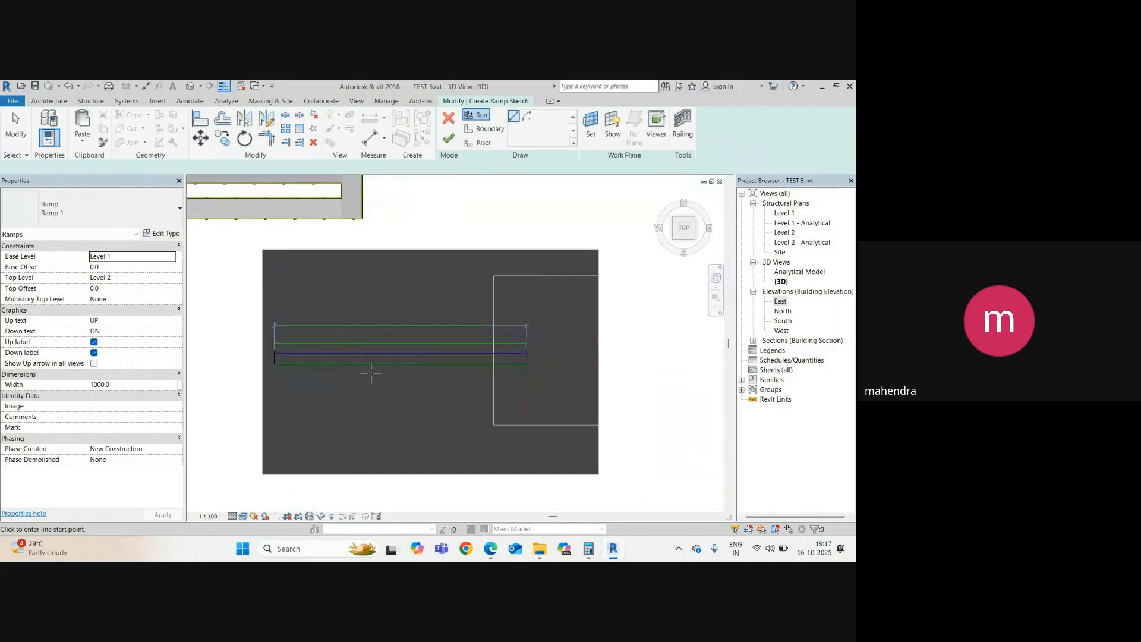
{"action": "left_click", "coordinate": [448, 139]}
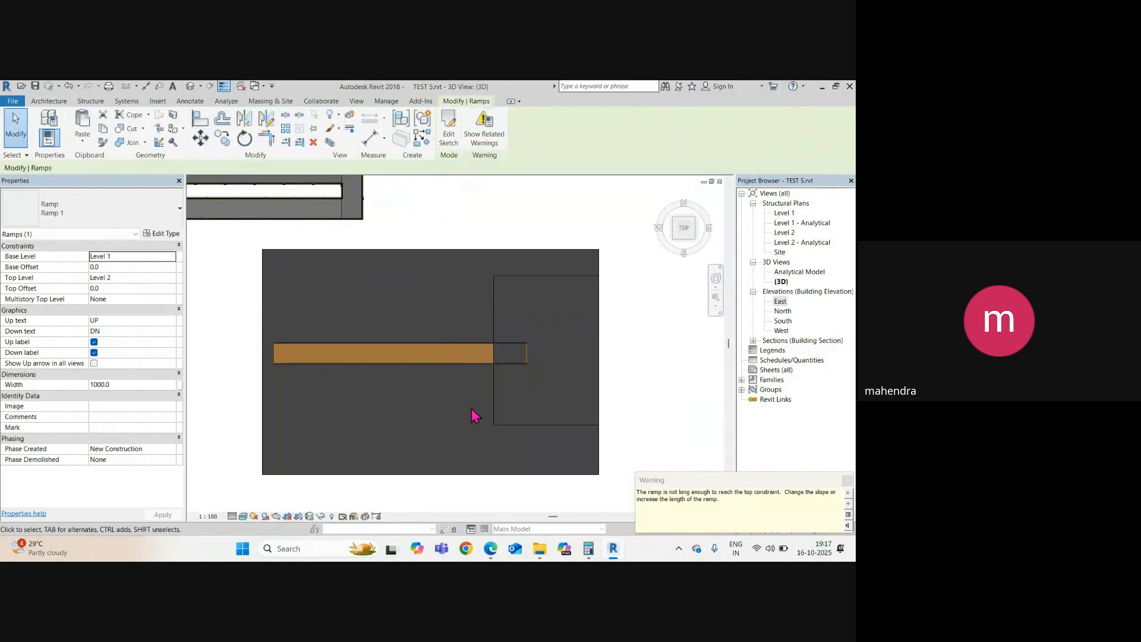
Select the new ramp and its railing, and undo the ramp back to an empty ramp sketch.
{"action": "scroll", "coordinate": [413, 311], "scroll_direction": "down", "scroll_amount": 3}
{"action": "left_click", "coordinate": [405, 354]}
{"action": "scroll", "coordinate": [393, 337], "scroll_direction": "up", "scroll_amount": 2}
{"action": "left_click", "coordinate": [391, 338]}
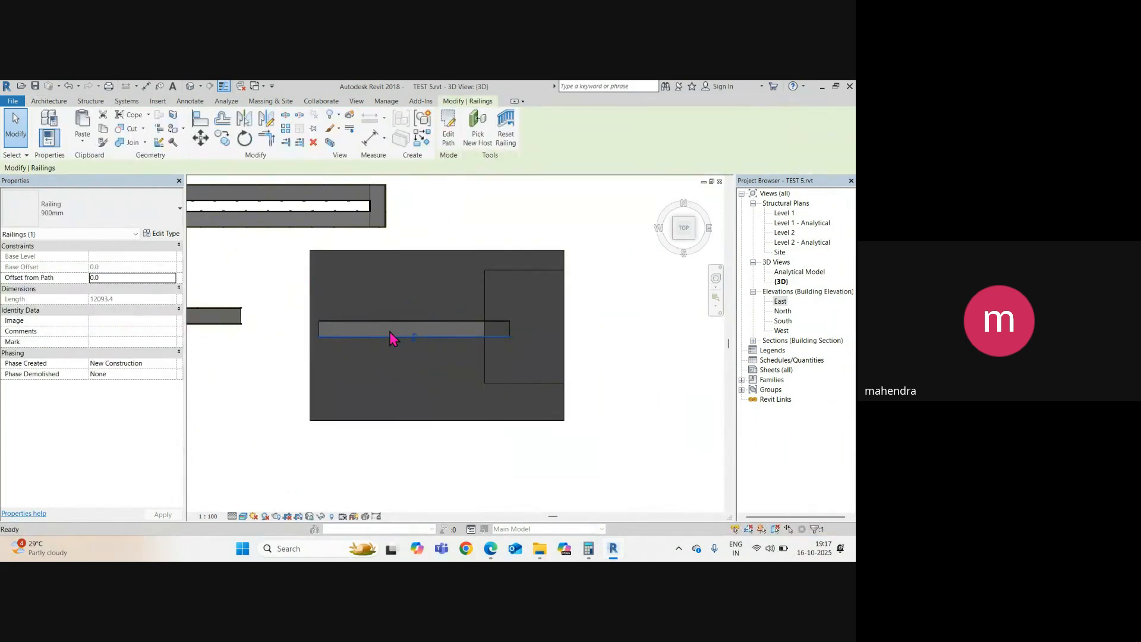
{"action": "double_click", "coordinate": [390, 330]}
{"action": "scroll", "coordinate": [415, 362], "scroll_direction": "down", "scroll_amount": 4}
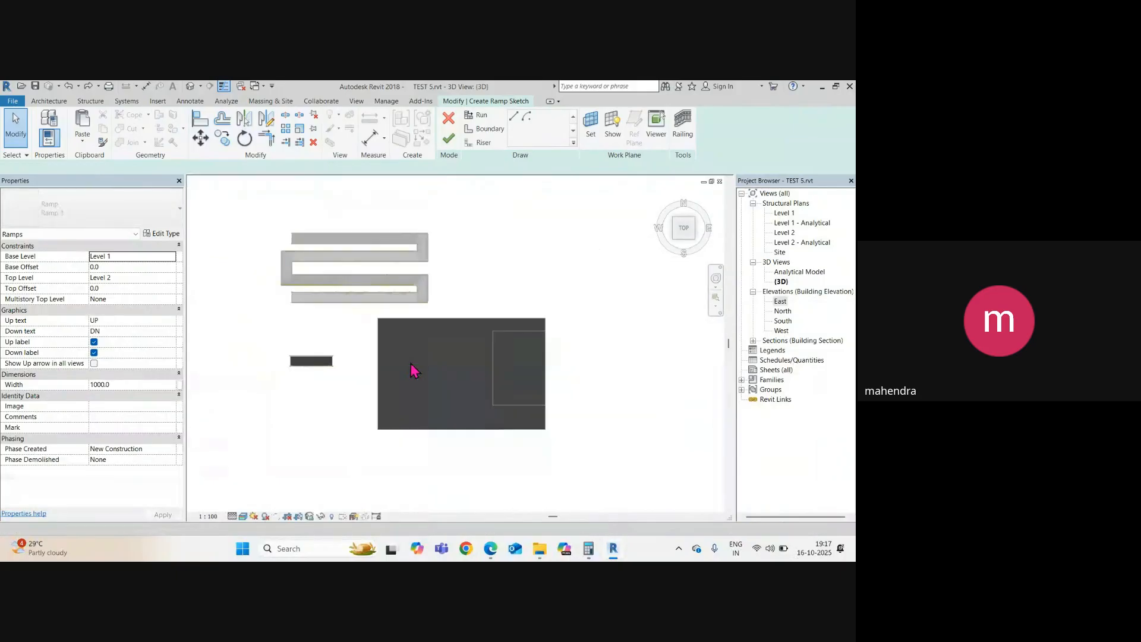
{"action": "scroll", "coordinate": [414, 352], "scroll_direction": "up", "scroll_amount": 2}
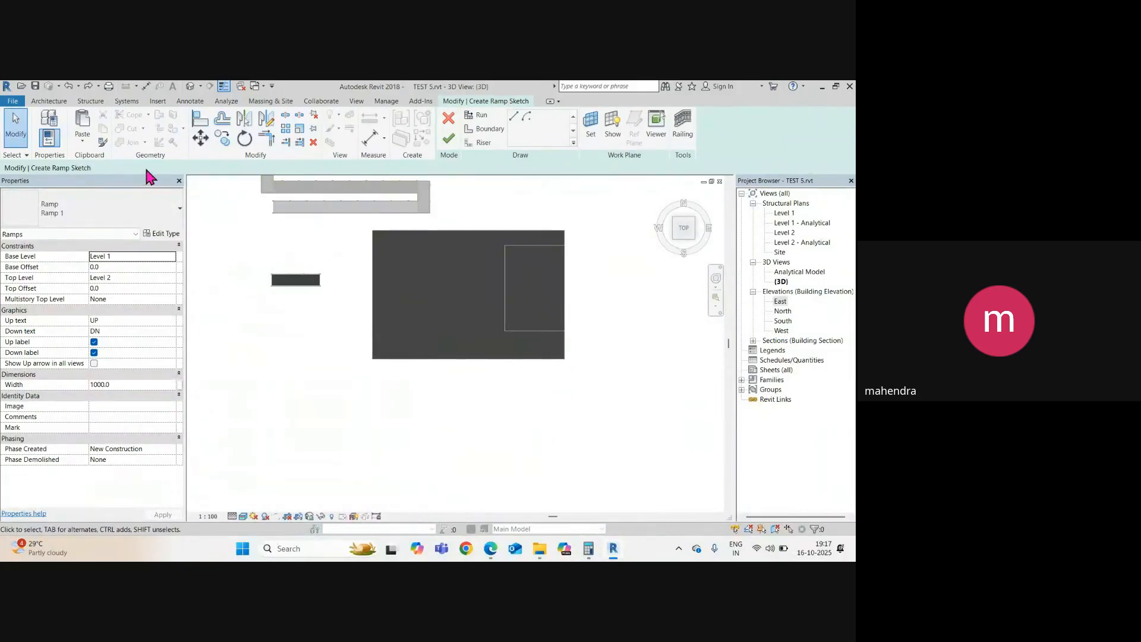
Set the Ramp 1 type's Ramp Max Slope (1/x) to 8 and accept the ramp length warning.
{"action": "left_click", "coordinate": [161, 233]}
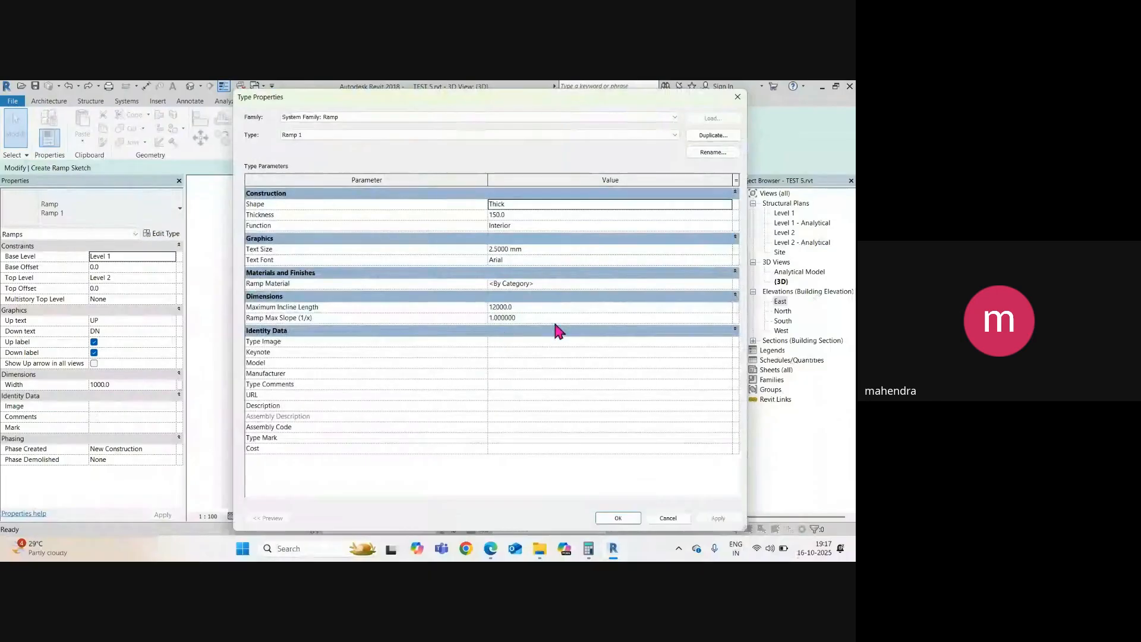
{"action": "left_click", "coordinate": [552, 319]}
{"action": "type", "text": "8"}
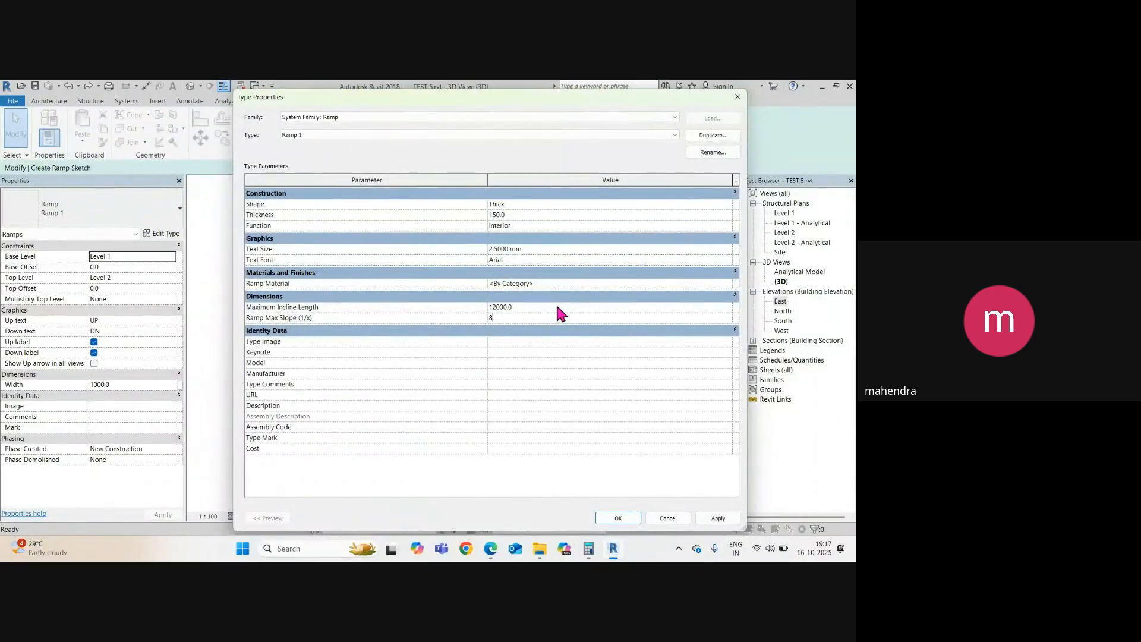
{"action": "left_click", "coordinate": [718, 518]}
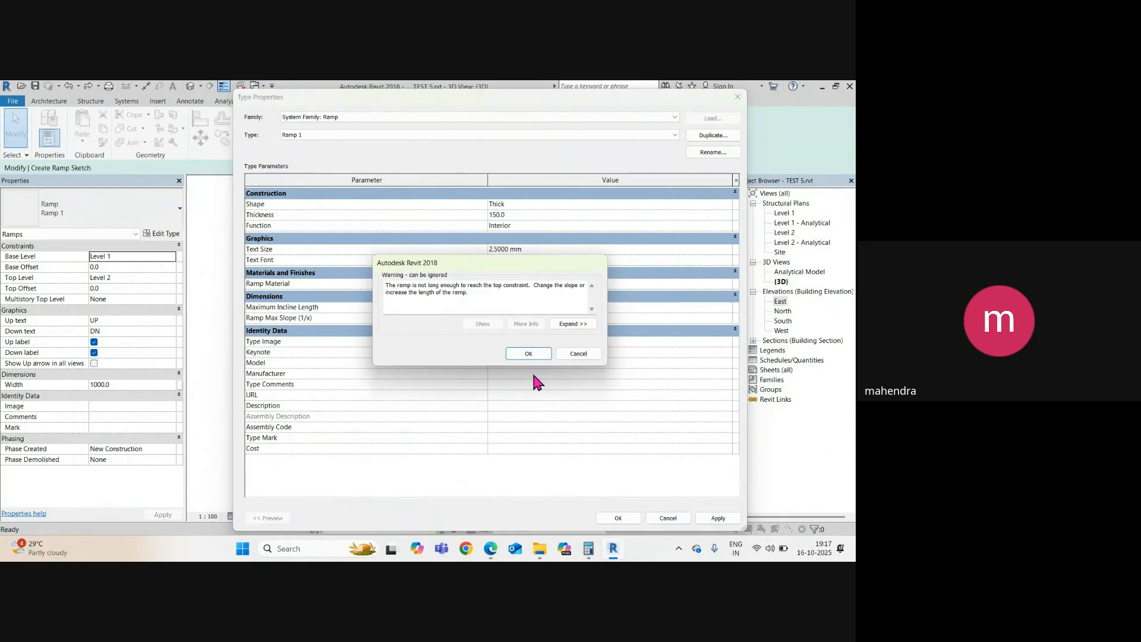
{"action": "left_click", "coordinate": [524, 352]}
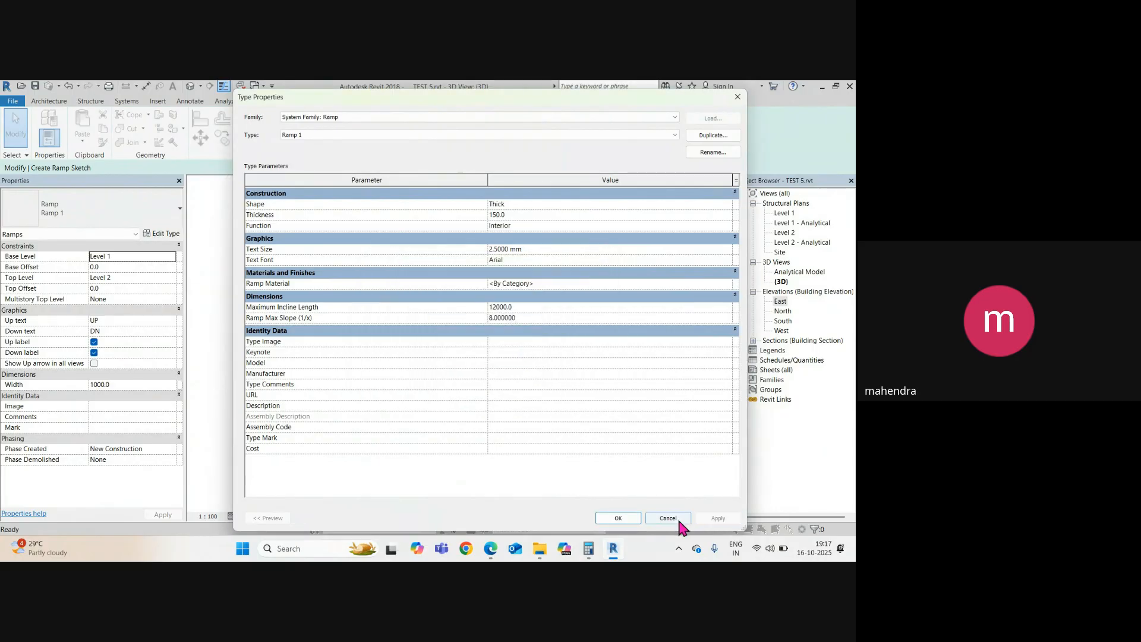
{"action": "left_click", "coordinate": [618, 518]}
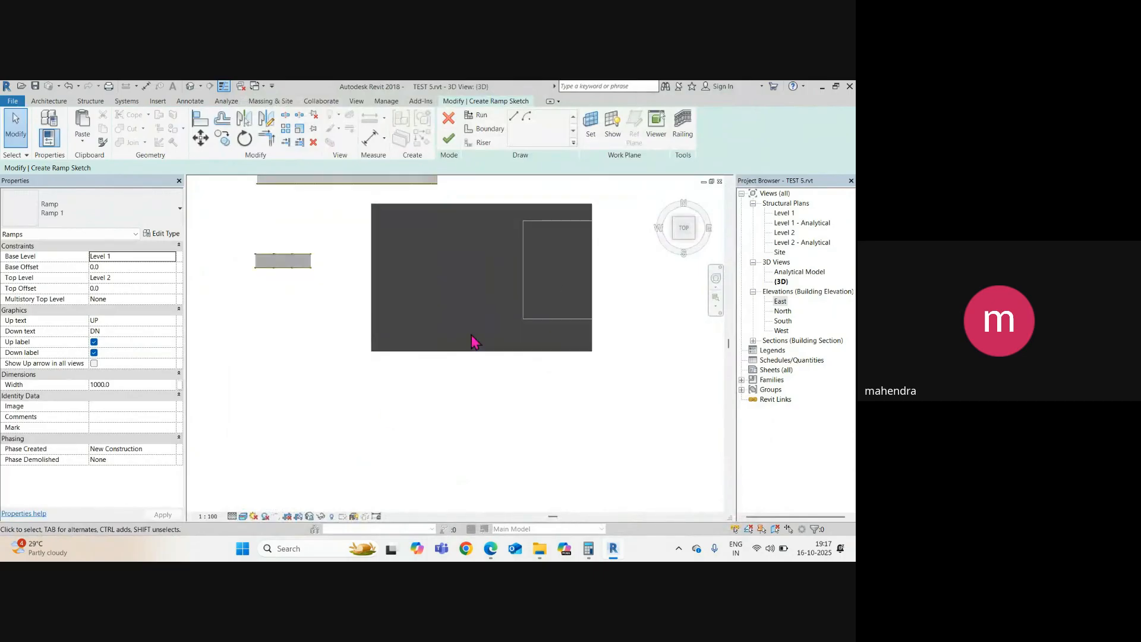
Sketch a straight horizontal ramp run about 12000 mm long in the empty area below the large floor.
{"action": "left_click", "coordinate": [513, 117]}
{"action": "scroll", "coordinate": [412, 433], "scroll_direction": "up", "scroll_amount": 2}
{"action": "left_click", "coordinate": [324, 420]}
{"action": "scroll", "coordinate": [452, 420], "scroll_direction": "up", "scroll_amount": 2}
{"action": "scroll", "coordinate": [602, 423], "scroll_direction": "down", "scroll_amount": 2}
{"action": "middle_click_drag", "start_coordinate": [611, 432], "coordinate": [538, 413]}
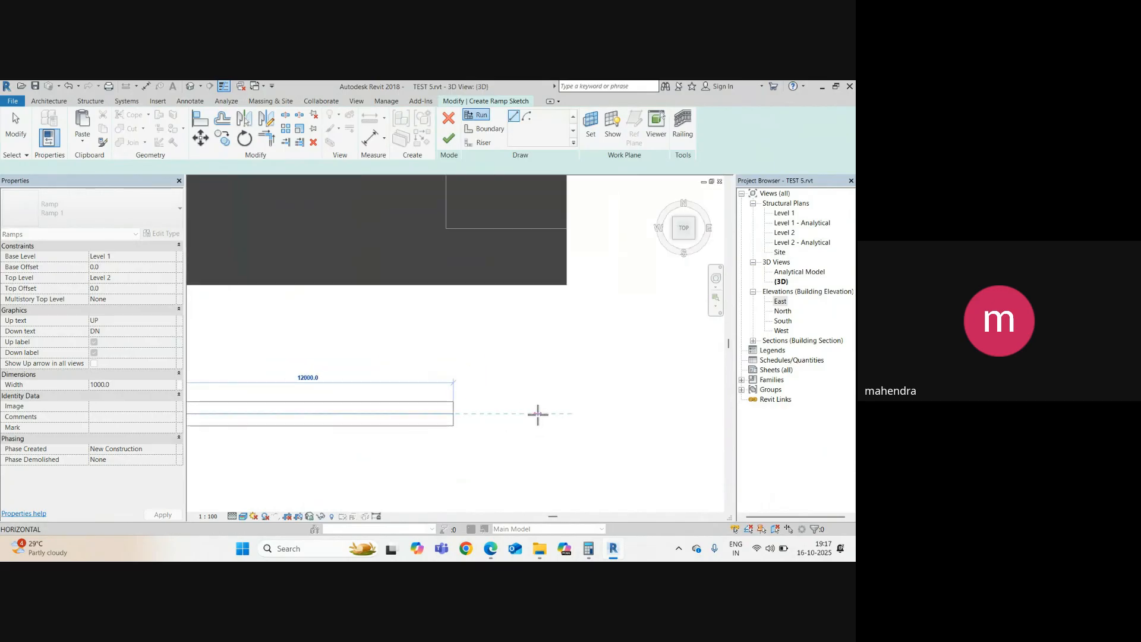
{"action": "left_click", "coordinate": [609, 401]}
{"action": "scroll", "coordinate": [618, 416], "scroll_direction": "down", "scroll_amount": 1}
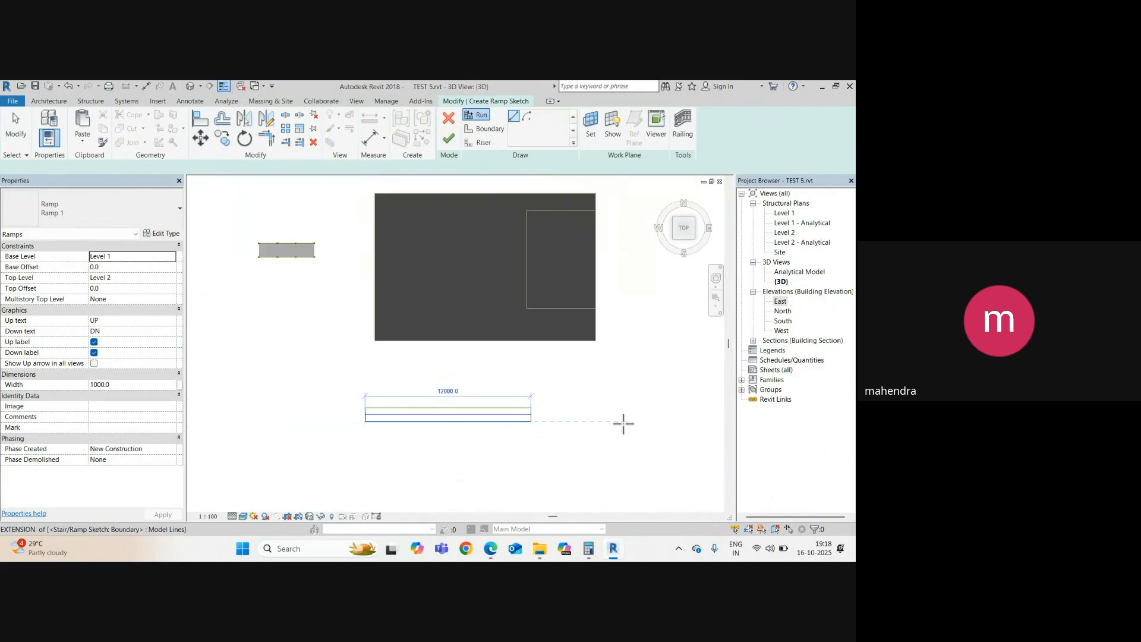
Add a parallel return run about 11400 mm long below the first run, and a third run back the other way.
{"action": "scroll", "coordinate": [505, 455], "scroll_direction": "up", "scroll_amount": 1}
{"action": "left_click", "coordinate": [527, 438]}
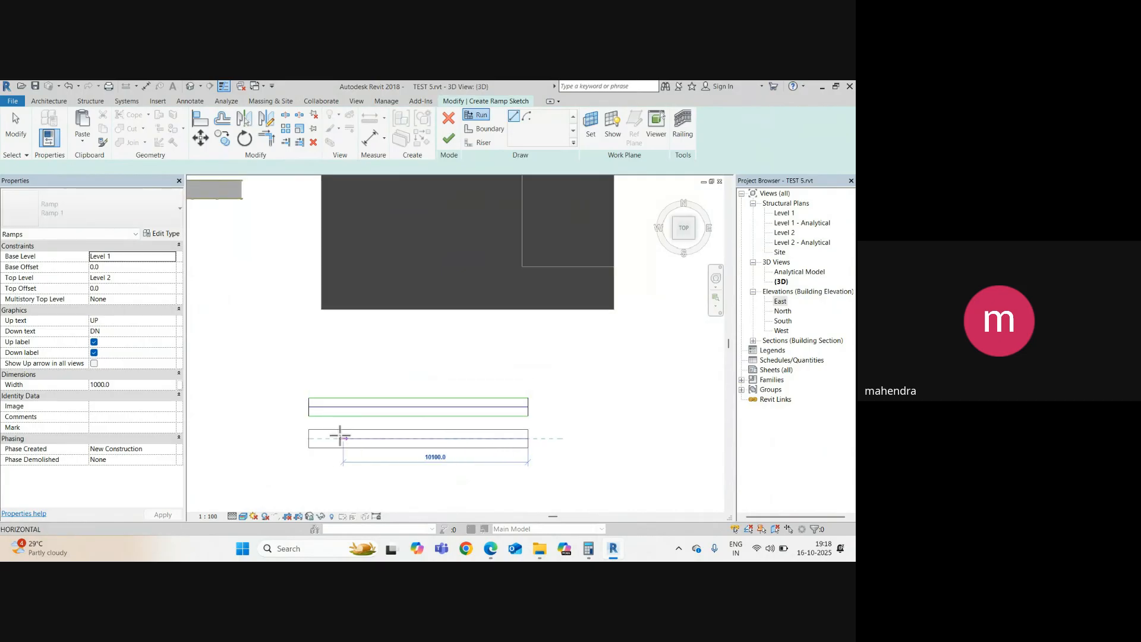
{"action": "left_click", "coordinate": [319, 438]}
{"action": "scroll", "coordinate": [357, 458], "scroll_direction": "up", "scroll_amount": 5}
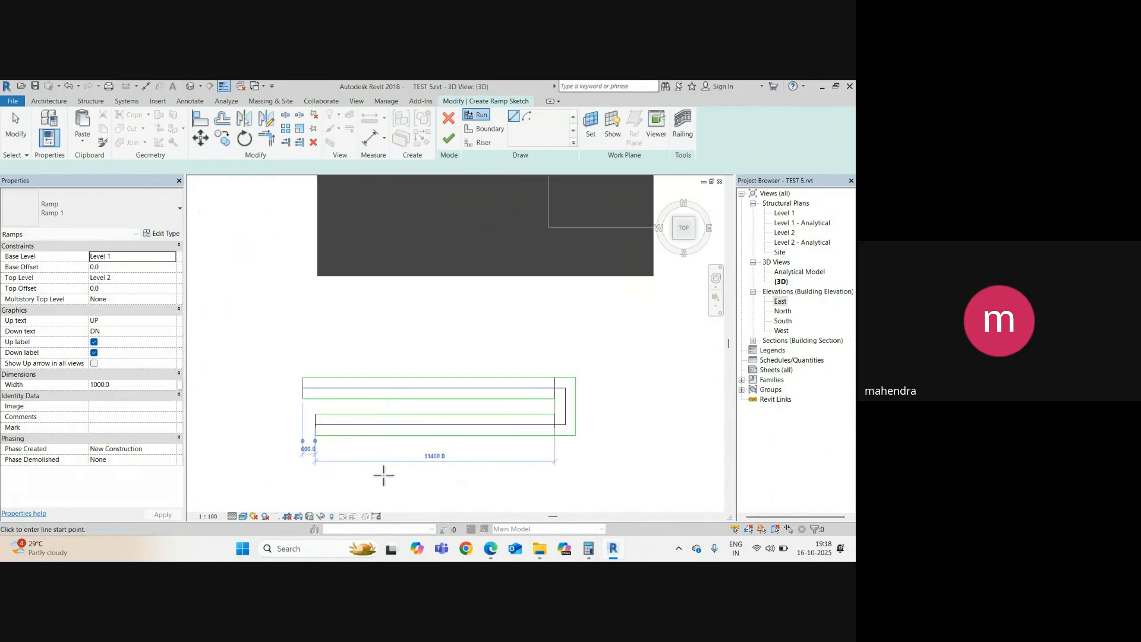
{"action": "scroll", "coordinate": [333, 416], "scroll_direction": "down", "scroll_amount": 3}
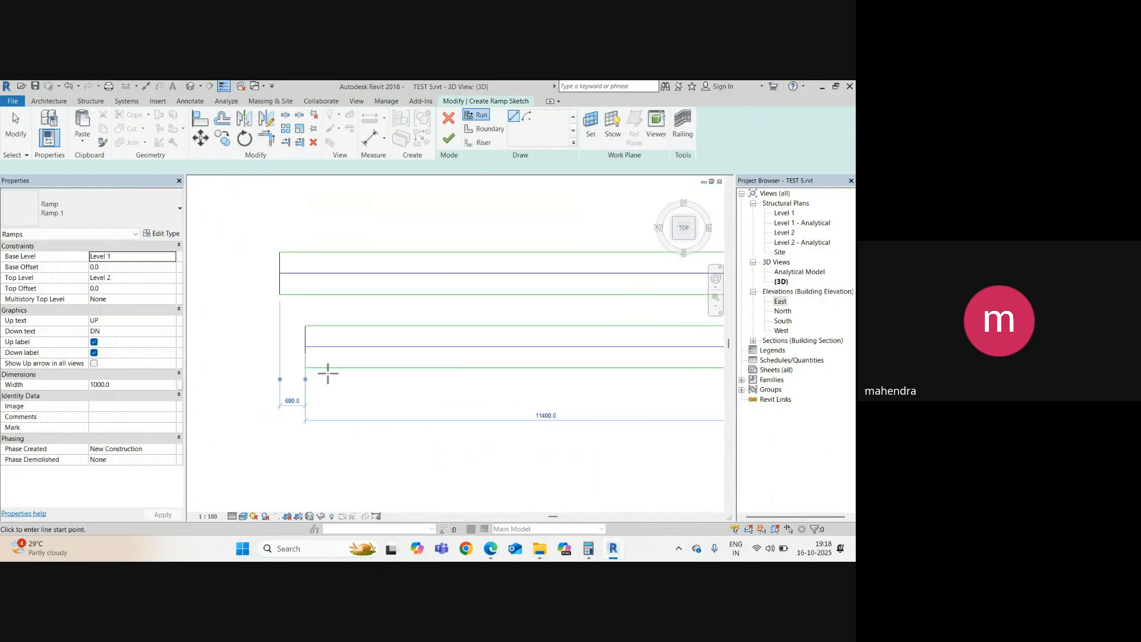
{"action": "left_click", "coordinate": [298, 323]}
{"action": "scroll", "coordinate": [428, 333], "scroll_direction": "down", "scroll_amount": 2}
{"action": "left_click", "coordinate": [606, 323]}
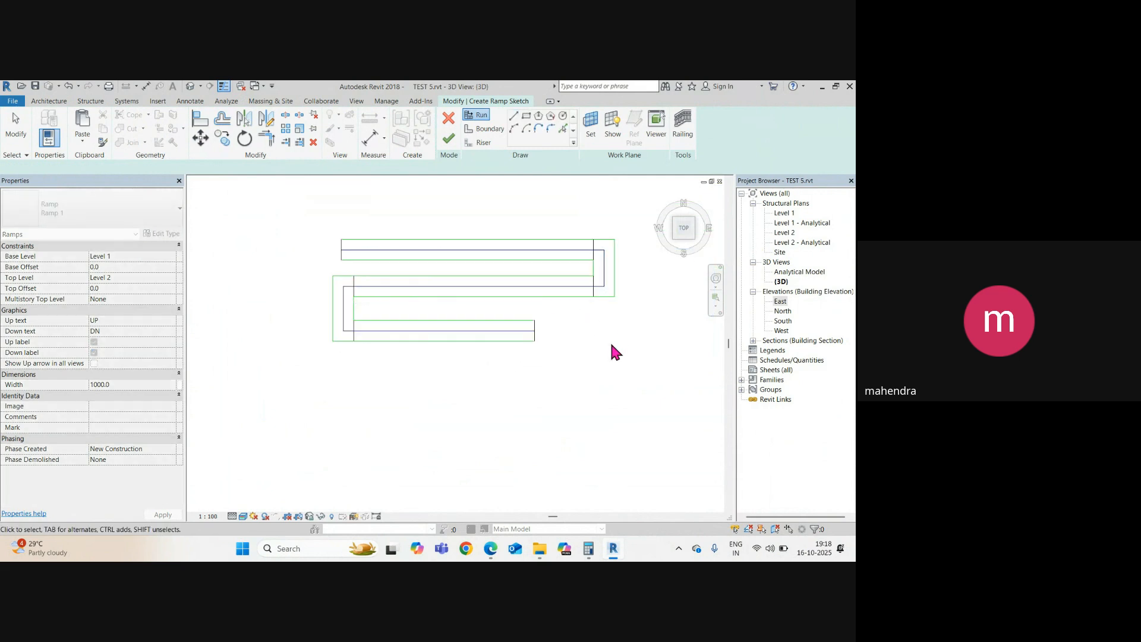
Discard the three-run ramp sketch without creating the ramp.
{"action": "key", "text": "Escape"}
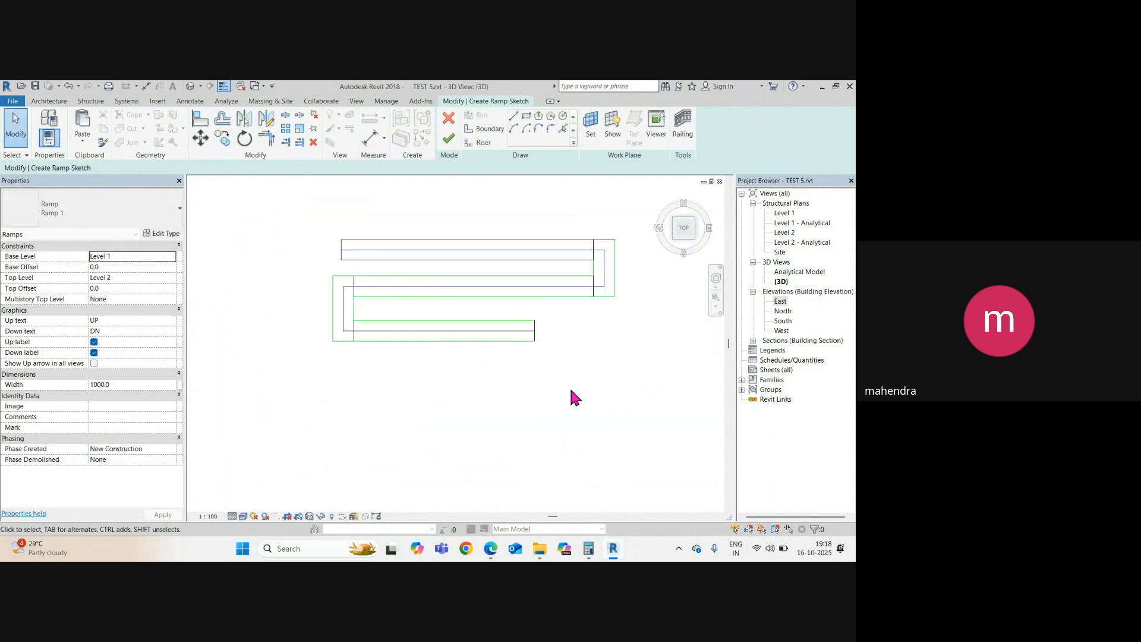
{"action": "left_click", "coordinate": [449, 118]}
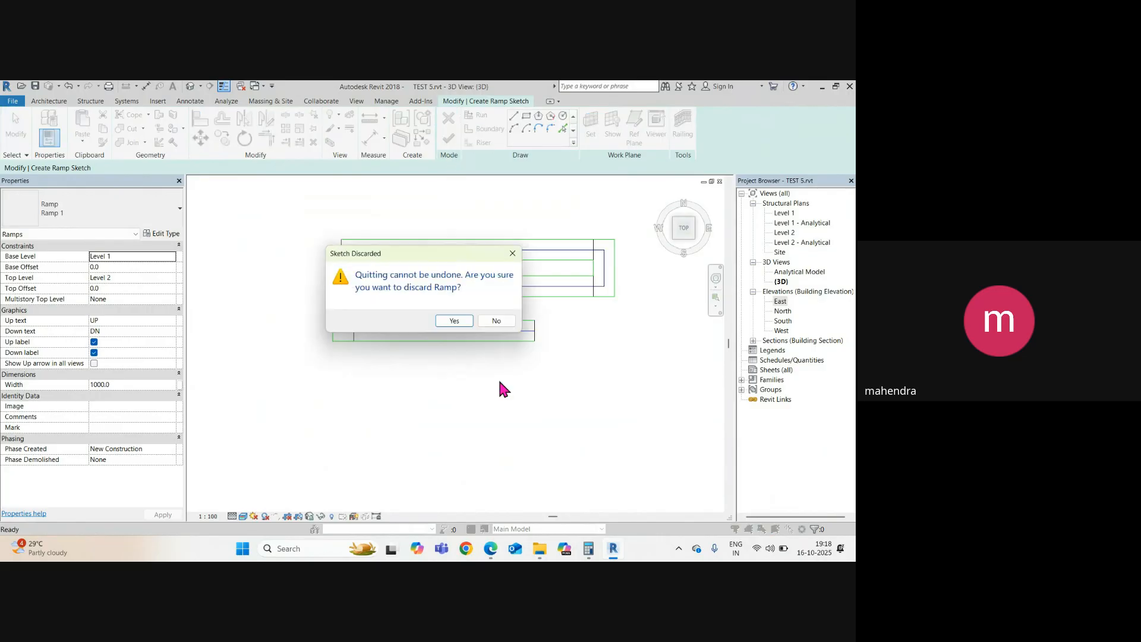
{"action": "left_click", "coordinate": [452, 321]}
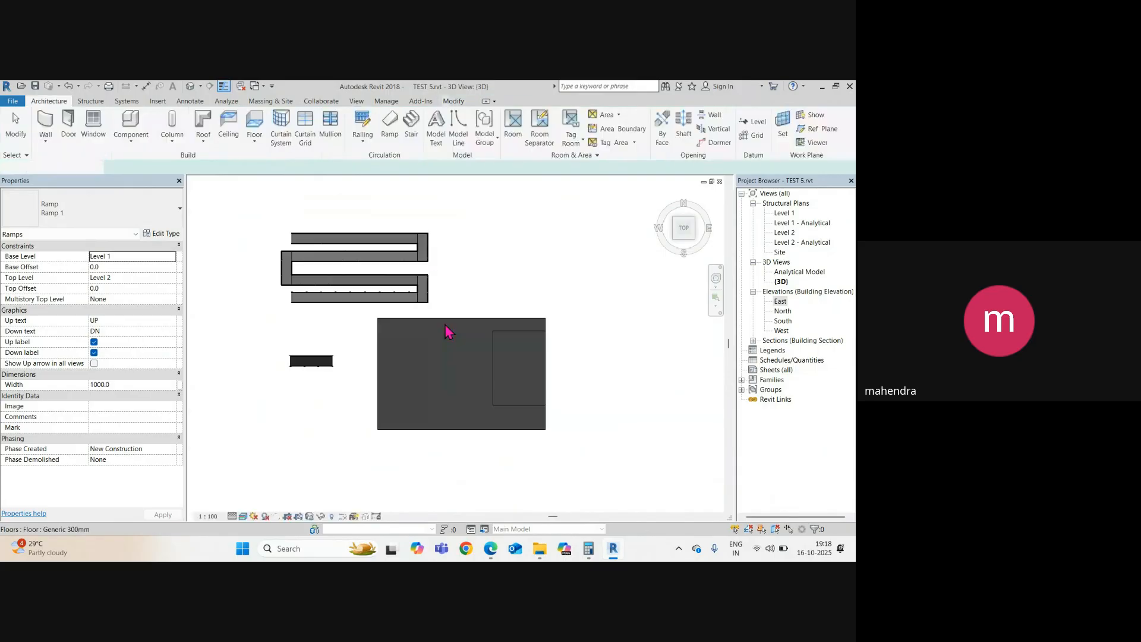
{"action": "scroll", "coordinate": [420, 369], "scroll_direction": "up", "scroll_amount": 3}
{"action": "scroll", "coordinate": [545, 333], "scroll_direction": "up", "scroll_amount": 1}
{"action": "left_click", "coordinate": [545, 332]}
{"action": "left_click", "coordinate": [245, 204]}
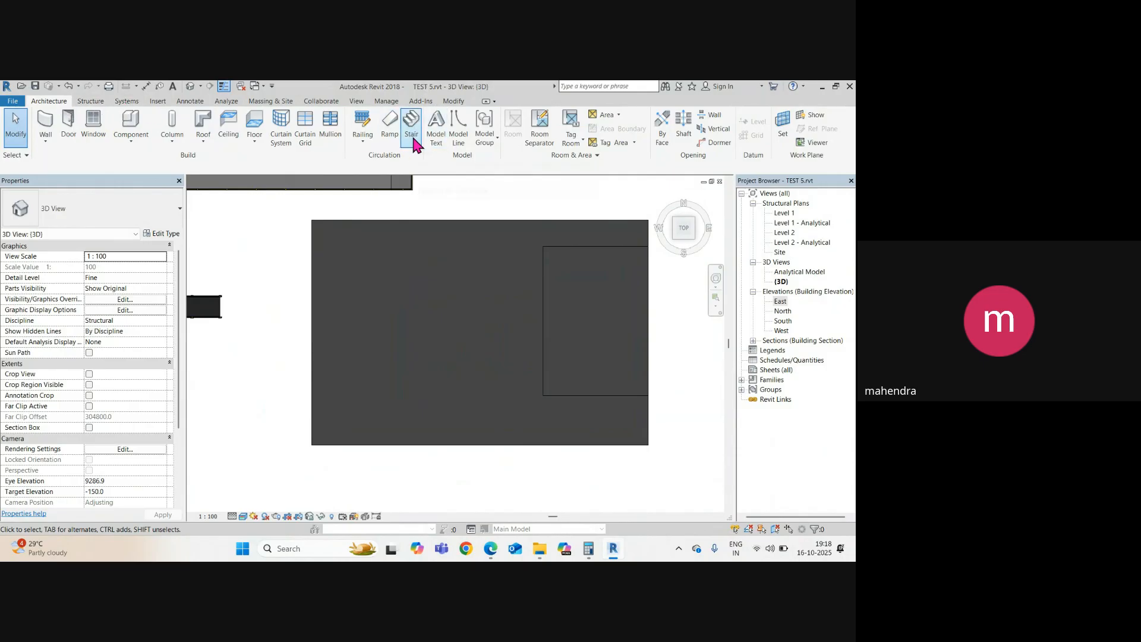
{"action": "left_click", "coordinate": [393, 138]}
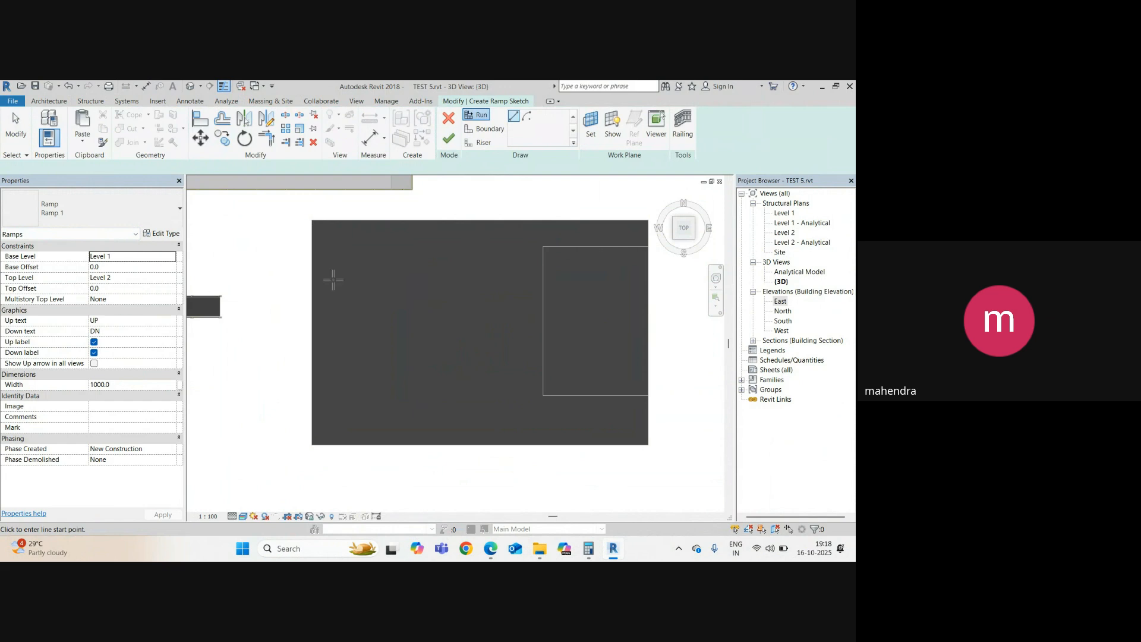
{"action": "left_click", "coordinate": [447, 146]}
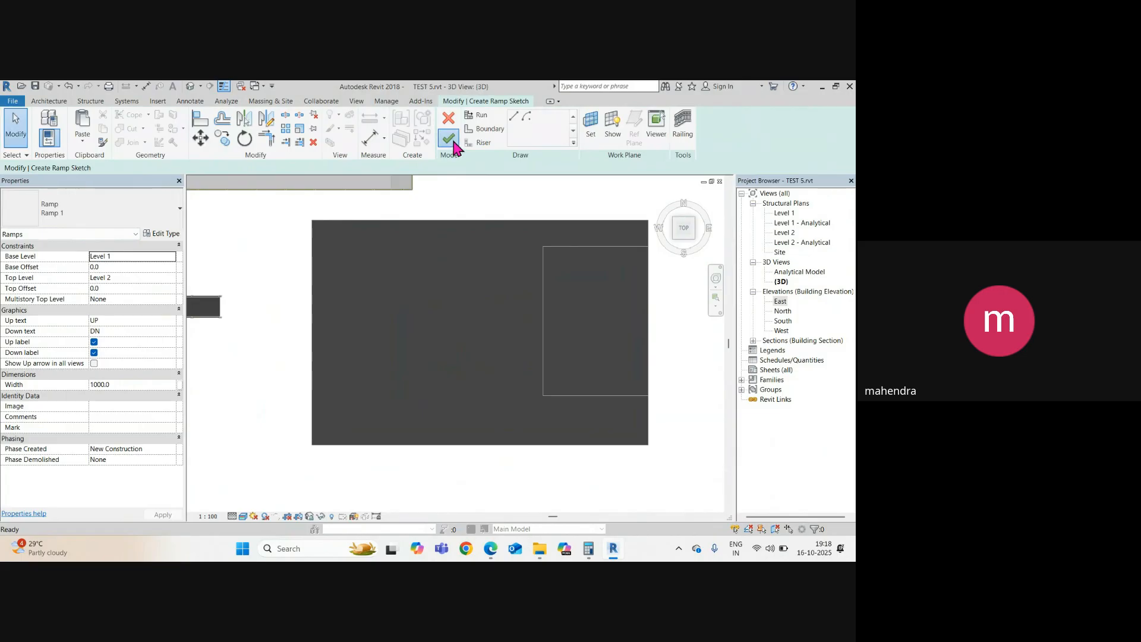
{"action": "left_click", "coordinate": [754, 524]}
{"action": "left_click", "coordinate": [451, 122]}
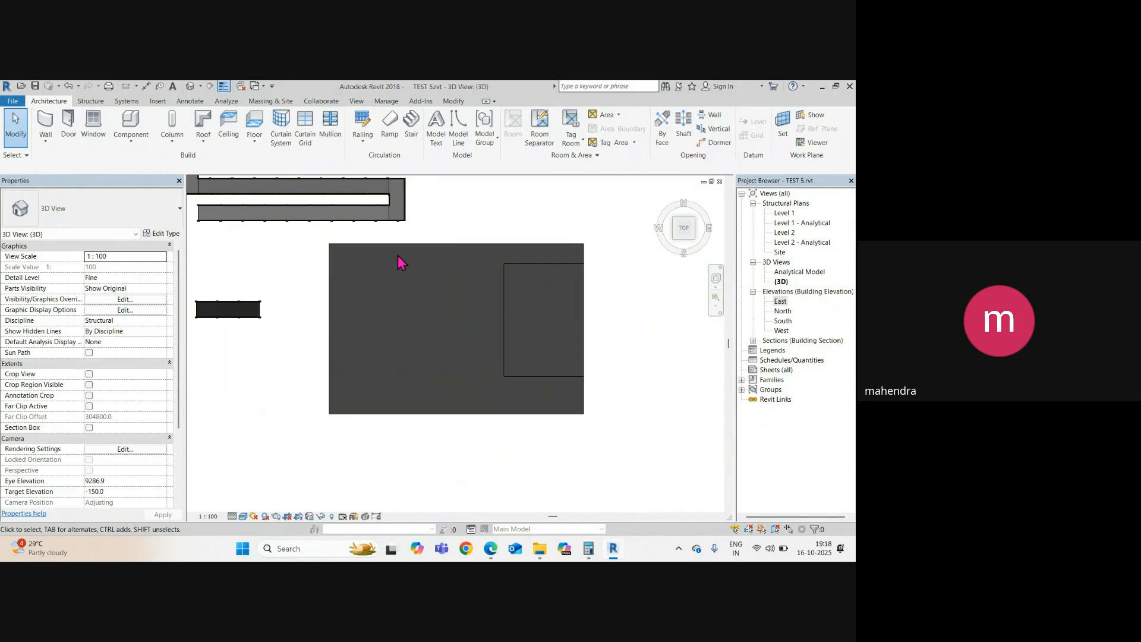
In the Level 1 plan, extend the large floor's section line outward past the floor's left edge.
{"action": "key", "text": "ctrl+Tab"}
{"action": "left_click", "coordinate": [488, 348]}
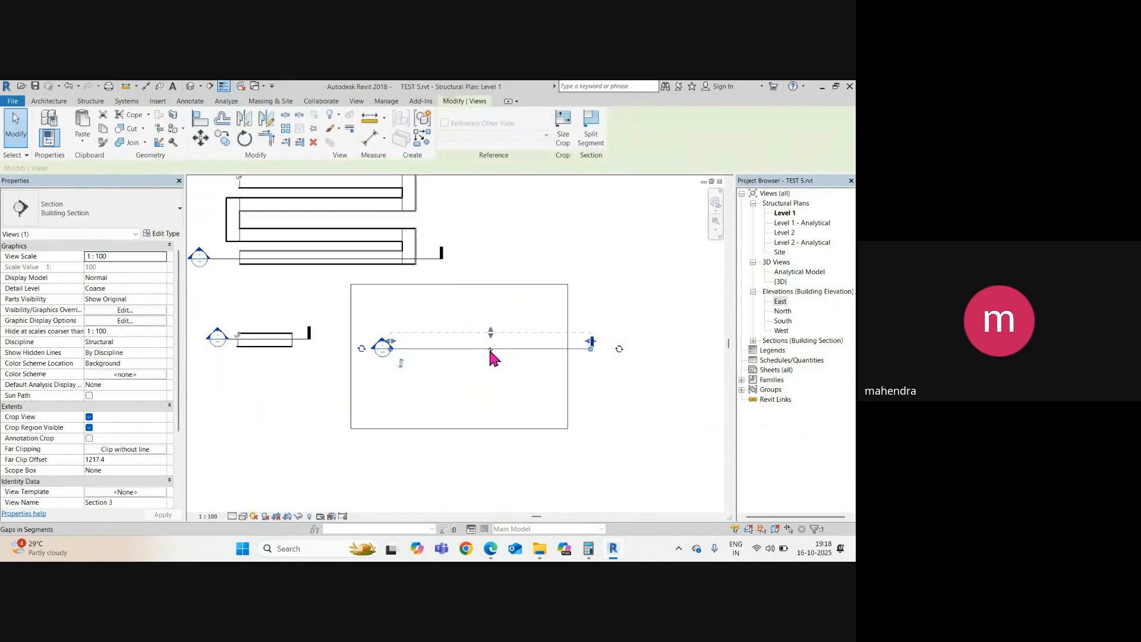
{"action": "left_click_drag", "start_coordinate": [390, 349], "coordinate": [307, 350]}
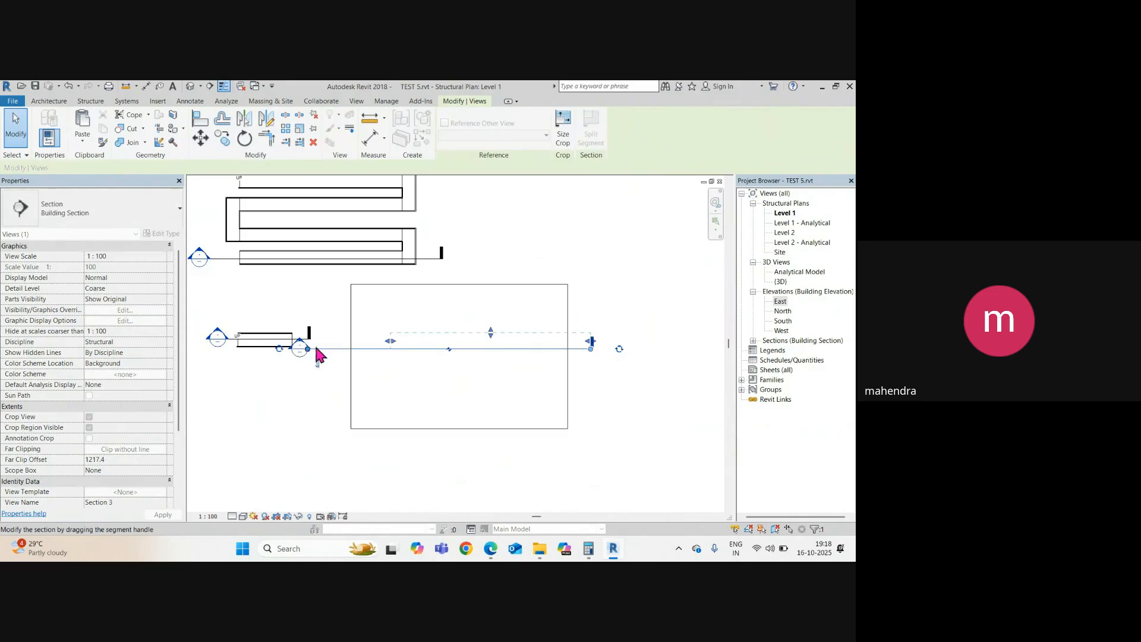
{"action": "left_click", "coordinate": [437, 409]}
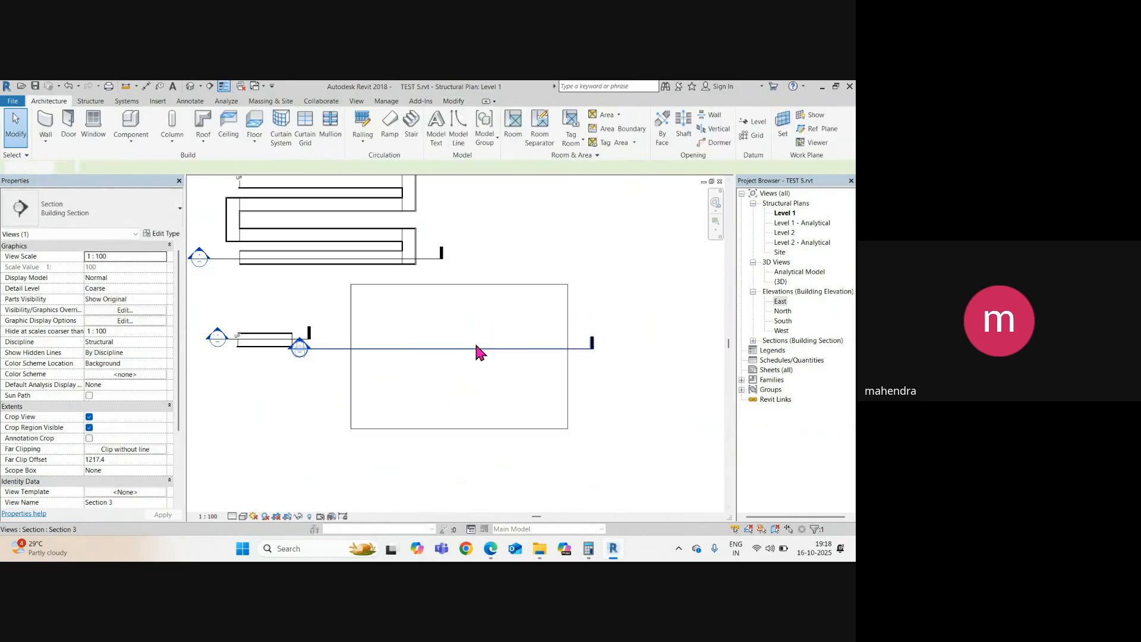
Open the view of the section through the large floor and focus on the two floors.
{"action": "right_click", "coordinate": [447, 355]}
{"action": "left_click", "coordinate": [491, 315]}
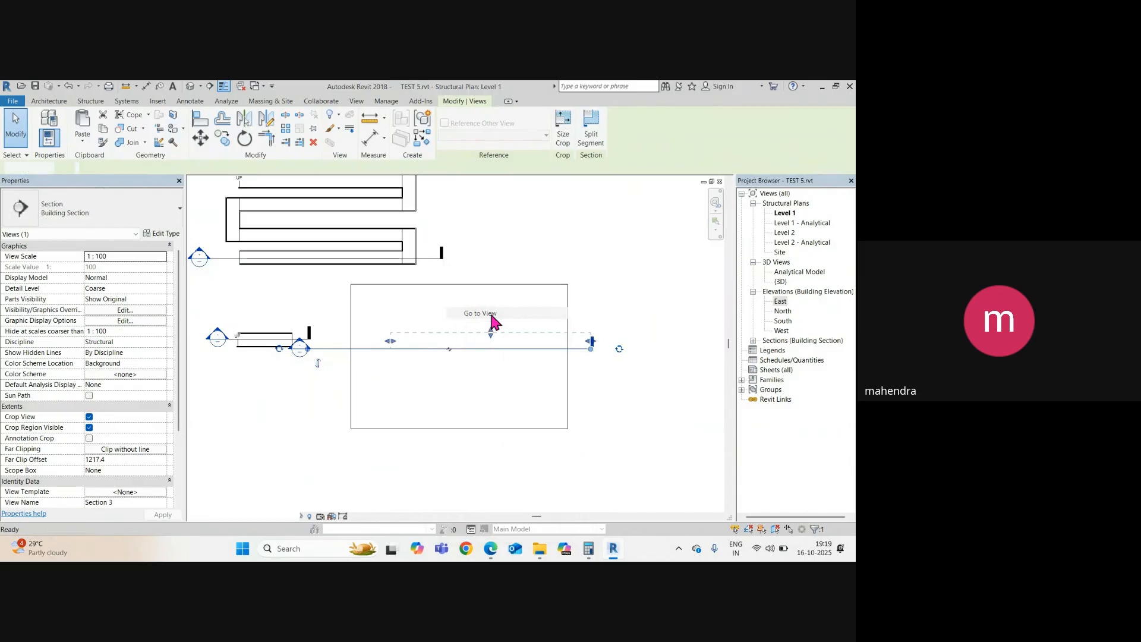
{"action": "left_click", "coordinate": [521, 303]}
{"action": "scroll", "coordinate": [522, 304], "scroll_direction": "up", "scroll_amount": 2}
{"action": "scroll", "coordinate": [510, 305], "scroll_direction": "up", "scroll_amount": 1}
{"action": "middle_click_drag", "start_coordinate": [510, 306], "coordinate": [449, 319]}
Add an aligned vertical dimension between the top faces of the upper and lower floors in the section view.
{"action": "key", "text": "Escape"}
{"action": "key", "text": "d"}
{"action": "key", "text": "i"}
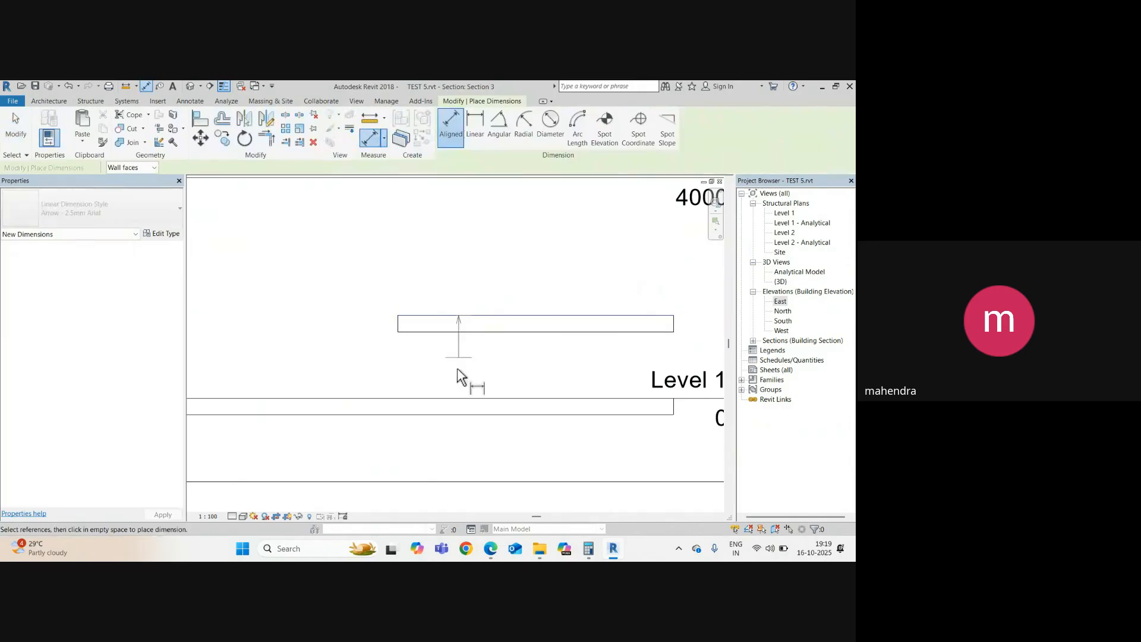
{"action": "left_click", "coordinate": [463, 315]}
{"action": "left_click", "coordinate": [452, 398]}
{"action": "left_click", "coordinate": [374, 356]}
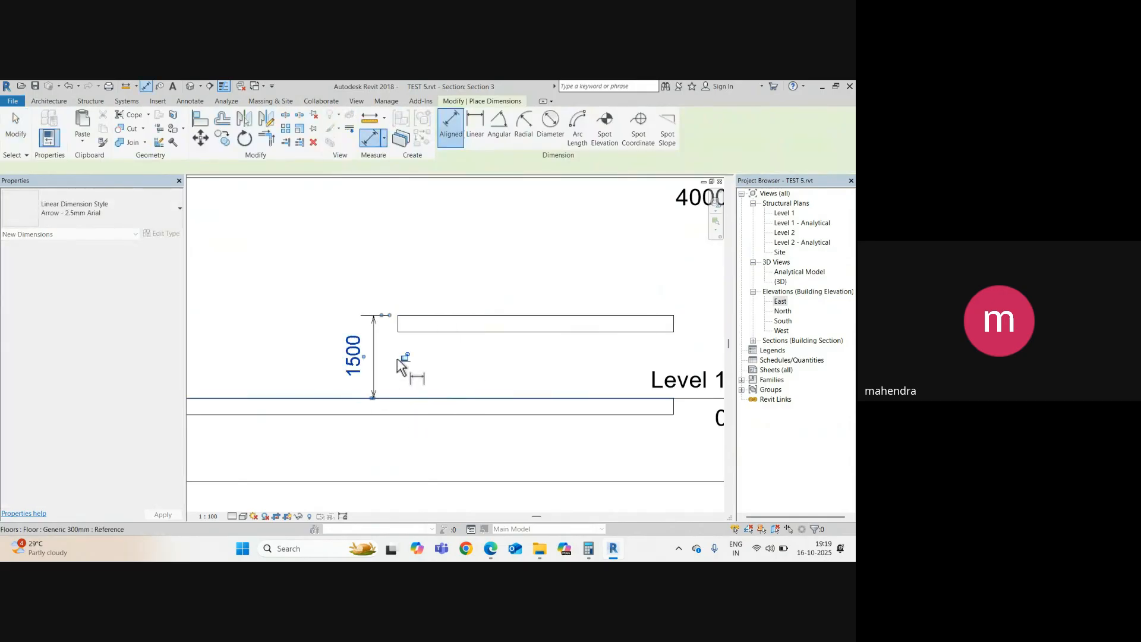
{"action": "scroll", "coordinate": [397, 359], "scroll_direction": "down", "scroll_amount": 3}
{"action": "key", "text": "Escape"}
{"action": "key", "text": "Escape"}
Return to the Level 1 structural plan and open its View Range settings.
{"action": "double_click", "coordinate": [783, 214]}
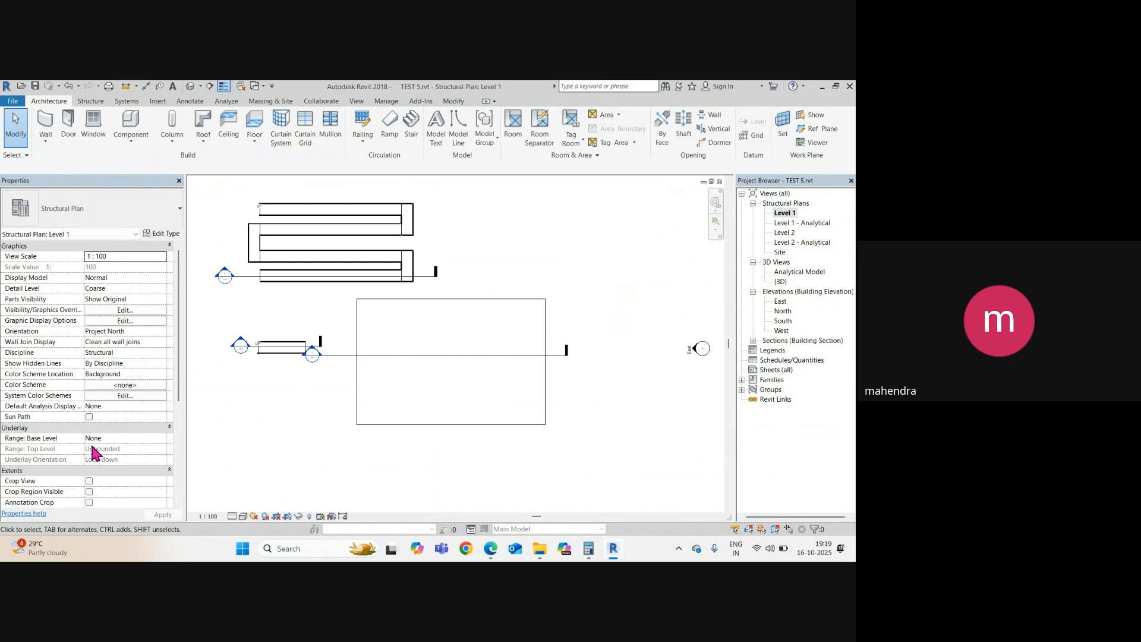
{"action": "scroll", "coordinate": [92, 455], "scroll_direction": "down", "scroll_amount": 3}
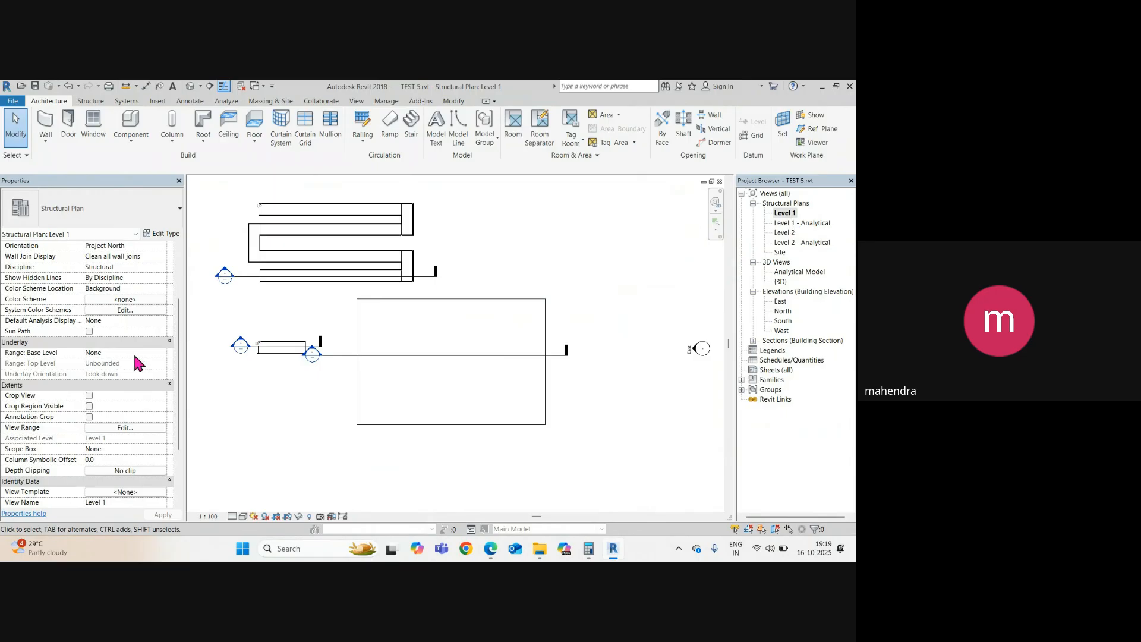
{"action": "left_click", "coordinate": [137, 428]}
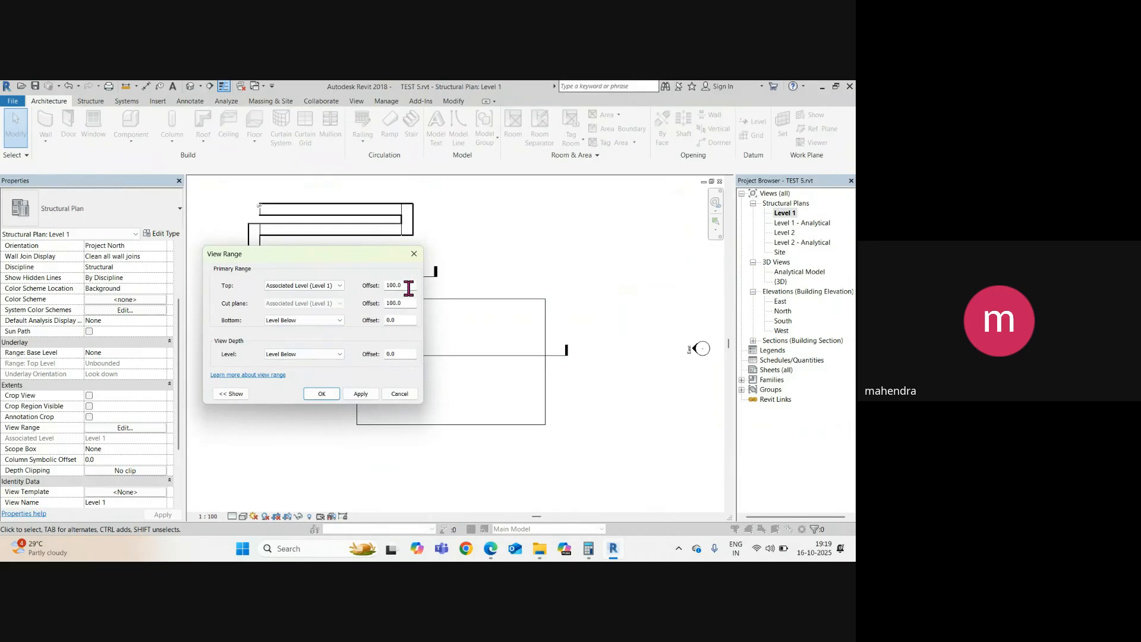
Switch to the Google Meet call, mute and unmute the microphone, and return to Revit.
{"action": "mouse_move", "coordinate": [491, 555]}
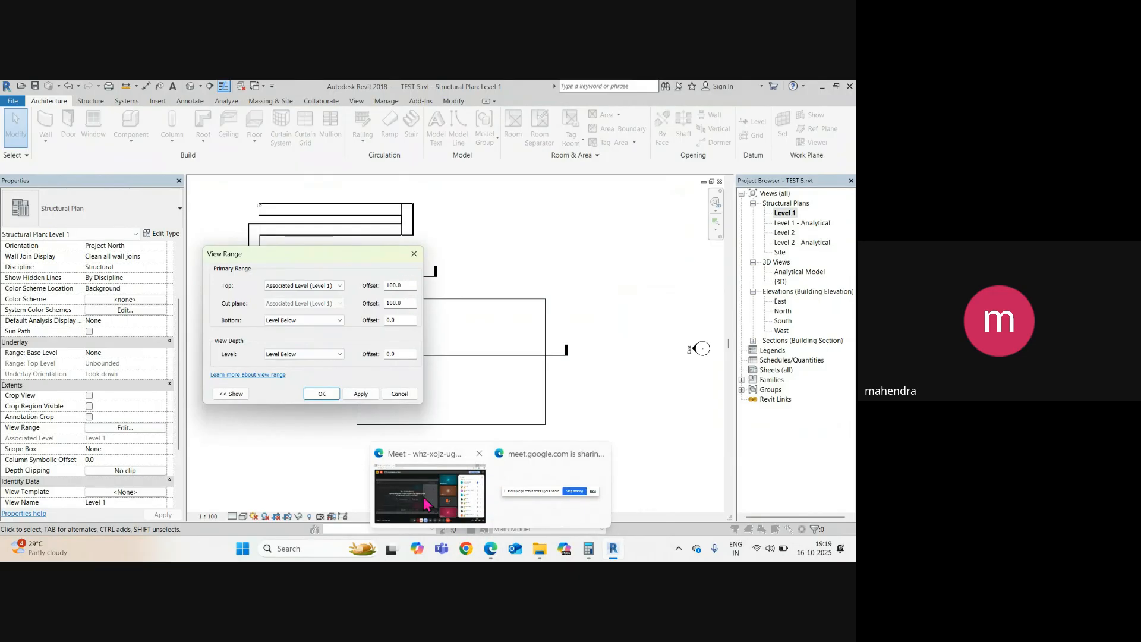
{"action": "left_click", "coordinate": [469, 518]}
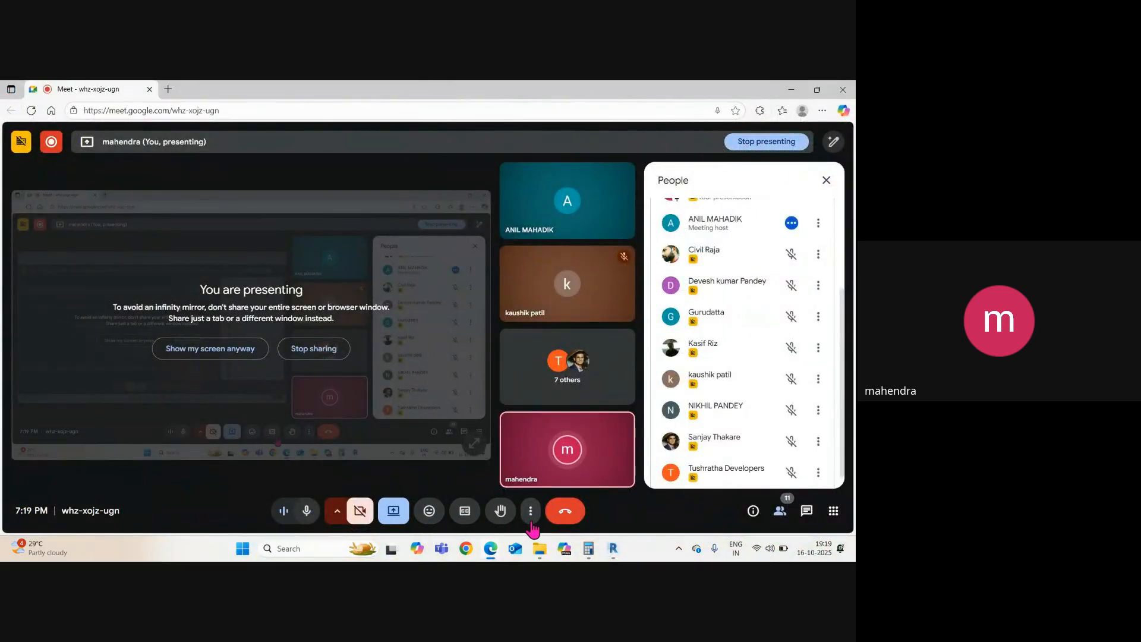
{"action": "left_click", "coordinate": [308, 512]}
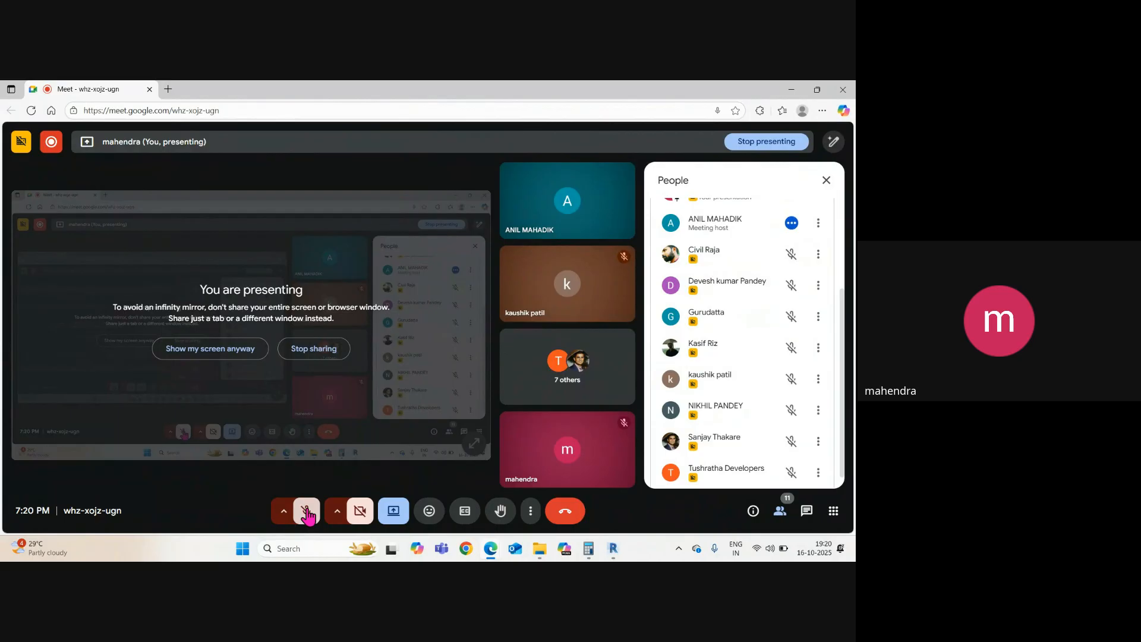
{"action": "left_click", "coordinate": [306, 515]}
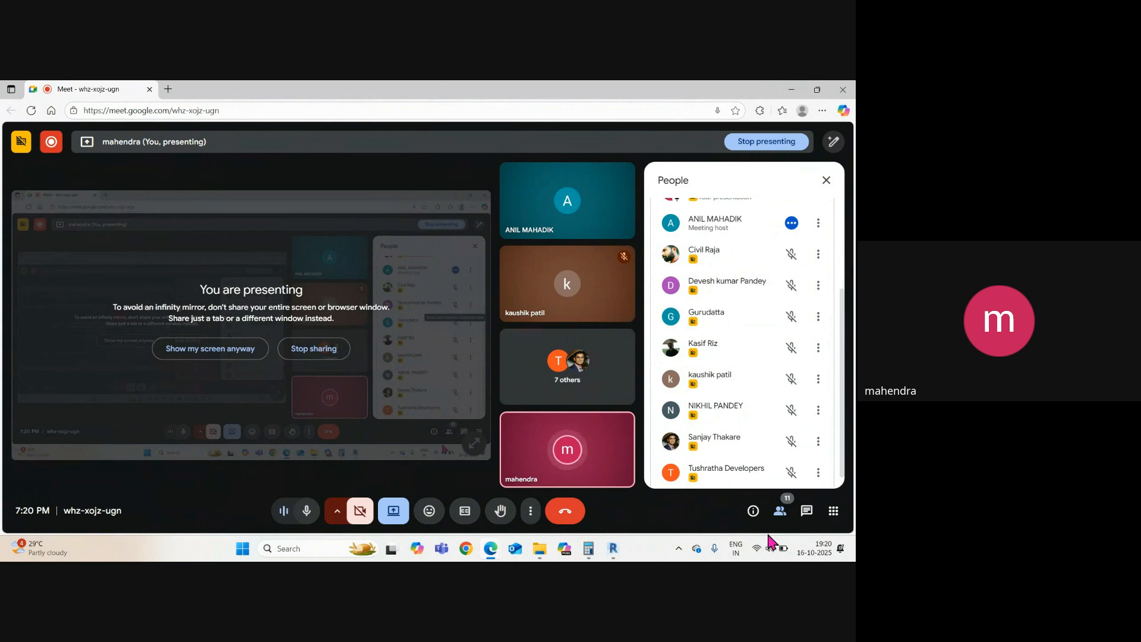
{"action": "scroll", "coordinate": [783, 311], "scroll_direction": "down", "scroll_amount": 1}
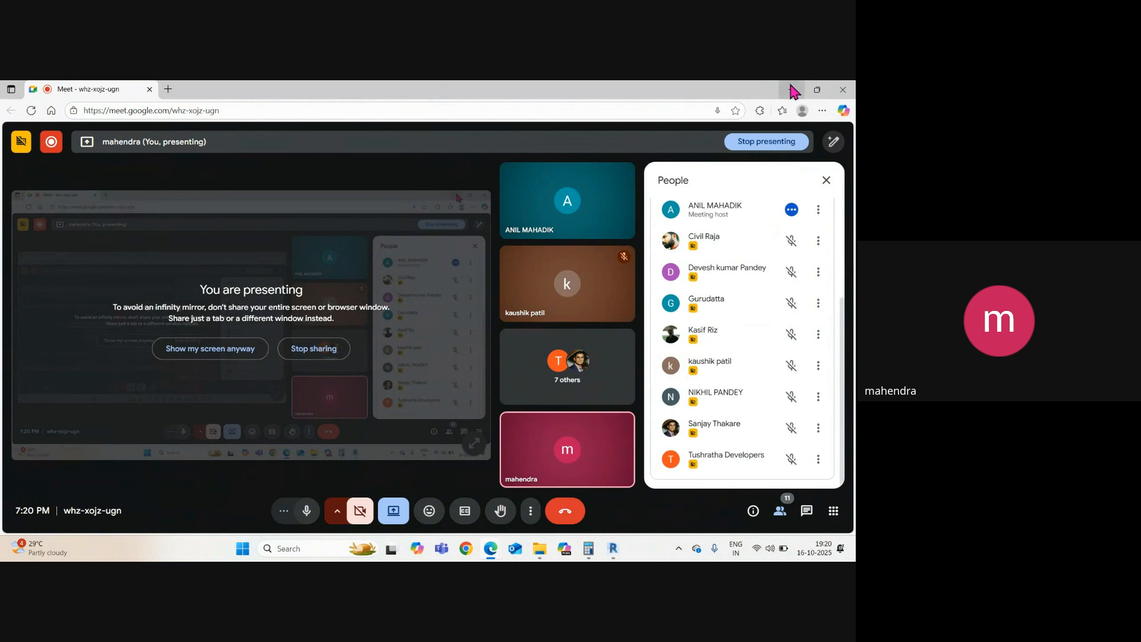
{"action": "left_click", "coordinate": [792, 91]}
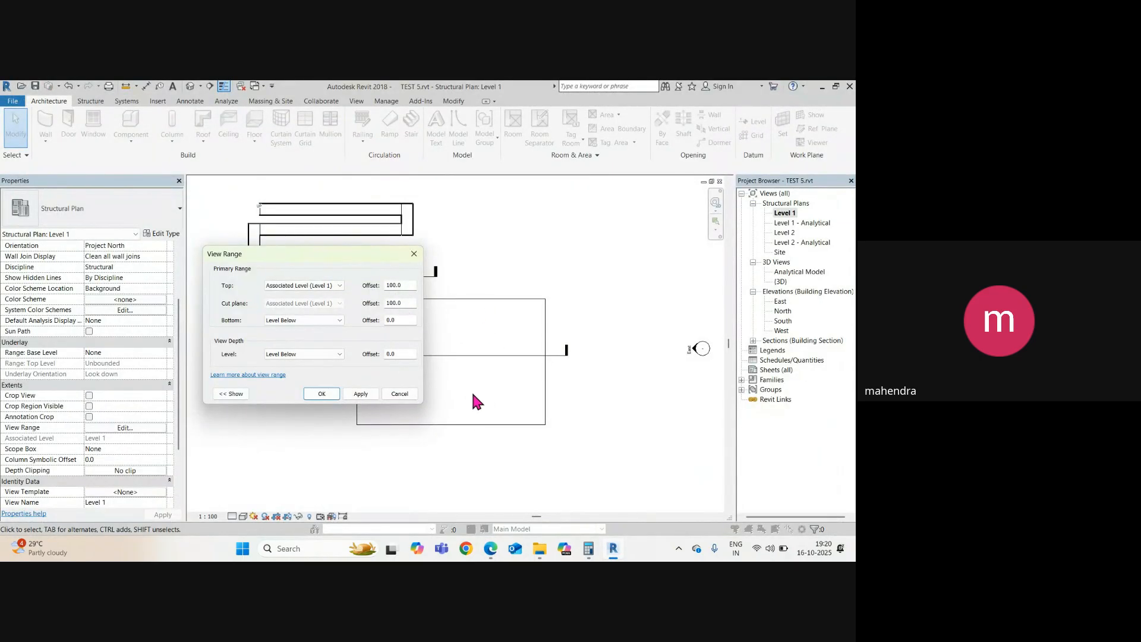
Set the Level 1 plan's View Range top offset to 2000 and apply it.
{"action": "double_click", "coordinate": [404, 288]}
{"action": "type", "text": "2000"}
{"action": "left_click", "coordinate": [361, 395]}
{"action": "left_click", "coordinate": [322, 395]}
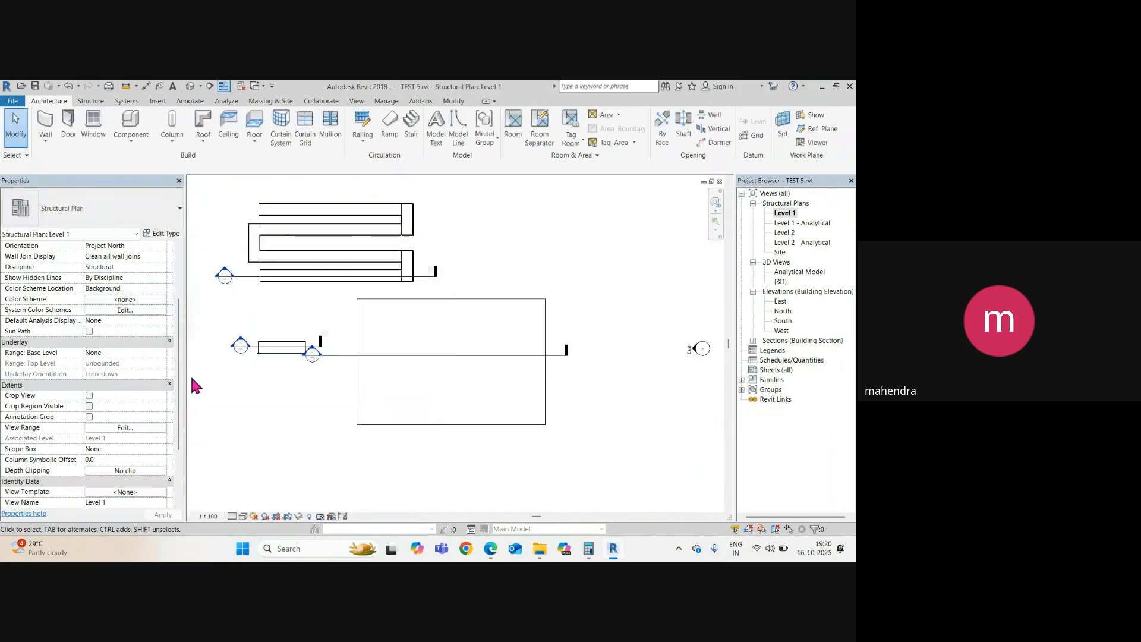
Set the Level 1 plan's View Range cut plane offset to 1500, apply it and close the settings.
{"action": "left_click", "coordinate": [143, 429]}
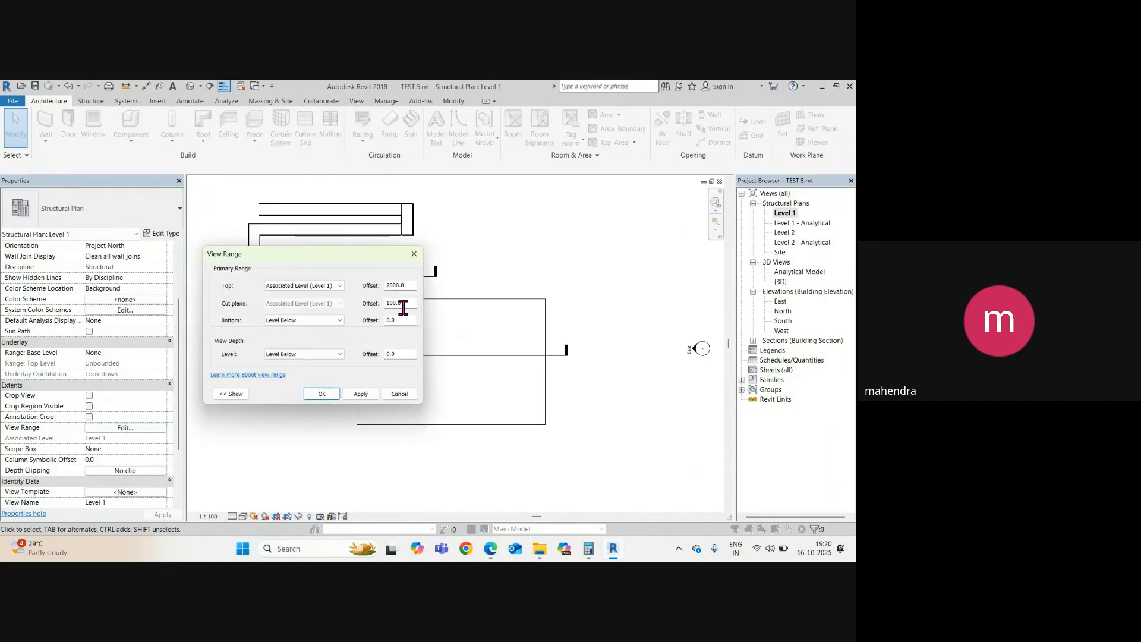
{"action": "double_click", "coordinate": [408, 304]}
{"action": "type", "text": "1500"}
{"action": "left_click", "coordinate": [360, 396]}
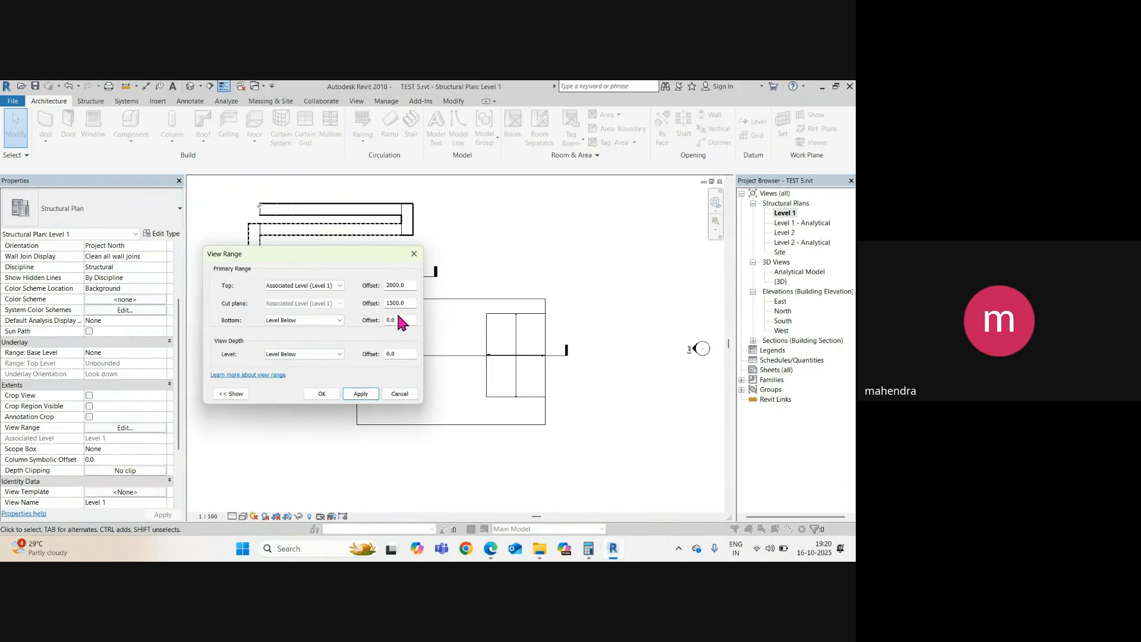
{"action": "left_click_drag", "start_coordinate": [345, 260], "coordinate": [176, 204]}
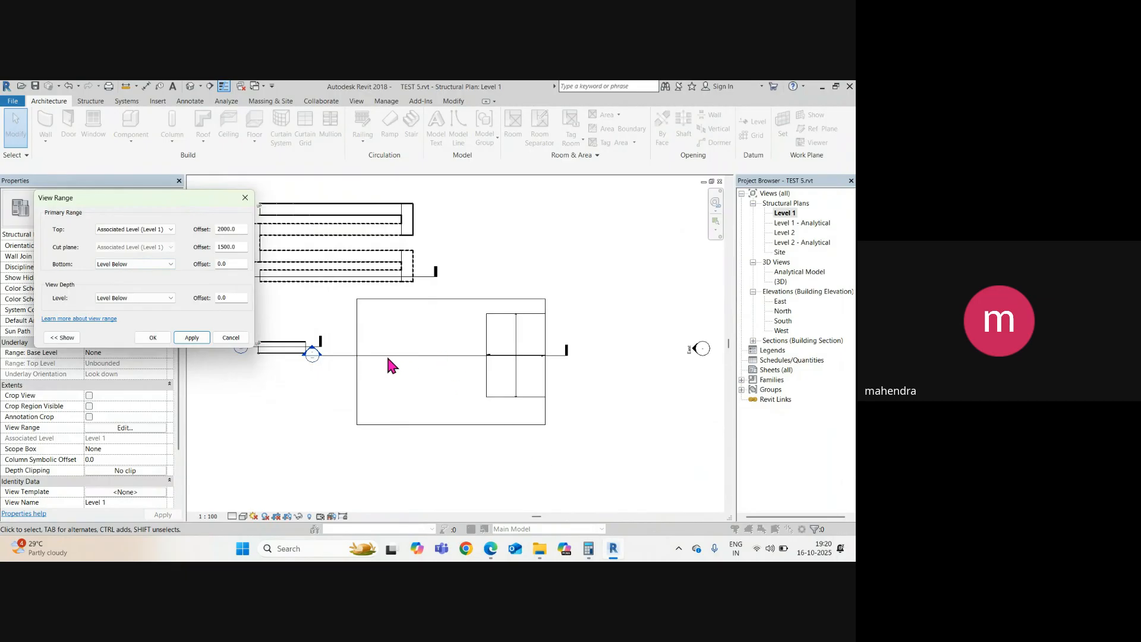
{"action": "key", "text": "Return"}
Open the section view from the section line through the two floors and frame the floors and level heads.
{"action": "left_click", "coordinate": [432, 354]}
{"action": "scroll", "coordinate": [436, 354], "scroll_direction": "up", "scroll_amount": 4}
{"action": "right_click", "coordinate": [438, 354]}
{"action": "left_click", "coordinate": [481, 316]}
{"action": "scroll", "coordinate": [521, 375], "scroll_direction": "down", "scroll_amount": 2}
{"action": "middle_click_drag", "start_coordinate": [475, 380], "coordinate": [525, 337]}
{"action": "scroll", "coordinate": [511, 364], "scroll_direction": "up", "scroll_amount": 3}
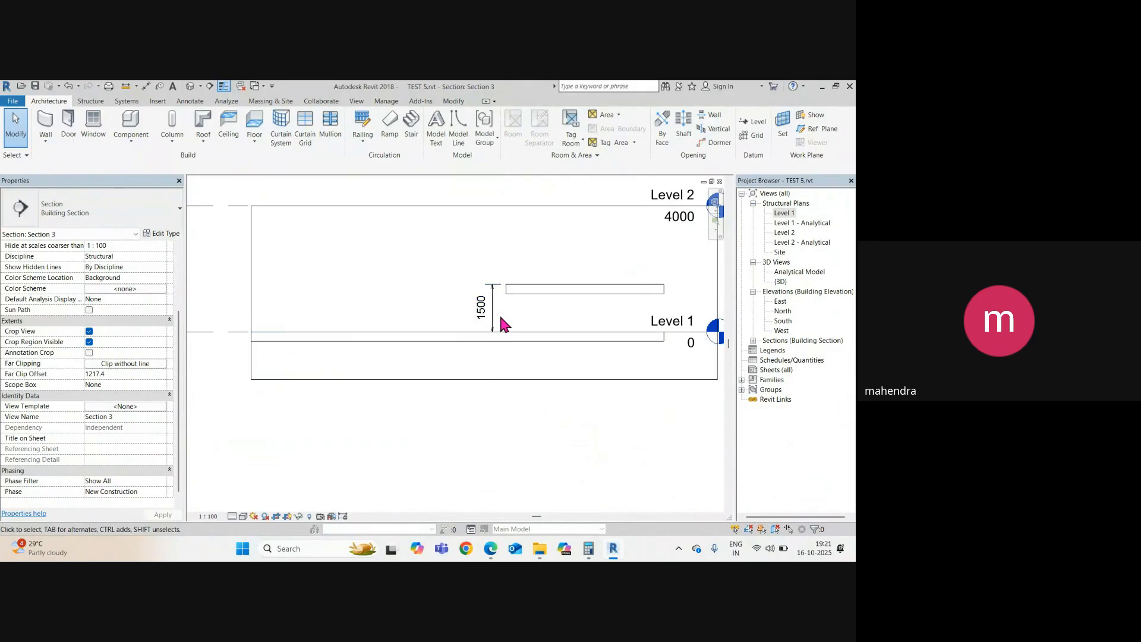
{"action": "middle_click_drag", "start_coordinate": [510, 333], "coordinate": [469, 338]}
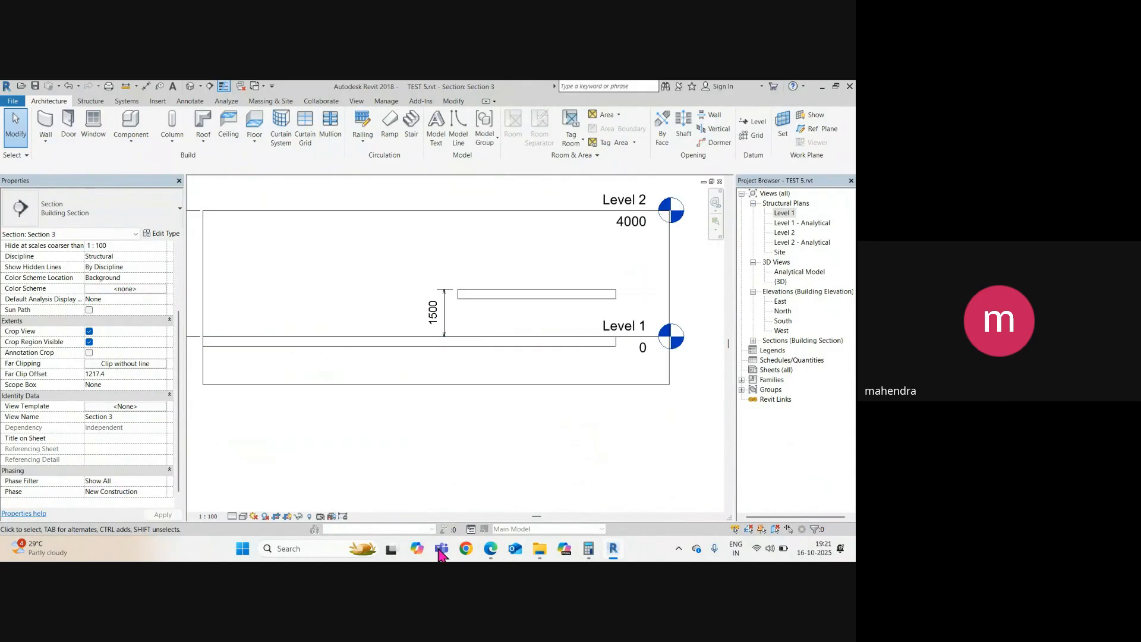
Capture the section view of both levels and floors with Snipping Tool and move the snip window aside.
{"action": "left_click", "coordinate": [301, 548]}
{"action": "type", "text": "s"}
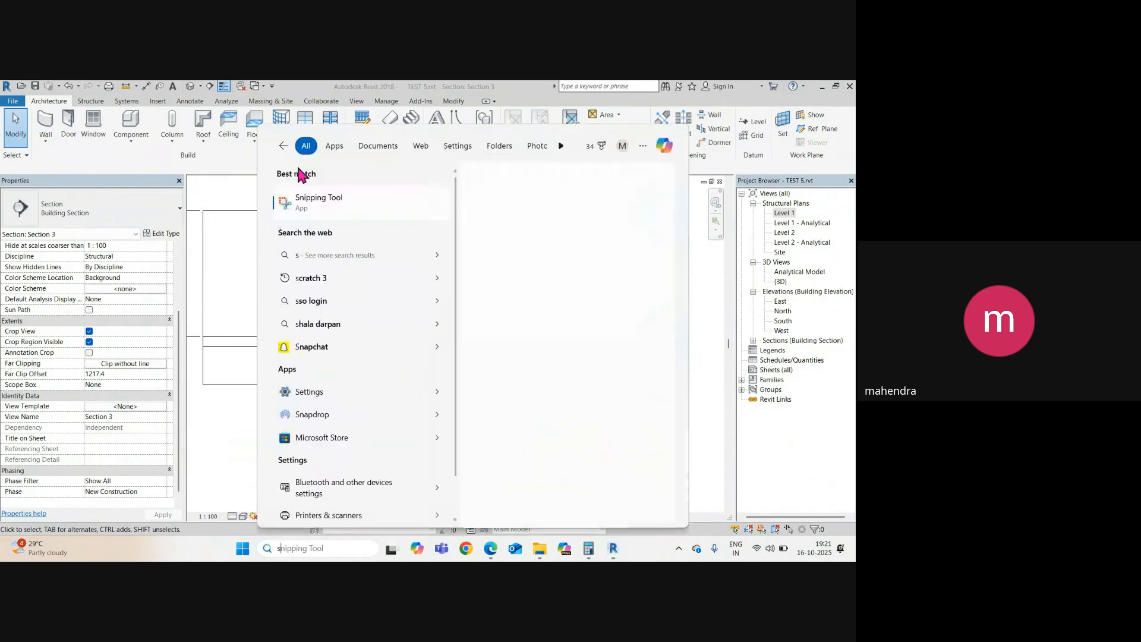
{"action": "left_click", "coordinate": [304, 205]}
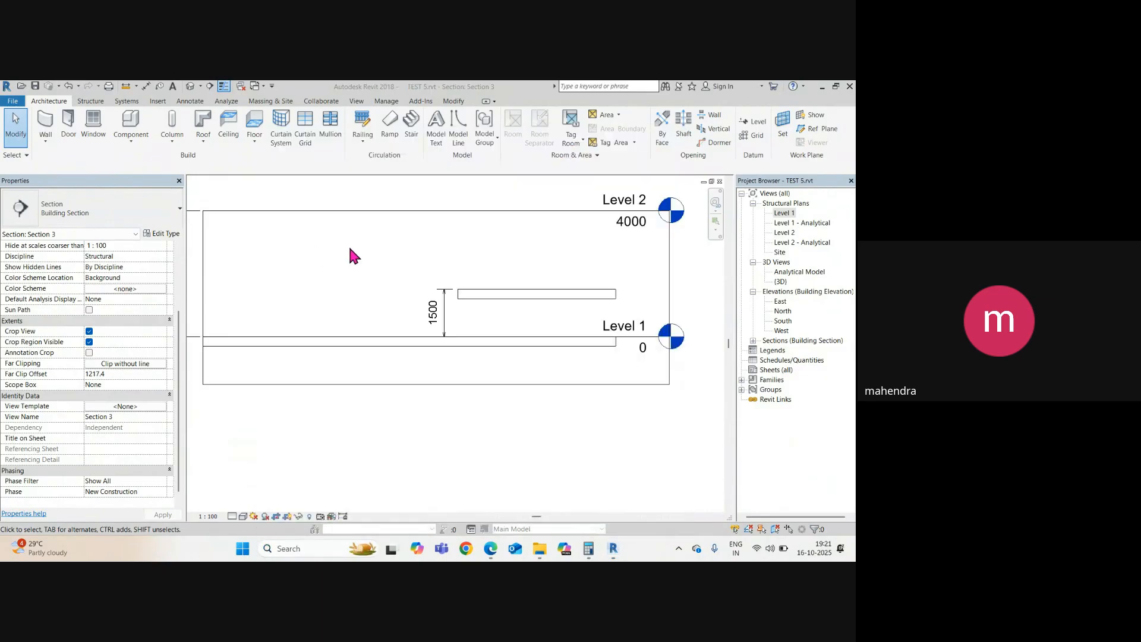
{"action": "left_click", "coordinate": [122, 188]}
{"action": "left_click_drag", "start_coordinate": [224, 194], "coordinate": [720, 439]}
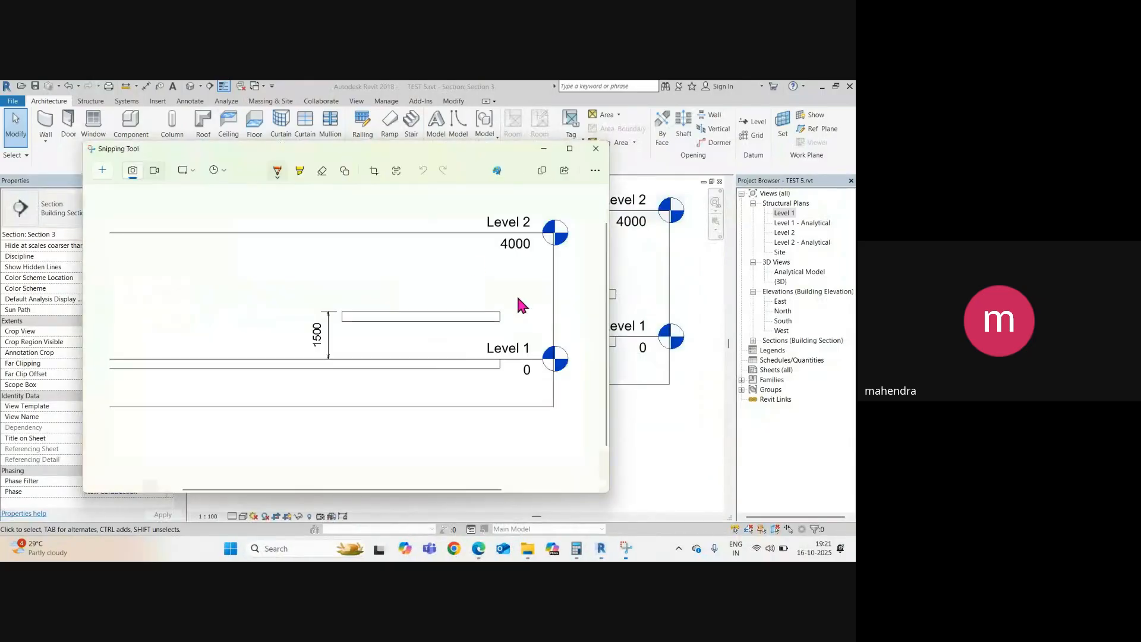
{"action": "left_click_drag", "start_coordinate": [438, 147], "coordinate": [704, 142]}
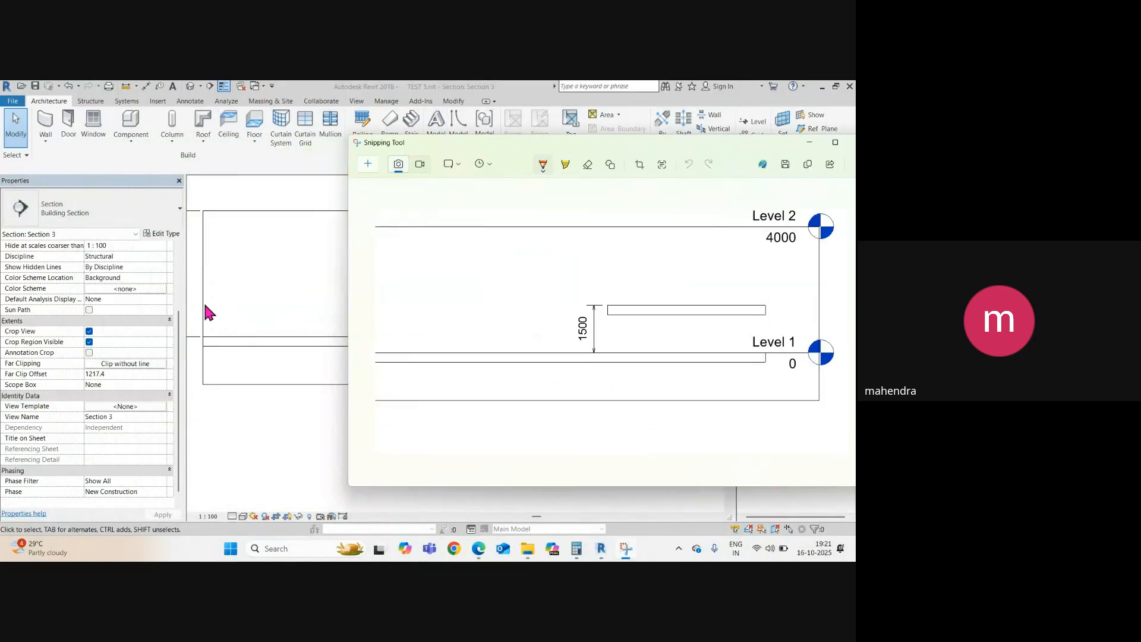
Return to the Level 1 plan in Revit, open its View Range settings, and place the Snipping Tool capture beside them.
{"action": "left_click", "coordinate": [275, 266]}
{"action": "key", "text": "ctrl+Tab"}
{"action": "middle_click_drag", "start_coordinate": [538, 398], "coordinate": [458, 359]}
{"action": "left_click", "coordinate": [124, 428]}
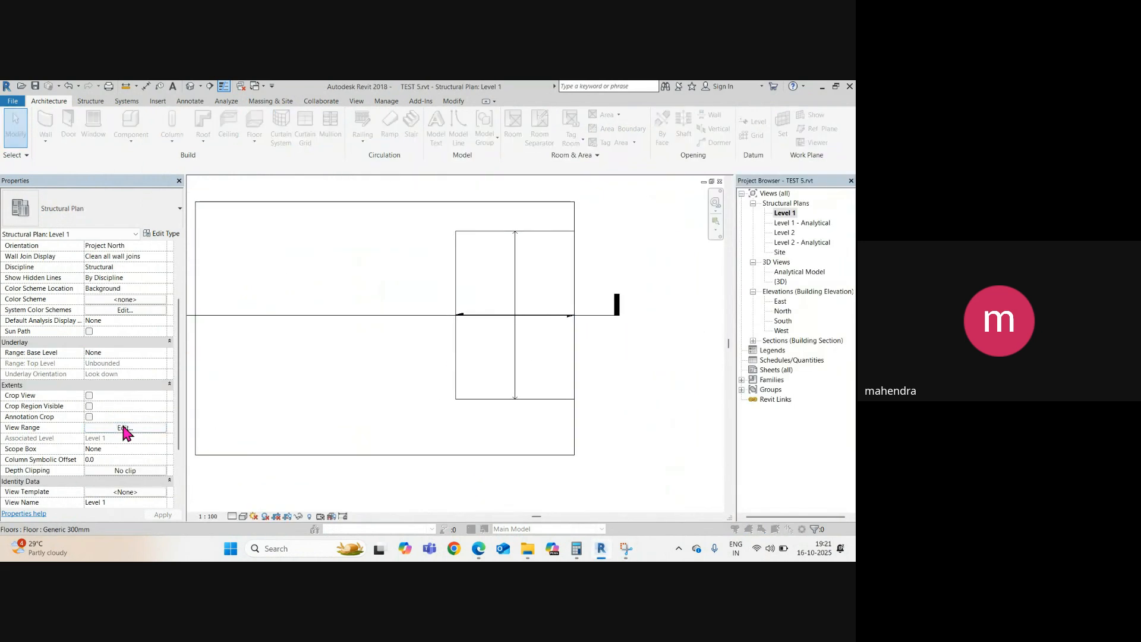
{"action": "left_click", "coordinate": [626, 548]}
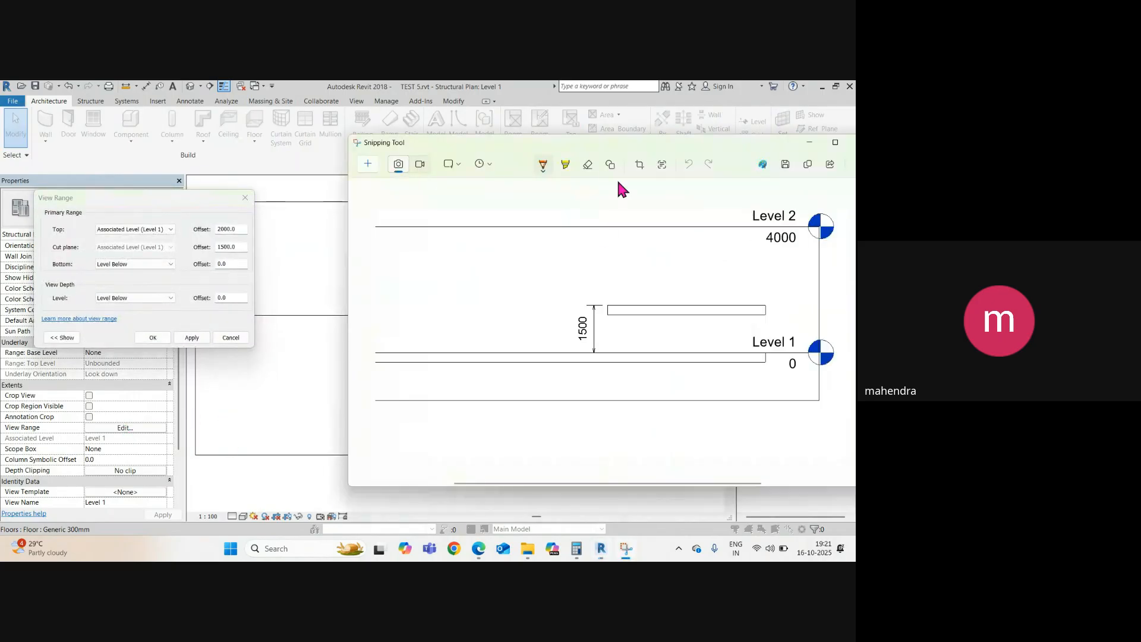
{"action": "left_click_drag", "start_coordinate": [635, 141], "coordinate": [582, 129]}
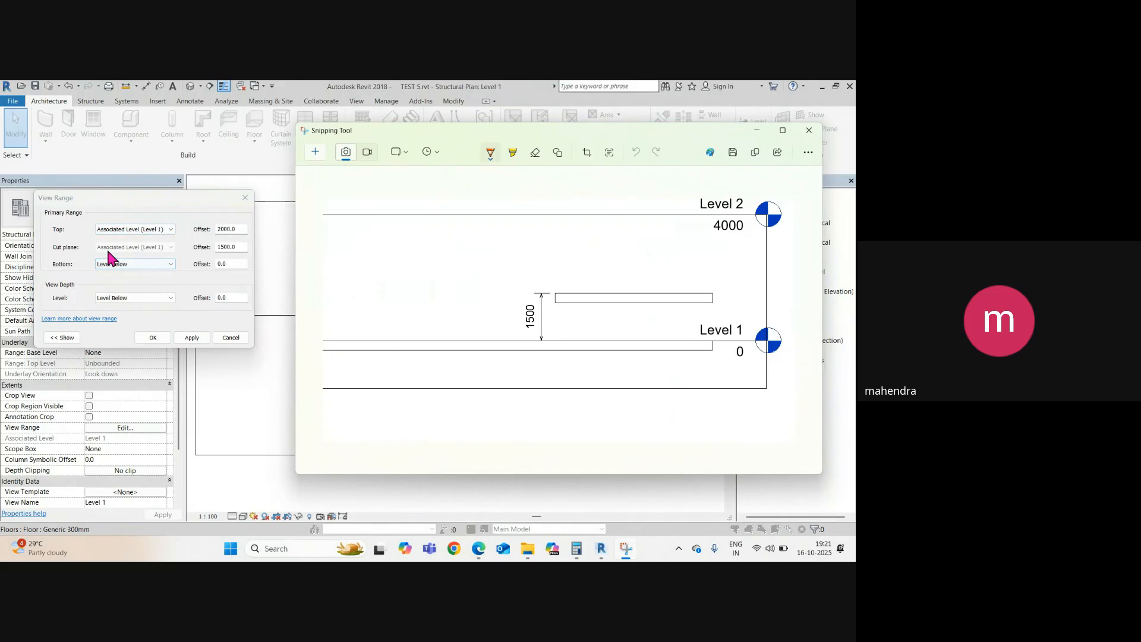
Mark up the snip freehand with a line above the upper floor, its height from Level 1, and a negative offset below Level 1.
{"action": "mouse_move", "coordinate": [607, 339]}
{"action": "left_mouse_down"}
{"action": "mouse_move", "coordinate": [652, 339]}
{"action": "mouse_move", "coordinate": [612, 341]}
{"action": "left_mouse_up"}
{"action": "left_click_drag", "start_coordinate": [582, 269], "coordinate": [721, 263]}
{"action": "left_click_drag", "start_coordinate": [572, 270], "coordinate": [575, 339]}
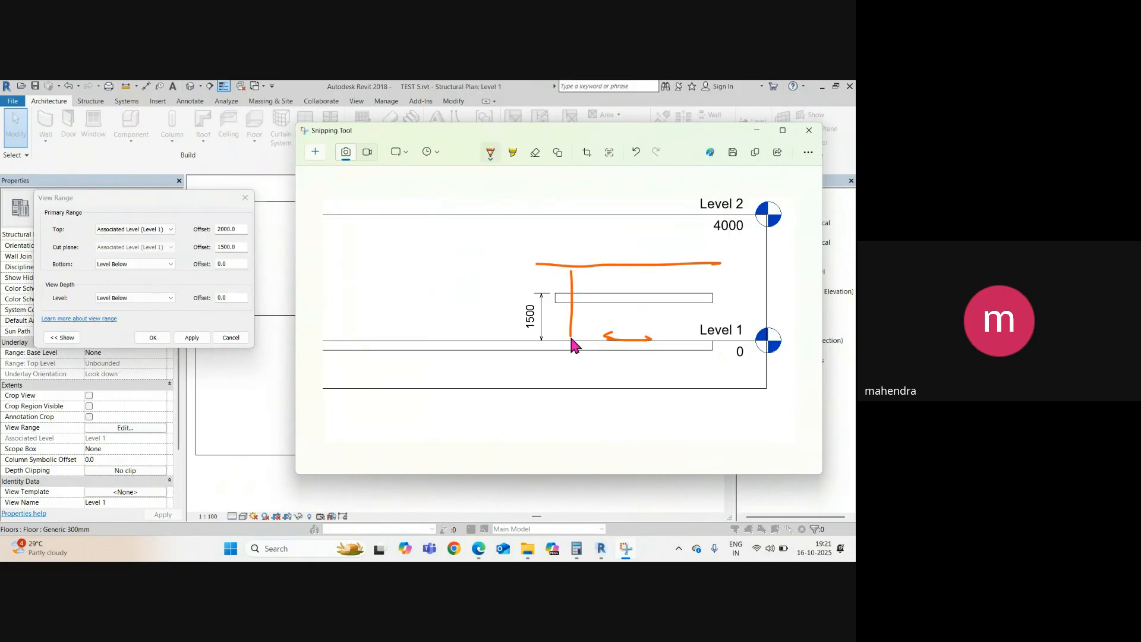
{"action": "mouse_move", "coordinate": [571, 262]}
{"action": "left_mouse_down"}
{"action": "mouse_move", "coordinate": [560, 277]}
{"action": "mouse_move", "coordinate": [606, 263]}
{"action": "left_mouse_up"}
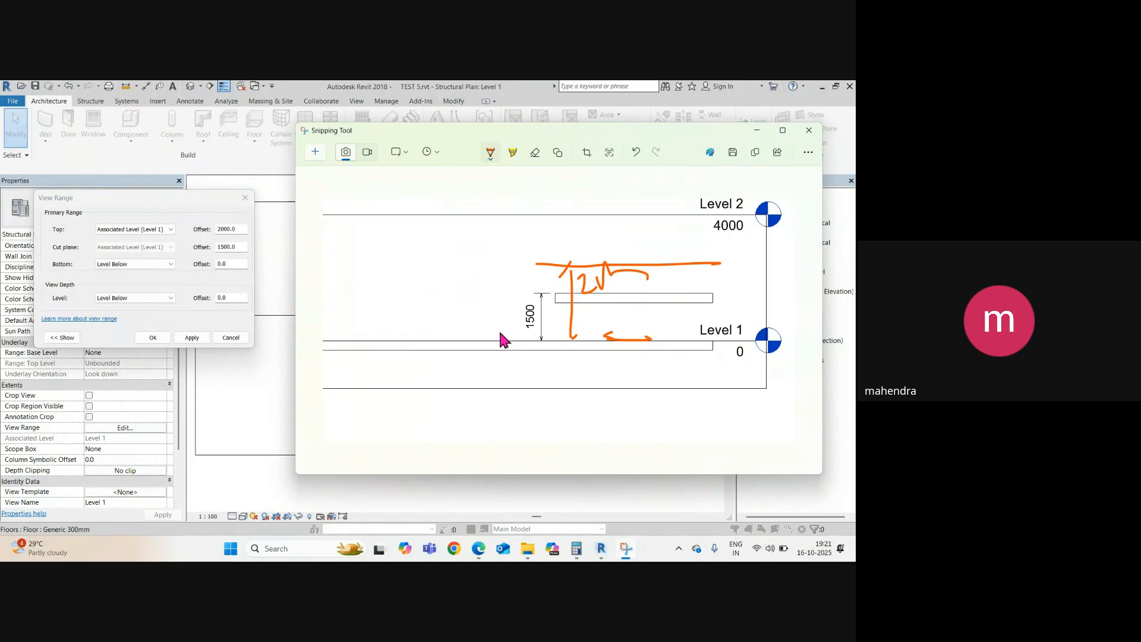
{"action": "left_click_drag", "start_coordinate": [485, 314], "coordinate": [495, 344]}
{"action": "left_click_drag", "start_coordinate": [596, 244], "coordinate": [557, 234]}
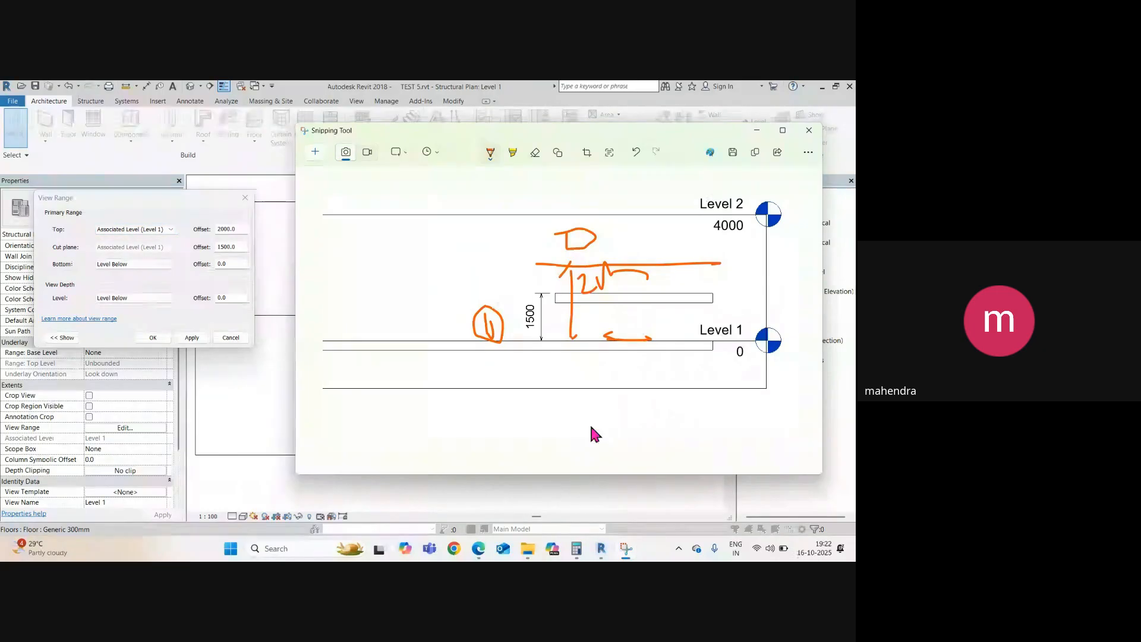
{"action": "mouse_move", "coordinate": [615, 372]}
{"action": "left_mouse_down"}
{"action": "mouse_move", "coordinate": [613, 382]}
{"action": "mouse_move", "coordinate": [687, 367]}
{"action": "mouse_move", "coordinate": [616, 369]}
{"action": "mouse_move", "coordinate": [598, 382]}
{"action": "mouse_move", "coordinate": [607, 378]}
{"action": "mouse_move", "coordinate": [570, 361]}
{"action": "left_mouse_up"}
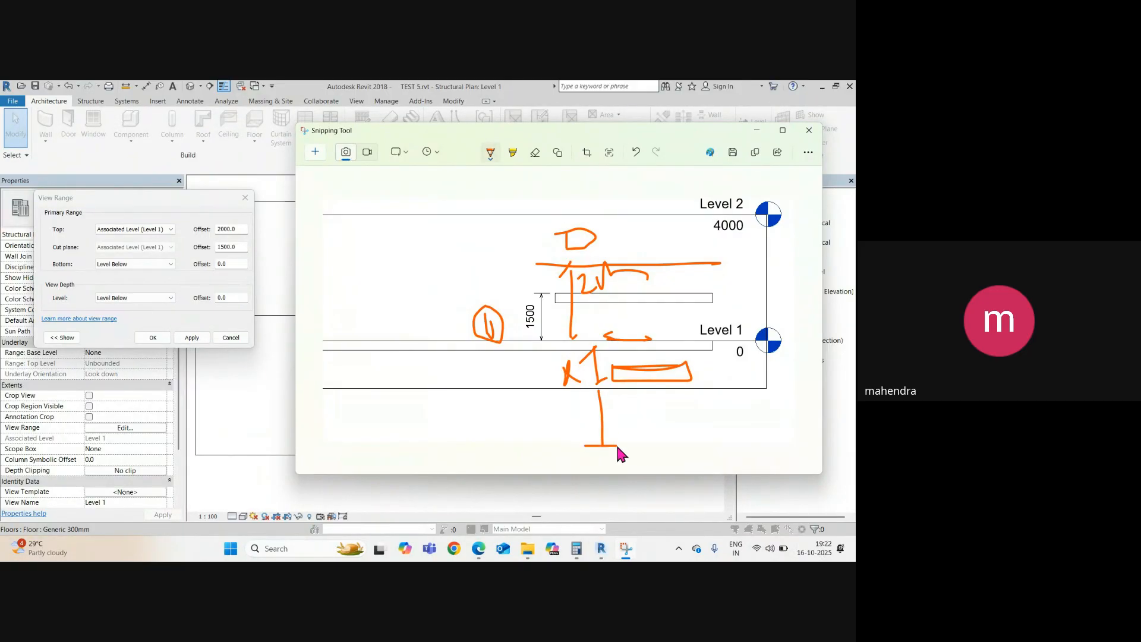
{"action": "left_click_drag", "start_coordinate": [611, 418], "coordinate": [621, 419]}
{"action": "left_click_drag", "start_coordinate": [632, 425], "coordinate": [650, 417]}
{"action": "left_click_drag", "start_coordinate": [578, 354], "coordinate": [558, 381]}
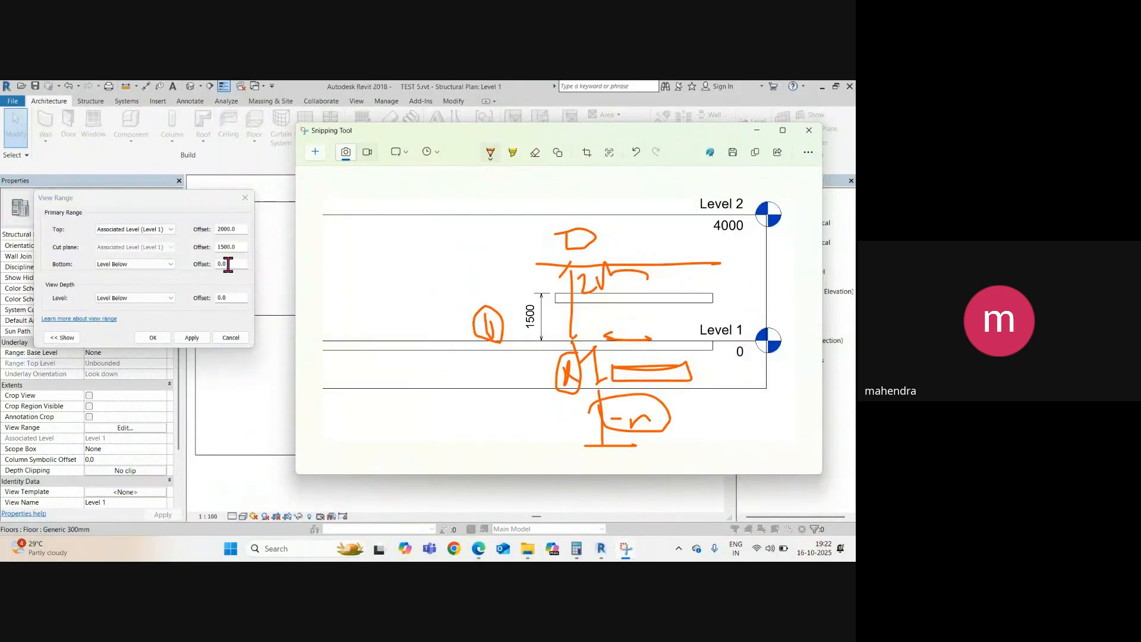
Return to the View Range settings in Revit, apply them and close the dialog.
{"action": "left_click", "coordinate": [224, 263]}
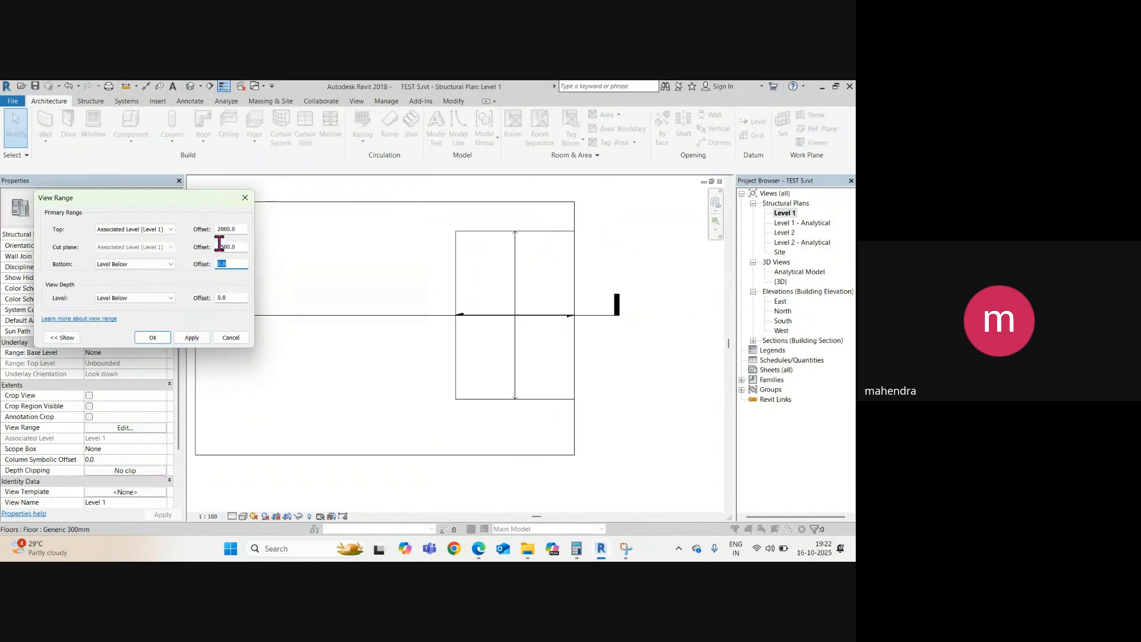
{"action": "left_click", "coordinate": [202, 339]}
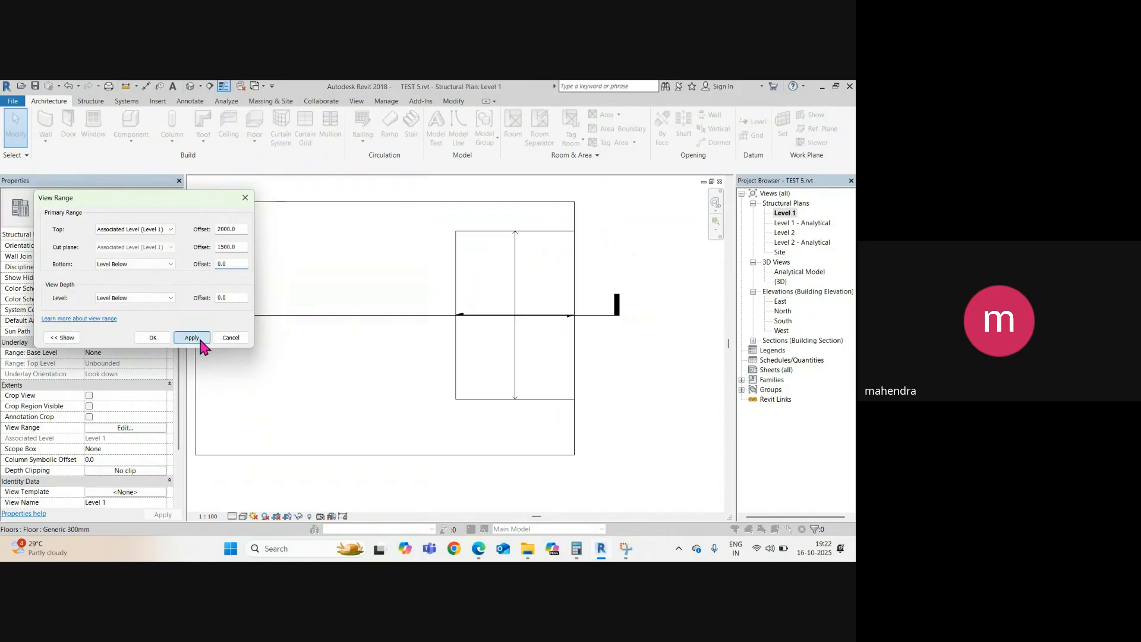
{"action": "left_click", "coordinate": [152, 338]}
Open the section view from its section line and extend its crop region past the lower floor's left end.
{"action": "scroll", "coordinate": [393, 318], "scroll_direction": "down", "scroll_amount": 3}
{"action": "middle_click_drag", "start_coordinate": [384, 321], "coordinate": [429, 314]}
{"action": "right_click", "coordinate": [430, 314]}
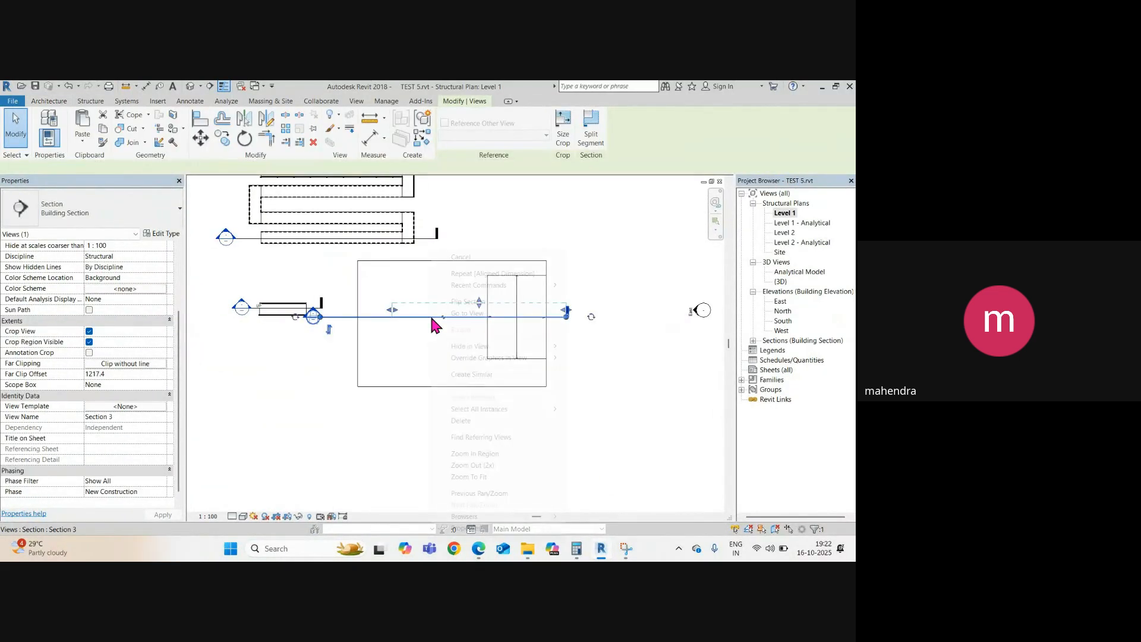
{"action": "left_click", "coordinate": [468, 314]}
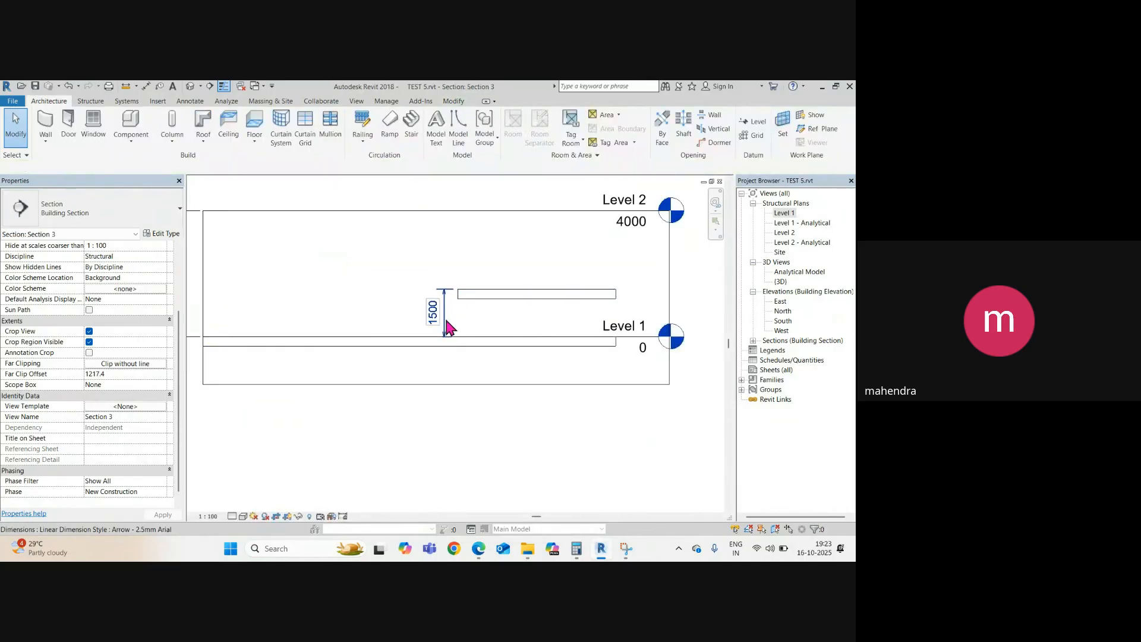
{"action": "scroll", "coordinate": [449, 318], "scroll_direction": "down", "scroll_amount": 2}
{"action": "left_click", "coordinate": [356, 305]}
{"action": "left_click_drag", "start_coordinate": [356, 305], "coordinate": [209, 304]}
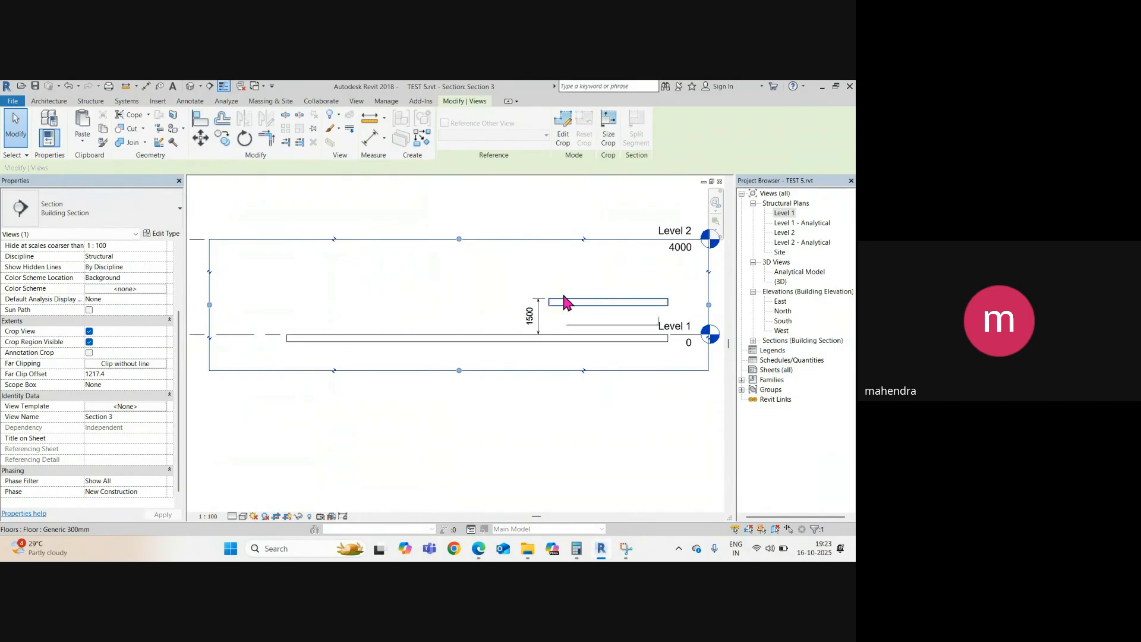
Open the Level 1 floor plan from the Level 1 line in the section and centre the two floors.
{"action": "left_click", "coordinate": [265, 335]}
{"action": "right_click", "coordinate": [271, 340]}
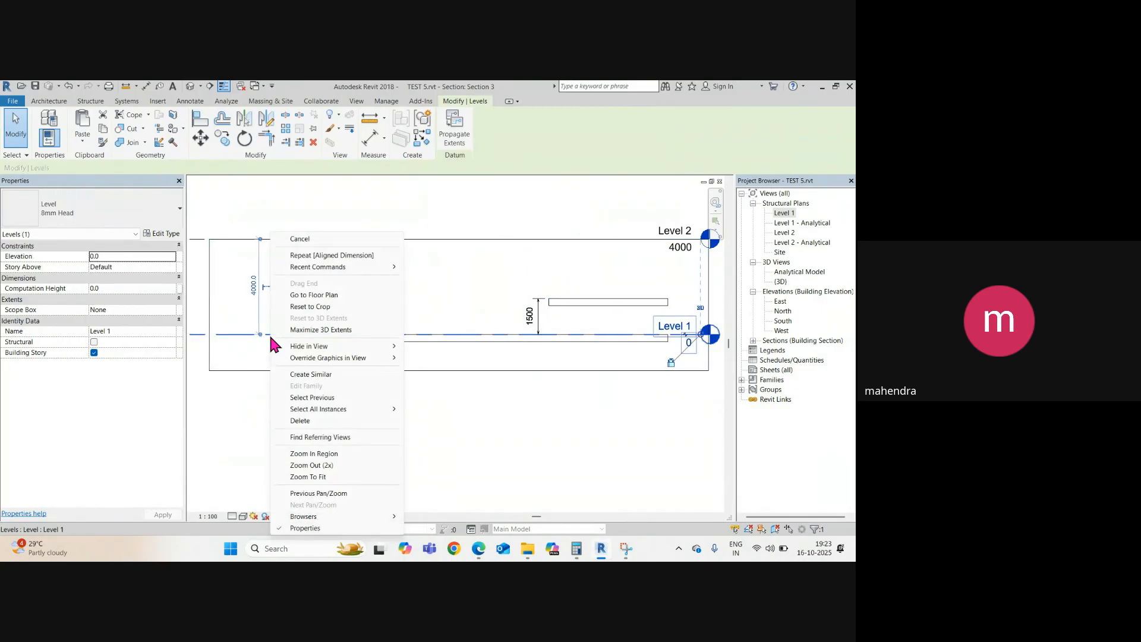
{"action": "left_click", "coordinate": [327, 296]}
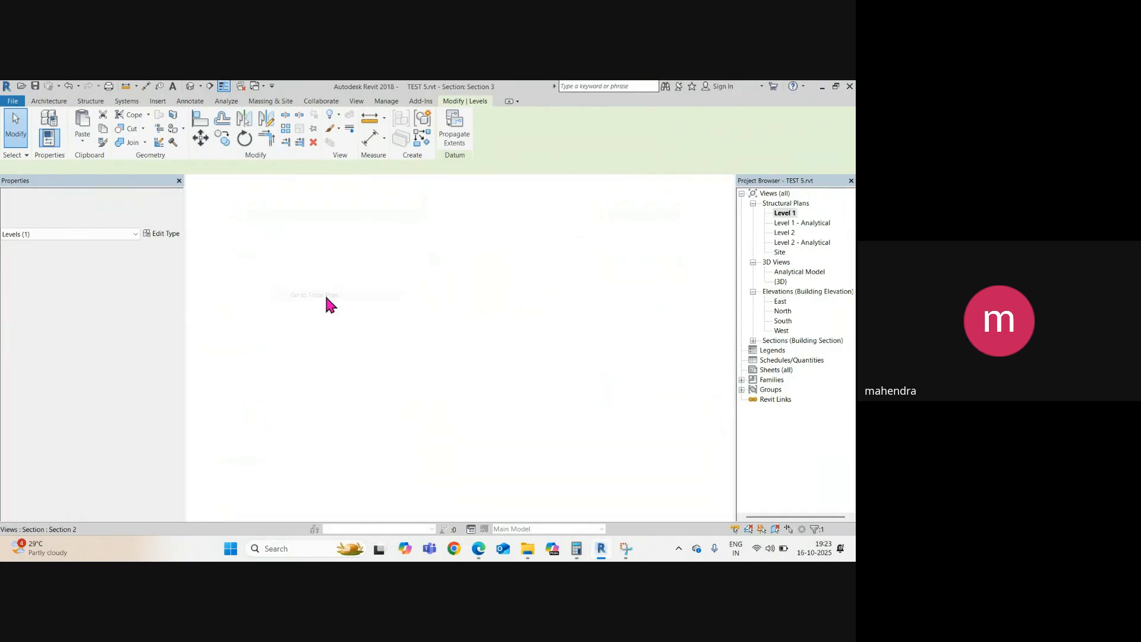
{"action": "scroll", "coordinate": [419, 330], "scroll_direction": "up", "scroll_amount": 1}
{"action": "middle_click_drag", "start_coordinate": [427, 350], "coordinate": [473, 367]}
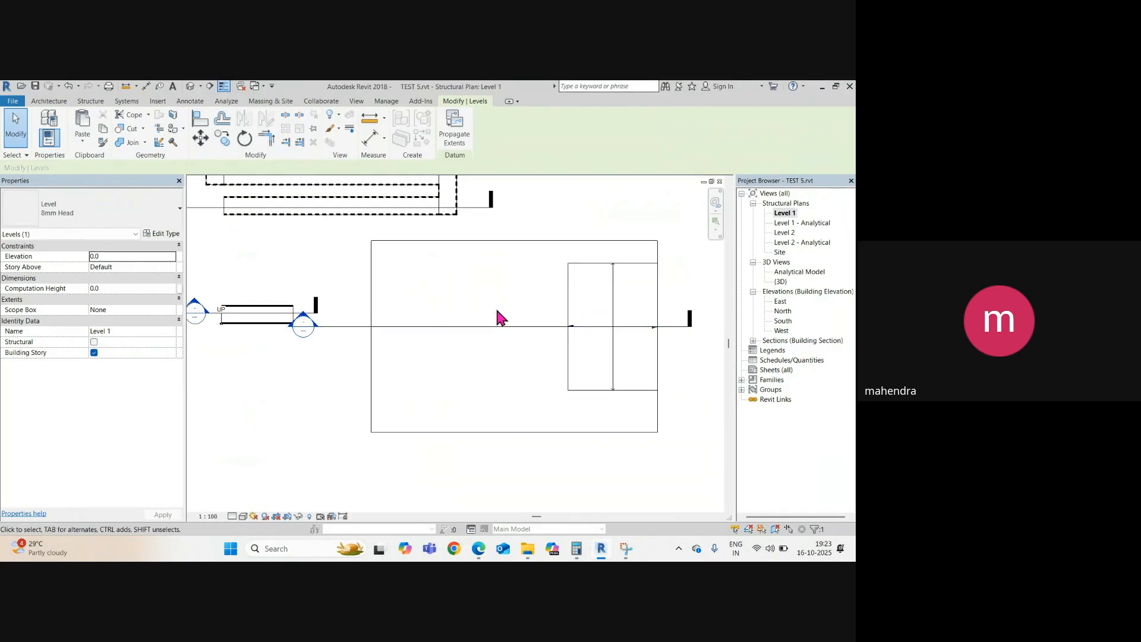
Move the section line below the larger floor and delete the two dimensions on the smaller floor.
{"action": "left_click", "coordinate": [423, 326]}
{"action": "left_click_drag", "start_coordinate": [424, 327], "coordinate": [412, 476]}
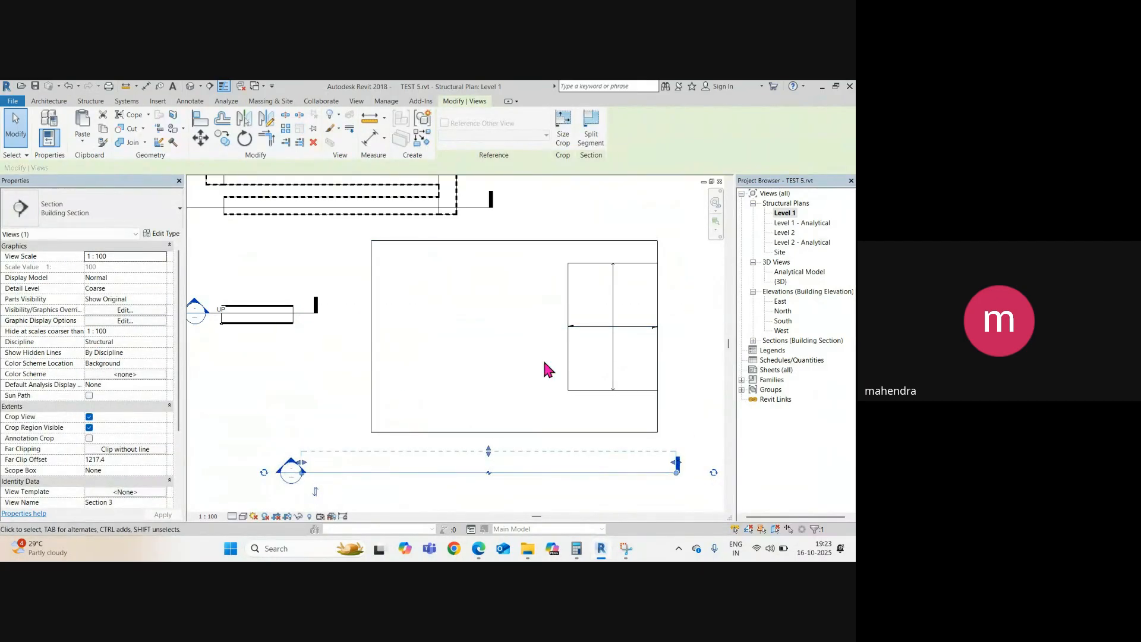
{"action": "left_click", "coordinate": [597, 327]}
{"action": "key", "text": "Escape"}
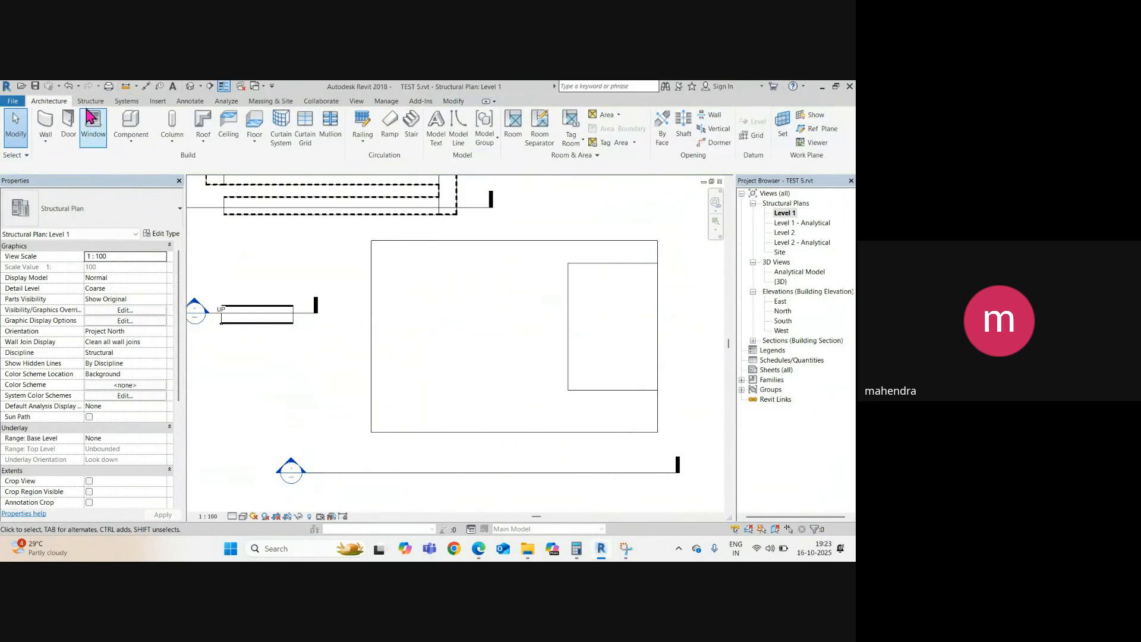
Start a new ramp and set the Ramp 1 type's Ramp Max Slope (1/x) to 8.
{"action": "left_click", "coordinate": [389, 128]}
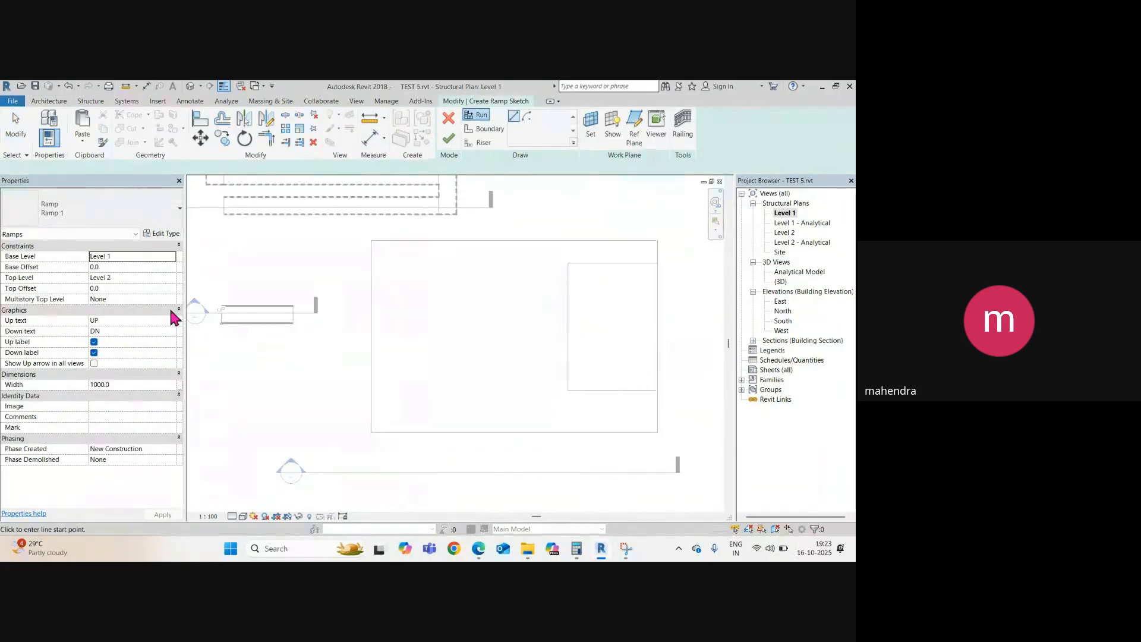
{"action": "left_click", "coordinate": [161, 233]}
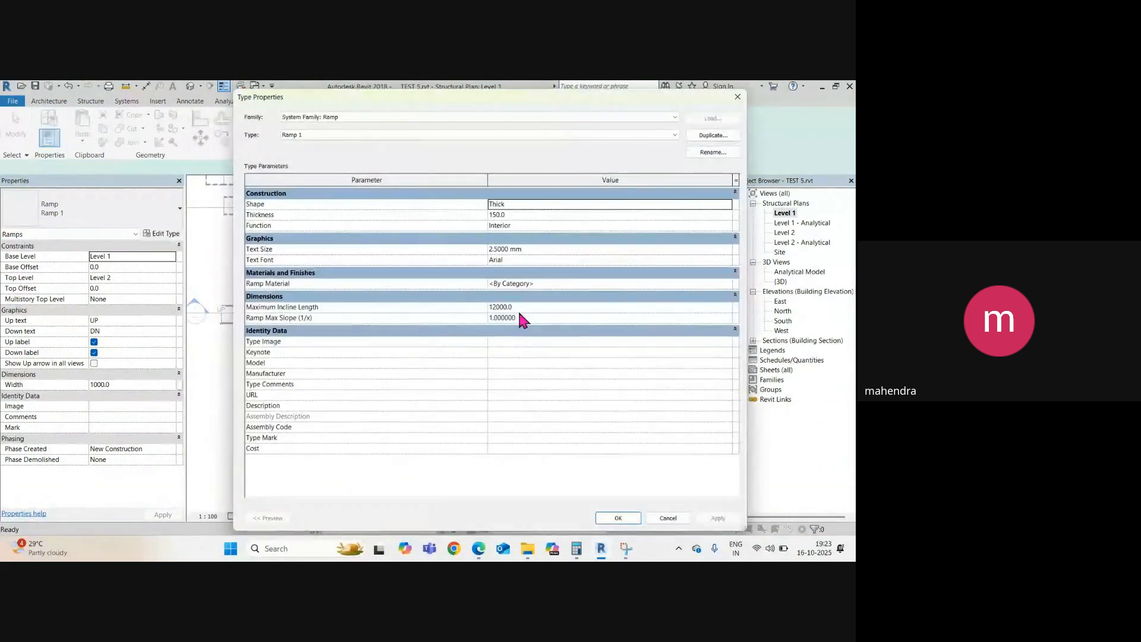
{"action": "left_click", "coordinate": [535, 318]}
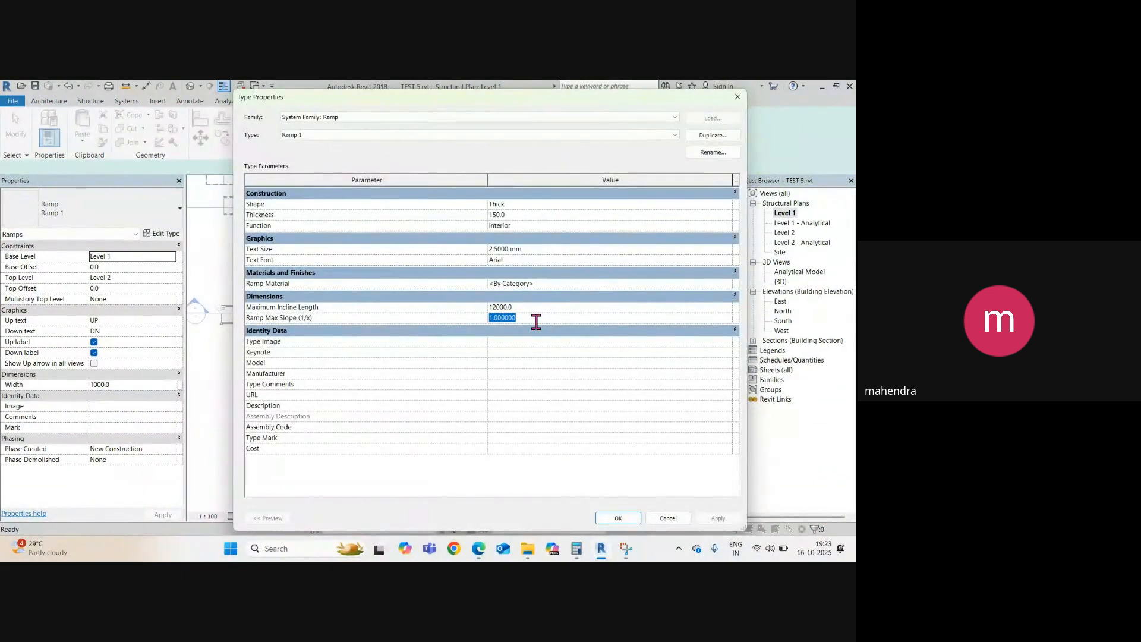
{"action": "type", "text": "8"}
{"action": "left_click", "coordinate": [717, 520]}
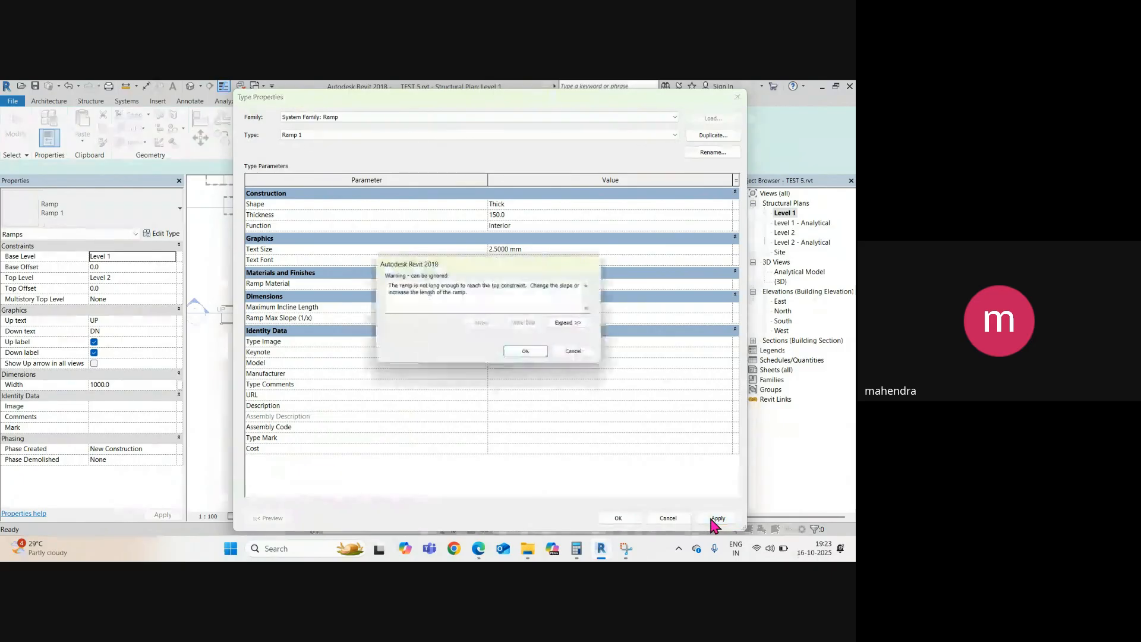
{"action": "left_click", "coordinate": [524, 354]}
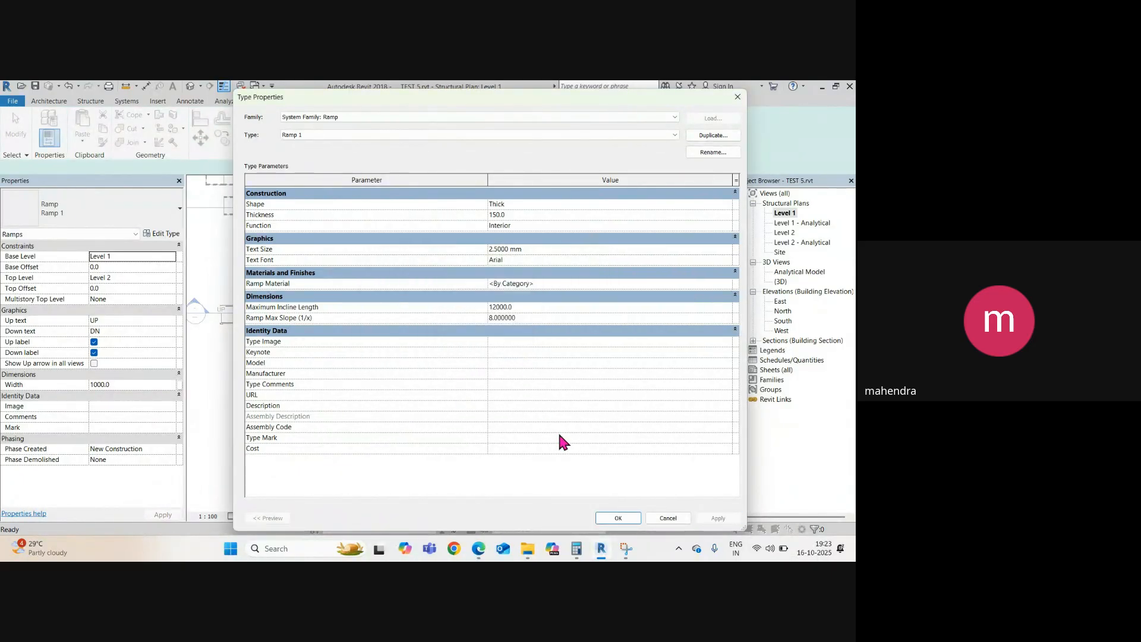
{"action": "left_click", "coordinate": [626, 522]}
Sketch a straight horizontal ramp run 12000 mm long from the lower floor's left side into the upper floor.
{"action": "scroll", "coordinate": [371, 334], "scroll_direction": "up", "scroll_amount": 2}
{"action": "left_click", "coordinate": [377, 329]}
{"action": "scroll", "coordinate": [559, 328], "scroll_direction": "up", "scroll_amount": 2}
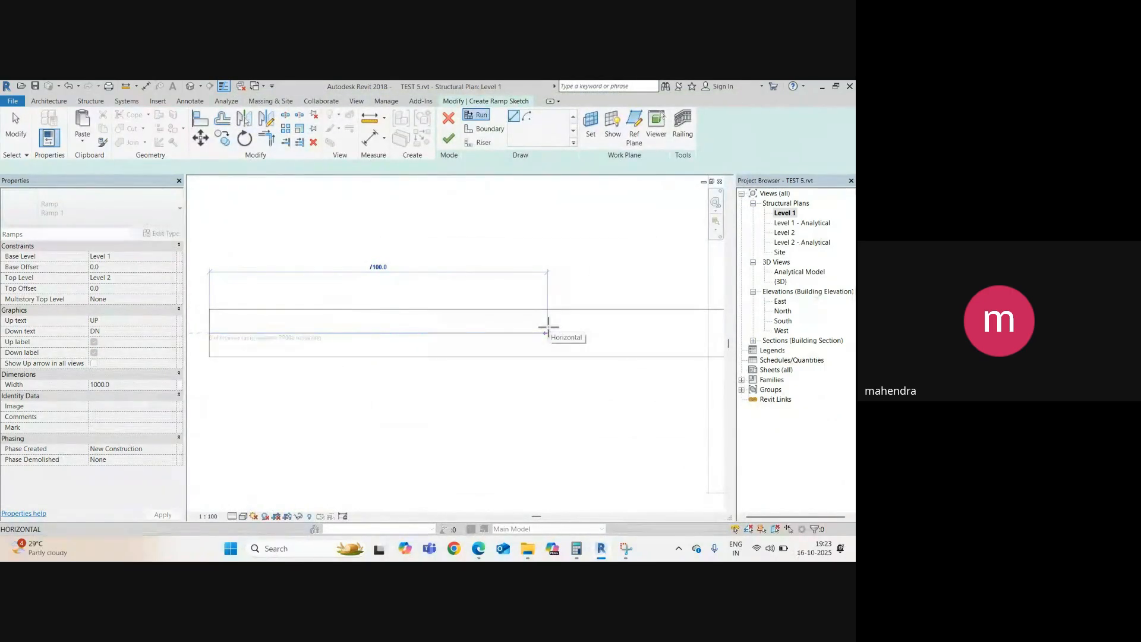
{"action": "scroll", "coordinate": [548, 328], "scroll_direction": "down", "scroll_amount": 3}
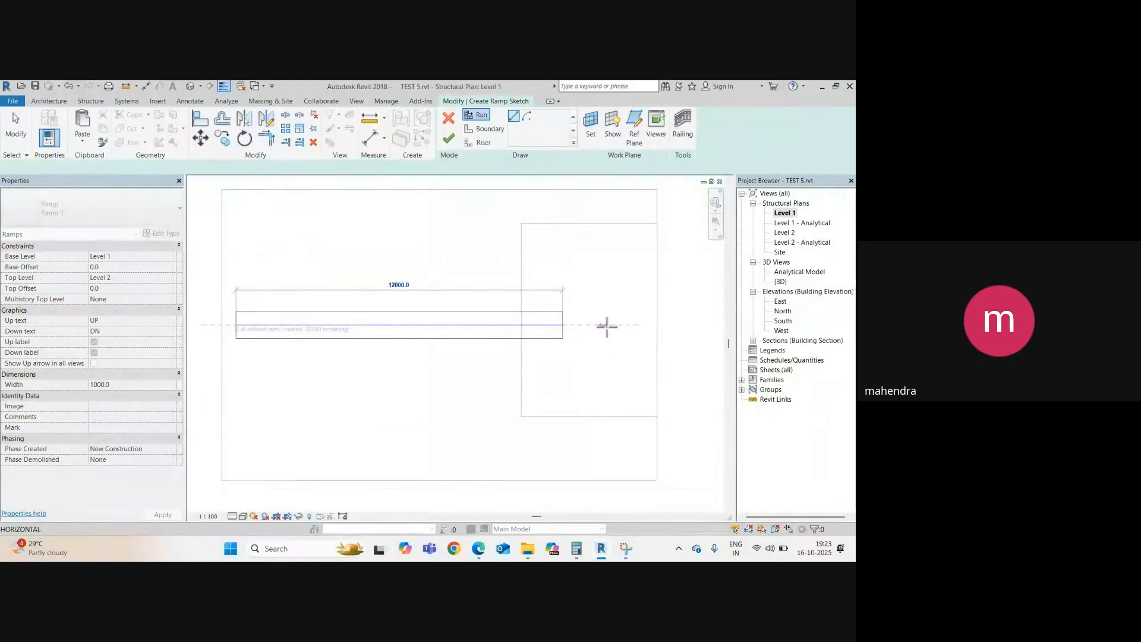
{"action": "left_click", "coordinate": [693, 331]}
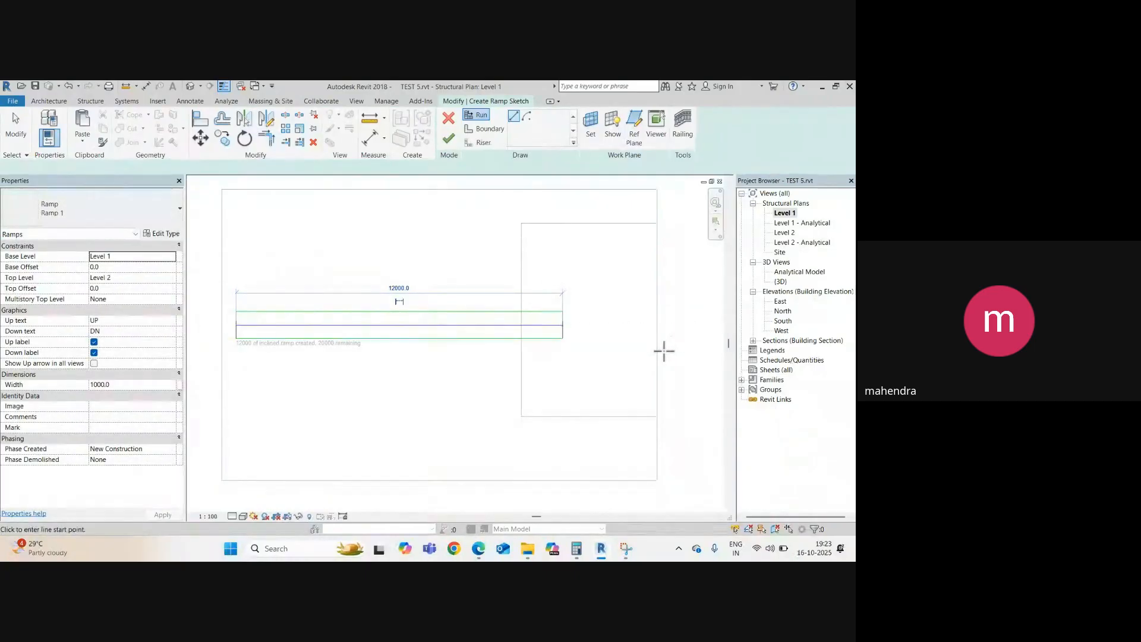
Discard the current ramp sketch.
{"action": "middle_click_drag", "start_coordinate": [390, 386], "coordinate": [426, 389]}
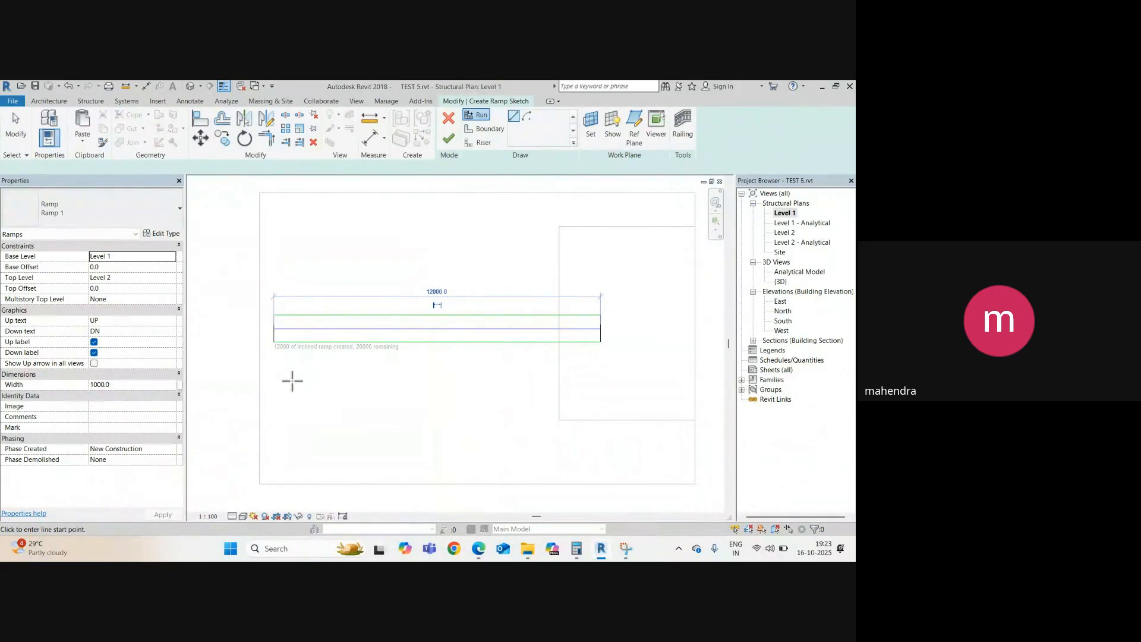
{"action": "key", "text": "Escape"}
{"action": "key", "text": "Escape"}
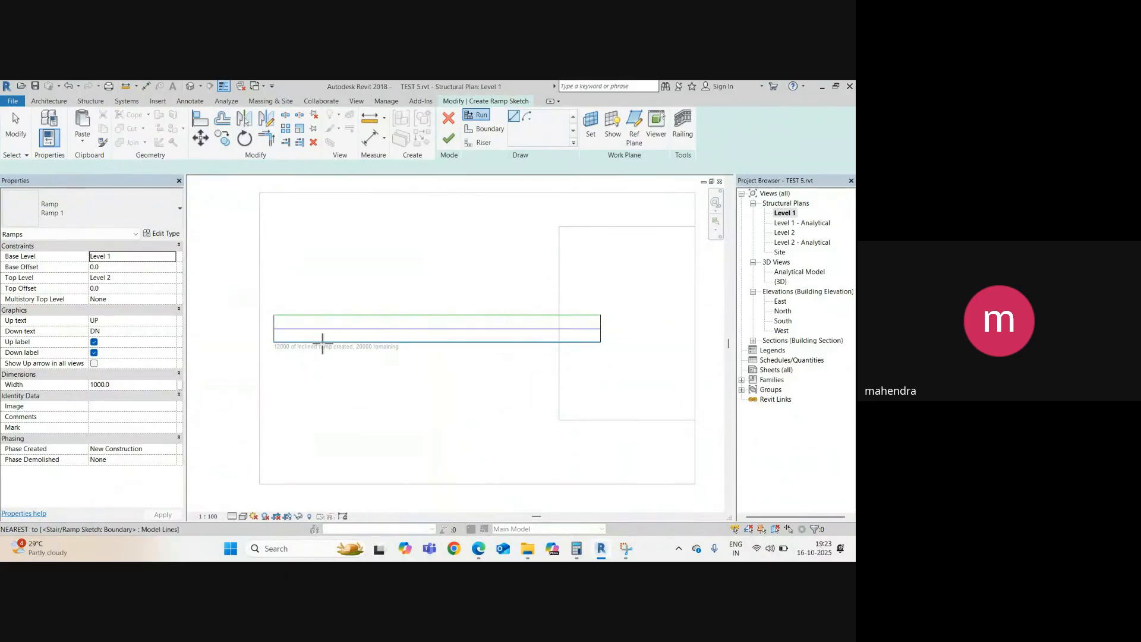
{"action": "left_click", "coordinate": [448, 118]}
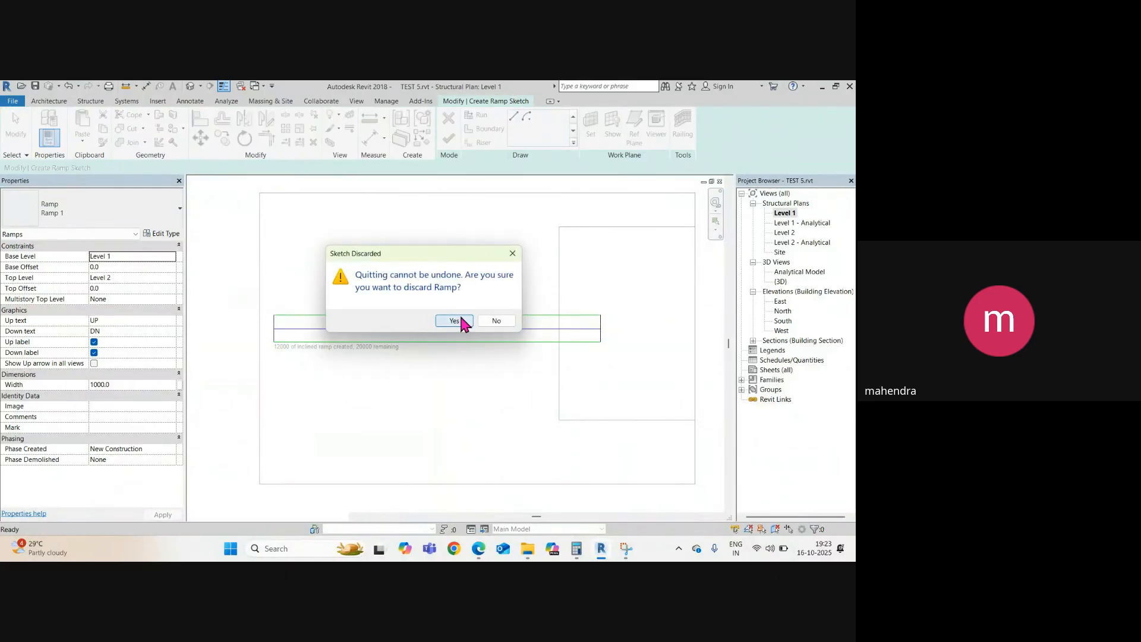
{"action": "left_click", "coordinate": [458, 315]}
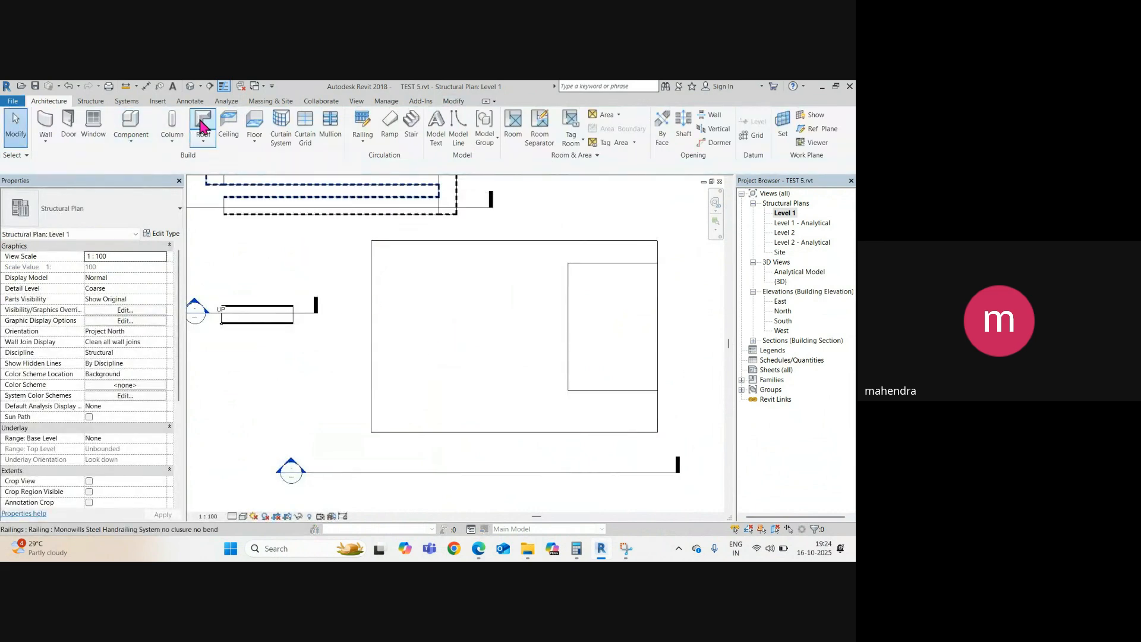
Start a new ramp with Level 1 as its top level and a top offset of 1500.
{"action": "left_click", "coordinate": [398, 140]}
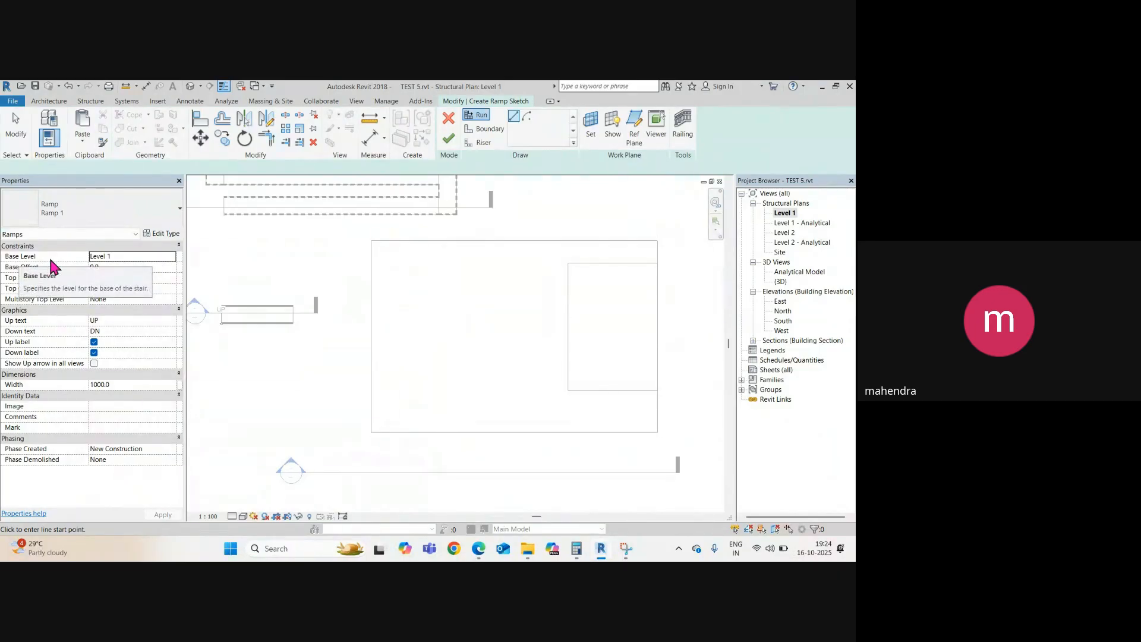
{"action": "left_click", "coordinate": [158, 278]}
{"action": "left_click", "coordinate": [171, 277]}
{"action": "left_click", "coordinate": [109, 304]}
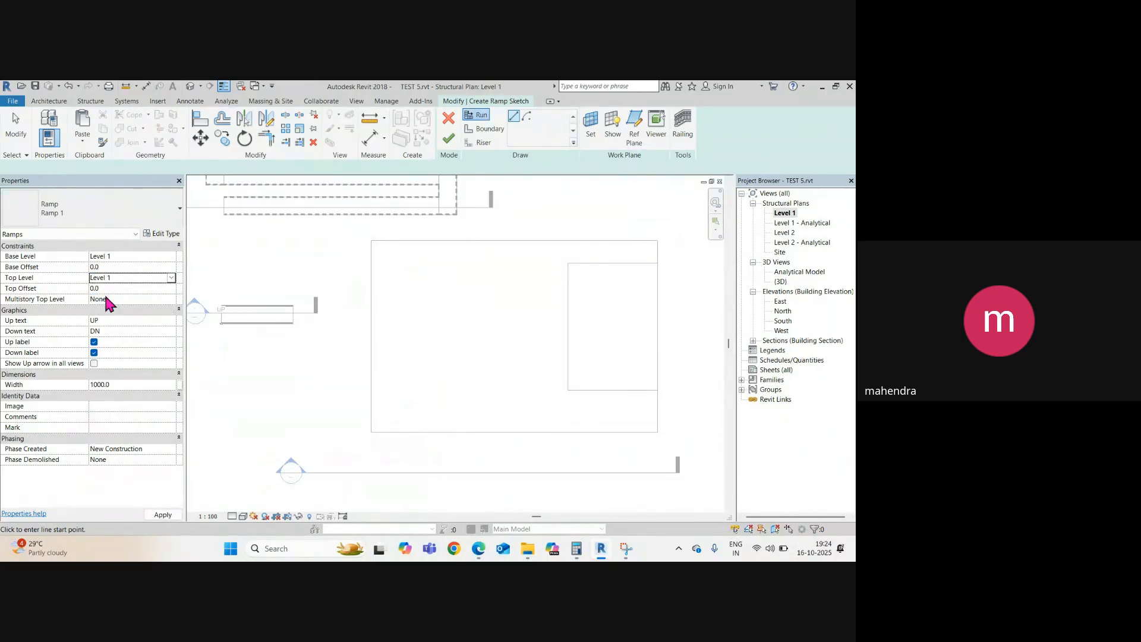
{"action": "left_click", "coordinate": [113, 289]}
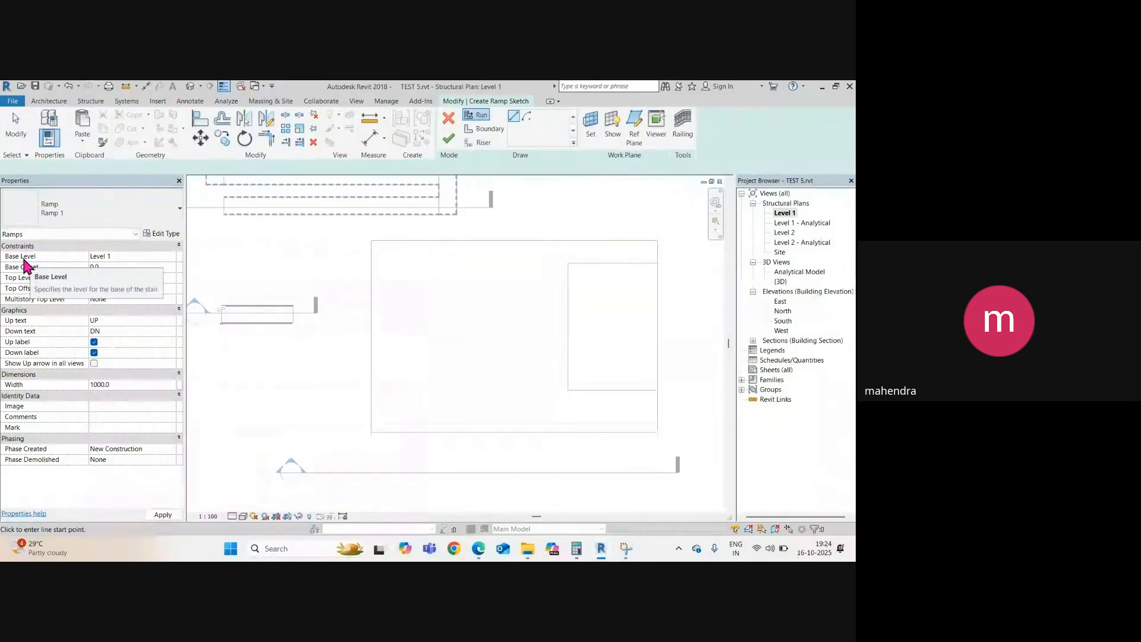
Switch to Snipping Tool and circle the lower and upper floors on the section screenshot with the pen.
{"action": "left_click", "coordinate": [626, 548]}
{"action": "mouse_move", "coordinate": [408, 356]}
{"action": "left_mouse_down"}
{"action": "mouse_move", "coordinate": [428, 334]}
{"action": "mouse_move", "coordinate": [396, 349]}
{"action": "left_mouse_up"}
{"action": "mouse_move", "coordinate": [630, 296]}
{"action": "left_mouse_down"}
{"action": "mouse_move", "coordinate": [614, 301]}
{"action": "mouse_move", "coordinate": [631, 294]}
{"action": "left_mouse_up"}
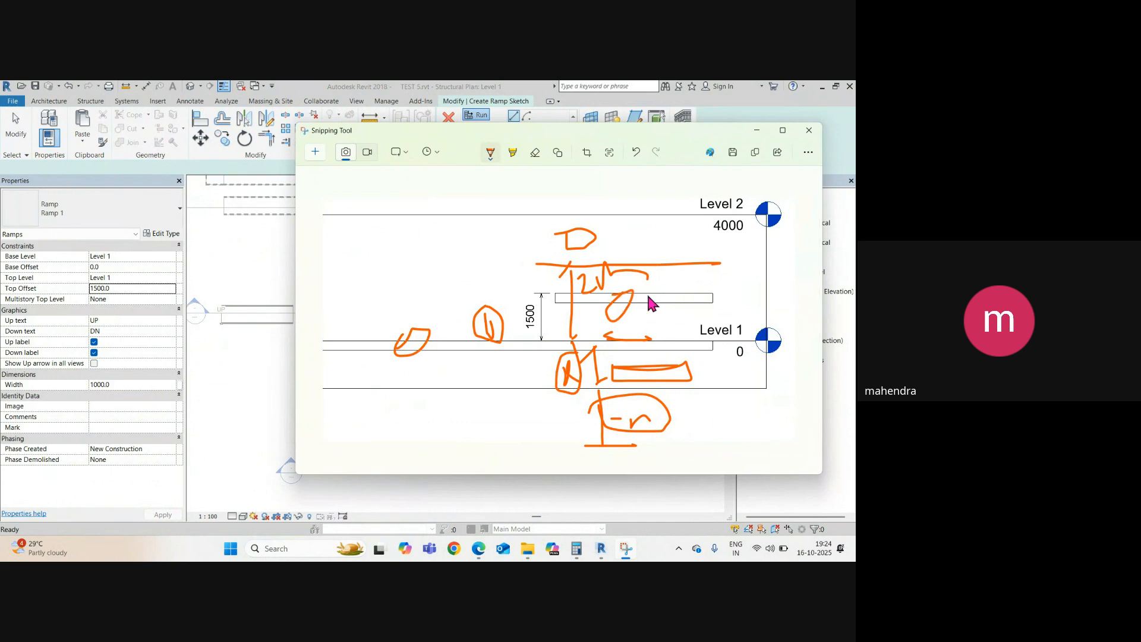
{"action": "left_click_drag", "start_coordinate": [668, 359], "coordinate": [665, 326]}
{"action": "mouse_move", "coordinate": [689, 312]}
{"action": "left_mouse_down"}
{"action": "mouse_move", "coordinate": [687, 287]}
{"action": "mouse_move", "coordinate": [676, 305]}
{"action": "left_mouse_up"}
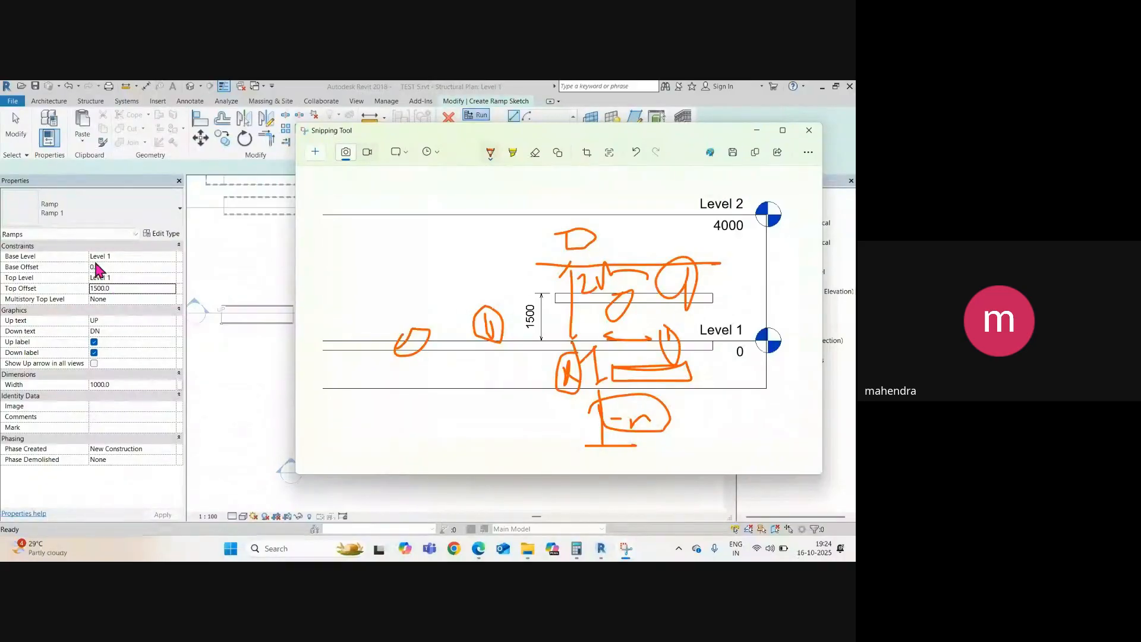
Draw the sloping ramp line from the lower floor up to the upper floor, mark its ends, and return to Revit.
{"action": "left_click_drag", "start_coordinate": [334, 355], "coordinate": [356, 340]}
{"action": "left_click_drag", "start_coordinate": [349, 337], "coordinate": [557, 296]}
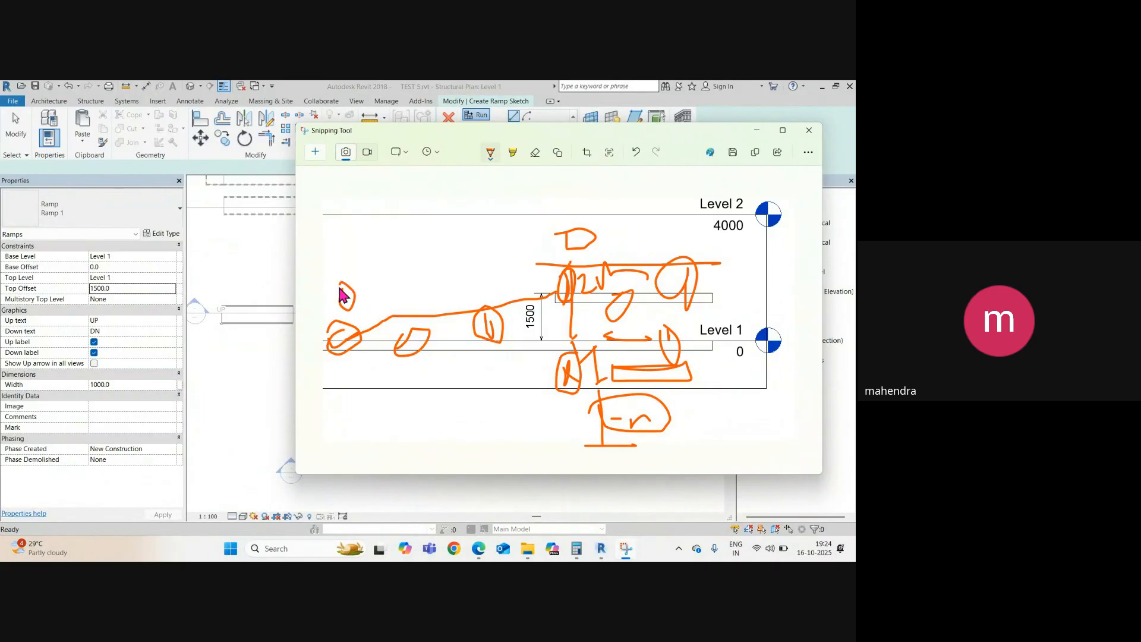
{"action": "mouse_move", "coordinate": [552, 297]}
{"action": "left_mouse_down"}
{"action": "mouse_move", "coordinate": [536, 331]}
{"action": "mouse_move", "coordinate": [571, 290]}
{"action": "left_mouse_up"}
{"action": "mouse_move", "coordinate": [473, 374]}
{"action": "left_mouse_down"}
{"action": "mouse_move", "coordinate": [475, 390]}
{"action": "mouse_move", "coordinate": [492, 388]}
{"action": "left_mouse_up"}
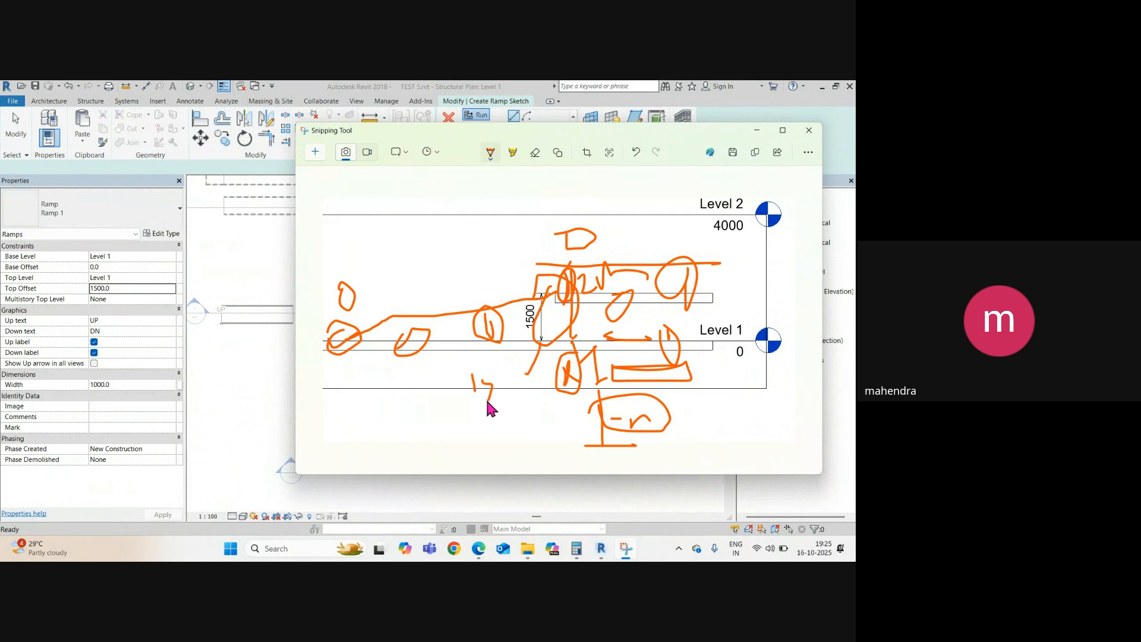
{"action": "left_click", "coordinate": [756, 130]}
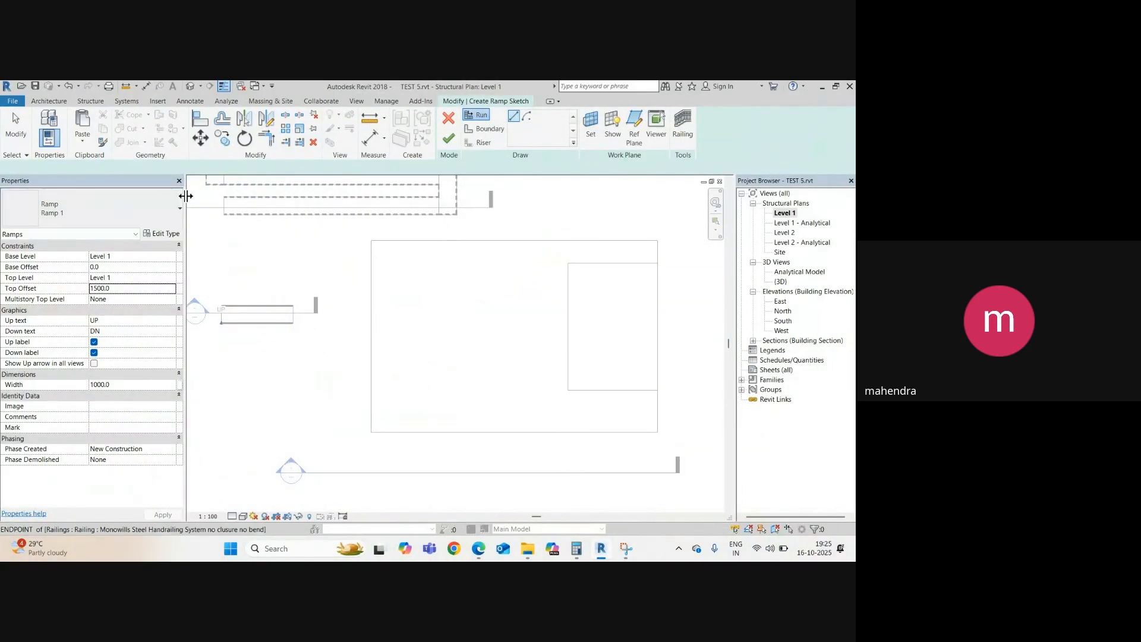
Apply a Ramp Max Slope (1/x) of 8 to the Ramp 1 type.
{"action": "left_click", "coordinate": [160, 233]}
{"action": "left_click", "coordinate": [546, 316]}
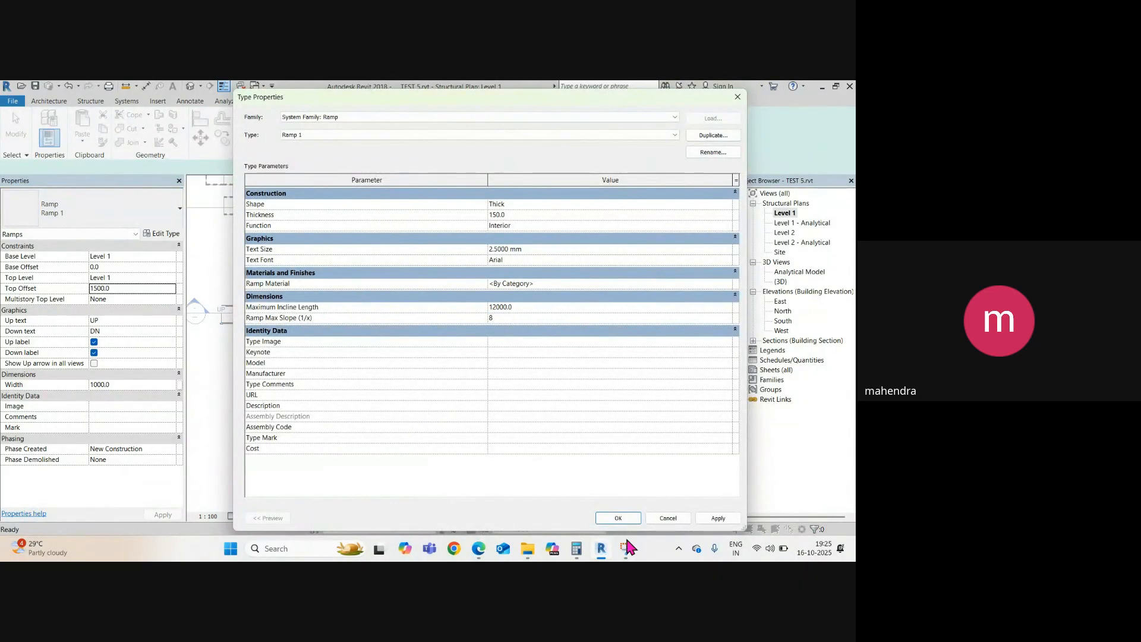
{"action": "left_click", "coordinate": [717, 519]}
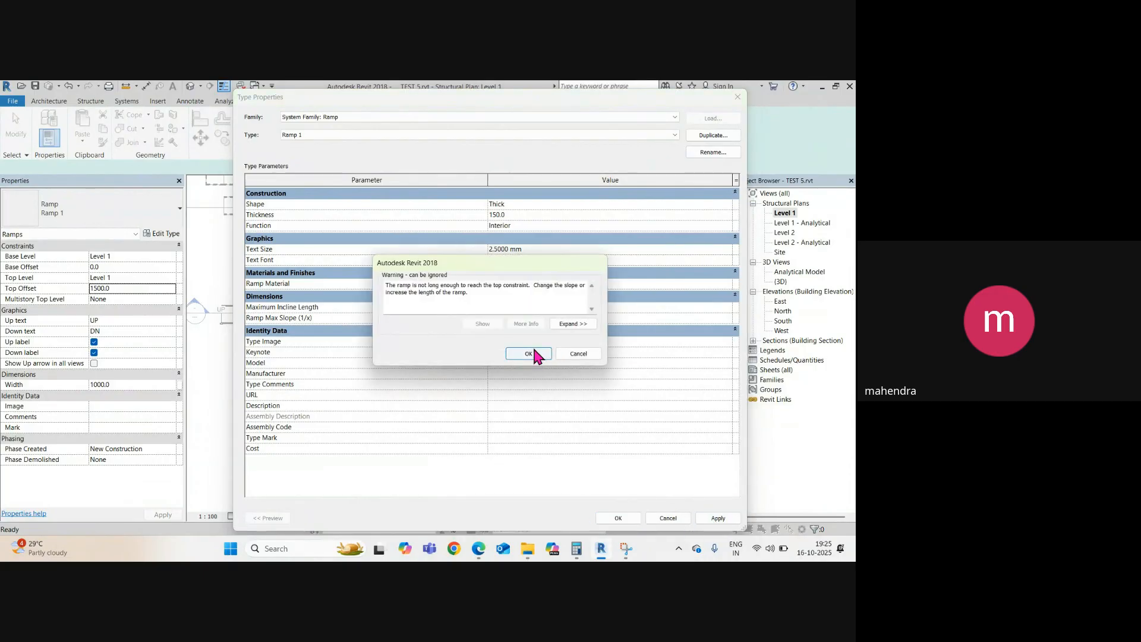
{"action": "left_click", "coordinate": [525, 355]}
{"action": "left_click", "coordinate": [608, 521]}
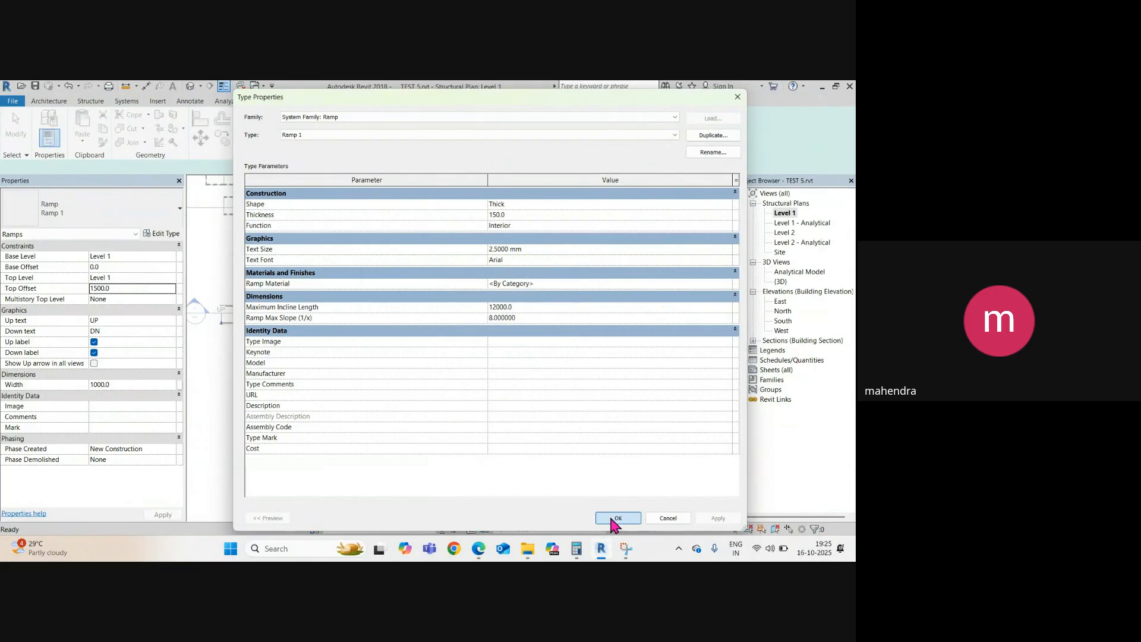
Sketch a 12000 mm horizontal ramp run from the lower floor's left side into the upper floor and finish the ramp.
{"action": "left_click", "coordinate": [383, 328]}
{"action": "scroll", "coordinate": [448, 321], "scroll_direction": "up", "scroll_amount": 3}
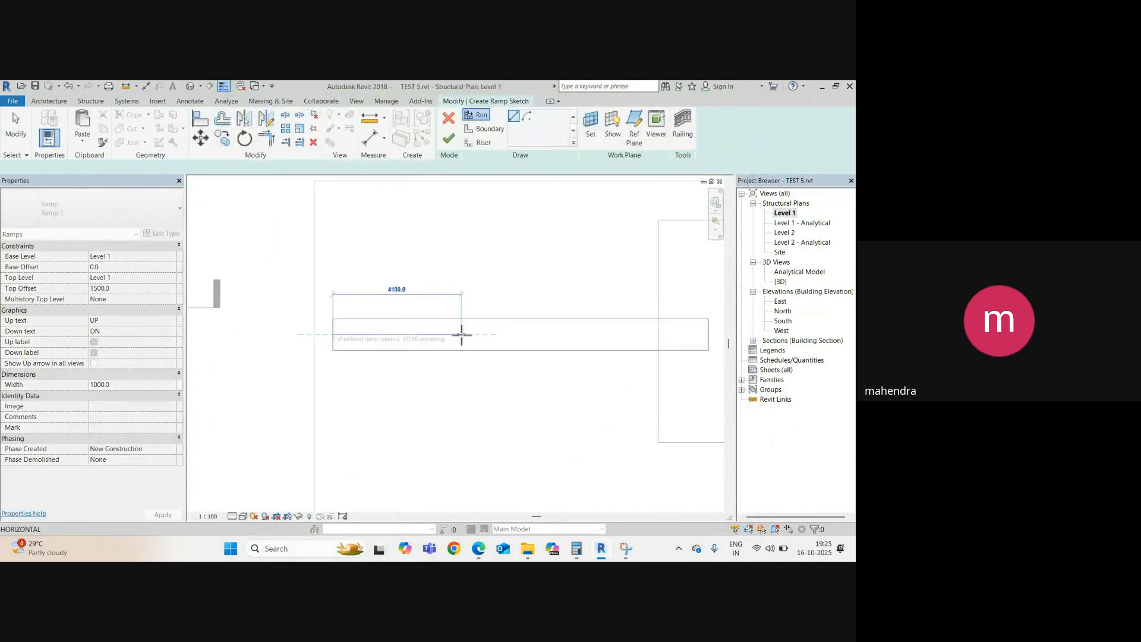
{"action": "scroll", "coordinate": [521, 333], "scroll_direction": "down", "scroll_amount": 1}
{"action": "middle_click_drag", "start_coordinate": [633, 337], "coordinate": [525, 338]}
{"action": "left_click", "coordinate": [637, 337]}
{"action": "key", "text": "Escape"}
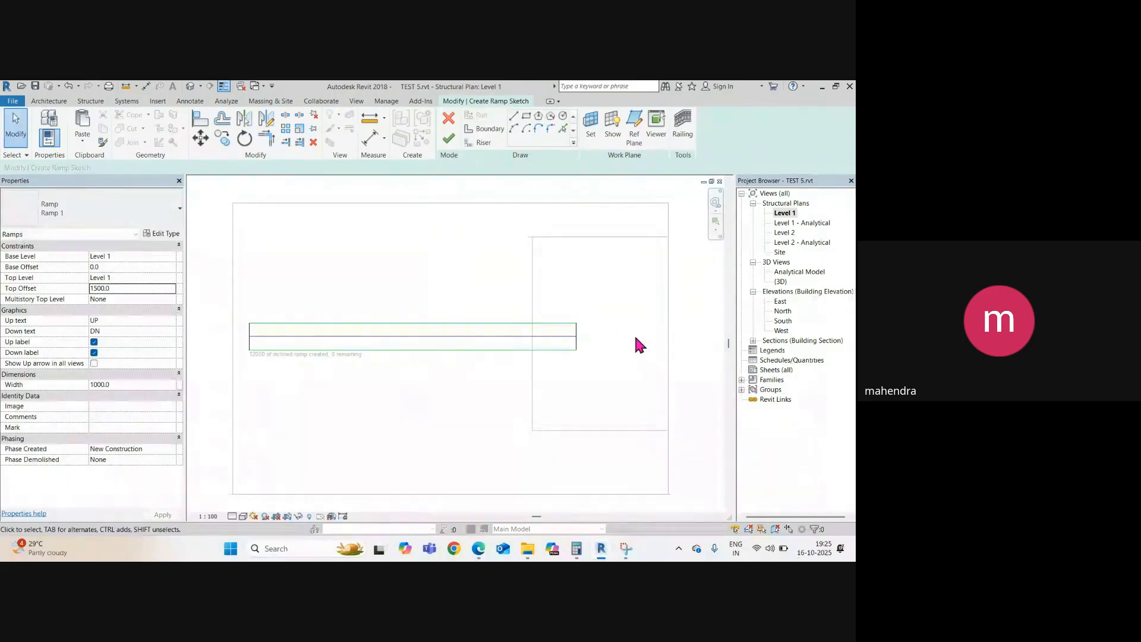
{"action": "scroll", "coordinate": [257, 351], "scroll_direction": "up", "scroll_amount": 2}
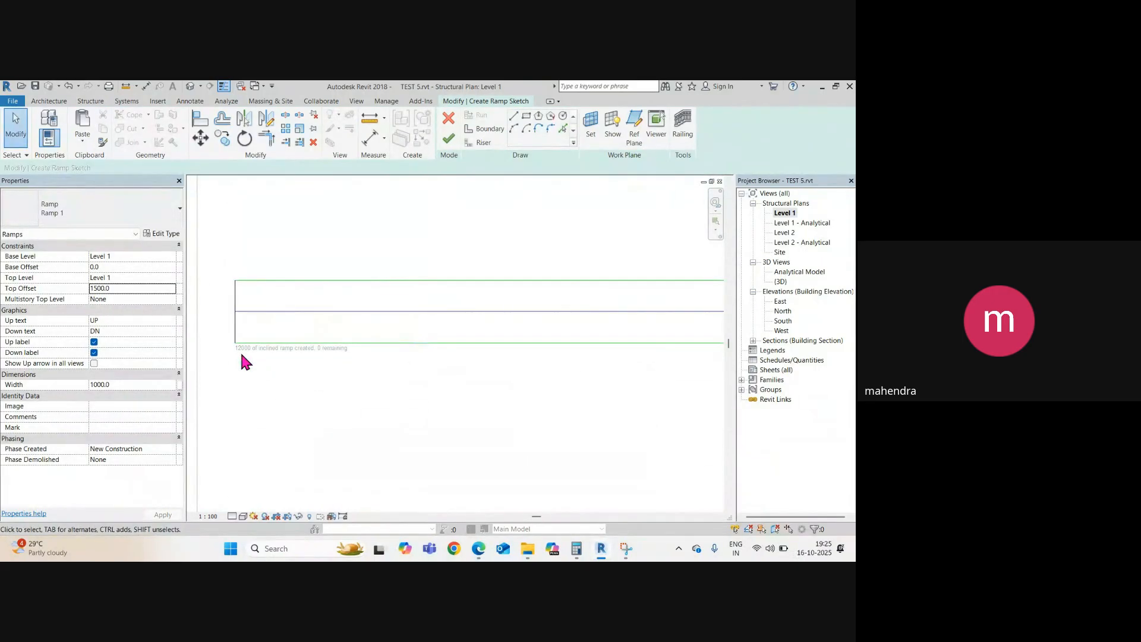
{"action": "scroll", "coordinate": [345, 357], "scroll_direction": "down", "scroll_amount": 2}
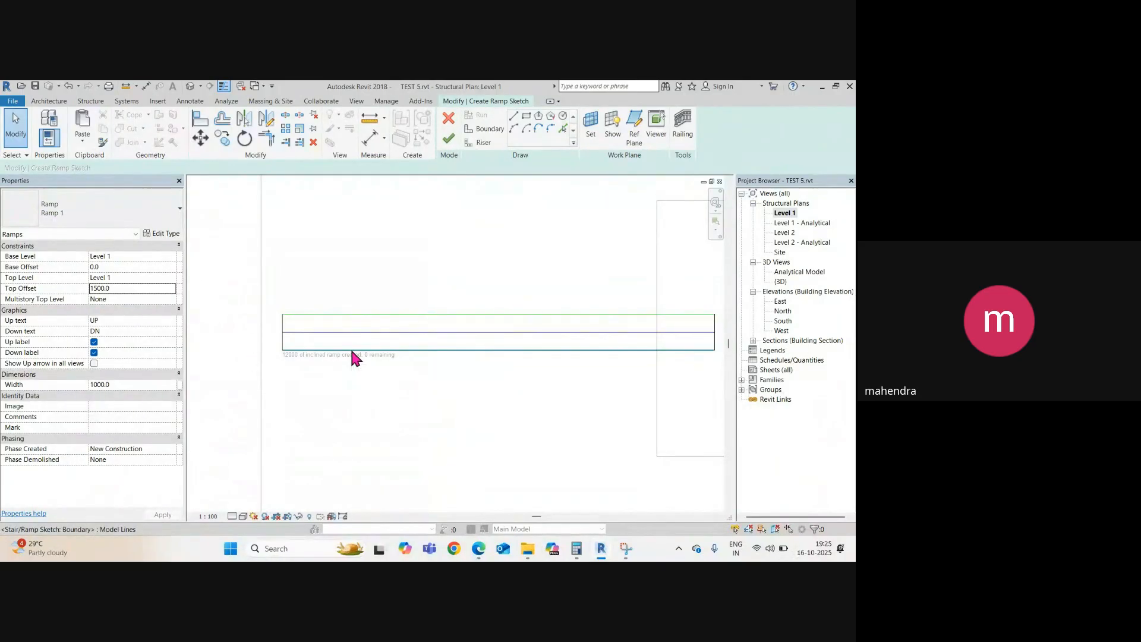
{"action": "left_click", "coordinate": [453, 138]}
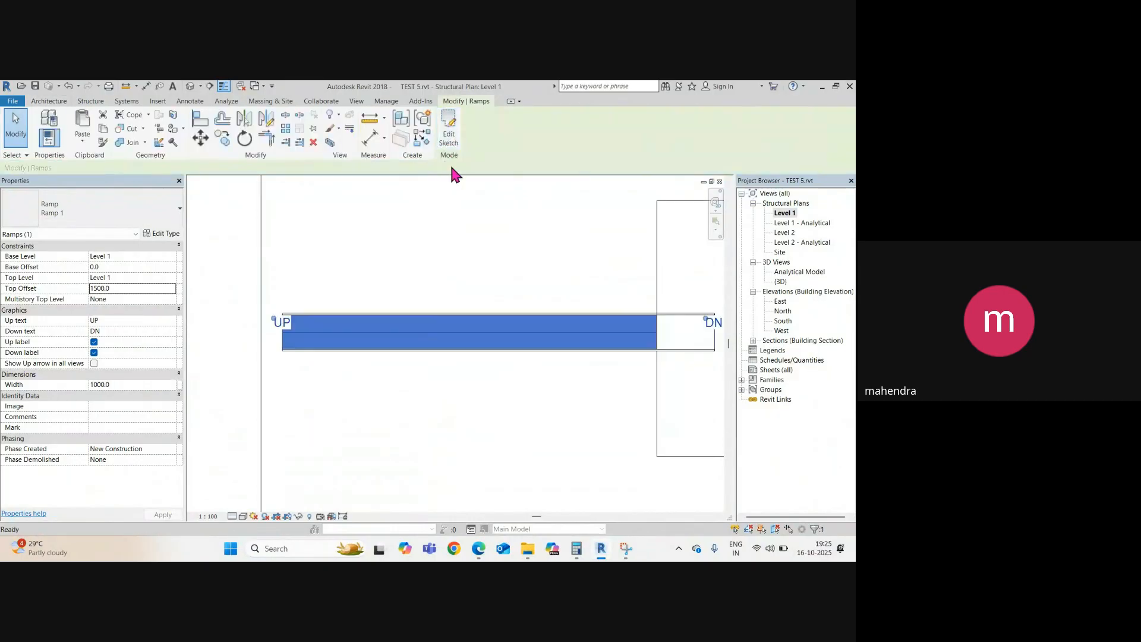
{"action": "left_click", "coordinate": [370, 410]}
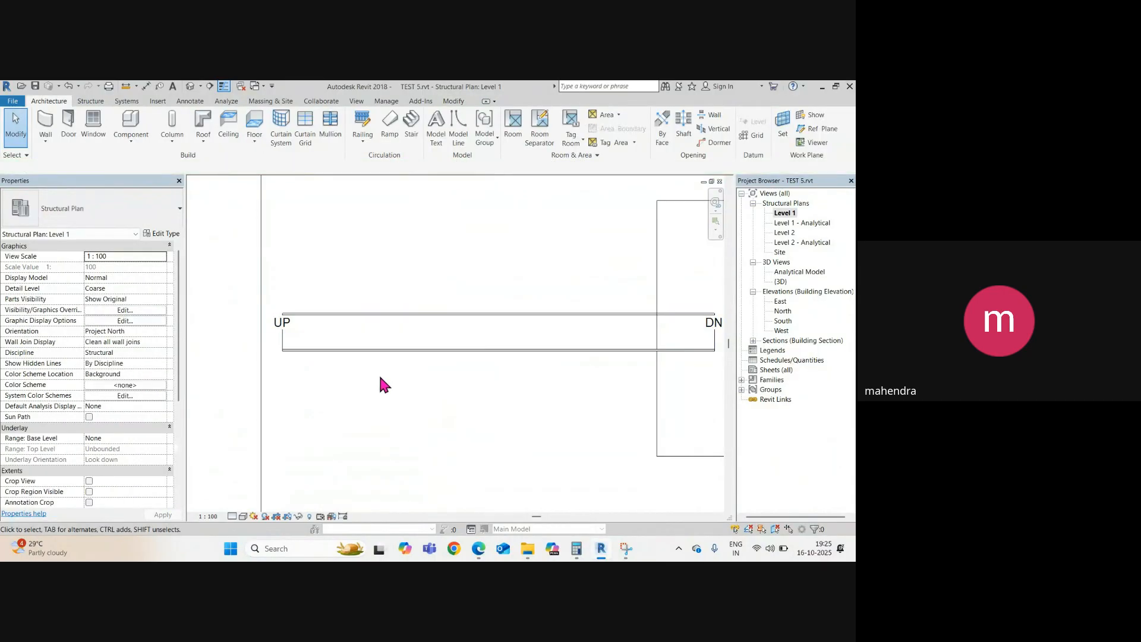
Inspect the ramp in plan and in the default 3D view, checking how it meets both floors.
{"action": "scroll", "coordinate": [385, 377], "scroll_direction": "down", "scroll_amount": 2}
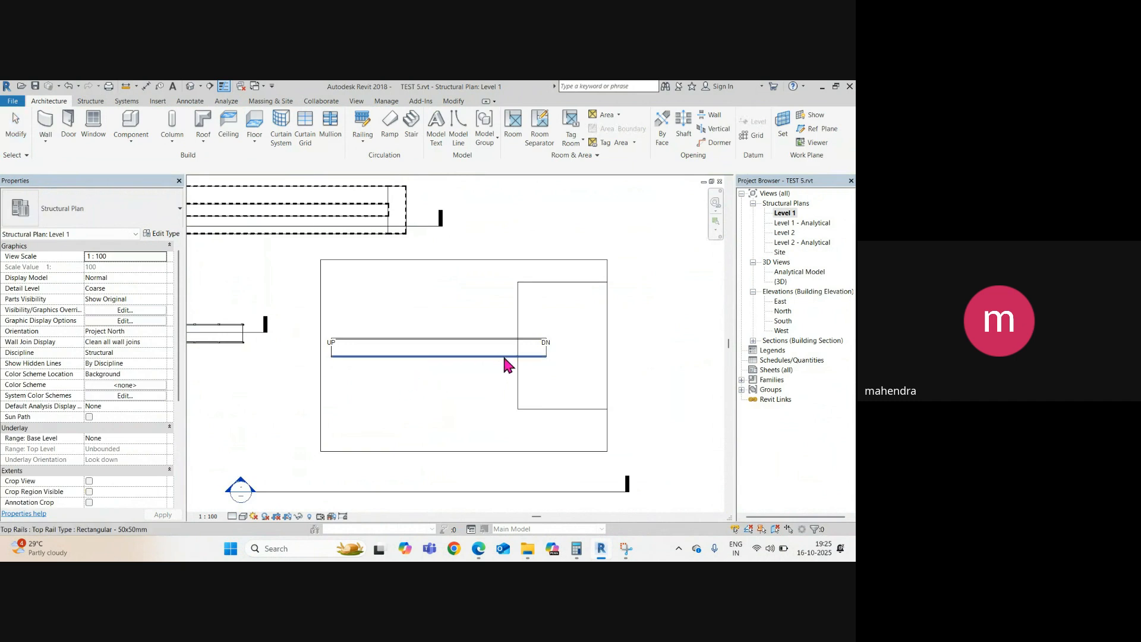
{"action": "scroll", "coordinate": [543, 351], "scroll_direction": "up", "scroll_amount": 5}
{"action": "scroll", "coordinate": [554, 351], "scroll_direction": "down", "scroll_amount": 5}
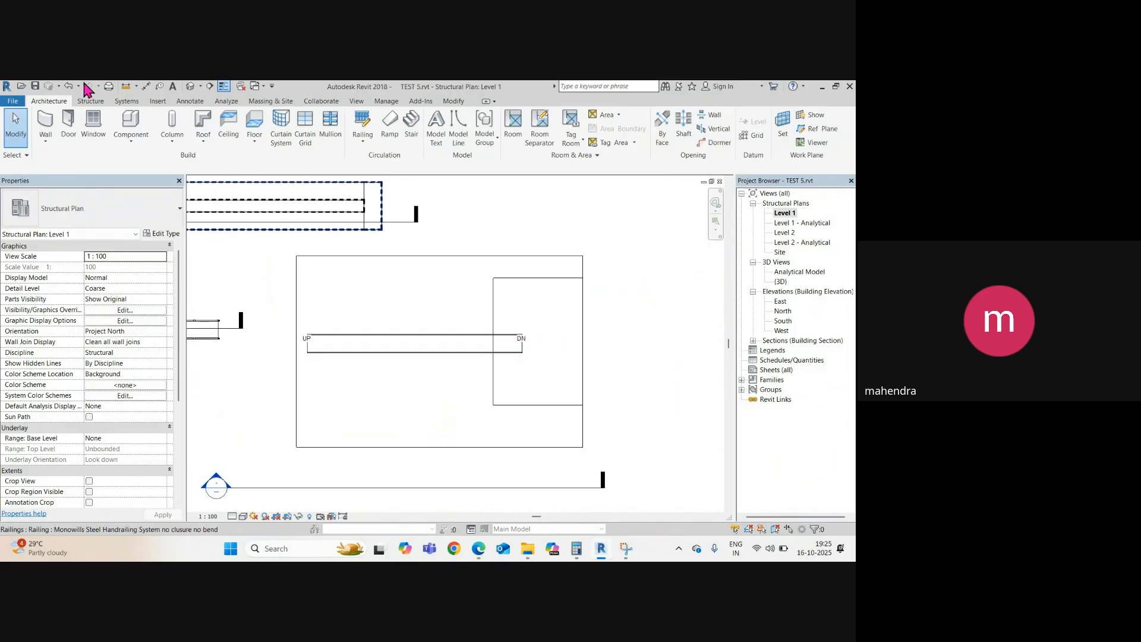
{"action": "left_click", "coordinate": [190, 86]}
{"action": "middle_click_drag", "start_coordinate": [447, 398], "coordinate": [525, 257], "text": "shift"}
{"action": "scroll", "coordinate": [520, 372], "scroll_direction": "up", "scroll_amount": 4}
{"action": "middle_click_drag", "start_coordinate": [519, 371], "coordinate": [260, 337], "text": "shift"}
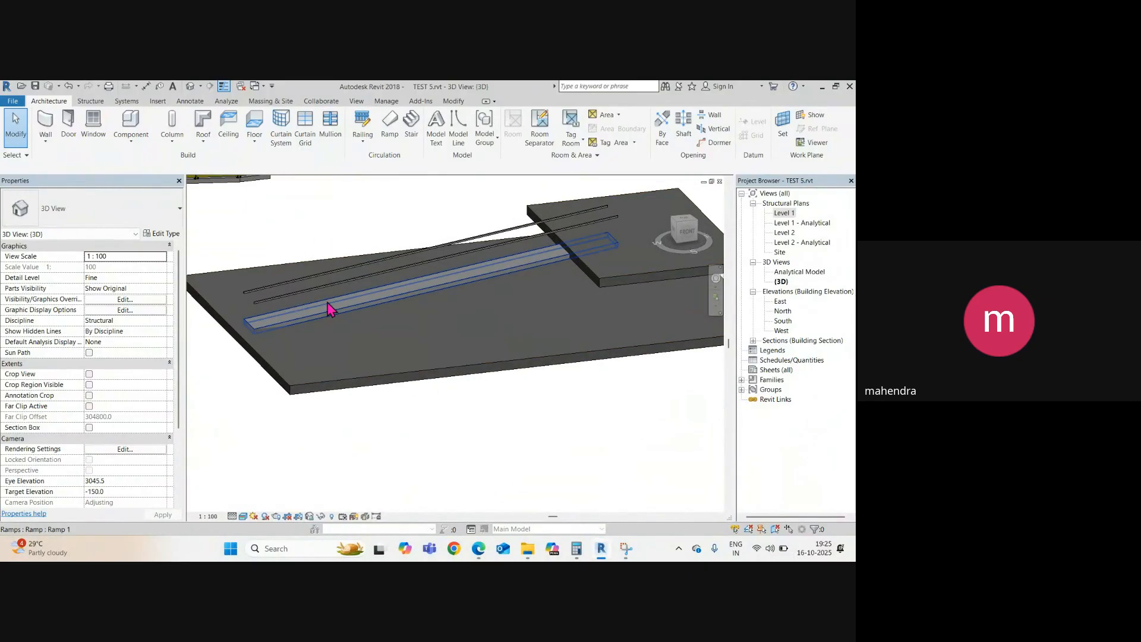
{"action": "middle_click_drag", "start_coordinate": [581, 273], "coordinate": [484, 337]}
Return to the Level 1 plan and align the ramp's DN end with the upper floor's left edge.
{"action": "key", "text": "ctrl+Tab"}
{"action": "scroll", "coordinate": [514, 340], "scroll_direction": "up", "scroll_amount": 5}
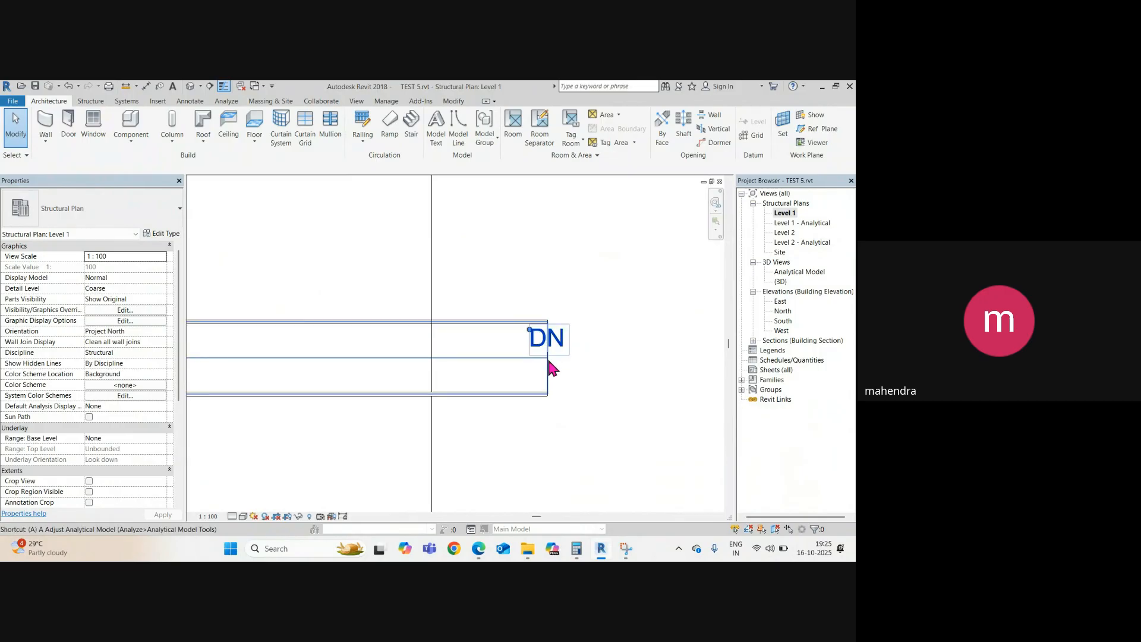
{"action": "key", "text": "a"}
{"action": "key", "text": "l"}
{"action": "left_click", "coordinate": [432, 281]}
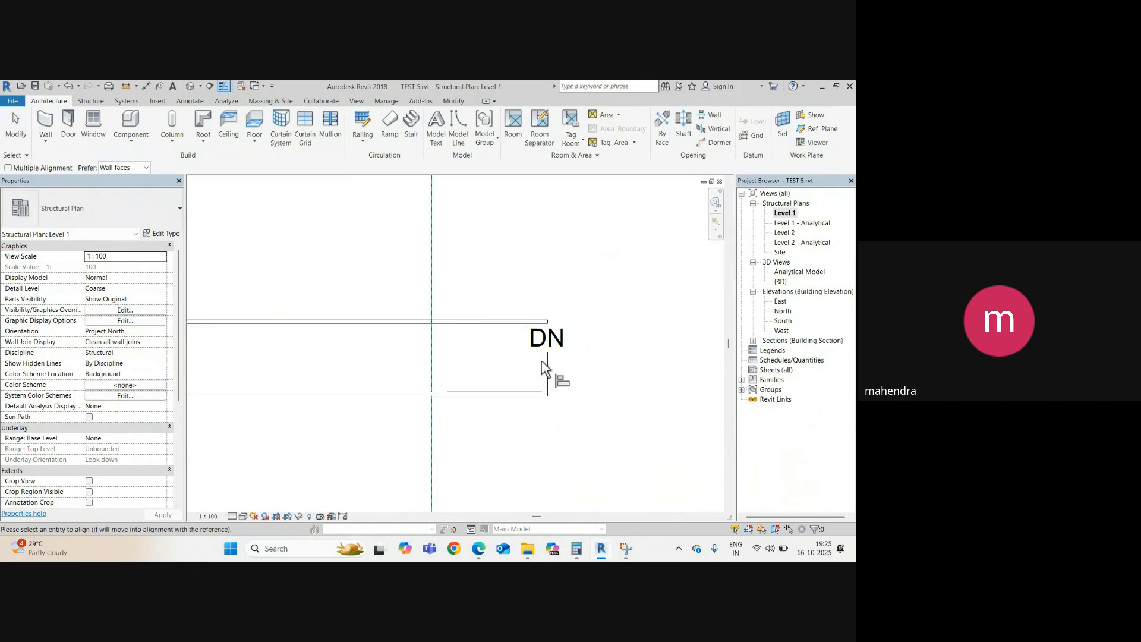
{"action": "left_click", "coordinate": [547, 366]}
{"action": "scroll", "coordinate": [383, 404], "scroll_direction": "down", "scroll_amount": 3}
{"action": "middle_click_drag", "start_coordinate": [383, 405], "coordinate": [669, 359]}
{"action": "scroll", "coordinate": [537, 357], "scroll_direction": "down", "scroll_amount": 2}
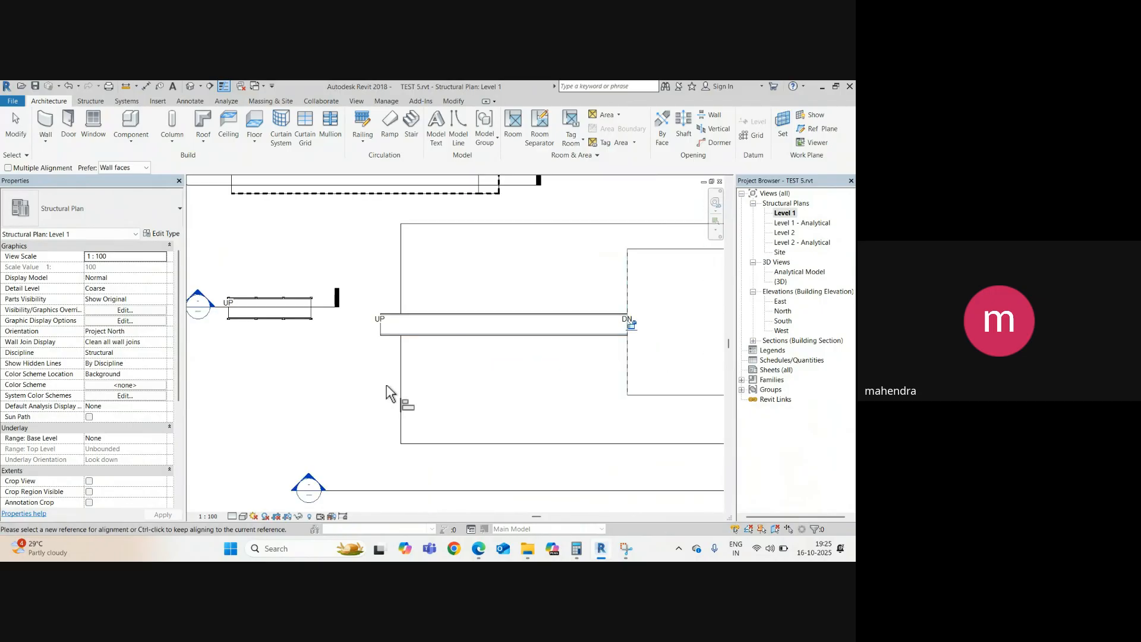
{"action": "key", "text": "Escape"}
Edit the lower floor's boundary, moving its left edge beyond the ramp's start so the floor is 18100 mm long.
{"action": "left_click", "coordinate": [401, 369]}
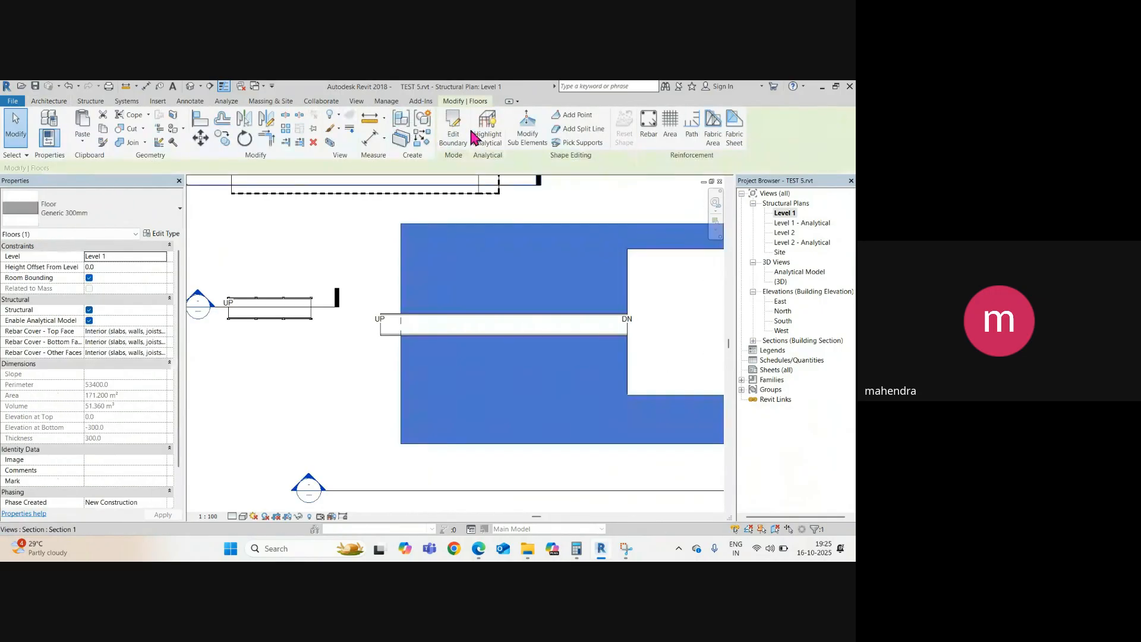
{"action": "left_click", "coordinate": [449, 132]}
{"action": "mouse_move", "coordinate": [399, 275]}
{"action": "left_mouse_down"}
{"action": "mouse_move", "coordinate": [369, 272]}
{"action": "mouse_move", "coordinate": [362, 248]}
{"action": "left_mouse_up"}
{"action": "left_click", "coordinate": [450, 141]}
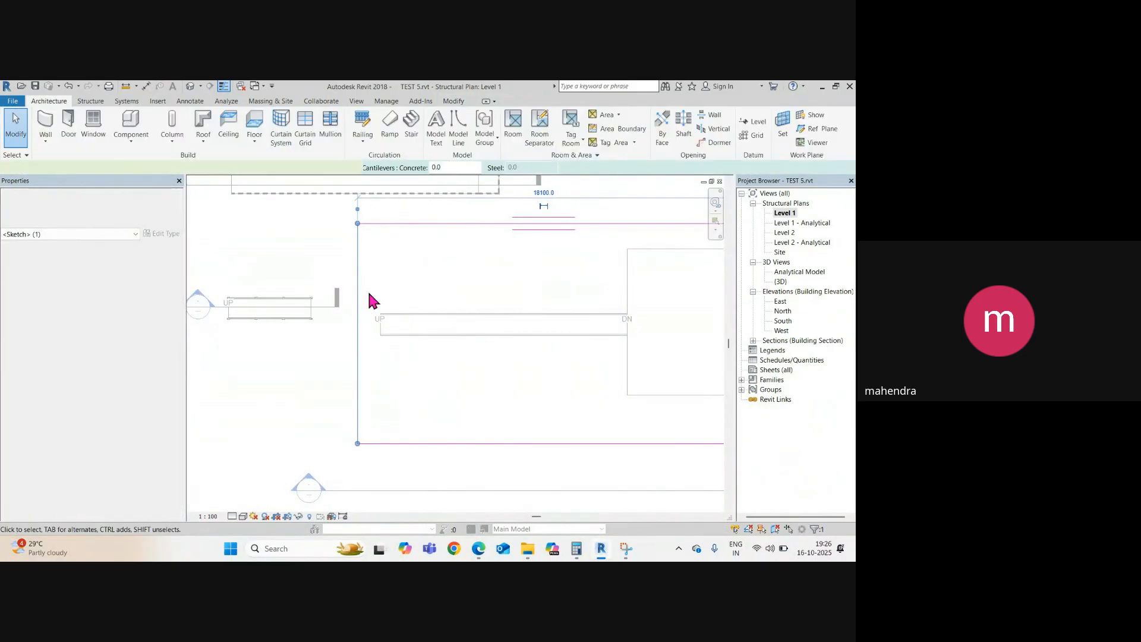
Delete the short ramp to the left of the floors and the Section 2 line beside it.
{"action": "scroll", "coordinate": [316, 342], "scroll_direction": "down", "scroll_amount": 2}
{"action": "middle_click_drag", "start_coordinate": [313, 341], "coordinate": [381, 336]}
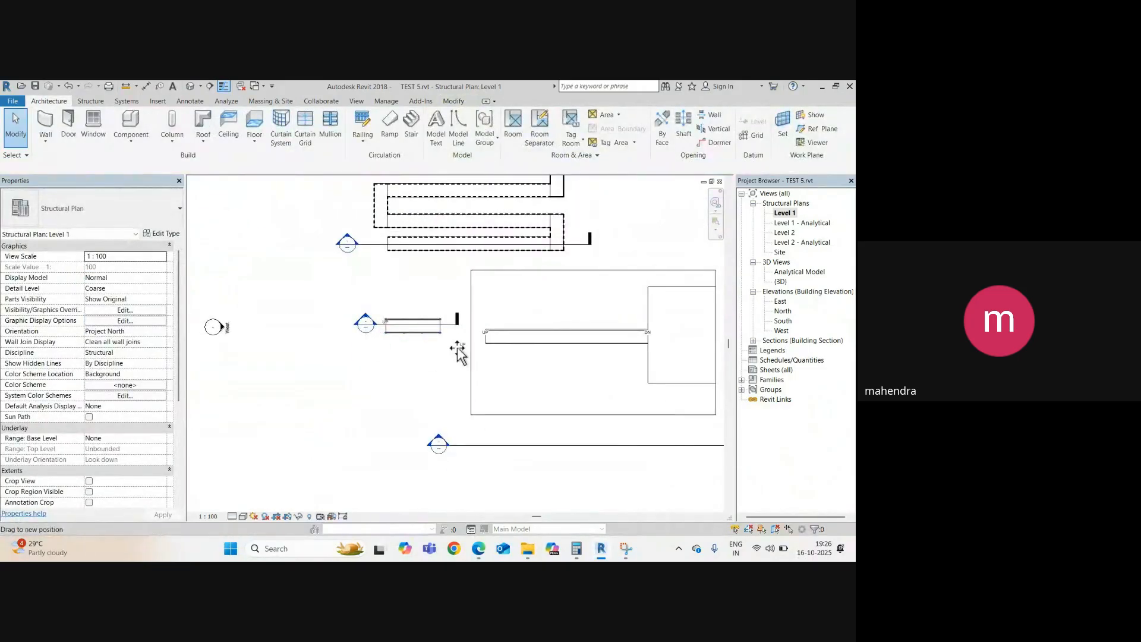
{"action": "left_click", "coordinate": [413, 321]}
{"action": "scroll", "coordinate": [414, 321], "scroll_direction": "up", "scroll_amount": 2}
{"action": "scroll", "coordinate": [414, 327], "scroll_direction": "up", "scroll_amount": 1}
{"action": "key", "text": "Escape"}
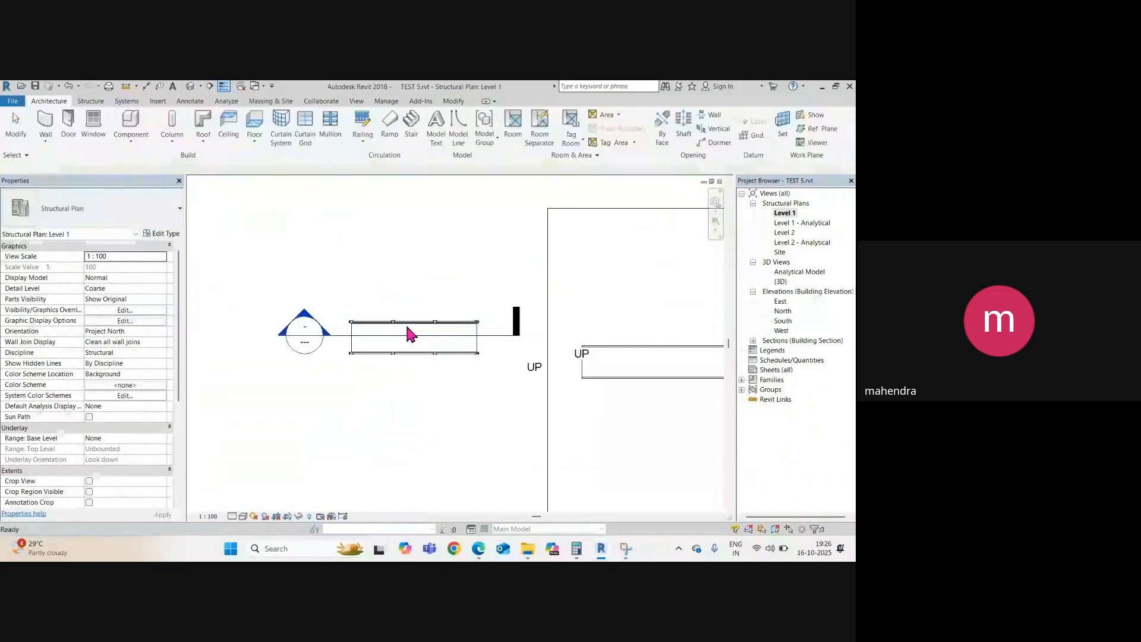
{"action": "left_click", "coordinate": [355, 341]}
{"action": "key", "text": "Delete"}
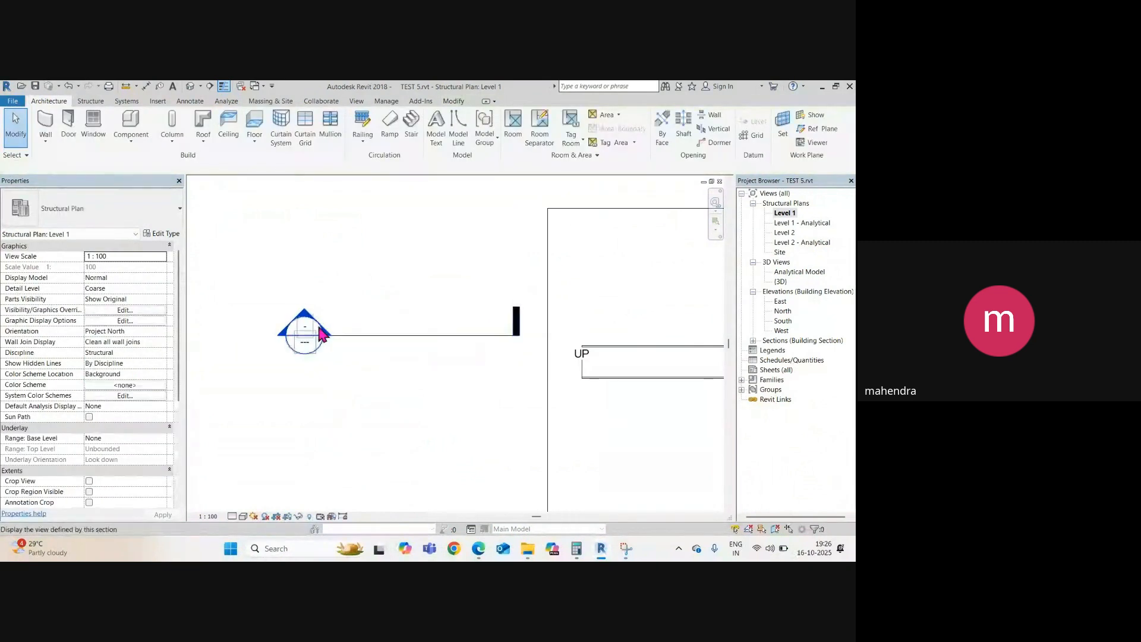
{"action": "left_click", "coordinate": [402, 334]}
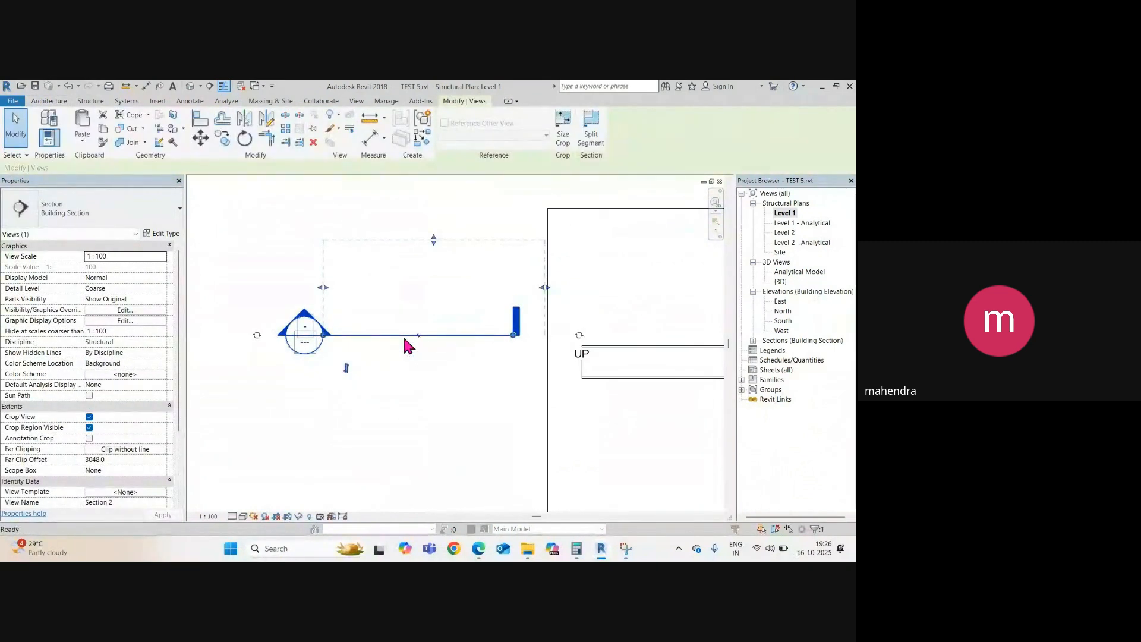
{"action": "key", "text": "Delete"}
{"action": "left_click", "coordinate": [462, 346]}
Move the Section 3 line up so it cuts through the ramp and open its section view.
{"action": "scroll", "coordinate": [145, 332], "scroll_direction": "down", "scroll_amount": 2}
{"action": "scroll", "coordinate": [284, 384], "scroll_direction": "down", "scroll_amount": 1}
{"action": "middle_click_drag", "start_coordinate": [355, 392], "coordinate": [261, 308]}
{"action": "scroll", "coordinate": [277, 329], "scroll_direction": "down", "scroll_amount": 1}
{"action": "left_click", "coordinate": [388, 440]}
{"action": "left_click_drag", "start_coordinate": [426, 439], "coordinate": [436, 293]}
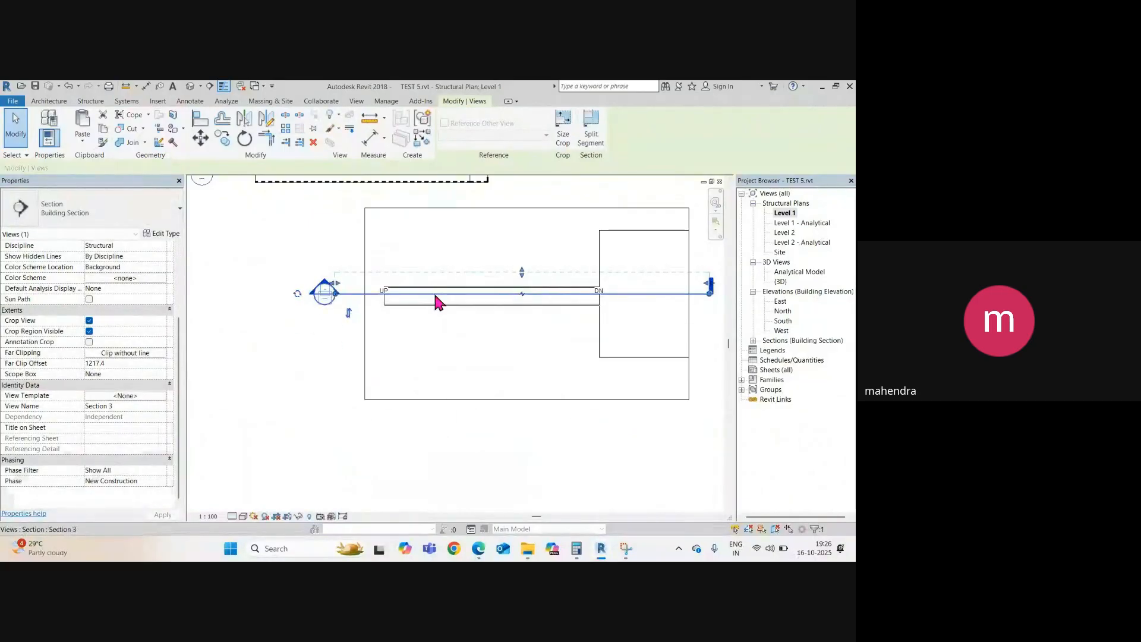
{"action": "right_click", "coordinate": [440, 294]}
{"action": "left_click", "coordinate": [461, 313]}
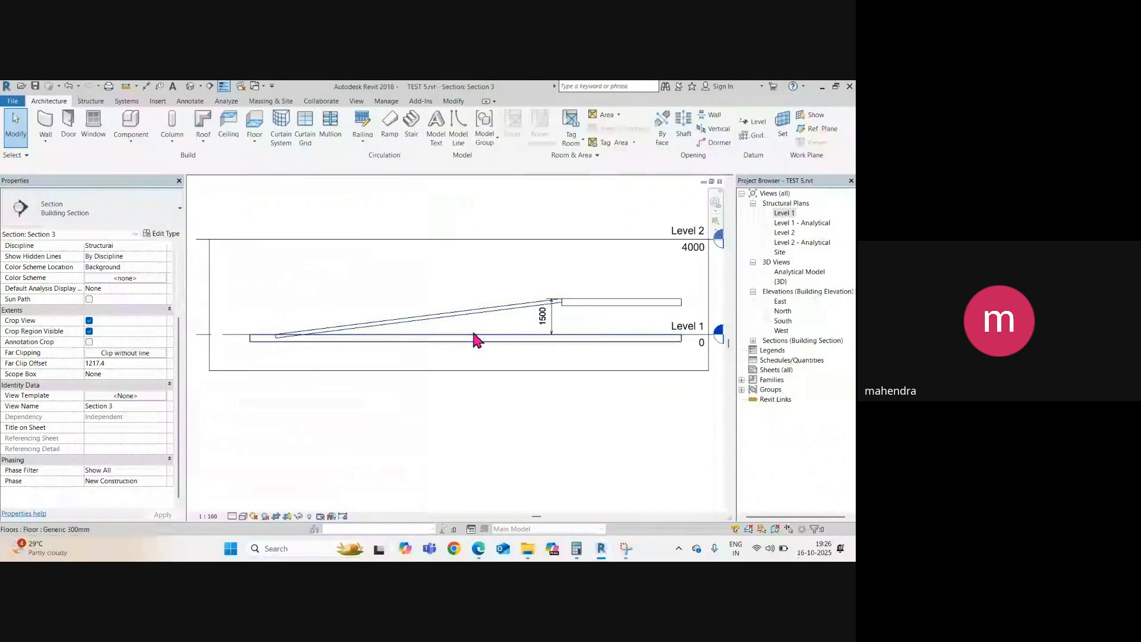
Examine how the ramp meets the lower and upper floors in the Section 3 view.
{"action": "scroll", "coordinate": [297, 310], "scroll_direction": "up", "scroll_amount": 3}
{"action": "scroll", "coordinate": [349, 369], "scroll_direction": "down", "scroll_amount": 1}
{"action": "middle_click_drag", "start_coordinate": [348, 369], "coordinate": [526, 368]}
{"action": "scroll", "coordinate": [348, 357], "scroll_direction": "up", "scroll_amount": 4}
{"action": "scroll", "coordinate": [315, 353], "scroll_direction": "down", "scroll_amount": 2}
{"action": "scroll", "coordinate": [302, 359], "scroll_direction": "down", "scroll_amount": 3}
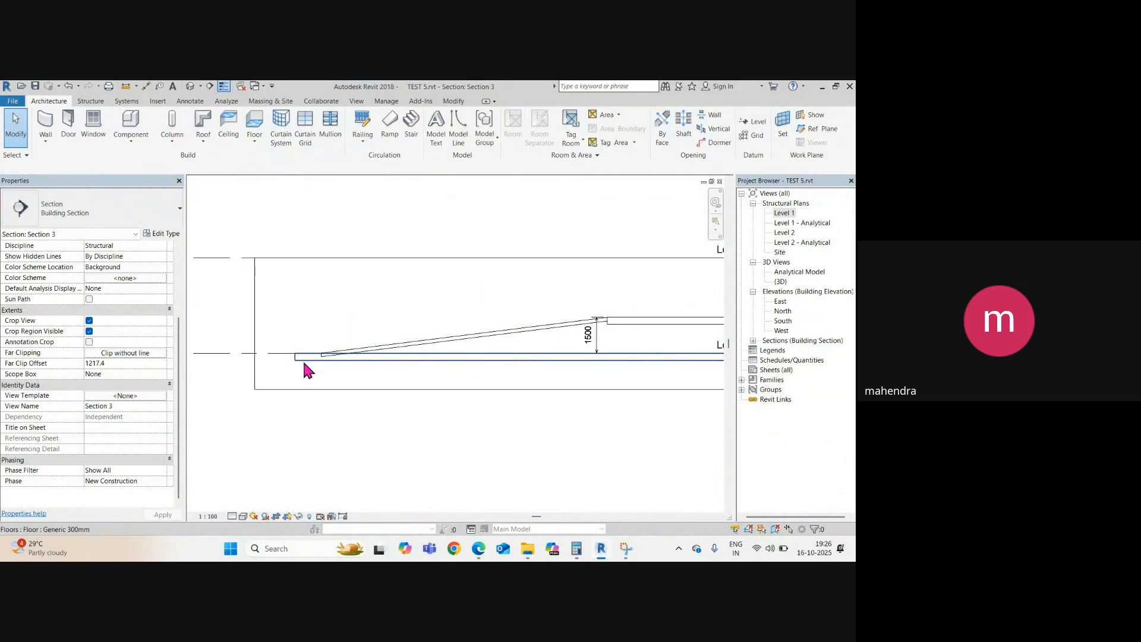
{"action": "scroll", "coordinate": [303, 359], "scroll_direction": "down", "scroll_amount": 1}
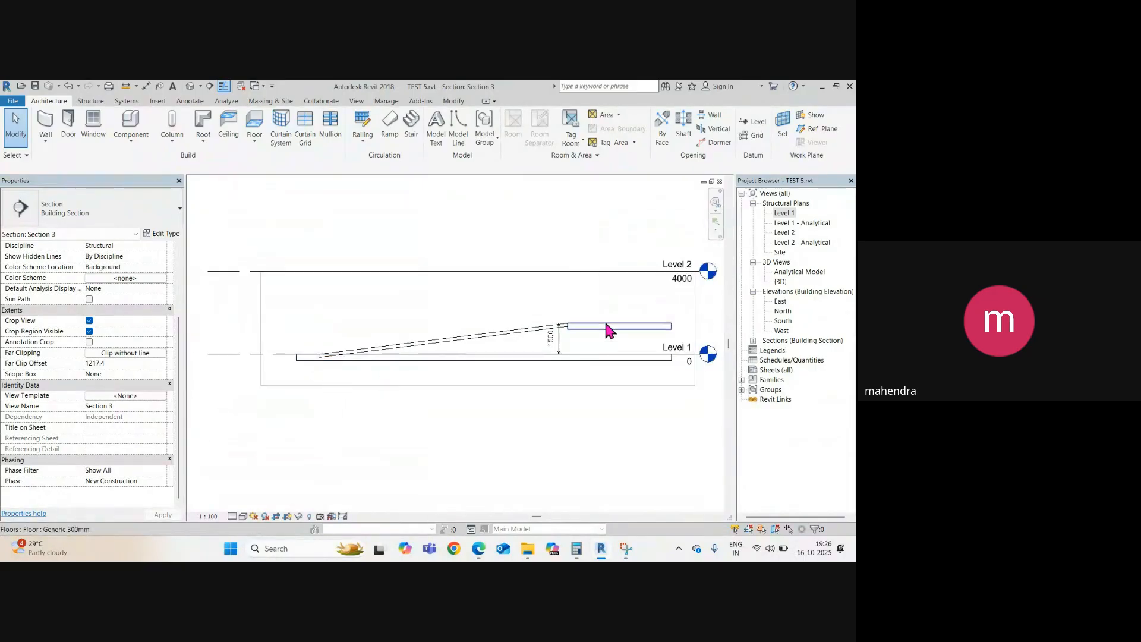
{"action": "middle_click_drag", "start_coordinate": [628, 332], "coordinate": [539, 347]}
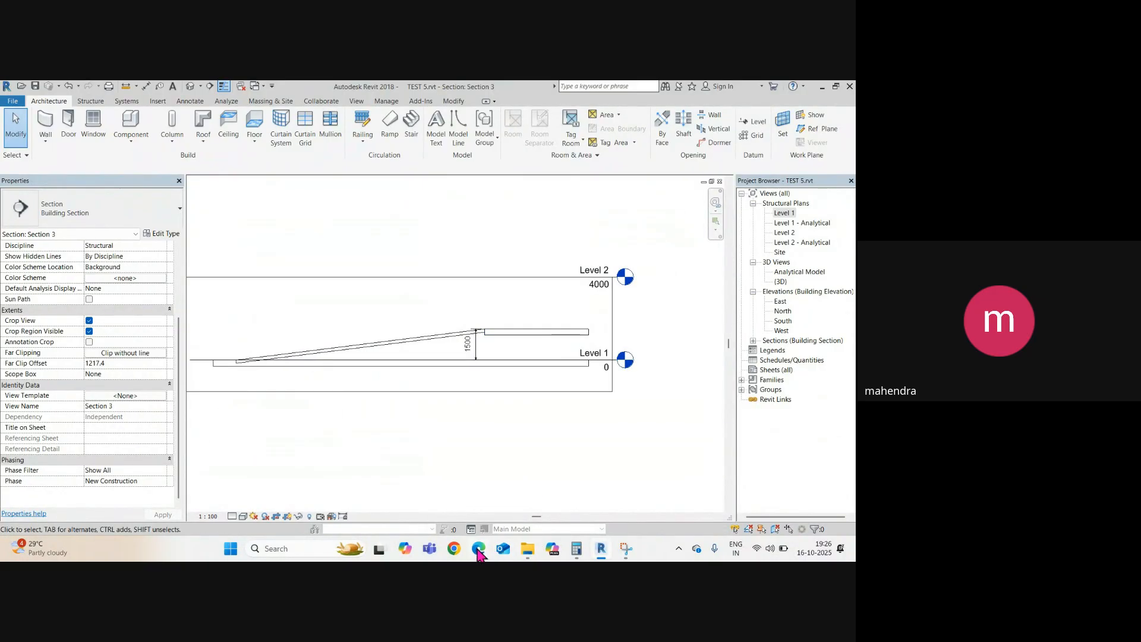
{"action": "mouse_move", "coordinate": [479, 550]}
{"action": "left_click", "coordinate": [413, 476]}
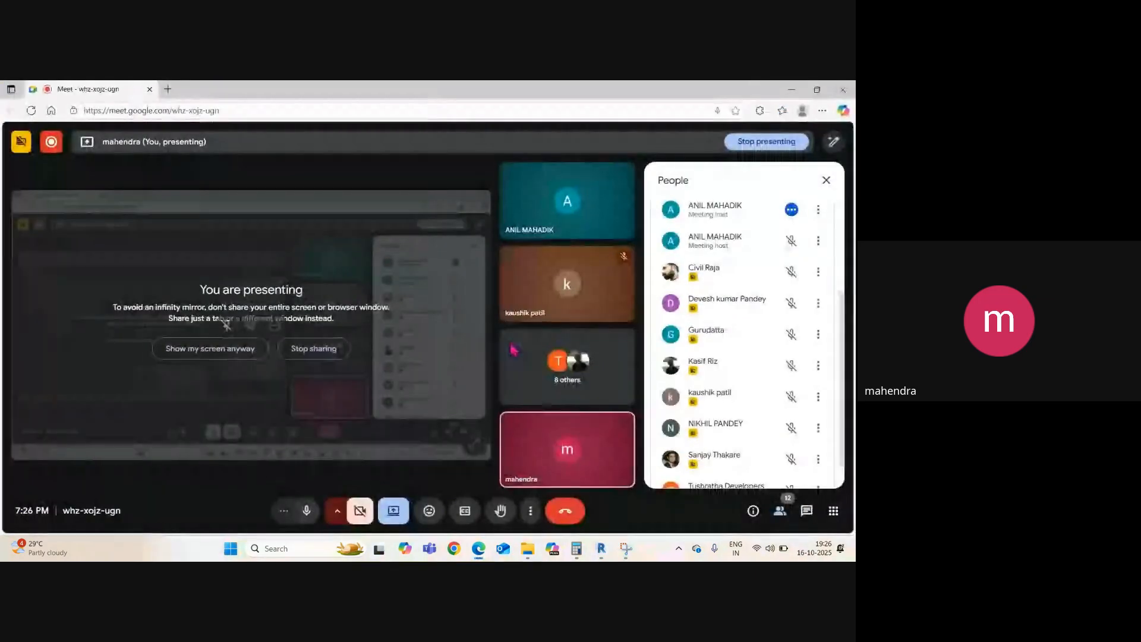
{"action": "left_click", "coordinate": [791, 90]}
{"action": "scroll", "coordinate": [458, 419], "scroll_direction": "down", "scroll_amount": 2}
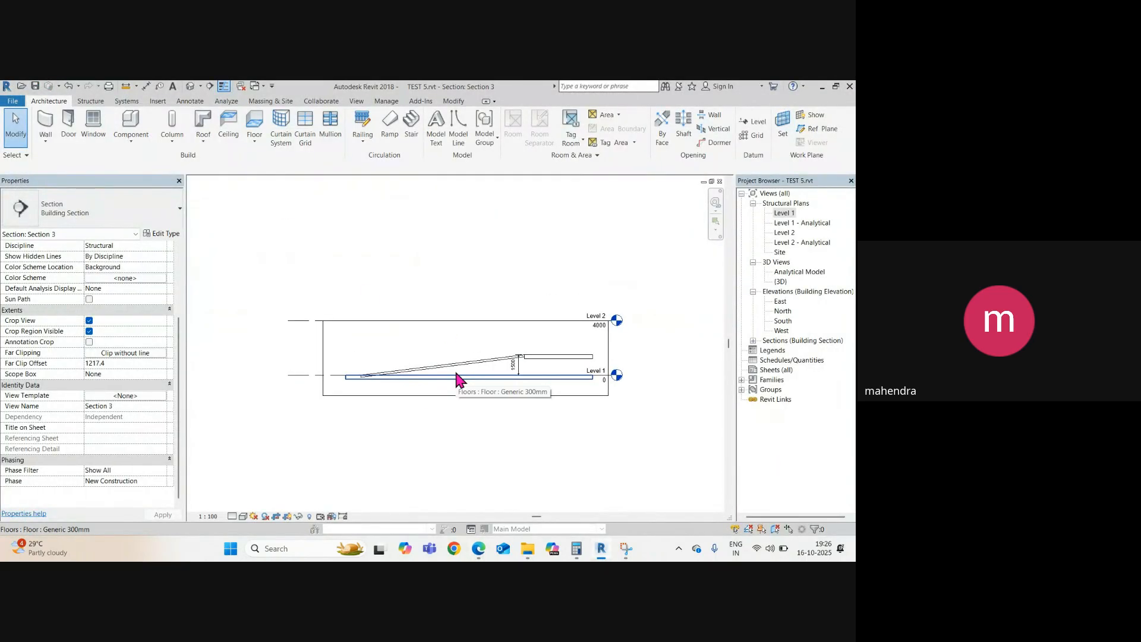
{"action": "scroll", "coordinate": [458, 377], "scroll_direction": "up", "scroll_amount": 2}
Return to the Level 1 plan and set its view scale to 1:50 with the Hidden Line visual style.
{"action": "key", "text": "ctrl+Tab"}
{"action": "scroll", "coordinate": [447, 302], "scroll_direction": "up", "scroll_amount": 2}
{"action": "middle_click_drag", "start_coordinate": [475, 318], "coordinate": [422, 366]}
{"action": "scroll", "coordinate": [536, 350], "scroll_direction": "down", "scroll_amount": 1}
{"action": "scroll", "coordinate": [387, 351], "scroll_direction": "up", "scroll_amount": 4}
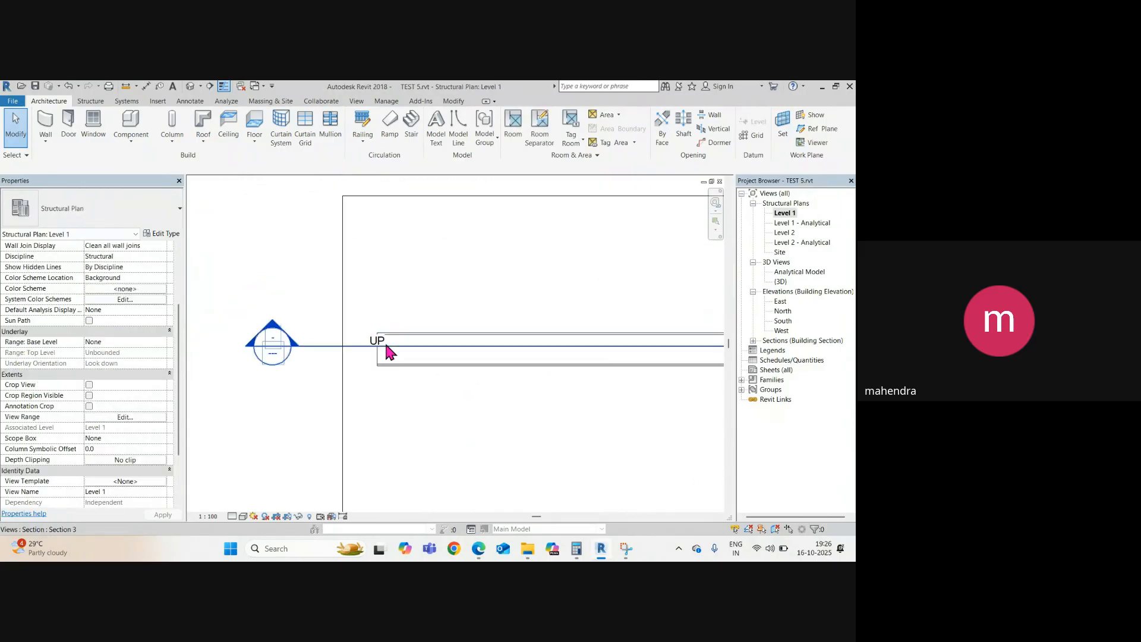
{"action": "left_click", "coordinate": [208, 516]}
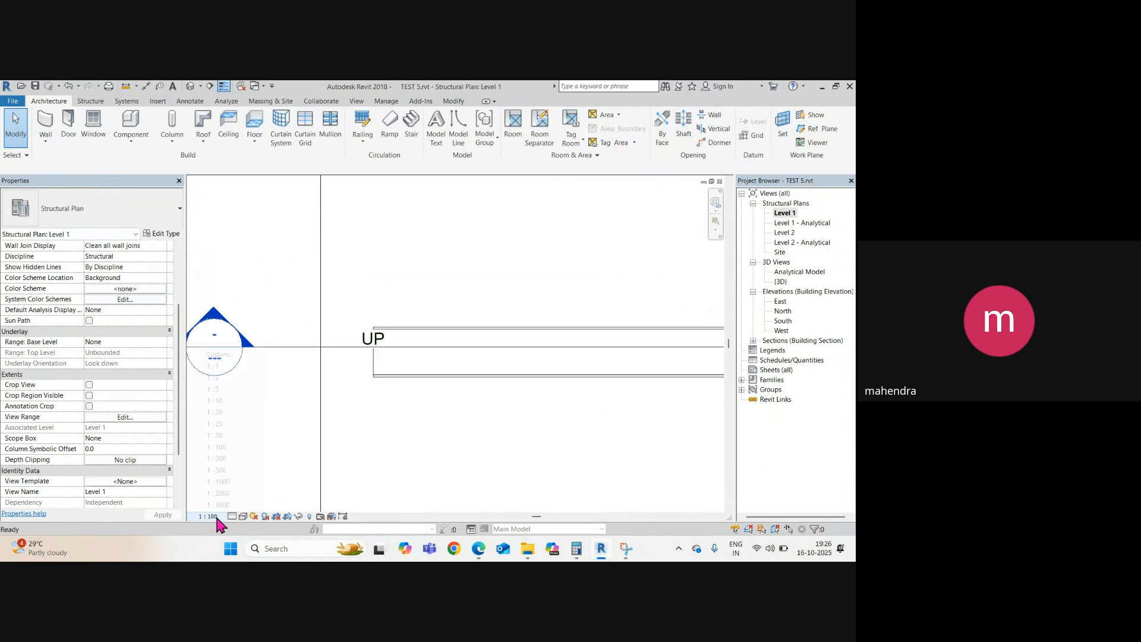
{"action": "left_click", "coordinate": [222, 437]}
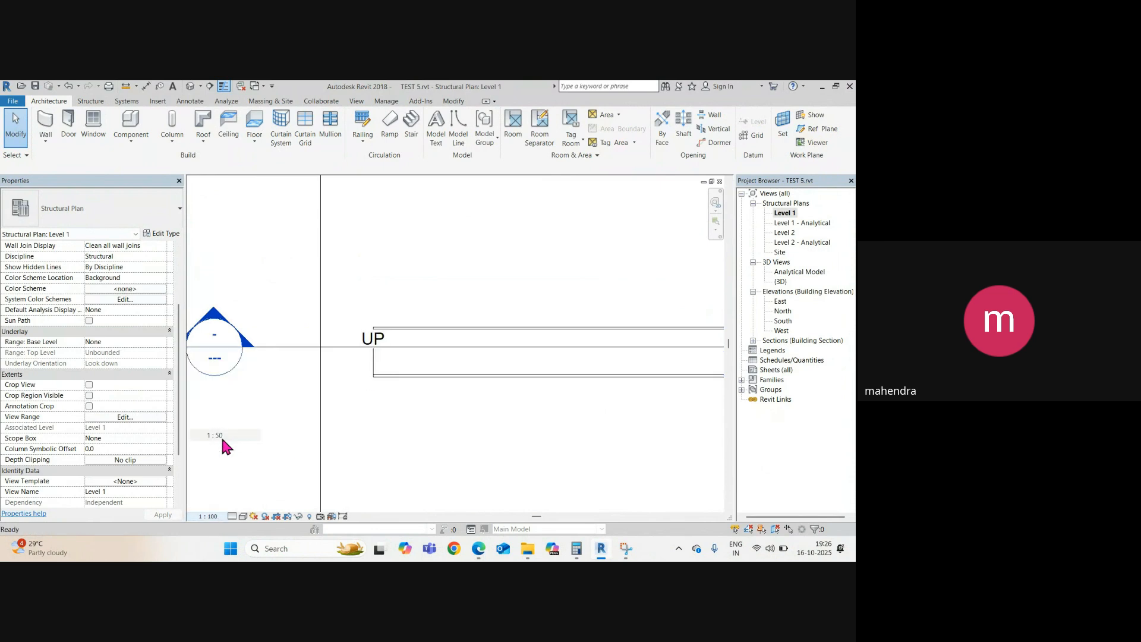
{"action": "left_click", "coordinate": [244, 516]}
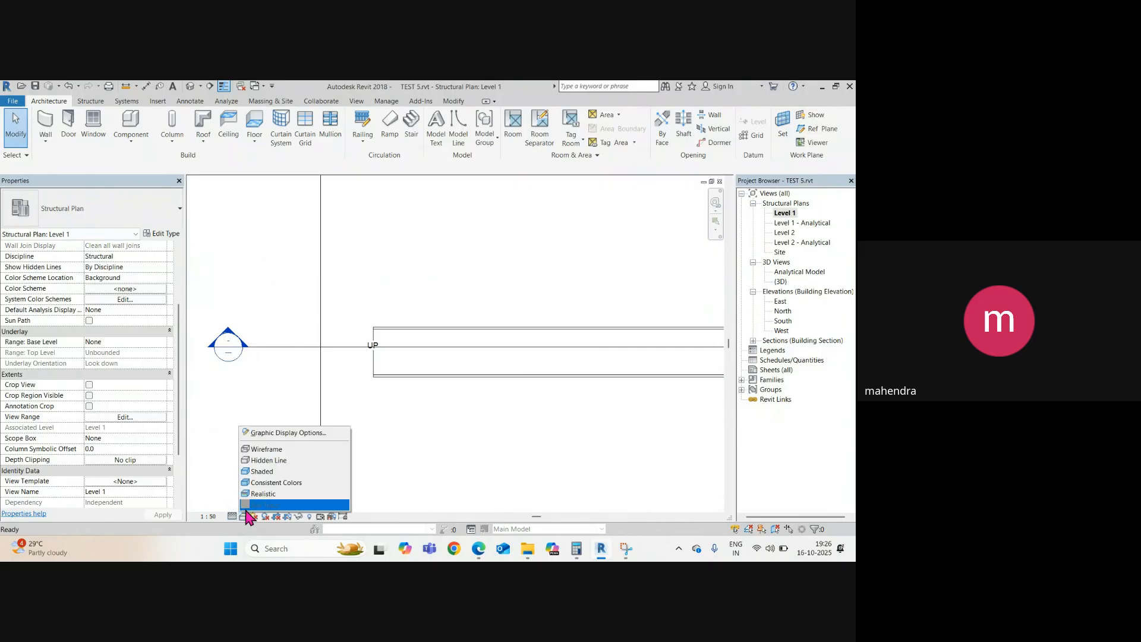
{"action": "left_click", "coordinate": [280, 461]}
Select the ramp between the two floors in plan and open its sketch for editing.
{"action": "scroll", "coordinate": [422, 295], "scroll_direction": "down", "scroll_amount": 3}
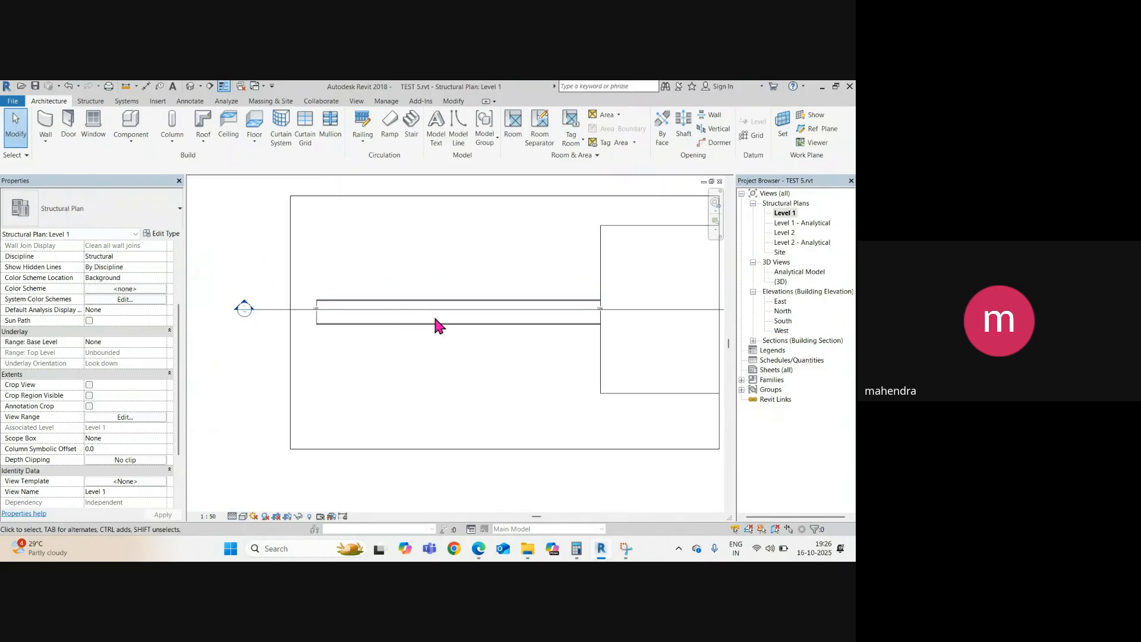
{"action": "scroll", "coordinate": [339, 312], "scroll_direction": "up", "scroll_amount": 1}
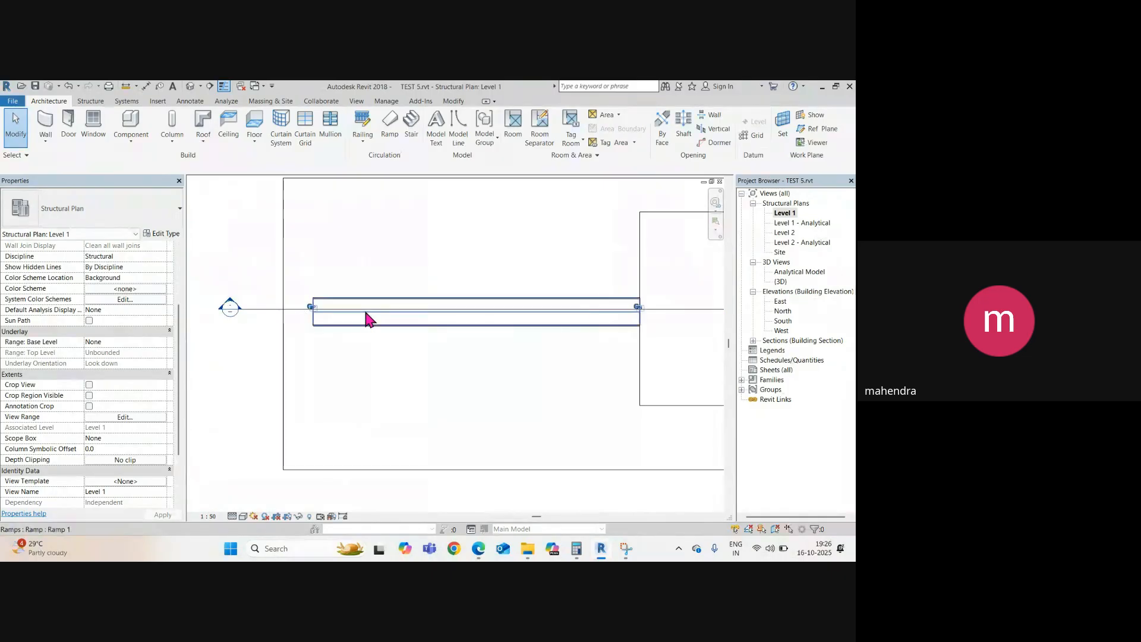
{"action": "scroll", "coordinate": [360, 318], "scroll_direction": "up", "scroll_amount": 3}
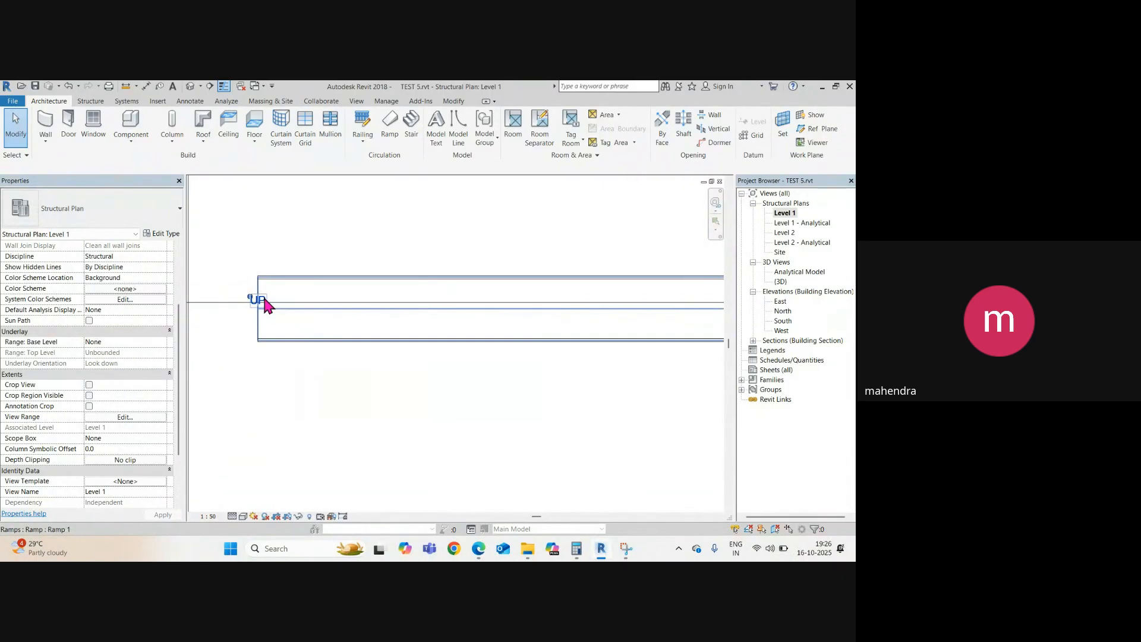
{"action": "scroll", "coordinate": [645, 340], "scroll_direction": "down", "scroll_amount": 2}
{"action": "middle_click_drag", "start_coordinate": [645, 340], "coordinate": [405, 364]}
{"action": "scroll", "coordinate": [400, 374], "scroll_direction": "down", "scroll_amount": 2}
{"action": "scroll", "coordinate": [405, 357], "scroll_direction": "up", "scroll_amount": 4}
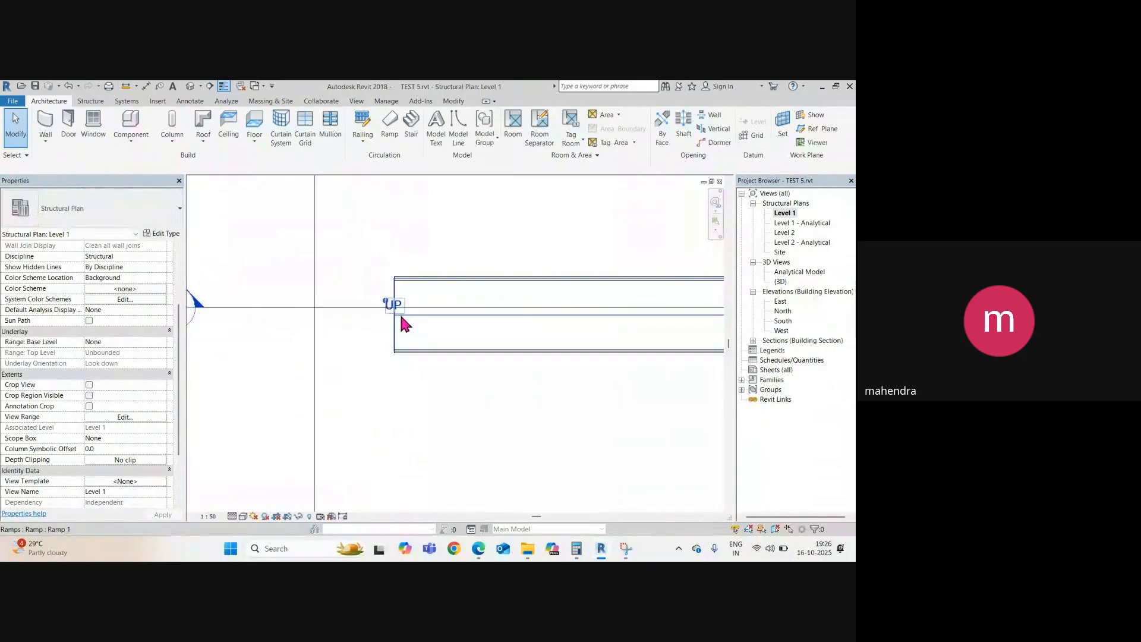
{"action": "left_click", "coordinate": [400, 296]}
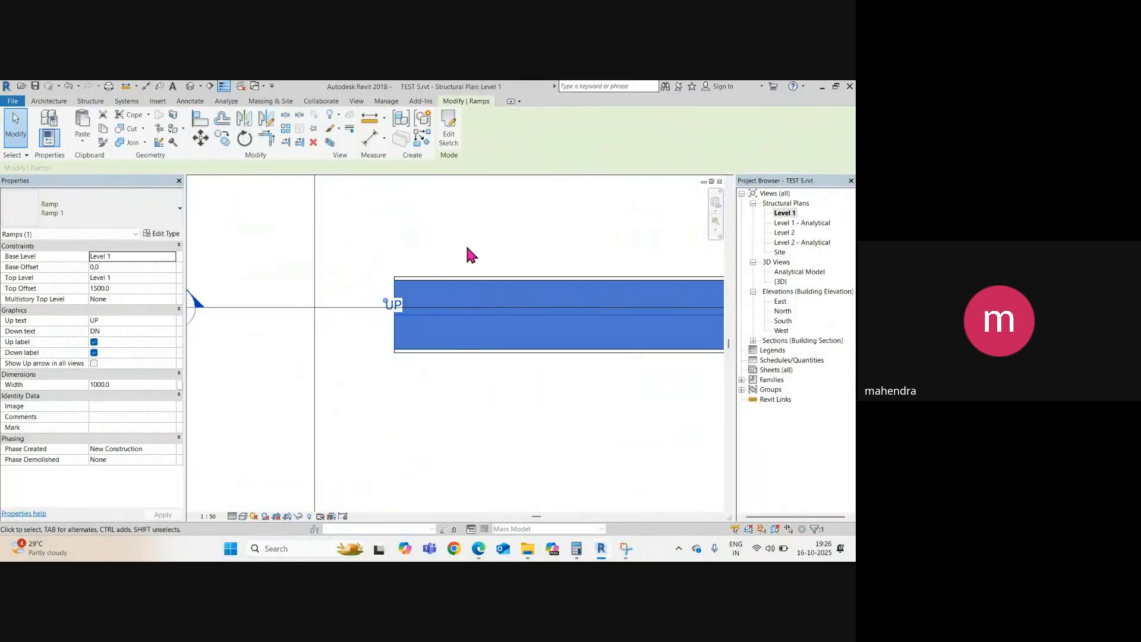
{"action": "left_click", "coordinate": [449, 138]}
Examine the boundary, riser and run lines of the ramp sketch from its start to the upper floor.
{"action": "middle_click_drag", "start_coordinate": [472, 356], "coordinate": [374, 356]}
{"action": "scroll", "coordinate": [369, 298], "scroll_direction": "up", "scroll_amount": 4}
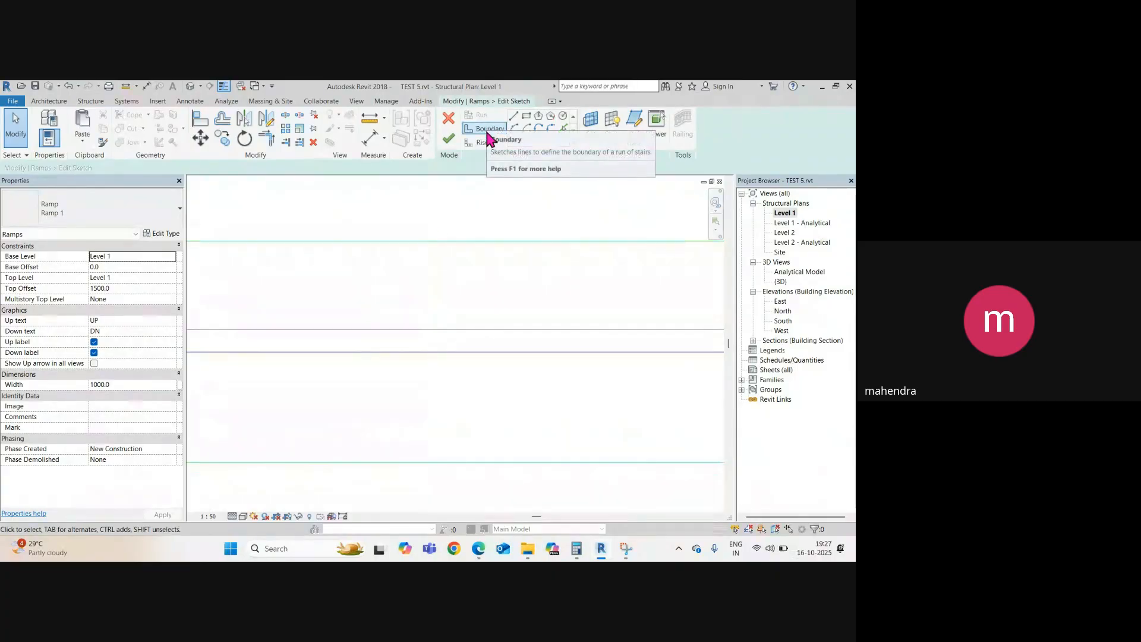
{"action": "scroll", "coordinate": [447, 351], "scroll_direction": "down", "scroll_amount": 5}
{"action": "scroll", "coordinate": [444, 347], "scroll_direction": "down", "scroll_amount": 1}
{"action": "left_click", "coordinate": [413, 343]}
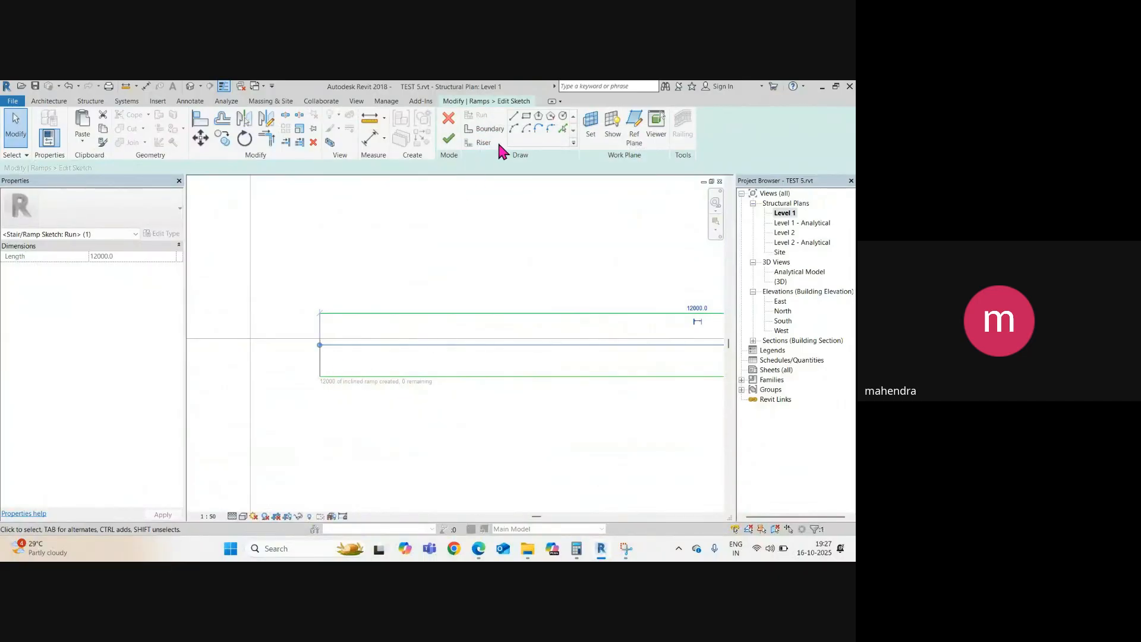
{"action": "scroll", "coordinate": [309, 326], "scroll_direction": "up", "scroll_amount": 1}
{"action": "left_click", "coordinate": [315, 338]}
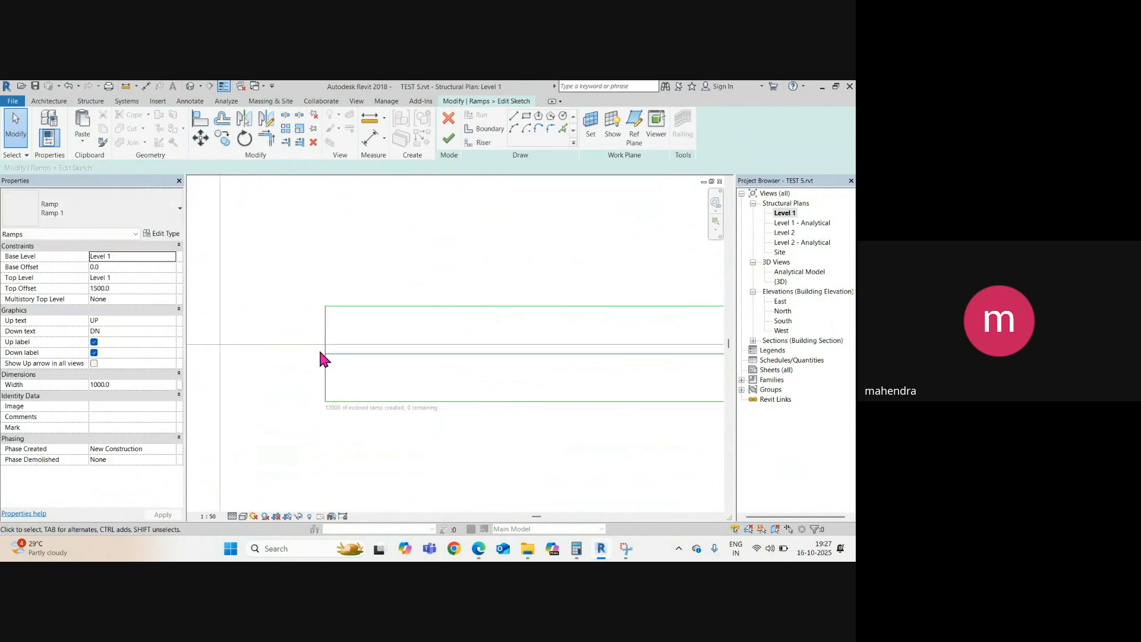
{"action": "scroll", "coordinate": [325, 345], "scroll_direction": "down", "scroll_amount": 3}
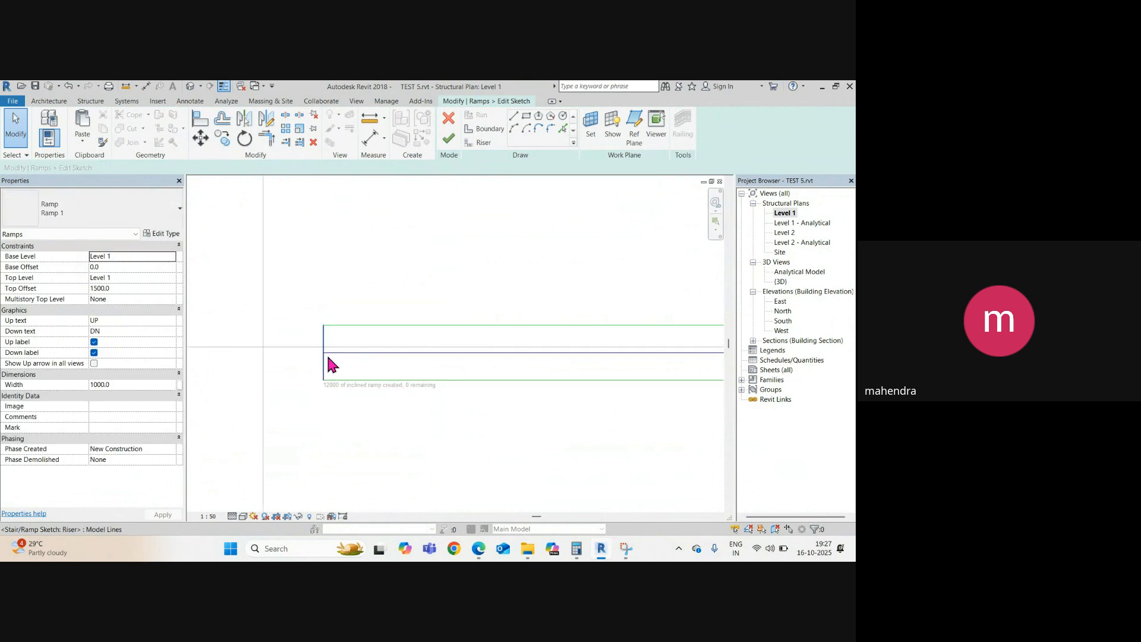
{"action": "scroll", "coordinate": [531, 371], "scroll_direction": "right", "scroll_amount": 3}
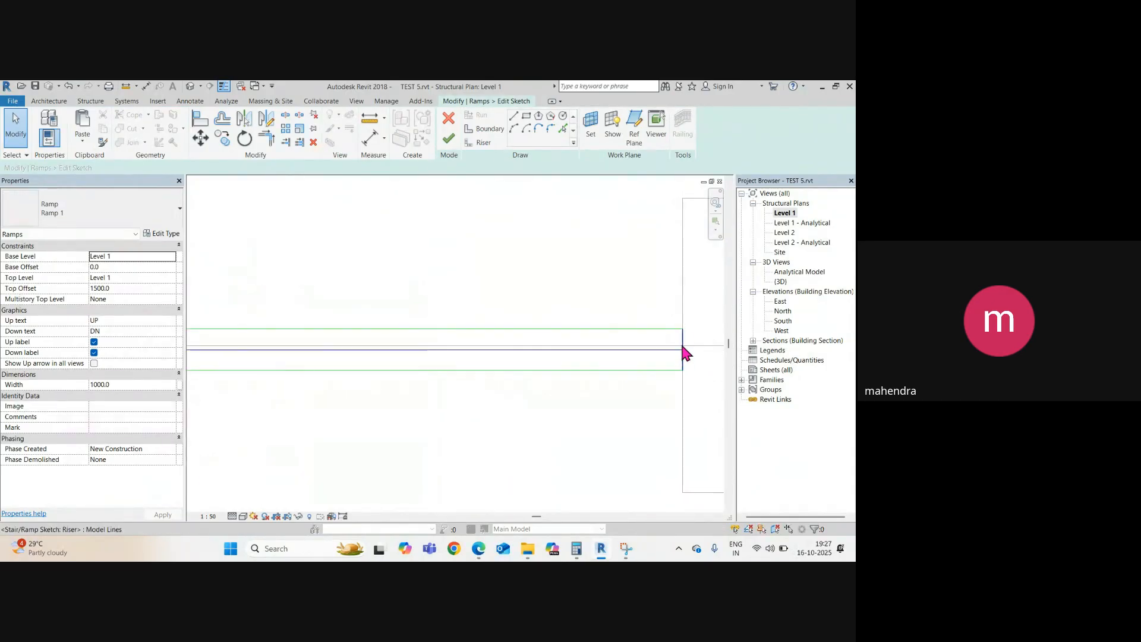
{"action": "scroll", "coordinate": [628, 351], "scroll_direction": "down", "scroll_amount": 1}
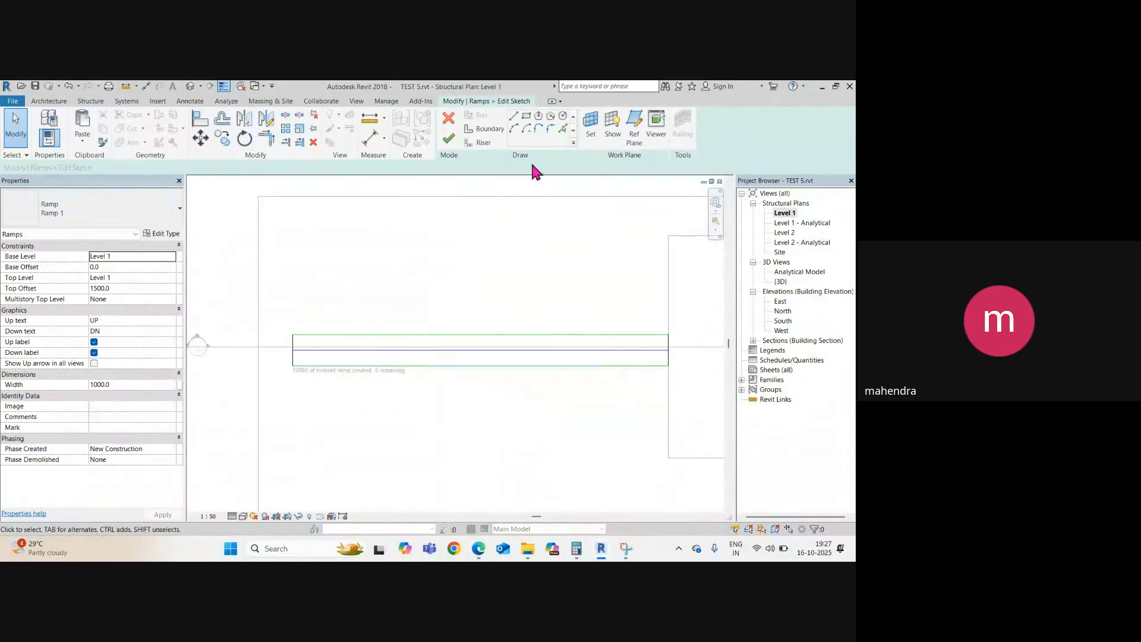
Delete both straight boundary lines of the ramp sketch.
{"action": "left_click", "coordinate": [381, 335]}
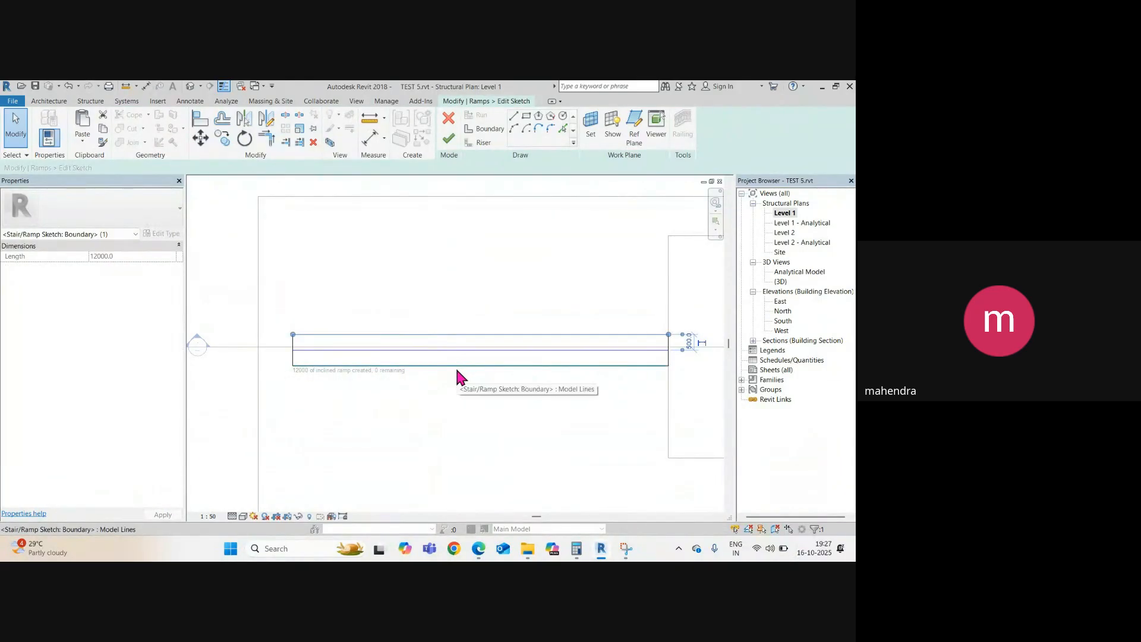
{"action": "left_click", "coordinate": [457, 366], "text": "ctrl"}
{"action": "key", "text": "Delete"}
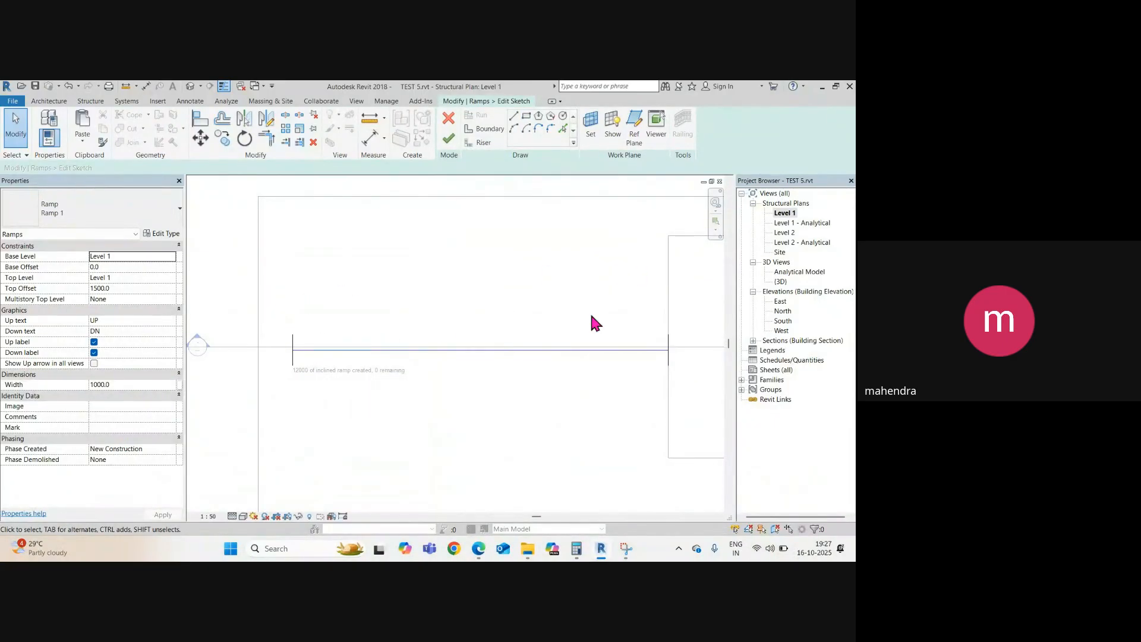
Draw an arc boundary about 12160 mm long above the run line, from the ramp's start to the upper floor's edge, bowing toward the run.
{"action": "left_click", "coordinate": [514, 130]}
{"action": "left_click", "coordinate": [295, 306]}
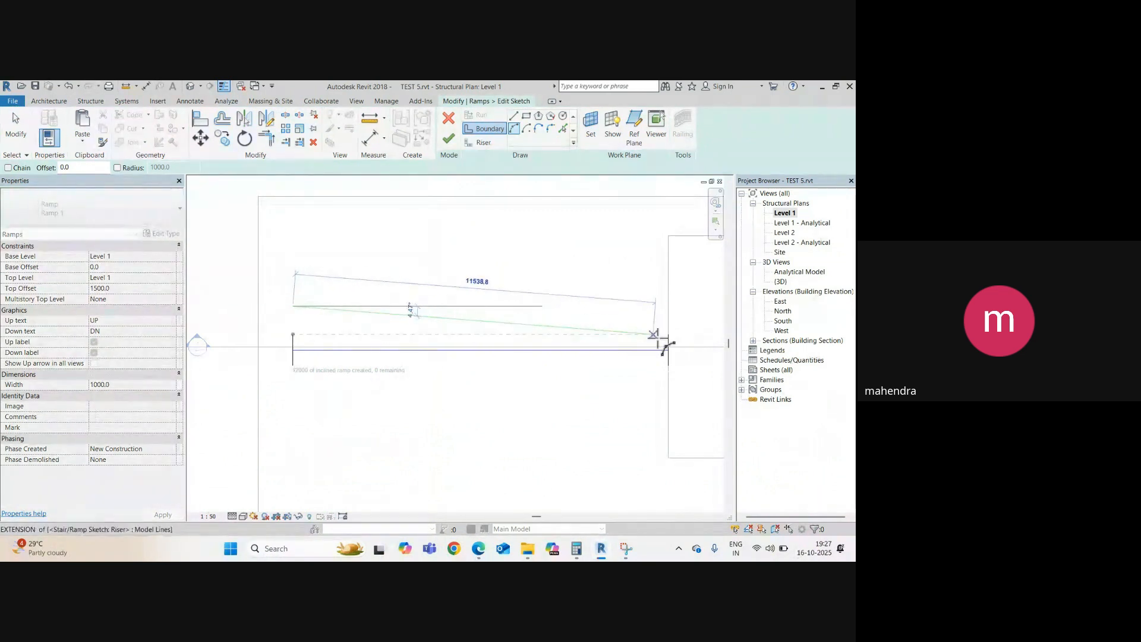
{"action": "left_click", "coordinate": [666, 280]}
{"action": "scroll", "coordinate": [483, 321], "scroll_direction": "up", "scroll_amount": 1}
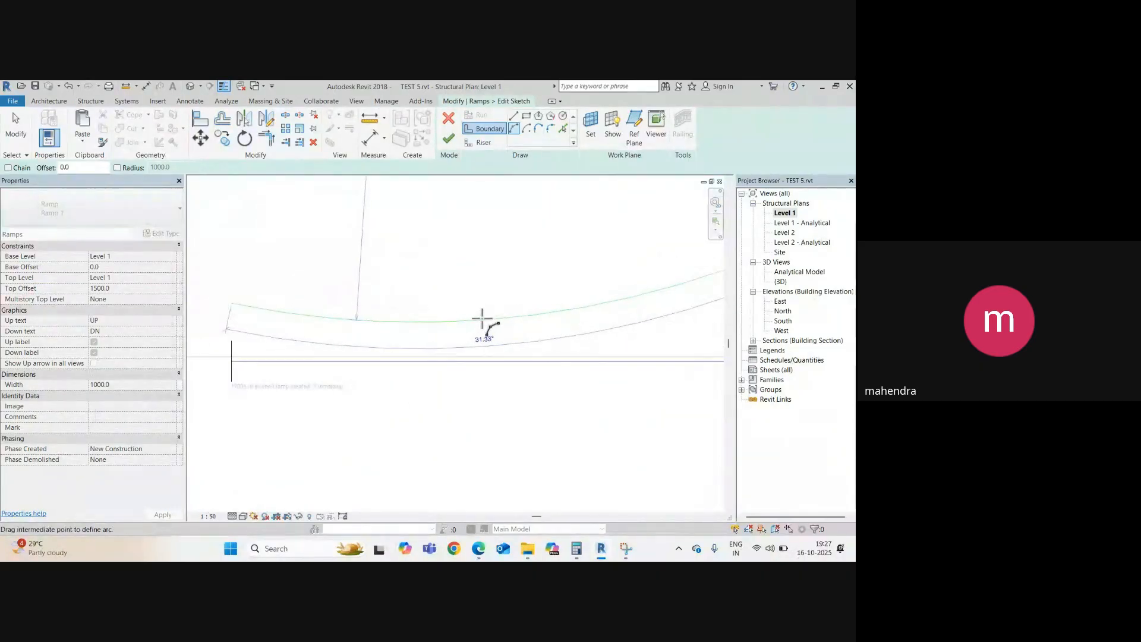
{"action": "left_click", "coordinate": [466, 324]}
{"action": "scroll", "coordinate": [403, 318], "scroll_direction": "down", "scroll_amount": 1}
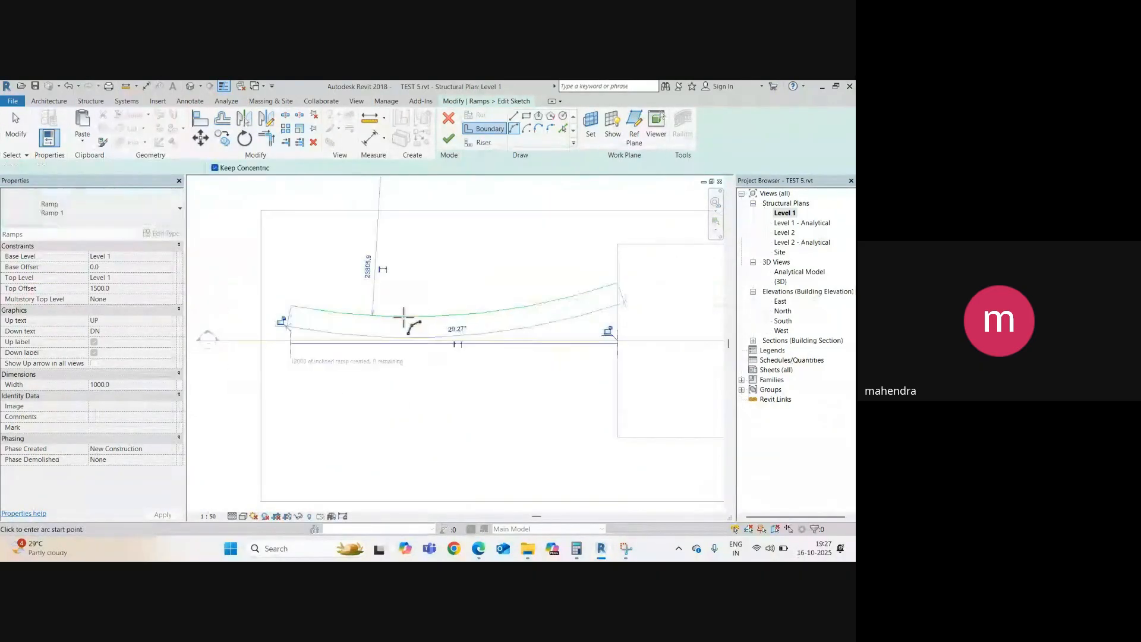
{"action": "key", "text": "Escape"}
Mirror a copy of the curved boundary to the opposite side, drawing the reflection axis along the ramp's run line.
{"action": "left_click", "coordinate": [496, 314]}
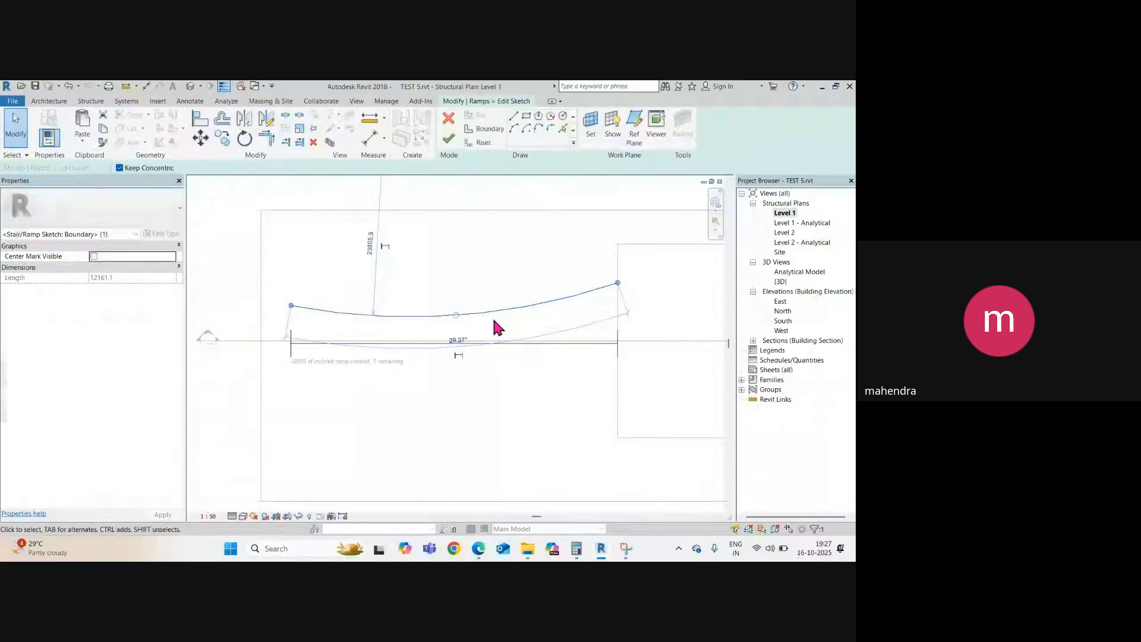
{"action": "left_click", "coordinate": [267, 119]}
{"action": "left_click", "coordinate": [292, 343]}
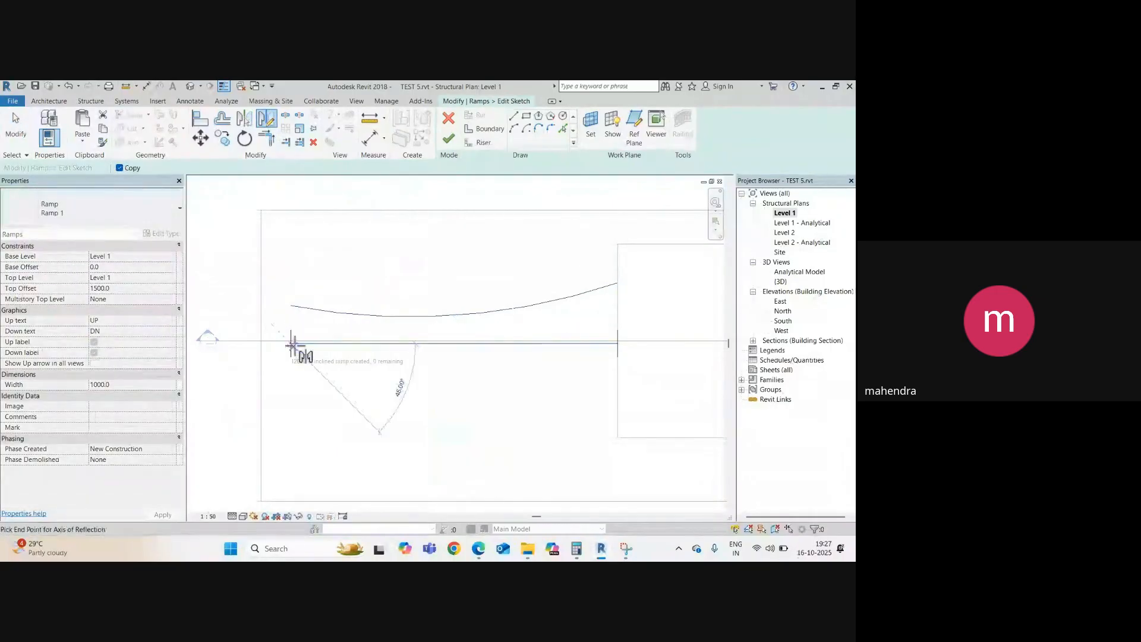
{"action": "left_click", "coordinate": [428, 345]}
{"action": "scroll", "coordinate": [303, 351], "scroll_direction": "up", "scroll_amount": 2}
{"action": "key", "text": "Escape"}
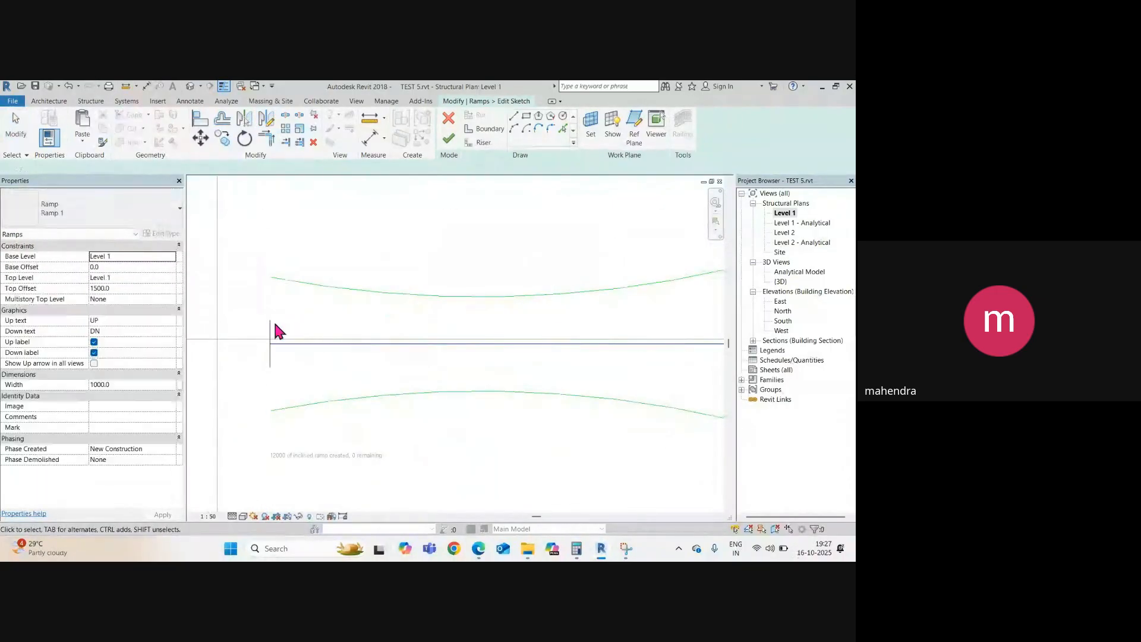
{"action": "key", "text": "Escape"}
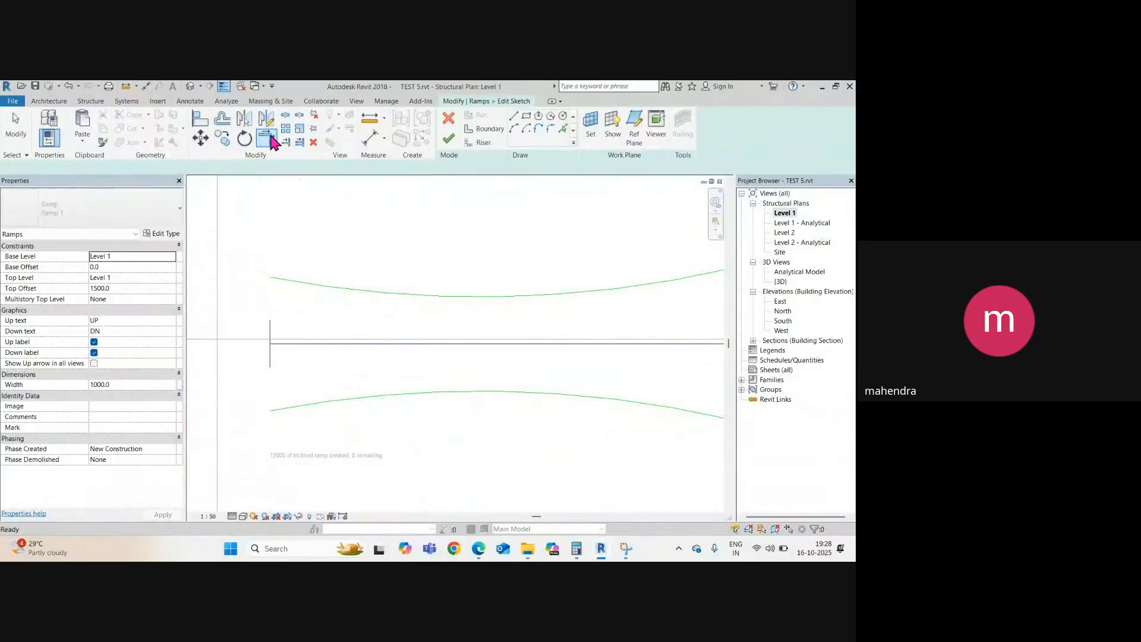
Trim/Extend the riser lines at both ramp ends to meet the two curved boundaries and finish the ramp sketch.
{"action": "left_click", "coordinate": [265, 142]}
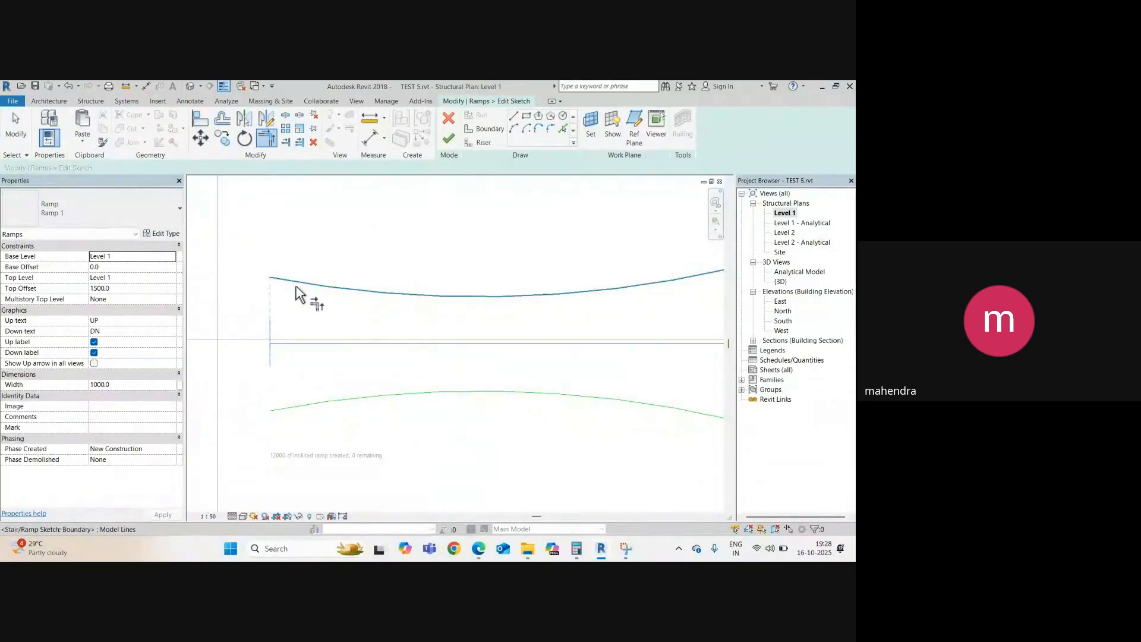
{"action": "left_click", "coordinate": [274, 324]}
{"action": "left_click", "coordinate": [315, 406]}
{"action": "scroll", "coordinate": [312, 397], "scroll_direction": "down", "scroll_amount": 2}
{"action": "middle_click_drag", "start_coordinate": [508, 404], "coordinate": [416, 357]}
{"action": "left_click", "coordinate": [458, 280]}
{"action": "left_click", "coordinate": [480, 320]}
{"action": "left_click", "coordinate": [472, 374]}
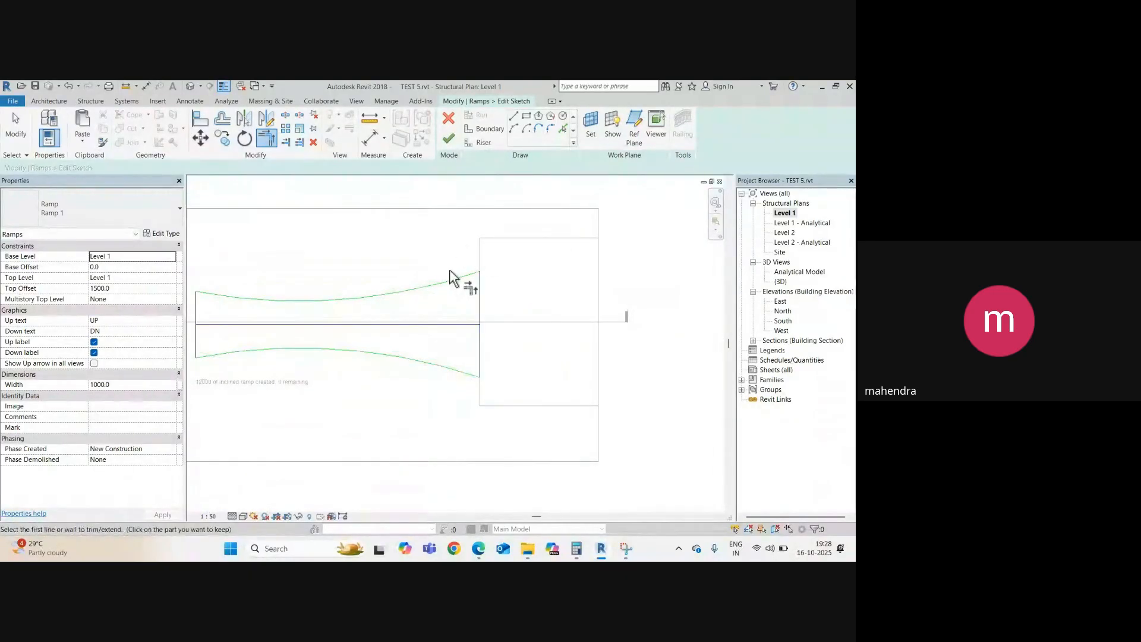
{"action": "left_click", "coordinate": [448, 141]}
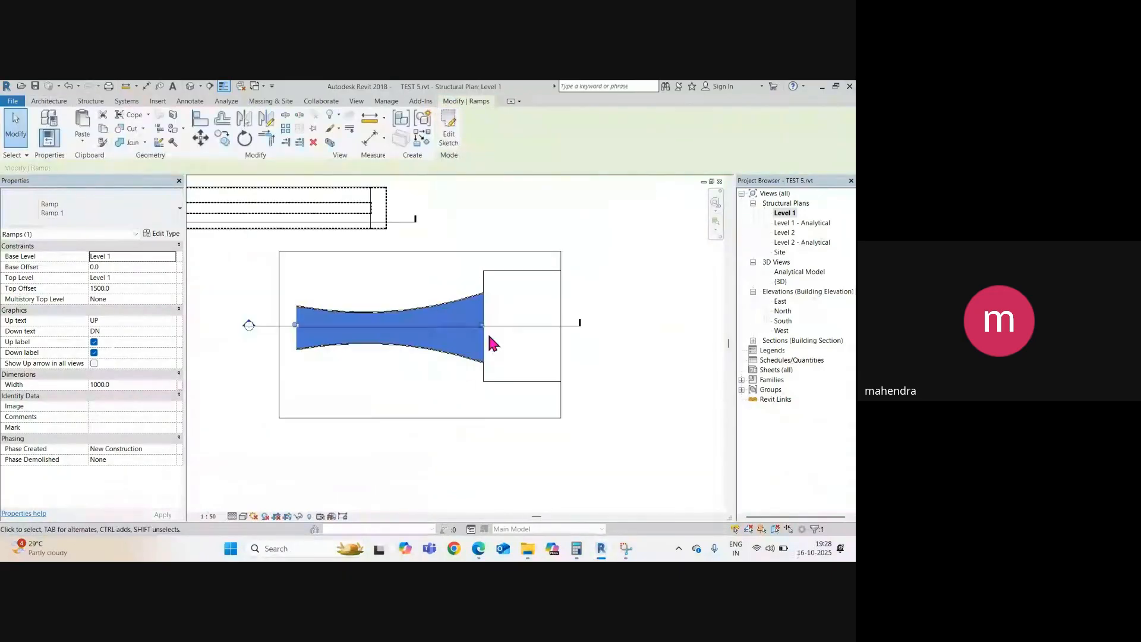
{"action": "left_click", "coordinate": [415, 392]}
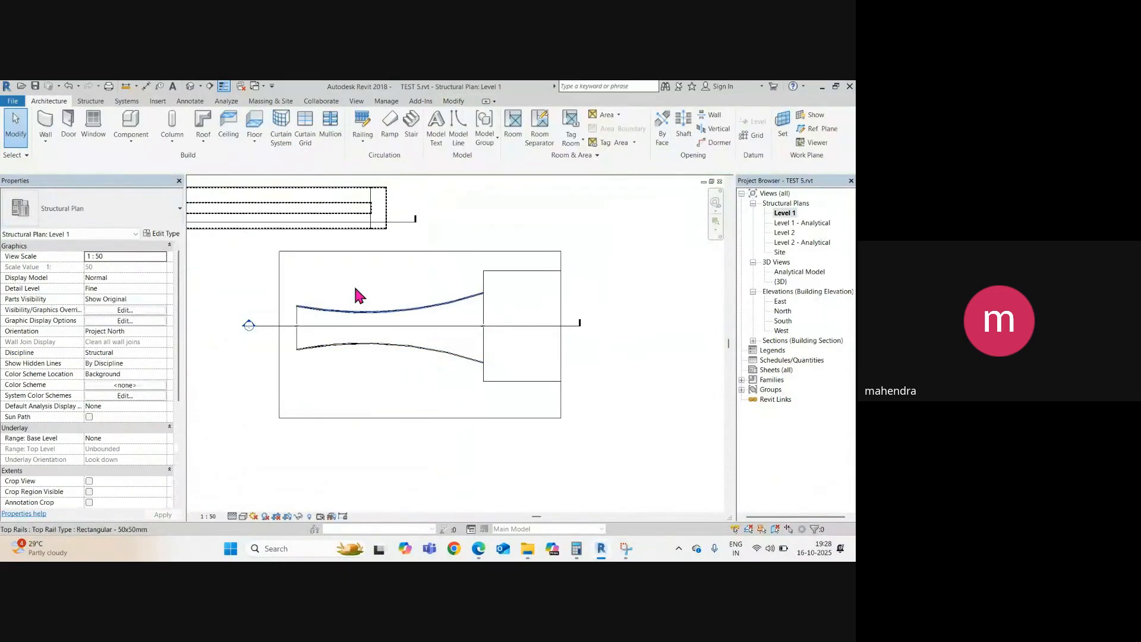
Open the default 3D view and examine the curved-sided ramp and its railings from above.
{"action": "left_click", "coordinate": [191, 86]}
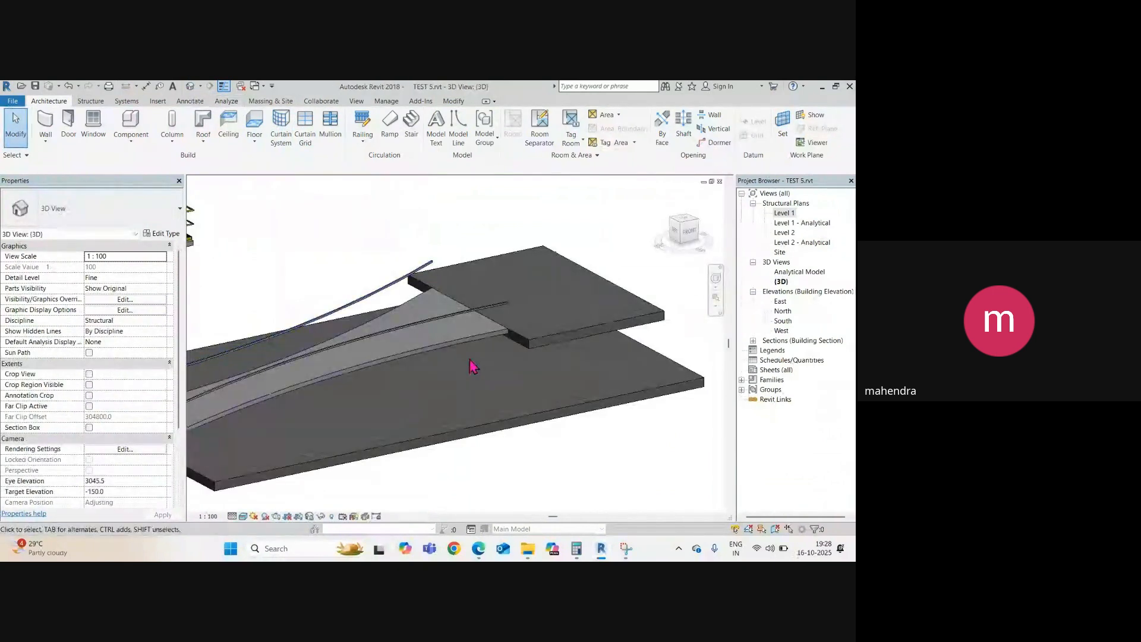
{"action": "middle_click_drag", "start_coordinate": [521, 340], "coordinate": [522, 267], "text": "shift"}
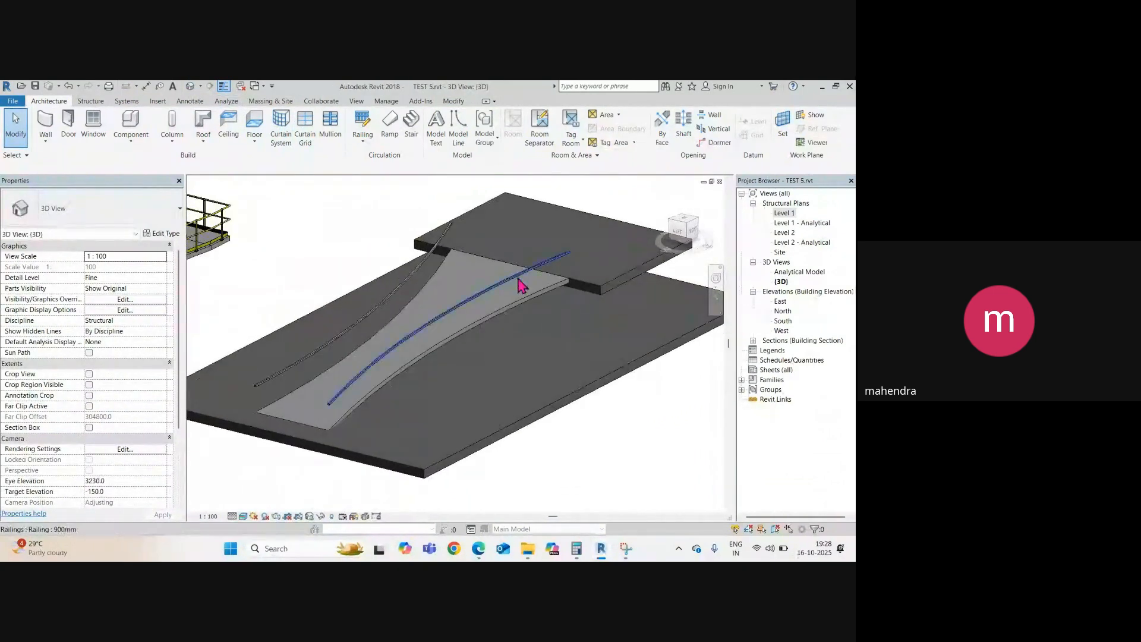
Select both curved railings along the ramp and change their type to a railing with posts and horizontal rails.
{"action": "left_click", "coordinate": [521, 287]}
{"action": "left_click", "coordinate": [434, 252], "text": "ctrl"}
{"action": "scroll", "coordinate": [420, 275], "scroll_direction": "up", "scroll_amount": 3}
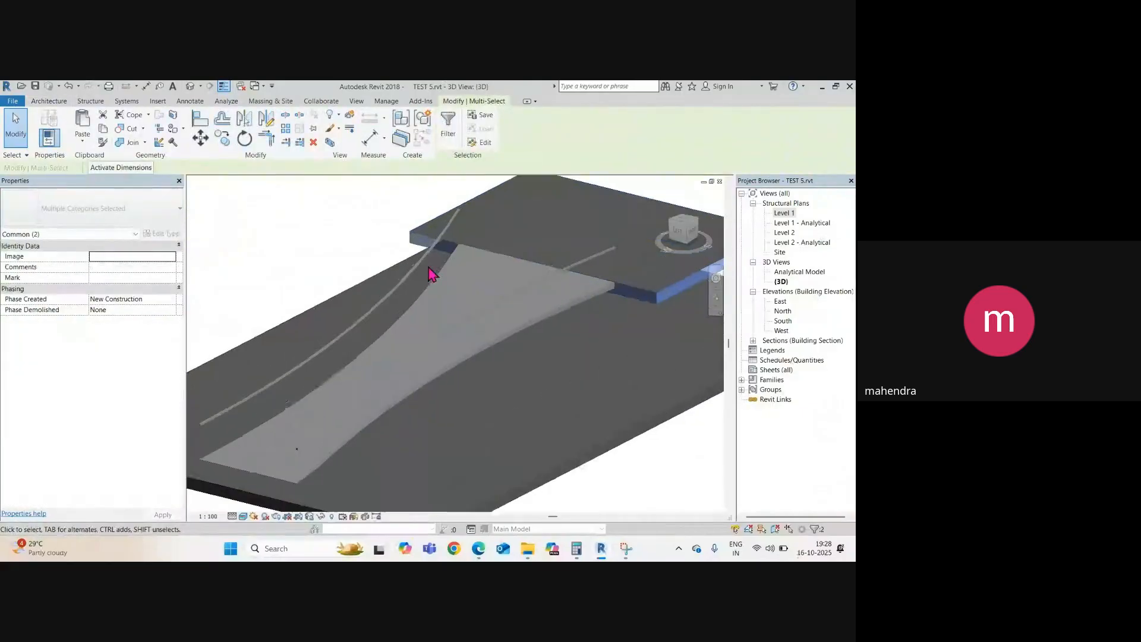
{"action": "left_click", "coordinate": [418, 269]}
{"action": "left_click", "coordinate": [511, 299], "text": "ctrl"}
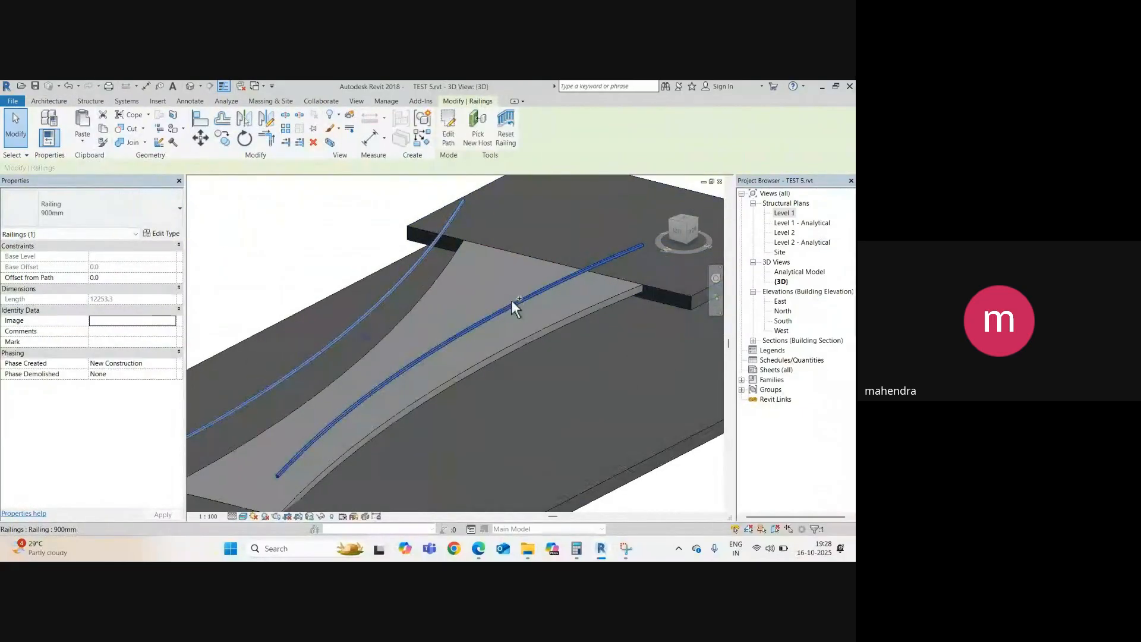
{"action": "left_click", "coordinate": [73, 216]}
{"action": "left_click", "coordinate": [77, 276]}
{"action": "scroll", "coordinate": [474, 280], "scroll_direction": "down", "scroll_amount": 3}
{"action": "left_click", "coordinate": [340, 261]}
Edit the curved ramp's type properties, checking the Shape options and setting the Thickness to 300 mm.
{"action": "scroll", "coordinate": [454, 319], "scroll_direction": "up", "scroll_amount": 2}
{"action": "middle_click_drag", "start_coordinate": [454, 319], "coordinate": [492, 244], "text": "shift"}
{"action": "left_click", "coordinate": [491, 245]}
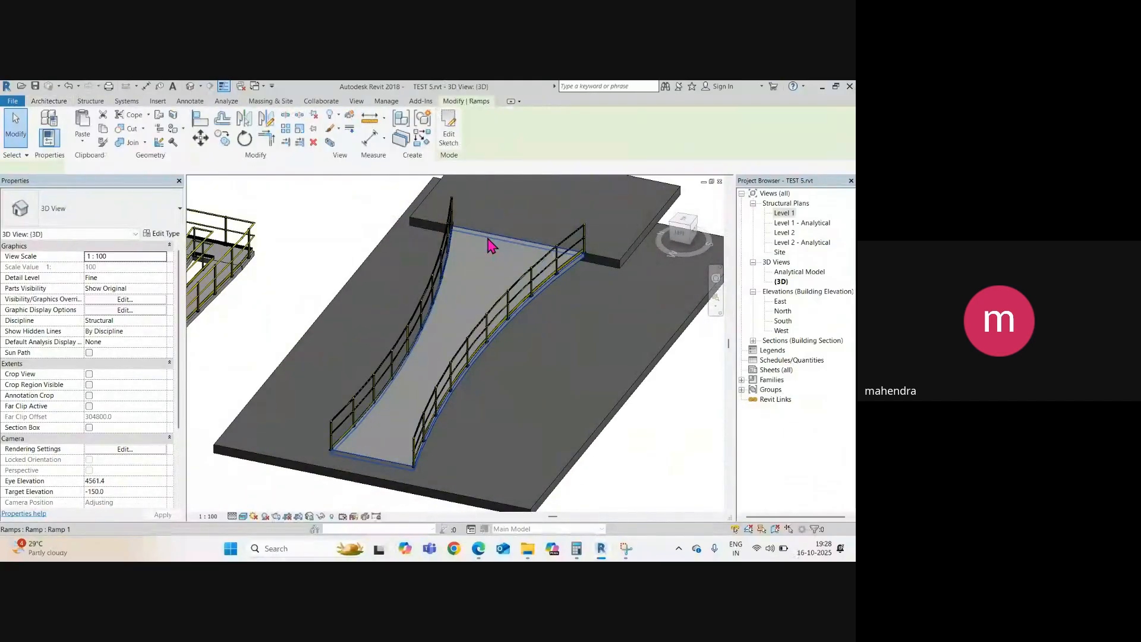
{"action": "left_click", "coordinate": [167, 238]}
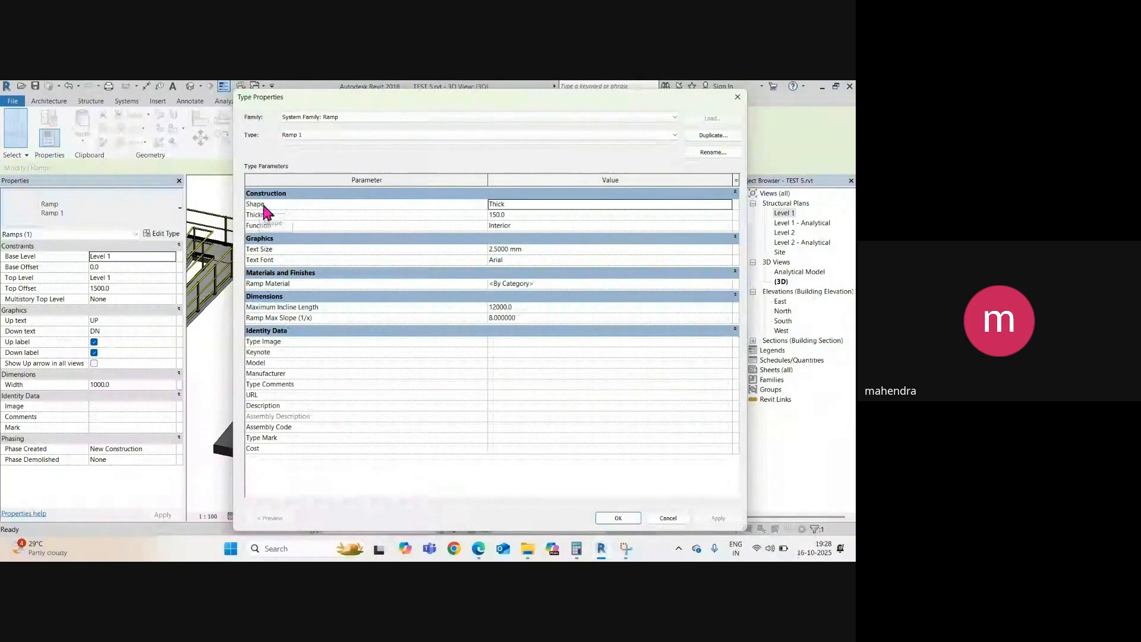
{"action": "left_click", "coordinate": [727, 205]}
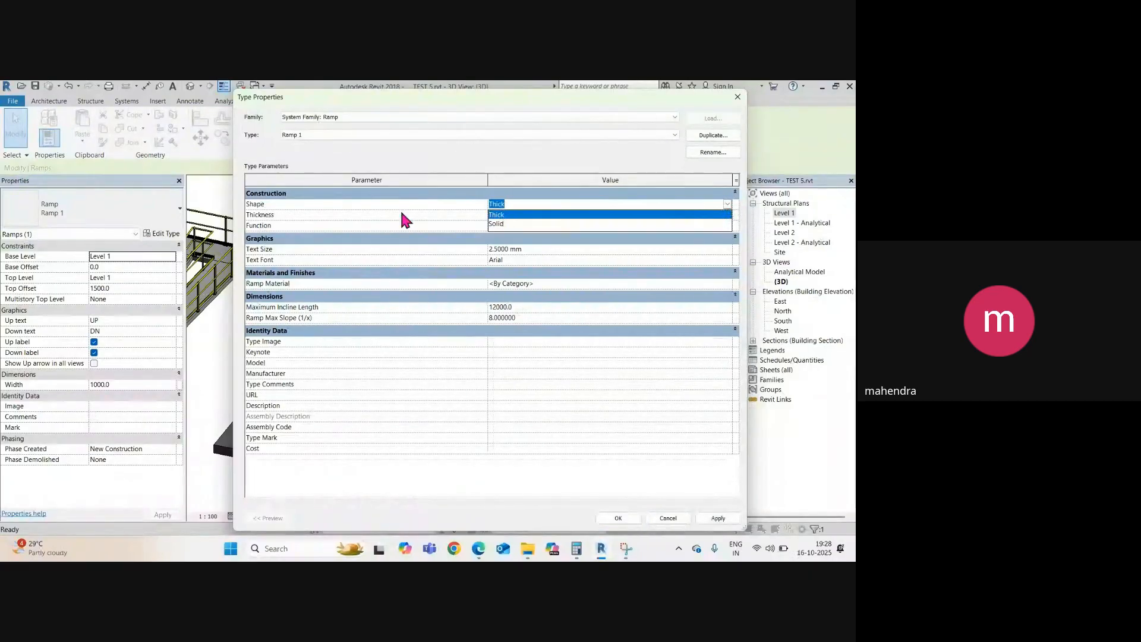
{"action": "left_click", "coordinate": [524, 156]}
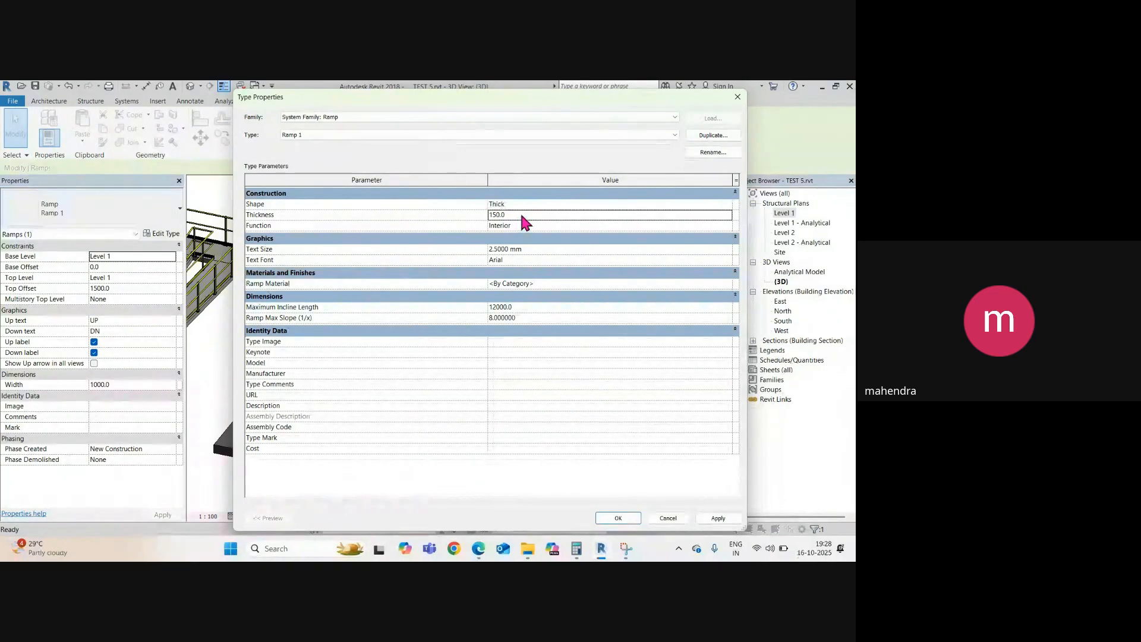
{"action": "type", "text": "300"}
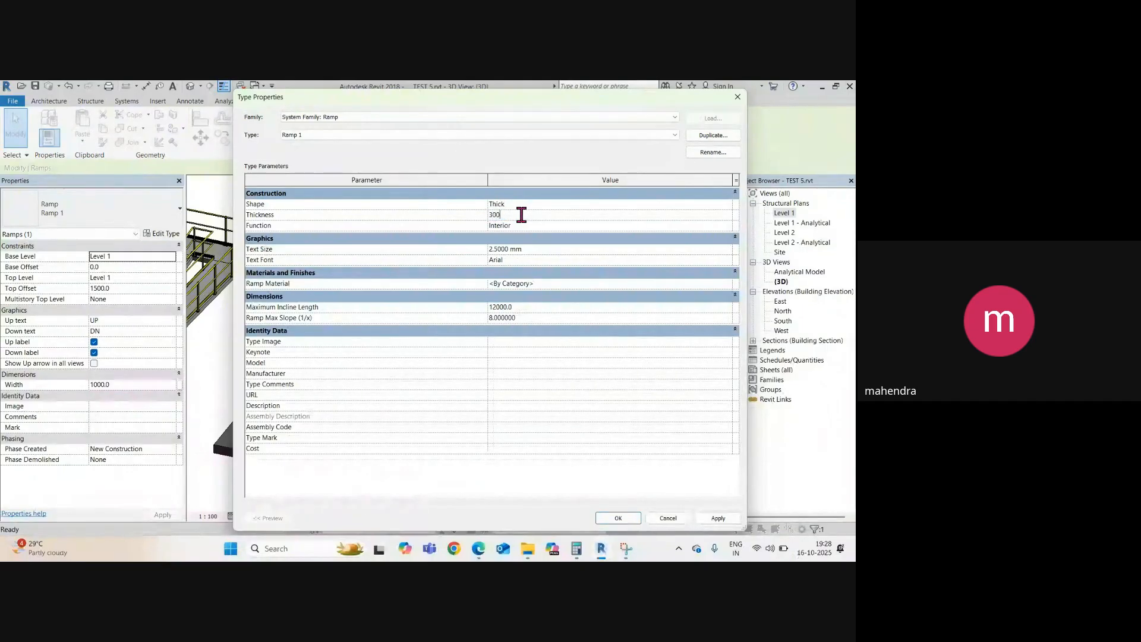
{"action": "left_click", "coordinate": [709, 516]}
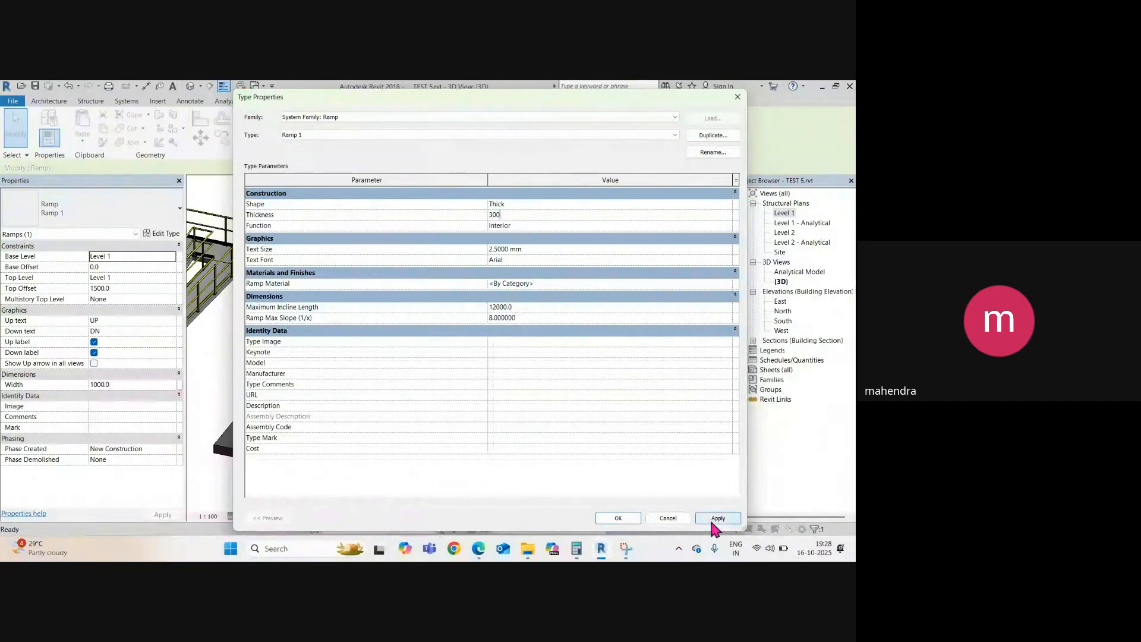
{"action": "left_click", "coordinate": [620, 518]}
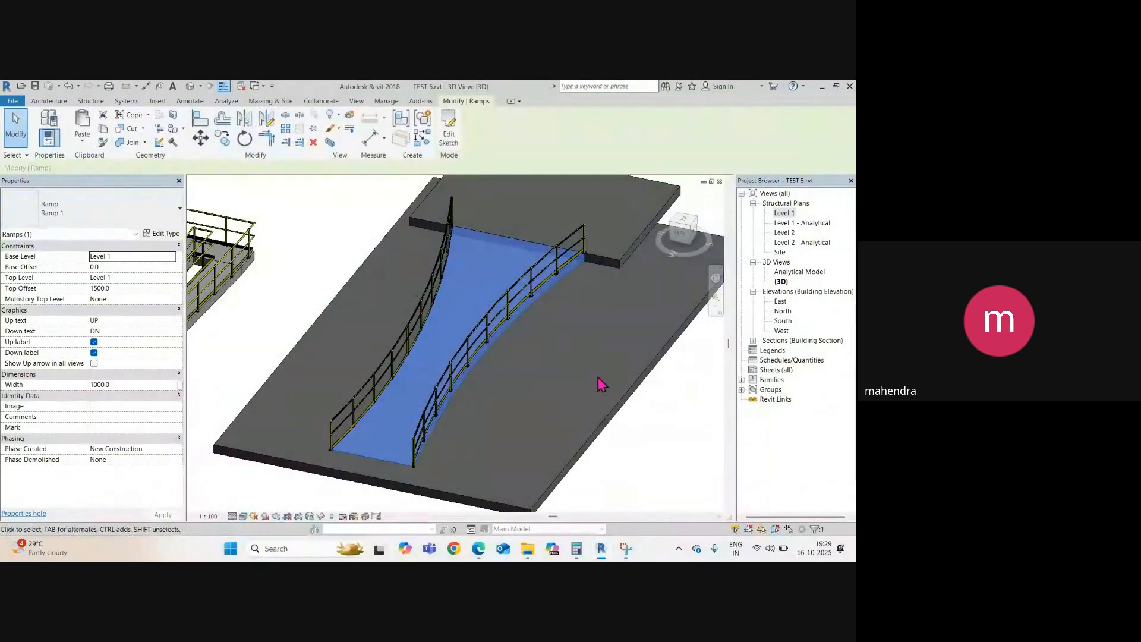
{"action": "key", "text": "Escape"}
Open the section cut along the ramp's run and place an aligned dimension across the ramp's thickness.
{"action": "middle_click_drag", "start_coordinate": [499, 324], "coordinate": [482, 262], "text": "shift"}
{"action": "key", "text": "ctrl+Tab"}
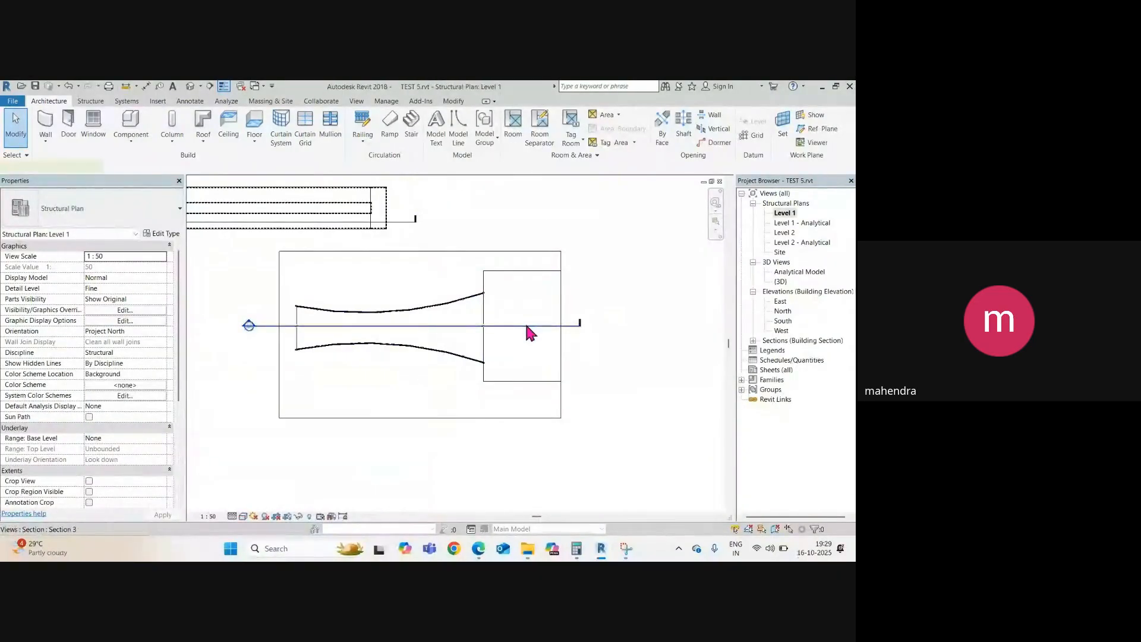
{"action": "right_click", "coordinate": [526, 324]}
{"action": "left_click", "coordinate": [559, 314]}
{"action": "scroll", "coordinate": [428, 364], "scroll_direction": "up", "scroll_amount": 4}
{"action": "middle_click_drag", "start_coordinate": [487, 372], "coordinate": [515, 402]}
{"action": "key", "text": "d"}
{"action": "key", "text": "i"}
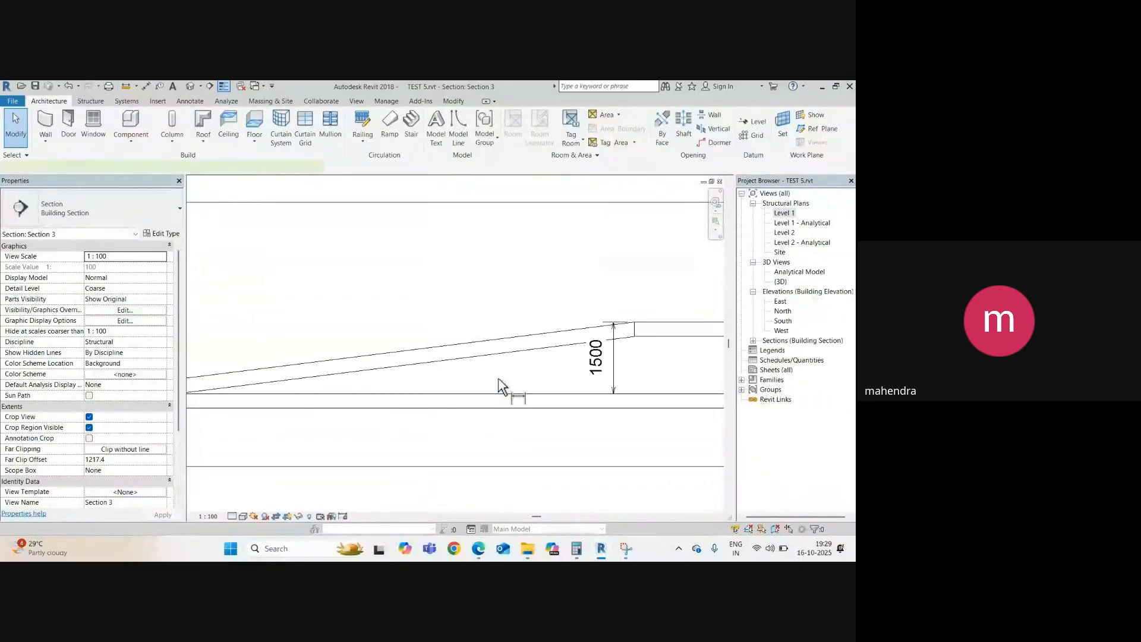
{"action": "left_click", "coordinate": [483, 342]}
{"action": "left_click", "coordinate": [460, 285]}
{"action": "scroll", "coordinate": [482, 372], "scroll_direction": "down", "scroll_amount": 1}
{"action": "scroll", "coordinate": [472, 370], "scroll_direction": "up", "scroll_amount": 1}
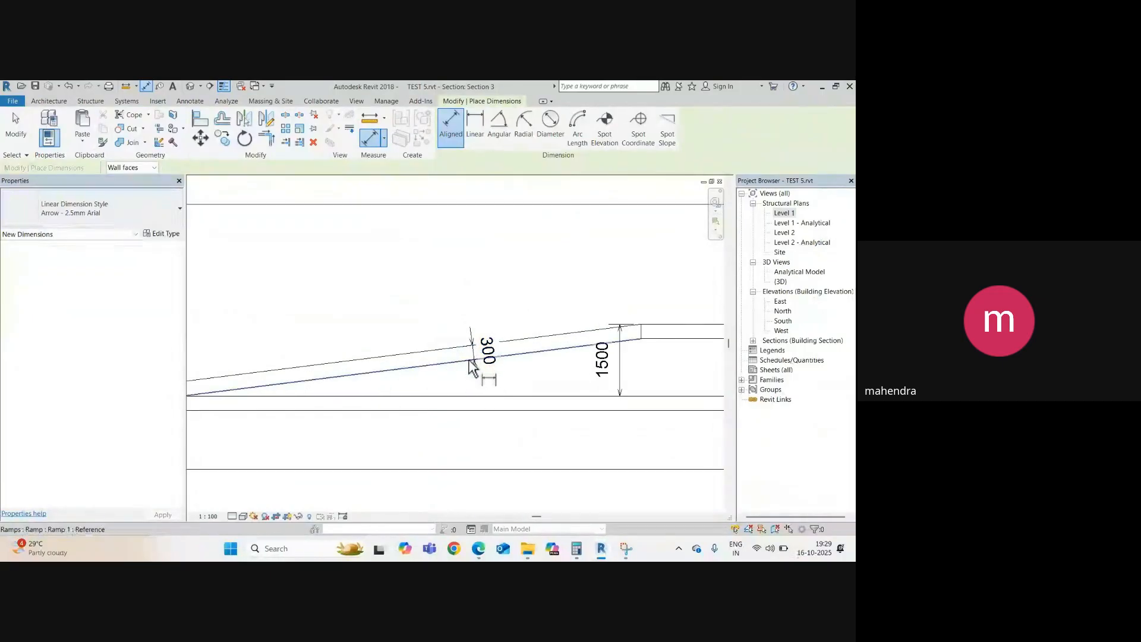
Return to the default 3D view and leave the dimension command to examine the ramp's curved side below the railing.
{"action": "key", "text": "ctrl+Tab"}
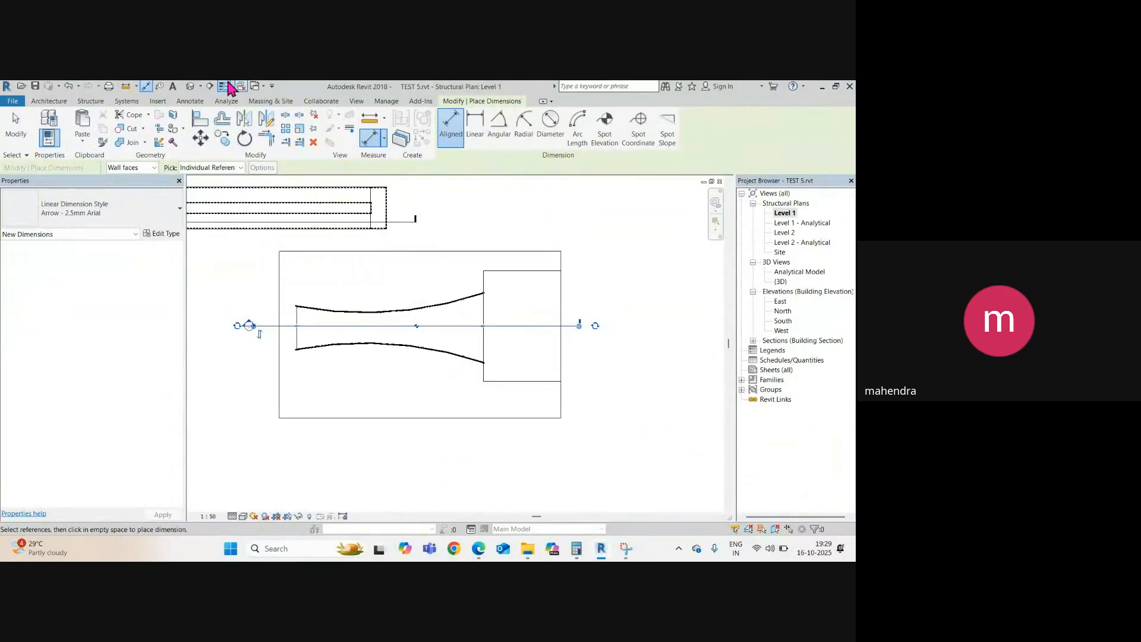
{"action": "left_click", "coordinate": [194, 87]}
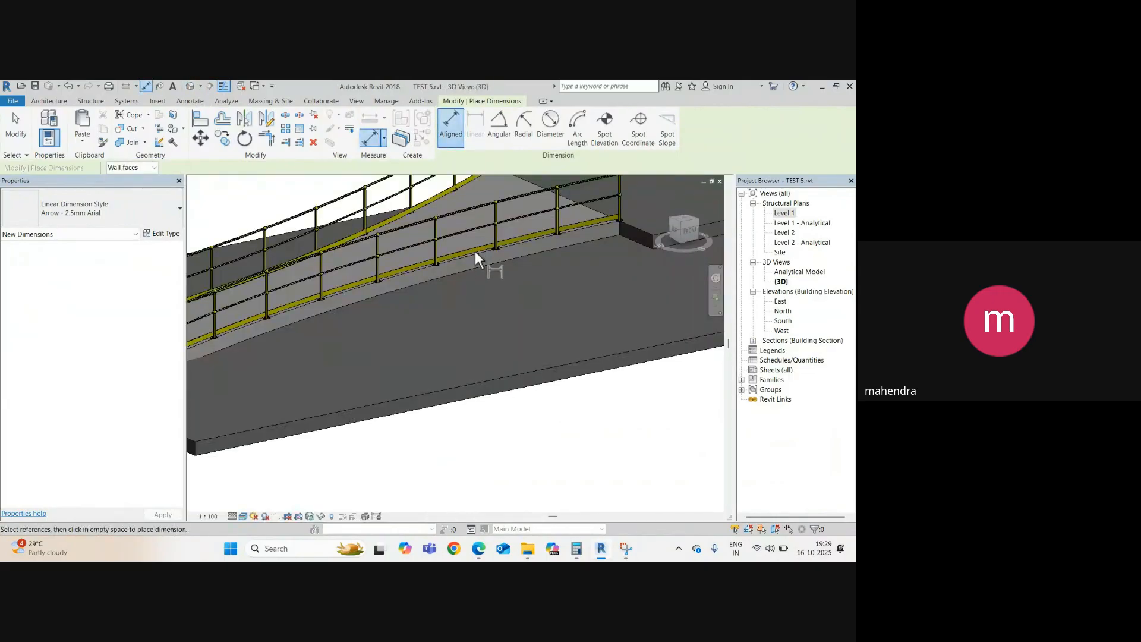
{"action": "key", "text": "Escape"}
{"action": "key", "text": "Escape"}
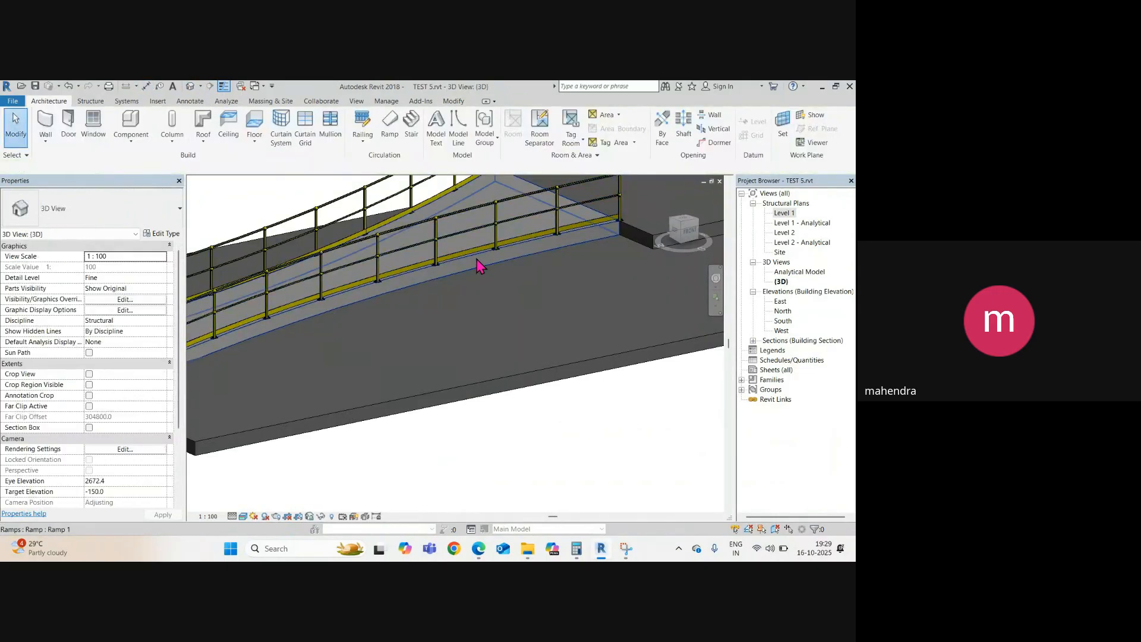
Set the shape of the curved ramp's type to Solid and apply it.
{"action": "left_click", "coordinate": [480, 266]}
{"action": "middle_click_drag", "start_coordinate": [491, 283], "coordinate": [307, 250], "text": "shift"}
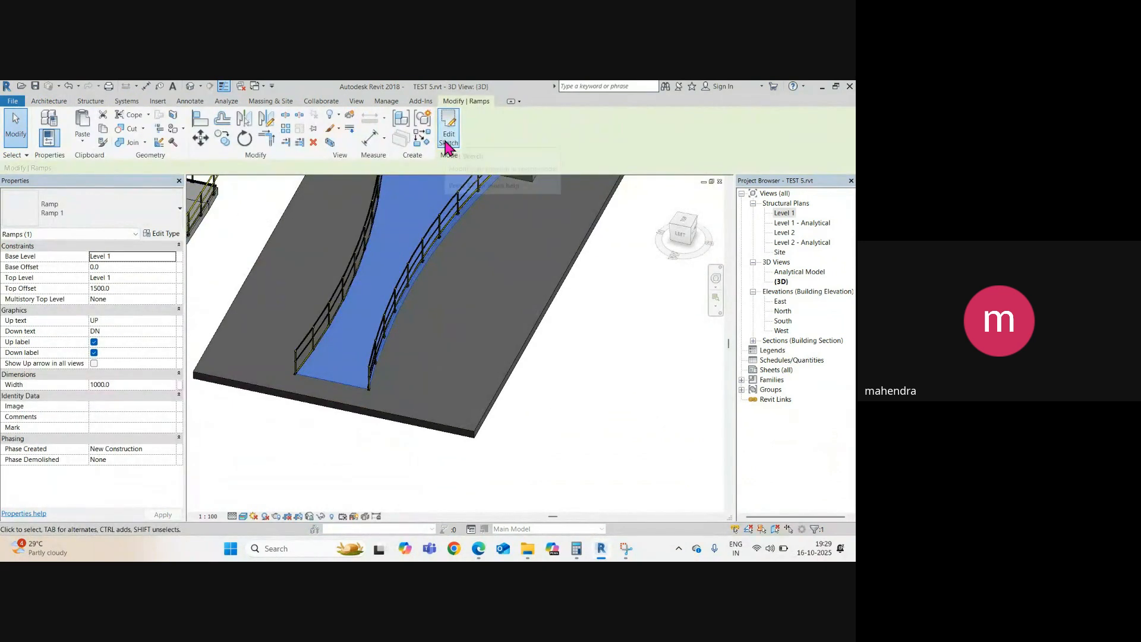
{"action": "left_click", "coordinate": [162, 233]}
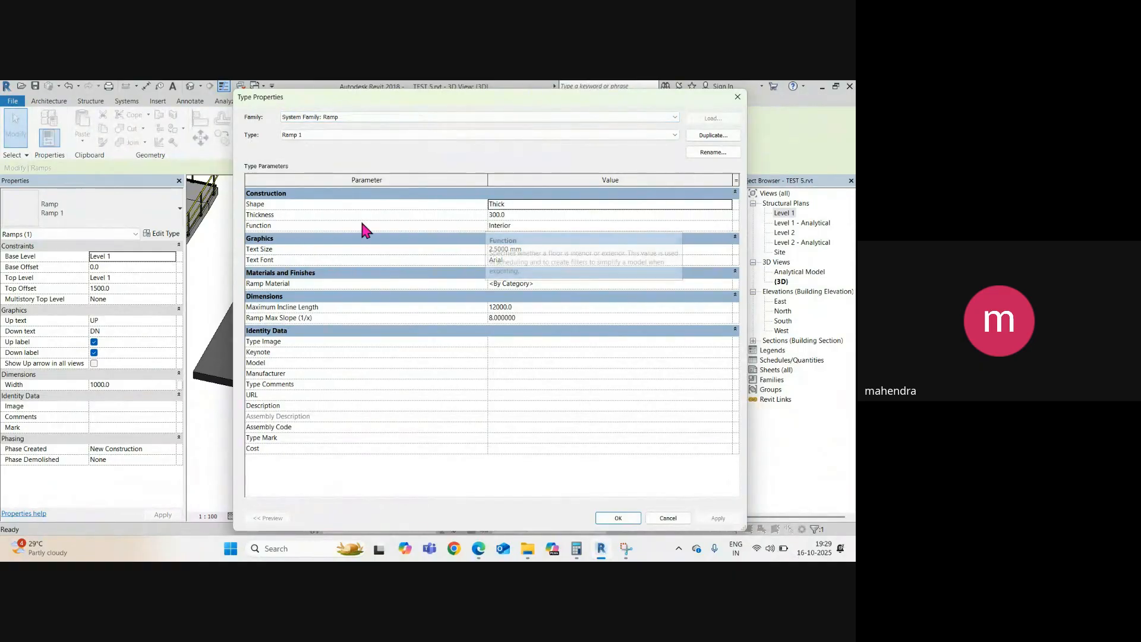
{"action": "left_click", "coordinate": [728, 204]}
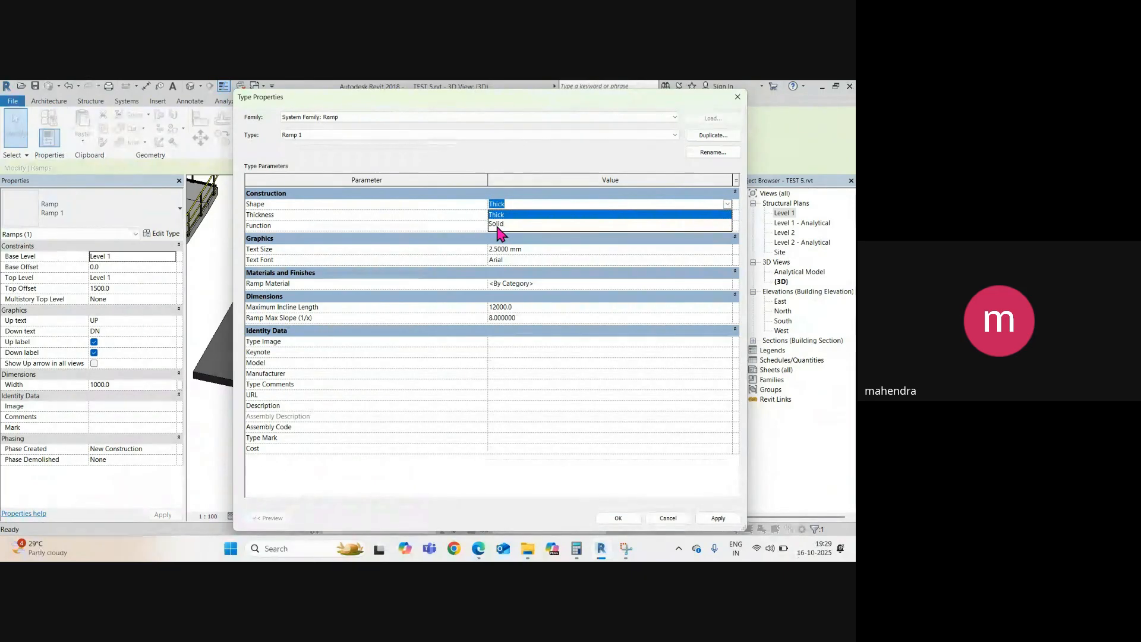
{"action": "left_click", "coordinate": [497, 225]}
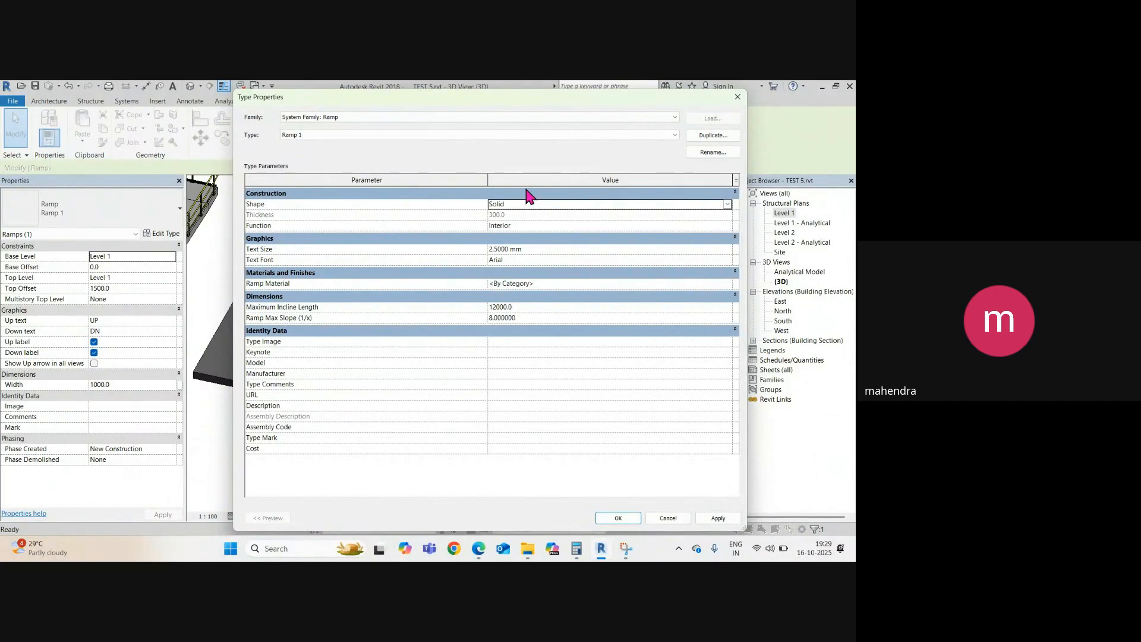
{"action": "left_click", "coordinate": [717, 519]}
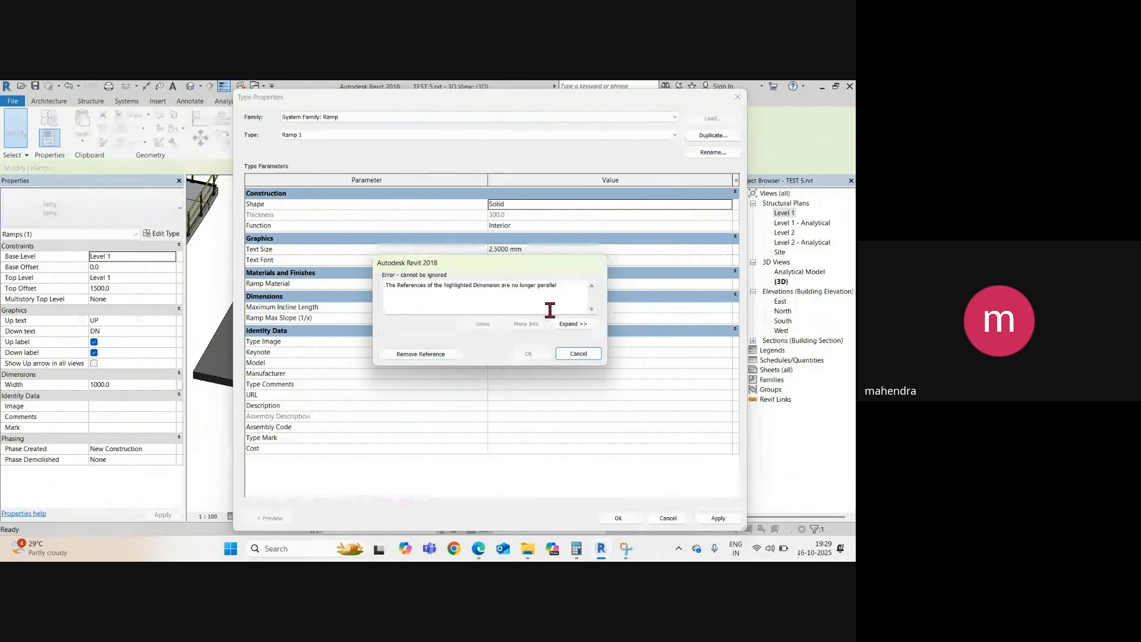
Switch to Snipping Tool, add freehand strokes to the sloped ramp sketch on the section snip, and return to Revit.
{"action": "left_click", "coordinate": [626, 548]}
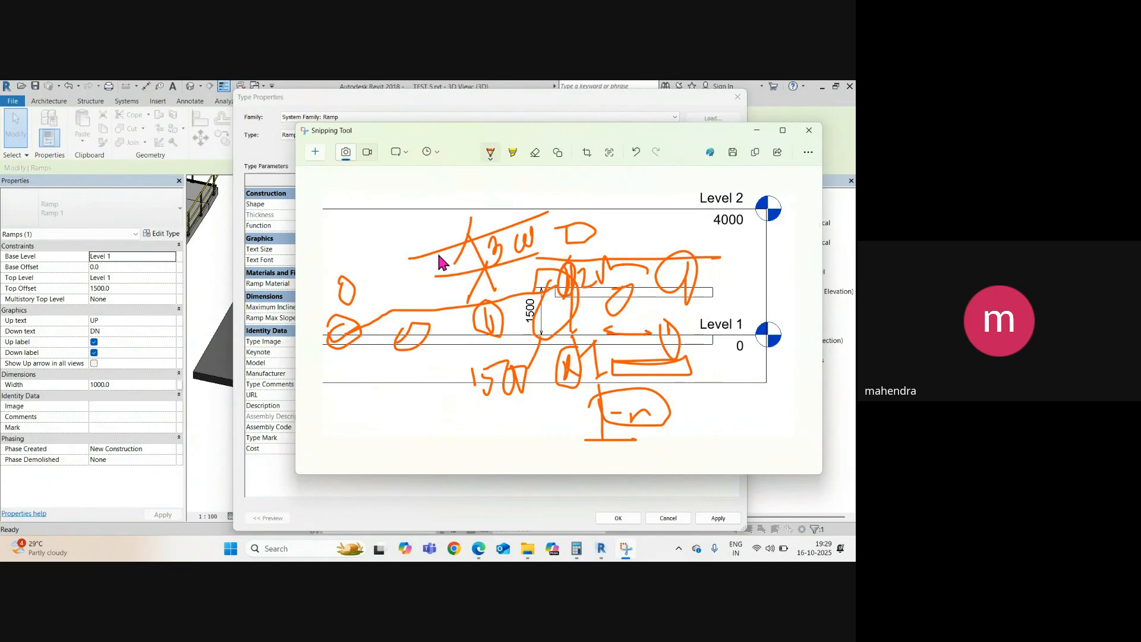
{"action": "left_click_drag", "start_coordinate": [420, 298], "coordinate": [541, 296]}
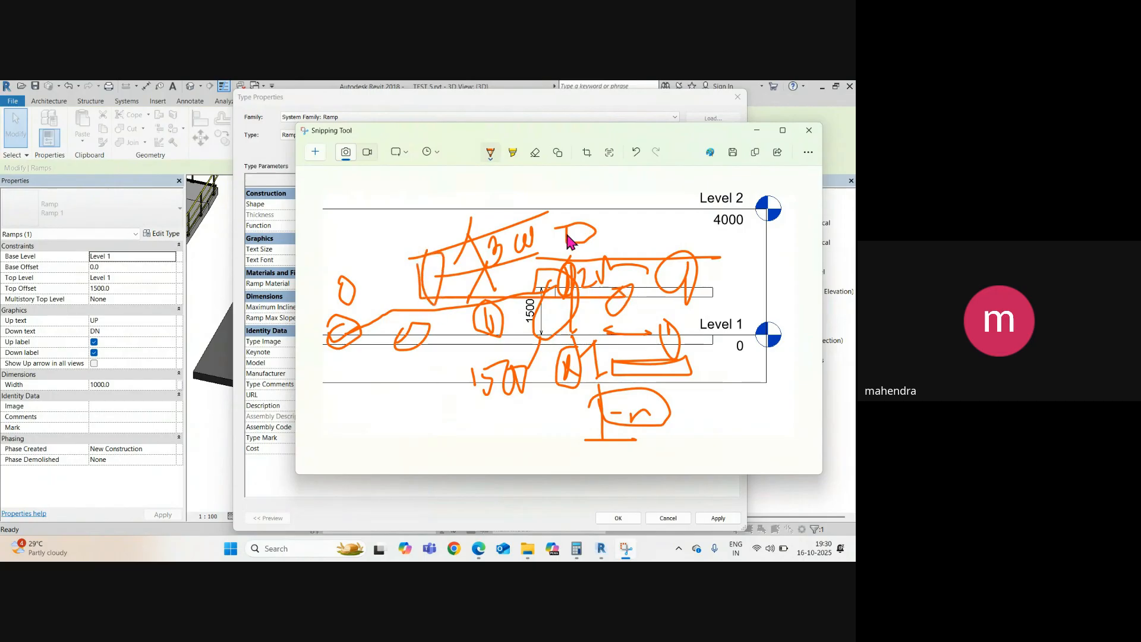
{"action": "mouse_move", "coordinate": [471, 236]}
{"action": "left_mouse_down"}
{"action": "mouse_move", "coordinate": [509, 262]}
{"action": "mouse_move", "coordinate": [483, 259]}
{"action": "left_mouse_up"}
{"action": "left_click", "coordinate": [757, 131]}
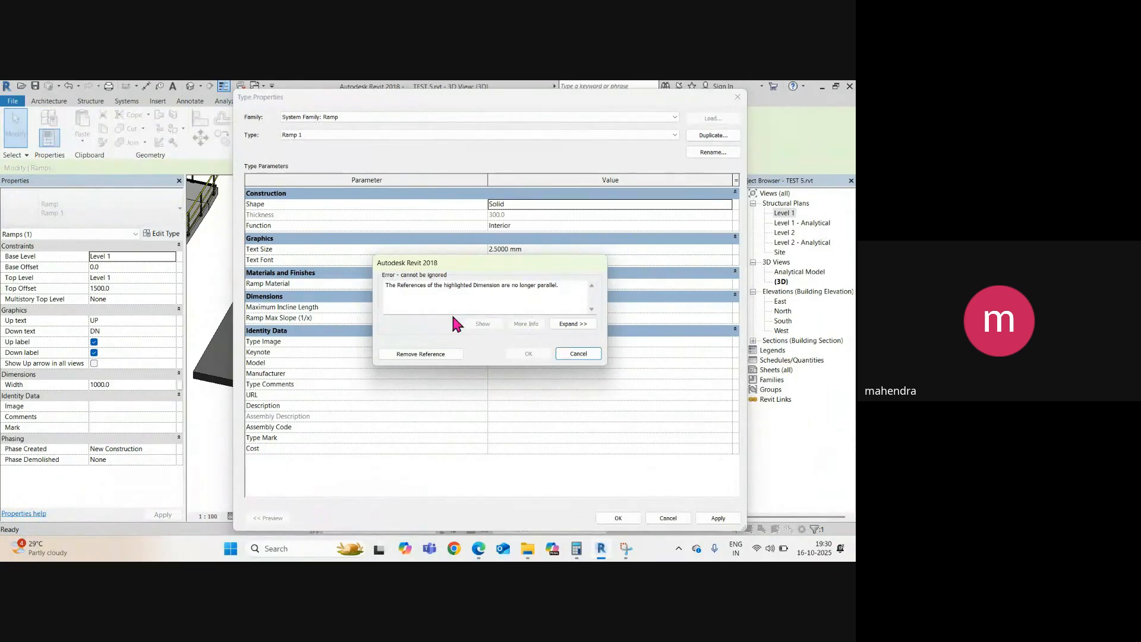
Remove the conflicting dimension reference, accept the ramp type change, and inspect the ramp in 3D.
{"action": "left_click", "coordinate": [432, 356]}
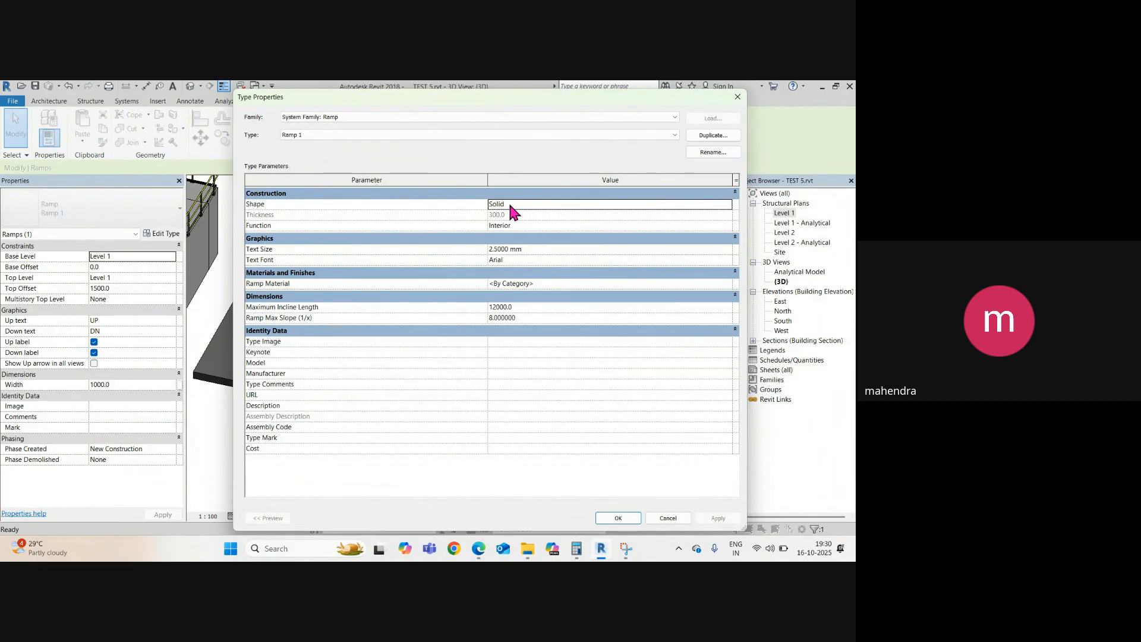
{"action": "left_click", "coordinate": [627, 518]}
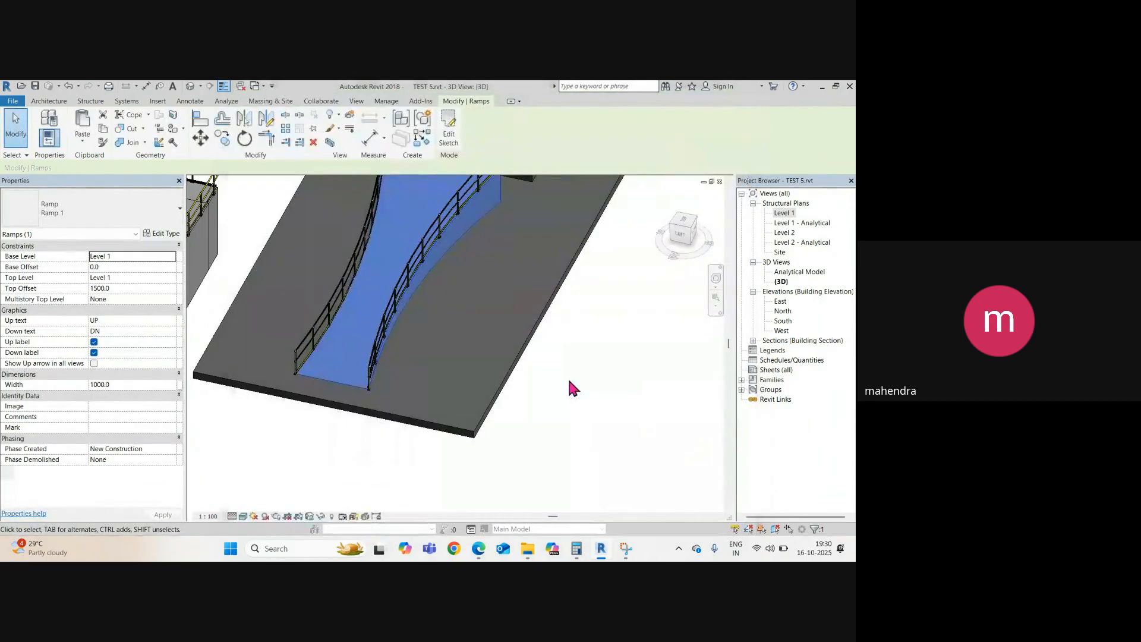
{"action": "middle_click_drag", "start_coordinate": [580, 374], "coordinate": [469, 257], "text": "shift"}
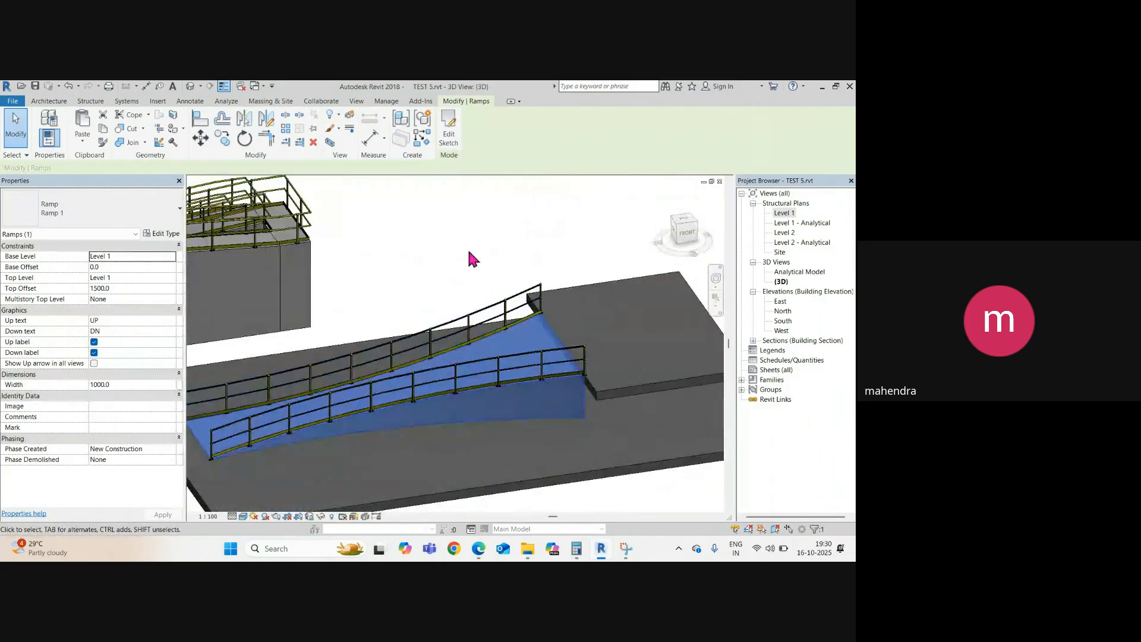
{"action": "key", "text": "Escape"}
{"action": "scroll", "coordinate": [589, 432], "scroll_direction": "up", "scroll_amount": 5}
{"action": "scroll", "coordinate": [588, 432], "scroll_direction": "down", "scroll_amount": 3}
{"action": "left_click", "coordinate": [595, 395]}
{"action": "middle_click_drag", "start_coordinate": [596, 393], "coordinate": [588, 360], "text": "shift"}
Open the section view through the curved ramp and examine the ramp's profile from end to end.
{"action": "key", "text": "ctrl+Tab"}
{"action": "left_click", "coordinate": [525, 325]}
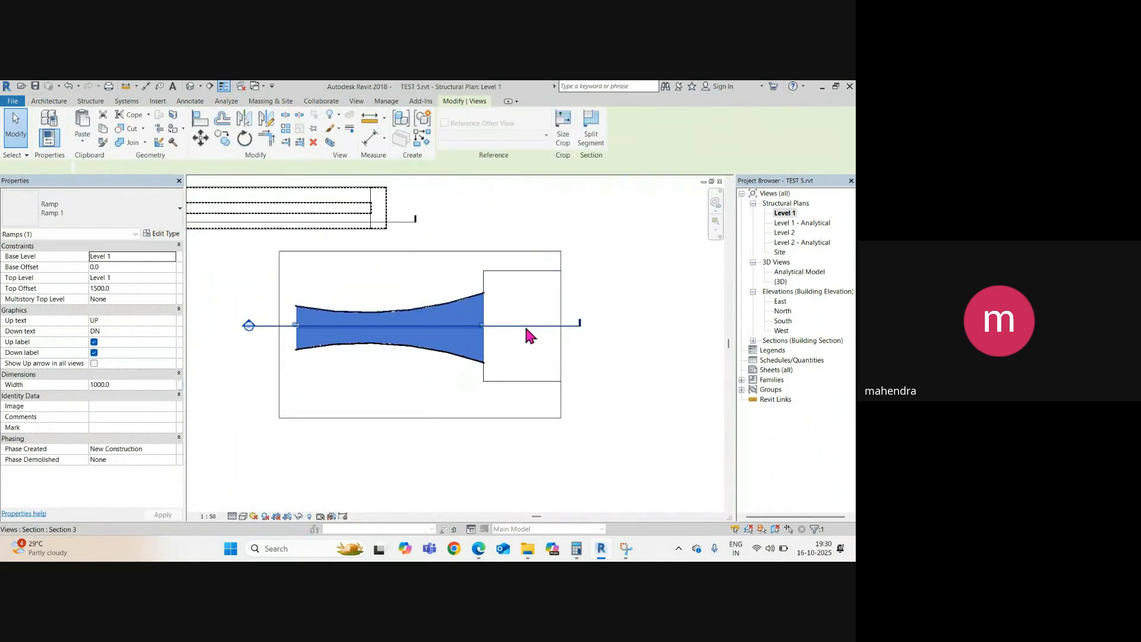
{"action": "right_click", "coordinate": [526, 326]}
{"action": "left_click", "coordinate": [559, 314]}
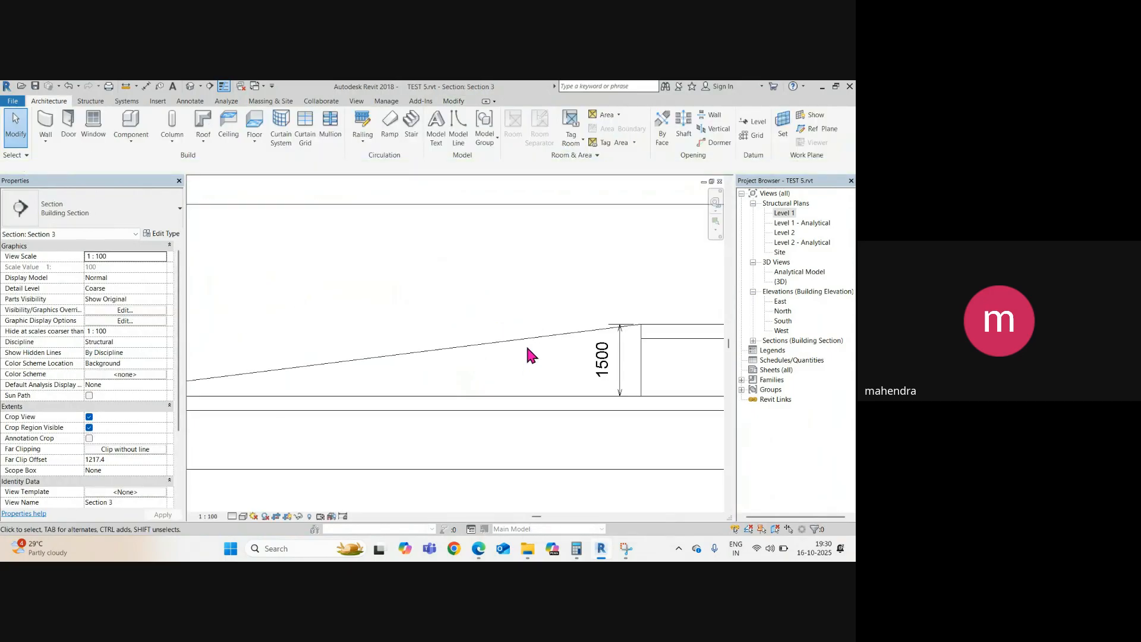
{"action": "left_click", "coordinate": [528, 351]}
{"action": "scroll", "coordinate": [423, 393], "scroll_direction": "down", "scroll_amount": 1}
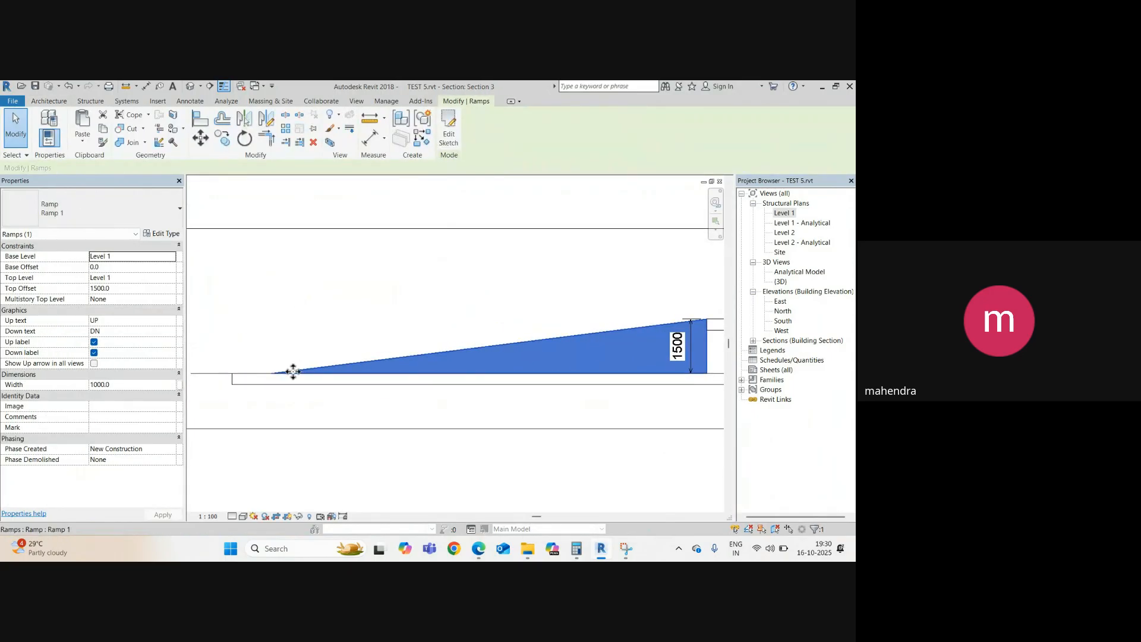
{"action": "scroll", "coordinate": [273, 387], "scroll_direction": "down", "scroll_amount": 2}
{"action": "scroll", "coordinate": [532, 359], "scroll_direction": "up", "scroll_amount": 2}
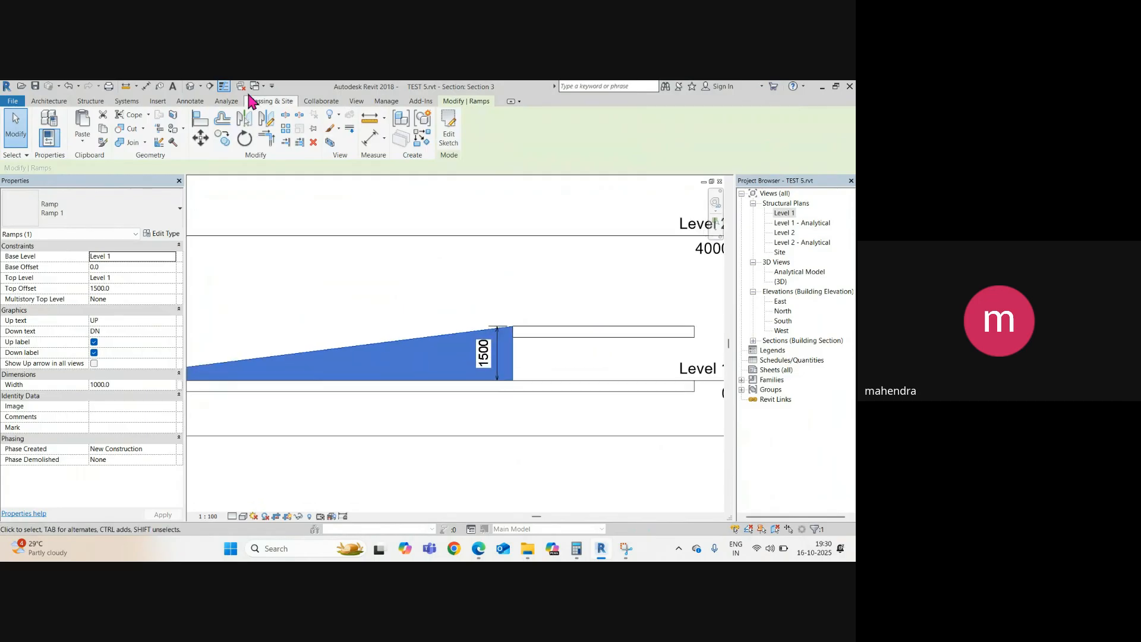
Return to the 3D view and review the curved ramp's type properties.
{"action": "left_click", "coordinate": [189, 87]}
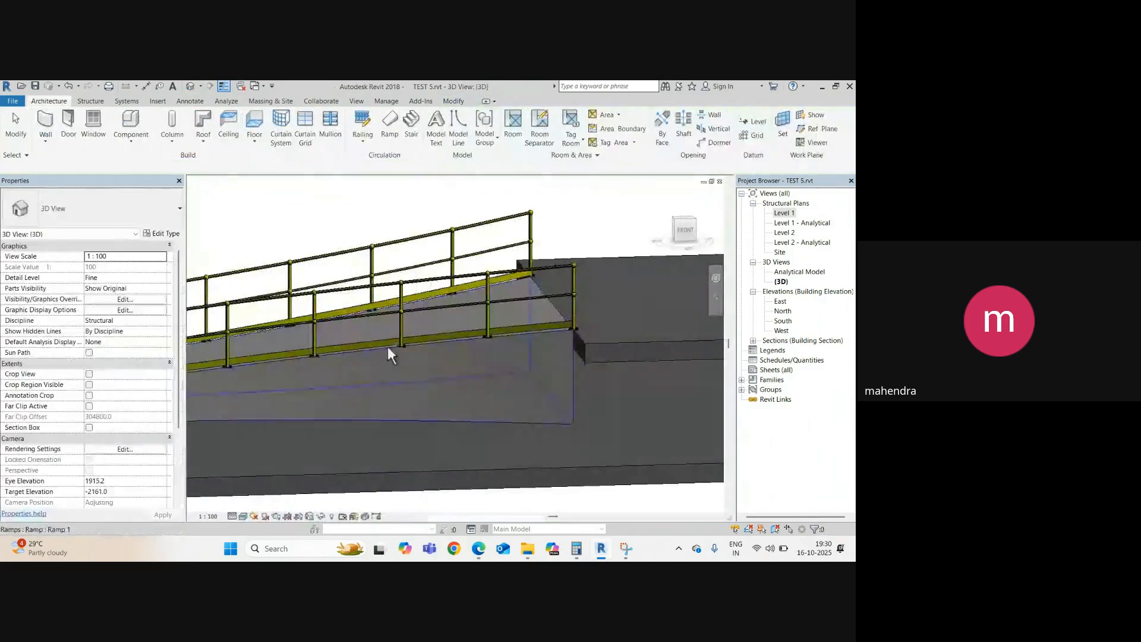
{"action": "scroll", "coordinate": [388, 347], "scroll_direction": "up", "scroll_amount": 4}
{"action": "scroll", "coordinate": [457, 321], "scroll_direction": "down", "scroll_amount": 3}
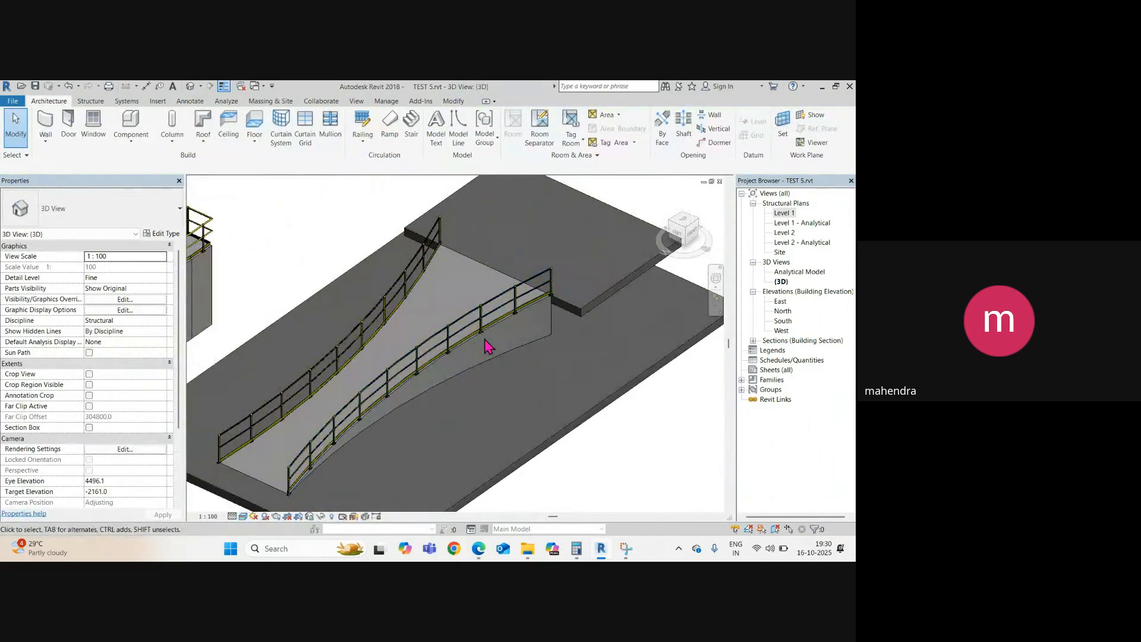
{"action": "scroll", "coordinate": [486, 344], "scroll_direction": "down", "scroll_amount": 2}
{"action": "left_click", "coordinate": [336, 425]}
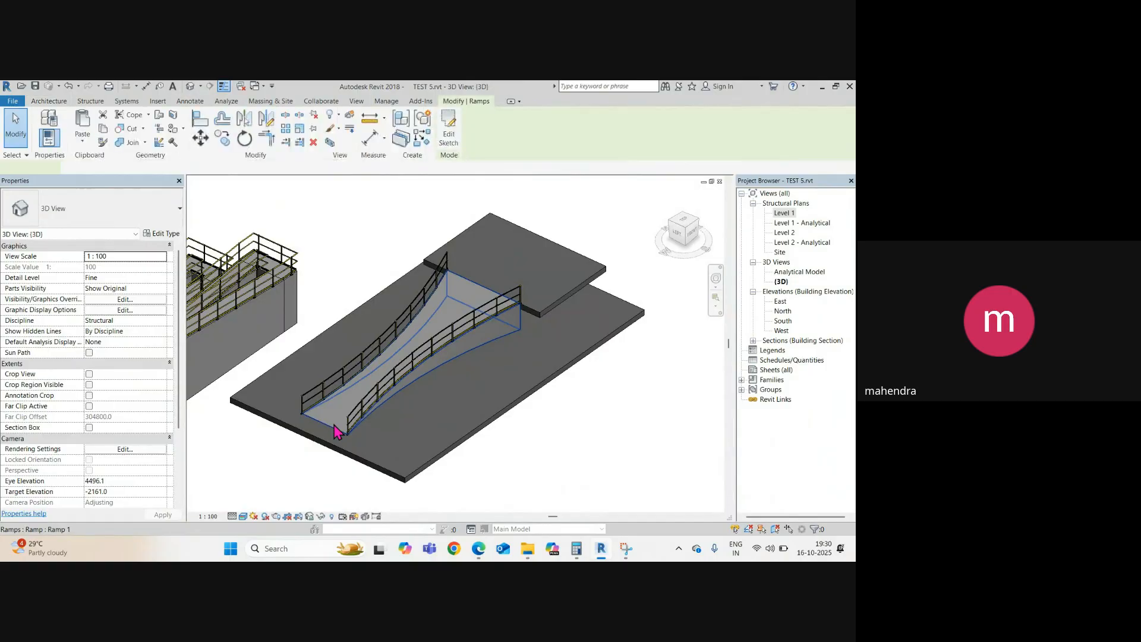
{"action": "left_click", "coordinate": [162, 235]}
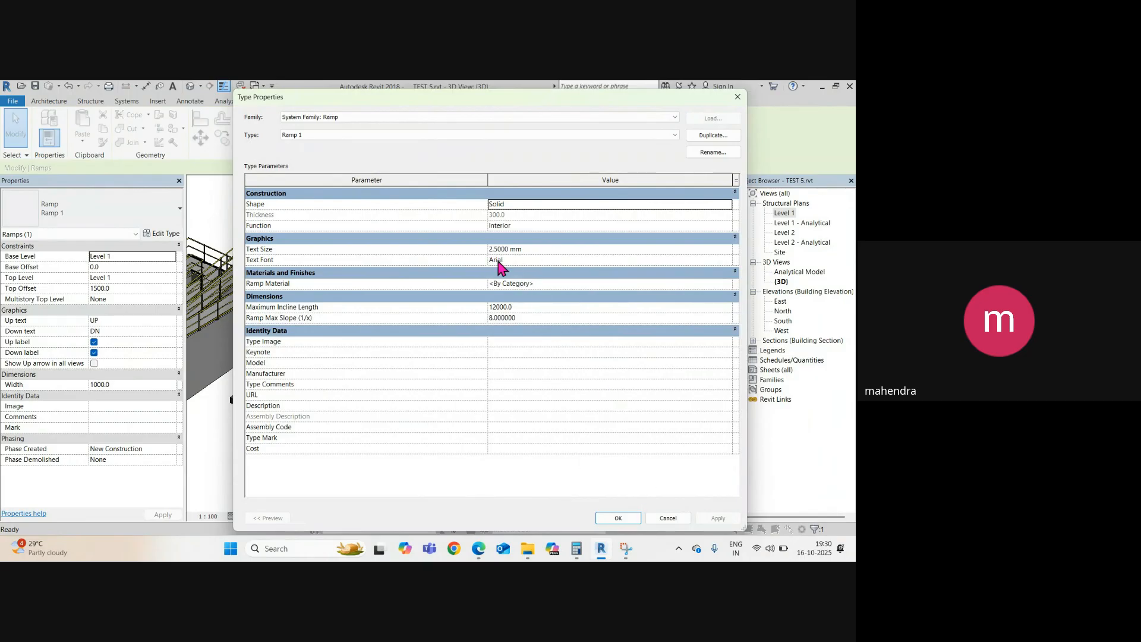
{"action": "left_click", "coordinate": [622, 519]}
Examine the ramp's UP label in the Level 1 structural plan.
{"action": "key", "text": "ctrl+Tab"}
{"action": "scroll", "coordinate": [489, 376], "scroll_direction": "up", "scroll_amount": 2}
{"action": "scroll", "coordinate": [530, 348], "scroll_direction": "down", "scroll_amount": 3}
{"action": "key", "text": "Escape"}
{"action": "key", "text": "ctrl+Tab"}
{"action": "scroll", "coordinate": [288, 323], "scroll_direction": "up", "scroll_amount": 2}
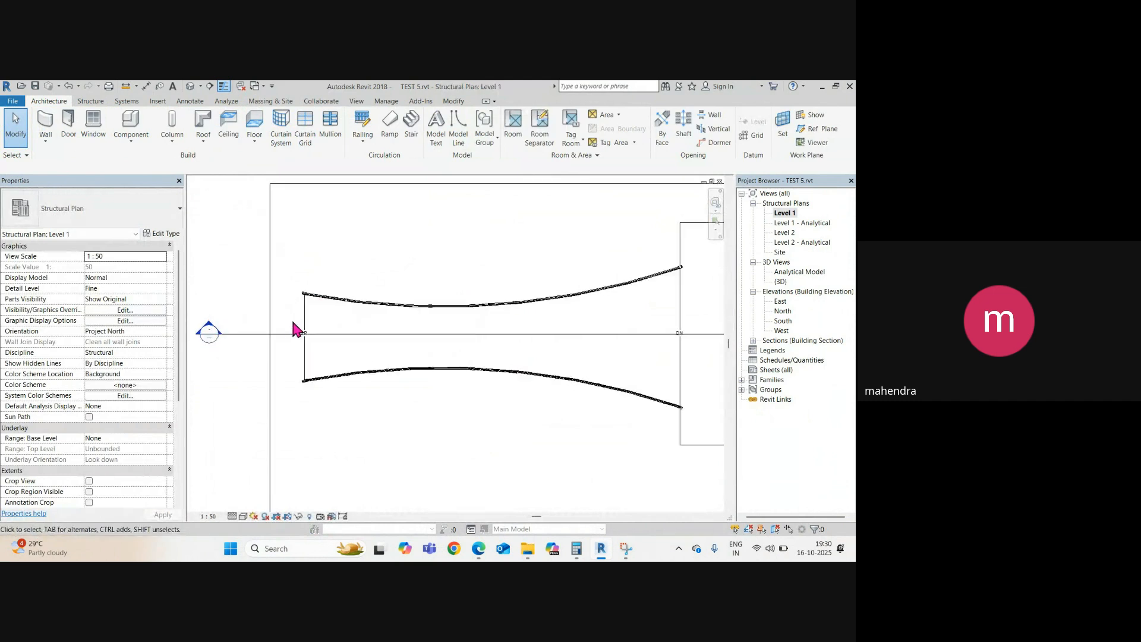
{"action": "scroll", "coordinate": [315, 348], "scroll_direction": "up", "scroll_amount": 3}
{"action": "scroll", "coordinate": [291, 326], "scroll_direction": "down", "scroll_amount": 3}
{"action": "scroll", "coordinate": [337, 343], "scroll_direction": "up", "scroll_amount": 5}
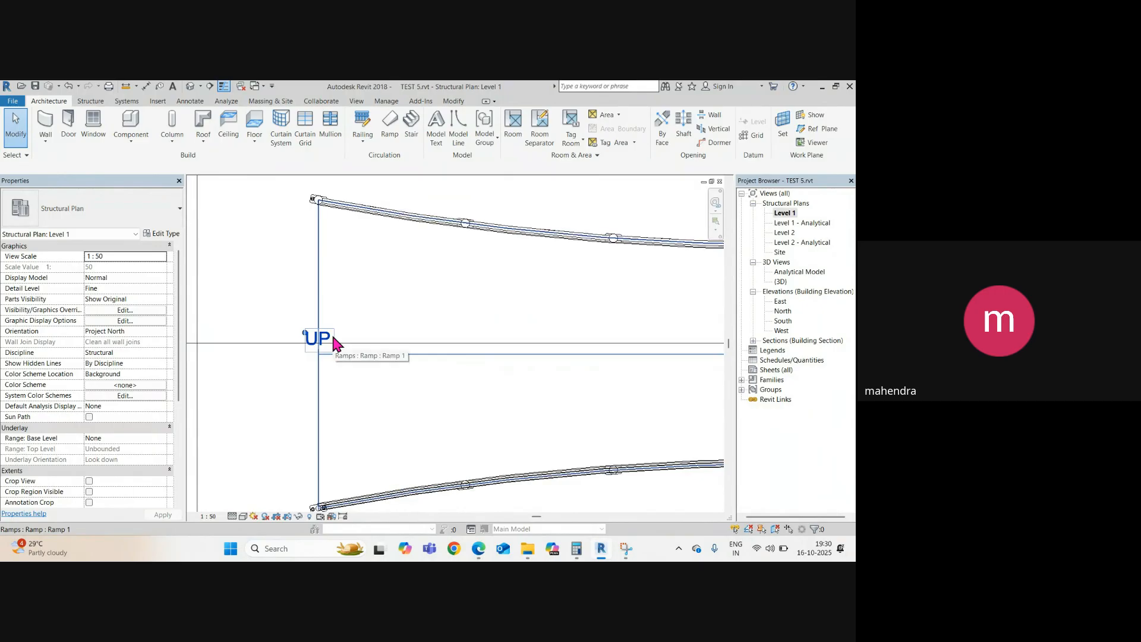
Set the ramp type's text size to 5 mm and its font to Arial Narrow, and check the UP and DN labels.
{"action": "left_click", "coordinate": [320, 284]}
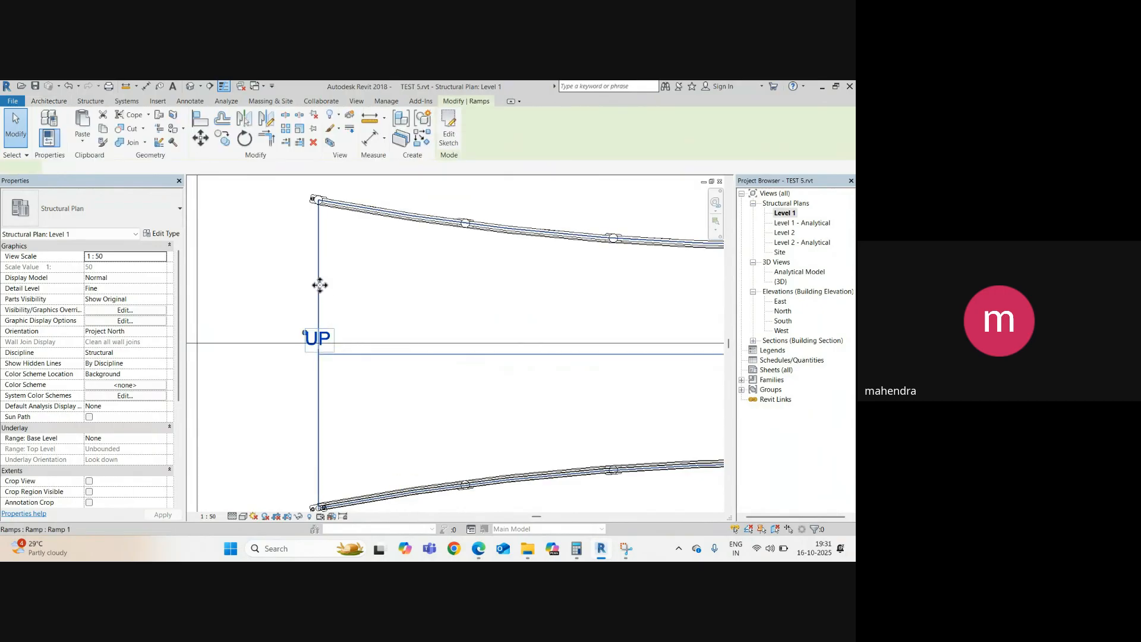
{"action": "left_click", "coordinate": [167, 233]}
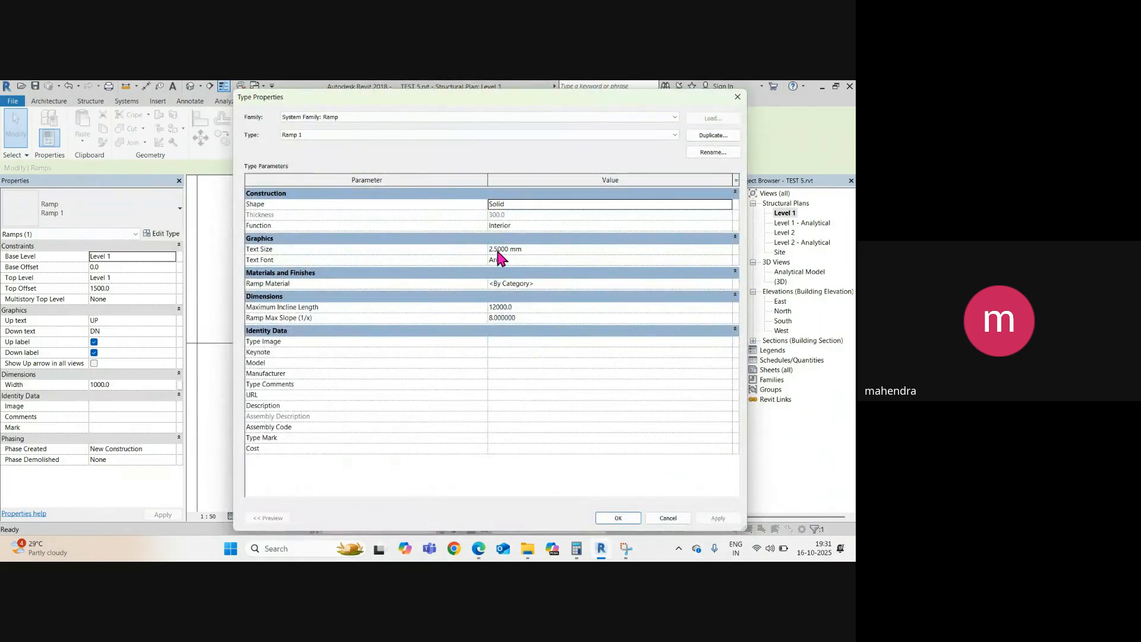
{"action": "left_click", "coordinate": [704, 250]}
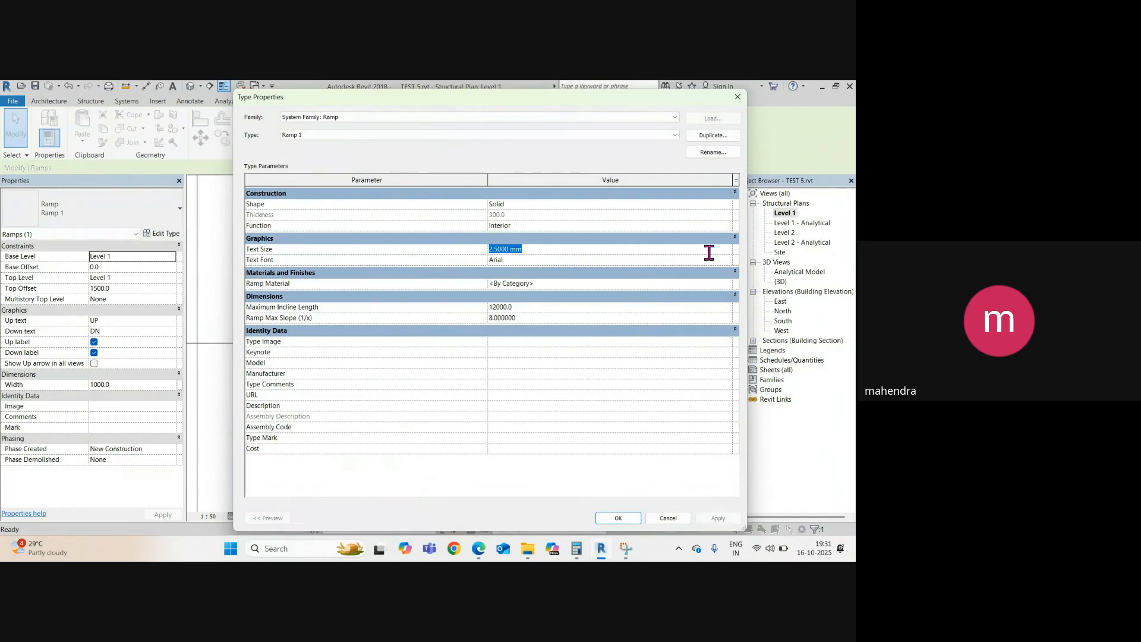
{"action": "left_click", "coordinate": [528, 254]}
{"action": "left_click", "coordinate": [553, 260]}
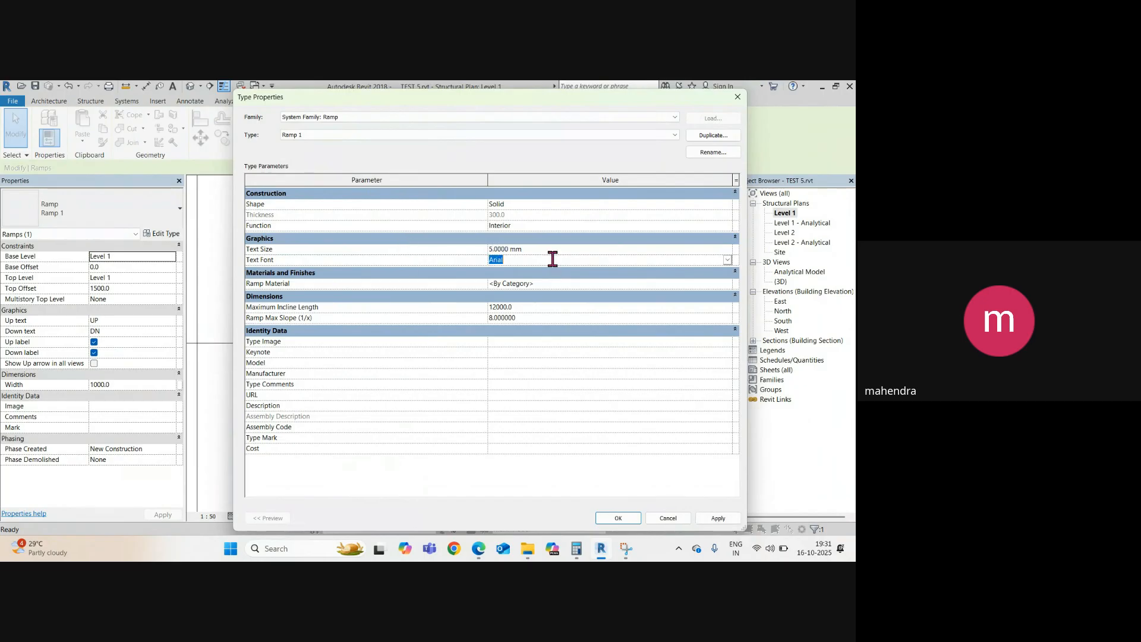
{"action": "left_click", "coordinate": [728, 260]}
{"action": "left_click", "coordinate": [504, 298]}
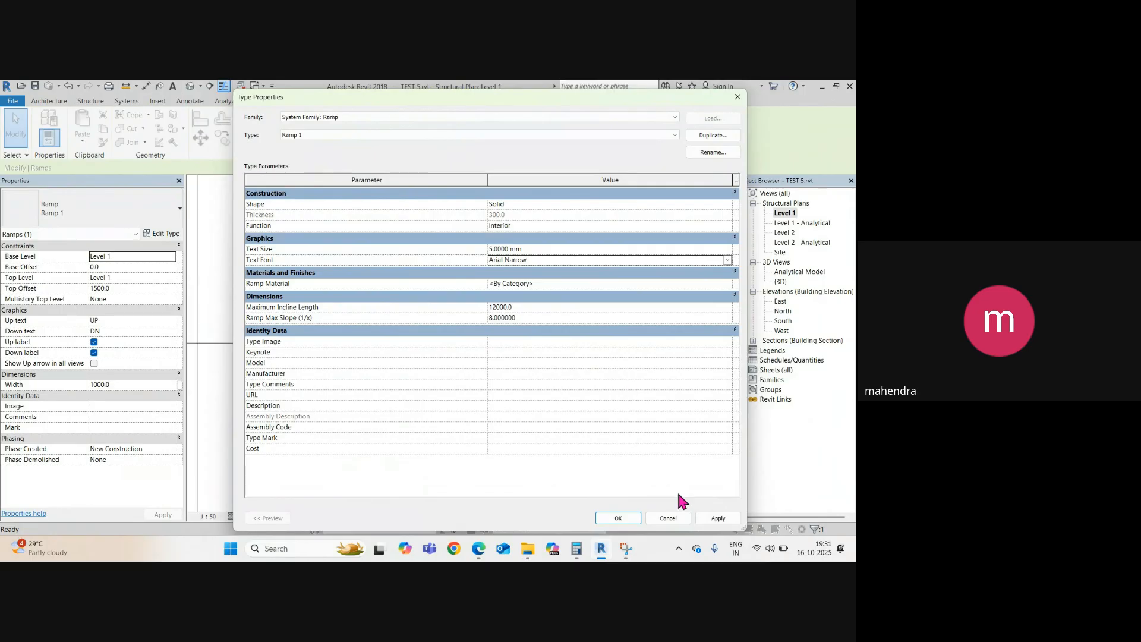
{"action": "left_click", "coordinate": [618, 517]}
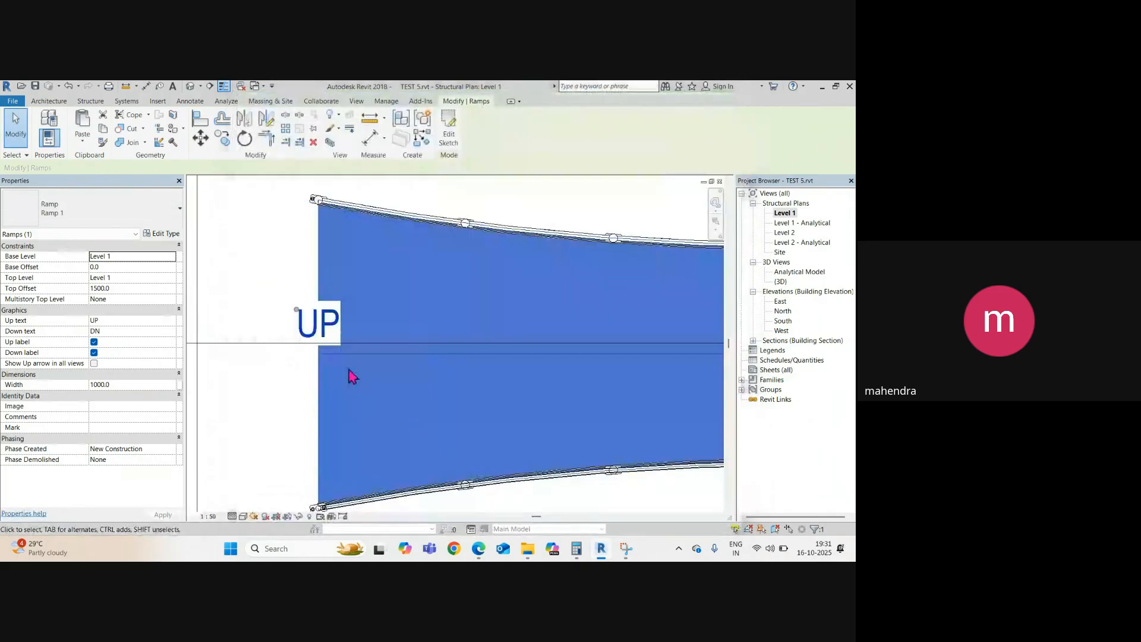
{"action": "scroll", "coordinate": [291, 368], "scroll_direction": "down", "scroll_amount": 3}
{"action": "scroll", "coordinate": [535, 357], "scroll_direction": "up", "scroll_amount": 5}
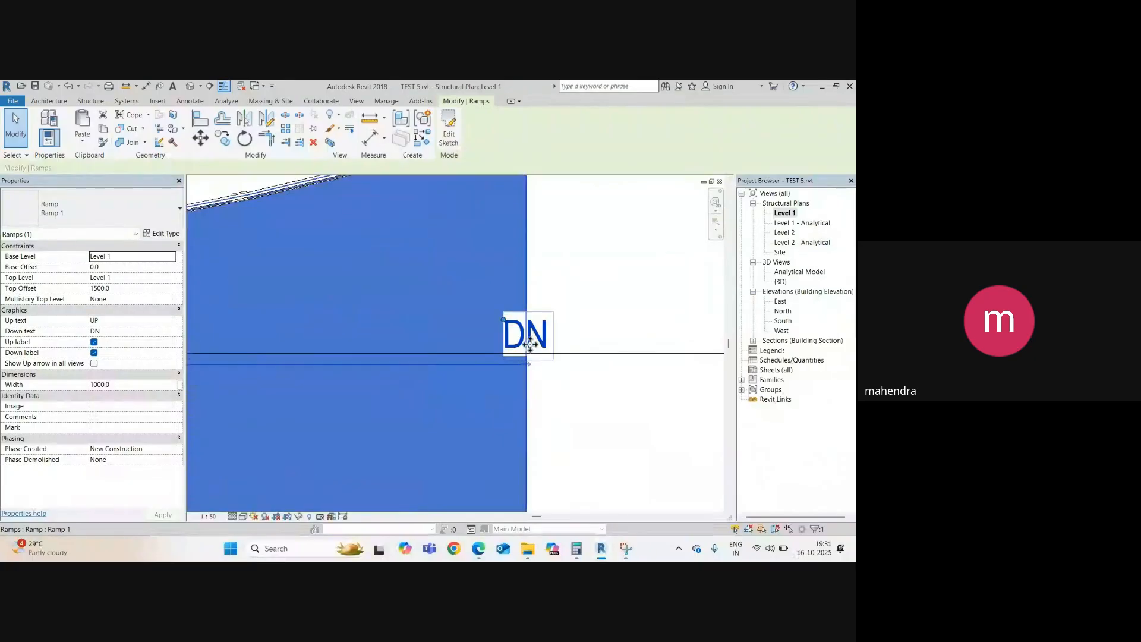
{"action": "scroll", "coordinate": [540, 355], "scroll_direction": "down", "scroll_amount": 3}
{"action": "left_click", "coordinate": [602, 327]}
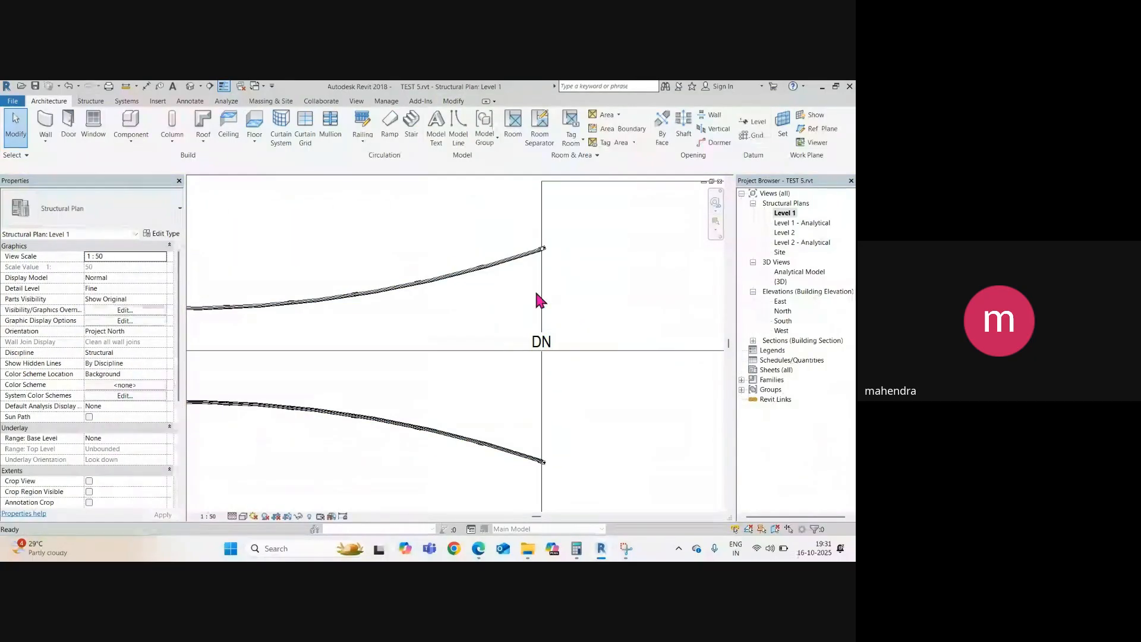
Assign the Concrete, Cast-in-Place gray material to the ramp type.
{"action": "left_click", "coordinate": [543, 302]}
{"action": "left_click", "coordinate": [161, 234]}
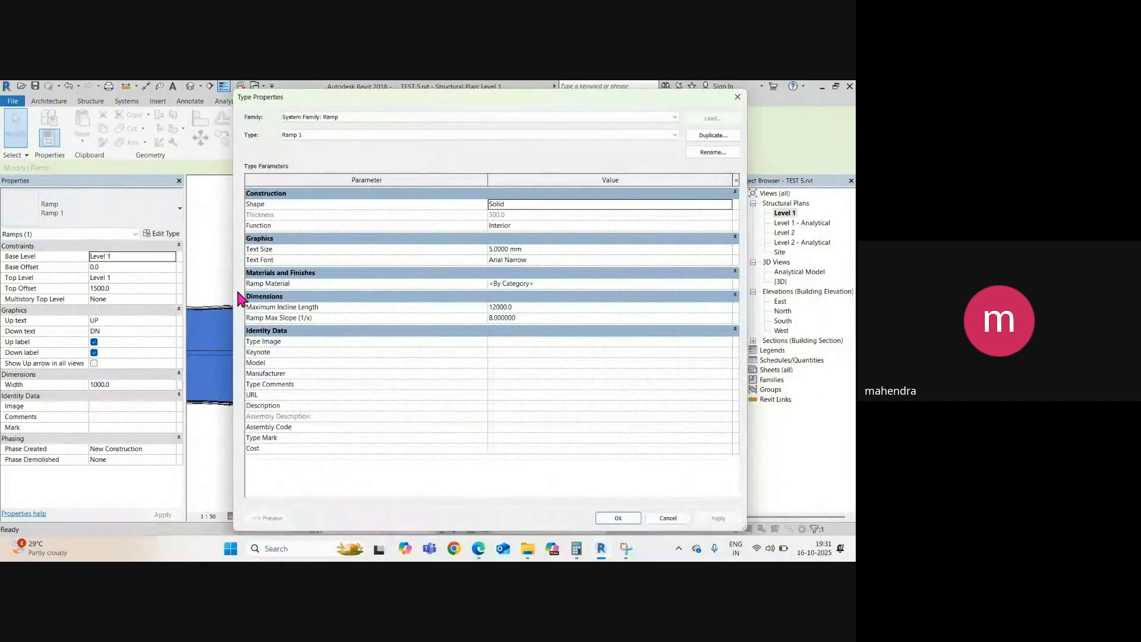
{"action": "left_click", "coordinate": [719, 284]}
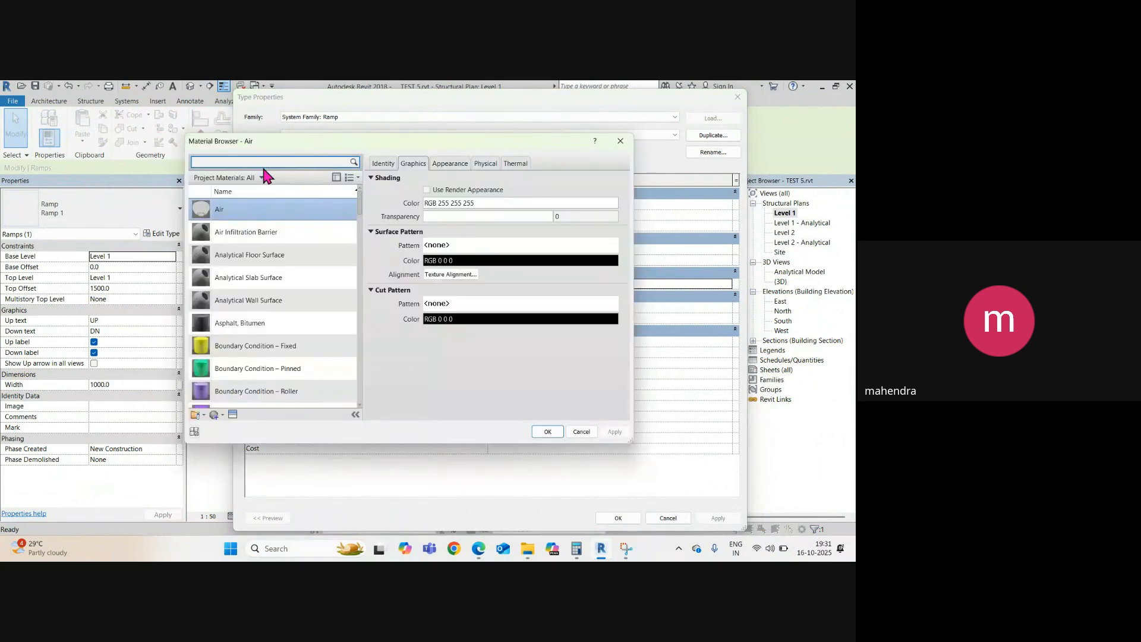
{"action": "type", "text": "p"}
{"action": "key", "text": "BackSpace"}
{"action": "type", "text": "gray"}
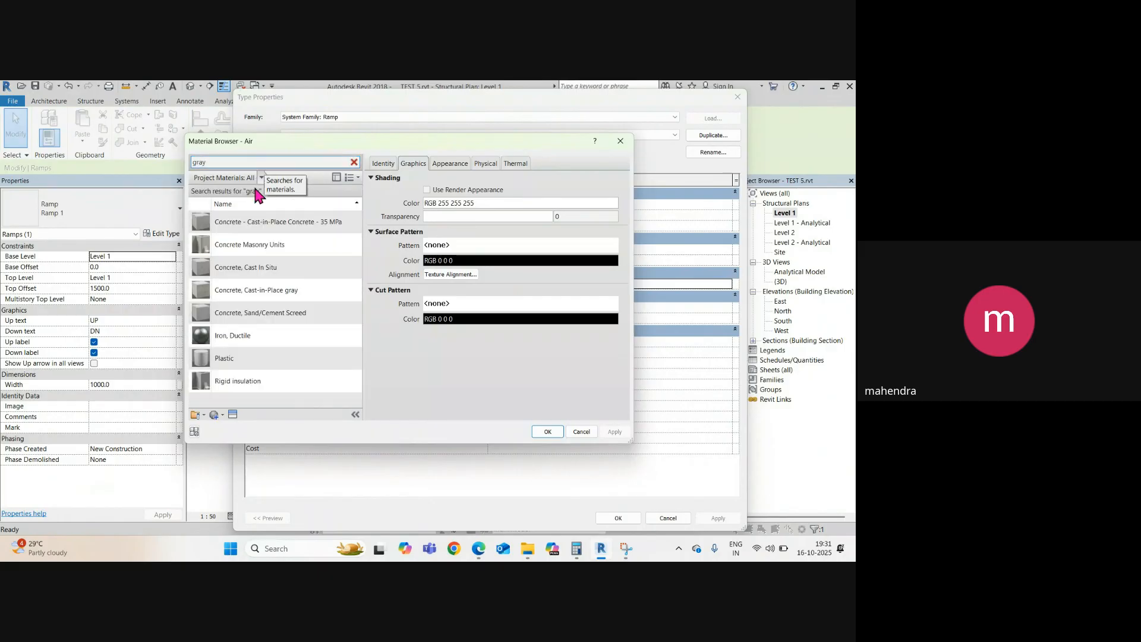
{"action": "left_click", "coordinate": [278, 290]}
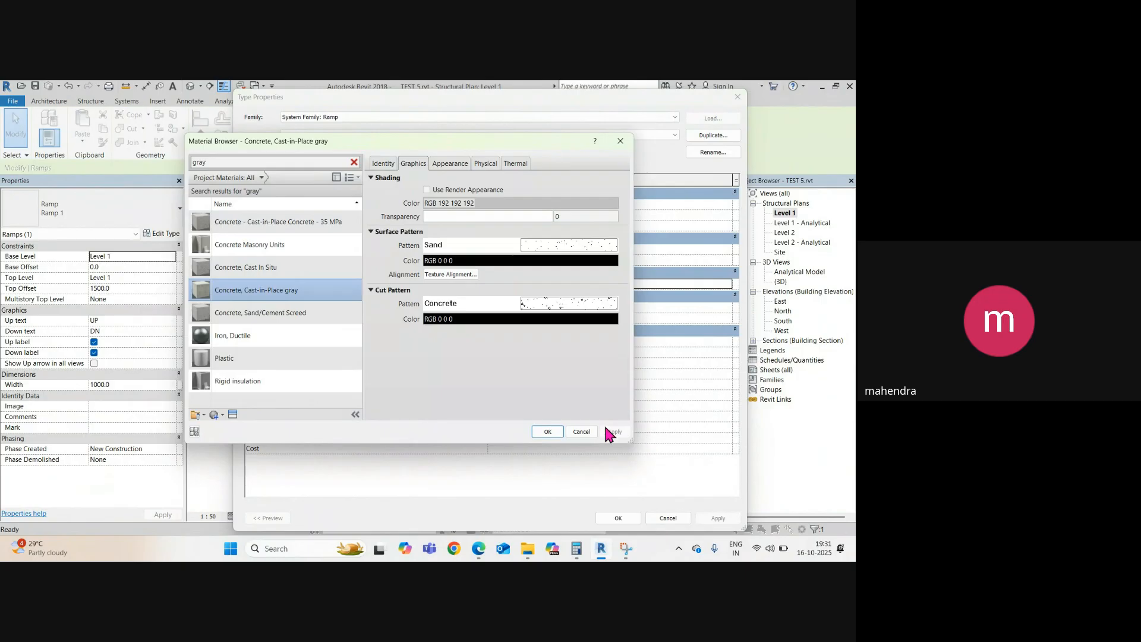
{"action": "left_click", "coordinate": [548, 432]}
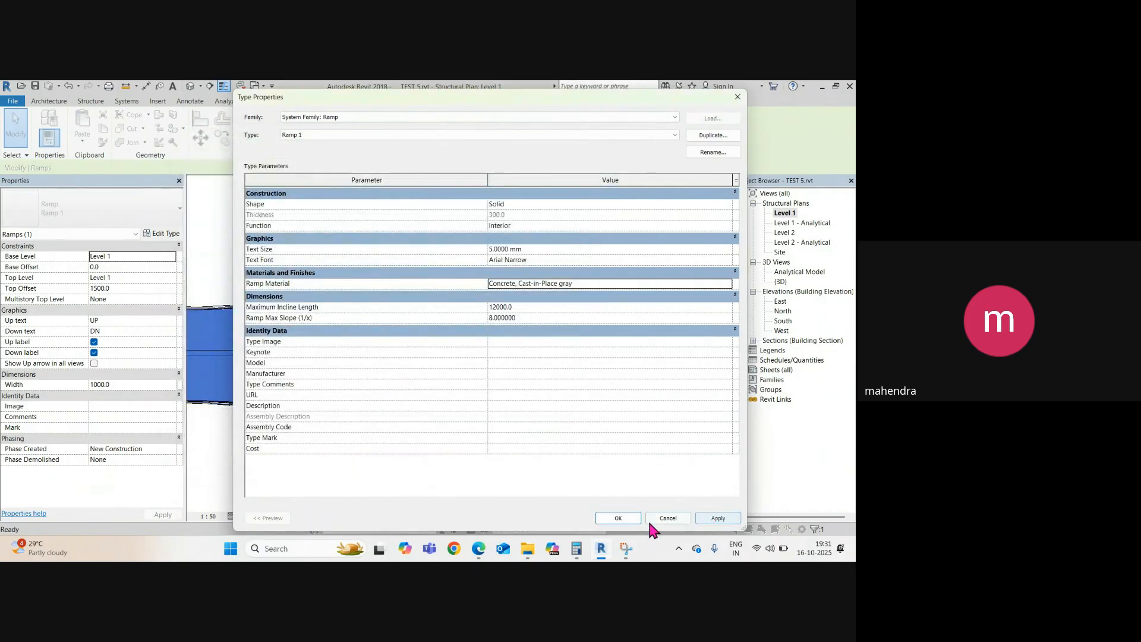
{"action": "left_click", "coordinate": [618, 518]}
{"action": "scroll", "coordinate": [593, 287], "scroll_direction": "down", "scroll_amount": 1}
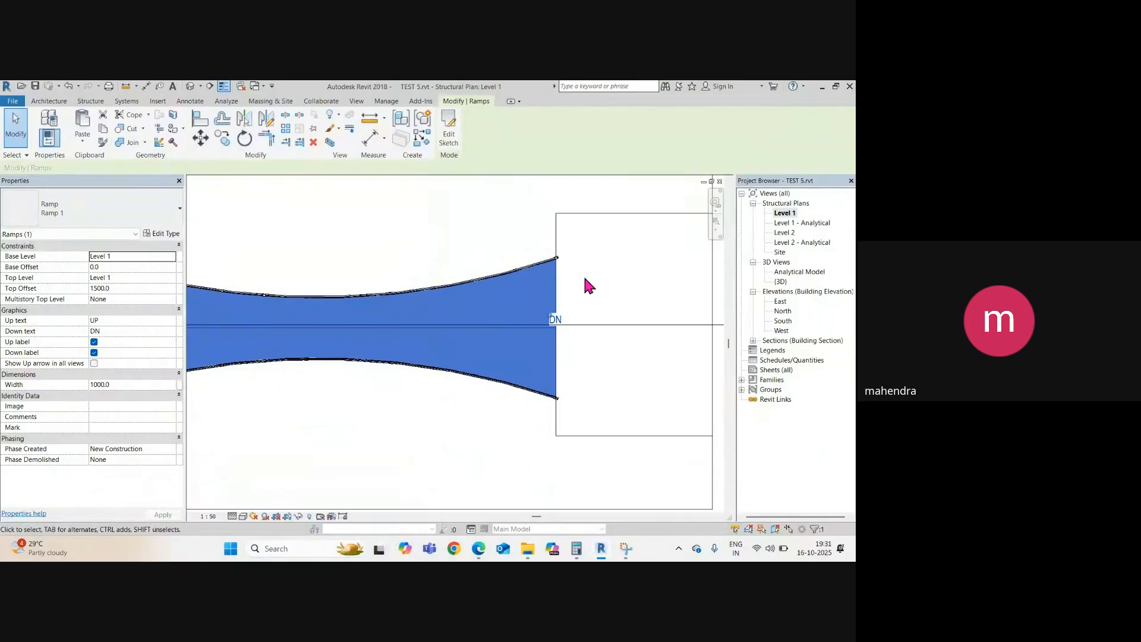
Return to the 3D view and examine the straight and curved ramps with their railings.
{"action": "left_click", "coordinate": [582, 273]}
{"action": "left_click", "coordinate": [190, 87]}
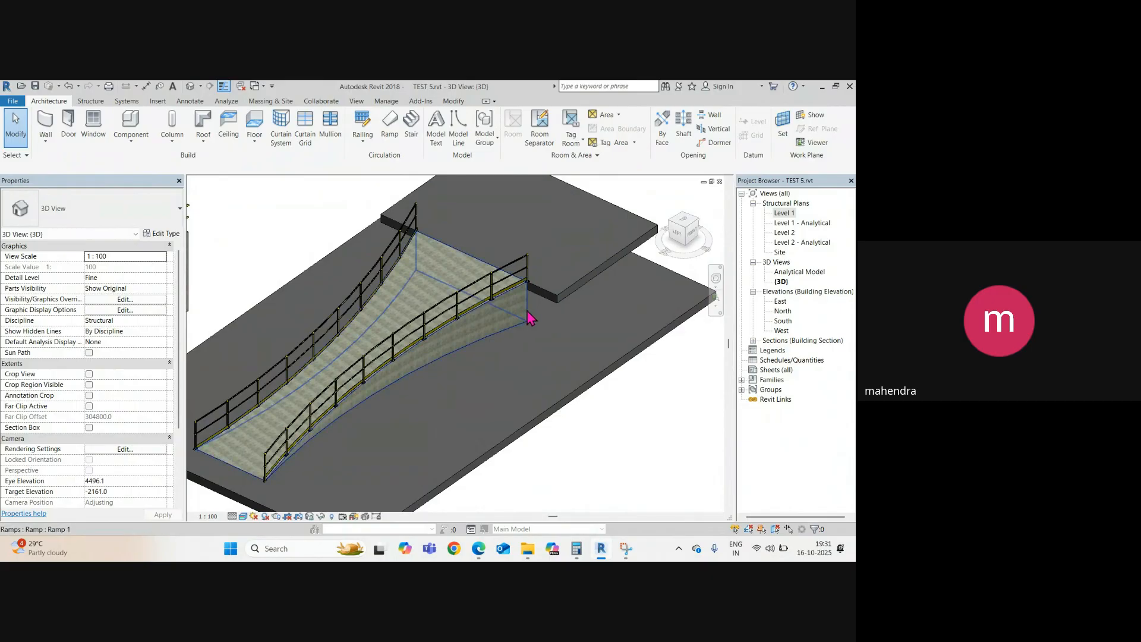
{"action": "scroll", "coordinate": [455, 339], "scroll_direction": "down", "scroll_amount": 2}
{"action": "middle_click_drag", "start_coordinate": [473, 295], "coordinate": [579, 336]}
{"action": "scroll", "coordinate": [514, 315], "scroll_direction": "down", "scroll_amount": 3}
{"action": "scroll", "coordinate": [308, 366], "scroll_direction": "up", "scroll_amount": 1}
{"action": "scroll", "coordinate": [330, 405], "scroll_direction": "up", "scroll_amount": 3}
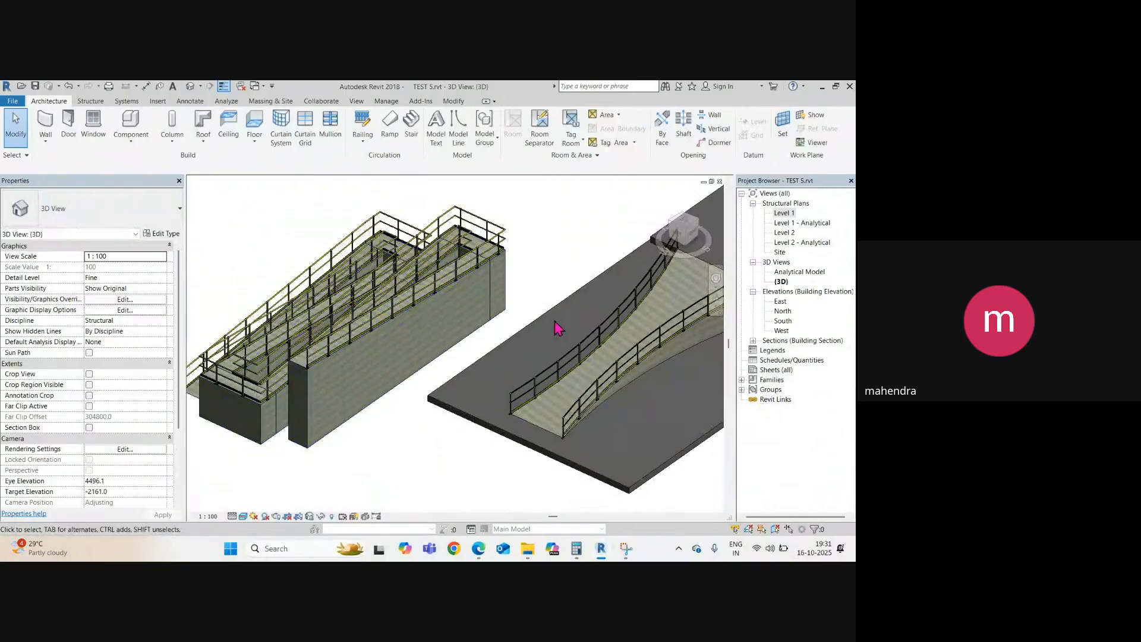
{"action": "scroll", "coordinate": [528, 341], "scroll_direction": "down", "scroll_amount": 3}
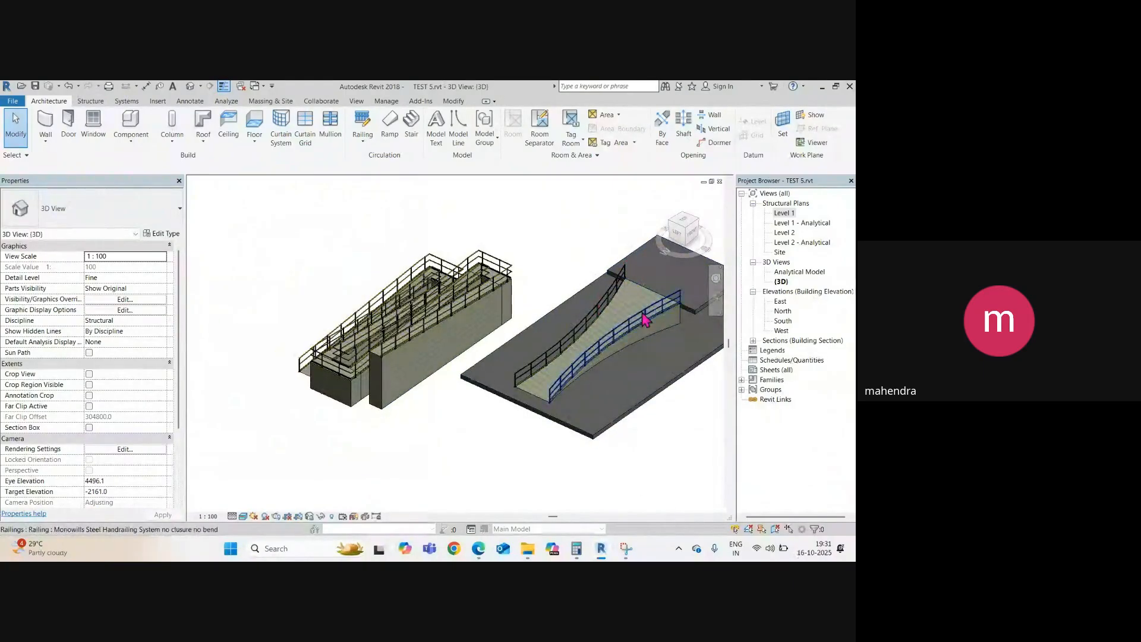
{"action": "scroll", "coordinate": [368, 389], "scroll_direction": "up", "scroll_amount": 4}
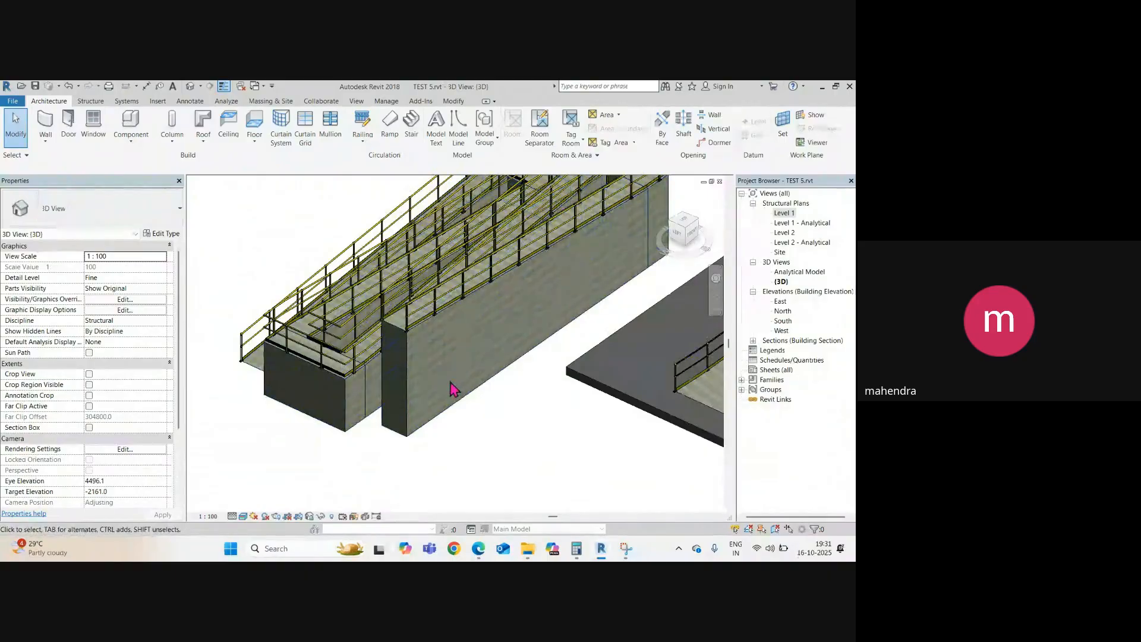
{"action": "scroll", "coordinate": [450, 387], "scroll_direction": "down", "scroll_amount": 3}
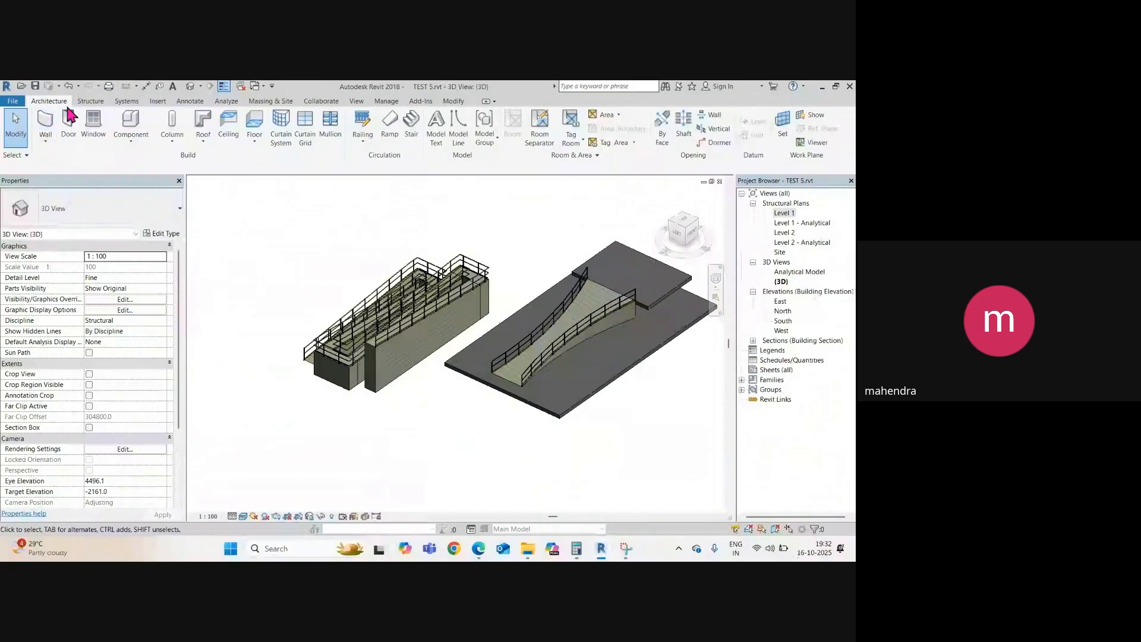
Review the curved ramp's type properties and inspect the ramp in the 3D view.
{"action": "left_click", "coordinate": [593, 299]}
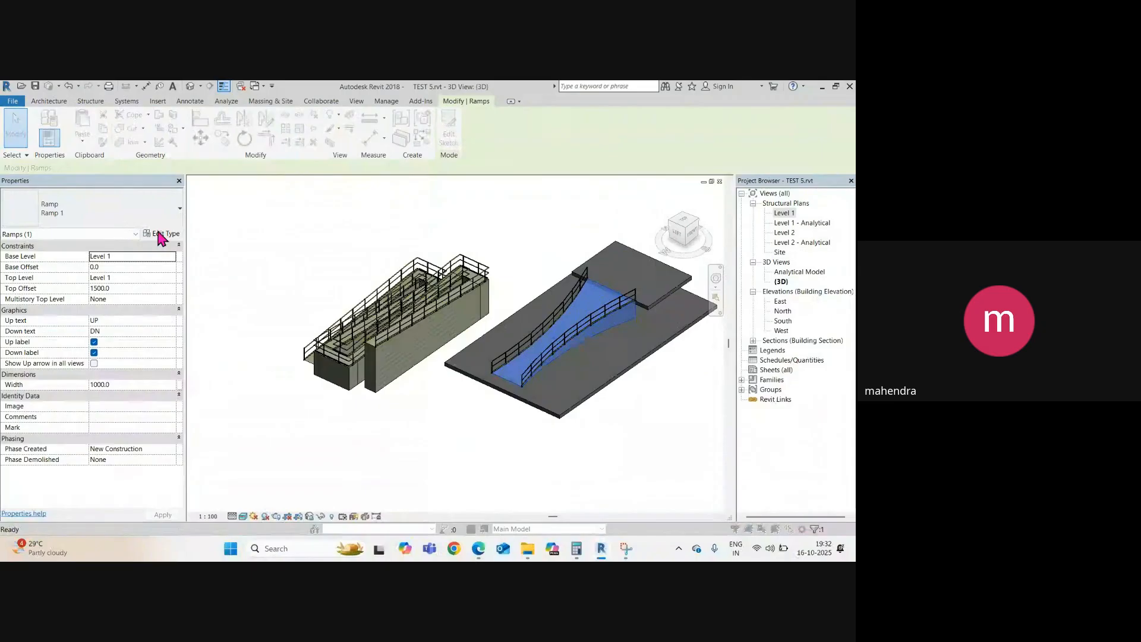
{"action": "left_click", "coordinate": [161, 234]}
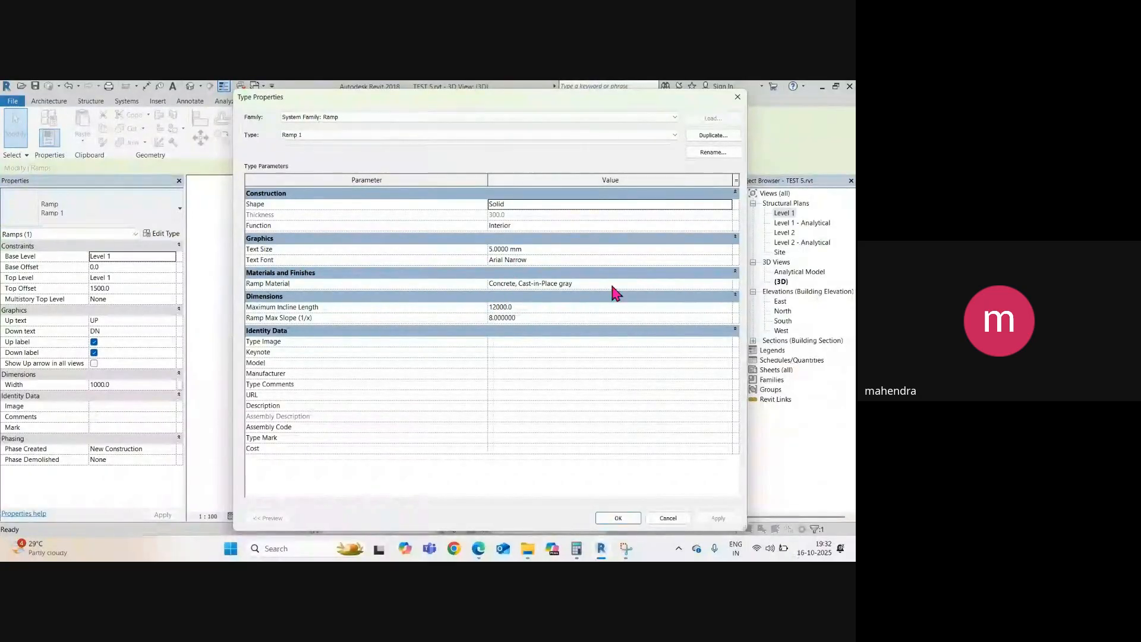
{"action": "left_click", "coordinate": [631, 518]}
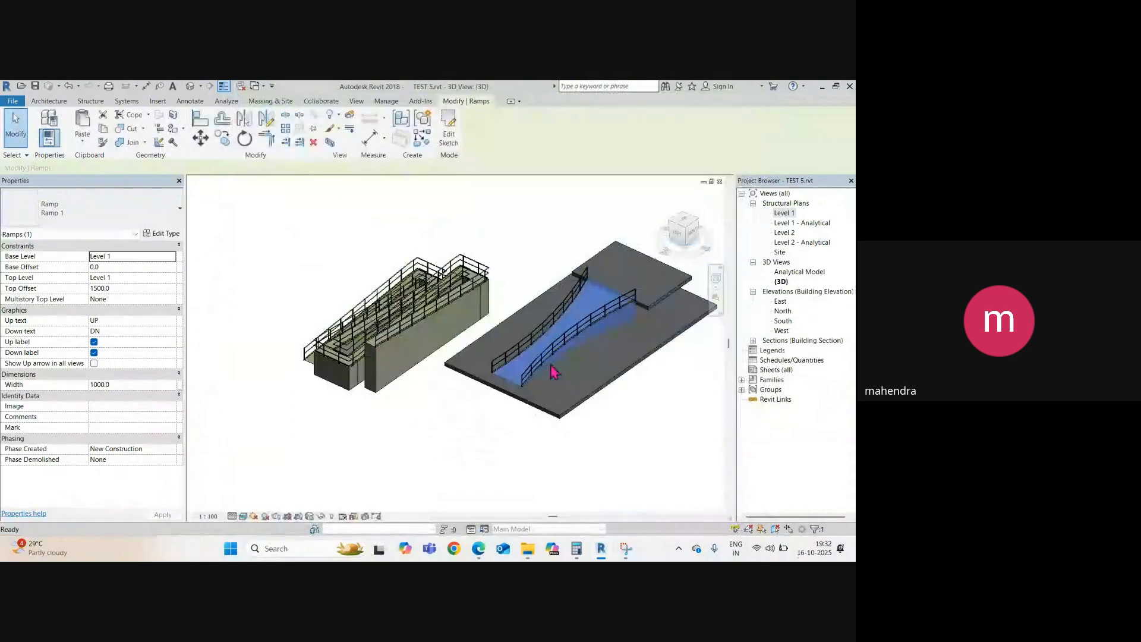
{"action": "left_click", "coordinate": [611, 447]}
{"action": "scroll", "coordinate": [635, 296], "scroll_direction": "up", "scroll_amount": 2}
{"action": "middle_click_drag", "start_coordinate": [595, 338], "coordinate": [373, 446]}
{"action": "scroll", "coordinate": [502, 330], "scroll_direction": "down", "scroll_amount": 2}
{"action": "middle_click_drag", "start_coordinate": [437, 415], "coordinate": [530, 349]}
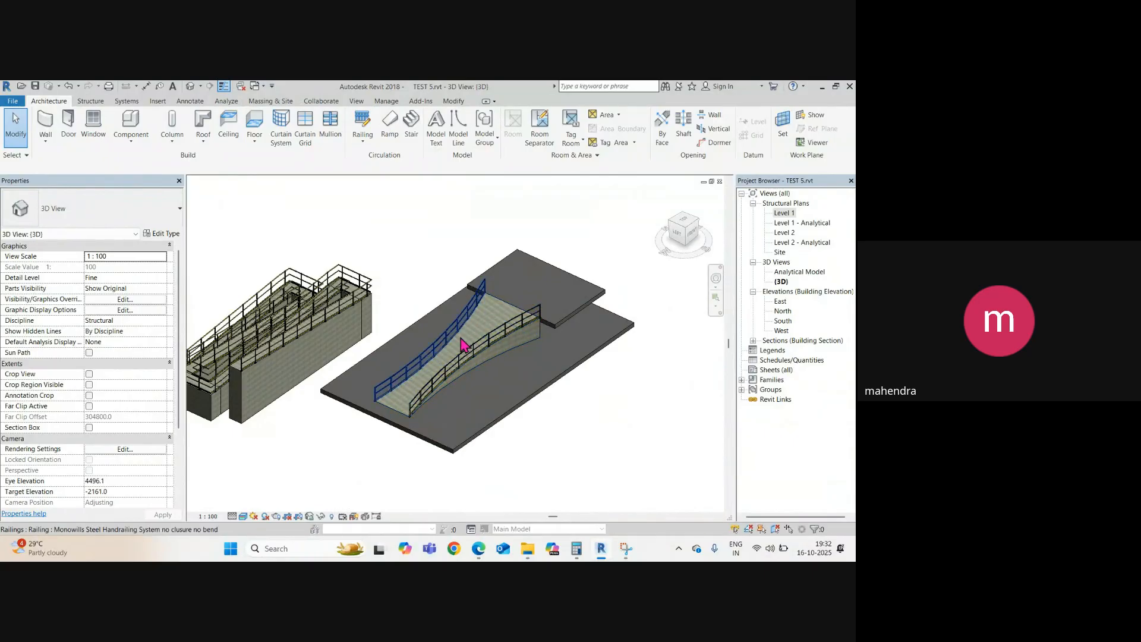
{"action": "scroll", "coordinate": [461, 337], "scroll_direction": "down", "scroll_amount": 3}
{"action": "scroll", "coordinate": [440, 334], "scroll_direction": "up", "scroll_amount": 2}
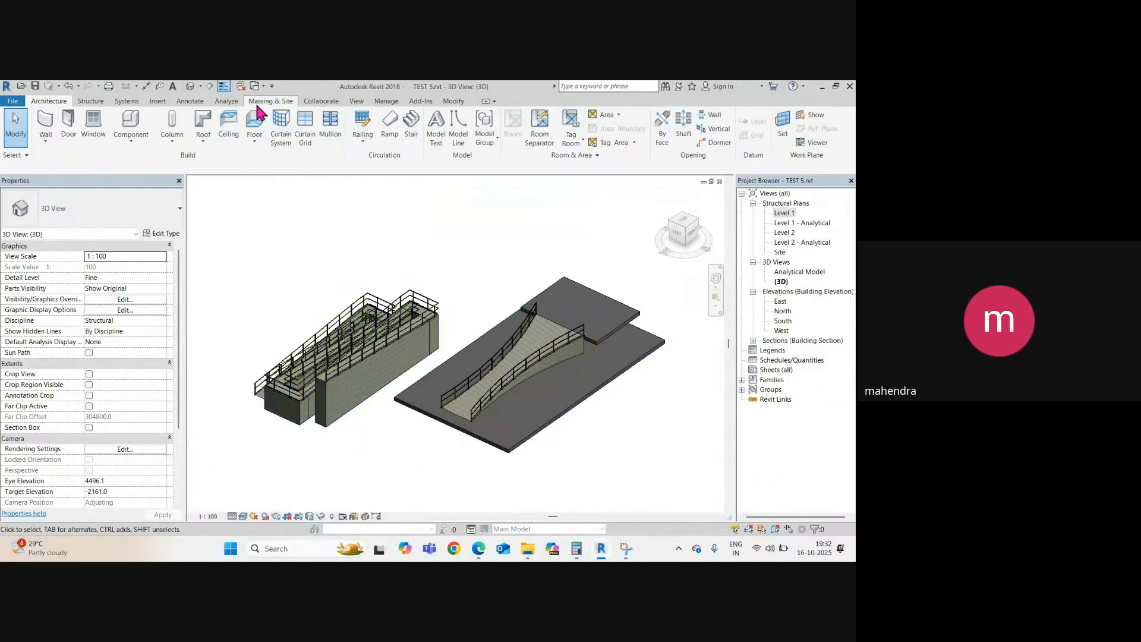
Close the hidden windows and both open projects, TEST 4 and TEST 5.
{"action": "left_click", "coordinate": [241, 86]}
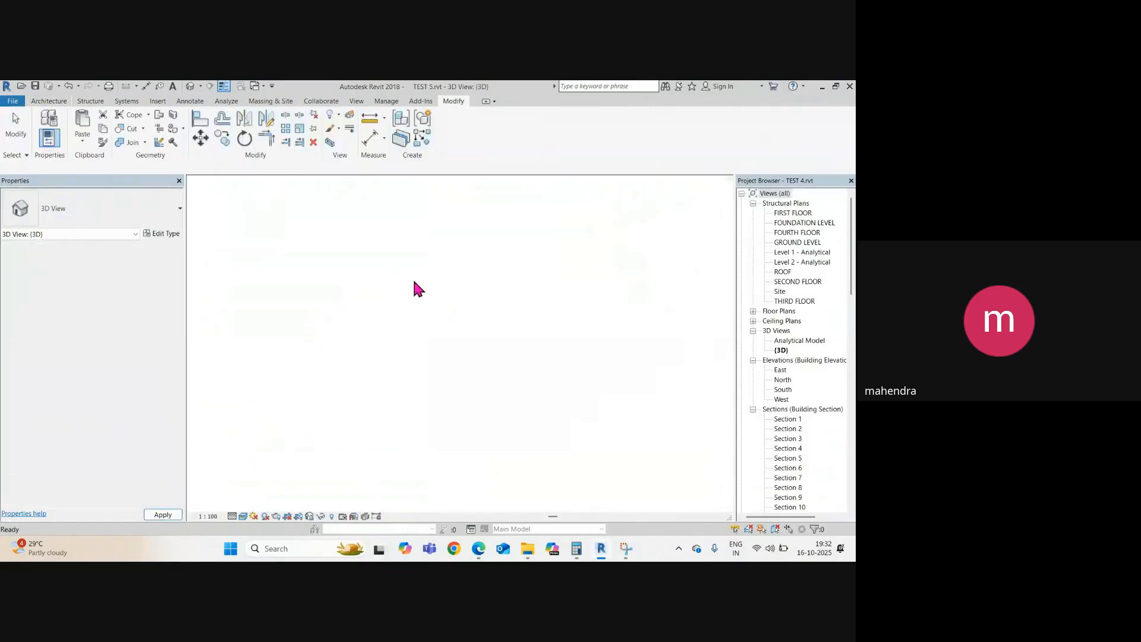
{"action": "scroll", "coordinate": [452, 324], "scroll_direction": "down", "scroll_amount": 6}
{"action": "left_click", "coordinate": [719, 181]}
{"action": "scroll", "coordinate": [441, 334], "scroll_direction": "down", "scroll_amount": 5}
{"action": "scroll", "coordinate": [462, 377], "scroll_direction": "up", "scroll_amount": 3}
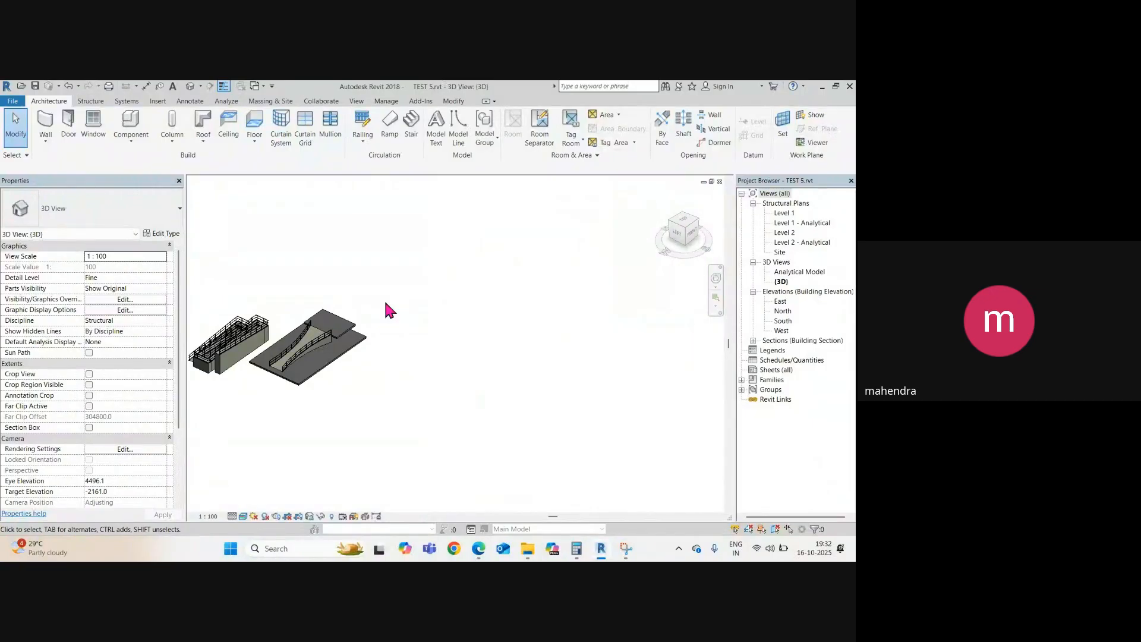
{"action": "scroll", "coordinate": [385, 333], "scroll_direction": "down", "scroll_amount": 3}
{"action": "middle_click", "coordinate": [502, 344]}
{"action": "middle_click", "coordinate": [501, 344]}
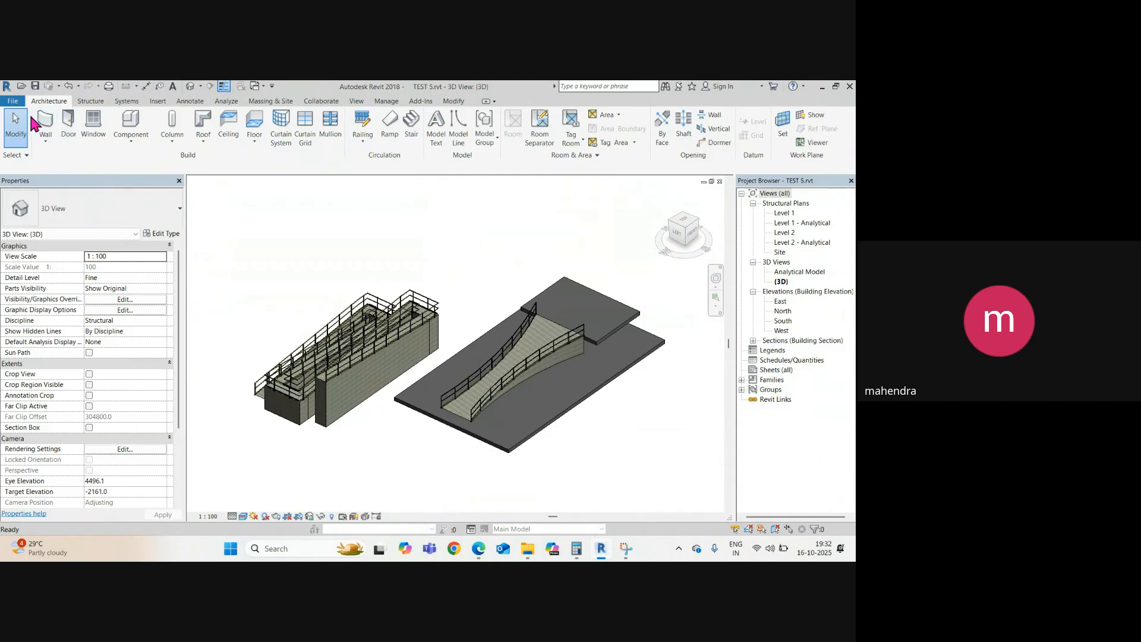
{"action": "left_click", "coordinate": [719, 182]}
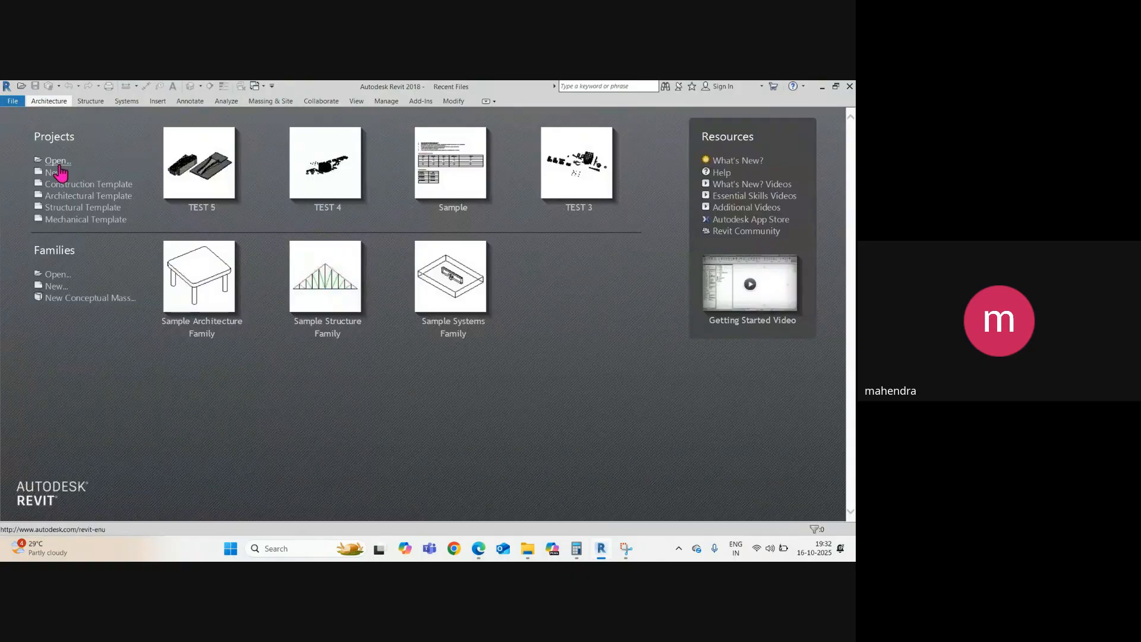
Create a new project from the Structural Analysis-DefaultMetric.rte template.
{"action": "left_click", "coordinate": [57, 184]}
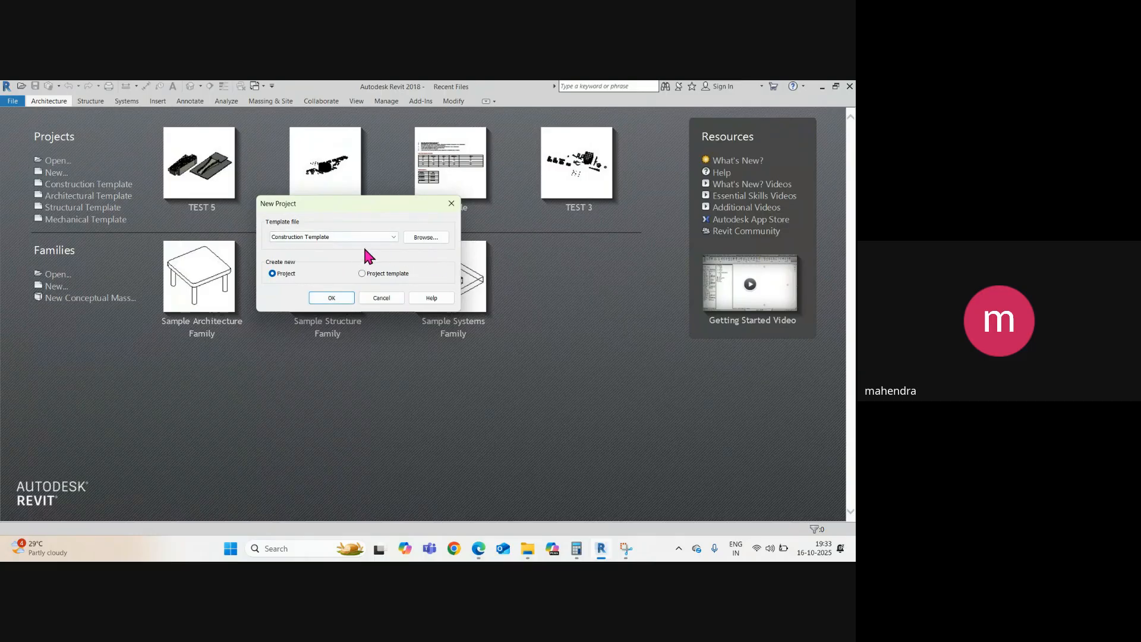
{"action": "left_click", "coordinate": [430, 240]}
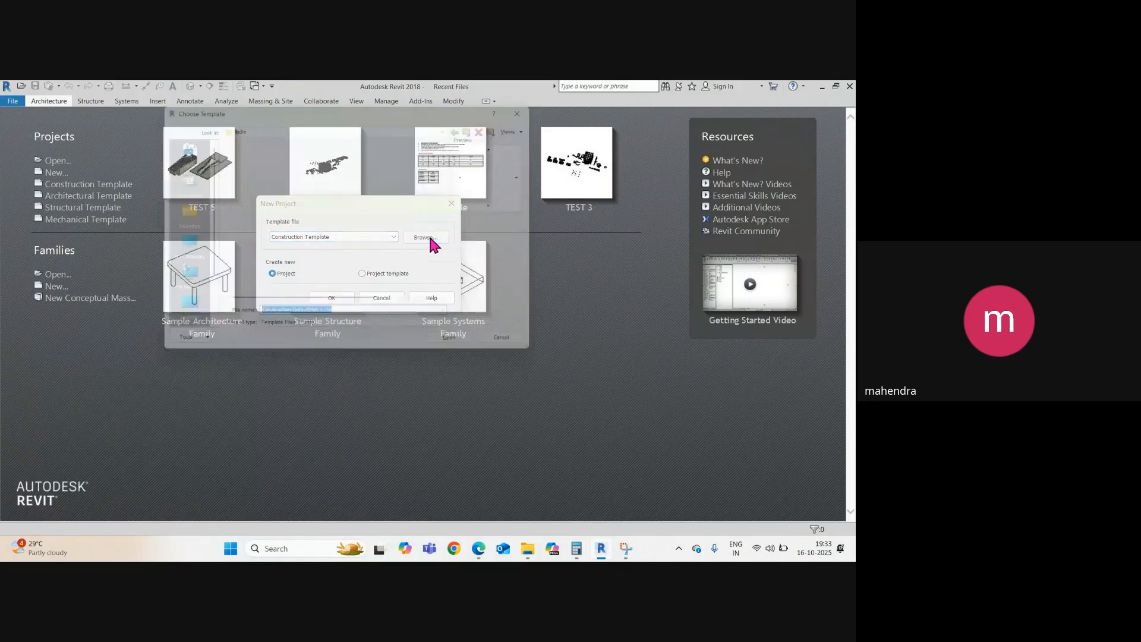
{"action": "left_click", "coordinate": [298, 234]}
{"action": "left_click", "coordinate": [463, 350]}
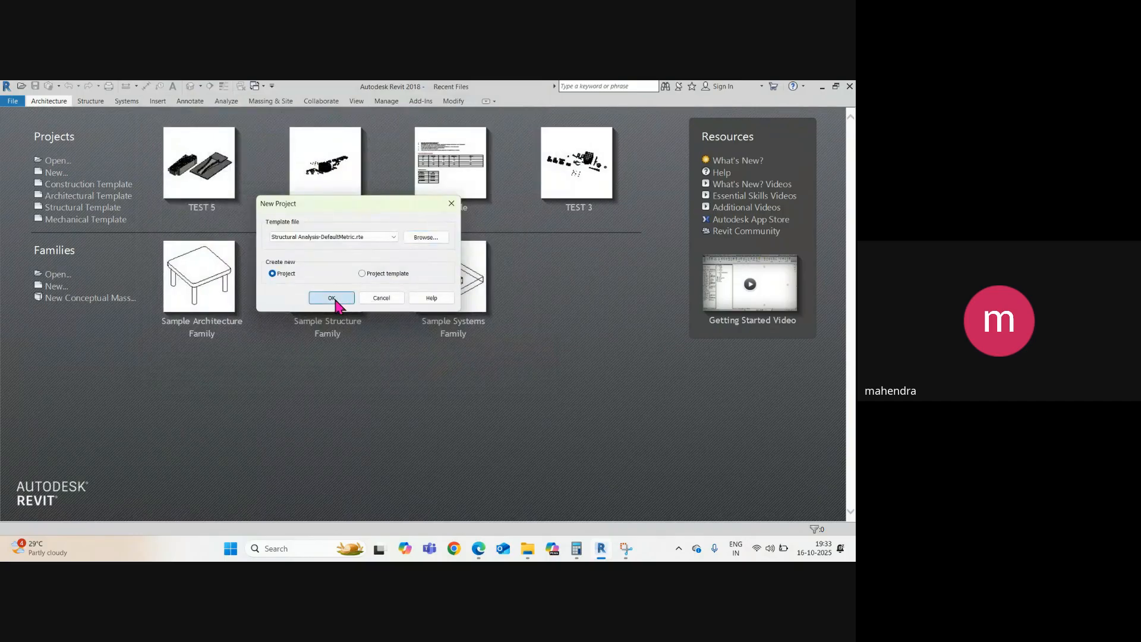
{"action": "left_click", "coordinate": [331, 299]}
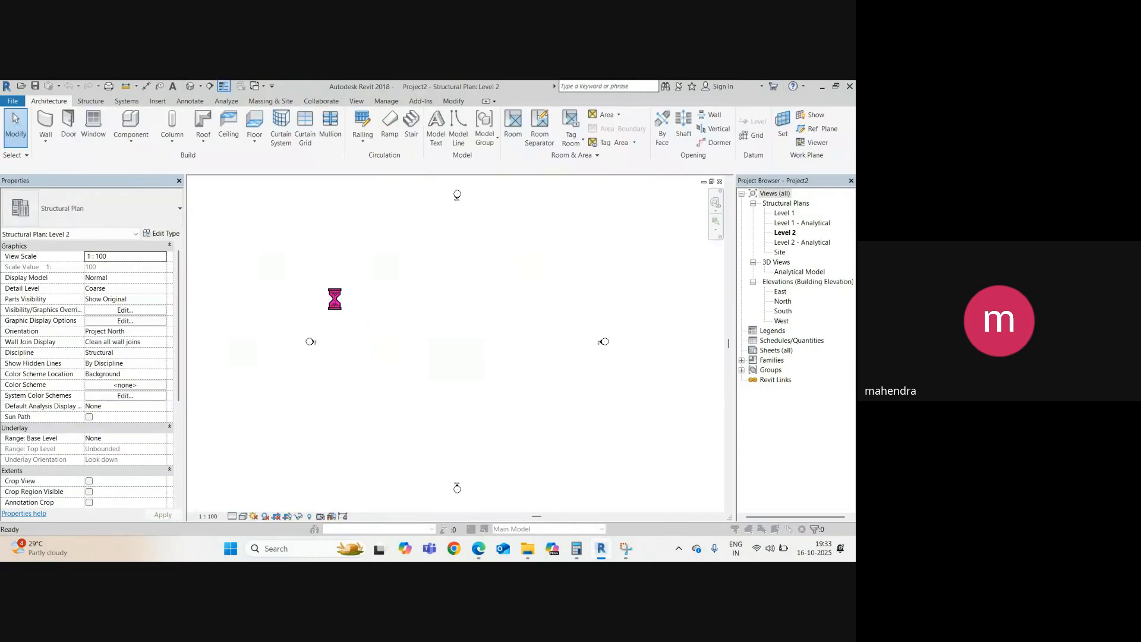
Save the new project as TEST 6.rvt in the desktop's Revit Training folder, inside the 04.10.2025 subfolder.
{"action": "key", "text": "ctrl+s"}
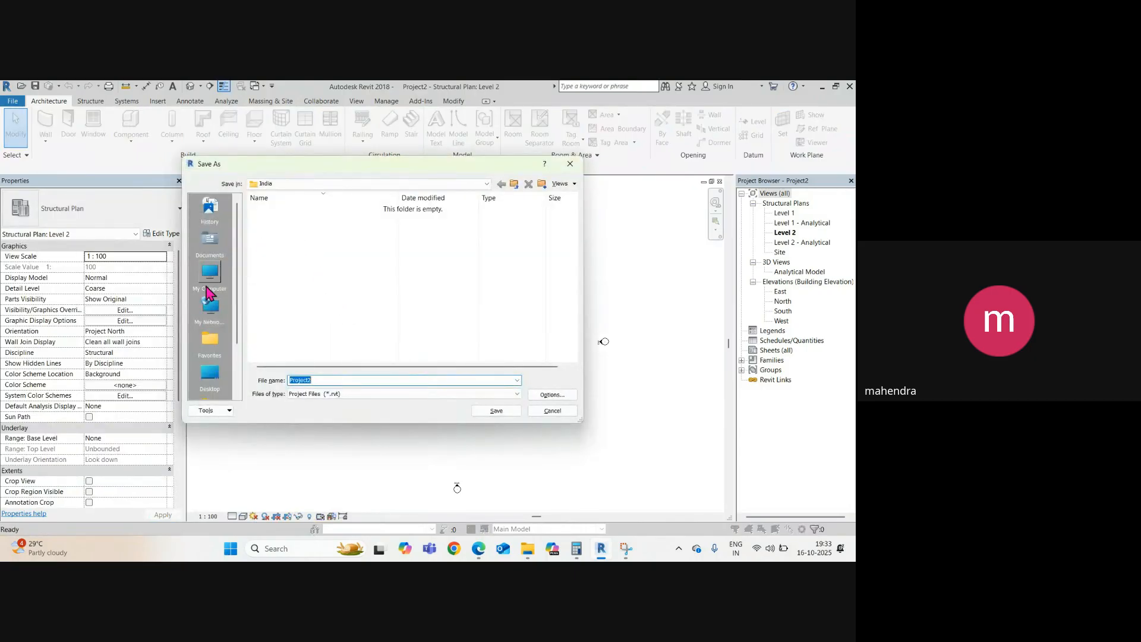
{"action": "left_click", "coordinate": [210, 373]}
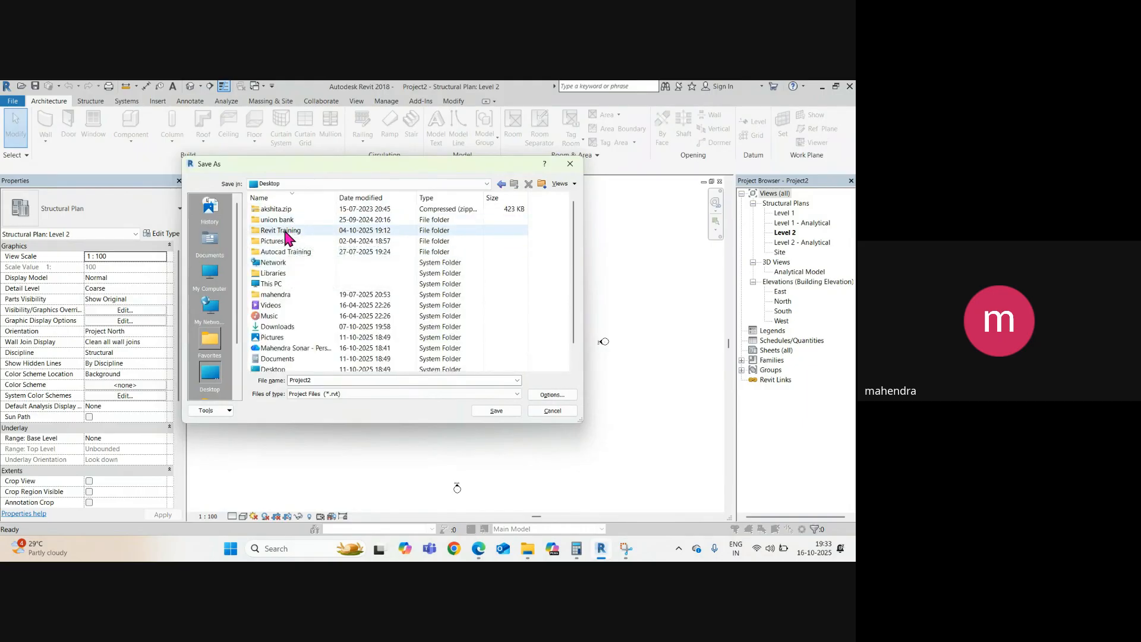
{"action": "double_click", "coordinate": [281, 230]}
{"action": "double_click", "coordinate": [277, 241]}
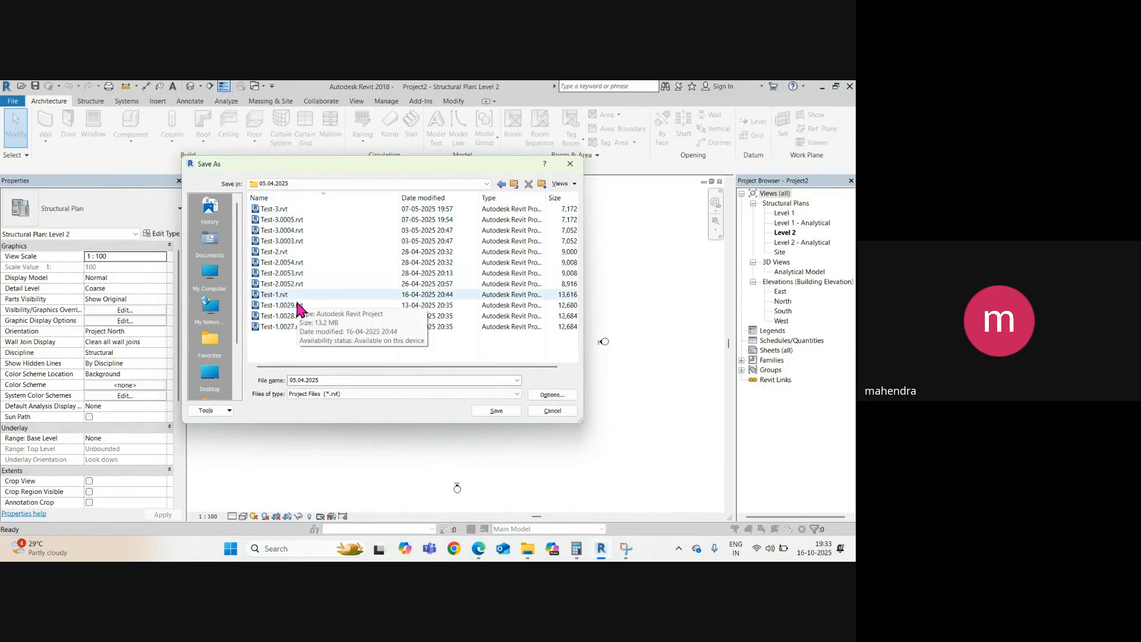
{"action": "left_click", "coordinate": [515, 183]}
{"action": "left_click", "coordinate": [279, 252]}
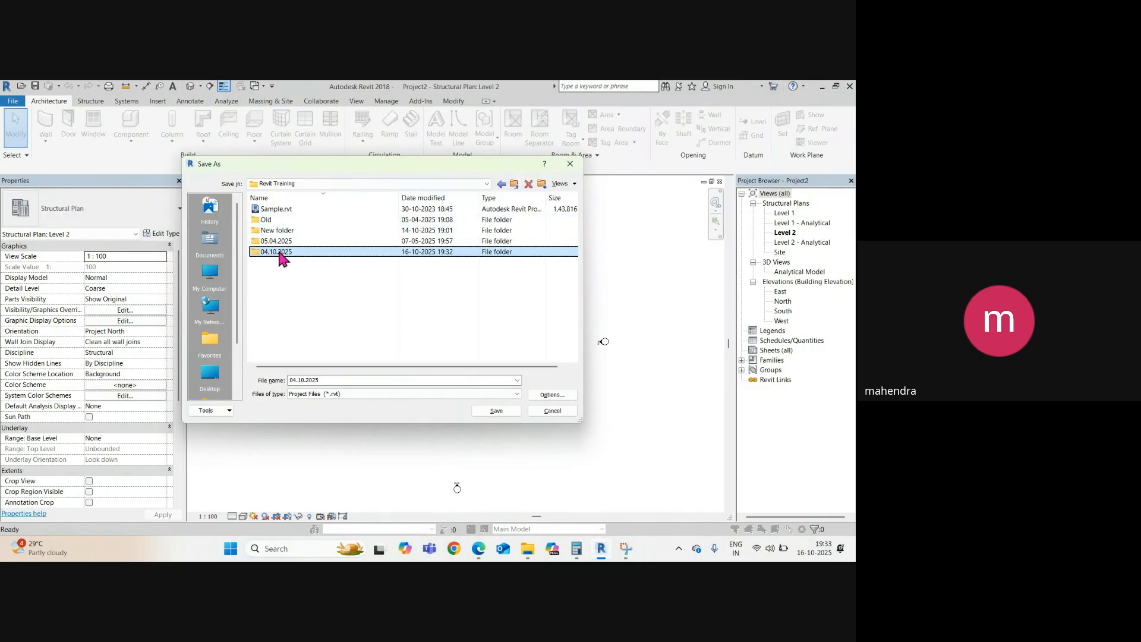
{"action": "double_click", "coordinate": [279, 252]}
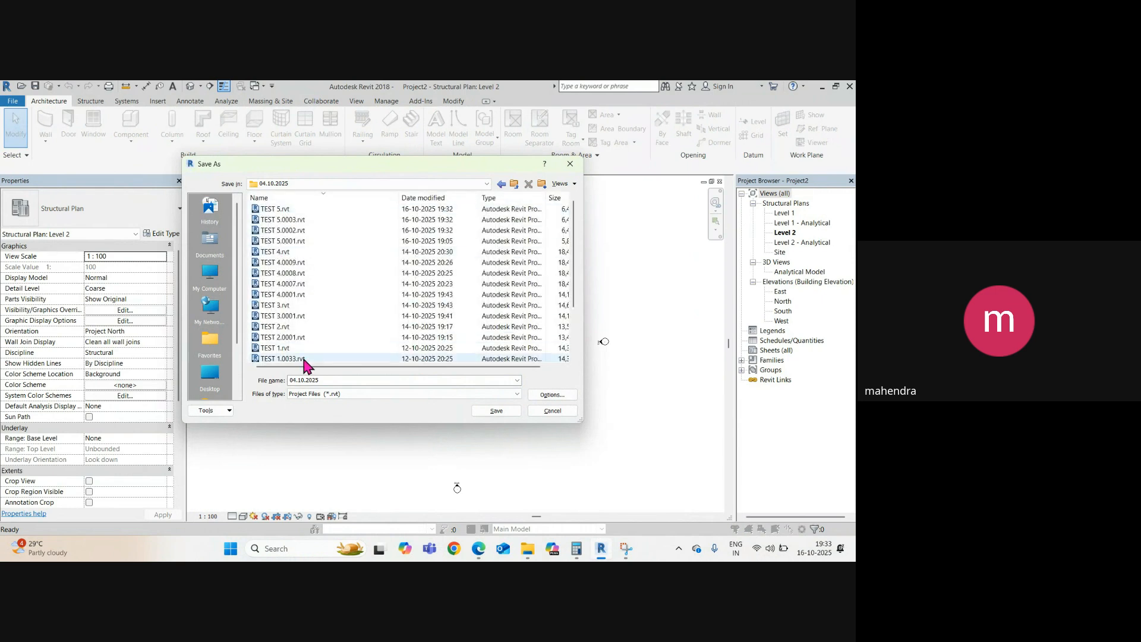
{"action": "left_click", "coordinate": [279, 209]}
{"action": "double_click", "coordinate": [329, 379]}
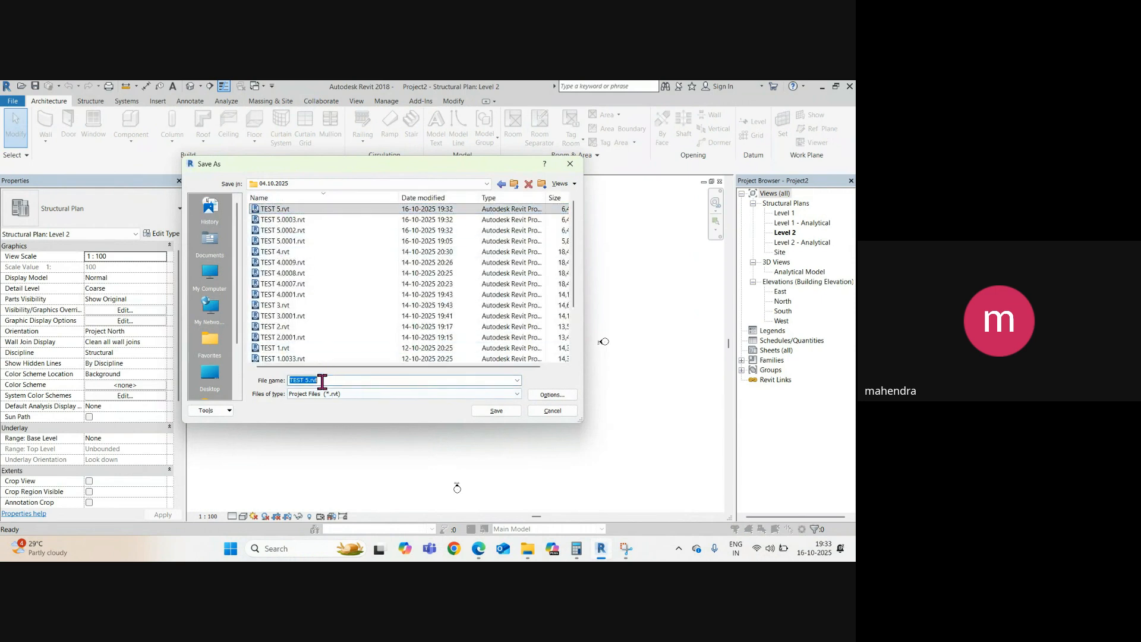
{"action": "left_click_drag", "start_coordinate": [305, 381], "coordinate": [316, 426]}
{"action": "left_click", "coordinate": [306, 394]}
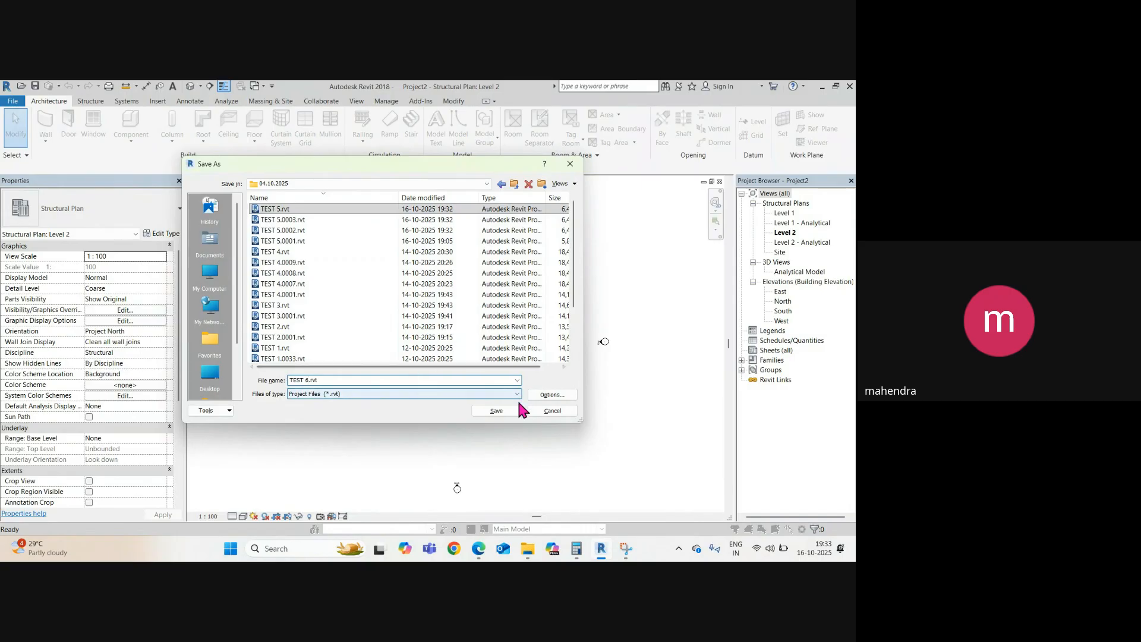
{"action": "left_click", "coordinate": [497, 412]}
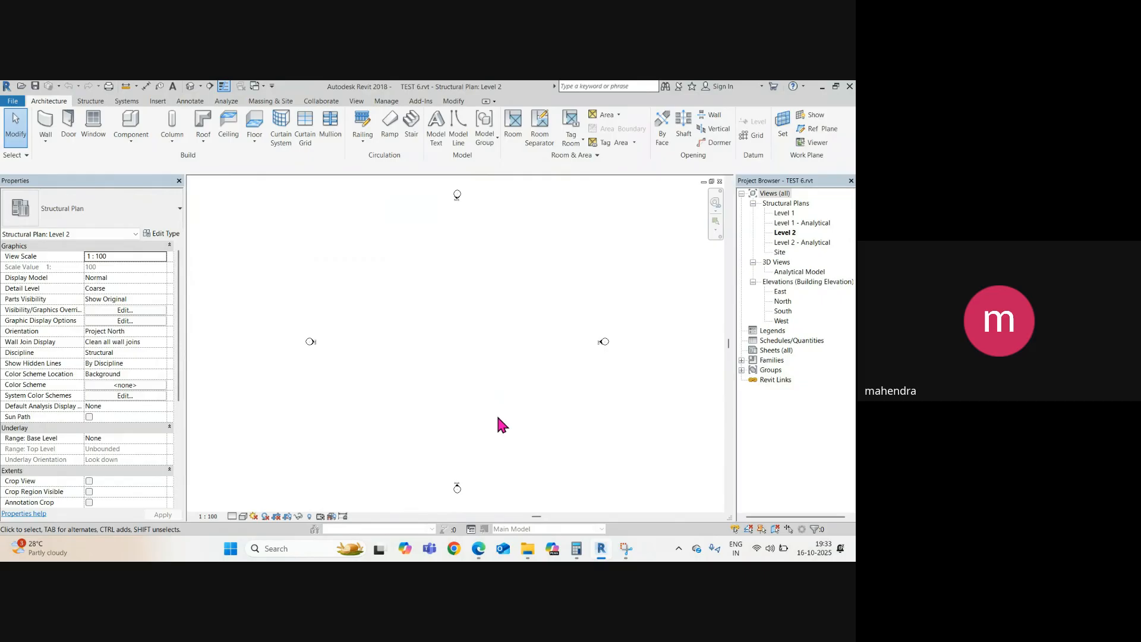
Switch to Paint and pencil I- and H-shaped section symbols with a connecting line on the blank canvas.
{"action": "left_click", "coordinate": [626, 548]}
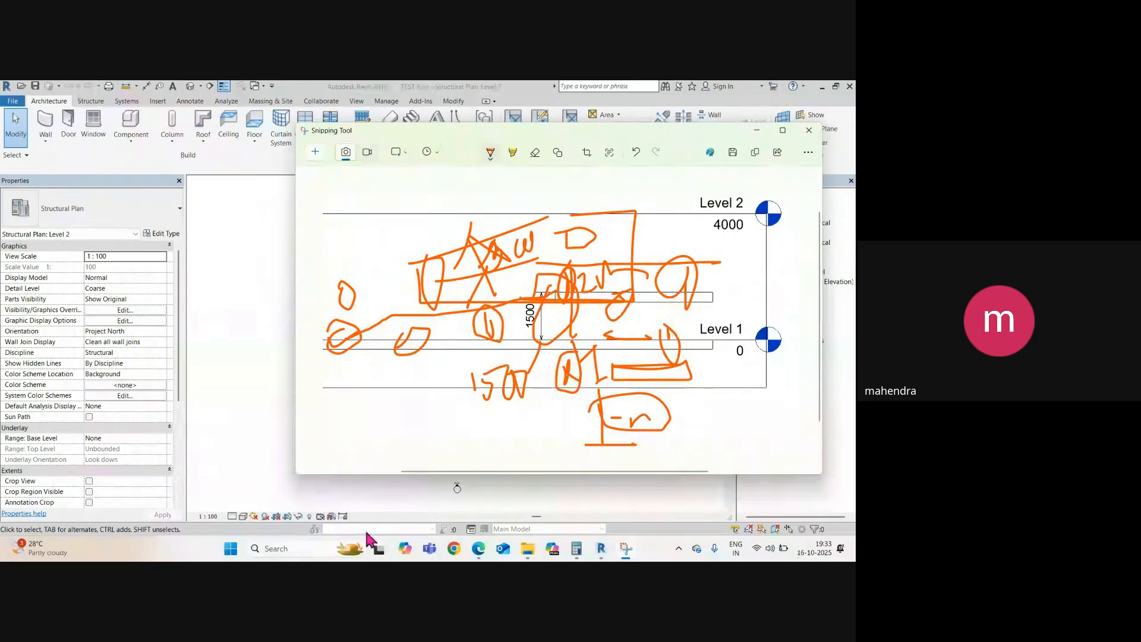
{"action": "left_click", "coordinate": [269, 548]}
{"action": "type", "text": "pin"}
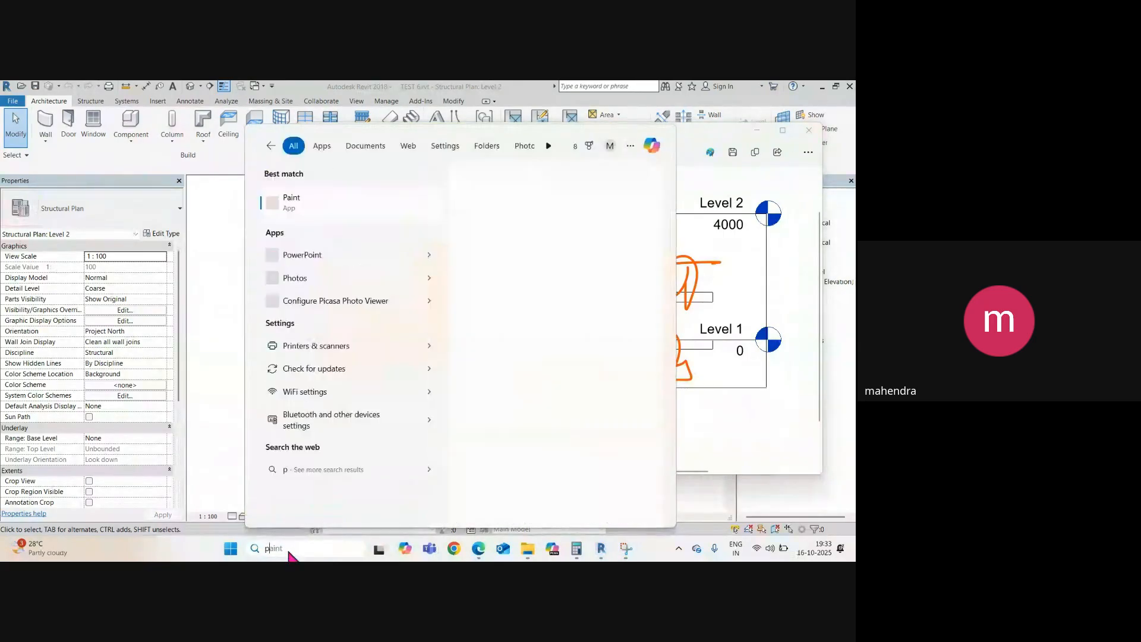
{"action": "left_click", "coordinate": [285, 203]}
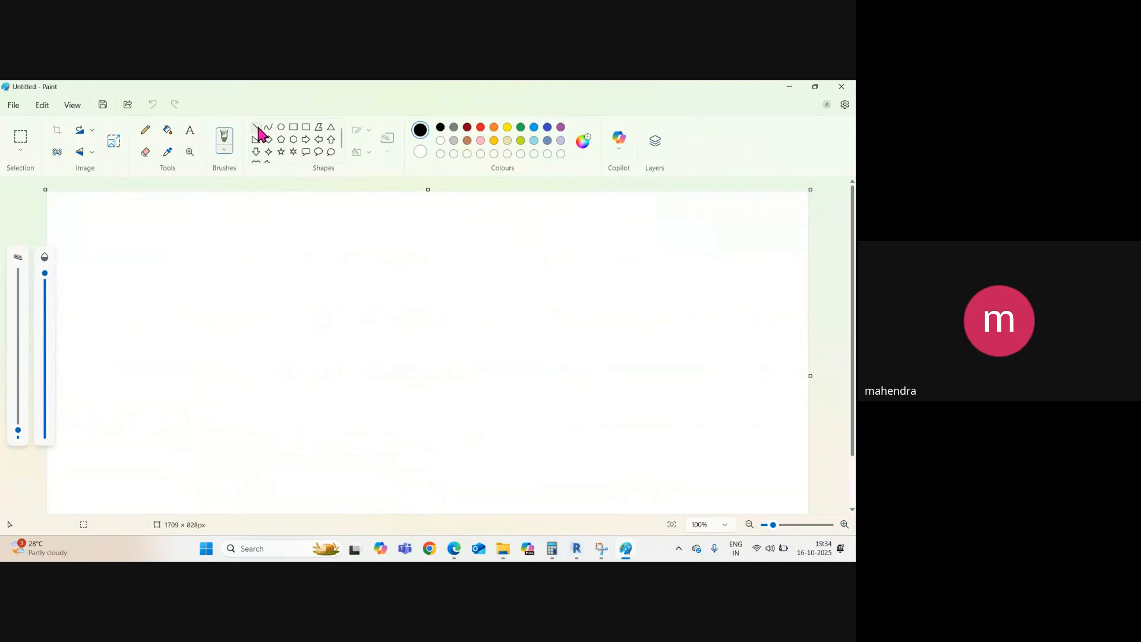
{"action": "left_click", "coordinate": [146, 130]}
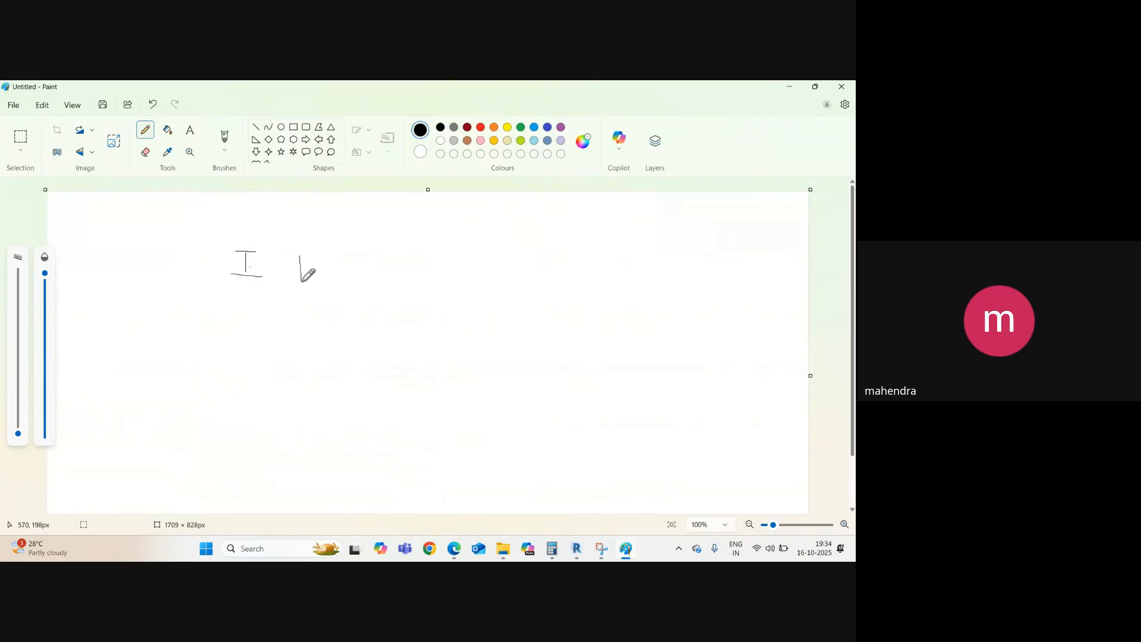
{"action": "left_click_drag", "start_coordinate": [341, 279], "coordinate": [584, 263]}
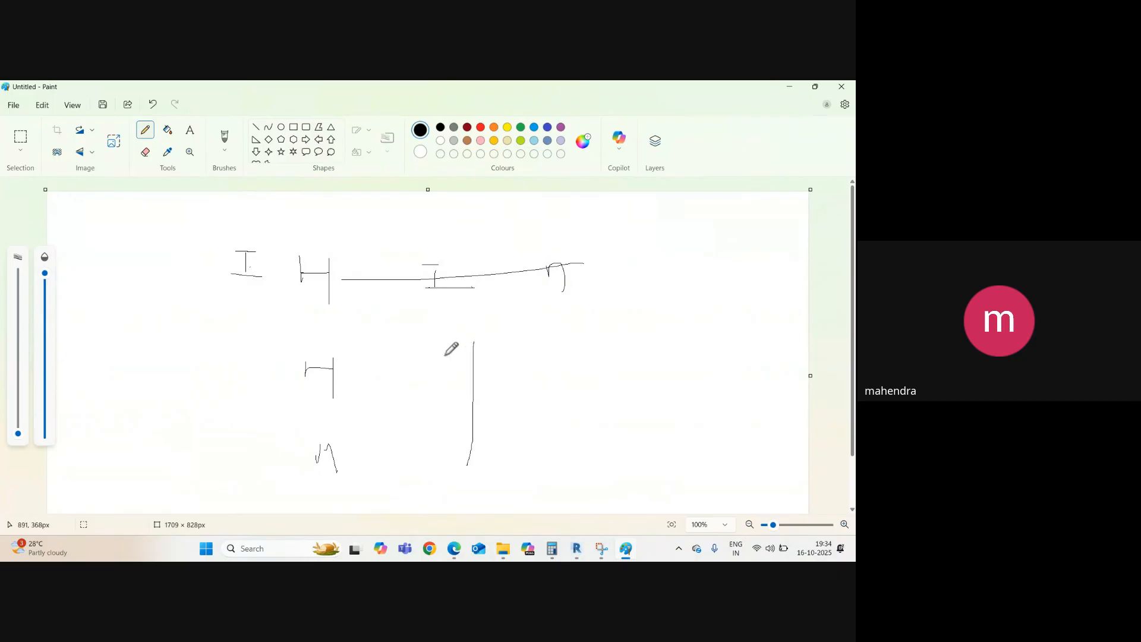
Sketch a gabled shed with a base slab, columns and double-line sloping roof, and minimise Paint.
{"action": "mouse_move", "coordinate": [449, 355]}
{"action": "left_mouse_down"}
{"action": "mouse_move", "coordinate": [582, 310]}
{"action": "mouse_move", "coordinate": [711, 343]}
{"action": "mouse_move", "coordinate": [697, 443]}
{"action": "left_mouse_up"}
{"action": "mouse_move", "coordinate": [410, 464]}
{"action": "left_mouse_down"}
{"action": "mouse_move", "coordinate": [735, 461]}
{"action": "mouse_move", "coordinate": [536, 492]}
{"action": "mouse_move", "coordinate": [411, 471]}
{"action": "left_mouse_up"}
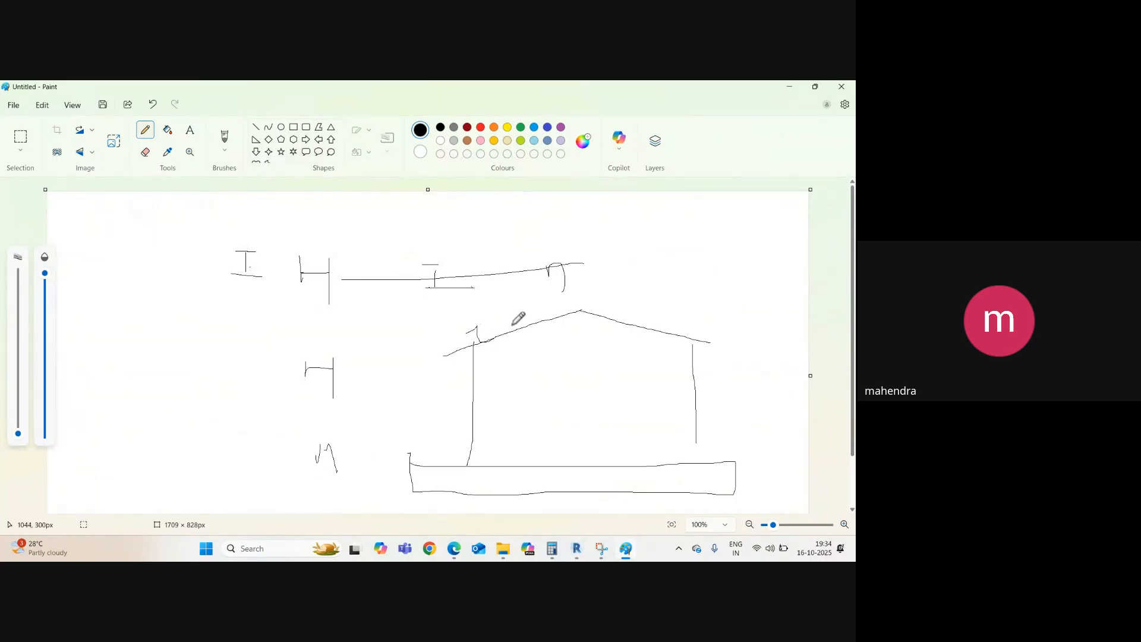
{"action": "left_click_drag", "start_coordinate": [506, 326], "coordinate": [539, 316]}
{"action": "mouse_move", "coordinate": [443, 343]}
{"action": "left_mouse_down"}
{"action": "mouse_move", "coordinate": [575, 303]}
{"action": "mouse_move", "coordinate": [725, 341]}
{"action": "left_mouse_up"}
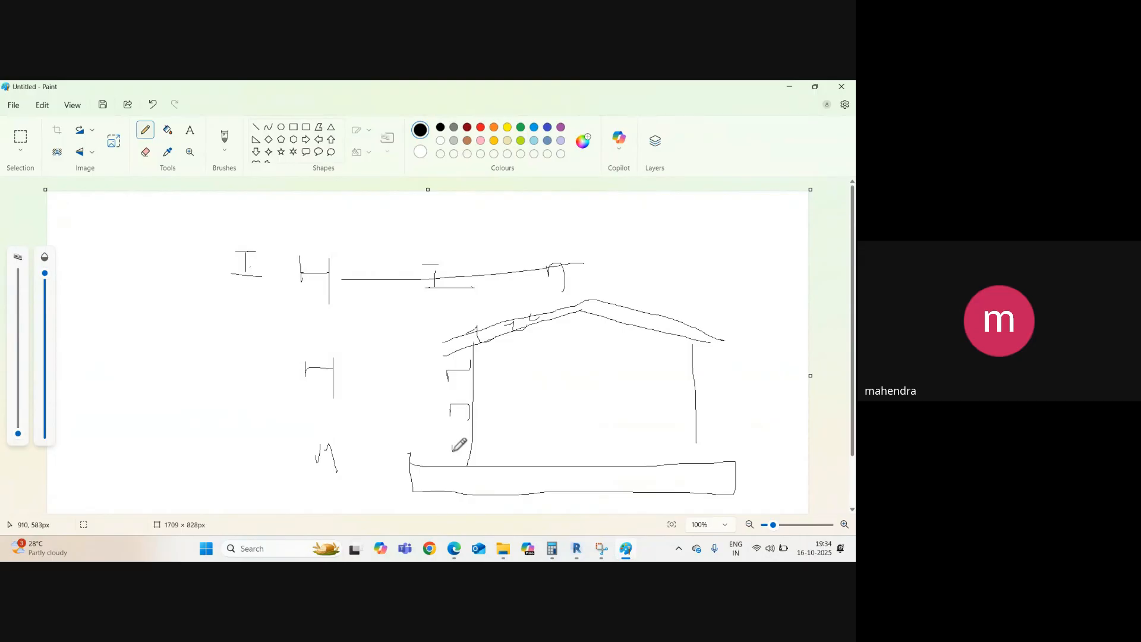
{"action": "left_click_drag", "start_coordinate": [452, 348], "coordinate": [443, 428]}
{"action": "left_click_drag", "start_coordinate": [450, 344], "coordinate": [438, 447]}
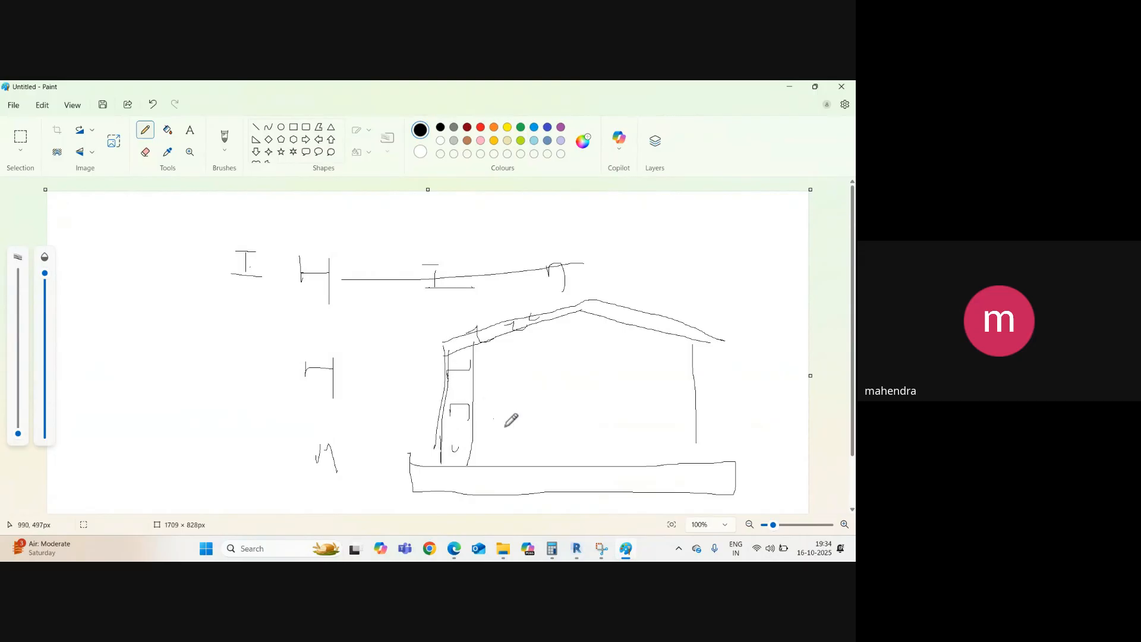
{"action": "left_click", "coordinate": [791, 88]}
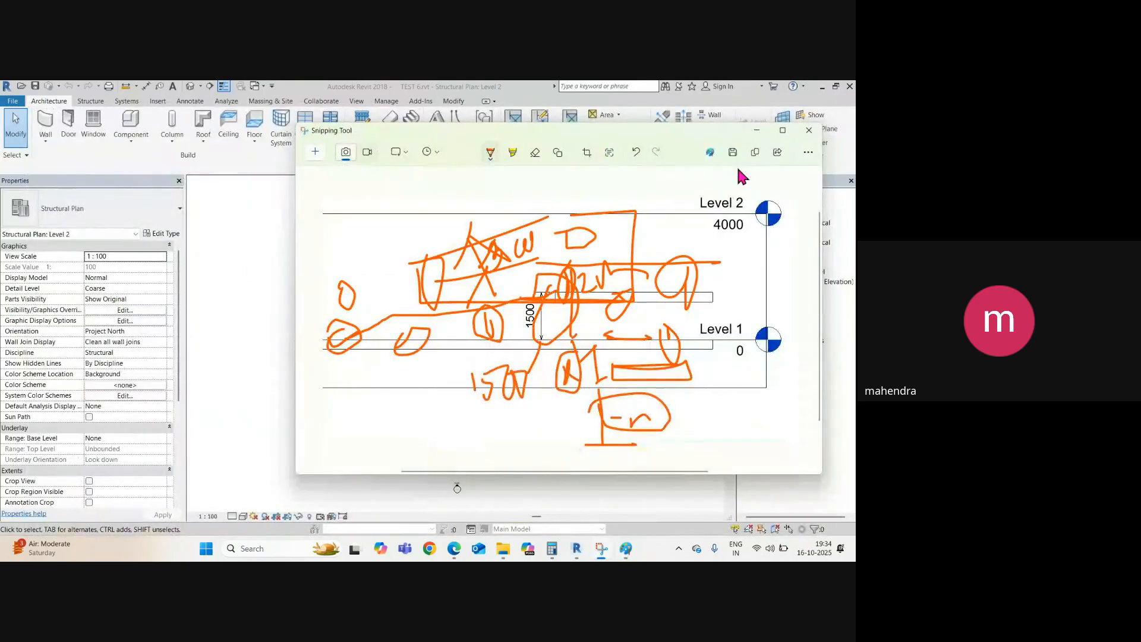
Minimise the Snipping Tool and draw the first vertical grid line inside the elevation markers of the Level 2 structural plan.
{"action": "left_click", "coordinate": [757, 131]}
{"action": "scroll", "coordinate": [407, 317], "scroll_direction": "up", "scroll_amount": 1}
{"action": "middle_click_drag", "start_coordinate": [395, 357], "coordinate": [369, 348]}
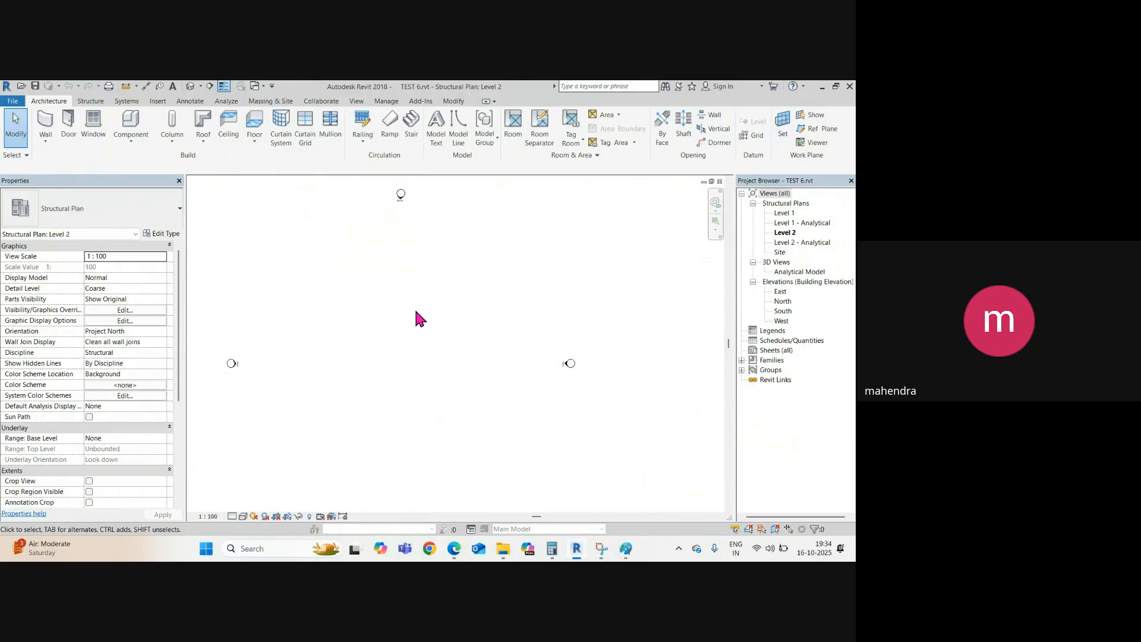
{"action": "left_click", "coordinate": [90, 101]}
{"action": "left_click", "coordinate": [755, 136]}
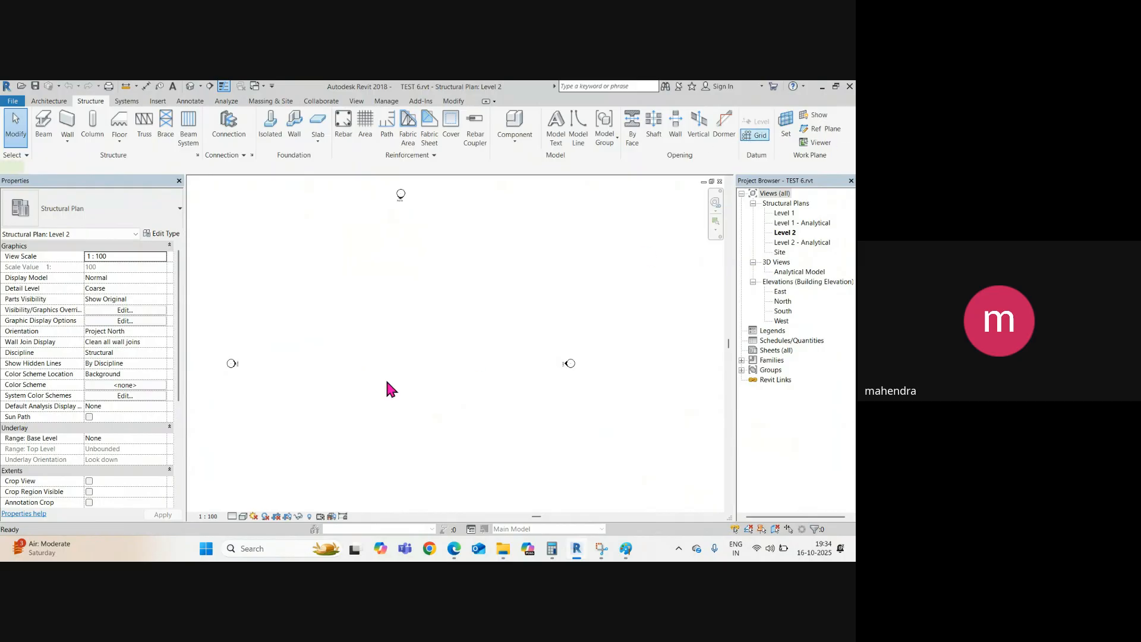
{"action": "middle_click_drag", "start_coordinate": [378, 427], "coordinate": [396, 416]}
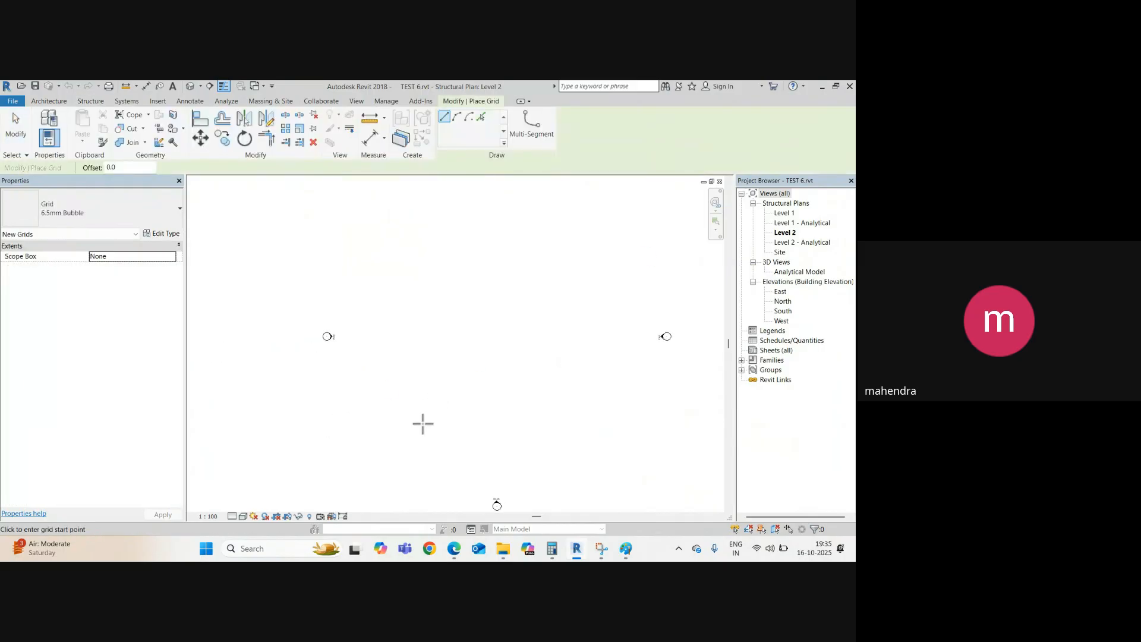
{"action": "left_click", "coordinate": [421, 420]}
{"action": "scroll", "coordinate": [423, 248], "scroll_direction": "up", "scroll_amount": 3}
{"action": "scroll", "coordinate": [424, 226], "scroll_direction": "down", "scroll_amount": 3}
{"action": "middle_click_drag", "start_coordinate": [439, 234], "coordinate": [439, 270]}
{"action": "left_click", "coordinate": [424, 243]}
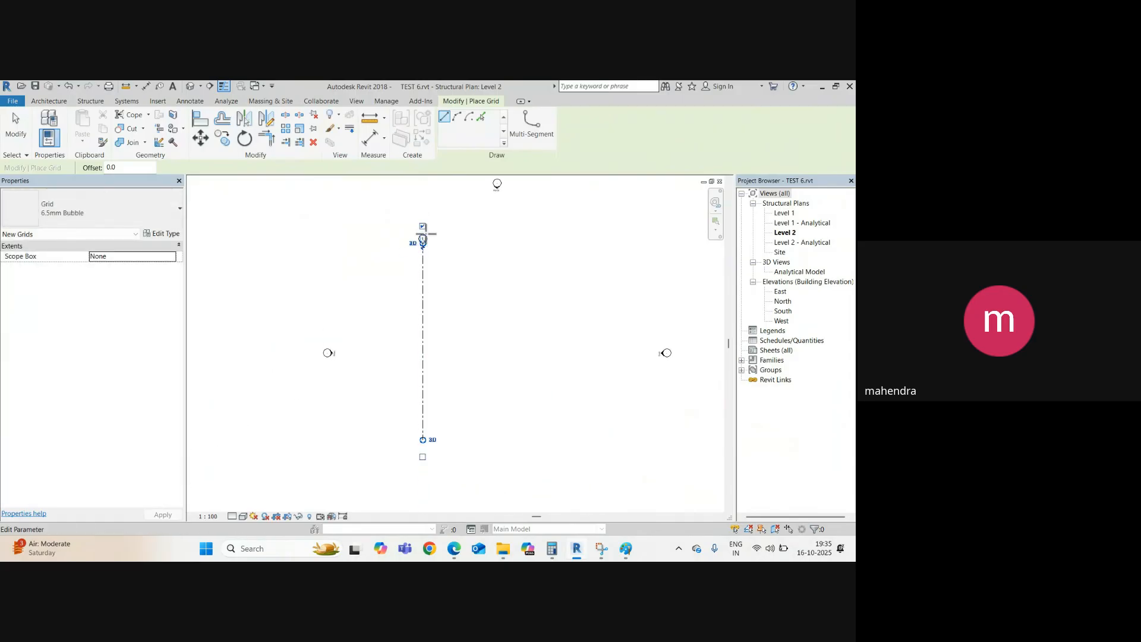
{"action": "key", "text": "Escape"}
{"action": "key", "text": "Escape"}
Rename the vertical grid line as A.
{"action": "double_click", "coordinate": [422, 244]}
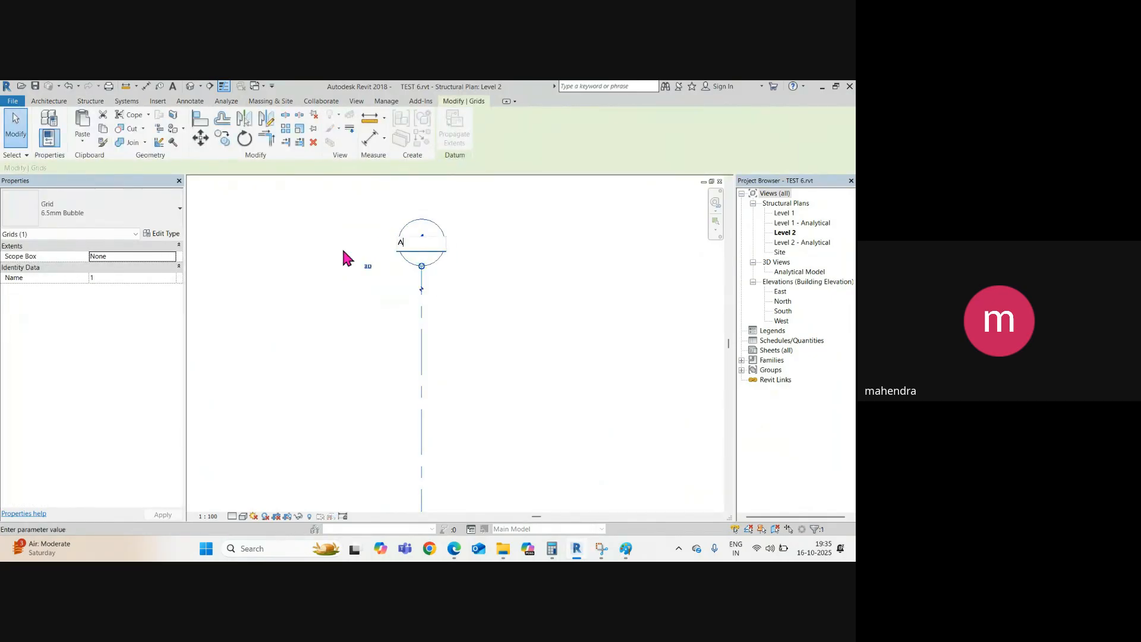
{"action": "left_click", "coordinate": [581, 329]}
{"action": "scroll", "coordinate": [368, 284], "scroll_direction": "down", "scroll_amount": 2}
Draw a second vertical grid line similar to grid A, 5000 mm to its right and aligned with its ends.
{"action": "left_click", "coordinate": [419, 346]}
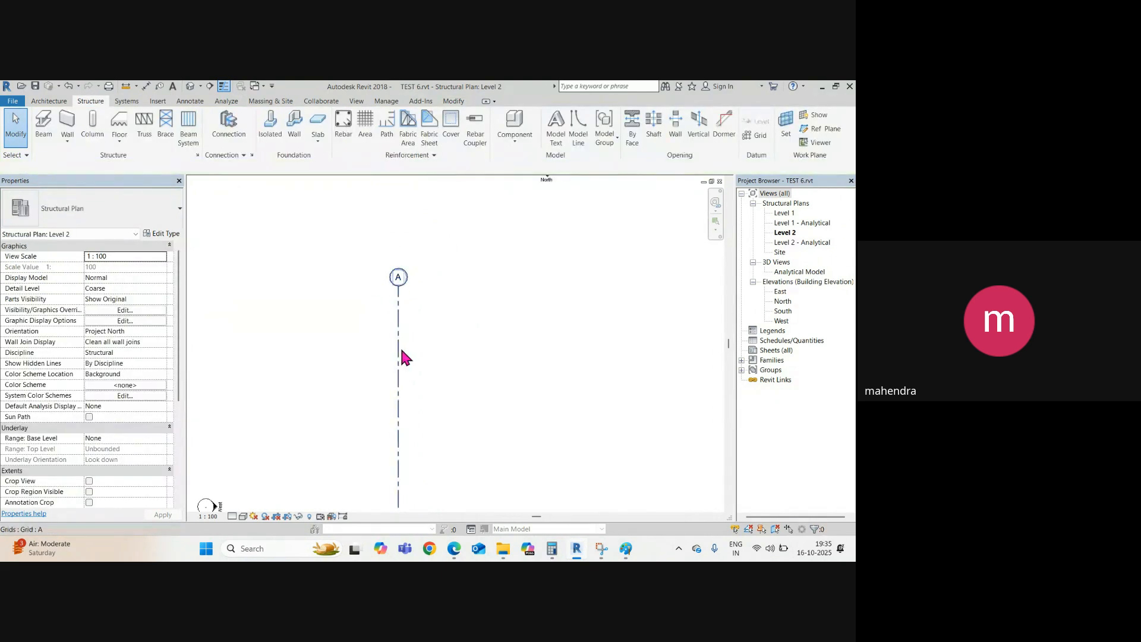
{"action": "left_click", "coordinate": [399, 350]}
{"action": "scroll", "coordinate": [416, 356], "scroll_direction": "down", "scroll_amount": 2}
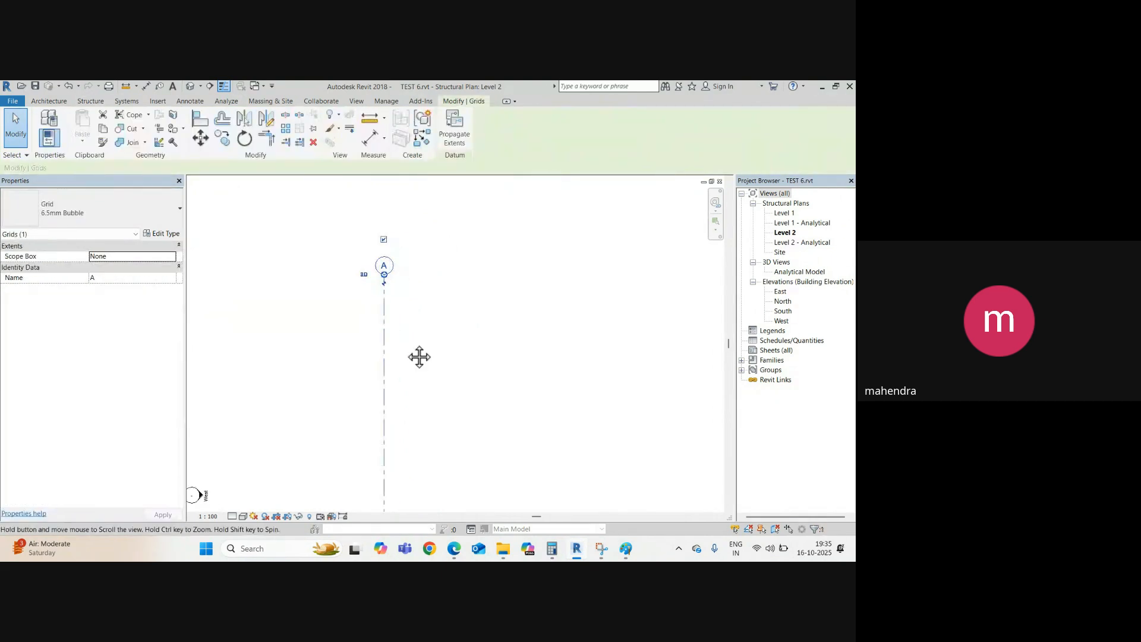
{"action": "right_click", "coordinate": [381, 364]}
{"action": "left_click", "coordinate": [444, 376]}
{"action": "scroll", "coordinate": [439, 345], "scroll_direction": "down", "scroll_amount": 3}
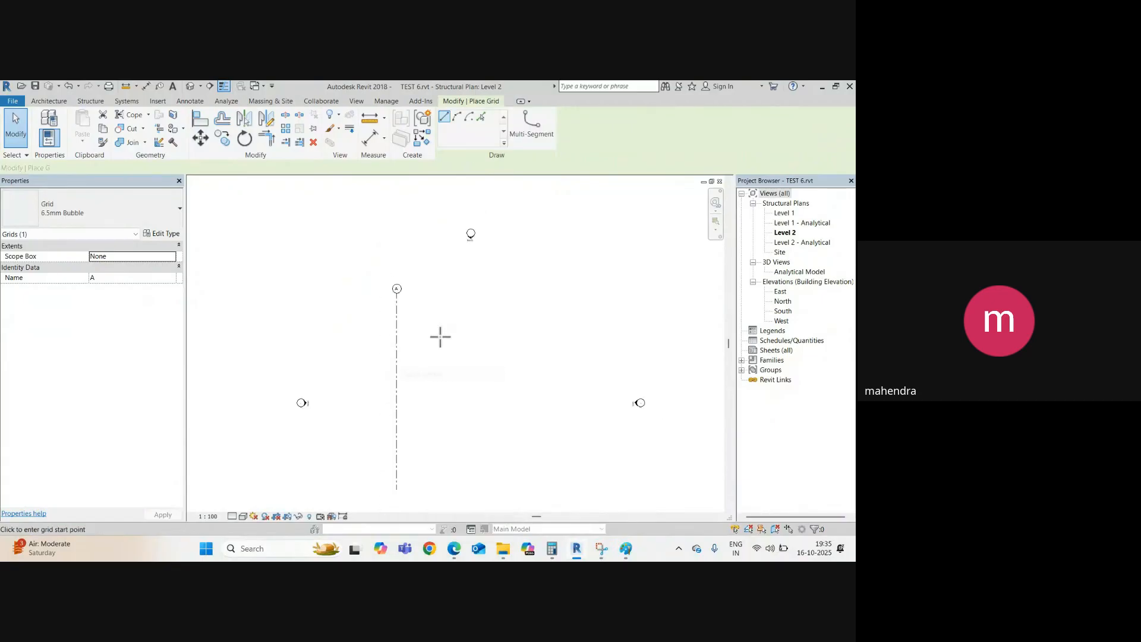
{"action": "scroll", "coordinate": [441, 438], "scroll_direction": "up", "scroll_amount": 2}
{"action": "left_click", "coordinate": [430, 439]}
{"action": "scroll", "coordinate": [434, 363], "scroll_direction": "down", "scroll_amount": 1}
{"action": "scroll", "coordinate": [425, 238], "scroll_direction": "up", "scroll_amount": 1}
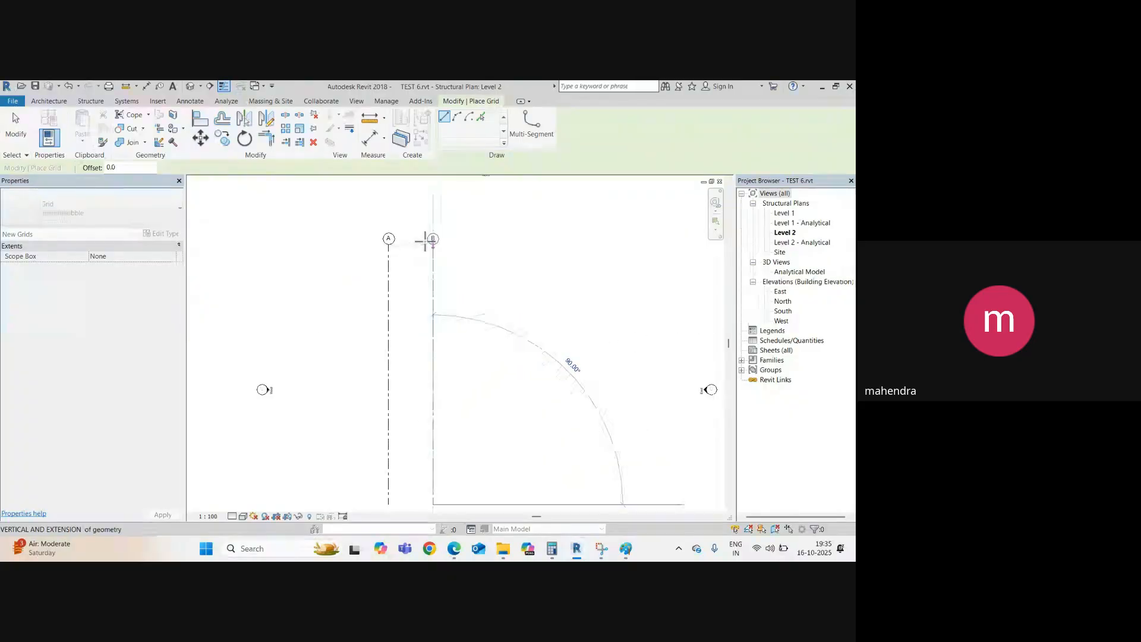
{"action": "left_click", "coordinate": [431, 241]}
{"action": "scroll", "coordinate": [430, 250], "scroll_direction": "down", "scroll_amount": 2}
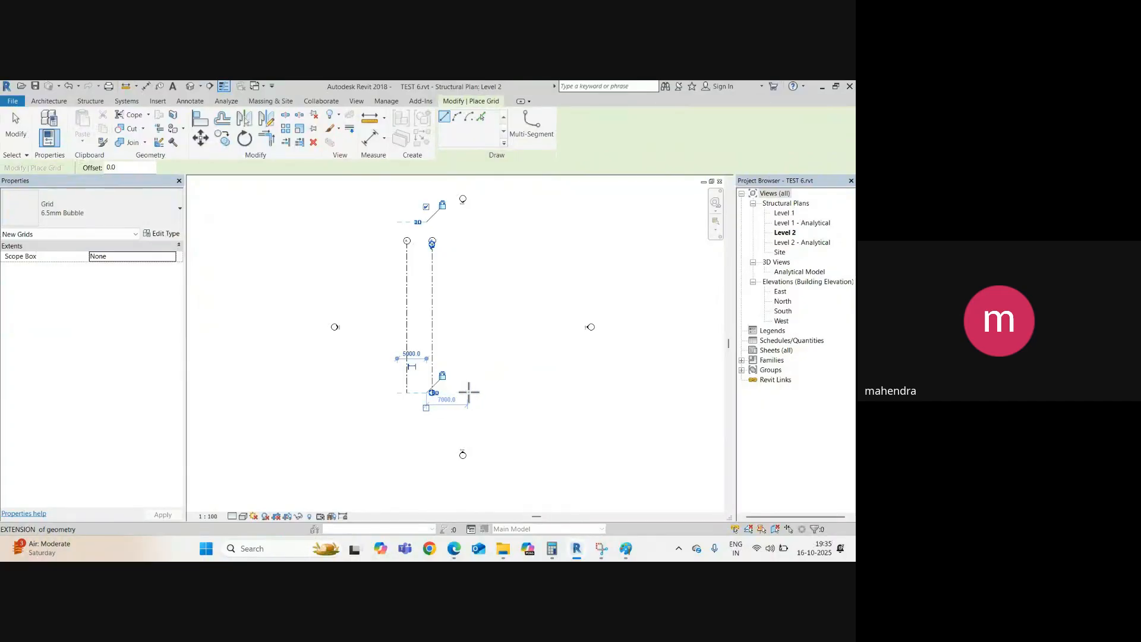
Draw a third vertical grid line 5000 mm to the right of grid B, aligned with the others.
{"action": "scroll", "coordinate": [410, 393], "scroll_direction": "up", "scroll_amount": 2}
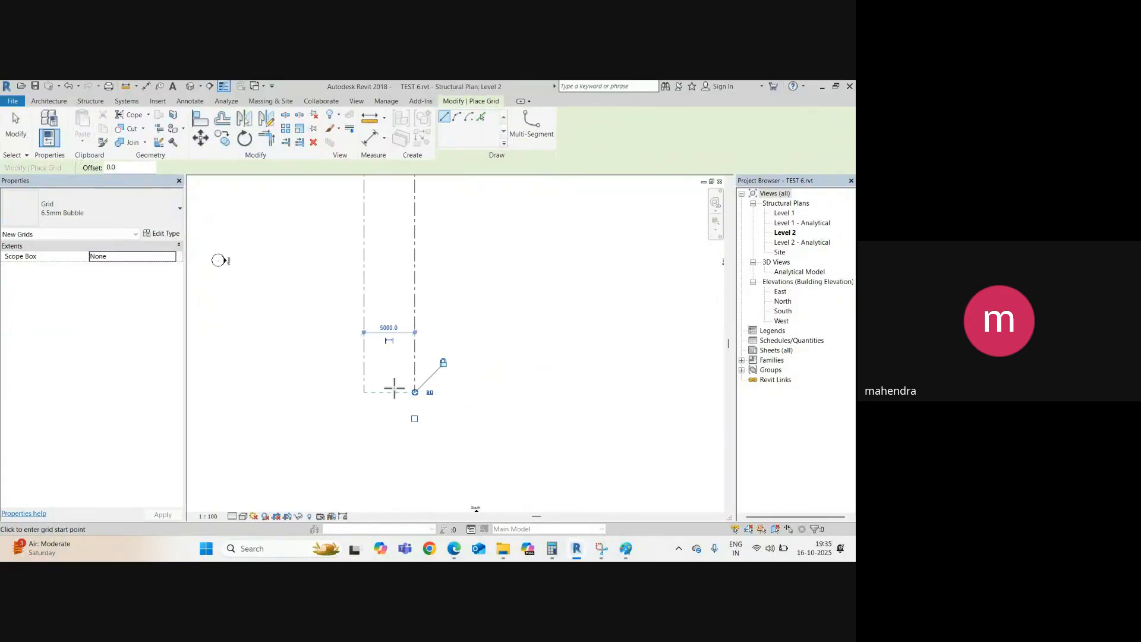
{"action": "left_click", "coordinate": [466, 393]}
{"action": "scroll", "coordinate": [458, 308], "scroll_direction": "down", "scroll_amount": 3}
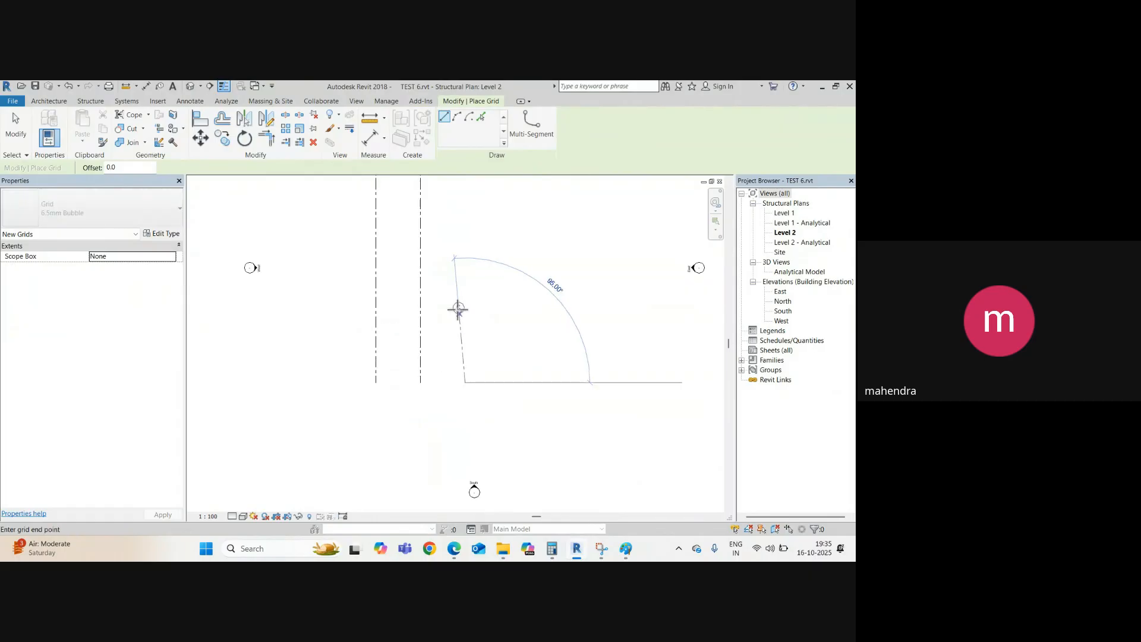
{"action": "left_click", "coordinate": [472, 269]}
{"action": "key", "text": "Escape"}
{"action": "key", "text": "Escape"}
Create a fourth vertical grid line similar to grid C, about 5000 mm to its right.
{"action": "scroll", "coordinate": [484, 369], "scroll_direction": "up", "scroll_amount": 1}
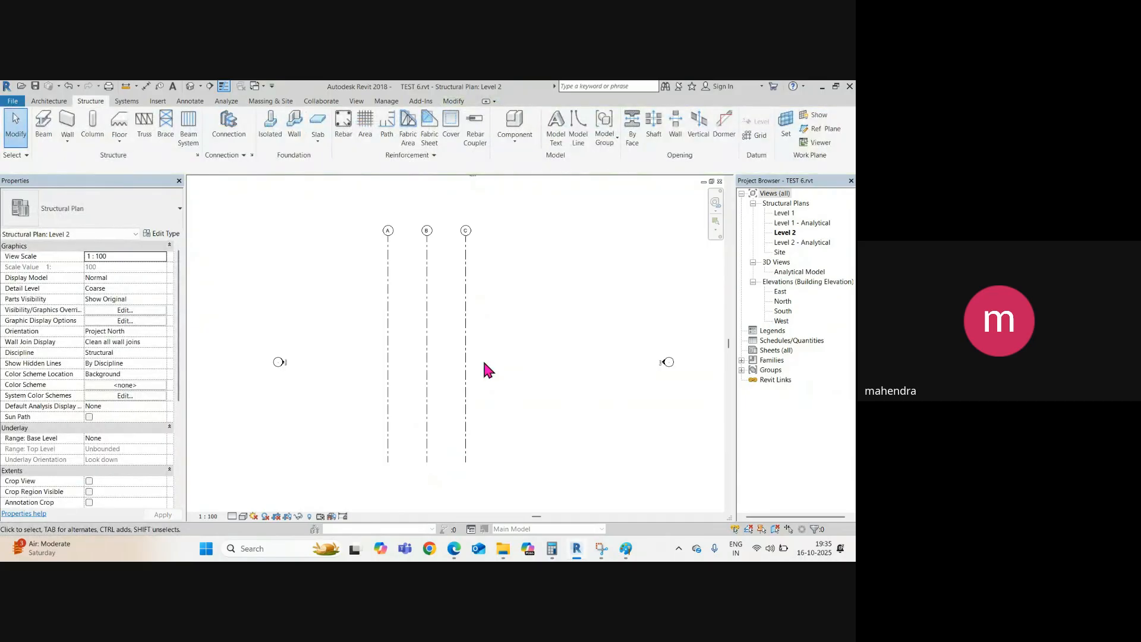
{"action": "mouse_move", "coordinate": [472, 277]}
{"action": "middle_mouse_down"}
{"action": "mouse_move", "coordinate": [418, 313]}
{"action": "mouse_move", "coordinate": [448, 295]}
{"action": "mouse_move", "coordinate": [431, 343]}
{"action": "middle_mouse_up"}
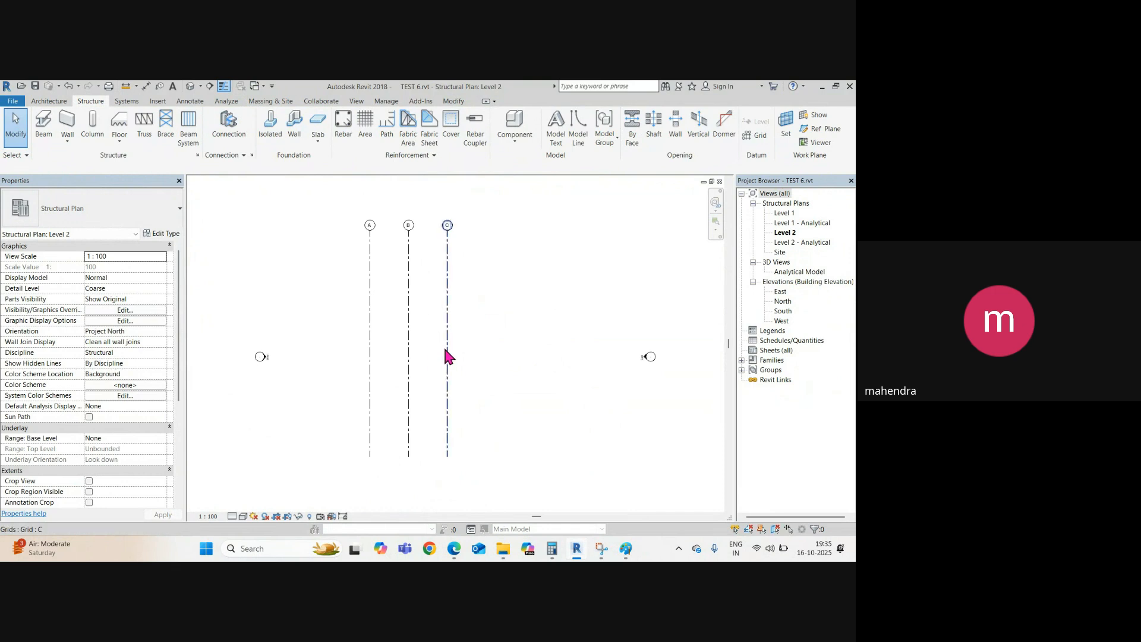
{"action": "left_click", "coordinate": [447, 355]}
{"action": "right_click", "coordinate": [447, 358]}
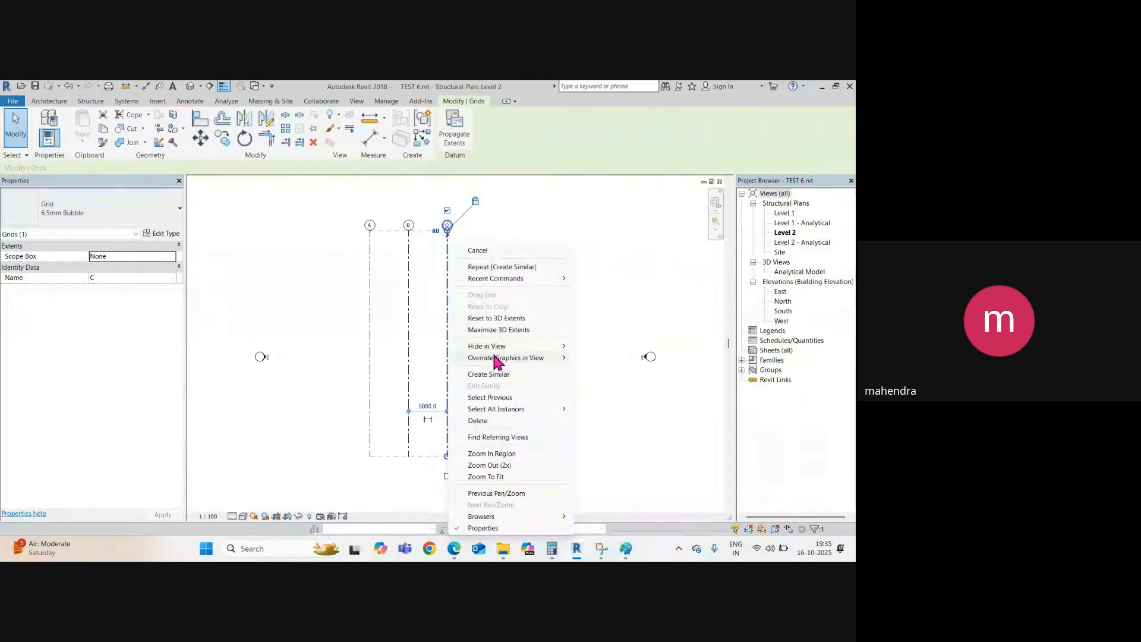
{"action": "left_click", "coordinate": [493, 375]}
{"action": "left_click", "coordinate": [485, 456]}
{"action": "left_click", "coordinate": [485, 230]}
{"action": "scroll", "coordinate": [444, 252], "scroll_direction": "up", "scroll_amount": 2}
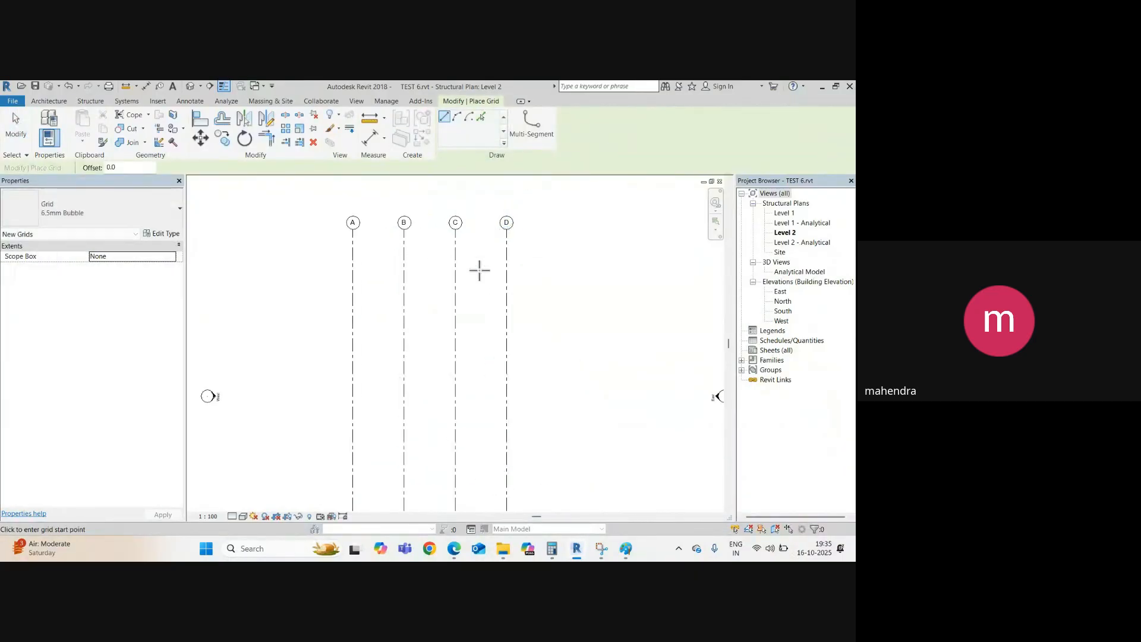
Draw two horizontal grid lines about 5900 mm apart across the upper part of the vertical grids, with bubbles on the left.
{"action": "left_click", "coordinate": [535, 249]}
{"action": "left_click", "coordinate": [316, 249]}
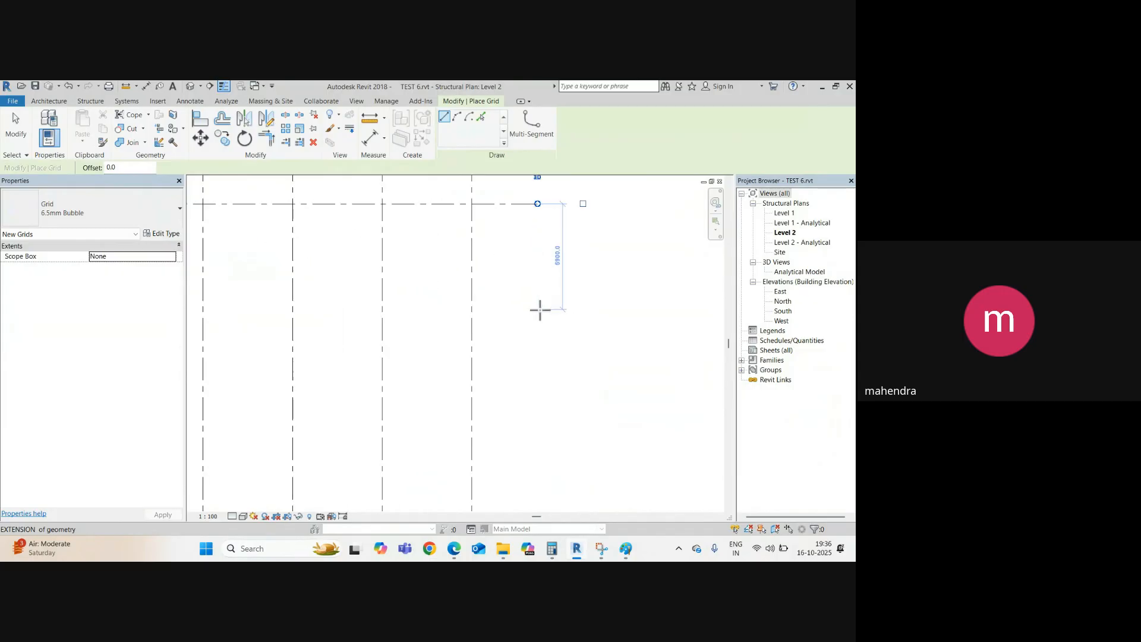
{"action": "left_click", "coordinate": [538, 309]}
{"action": "scroll", "coordinate": [334, 319], "scroll_direction": "down", "scroll_amount": 2}
{"action": "middle_click_drag", "start_coordinate": [334, 319], "coordinate": [363, 301]}
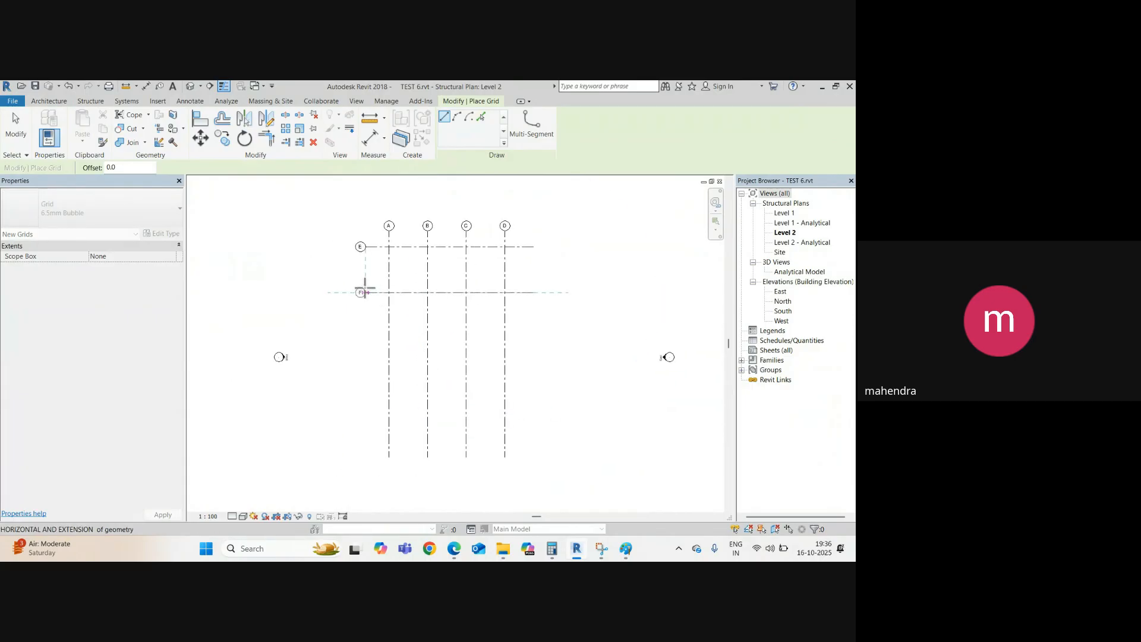
{"action": "left_click", "coordinate": [366, 291]}
Draw two more horizontal grid lines, 5000 mm below grid F and a further 6000 mm down.
{"action": "left_click", "coordinate": [535, 331]}
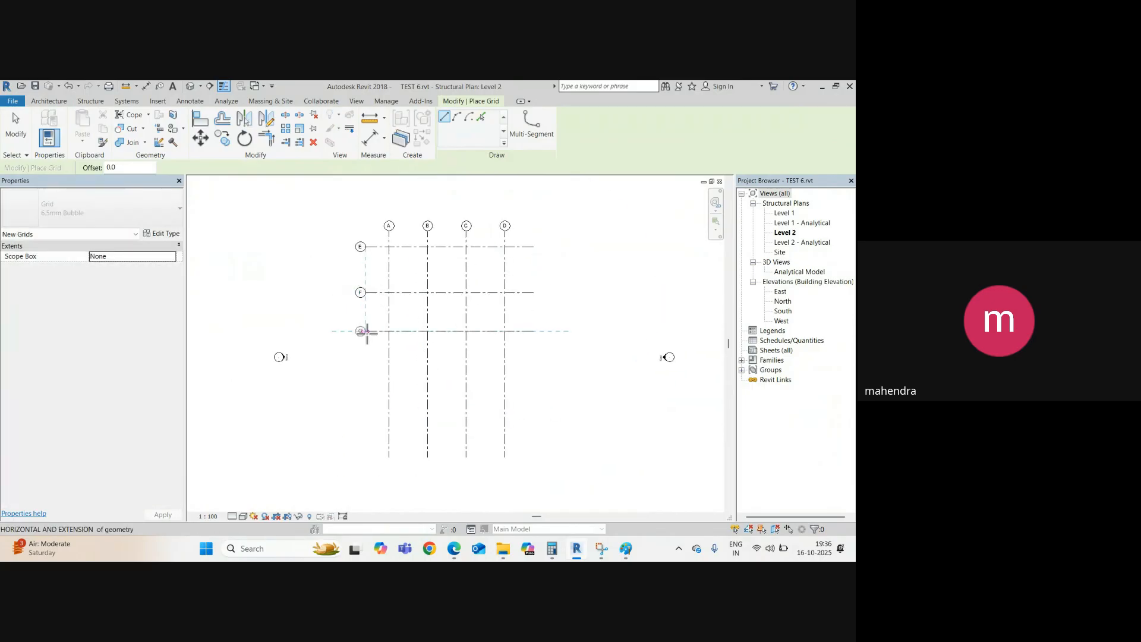
{"action": "left_click", "coordinate": [363, 331]}
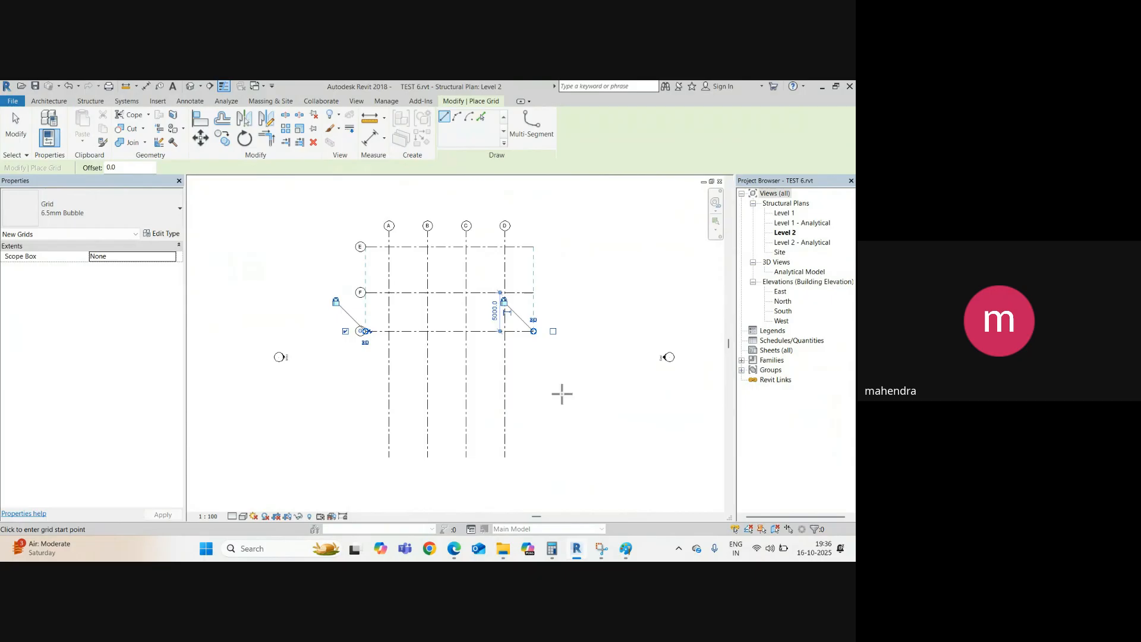
{"action": "left_click", "coordinate": [535, 377]}
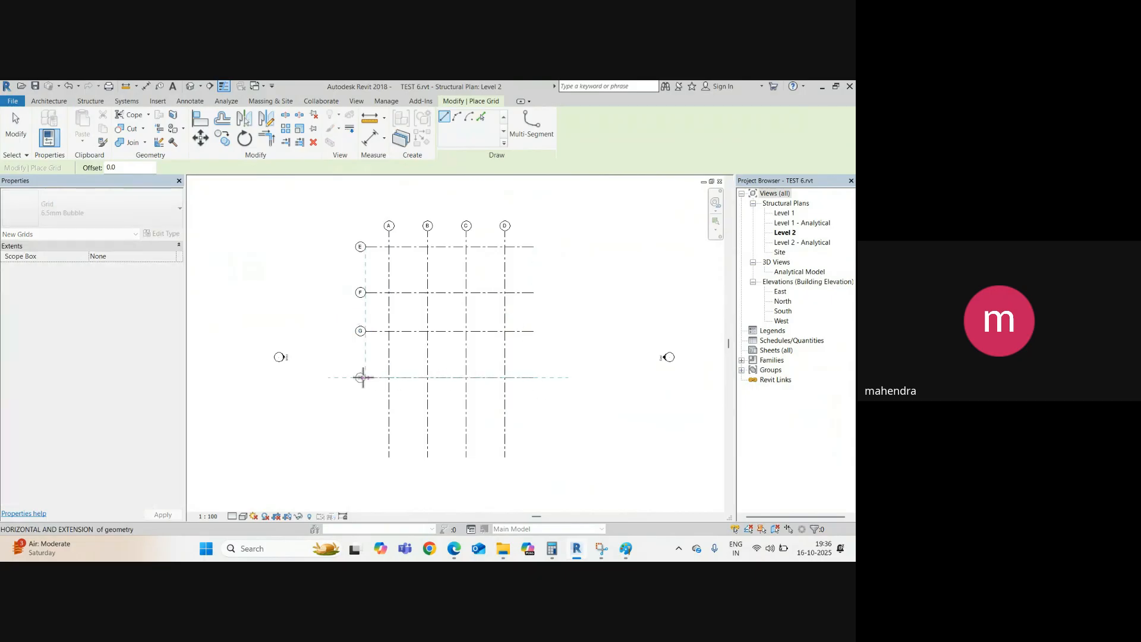
{"action": "left_click", "coordinate": [363, 377]}
{"action": "scroll", "coordinate": [419, 266], "scroll_direction": "up", "scroll_amount": 3}
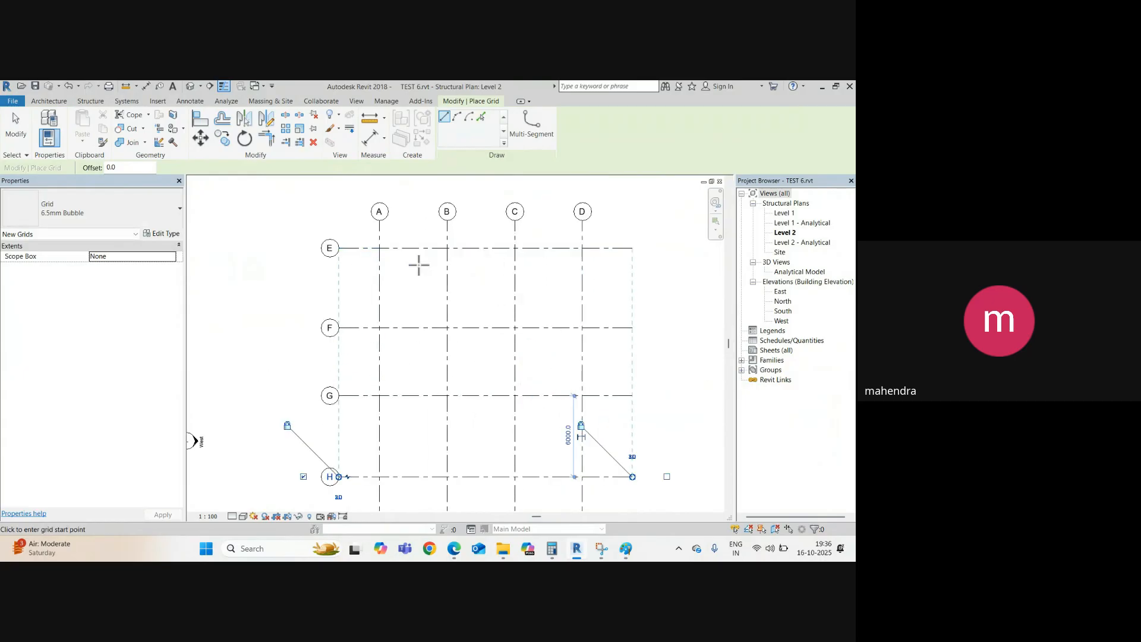
{"action": "scroll", "coordinate": [438, 282], "scroll_direction": "down", "scroll_amount": 1}
{"action": "middle_click_drag", "start_coordinate": [414, 448], "coordinate": [467, 407]}
{"action": "key", "text": "Escape"}
Shorten the lower ends of vertical grids A to D together so they finish just below grid H.
{"action": "scroll", "coordinate": [441, 374], "scroll_direction": "down", "scroll_amount": 3}
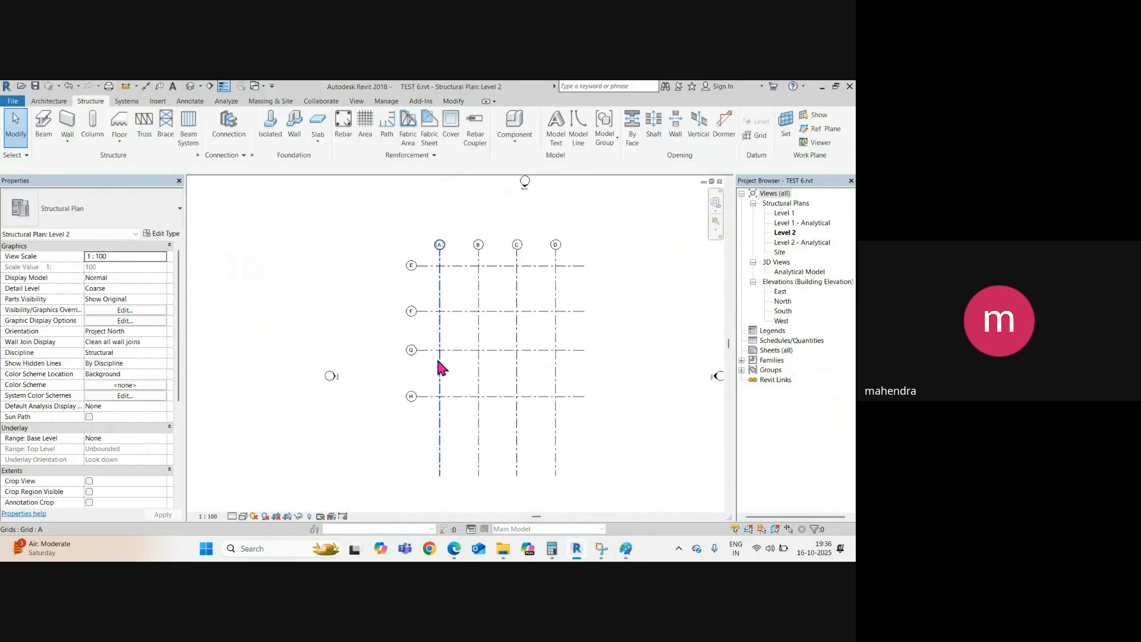
{"action": "left_click", "coordinate": [439, 363]}
{"action": "left_click_drag", "start_coordinate": [440, 476], "coordinate": [440, 428]}
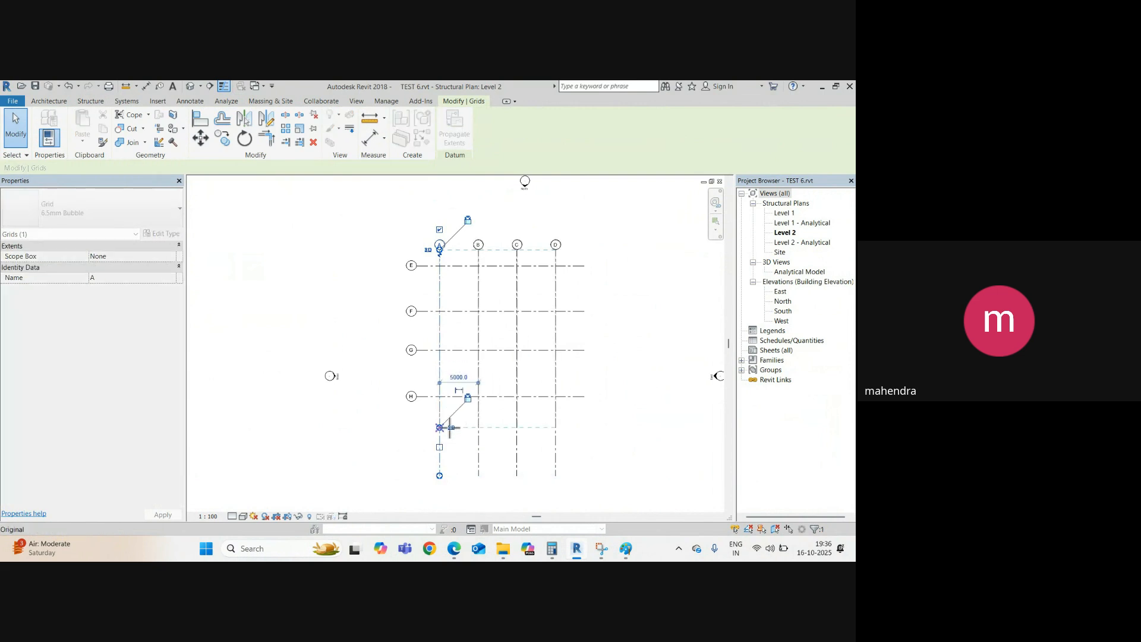
{"action": "key", "text": "Escape"}
{"action": "scroll", "coordinate": [439, 313], "scroll_direction": "up", "scroll_amount": 3}
{"action": "scroll", "coordinate": [400, 446], "scroll_direction": "up", "scroll_amount": 2}
{"action": "scroll", "coordinate": [342, 263], "scroll_direction": "down", "scroll_amount": 2}
{"action": "scroll", "coordinate": [344, 233], "scroll_direction": "up", "scroll_amount": 1}
{"action": "middle_click_drag", "start_coordinate": [369, 301], "coordinate": [346, 319]}
{"action": "scroll", "coordinate": [332, 310], "scroll_direction": "down", "scroll_amount": 5}
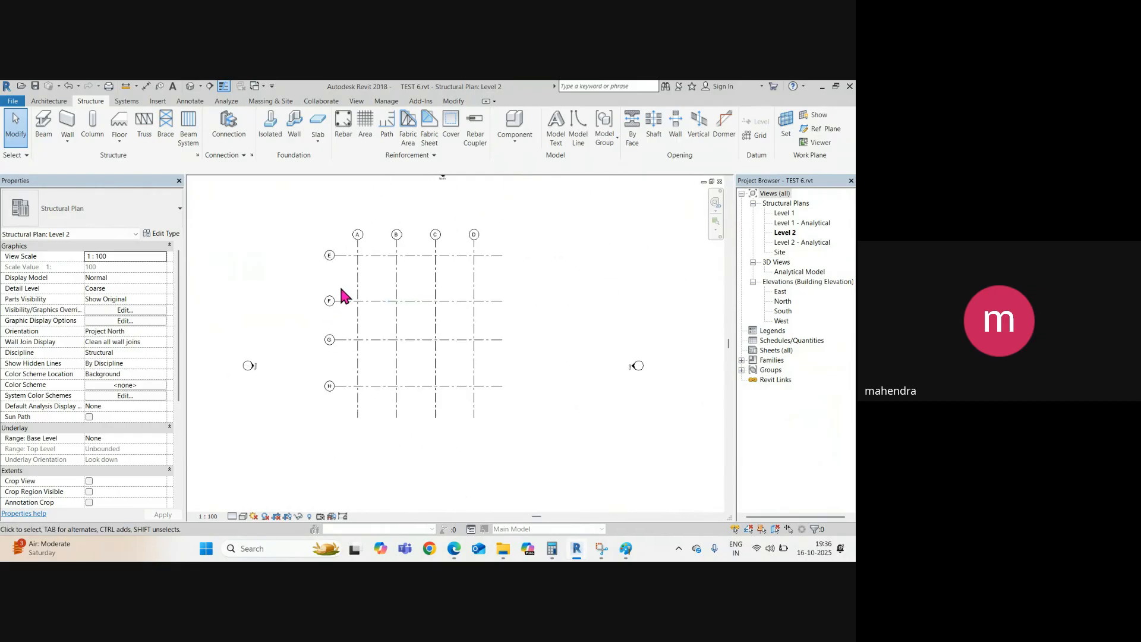
Rename the lowest horizontal grid, H, as 1.
{"action": "scroll", "coordinate": [369, 271], "scroll_direction": "up", "scroll_amount": 2}
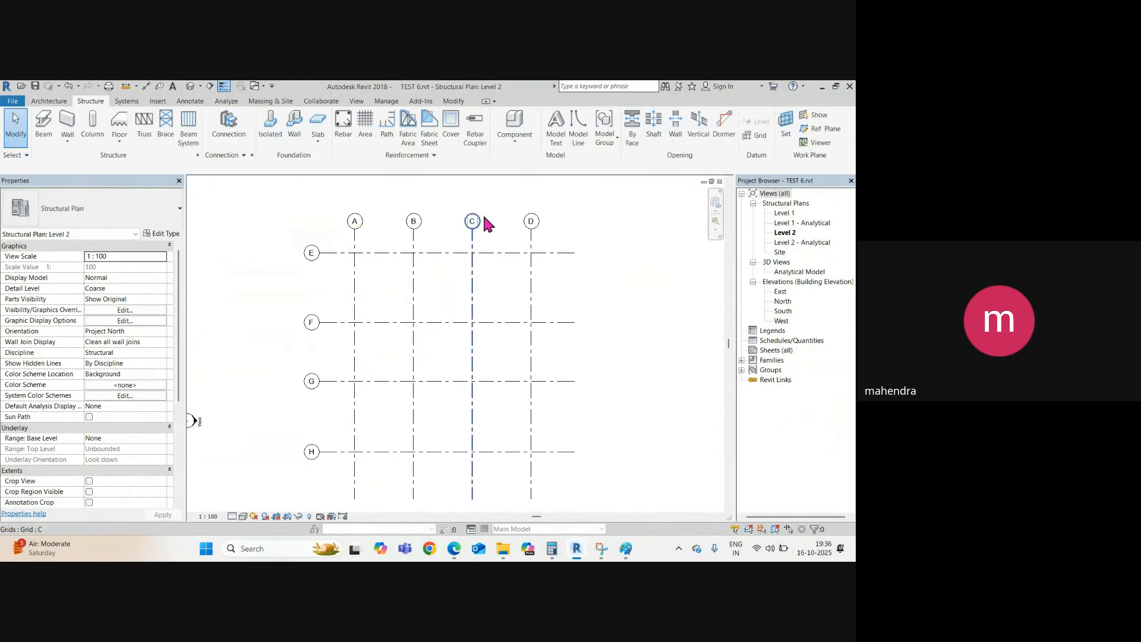
{"action": "scroll", "coordinate": [402, 333], "scroll_direction": "down", "scroll_amount": 2}
{"action": "scroll", "coordinate": [376, 393], "scroll_direction": "up", "scroll_amount": 3}
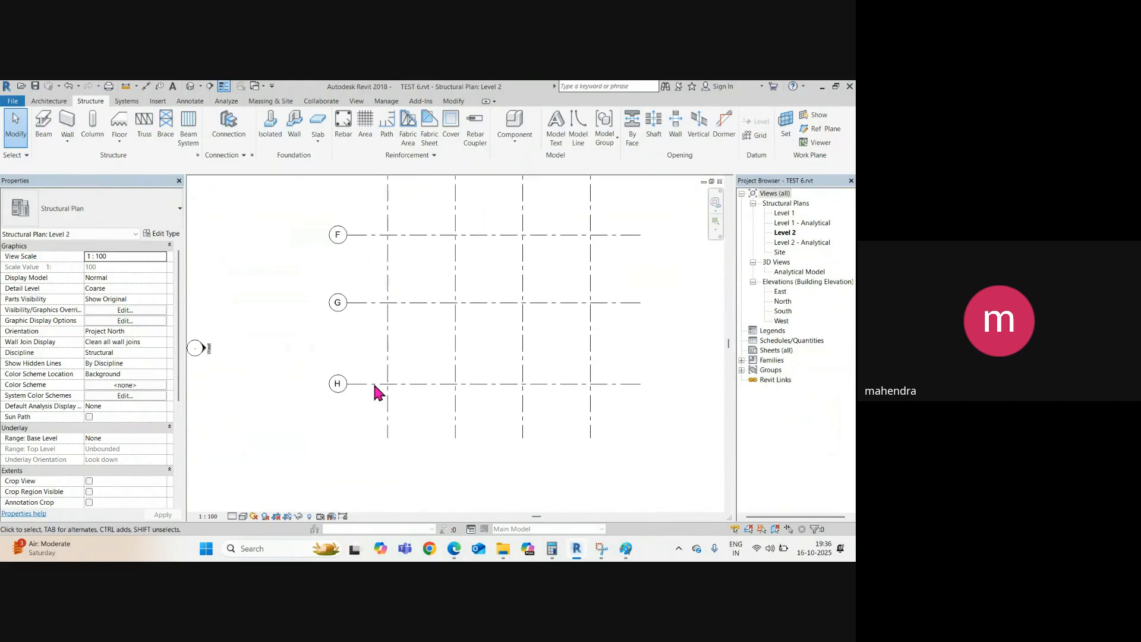
{"action": "scroll", "coordinate": [273, 404], "scroll_direction": "down", "scroll_amount": 3}
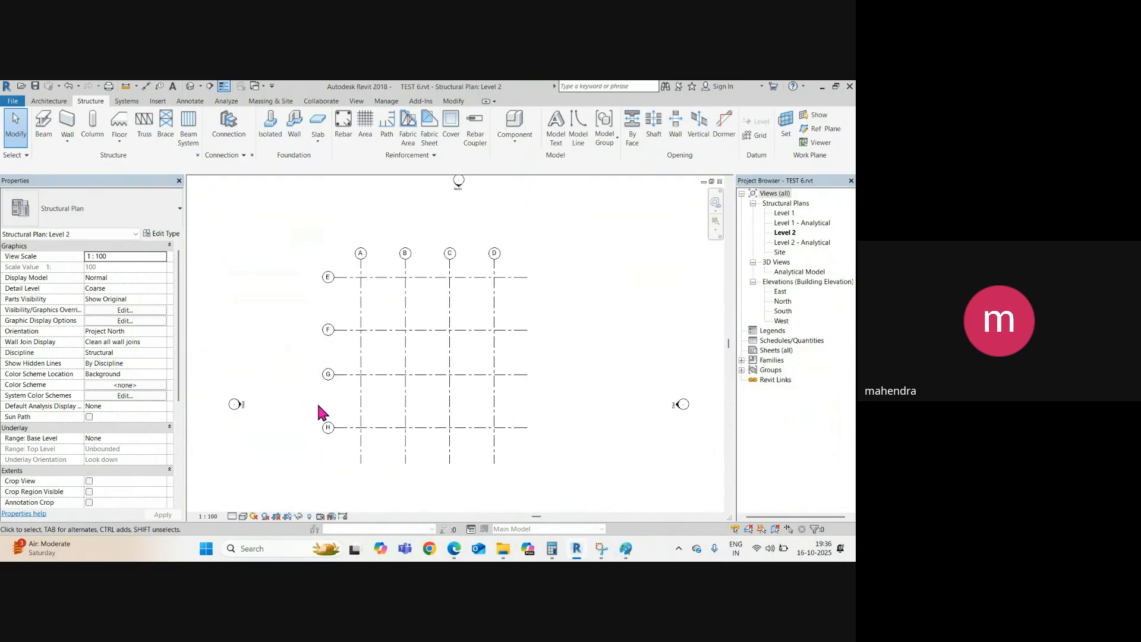
{"action": "scroll", "coordinate": [329, 428], "scroll_direction": "up", "scroll_amount": 3}
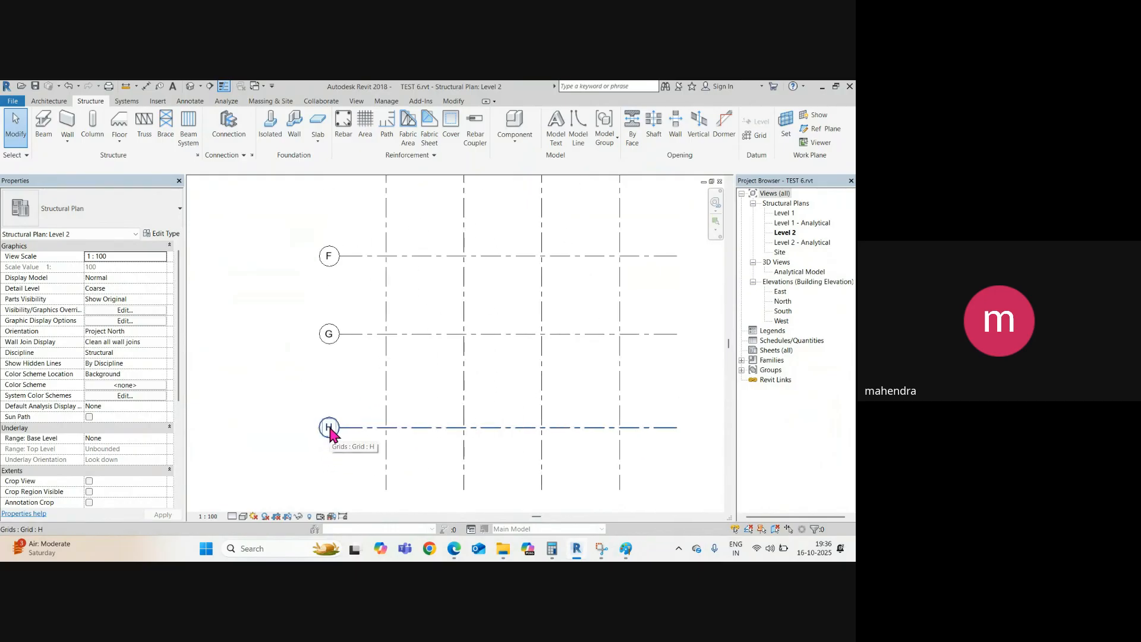
{"action": "left_click", "coordinate": [330, 429]}
{"action": "scroll", "coordinate": [331, 432], "scroll_direction": "up", "scroll_amount": 2}
{"action": "left_click", "coordinate": [330, 428]}
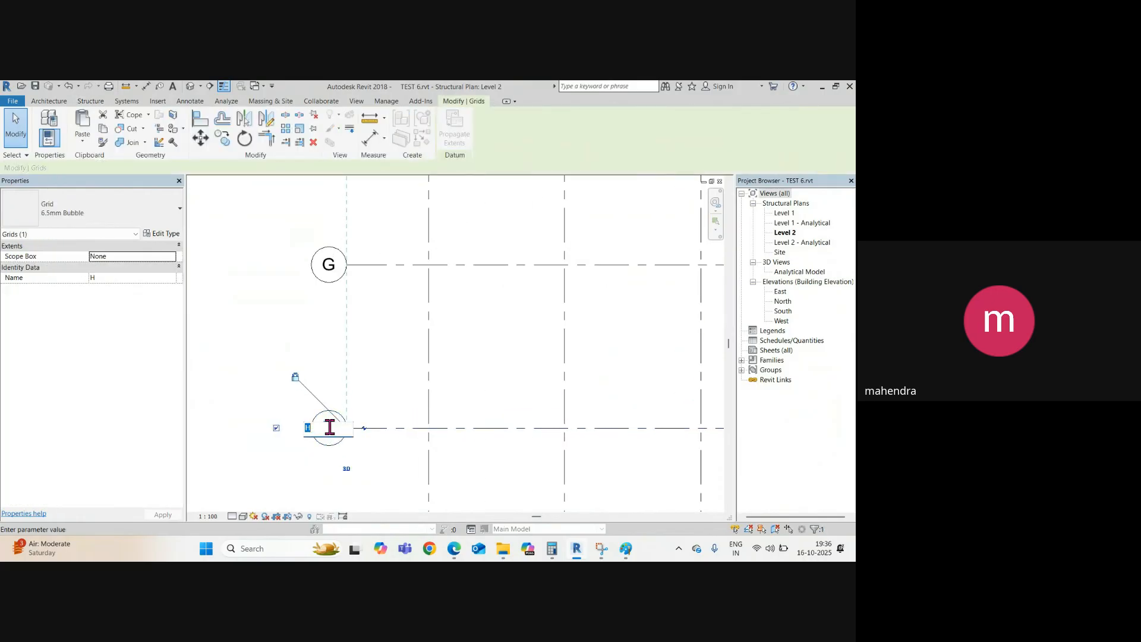
{"action": "type", "text": "1"}
{"action": "key", "text": "Return"}
Rename horizontal grid G as 2.
{"action": "left_click", "coordinate": [332, 268]}
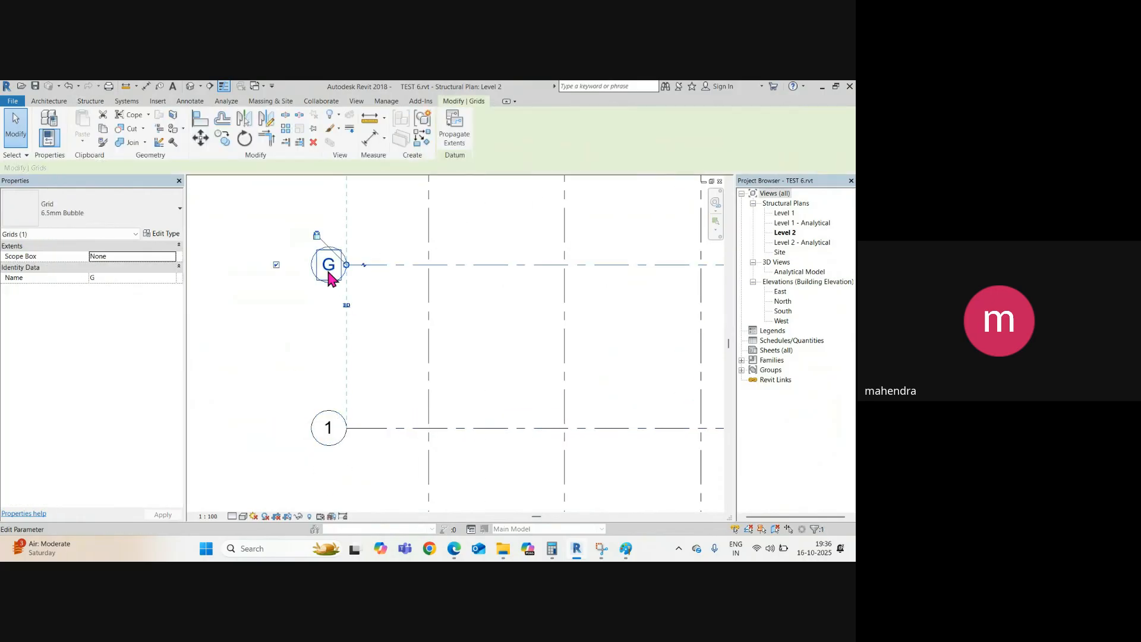
{"action": "left_click", "coordinate": [330, 265]}
{"action": "type", "text": "2"}
{"action": "key", "text": "Return"}
Rename horizontal grid F as 3.
{"action": "scroll", "coordinate": [333, 354], "scroll_direction": "down", "scroll_amount": 3}
{"action": "middle_click_drag", "start_coordinate": [331, 255], "coordinate": [343, 337]}
{"action": "left_click", "coordinate": [345, 337]}
{"action": "scroll", "coordinate": [340, 329], "scroll_direction": "up", "scroll_amount": 2}
{"action": "left_click", "coordinate": [336, 311]}
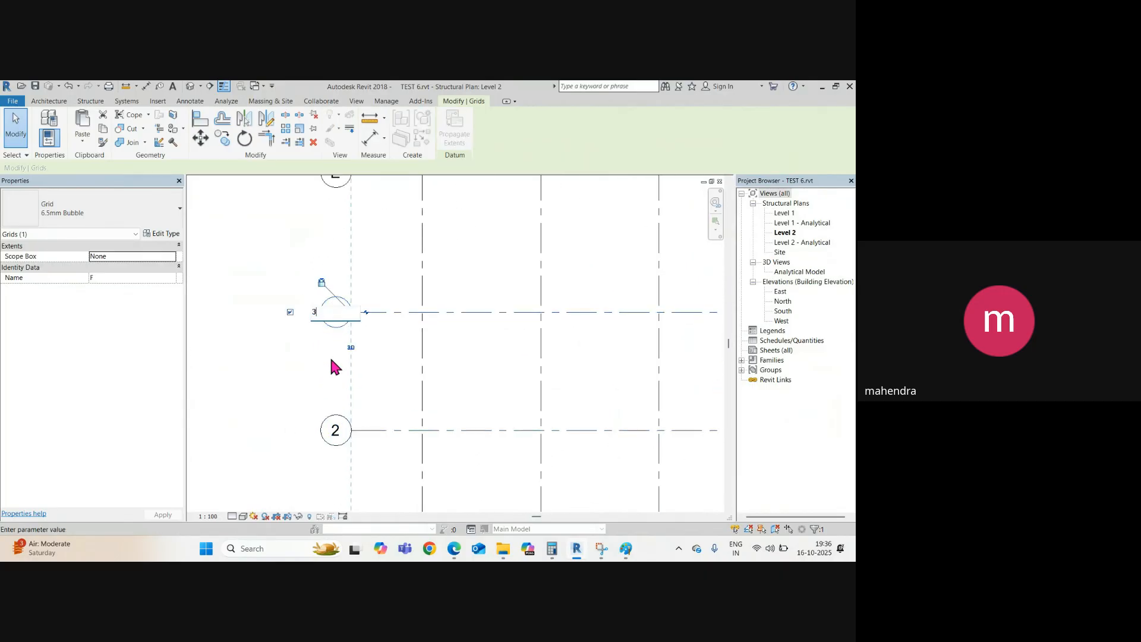
{"action": "key", "text": "Return"}
Rename the uppermost horizontal grid, E, as 4 and clear the selection.
{"action": "scroll", "coordinate": [363, 226], "scroll_direction": "down", "scroll_amount": 2}
{"action": "middle_click_drag", "start_coordinate": [363, 226], "coordinate": [362, 329]}
{"action": "scroll", "coordinate": [342, 331], "scroll_direction": "up", "scroll_amount": 2}
{"action": "double_click", "coordinate": [345, 277]}
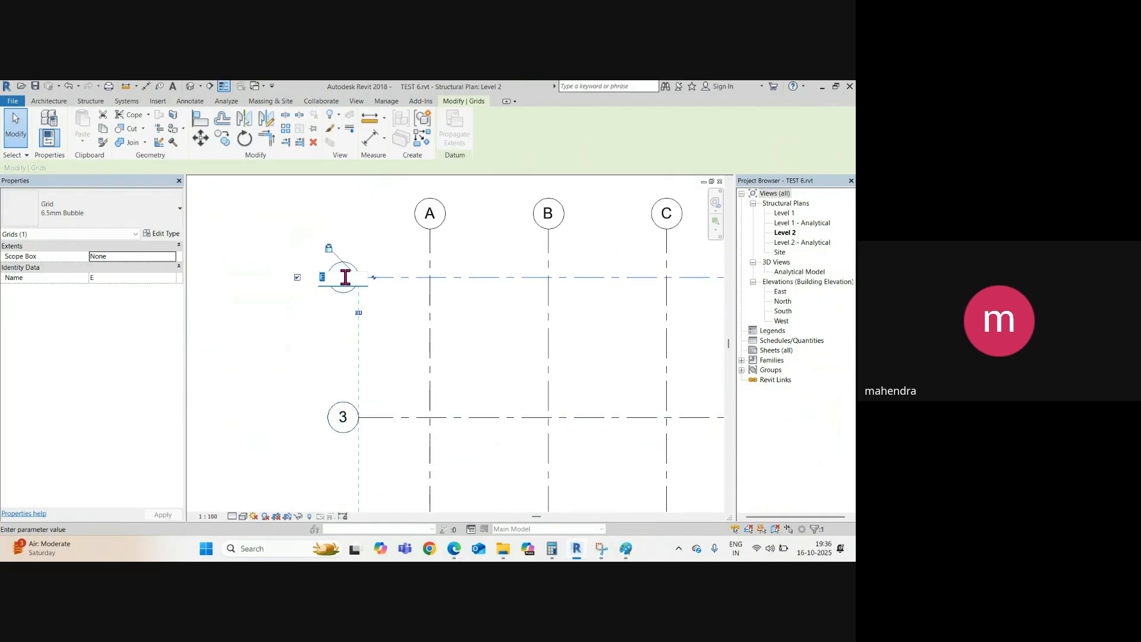
{"action": "key", "text": "Return"}
{"action": "scroll", "coordinate": [307, 327], "scroll_direction": "down", "scroll_amount": 5}
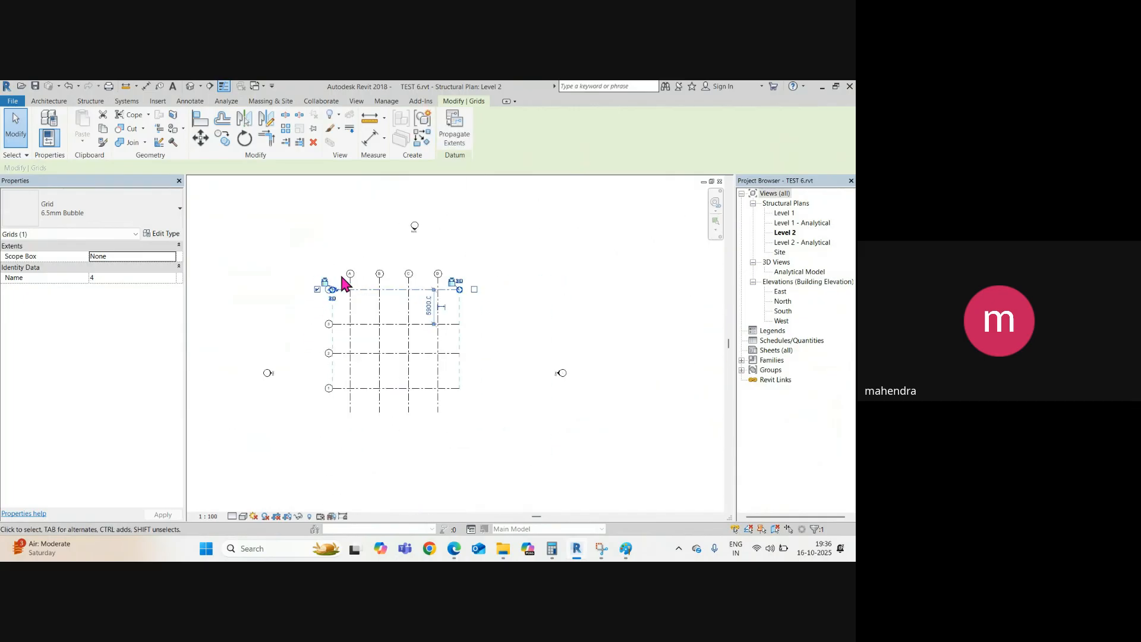
{"action": "left_click", "coordinate": [566, 287]}
{"action": "scroll", "coordinate": [366, 310], "scroll_direction": "up", "scroll_amount": 2}
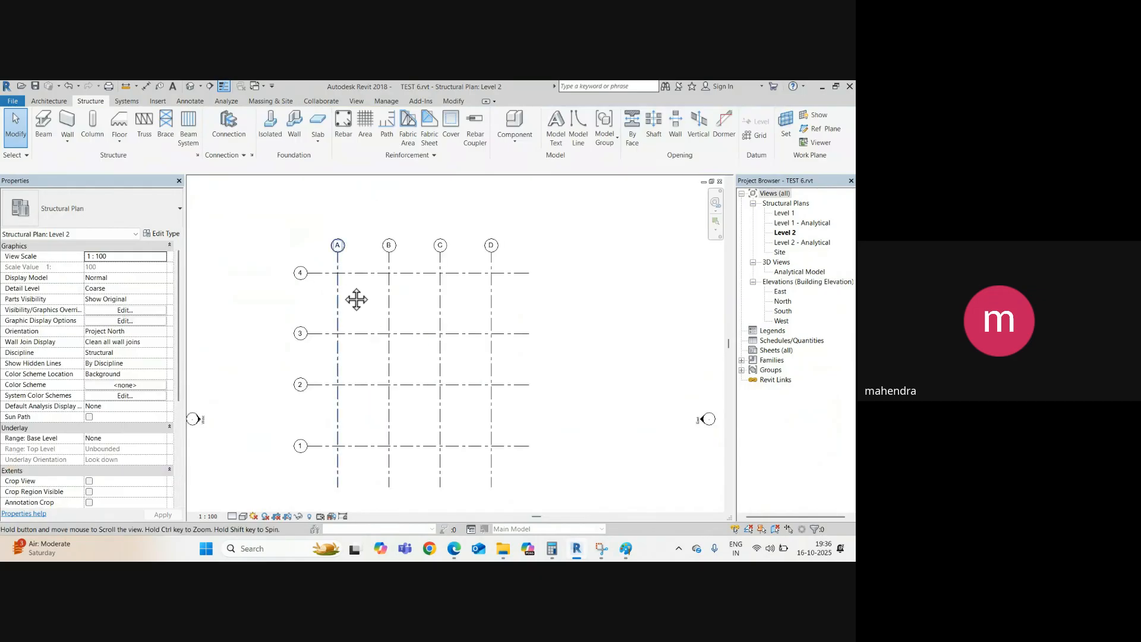
Extend the bubble ends of vertical grids A–D and horizontal grids 1–4 farther out from the grid intersections.
{"action": "scroll", "coordinate": [339, 255], "scroll_direction": "up", "scroll_amount": 3}
{"action": "left_click", "coordinate": [343, 264]}
{"action": "left_click_drag", "start_coordinate": [342, 263], "coordinate": [339, 236]}
{"action": "left_click", "coordinate": [293, 294]}
{"action": "scroll", "coordinate": [338, 259], "scroll_direction": "up", "scroll_amount": 1}
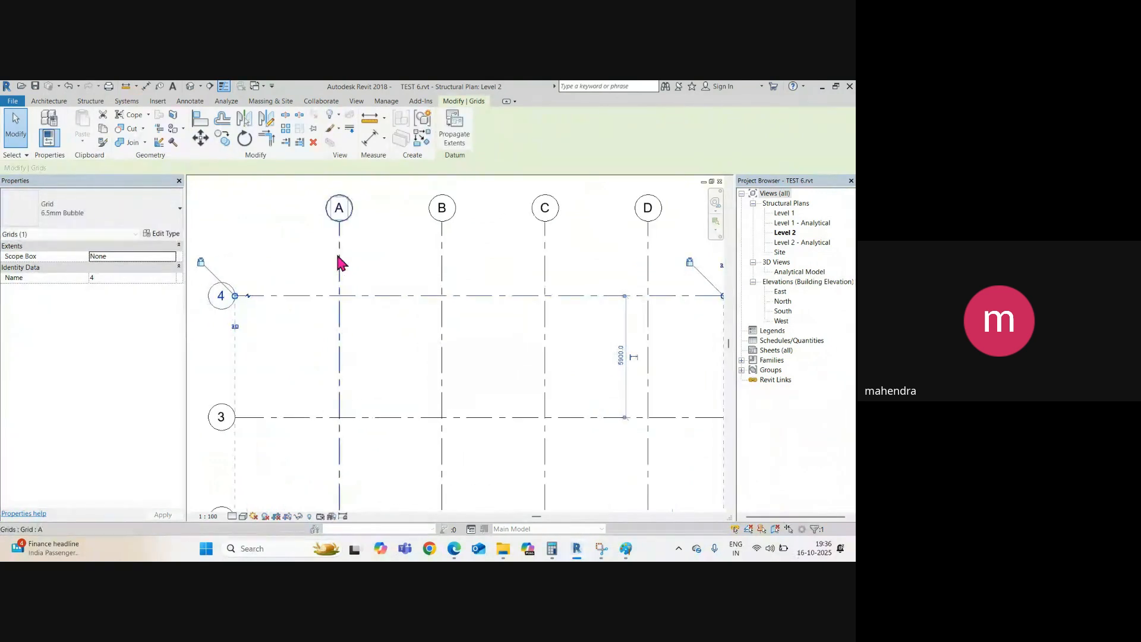
{"action": "key", "text": "Escape"}
Place one aligned dimension string across grids A, B, C and D, between their bubbles and grid 4.
{"action": "key", "text": "d"}
{"action": "key", "text": "i"}
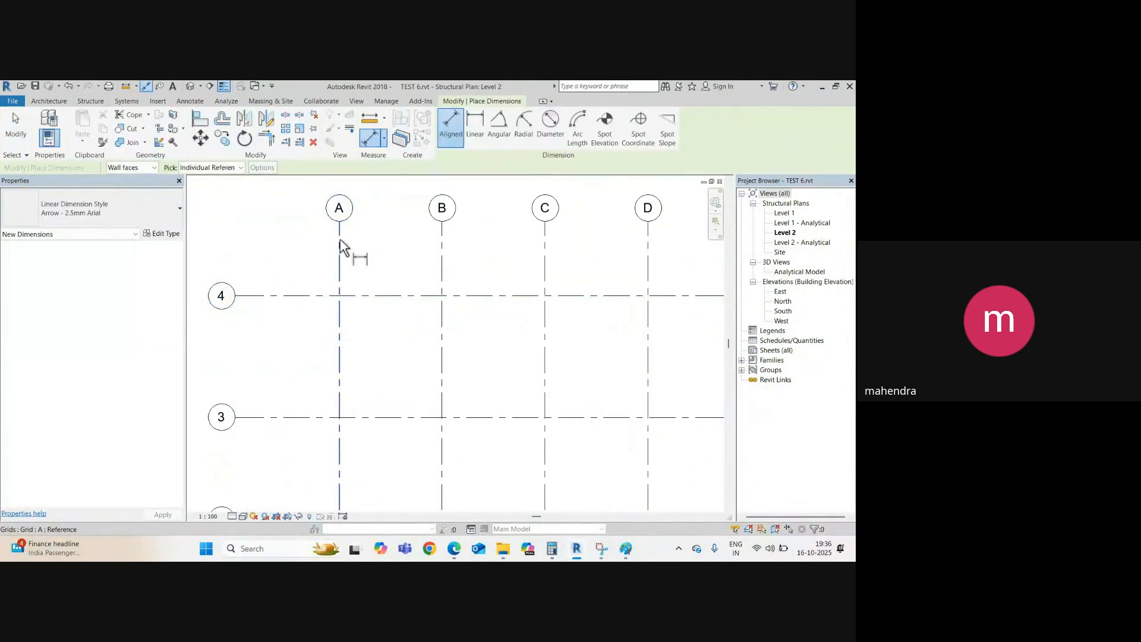
{"action": "left_click", "coordinate": [340, 250]}
{"action": "left_click", "coordinate": [442, 241]}
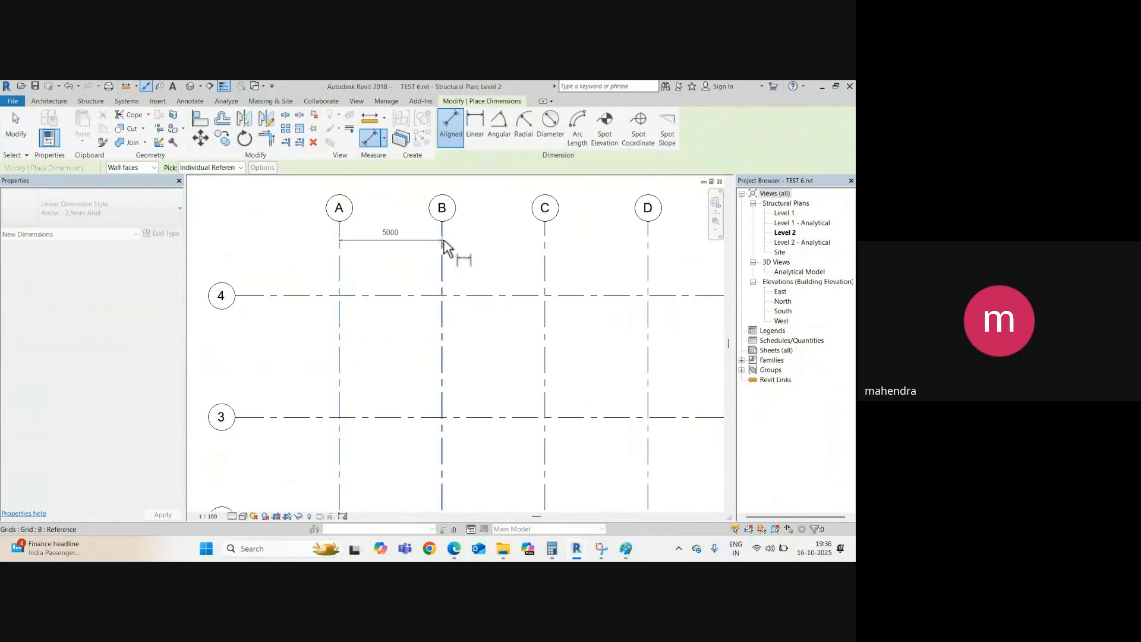
{"action": "left_click", "coordinate": [545, 241]}
{"action": "left_click", "coordinate": [648, 242]}
{"action": "middle_click_drag", "start_coordinate": [650, 244], "coordinate": [540, 232]}
{"action": "scroll", "coordinate": [518, 246], "scroll_direction": "down", "scroll_amount": 1}
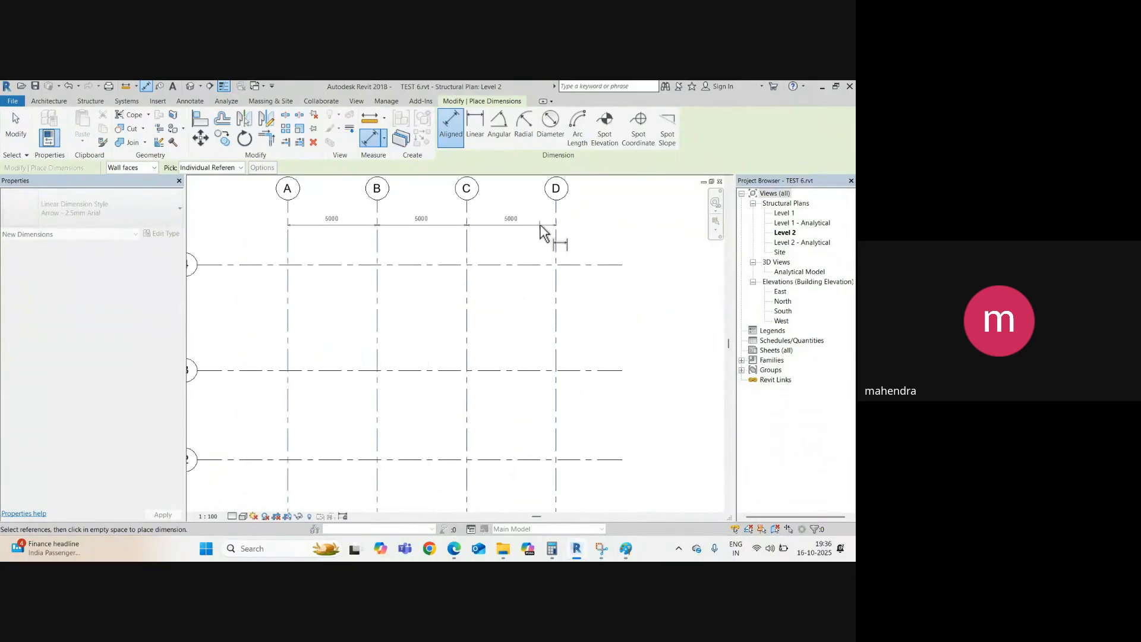
{"action": "left_click", "coordinate": [541, 234]}
Place one aligned dimension string across grids 4, 3, 2 and 1, beside their bubbles, and end the dimension command.
{"action": "middle_click_drag", "start_coordinate": [304, 298], "coordinate": [389, 245]}
{"action": "left_click", "coordinate": [366, 221]}
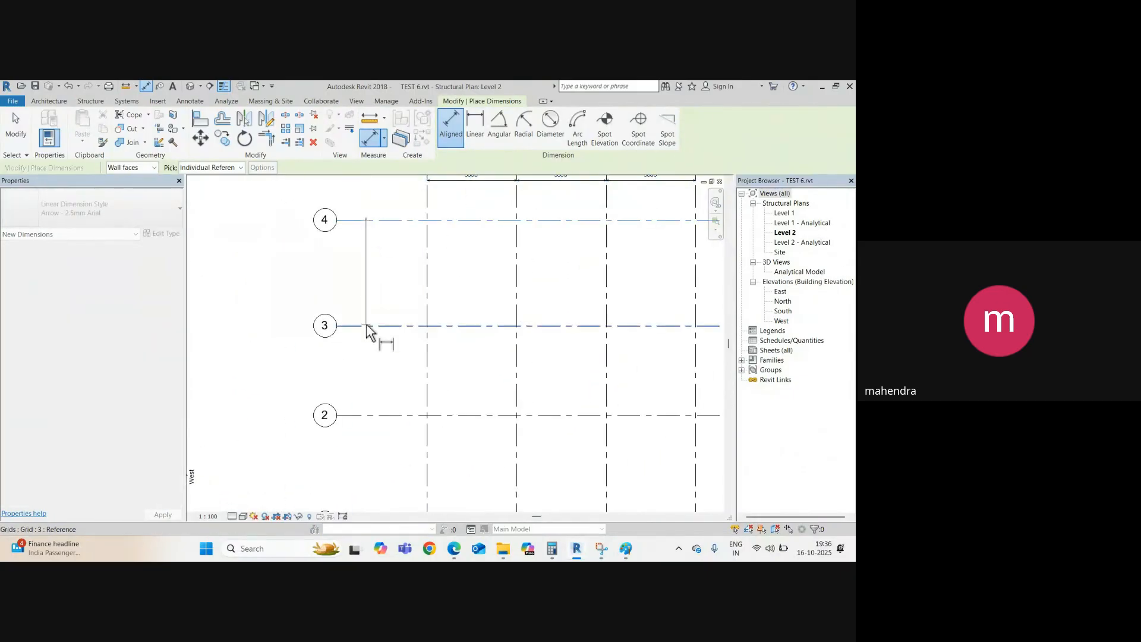
{"action": "left_click", "coordinate": [373, 327]}
{"action": "left_click", "coordinate": [362, 419]}
{"action": "scroll", "coordinate": [374, 428], "scroll_direction": "up", "scroll_amount": 1}
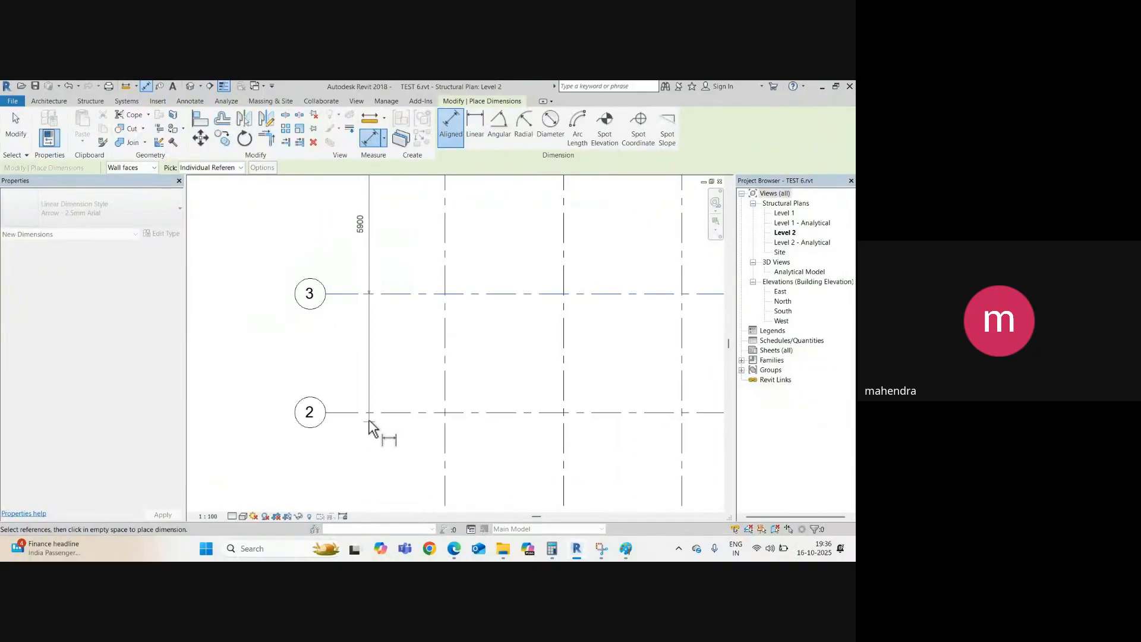
{"action": "middle_click_drag", "start_coordinate": [365, 415], "coordinate": [378, 364]}
{"action": "scroll", "coordinate": [378, 364], "scroll_direction": "down", "scroll_amount": 1}
{"action": "left_click", "coordinate": [364, 362]}
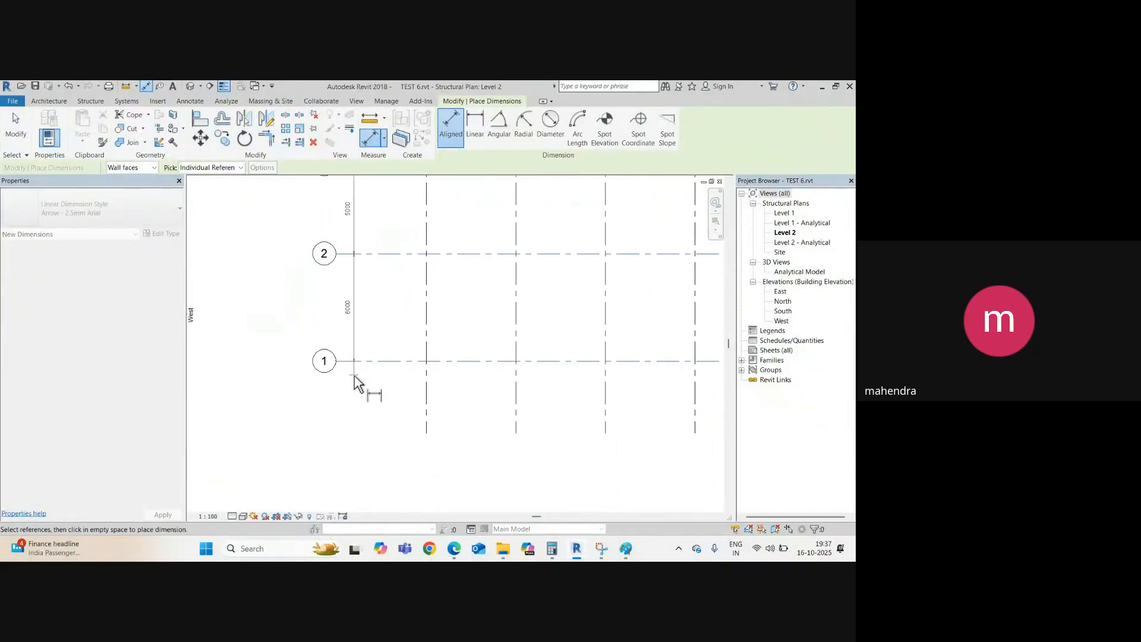
{"action": "left_click", "coordinate": [359, 414]}
{"action": "scroll", "coordinate": [365, 369], "scroll_direction": "down", "scroll_amount": 1}
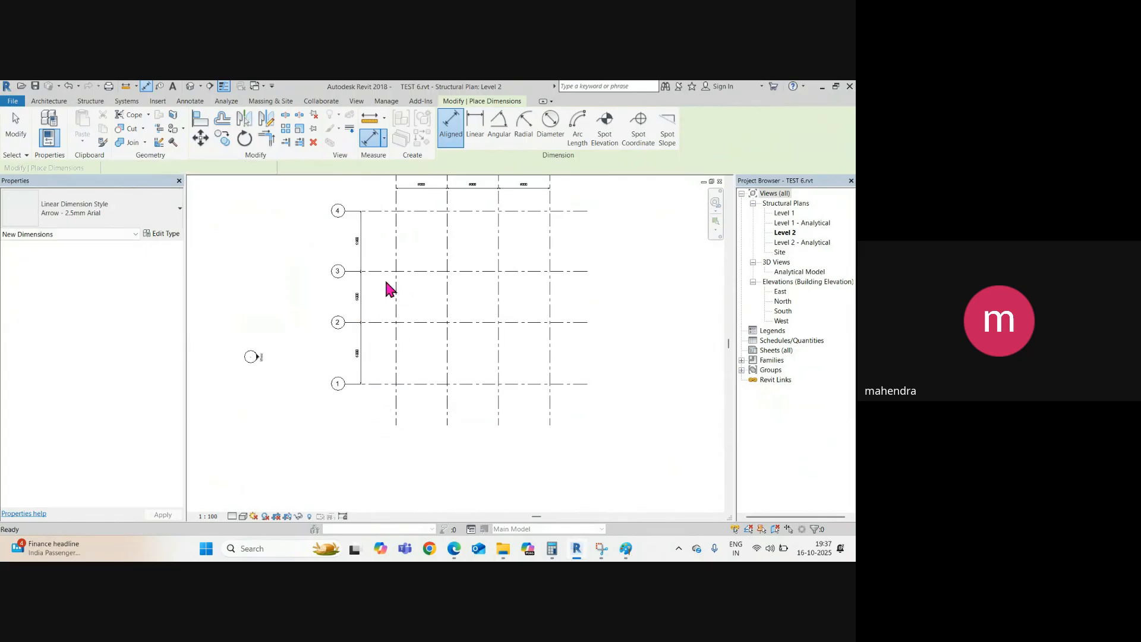
{"action": "key", "text": "Escape"}
{"action": "key", "text": "Escape"}
Set the spacing between grids 2 and 3 to 6000 mm by moving grid 3.
{"action": "scroll", "coordinate": [383, 279], "scroll_direction": "up", "scroll_amount": 1}
{"action": "scroll", "coordinate": [378, 414], "scroll_direction": "up", "scroll_amount": 2}
{"action": "middle_click_drag", "start_coordinate": [364, 314], "coordinate": [367, 356]}
{"action": "left_click", "coordinate": [360, 250]}
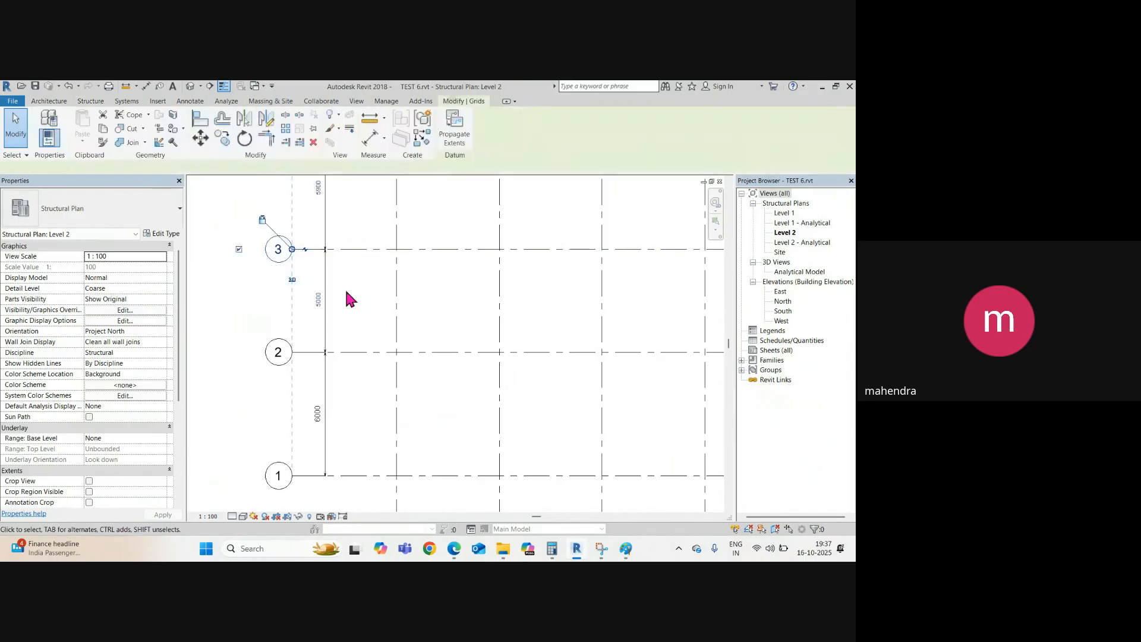
{"action": "left_click", "coordinate": [317, 300]}
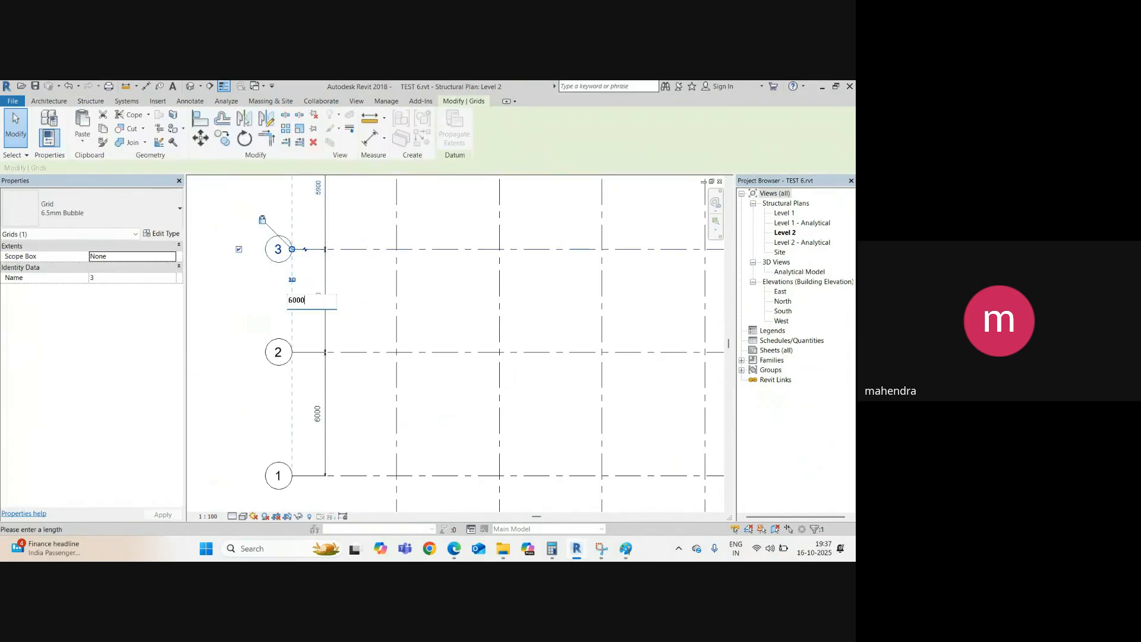
{"action": "type", "text": "6000"}
{"action": "key", "text": "Return"}
{"action": "key", "text": "Escape"}
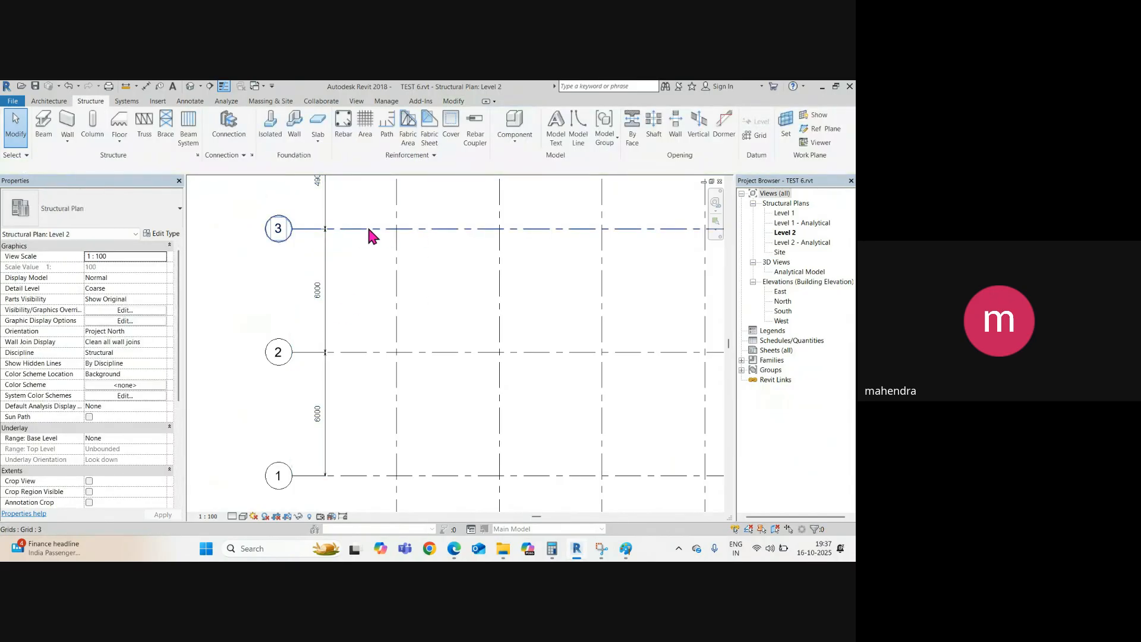
Set the spacing between grids 3 and 4 to 6000 mm by moving grid 4, and clear the selection.
{"action": "left_click", "coordinate": [369, 229]}
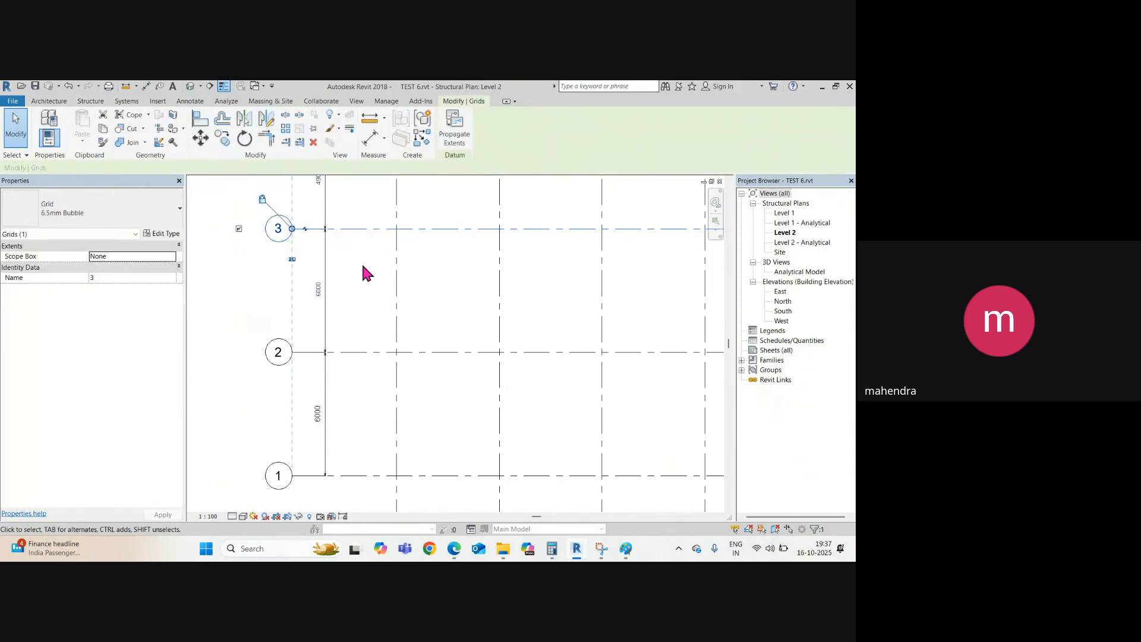
{"action": "scroll", "coordinate": [309, 288], "scroll_direction": "up", "scroll_amount": 2}
{"action": "scroll", "coordinate": [332, 343], "scroll_direction": "down", "scroll_amount": 3}
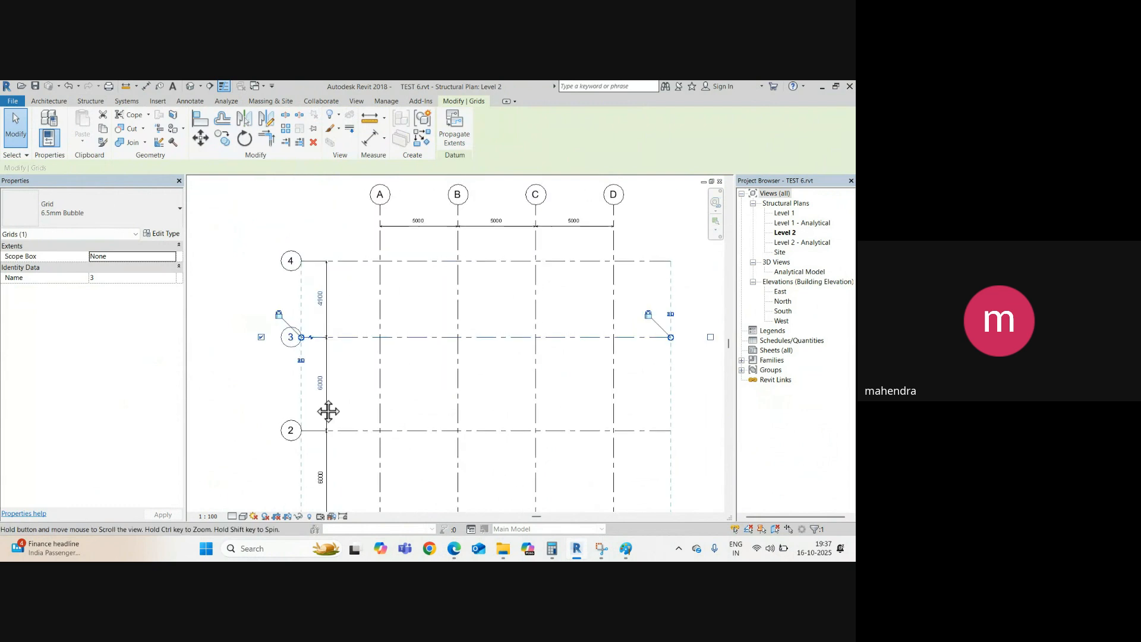
{"action": "left_click", "coordinate": [349, 258]}
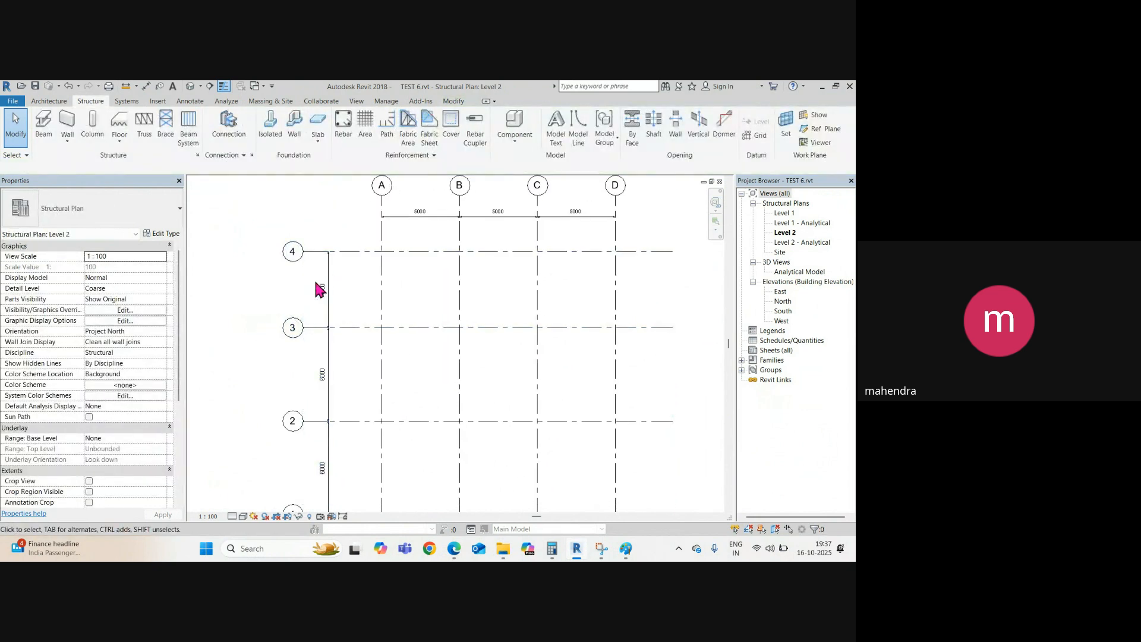
{"action": "scroll", "coordinate": [301, 324], "scroll_direction": "up", "scroll_amount": 4}
{"action": "scroll", "coordinate": [283, 269], "scroll_direction": "up", "scroll_amount": 3}
{"action": "middle_click_drag", "start_coordinate": [285, 277], "coordinate": [306, 344]}
{"action": "scroll", "coordinate": [324, 401], "scroll_direction": "down", "scroll_amount": 1}
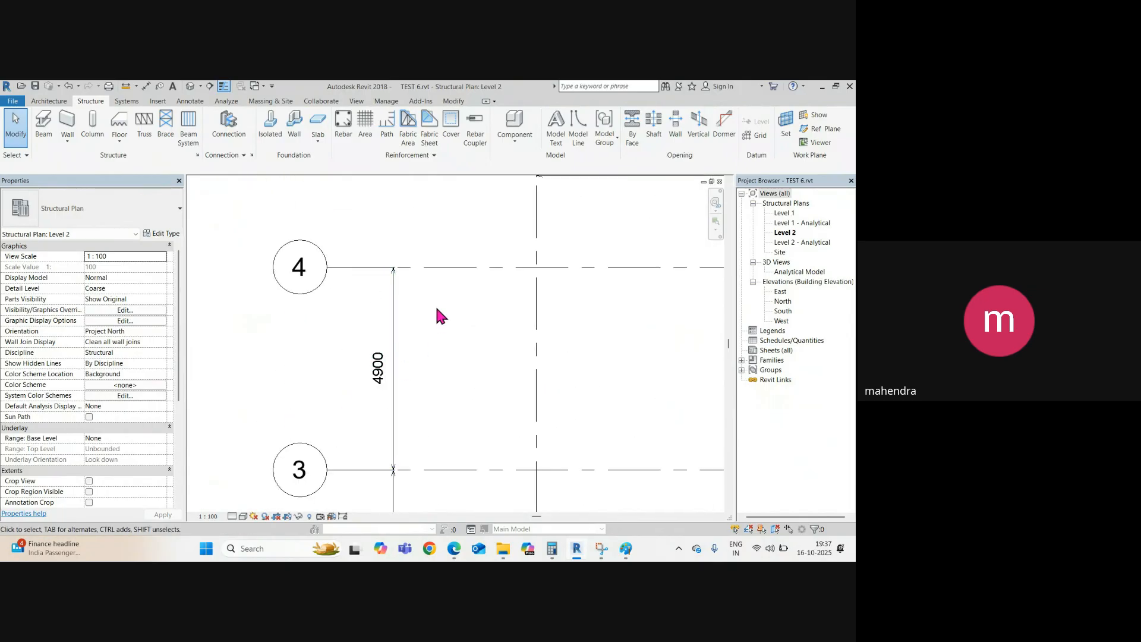
{"action": "left_click", "coordinate": [446, 275]}
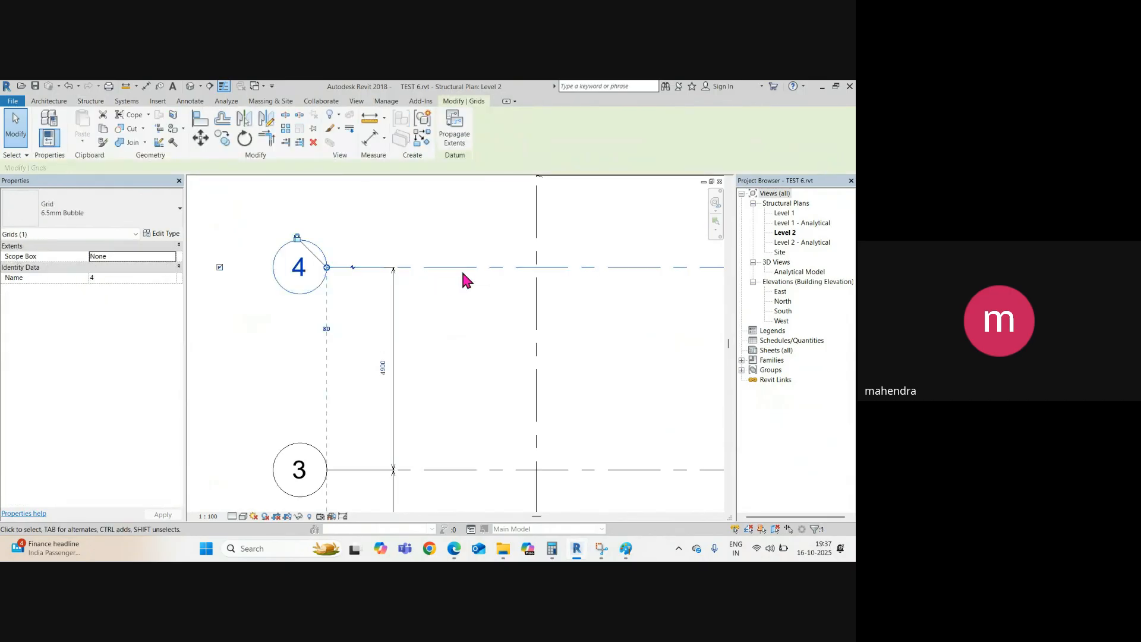
{"action": "left_click", "coordinate": [384, 370]}
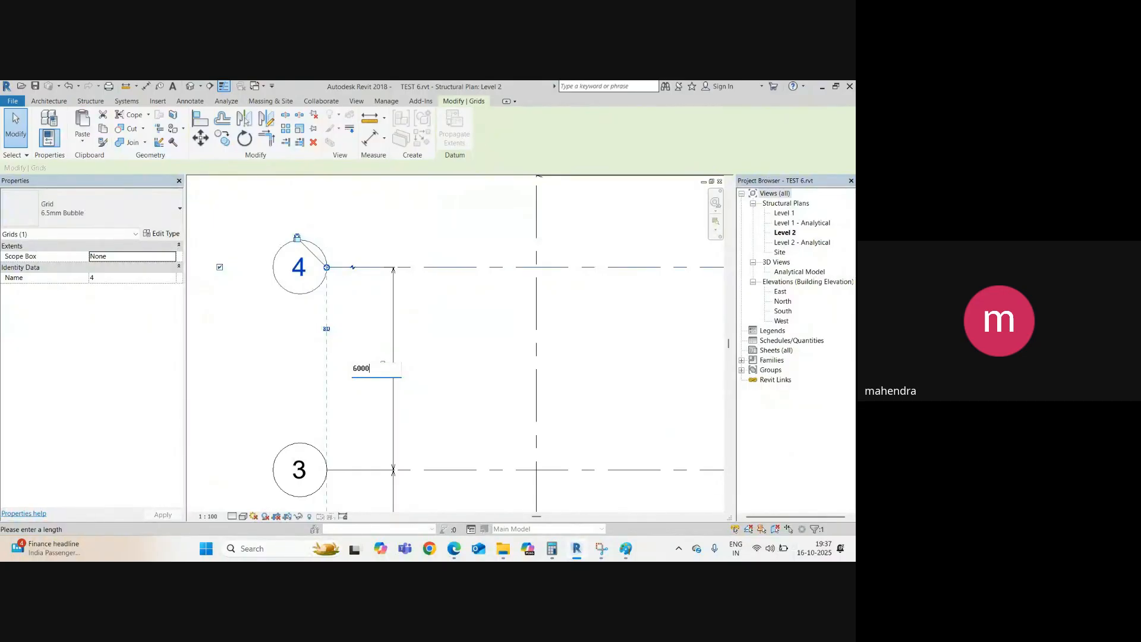
{"action": "type", "text": "6000"}
{"action": "key", "text": "Return"}
{"action": "scroll", "coordinate": [288, 360], "scroll_direction": "down", "scroll_amount": 2}
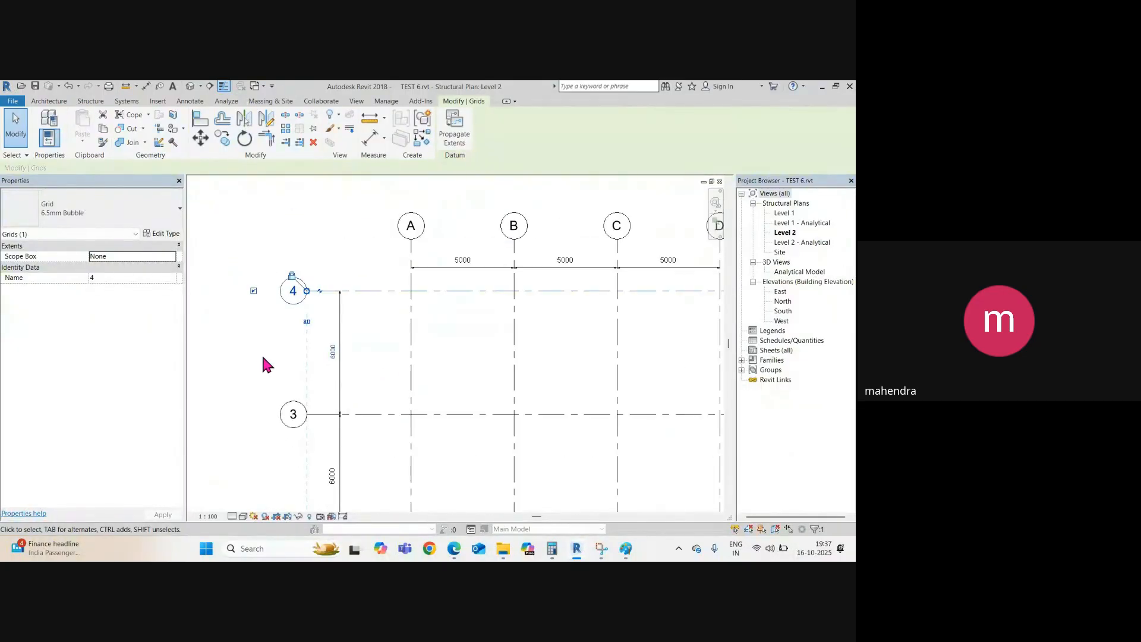
{"action": "left_click", "coordinate": [256, 357]}
Move the dimension string across grids A–D closer to their bubbles.
{"action": "scroll", "coordinate": [330, 297], "scroll_direction": "down", "scroll_amount": 2}
{"action": "left_click", "coordinate": [389, 283]}
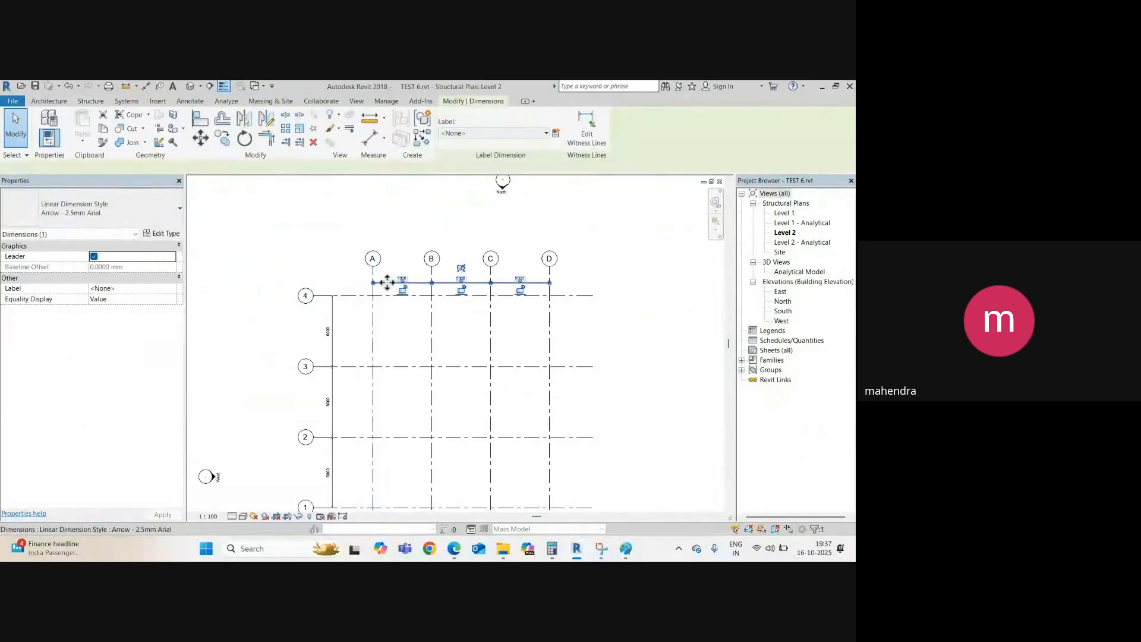
{"action": "scroll", "coordinate": [390, 282], "scroll_direction": "up", "scroll_amount": 2}
{"action": "left_click_drag", "start_coordinate": [388, 270], "coordinate": [390, 273]}
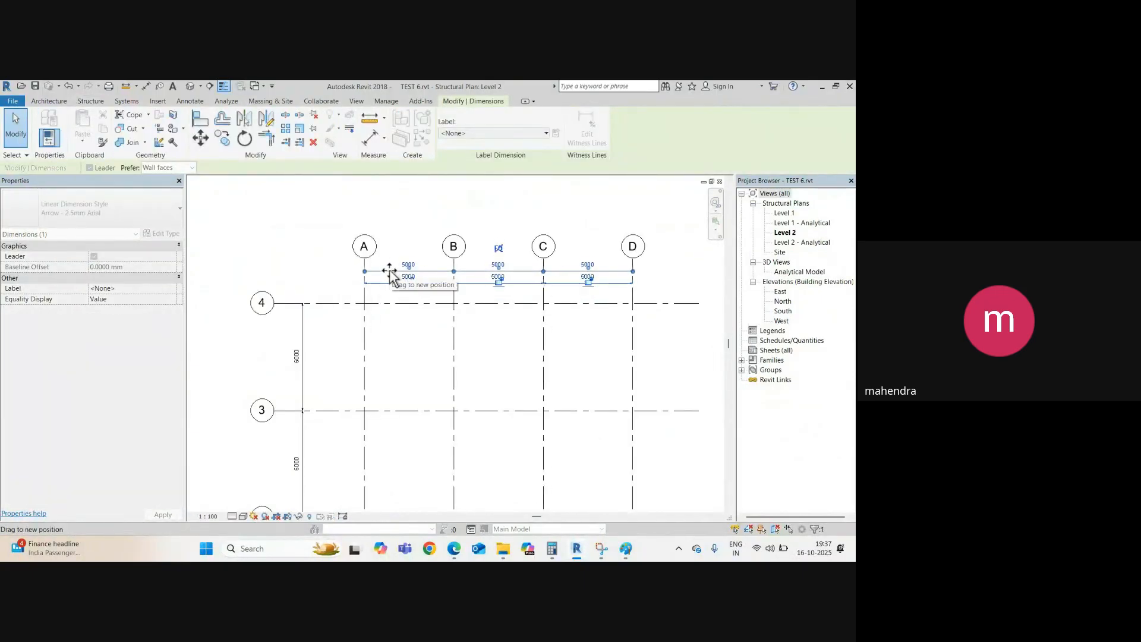
{"action": "scroll", "coordinate": [380, 321], "scroll_direction": "down", "scroll_amount": 3}
{"action": "middle_click_drag", "start_coordinate": [380, 323], "coordinate": [380, 306]}
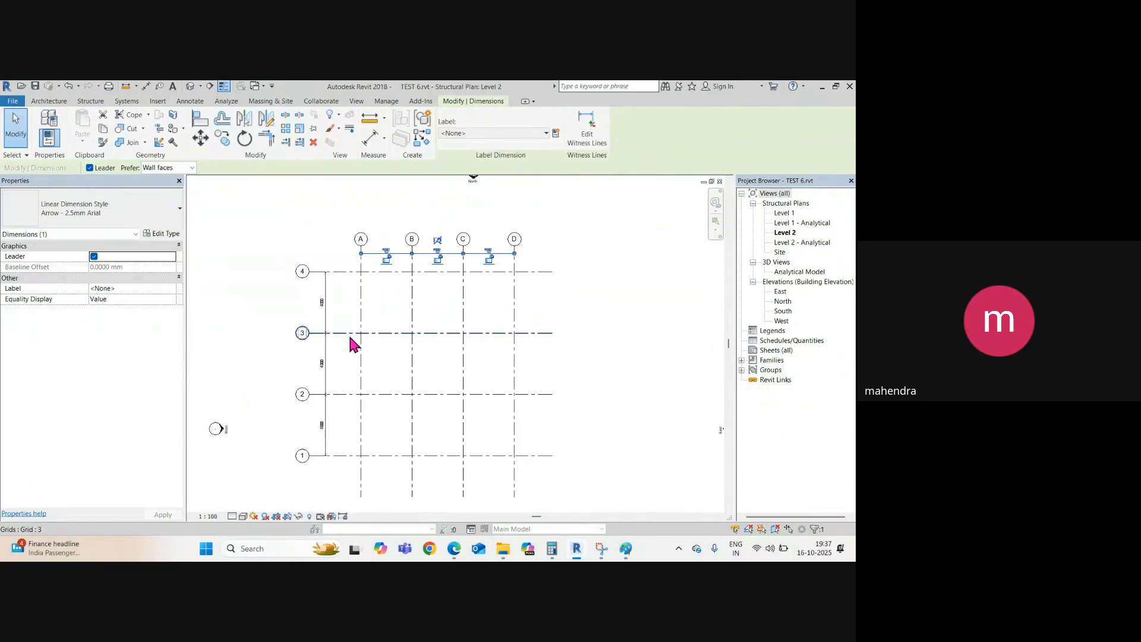
{"action": "key", "text": "Escape"}
Open the East elevation and extend the head ends of Level 1 and Level 2 past grid 4.
{"action": "scroll", "coordinate": [380, 329], "scroll_direction": "down", "scroll_amount": 1}
{"action": "scroll", "coordinate": [369, 315], "scroll_direction": "up", "scroll_amount": 4}
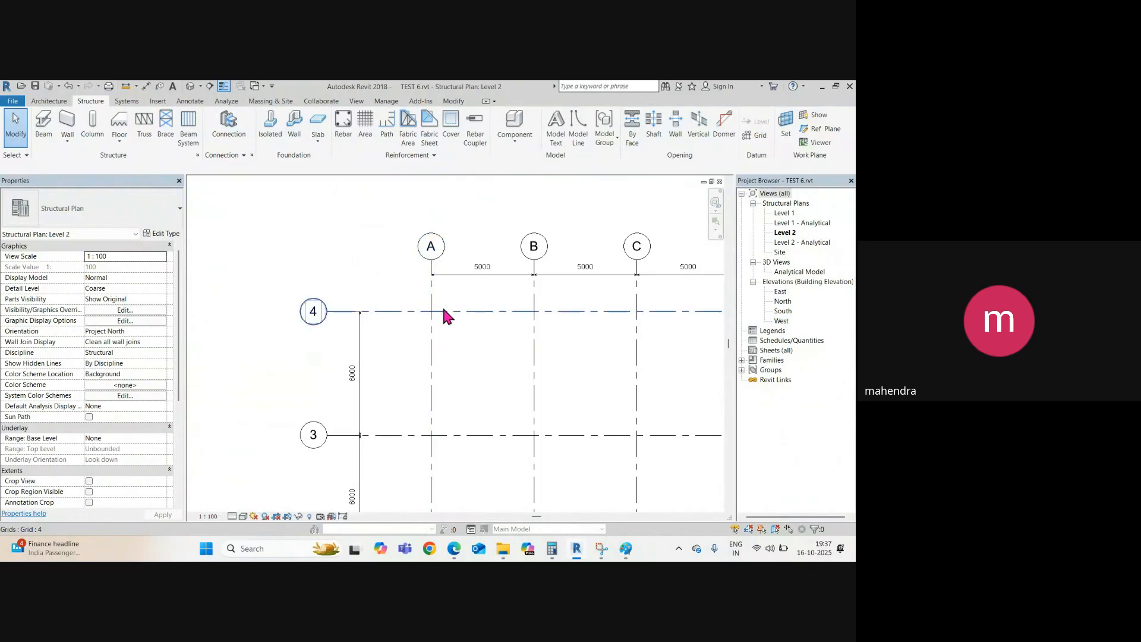
{"action": "scroll", "coordinate": [408, 321], "scroll_direction": "down", "scroll_amount": 2}
{"action": "scroll", "coordinate": [449, 388], "scroll_direction": "down", "scroll_amount": 1}
{"action": "middle_click_drag", "start_coordinate": [449, 388], "coordinate": [425, 315]}
{"action": "scroll", "coordinate": [423, 286], "scroll_direction": "up", "scroll_amount": 1}
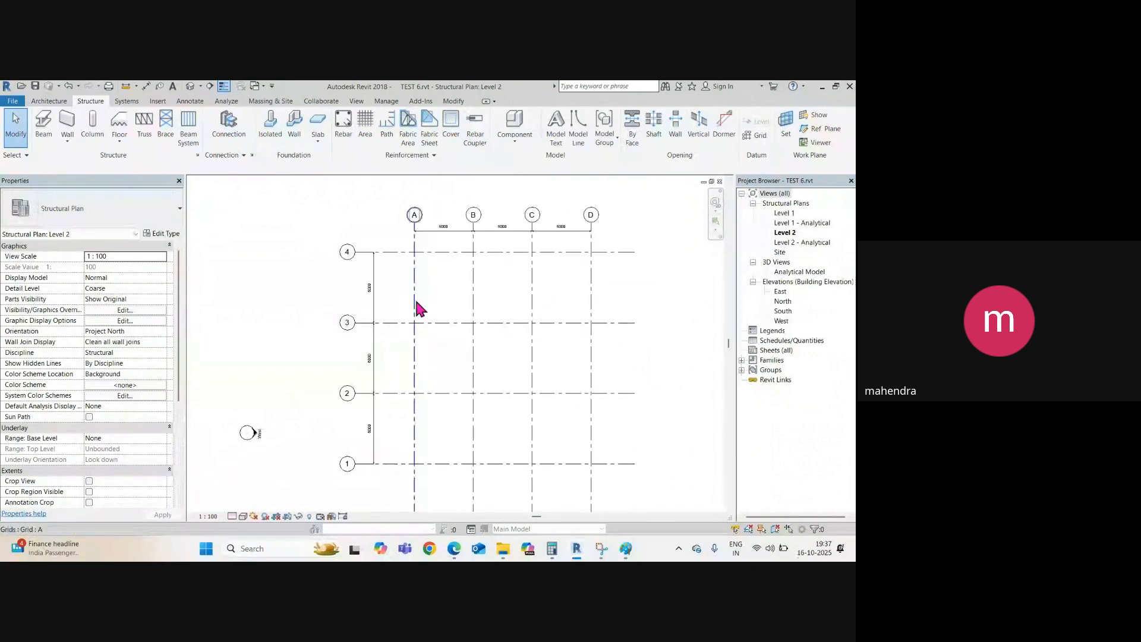
{"action": "double_click", "coordinate": [780, 292]}
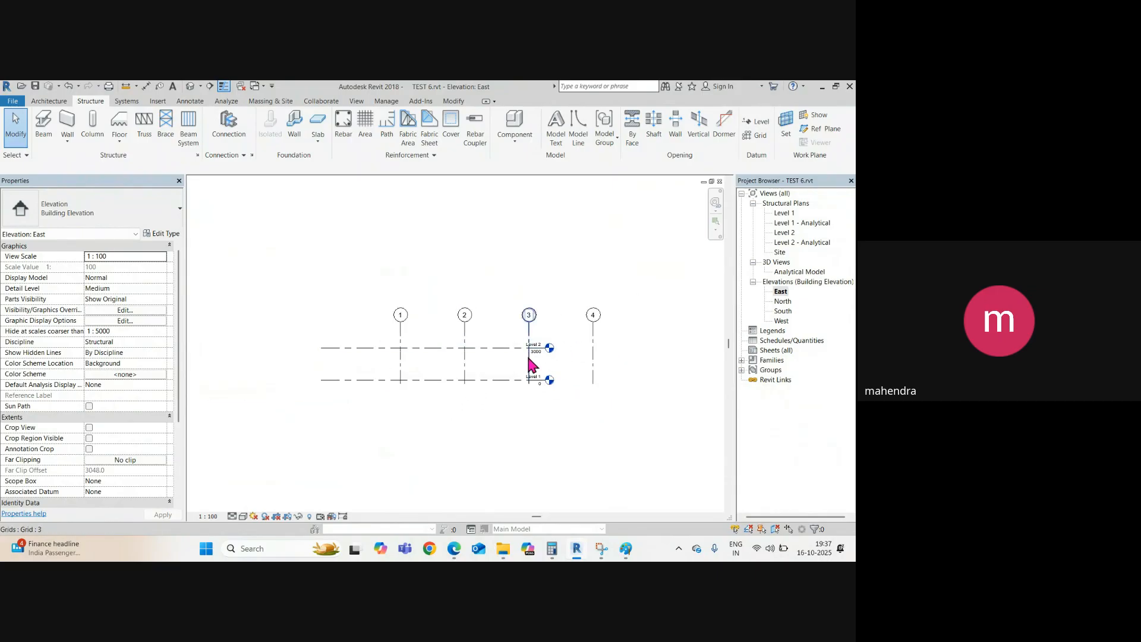
{"action": "middle_click_drag", "start_coordinate": [528, 358], "coordinate": [422, 305]}
{"action": "left_click", "coordinate": [374, 296]}
{"action": "left_click_drag", "start_coordinate": [440, 295], "coordinate": [541, 295]}
{"action": "scroll", "coordinate": [507, 302], "scroll_direction": "up", "scroll_amount": 3}
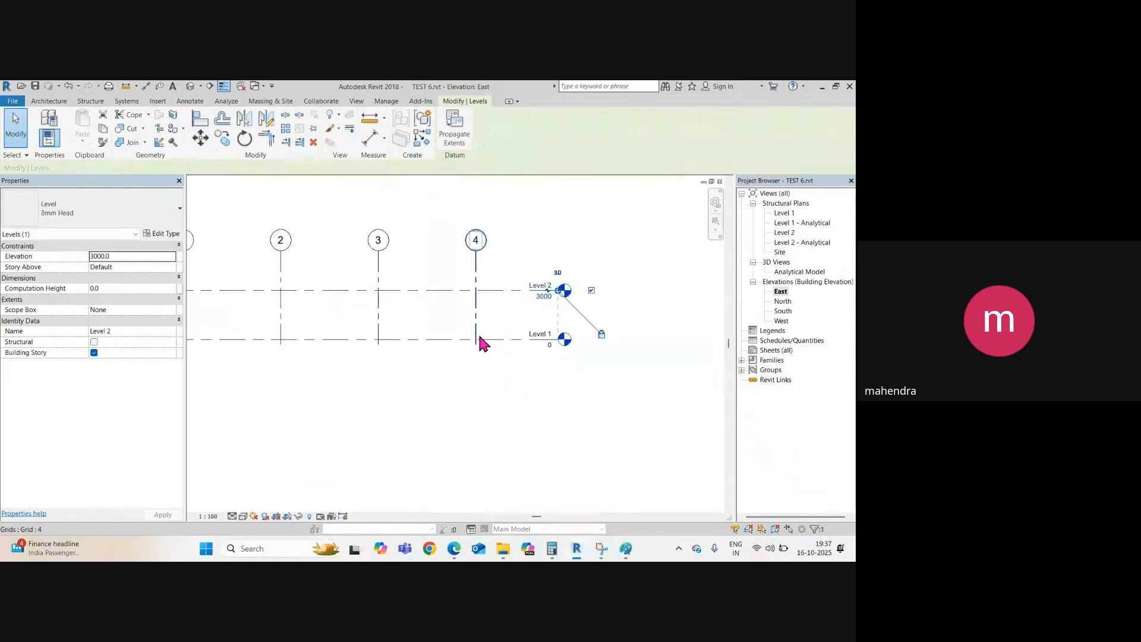
{"action": "key", "text": "Escape"}
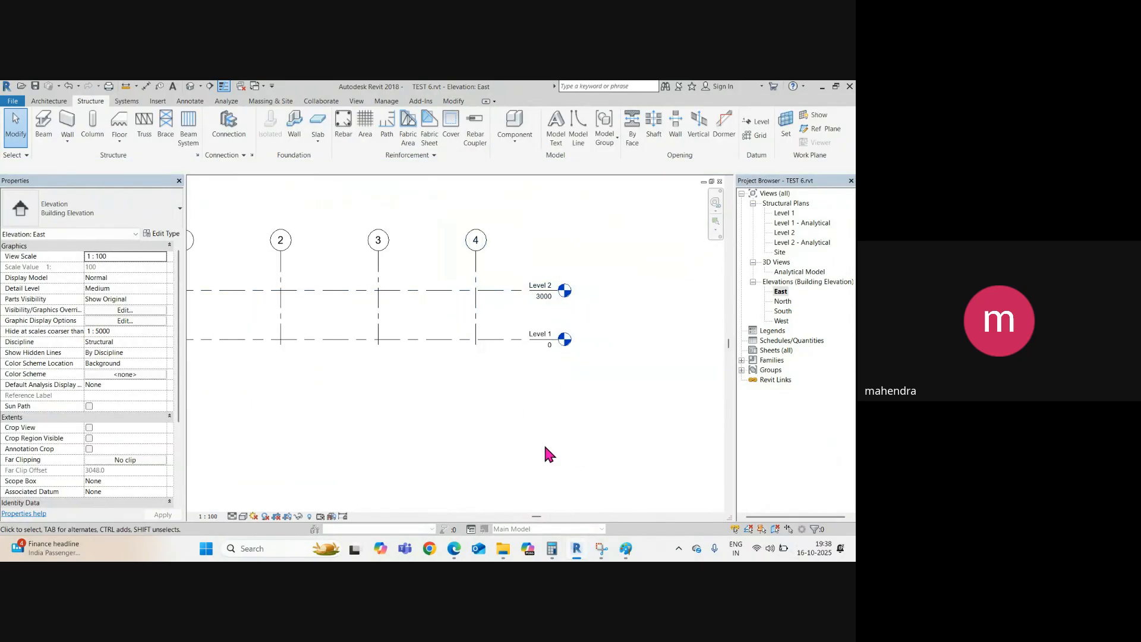
Rename Level 1 as TOP OF SLAB, including its corresponding views.
{"action": "scroll", "coordinate": [510, 340], "scroll_direction": "up", "scroll_amount": 3}
{"action": "double_click", "coordinate": [550, 319]}
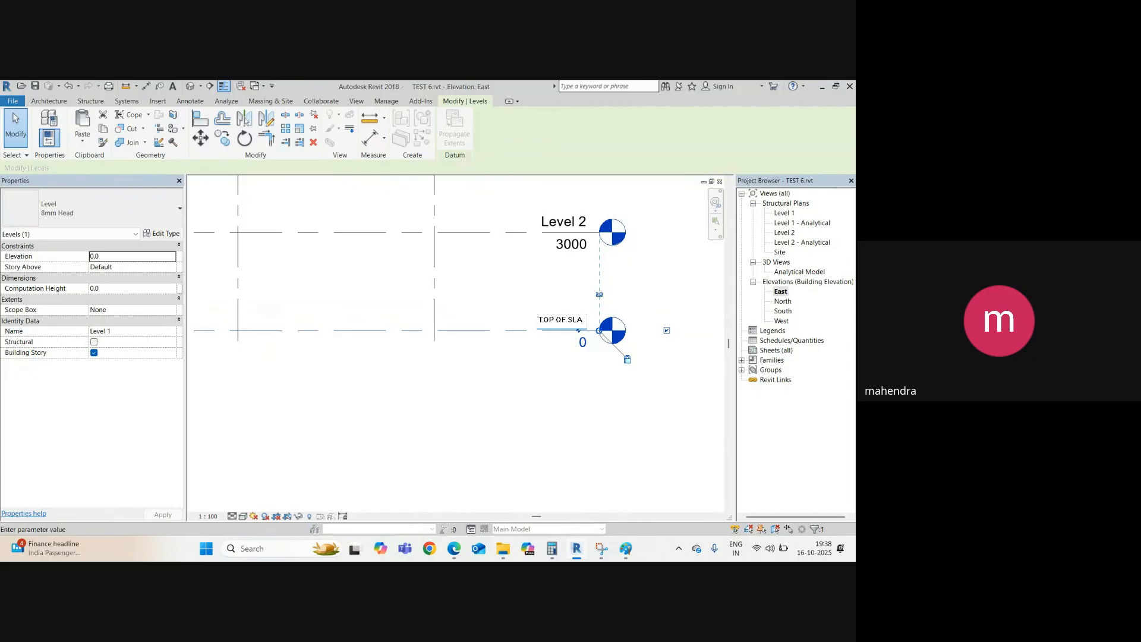
{"action": "left_click", "coordinate": [527, 400]}
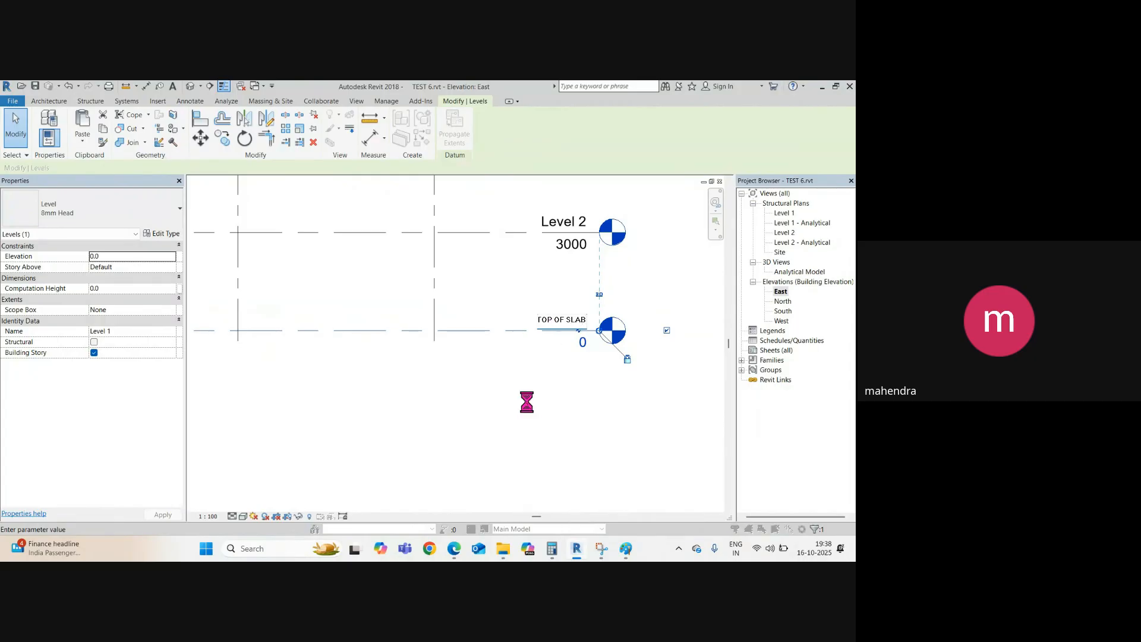
{"action": "left_click", "coordinate": [454, 321]}
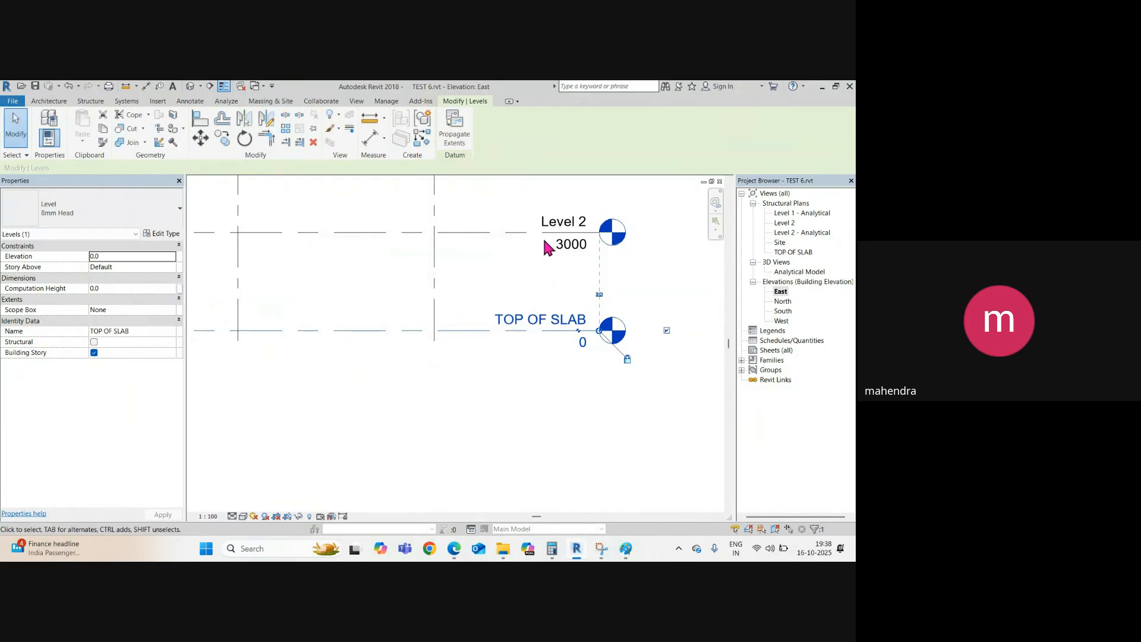
Rename Level 2 as TOP OF COLUMN, including its corresponding views.
{"action": "scroll", "coordinate": [550, 274], "scroll_direction": "down", "scroll_amount": 2}
{"action": "left_click", "coordinate": [553, 279]}
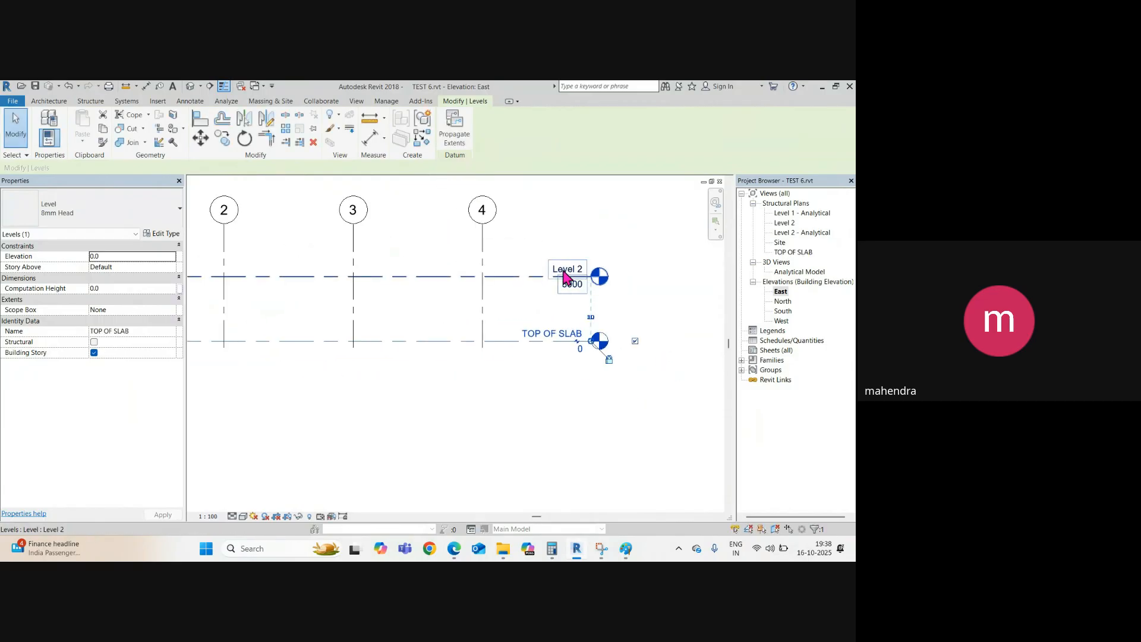
{"action": "scroll", "coordinate": [565, 267], "scroll_direction": "up", "scroll_amount": 2}
{"action": "left_click", "coordinate": [574, 271]}
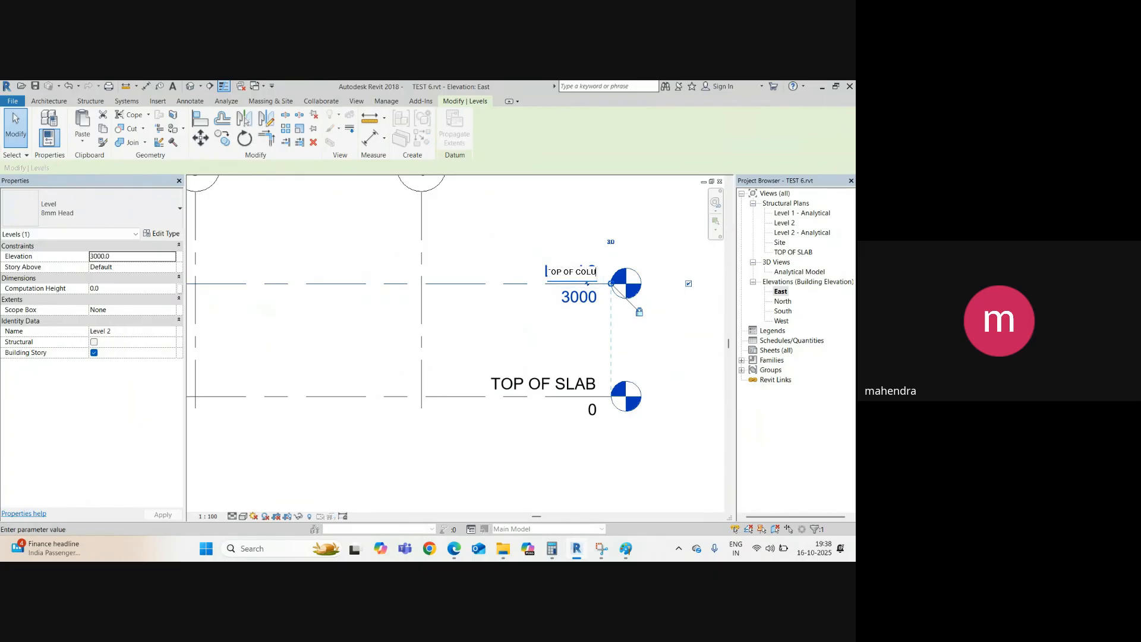
{"action": "type", "text": "TOP OF COLUMN"}
{"action": "key", "text": "Return"}
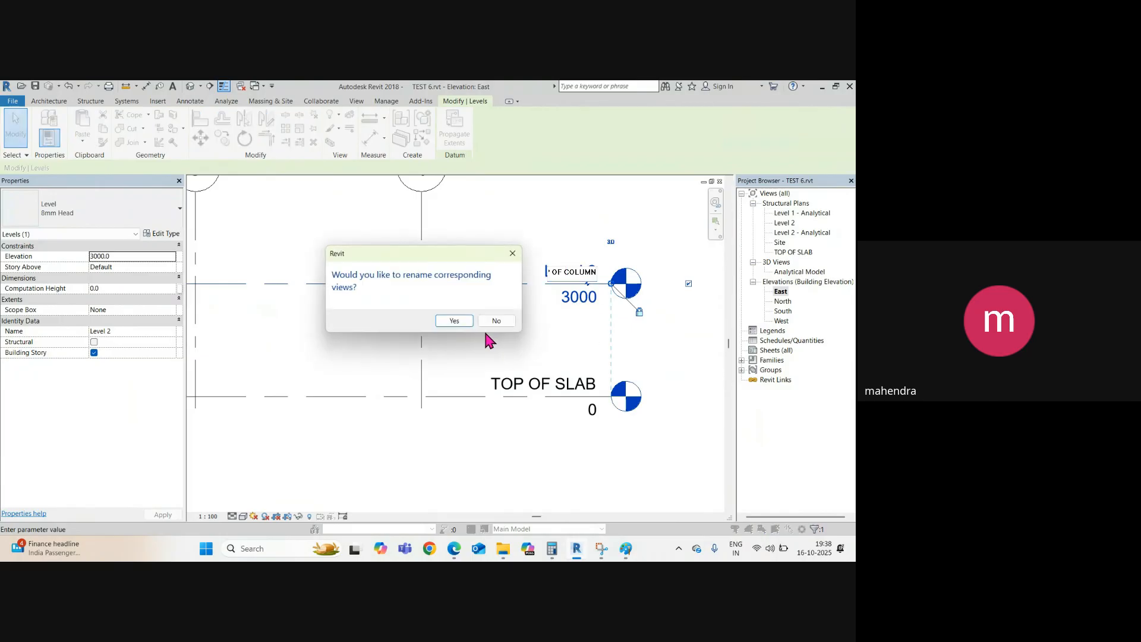
{"action": "left_click", "coordinate": [450, 319]}
Set the elevation of the TOP OF COLUMN level to 4000 mm and clear the selection.
{"action": "scroll", "coordinate": [464, 333], "scroll_direction": "down", "scroll_amount": 2}
{"action": "middle_click_drag", "start_coordinate": [446, 350], "coordinate": [579, 382]}
{"action": "scroll", "coordinate": [486, 315], "scroll_direction": "down", "scroll_amount": 1}
{"action": "middle_click_drag", "start_coordinate": [454, 377], "coordinate": [463, 404]}
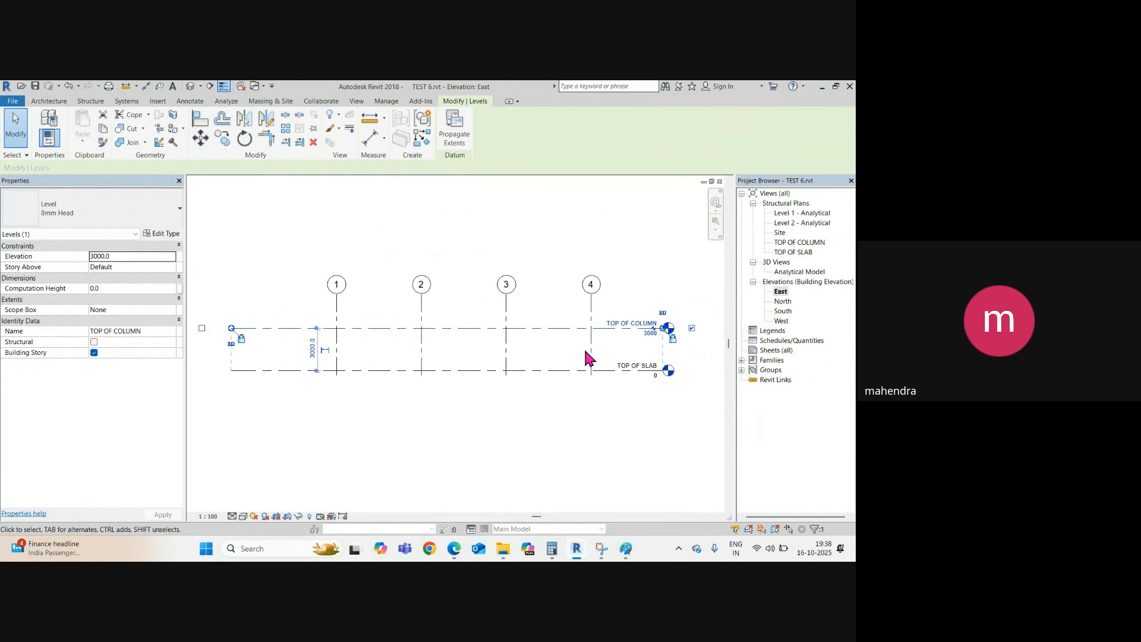
{"action": "scroll", "coordinate": [636, 343], "scroll_direction": "up", "scroll_amount": 1}
{"action": "left_click", "coordinate": [651, 337]}
{"action": "left_click", "coordinate": [655, 334]}
{"action": "left_click", "coordinate": [655, 333]}
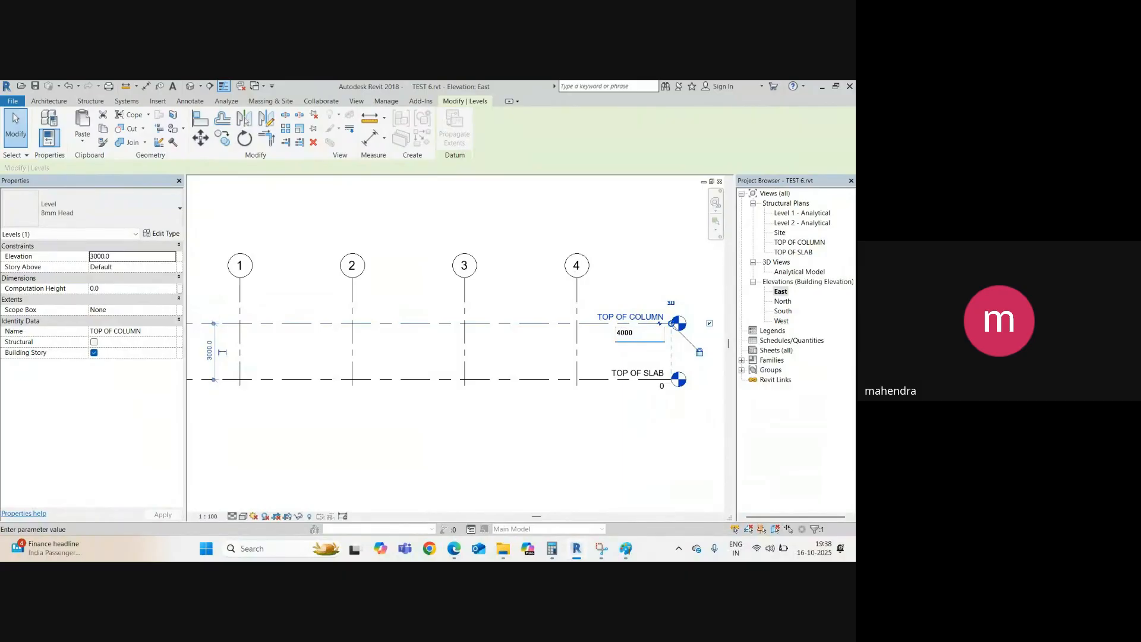
{"action": "key", "text": "Return"}
{"action": "scroll", "coordinate": [535, 286], "scroll_direction": "down", "scroll_amount": 2}
{"action": "key", "text": "Escape"}
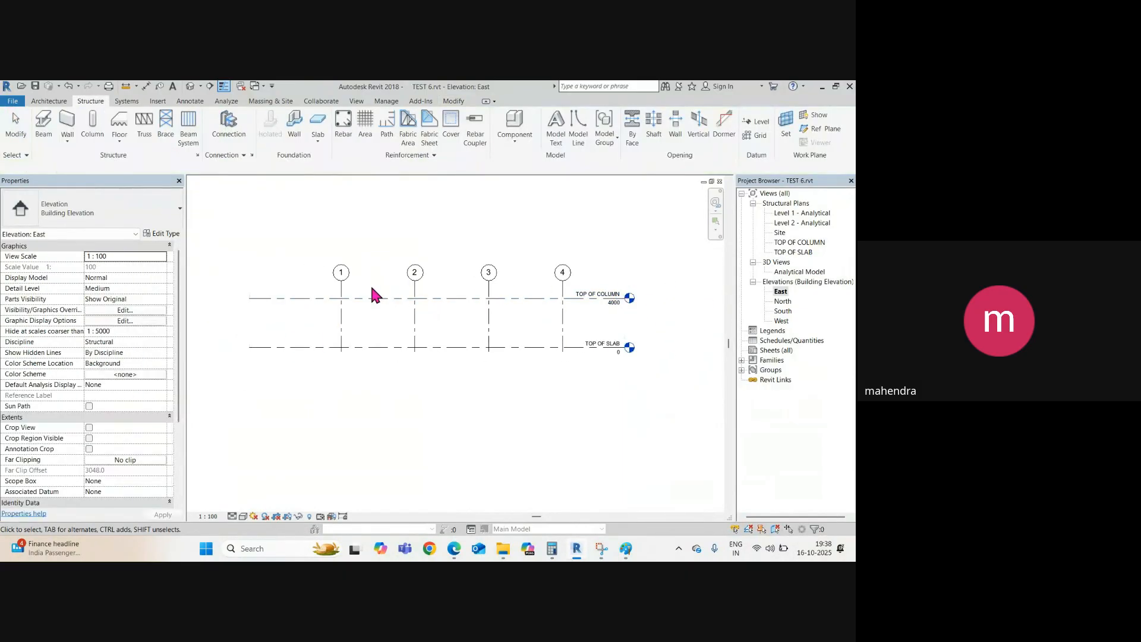
Extend both ends of grids 1–4 in the East elevation, well above TOP OF COLUMN and below TOP OF SLAB.
{"action": "left_click", "coordinate": [340, 292]}
{"action": "left_click_drag", "start_coordinate": [340, 281], "coordinate": [340, 236]}
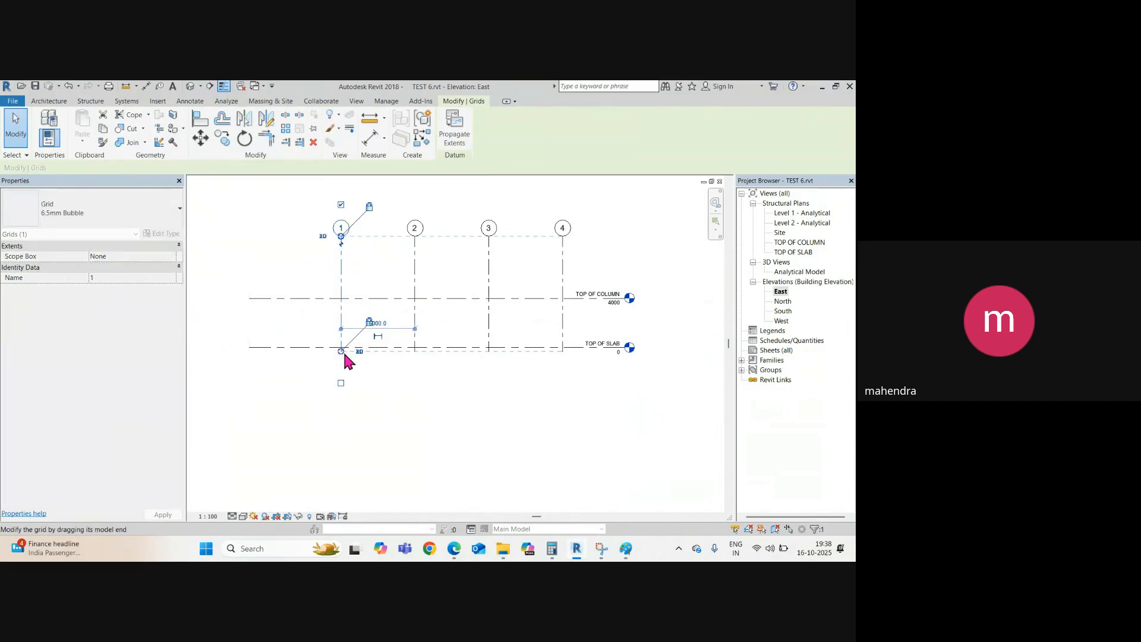
{"action": "left_click", "coordinate": [287, 316]}
Shorten the level lines' tail ends toward grid 1 and extend their head ends slightly farther past grid 4.
{"action": "left_click", "coordinate": [293, 298]}
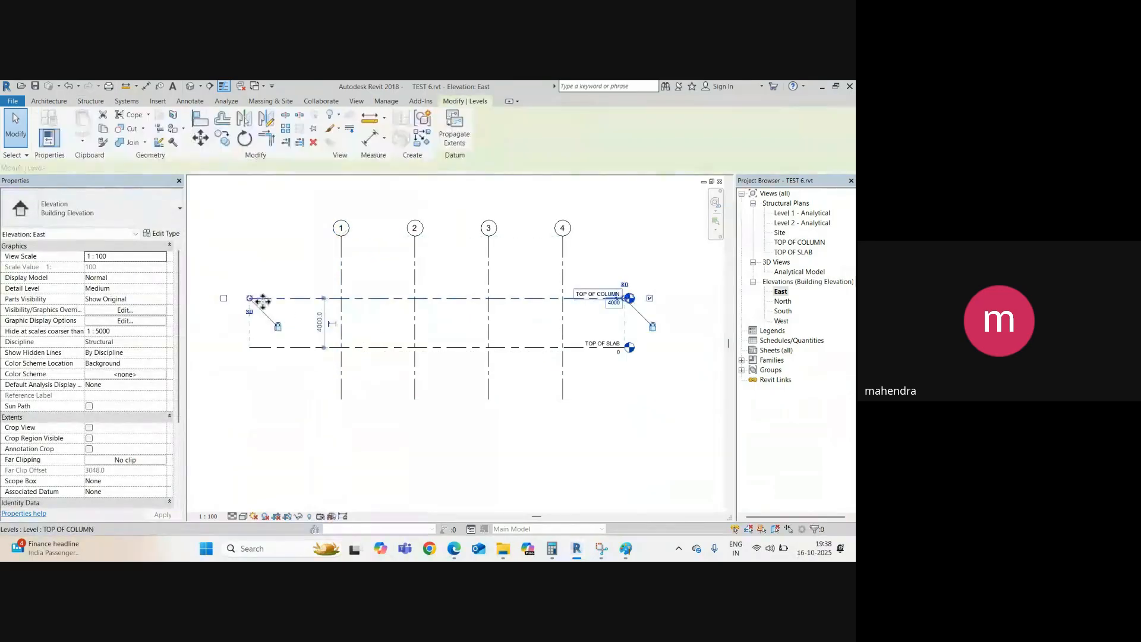
{"action": "left_click_drag", "start_coordinate": [293, 300], "coordinate": [305, 298]}
{"action": "scroll", "coordinate": [627, 301], "scroll_direction": "up", "scroll_amount": 2}
{"action": "left_click_drag", "start_coordinate": [624, 297], "coordinate": [641, 297]}
{"action": "left_click", "coordinate": [617, 417]}
{"action": "scroll", "coordinate": [524, 364], "scroll_direction": "down", "scroll_amount": 1}
{"action": "middle_click_drag", "start_coordinate": [445, 390], "coordinate": [558, 365]}
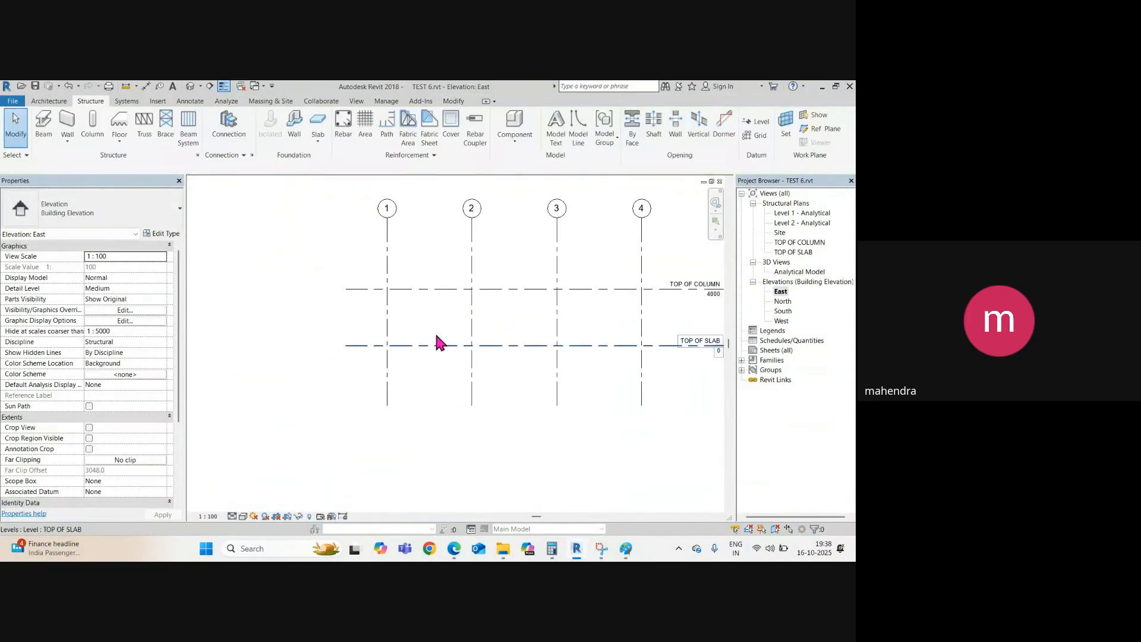
{"action": "scroll", "coordinate": [416, 300], "scroll_direction": "down", "scroll_amount": 1}
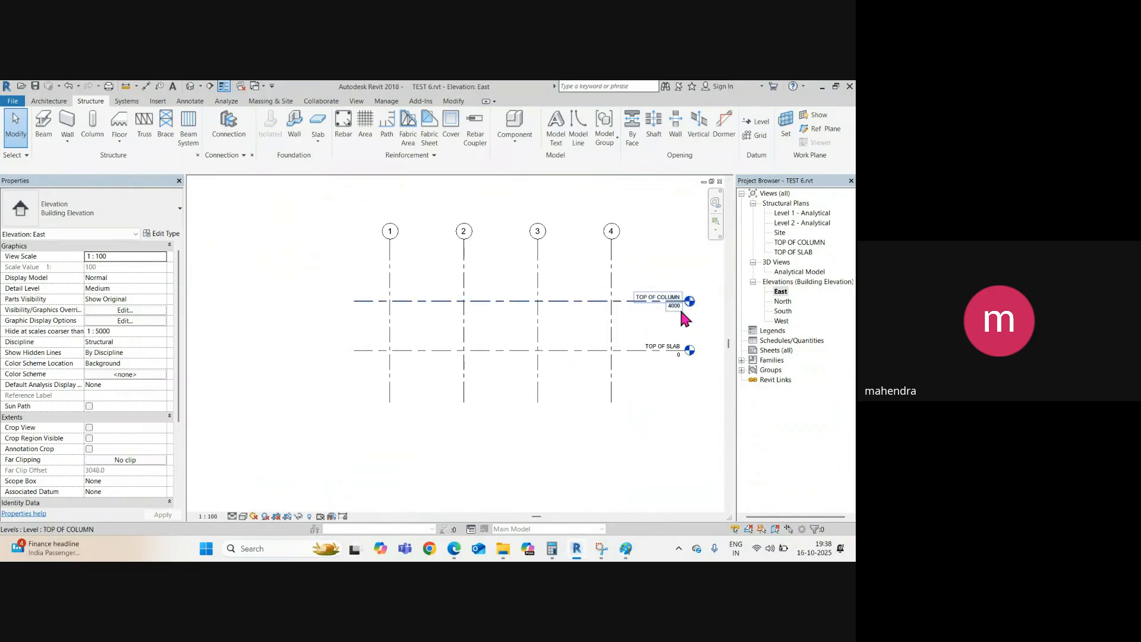
{"action": "left_click", "coordinate": [644, 299]}
{"action": "middle_click_drag", "start_coordinate": [645, 298], "coordinate": [629, 328]}
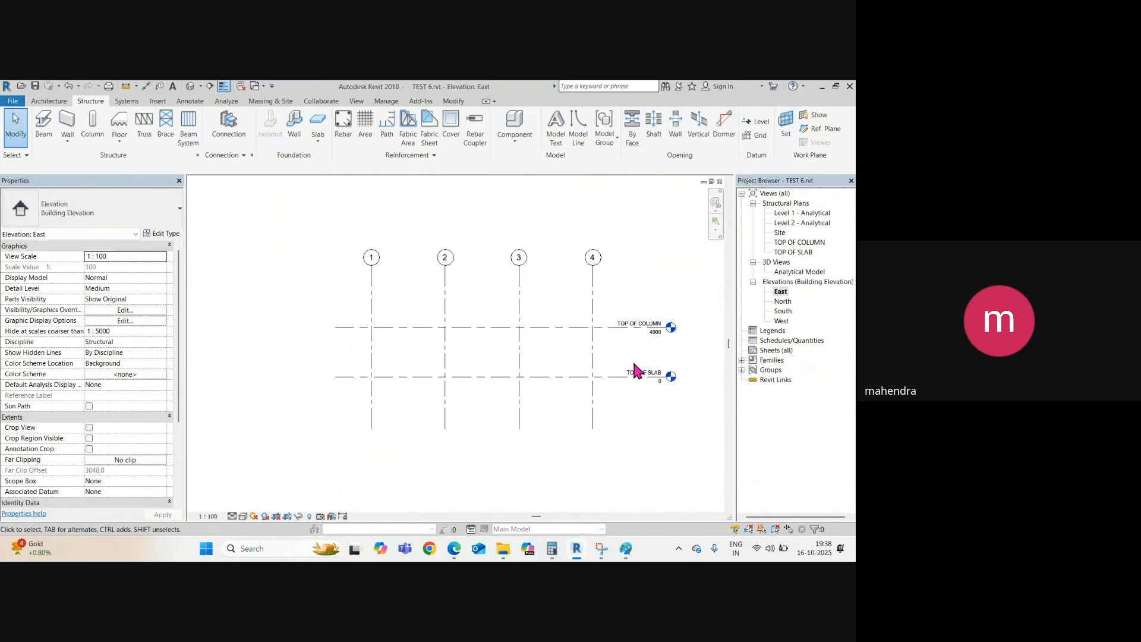
{"action": "scroll", "coordinate": [633, 357], "scroll_direction": "up", "scroll_amount": 1}
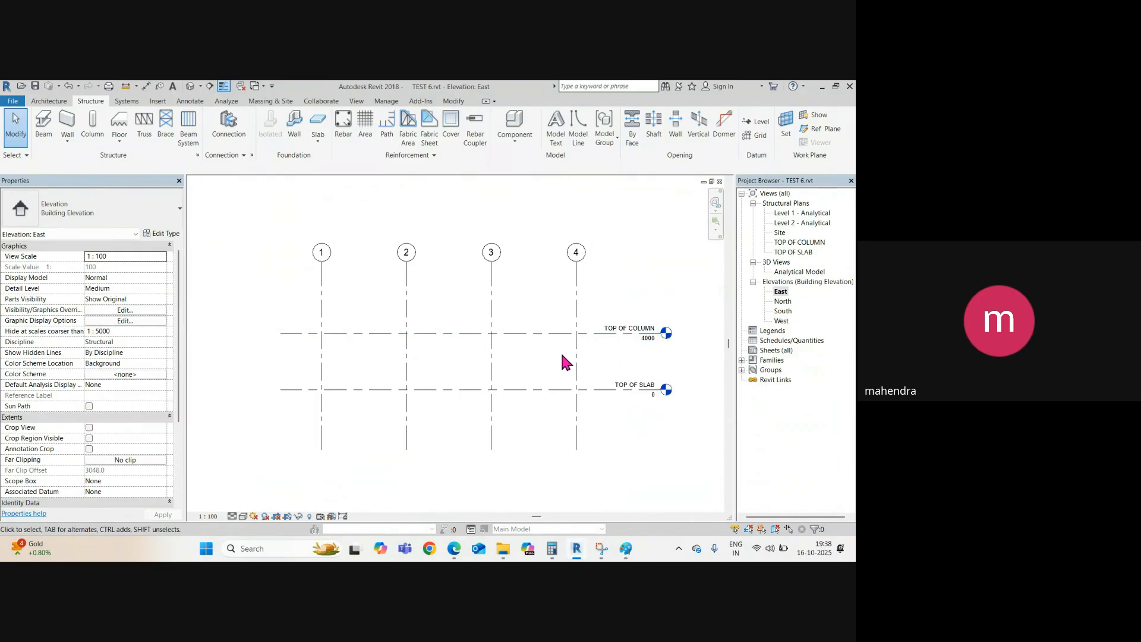
Open the TOP OF SLAB structural plan and extend the head ends of grids A–D farther beyond grid 4.
{"action": "key", "text": "ctrl+Tab"}
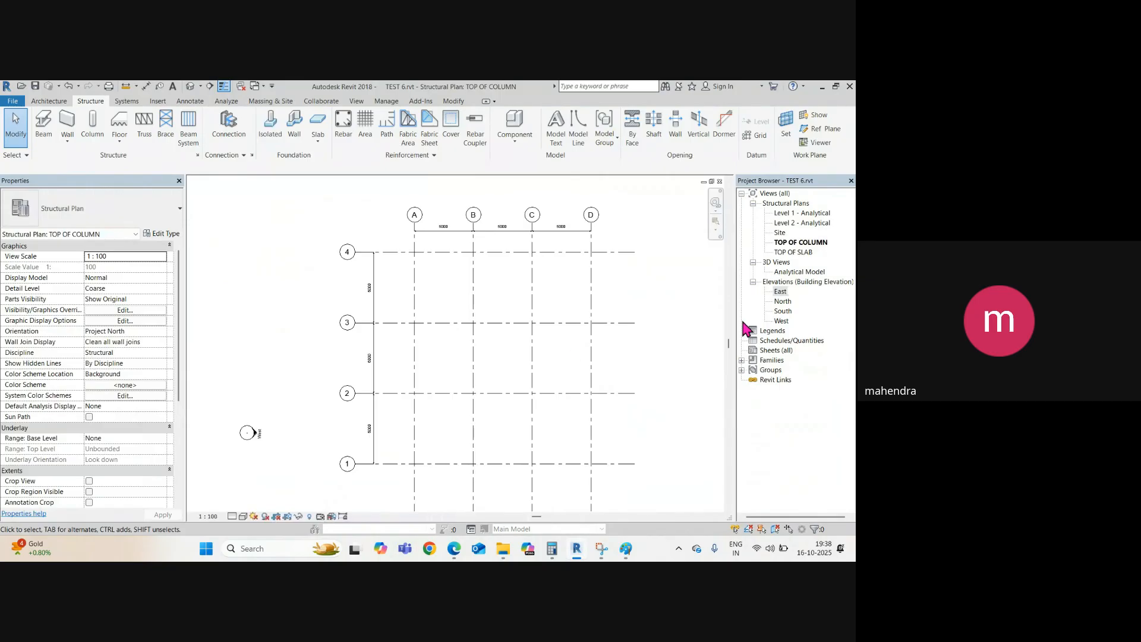
{"action": "double_click", "coordinate": [795, 253]}
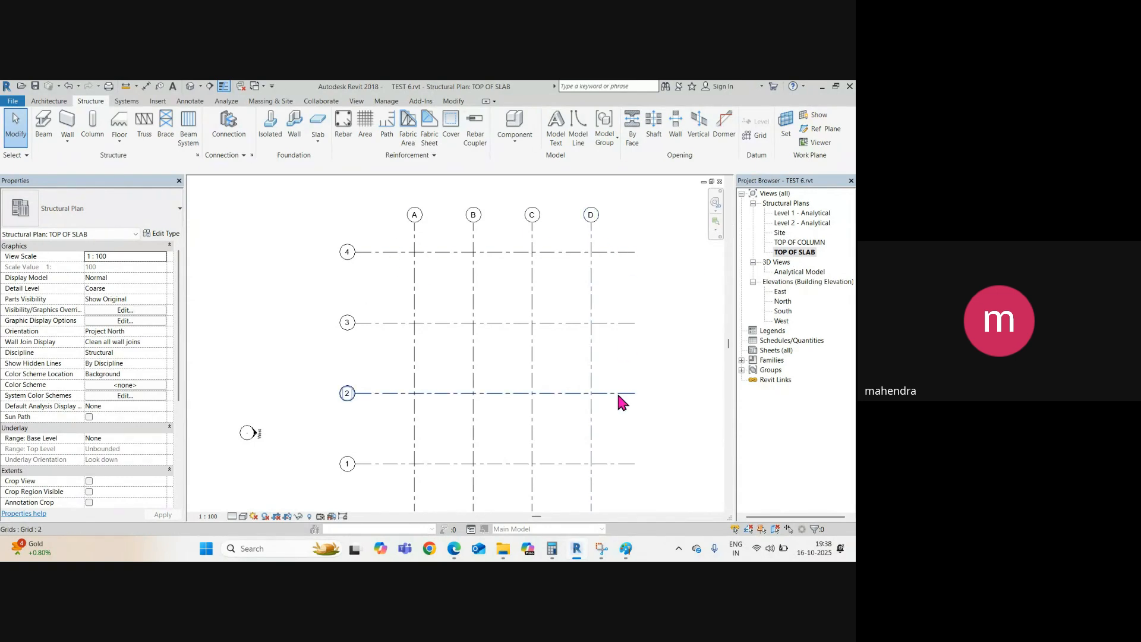
{"action": "scroll", "coordinate": [412, 267], "scroll_direction": "up", "scroll_amount": 1}
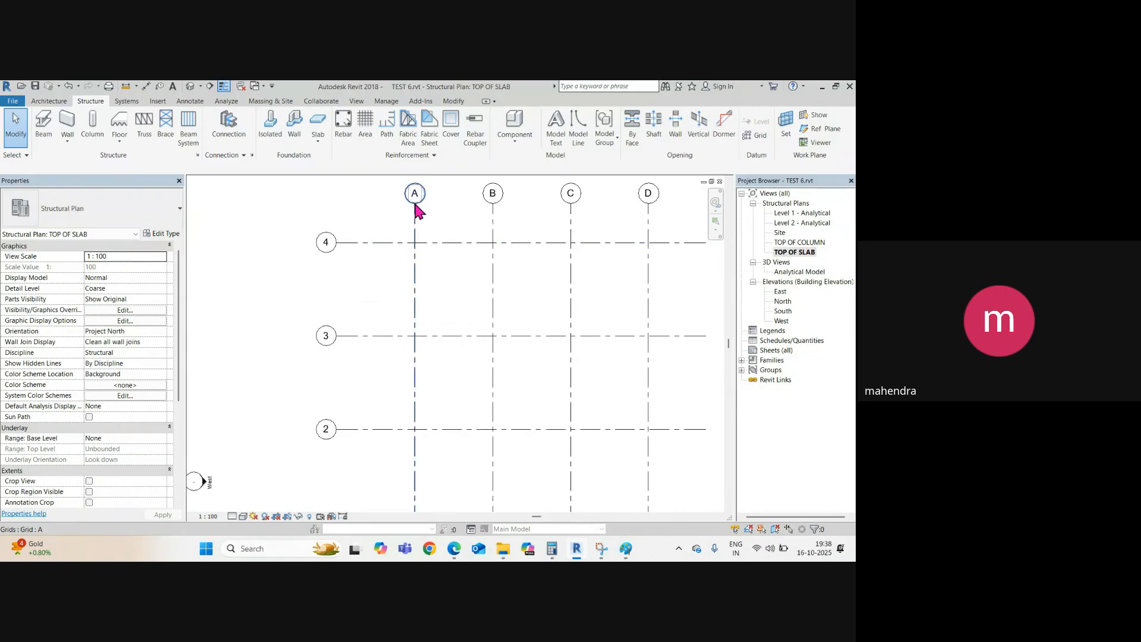
{"action": "middle_click_drag", "start_coordinate": [418, 211], "coordinate": [413, 322]}
{"action": "left_click", "coordinate": [414, 320]}
{"action": "left_click_drag", "start_coordinate": [416, 311], "coordinate": [423, 271]}
{"action": "scroll", "coordinate": [395, 287], "scroll_direction": "down", "scroll_amount": 2}
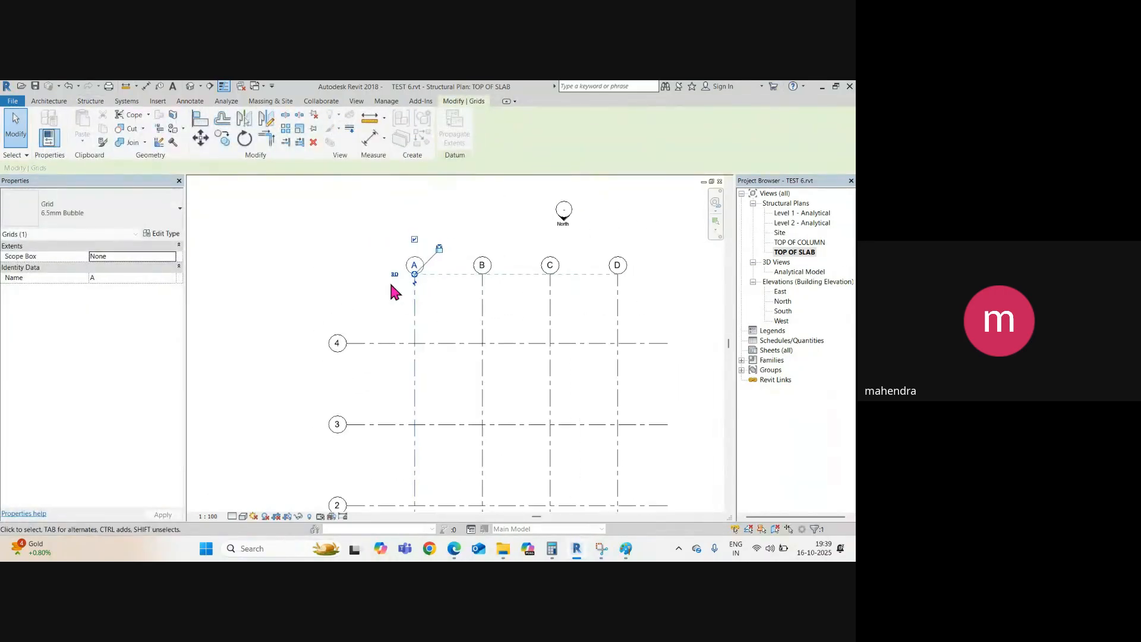
Start placing a structural column and browse for a loadable family in the India library's Structural Columns > Steel folder.
{"action": "left_click", "coordinate": [87, 102]}
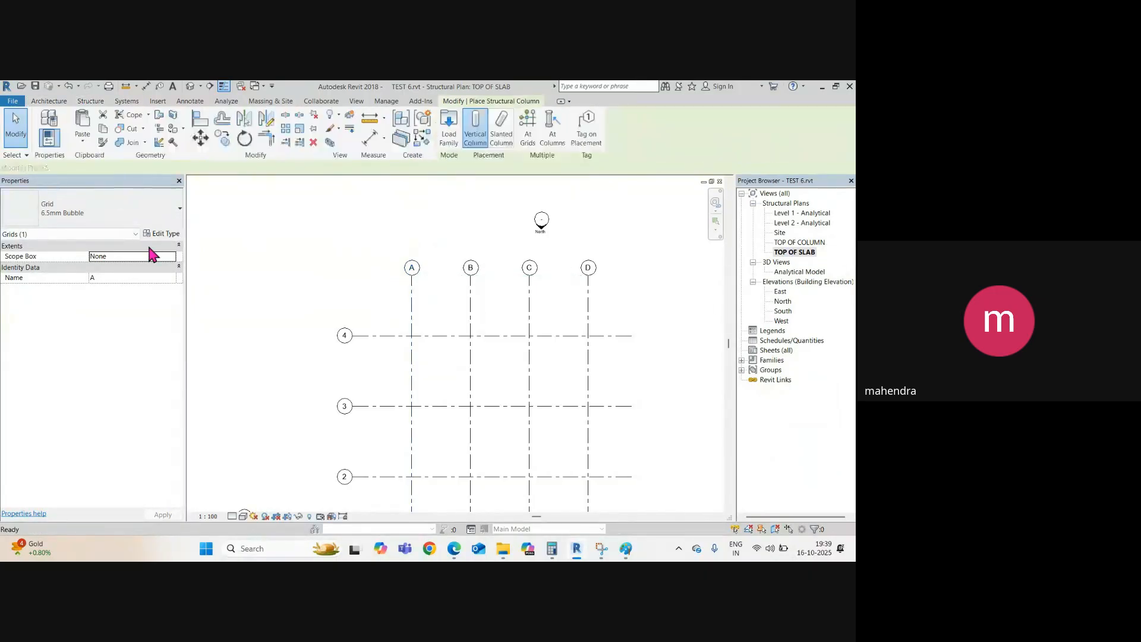
{"action": "left_click", "coordinate": [126, 206]}
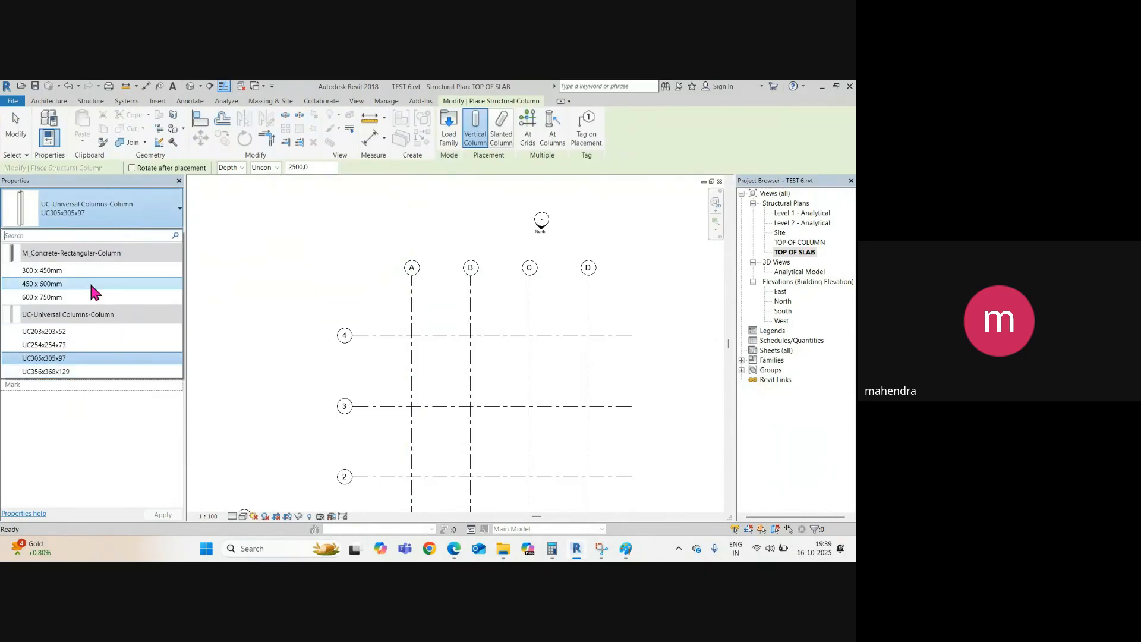
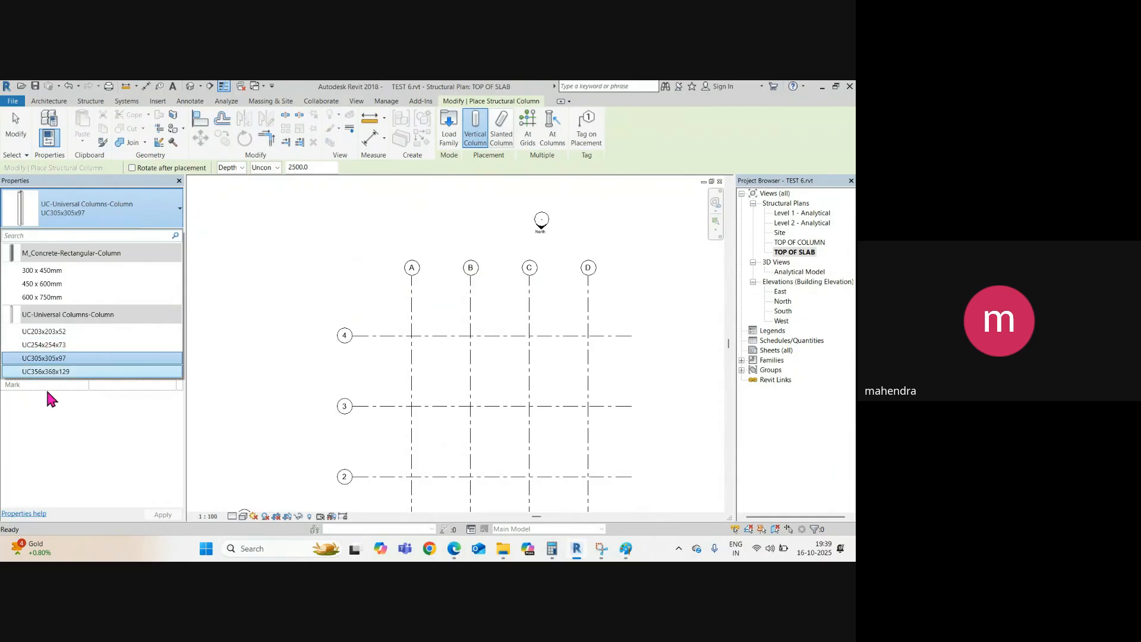
{"action": "left_click", "coordinate": [453, 141]}
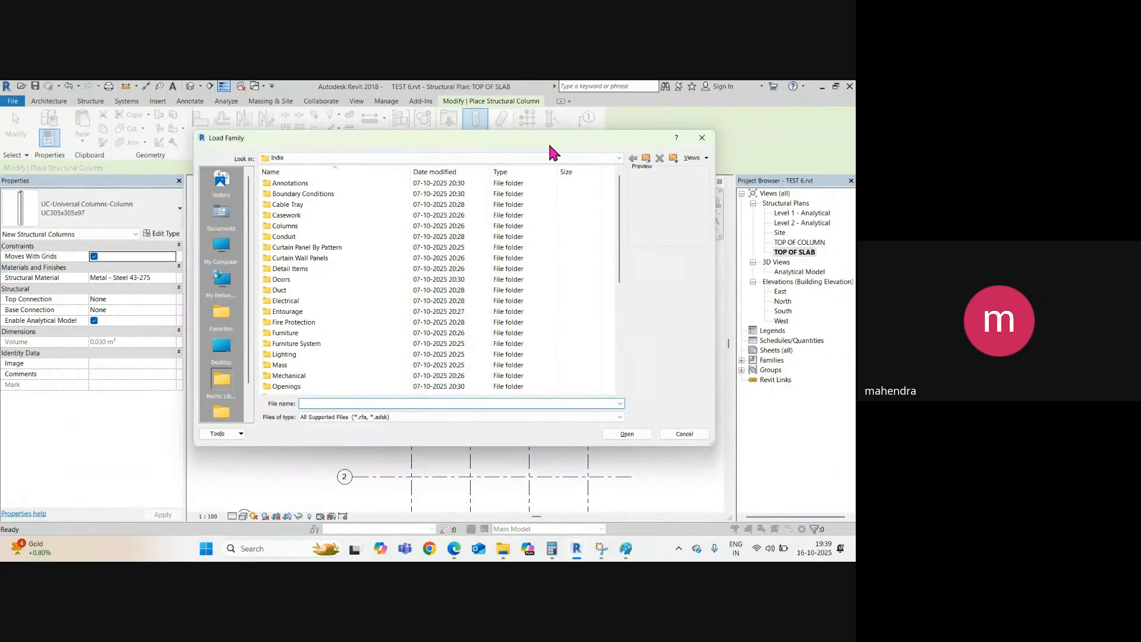
{"action": "left_click", "coordinate": [360, 160]}
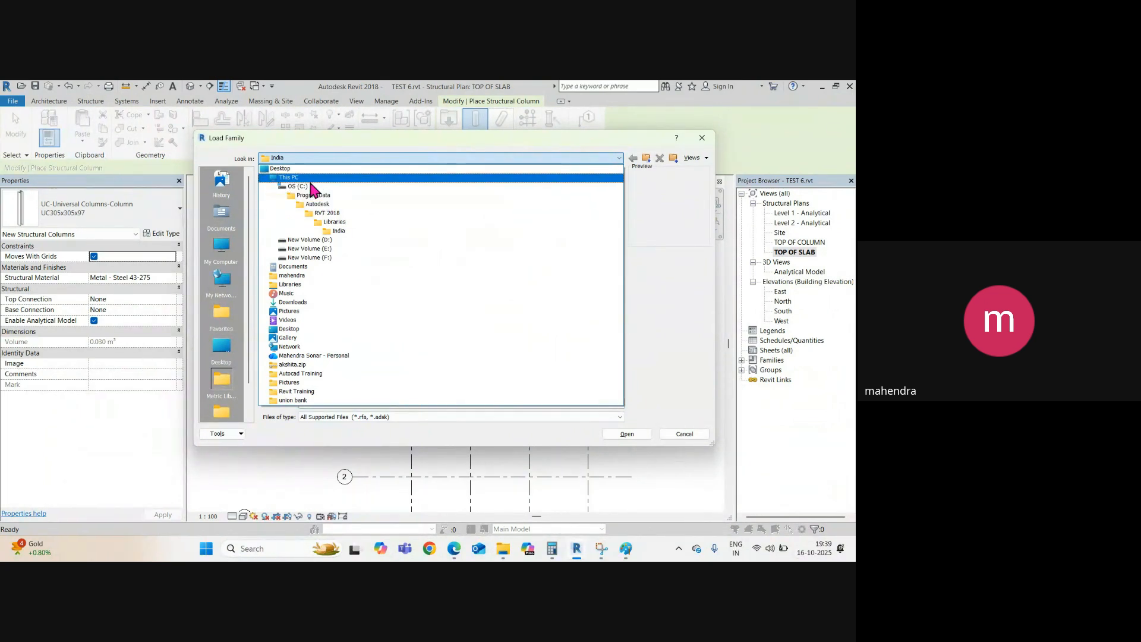
{"action": "left_click", "coordinate": [336, 222]}
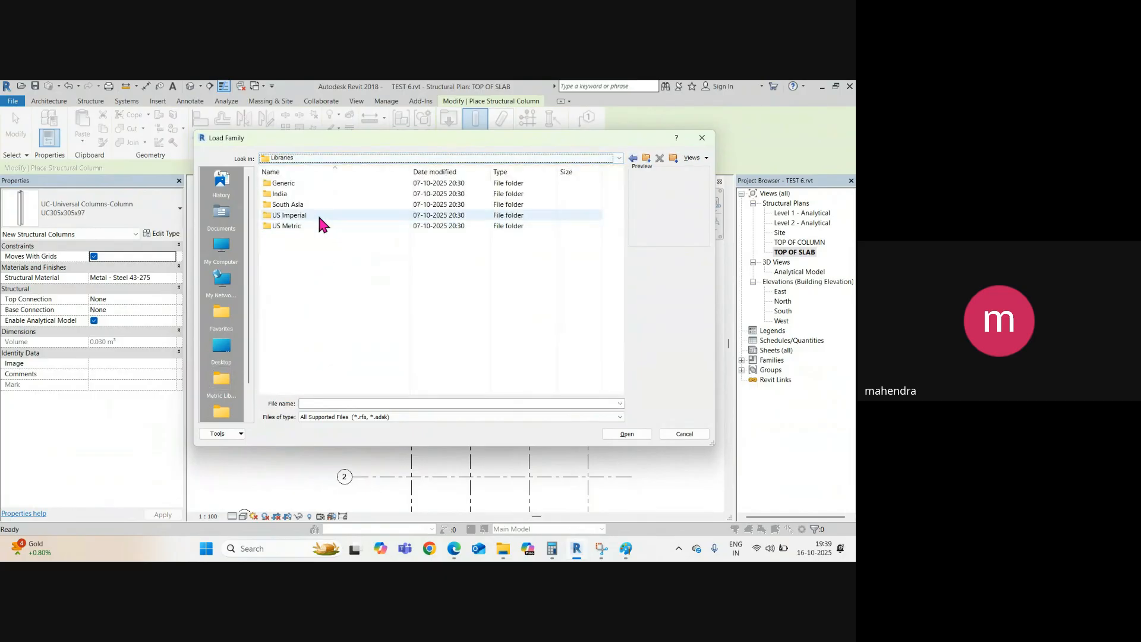
{"action": "double_click", "coordinate": [286, 194]}
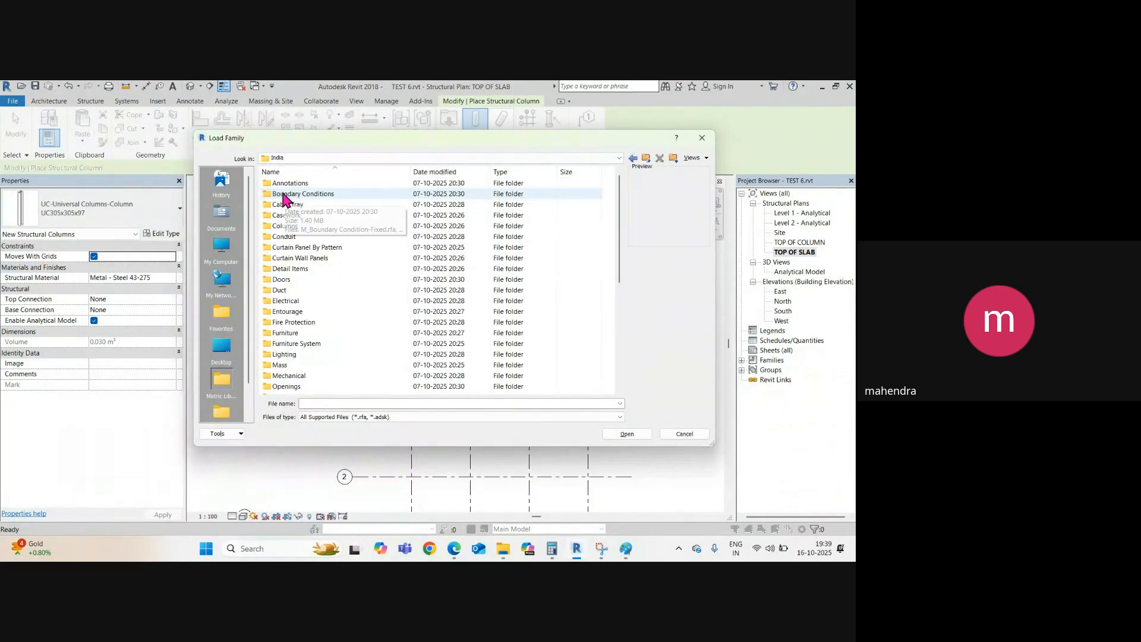
{"action": "scroll", "coordinate": [316, 297], "scroll_direction": "down", "scroll_amount": 3}
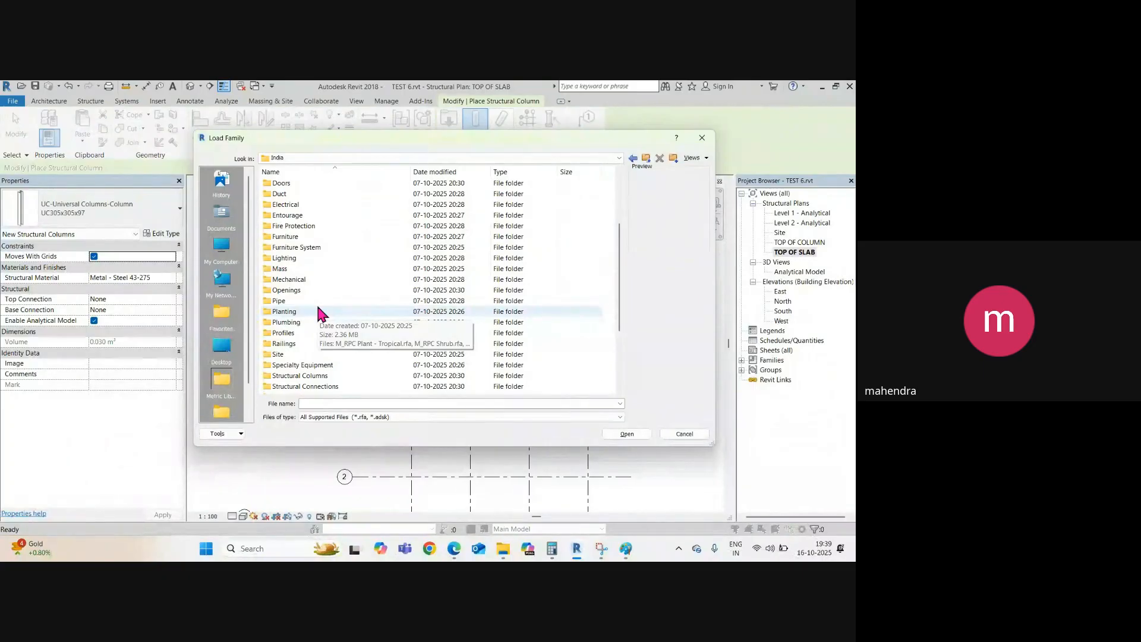
{"action": "scroll", "coordinate": [319, 313], "scroll_direction": "down", "scroll_amount": 1}
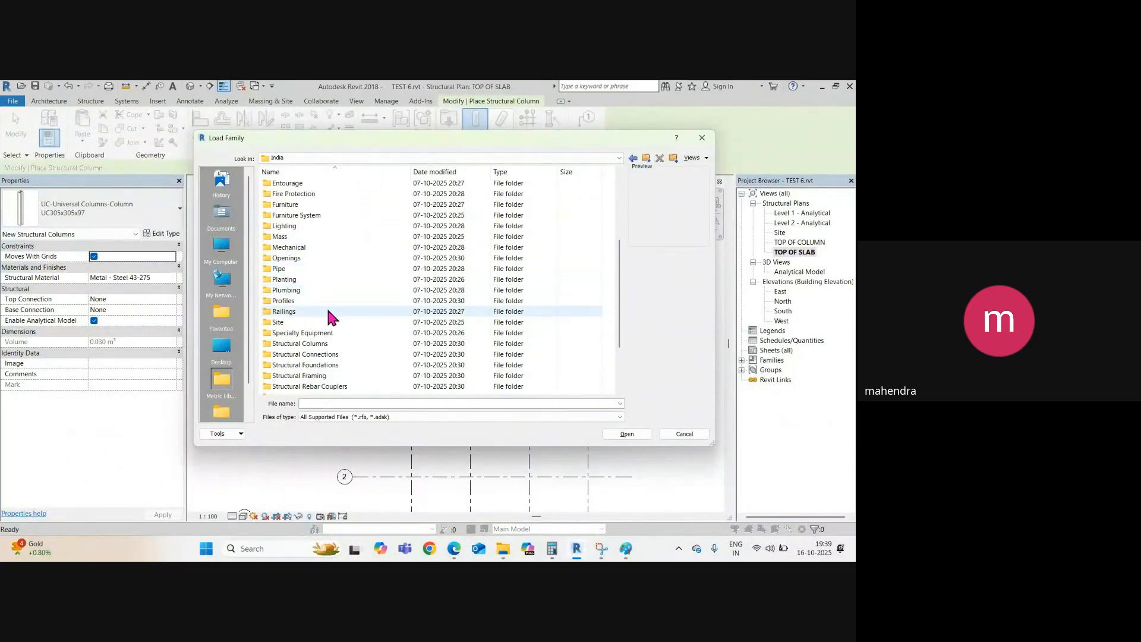
{"action": "double_click", "coordinate": [313, 345]}
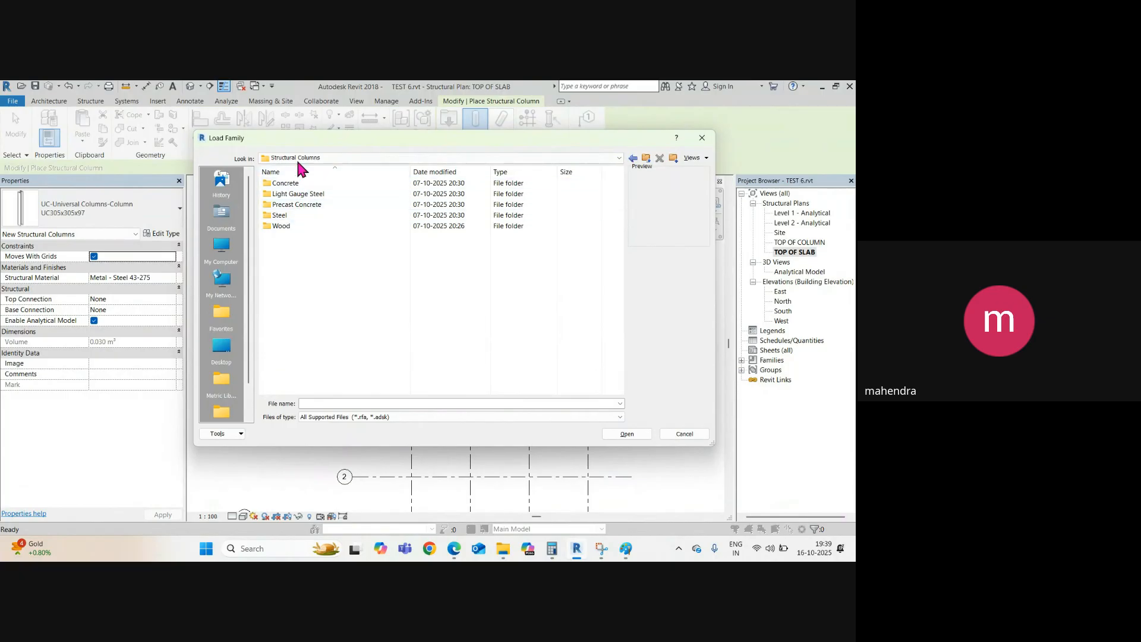
{"action": "double_click", "coordinate": [281, 216]}
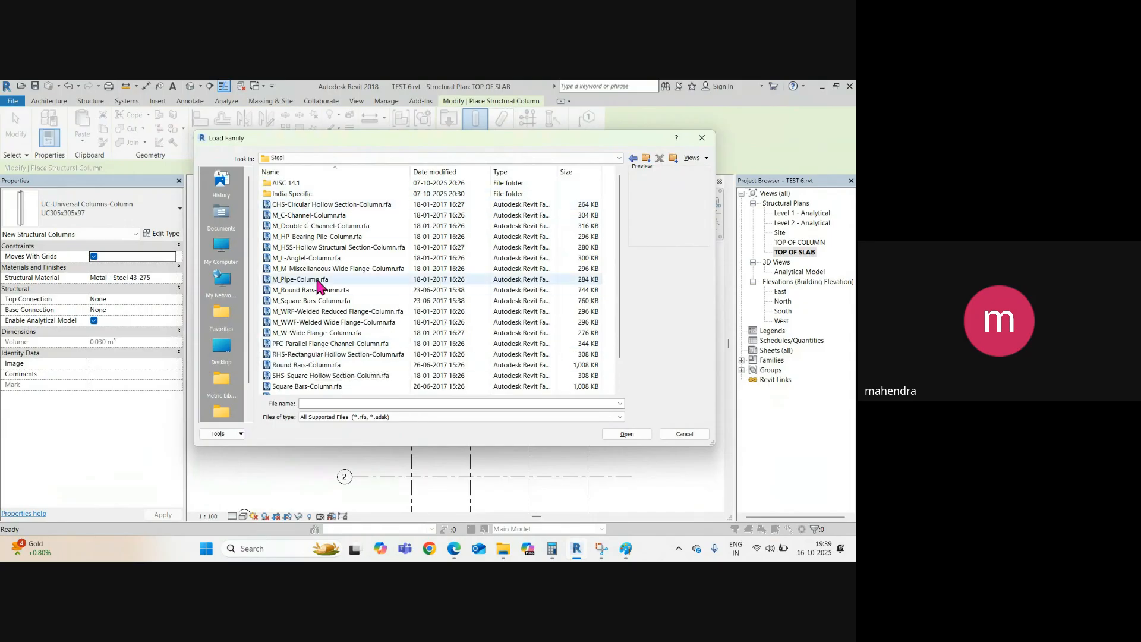
Look through the column families in the AISC 14.1 folder and return to the Steel folder's list.
{"action": "double_click", "coordinate": [291, 184]}
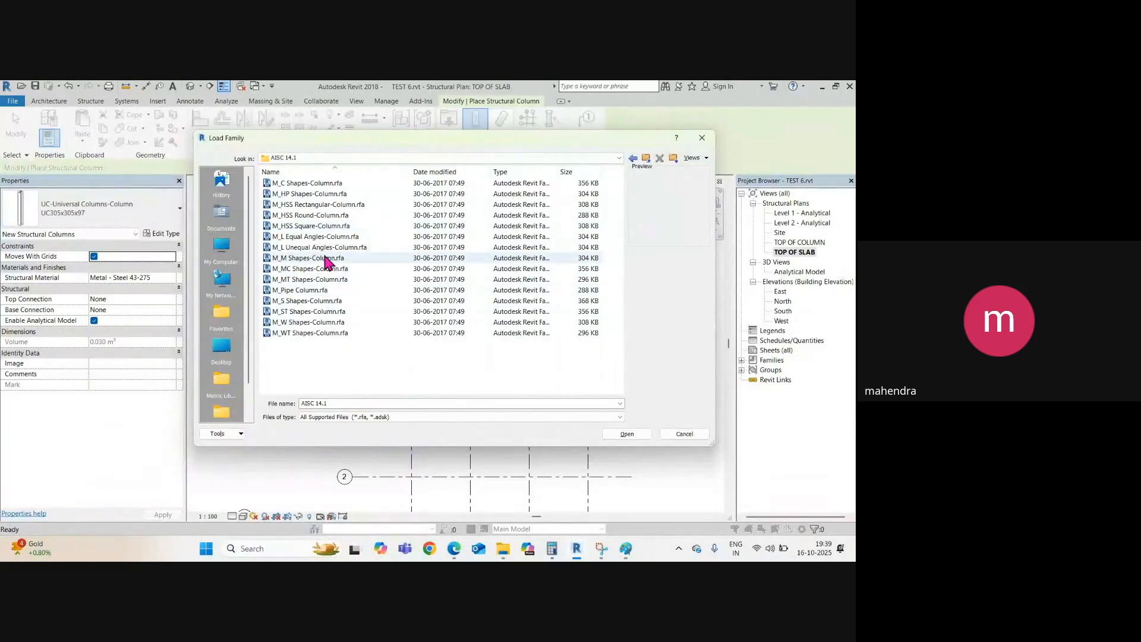
{"action": "left_click", "coordinate": [324, 194]}
{"action": "left_click", "coordinate": [645, 157]}
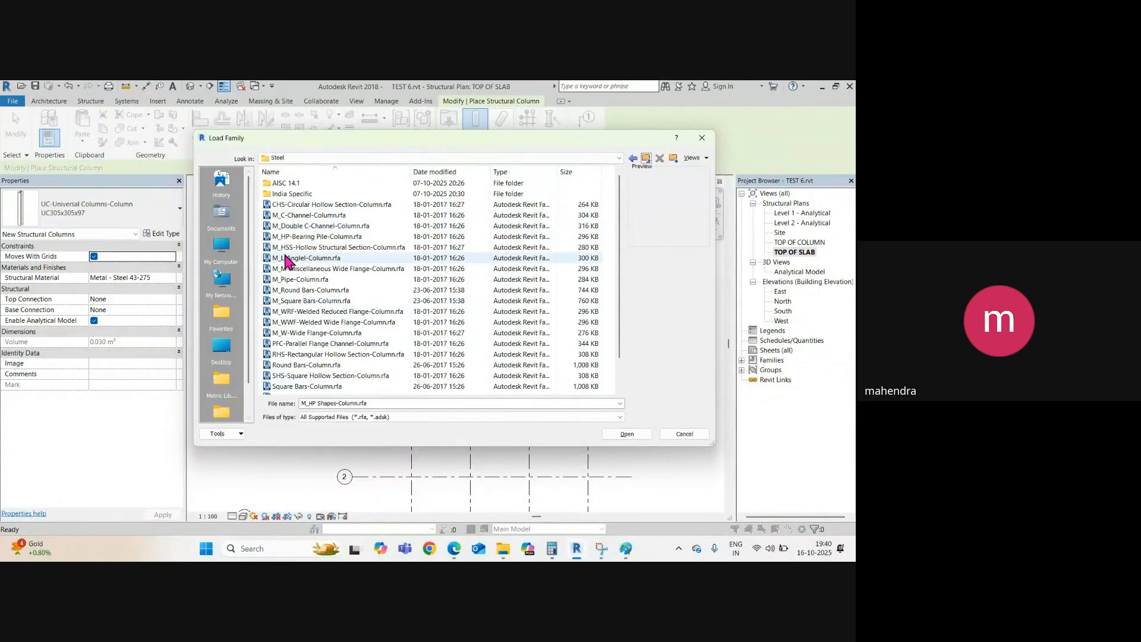
{"action": "scroll", "coordinate": [289, 223], "scroll_direction": "down", "scroll_amount": 1}
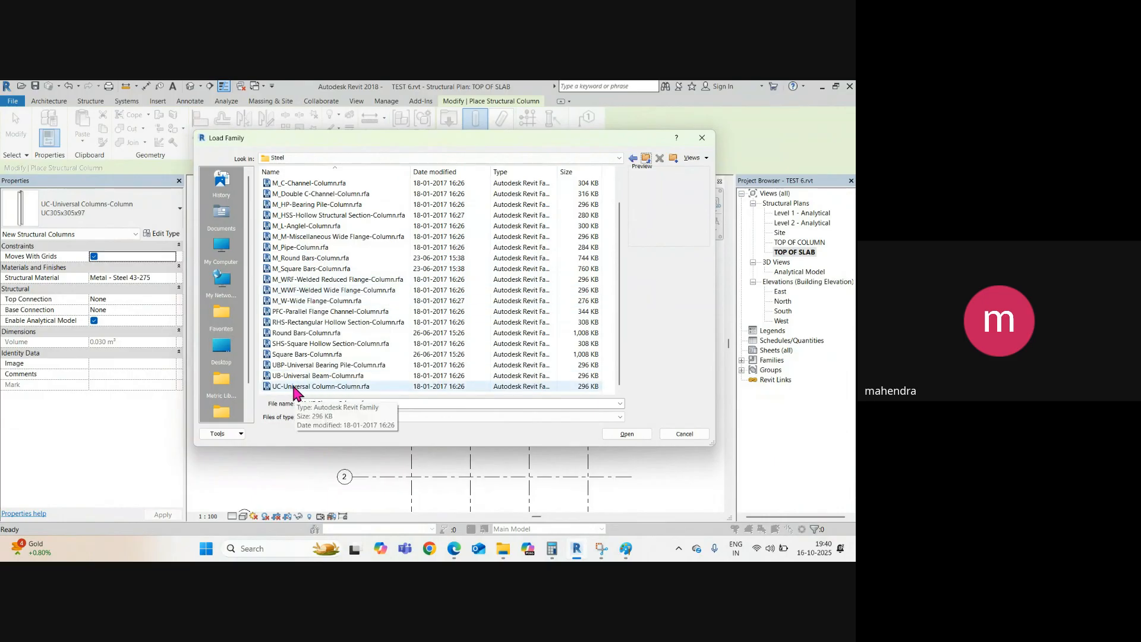
{"action": "scroll", "coordinate": [291, 190], "scroll_direction": "up", "scroll_amount": 1}
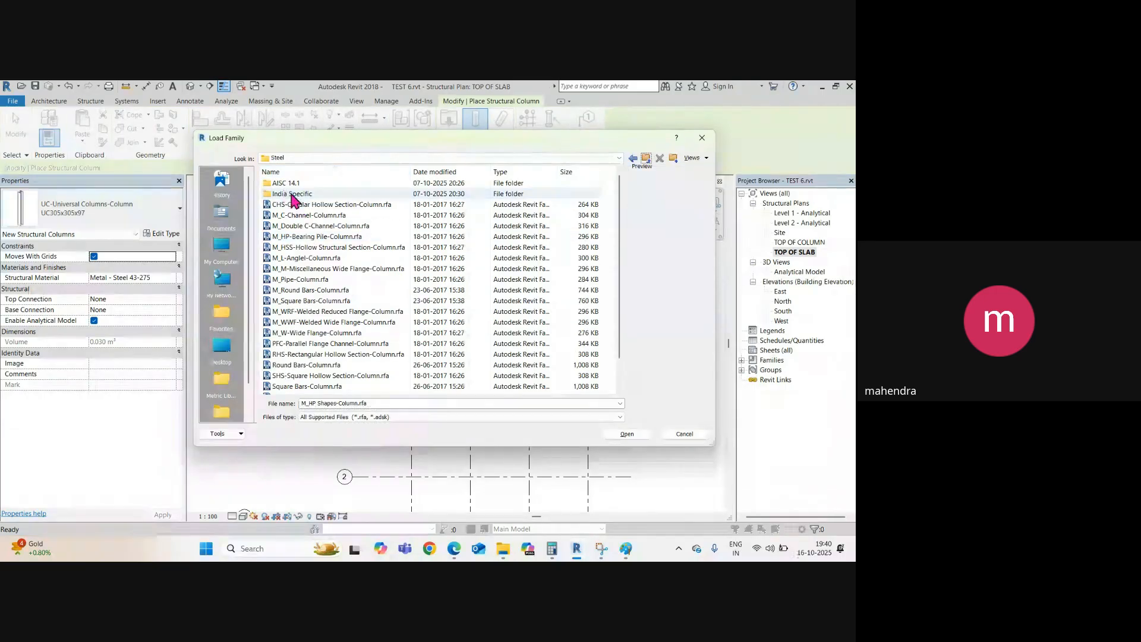
{"action": "double_click", "coordinate": [291, 186]}
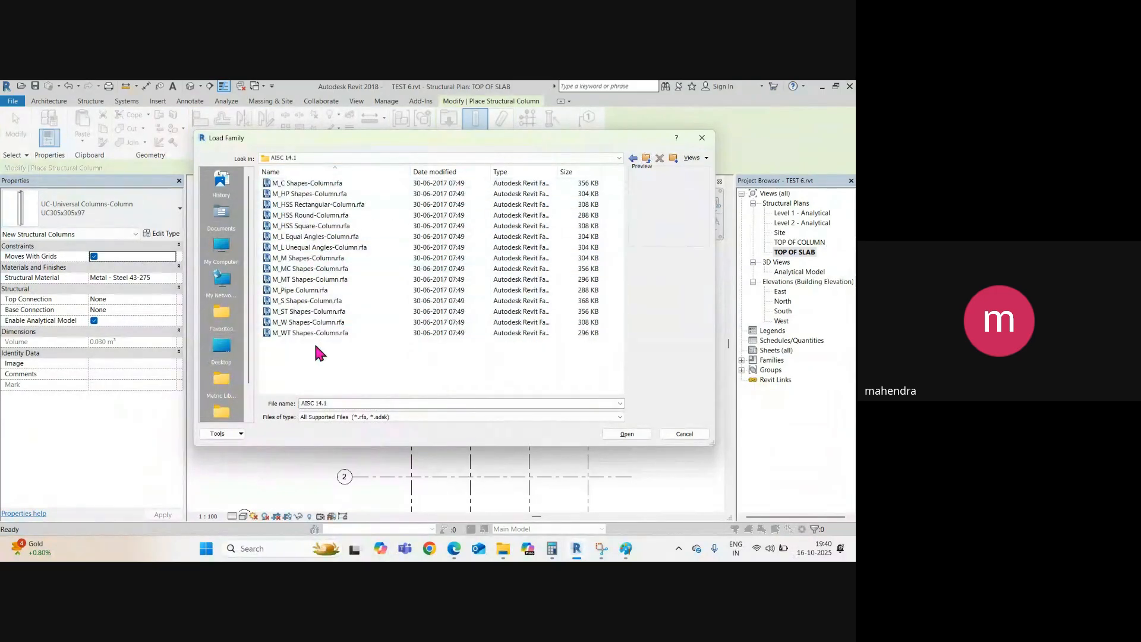
{"action": "left_click", "coordinate": [647, 156]}
{"action": "scroll", "coordinate": [331, 301], "scroll_direction": "down", "scroll_amount": 1}
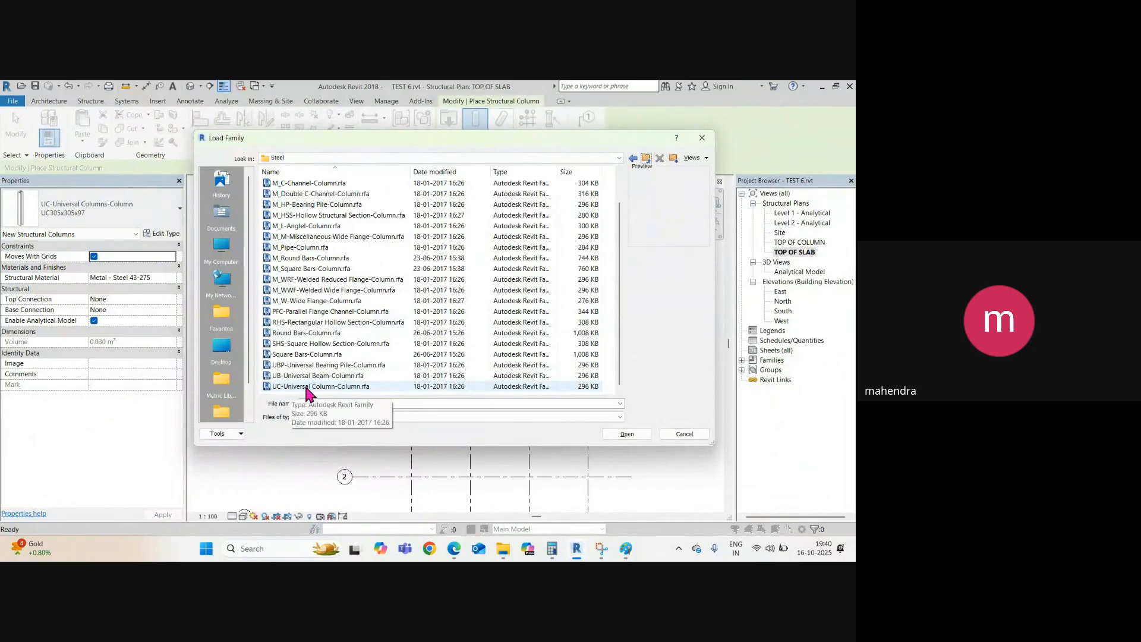
Load the UC-Universal Column-Column family with only the 305x305x118UC type and open the list of available column types.
{"action": "left_click", "coordinate": [321, 388]}
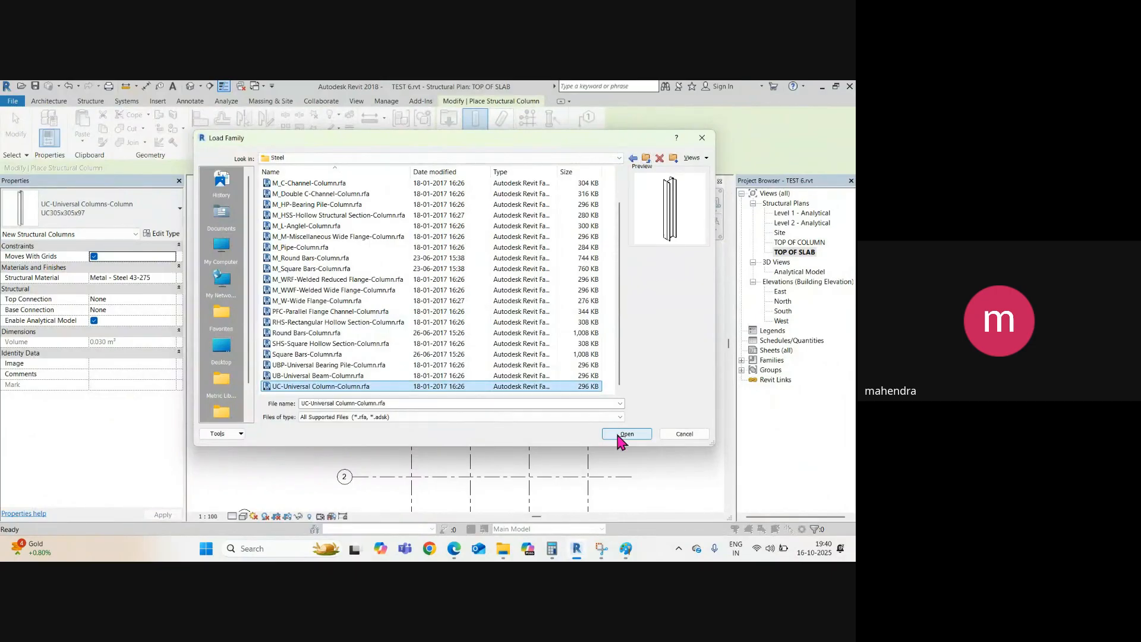
{"action": "left_click", "coordinate": [619, 439]}
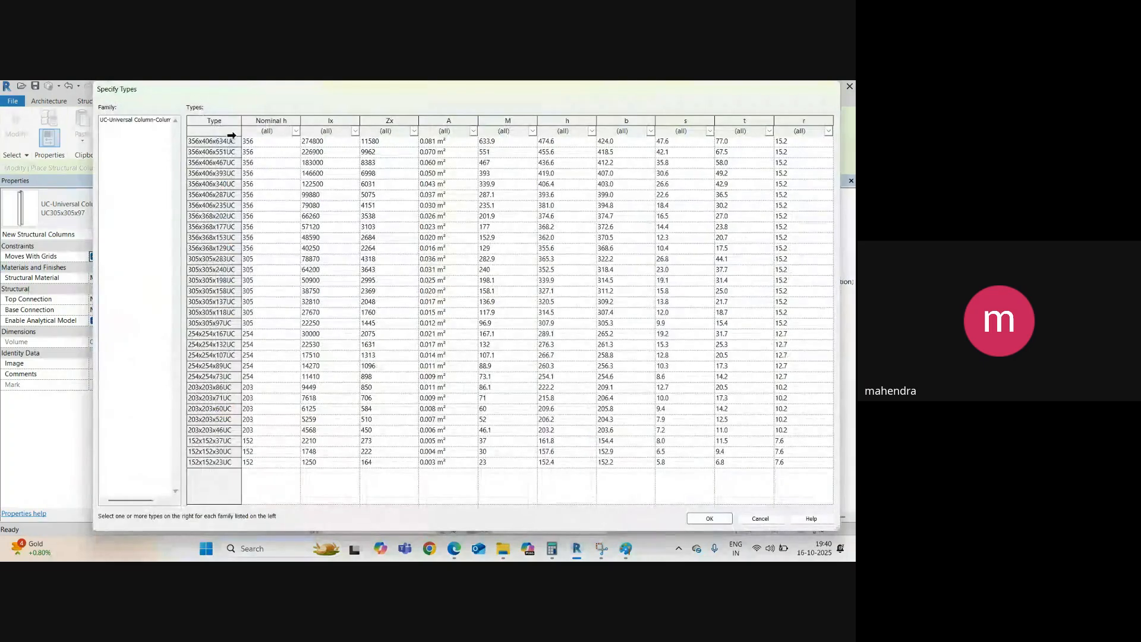
{"action": "left_click_drag", "start_coordinate": [242, 130], "coordinate": [285, 131]}
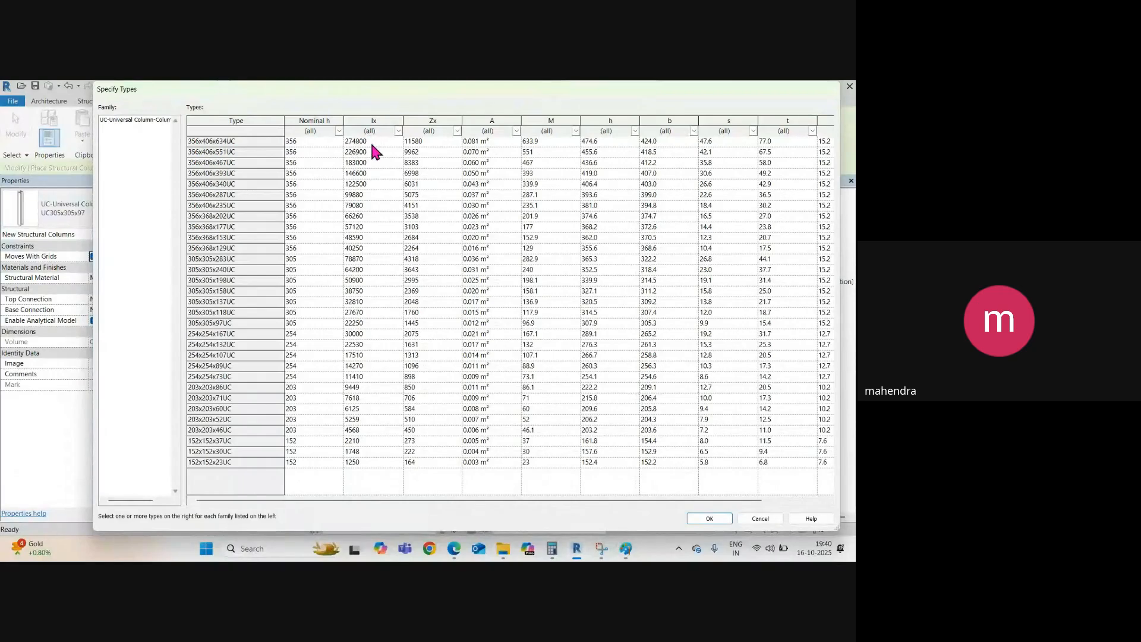
{"action": "left_click_drag", "start_coordinate": [385, 96], "coordinate": [341, 95]}
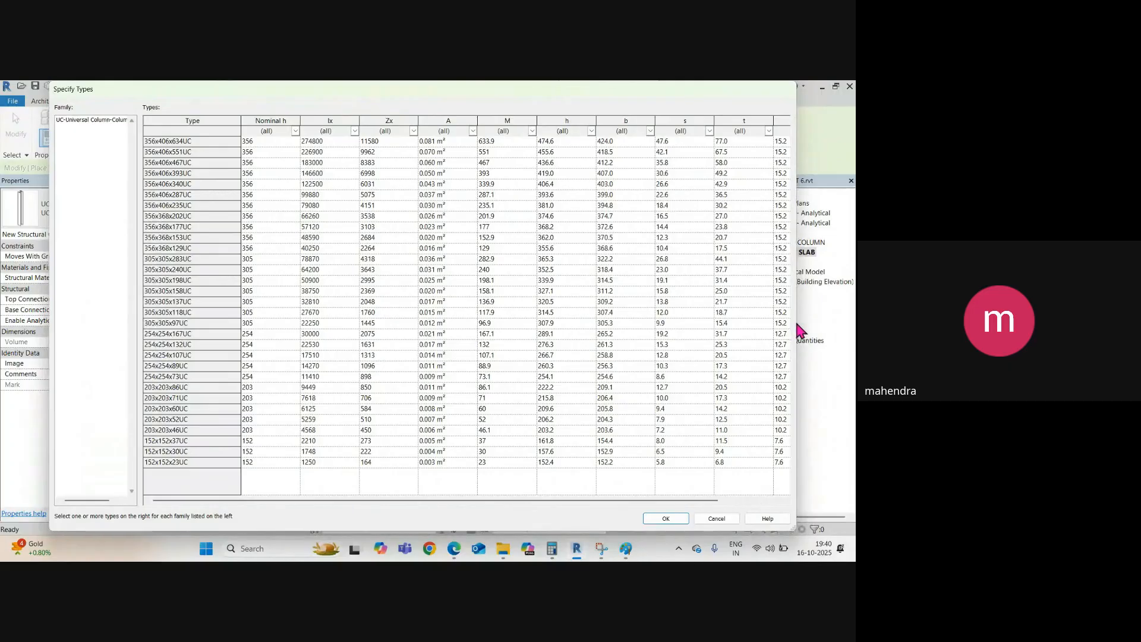
{"action": "left_click_drag", "start_coordinate": [796, 331], "coordinate": [850, 332]}
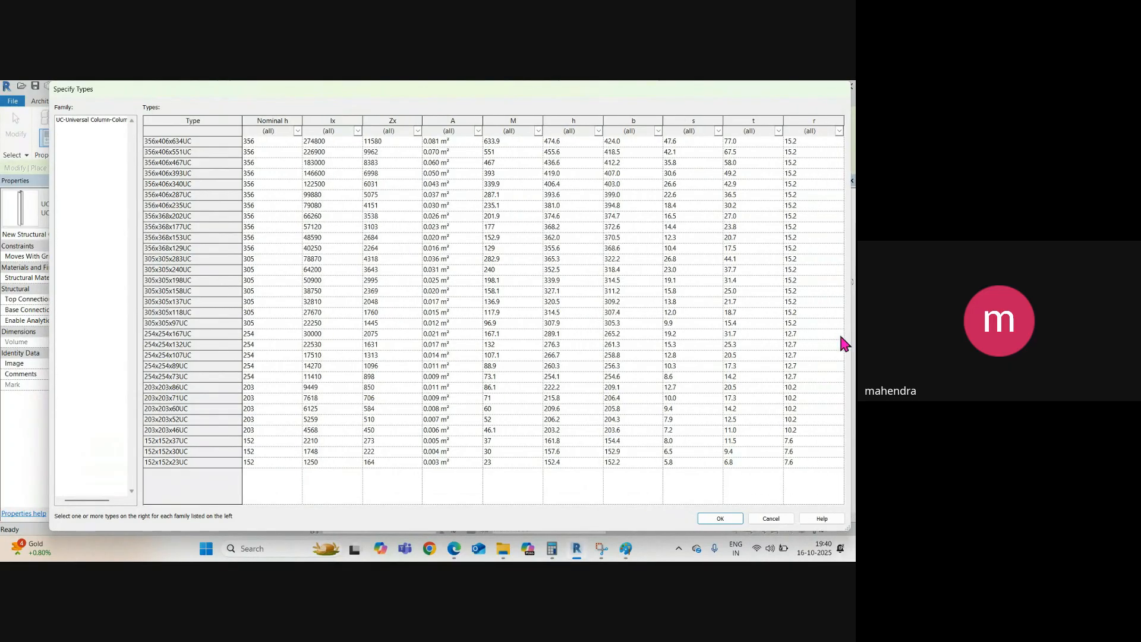
{"action": "left_click", "coordinate": [187, 312]}
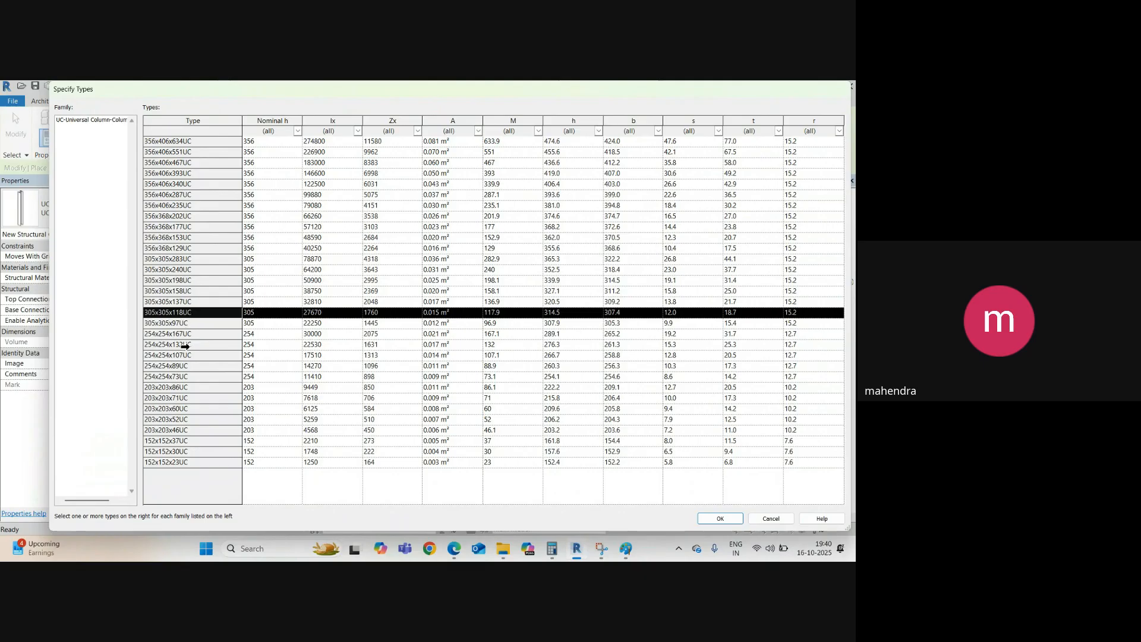
{"action": "left_click", "coordinate": [721, 519]}
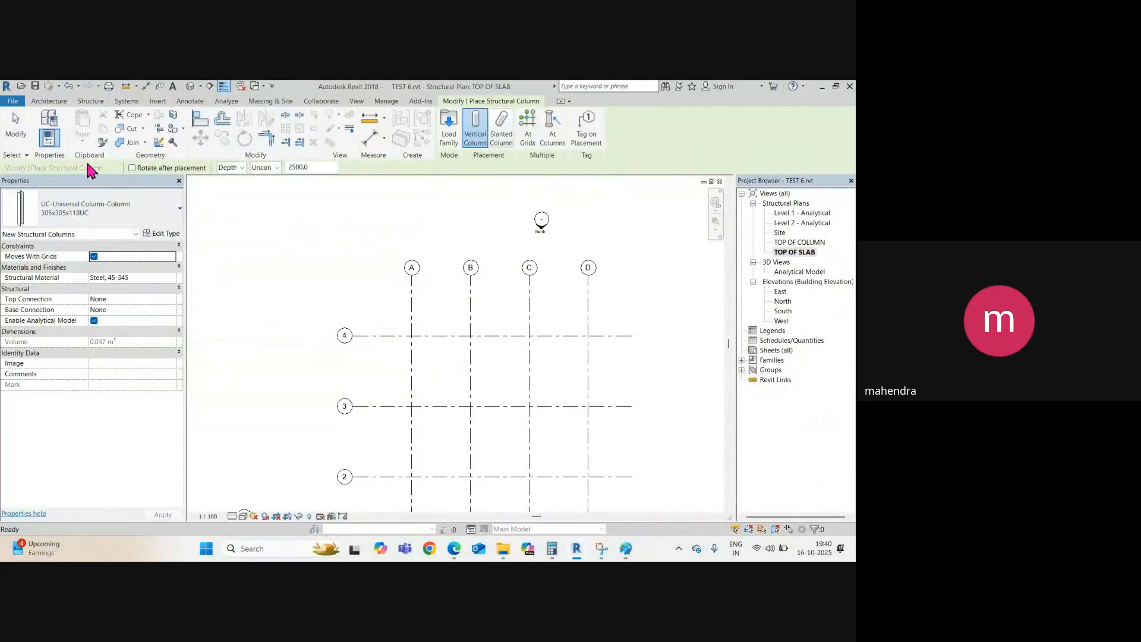
{"action": "left_click", "coordinate": [117, 209]}
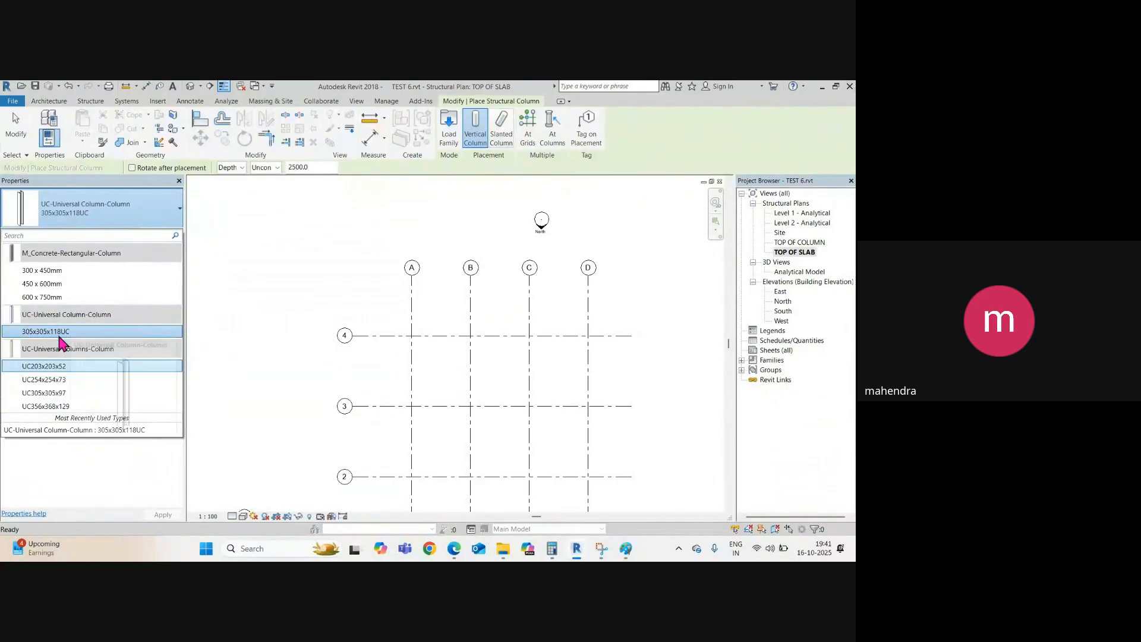
Choose the 305x305x118UC column type for placement and set the plan's detail level to Fine.
{"action": "left_click", "coordinate": [101, 336]}
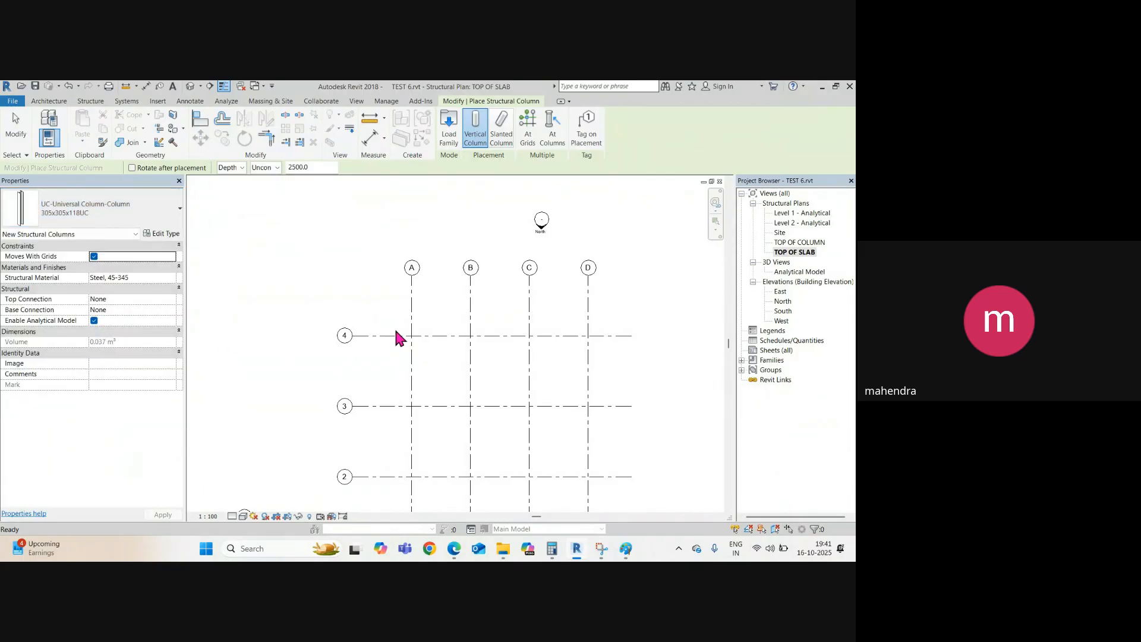
{"action": "scroll", "coordinate": [396, 331], "scroll_direction": "up", "scroll_amount": 6}
{"action": "scroll", "coordinate": [381, 290], "scroll_direction": "up", "scroll_amount": 2}
{"action": "scroll", "coordinate": [345, 252], "scroll_direction": "down", "scroll_amount": 2}
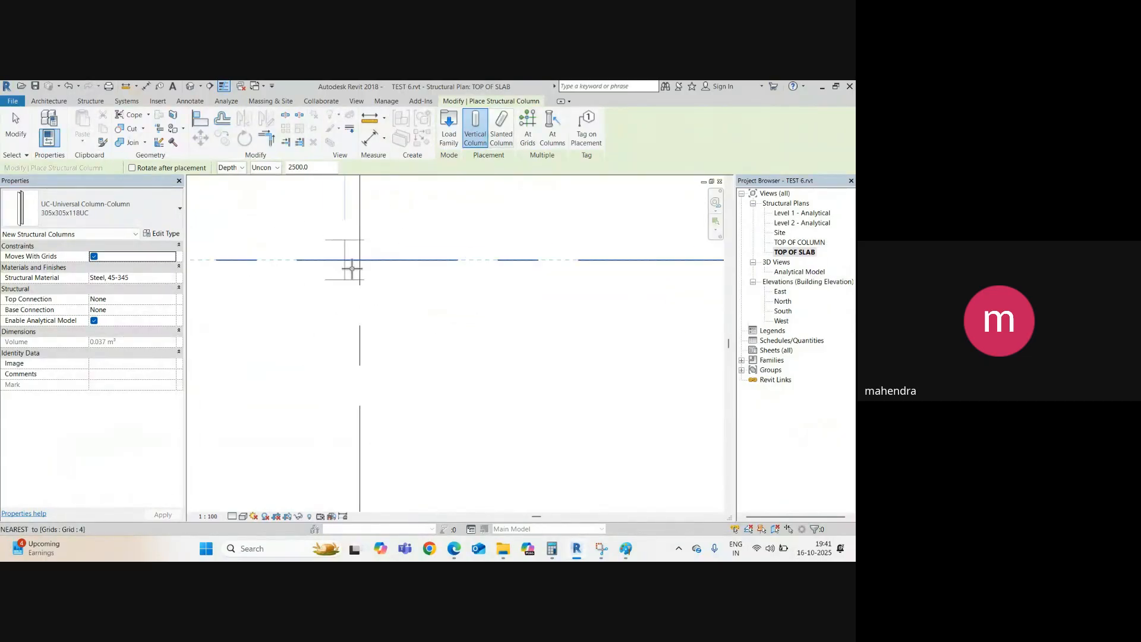
{"action": "left_click", "coordinate": [234, 516]}
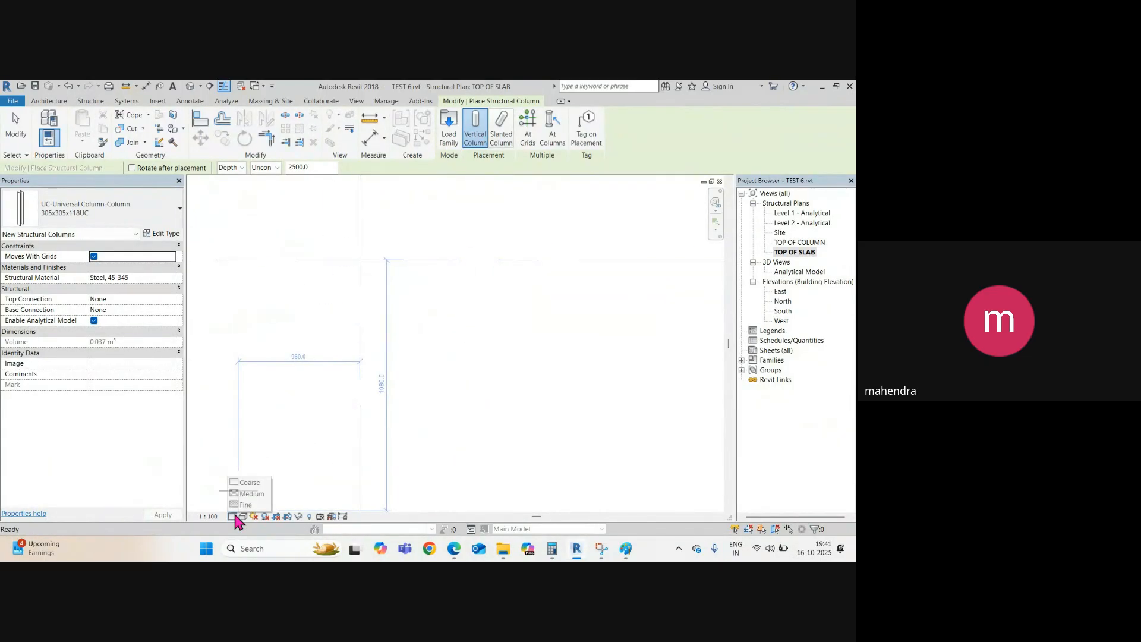
{"action": "left_click", "coordinate": [247, 505]}
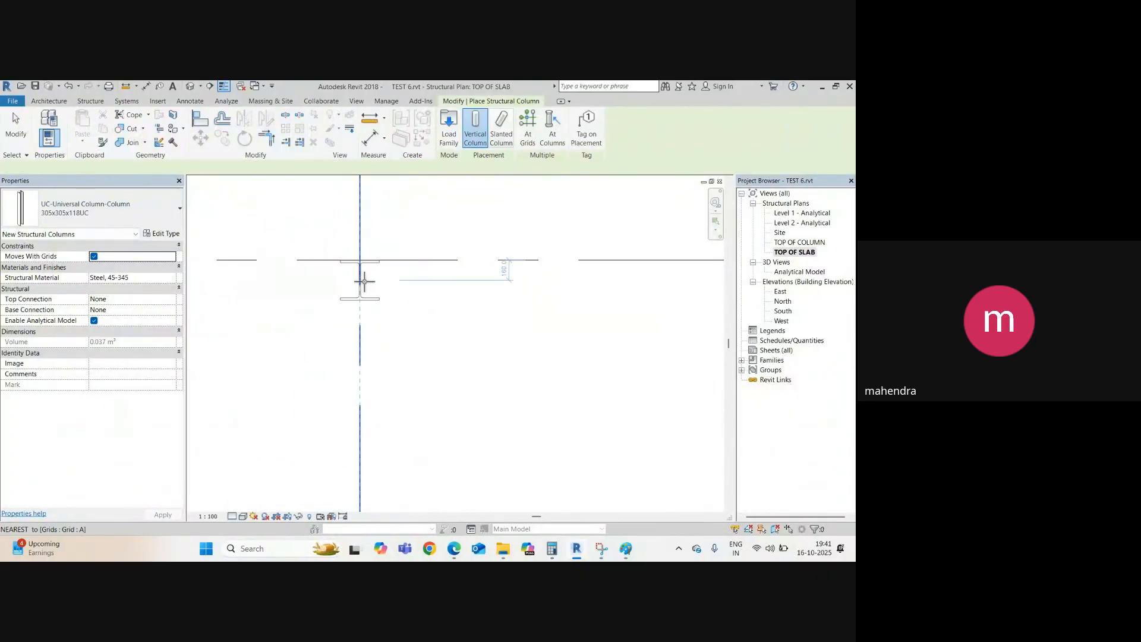
Place one 305x305x118UC column at the intersection of grids A and 4.
{"action": "scroll", "coordinate": [361, 259], "scroll_direction": "up", "scroll_amount": 4}
{"action": "scroll", "coordinate": [362, 260], "scroll_direction": "down", "scroll_amount": 6}
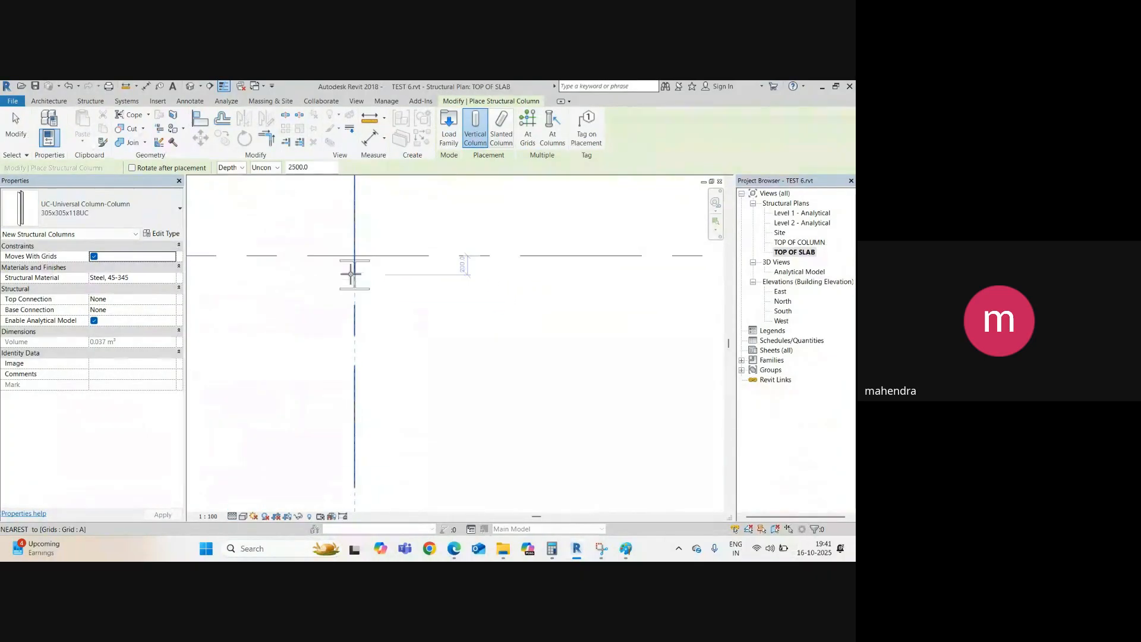
{"action": "scroll", "coordinate": [351, 270], "scroll_direction": "up", "scroll_amount": 4}
{"action": "scroll", "coordinate": [354, 266], "scroll_direction": "down", "scroll_amount": 5}
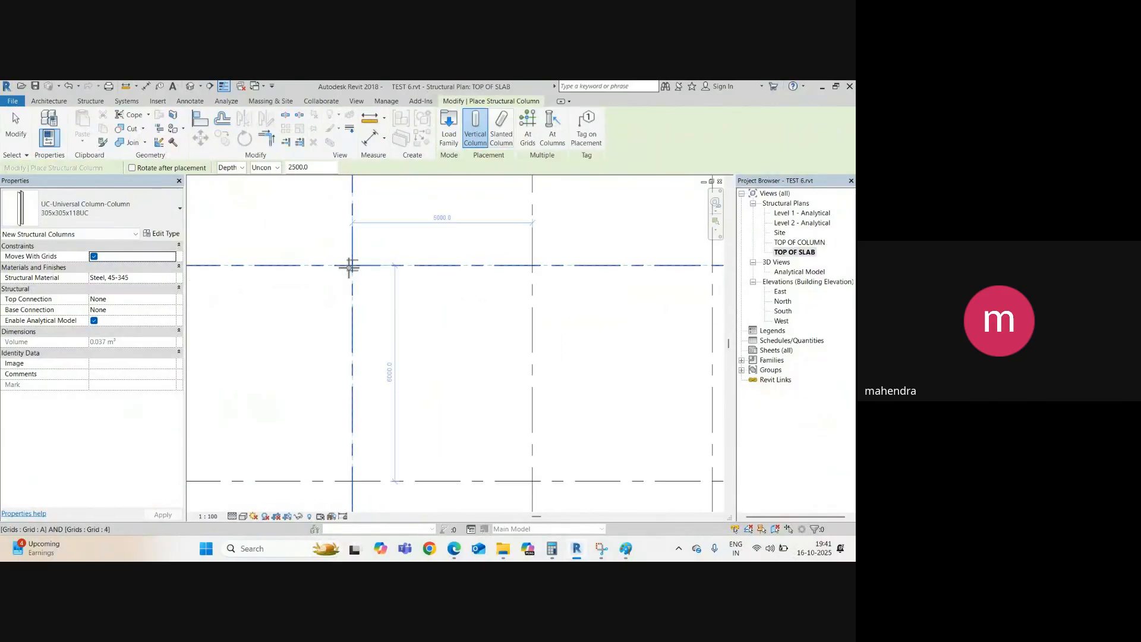
{"action": "scroll", "coordinate": [351, 269], "scroll_direction": "up", "scroll_amount": 5}
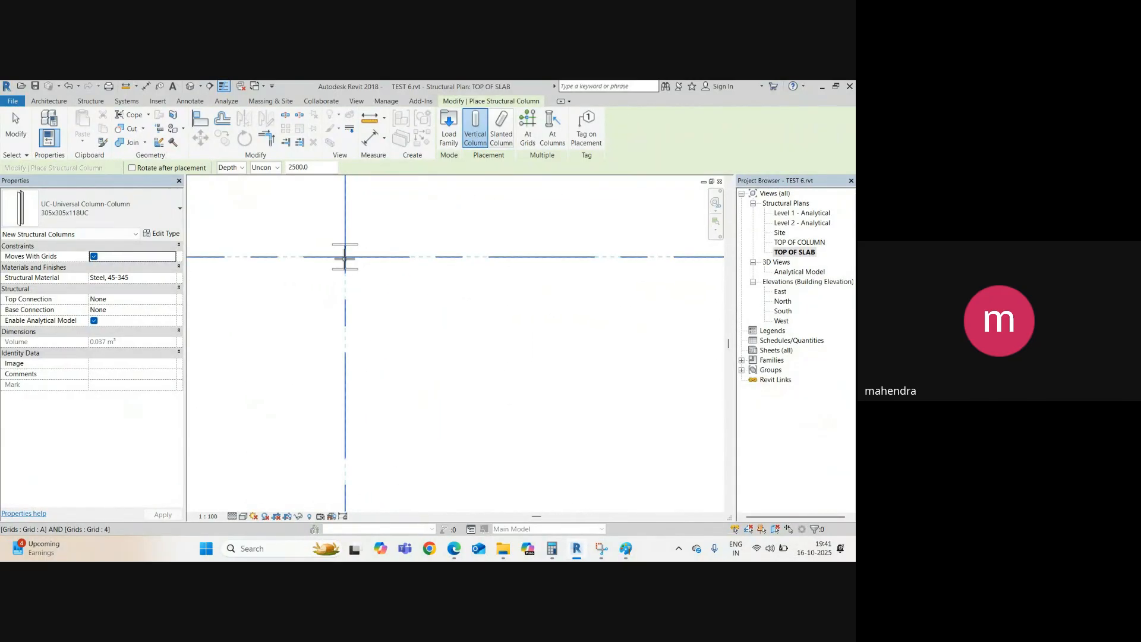
{"action": "left_click", "coordinate": [345, 257]}
{"action": "key", "text": "Escape"}
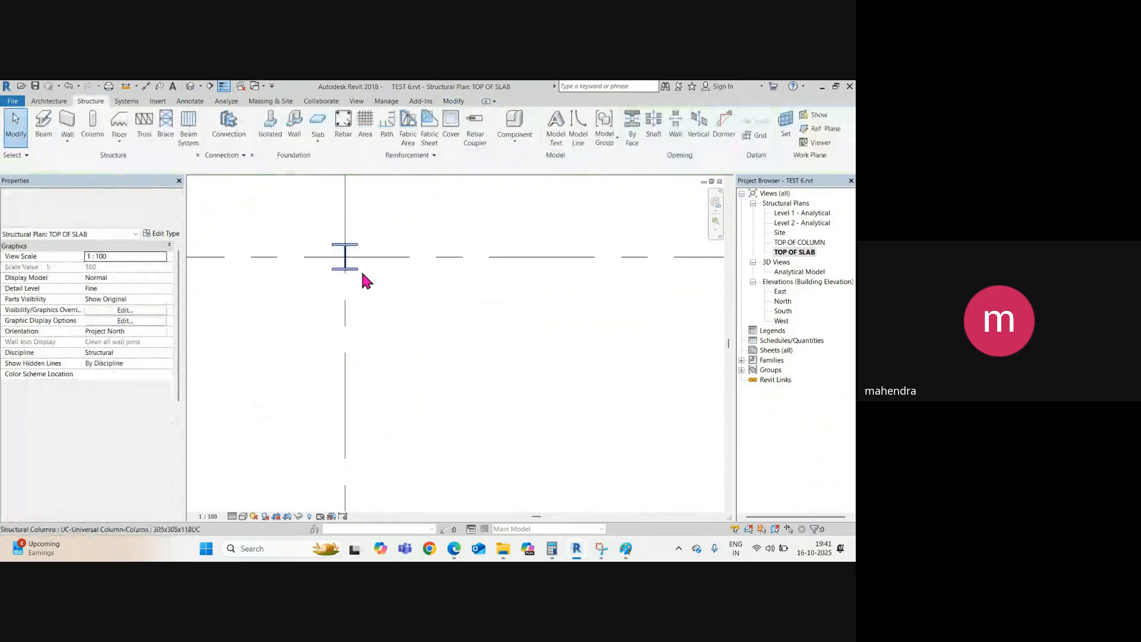
Set the A-4 column's top level to TOP OF COLUMN and its base offset to 0.
{"action": "left_click", "coordinate": [356, 267]}
{"action": "scroll", "coordinate": [341, 242], "scroll_direction": "up", "scroll_amount": 3}
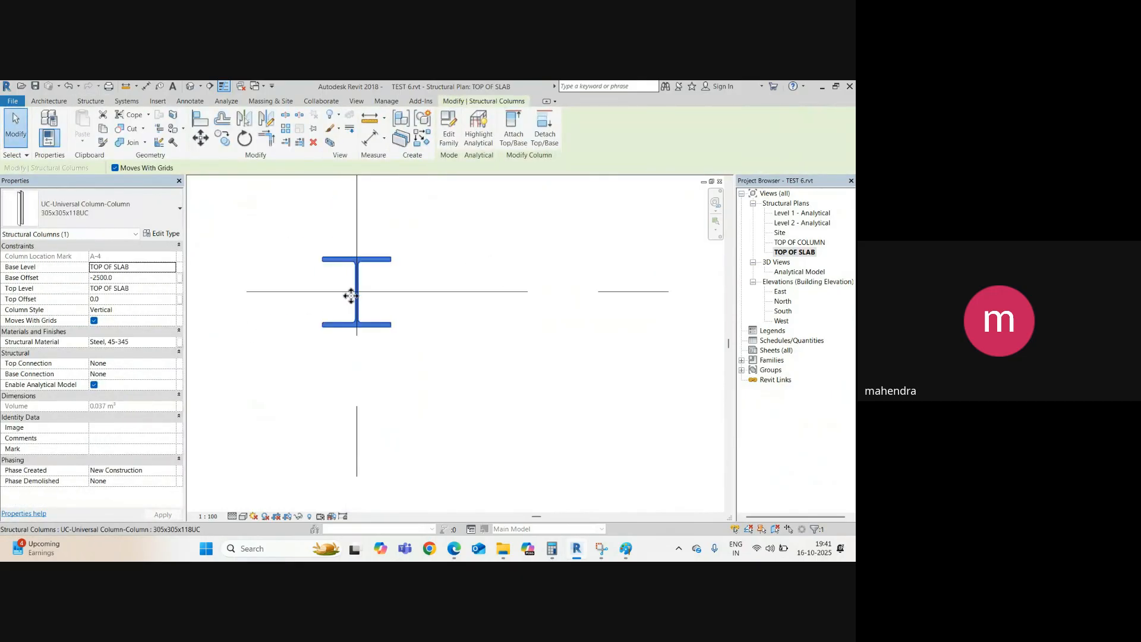
{"action": "scroll", "coordinate": [262, 283], "scroll_direction": "up", "scroll_amount": 1}
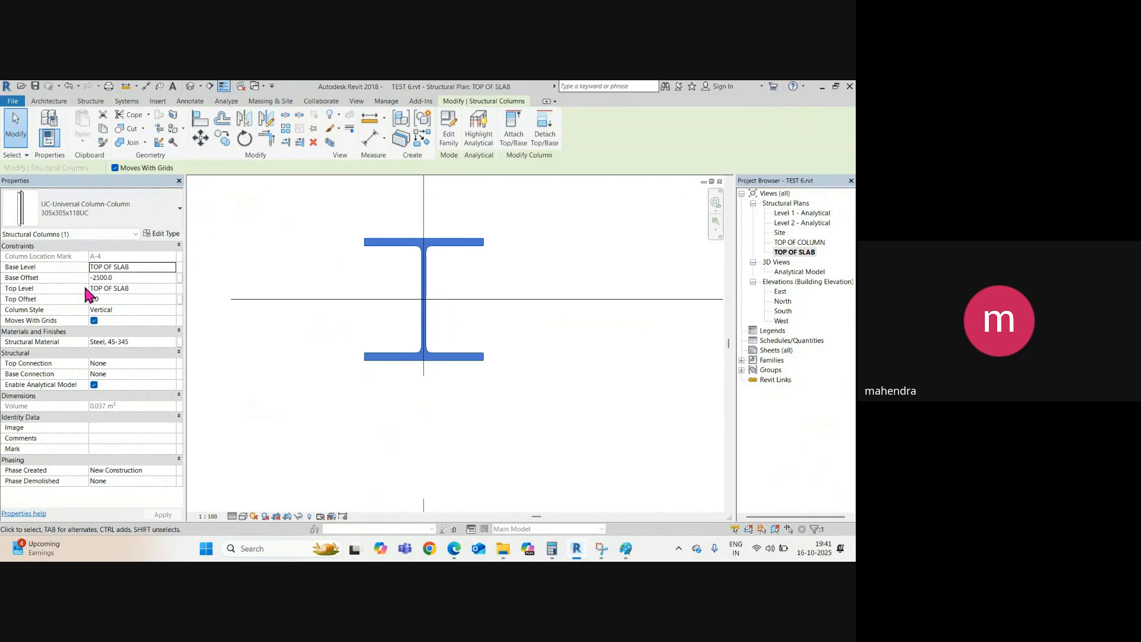
{"action": "left_click", "coordinate": [172, 297]}
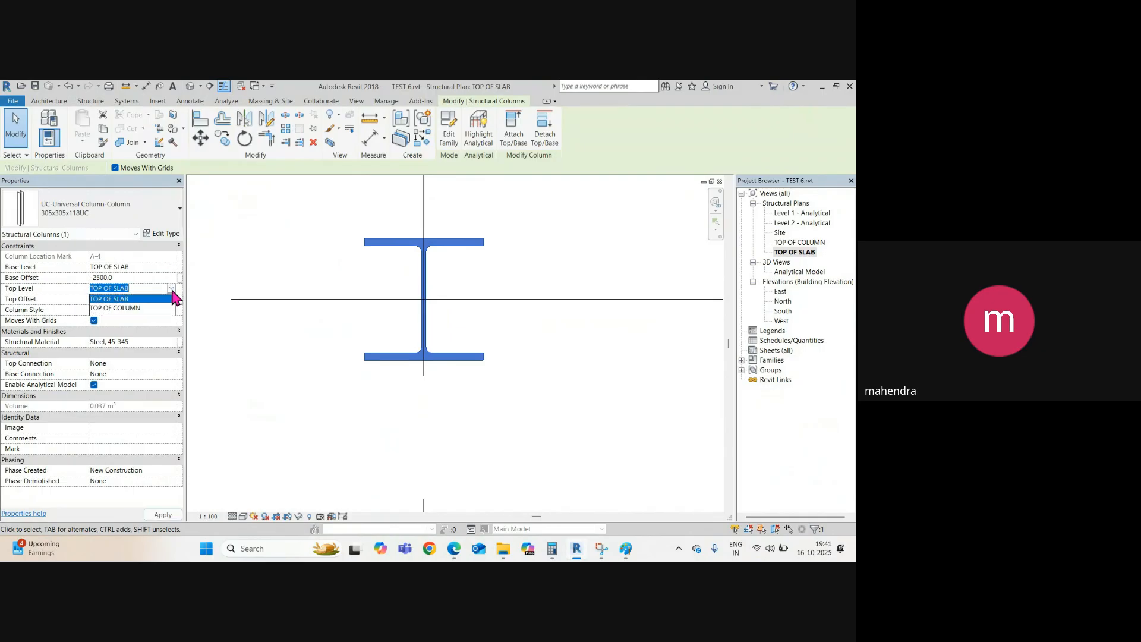
{"action": "left_click", "coordinate": [132, 316]}
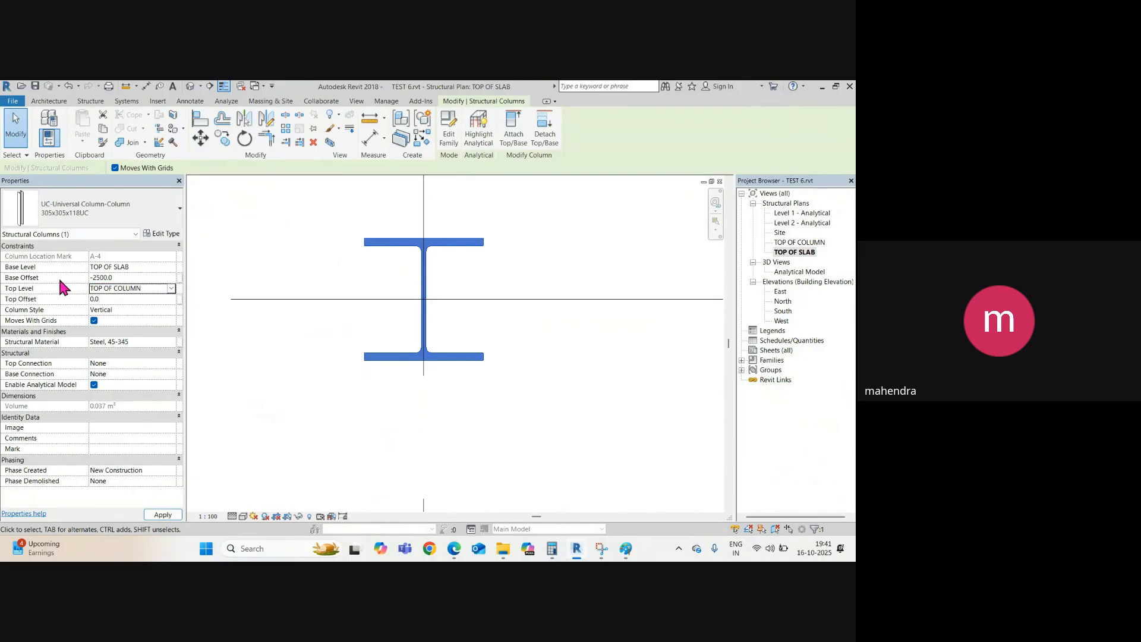
{"action": "left_click", "coordinate": [133, 278]}
{"action": "type", "text": "0"}
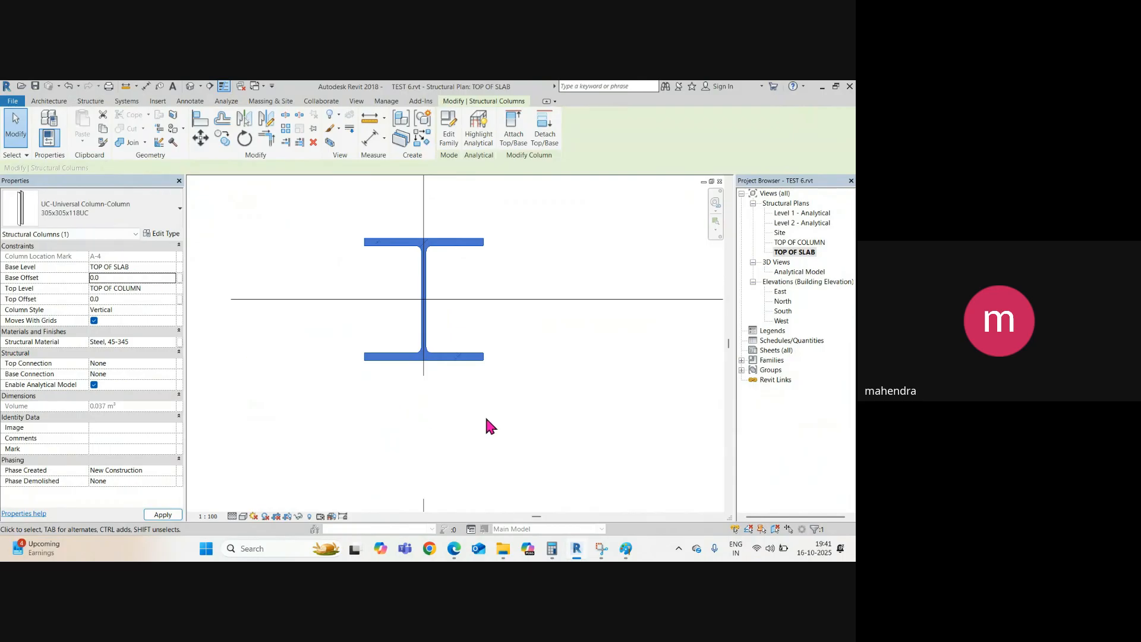
{"action": "left_click", "coordinate": [508, 413]}
{"action": "scroll", "coordinate": [347, 262], "scroll_direction": "down", "scroll_amount": 3}
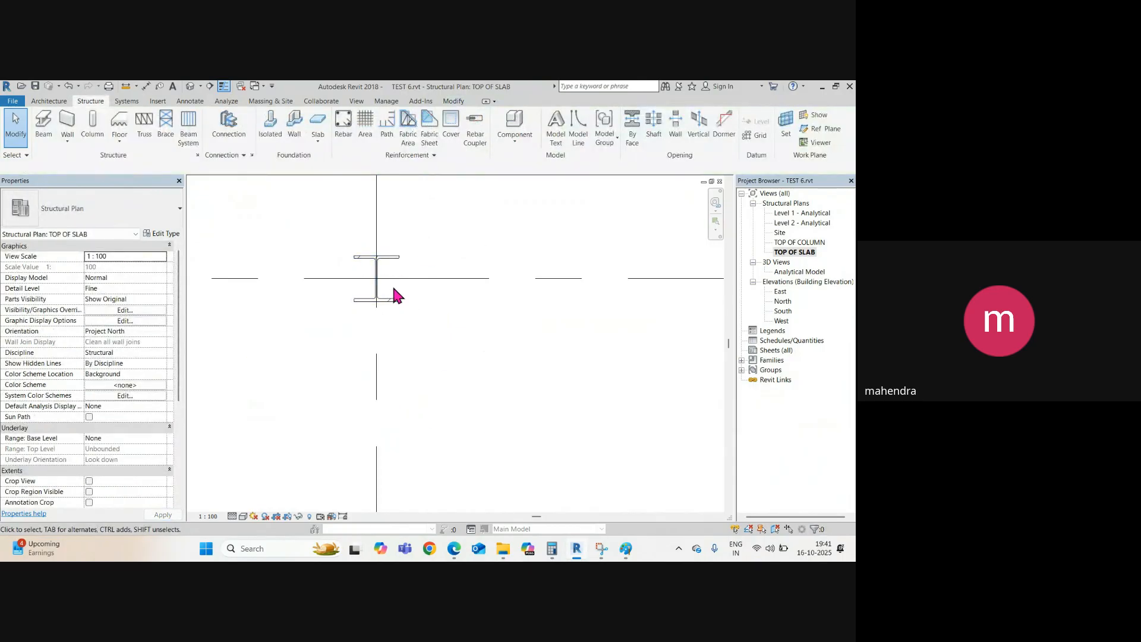
{"action": "scroll", "coordinate": [339, 288], "scroll_direction": "down", "scroll_amount": 4}
{"action": "scroll", "coordinate": [363, 287], "scroll_direction": "up", "scroll_amount": 2}
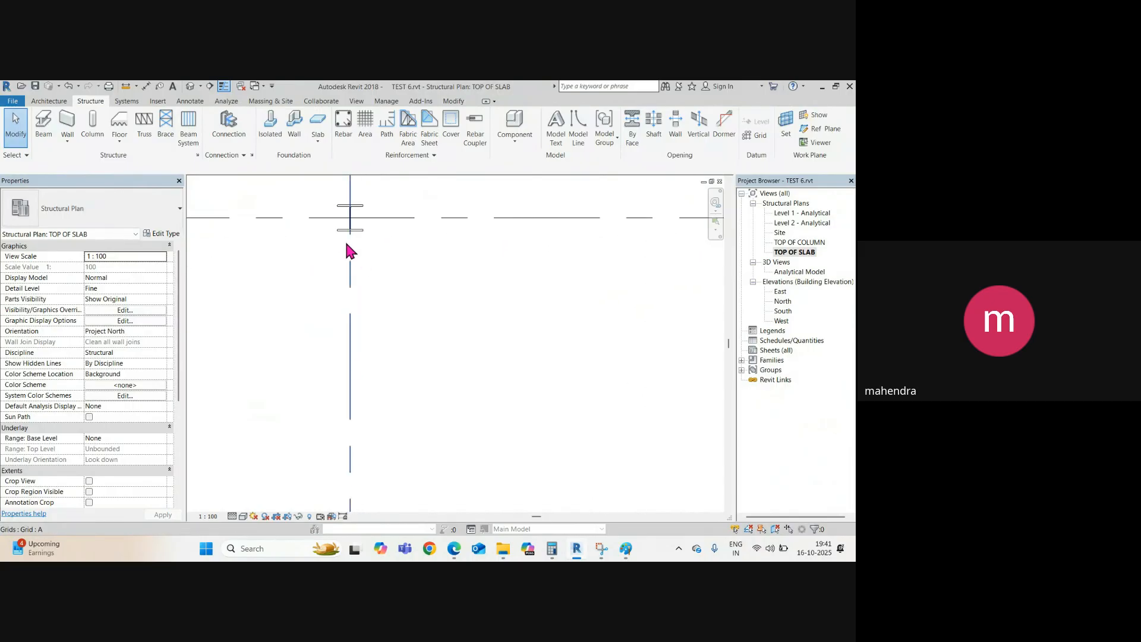
{"action": "middle_click_drag", "start_coordinate": [351, 244], "coordinate": [330, 299]}
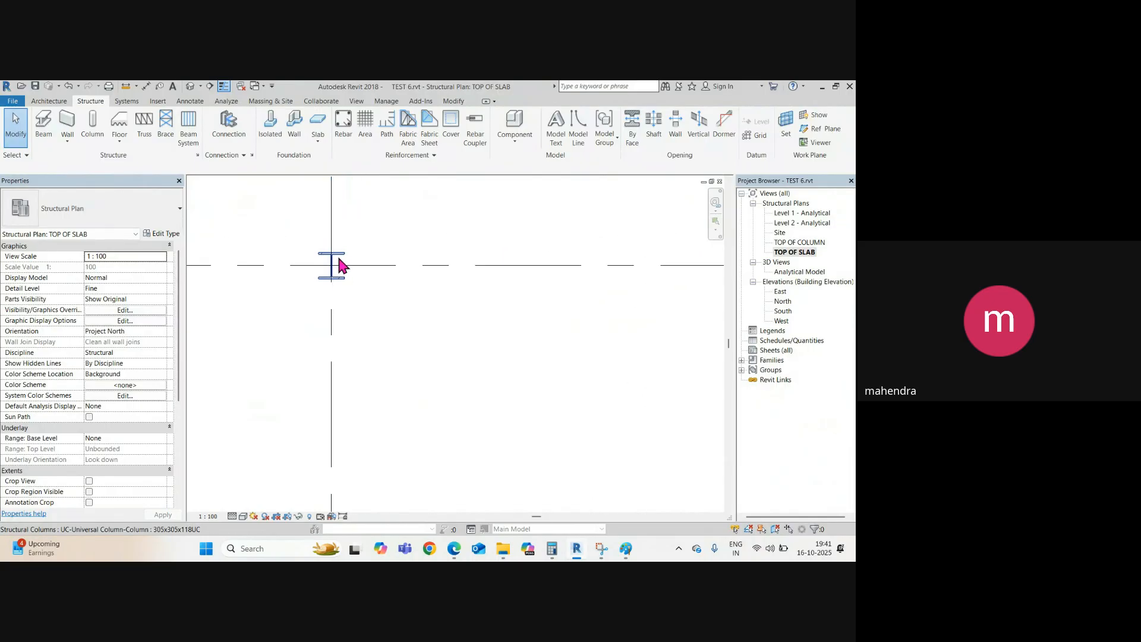
{"action": "left_click", "coordinate": [340, 262]}
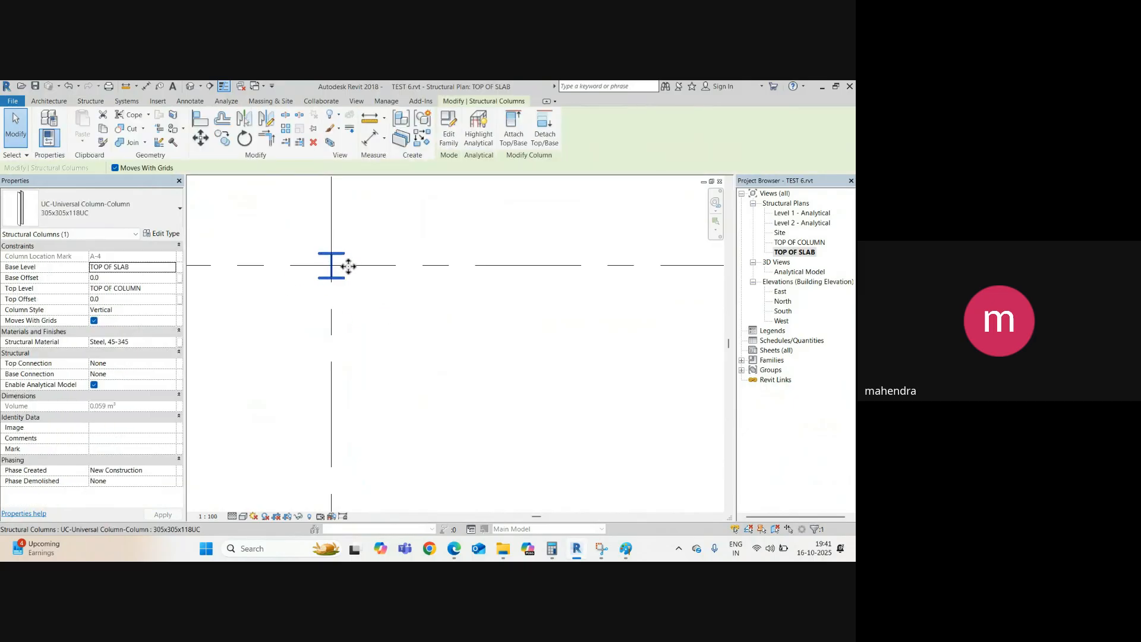
{"action": "middle_click_drag", "start_coordinate": [329, 275], "coordinate": [342, 272]}
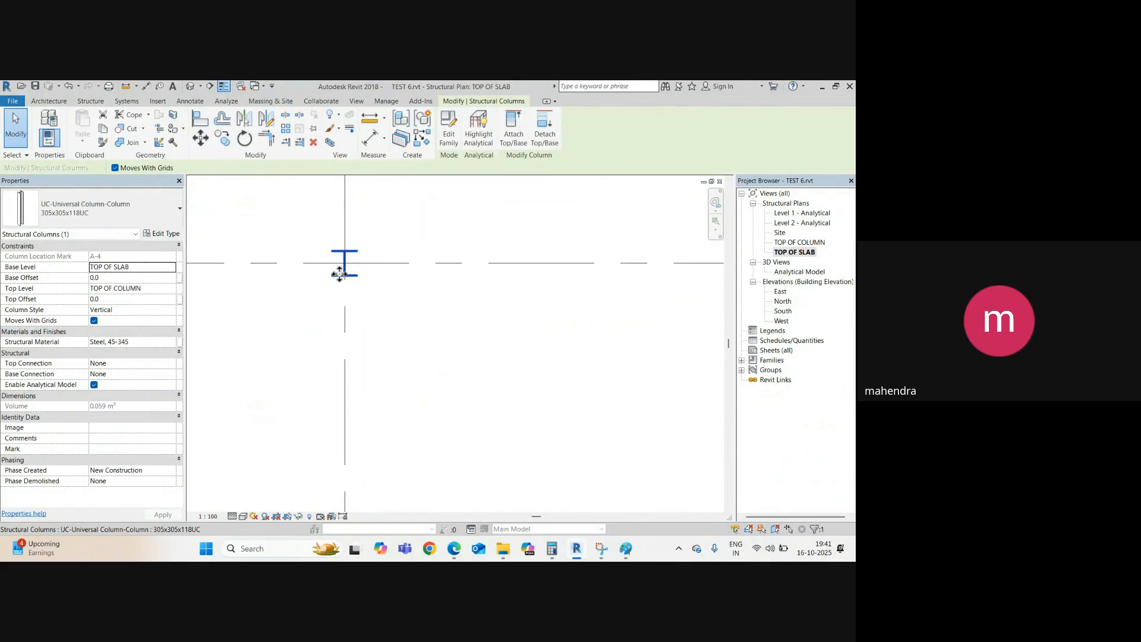
{"action": "scroll", "coordinate": [332, 255], "scroll_direction": "down", "scroll_amount": 2}
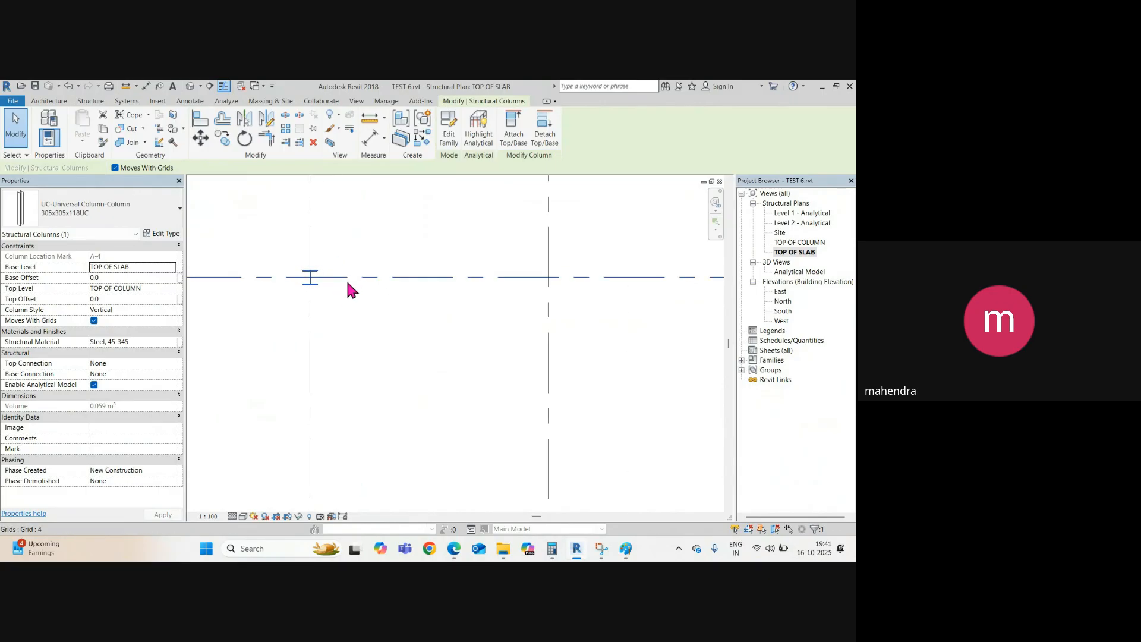
{"action": "scroll", "coordinate": [324, 278], "scroll_direction": "up", "scroll_amount": 4}
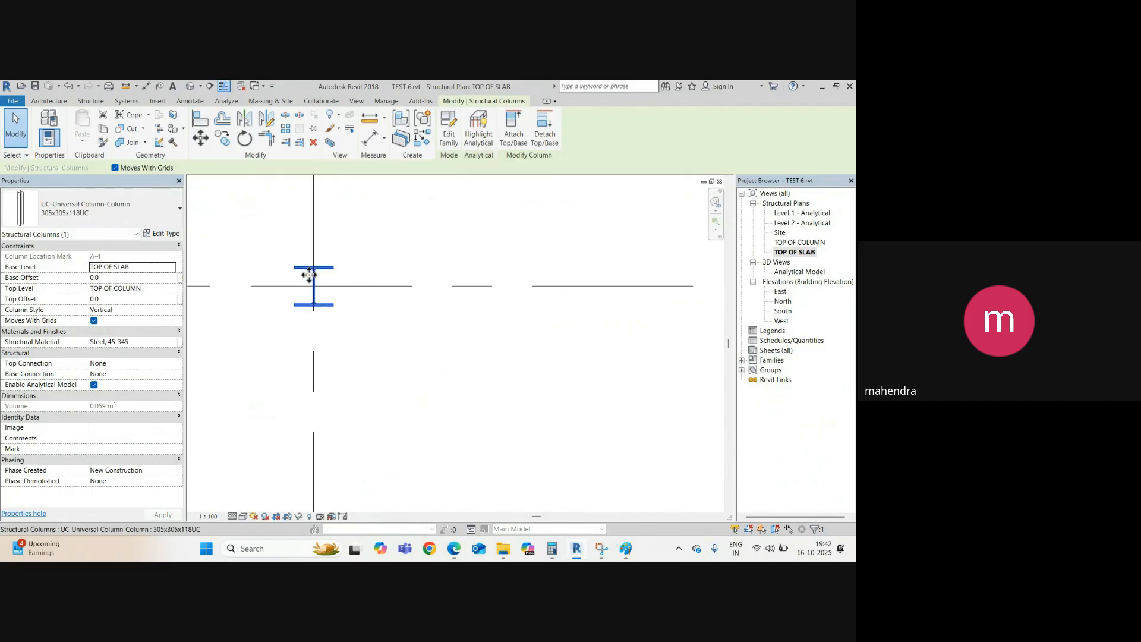
Switch to Paint and sketch an H-shaped column section with a beam framing into its flange.
{"action": "left_click", "coordinate": [624, 548]}
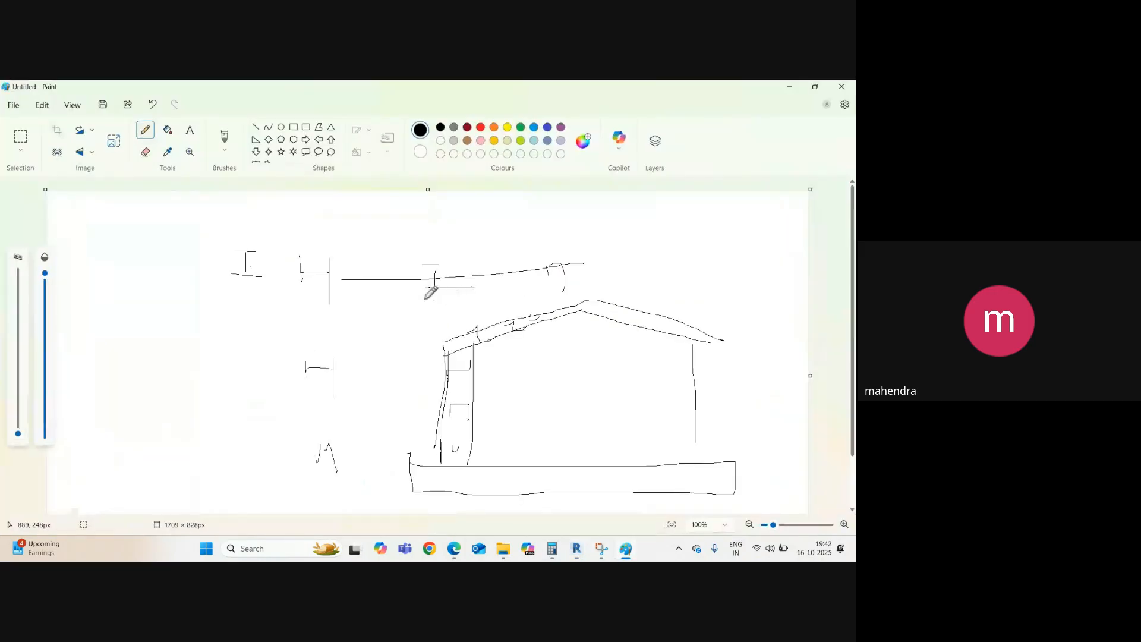
{"action": "mouse_move", "coordinate": [165, 330]}
{"action": "left_mouse_down"}
{"action": "mouse_move", "coordinate": [164, 360]}
{"action": "mouse_move", "coordinate": [219, 359]}
{"action": "mouse_move", "coordinate": [213, 379]}
{"action": "left_mouse_up"}
{"action": "left_click_drag", "start_coordinate": [330, 336], "coordinate": [265, 337]}
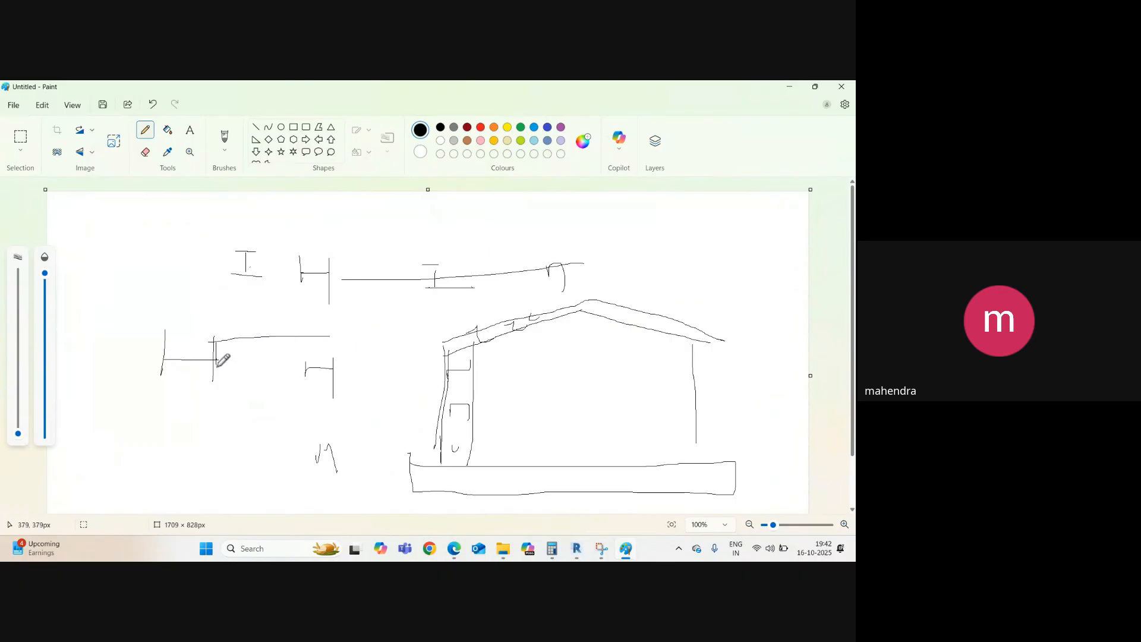
{"action": "mouse_move", "coordinate": [217, 380]}
{"action": "left_mouse_down"}
{"action": "mouse_move", "coordinate": [340, 381]}
{"action": "mouse_move", "coordinate": [332, 403]}
{"action": "left_mouse_up"}
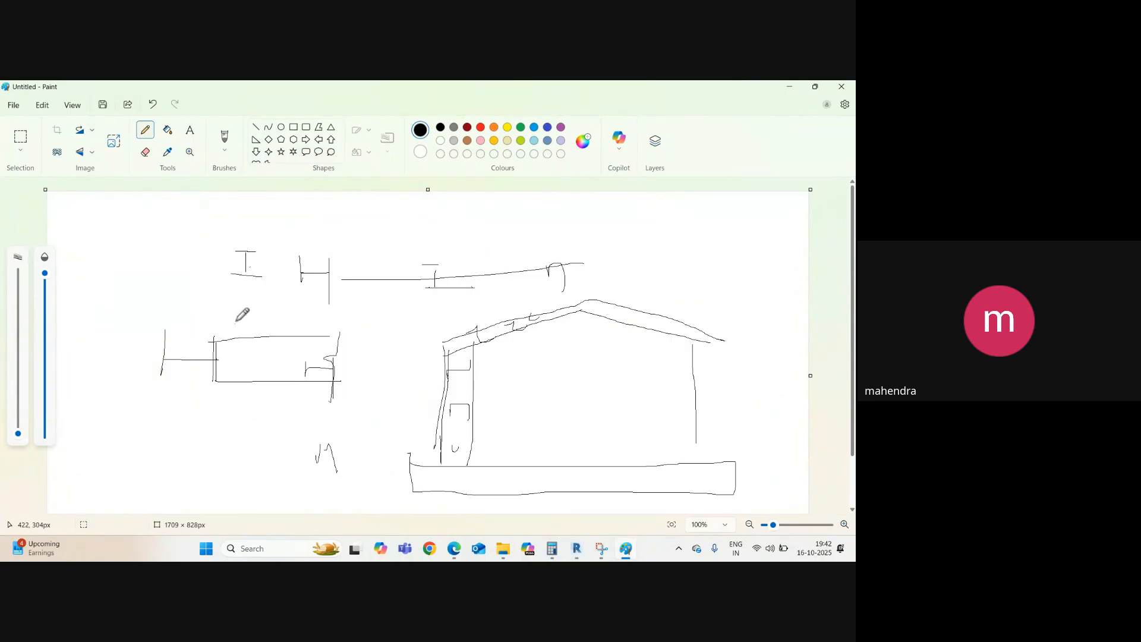
{"action": "left_click_drag", "start_coordinate": [238, 311], "coordinate": [233, 424]}
Sketch the column's front face with a dashed web line and a bolted plate at its upper end, and return to Revit.
{"action": "left_click_drag", "start_coordinate": [110, 239], "coordinate": [107, 399]}
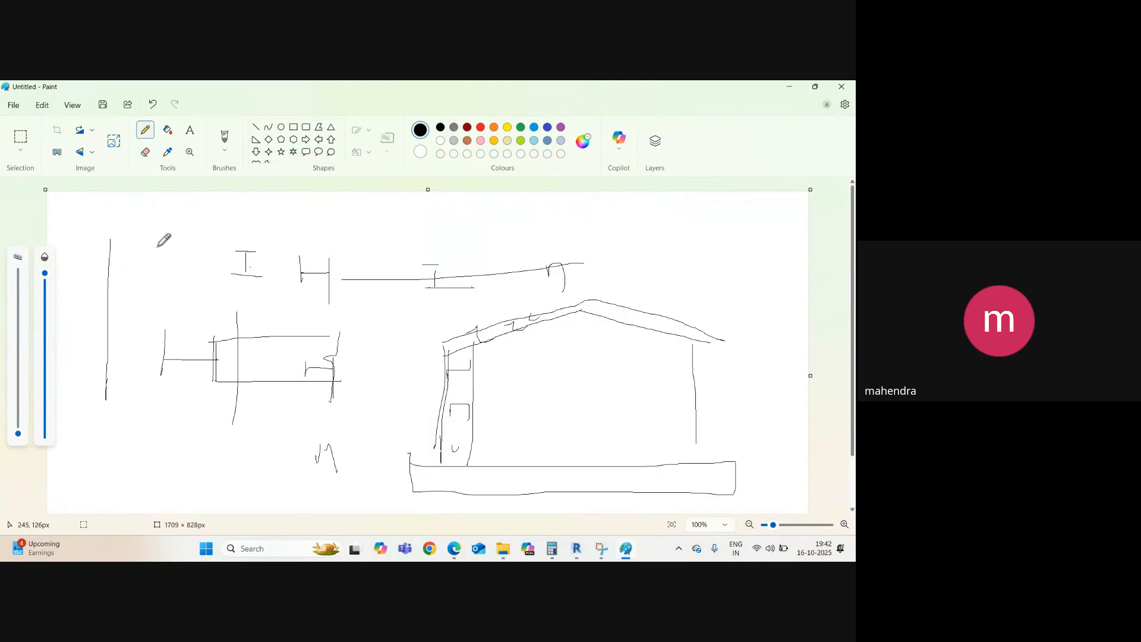
{"action": "left_click_drag", "start_coordinate": [158, 239], "coordinate": [154, 410]}
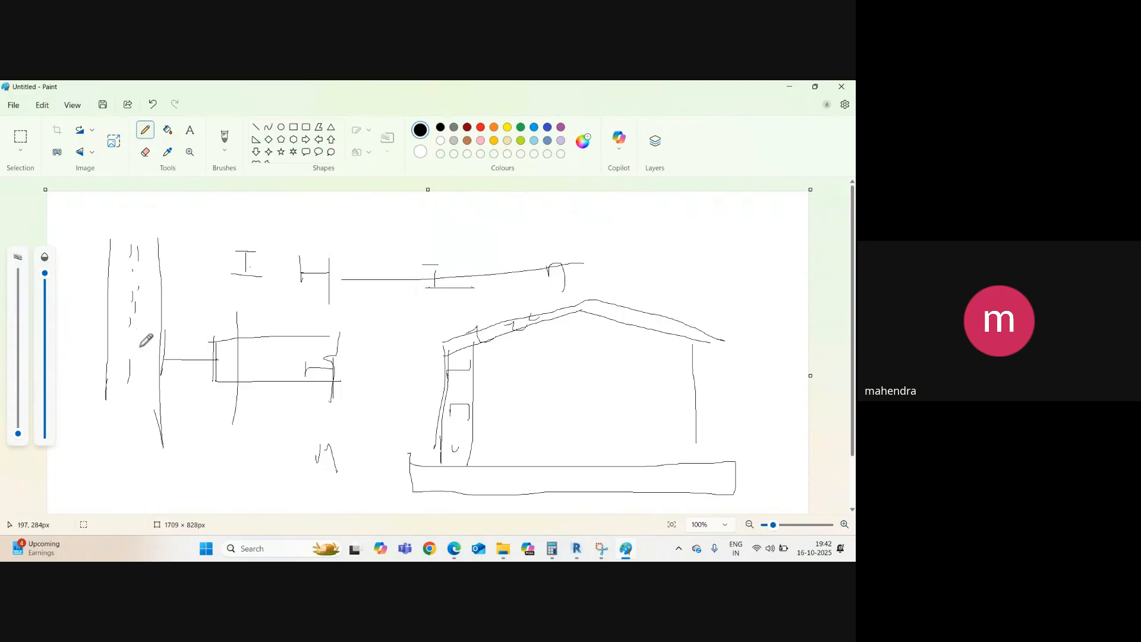
{"action": "left_click_drag", "start_coordinate": [110, 244], "coordinate": [187, 236]}
{"action": "left_click_drag", "start_coordinate": [108, 284], "coordinate": [165, 282]}
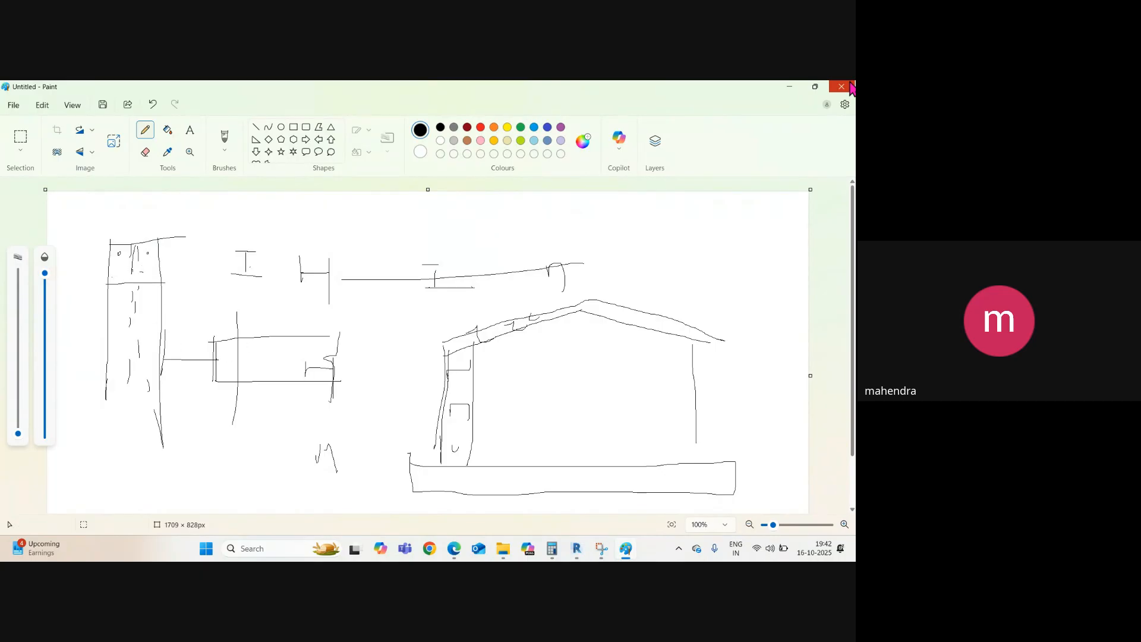
{"action": "left_click", "coordinate": [790, 86]}
Rotate the A-4 column in 90° turns until its web runs along grid 4.
{"action": "scroll", "coordinate": [323, 305], "scroll_direction": "up", "scroll_amount": 1}
{"action": "key", "text": "Escape"}
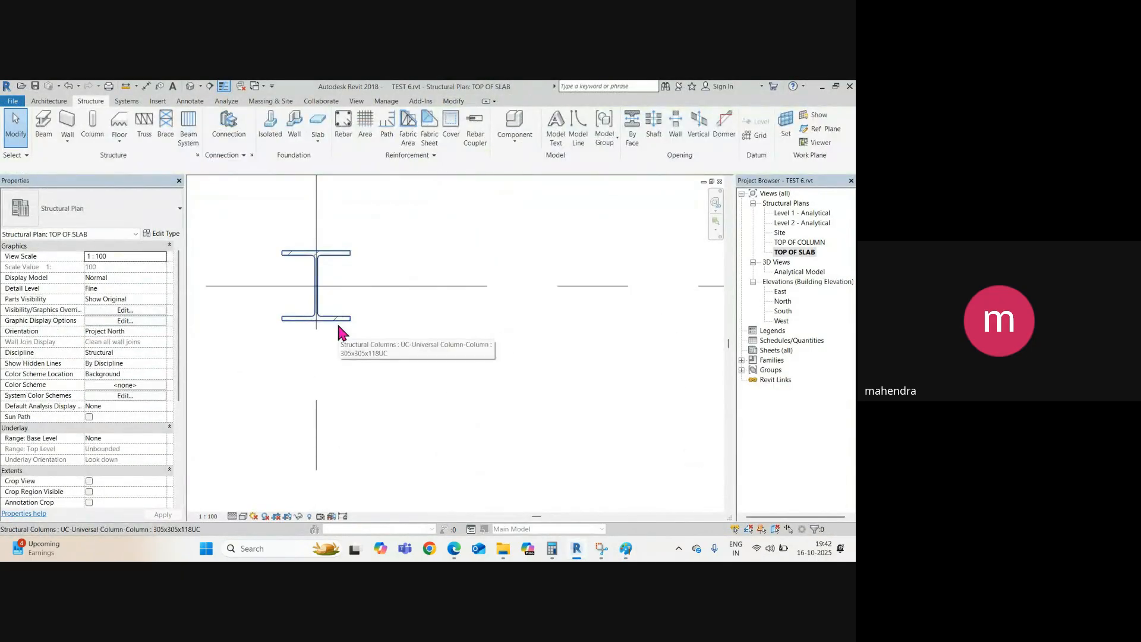
{"action": "left_click", "coordinate": [347, 320]}
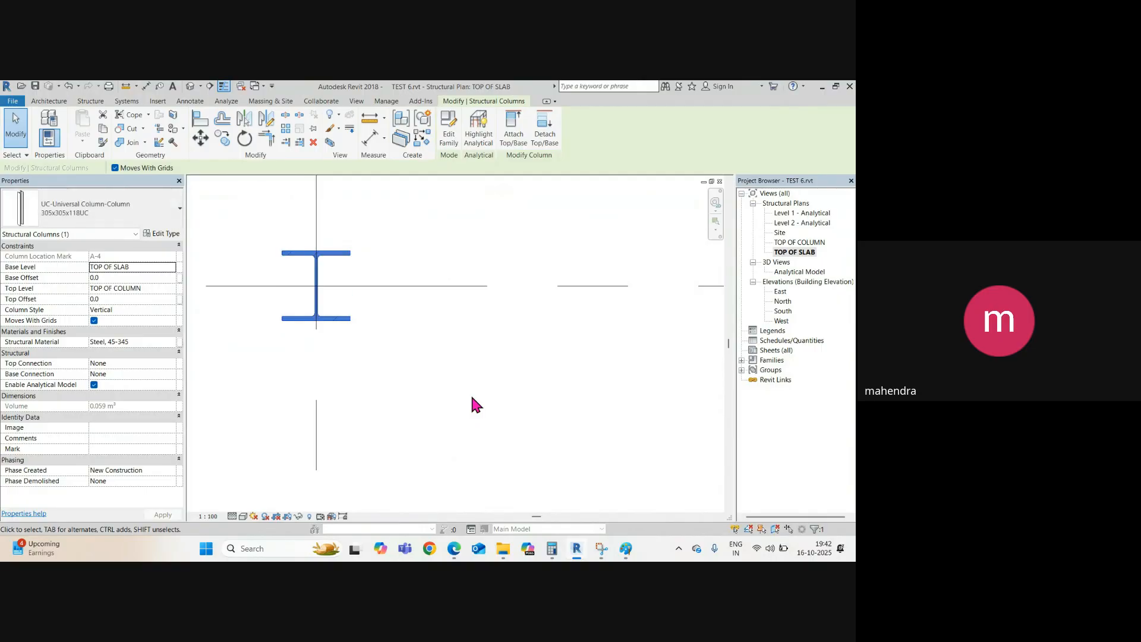
{"action": "key", "text": "space"}
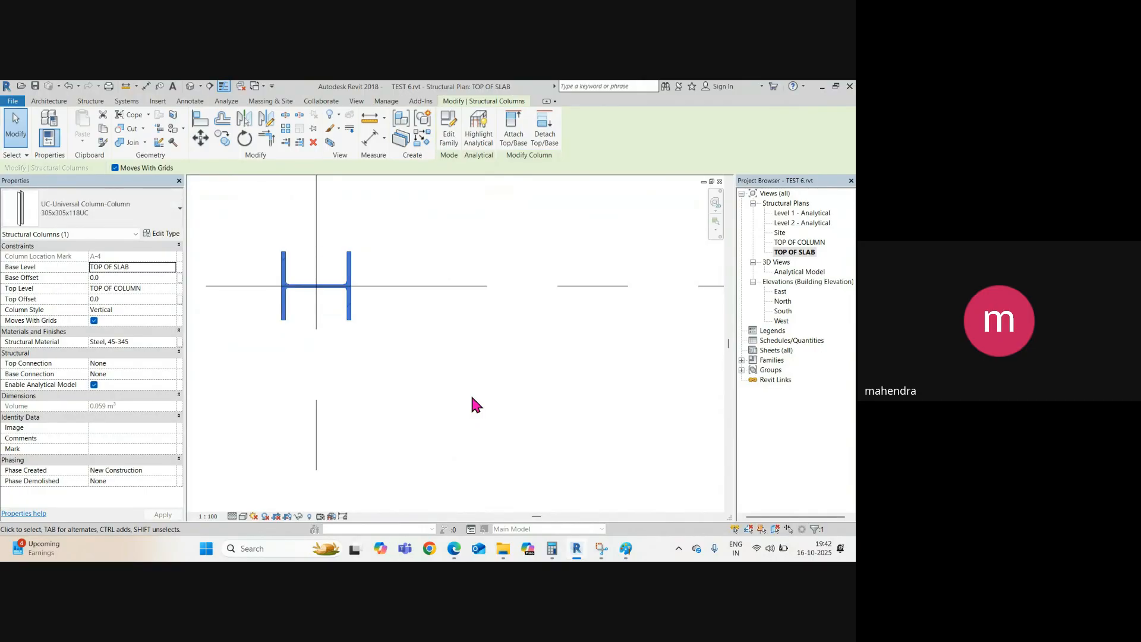
{"action": "key", "text": "space"}
{"action": "key", "text": "space"}
{"action": "scroll", "coordinate": [389, 279], "scroll_direction": "down", "scroll_amount": 3}
{"action": "scroll", "coordinate": [351, 324], "scroll_direction": "down", "scroll_amount": 2}
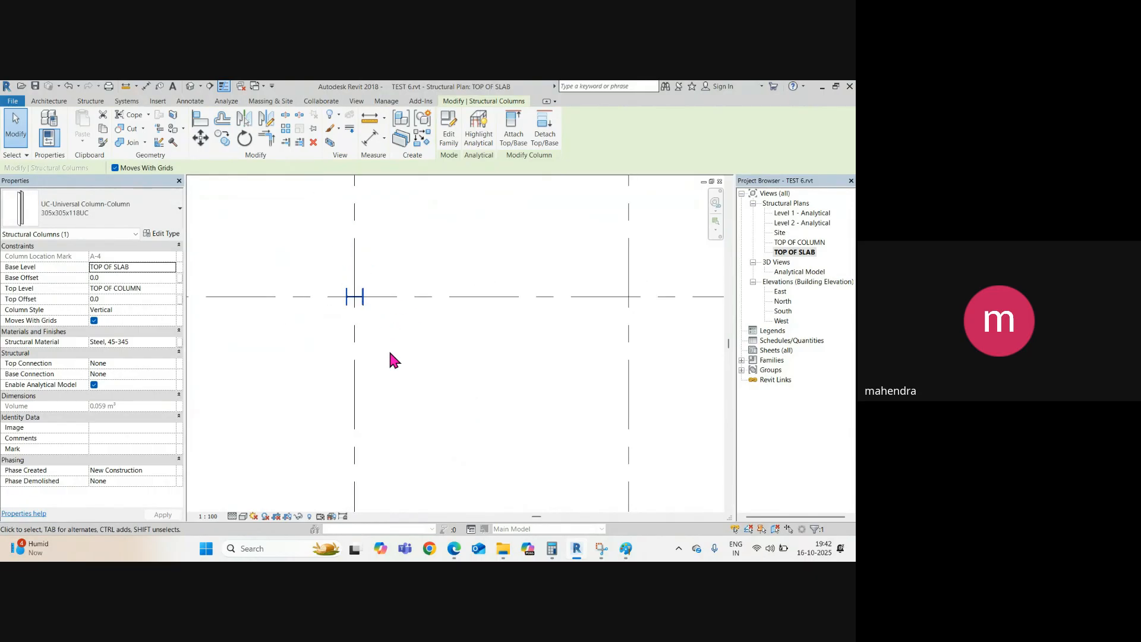
{"action": "scroll", "coordinate": [354, 309], "scroll_direction": "up", "scroll_amount": 2}
{"action": "key", "text": "Escape"}
Open the default 3D view and display the column in the Realistic visual style.
{"action": "left_click", "coordinate": [190, 86]}
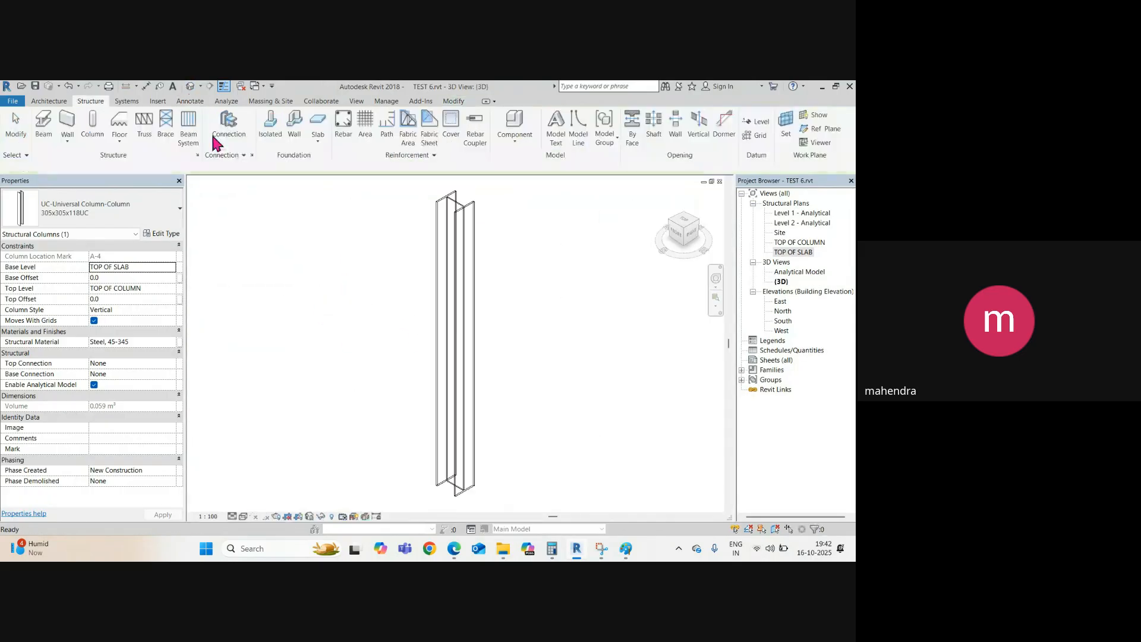
{"action": "left_click", "coordinate": [247, 517]}
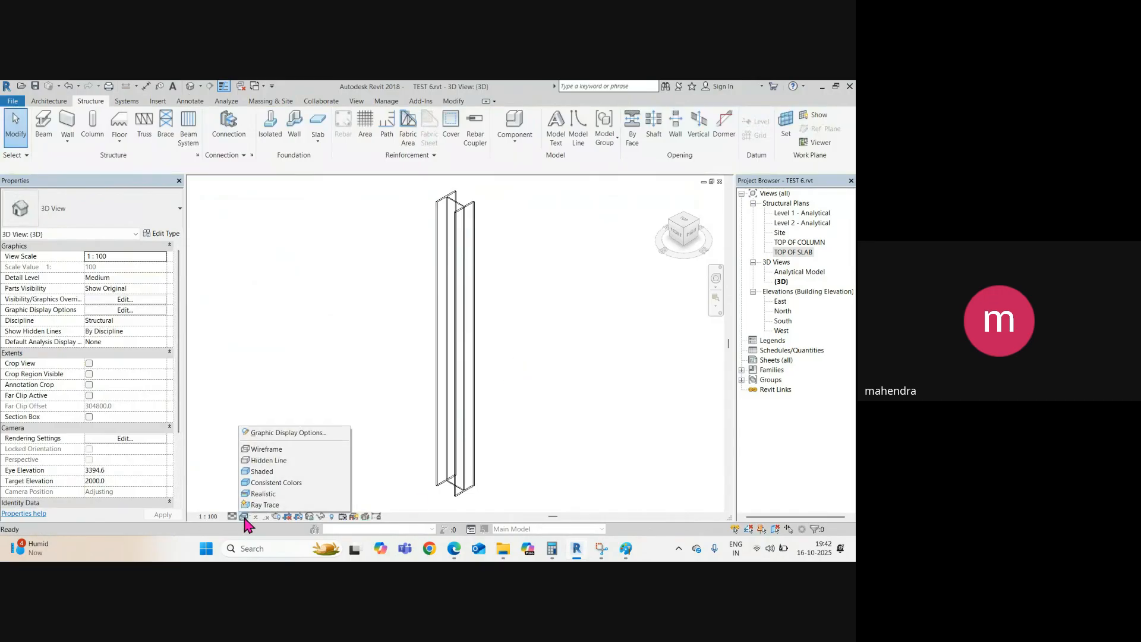
{"action": "left_click", "coordinate": [255, 502]}
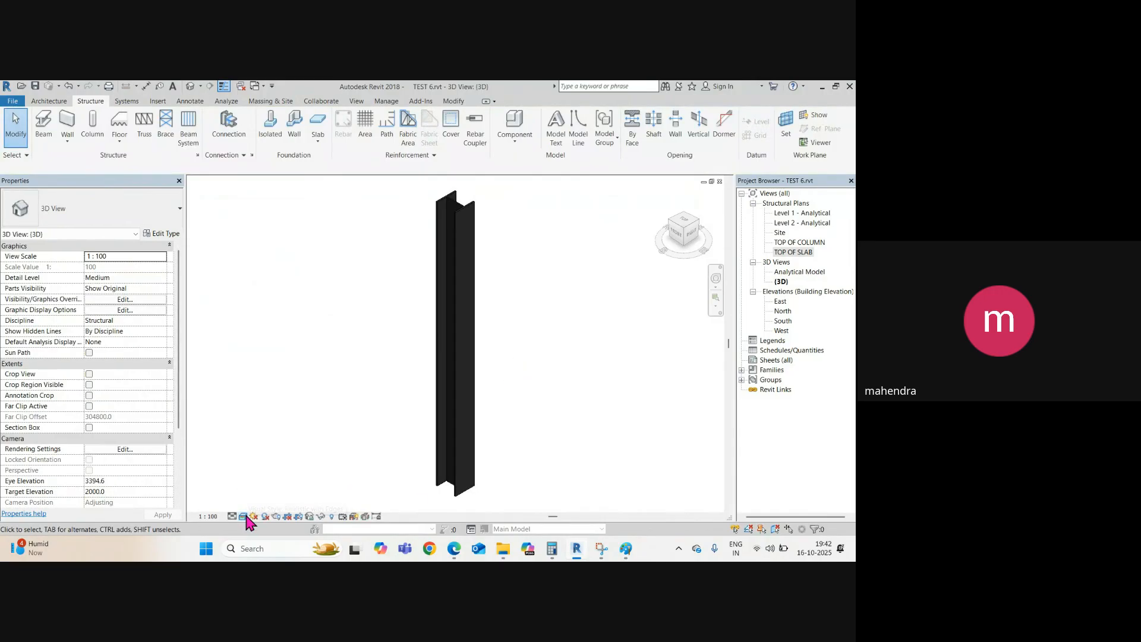
{"action": "left_click", "coordinate": [244, 516]}
{"action": "left_click", "coordinate": [262, 496]}
{"action": "scroll", "coordinate": [467, 249], "scroll_direction": "up", "scroll_amount": 5}
{"action": "middle_click_drag", "start_coordinate": [447, 232], "coordinate": [470, 457]}
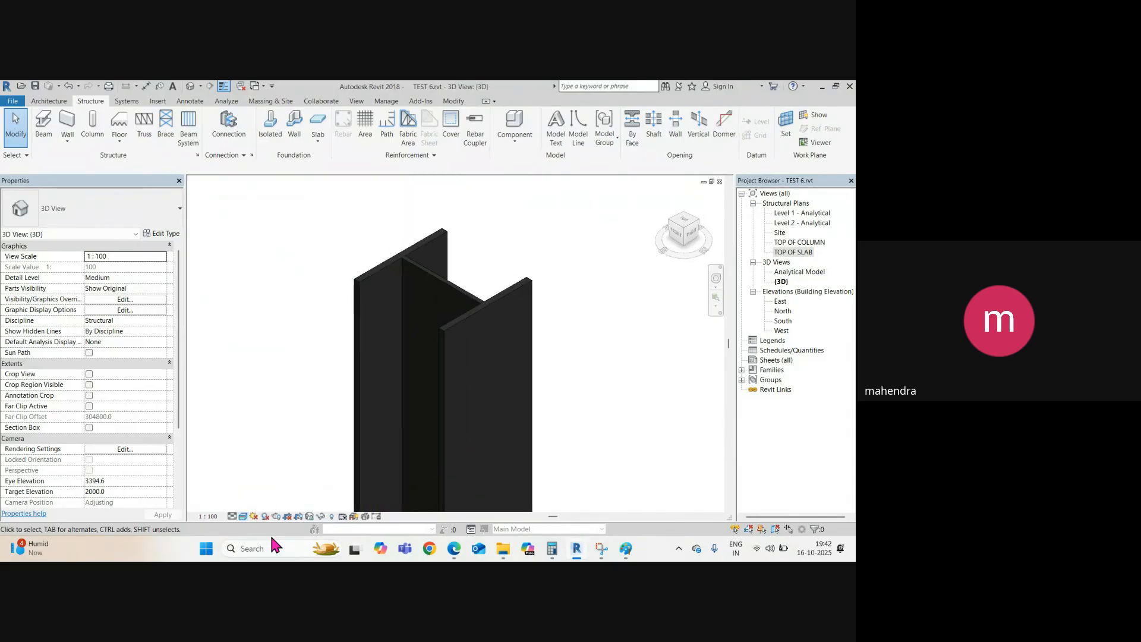
Set the 3D view's visual style to Shaded.
{"action": "left_click", "coordinate": [244, 517]}
{"action": "left_click", "coordinate": [262, 469]}
{"action": "scroll", "coordinate": [451, 255], "scroll_direction": "down", "scroll_amount": 4}
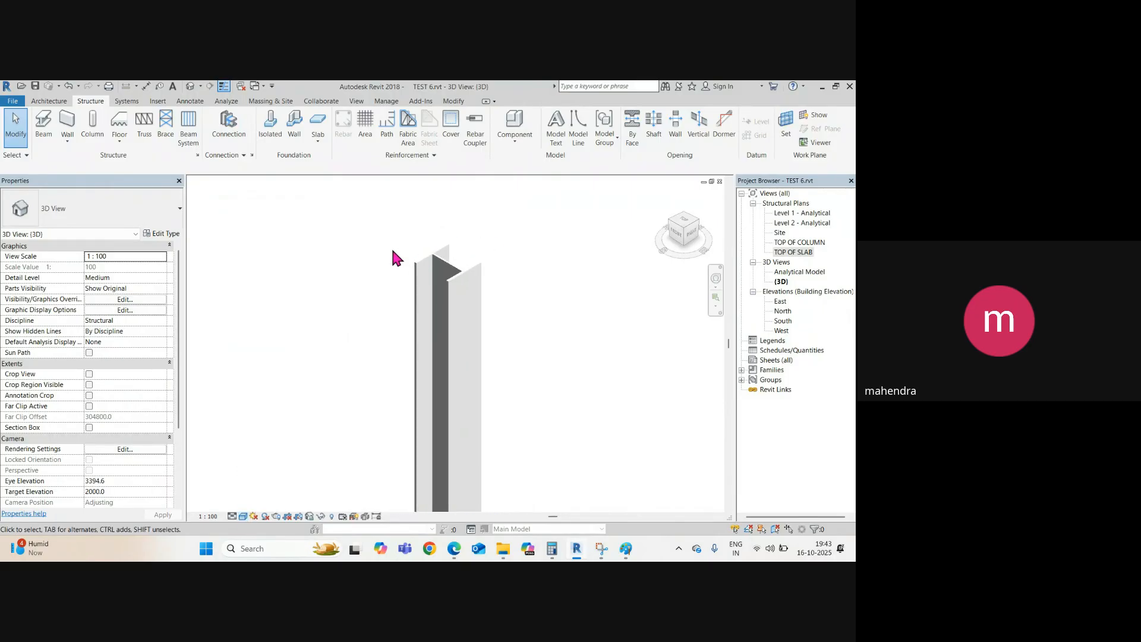
Examine the A-4 column in the 3D view and in the East elevation between TOP OF SLAB and TOP OF COLUMN.
{"action": "scroll", "coordinate": [410, 271], "scroll_direction": "down", "scroll_amount": 3}
{"action": "left_click", "coordinate": [408, 362]}
{"action": "middle_click_drag", "start_coordinate": [428, 372], "coordinate": [516, 417], "text": "shift"}
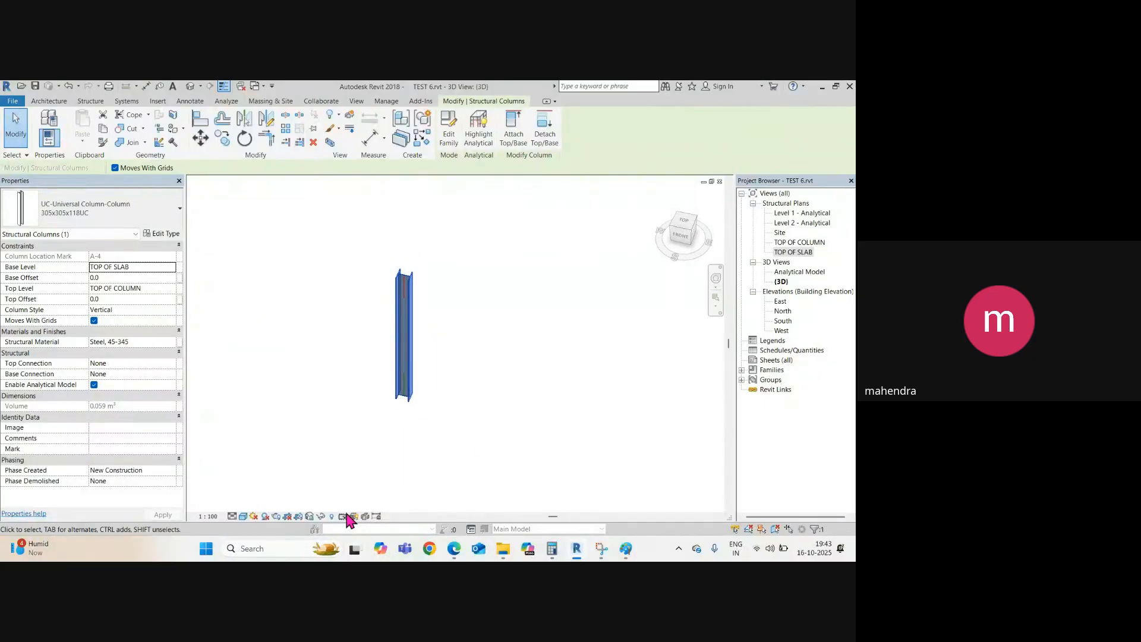
{"action": "key", "text": "Escape"}
{"action": "scroll", "coordinate": [410, 378], "scroll_direction": "up", "scroll_amount": 2}
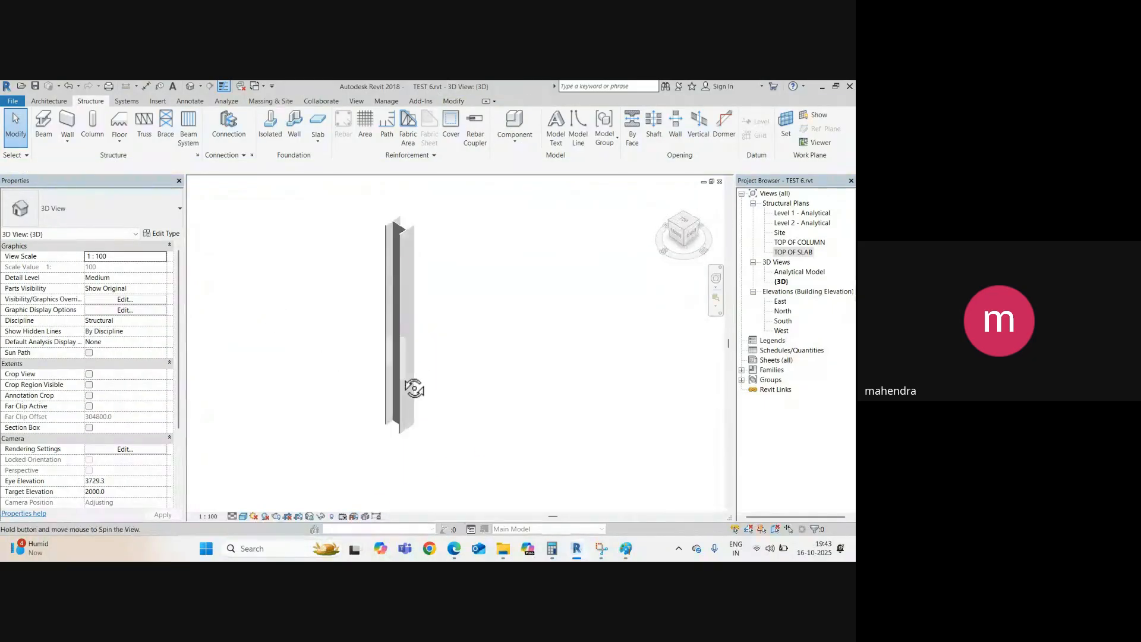
{"action": "key", "text": "ctrl+Tab"}
{"action": "scroll", "coordinate": [383, 333], "scroll_direction": "down", "scroll_amount": 5}
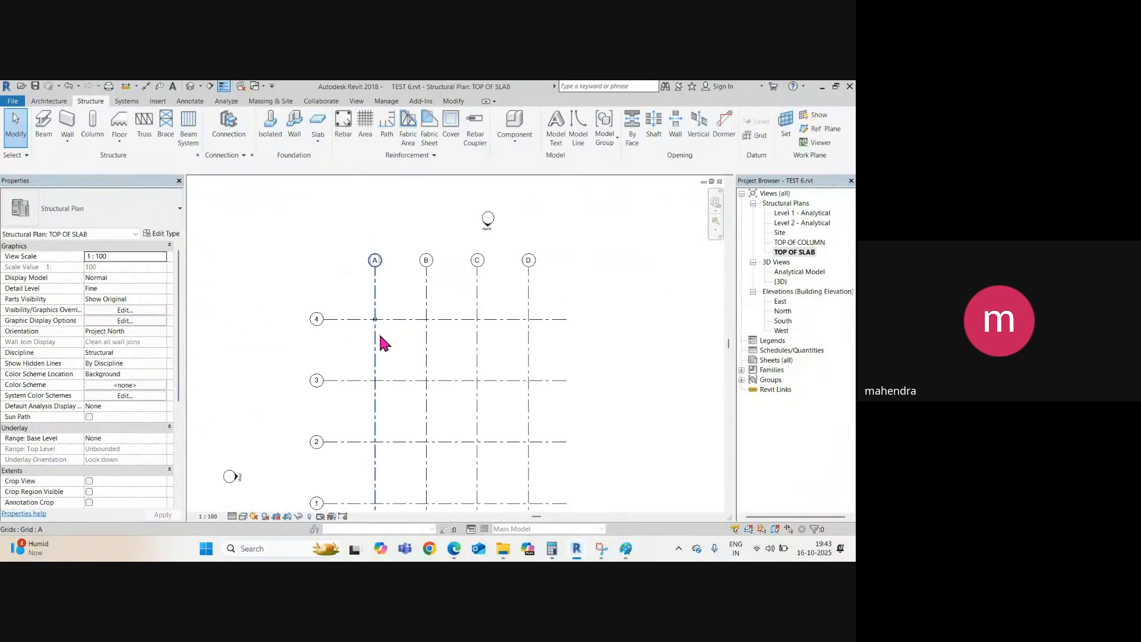
{"action": "scroll", "coordinate": [382, 335], "scroll_direction": "up", "scroll_amount": 1}
{"action": "double_click", "coordinate": [781, 302]}
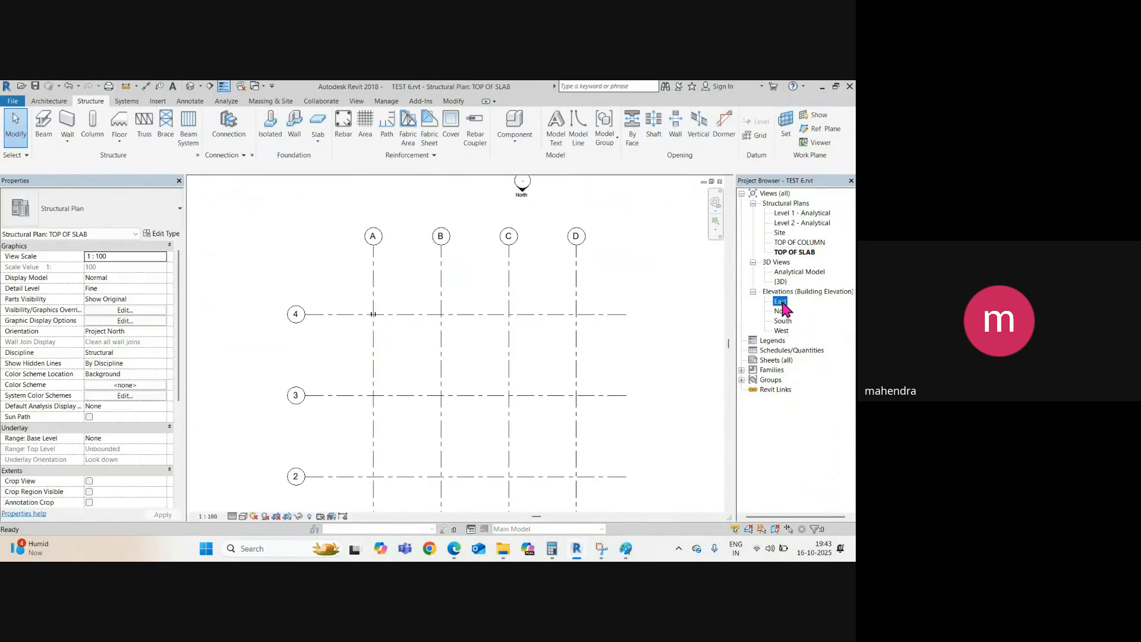
{"action": "scroll", "coordinate": [612, 348], "scroll_direction": "up", "scroll_amount": 3}
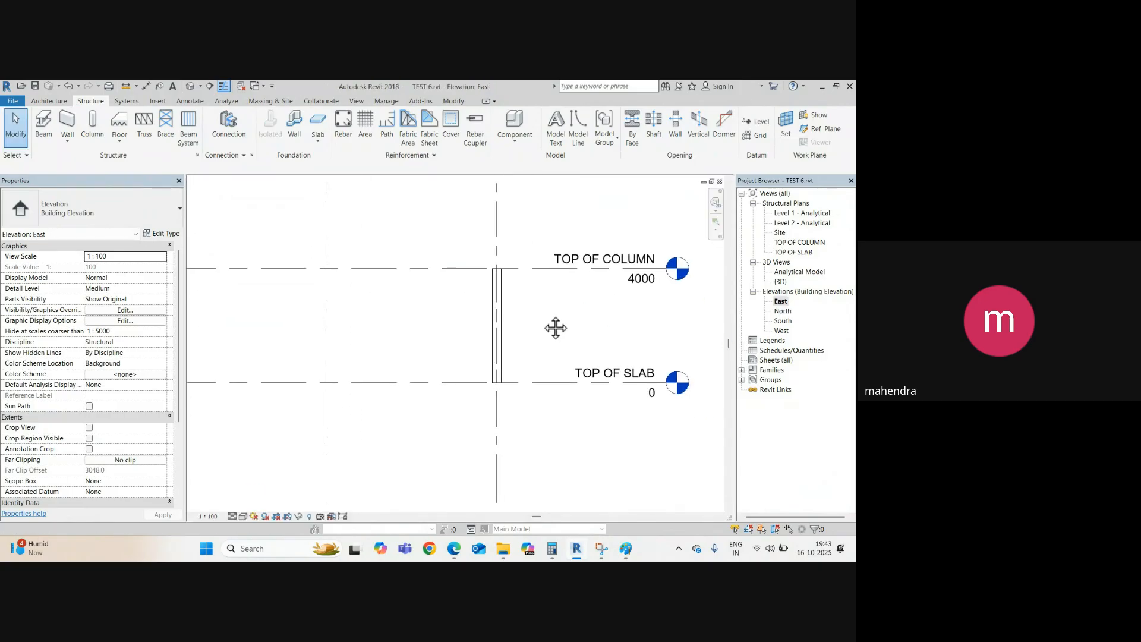
{"action": "scroll", "coordinate": [618, 381], "scroll_direction": "down", "scroll_amount": 1}
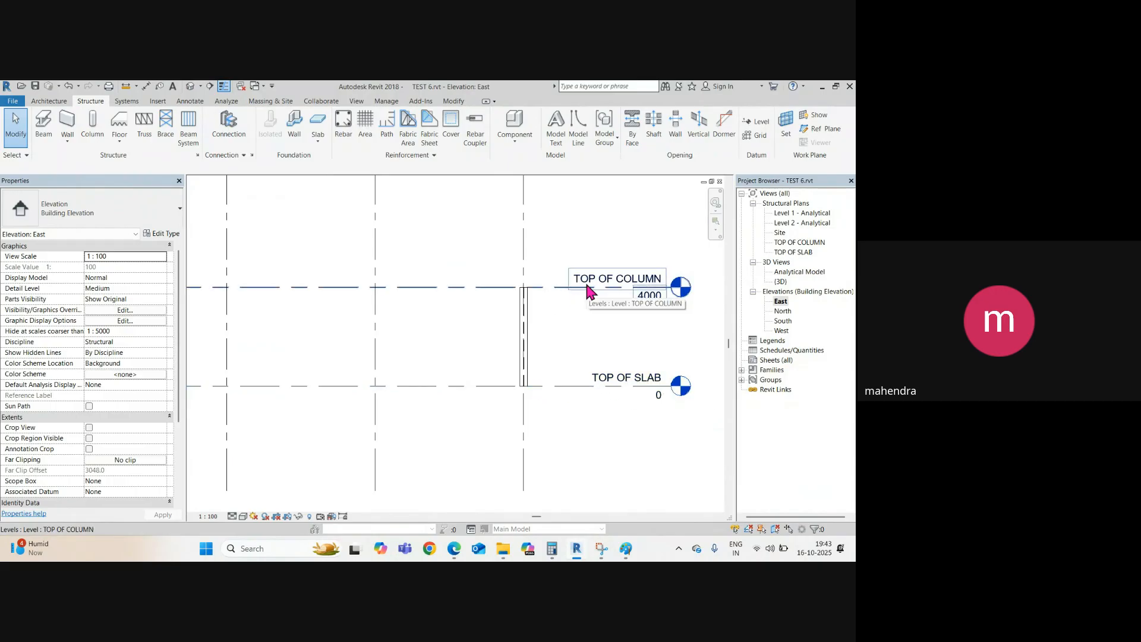
{"action": "scroll", "coordinate": [510, 321], "scroll_direction": "down", "scroll_amount": 4}
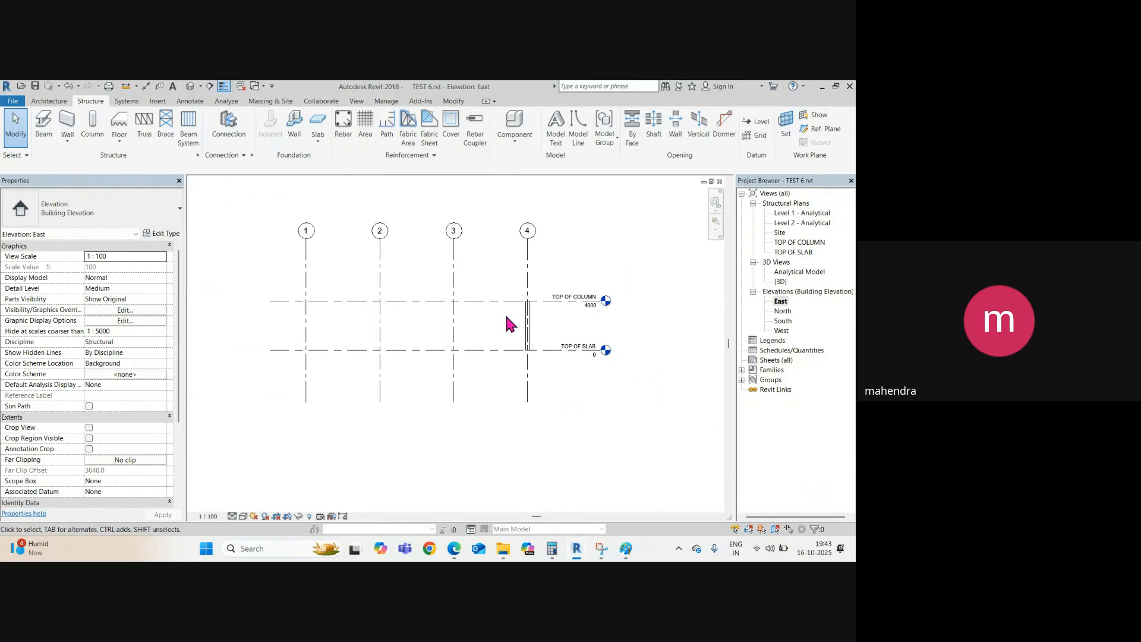
Copy the A-4 column to the A-3 grid intersection in the TOP OF SLAB plan, using the web's centre as base point.
{"action": "double_click", "coordinate": [486, 344]}
{"action": "scroll", "coordinate": [351, 319], "scroll_direction": "up", "scroll_amount": 5}
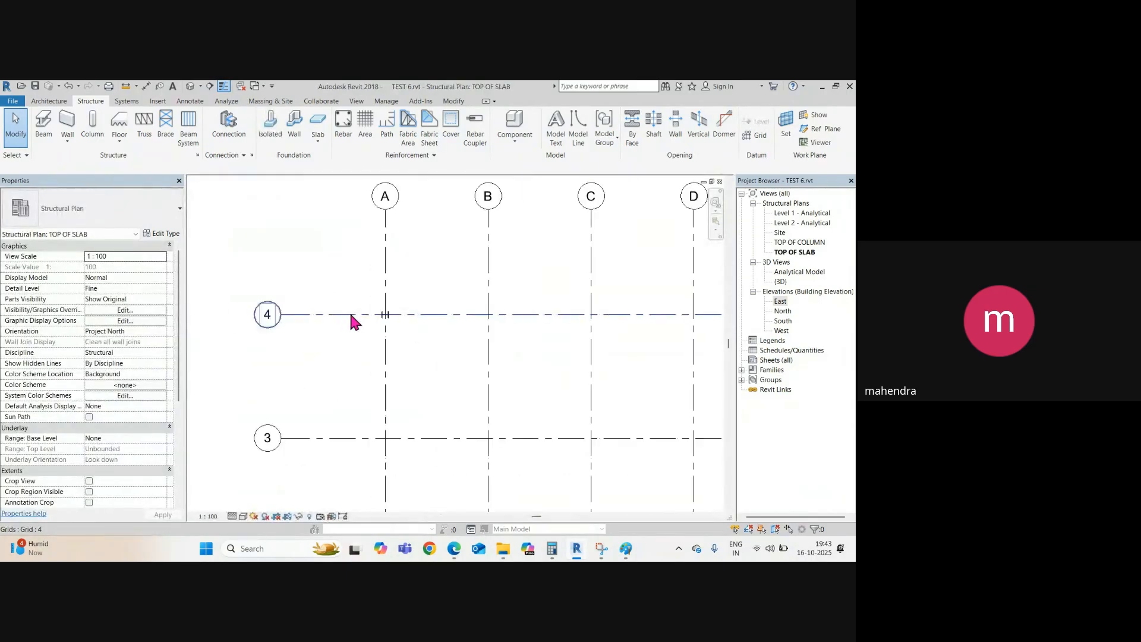
{"action": "left_click", "coordinate": [400, 318]}
{"action": "scroll", "coordinate": [388, 315], "scroll_direction": "up", "scroll_amount": 2}
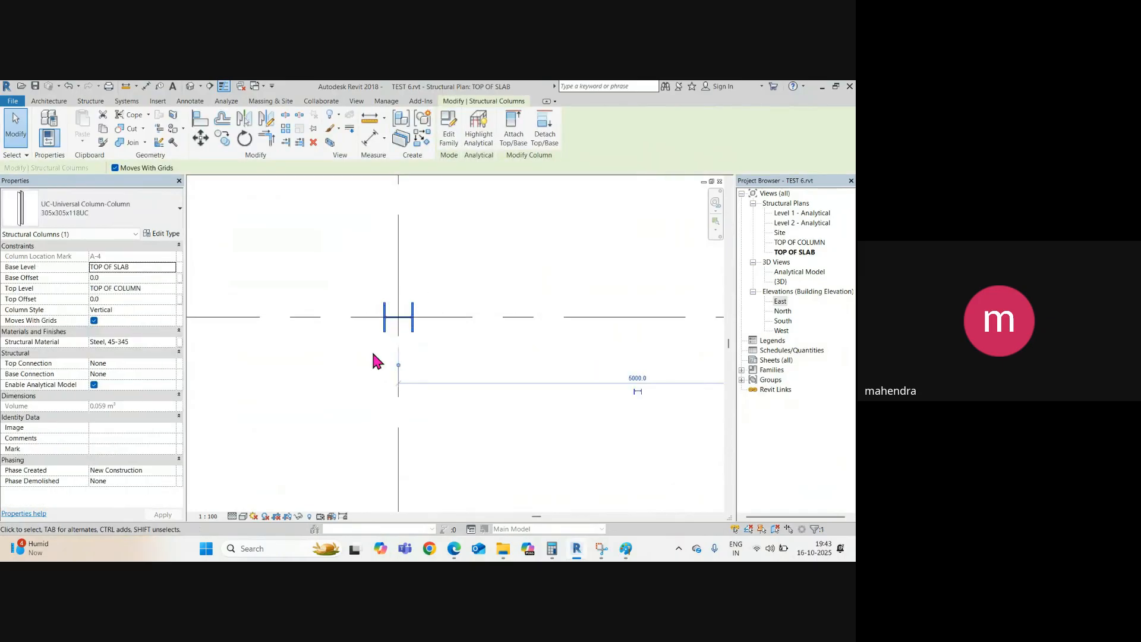
{"action": "key", "text": "m"}
{"action": "key", "text": "v"}
{"action": "scroll", "coordinate": [404, 327], "scroll_direction": "up", "scroll_amount": 6}
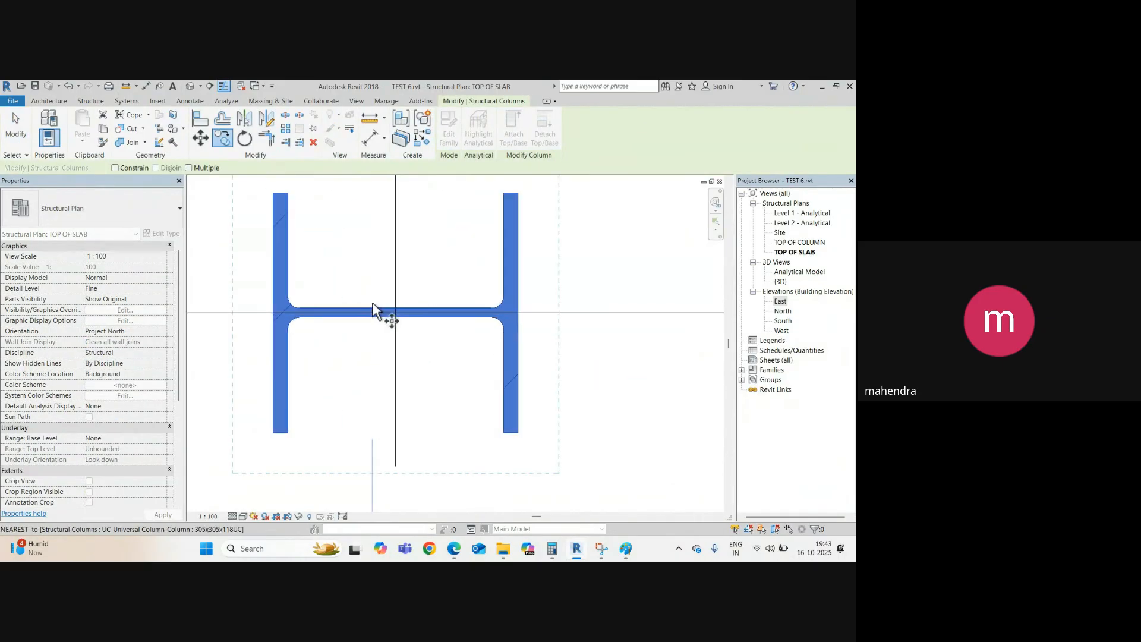
{"action": "scroll", "coordinate": [381, 312], "scroll_direction": "up", "scroll_amount": 2}
{"action": "left_click", "coordinate": [404, 318]}
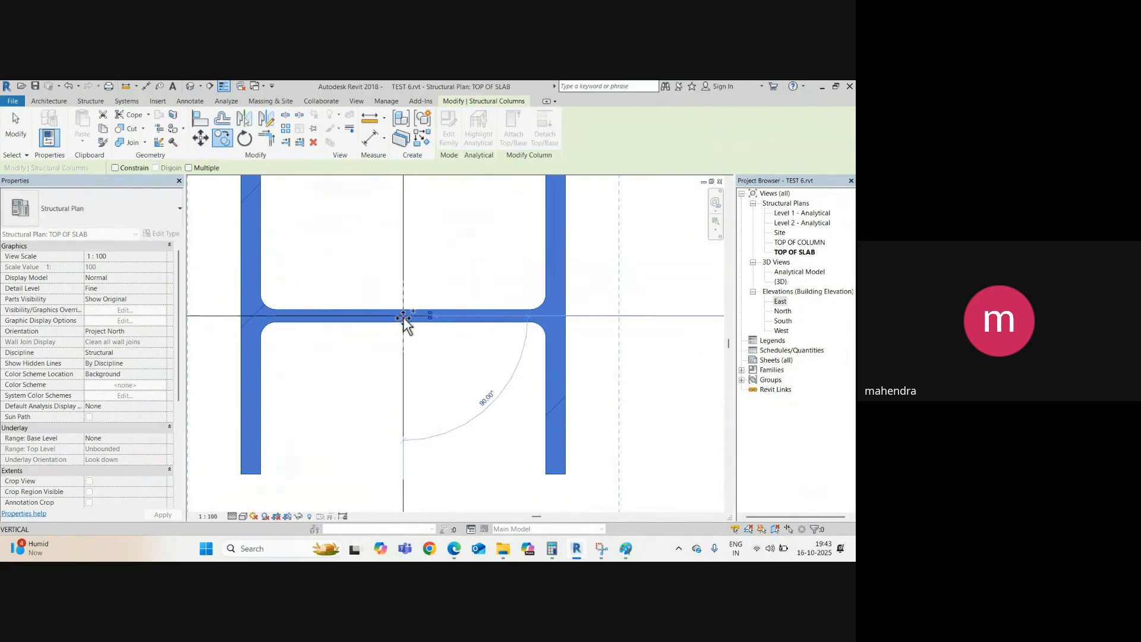
{"action": "scroll", "coordinate": [399, 324], "scroll_direction": "down", "scroll_amount": 6}
{"action": "middle_click_drag", "start_coordinate": [398, 330], "coordinate": [402, 222]}
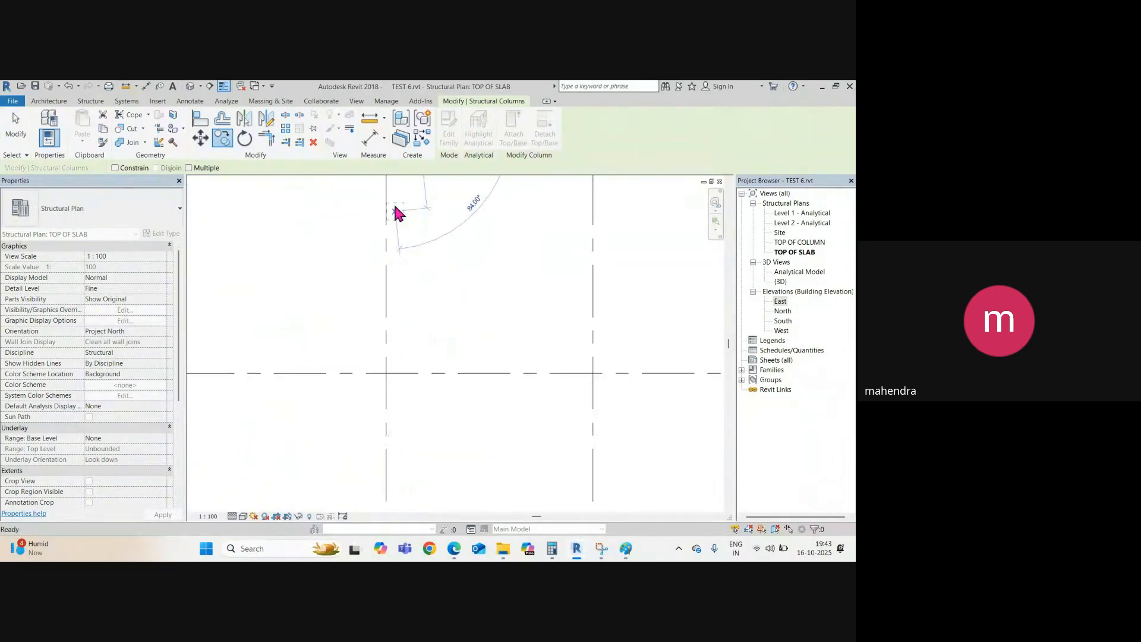
{"action": "left_click", "coordinate": [387, 348]}
{"action": "scroll", "coordinate": [403, 265], "scroll_direction": "down", "scroll_amount": 5}
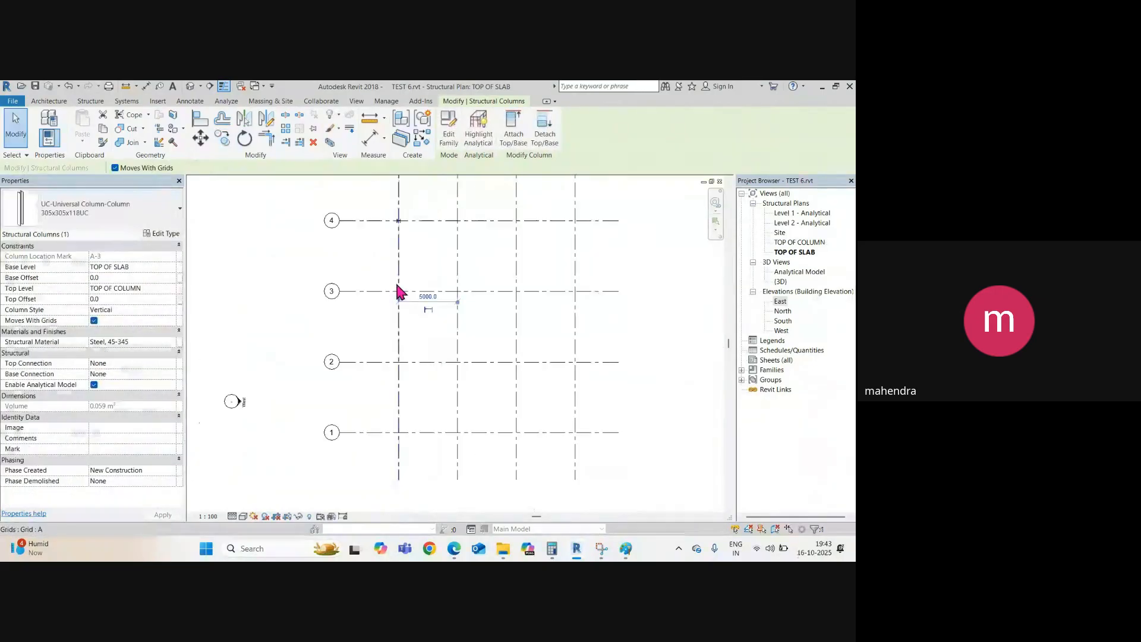
{"action": "scroll", "coordinate": [408, 326], "scroll_direction": "up", "scroll_amount": 3}
{"action": "middle_click_drag", "start_coordinate": [412, 251], "coordinate": [402, 325]}
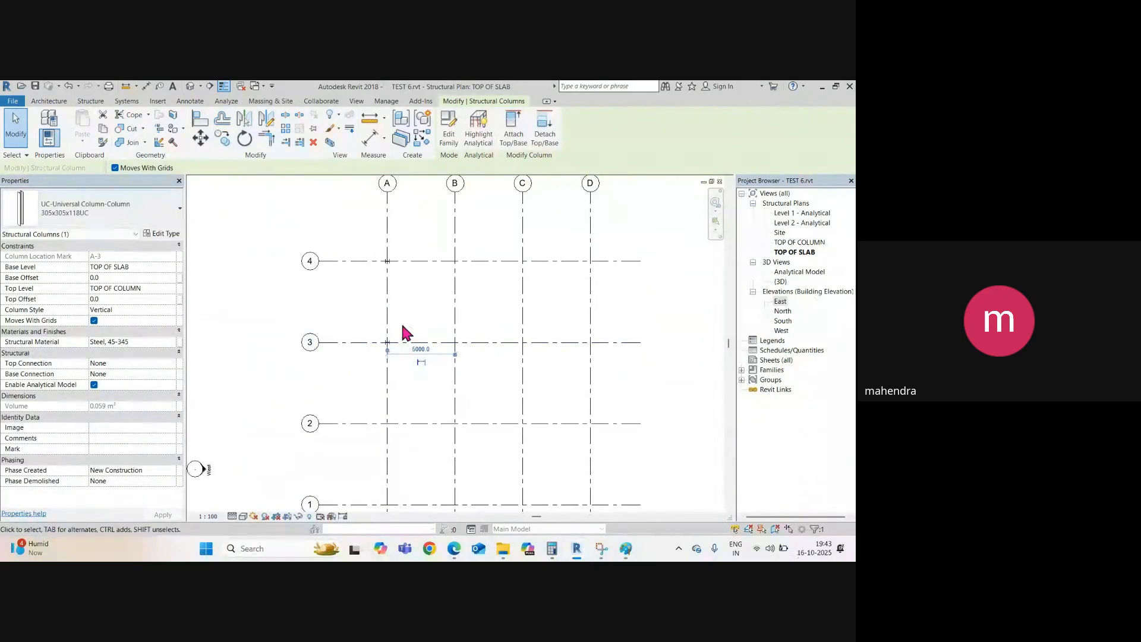
Delete the columns at grid intersections A-3 and A-4.
{"action": "key", "text": "Escape"}
{"action": "left_click", "coordinate": [388, 343]}
{"action": "key", "text": "Escape"}
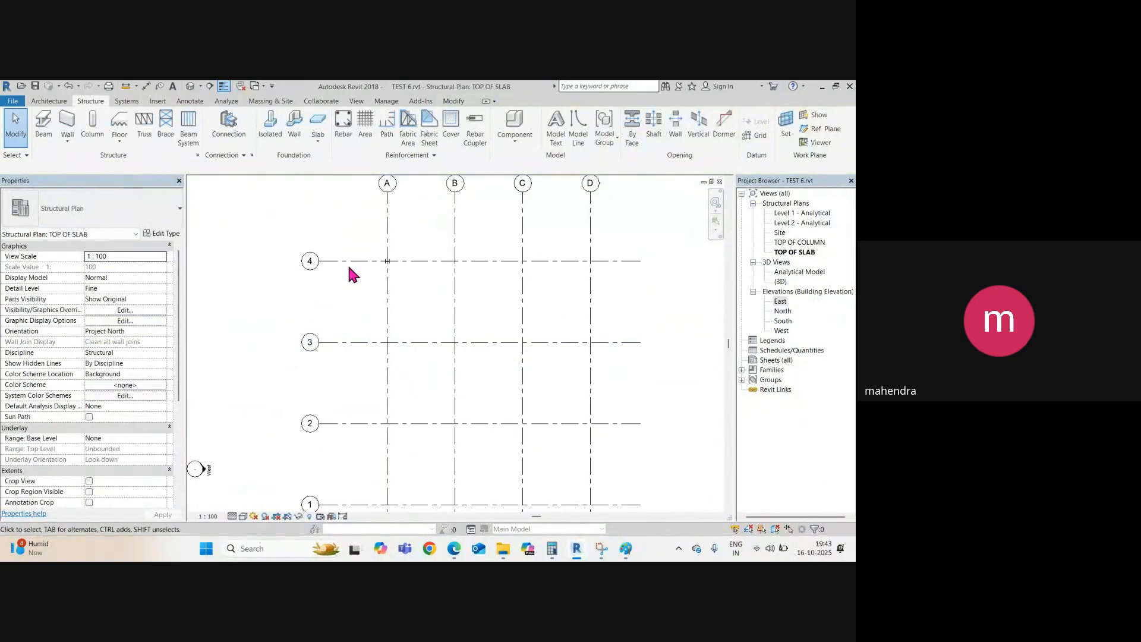
{"action": "scroll", "coordinate": [383, 261], "scroll_direction": "up", "scroll_amount": 5}
{"action": "left_click", "coordinate": [410, 264]}
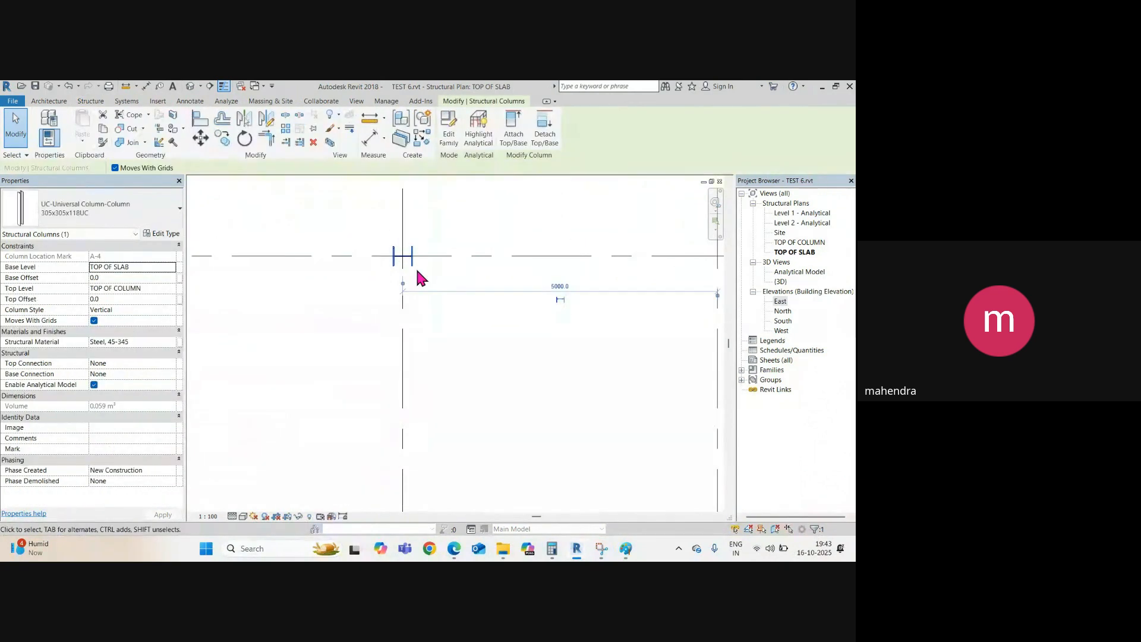
{"action": "key", "text": "Delete"}
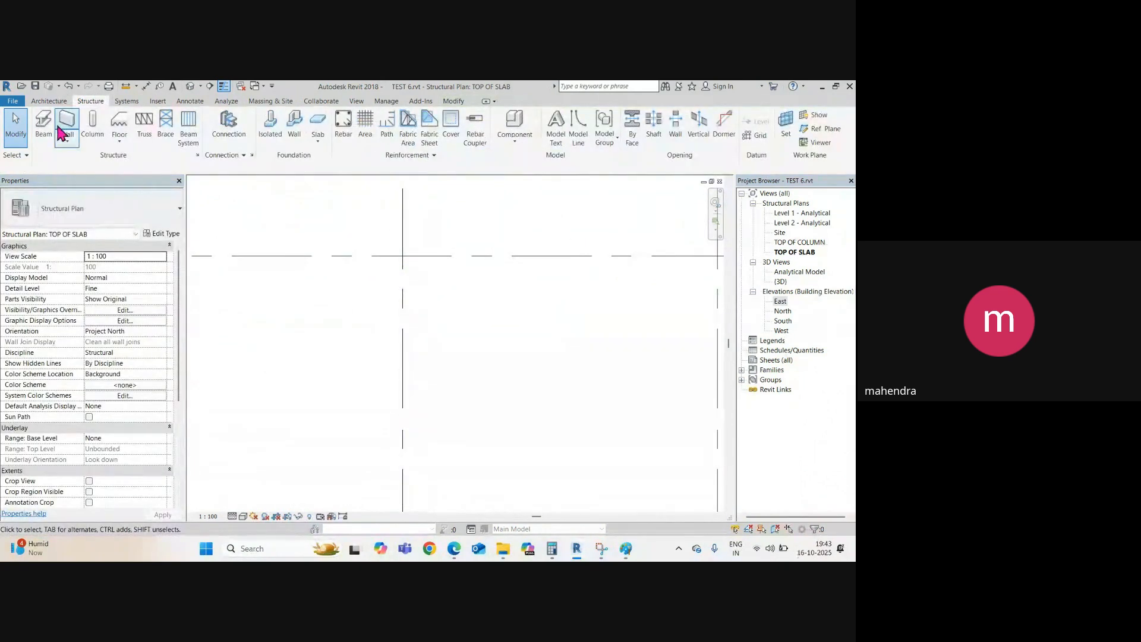
Try to place 305x305x118UC structural columns at all intersections of grids A to D and 1 to 4.
{"action": "left_click", "coordinate": [93, 125]}
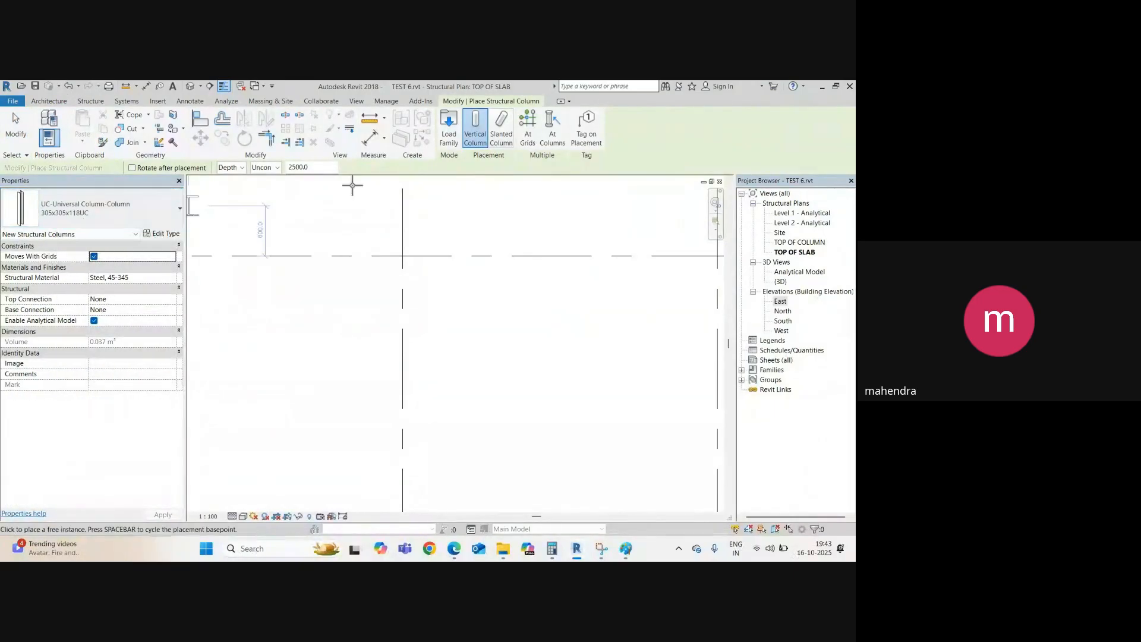
{"action": "scroll", "coordinate": [303, 227], "scroll_direction": "down", "scroll_amount": 5}
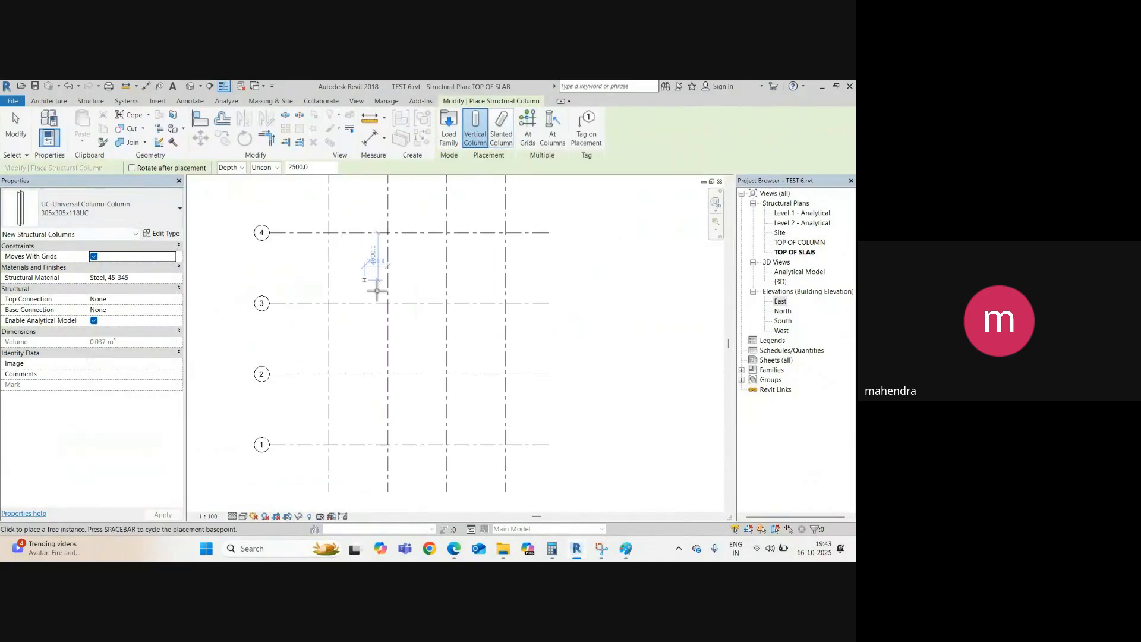
{"action": "scroll", "coordinate": [376, 291], "scroll_direction": "down", "scroll_amount": 2}
{"action": "left_click", "coordinate": [528, 128]}
{"action": "left_click_drag", "start_coordinate": [493, 443], "coordinate": [330, 233]}
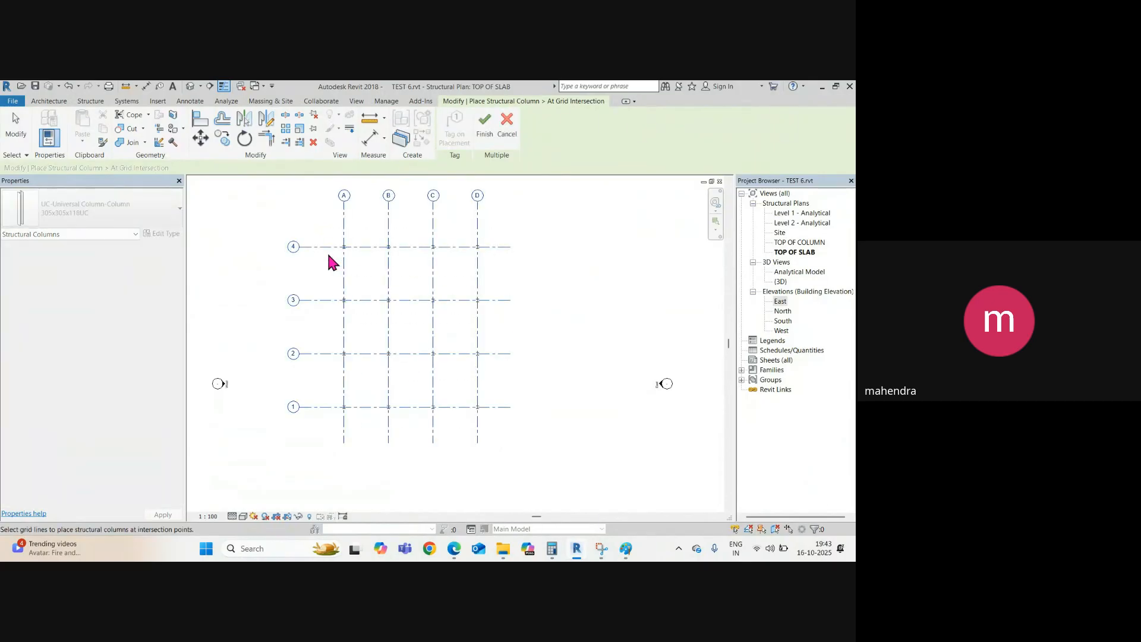
{"action": "left_click", "coordinate": [487, 128]}
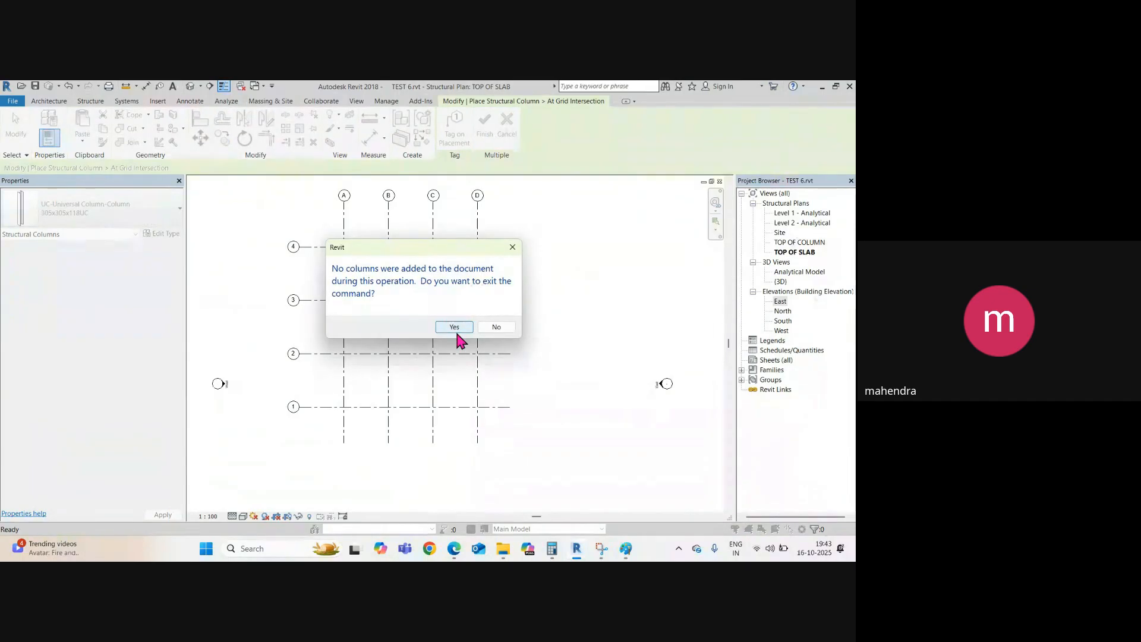
{"action": "key", "text": "Escape"}
Place vertical 305x305x118UC columns with At Grids on every intersection of grids A to D and 1 to 4.
{"action": "scroll", "coordinate": [357, 268], "scroll_direction": "up", "scroll_amount": 5}
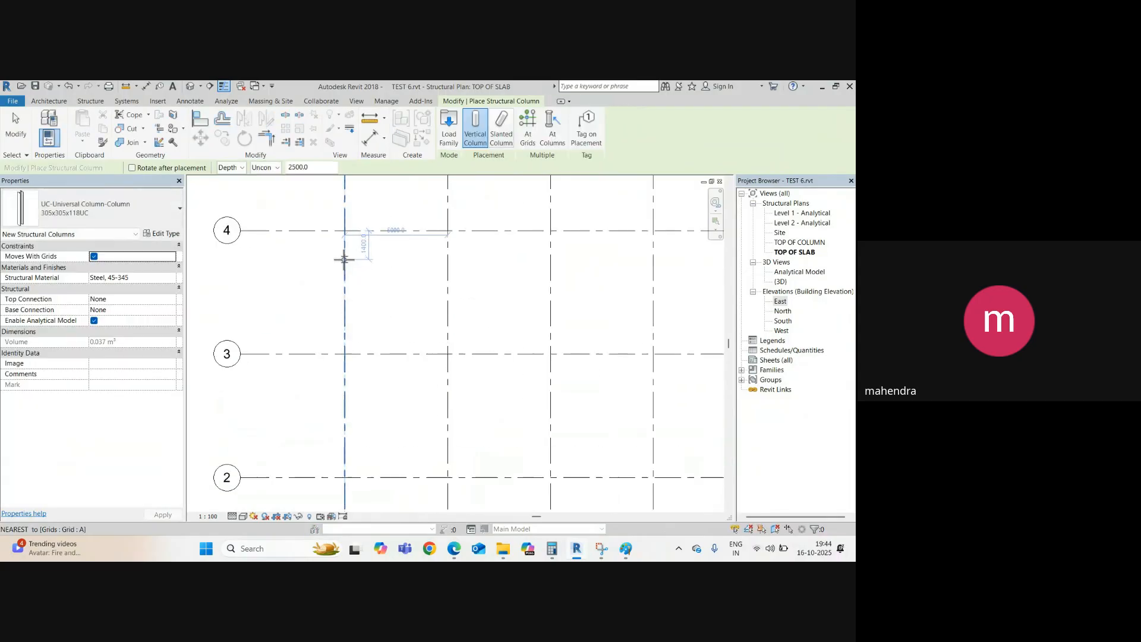
{"action": "scroll", "coordinate": [526, 182], "scroll_direction": "down", "scroll_amount": 3}
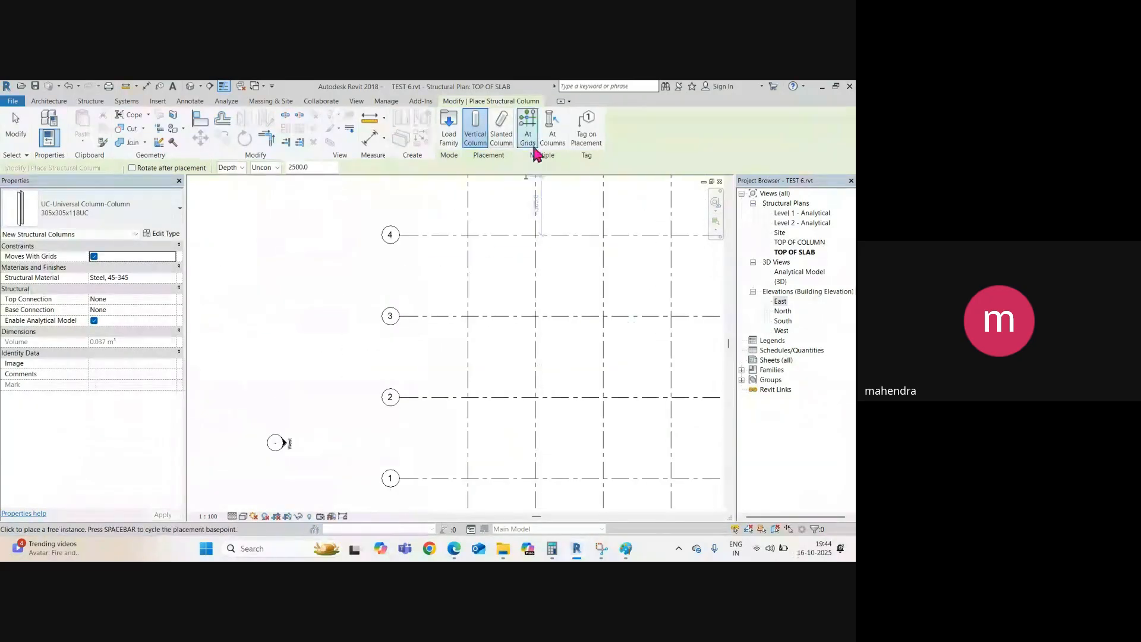
{"action": "left_click", "coordinate": [527, 127]}
{"action": "scroll", "coordinate": [514, 184], "scroll_direction": "down", "scroll_amount": 1}
{"action": "left_click_drag", "start_coordinate": [654, 429], "coordinate": [458, 212]}
{"action": "left_click", "coordinate": [485, 128]}
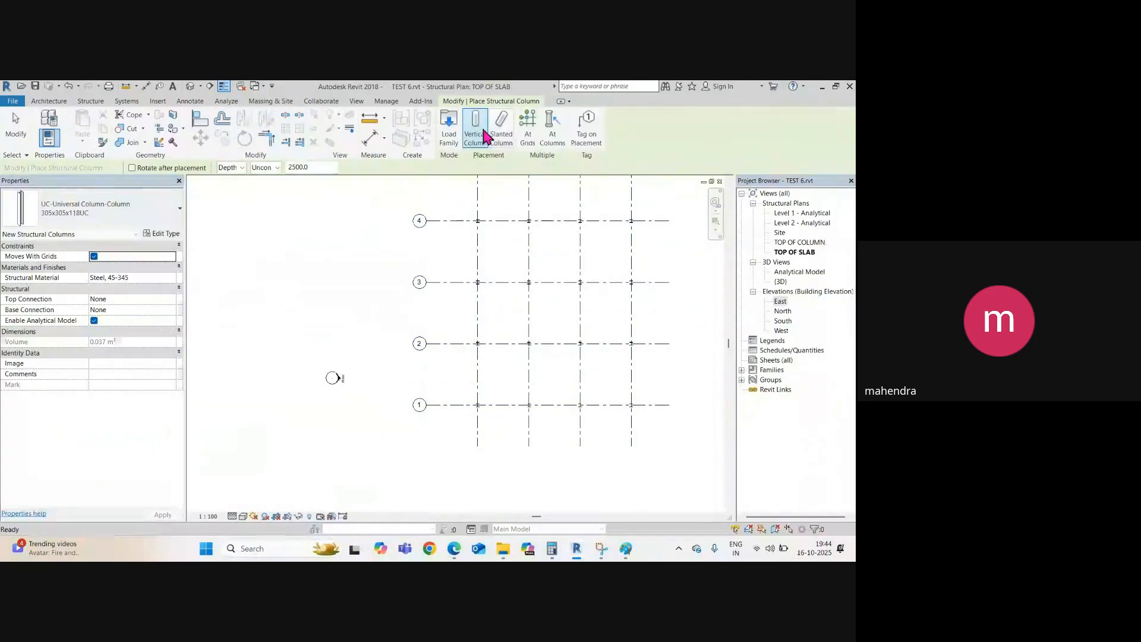
{"action": "key", "text": "Escape"}
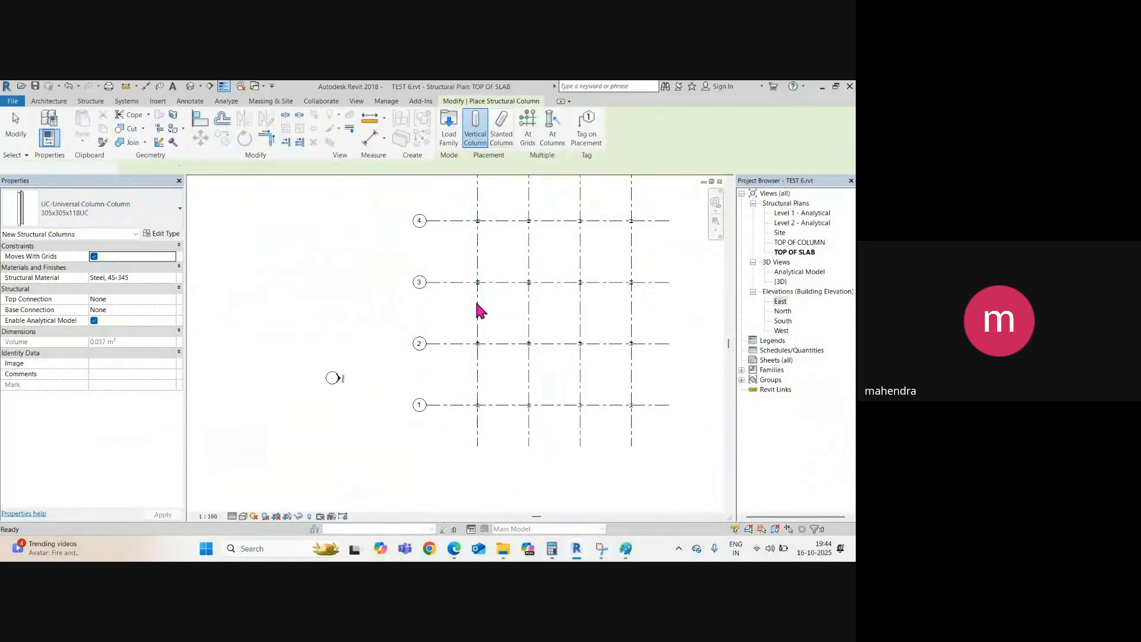
Delete the four interior columns at grid intersections B-2, B-3, C-2 and C-3.
{"action": "scroll", "coordinate": [497, 236], "scroll_direction": "up", "scroll_amount": 4}
{"action": "middle_click_drag", "start_coordinate": [498, 261], "coordinate": [426, 285]}
{"action": "scroll", "coordinate": [400, 228], "scroll_direction": "down", "scroll_amount": 1}
{"action": "scroll", "coordinate": [446, 285], "scroll_direction": "down", "scroll_amount": 1}
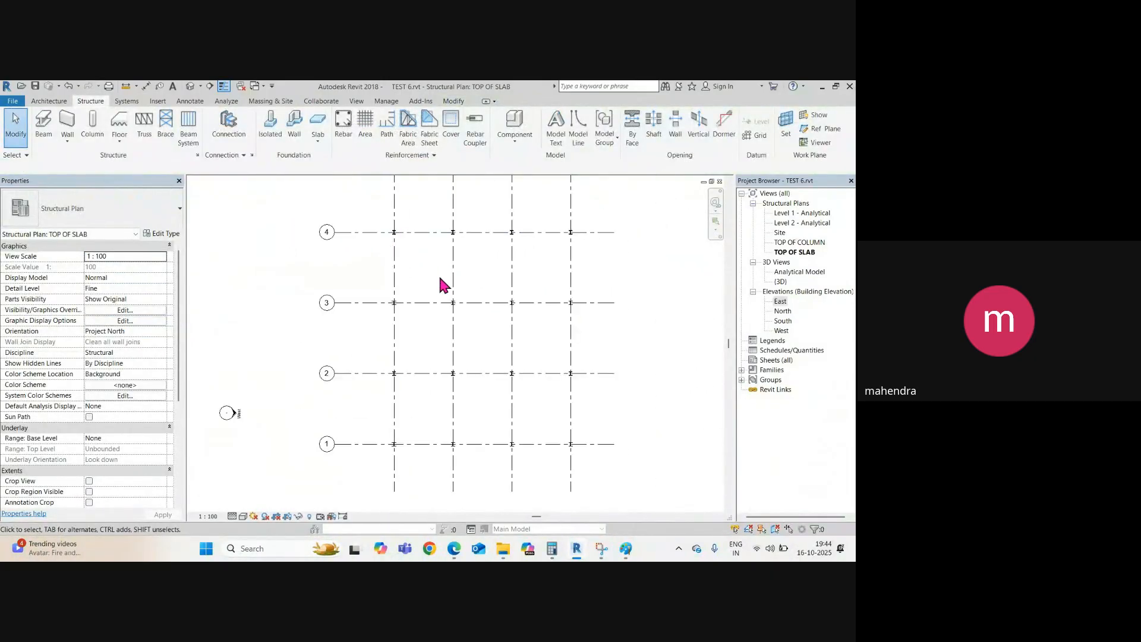
{"action": "scroll", "coordinate": [456, 237], "scroll_direction": "up", "scroll_amount": 2}
{"action": "scroll", "coordinate": [457, 321], "scroll_direction": "down", "scroll_amount": 2}
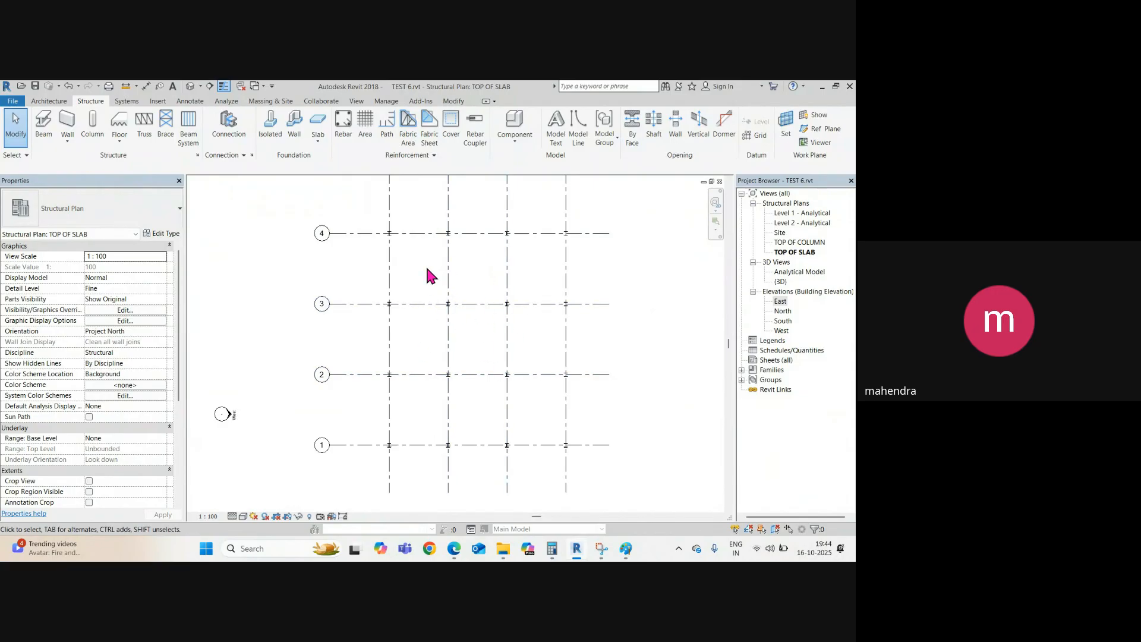
{"action": "scroll", "coordinate": [392, 307], "scroll_direction": "up", "scroll_amount": 2}
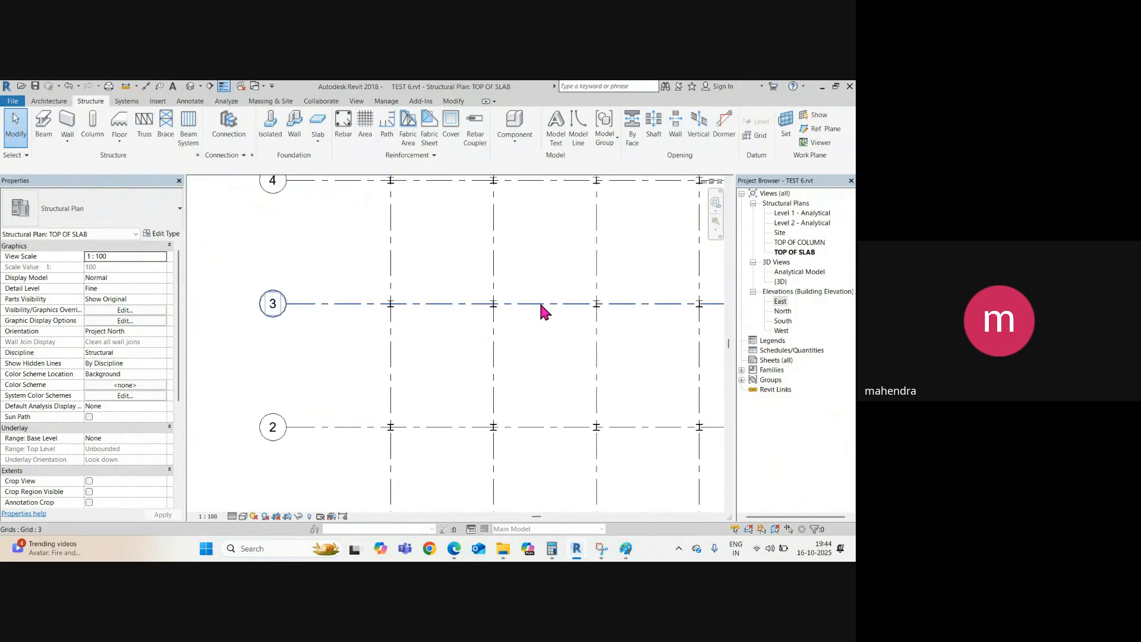
{"action": "scroll", "coordinate": [447, 309], "scroll_direction": "down", "scroll_amount": 2}
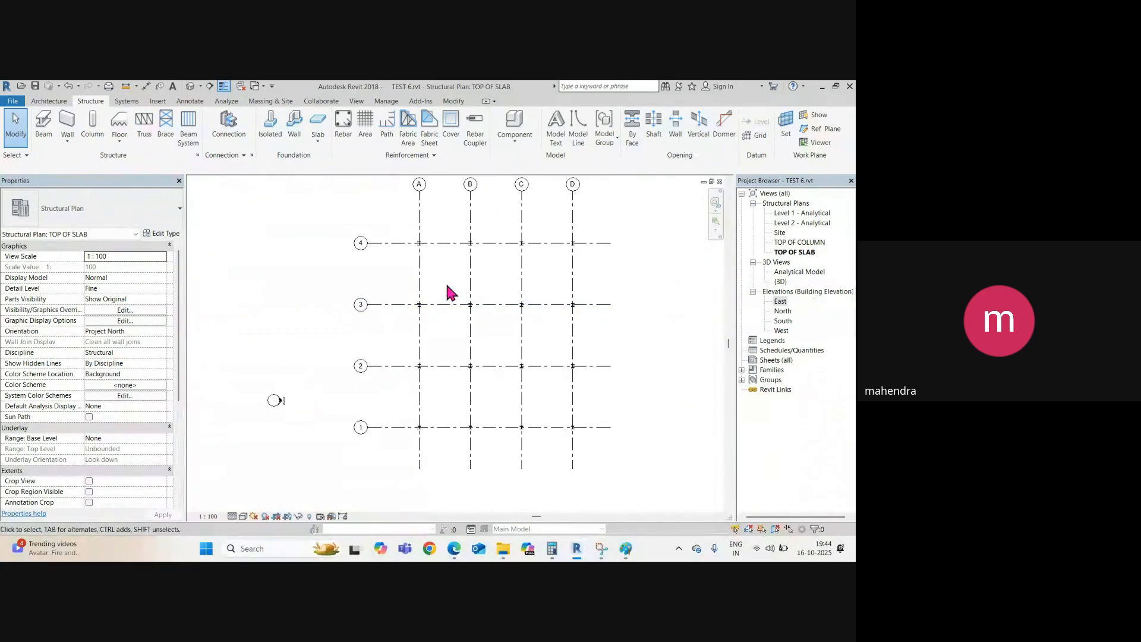
{"action": "left_click_drag", "start_coordinate": [457, 223], "coordinate": [538, 417]}
{"action": "left_click_drag", "start_coordinate": [442, 278], "coordinate": [541, 389]}
{"action": "key", "text": "Escape"}
{"action": "scroll", "coordinate": [499, 262], "scroll_direction": "up", "scroll_amount": 2}
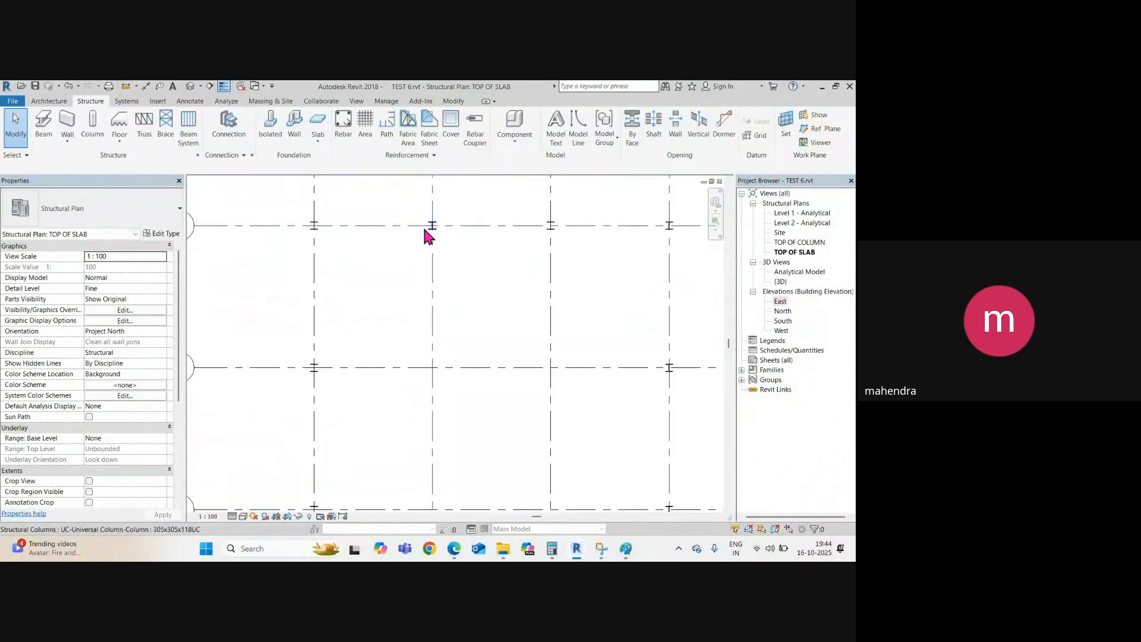
Rotate the eight columns along grids A and D by 90 degrees so their webs run along the numbered grids.
{"action": "left_click", "coordinate": [358, 230]}
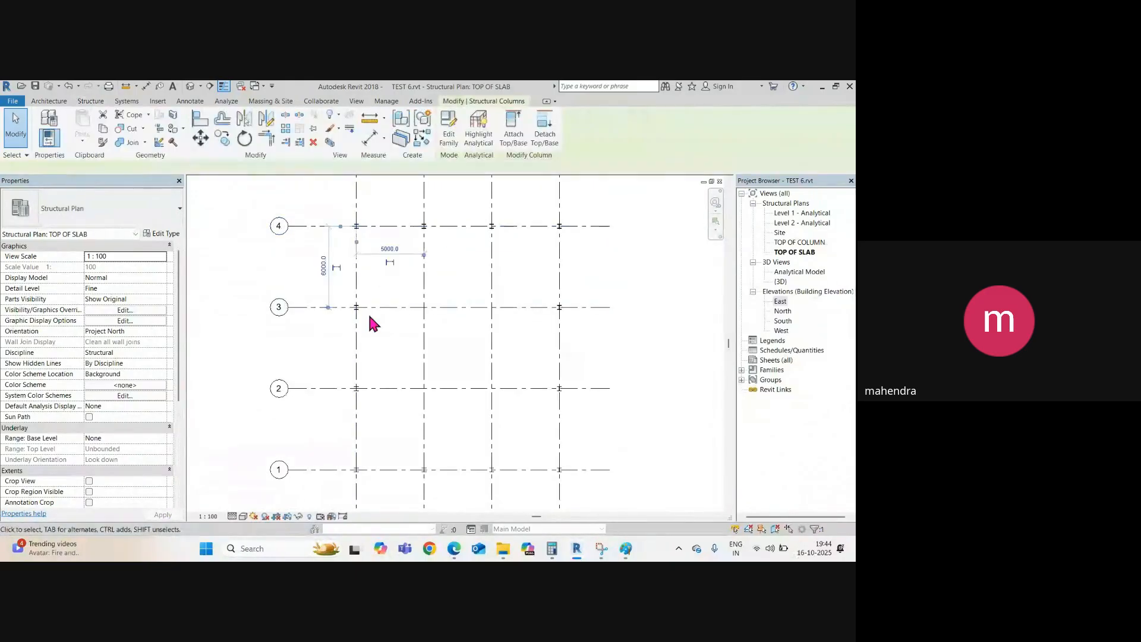
{"action": "key", "text": "Escape"}
{"action": "left_click_drag", "start_coordinate": [349, 211], "coordinate": [384, 256]}
{"action": "left_click_drag", "start_coordinate": [345, 292], "coordinate": [385, 506], "text": "ctrl"}
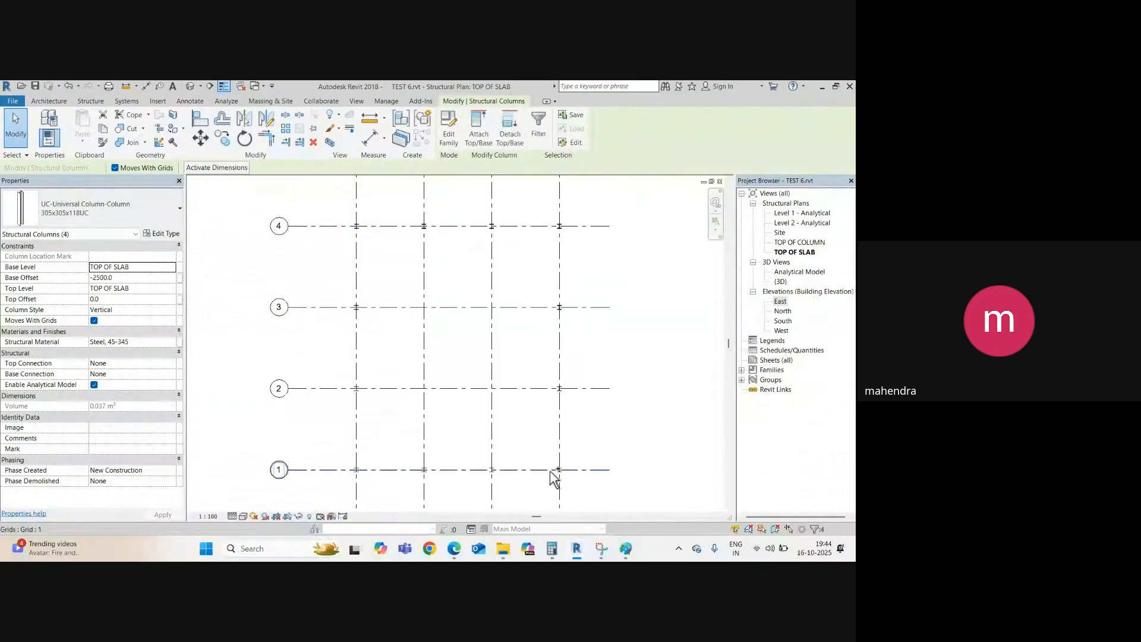
{"action": "left_click_drag", "start_coordinate": [534, 449], "coordinate": [571, 480], "text": "ctrl"}
{"action": "left_click_drag", "start_coordinate": [543, 351], "coordinate": [578, 402], "text": "ctrl"}
{"action": "left_click_drag", "start_coordinate": [546, 287], "coordinate": [570, 322], "text": "ctrl"}
{"action": "left_click_drag", "start_coordinate": [552, 212], "coordinate": [582, 256], "text": "ctrl"}
{"action": "scroll", "coordinate": [351, 235], "scroll_direction": "up", "scroll_amount": 6}
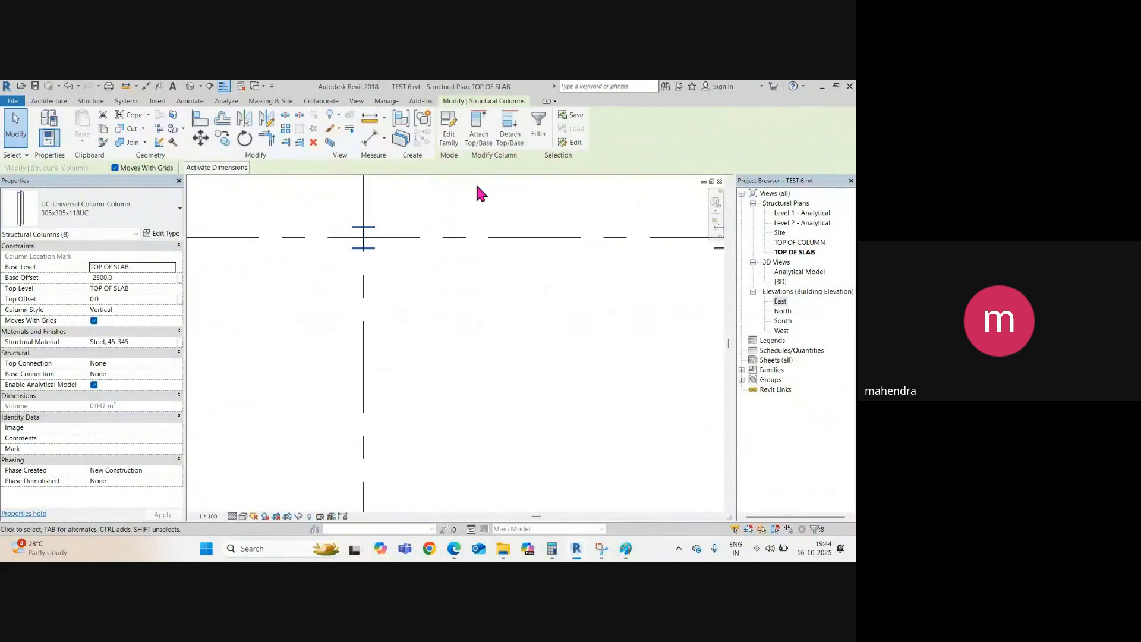
{"action": "scroll", "coordinate": [364, 256], "scroll_direction": "down", "scroll_amount": 5}
{"action": "scroll", "coordinate": [364, 260], "scroll_direction": "down", "scroll_amount": 6}
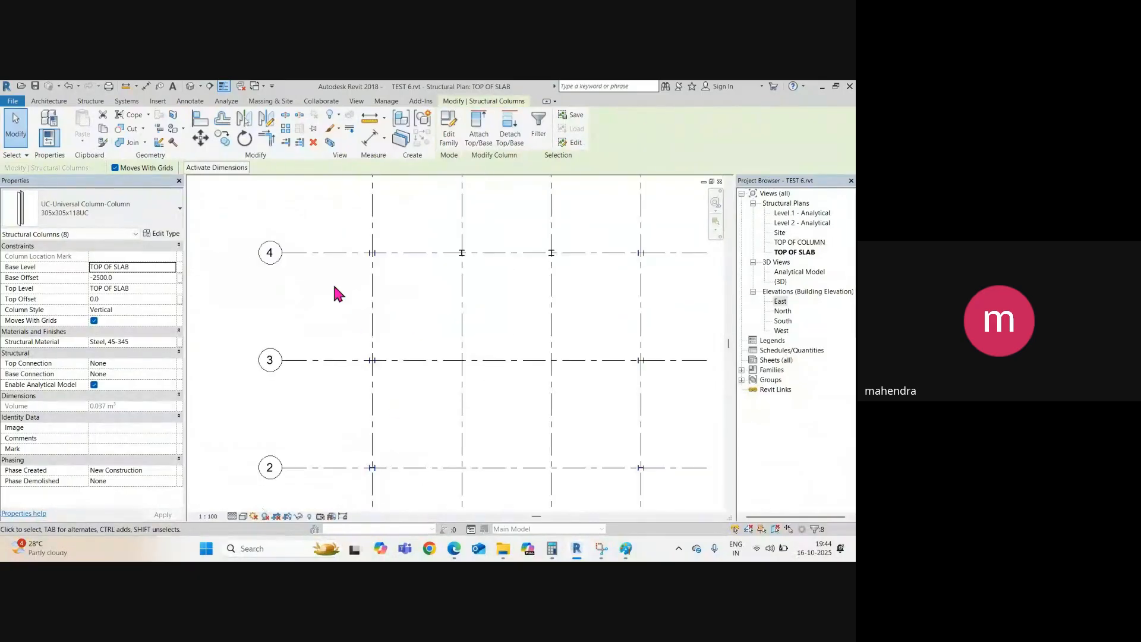
{"action": "scroll", "coordinate": [357, 385], "scroll_direction": "up", "scroll_amount": 2}
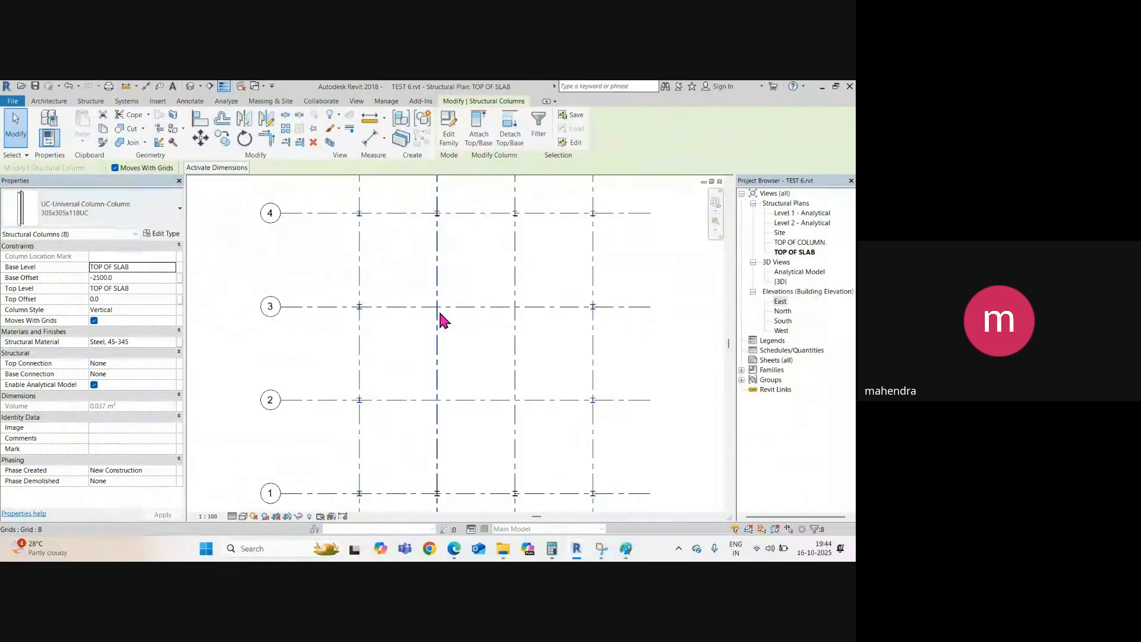
{"action": "scroll", "coordinate": [354, 211], "scroll_direction": "up", "scroll_amount": 5}
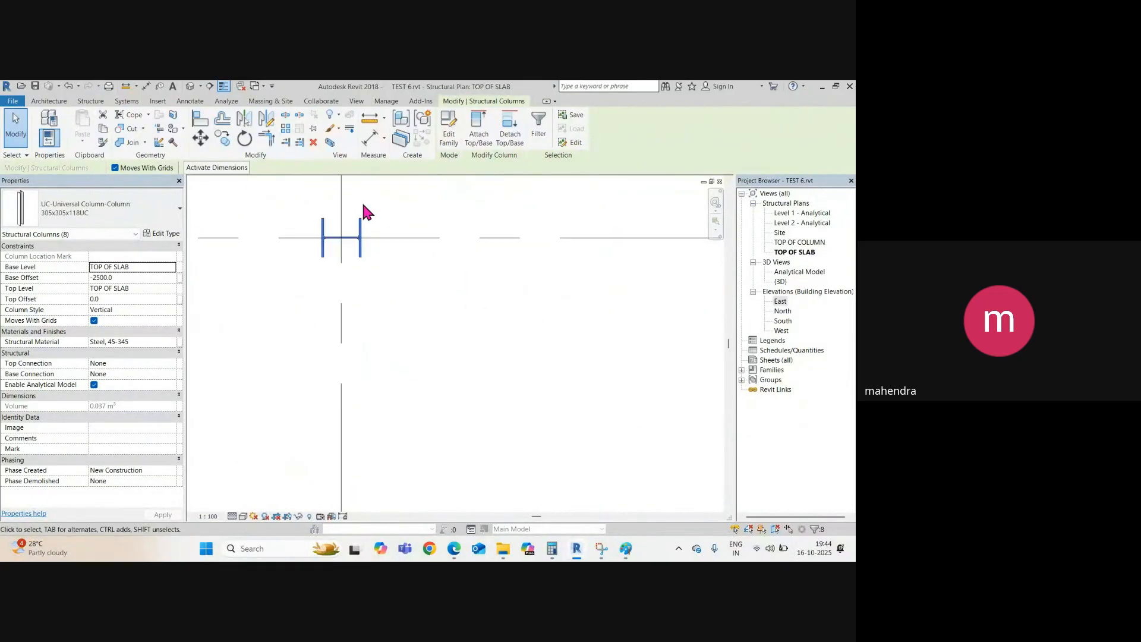
Set the TOP OF SLAB plan's view scale to 1:50.
{"action": "left_click", "coordinate": [211, 516]}
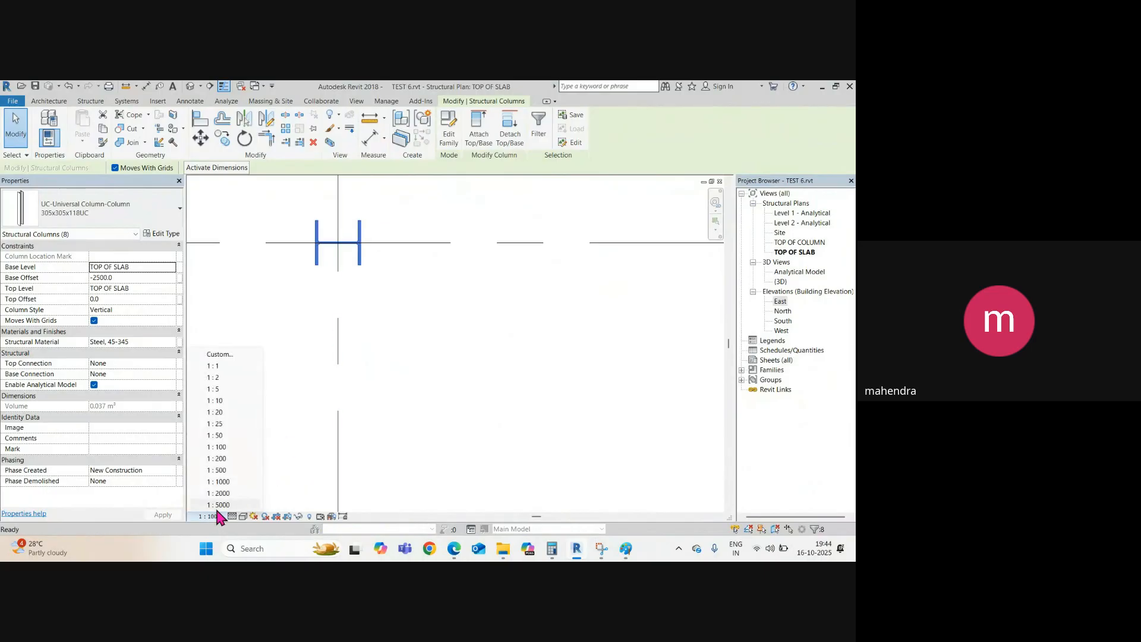
{"action": "left_click", "coordinate": [224, 432]}
{"action": "scroll", "coordinate": [415, 280], "scroll_direction": "down", "scroll_amount": 5}
{"action": "scroll", "coordinate": [402, 274], "scroll_direction": "up", "scroll_amount": 3}
{"action": "scroll", "coordinate": [390, 298], "scroll_direction": "down", "scroll_amount": 6}
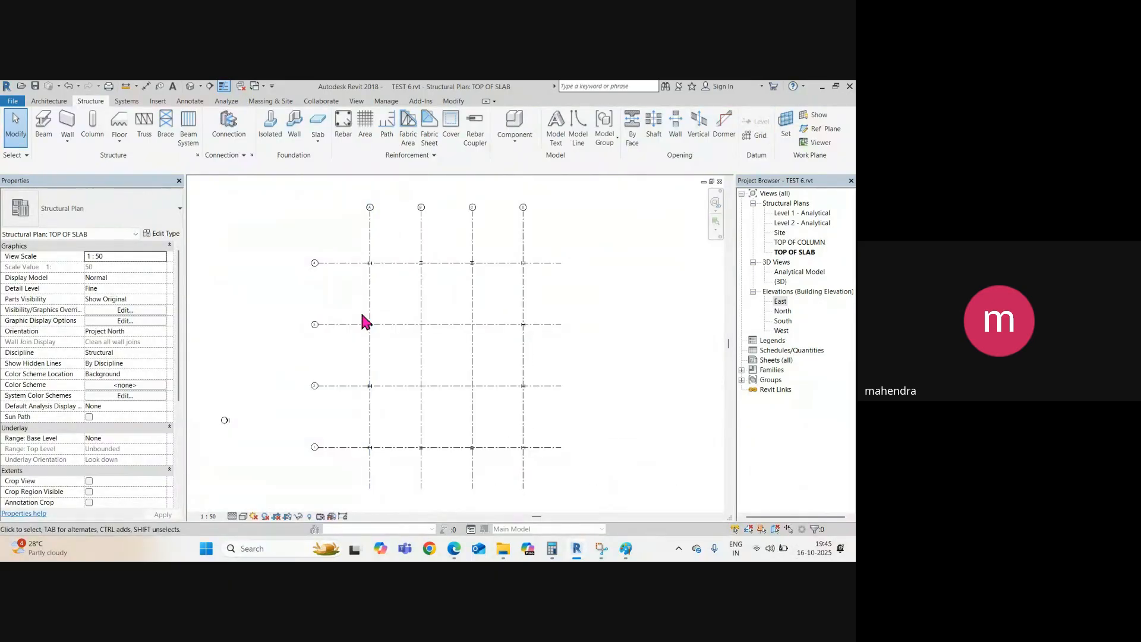
Set the eight columns along grids A and D to top level TOP OF COLUMN with a base offset of 0.
{"action": "left_click_drag", "start_coordinate": [354, 231], "coordinate": [388, 478]}
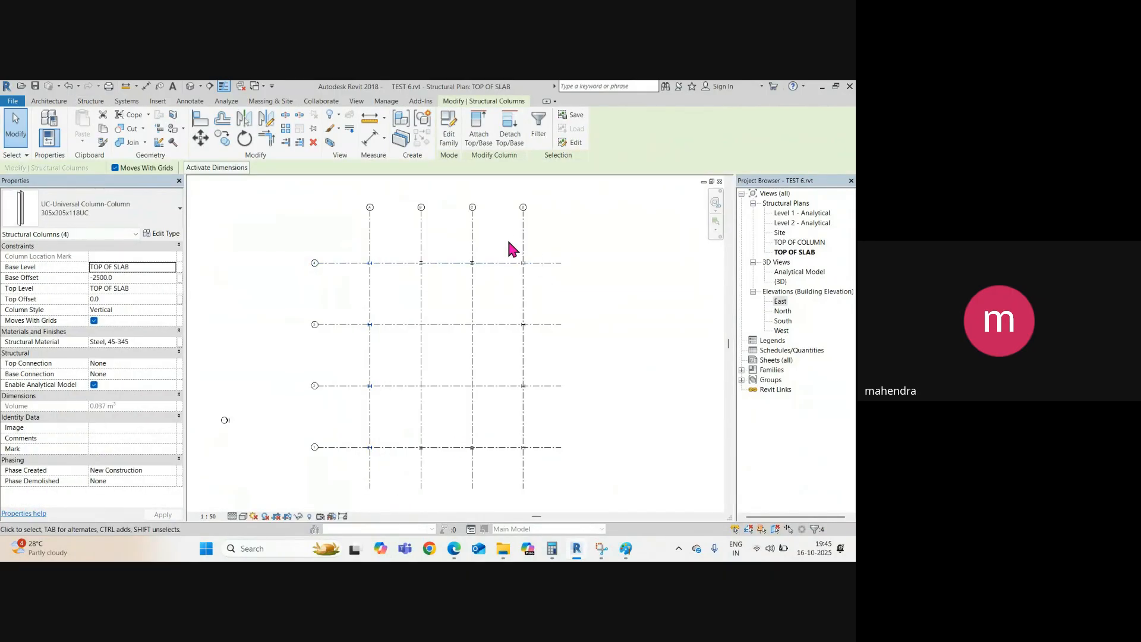
{"action": "left_click_drag", "start_coordinate": [502, 231], "coordinate": [546, 454], "text": "ctrl"}
{"action": "left_click", "coordinate": [170, 289]}
{"action": "left_click", "coordinate": [135, 313]}
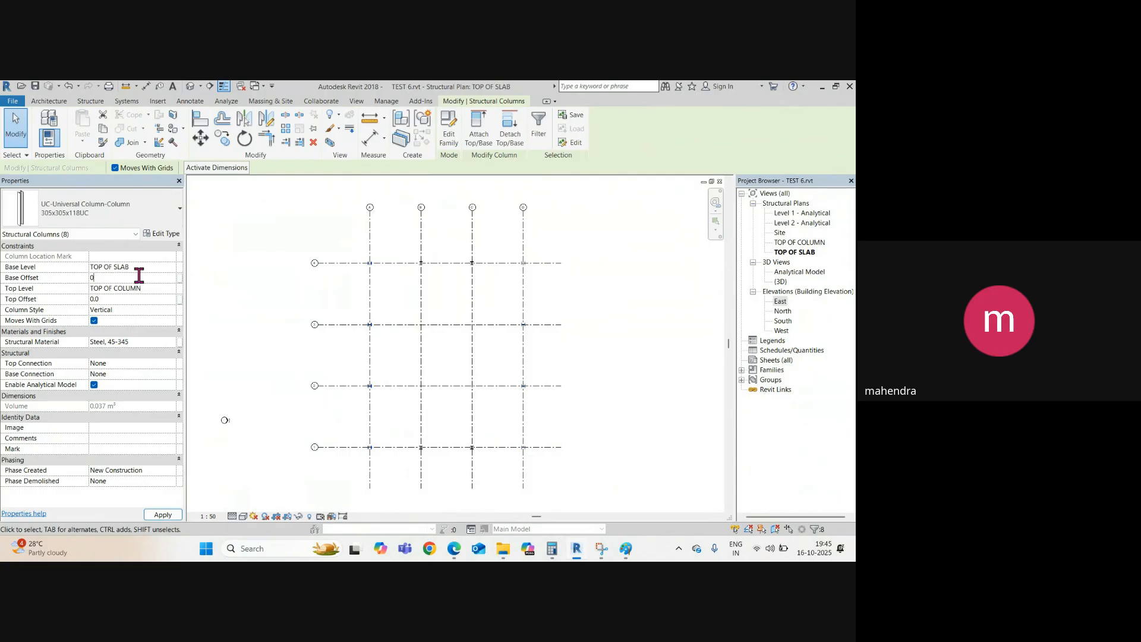
{"action": "left_click", "coordinate": [631, 288]}
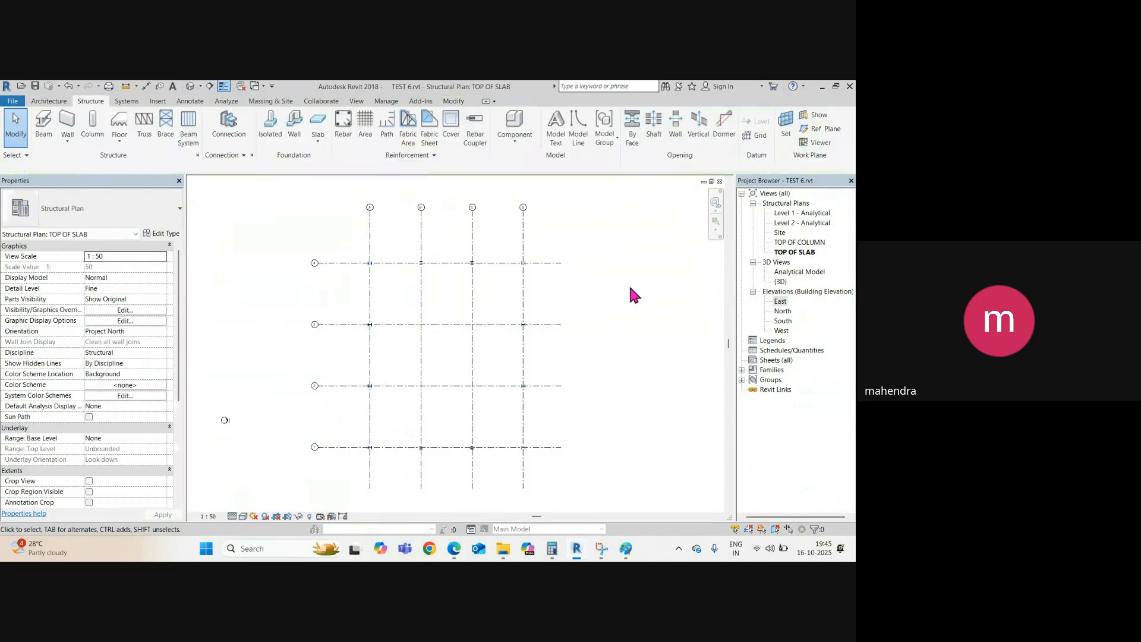
In the 3D view, set the four lower columns to top level TOP OF COLUMN with a base offset of 0.
{"action": "left_click", "coordinate": [191, 87]}
{"action": "scroll", "coordinate": [476, 311], "scroll_direction": "down", "scroll_amount": 5}
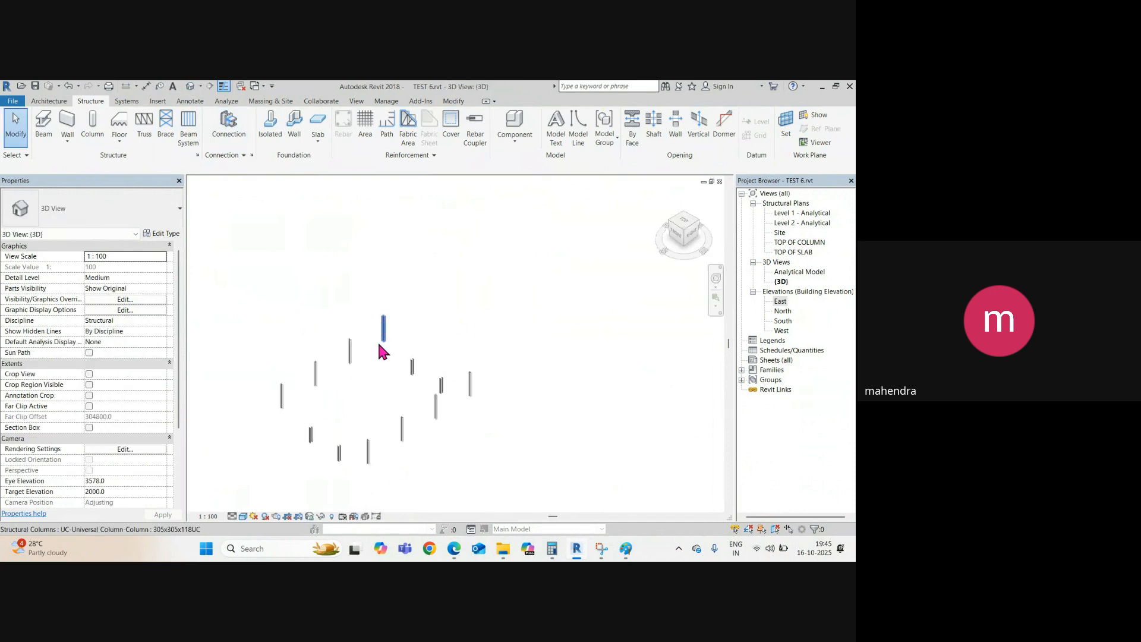
{"action": "middle_click_drag", "start_coordinate": [438, 410], "coordinate": [579, 392], "text": "shift"}
{"action": "scroll", "coordinate": [580, 392], "scroll_direction": "up", "scroll_amount": 4}
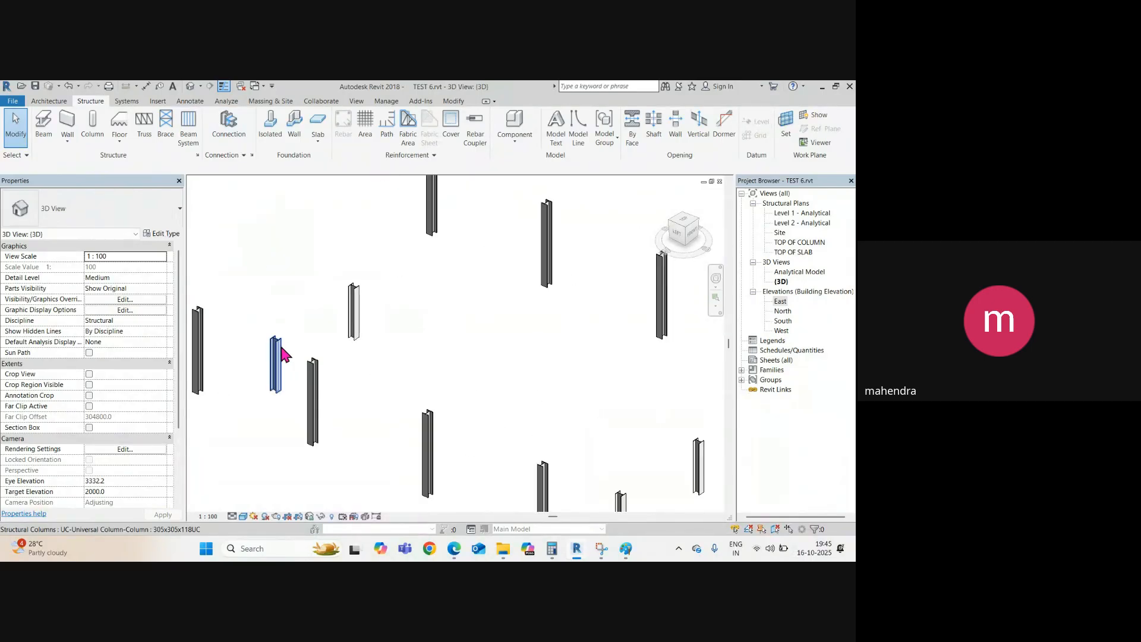
{"action": "left_click", "coordinate": [275, 360]}
{"action": "left_click", "coordinate": [355, 300], "text": "ctrl"}
{"action": "scroll", "coordinate": [479, 413], "scroll_direction": "down", "scroll_amount": 5}
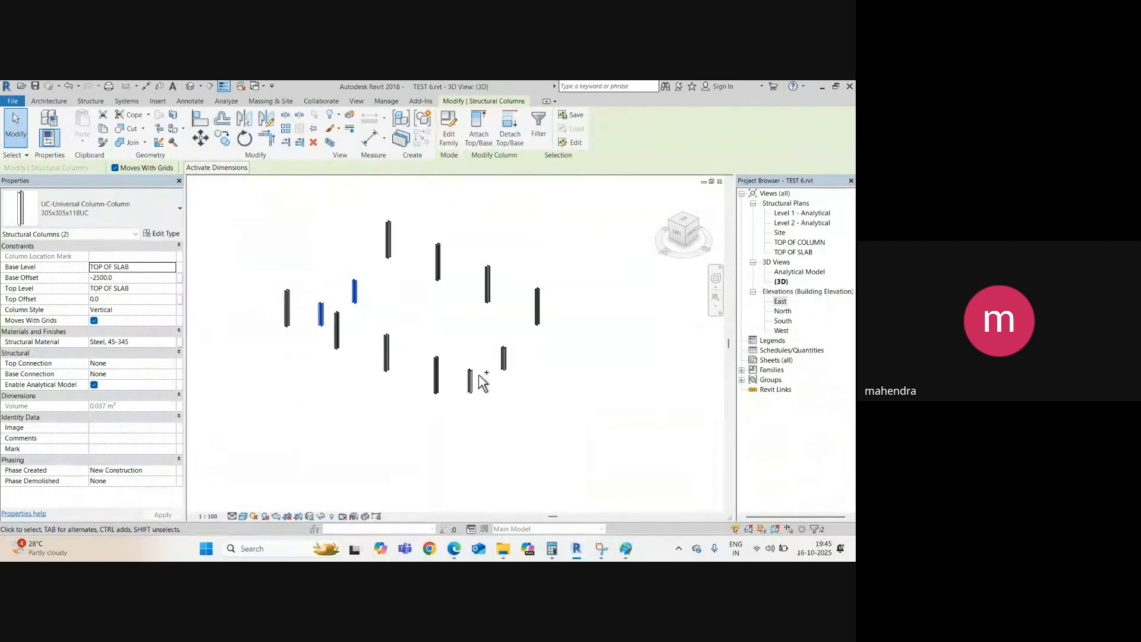
{"action": "left_click", "coordinate": [470, 380], "text": "ctrl"}
{"action": "left_click", "coordinate": [504, 356], "text": "ctrl"}
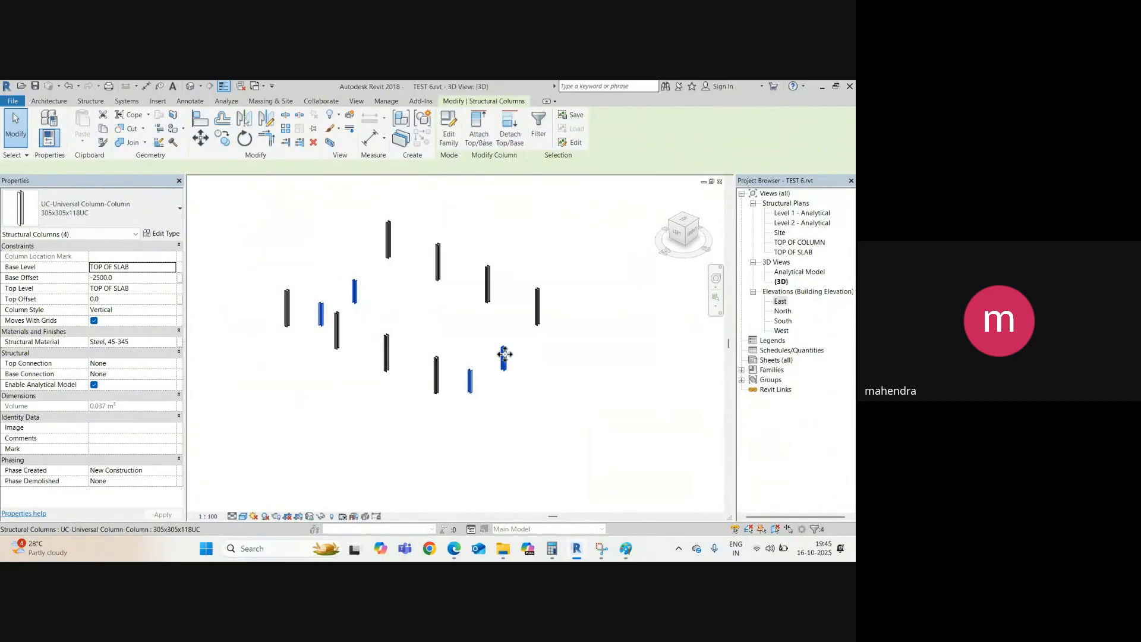
{"action": "left_click", "coordinate": [172, 289]}
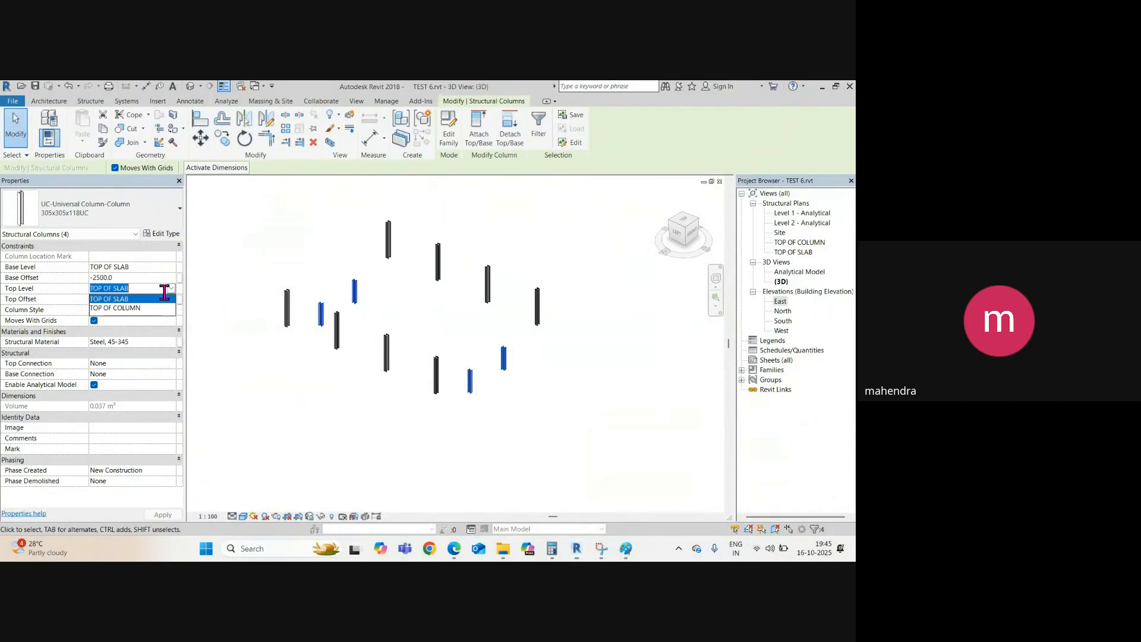
{"action": "left_click", "coordinate": [140, 312]}
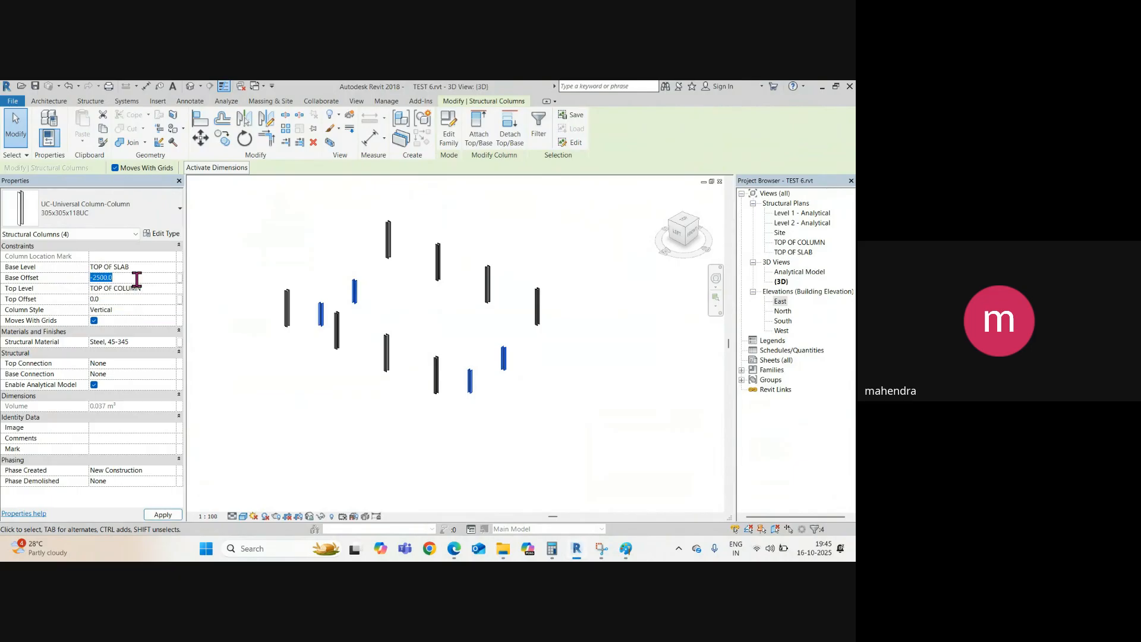
{"action": "left_click", "coordinate": [588, 380]}
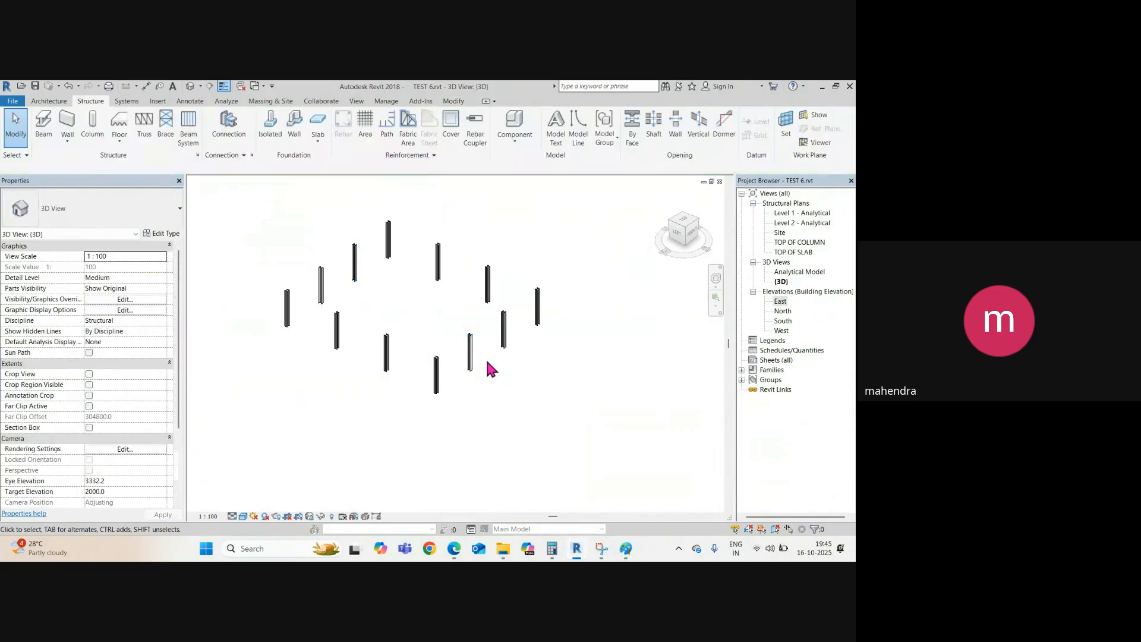
Examine the columns in 3D, return to the TOP OF SLAB plan and check the column orientations along grid 4.
{"action": "scroll", "coordinate": [492, 348], "scroll_direction": "up", "scroll_amount": 3}
{"action": "middle_click_drag", "start_coordinate": [492, 347], "coordinate": [499, 392], "text": "shift"}
{"action": "key", "text": "ctrl+Tab"}
{"action": "scroll", "coordinate": [406, 336], "scroll_direction": "up", "scroll_amount": 3}
{"action": "middle_click_drag", "start_coordinate": [464, 255], "coordinate": [460, 305]}
{"action": "scroll", "coordinate": [339, 252], "scroll_direction": "up", "scroll_amount": 2}
{"action": "middle_click_drag", "start_coordinate": [508, 236], "coordinate": [398, 264]}
{"action": "scroll", "coordinate": [329, 270], "scroll_direction": "up", "scroll_amount": 1}
{"action": "left_click", "coordinate": [265, 271]}
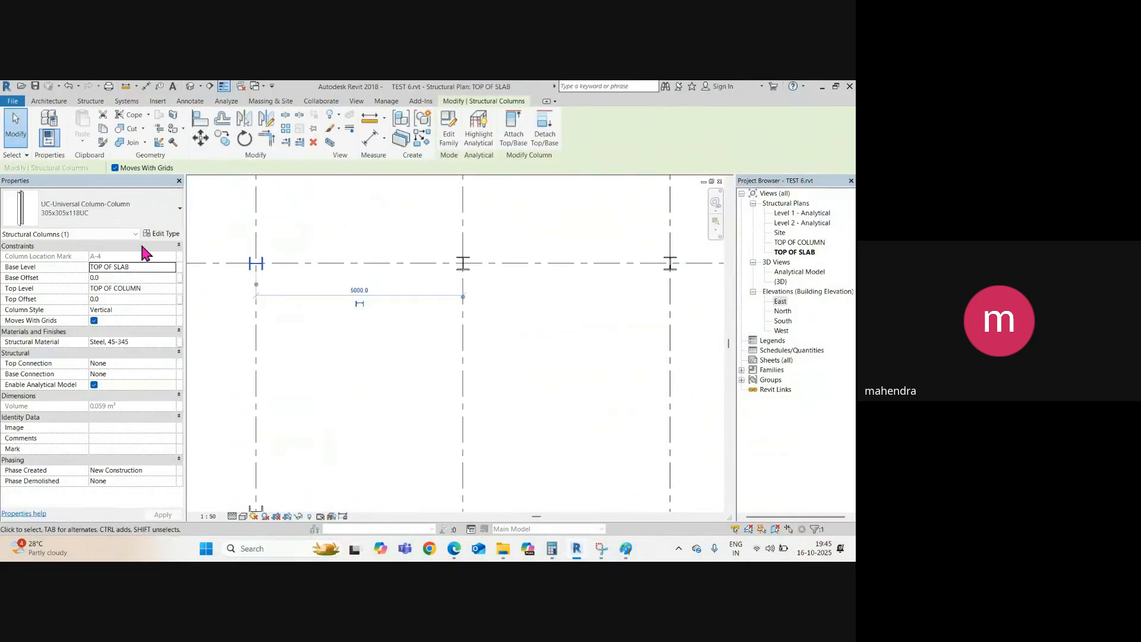
{"action": "scroll", "coordinate": [434, 321], "scroll_direction": "down", "scroll_amount": 3}
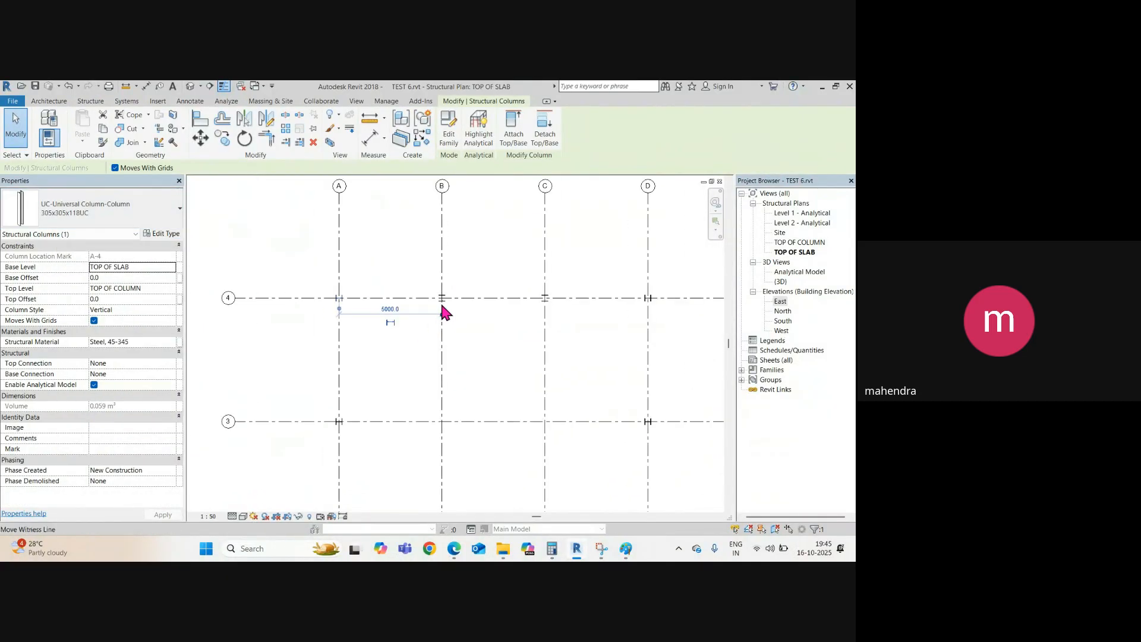
{"action": "key", "text": "Escape"}
{"action": "scroll", "coordinate": [445, 299], "scroll_direction": "down", "scroll_amount": 2}
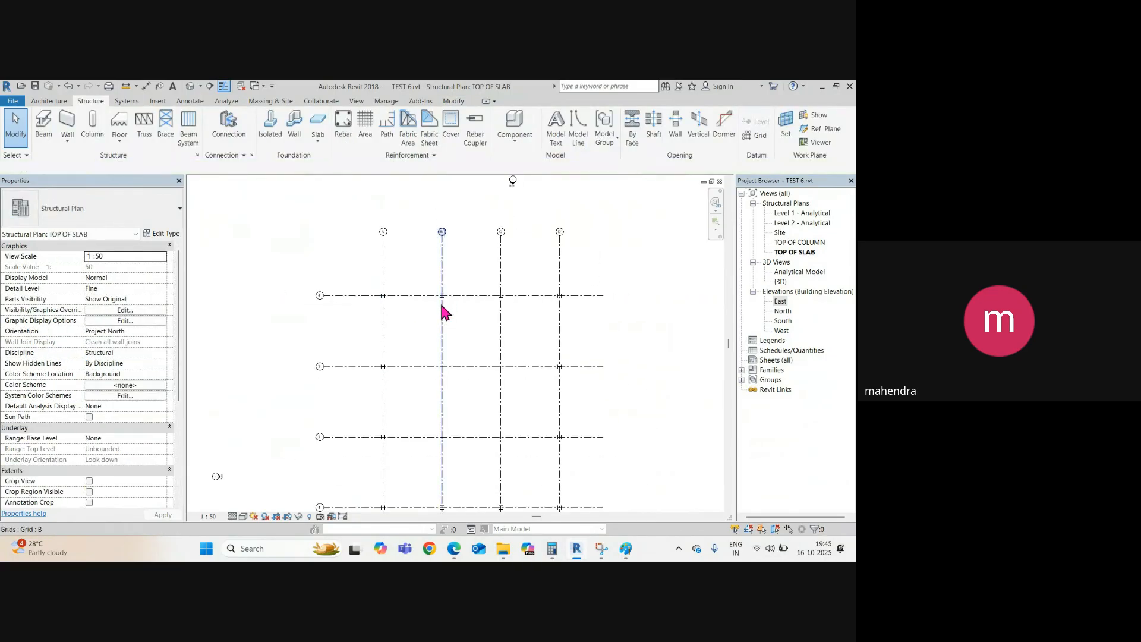
{"action": "scroll", "coordinate": [445, 299], "scroll_direction": "up", "scroll_amount": 3}
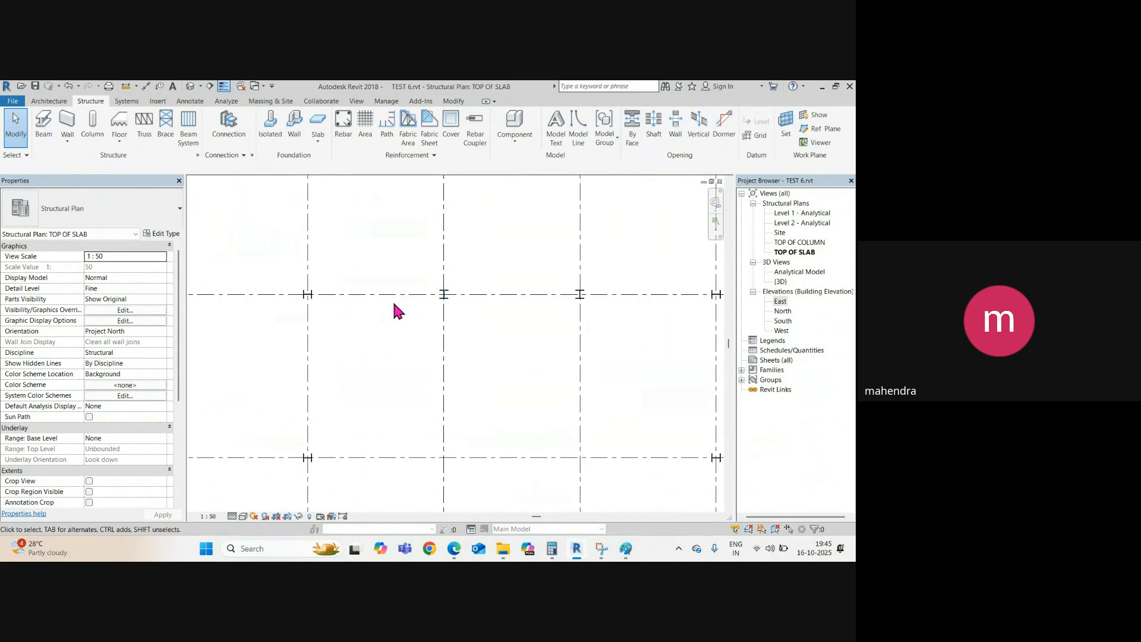
Load type 254x254x89UC of the UC-Universal Column-Column family from the Steel folder of the Structural Columns library.
{"action": "left_click", "coordinate": [156, 101]}
{"action": "left_click", "coordinate": [401, 123]}
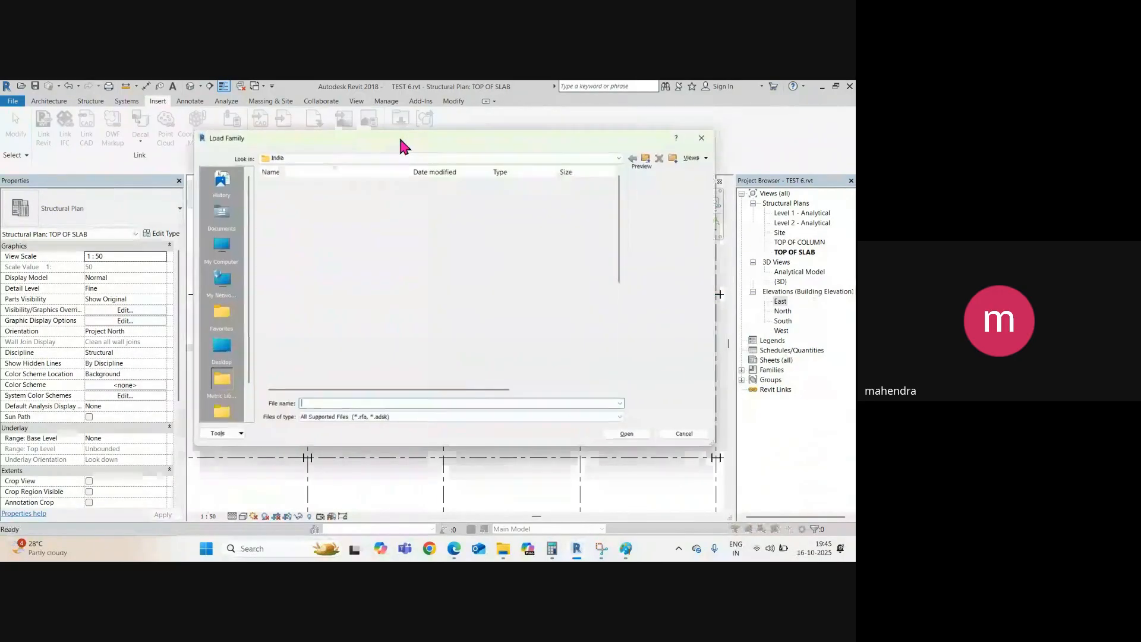
{"action": "scroll", "coordinate": [351, 266], "scroll_direction": "down", "scroll_amount": 7}
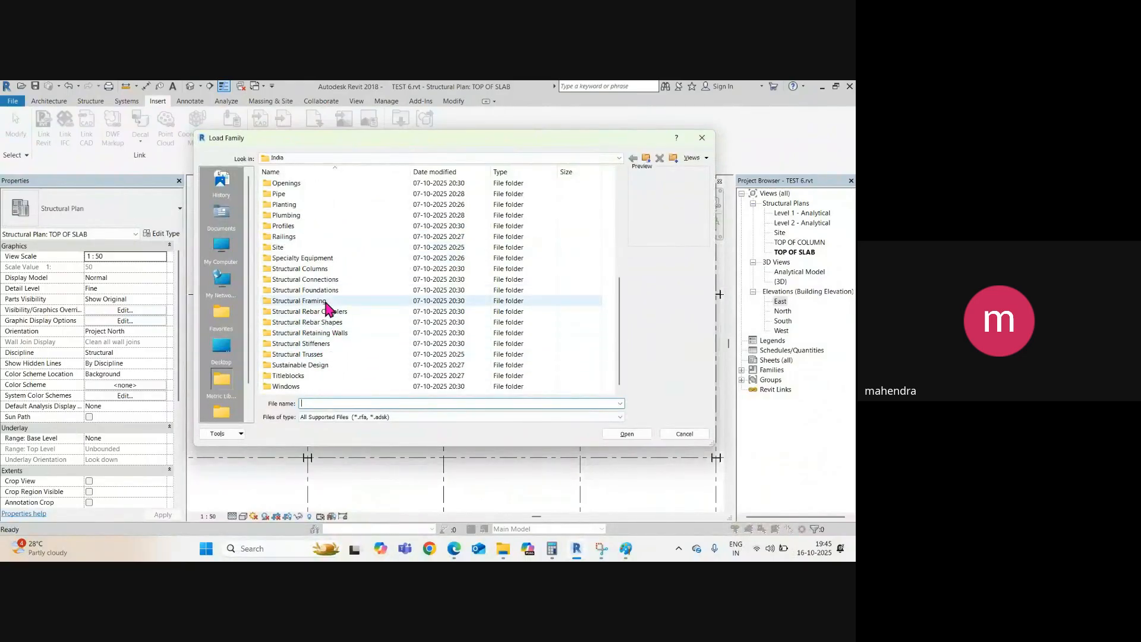
{"action": "double_click", "coordinate": [312, 269]}
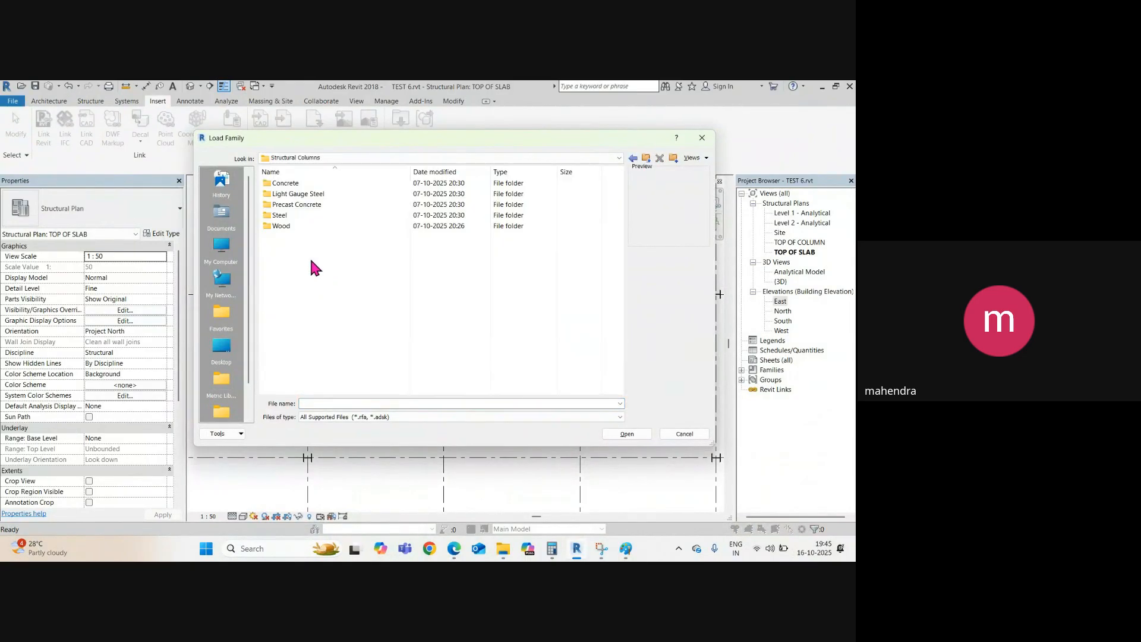
{"action": "double_click", "coordinate": [294, 217]}
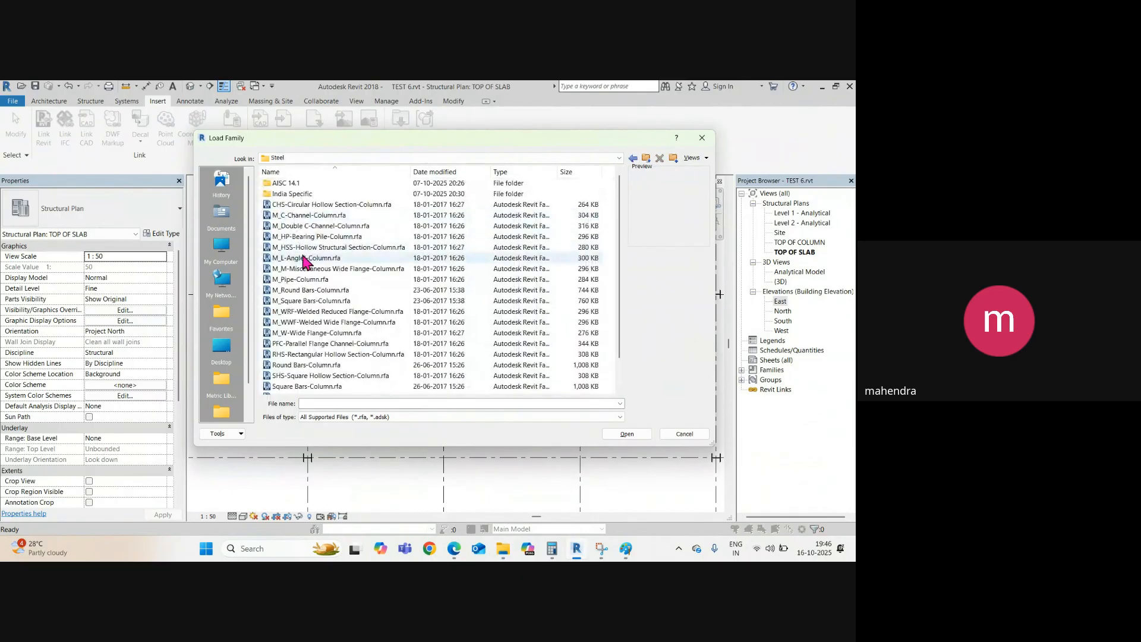
{"action": "left_click", "coordinate": [297, 387]}
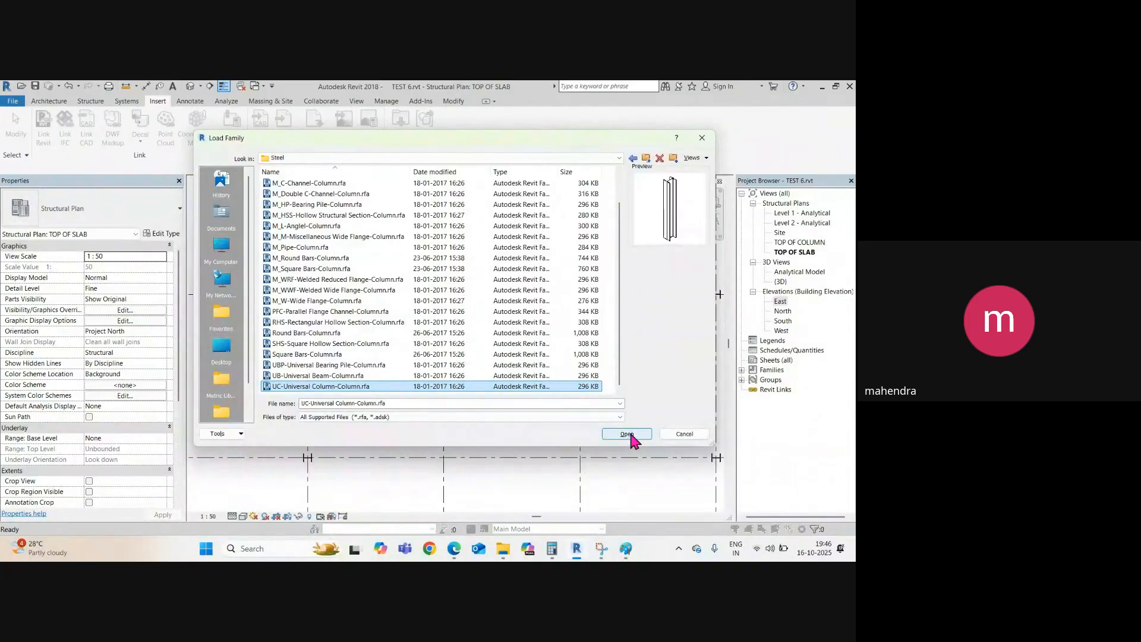
{"action": "left_click", "coordinate": [627, 434]}
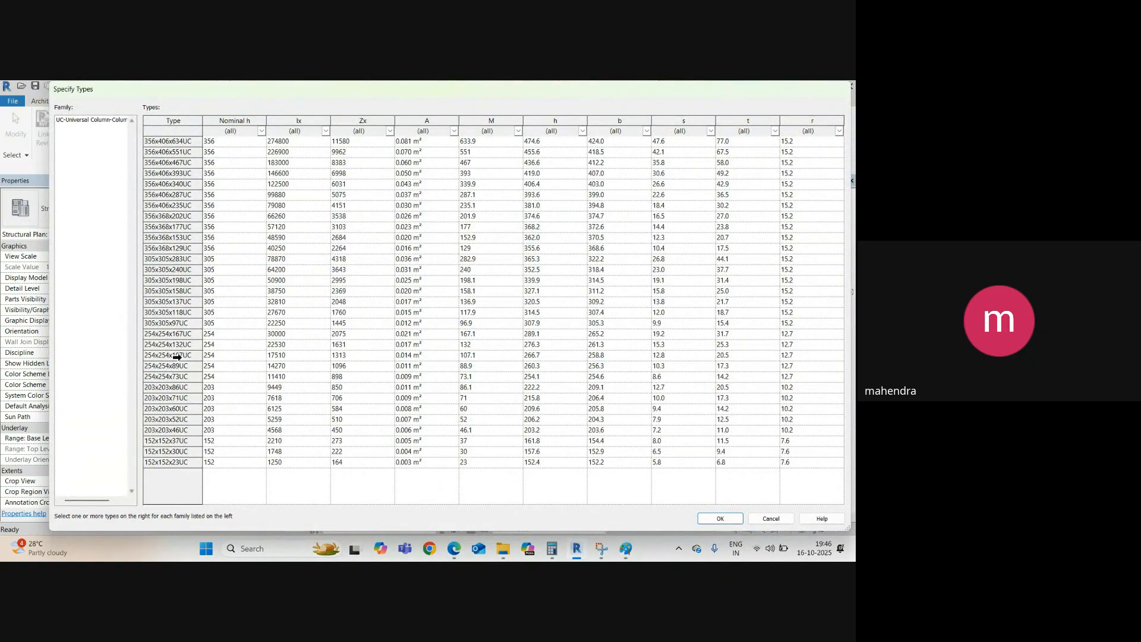
{"action": "left_click_drag", "start_coordinate": [280, 94], "coordinate": [371, 94]}
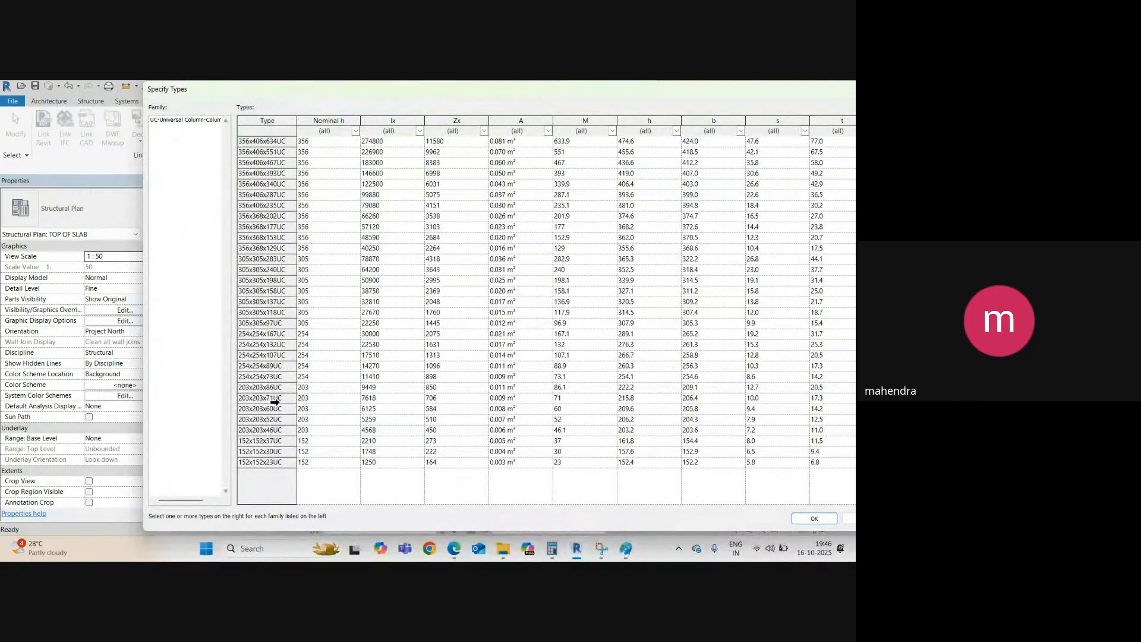
{"action": "left_click", "coordinate": [260, 366]}
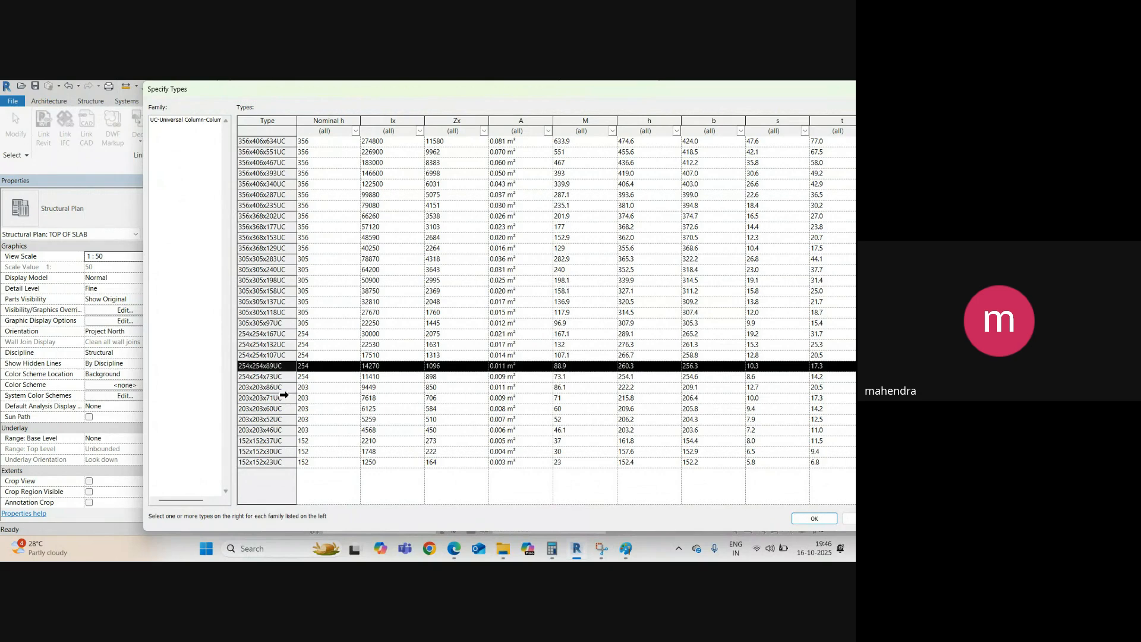
{"action": "left_click", "coordinate": [814, 518]}
Change the four columns at grid intersections B-4, C-4, B-1 and C-1 to type 254x254x89UC.
{"action": "scroll", "coordinate": [324, 297], "scroll_direction": "down", "scroll_amount": 4}
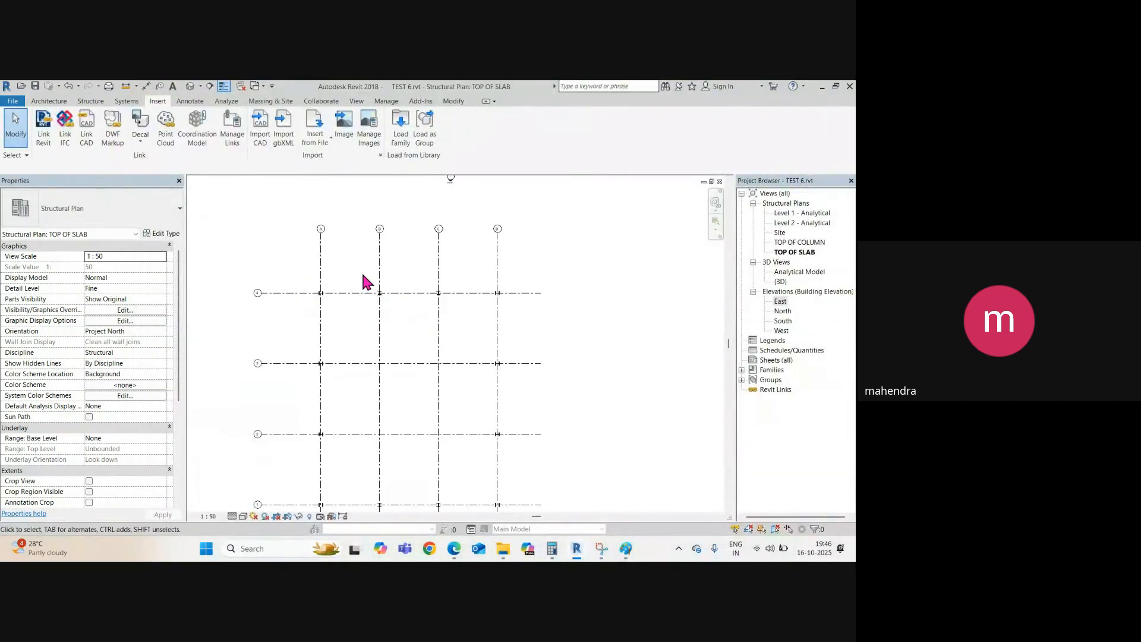
{"action": "left_click_drag", "start_coordinate": [361, 268], "coordinate": [466, 314]}
{"action": "scroll", "coordinate": [437, 303], "scroll_direction": "down", "scroll_amount": 1}
{"action": "middle_click_drag", "start_coordinate": [441, 362], "coordinate": [405, 266]}
{"action": "left_click_drag", "start_coordinate": [338, 343], "coordinate": [416, 365], "text": "ctrl"}
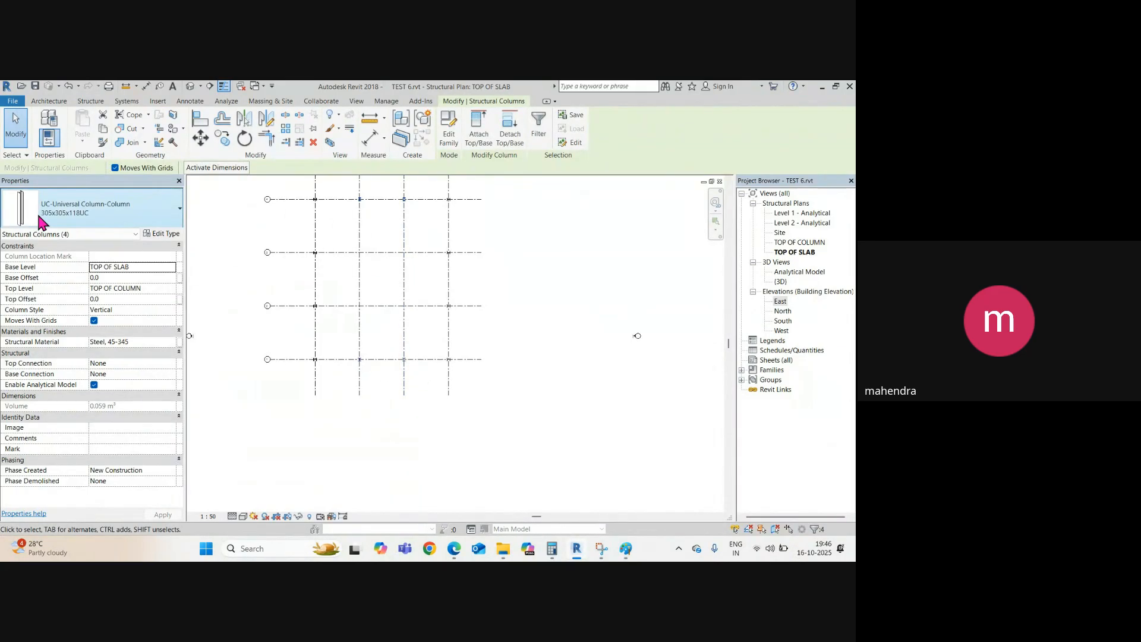
{"action": "left_click", "coordinate": [118, 211]}
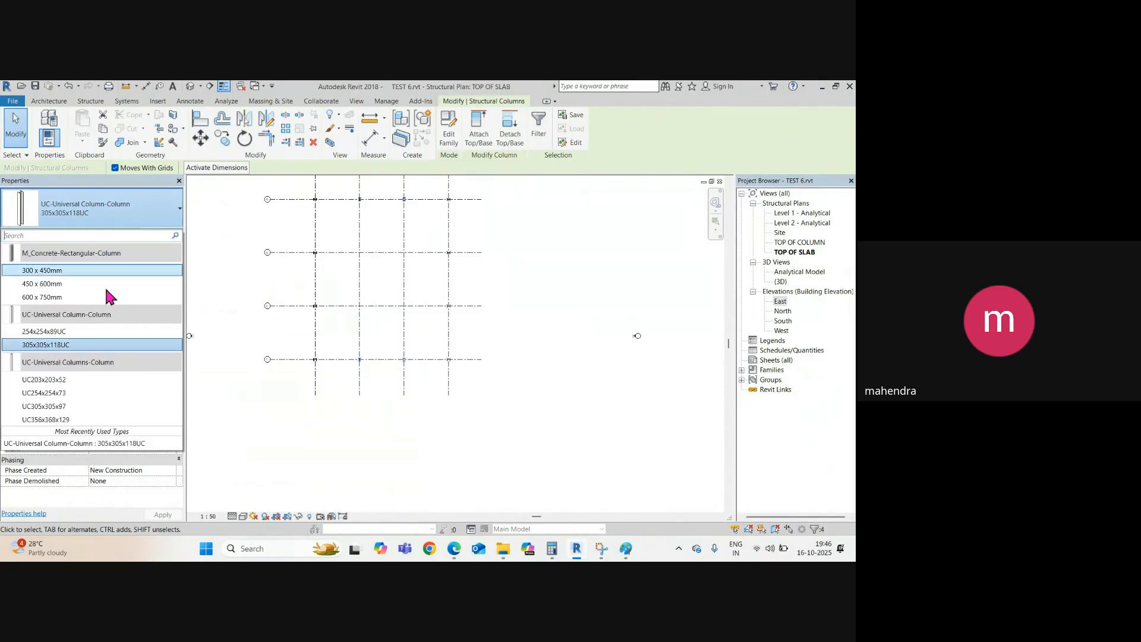
{"action": "left_click", "coordinate": [42, 332]}
{"action": "scroll", "coordinate": [401, 408], "scroll_direction": "up", "scroll_amount": 6}
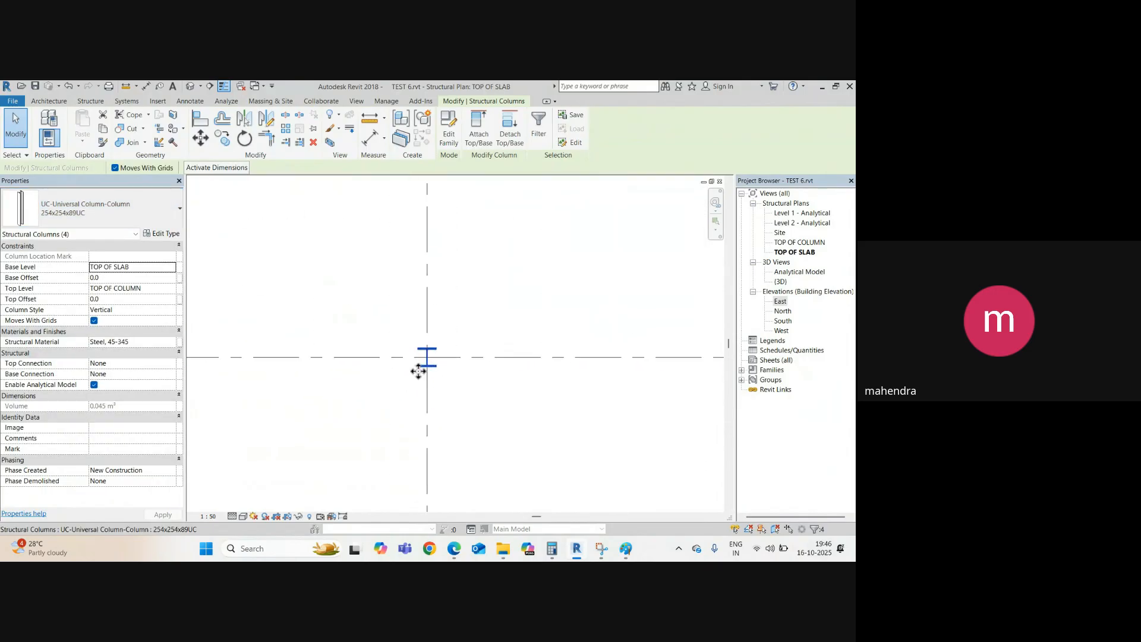
{"action": "left_click", "coordinate": [555, 398]}
{"action": "scroll", "coordinate": [357, 378], "scroll_direction": "up", "scroll_amount": 1}
{"action": "scroll", "coordinate": [351, 381], "scroll_direction": "down", "scroll_amount": 6}
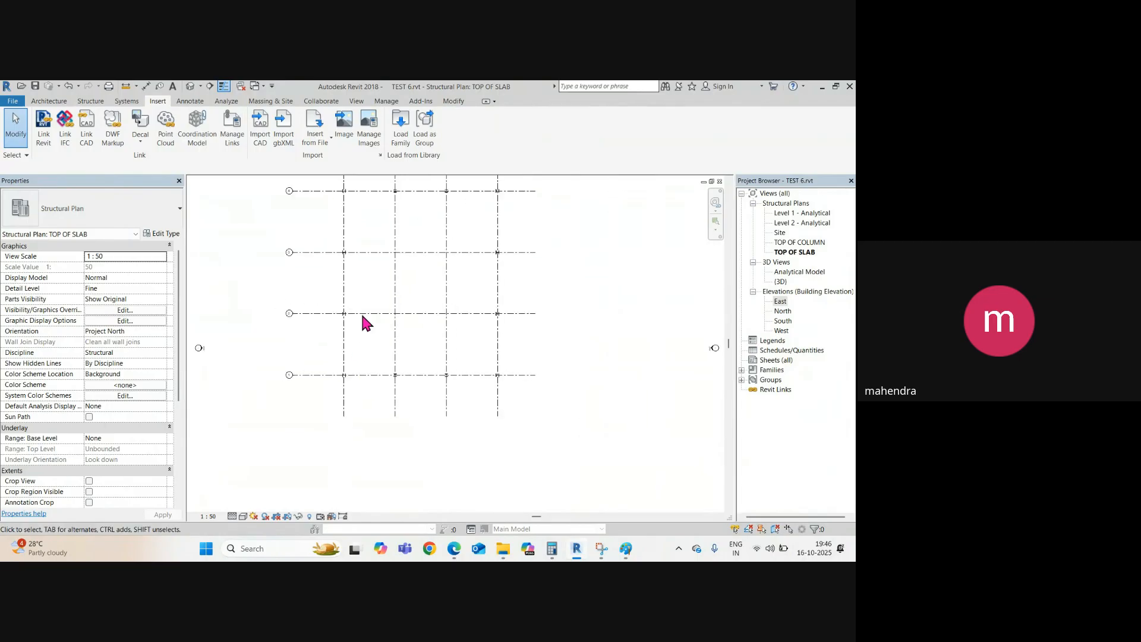
Examine the columns in the 3D view and check their heights in the East elevation.
{"action": "left_click", "coordinate": [191, 87]}
{"action": "scroll", "coordinate": [466, 354], "scroll_direction": "down", "scroll_amount": 2}
{"action": "middle_click_drag", "start_coordinate": [466, 423], "coordinate": [528, 435], "text": "shift"}
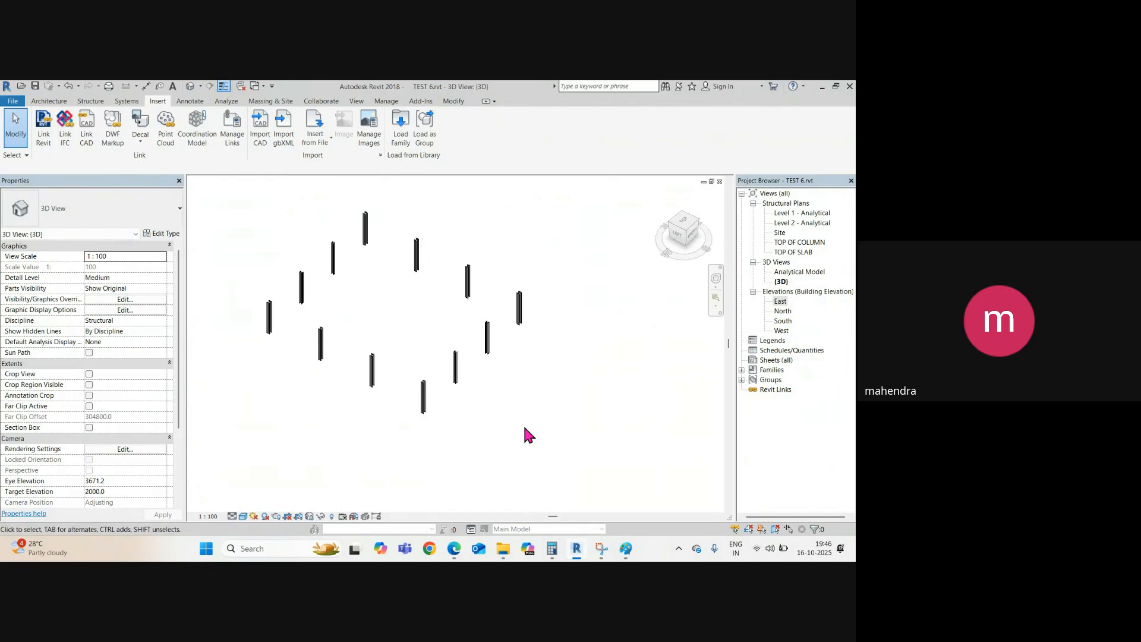
{"action": "key", "text": "ctrl+Tab"}
{"action": "double_click", "coordinate": [781, 302]}
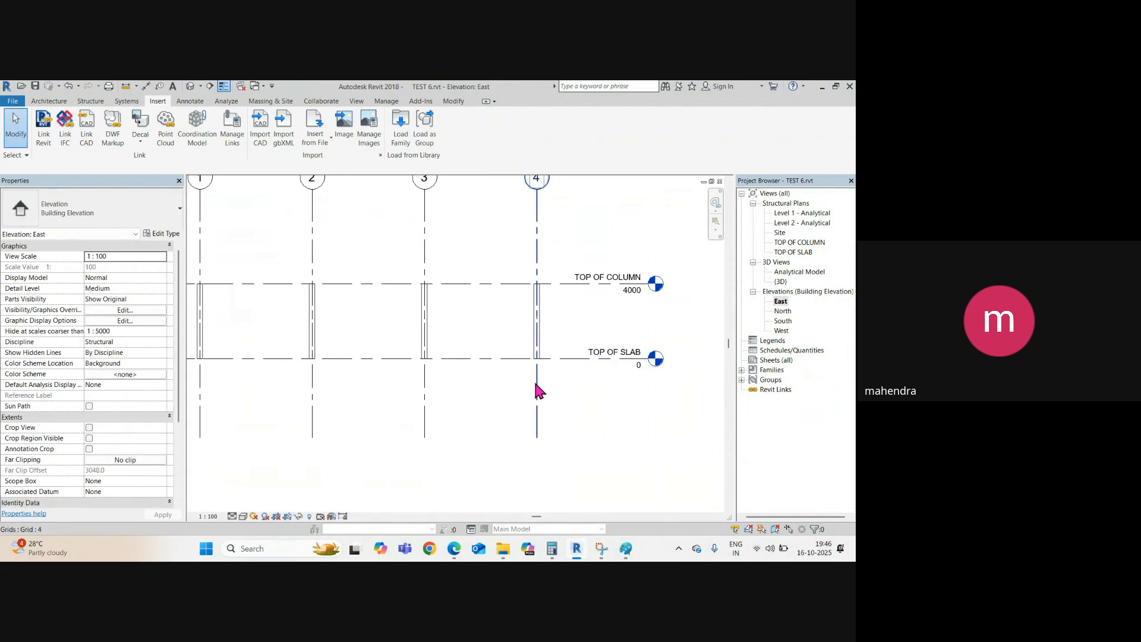
Set the TOP OF COLUMN plan to scale 1 : 50, Fine detail level and Shaded visual style.
{"action": "double_click", "coordinate": [788, 244]}
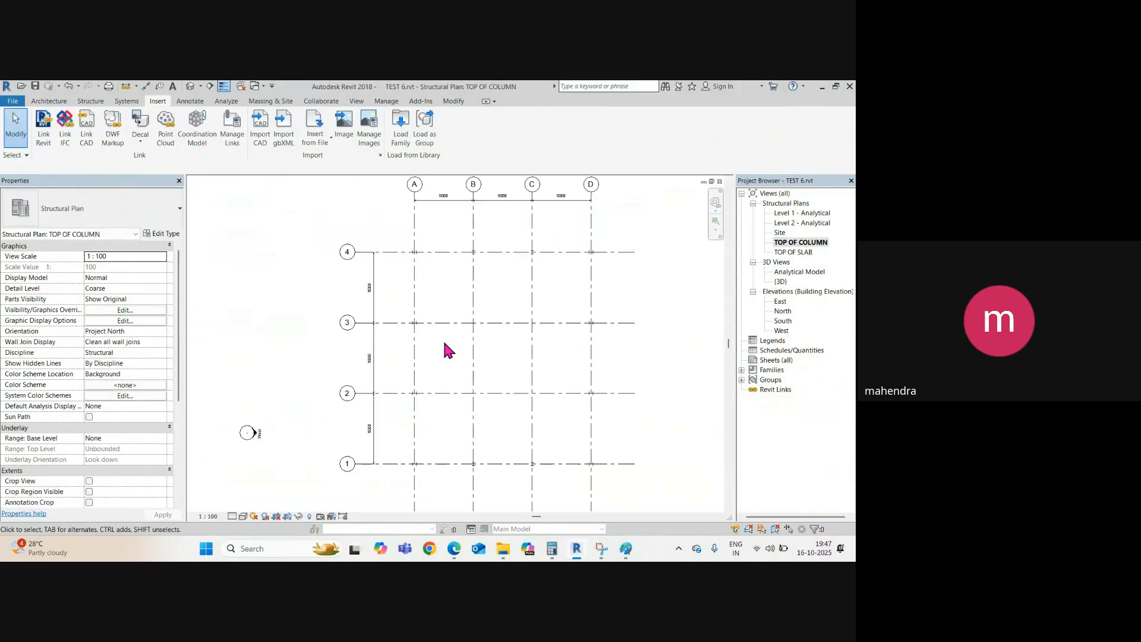
{"action": "scroll", "coordinate": [420, 248], "scroll_direction": "up", "scroll_amount": 4}
{"action": "left_click", "coordinate": [209, 517]}
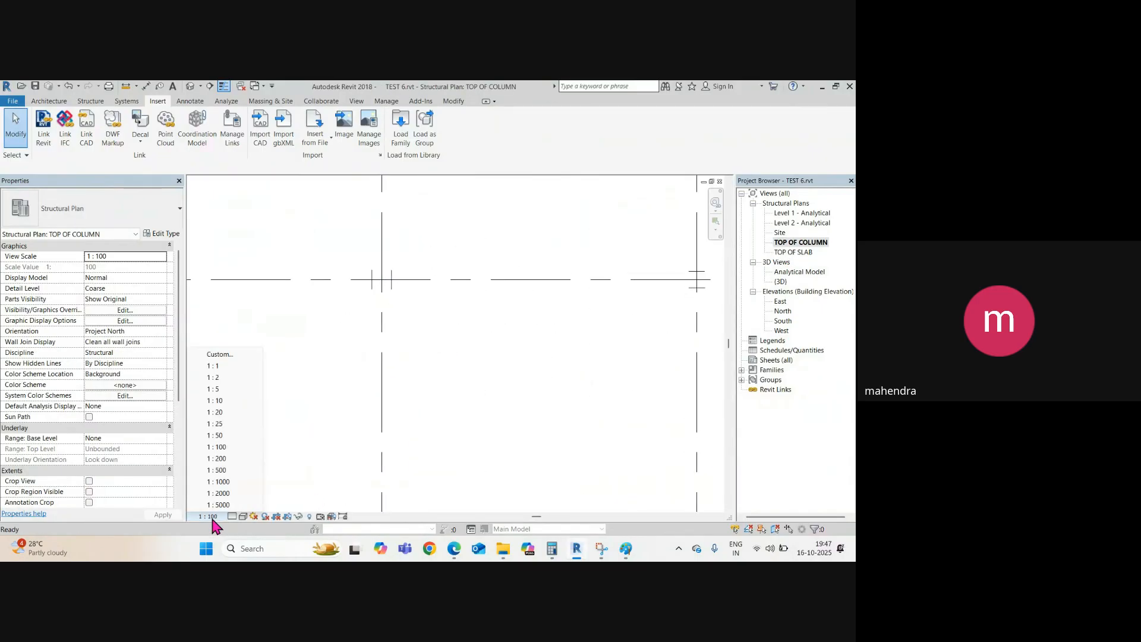
{"action": "left_click", "coordinate": [224, 435]}
{"action": "left_click", "coordinate": [233, 517]}
{"action": "left_click", "coordinate": [249, 503]}
{"action": "left_click", "coordinate": [244, 517]}
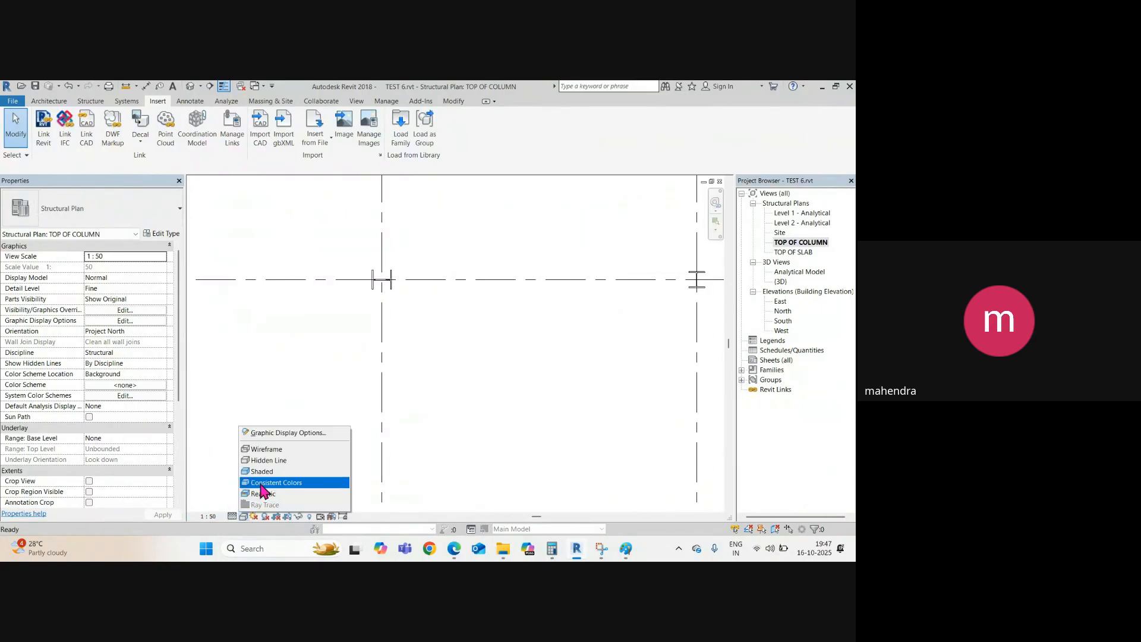
{"action": "left_click", "coordinate": [264, 471]}
Check the section type and level constraints of the corner column at grid intersection A-1.
{"action": "scroll", "coordinate": [252, 285], "scroll_direction": "down", "scroll_amount": 3}
{"action": "scroll", "coordinate": [303, 321], "scroll_direction": "up", "scroll_amount": 2}
{"action": "scroll", "coordinate": [270, 319], "scroll_direction": "down", "scroll_amount": 4}
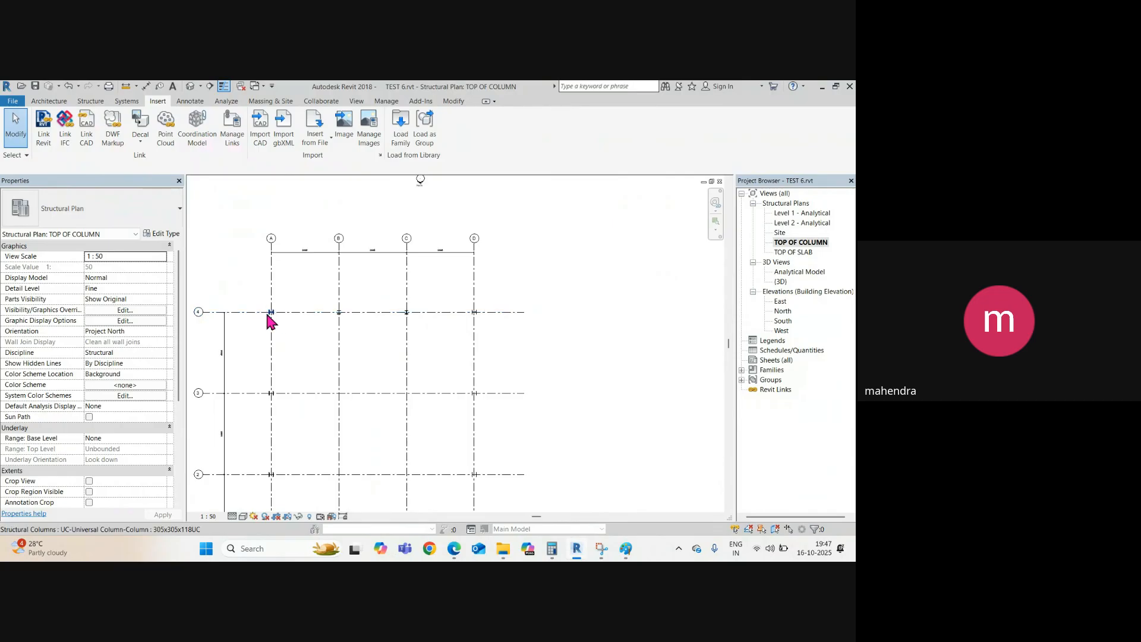
{"action": "scroll", "coordinate": [484, 311], "scroll_direction": "down", "scroll_amount": 1}
{"action": "middle_click_drag", "start_coordinate": [484, 312], "coordinate": [410, 464]}
{"action": "scroll", "coordinate": [327, 398], "scroll_direction": "up", "scroll_amount": 5}
{"action": "left_click", "coordinate": [298, 373]}
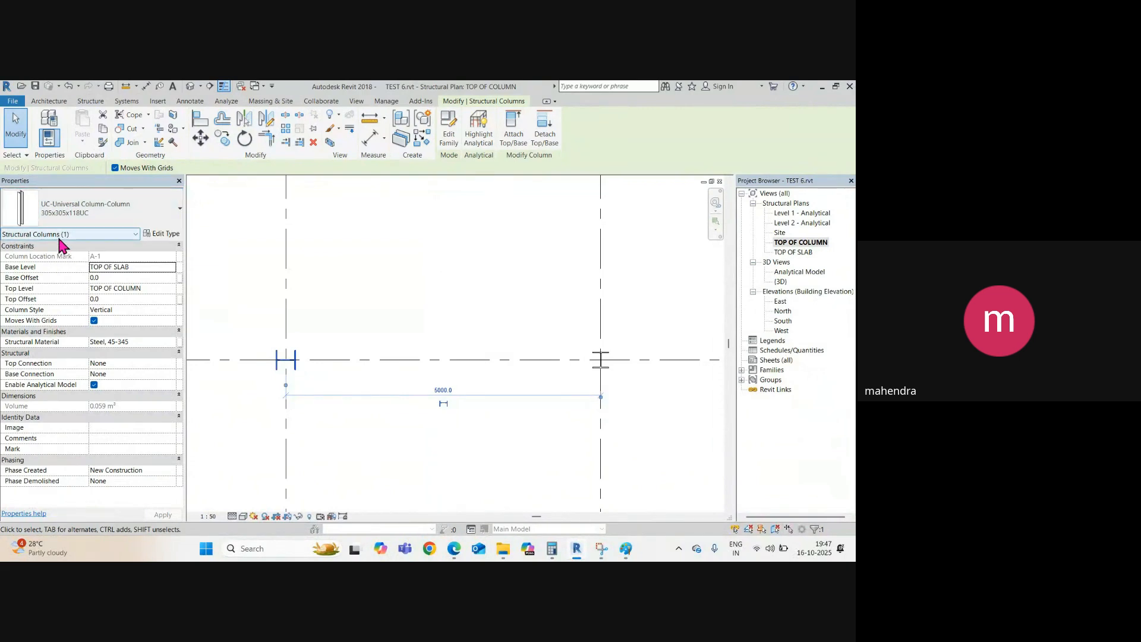
{"action": "left_click", "coordinate": [461, 257]}
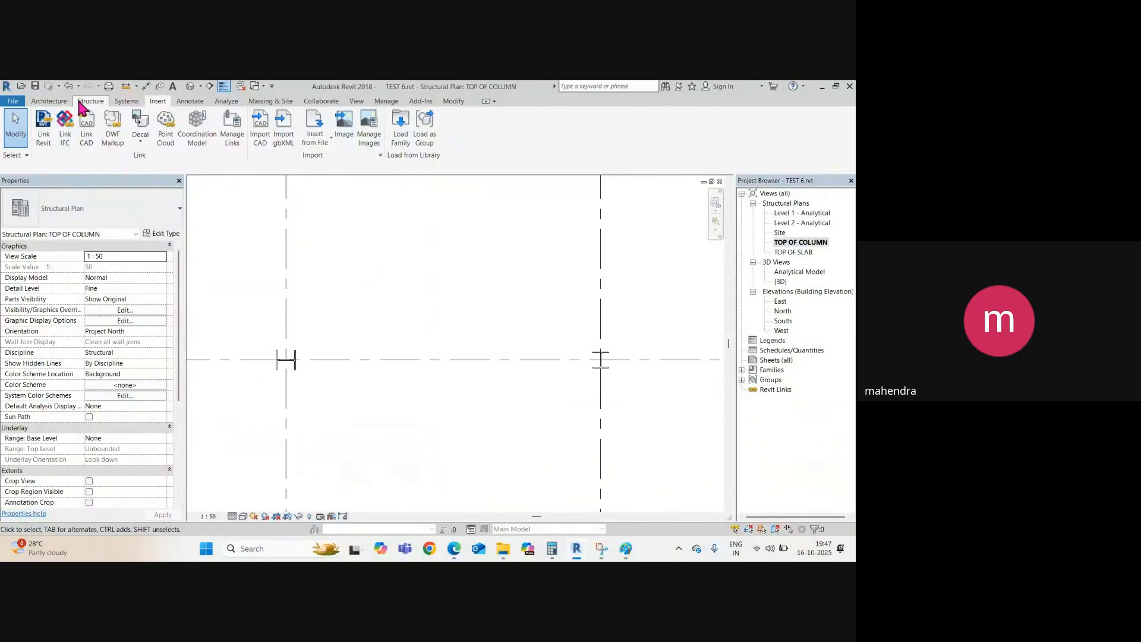
Start the Beam tool, review its available types and open the Steel folder of the Structural Framing library for loading a family.
{"action": "left_click", "coordinate": [84, 102]}
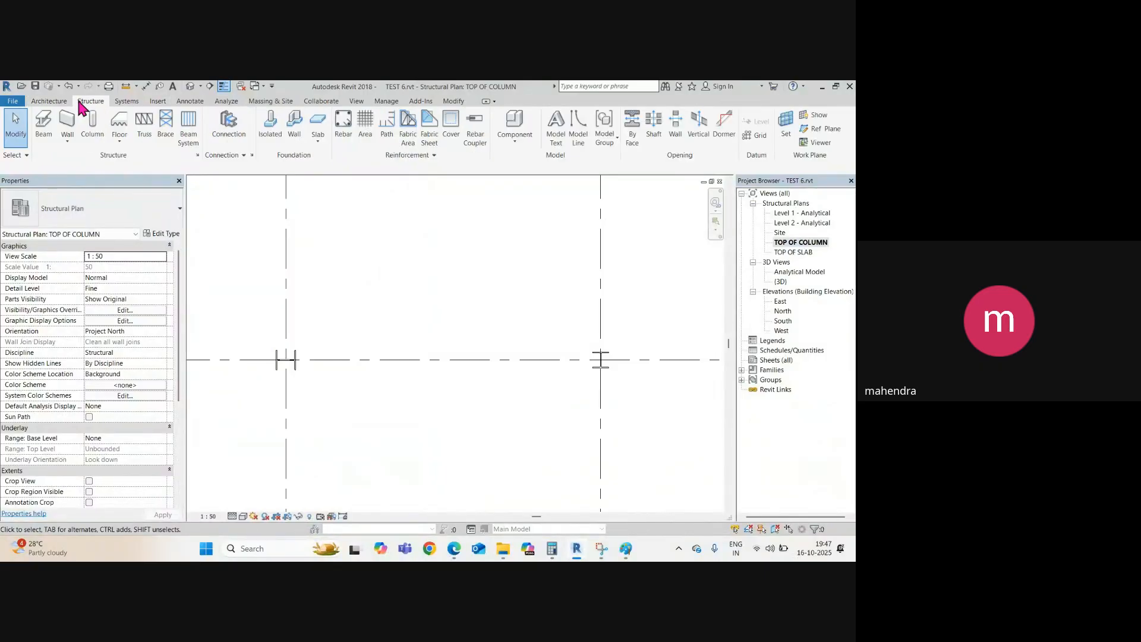
{"action": "left_click", "coordinate": [49, 139]}
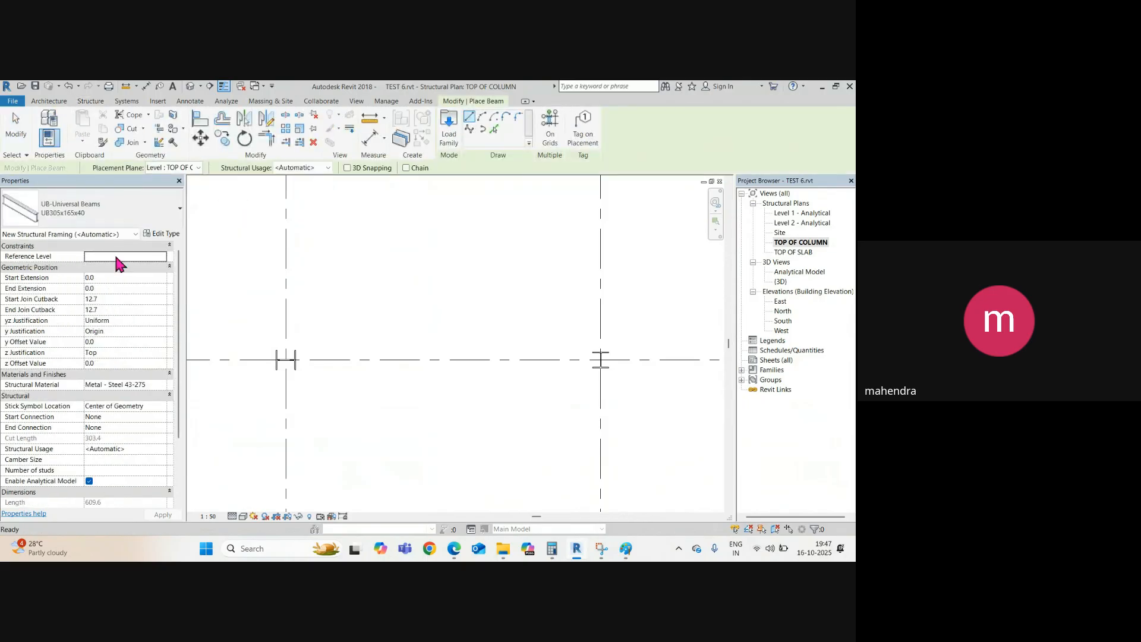
{"action": "left_click", "coordinate": [125, 223]}
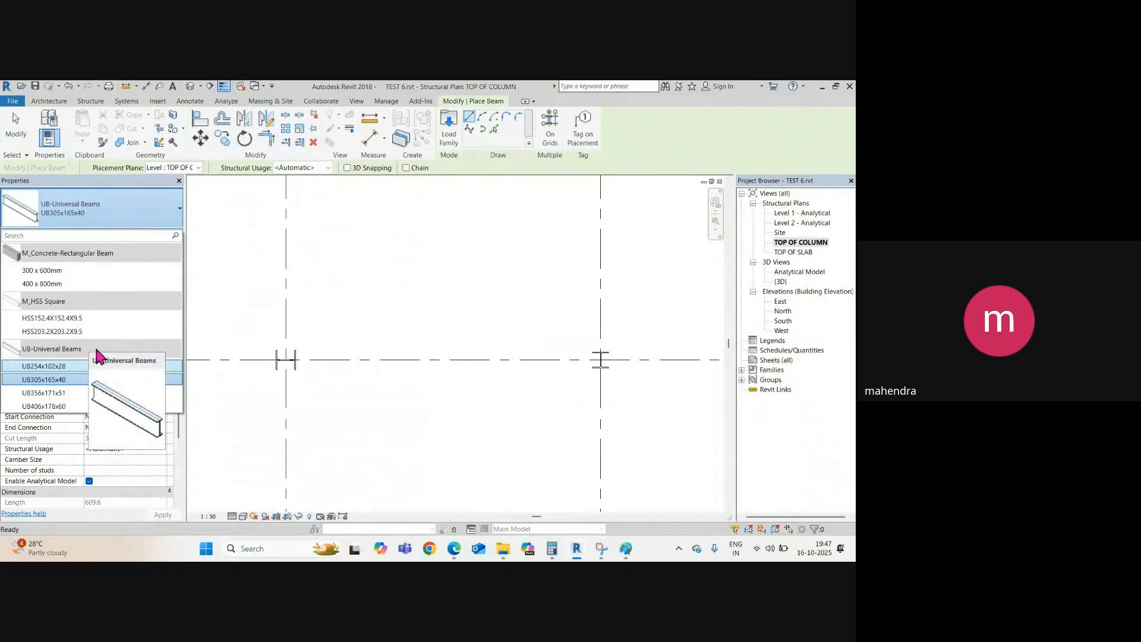
{"action": "key", "text": "Escape"}
{"action": "left_click", "coordinate": [450, 135]}
{"action": "scroll", "coordinate": [303, 324], "scroll_direction": "down", "scroll_amount": 6}
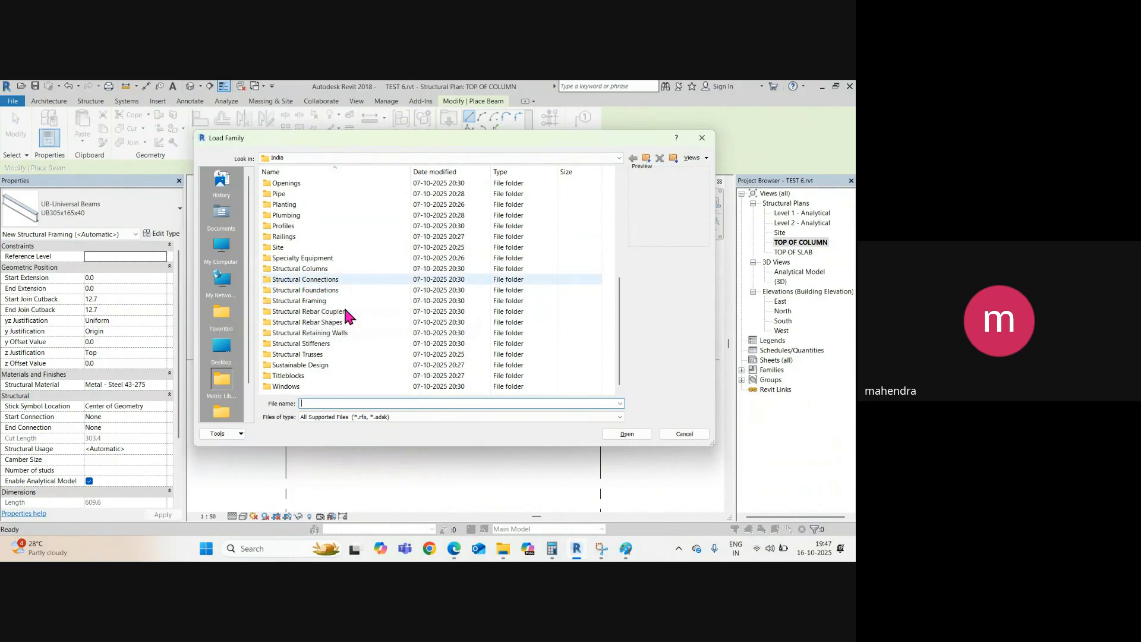
{"action": "left_click", "coordinate": [300, 303]}
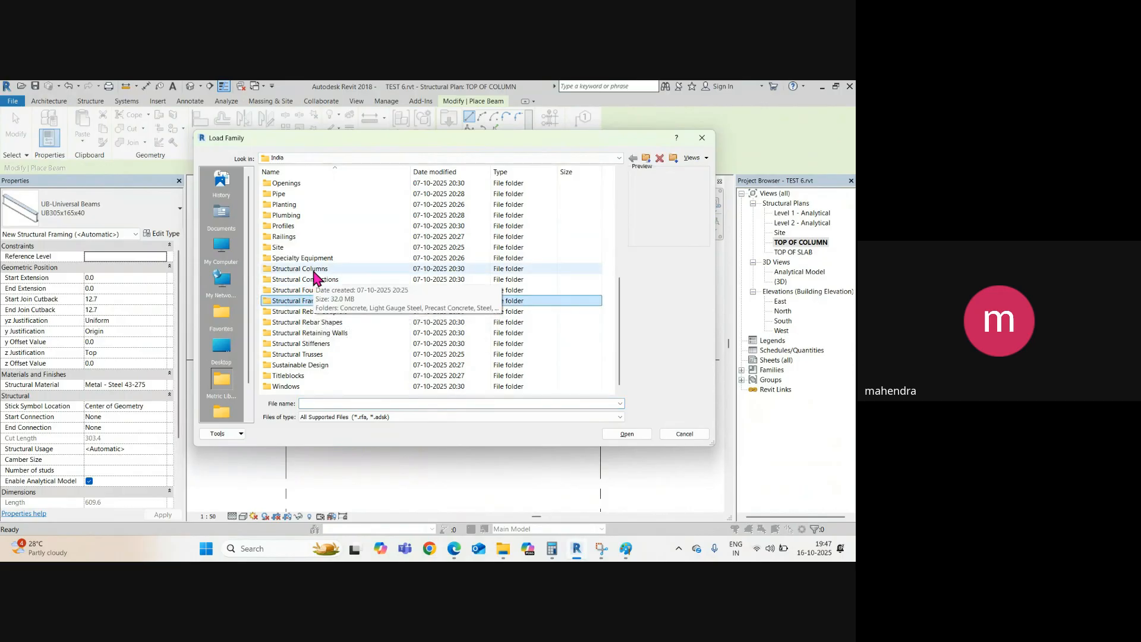
{"action": "double_click", "coordinate": [294, 302]}
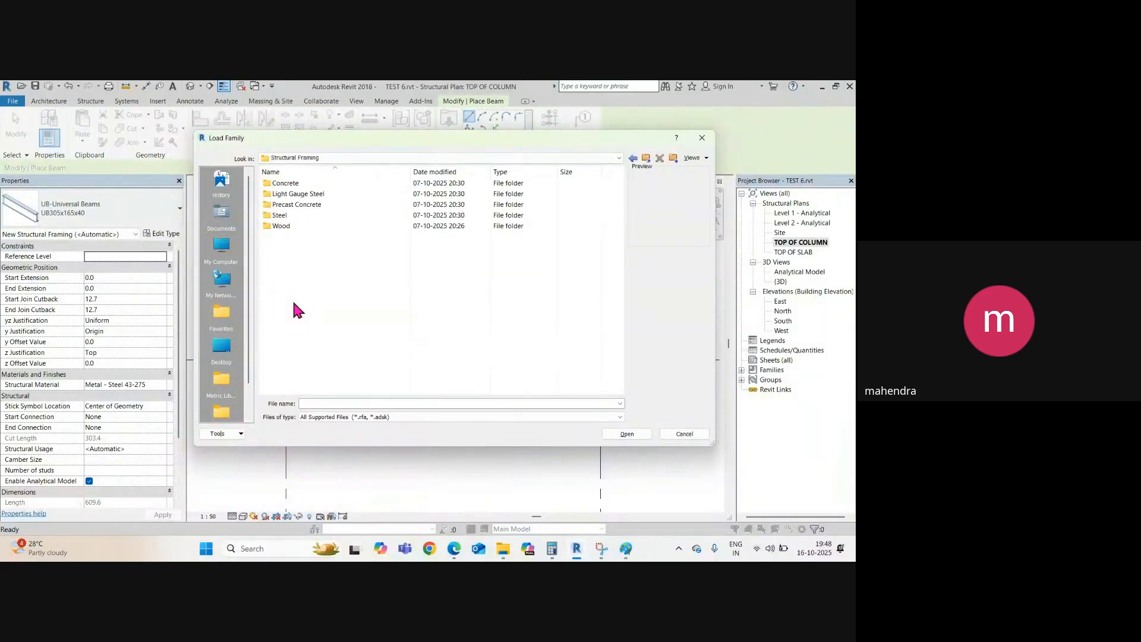
{"action": "double_click", "coordinate": [279, 215]}
Load type 305x305x118UC of the UC-Universal Column framing family.
{"action": "scroll", "coordinate": [357, 306], "scroll_direction": "up", "scroll_amount": 2}
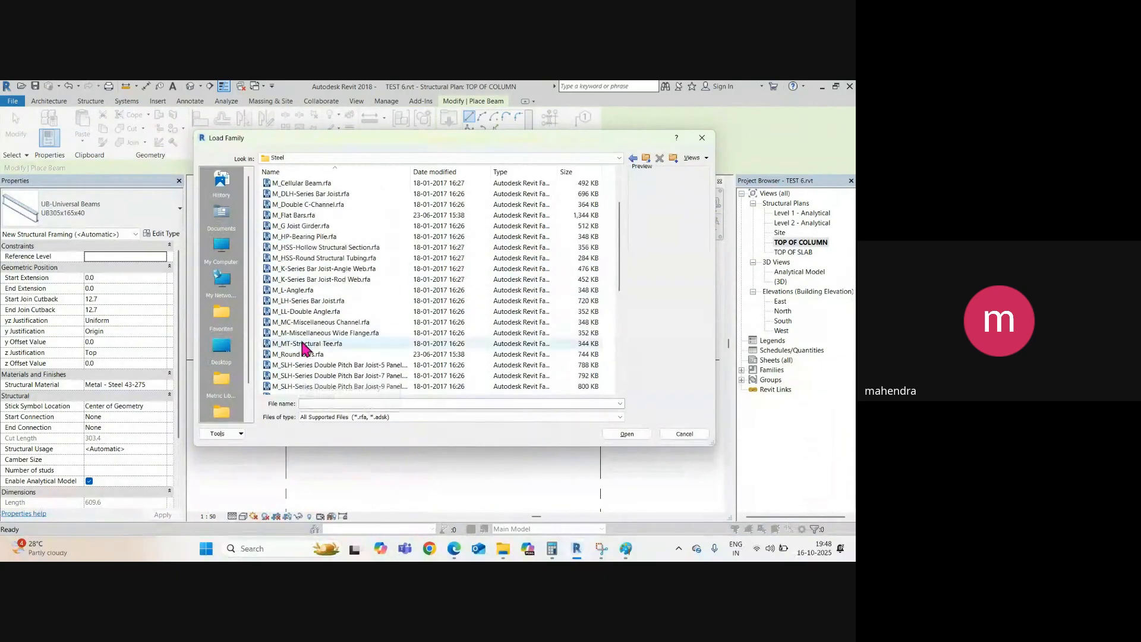
{"action": "scroll", "coordinate": [314, 256], "scroll_direction": "down", "scroll_amount": 1}
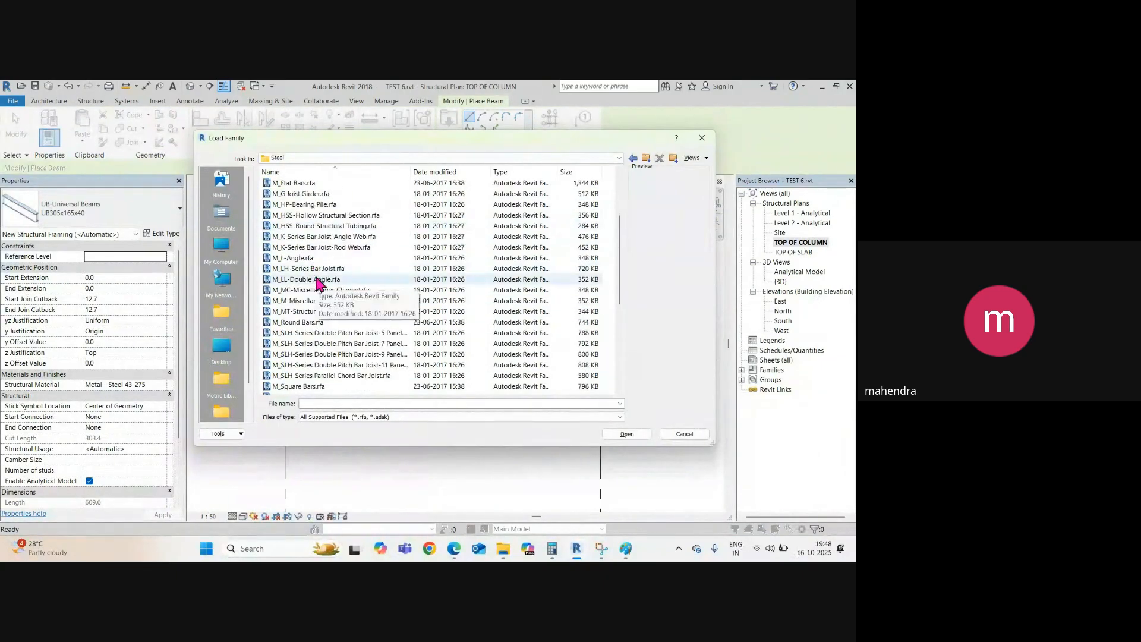
{"action": "scroll", "coordinate": [316, 249], "scroll_direction": "up", "scroll_amount": 2}
{"action": "scroll", "coordinate": [318, 250], "scroll_direction": "down", "scroll_amount": 7}
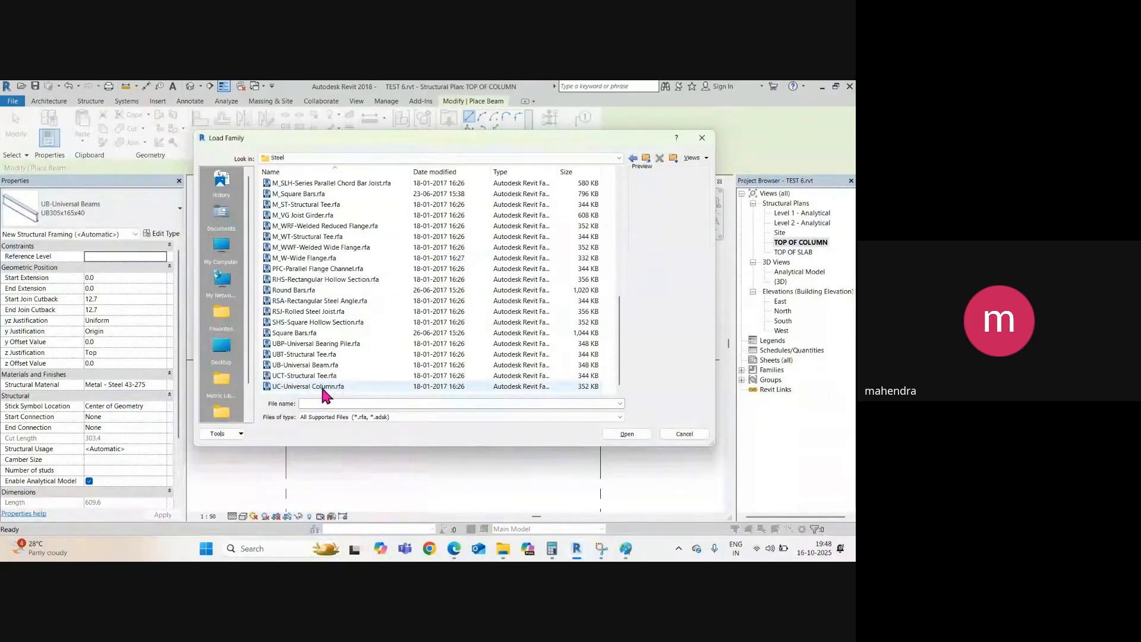
{"action": "left_click", "coordinate": [324, 387]}
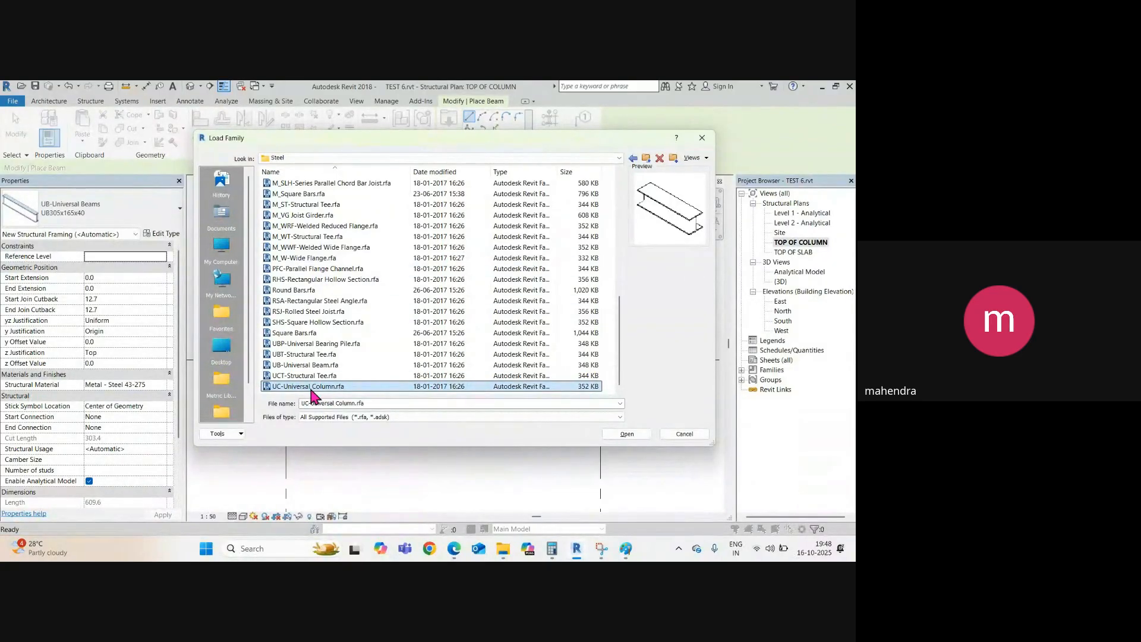
{"action": "left_click", "coordinate": [625, 434]}
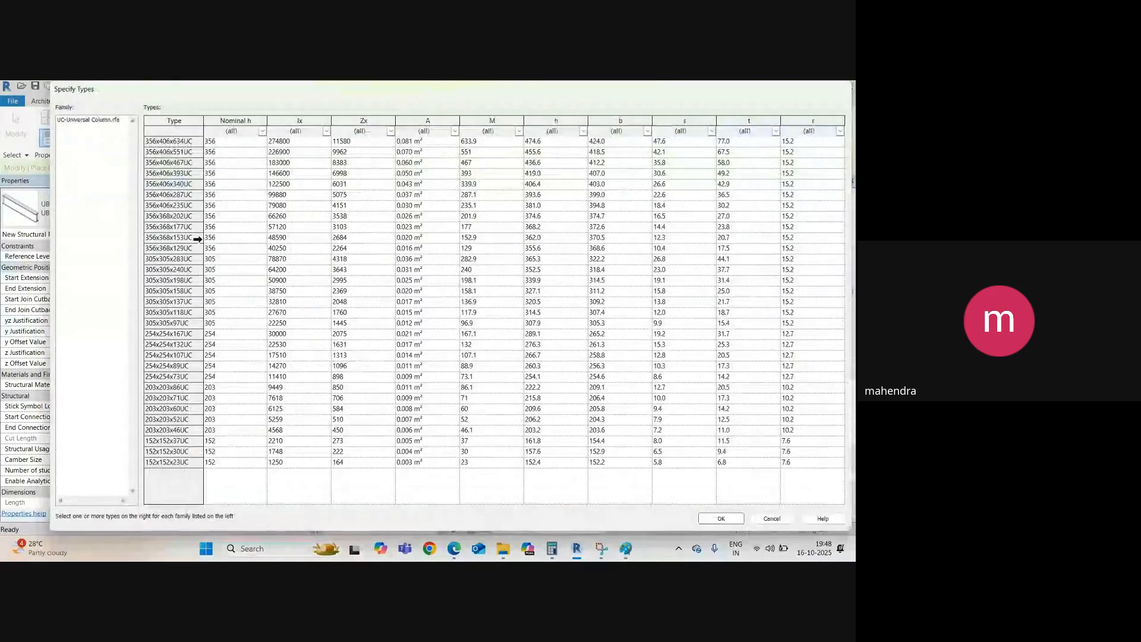
{"action": "left_click", "coordinate": [160, 314]}
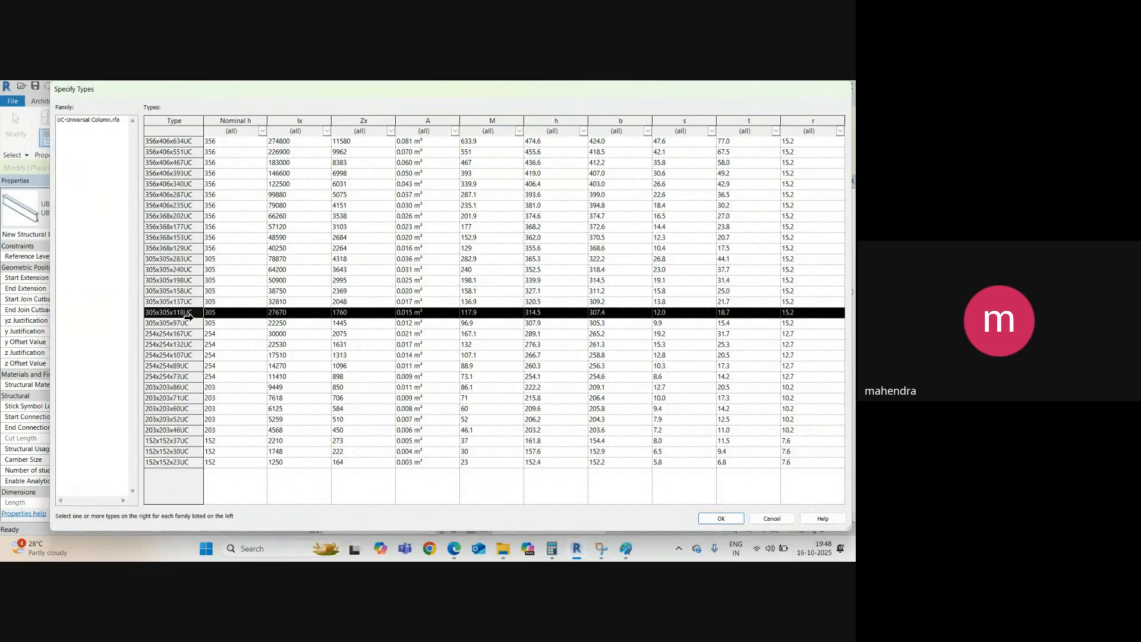
{"action": "left_click", "coordinate": [721, 519]}
Place a horizontal trial beam of type 305x305x118UC about 1480 mm long near the column at A-1.
{"action": "scroll", "coordinate": [316, 359], "scroll_direction": "up", "scroll_amount": 3}
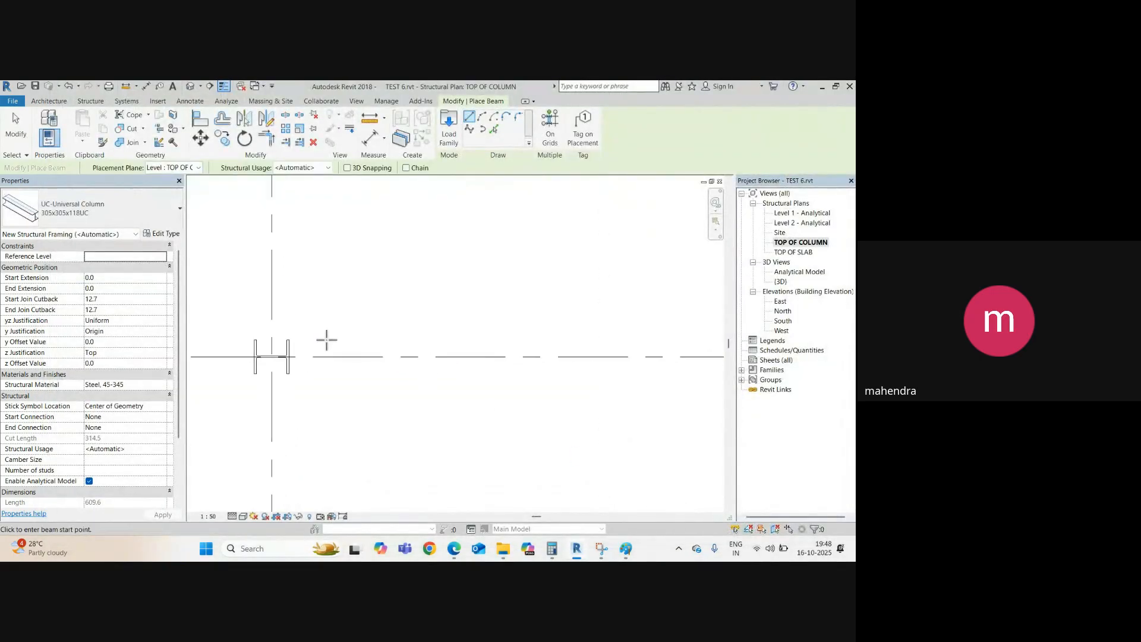
{"action": "left_click", "coordinate": [327, 264]}
{"action": "left_click", "coordinate": [491, 263]}
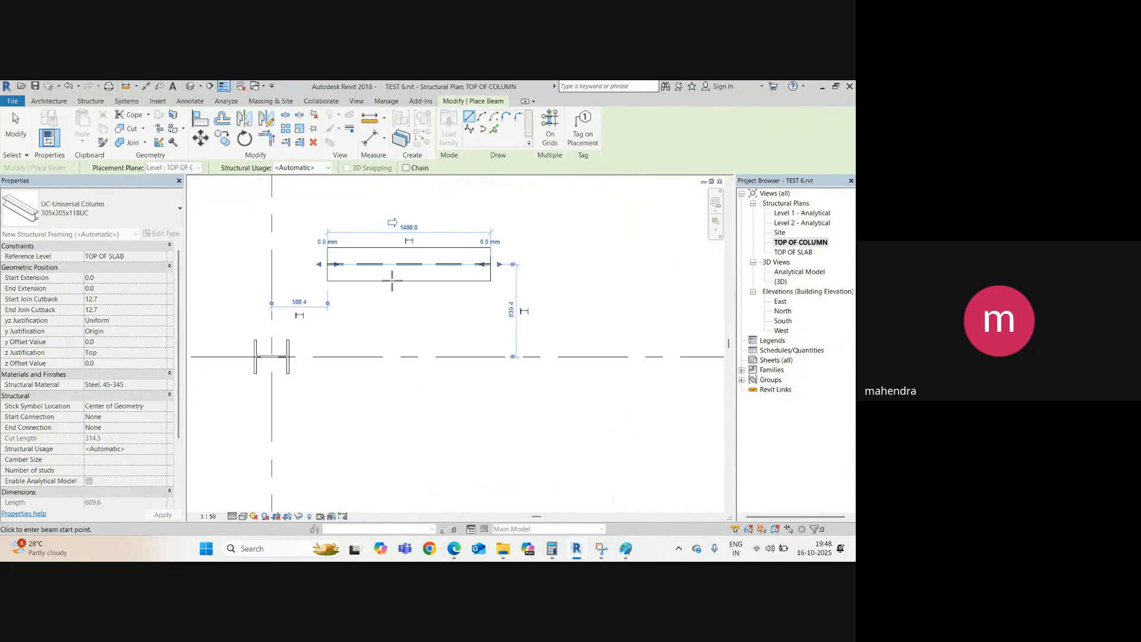
{"action": "middle_click_drag", "start_coordinate": [366, 293], "coordinate": [450, 315]}
{"action": "key", "text": "Escape"}
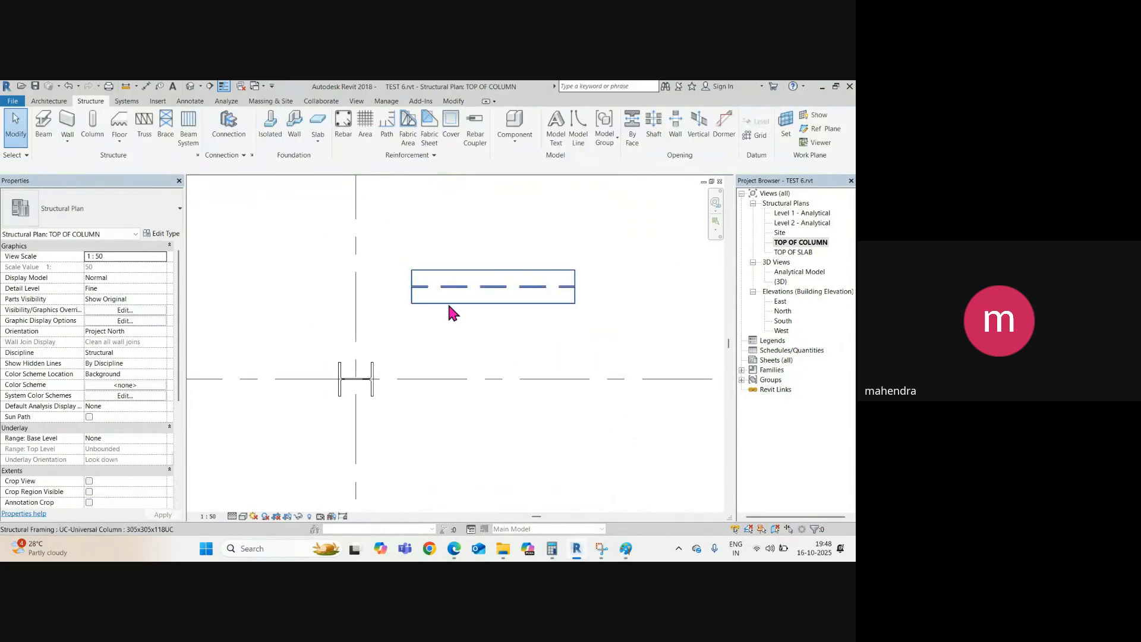
Compare the trial beam's properties with those of the A-1 column and delete the trial beam.
{"action": "left_click", "coordinate": [448, 302]}
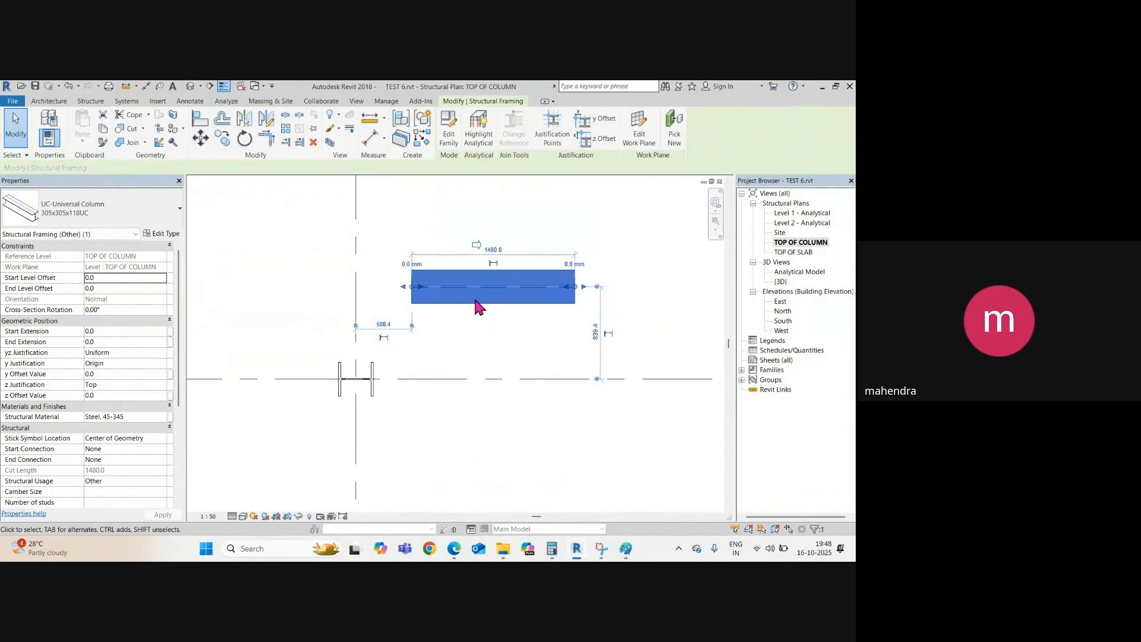
{"action": "left_click", "coordinate": [487, 314]}
{"action": "left_click", "coordinate": [376, 366]}
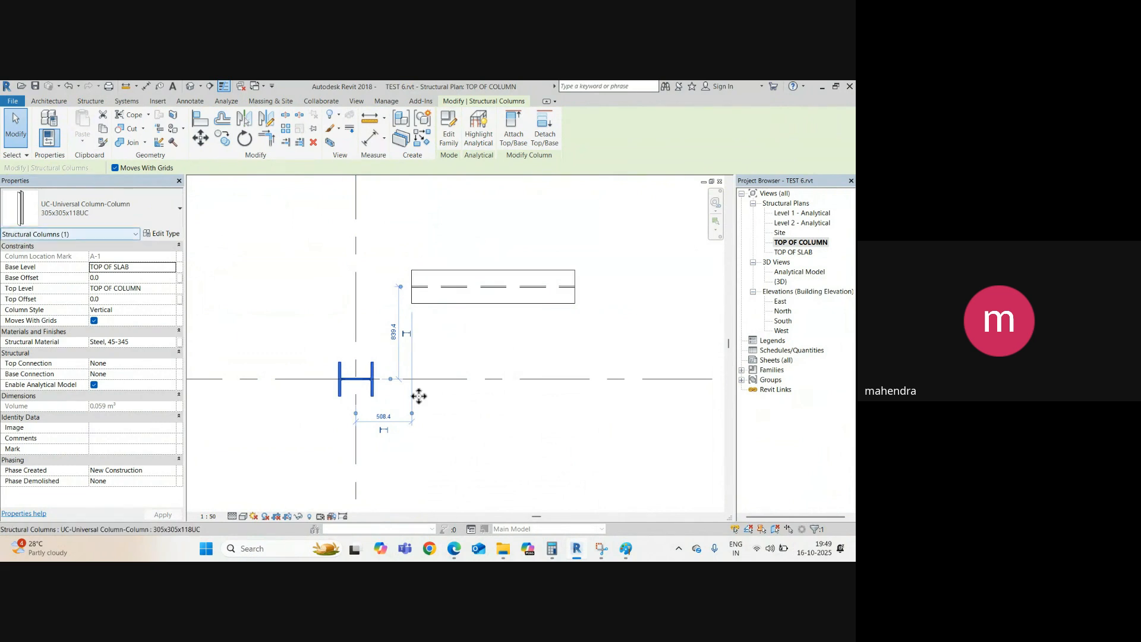
{"action": "left_click", "coordinate": [554, 306]}
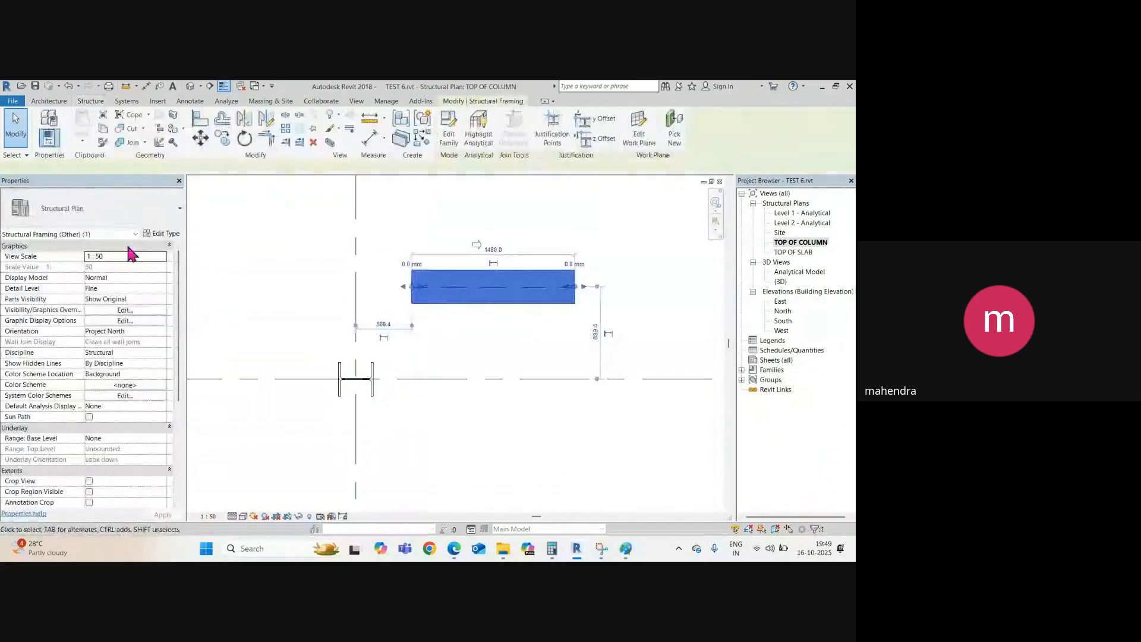
{"action": "left_click", "coordinate": [510, 339]}
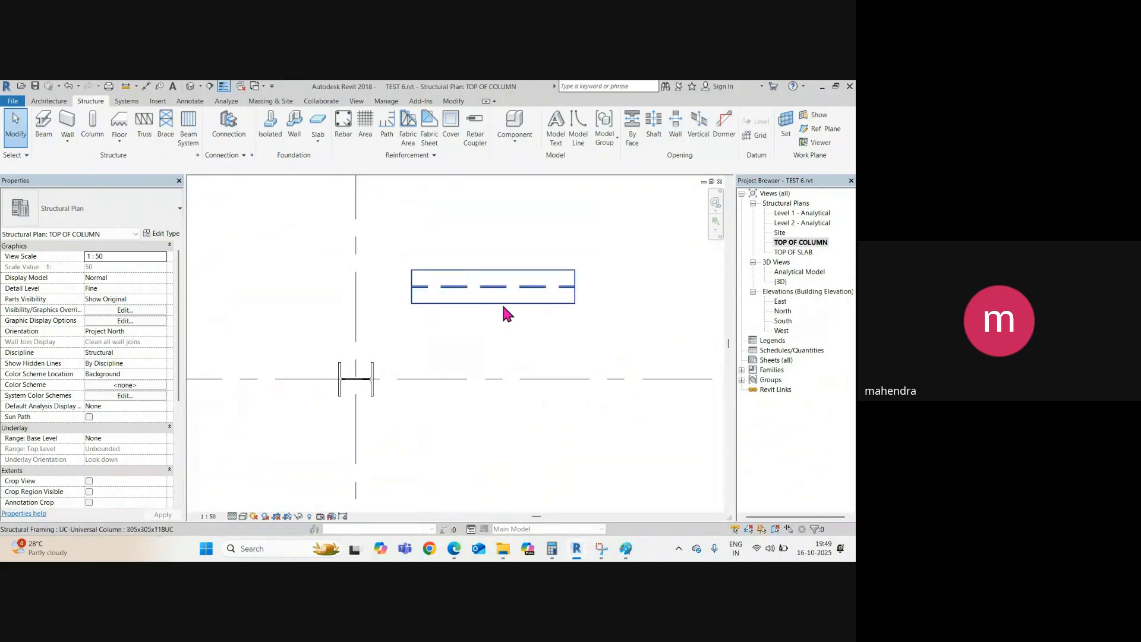
{"action": "left_click", "coordinate": [502, 303]}
{"action": "key", "text": "Delete"}
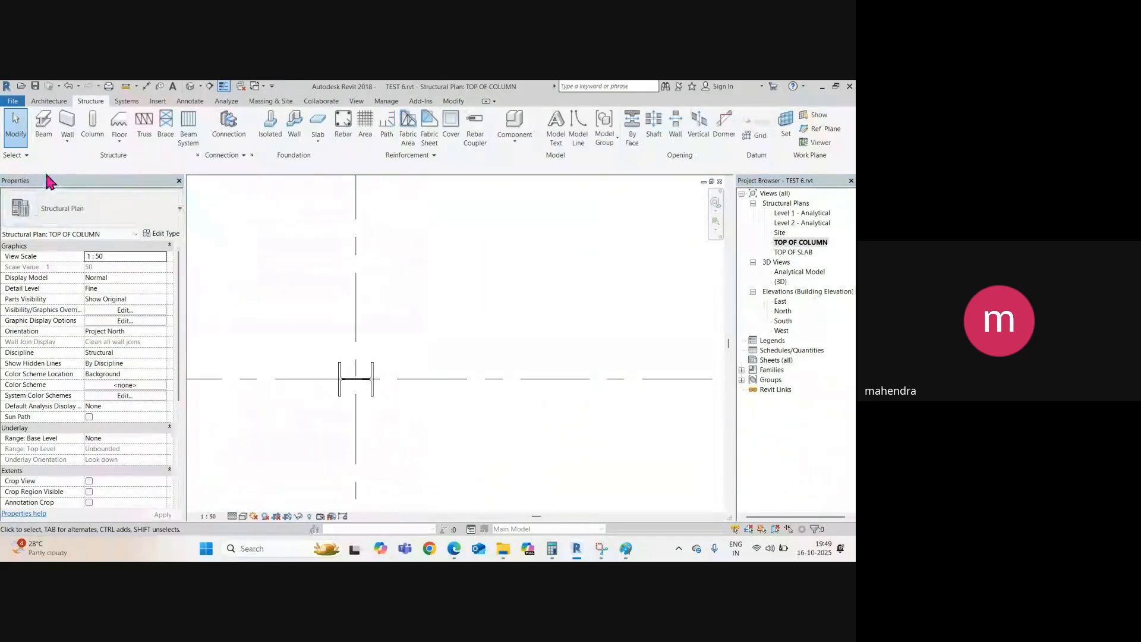
Place a 305x305x118UC beam along grid 1, from the inner flange of the A-1 column to the inner flange of the D-1 column.
{"action": "left_click", "coordinate": [44, 121]}
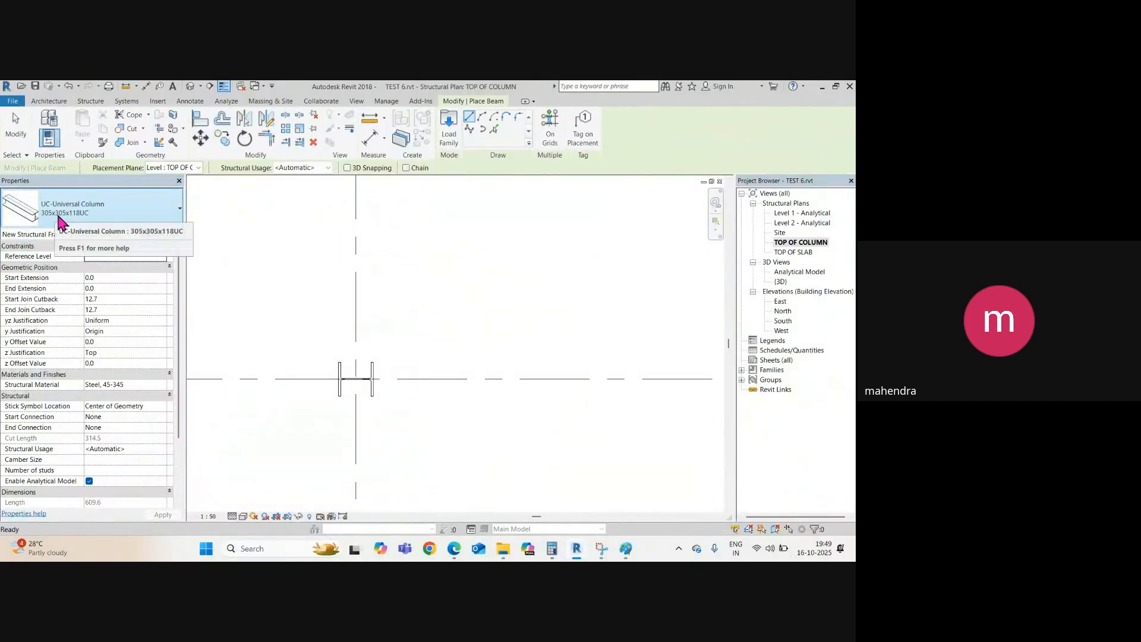
{"action": "scroll", "coordinate": [161, 303], "scroll_direction": "down", "scroll_amount": 3}
{"action": "scroll", "coordinate": [389, 294], "scroll_direction": "down", "scroll_amount": 5}
{"action": "scroll", "coordinate": [389, 302], "scroll_direction": "up", "scroll_amount": 8}
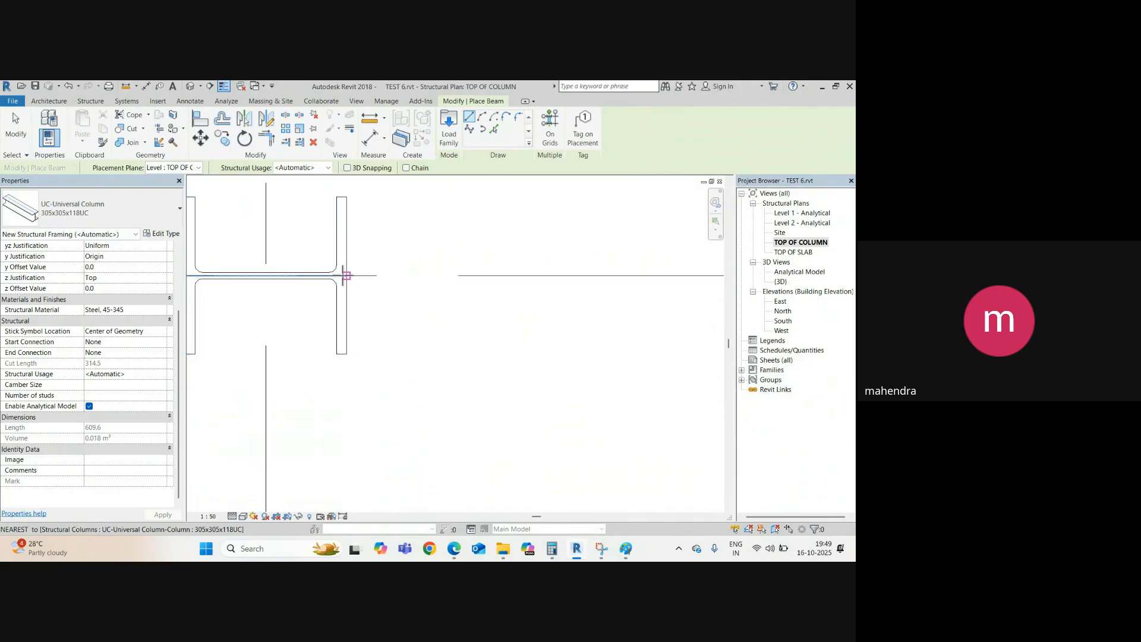
{"action": "left_click", "coordinate": [347, 275]}
{"action": "scroll", "coordinate": [250, 309], "scroll_direction": "down", "scroll_amount": 5}
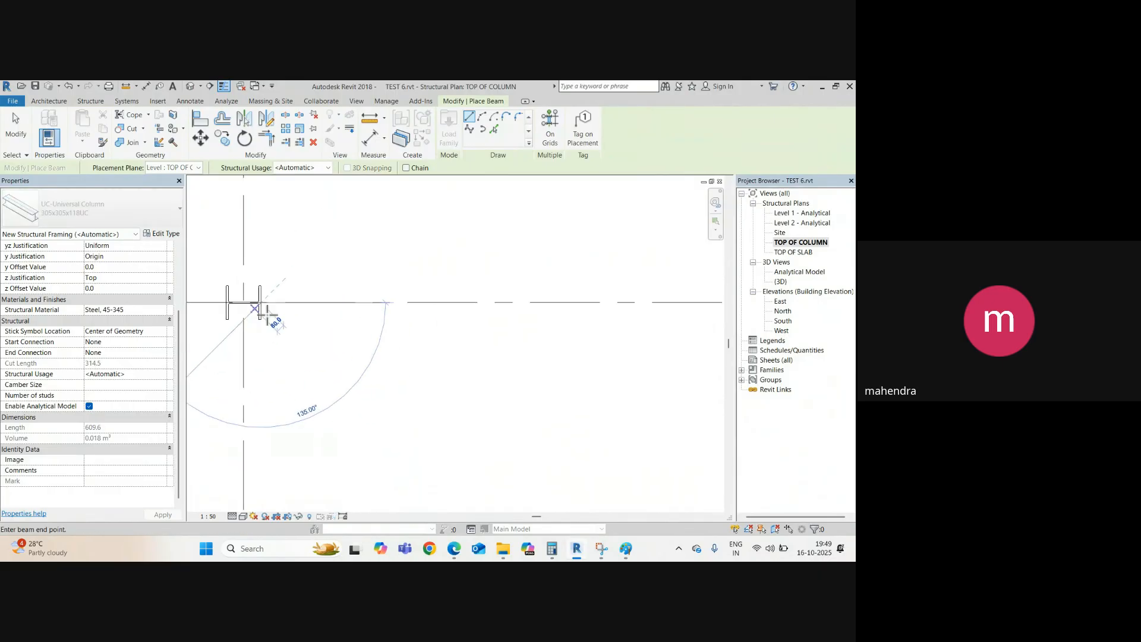
{"action": "scroll", "coordinate": [283, 326], "scroll_direction": "down", "scroll_amount": 2}
{"action": "scroll", "coordinate": [471, 326], "scroll_direction": "up", "scroll_amount": 2}
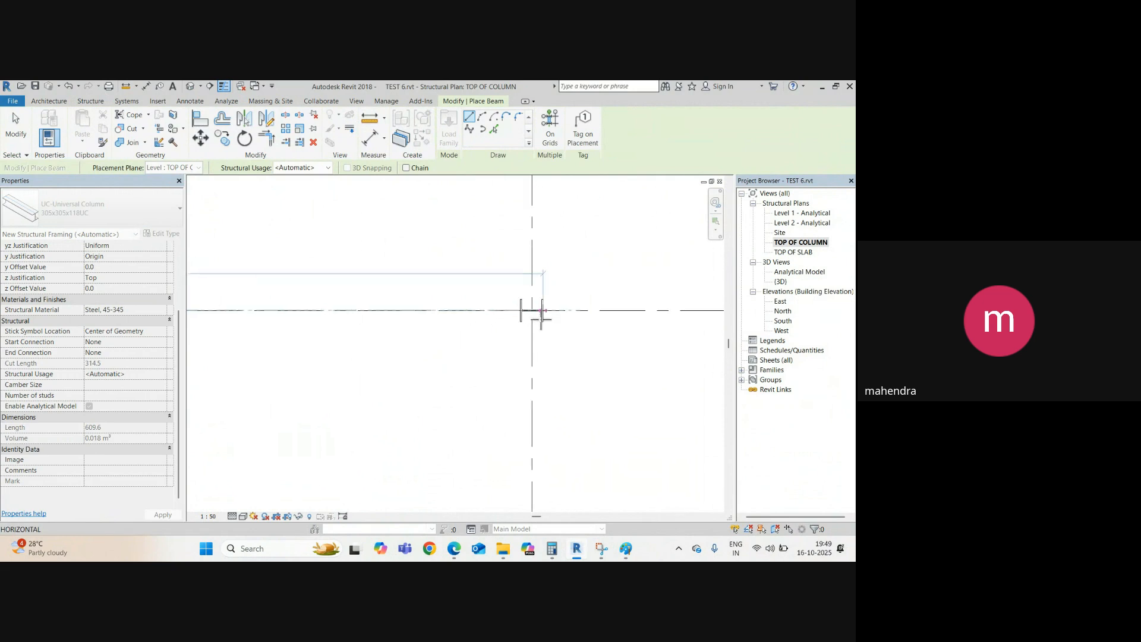
{"action": "scroll", "coordinate": [535, 314], "scroll_direction": "up", "scroll_amount": 2}
{"action": "left_click", "coordinate": [521, 310]}
{"action": "scroll", "coordinate": [521, 310], "scroll_direction": "up", "scroll_amount": 2}
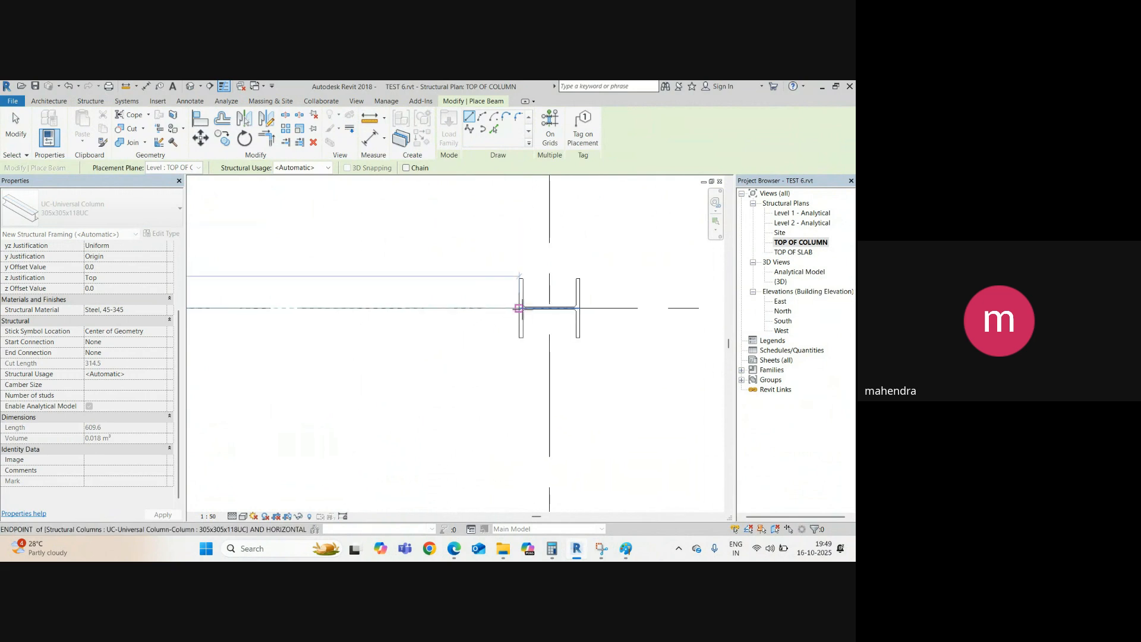
{"action": "left_click", "coordinate": [519, 308]}
{"action": "scroll", "coordinate": [590, 345], "scroll_direction": "down", "scroll_amount": 4}
{"action": "key", "text": "Escape"}
{"action": "key", "text": "Escape"}
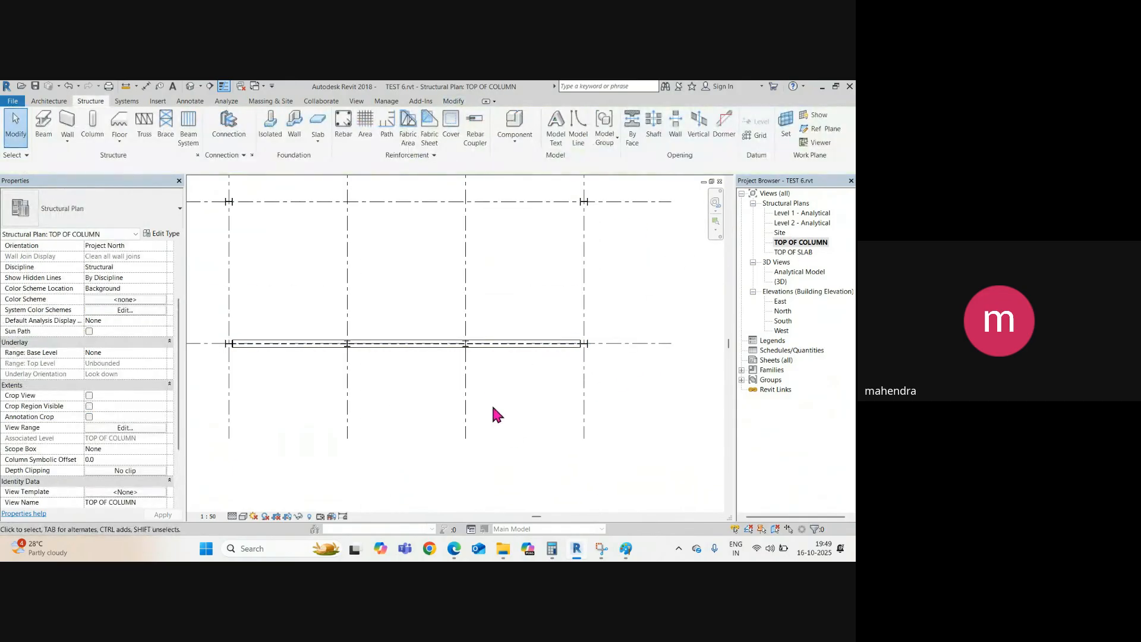
Inspect the grid 1 beam on top of its columns in the 3D view.
{"action": "left_click", "coordinate": [190, 86]}
{"action": "scroll", "coordinate": [455, 340], "scroll_direction": "up", "scroll_amount": 2}
{"action": "left_click", "coordinate": [469, 348]}
{"action": "middle_click_drag", "start_coordinate": [525, 376], "coordinate": [493, 421], "text": "shift"}
{"action": "left_click", "coordinate": [494, 421]}
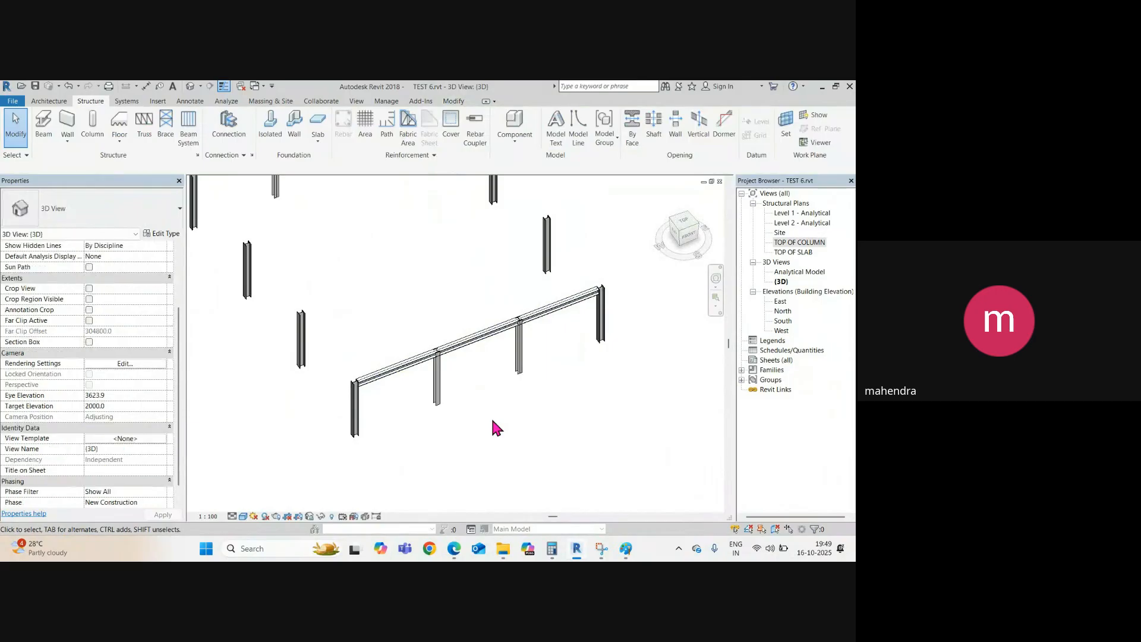
Draw a building section in the TOP OF COLUMN plan parallel to grid 1, just outside the beam, spanning beyond grids A and D.
{"action": "key", "text": "ctrl+Tab"}
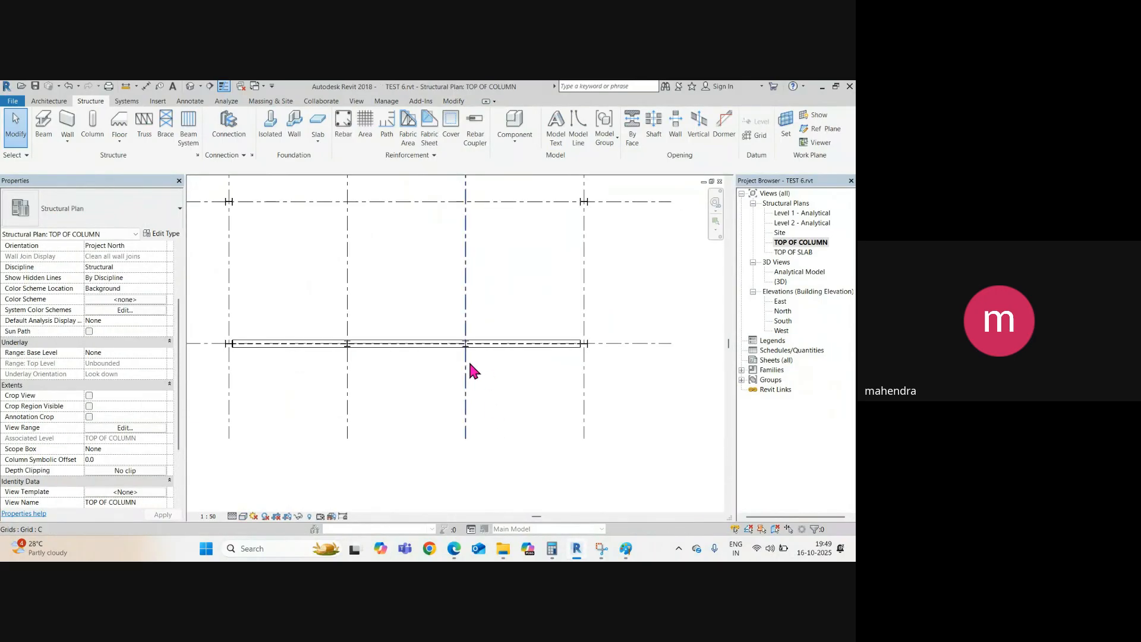
{"action": "scroll", "coordinate": [410, 328], "scroll_direction": "down", "scroll_amount": 1}
{"action": "middle_click_drag", "start_coordinate": [357, 348], "coordinate": [379, 356]}
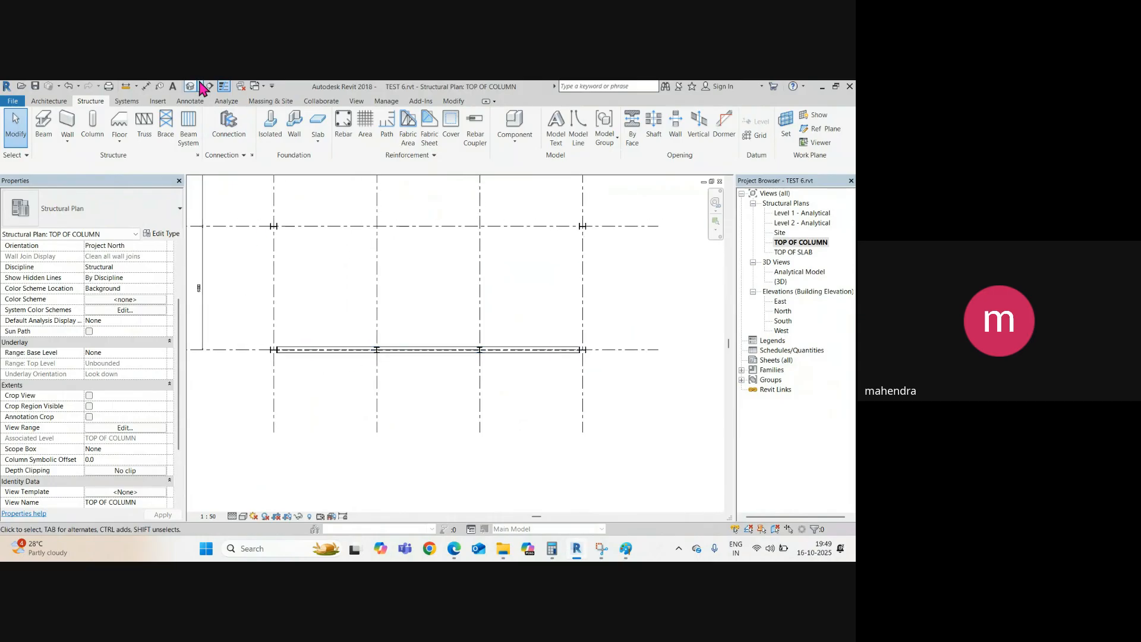
{"action": "left_click", "coordinate": [210, 87]}
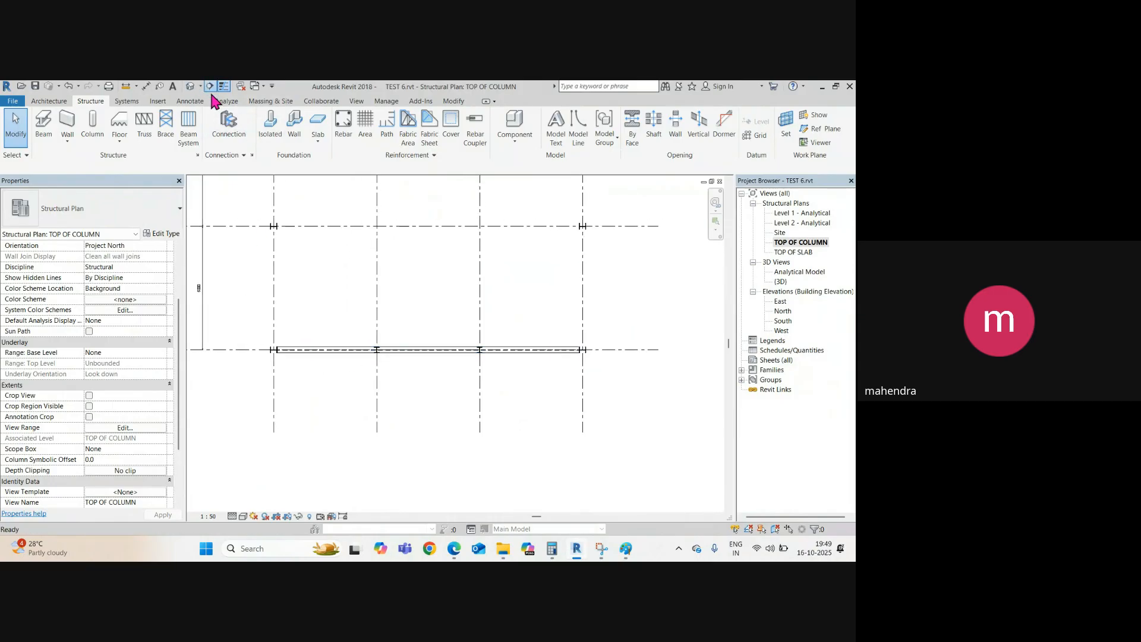
{"action": "left_click", "coordinate": [241, 366]}
{"action": "left_click", "coordinate": [596, 367]}
{"action": "scroll", "coordinate": [464, 351], "scroll_direction": "down", "scroll_amount": 1}
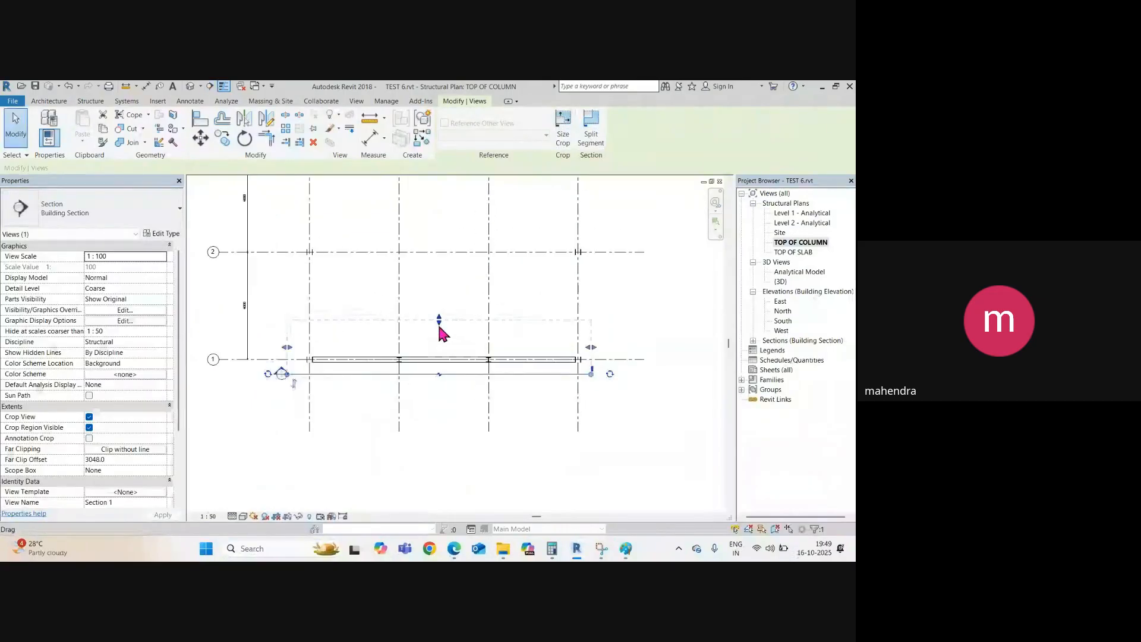
Reduce the section's far clip depth to about 1900 mm and open its section view.
{"action": "left_click_drag", "start_coordinate": [439, 337], "coordinate": [438, 351]}
{"action": "right_click", "coordinate": [439, 378]}
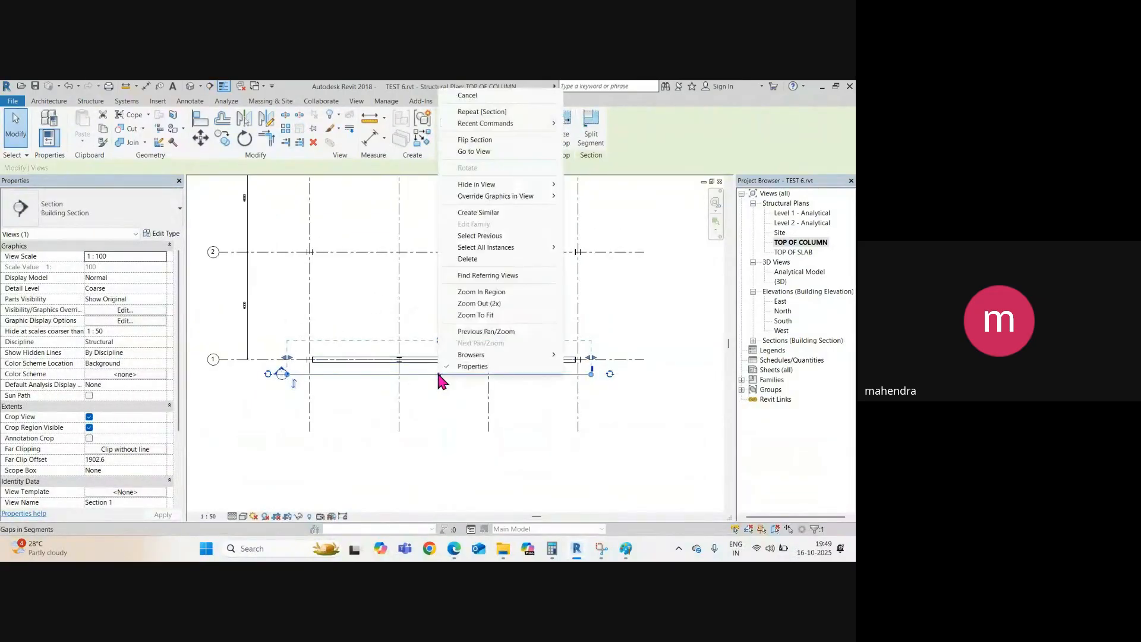
{"action": "left_click", "coordinate": [469, 152]}
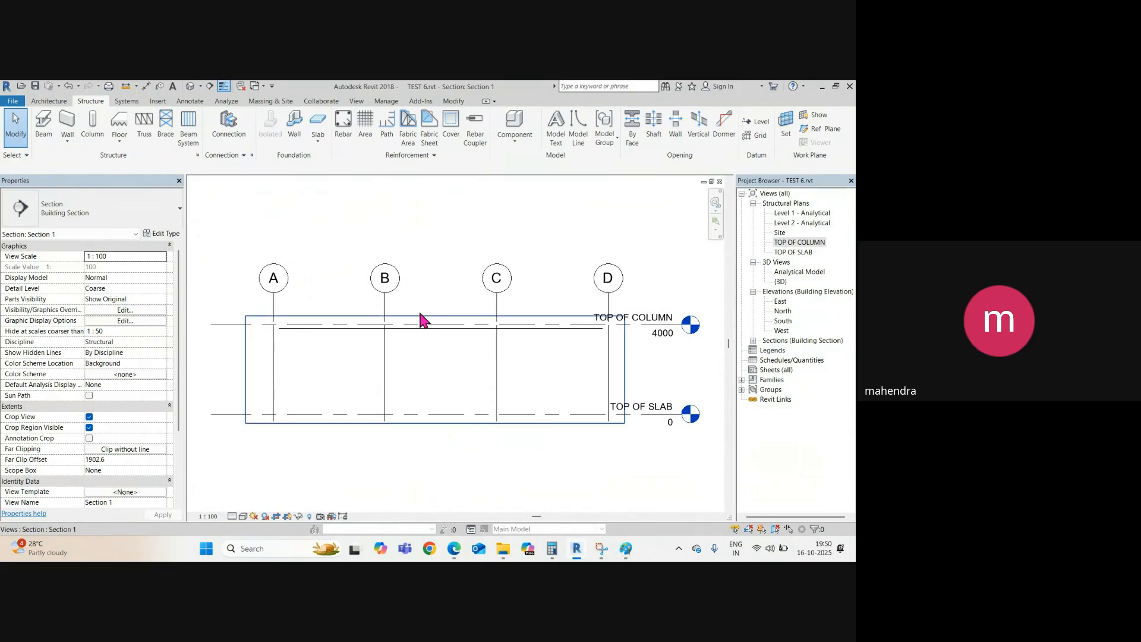
Extend the section's crop region upward above the grid bubbles and move the level heads outward past the crop boundary.
{"action": "left_click", "coordinate": [435, 319]}
{"action": "left_click_drag", "start_coordinate": [434, 319], "coordinate": [446, 204]}
{"action": "scroll", "coordinate": [456, 248], "scroll_direction": "down", "scroll_amount": 2}
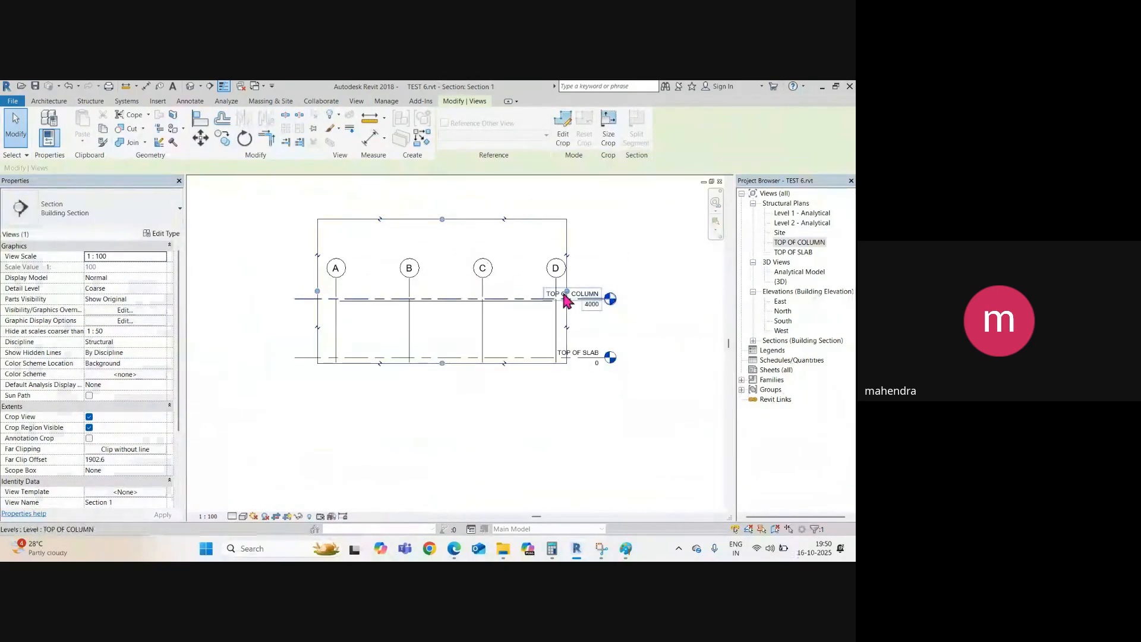
{"action": "left_click", "coordinate": [589, 300]}
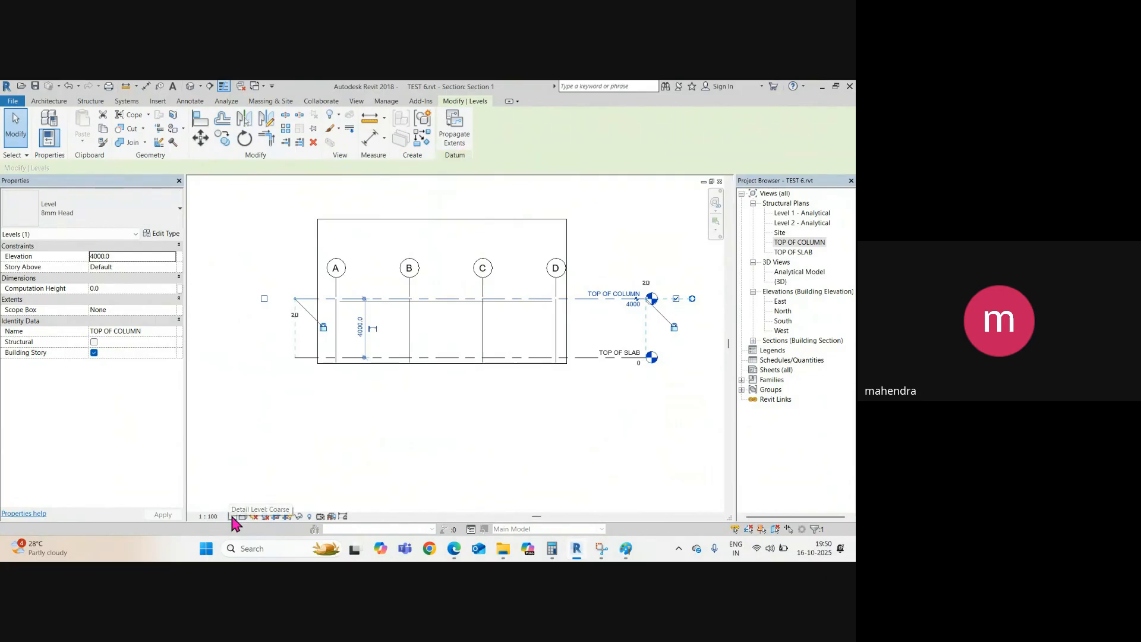
Set the section view to Fine detail level and a scale of 1 : 50.
{"action": "left_click", "coordinate": [232, 516]}
{"action": "left_click", "coordinate": [256, 510]}
{"action": "key", "text": "Escape"}
{"action": "scroll", "coordinate": [362, 315], "scroll_direction": "up", "scroll_amount": 5}
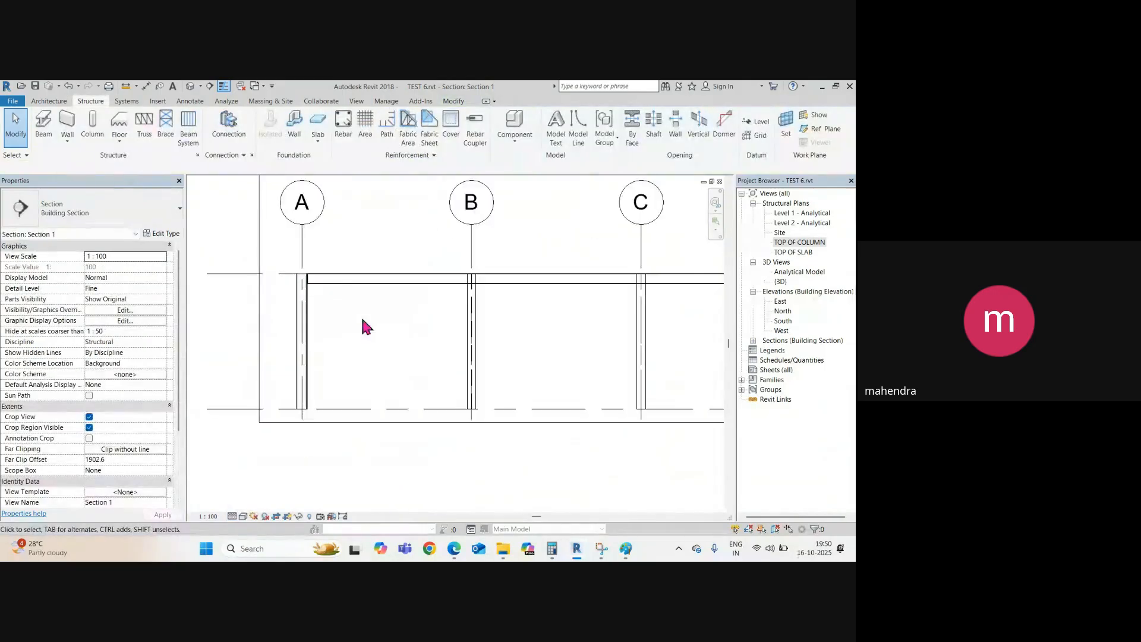
{"action": "scroll", "coordinate": [356, 262], "scroll_direction": "down", "scroll_amount": 4}
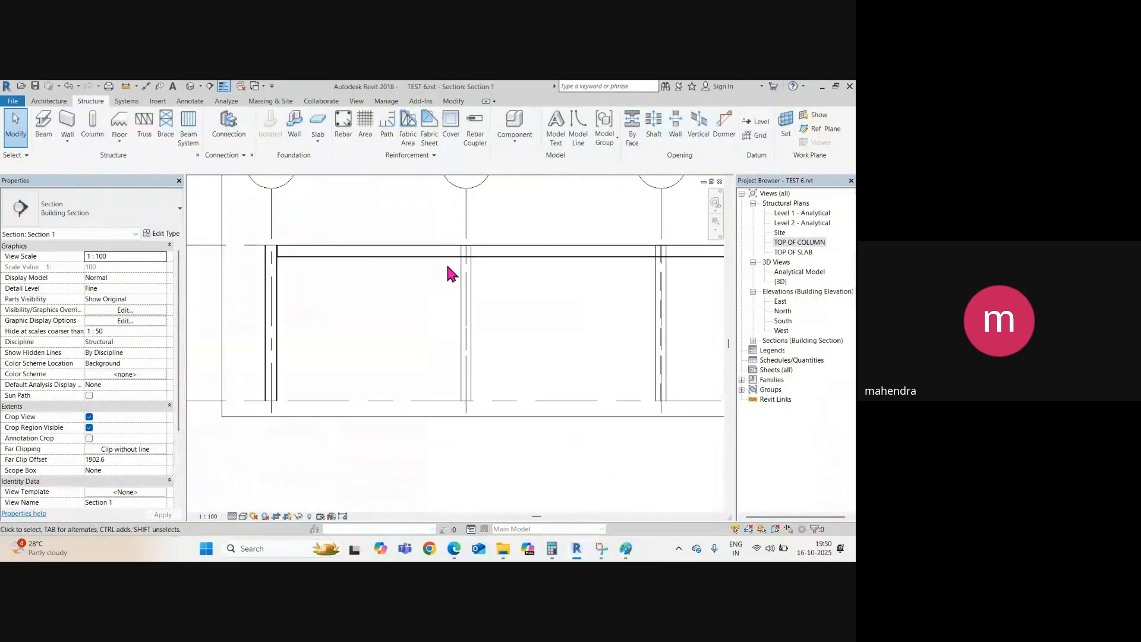
{"action": "scroll", "coordinate": [355, 262], "scroll_direction": "down", "scroll_amount": 4}
{"action": "middle_click_drag", "start_coordinate": [385, 240], "coordinate": [372, 309]}
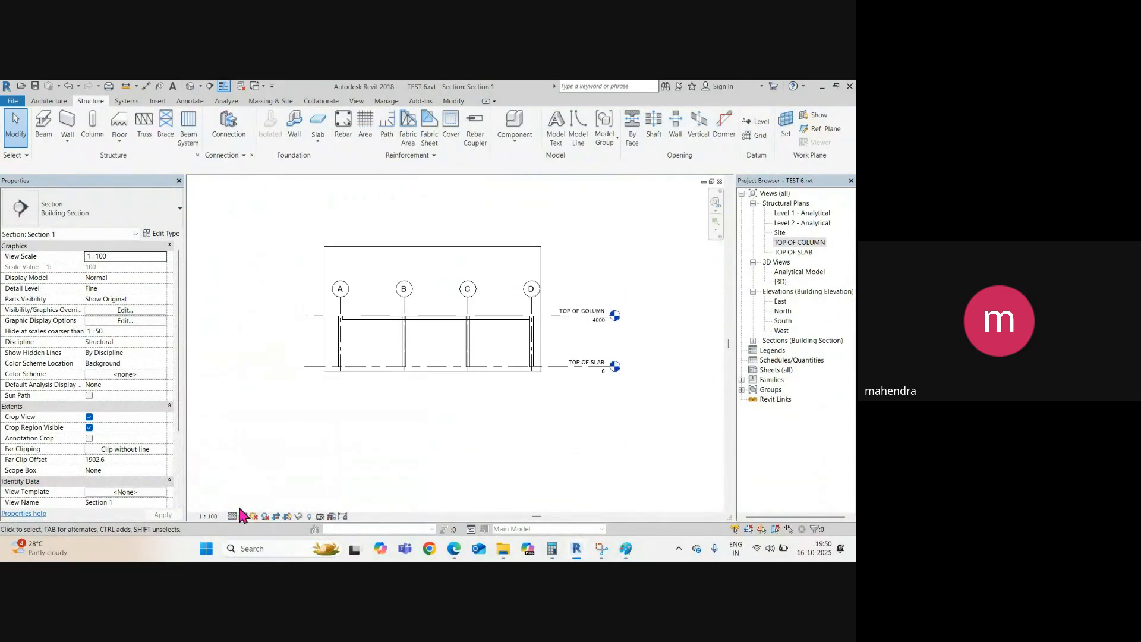
{"action": "left_click", "coordinate": [208, 516]}
{"action": "left_click", "coordinate": [229, 436]}
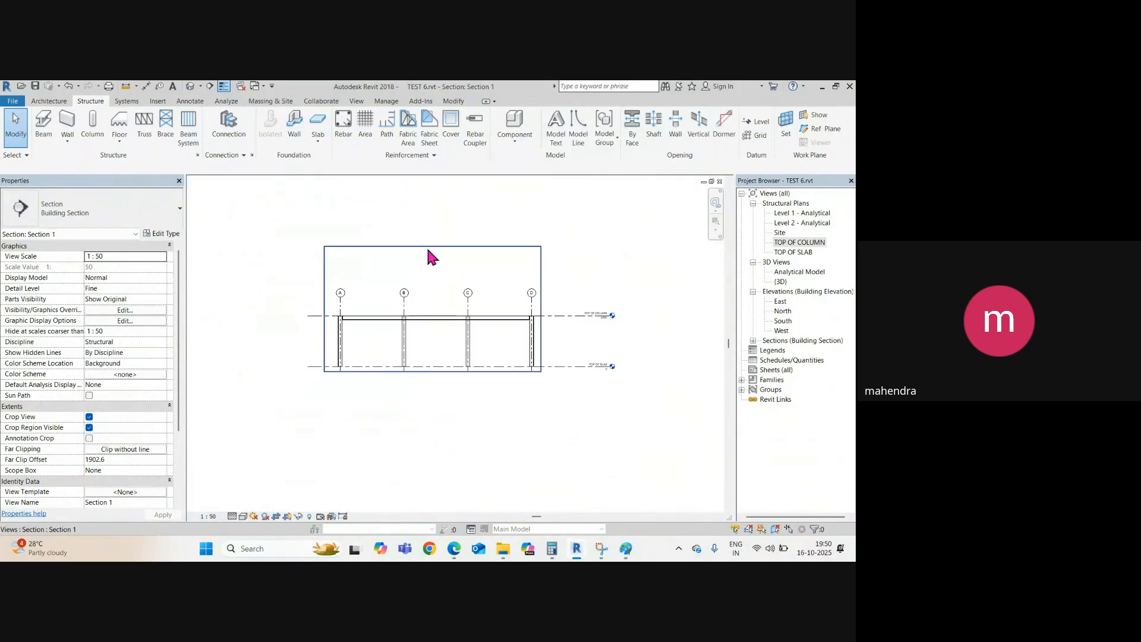
Raise the upper ends of the aligned grids A to D in the section, clear of the beam.
{"action": "scroll", "coordinate": [423, 321], "scroll_direction": "up", "scroll_amount": 4}
{"action": "left_click", "coordinate": [379, 263]}
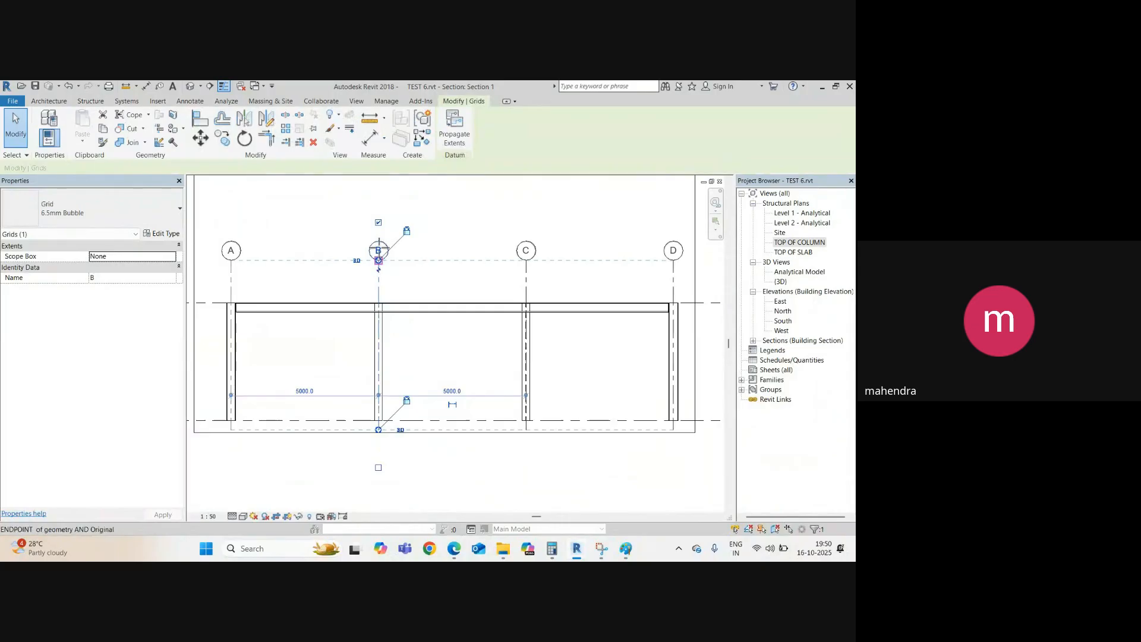
{"action": "left_click_drag", "start_coordinate": [380, 262], "coordinate": [380, 228]}
{"action": "scroll", "coordinate": [419, 318], "scroll_direction": "down", "scroll_amount": 2}
{"action": "scroll", "coordinate": [421, 322], "scroll_direction": "down", "scroll_amount": 1}
{"action": "middle_click_drag", "start_coordinate": [420, 321], "coordinate": [446, 357]}
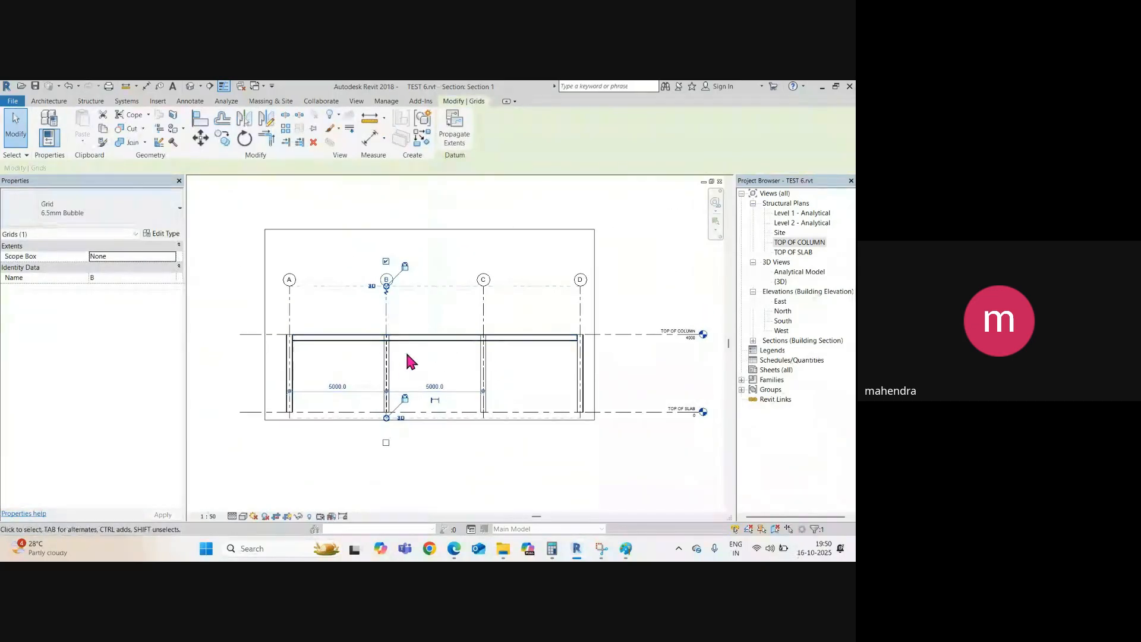
{"action": "left_click", "coordinate": [425, 351]}
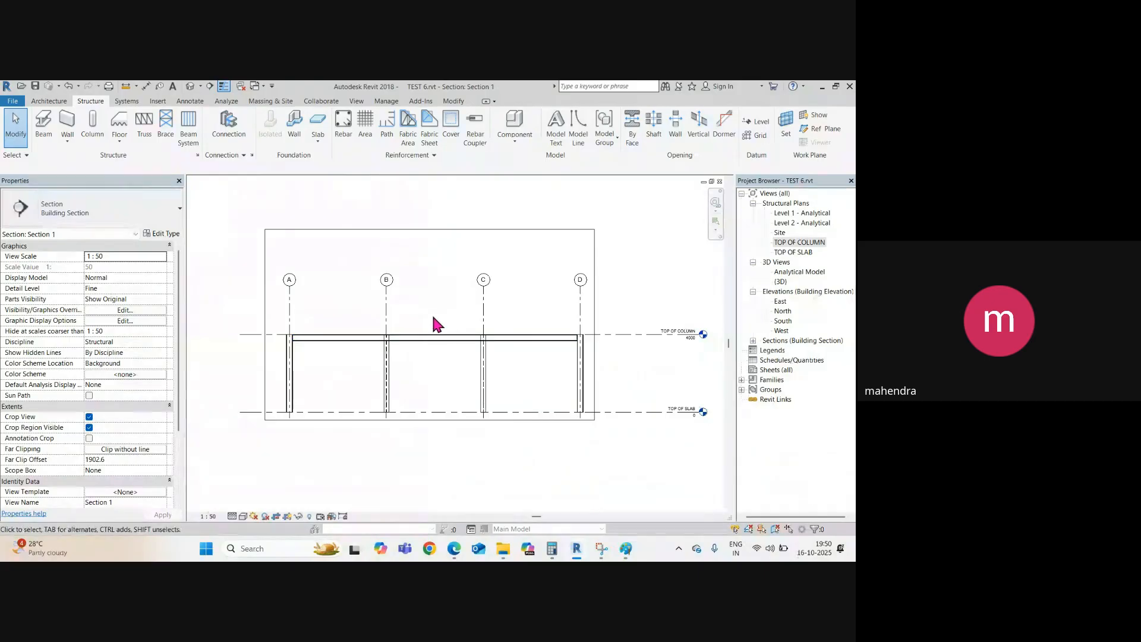
Draw a new 8mm Head level above TOP OF COLUMN at an elevation of about 5507 mm.
{"action": "scroll", "coordinate": [429, 357], "scroll_direction": "up", "scroll_amount": 3}
{"action": "scroll", "coordinate": [434, 344], "scroll_direction": "down", "scroll_amount": 4}
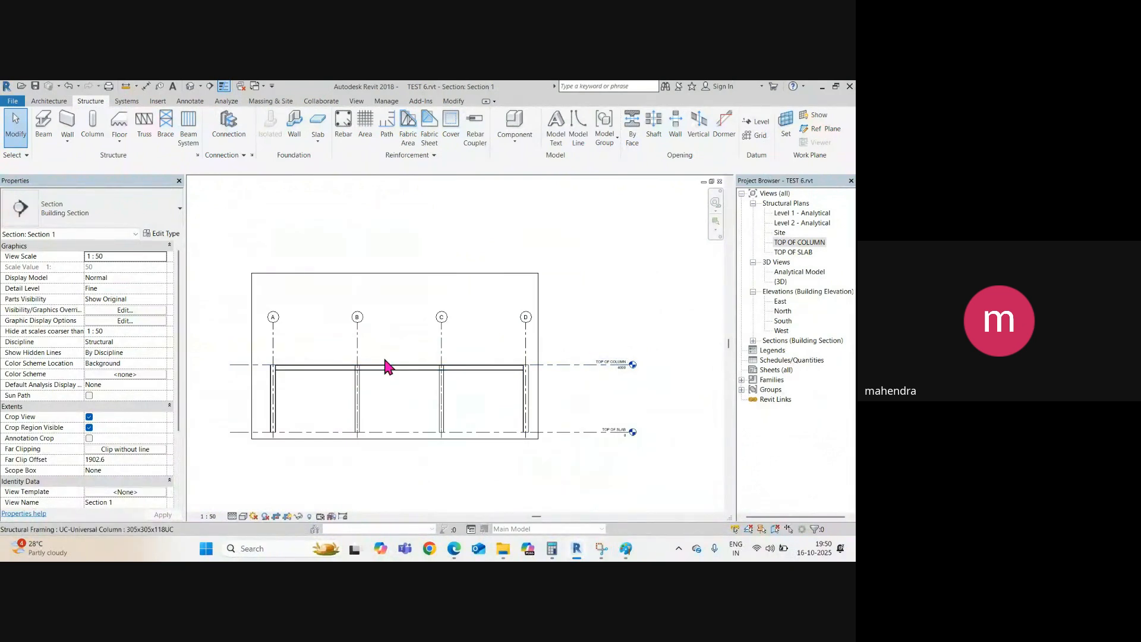
{"action": "middle_click_drag", "start_coordinate": [438, 380], "coordinate": [441, 364]}
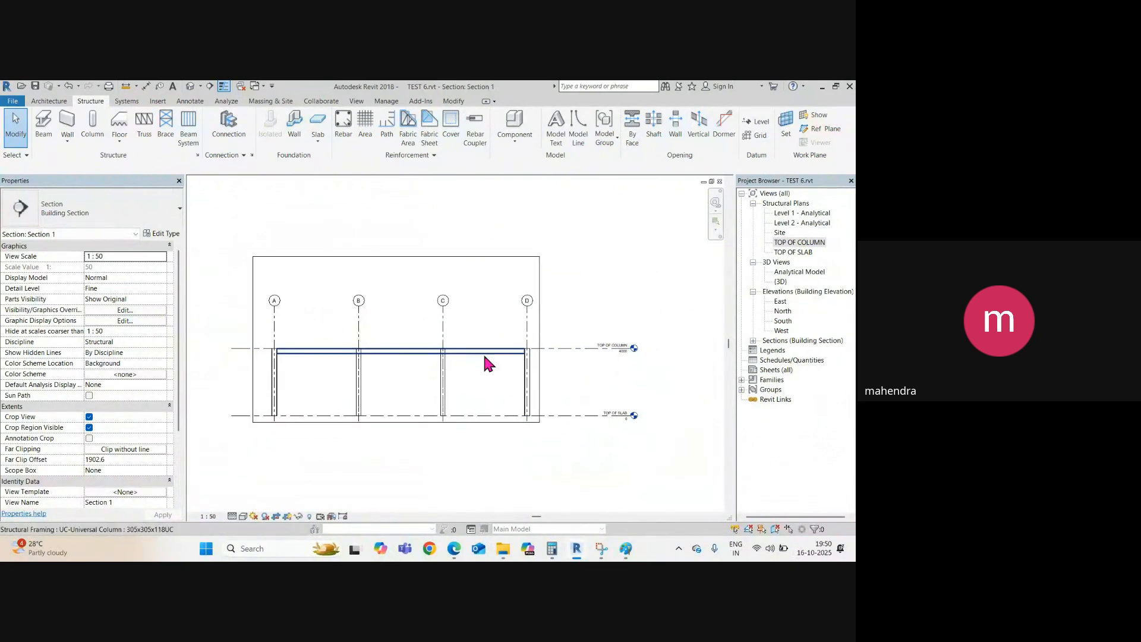
{"action": "left_click", "coordinate": [591, 349]}
{"action": "right_click", "coordinate": [590, 356]}
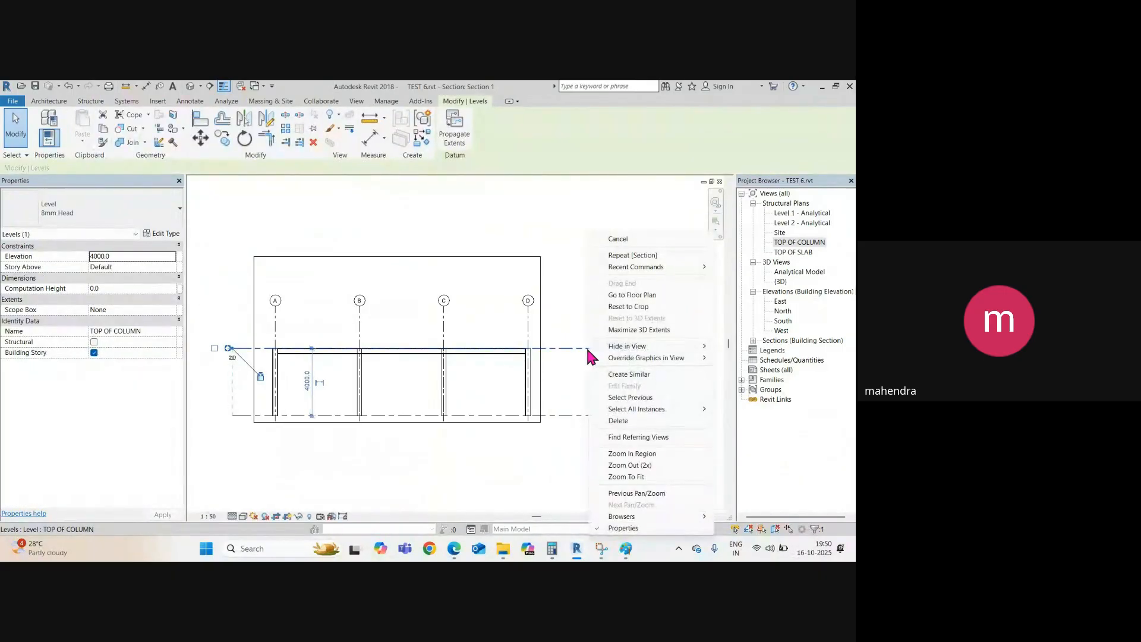
{"action": "left_click", "coordinate": [629, 375]}
{"action": "scroll", "coordinate": [279, 356], "scroll_direction": "up", "scroll_amount": 1}
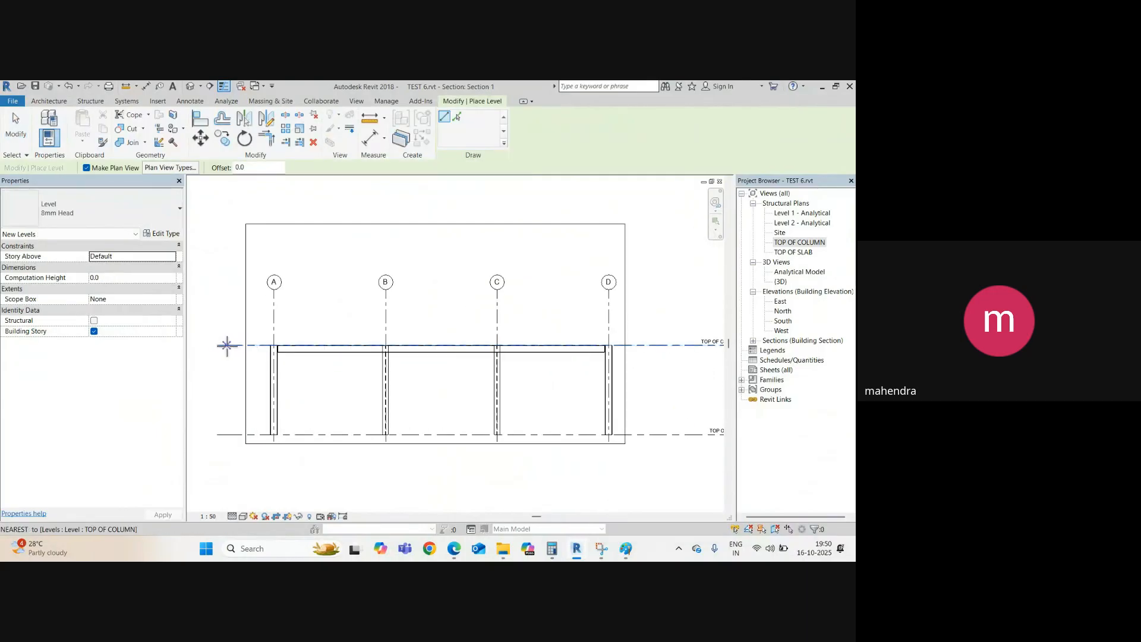
{"action": "scroll", "coordinate": [223, 321], "scroll_direction": "down", "scroll_amount": 1}
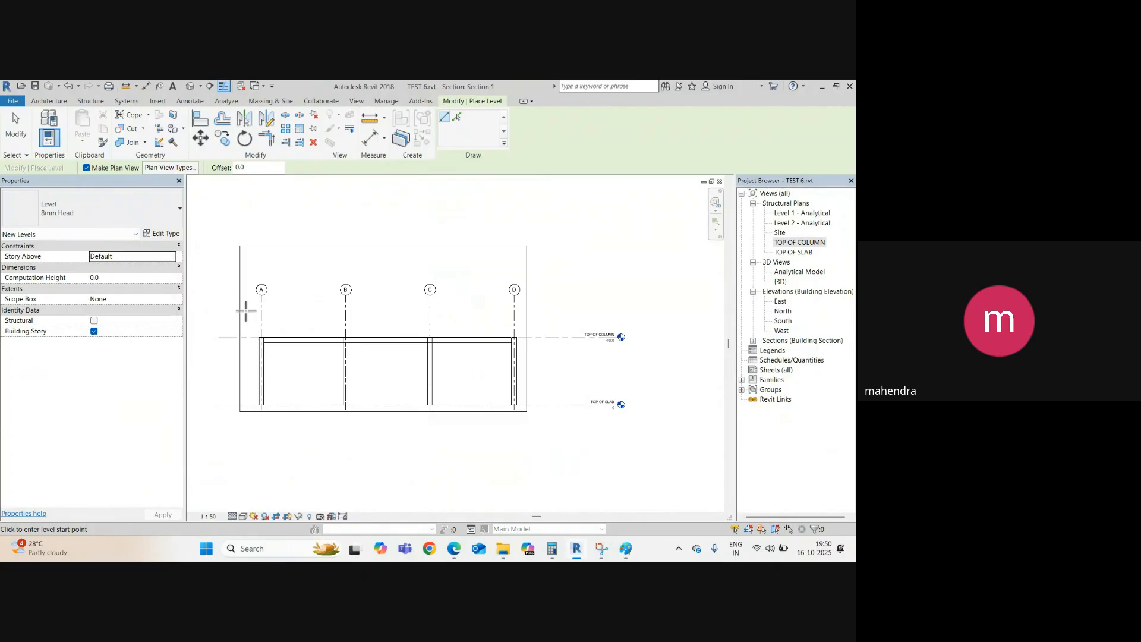
{"action": "left_click", "coordinate": [233, 312]}
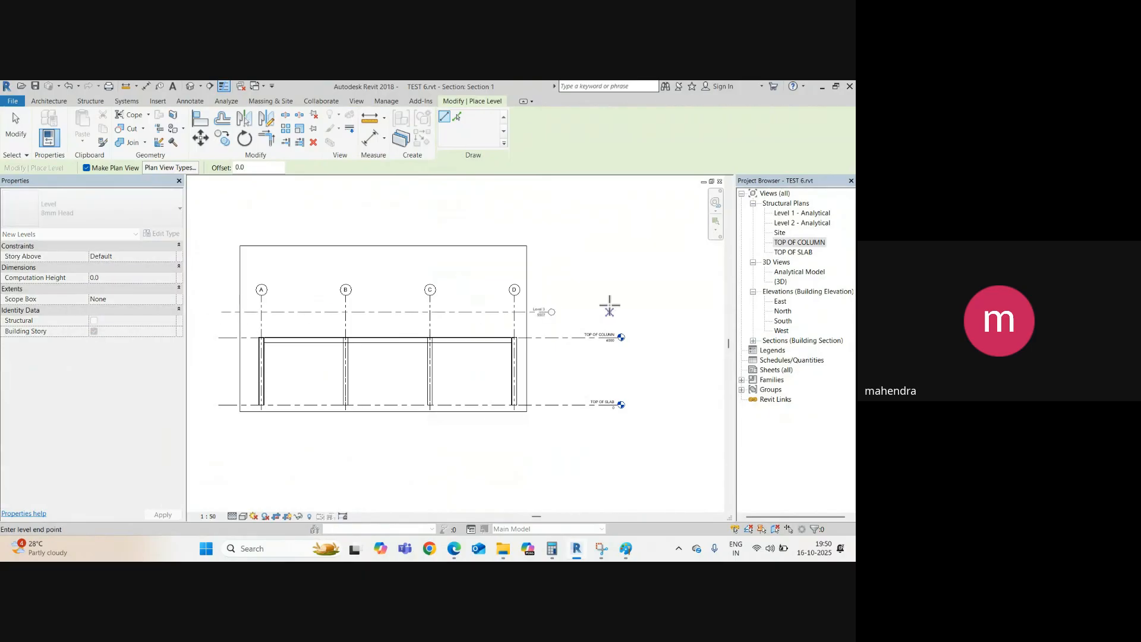
{"action": "scroll", "coordinate": [630, 310], "scroll_direction": "up", "scroll_amount": 1}
{"action": "left_click", "coordinate": [552, 312]}
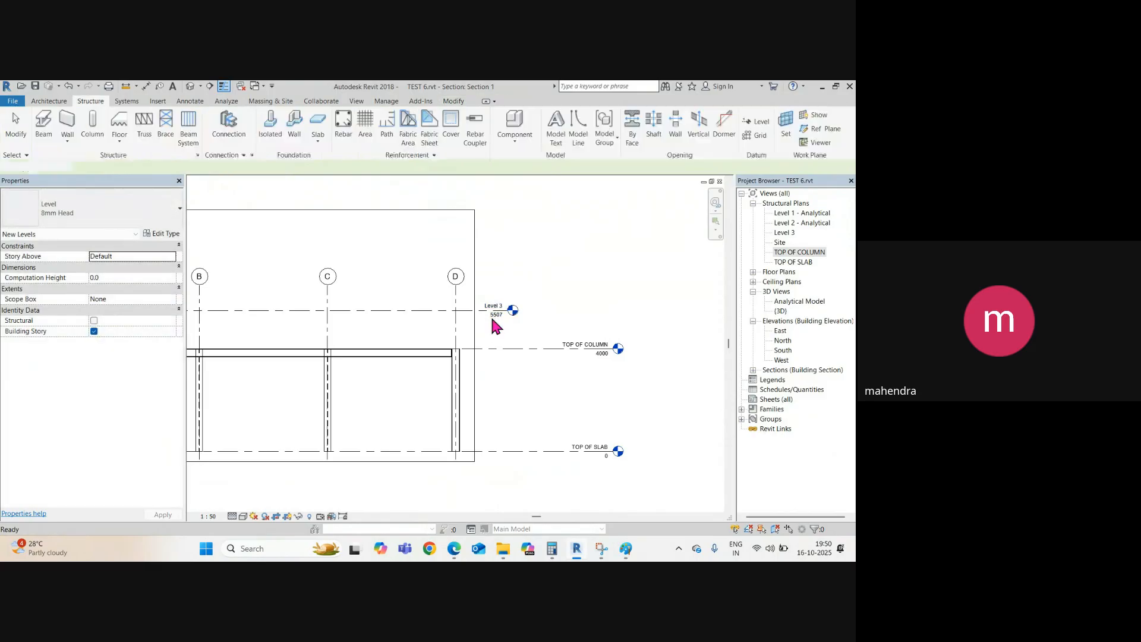
Extend the new level's head outward to line up with the heads of the two levels below.
{"action": "key", "text": "Escape"}
{"action": "scroll", "coordinate": [539, 317], "scroll_direction": "up", "scroll_amount": 1}
{"action": "left_click", "coordinate": [499, 309]}
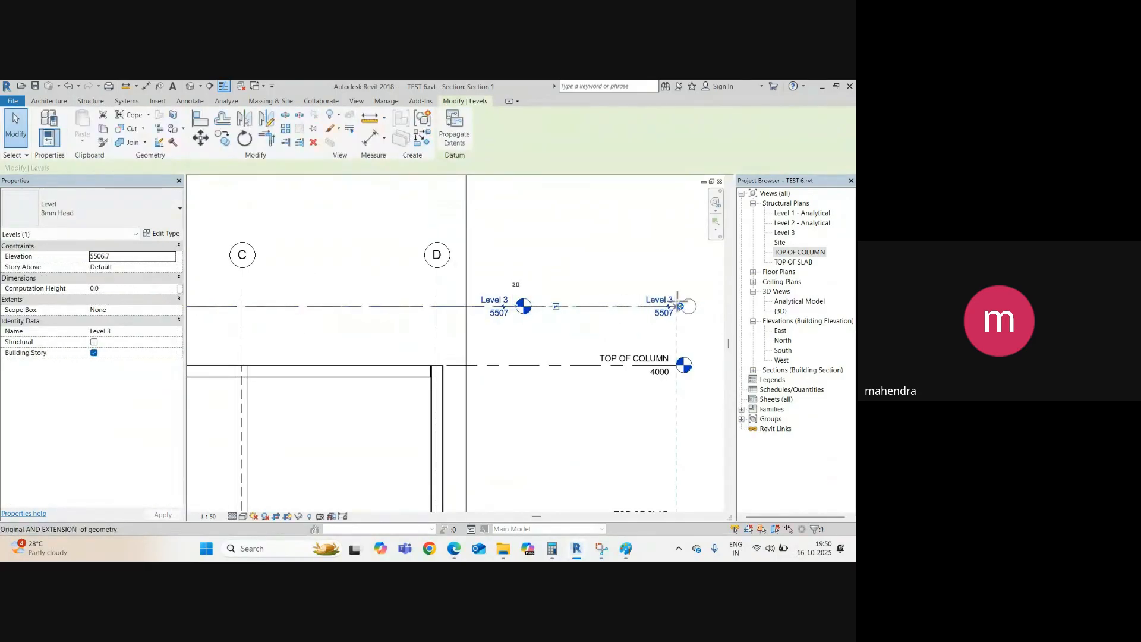
{"action": "left_click_drag", "start_coordinate": [678, 302], "coordinate": [677, 305]}
Try a 4100 mm elevation for the new level and undo the change.
{"action": "left_click", "coordinate": [672, 327]}
{"action": "left_click", "coordinate": [663, 315]}
{"action": "left_click", "coordinate": [661, 316]}
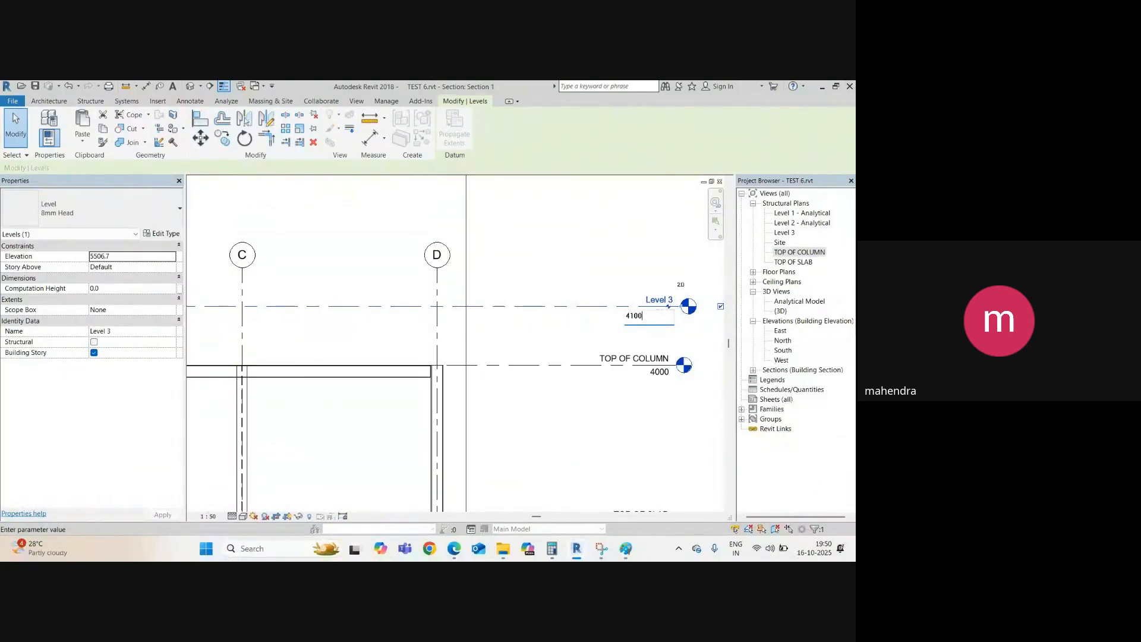
{"action": "type", "text": "4100"}
{"action": "key", "text": "Return"}
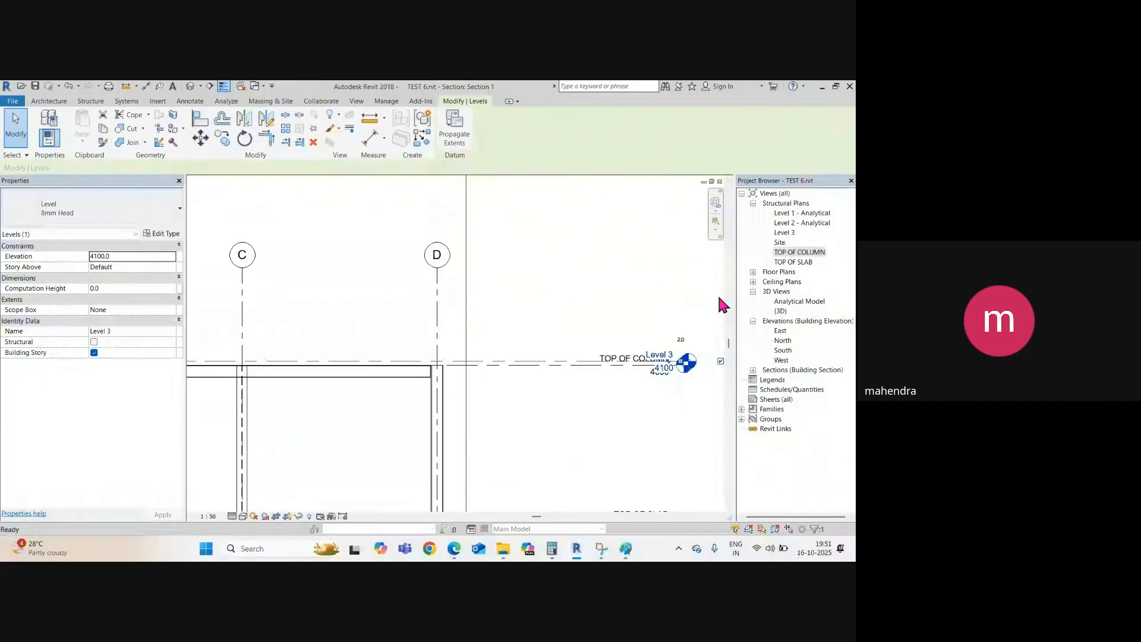
{"action": "key", "text": "ctrl+z"}
Add an aligned dimension between the new level and TOP OF COLUMN, outside the crop boundary near grid D.
{"action": "scroll", "coordinate": [316, 319], "scroll_direction": "down", "scroll_amount": 1}
{"action": "middle_click_drag", "start_coordinate": [316, 319], "coordinate": [495, 306]}
{"action": "scroll", "coordinate": [393, 340], "scroll_direction": "down", "scroll_amount": 1}
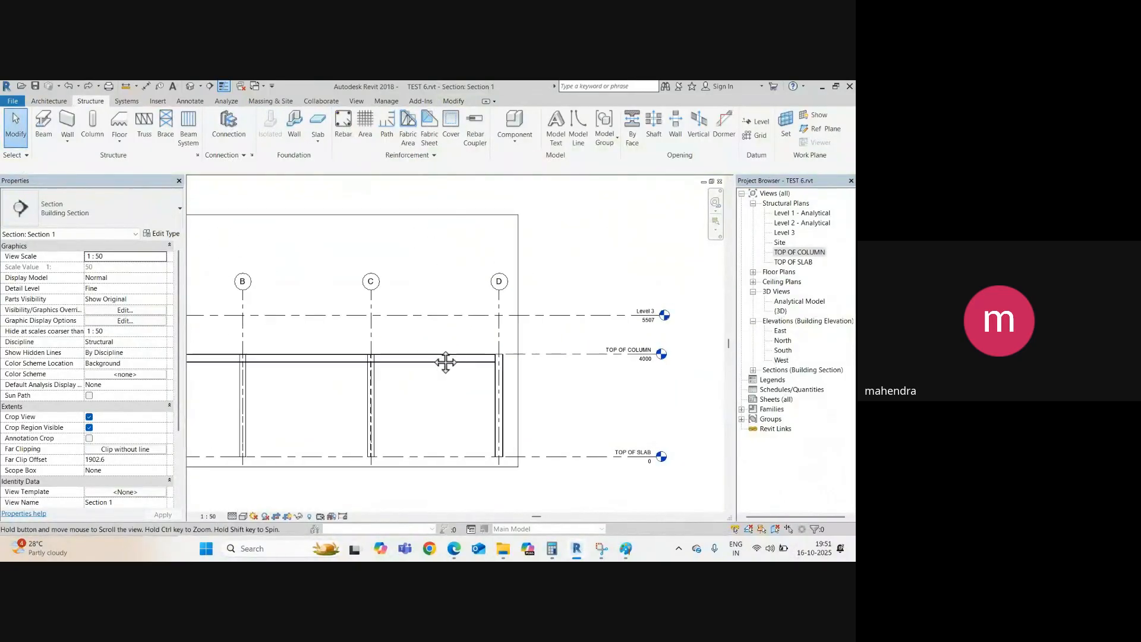
{"action": "key", "text": "d"}
{"action": "key", "text": "i"}
{"action": "left_click", "coordinate": [574, 313]}
{"action": "left_click", "coordinate": [571, 352]}
{"action": "scroll", "coordinate": [564, 352], "scroll_direction": "up", "scroll_amount": 4}
{"action": "scroll", "coordinate": [553, 255], "scroll_direction": "down", "scroll_amount": 1}
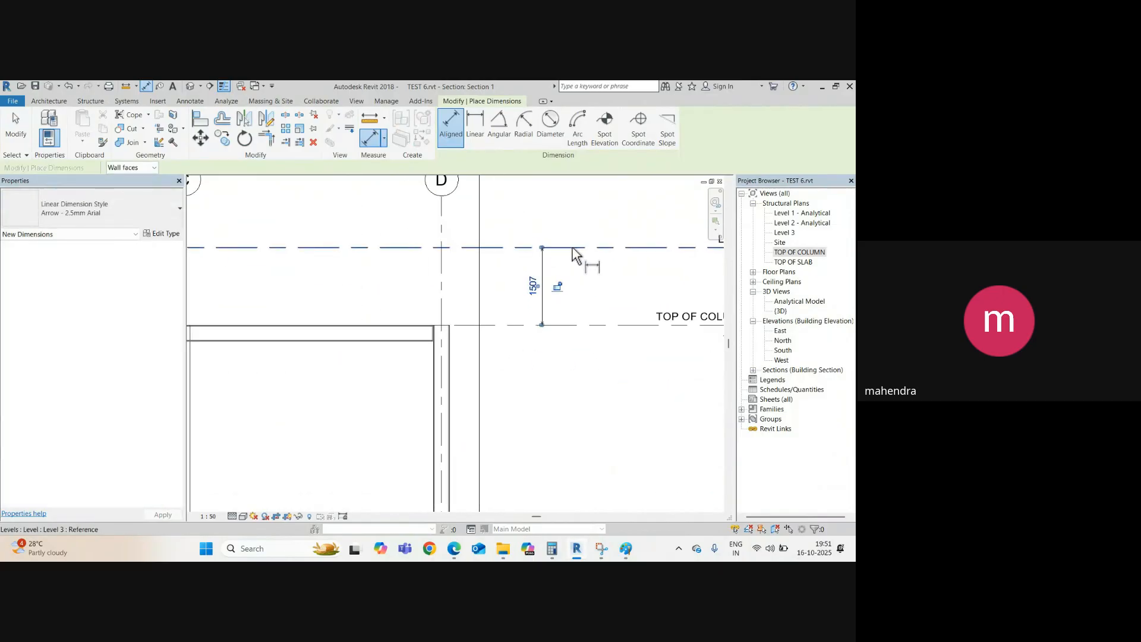
{"action": "left_click", "coordinate": [570, 244]}
{"action": "key", "text": "Escape"}
{"action": "key", "text": "Escape"}
Set the new level's distance above TOP OF COLUMN to 1000 mm through the dimension.
{"action": "left_click", "coordinate": [570, 246]}
{"action": "left_click", "coordinate": [535, 286]}
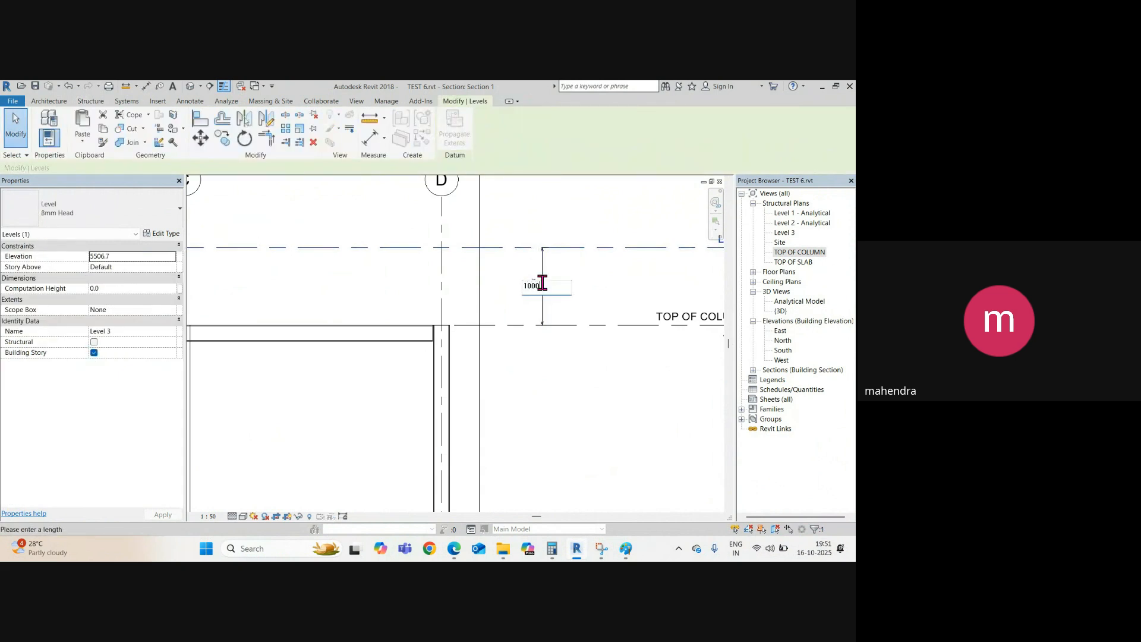
{"action": "key", "text": "Return"}
{"action": "scroll", "coordinate": [390, 226], "scroll_direction": "down", "scroll_amount": 3}
{"action": "left_click", "coordinate": [500, 321]}
Rename the new level as APEX and rename its corresponding views to match.
{"action": "scroll", "coordinate": [522, 235], "scroll_direction": "up", "scroll_amount": 4}
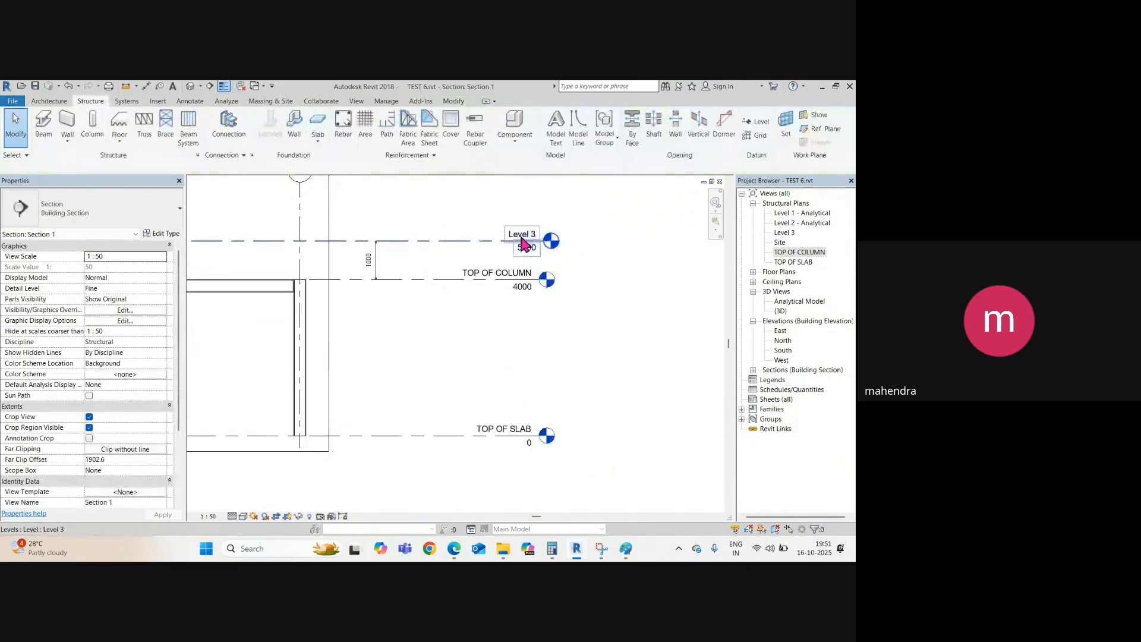
{"action": "double_click", "coordinate": [524, 236]}
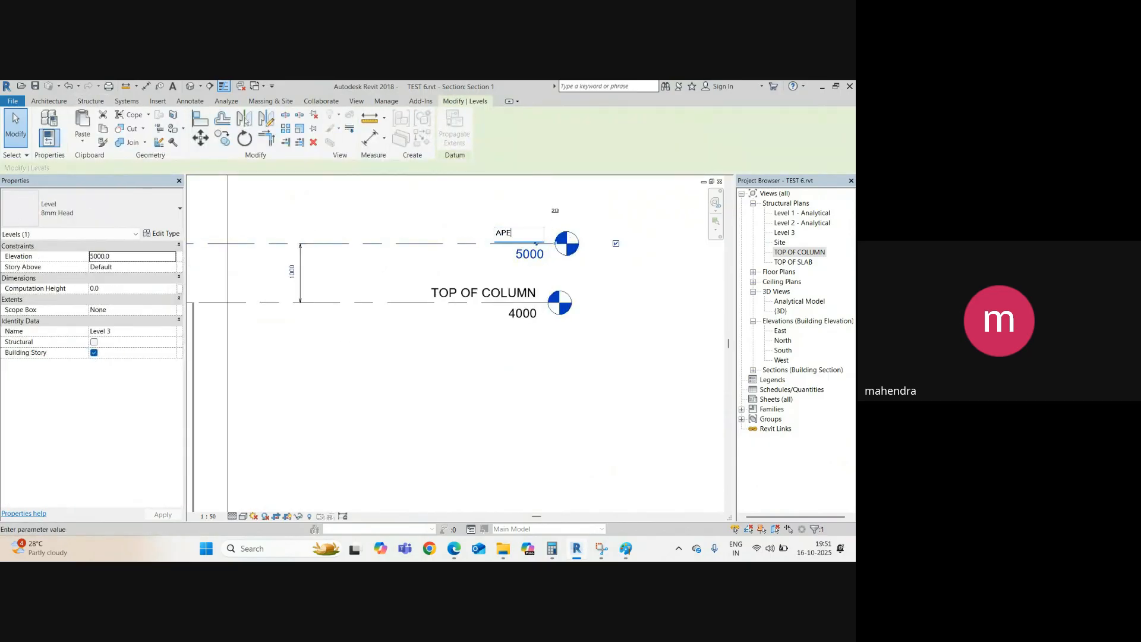
{"action": "key", "text": "Return"}
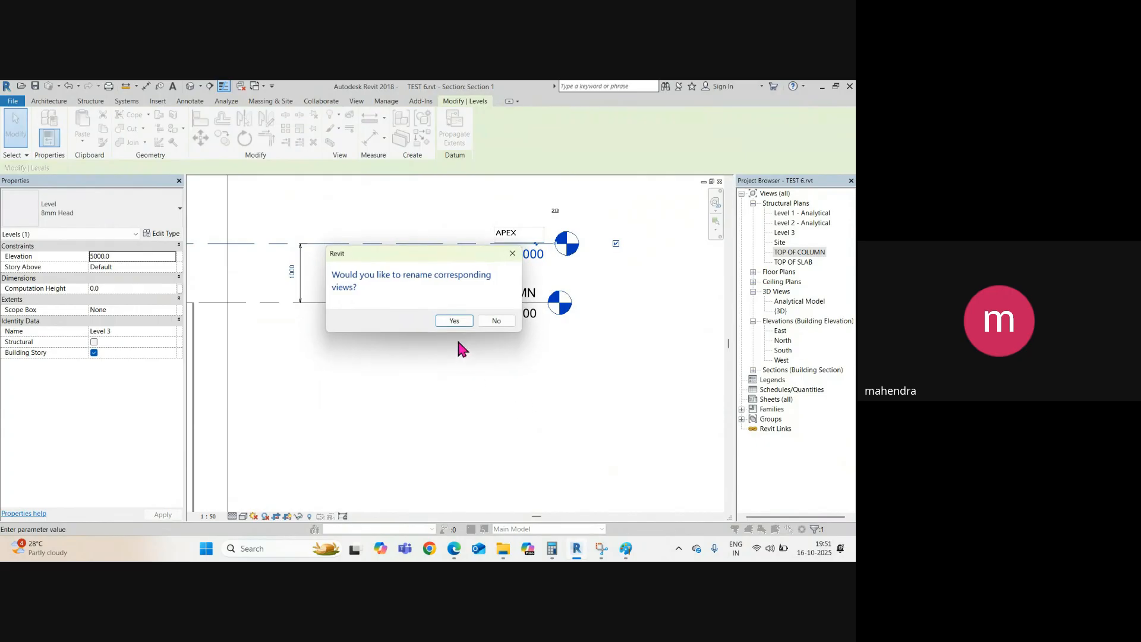
{"action": "left_click", "coordinate": [454, 323]}
{"action": "scroll", "coordinate": [451, 334], "scroll_direction": "down", "scroll_amount": 4}
{"action": "middle_click_drag", "start_coordinate": [482, 361], "coordinate": [747, 286]}
{"action": "scroll", "coordinate": [400, 278], "scroll_direction": "down", "scroll_amount": 1}
{"action": "middle_click_drag", "start_coordinate": [372, 300], "coordinate": [462, 273]}
{"action": "left_click", "coordinate": [497, 330]}
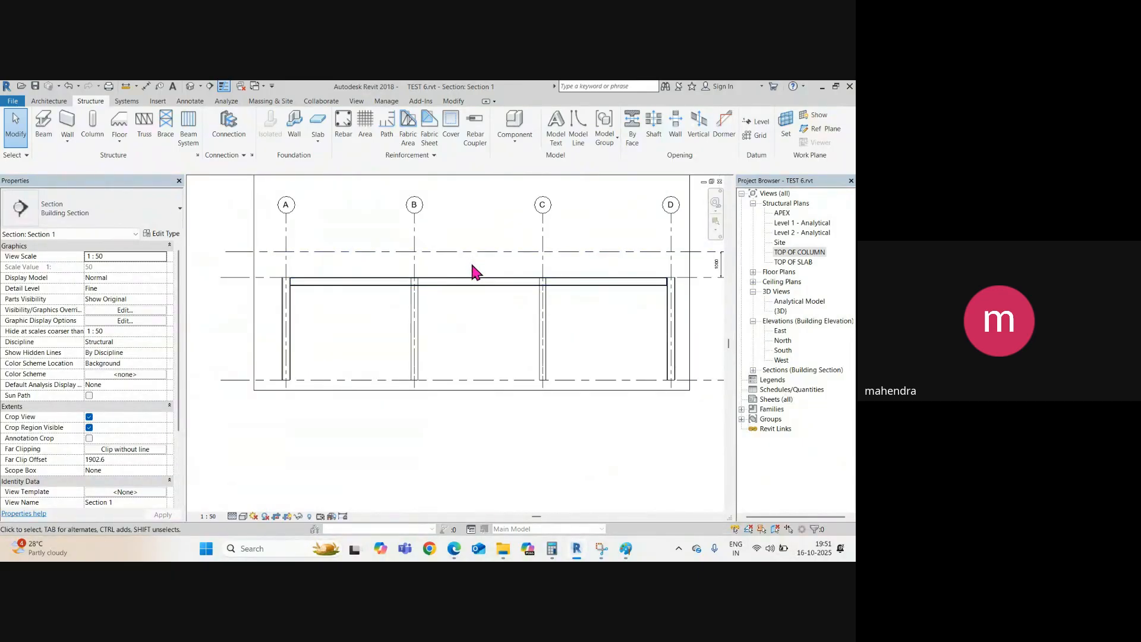
Draw a short vertical reference plane across the beam's depth at its midpoint between grids B and C.
{"action": "middle_click_drag", "start_coordinate": [481, 285], "coordinate": [471, 291]}
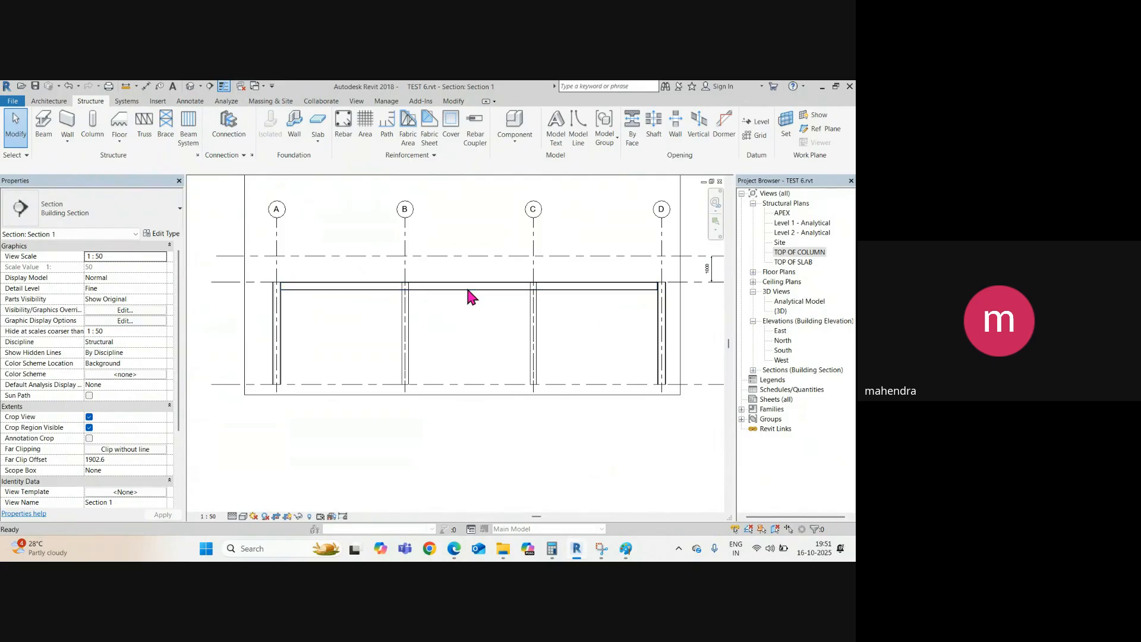
{"action": "key", "text": "p"}
{"action": "scroll", "coordinate": [467, 283], "scroll_direction": "up", "scroll_amount": 3}
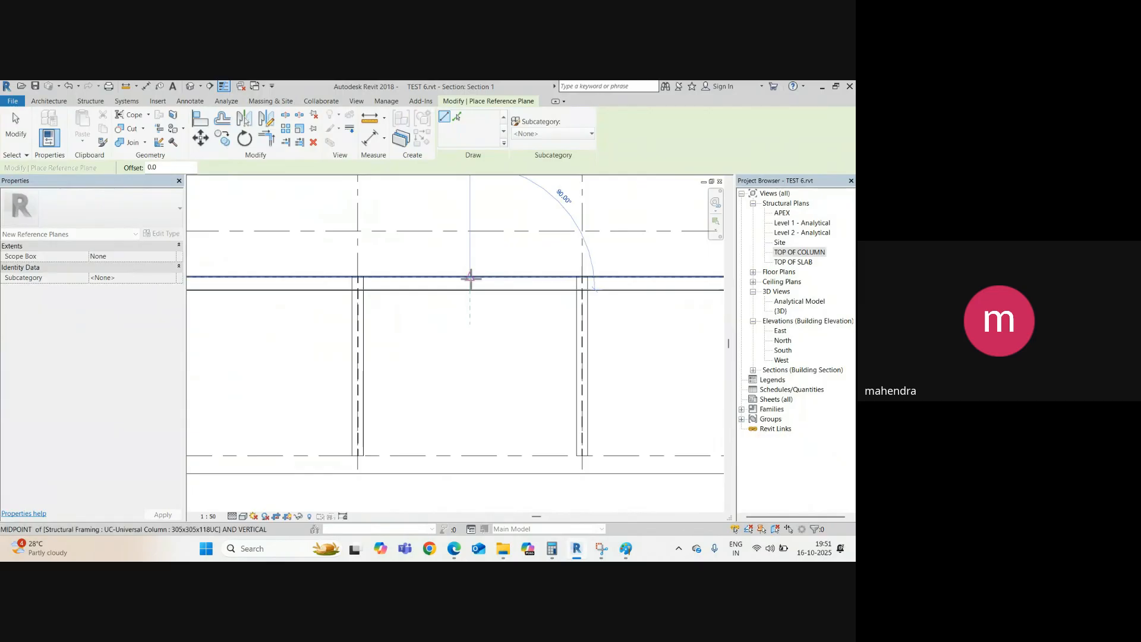
{"action": "left_click", "coordinate": [471, 276]}
{"action": "scroll", "coordinate": [433, 308], "scroll_direction": "down", "scroll_amount": 4}
{"action": "key", "text": "Escape"}
{"action": "key", "text": "Escape"}
{"action": "scroll", "coordinate": [465, 312], "scroll_direction": "up", "scroll_amount": 2}
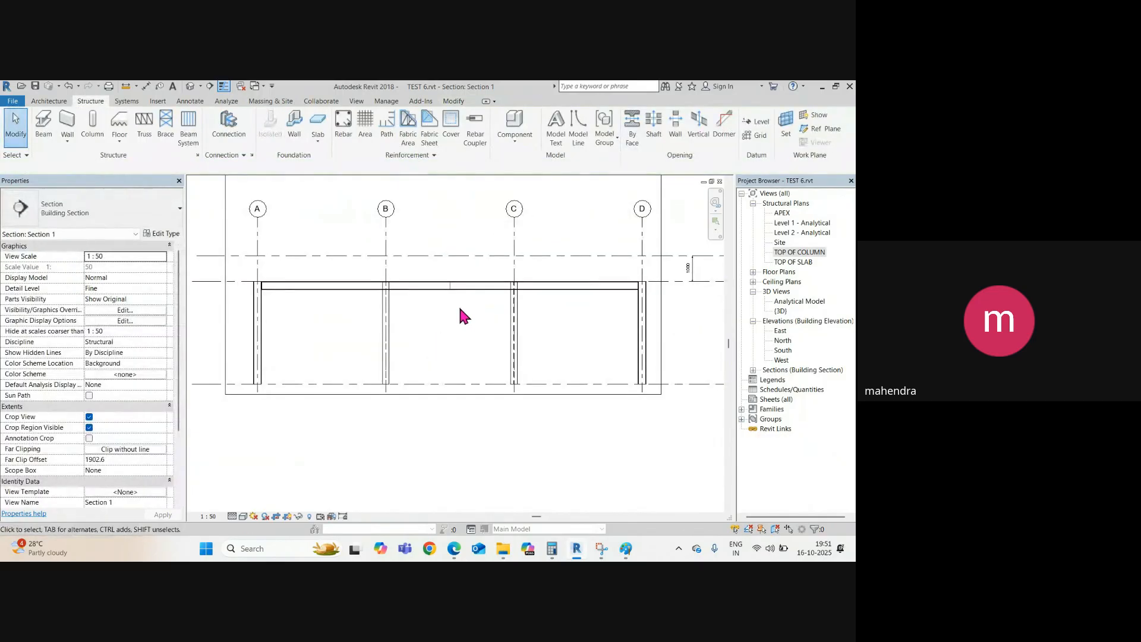
Split the 305x305x118UC beam at the vertical reference plane midway between grids B and C.
{"action": "scroll", "coordinate": [447, 308], "scroll_direction": "down", "scroll_amount": 1}
{"action": "middle_click_drag", "start_coordinate": [448, 304], "coordinate": [448, 311]}
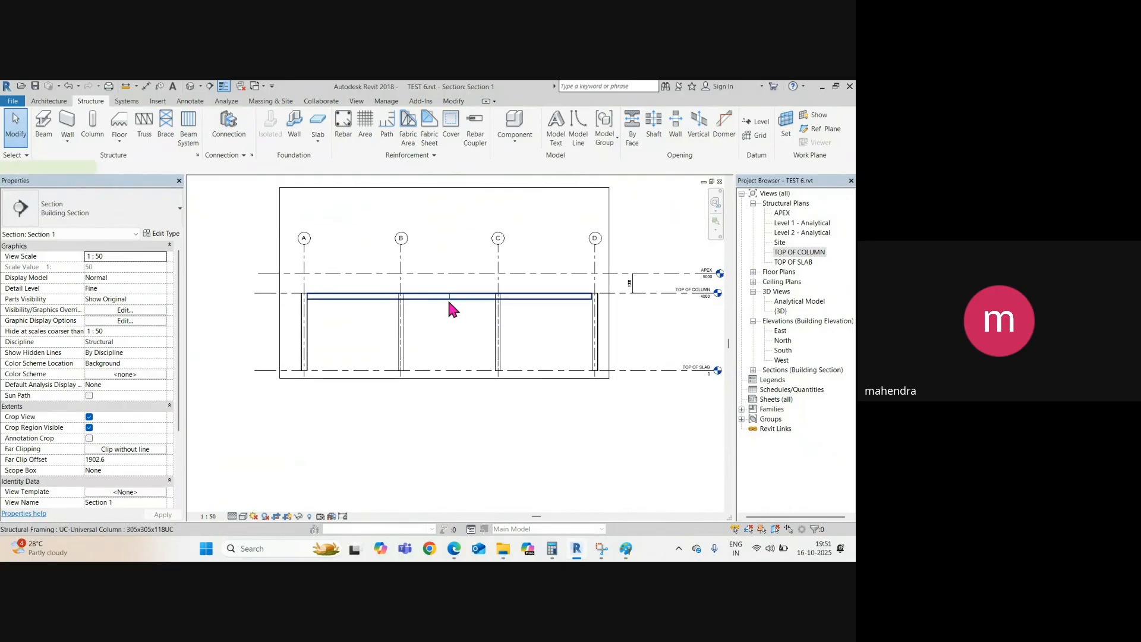
{"action": "left_click", "coordinate": [451, 298]}
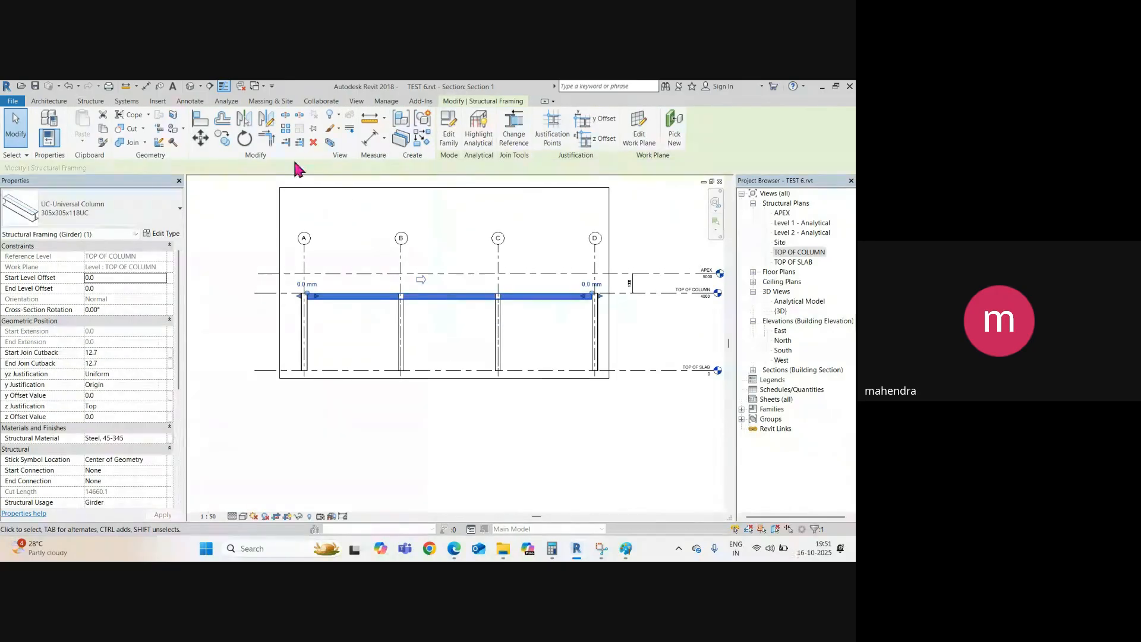
{"action": "left_click", "coordinate": [286, 118]}
{"action": "scroll", "coordinate": [455, 308], "scroll_direction": "up", "scroll_amount": 4}
{"action": "scroll", "coordinate": [458, 308], "scroll_direction": "up", "scroll_amount": 3}
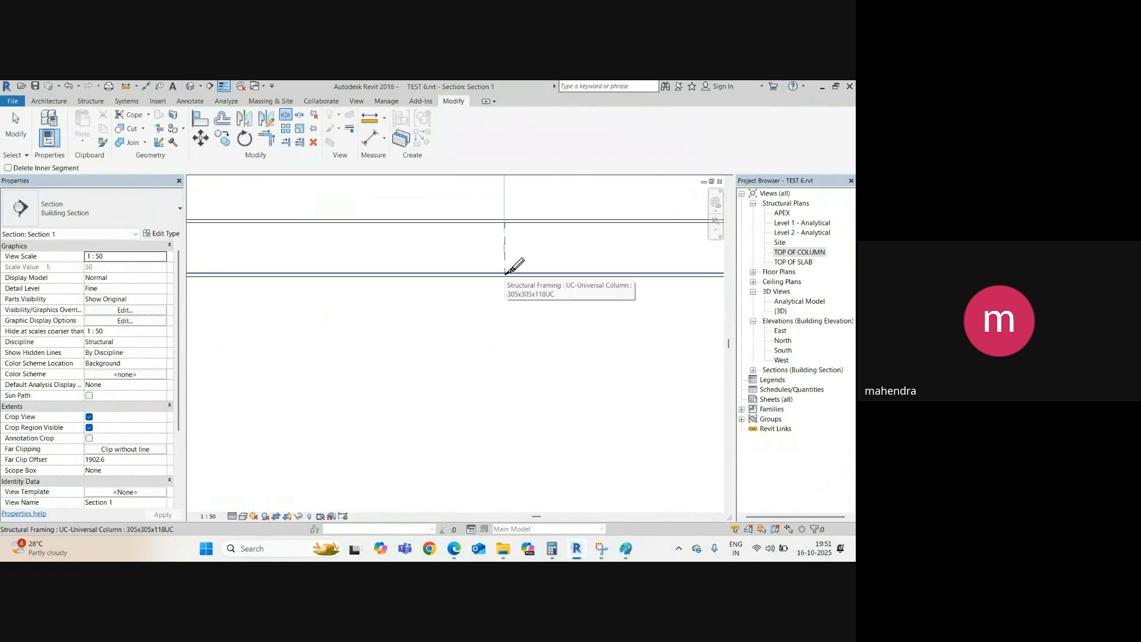
{"action": "scroll", "coordinate": [506, 270], "scroll_direction": "up", "scroll_amount": 5}
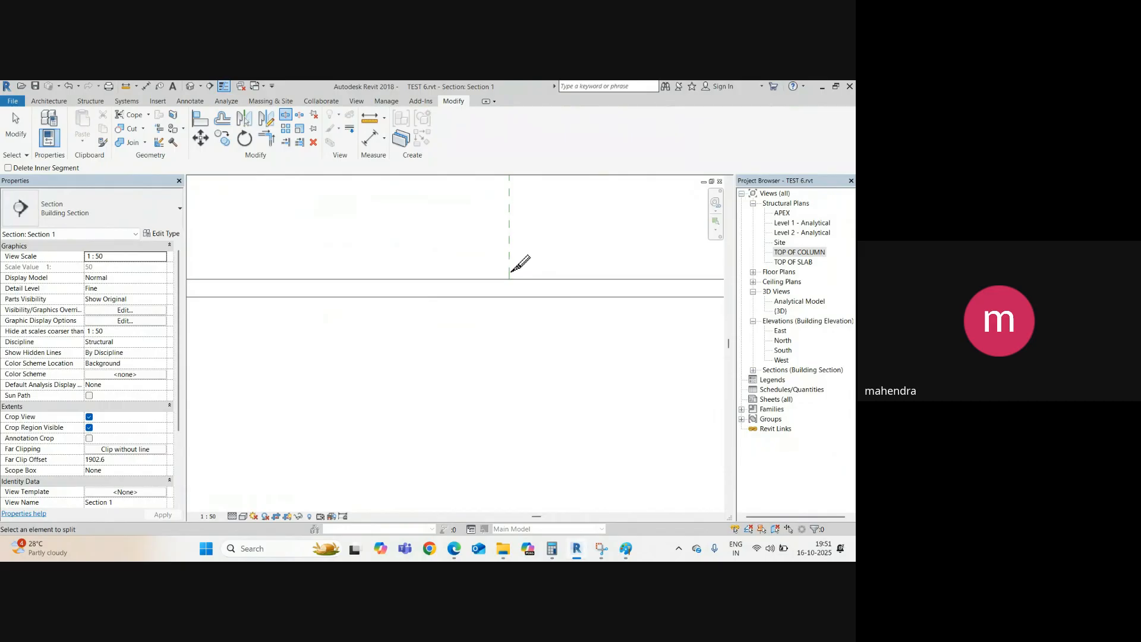
{"action": "scroll", "coordinate": [509, 277], "scroll_direction": "down", "scroll_amount": 3}
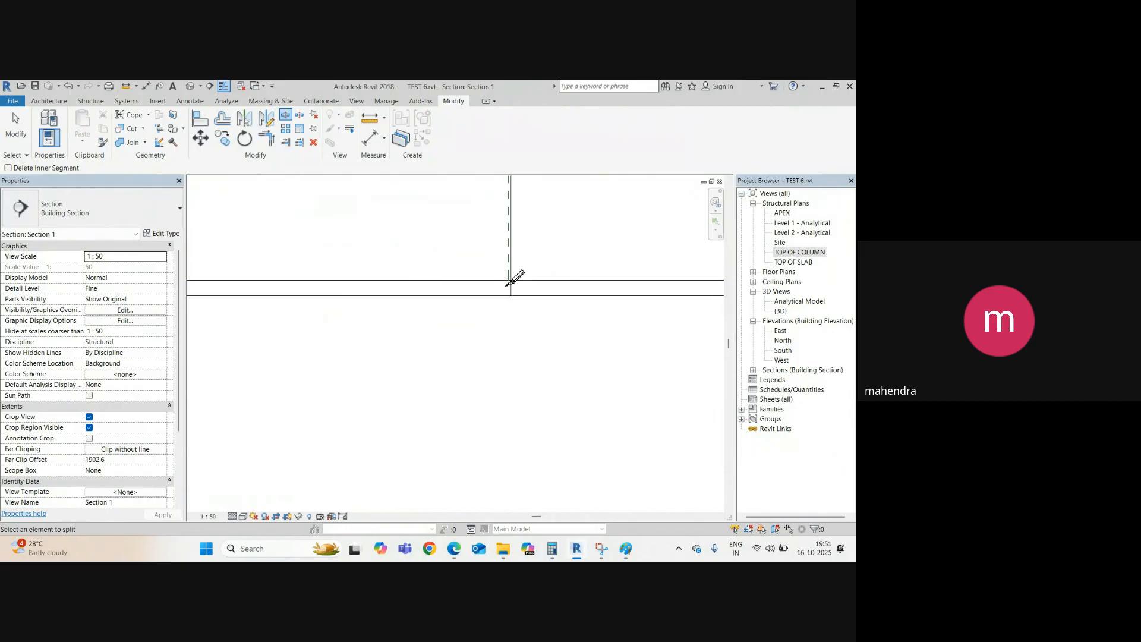
{"action": "scroll", "coordinate": [488, 268], "scroll_direction": "down", "scroll_amount": 6}
{"action": "key", "text": "Escape"}
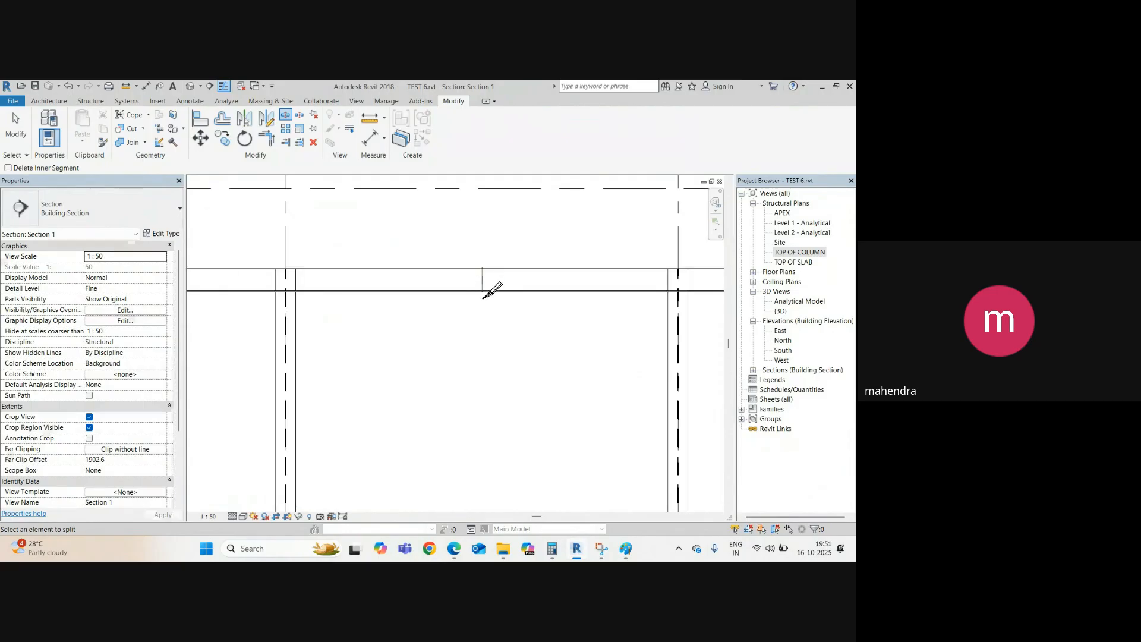
Split the girder at the reference plane midway between grids B and C and pull back the start of the grid-D-side half.
{"action": "scroll", "coordinate": [485, 277], "scroll_direction": "up", "scroll_amount": 4}
{"action": "scroll", "coordinate": [476, 285], "scroll_direction": "up", "scroll_amount": 2}
{"action": "left_click", "coordinate": [474, 287]}
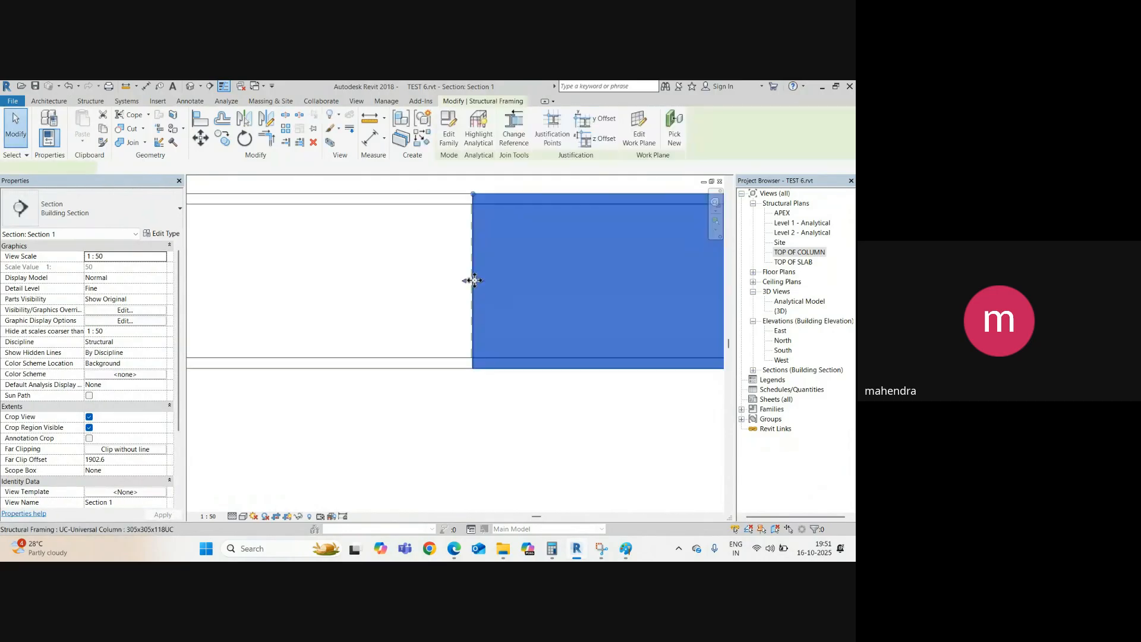
{"action": "left_click_drag", "start_coordinate": [474, 285], "coordinate": [537, 286]}
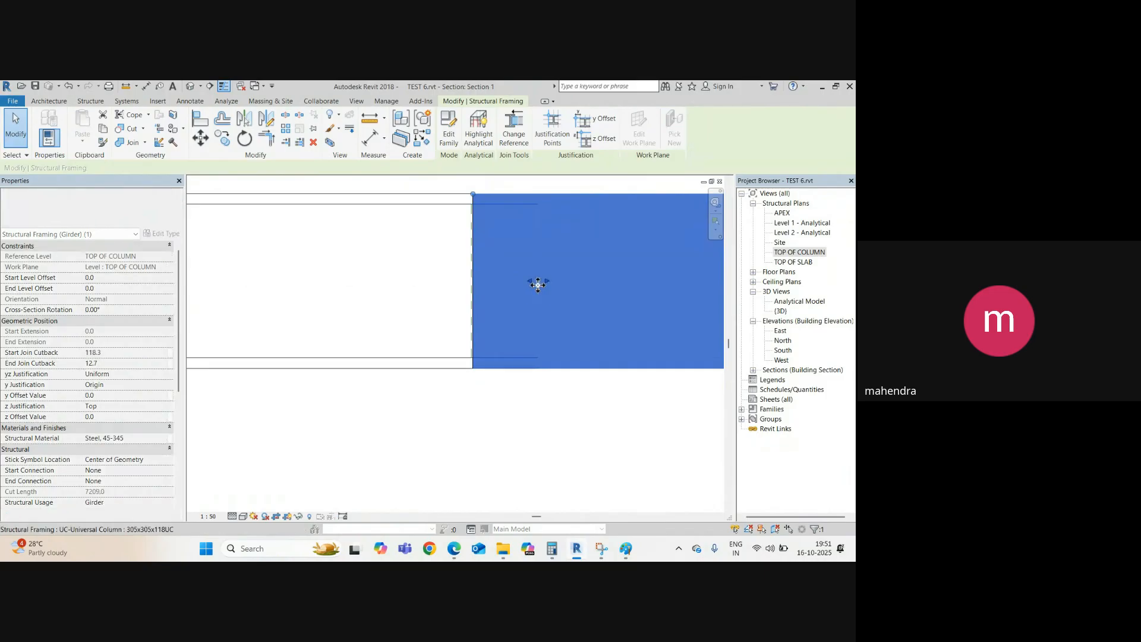
{"action": "scroll", "coordinate": [453, 283], "scroll_direction": "down", "scroll_amount": 4}
{"action": "scroll", "coordinate": [454, 326], "scroll_direction": "down", "scroll_amount": 4}
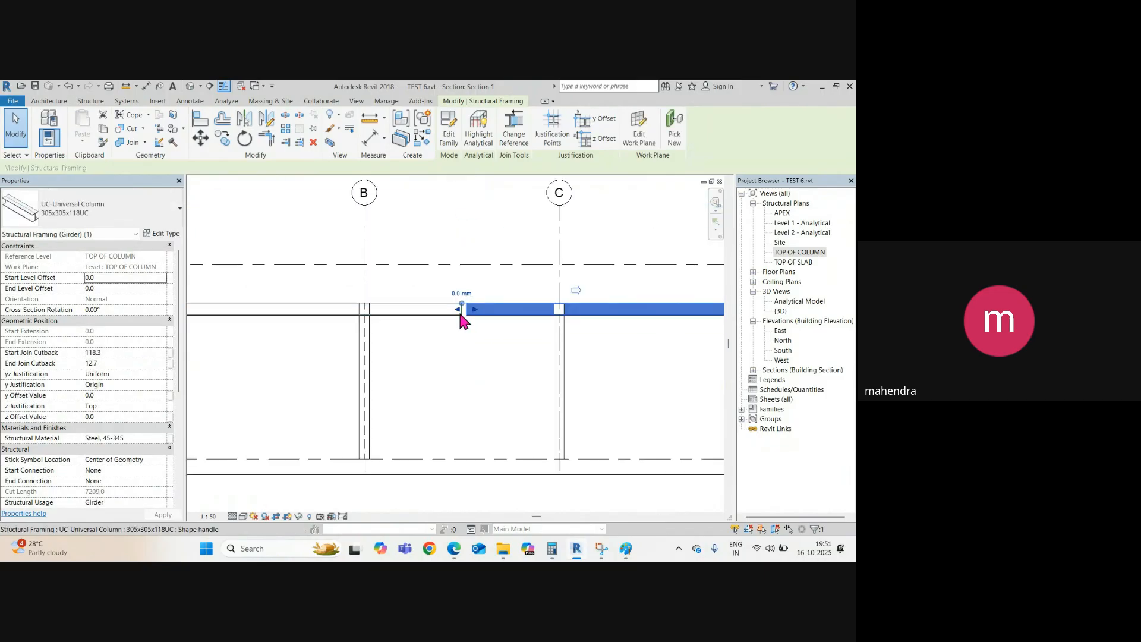
Extend the reference plane between grids B and C upward past the APEX level to above the grid heads.
{"action": "key", "text": "Escape"}
{"action": "scroll", "coordinate": [464, 315], "scroll_direction": "up", "scroll_amount": 3}
{"action": "key", "text": "Tab"}
{"action": "key", "text": "Tab"}
{"action": "key", "text": "Tab"}
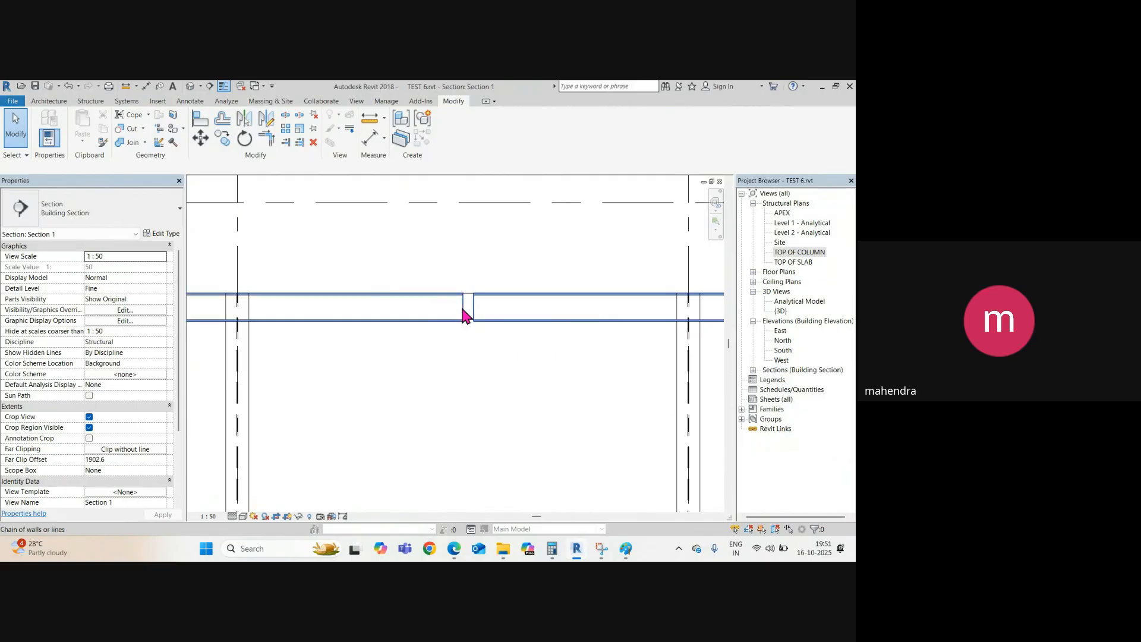
{"action": "left_click", "coordinate": [465, 315]}
{"action": "scroll", "coordinate": [466, 315], "scroll_direction": "down", "scroll_amount": 3}
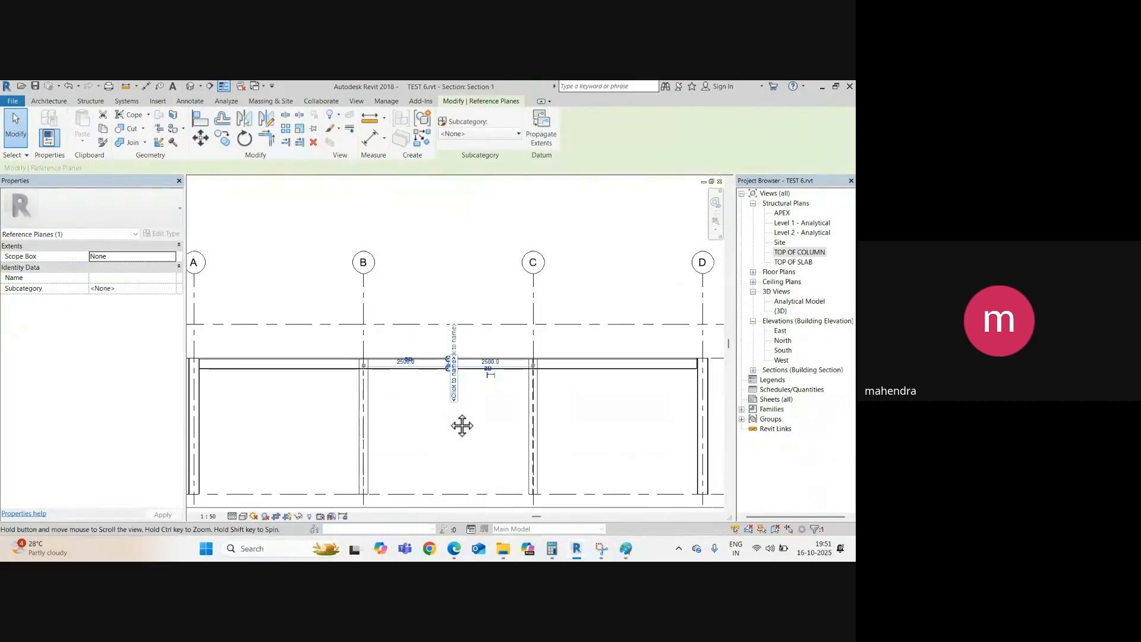
{"action": "left_click_drag", "start_coordinate": [440, 390], "coordinate": [440, 292]}
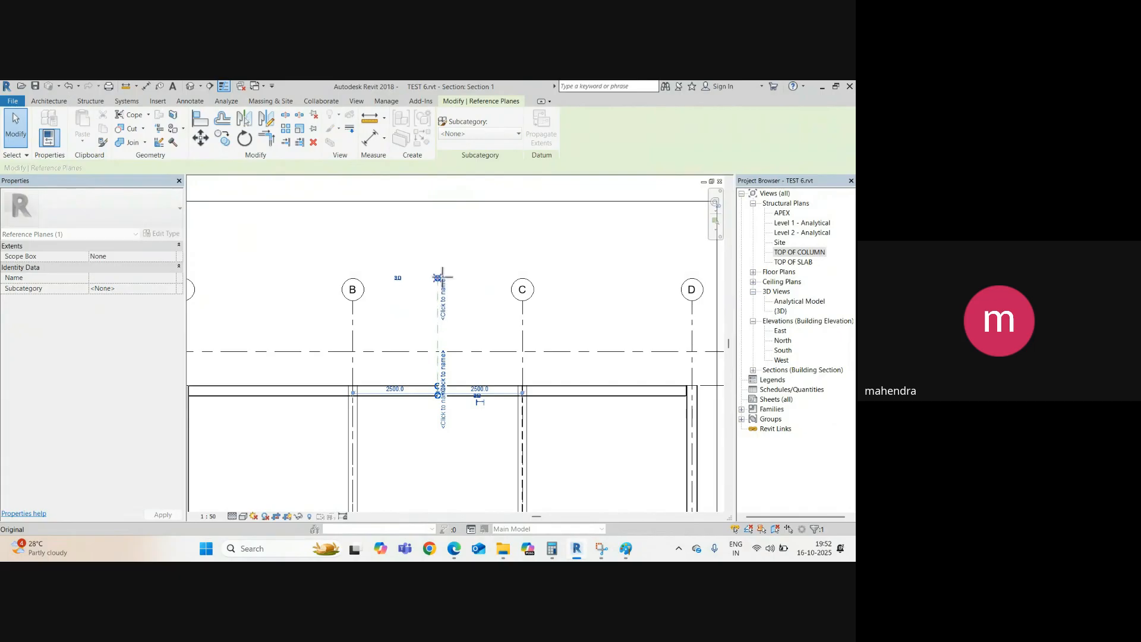
{"action": "scroll", "coordinate": [446, 319], "scroll_direction": "up", "scroll_amount": 3}
{"action": "scroll", "coordinate": [438, 369], "scroll_direction": "down", "scroll_amount": 6}
{"action": "scroll", "coordinate": [296, 364], "scroll_direction": "up", "scroll_amount": 4}
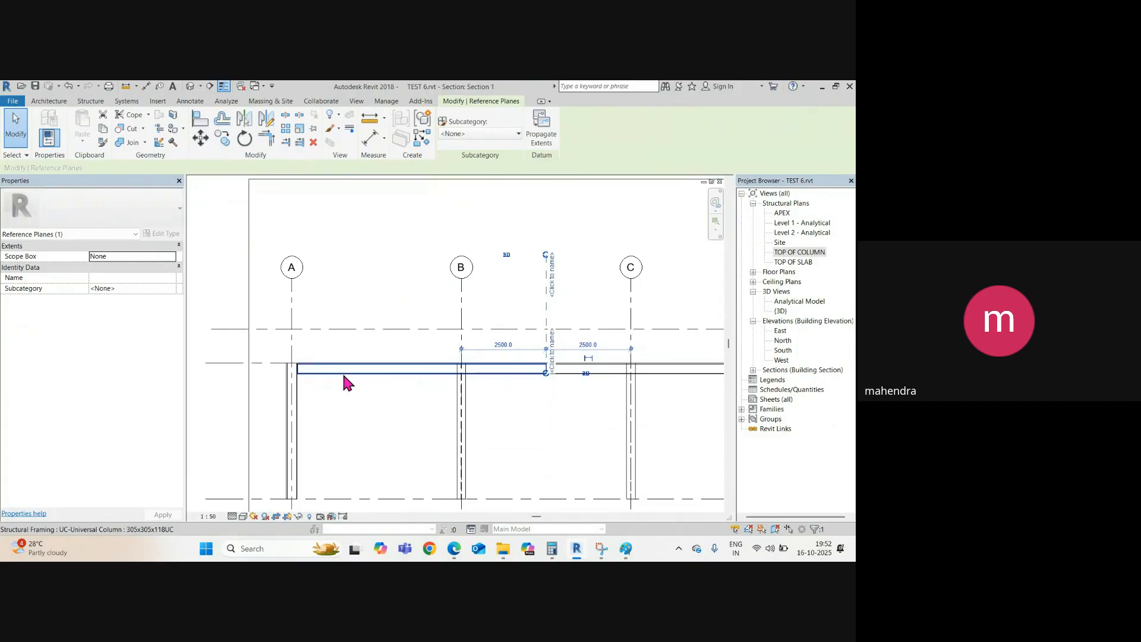
{"action": "left_click", "coordinate": [552, 404]}
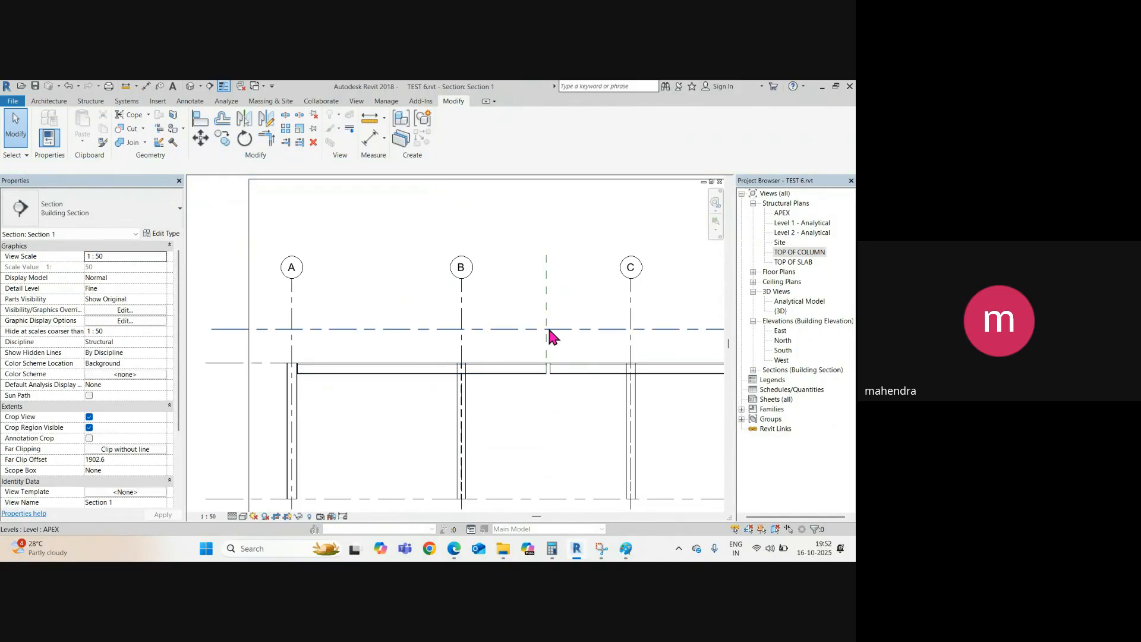
Set the APEX level 1500 mm above the TOP OF COLUMN level.
{"action": "scroll", "coordinate": [244, 345], "scroll_direction": "down", "scroll_amount": 6}
{"action": "scroll", "coordinate": [428, 342], "scroll_direction": "up", "scroll_amount": 3}
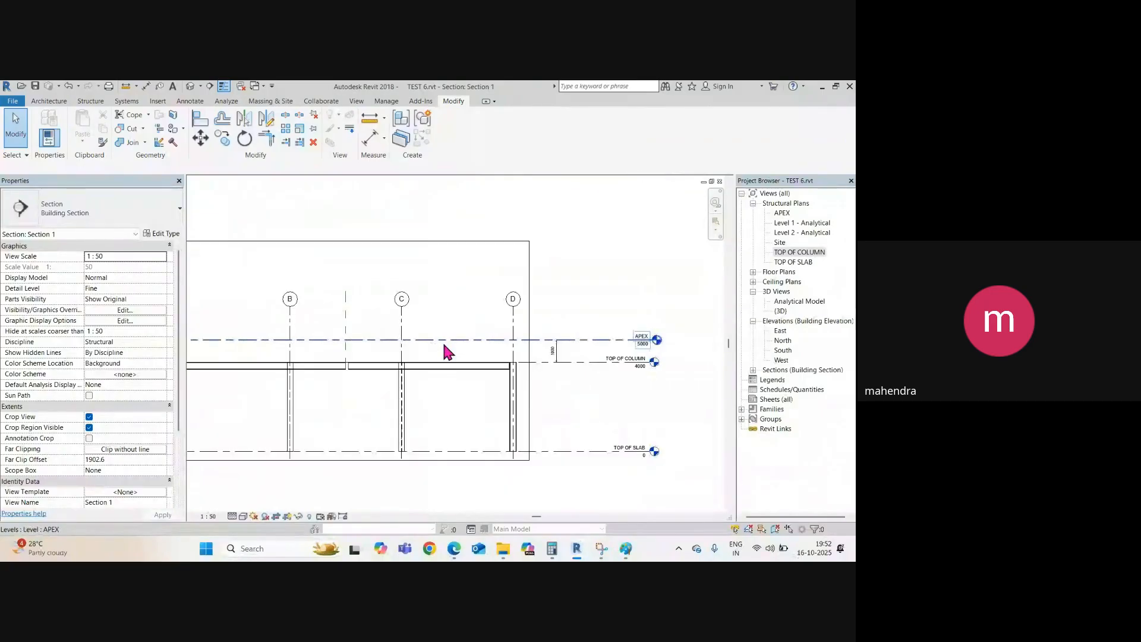
{"action": "left_click", "coordinate": [443, 340]}
{"action": "scroll", "coordinate": [535, 352], "scroll_direction": "up", "scroll_amount": 3}
{"action": "left_click", "coordinate": [575, 354]}
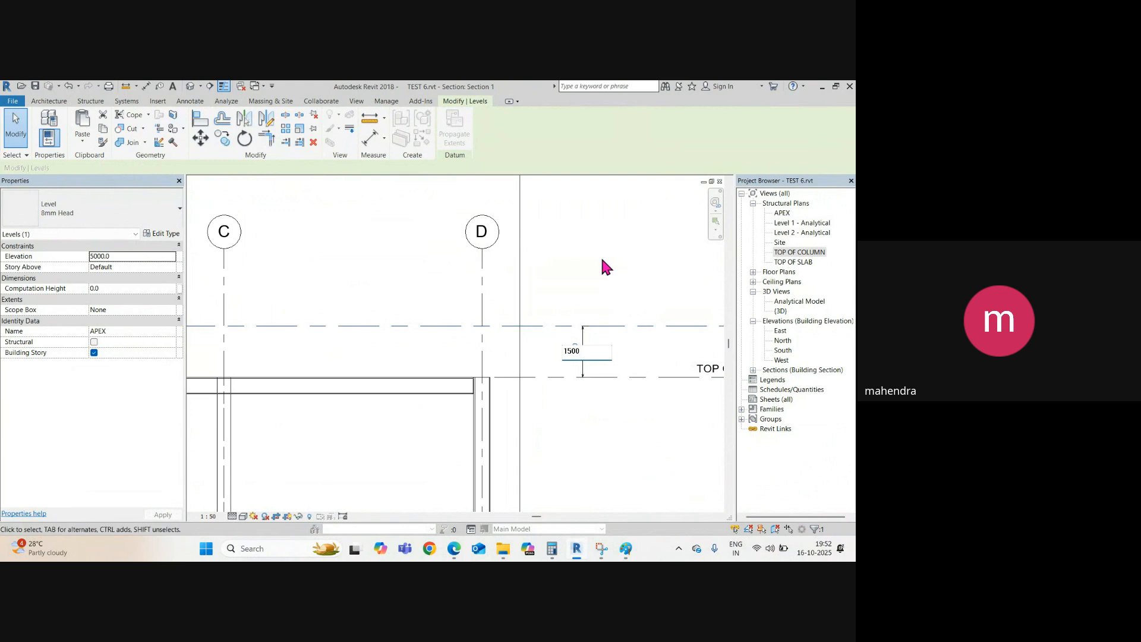
{"action": "key", "text": "Return"}
{"action": "scroll", "coordinate": [400, 313], "scroll_direction": "down", "scroll_amount": 3}
{"action": "scroll", "coordinate": [438, 331], "scroll_direction": "up", "scroll_amount": 1}
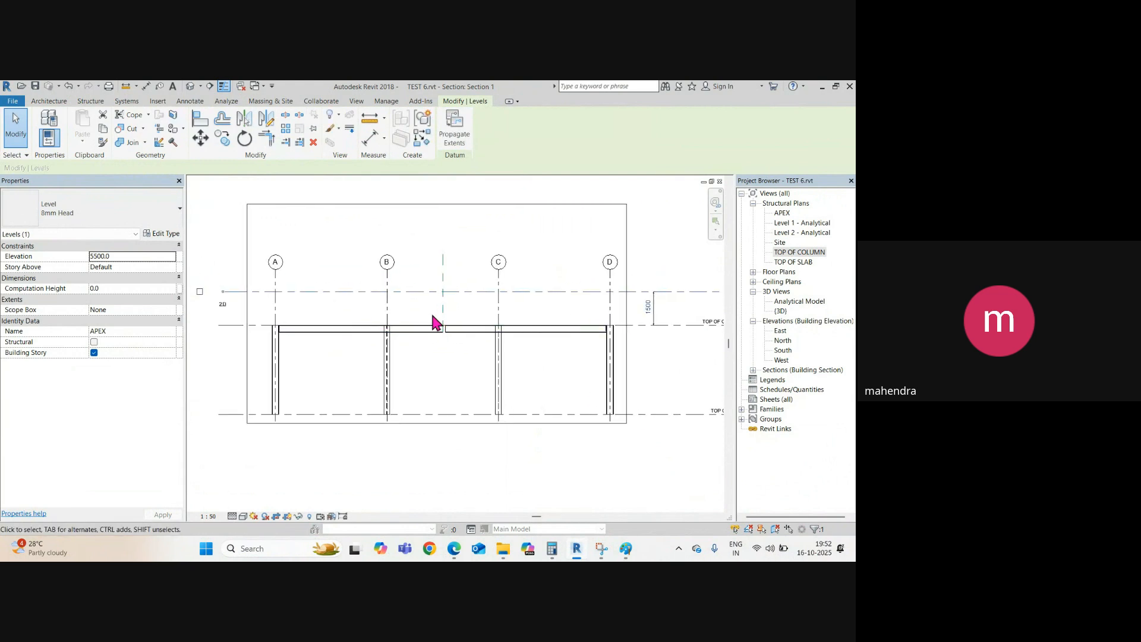
{"action": "middle_click_drag", "start_coordinate": [415, 337], "coordinate": [437, 338]}
{"action": "key", "text": "Escape"}
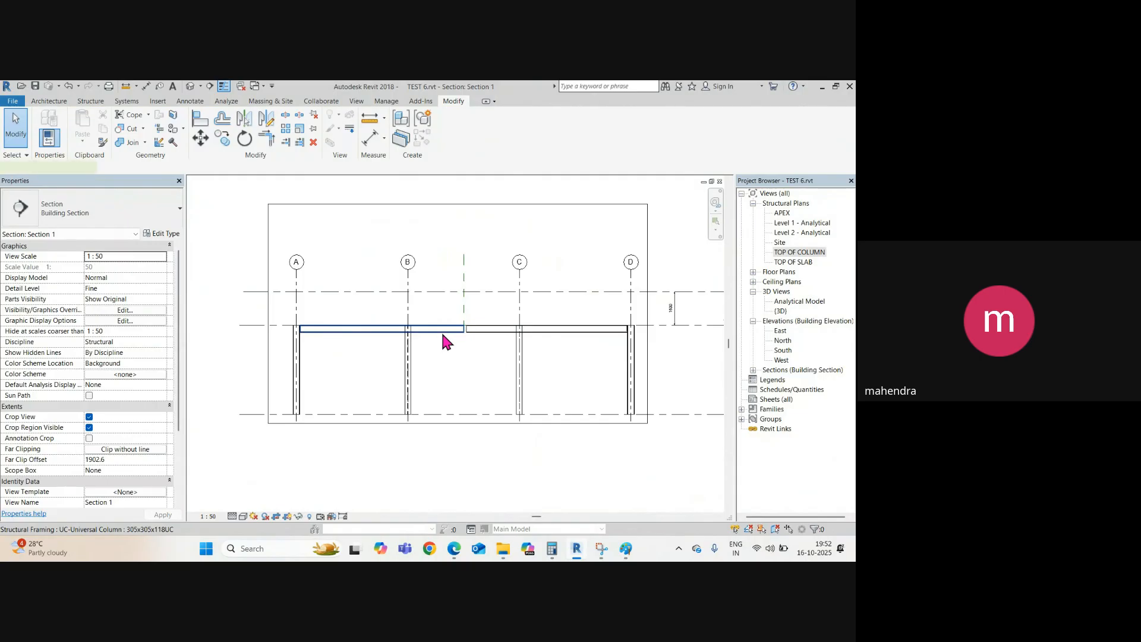
{"action": "left_click", "coordinate": [442, 333]}
{"action": "scroll", "coordinate": [300, 326], "scroll_direction": "up", "scroll_amount": 4}
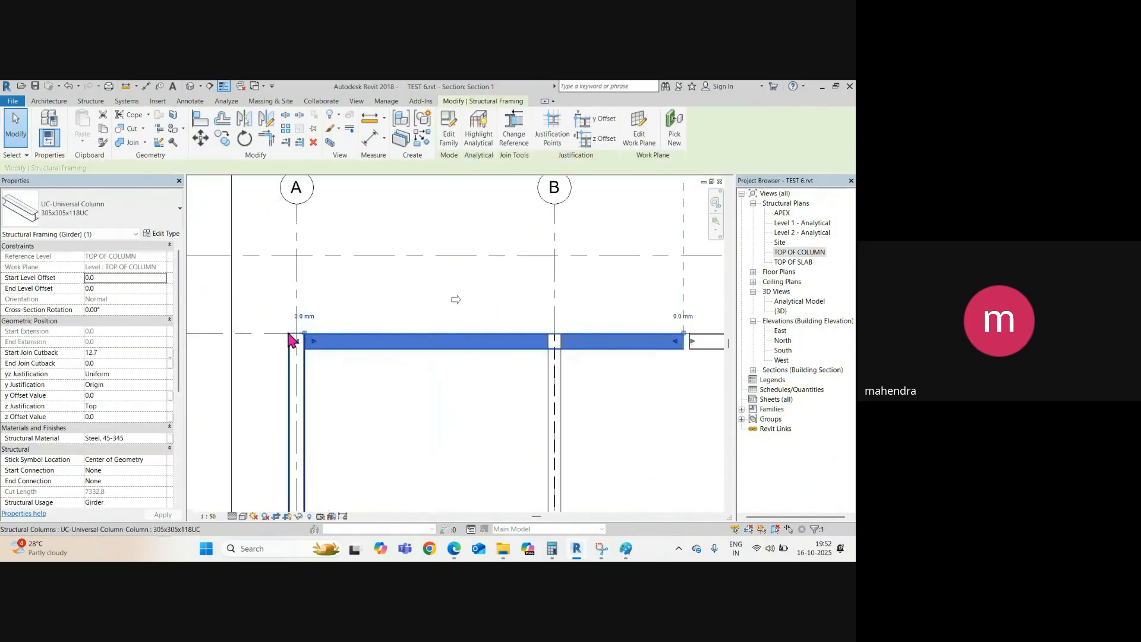
{"action": "scroll", "coordinate": [299, 336], "scroll_direction": "down", "scroll_amount": 3}
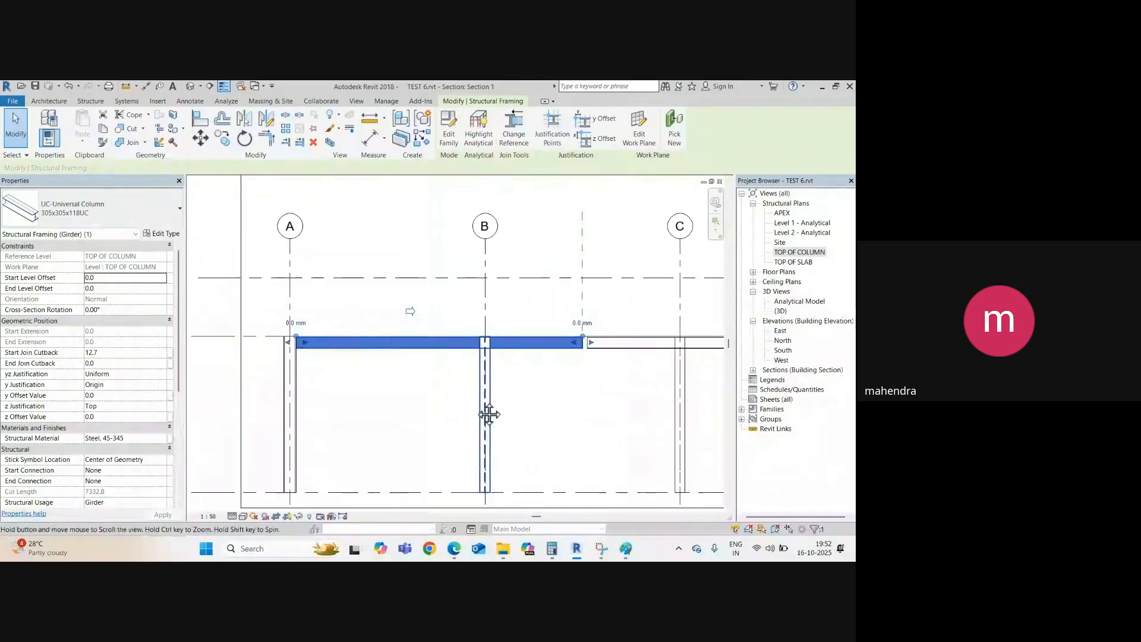
{"action": "middle_click_drag", "start_coordinate": [540, 390], "coordinate": [531, 395]}
{"action": "scroll", "coordinate": [531, 395], "scroll_direction": "down", "scroll_amount": 2}
{"action": "key", "text": "Escape"}
Place an aligned dimension between the TOP OF COLUMN and APEX levels beside grid A.
{"action": "key", "text": "d"}
{"action": "key", "text": "i"}
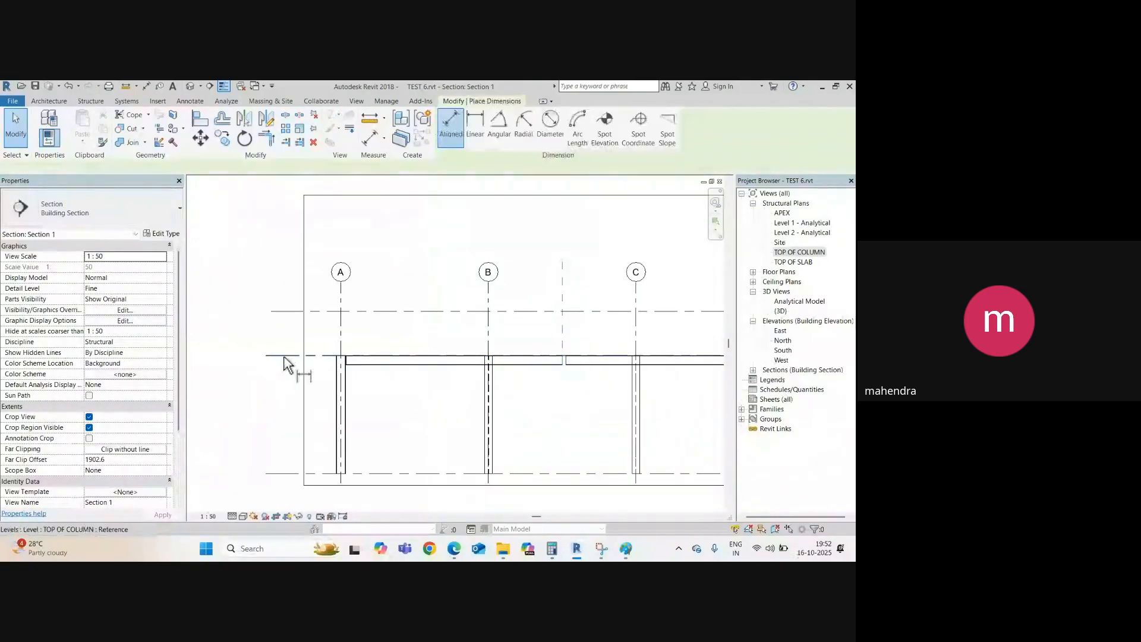
{"action": "left_click", "coordinate": [280, 315]}
{"action": "scroll", "coordinate": [280, 325], "scroll_direction": "up", "scroll_amount": 2}
{"action": "left_click", "coordinate": [260, 332]}
{"action": "scroll", "coordinate": [250, 335], "scroll_direction": "down", "scroll_amount": 3}
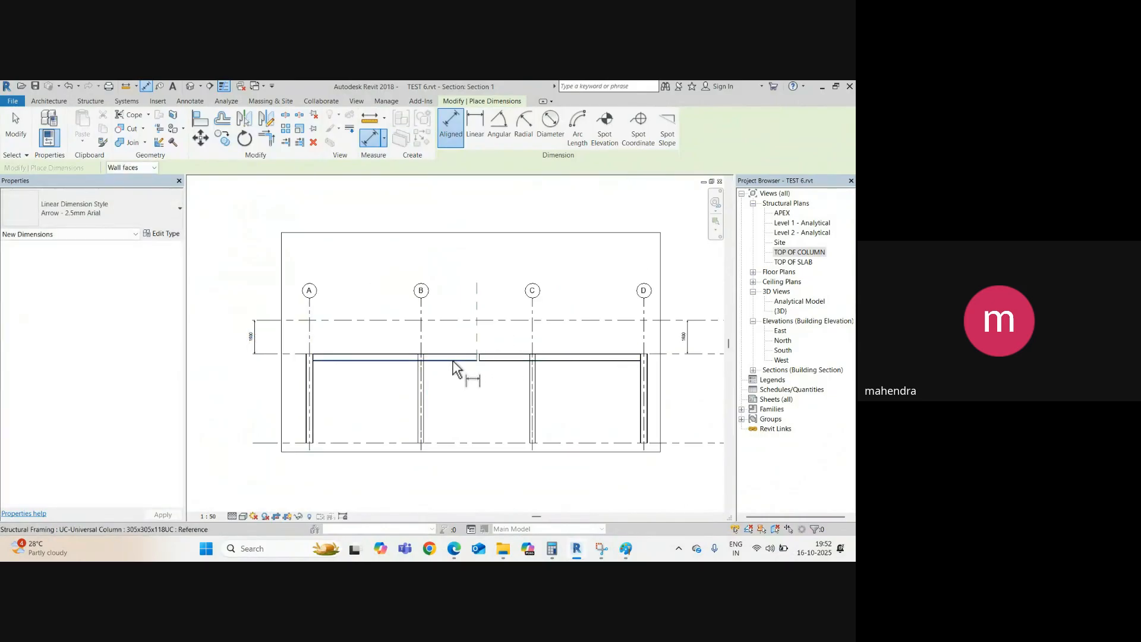
{"action": "key", "text": "Escape"}
Set the end level offset of the grid-A-side girder to 1500 mm at the reference plane.
{"action": "left_click", "coordinate": [470, 360]}
{"action": "scroll", "coordinate": [479, 356], "scroll_direction": "up", "scroll_amount": 3}
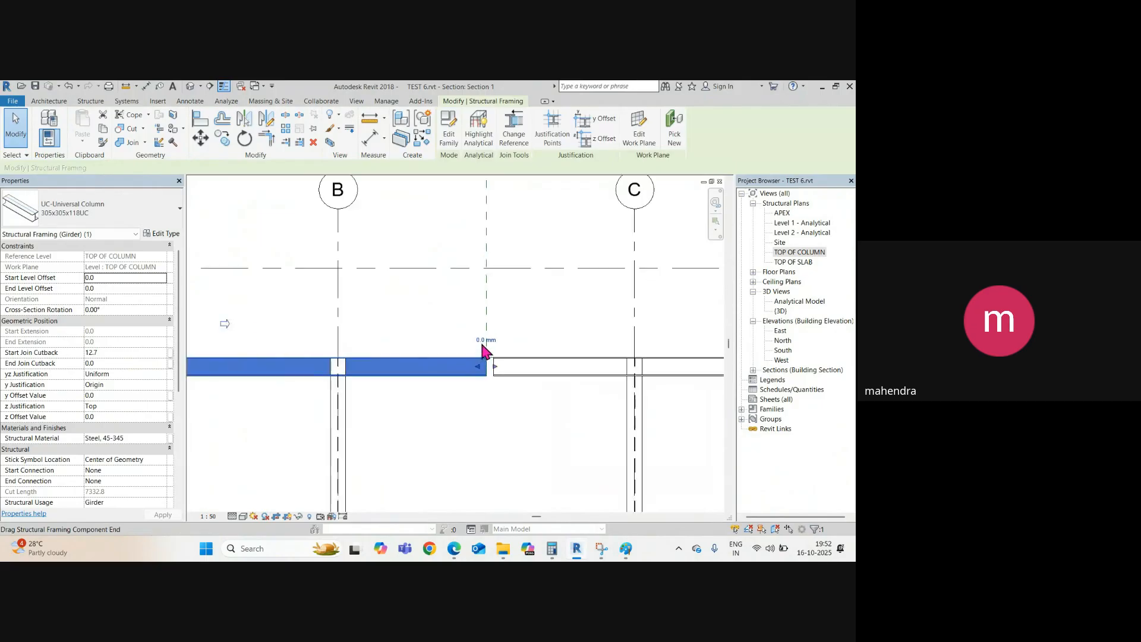
{"action": "scroll", "coordinate": [485, 350], "scroll_direction": "up", "scroll_amount": 2}
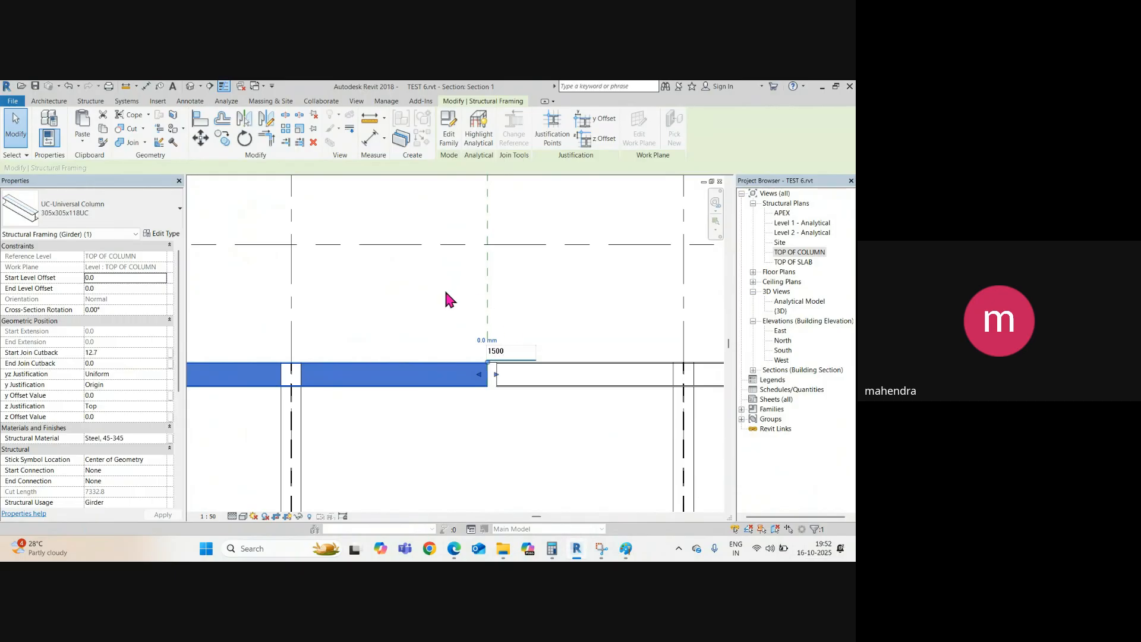
{"action": "key", "text": "Return"}
{"action": "scroll", "coordinate": [438, 337], "scroll_direction": "down", "scroll_amount": 2}
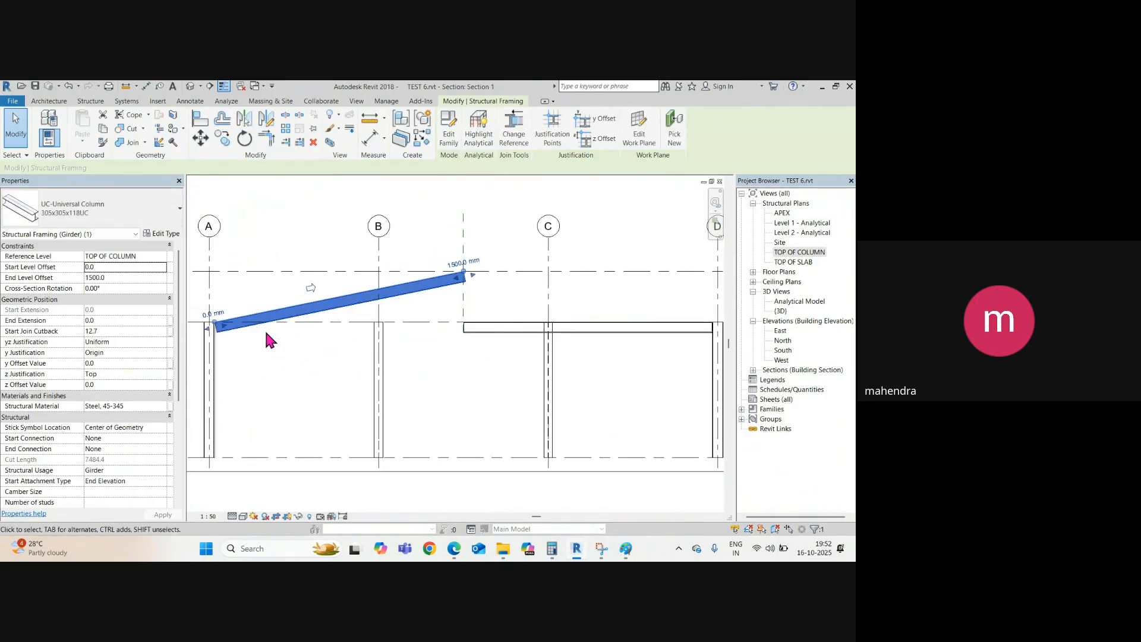
{"action": "middle_click_drag", "start_coordinate": [508, 312], "coordinate": [391, 329]}
{"action": "middle_click_drag", "start_coordinate": [409, 371], "coordinate": [422, 376]}
{"action": "left_click", "coordinate": [441, 373]}
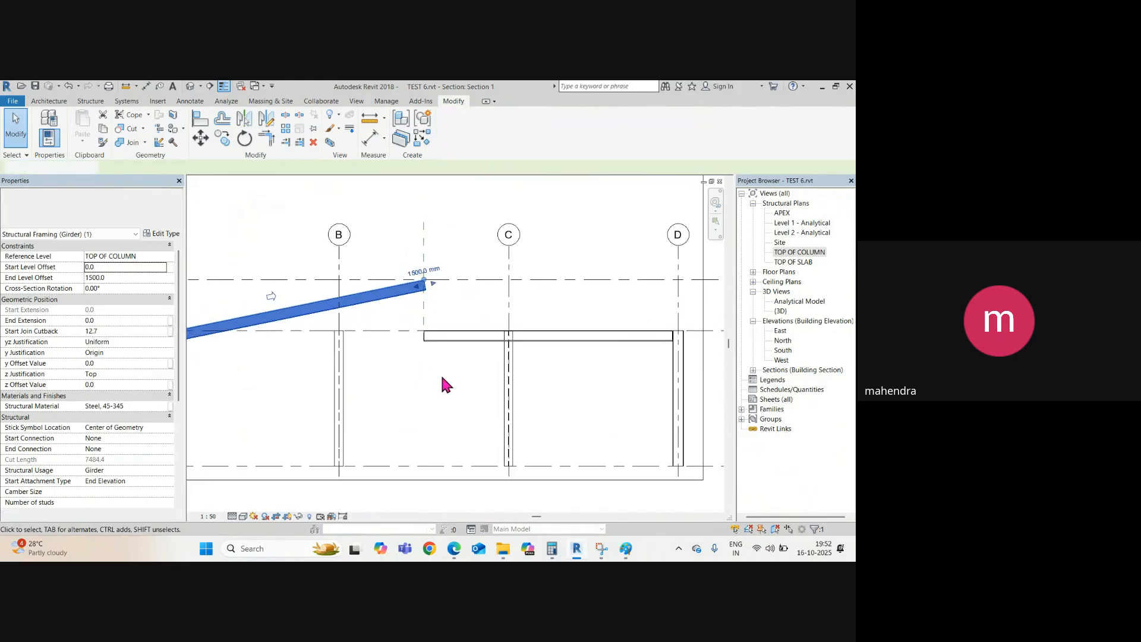
Set the start level offset of the grid-D-side girder to 1500 mm at the reference plane.
{"action": "left_click", "coordinate": [458, 341]}
{"action": "scroll", "coordinate": [419, 330], "scroll_direction": "up", "scroll_amount": 2}
{"action": "scroll", "coordinate": [430, 322], "scroll_direction": "up", "scroll_amount": 1}
{"action": "left_click", "coordinate": [434, 317]}
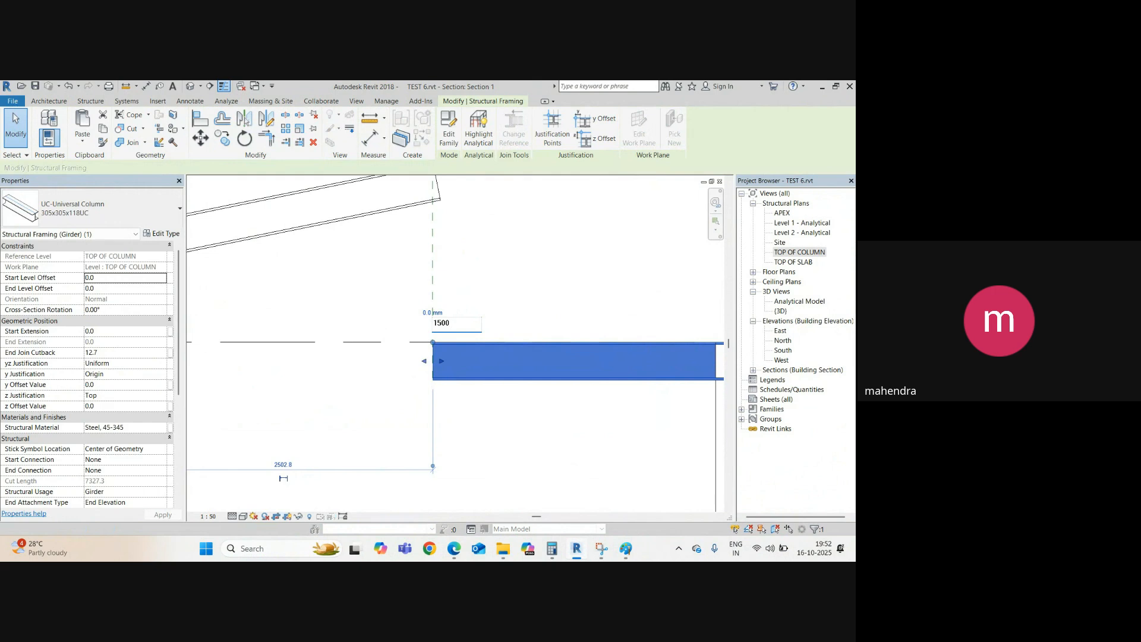
{"action": "key", "text": "Return"}
{"action": "scroll", "coordinate": [476, 303], "scroll_direction": "down", "scroll_amount": 4}
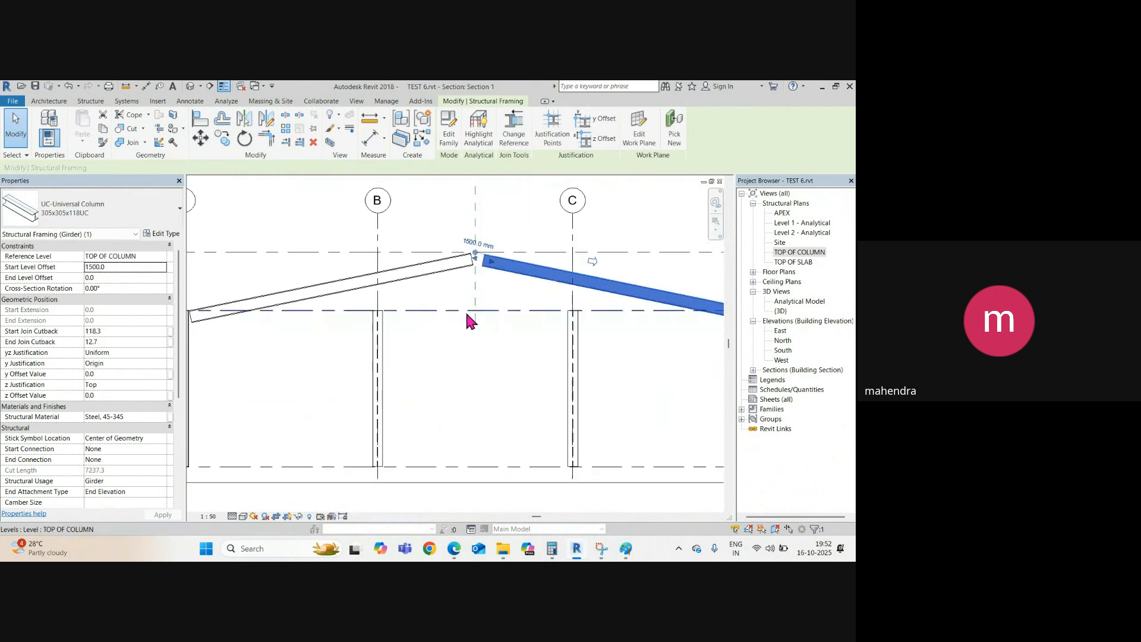
{"action": "left_click", "coordinate": [446, 365]}
{"action": "left_click", "coordinate": [446, 367]}
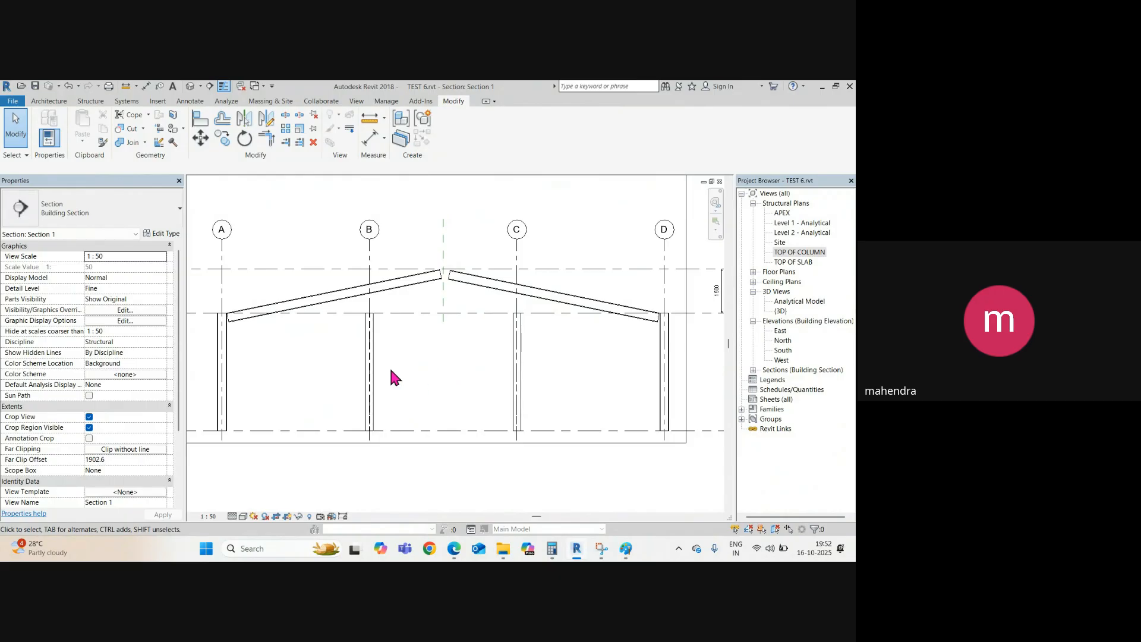
Extend the ridge ends of both sloped girders past the reference plane so that they overlap each other.
{"action": "scroll", "coordinate": [434, 274], "scroll_direction": "up", "scroll_amount": 3}
{"action": "left_click", "coordinate": [455, 285]}
{"action": "scroll", "coordinate": [457, 283], "scroll_direction": "up", "scroll_amount": 2}
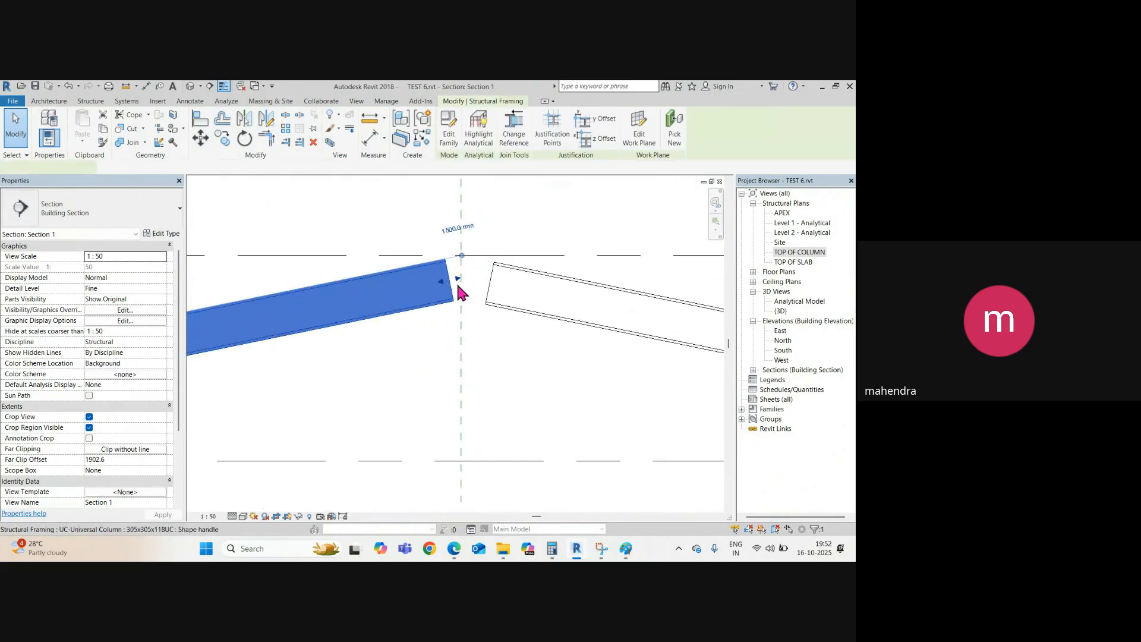
{"action": "left_click_drag", "start_coordinate": [467, 284], "coordinate": [543, 260]}
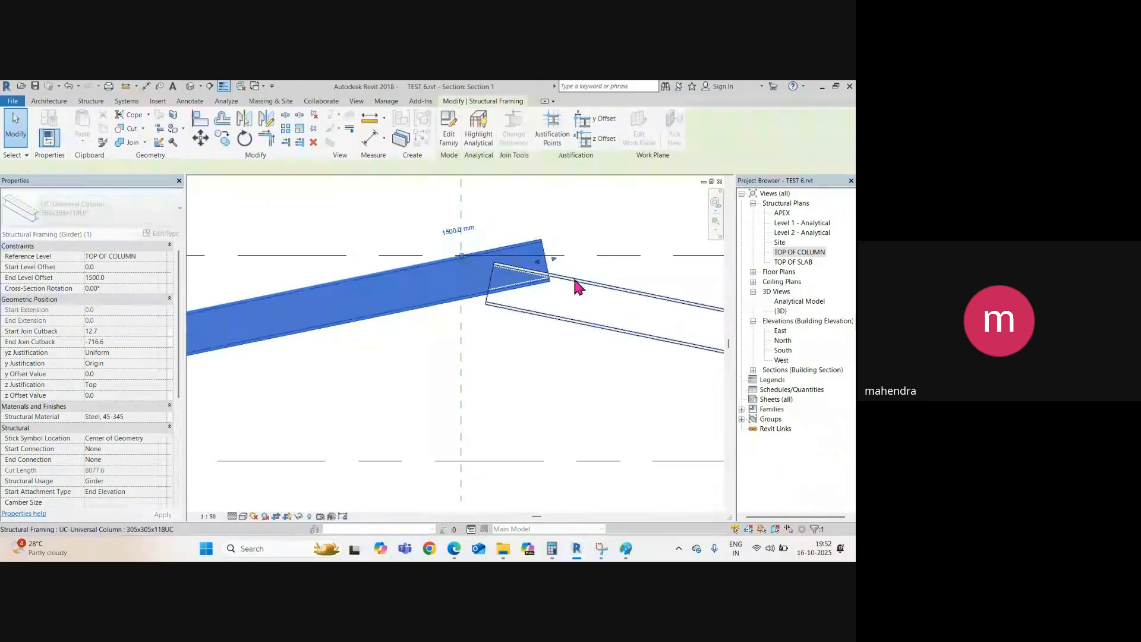
{"action": "left_click_drag", "start_coordinate": [484, 288], "coordinate": [408, 260]}
{"action": "left_click", "coordinate": [525, 351]}
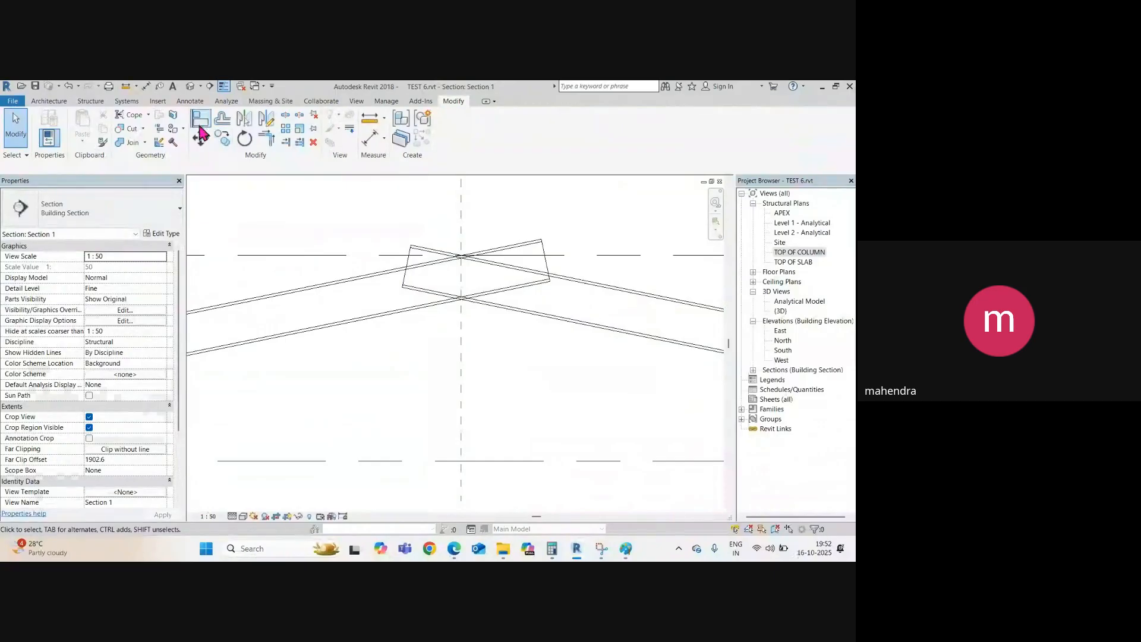
Examine the overlapping girder ends at the ridge in the 3D view and return to the Section 1 view.
{"action": "left_click", "coordinate": [189, 87]}
{"action": "scroll", "coordinate": [458, 280], "scroll_direction": "up", "scroll_amount": 5}
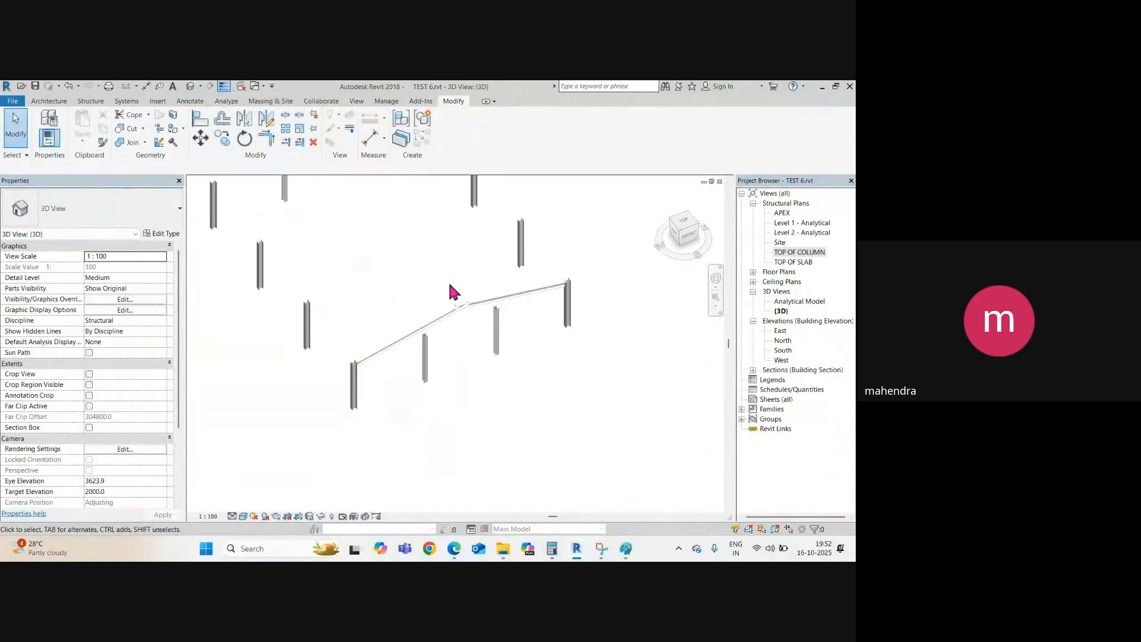
{"action": "left_click", "coordinate": [462, 263]}
{"action": "middle_click_drag", "start_coordinate": [482, 331], "coordinate": [415, 248], "text": "shift"}
{"action": "key", "text": "Escape"}
{"action": "key", "text": "ctrl+Tab"}
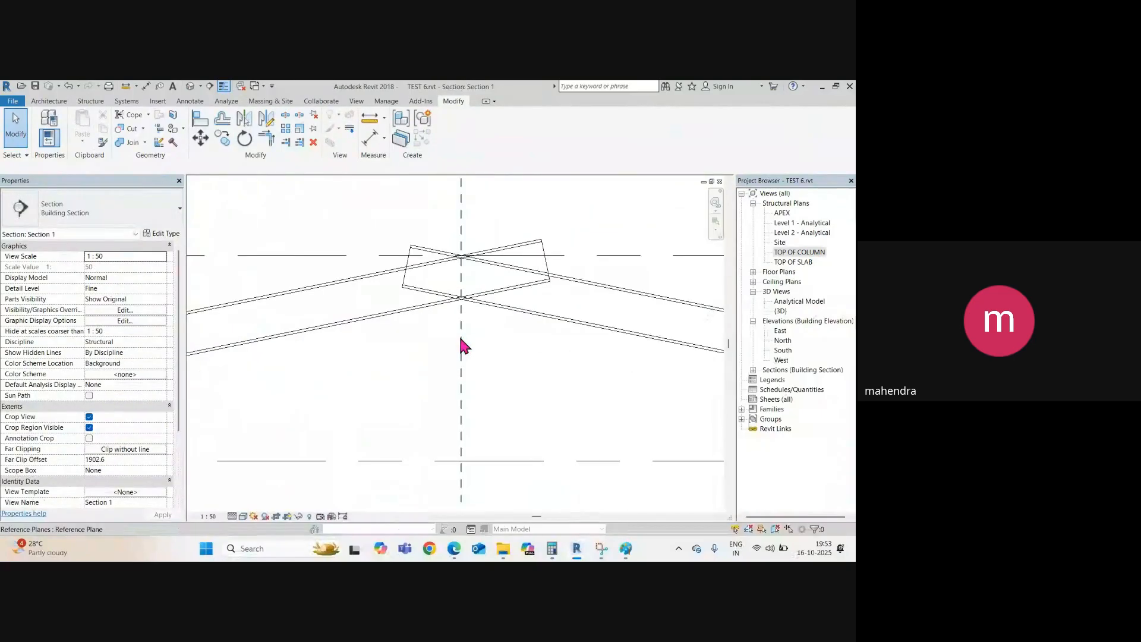
{"action": "scroll", "coordinate": [467, 291], "scroll_direction": "down", "scroll_amount": 2}
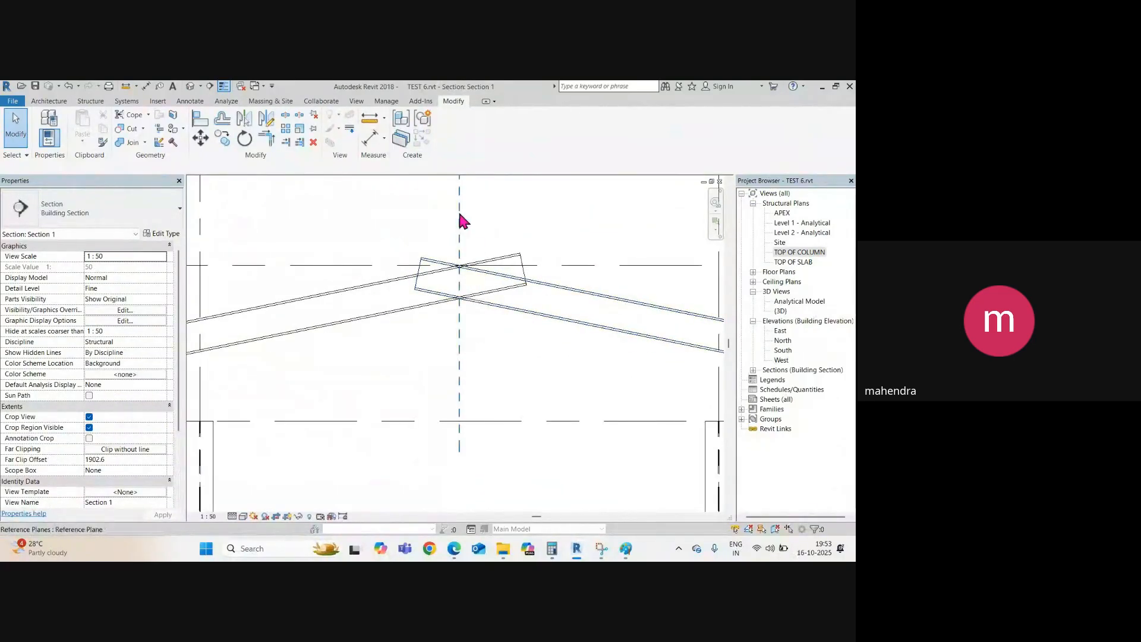
Cut the overlapping ends of both sloped girders with the ridge reference plane using Cut Geometry, and open the 3D view.
{"action": "left_click", "coordinate": [436, 271]}
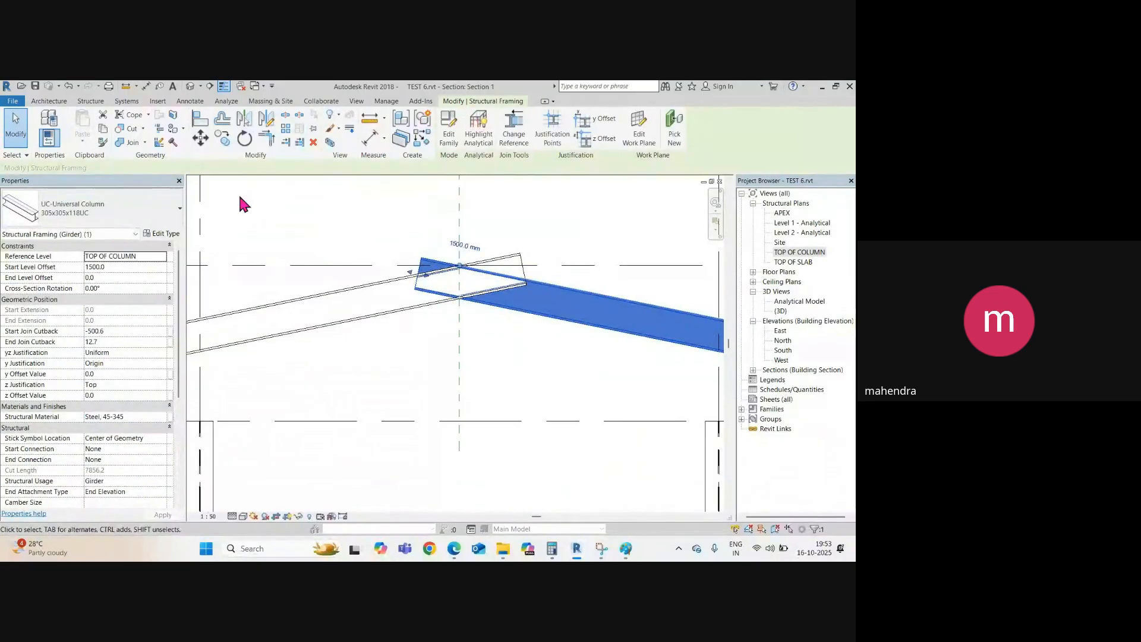
{"action": "left_click", "coordinate": [127, 129]}
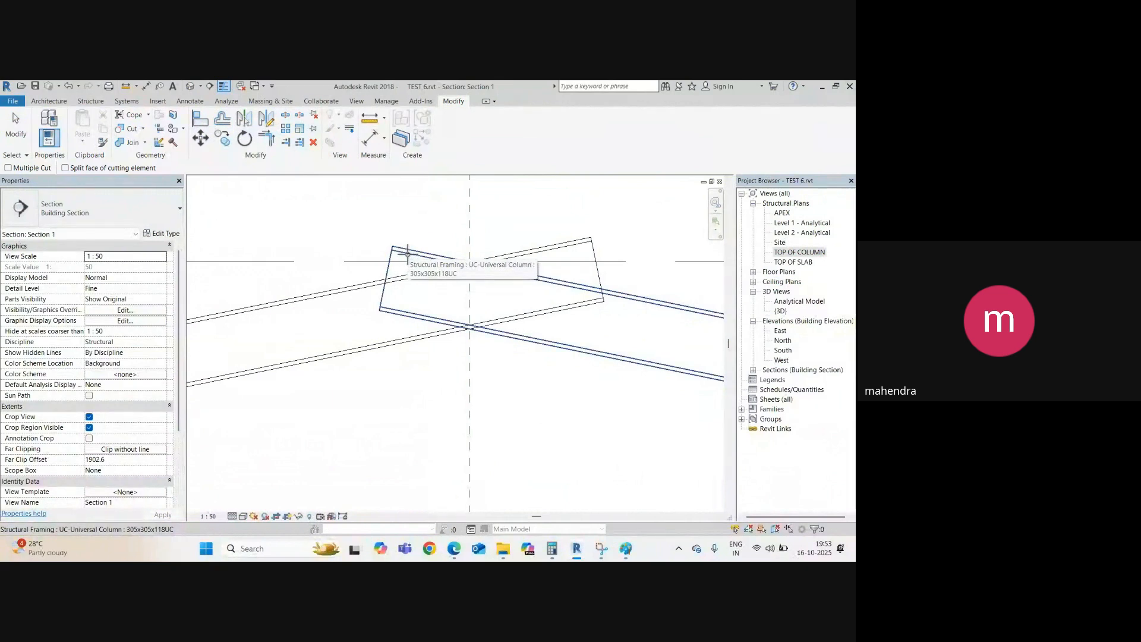
{"action": "left_click", "coordinate": [406, 253]}
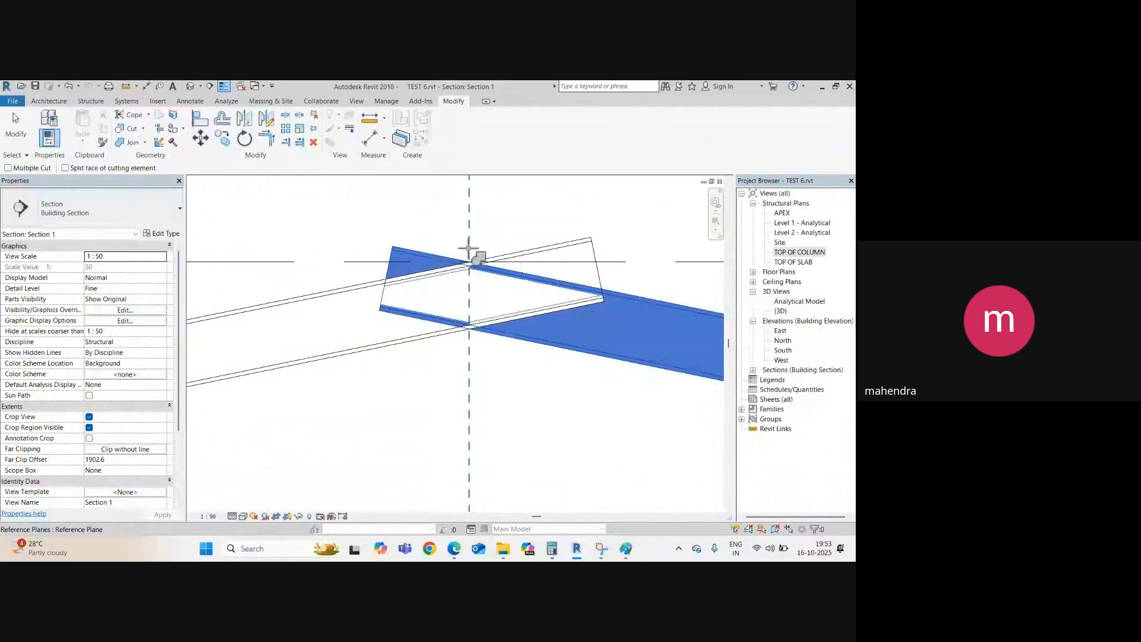
{"action": "left_click", "coordinate": [468, 223]}
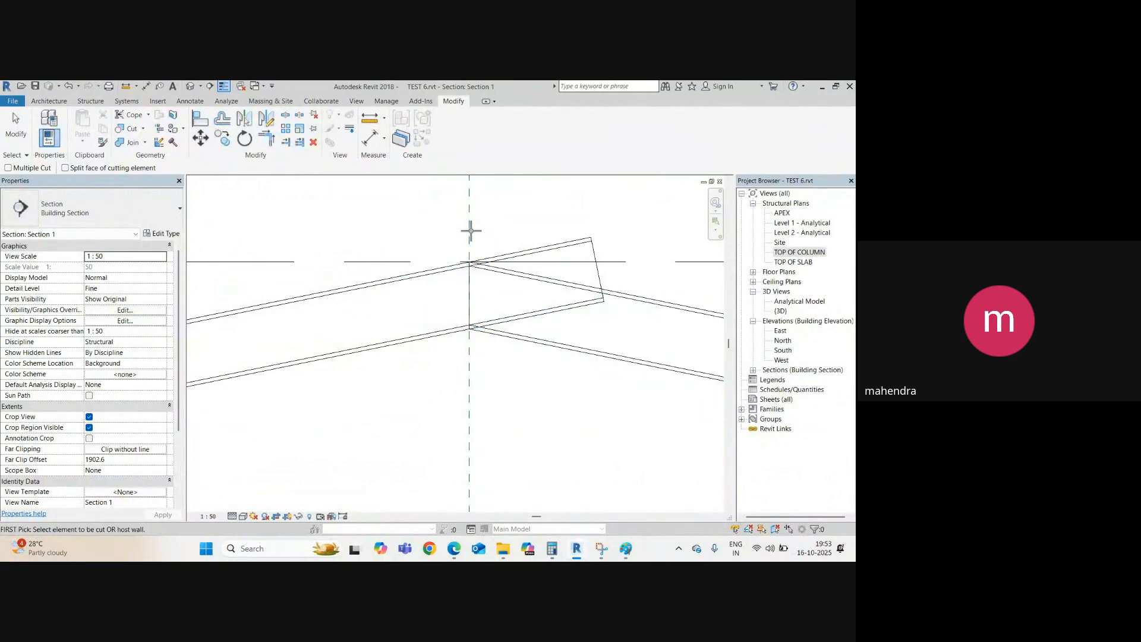
{"action": "left_click", "coordinate": [533, 252]}
{"action": "left_click", "coordinate": [469, 232]}
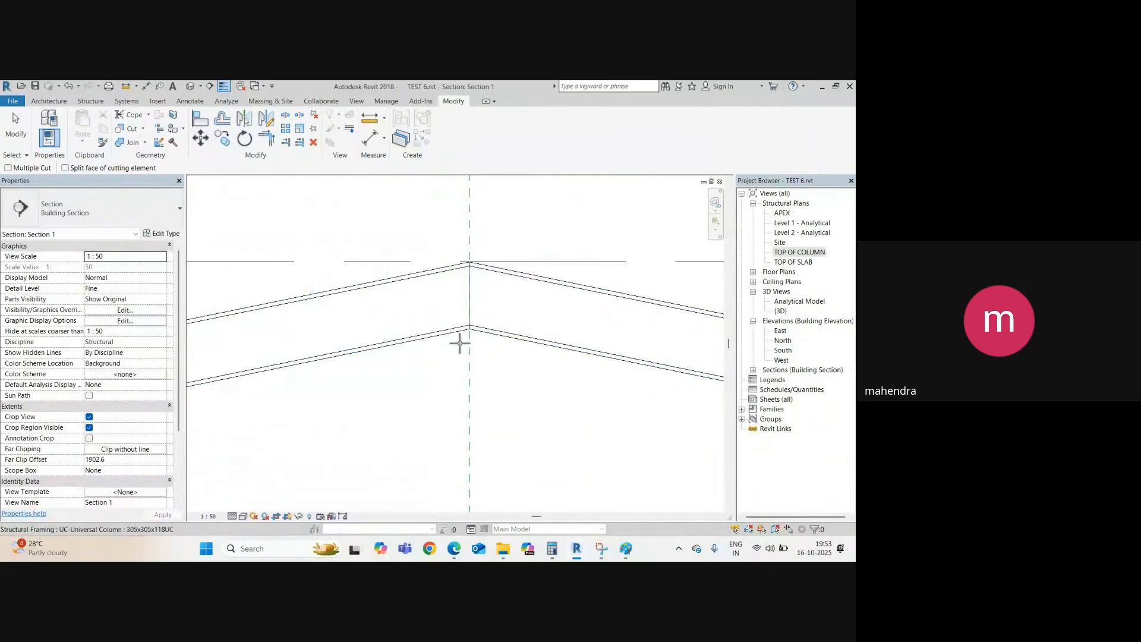
{"action": "left_click", "coordinate": [191, 87]}
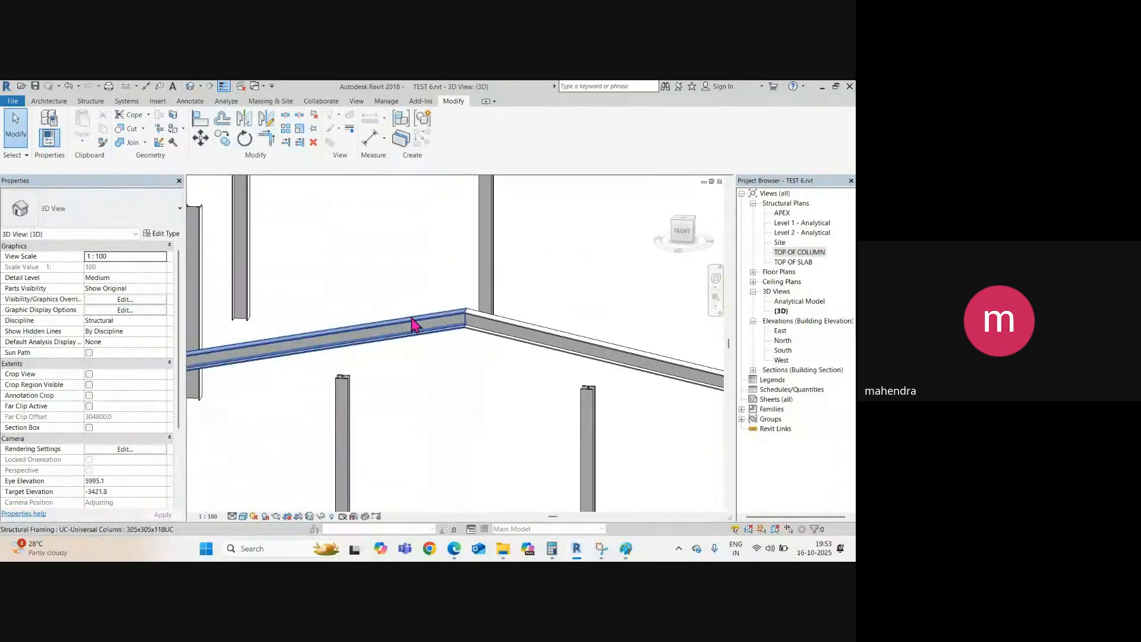
Try the Realistic visual style on the ridge joint in the 3D view.
{"action": "scroll", "coordinate": [415, 325], "scroll_direction": "up", "scroll_amount": 5}
{"action": "left_click", "coordinate": [479, 288]}
{"action": "middle_click_drag", "start_coordinate": [481, 323], "coordinate": [357, 478], "text": "shift"}
{"action": "left_click", "coordinate": [255, 515]}
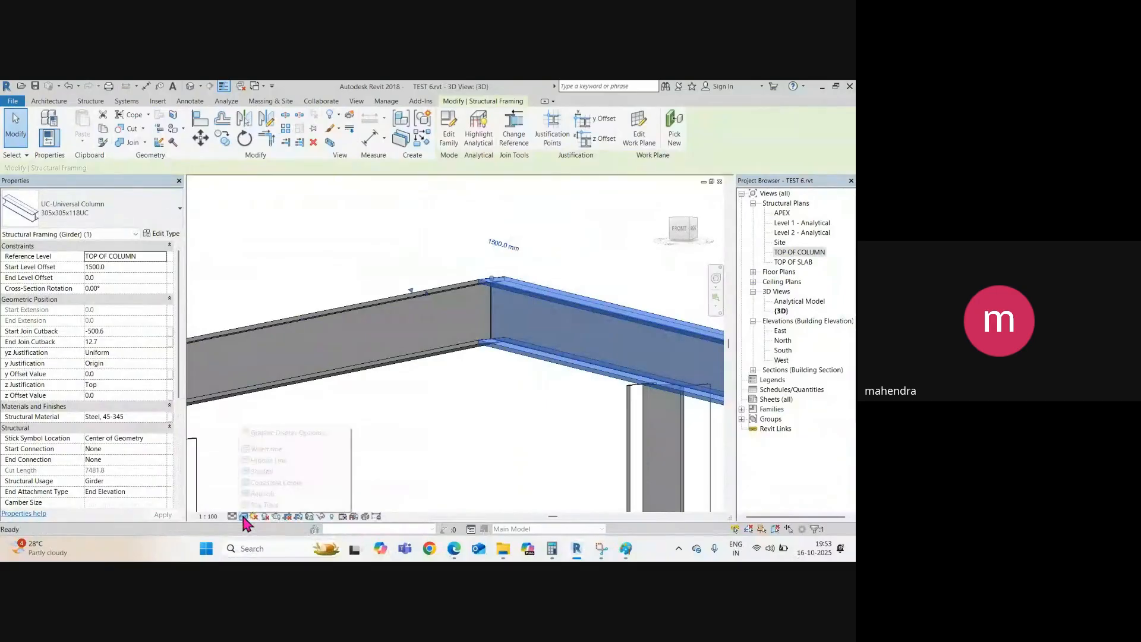
{"action": "left_click", "coordinate": [301, 492]}
{"action": "scroll", "coordinate": [476, 316], "scroll_direction": "down", "scroll_amount": 3}
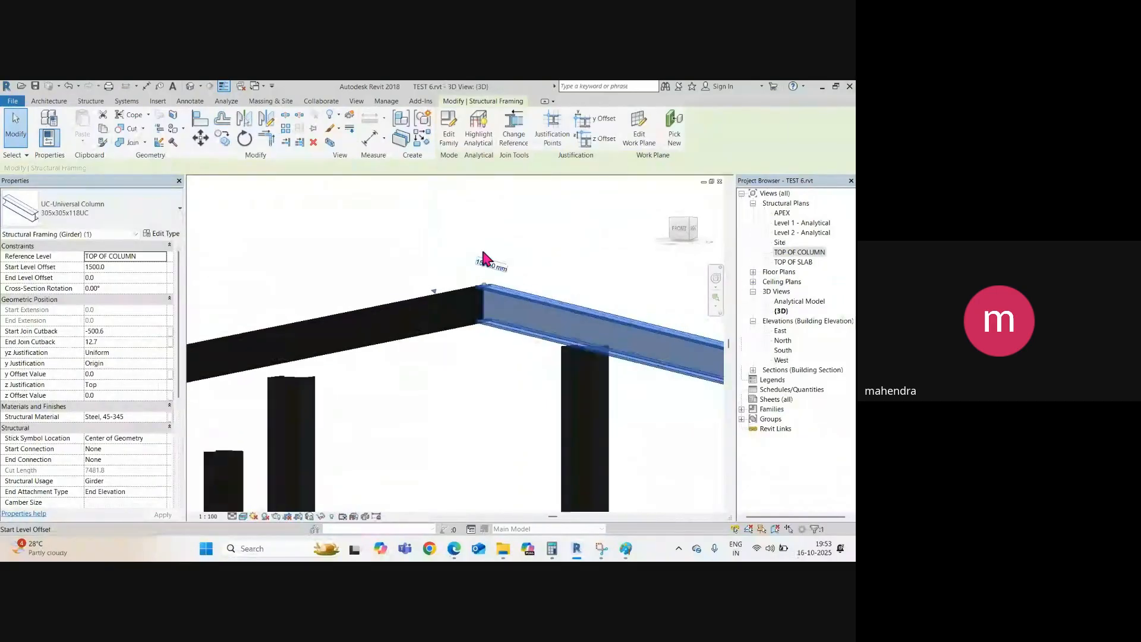
Set the 3D view's visual style to Shaded and inspect the girder's lower end at the column.
{"action": "left_click", "coordinate": [469, 242]}
{"action": "middle_click_drag", "start_coordinate": [469, 242], "coordinate": [255, 523], "text": "shift"}
{"action": "left_click", "coordinate": [245, 516]}
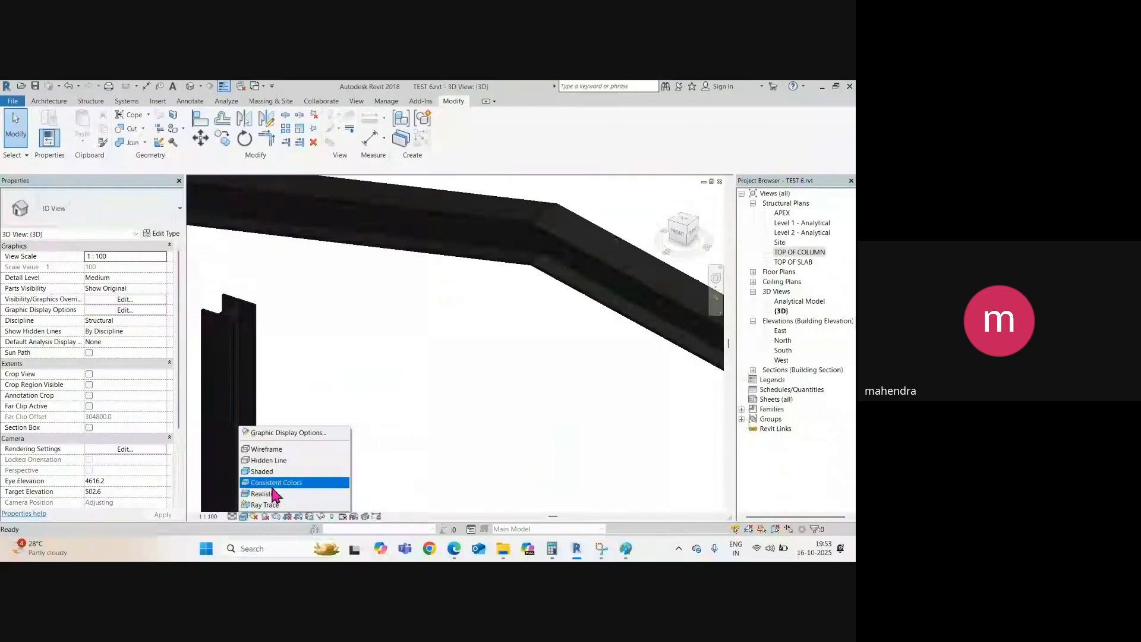
{"action": "left_click", "coordinate": [272, 472]}
{"action": "middle_click_drag", "start_coordinate": [548, 213], "coordinate": [424, 334], "text": "shift"}
{"action": "scroll", "coordinate": [226, 363], "scroll_direction": "up", "scroll_amount": 6}
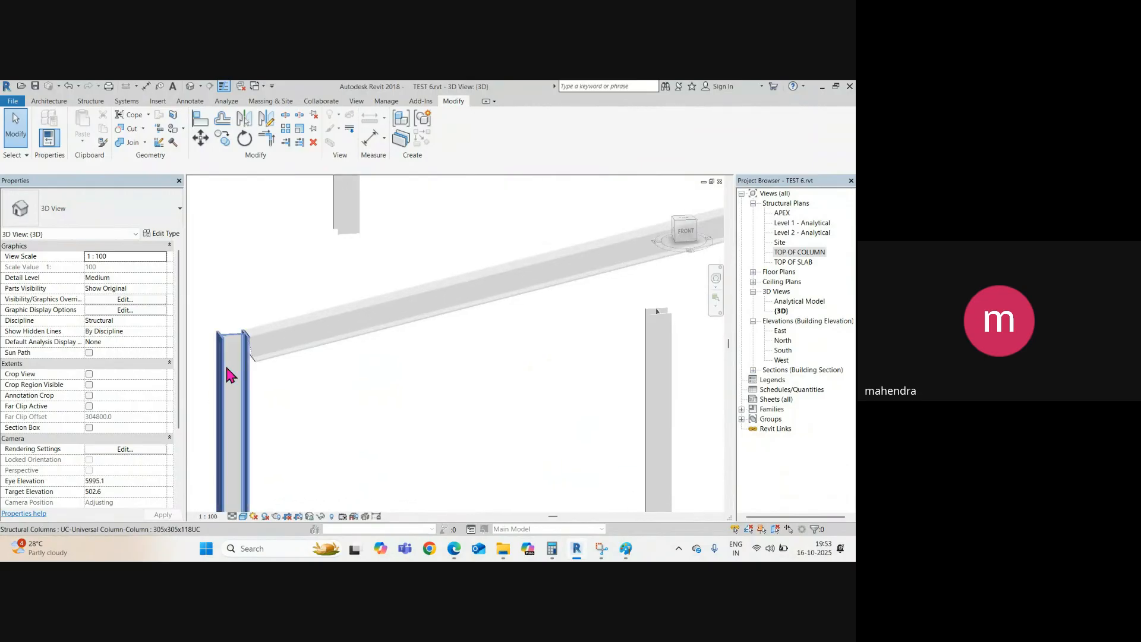
In the Section 1 view, extend the lower end of the grid-A-side girder past the column's inner face, to a start join cutback of about -124 mm.
{"action": "key", "text": "ctrl+Tab"}
{"action": "scroll", "coordinate": [333, 385], "scroll_direction": "down", "scroll_amount": 3}
{"action": "scroll", "coordinate": [387, 361], "scroll_direction": "up", "scroll_amount": 5}
{"action": "scroll", "coordinate": [346, 217], "scroll_direction": "up", "scroll_amount": 3}
{"action": "middle_click_drag", "start_coordinate": [346, 216], "coordinate": [348, 324]}
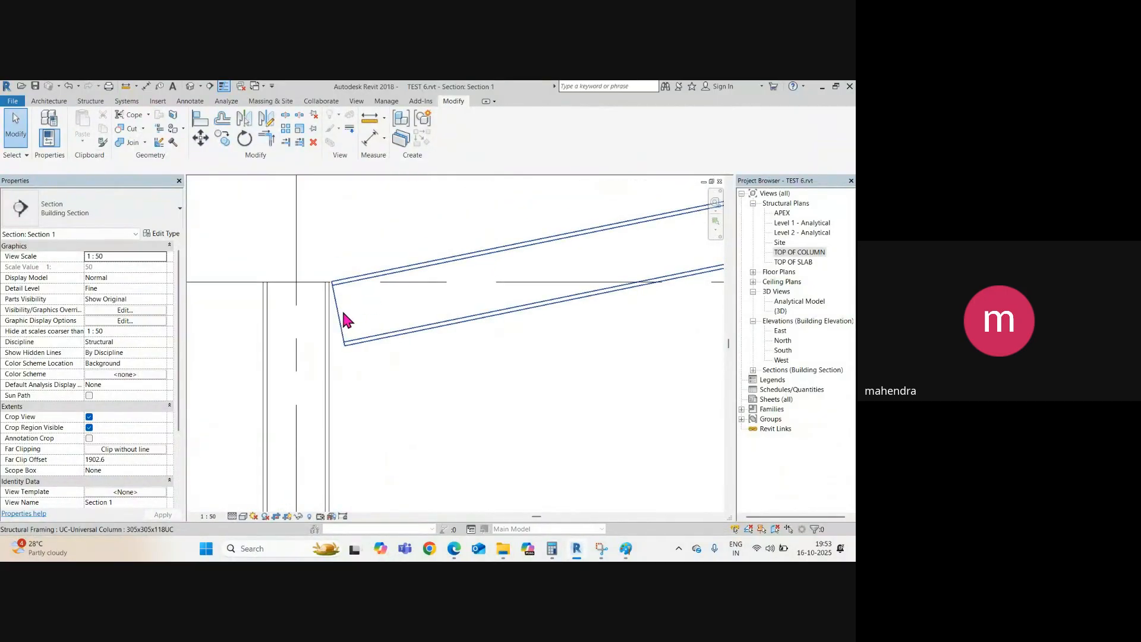
{"action": "scroll", "coordinate": [334, 320], "scroll_direction": "up", "scroll_amount": 2}
{"action": "scroll", "coordinate": [333, 300], "scroll_direction": "down", "scroll_amount": 2}
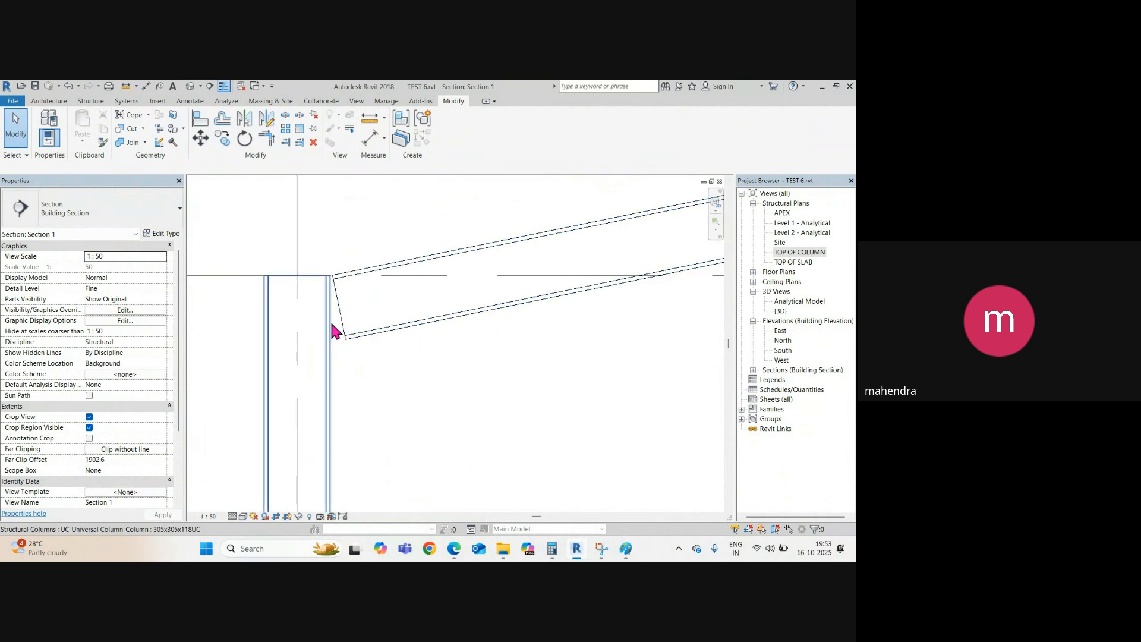
{"action": "scroll", "coordinate": [336, 296], "scroll_direction": "down", "scroll_amount": 2}
{"action": "middle_click_drag", "start_coordinate": [339, 308], "coordinate": [363, 295]}
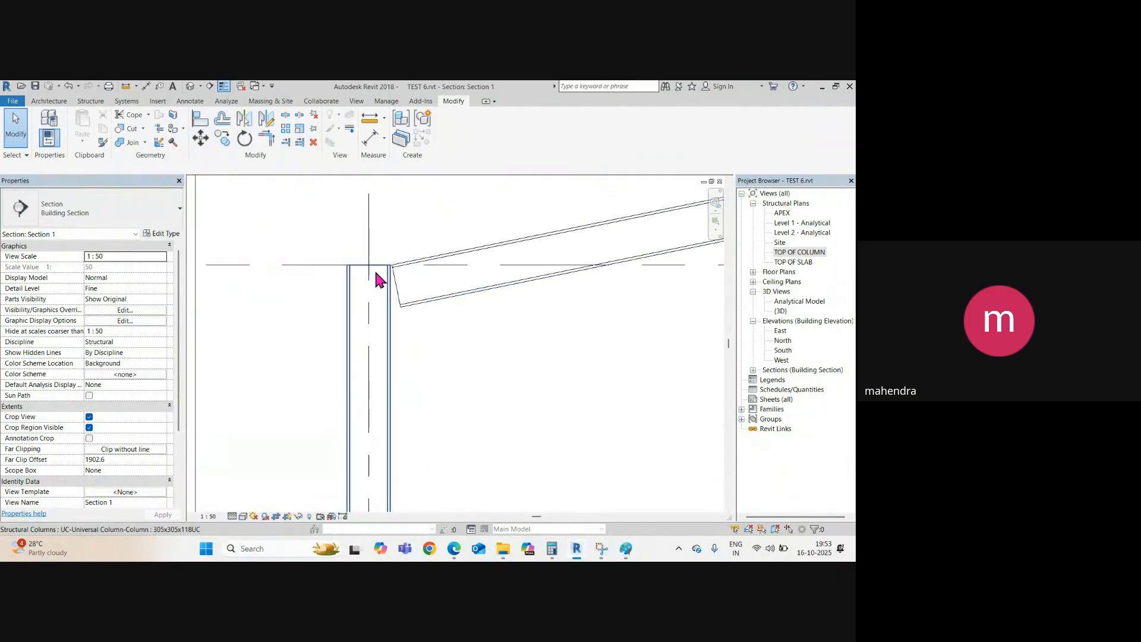
{"action": "left_click", "coordinate": [410, 305]}
{"action": "middle_click_drag", "start_coordinate": [410, 305], "coordinate": [389, 287]}
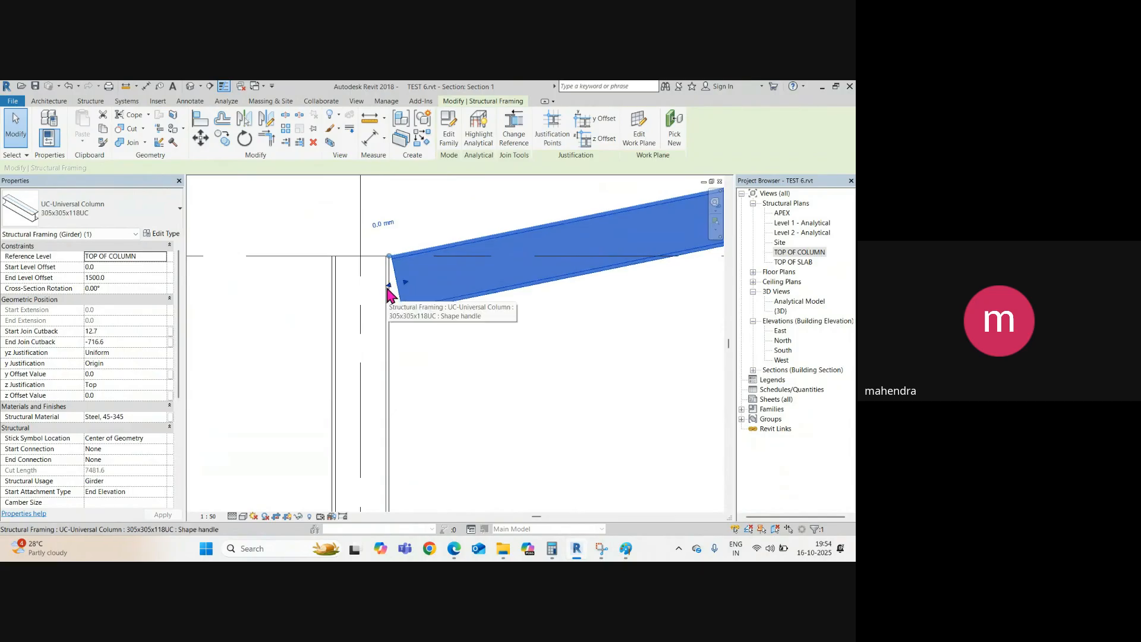
{"action": "scroll", "coordinate": [390, 292], "scroll_direction": "up", "scroll_amount": 3}
{"action": "left_click_drag", "start_coordinate": [396, 290], "coordinate": [366, 287]}
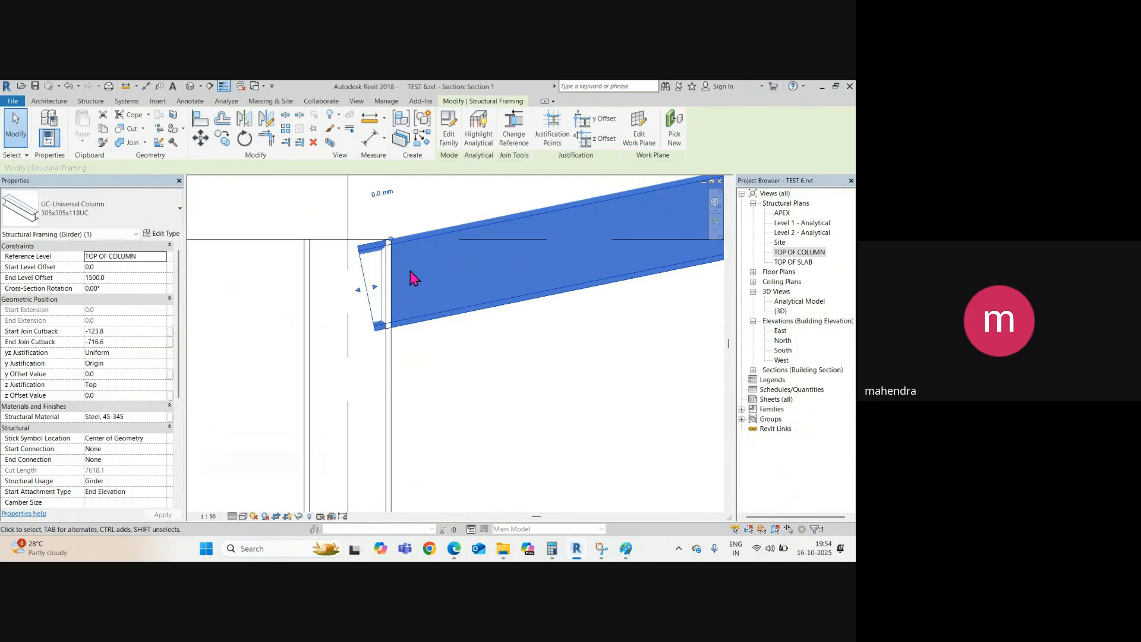
{"action": "key", "text": "Escape"}
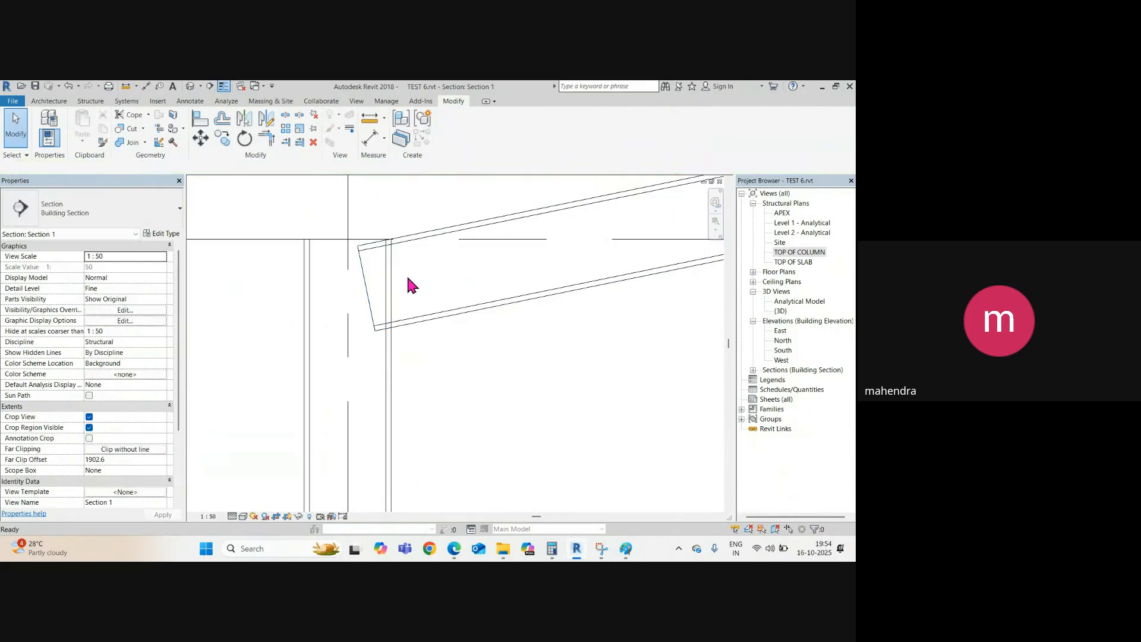
Draw a vertical reference plane along the inner flange face of the grid A column, crossing the full depth of the girder end.
{"action": "key", "text": "r"}
{"action": "key", "text": "p"}
{"action": "left_click", "coordinate": [391, 355]}
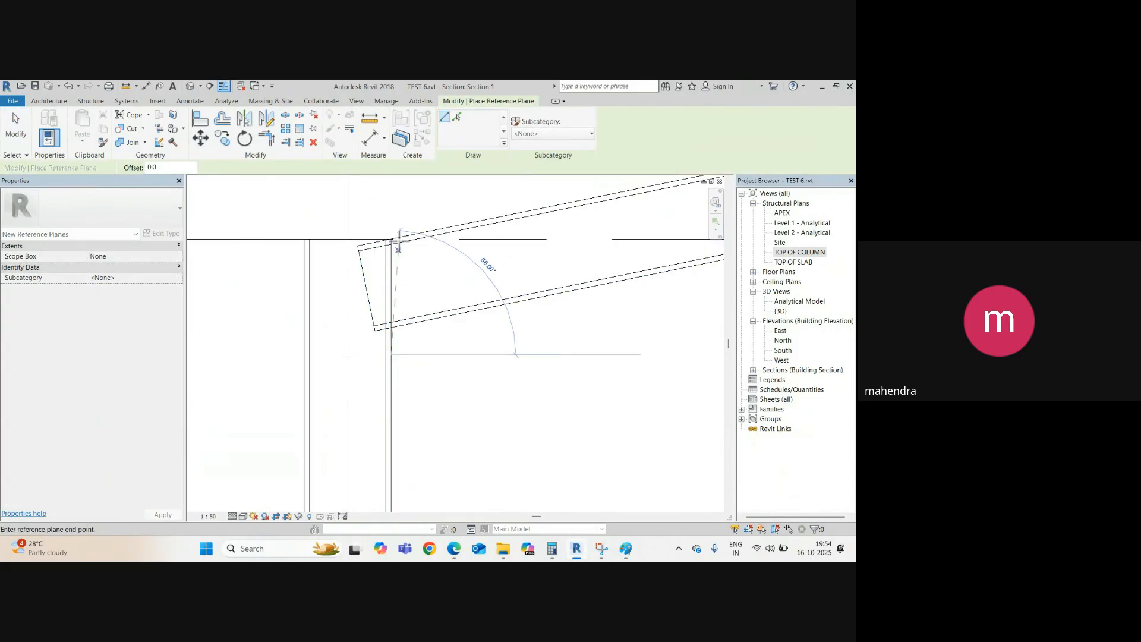
{"action": "left_click", "coordinate": [386, 203]}
{"action": "key", "text": "Escape"}
{"action": "key", "text": "Escape"}
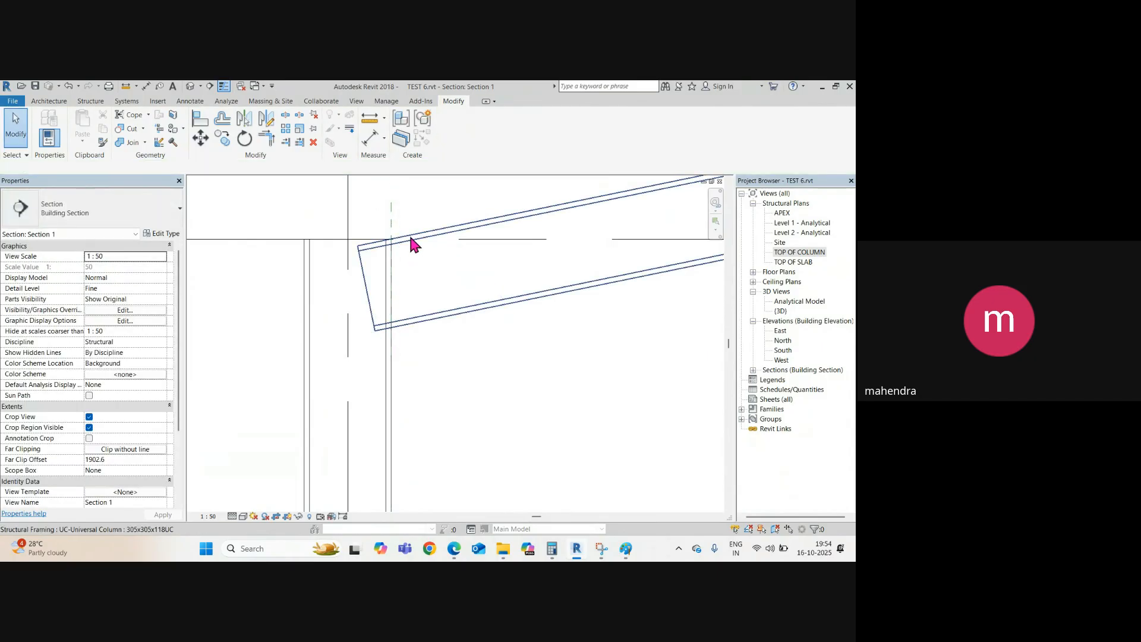
Cut the grid-A-side girder's lower end with the vertical reference plane at the column face using Cut Geometry.
{"action": "left_click", "coordinate": [413, 244]}
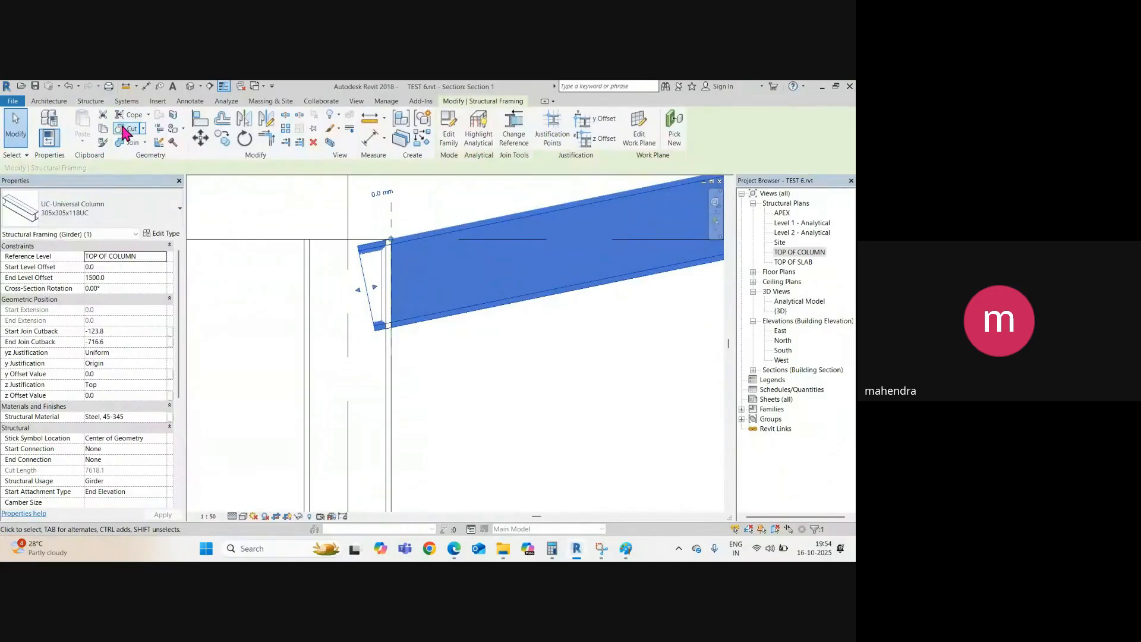
{"action": "left_click", "coordinate": [124, 131]}
{"action": "left_click", "coordinate": [372, 291]}
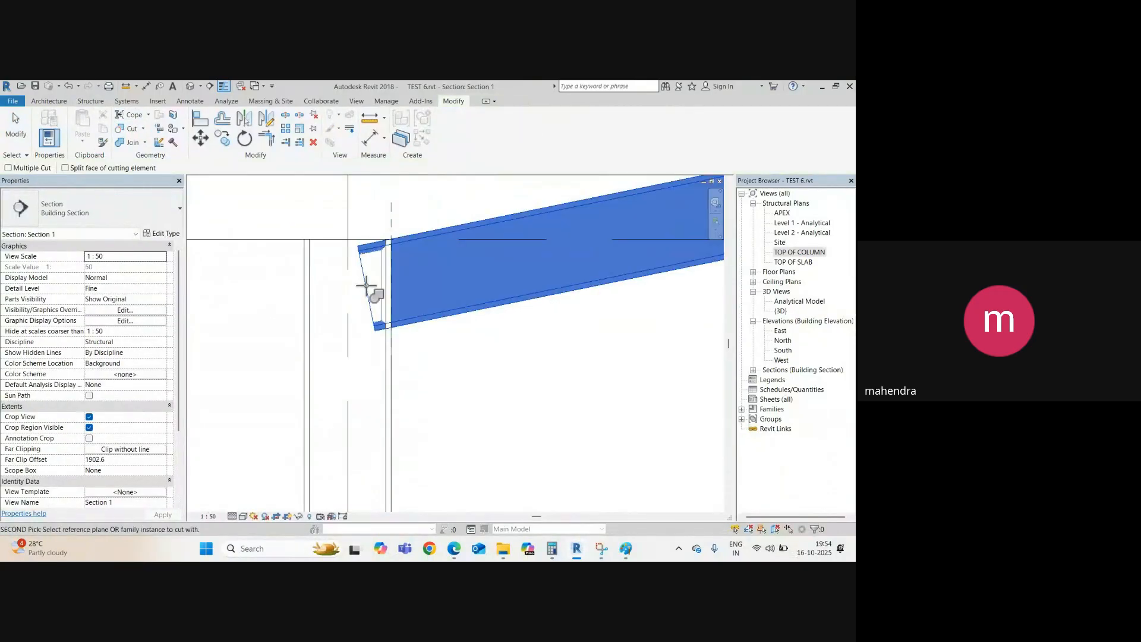
{"action": "left_click", "coordinate": [391, 213]}
{"action": "scroll", "coordinate": [297, 278], "scroll_direction": "down", "scroll_amount": 3}
{"action": "scroll", "coordinate": [331, 275], "scroll_direction": "up", "scroll_amount": 5}
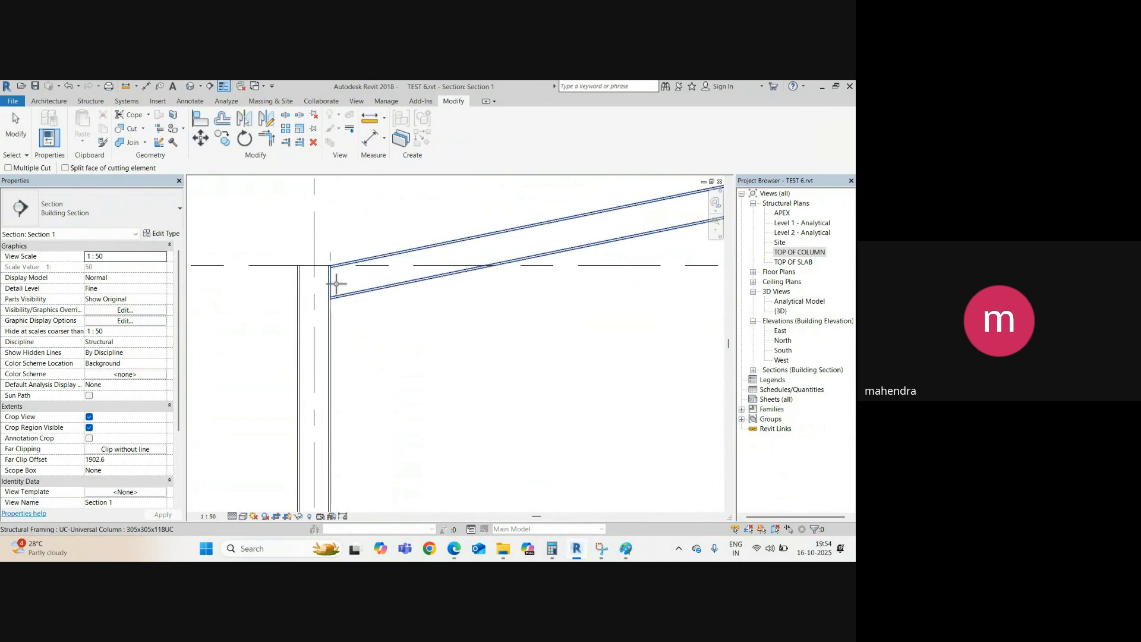
{"action": "key", "text": "Escape"}
{"action": "scroll", "coordinate": [329, 257], "scroll_direction": "down", "scroll_amount": 3}
{"action": "scroll", "coordinate": [301, 273], "scroll_direction": "up", "scroll_amount": 4}
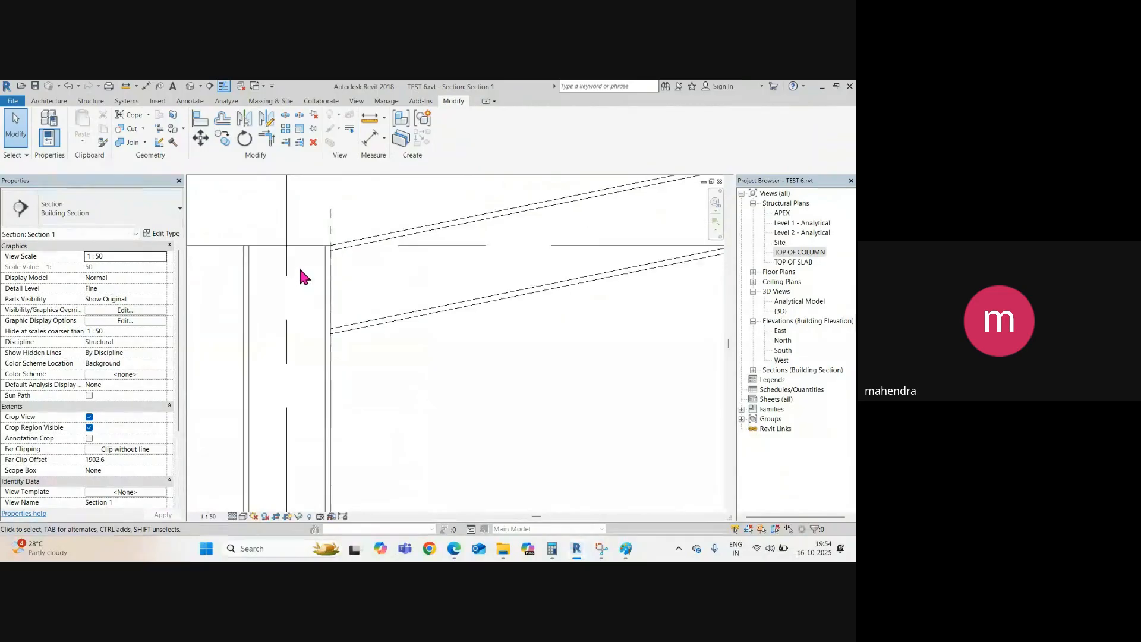
{"action": "scroll", "coordinate": [331, 285], "scroll_direction": "down", "scroll_amount": 4}
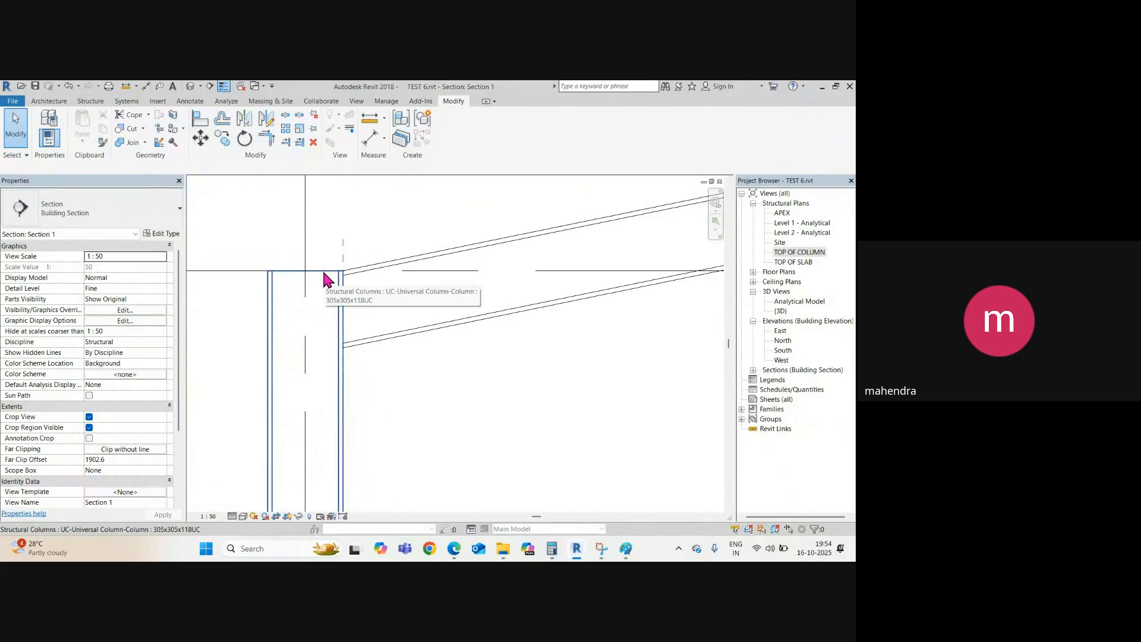
Switch to Paint and start a new blank drawing.
{"action": "left_click", "coordinate": [602, 548]}
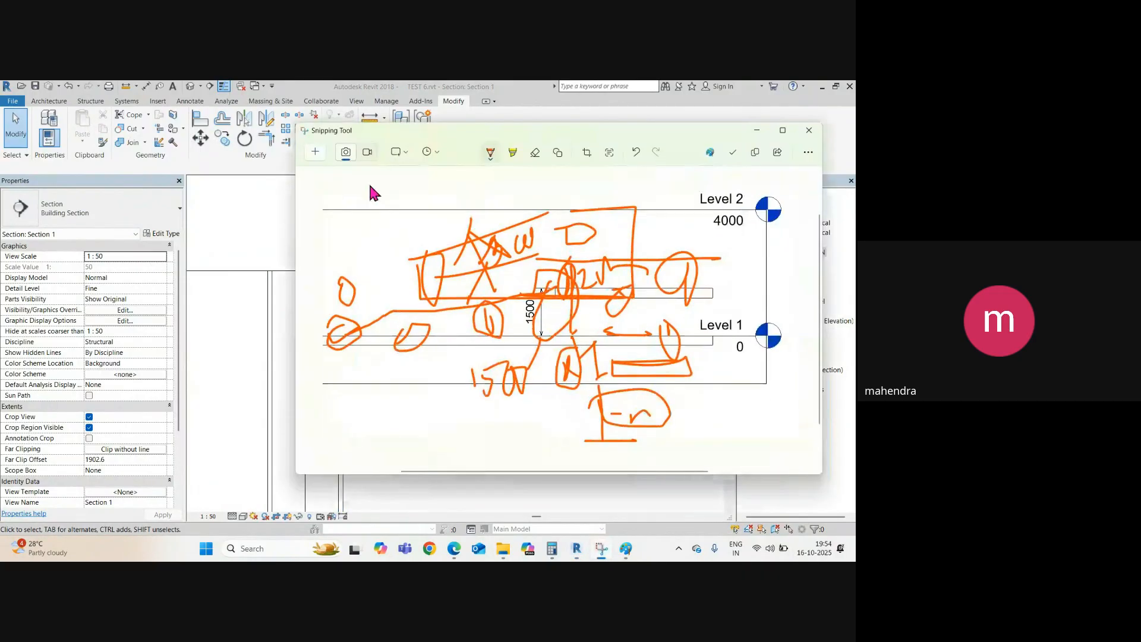
{"action": "left_click", "coordinate": [626, 549]}
{"action": "left_click", "coordinate": [12, 108]}
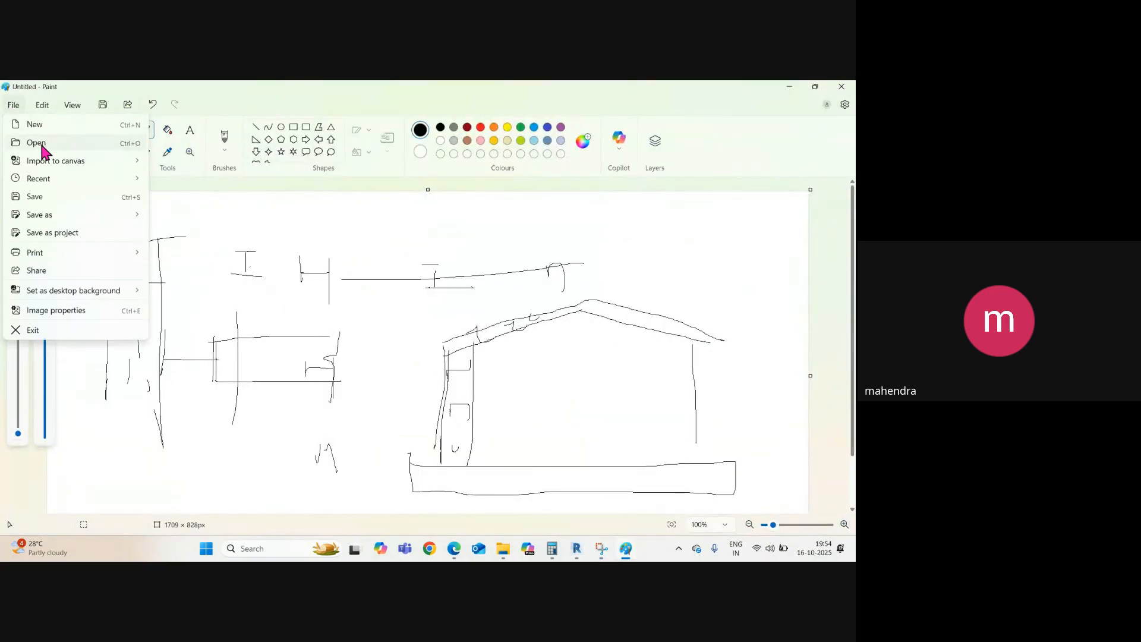
{"action": "left_click", "coordinate": [40, 123]}
{"action": "left_click", "coordinate": [424, 337]}
Sketch a column front elevation in black and red, with a dashed centre line, a closed top and cross lines marking the connection plate.
{"action": "left_click_drag", "start_coordinate": [395, 225], "coordinate": [393, 467]}
{"action": "left_click", "coordinate": [480, 130]}
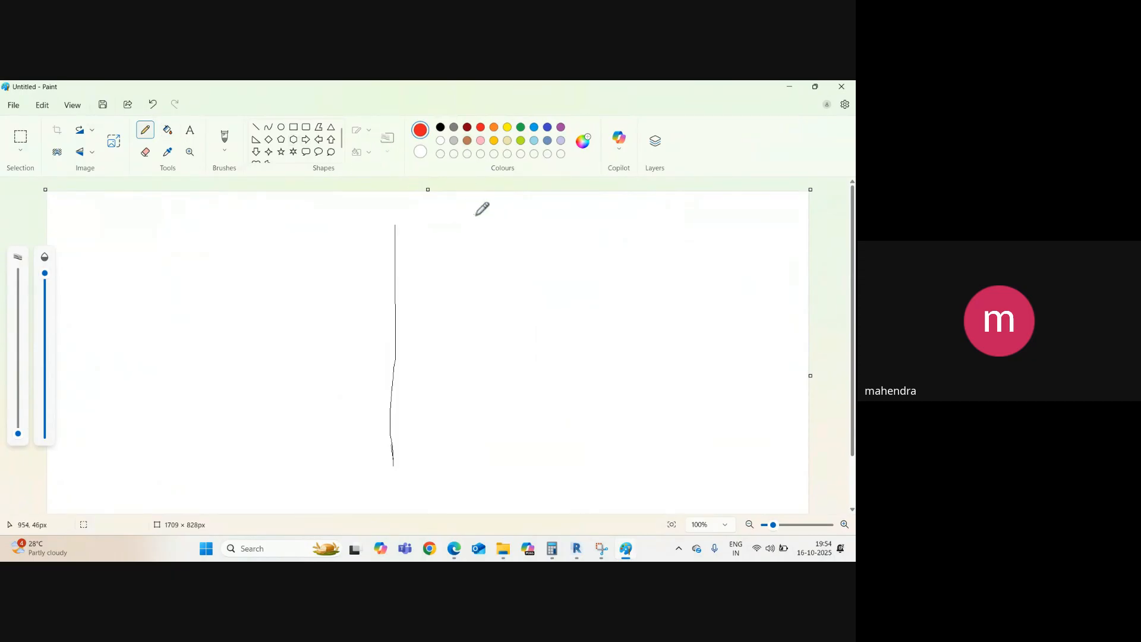
{"action": "left_click_drag", "start_coordinate": [464, 228], "coordinate": [466, 467]}
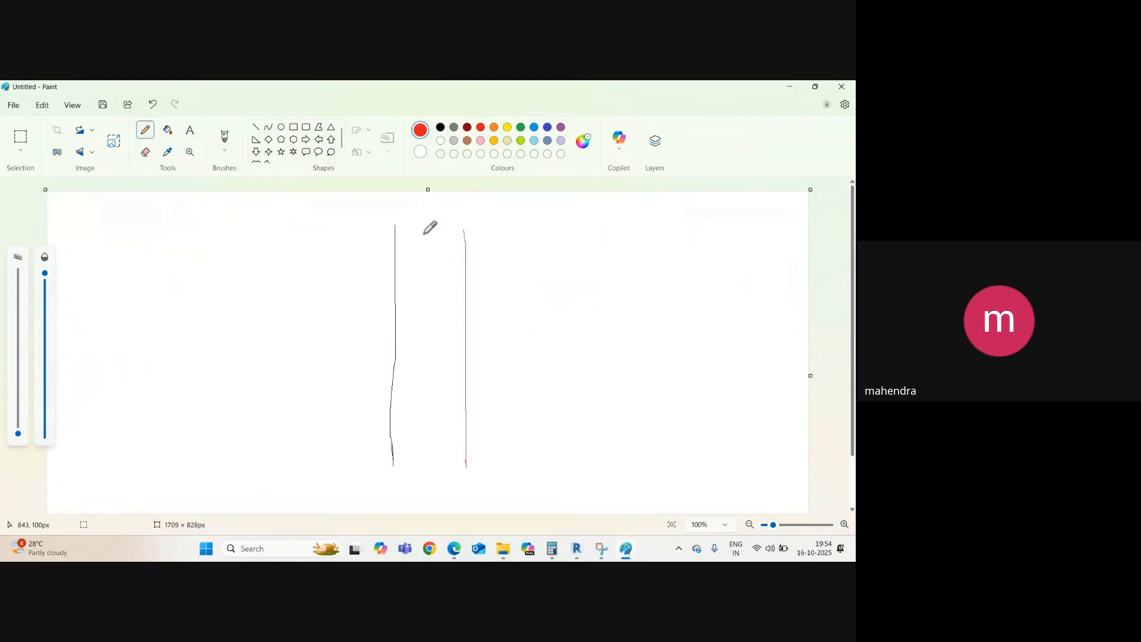
{"action": "left_click_drag", "start_coordinate": [428, 308], "coordinate": [428, 319]}
{"action": "left_click_drag", "start_coordinate": [428, 345], "coordinate": [429, 355]}
{"action": "left_click_drag", "start_coordinate": [394, 227], "coordinate": [464, 227]}
{"action": "left_click_drag", "start_coordinate": [397, 347], "coordinate": [459, 346]}
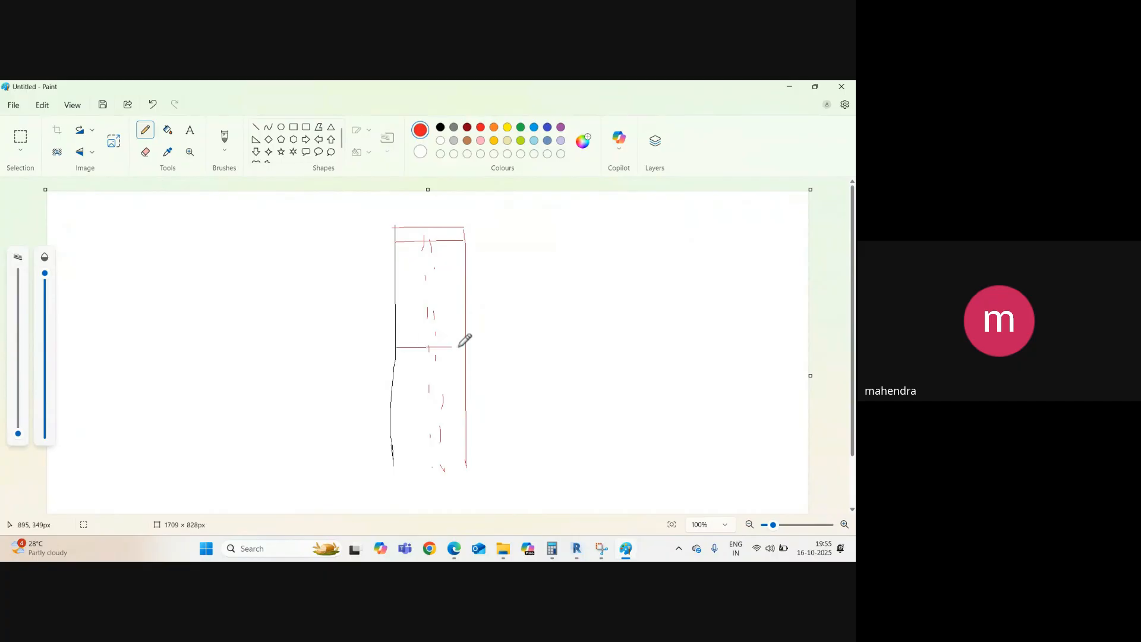
Sketch an I-section between the column's cross lines and mark the connection's height beside the column.
{"action": "mouse_move", "coordinate": [422, 255]}
{"action": "left_mouse_down"}
{"action": "mouse_move", "coordinate": [433, 258]}
{"action": "mouse_move", "coordinate": [428, 339]}
{"action": "mouse_move", "coordinate": [440, 341]}
{"action": "left_mouse_up"}
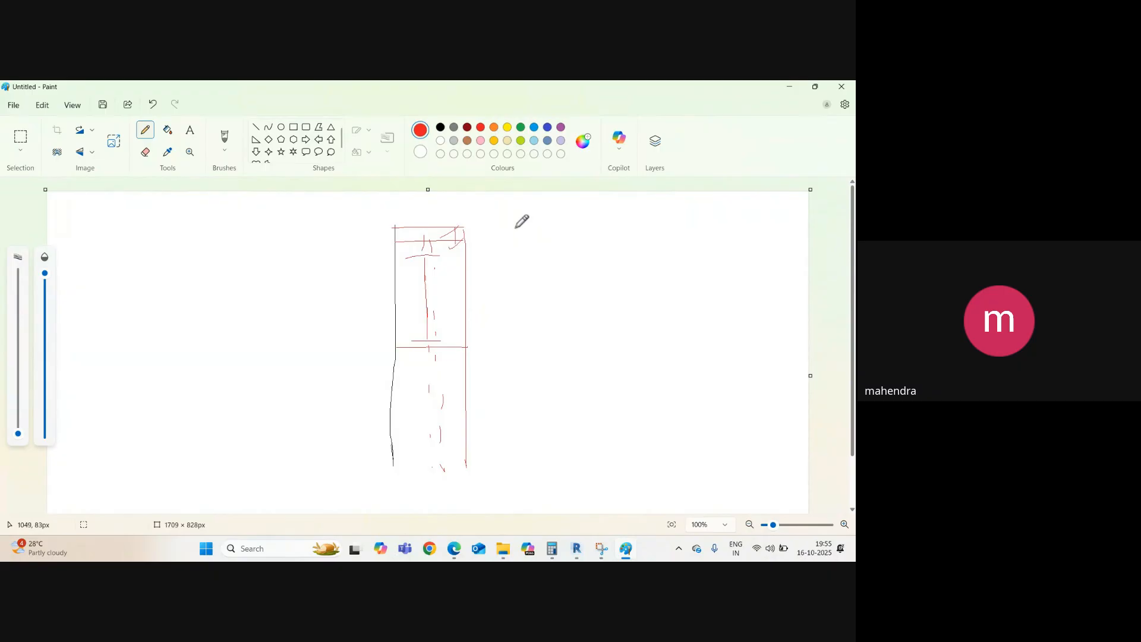
{"action": "mouse_move", "coordinate": [363, 236]}
{"action": "left_mouse_down"}
{"action": "mouse_move", "coordinate": [359, 354]}
{"action": "mouse_move", "coordinate": [343, 340]}
{"action": "left_mouse_up"}
{"action": "left_click_drag", "start_coordinate": [360, 220], "coordinate": [346, 258]}
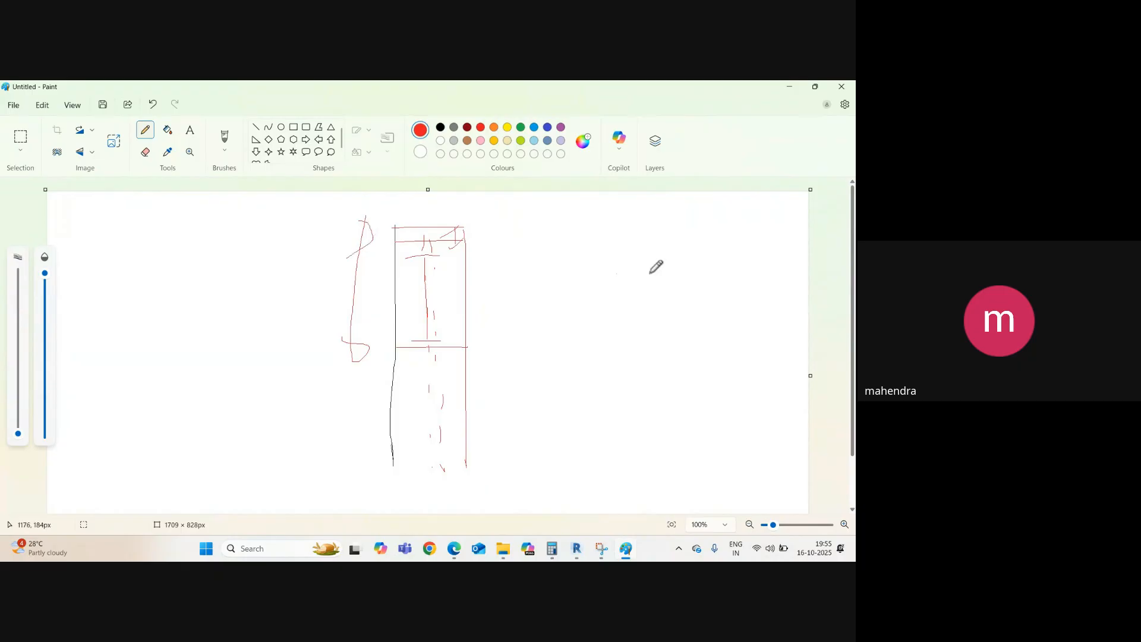
Sketch a side view of the column beside the first one, with an end plate on its face, a sloping beam and an offset mark above the plate.
{"action": "left_click_drag", "start_coordinate": [547, 228], "coordinate": [543, 429]}
{"action": "mouse_move", "coordinate": [547, 228]}
{"action": "left_mouse_down"}
{"action": "mouse_move", "coordinate": [623, 230]}
{"action": "mouse_move", "coordinate": [620, 410]}
{"action": "left_mouse_up"}
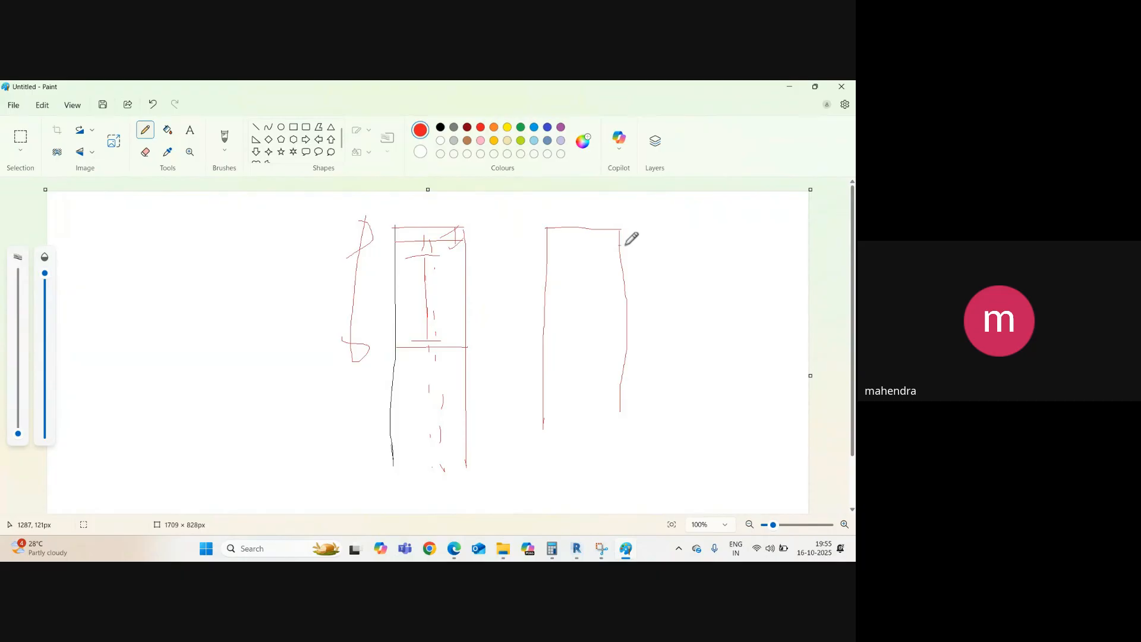
{"action": "left_click_drag", "start_coordinate": [646, 279], "coordinate": [643, 343]}
{"action": "left_click_drag", "start_coordinate": [646, 246], "coordinate": [771, 219]}
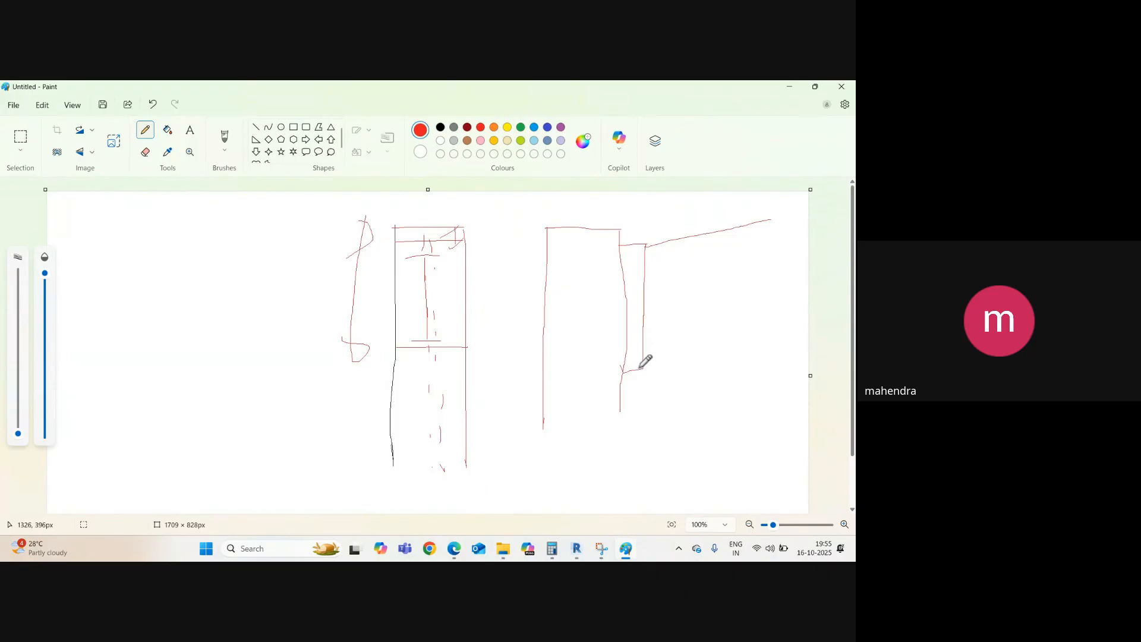
{"action": "left_click_drag", "start_coordinate": [661, 362], "coordinate": [795, 329]}
{"action": "left_click_drag", "start_coordinate": [703, 272], "coordinate": [718, 292]}
{"action": "left_click_drag", "start_coordinate": [632, 235], "coordinate": [629, 261]}
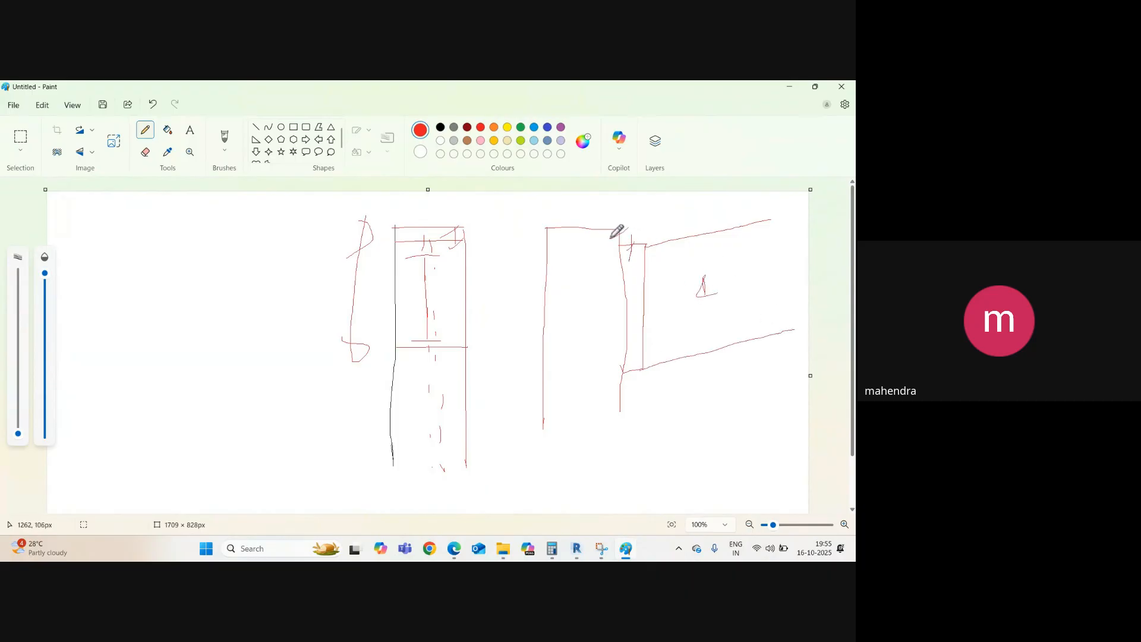
Switch back to Revit and set the top offset of the grid A column to 50 mm.
{"action": "left_click", "coordinate": [790, 87]}
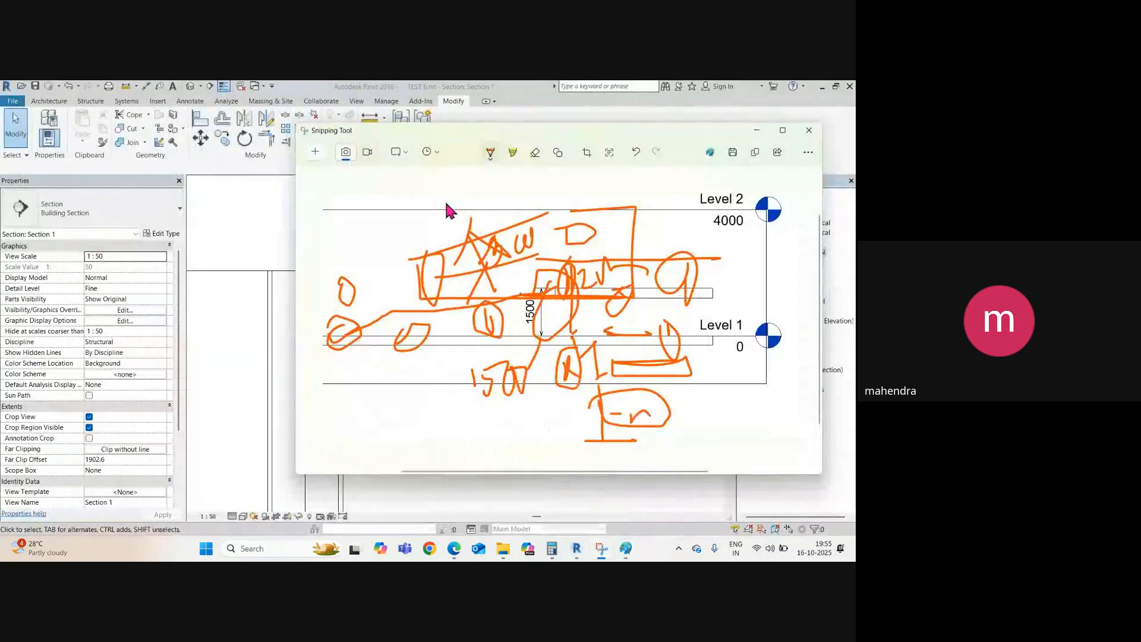
{"action": "left_click", "coordinate": [756, 130]}
{"action": "scroll", "coordinate": [418, 279], "scroll_direction": "down", "scroll_amount": 3}
{"action": "middle_click_drag", "start_coordinate": [386, 327], "coordinate": [445, 332]}
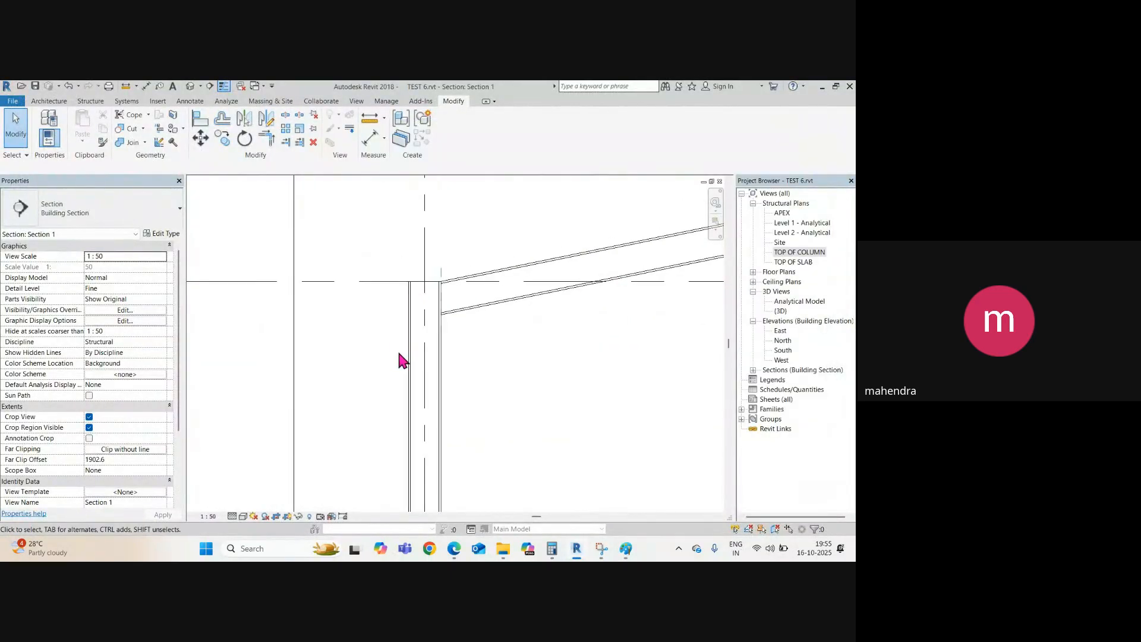
{"action": "left_click", "coordinate": [408, 350]}
{"action": "left_click", "coordinate": [122, 298]}
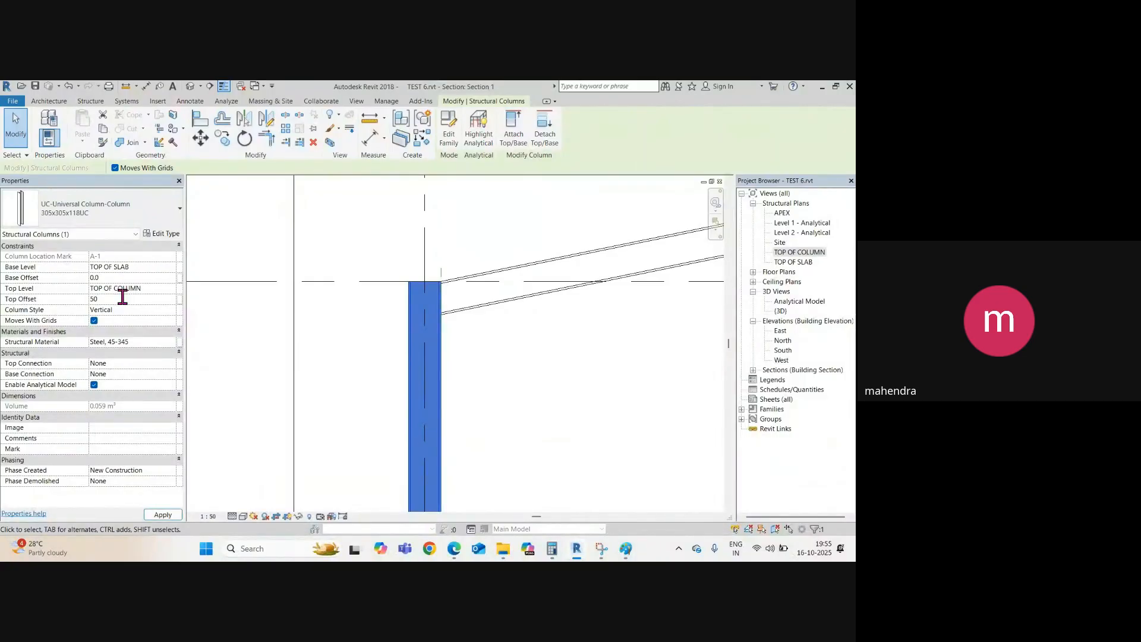
{"action": "scroll", "coordinate": [439, 281], "scroll_direction": "up", "scroll_amount": 5}
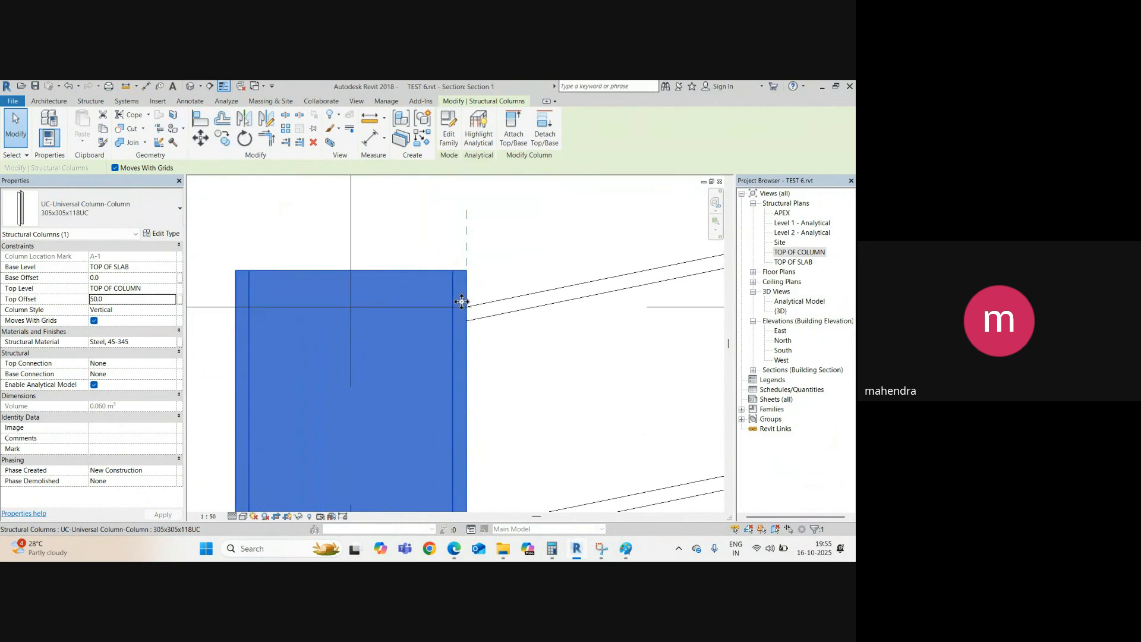
{"action": "scroll", "coordinate": [462, 301], "scroll_direction": "down", "scroll_amount": 6}
{"action": "key", "text": "Escape"}
Set the top offset of the grid D column to 50 mm.
{"action": "scroll", "coordinate": [291, 283], "scroll_direction": "down", "scroll_amount": 4}
{"action": "scroll", "coordinate": [662, 297], "scroll_direction": "up", "scroll_amount": 2}
{"action": "middle_click_drag", "start_coordinate": [662, 298], "coordinate": [621, 306]}
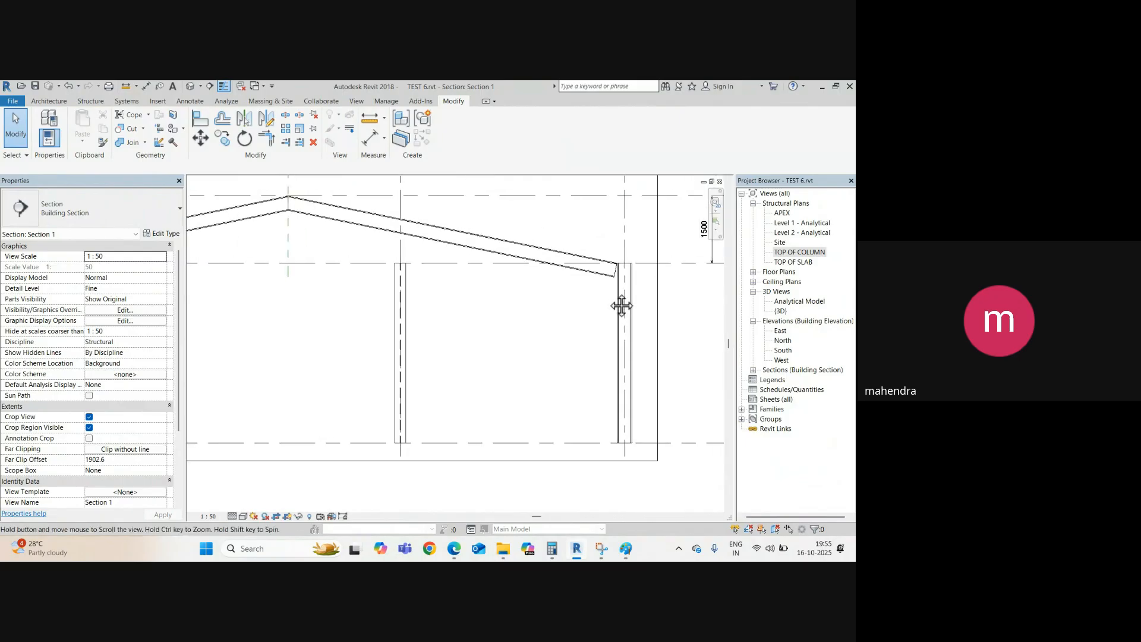
{"action": "left_click", "coordinate": [620, 301]}
{"action": "left_click", "coordinate": [130, 299]}
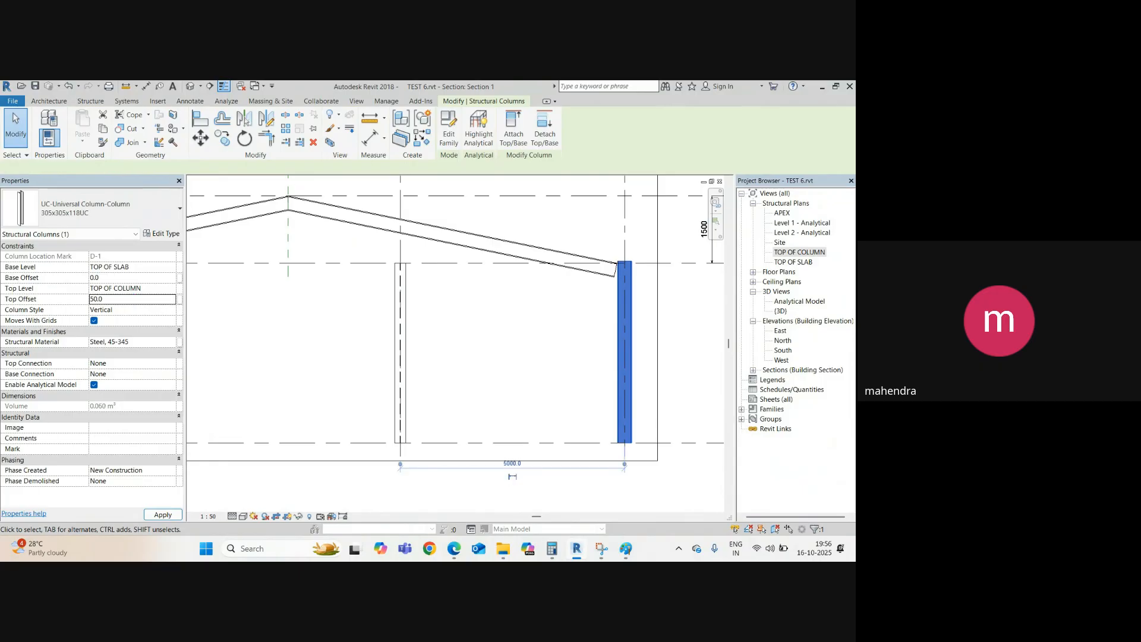
{"action": "left_click", "coordinate": [566, 296]}
Extend the lower end of the grid-D-side girder into the column, past its inner flange face.
{"action": "scroll", "coordinate": [618, 256], "scroll_direction": "up", "scroll_amount": 3}
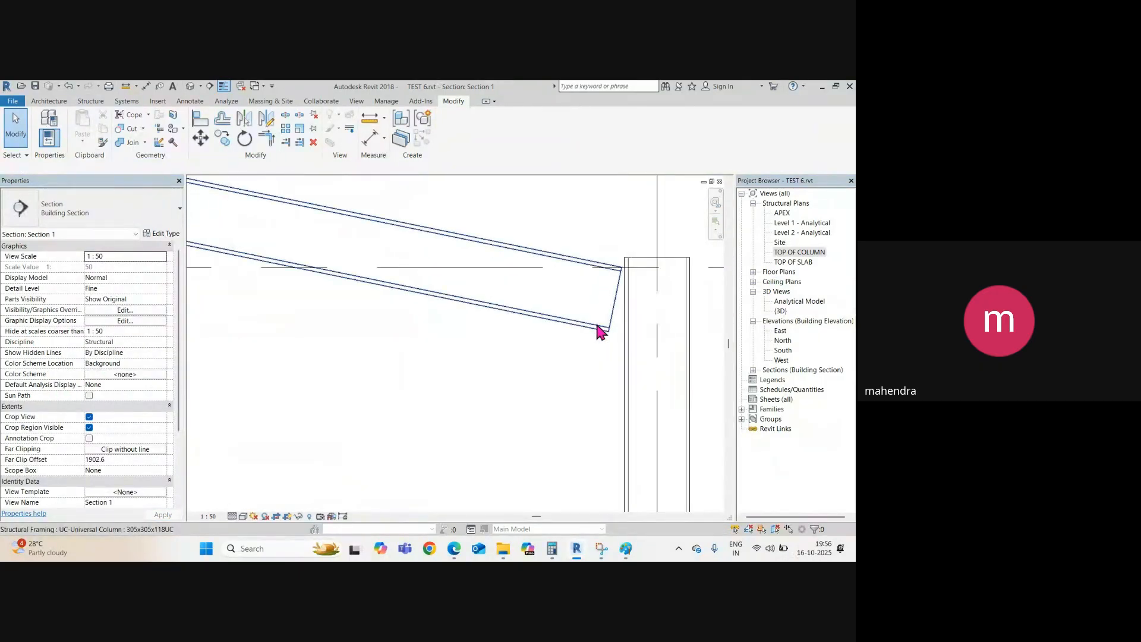
{"action": "left_click", "coordinate": [609, 312]}
{"action": "scroll", "coordinate": [633, 290], "scroll_direction": "up", "scroll_amount": 3}
{"action": "key", "text": "Escape"}
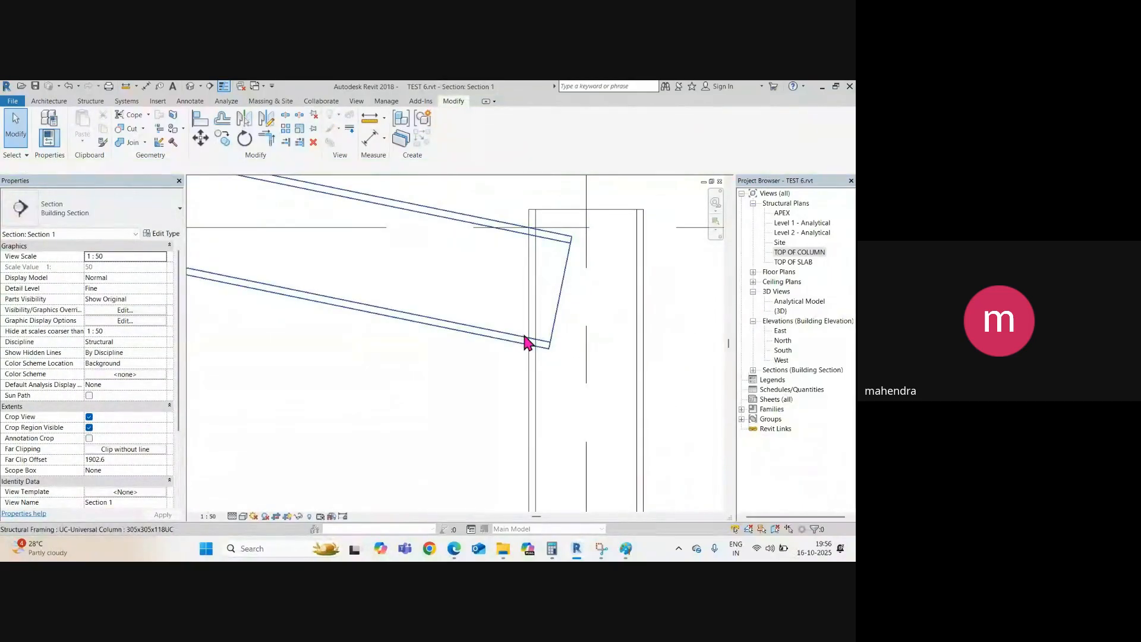
Draw a vertical reference plane along the inner flange face of the grid D column.
{"action": "key", "text": "r"}
{"action": "key", "text": "p"}
{"action": "left_click", "coordinate": [530, 392]}
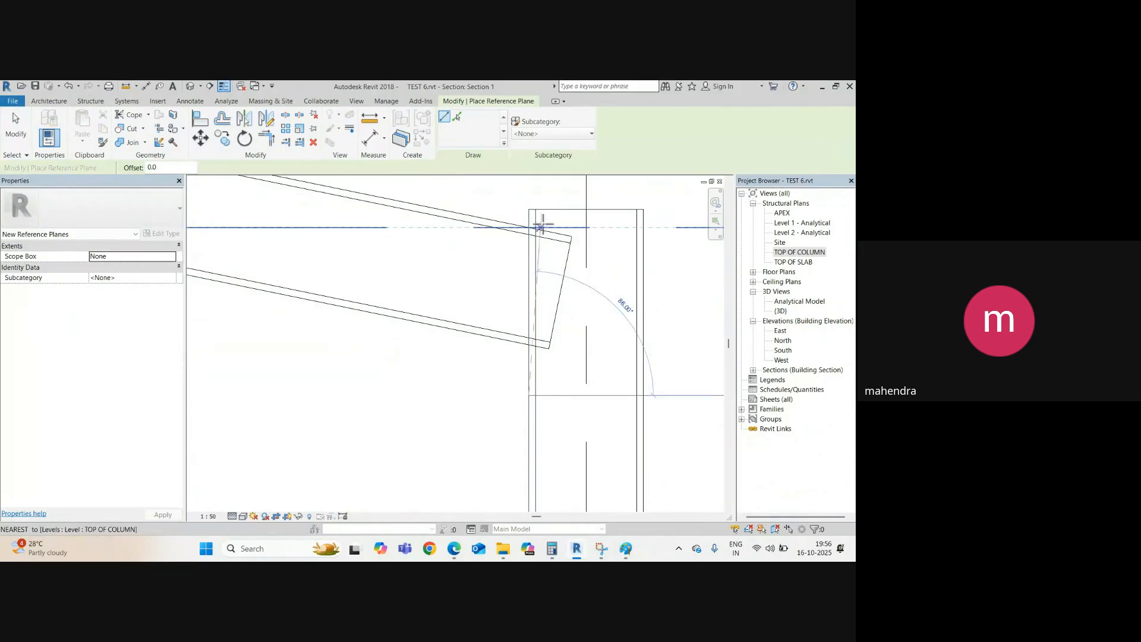
{"action": "middle_click_drag", "start_coordinate": [523, 255], "coordinate": [535, 327]}
{"action": "left_click", "coordinate": [508, 238]}
{"action": "key", "text": "Escape"}
{"action": "key", "text": "Escape"}
Cut the overlapping girder end back to the reference plane at the grid D column.
{"action": "left_click", "coordinate": [499, 327]}
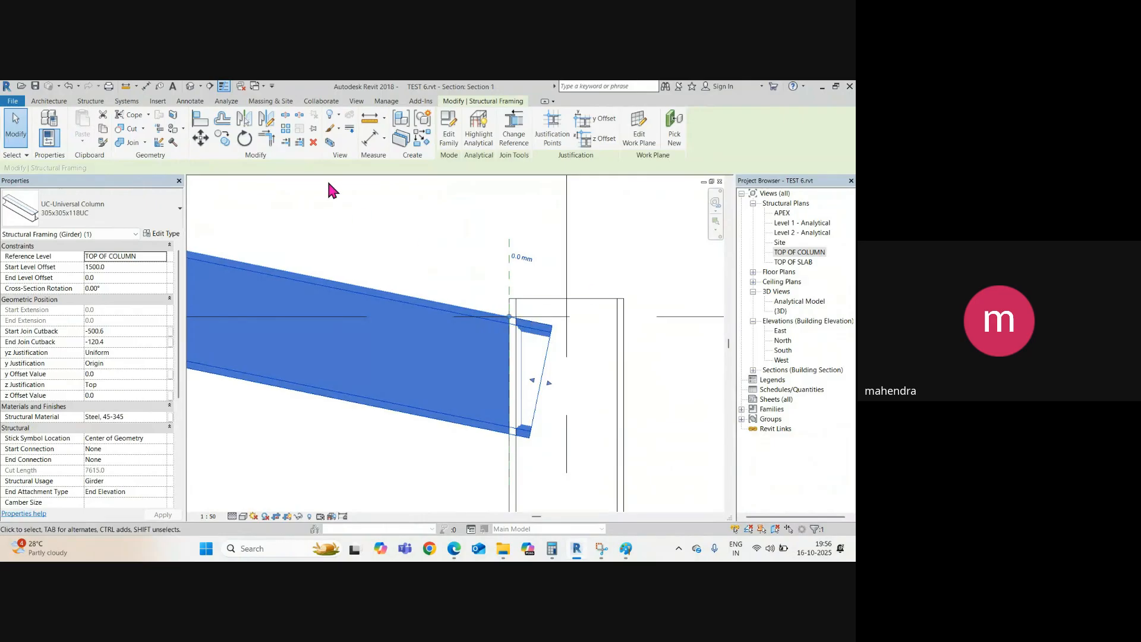
{"action": "left_click", "coordinate": [127, 129]}
{"action": "left_click", "coordinate": [548, 343]}
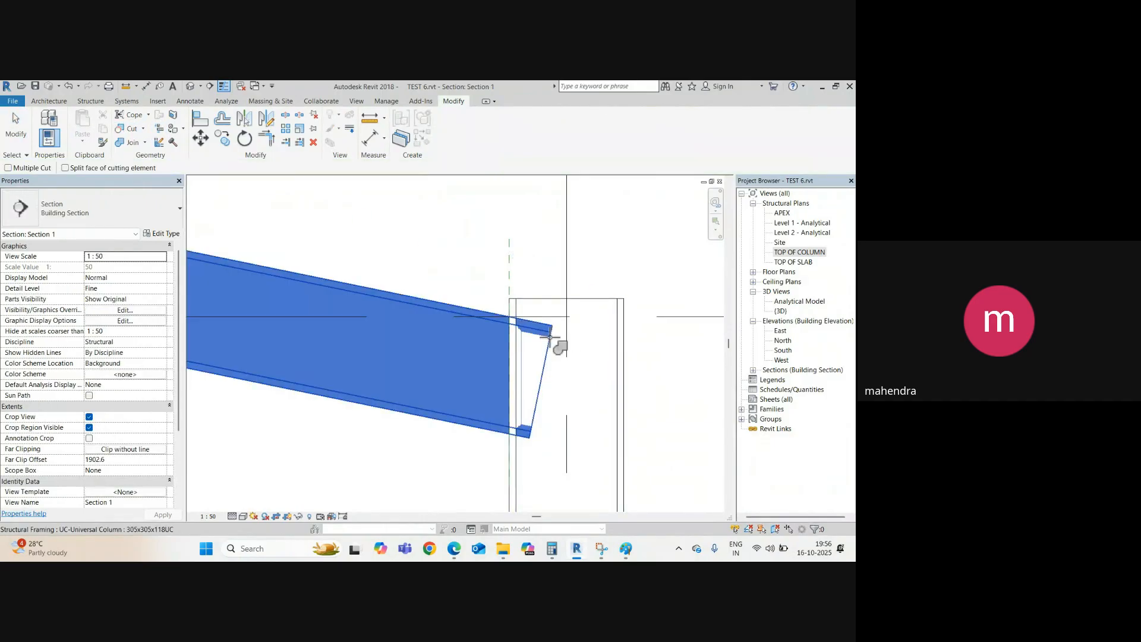
{"action": "left_click", "coordinate": [510, 273]}
{"action": "scroll", "coordinate": [525, 285], "scroll_direction": "down", "scroll_amount": 3}
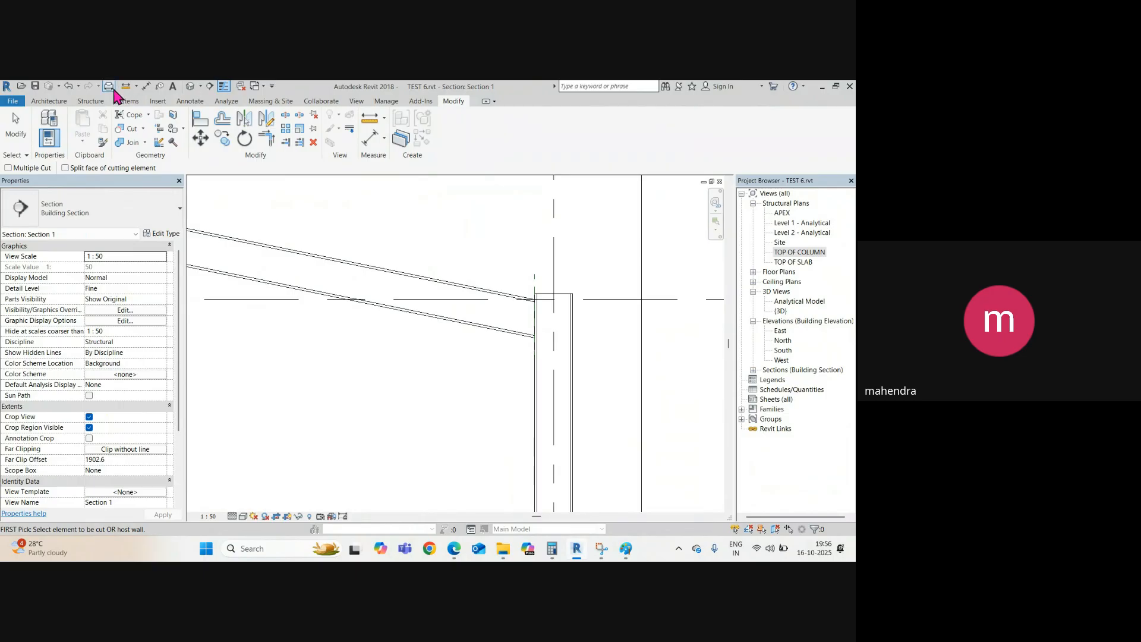
Inspect the pitched rafters and their column junctions in the 3D view and in Section 1.
{"action": "left_click", "coordinate": [190, 86]}
{"action": "middle_click_drag", "start_coordinate": [486, 316], "coordinate": [507, 414], "text": "shift"}
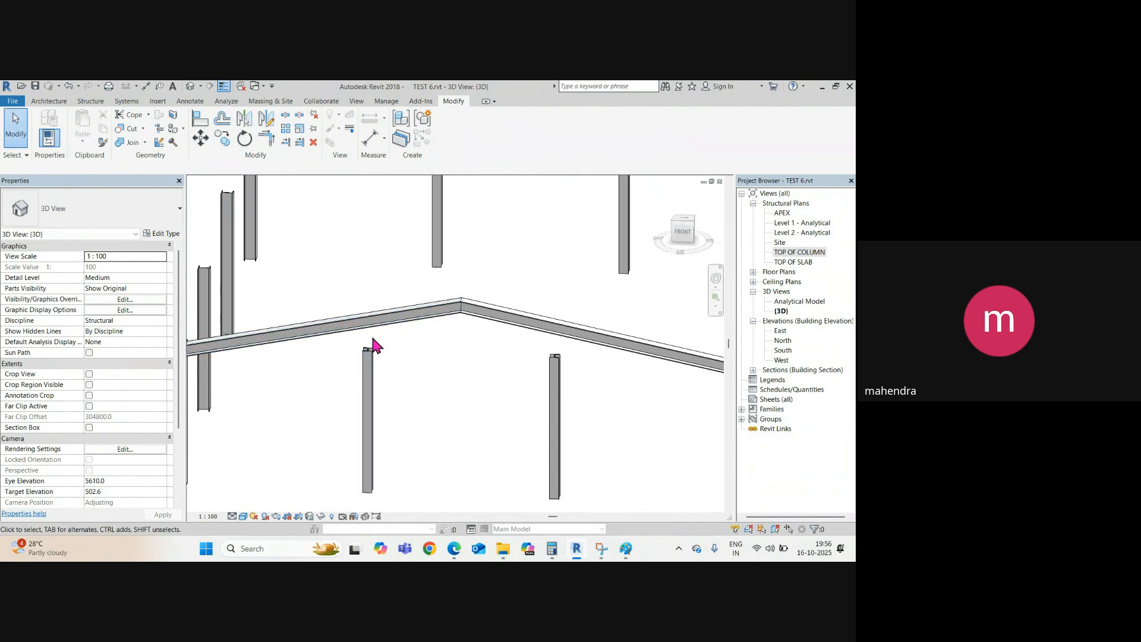
{"action": "scroll", "coordinate": [416, 343], "scroll_direction": "down", "scroll_amount": 2}
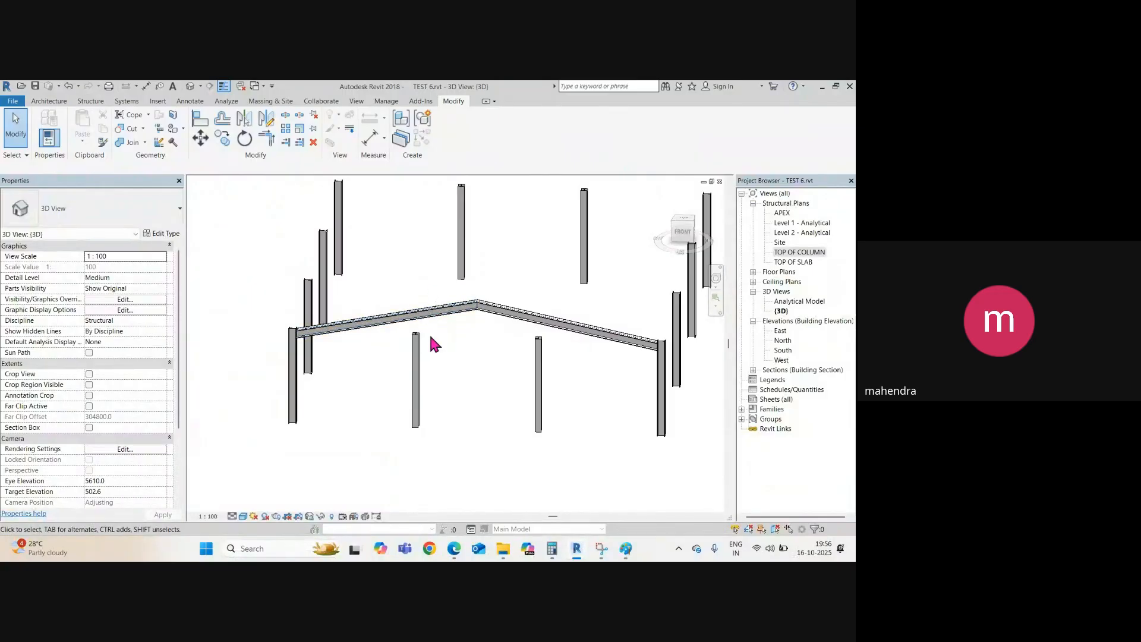
{"action": "key", "text": "ctrl+Tab"}
{"action": "scroll", "coordinate": [459, 333], "scroll_direction": "down", "scroll_amount": 4}
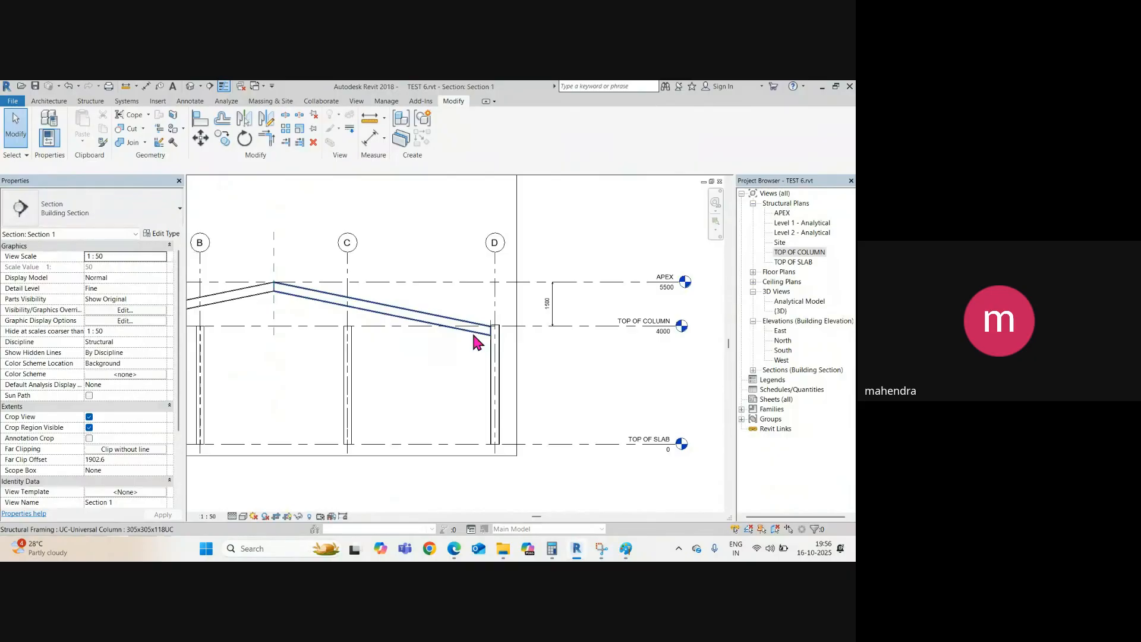
{"action": "key", "text": "ctrl+Tab"}
{"action": "scroll", "coordinate": [454, 359], "scroll_direction": "up", "scroll_amount": 4}
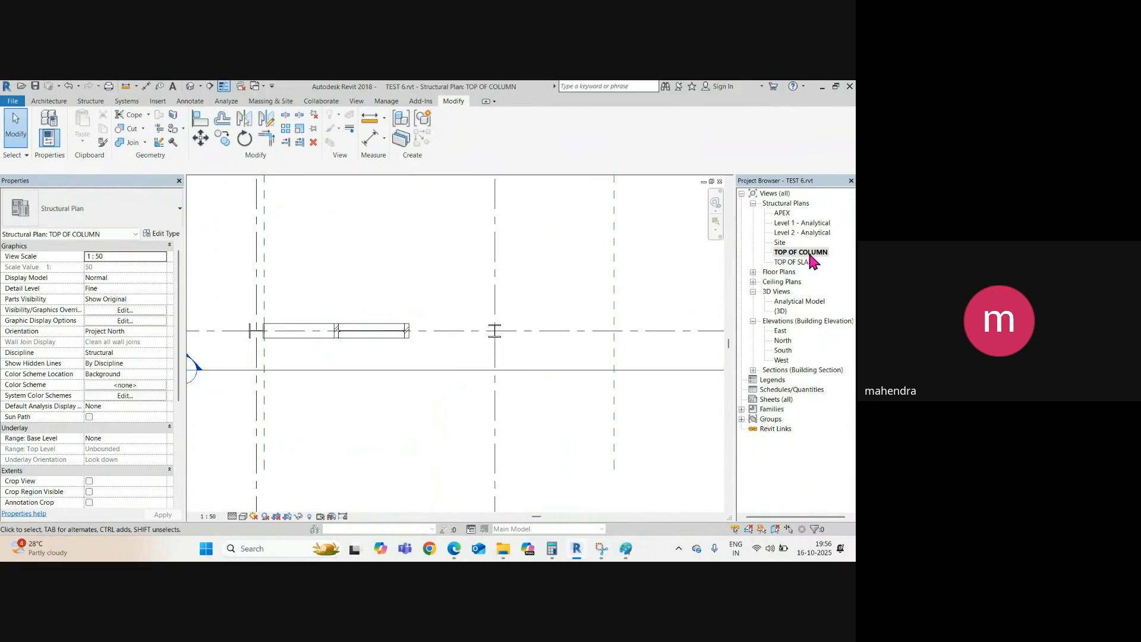
Open the APEX structural plan and set it to Fine detail level and 1:50 scale.
{"action": "double_click", "coordinate": [784, 214]}
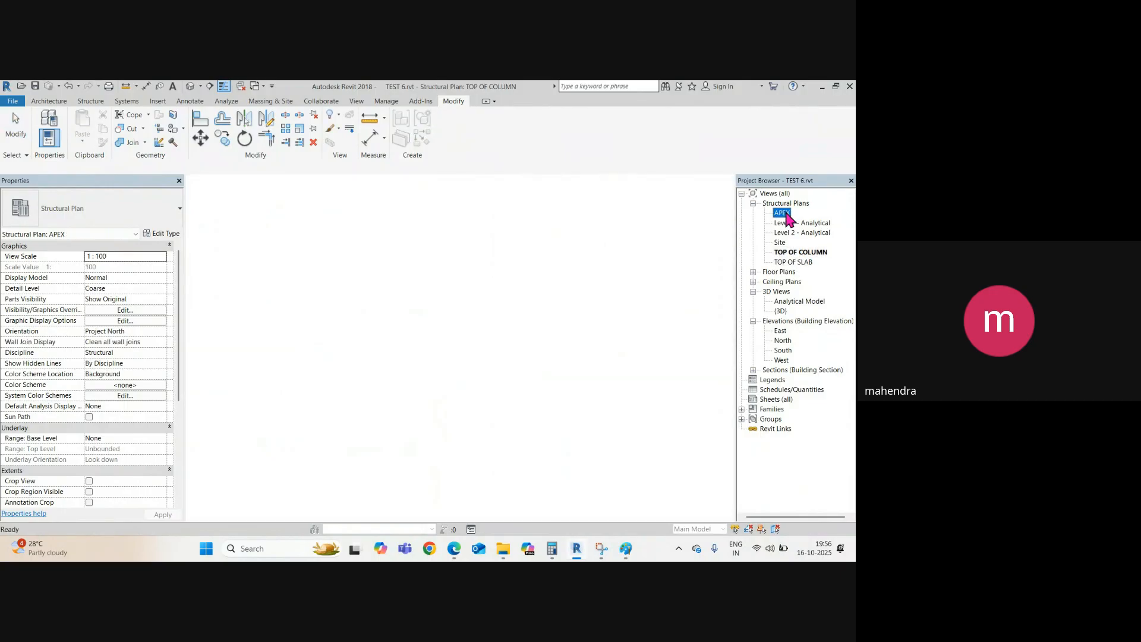
{"action": "scroll", "coordinate": [409, 363], "scroll_direction": "up", "scroll_amount": 5}
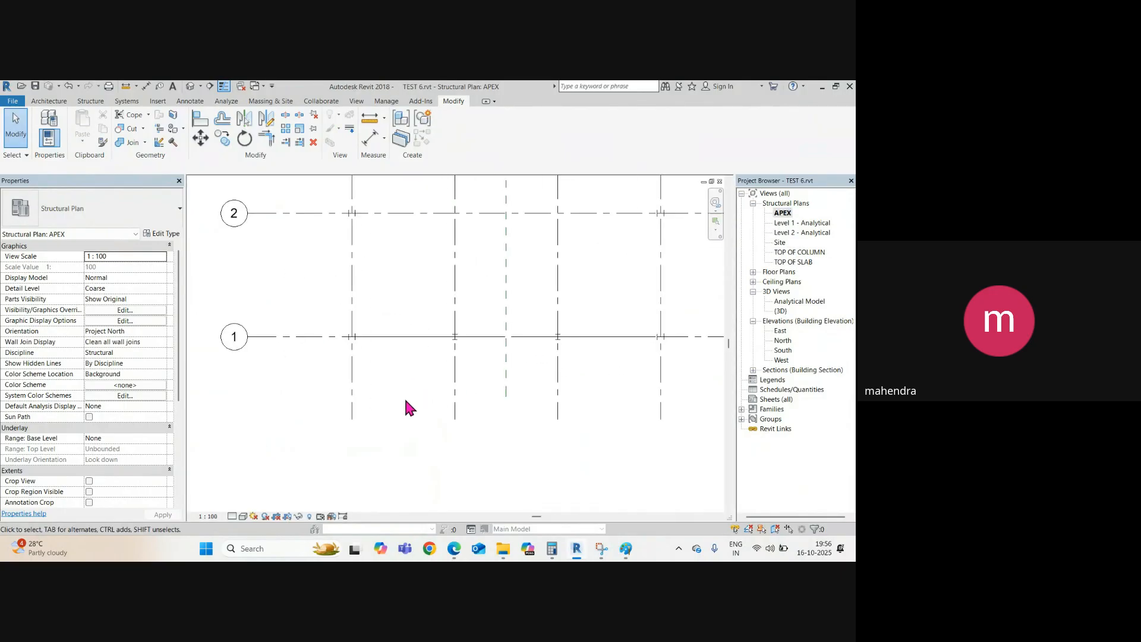
{"action": "left_click", "coordinate": [232, 516]}
{"action": "left_click", "coordinate": [247, 504]}
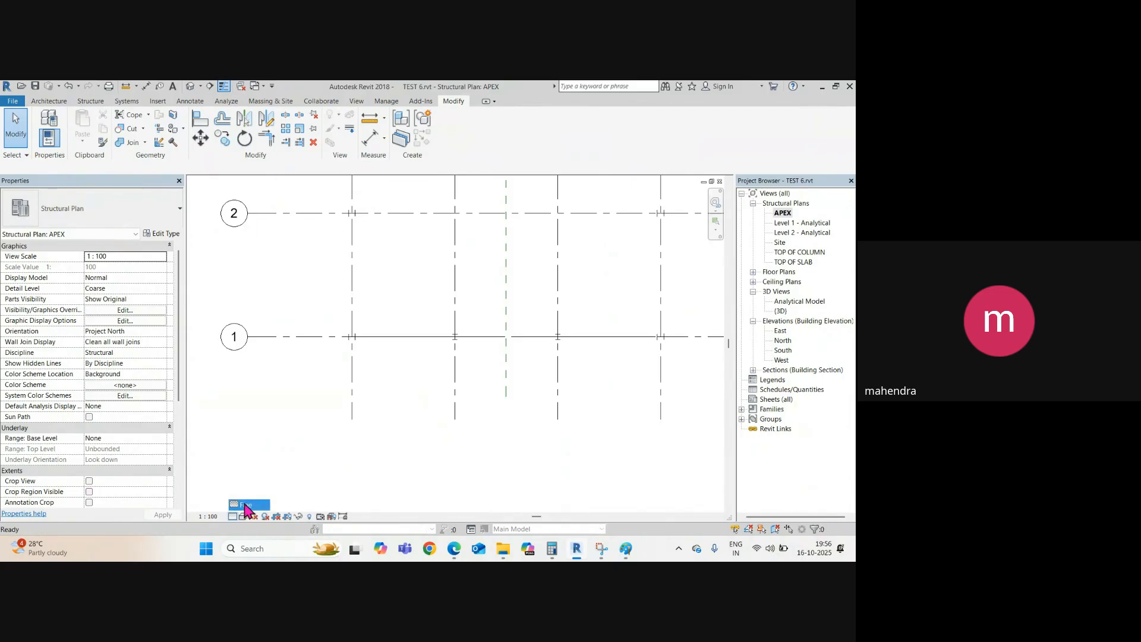
{"action": "left_click", "coordinate": [209, 517]}
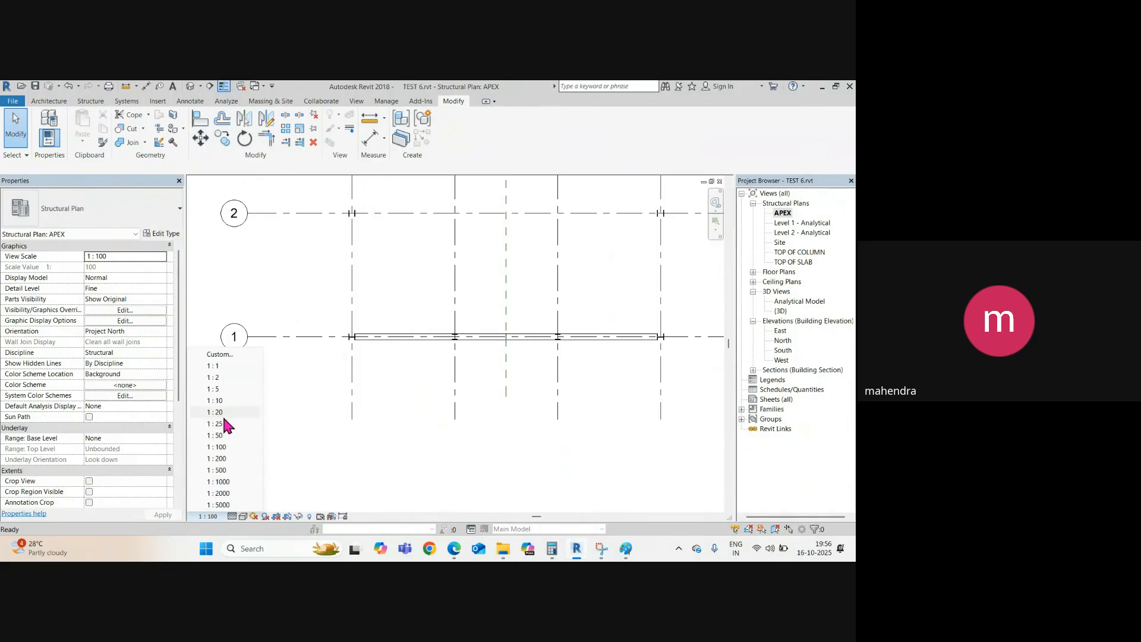
{"action": "left_click", "coordinate": [221, 435]}
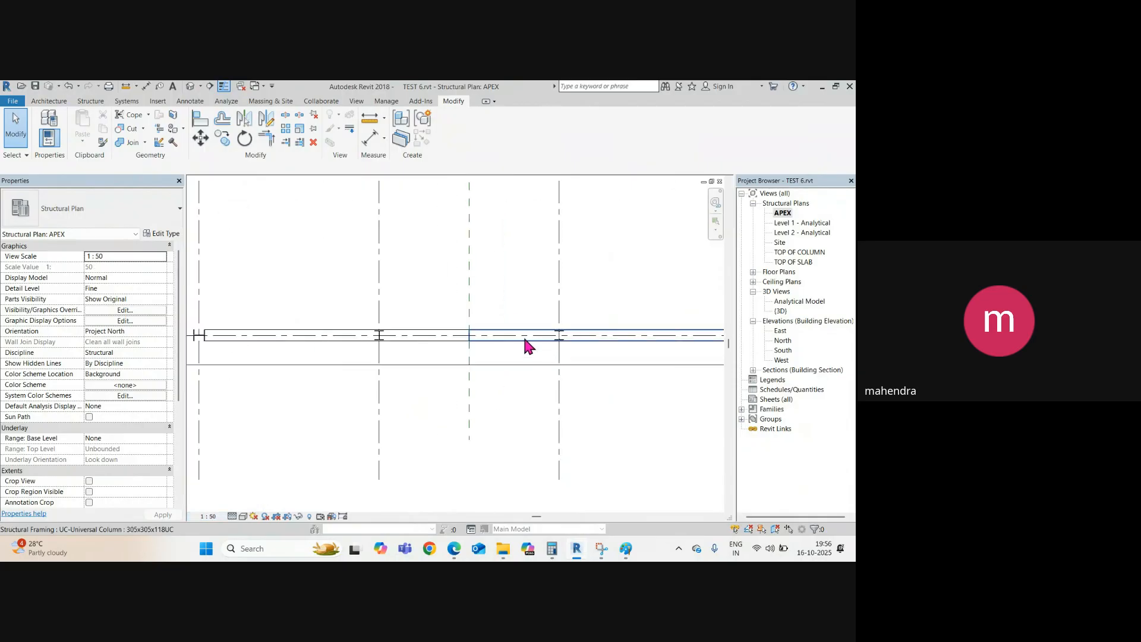
Create a short section across the girder beside the grid B column on grid 1, flipped to face the column, about 1000 mm deep.
{"action": "middle_click_drag", "start_coordinate": [431, 365], "coordinate": [461, 372]}
{"action": "scroll", "coordinate": [419, 333], "scroll_direction": "down", "scroll_amount": 1}
{"action": "left_click", "coordinate": [210, 86]}
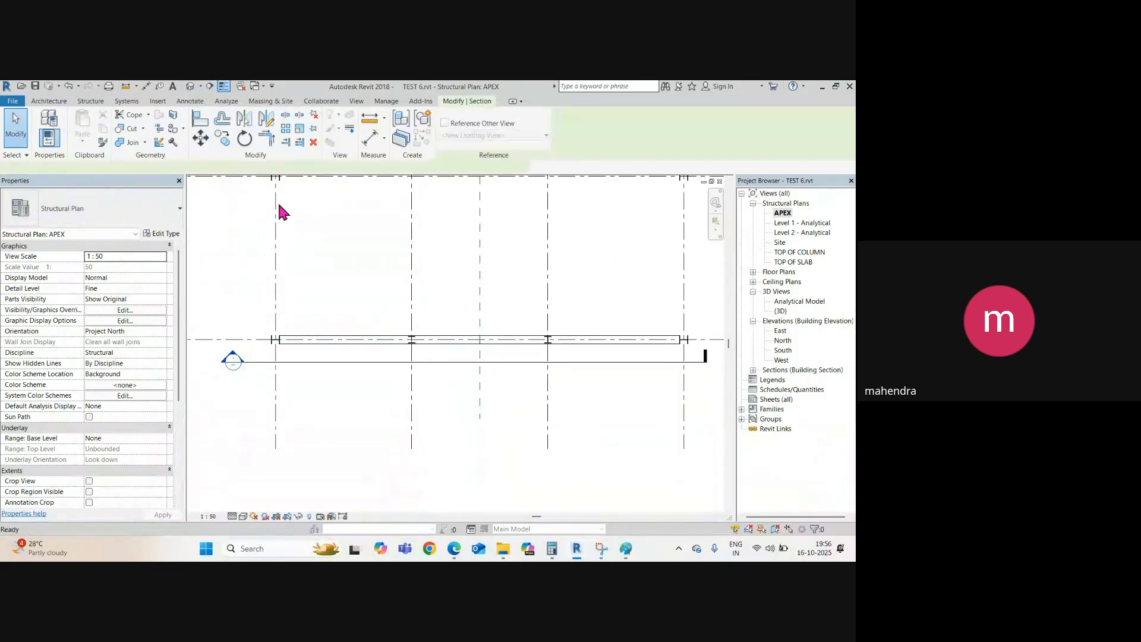
{"action": "left_click", "coordinate": [426, 316]}
{"action": "left_click", "coordinate": [425, 372]}
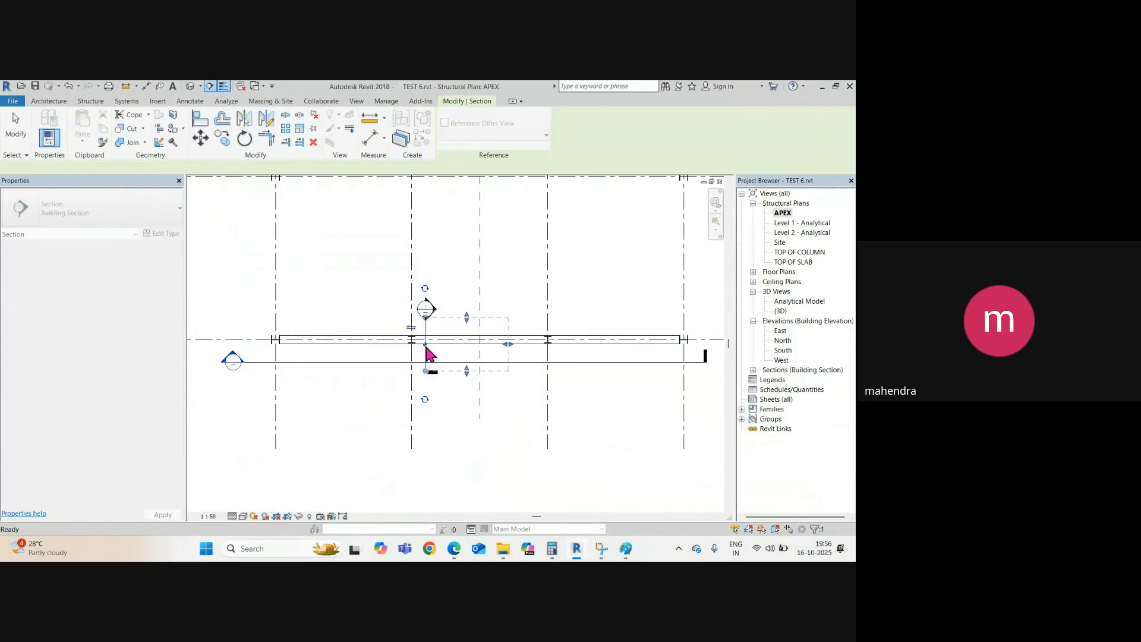
{"action": "left_click", "coordinate": [410, 328]}
{"action": "left_click_drag", "start_coordinate": [343, 344], "coordinate": [399, 344]}
Open the new section view and pull the level heads outward, clear of the crop boundary.
{"action": "right_click", "coordinate": [437, 324]}
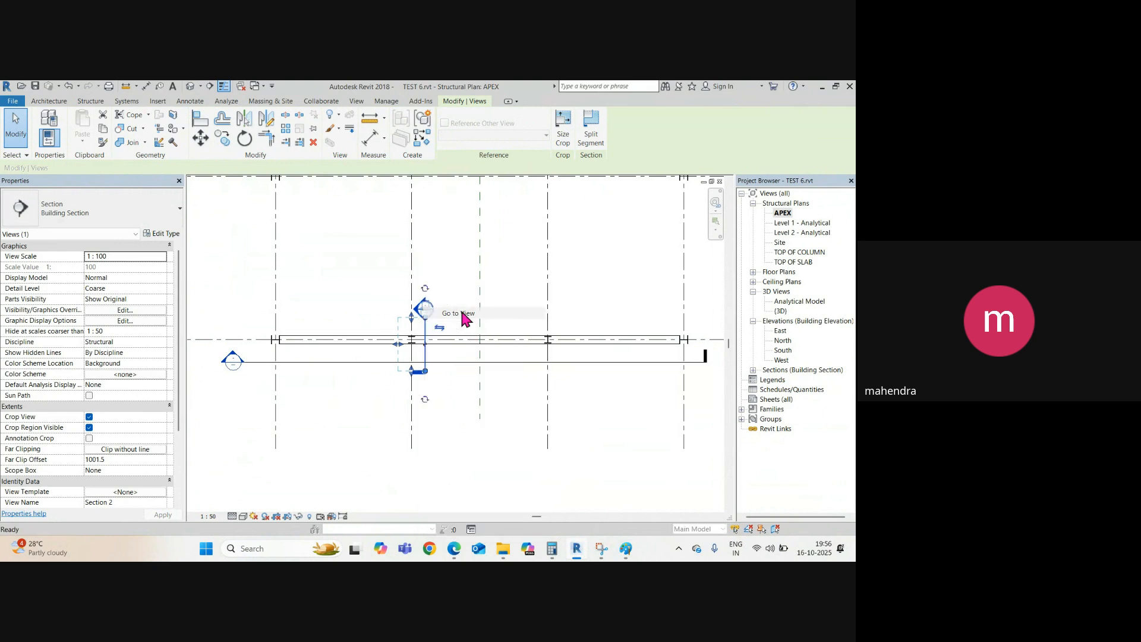
{"action": "left_click", "coordinate": [463, 317]}
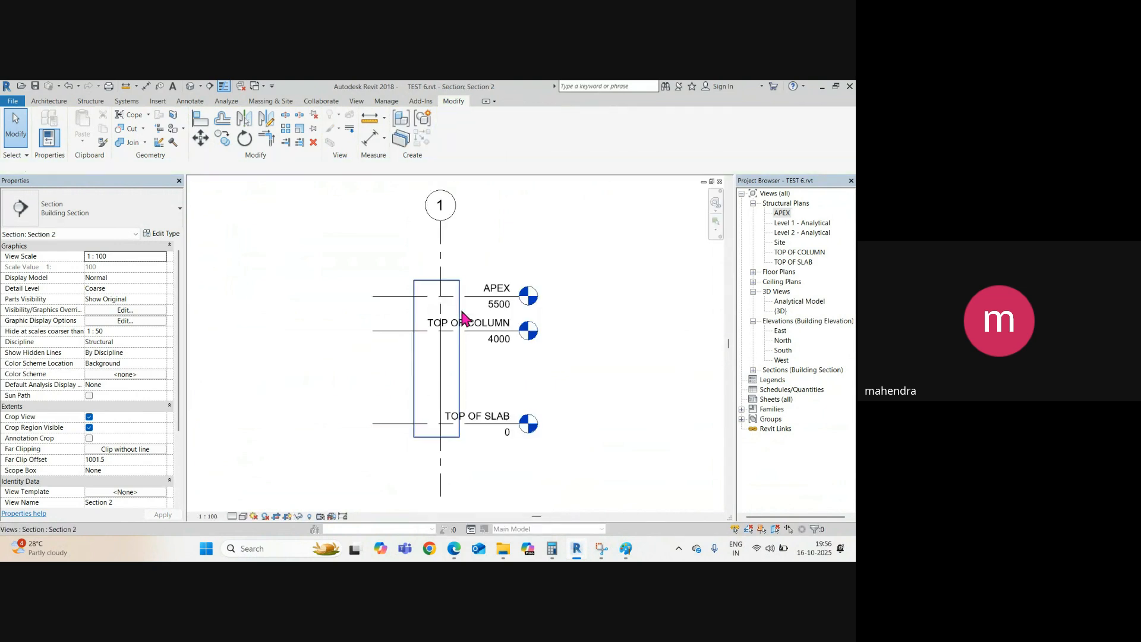
{"action": "left_click", "coordinate": [502, 295]}
{"action": "left_click_drag", "start_coordinate": [519, 295], "coordinate": [582, 296]}
{"action": "scroll", "coordinate": [461, 410], "scroll_direction": "up", "scroll_amount": 3}
{"action": "middle_click_drag", "start_coordinate": [462, 418], "coordinate": [459, 403]}
Set the section view to Fine detail level and change its visual style.
{"action": "left_click", "coordinate": [233, 517]}
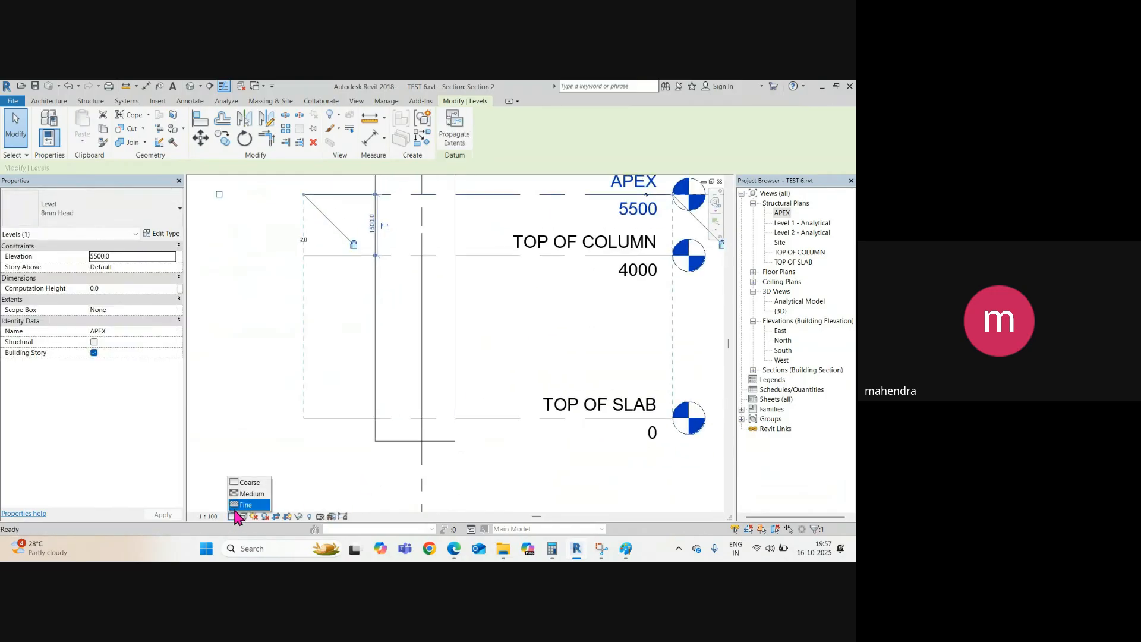
{"action": "left_click", "coordinate": [247, 504]}
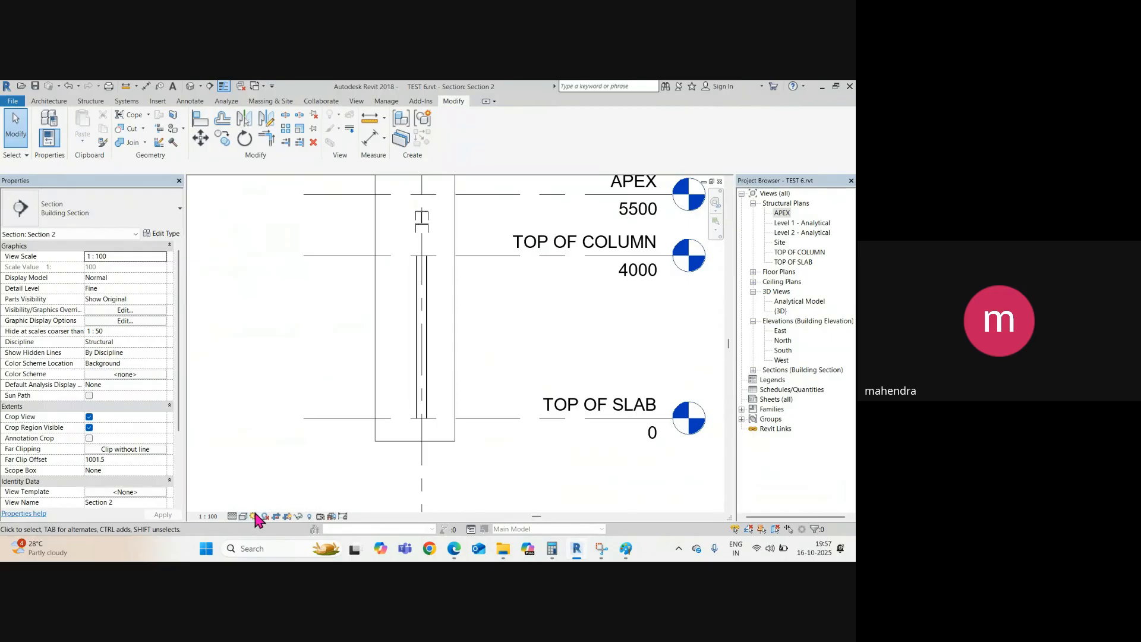
{"action": "left_click", "coordinate": [243, 516]}
{"action": "left_click", "coordinate": [268, 461]}
{"action": "scroll", "coordinate": [425, 257], "scroll_direction": "up", "scroll_amount": 3}
{"action": "scroll", "coordinate": [385, 226], "scroll_direction": "up", "scroll_amount": 2}
{"action": "middle_click_drag", "start_coordinate": [384, 226], "coordinate": [400, 331]}
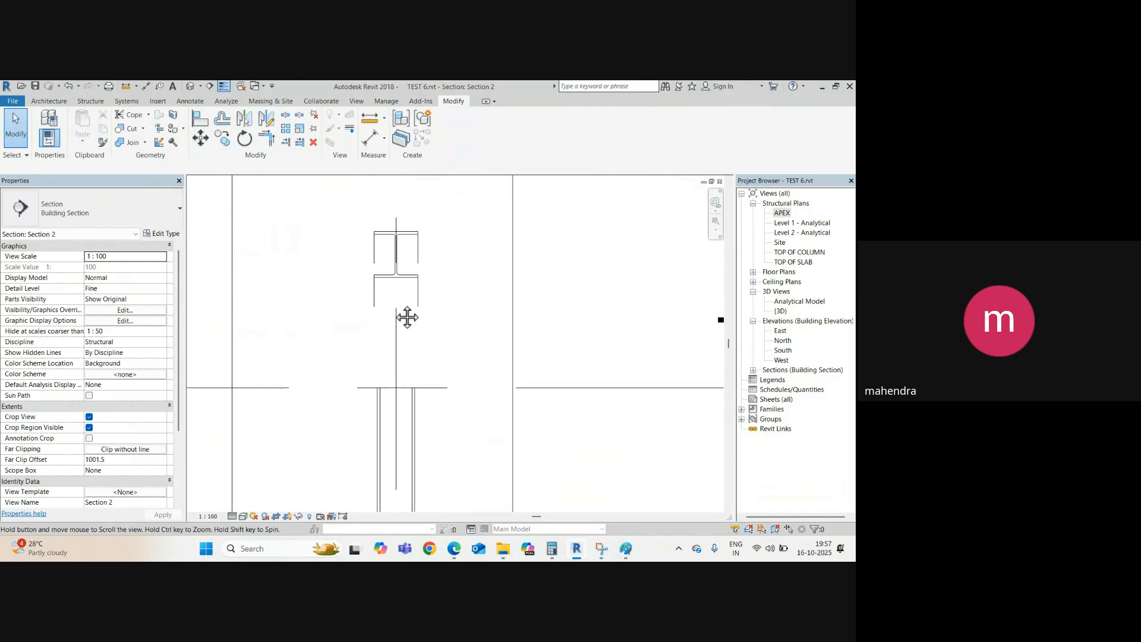
In the APEX plan, move the section line onto the grid B column's centreline and set its far clip offset to 1.0.
{"action": "left_click", "coordinate": [420, 410]}
{"action": "scroll", "coordinate": [424, 381], "scroll_direction": "down", "scroll_amount": 2}
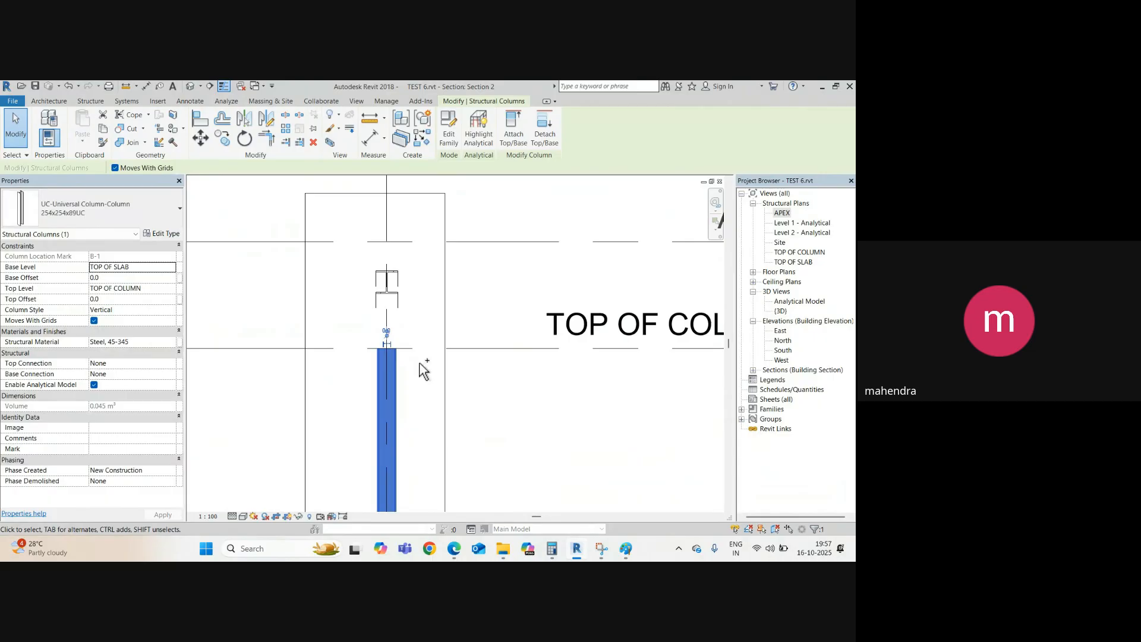
{"action": "key", "text": "ctrl+Tab"}
{"action": "left_click", "coordinate": [428, 352]}
{"action": "scroll", "coordinate": [429, 351], "scroll_direction": "up", "scroll_amount": 3}
{"action": "left_click_drag", "start_coordinate": [423, 311], "coordinate": [373, 312]}
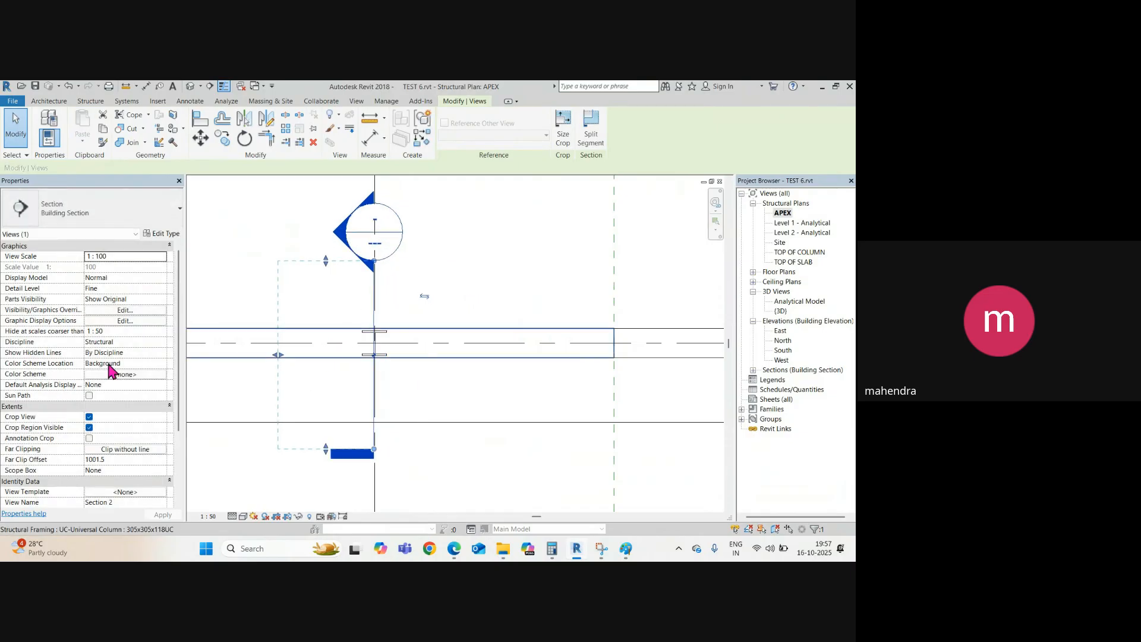
{"action": "left_click", "coordinate": [124, 460]}
{"action": "type", "text": "1.0"}
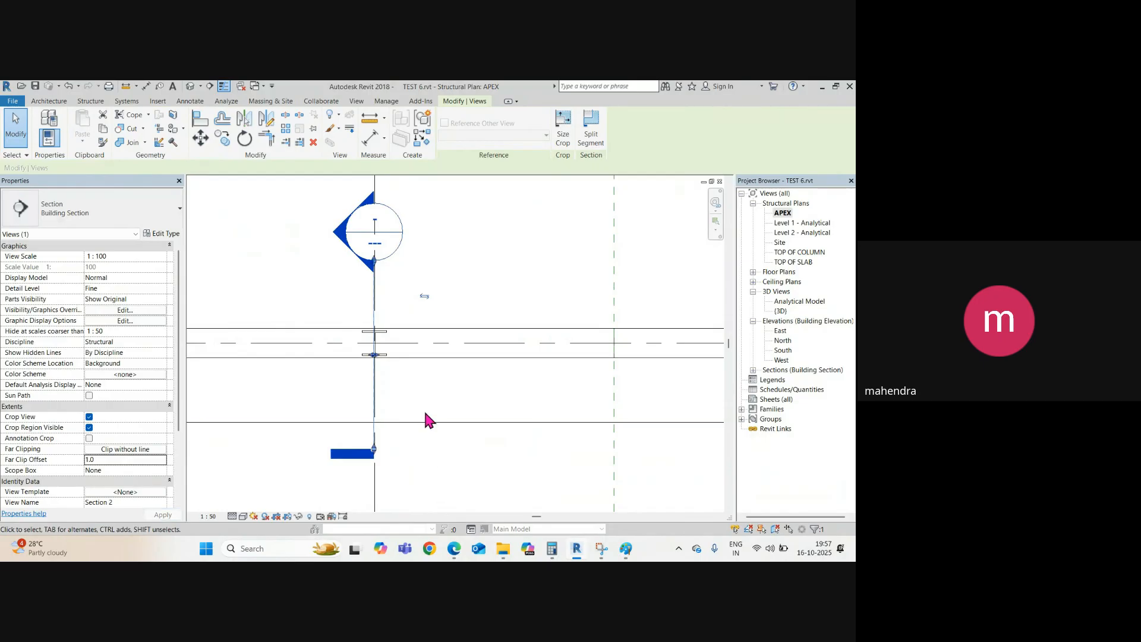
Open the moved section view and examine the gap between the column top and the girder's bottom flange.
{"action": "right_click", "coordinate": [374, 452]}
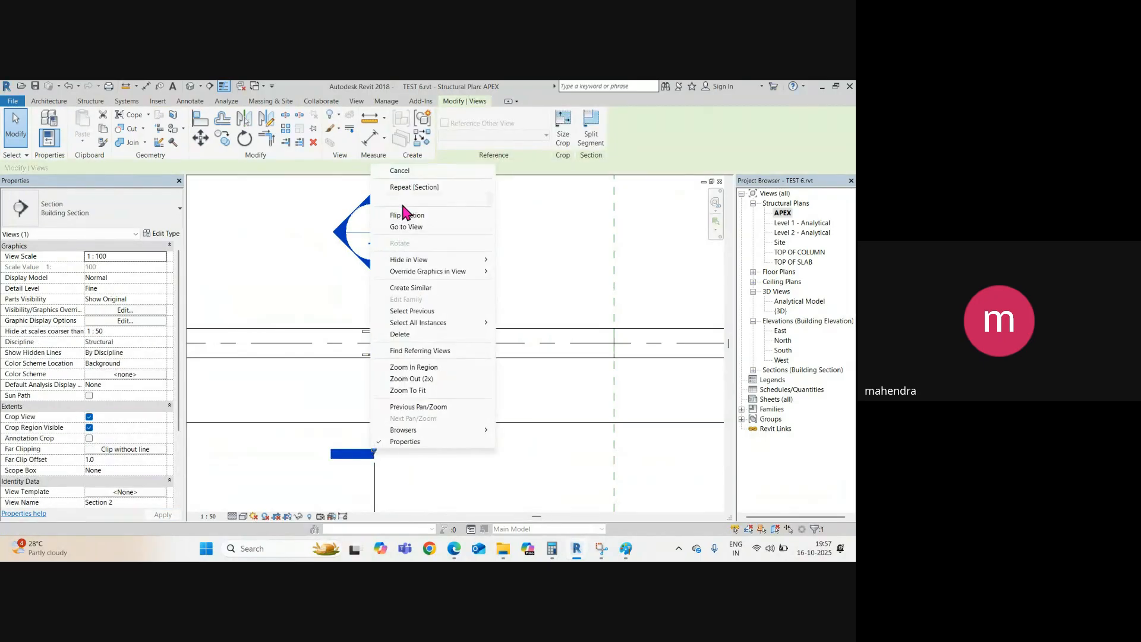
{"action": "left_click", "coordinate": [406, 227]}
{"action": "scroll", "coordinate": [399, 358], "scroll_direction": "down", "scroll_amount": 1}
{"action": "middle_click_drag", "start_coordinate": [396, 427], "coordinate": [440, 298]}
{"action": "scroll", "coordinate": [404, 345], "scroll_direction": "up", "scroll_amount": 4}
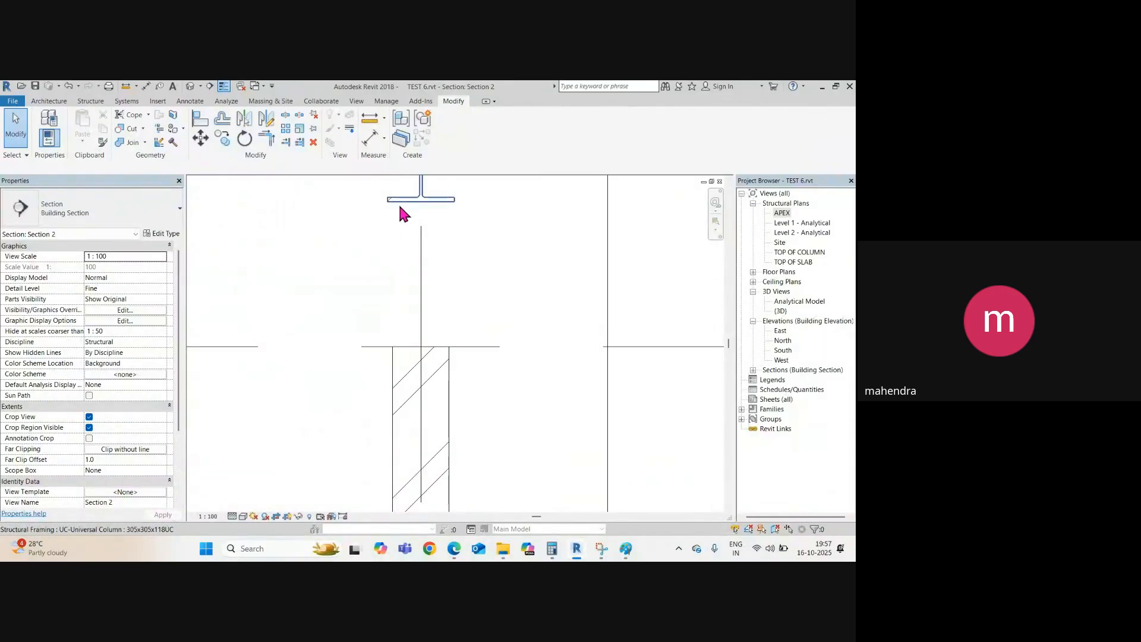
{"action": "scroll", "coordinate": [403, 267], "scroll_direction": "down", "scroll_amount": 1}
{"action": "middle_click_drag", "start_coordinate": [403, 268], "coordinate": [369, 275]}
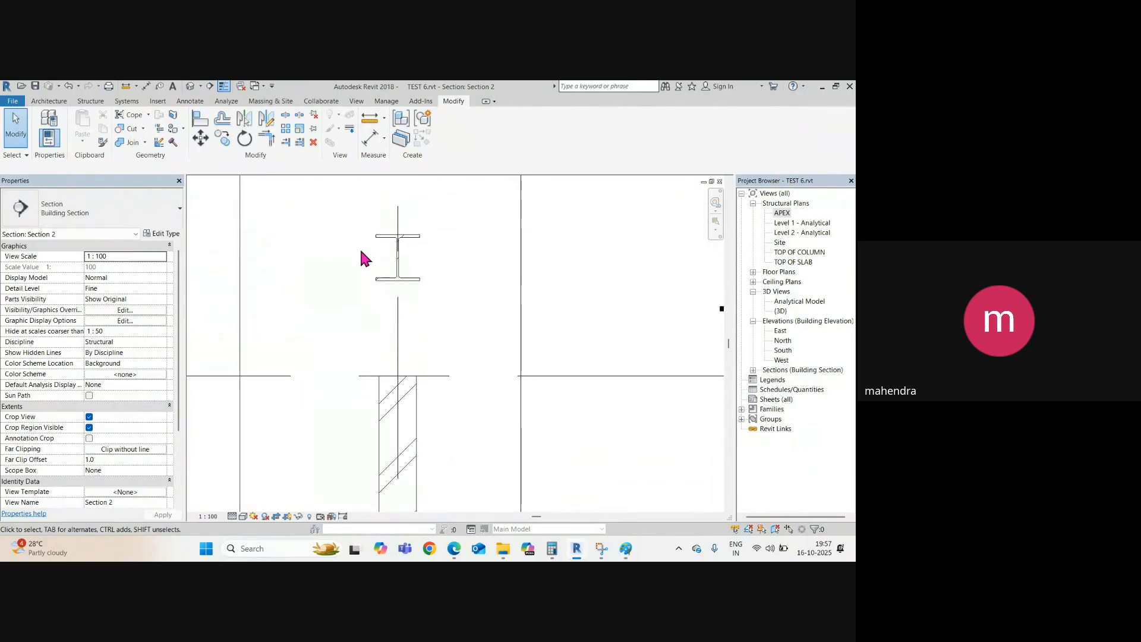
{"action": "scroll", "coordinate": [404, 355], "scroll_direction": "up", "scroll_amount": 1}
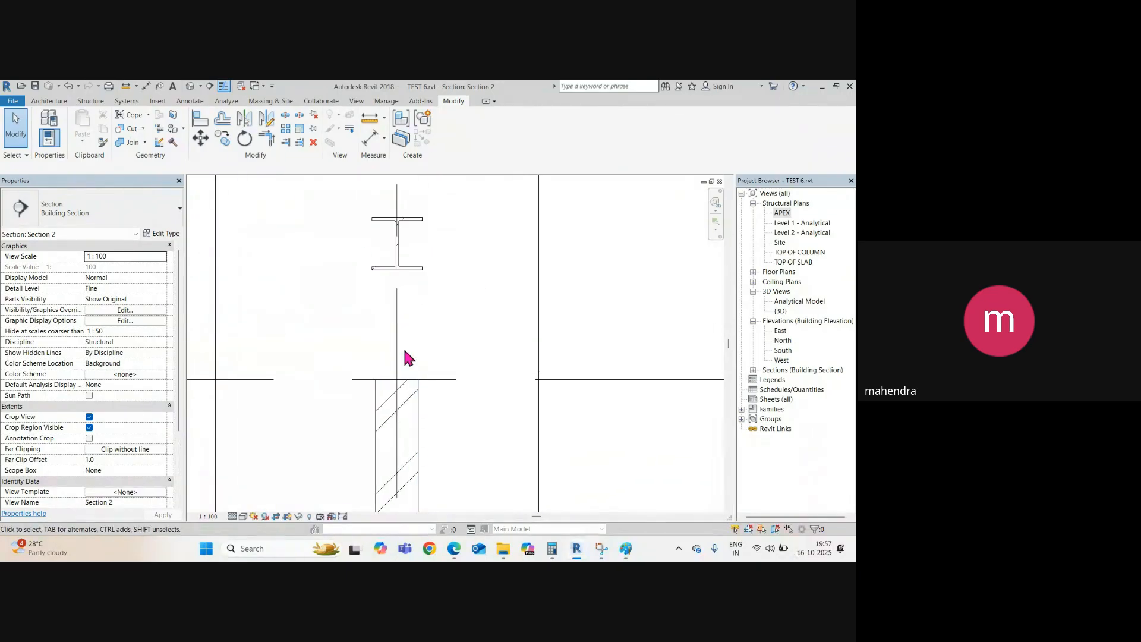
{"action": "key", "text": "d"}
{"action": "key", "text": "i"}
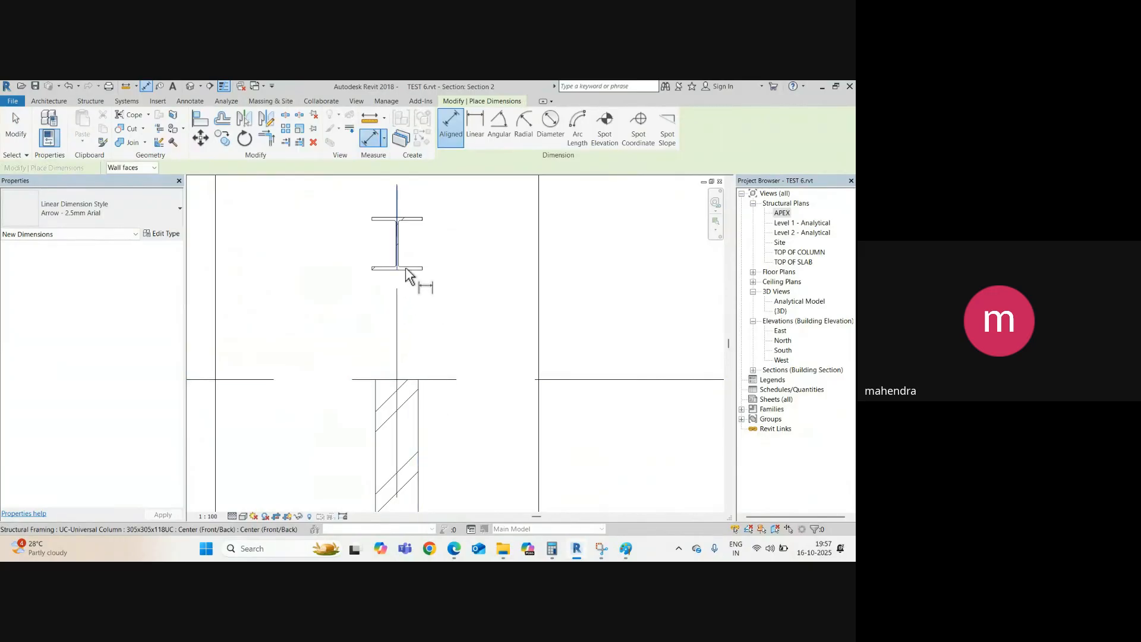
{"action": "left_click", "coordinate": [434, 379]}
{"action": "scroll", "coordinate": [416, 281], "scroll_direction": "up", "scroll_amount": 3}
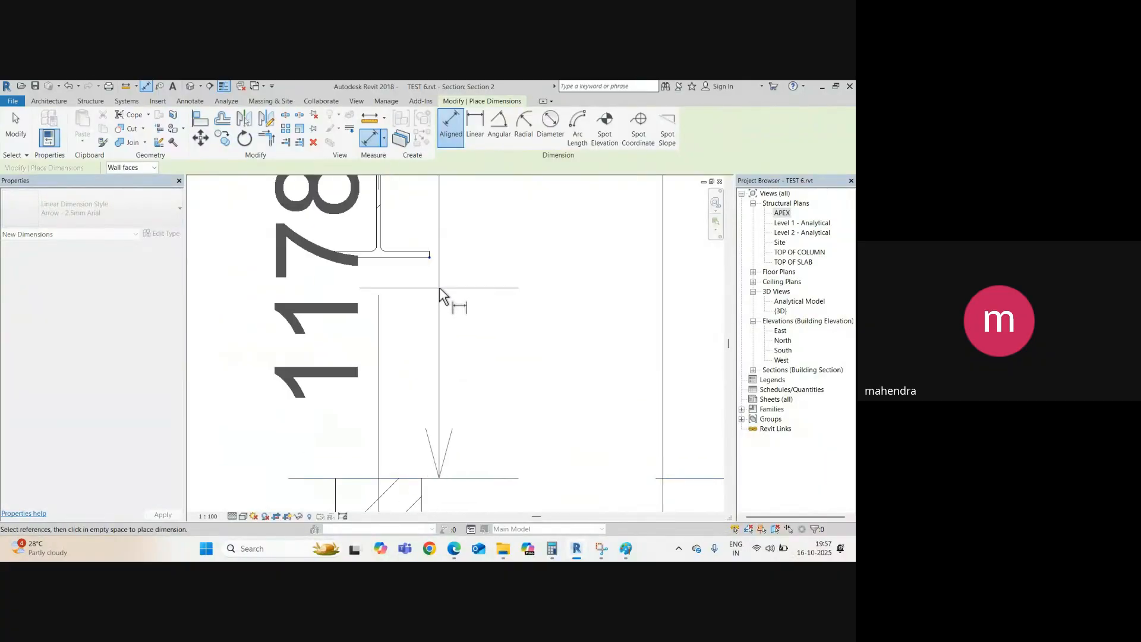
{"action": "scroll", "coordinate": [443, 295], "scroll_direction": "down", "scroll_amount": 3}
{"action": "key", "text": "Escape"}
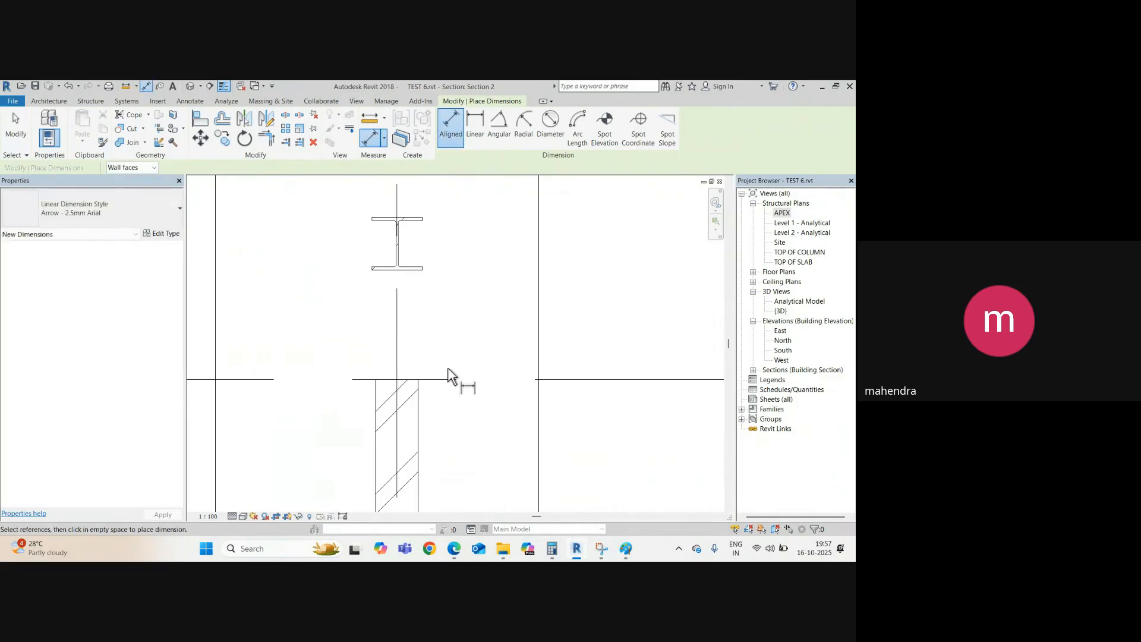
{"action": "scroll", "coordinate": [406, 280], "scroll_direction": "up", "scroll_amount": 3}
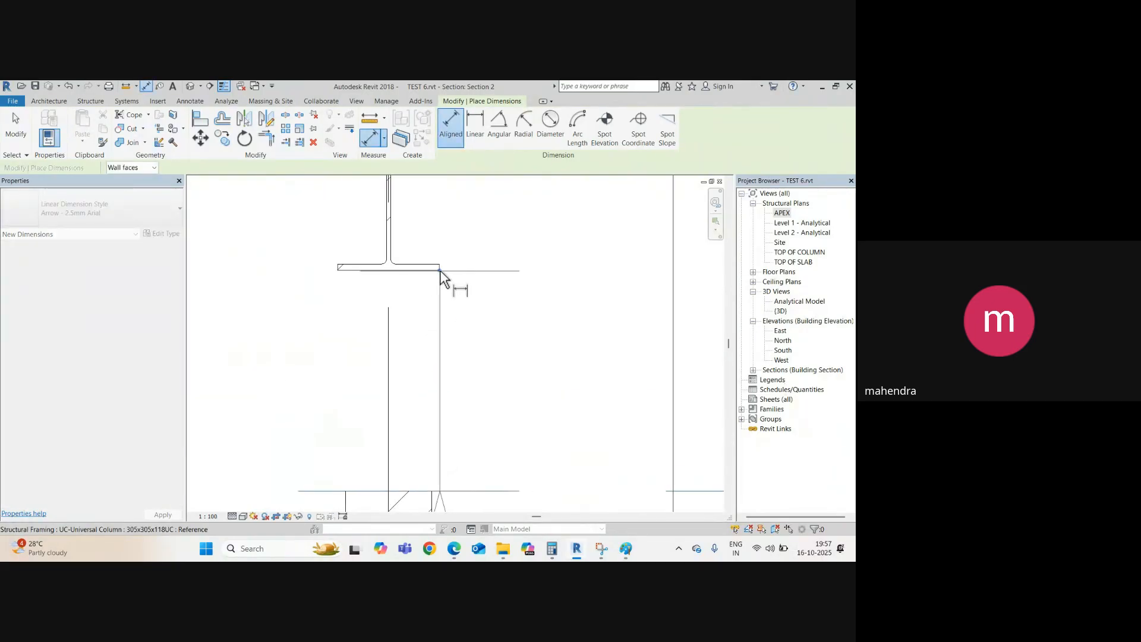
{"action": "scroll", "coordinate": [416, 321], "scroll_direction": "down", "scroll_amount": 3}
{"action": "scroll", "coordinate": [427, 351], "scroll_direction": "up", "scroll_amount": 4}
{"action": "key", "text": "Escape"}
{"action": "key", "text": "Escape"}
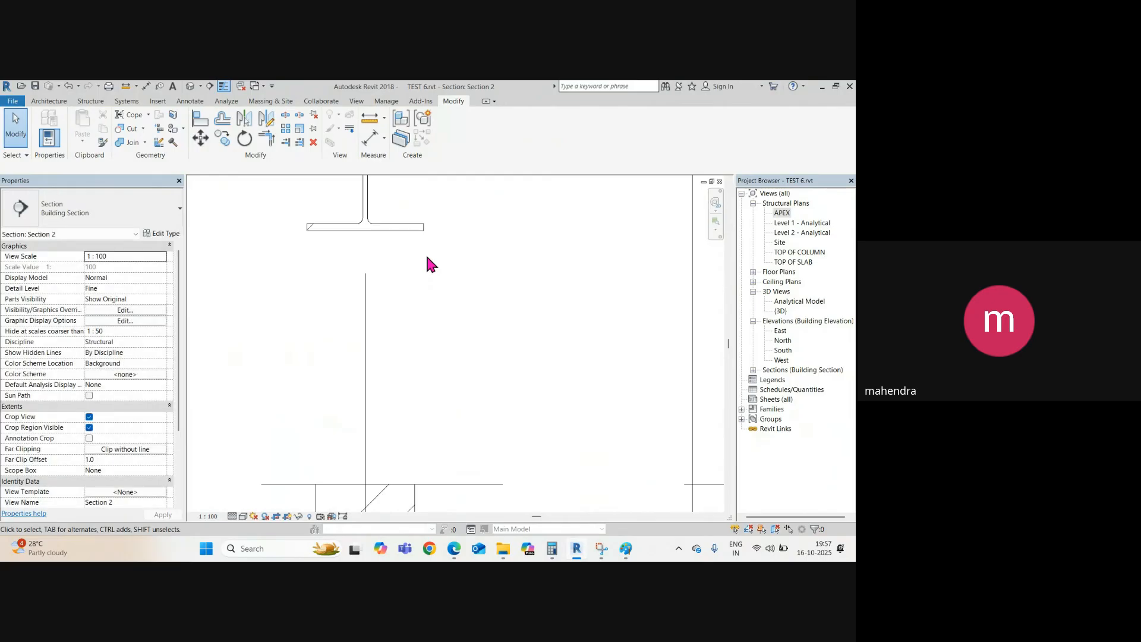
Draw a horizontal reference plane along the underside of the girder's bottom flange, extending past the flange edge.
{"action": "key", "text": "r"}
{"action": "key", "text": "p"}
{"action": "scroll", "coordinate": [332, 233], "scroll_direction": "up", "scroll_amount": 3}
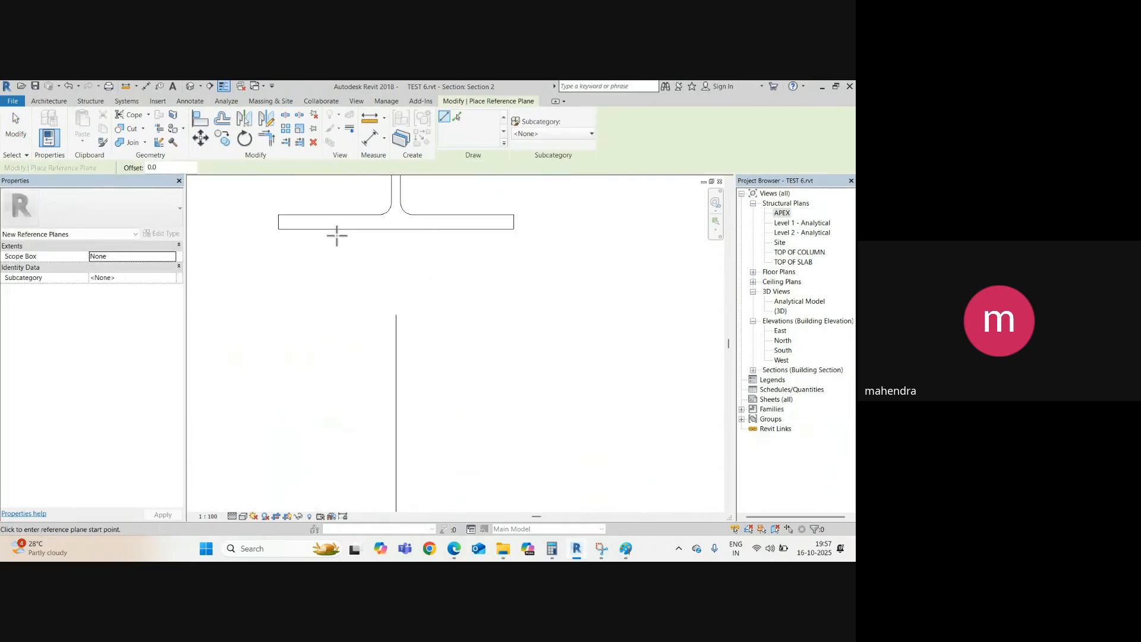
{"action": "scroll", "coordinate": [401, 231], "scroll_direction": "up", "scroll_amount": 3}
{"action": "left_click", "coordinate": [401, 231]}
{"action": "scroll", "coordinate": [315, 244], "scroll_direction": "down", "scroll_amount": 5}
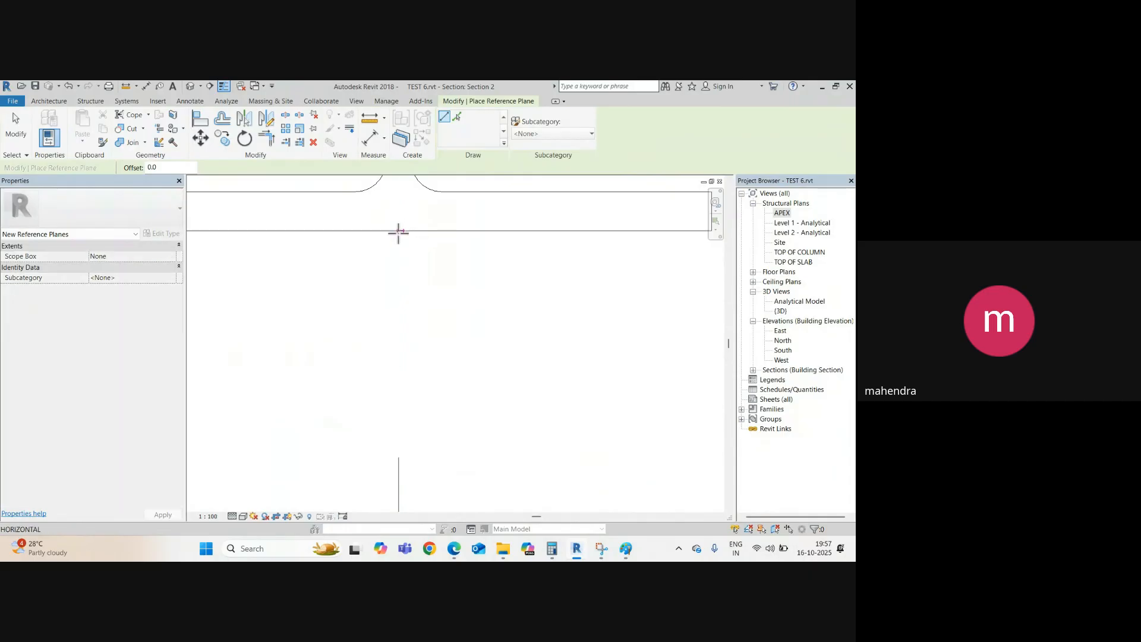
{"action": "left_click", "coordinate": [485, 241]}
{"action": "key", "text": "Escape"}
{"action": "key", "text": "Escape"}
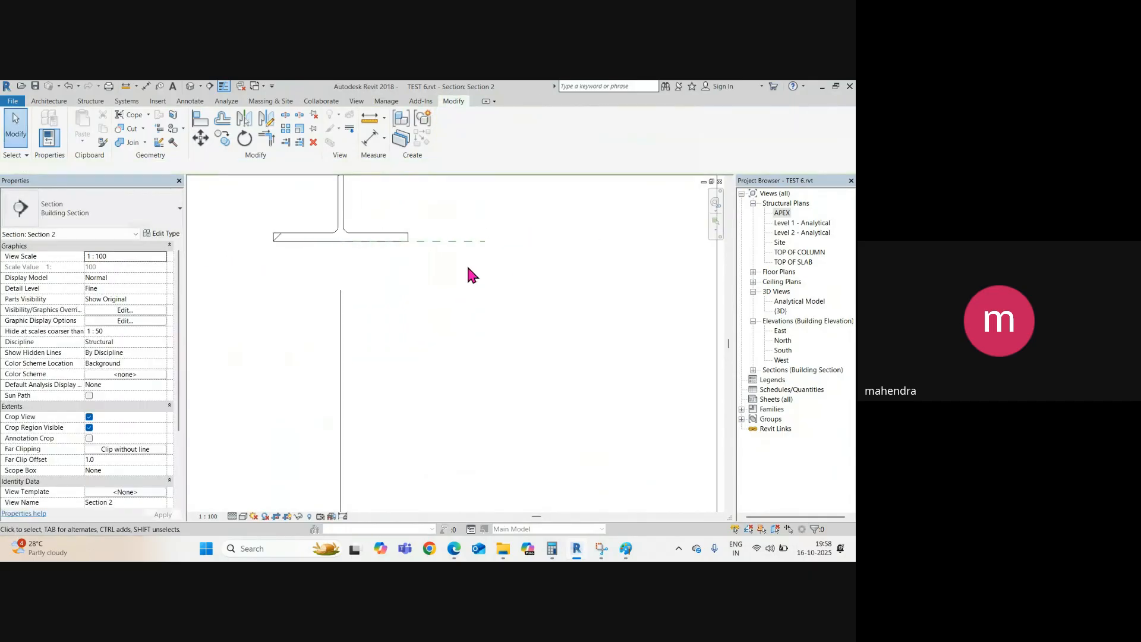
Measure the vertical gap between the girder's underside reference plane and the top of the grid B column.
{"action": "key", "text": "d"}
{"action": "key", "text": "i"}
{"action": "scroll", "coordinate": [466, 297], "scroll_direction": "down", "scroll_amount": 3}
{"action": "middle_click_drag", "start_coordinate": [473, 413], "coordinate": [468, 342]}
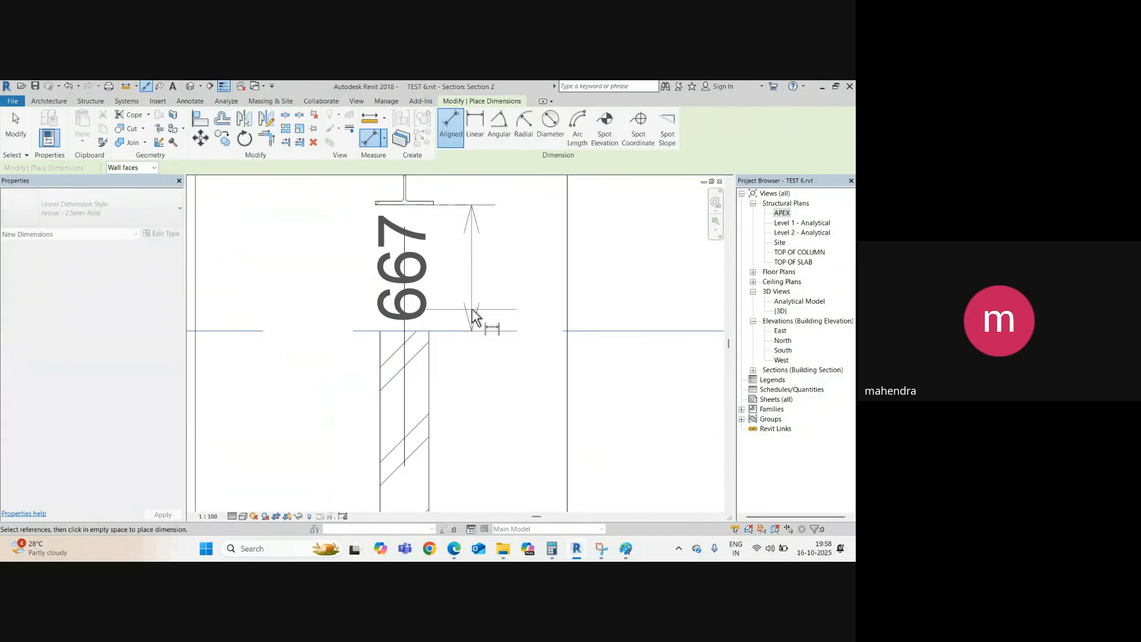
{"action": "key", "text": "Escape"}
{"action": "key", "text": "Escape"}
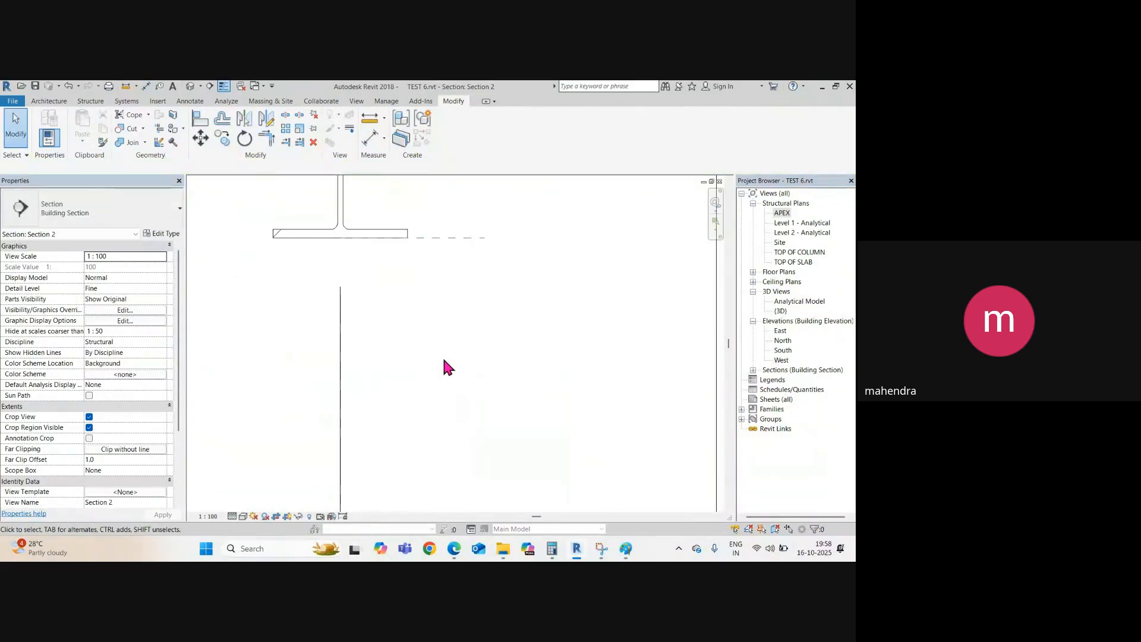
Set the grid B column's top offset to 655 and check its top against the girder's bottom flange.
{"action": "scroll", "coordinate": [435, 362], "scroll_direction": "down", "scroll_amount": 3}
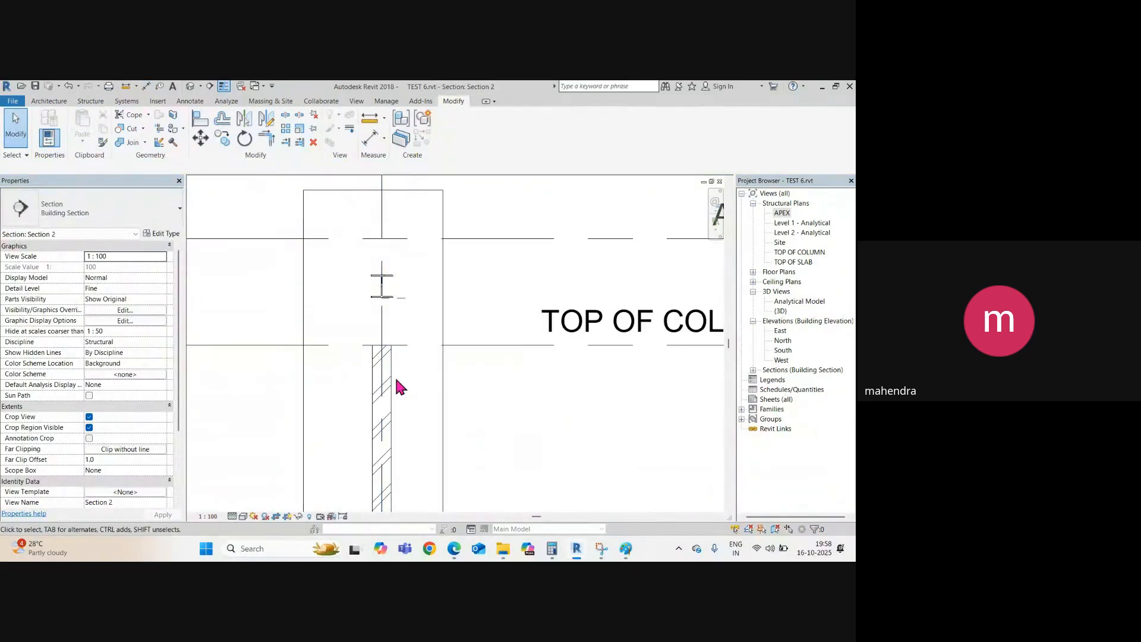
{"action": "left_click", "coordinate": [389, 371]}
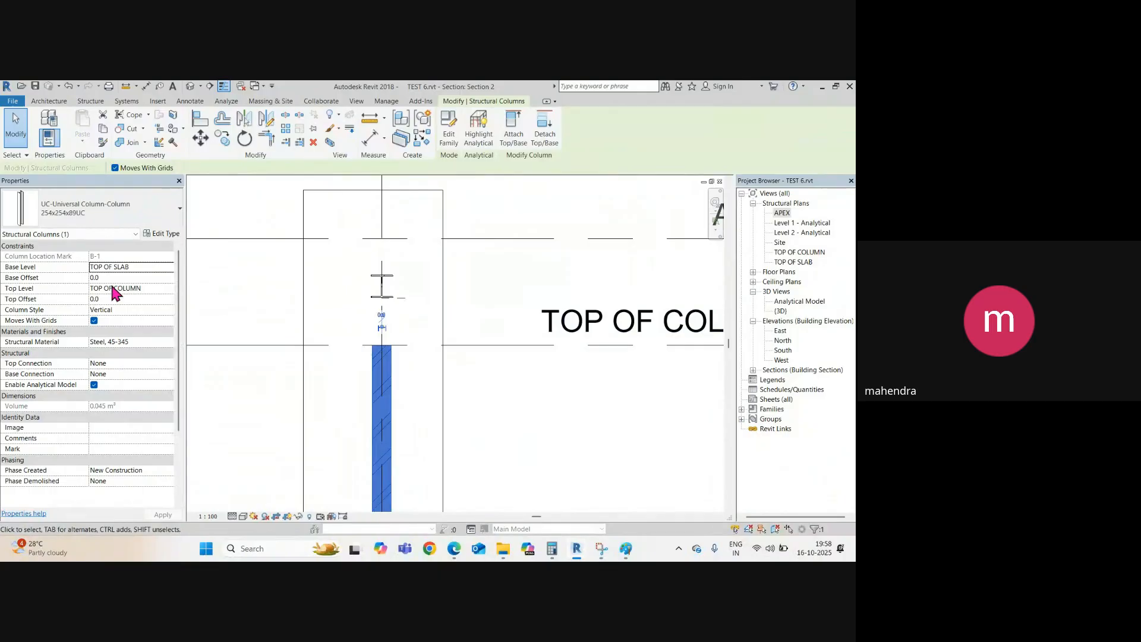
{"action": "left_click", "coordinate": [122, 299]}
{"action": "type", "text": "655"}
{"action": "scroll", "coordinate": [374, 308], "scroll_direction": "up", "scroll_amount": 3}
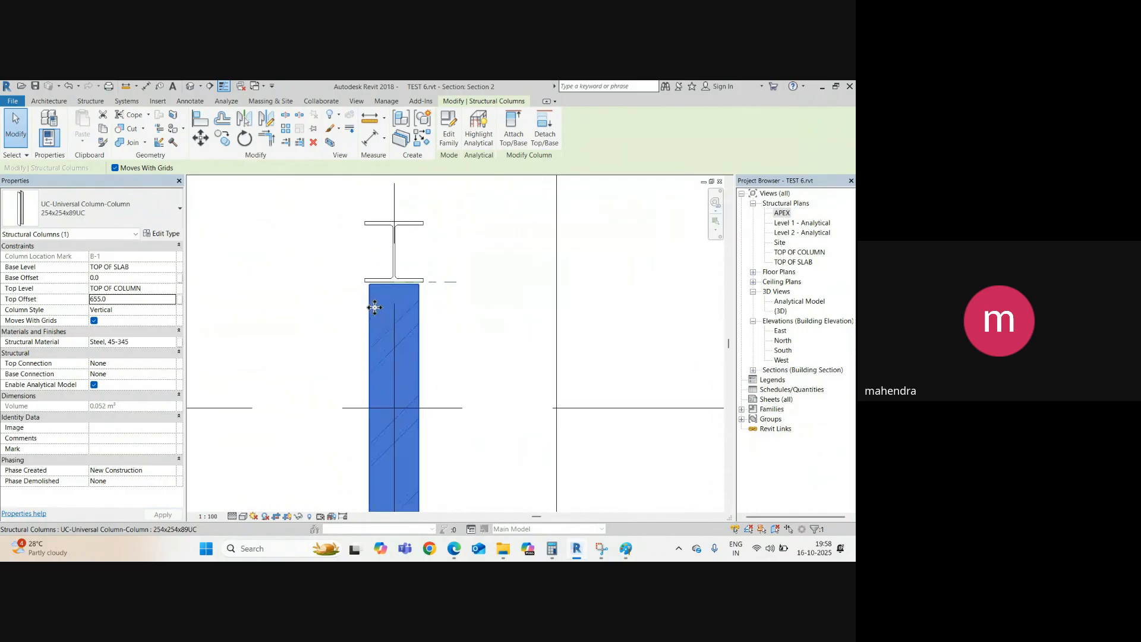
{"action": "scroll", "coordinate": [374, 307], "scroll_direction": "up", "scroll_amount": 4}
{"action": "scroll", "coordinate": [402, 248], "scroll_direction": "up", "scroll_amount": 1}
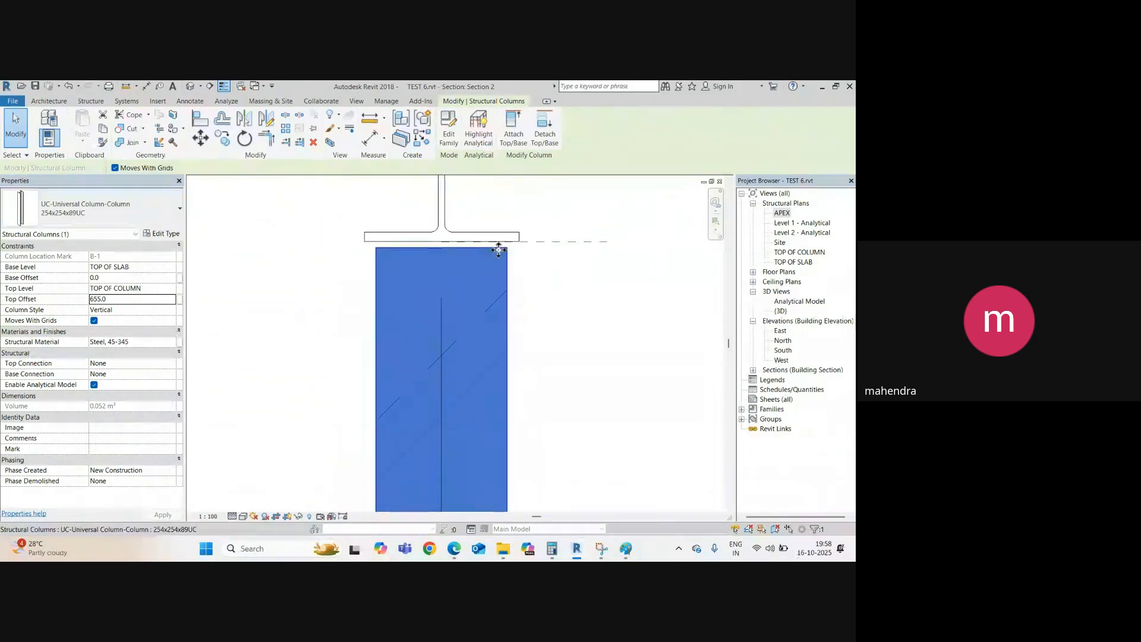
In the 3D view, set the grid B column's top offset to 645 and check its clearance below the sloping rafter.
{"action": "left_click", "coordinate": [191, 87]}
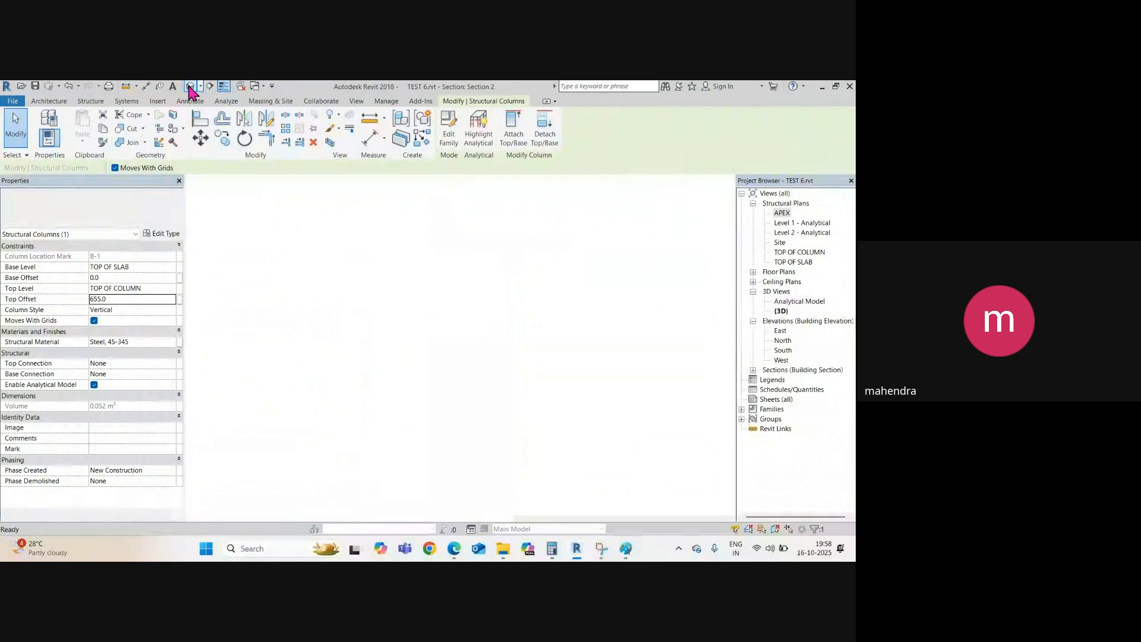
{"action": "scroll", "coordinate": [416, 351], "scroll_direction": "up", "scroll_amount": 5}
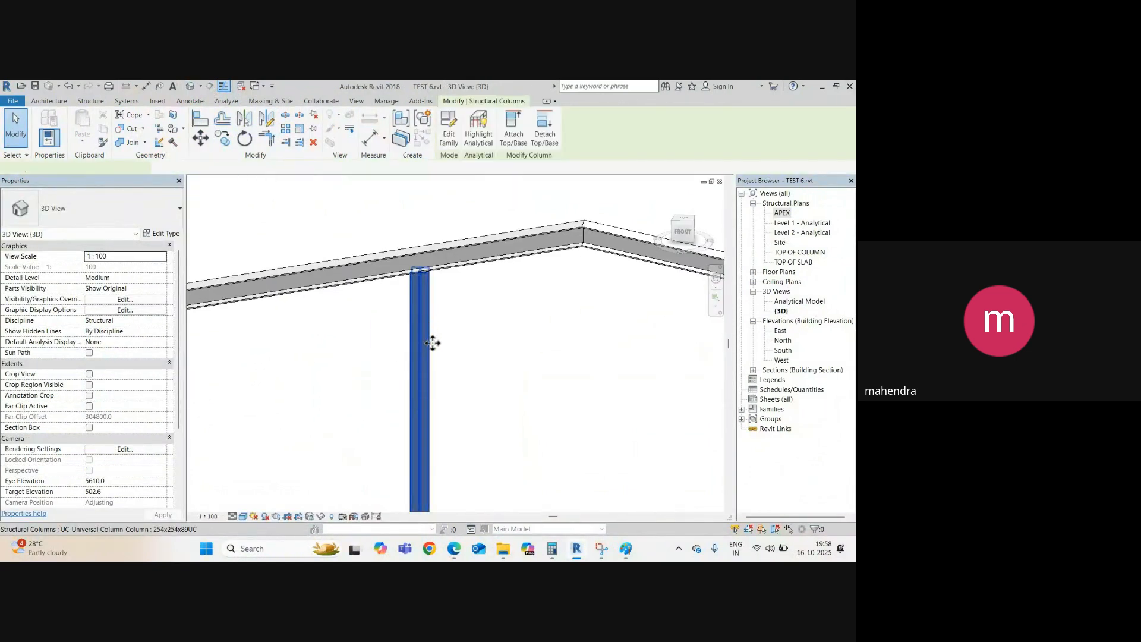
{"action": "left_click", "coordinate": [433, 343]}
{"action": "scroll", "coordinate": [443, 343], "scroll_direction": "up", "scroll_amount": 4}
{"action": "middle_click_drag", "start_coordinate": [448, 343], "coordinate": [388, 288], "text": "shift"}
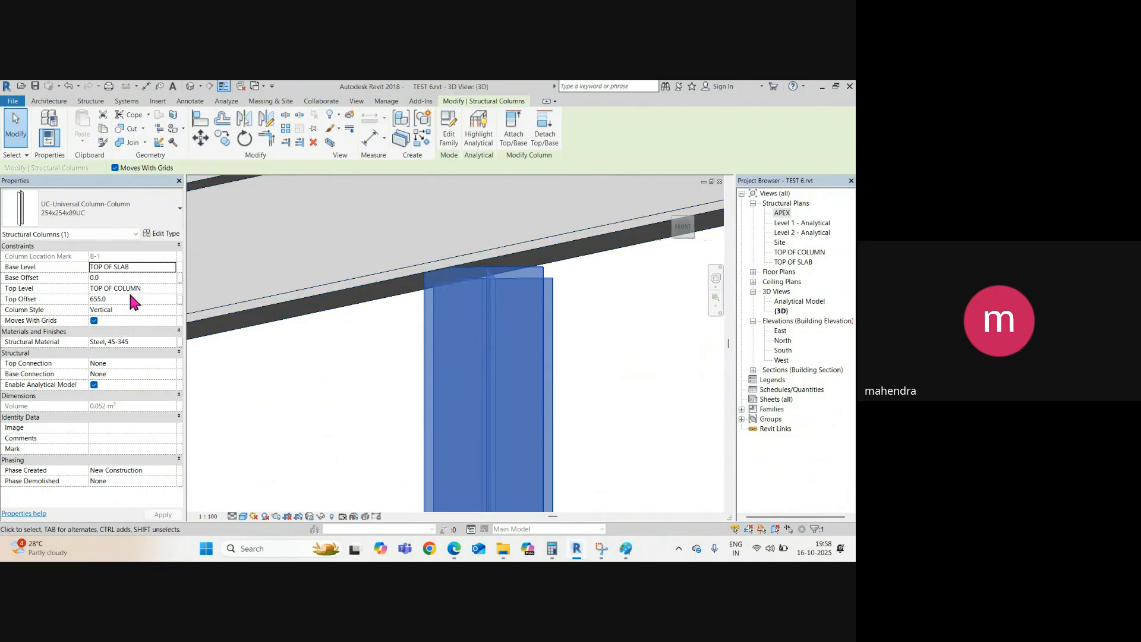
{"action": "left_click", "coordinate": [93, 299]}
{"action": "type", "text": "4"}
{"action": "middle_click_drag", "start_coordinate": [515, 361], "coordinate": [514, 299], "text": "shift"}
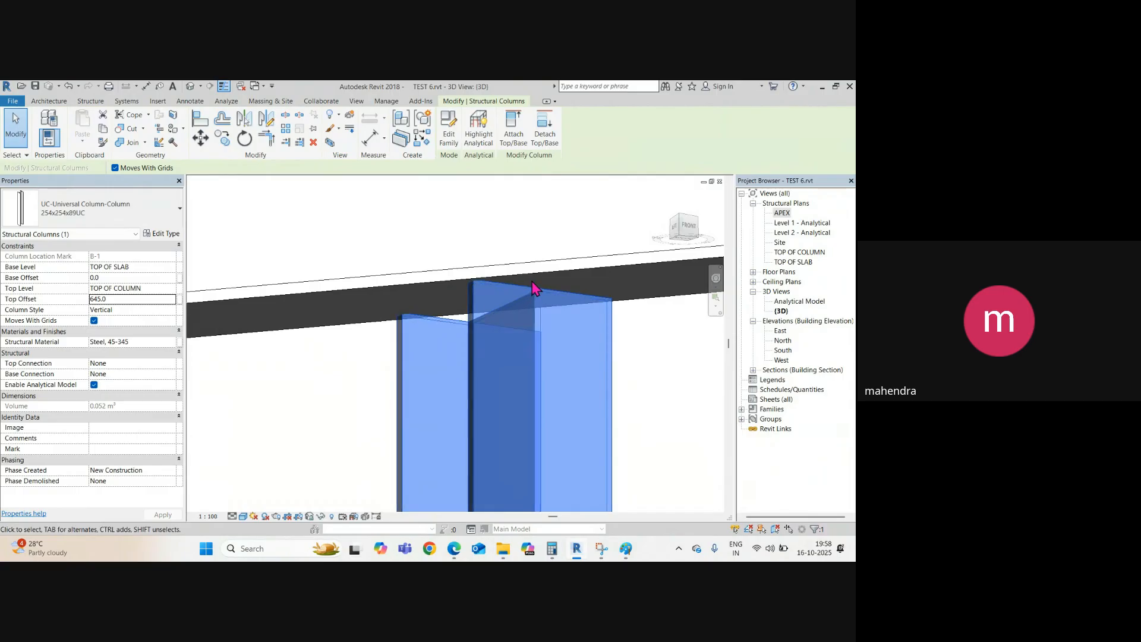
Set the grid B column's top offset to 640 and check its top corner against the rafter's underside.
{"action": "double_click", "coordinate": [137, 300]}
{"action": "type", "text": "640"}
{"action": "middle_click_drag", "start_coordinate": [373, 348], "coordinate": [434, 382], "text": "shift"}
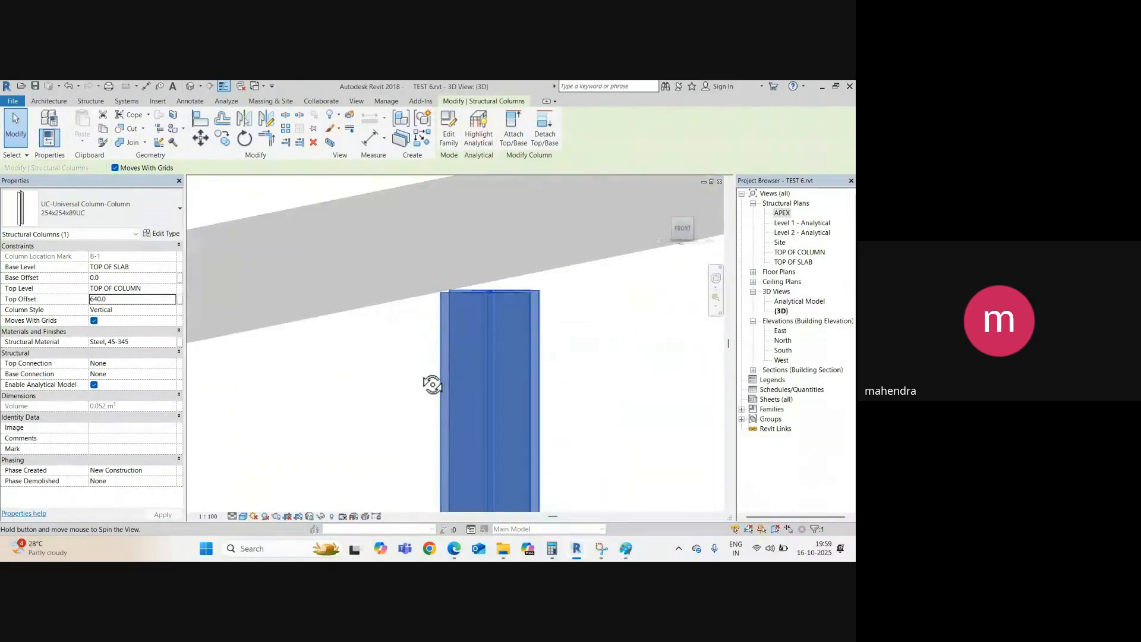
Set the grid B column's top offset to 630 and inspect its top beneath the rafter.
{"action": "double_click", "coordinate": [136, 298]}
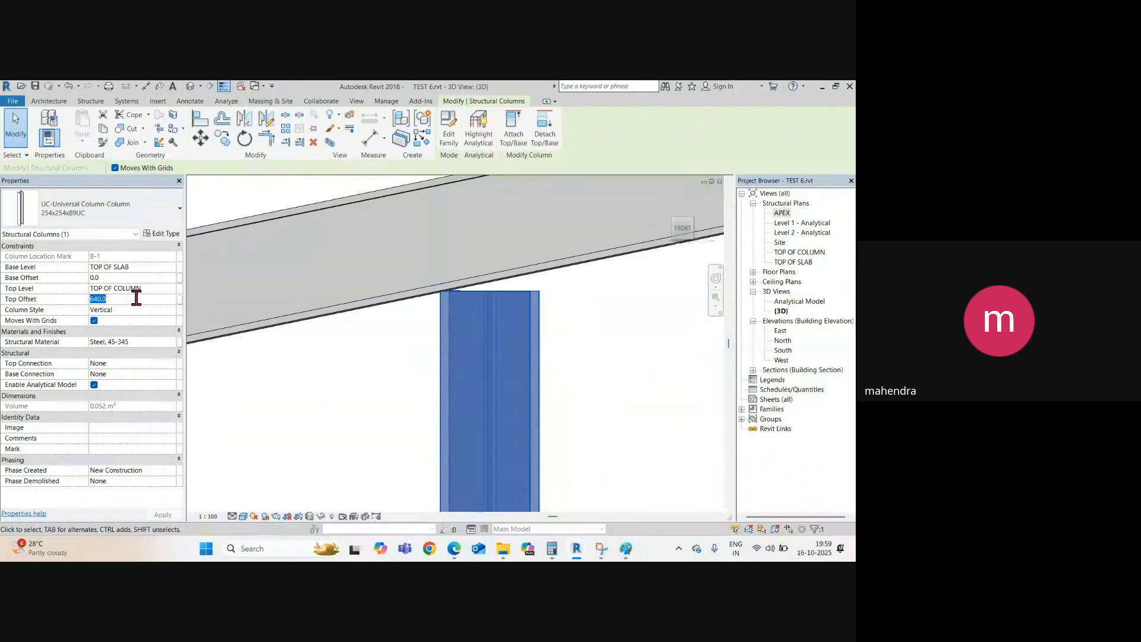
{"action": "type", "text": "630"}
{"action": "middle_click_drag", "start_coordinate": [497, 377], "coordinate": [538, 373], "text": "shift"}
Return to Section 2 and measure the gap between the column top and the reference plane under the girder.
{"action": "key", "text": "ctrl+Tab"}
{"action": "scroll", "coordinate": [403, 336], "scroll_direction": "down", "scroll_amount": 5}
{"action": "left_click", "coordinate": [516, 341]}
{"action": "scroll", "coordinate": [396, 348], "scroll_direction": "up", "scroll_amount": 2}
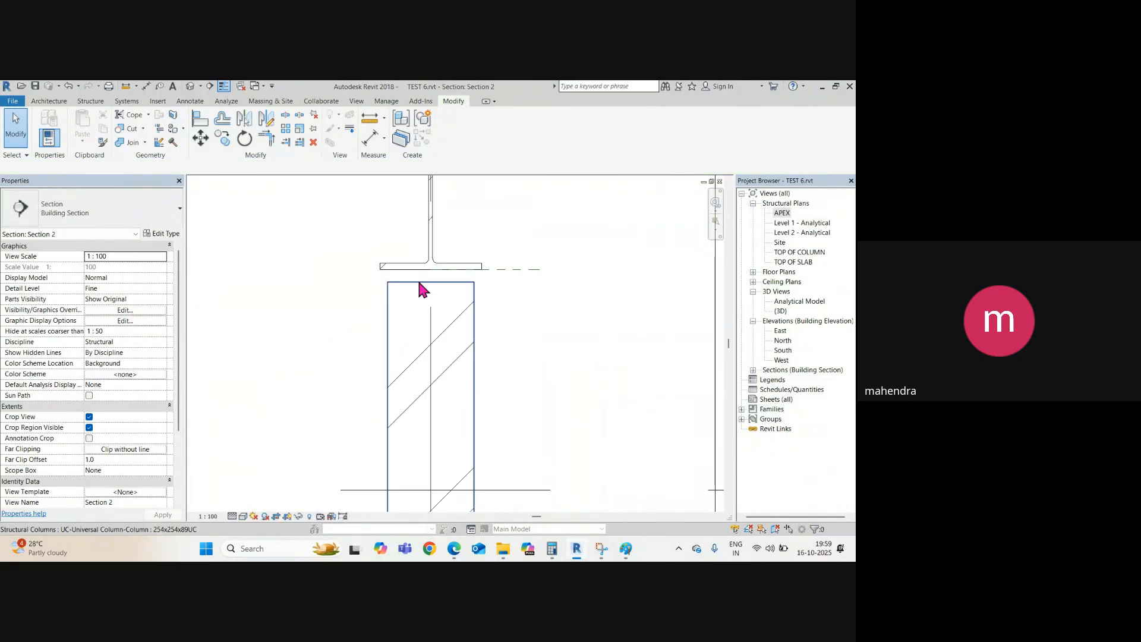
{"action": "key", "text": "d"}
{"action": "key", "text": "i"}
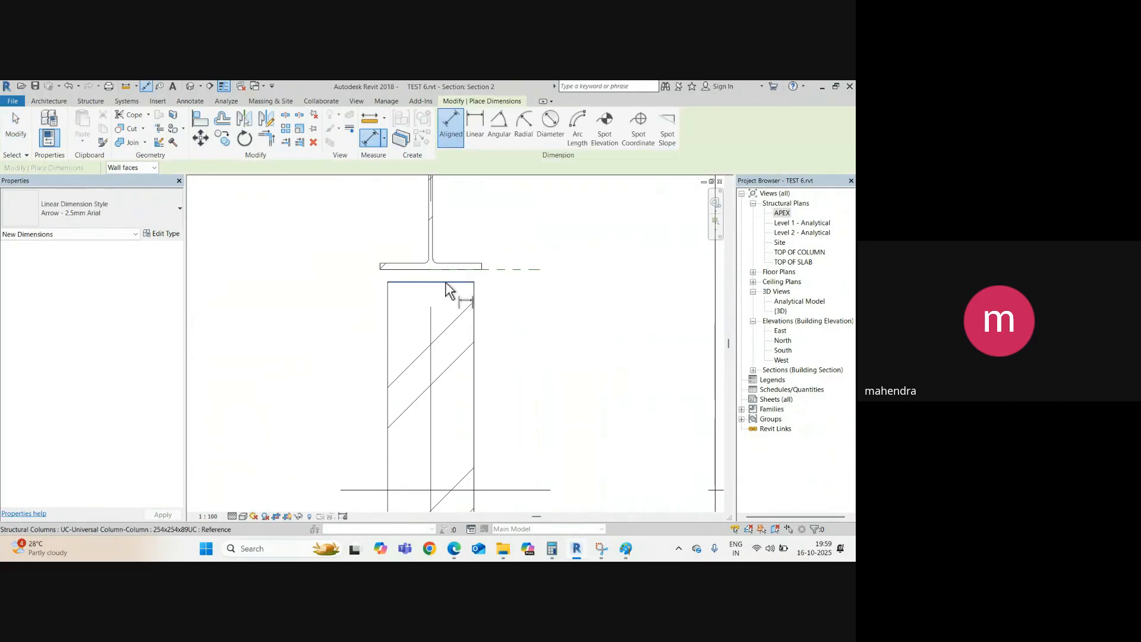
{"action": "left_click", "coordinate": [499, 278]}
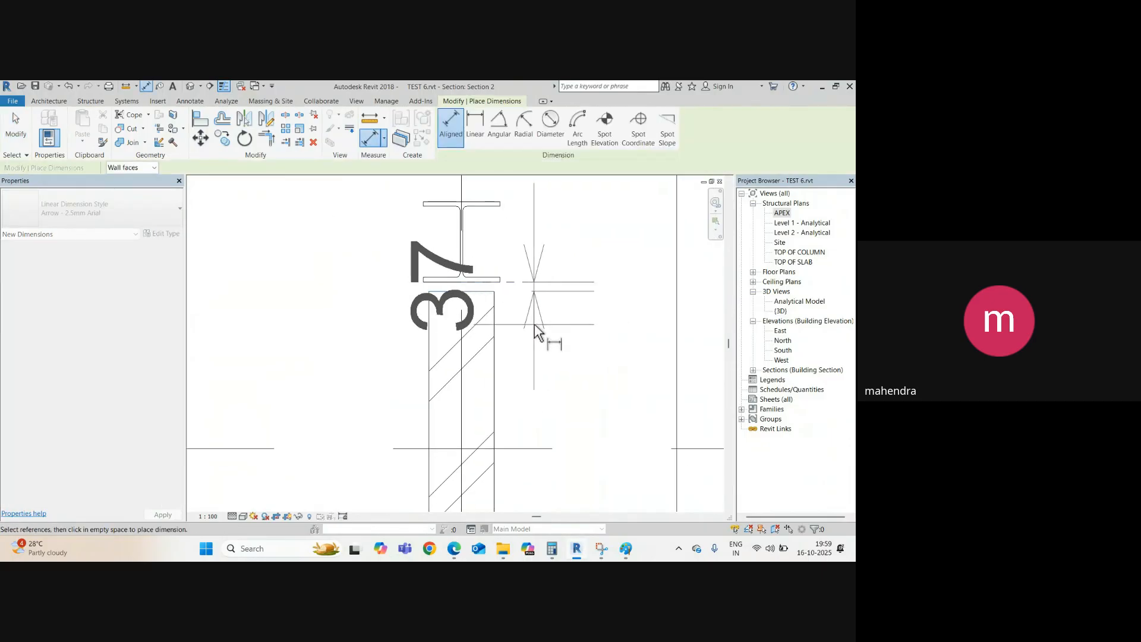
{"action": "key", "text": "Escape"}
{"action": "key", "text": "Escape"}
{"action": "left_click", "coordinate": [474, 297]}
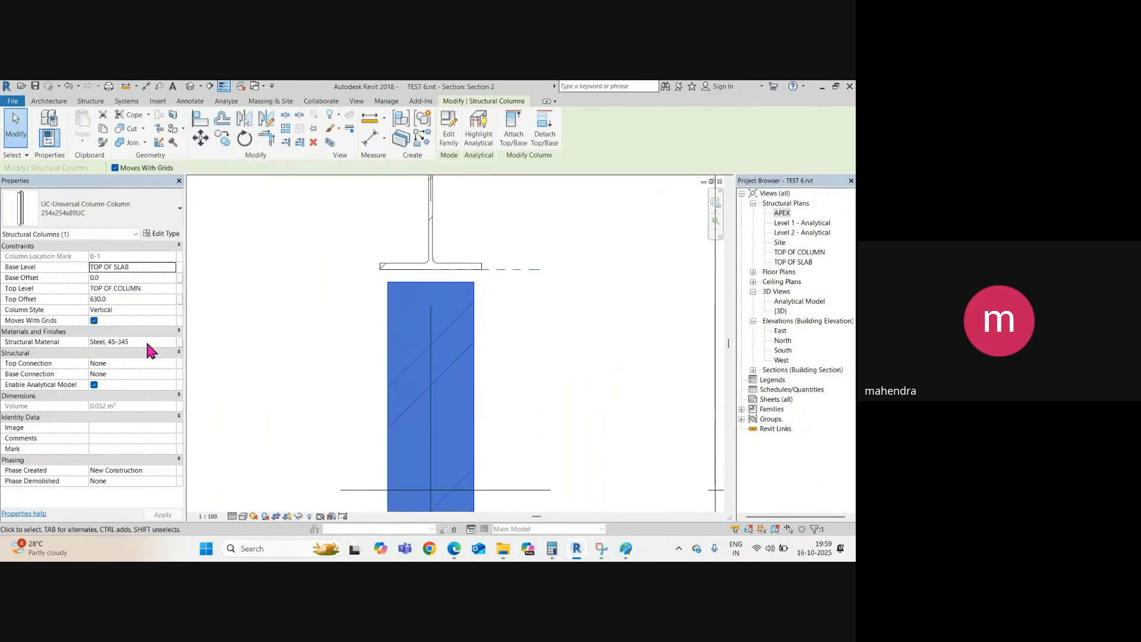
{"action": "left_click", "coordinate": [530, 305]}
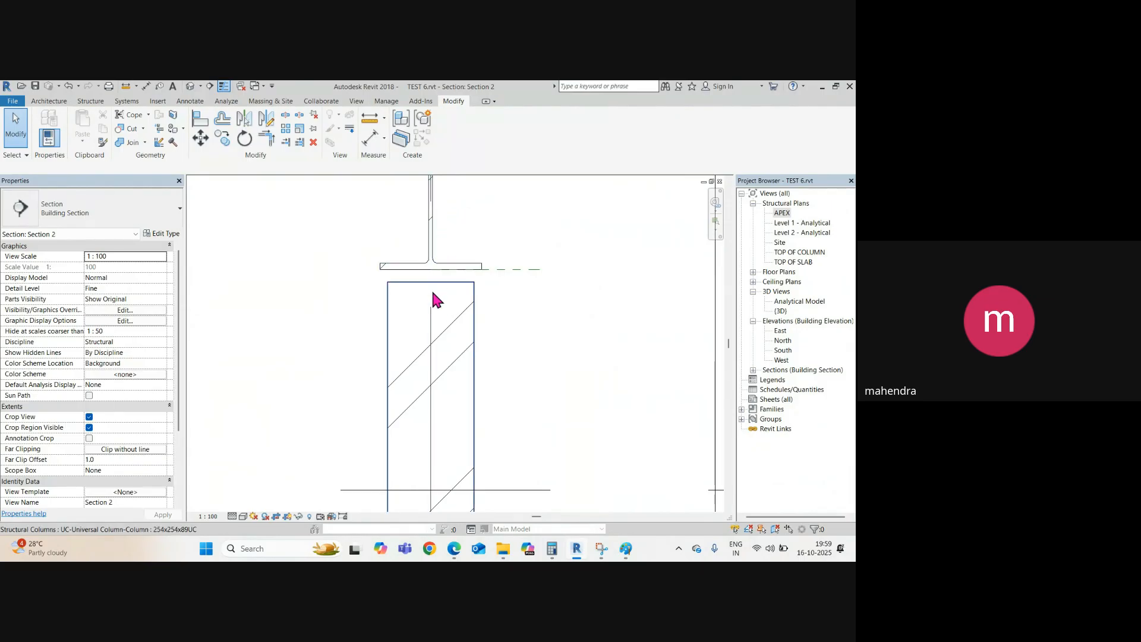
Switch to Snipping Tool and capture the Section 2 detail of the girder above the column top.
{"action": "scroll", "coordinate": [453, 252], "scroll_direction": "down", "scroll_amount": 2}
{"action": "scroll", "coordinate": [423, 280], "scroll_direction": "up", "scroll_amount": 2}
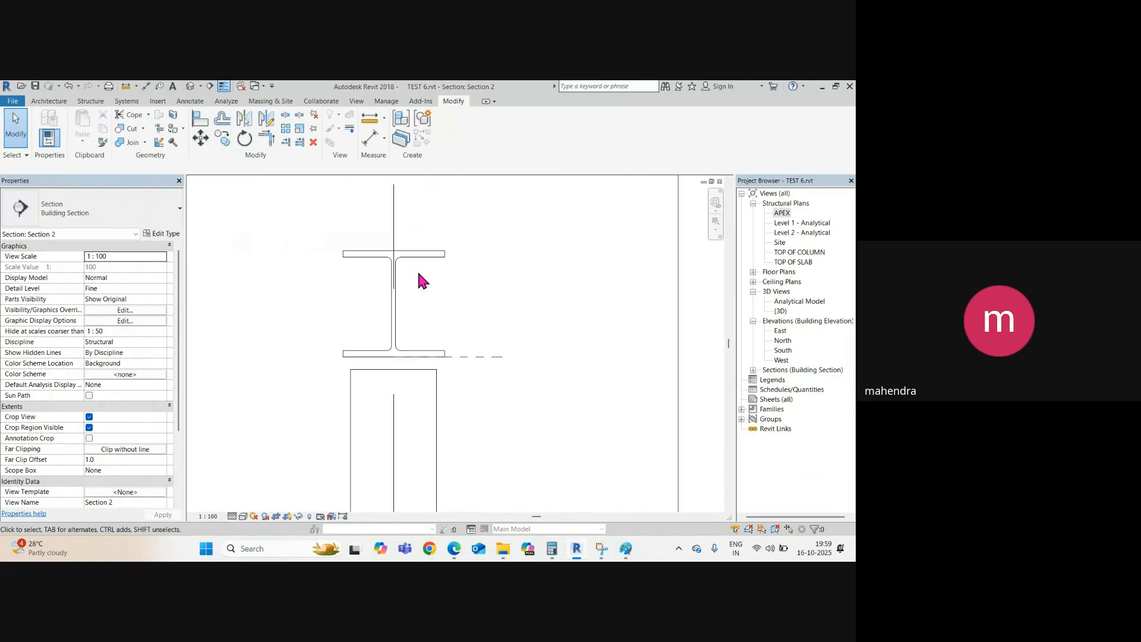
{"action": "left_click", "coordinate": [597, 550]}
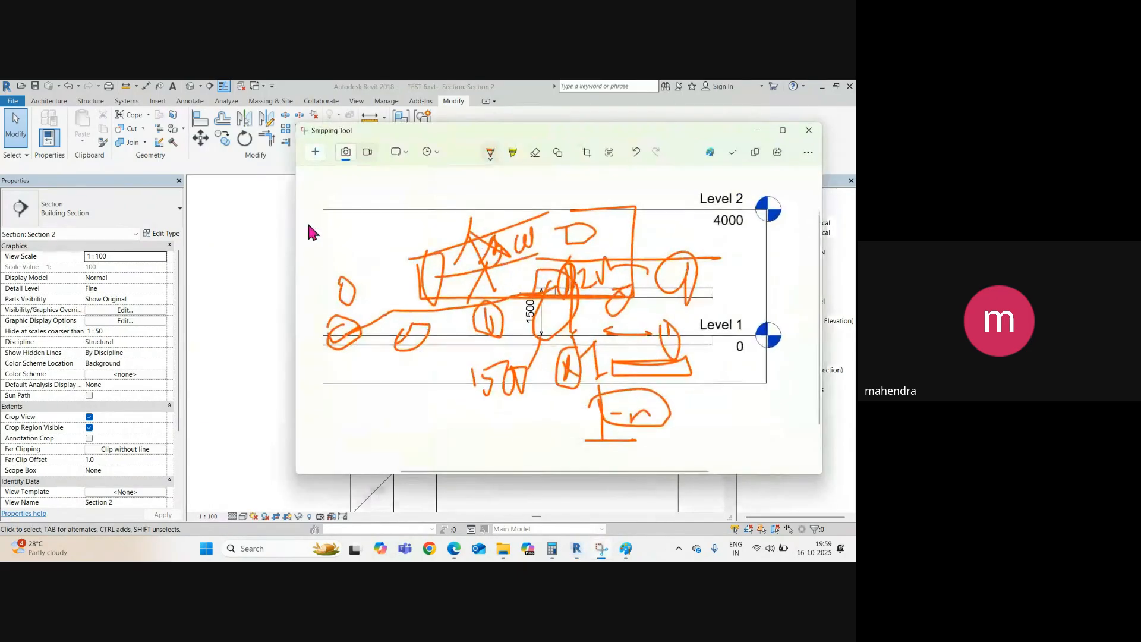
{"action": "left_click", "coordinate": [322, 153]}
{"action": "mouse_move", "coordinate": [222, 187]}
{"action": "left_mouse_down"}
{"action": "mouse_move", "coordinate": [540, 476]}
{"action": "mouse_move", "coordinate": [590, 497]}
{"action": "left_mouse_up"}
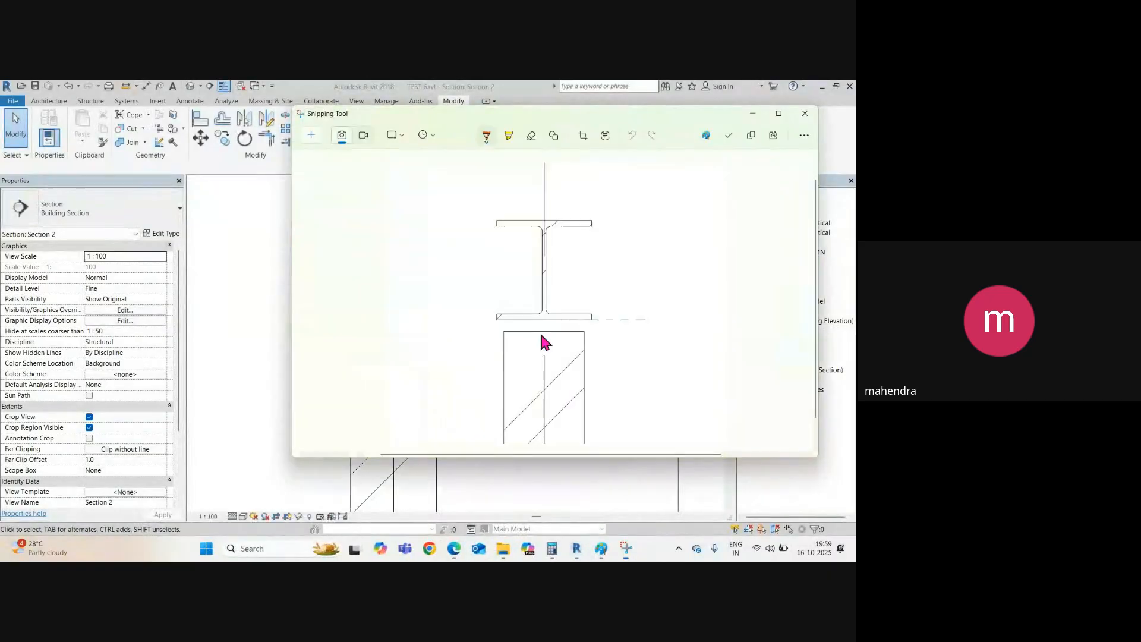
{"action": "left_click_drag", "start_coordinate": [654, 110], "coordinate": [519, 122]}
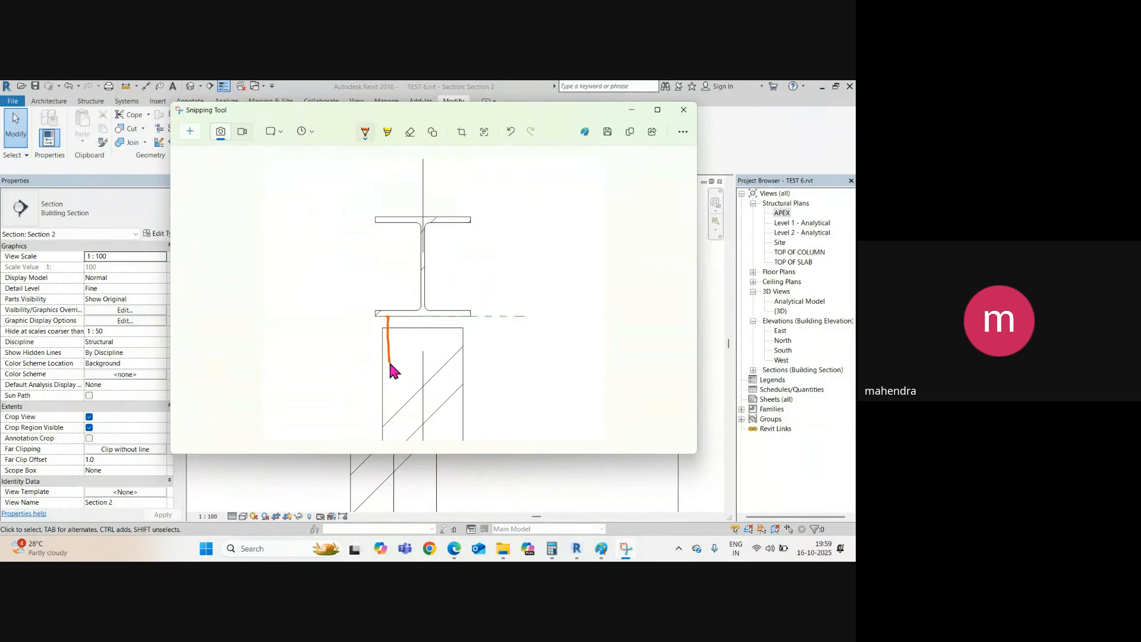
Sketch a rectangular connection plate on the capture, extending from the girder's bottom flange down over the column web.
{"action": "left_click_drag", "start_coordinate": [391, 410], "coordinate": [438, 407]}
{"action": "left_click_drag", "start_coordinate": [456, 316], "coordinate": [457, 342]}
{"action": "left_click_drag", "start_coordinate": [388, 316], "coordinate": [455, 320]}
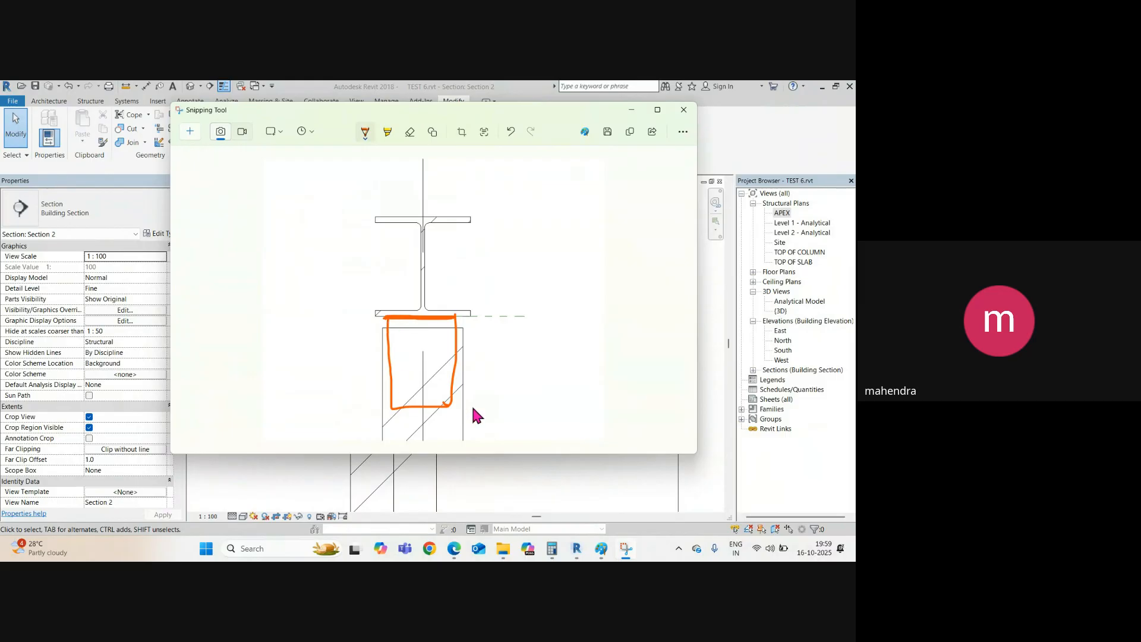
Return to Revit's 3D view and examine the grid B column's top and web beneath the rafter from several sides.
{"action": "left_click", "coordinate": [577, 549]}
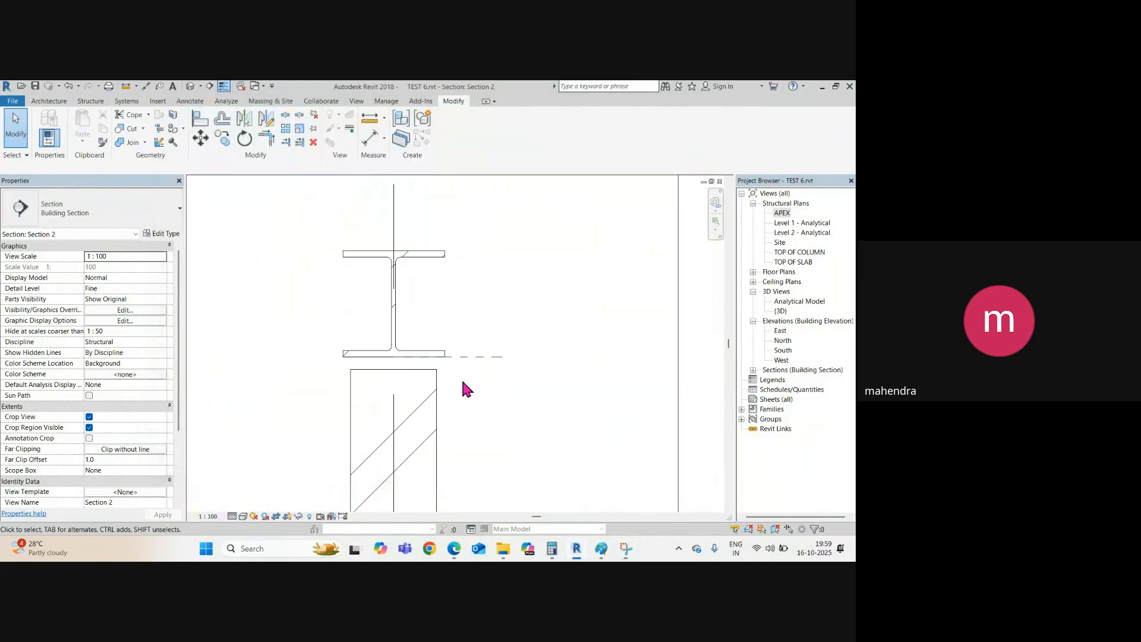
{"action": "left_click", "coordinate": [190, 86]}
{"action": "scroll", "coordinate": [446, 288], "scroll_direction": "up", "scroll_amount": 3}
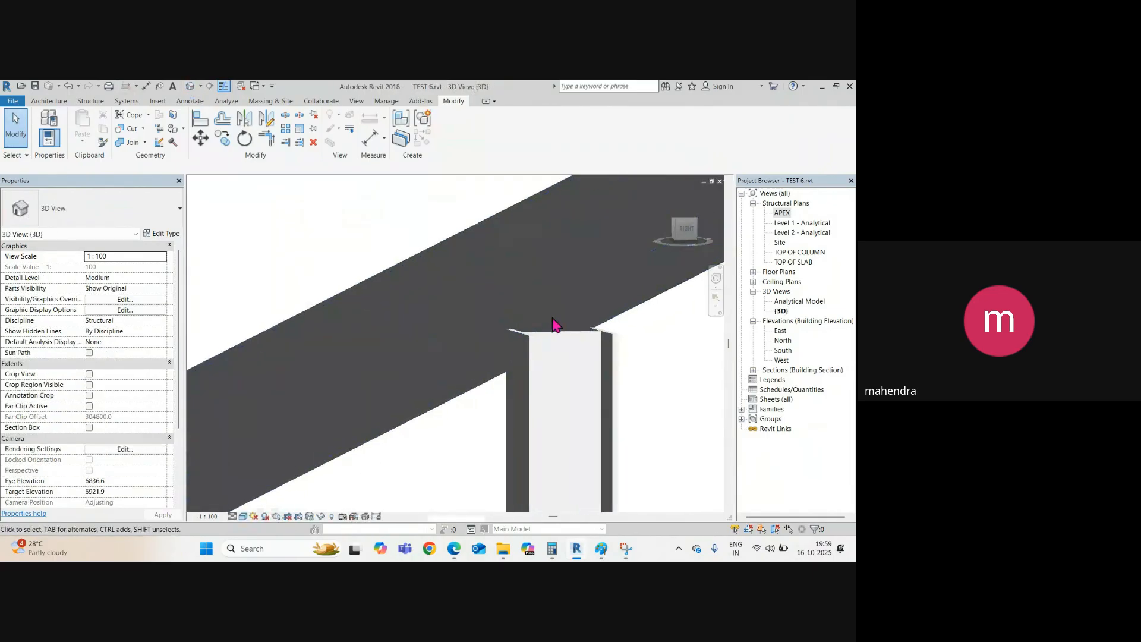
{"action": "left_click", "coordinate": [510, 328]}
{"action": "mouse_move", "coordinate": [509, 332]}
{"action": "middle_mouse_down", "text": "shift"}
{"action": "mouse_move", "coordinate": [507, 344]}
{"action": "mouse_move", "coordinate": [499, 334]}
{"action": "middle_mouse_up", "text": "shift"}
{"action": "scroll", "coordinate": [503, 326], "scroll_direction": "up", "scroll_amount": 2}
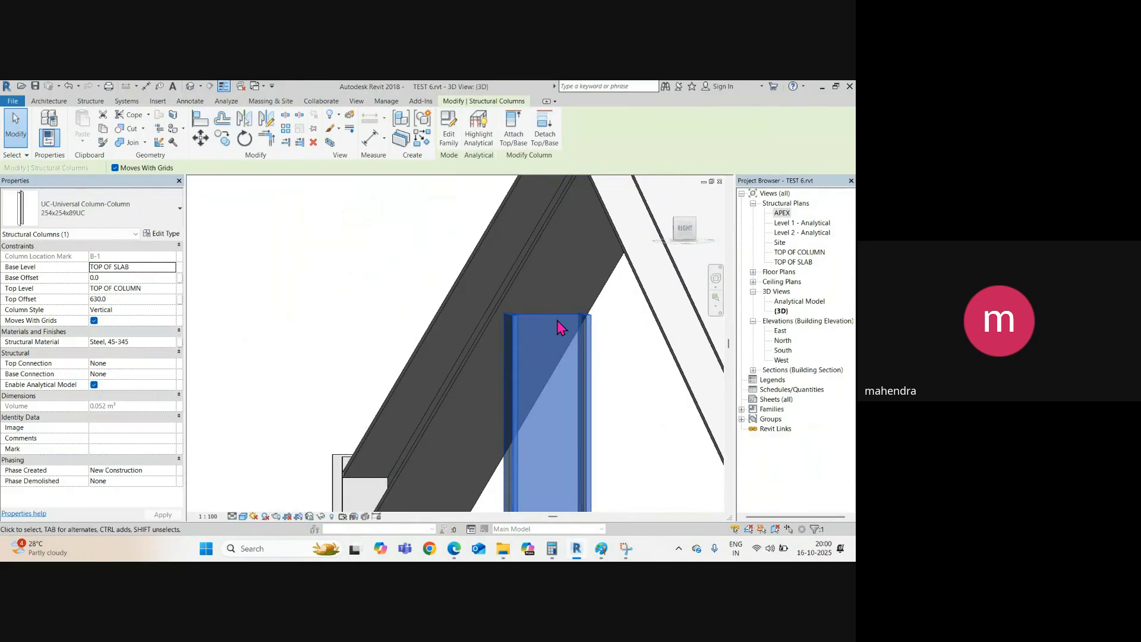
{"action": "middle_click_drag", "start_coordinate": [561, 328], "coordinate": [596, 417], "text": "shift"}
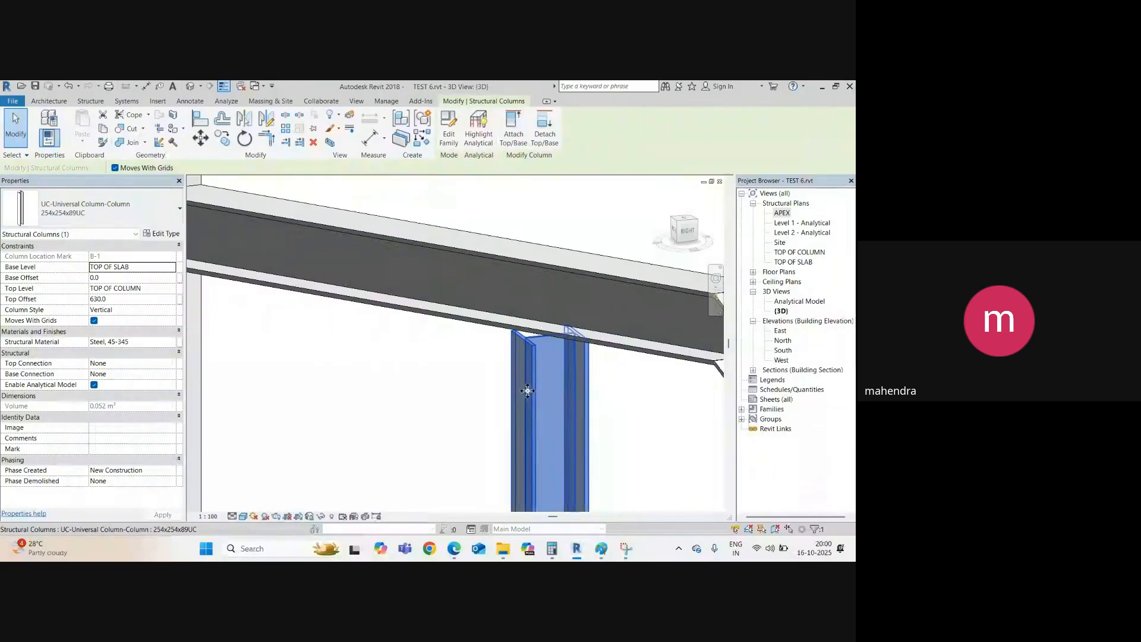
{"action": "scroll", "coordinate": [535, 314], "scroll_direction": "down", "scroll_amount": 1}
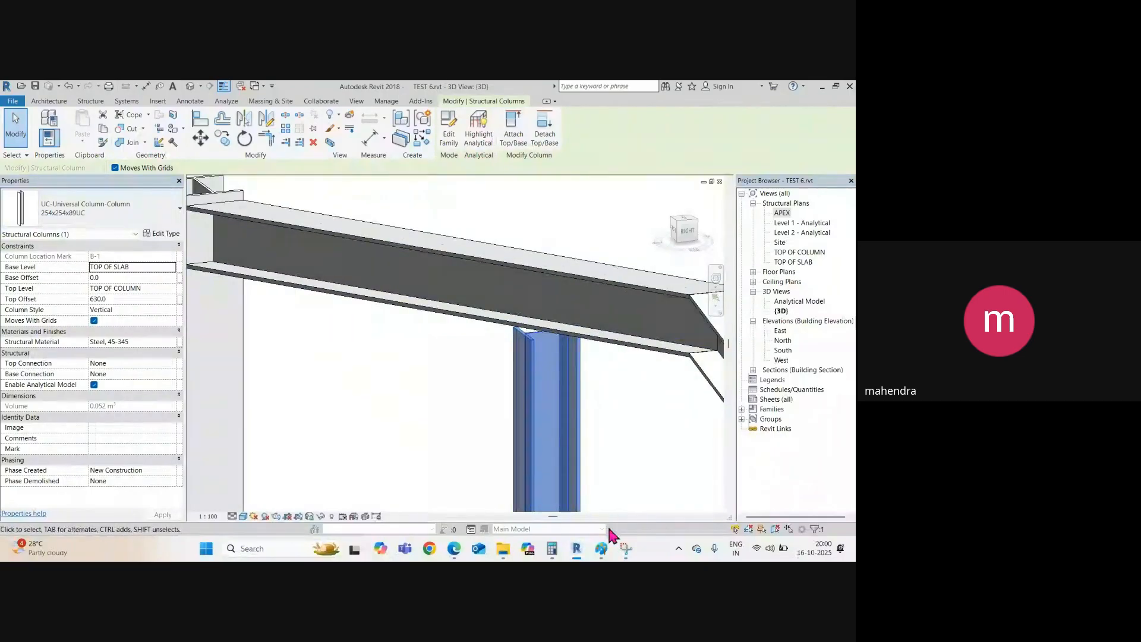
Switch to Snipping Tool and mark four bolts on the sketched plate, with vertical spacings of 35, 70 and 35 and a plate height of 140.
{"action": "left_click", "coordinate": [626, 548]}
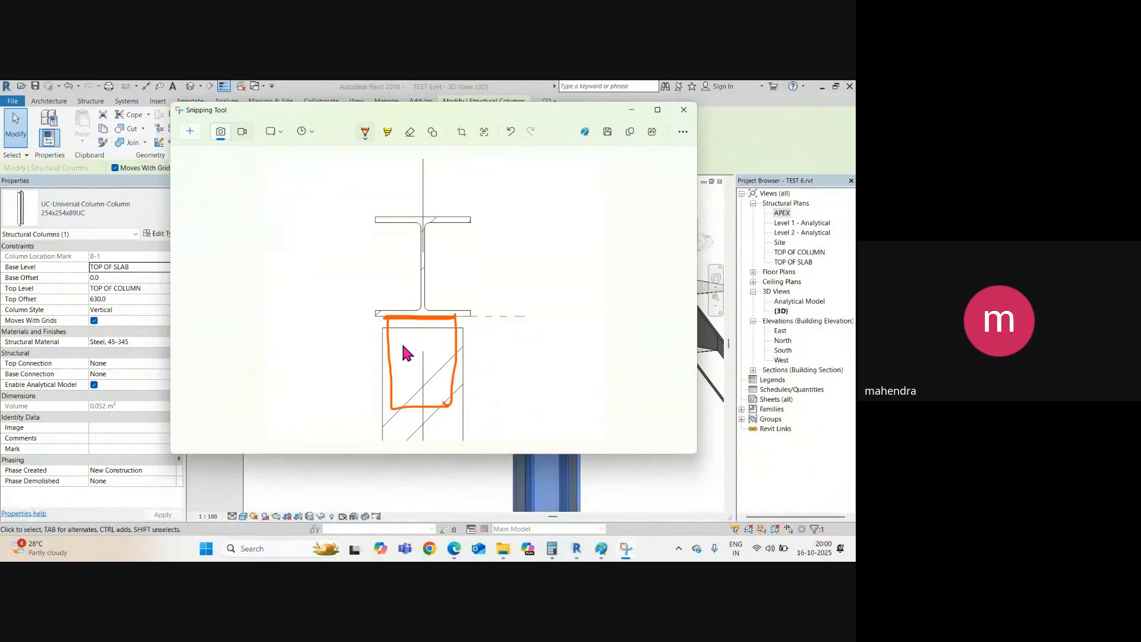
{"action": "left_click_drag", "start_coordinate": [401, 354], "coordinate": [443, 344]}
{"action": "left_click_drag", "start_coordinate": [472, 328], "coordinate": [479, 327]}
{"action": "left_click_drag", "start_coordinate": [512, 331], "coordinate": [503, 351]}
{"action": "left_click_drag", "start_coordinate": [512, 330], "coordinate": [523, 327]}
{"action": "mouse_move", "coordinate": [410, 379]}
{"action": "left_mouse_down"}
{"action": "mouse_move", "coordinate": [409, 399]}
{"action": "mouse_move", "coordinate": [443, 406]}
{"action": "left_mouse_up"}
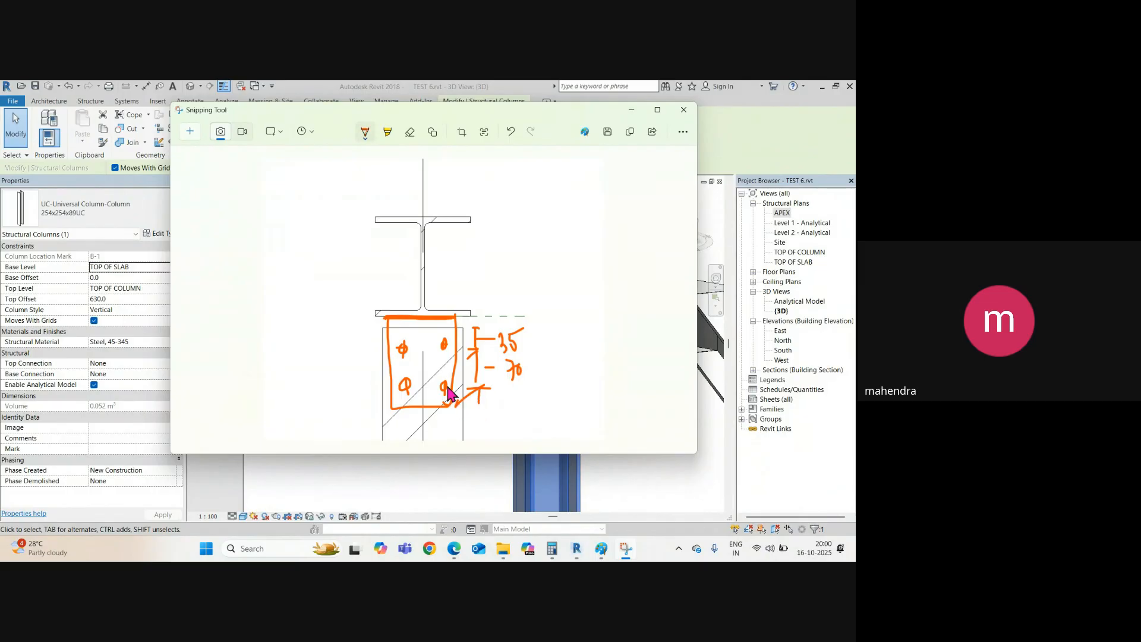
{"action": "left_click_drag", "start_coordinate": [450, 405], "coordinate": [473, 406]}
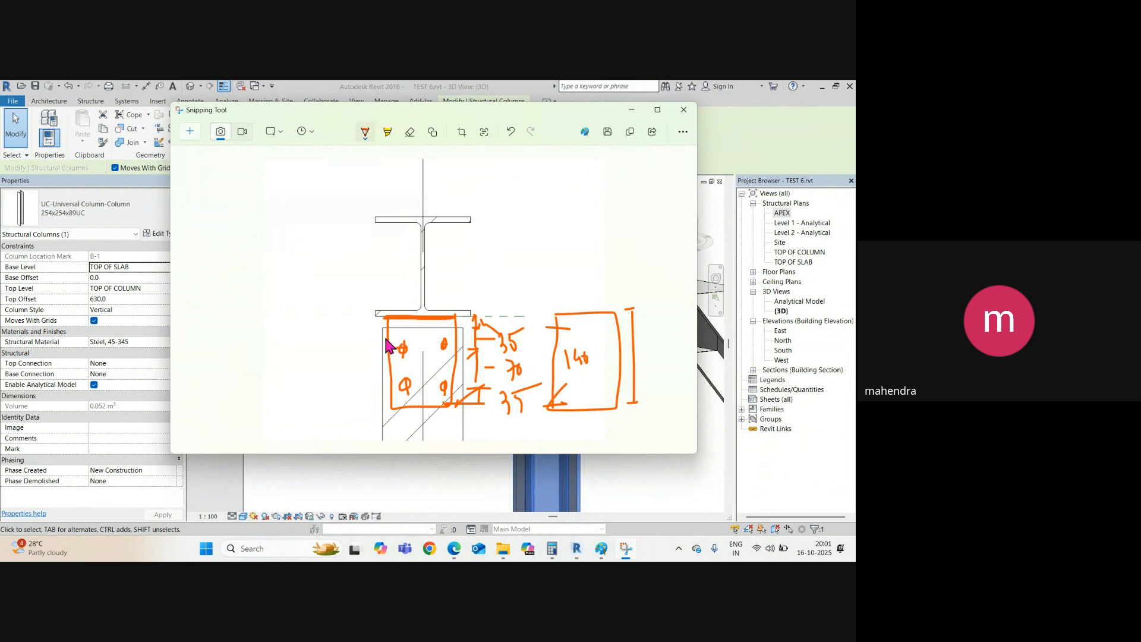
Mark the plate's side edges and the horizontal bolt spacing below it, and put the annotated capture away.
{"action": "left_click_drag", "start_coordinate": [394, 340], "coordinate": [381, 353]}
{"action": "left_click_drag", "start_coordinate": [460, 345], "coordinate": [456, 359]}
{"action": "mouse_move", "coordinate": [405, 407]}
{"action": "left_mouse_down"}
{"action": "mouse_move", "coordinate": [410, 423]}
{"action": "mouse_move", "coordinate": [450, 424]}
{"action": "left_mouse_up"}
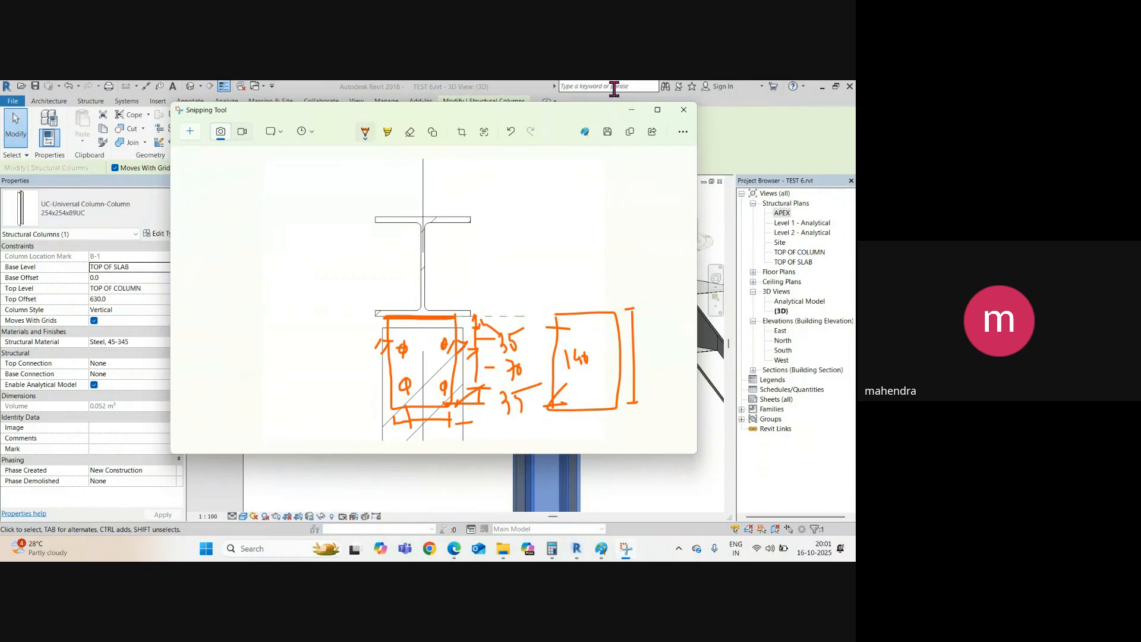
{"action": "left_click", "coordinate": [632, 109]}
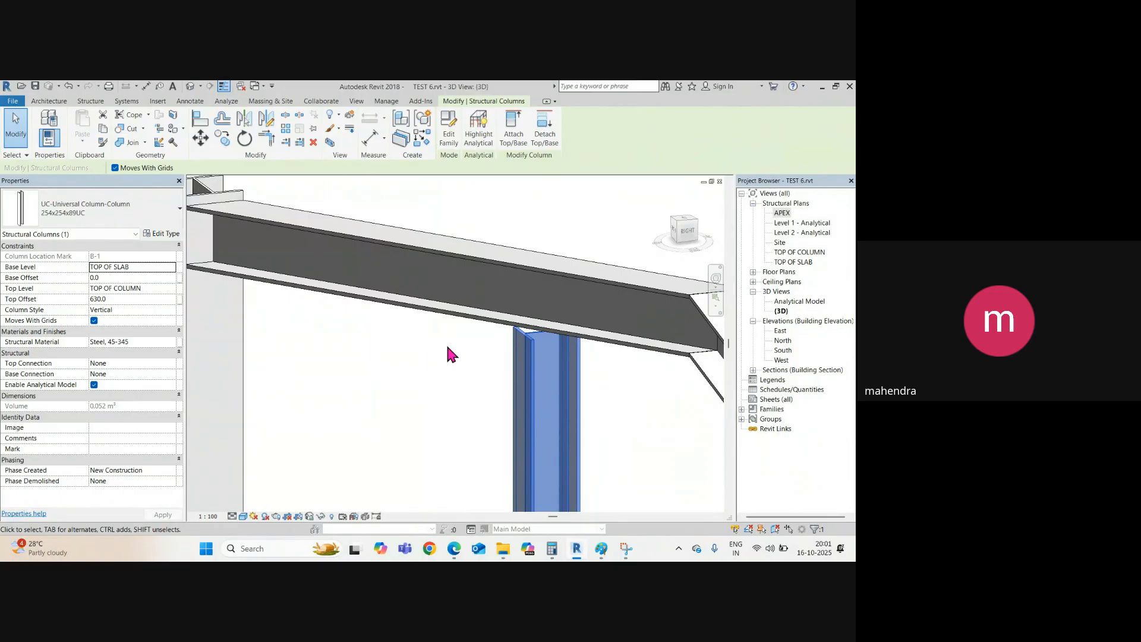
Set the top offset of the inner column at grid C-1 to 630, matching the grid B column.
{"action": "scroll", "coordinate": [445, 344], "scroll_direction": "down", "scroll_amount": 3}
{"action": "middle_click_drag", "start_coordinate": [438, 331], "coordinate": [489, 304]}
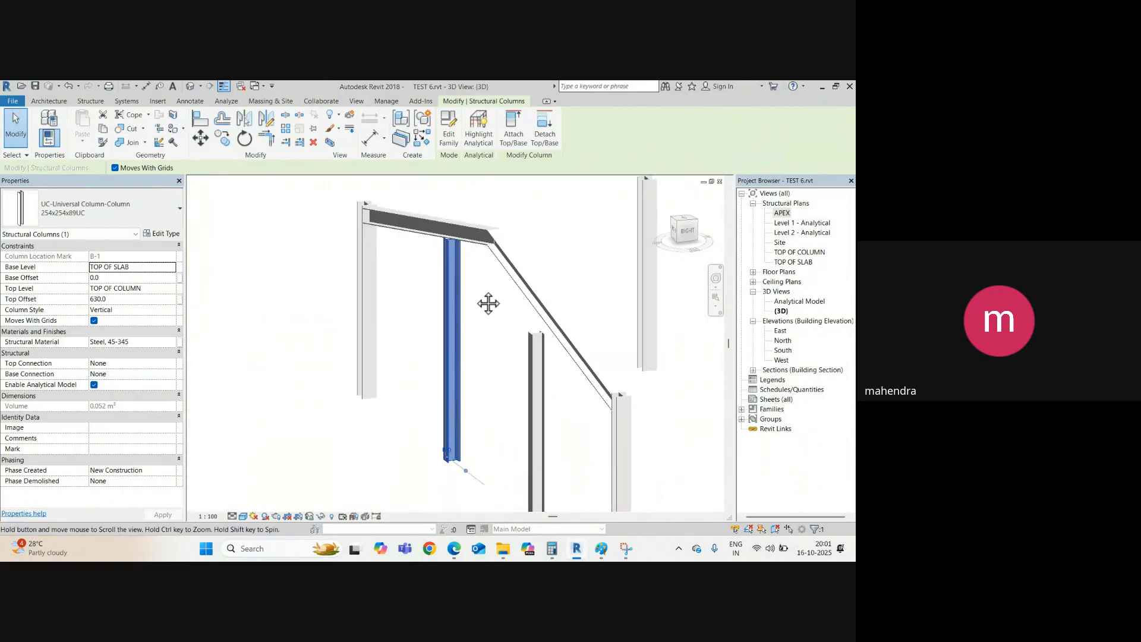
{"action": "key", "text": "Escape"}
{"action": "left_click", "coordinate": [448, 308]}
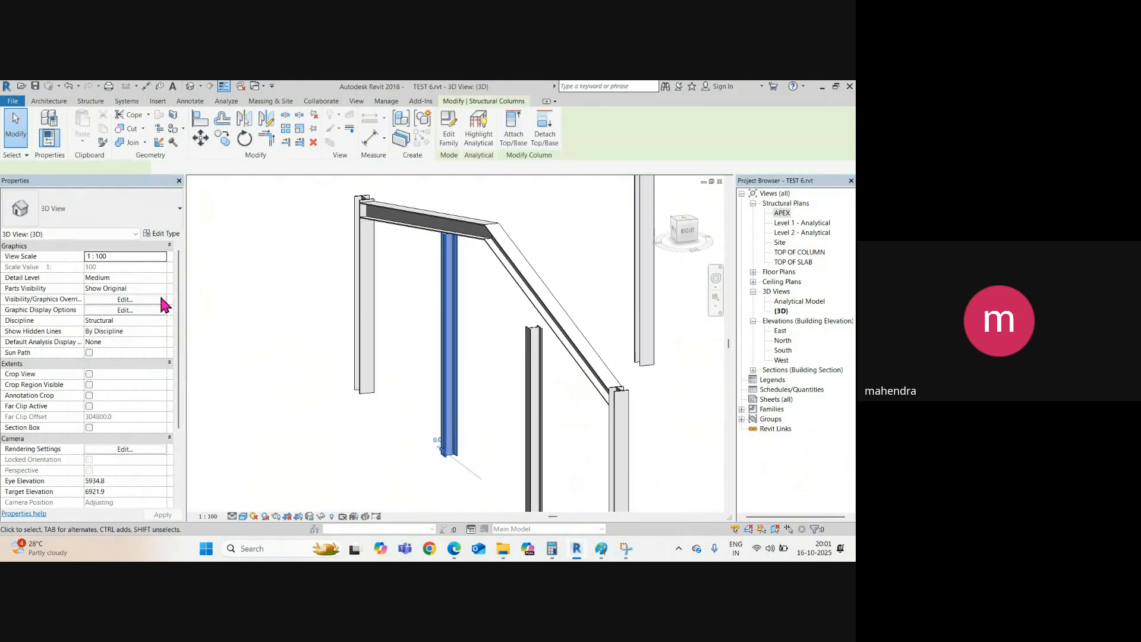
{"action": "left_click", "coordinate": [126, 297]}
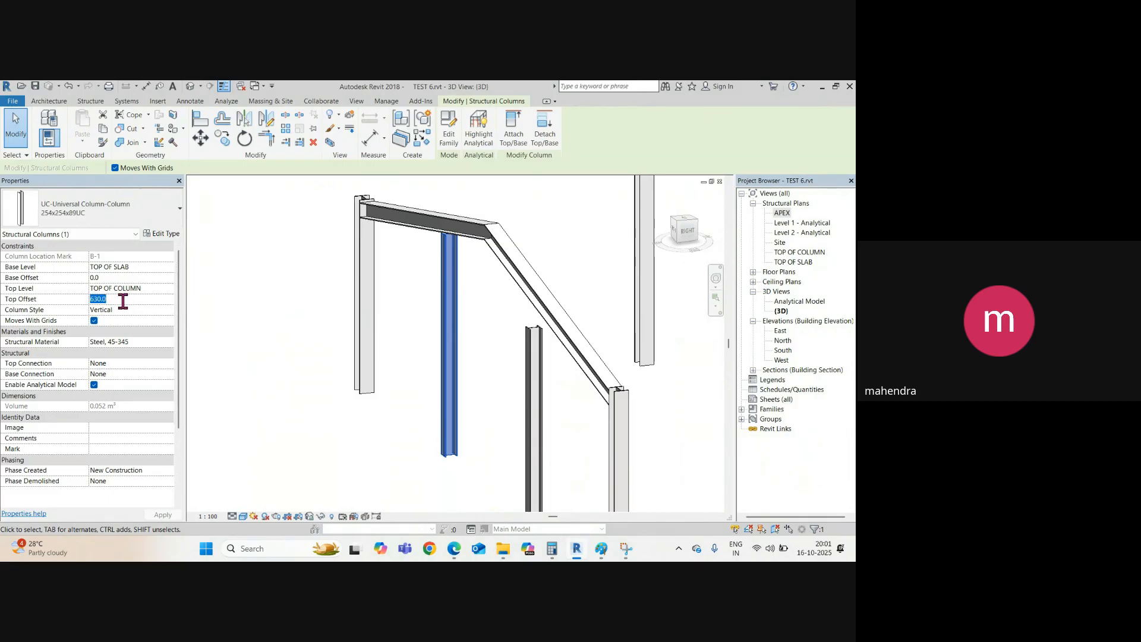
{"action": "left_click", "coordinate": [491, 410]}
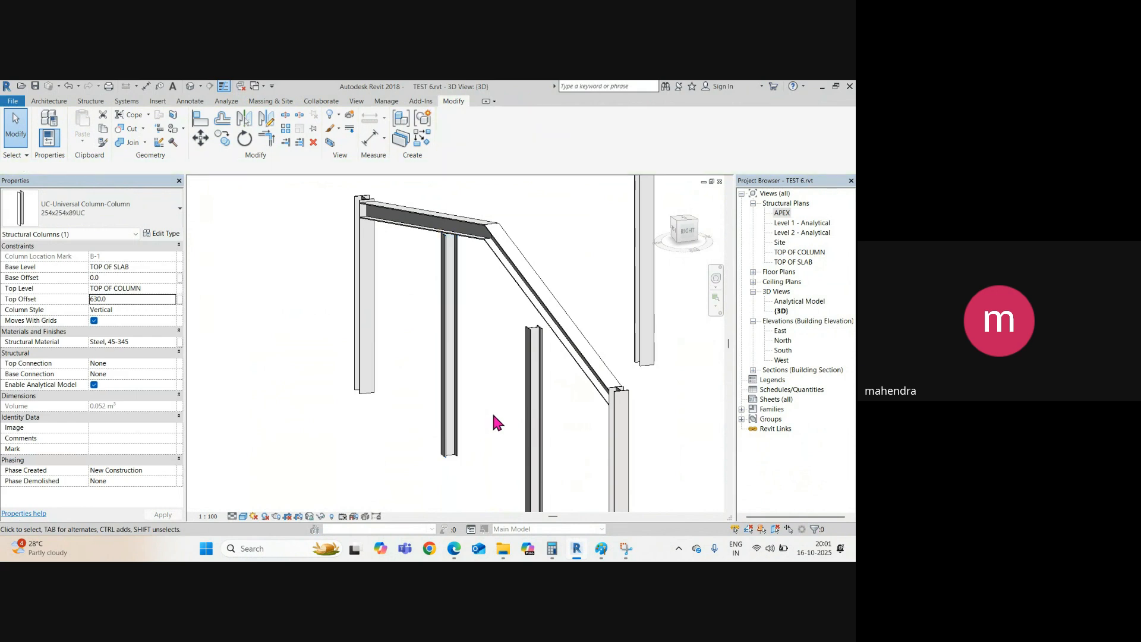
{"action": "left_click", "coordinate": [528, 410]}
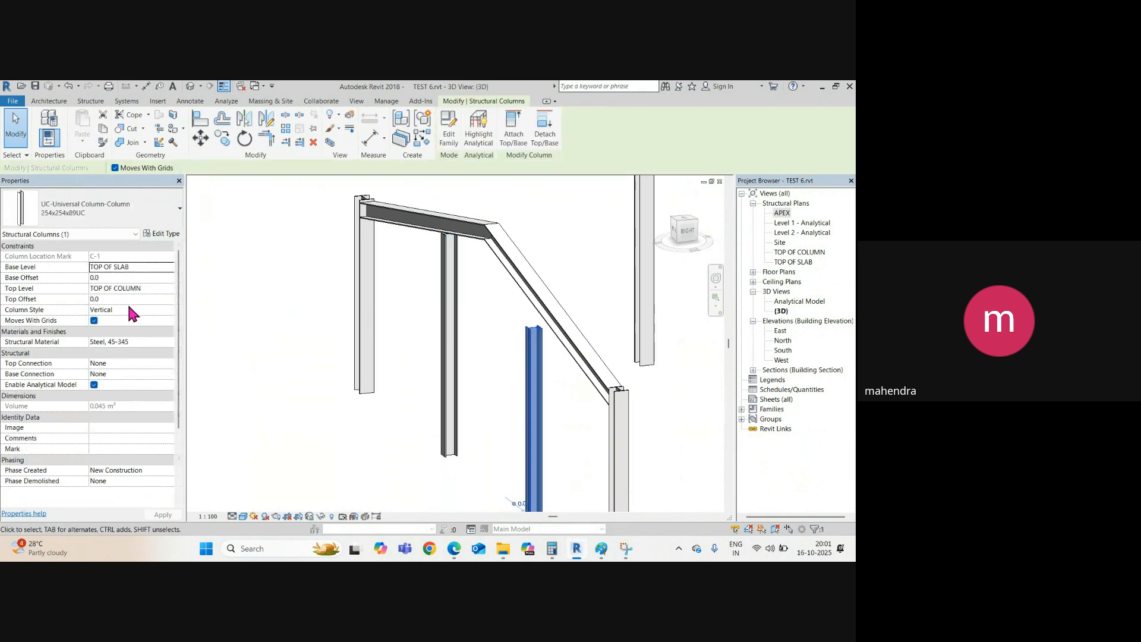
{"action": "type", "text": "630"}
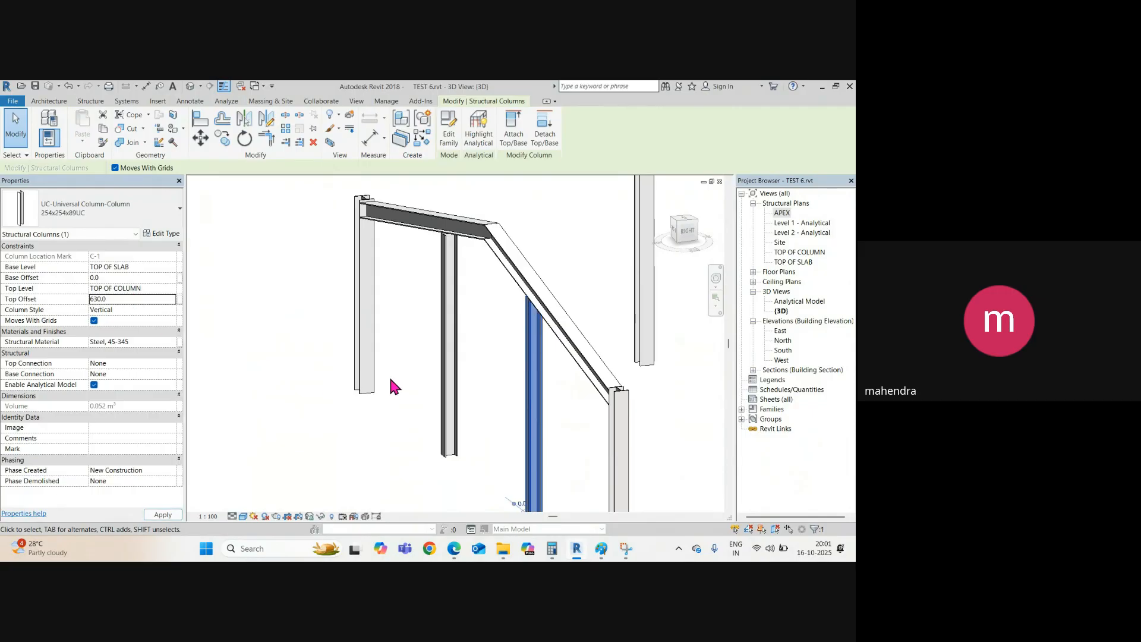
{"action": "left_click", "coordinate": [317, 436]}
Examine the grid 1 rafters, the adjusted inner columns and the other column rows in the 3D view.
{"action": "scroll", "coordinate": [348, 357], "scroll_direction": "down", "scroll_amount": 3}
{"action": "scroll", "coordinate": [428, 402], "scroll_direction": "up", "scroll_amount": 5}
{"action": "scroll", "coordinate": [396, 391], "scroll_direction": "down", "scroll_amount": 4}
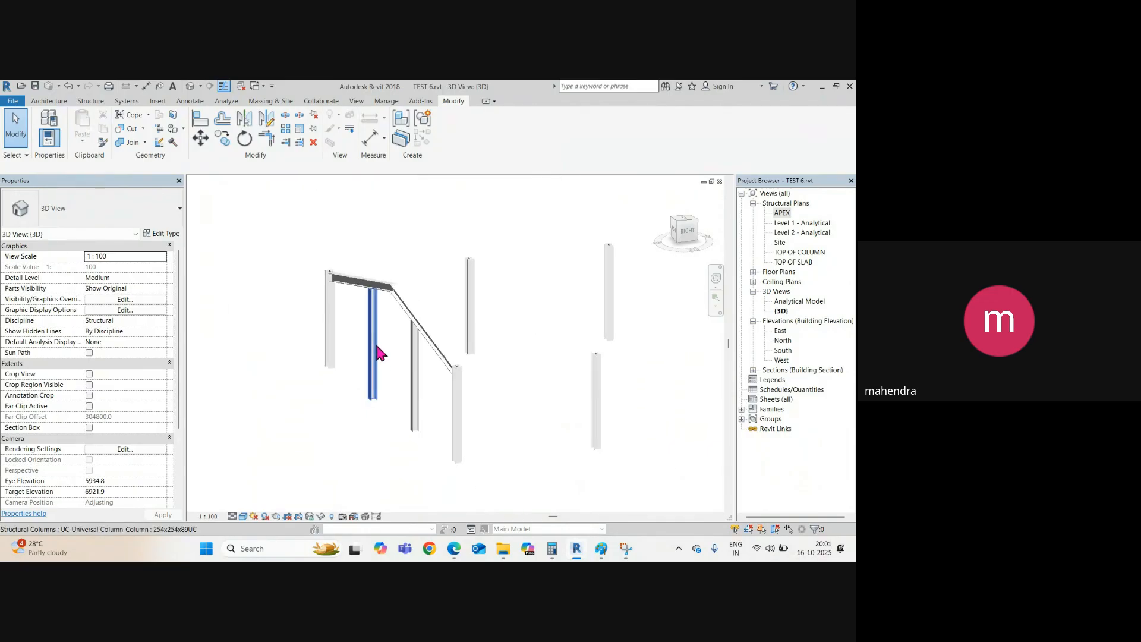
{"action": "scroll", "coordinate": [416, 357], "scroll_direction": "up", "scroll_amount": 3}
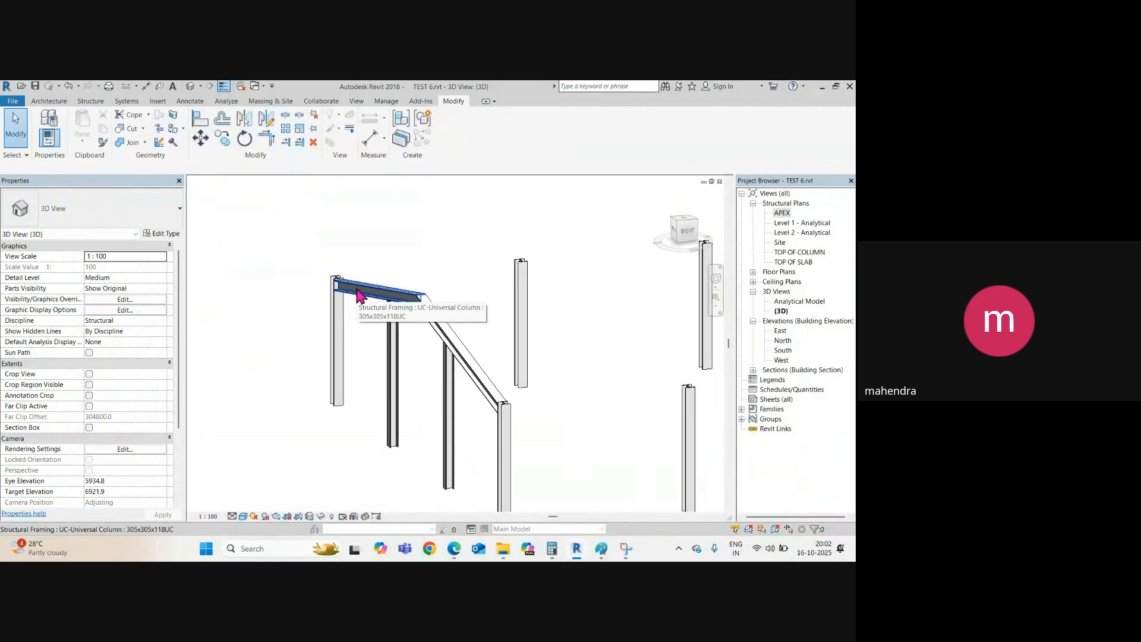
{"action": "left_click", "coordinate": [451, 356]}
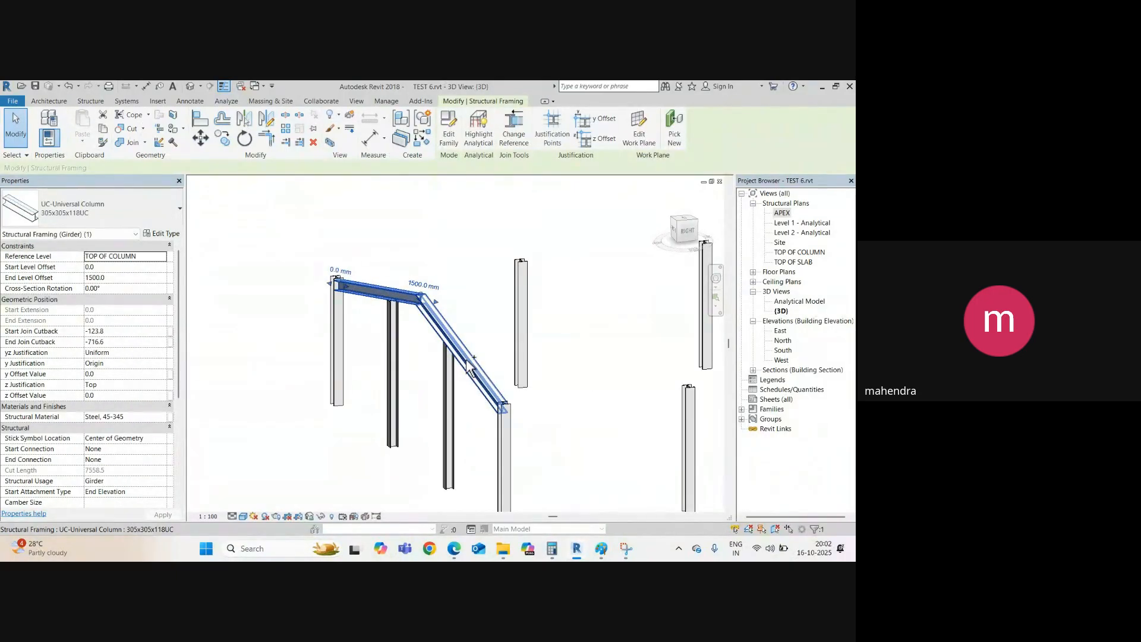
{"action": "left_click", "coordinate": [411, 248]}
{"action": "middle_click_drag", "start_coordinate": [412, 248], "coordinate": [622, 280], "text": "shift"}
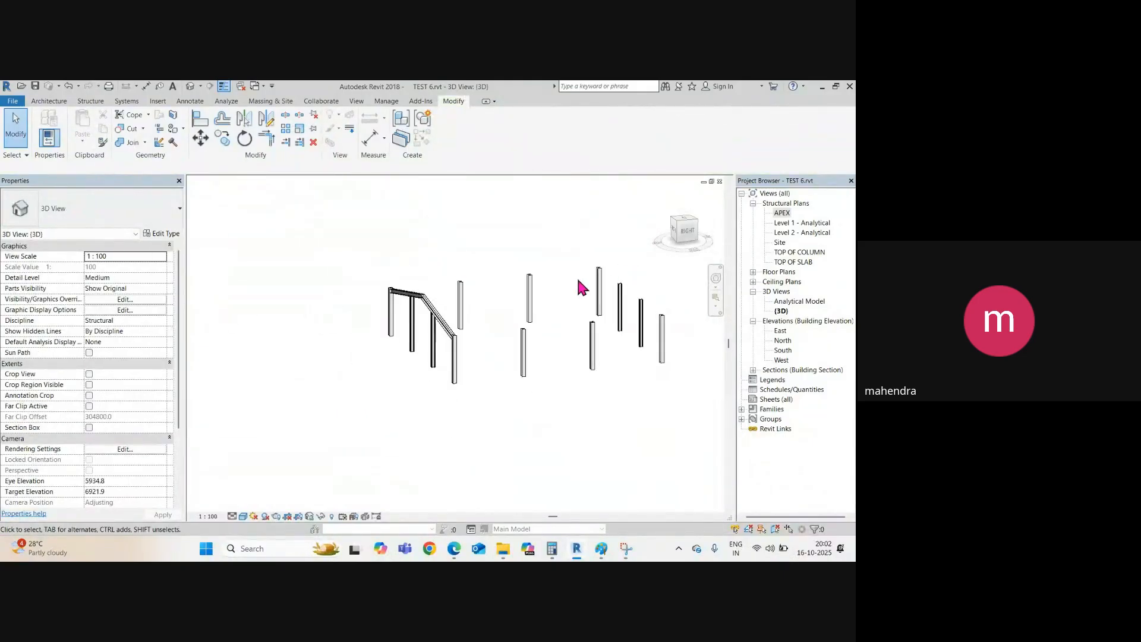
{"action": "middle_click_drag", "start_coordinate": [504, 333], "coordinate": [513, 388]}
Open the APEX structural plan with the grid 1 rafters in view.
{"action": "key", "text": "ctrl+Tab"}
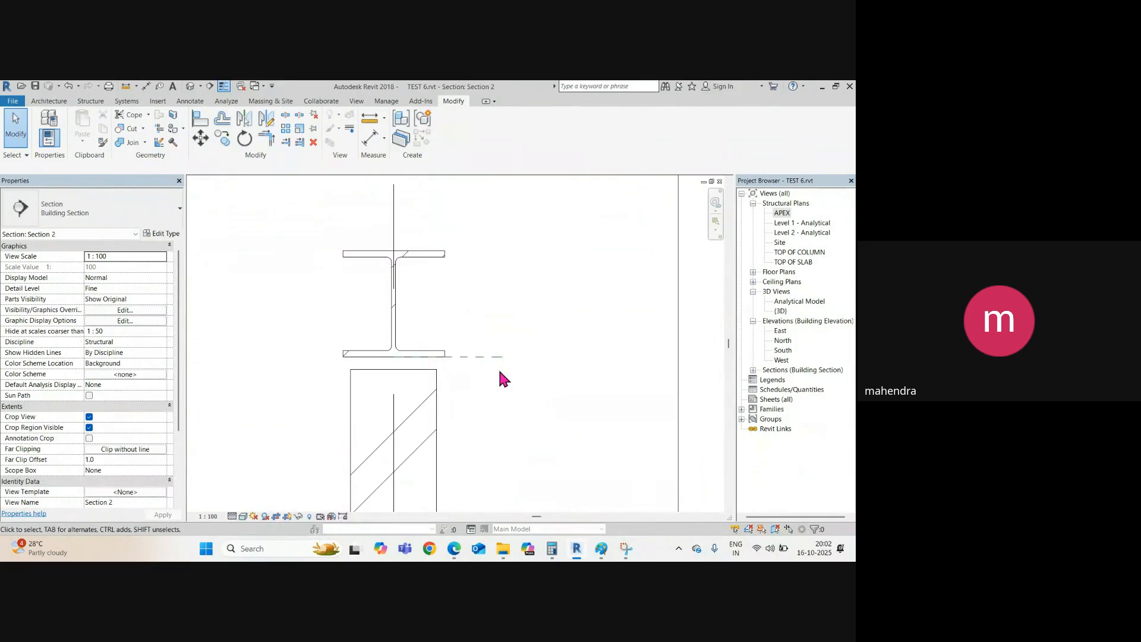
{"action": "scroll", "coordinate": [498, 369], "scroll_direction": "down", "scroll_amount": 2}
{"action": "double_click", "coordinate": [782, 214]}
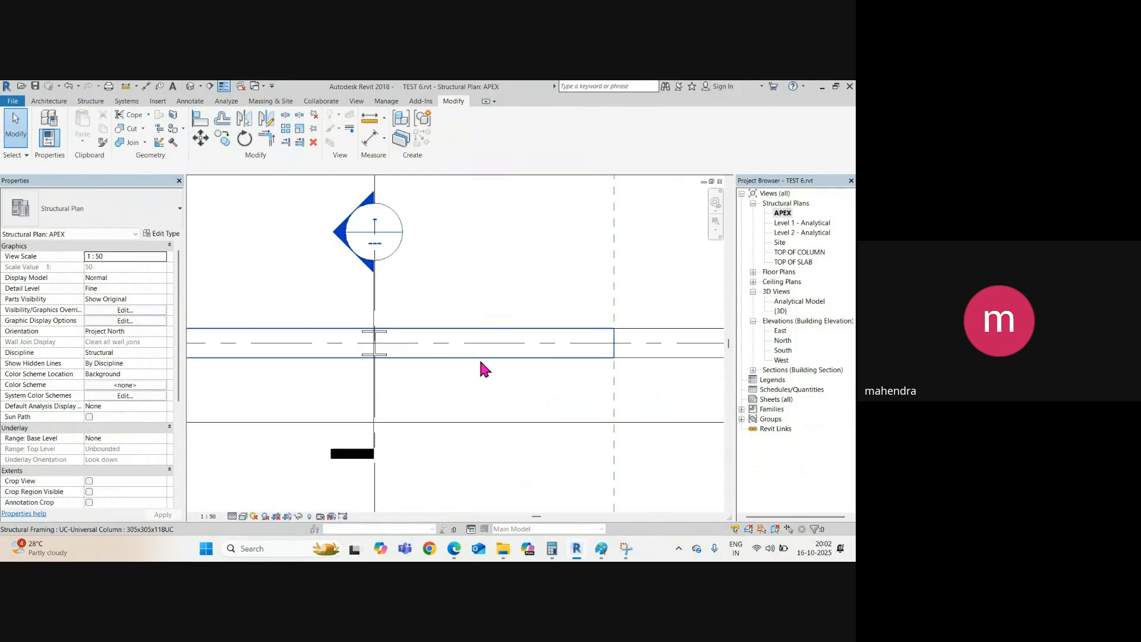
{"action": "scroll", "coordinate": [463, 373], "scroll_direction": "down", "scroll_amount": 3}
Copy both grid 1 rafters to grid 2 with multiple copying enabled, using the grid line endpoints as reference.
{"action": "left_click", "coordinate": [475, 363]}
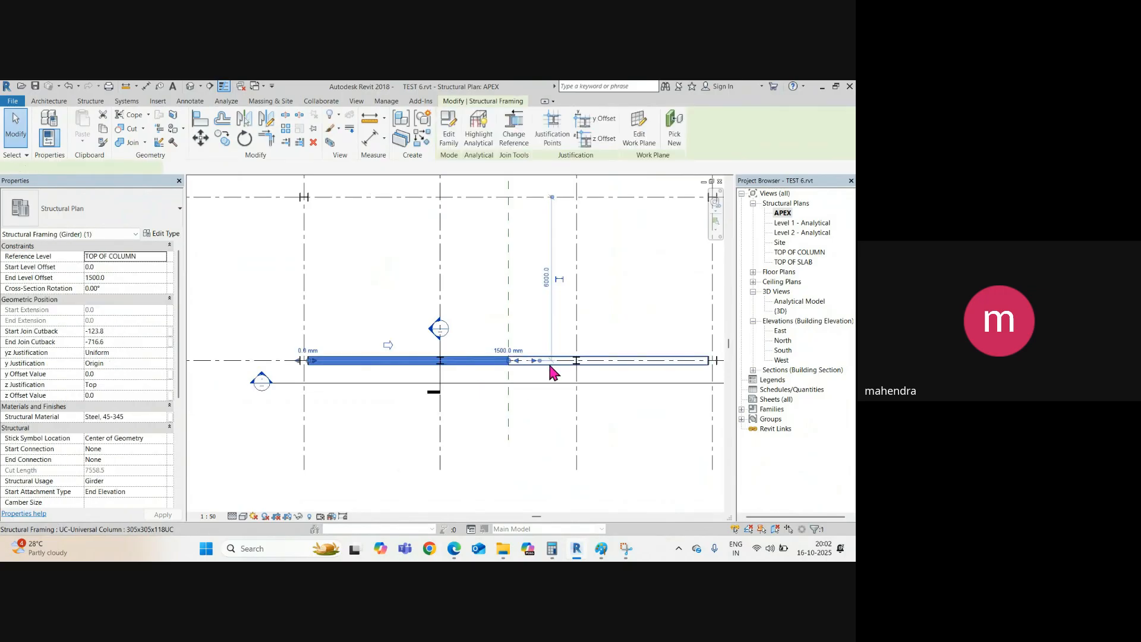
{"action": "left_click", "coordinate": [550, 364], "text": "ctrl"}
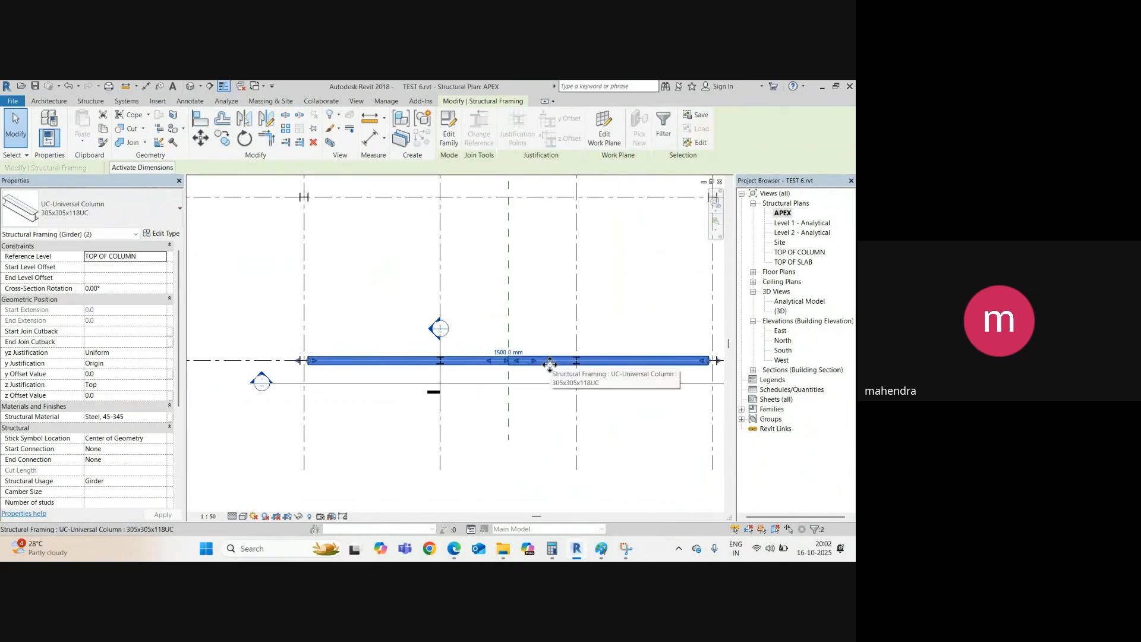
{"action": "left_click", "coordinate": [459, 375]}
{"action": "left_click", "coordinate": [408, 365]}
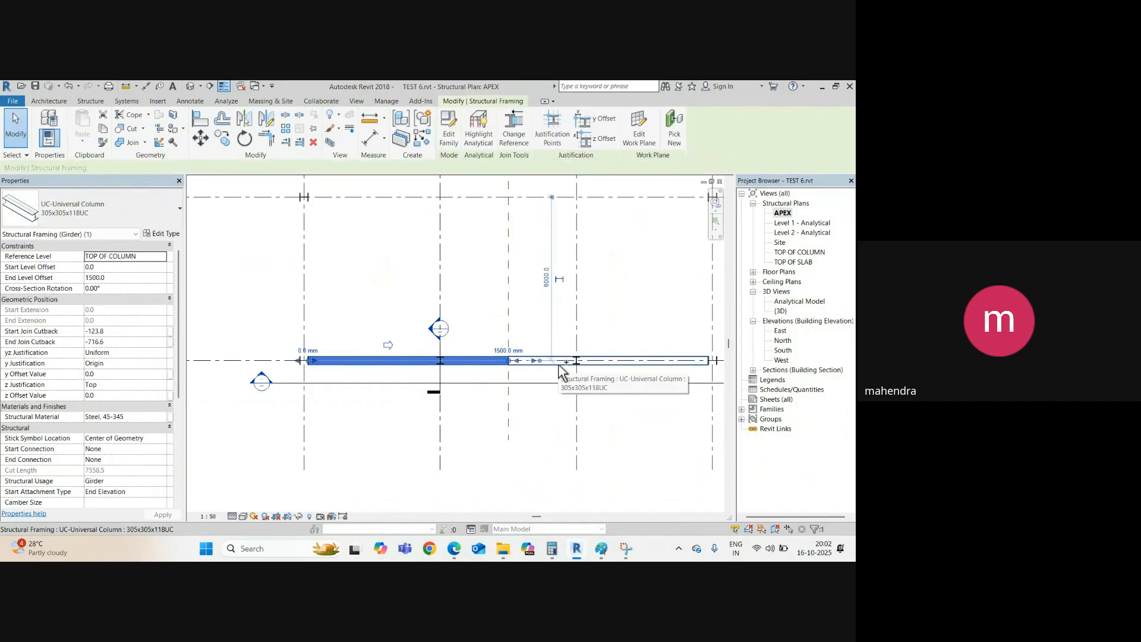
{"action": "left_click", "coordinate": [511, 373], "text": "ctrl"}
{"action": "scroll", "coordinate": [540, 334], "scroll_direction": "down", "scroll_amount": 2}
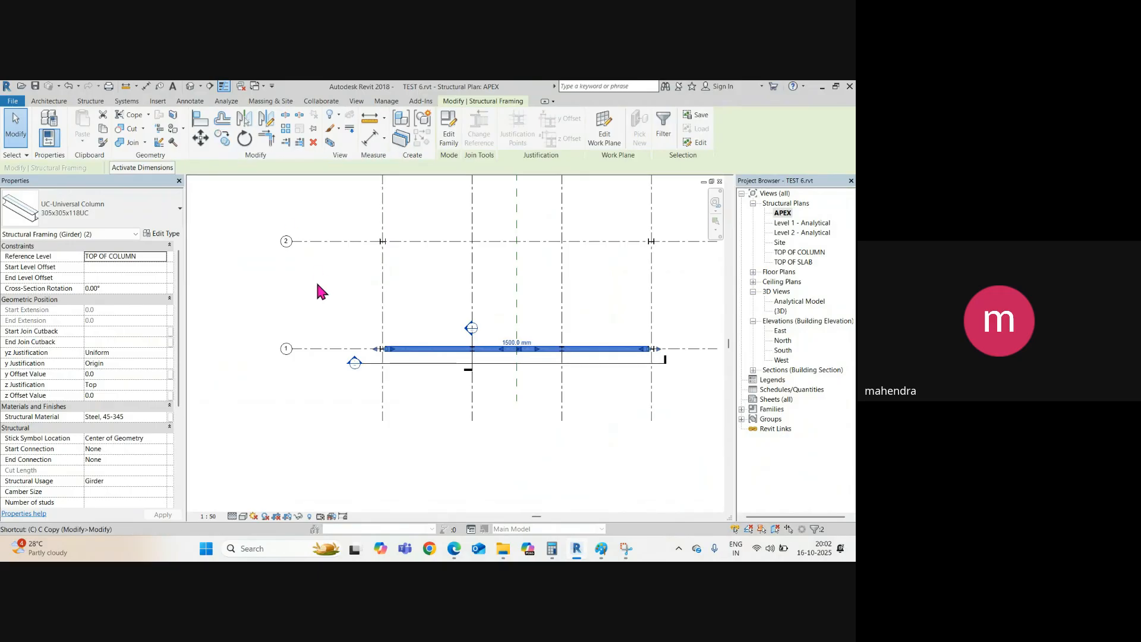
{"action": "key", "text": "c"}
{"action": "key", "text": "c"}
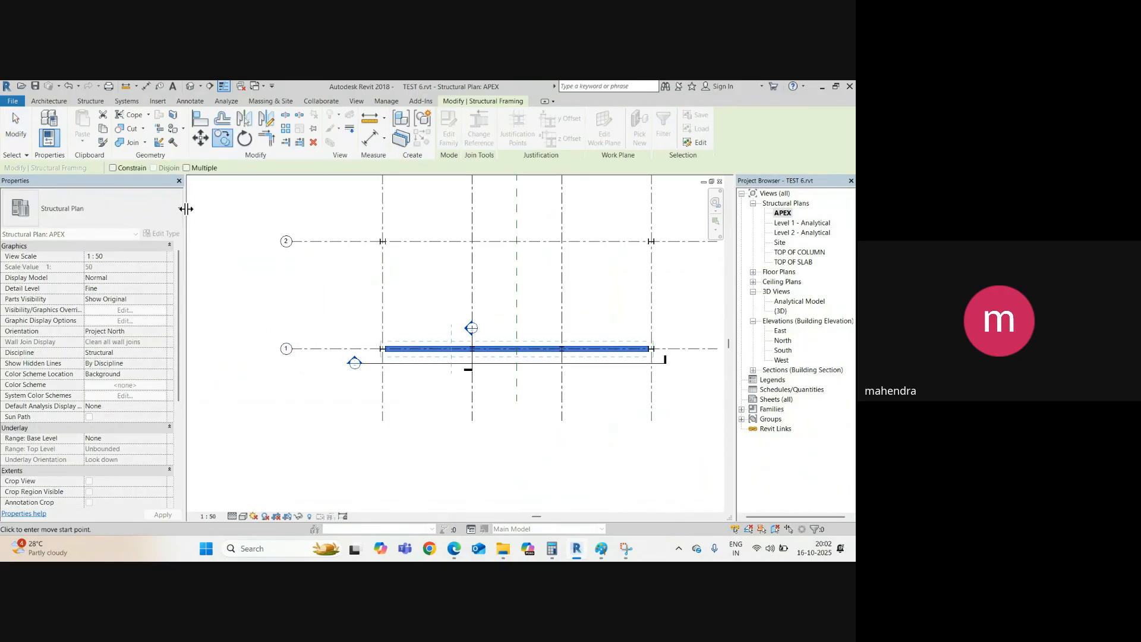
{"action": "left_click", "coordinate": [186, 168]}
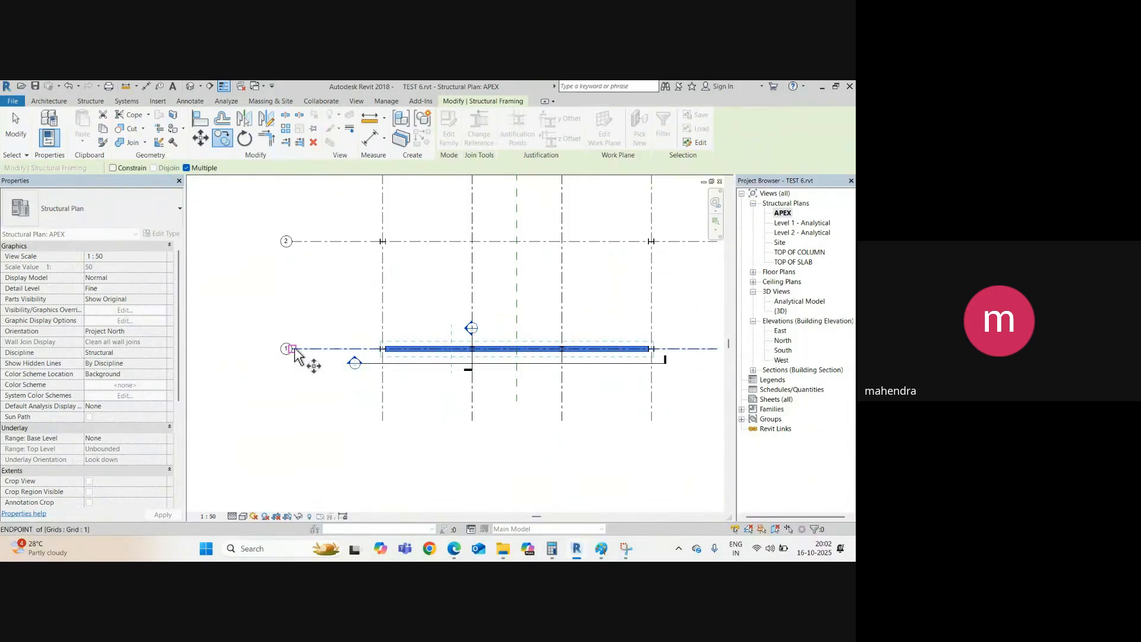
{"action": "left_click", "coordinate": [293, 350]}
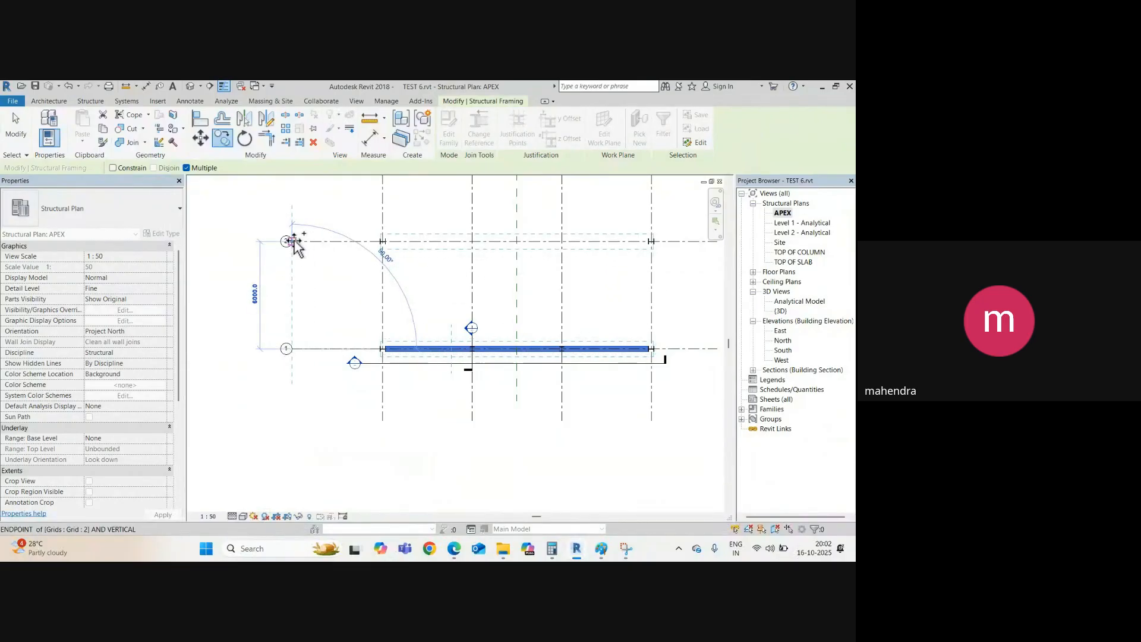
{"action": "left_click", "coordinate": [294, 244]}
Place further copies of the rafter pair on grids 3 and 4 and finish copying.
{"action": "middle_click_drag", "start_coordinate": [303, 247], "coordinate": [293, 324]}
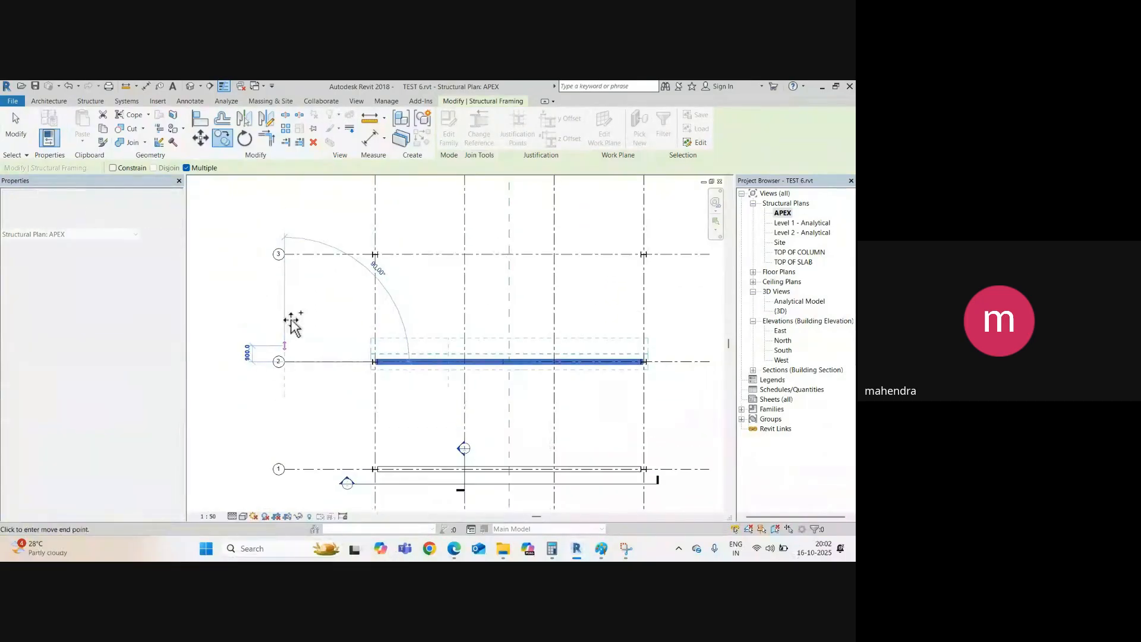
{"action": "left_click", "coordinate": [285, 255]}
{"action": "middle_click_drag", "start_coordinate": [293, 247], "coordinate": [286, 380]}
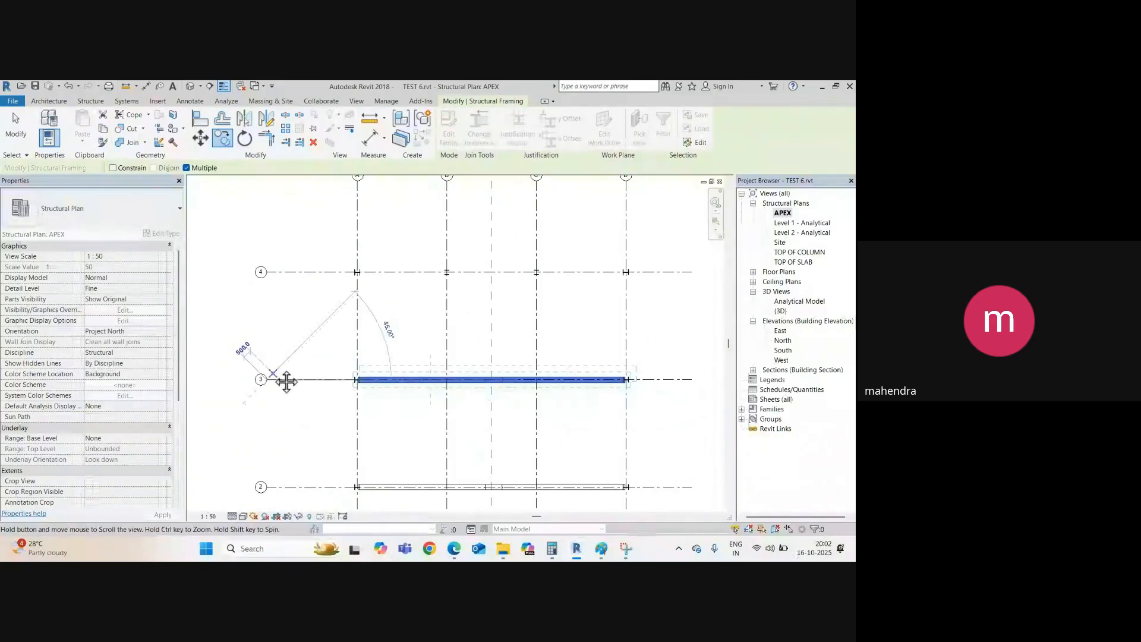
{"action": "left_click", "coordinate": [267, 273]}
{"action": "scroll", "coordinate": [309, 381], "scroll_direction": "down", "scroll_amount": 2}
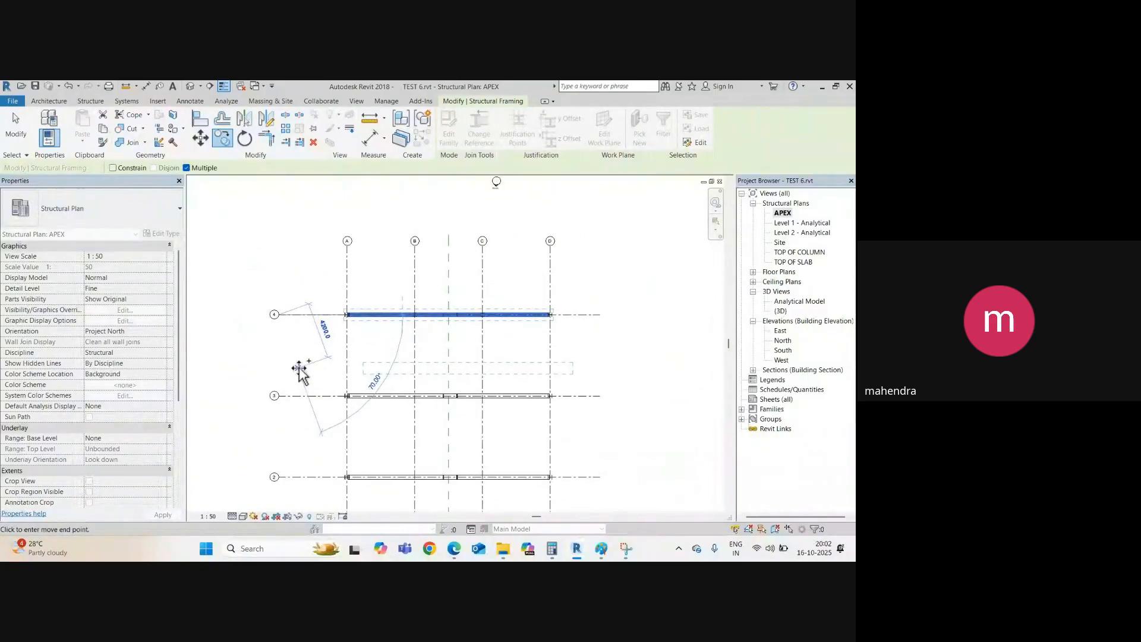
{"action": "key", "text": "Escape"}
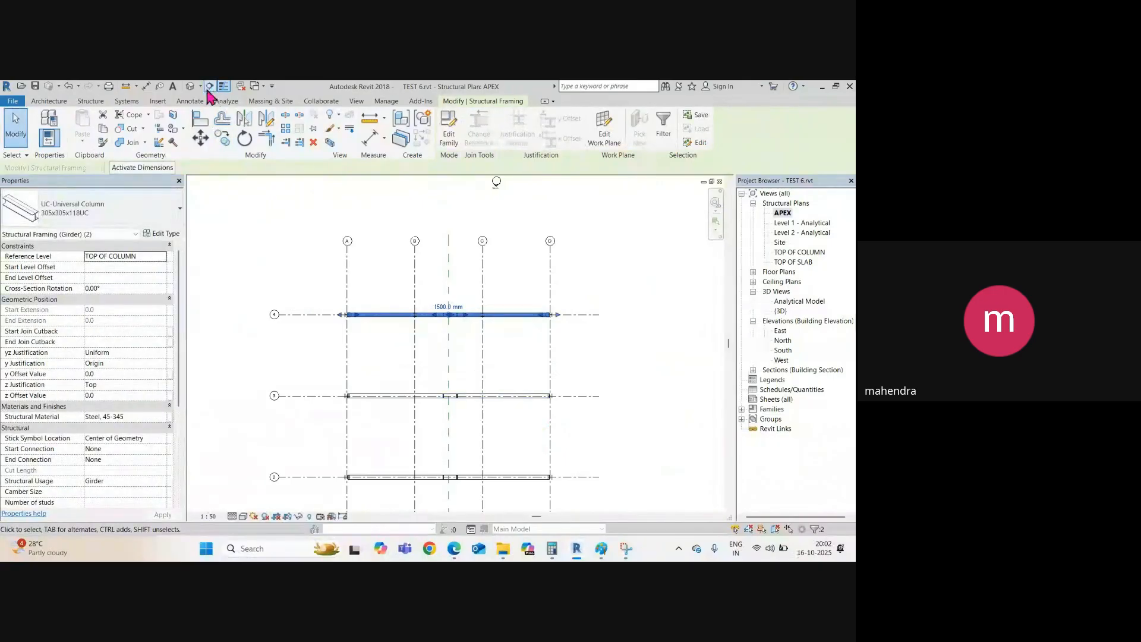
Examine the ridge joints of the copied rafters on the intermediate frames in the 3D view.
{"action": "left_click", "coordinate": [191, 86]}
{"action": "scroll", "coordinate": [402, 305], "scroll_direction": "up", "scroll_amount": 6}
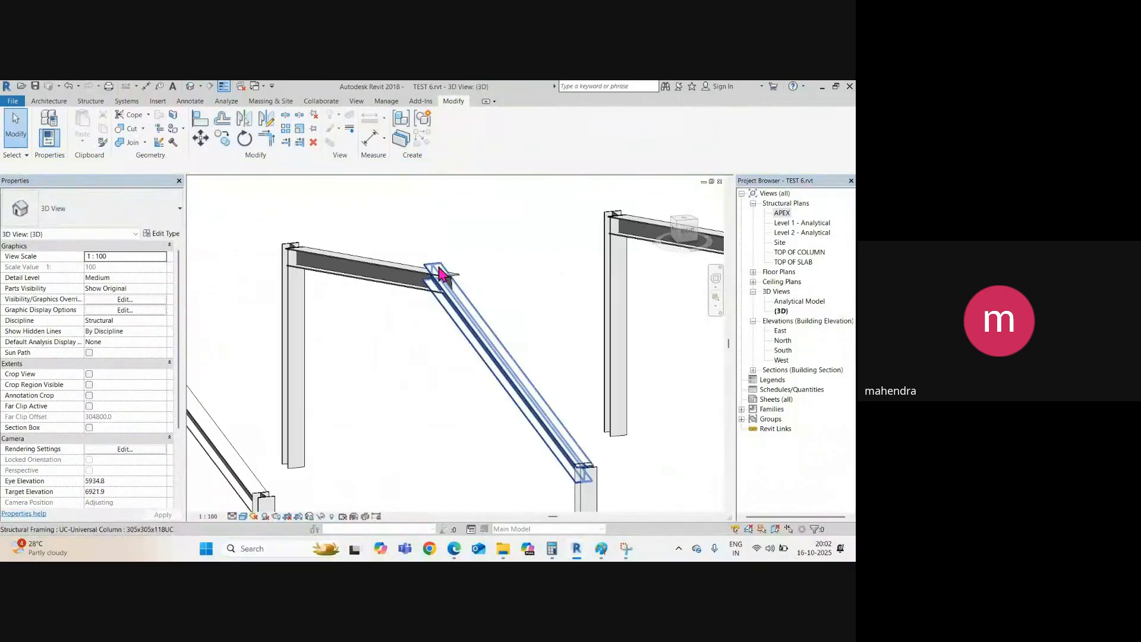
{"action": "scroll", "coordinate": [414, 299], "scroll_direction": "down", "scroll_amount": 2}
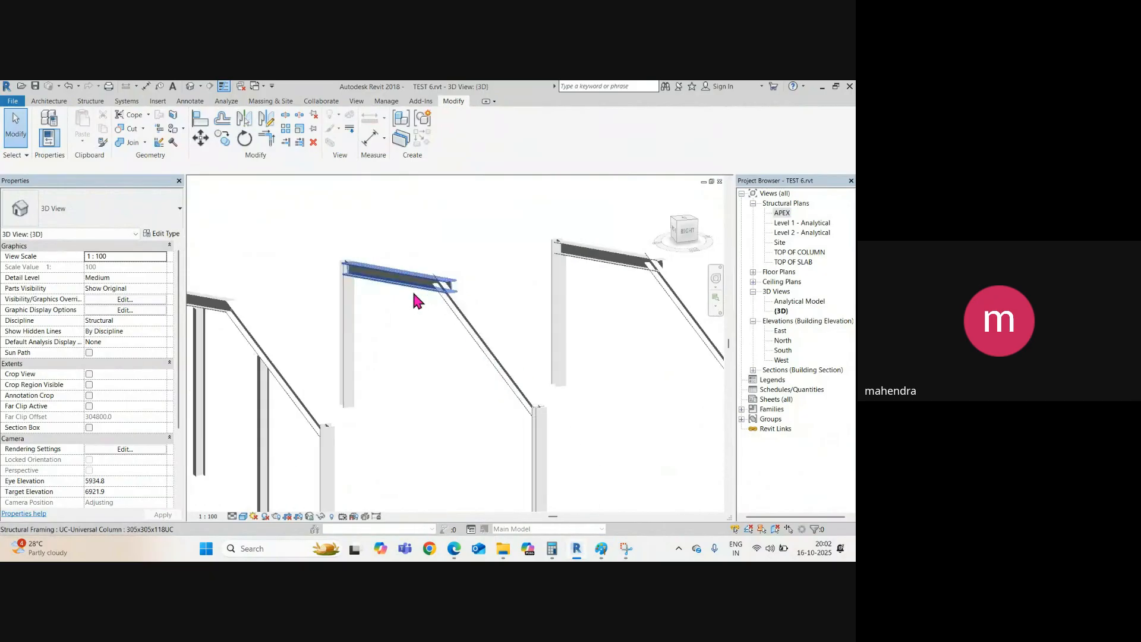
{"action": "scroll", "coordinate": [412, 297], "scroll_direction": "down", "scroll_amount": 1}
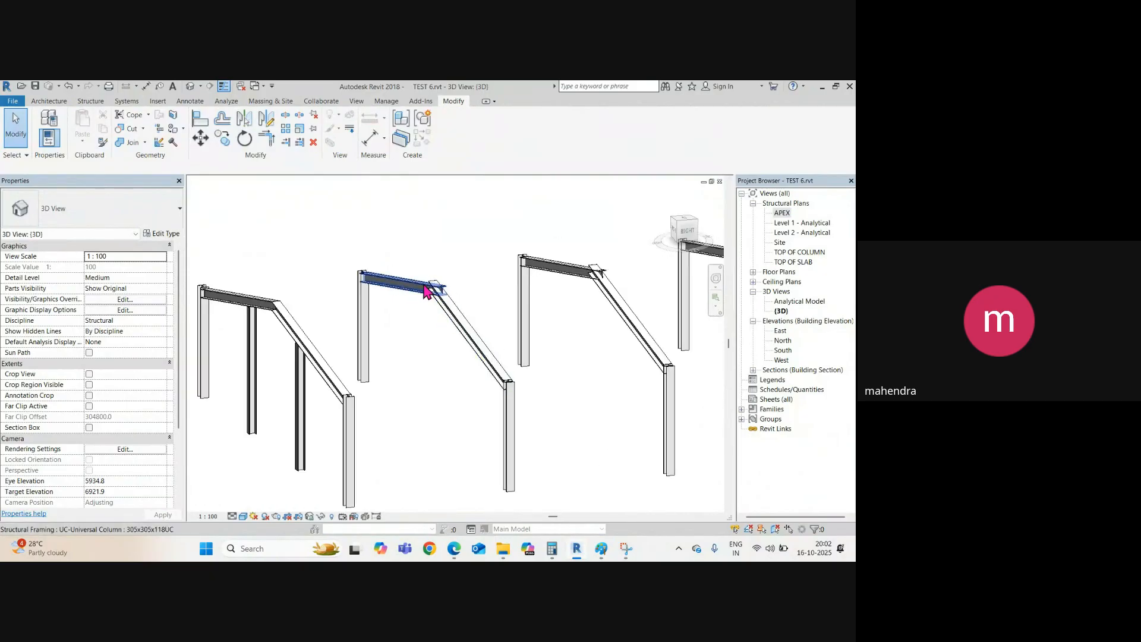
{"action": "scroll", "coordinate": [420, 294], "scroll_direction": "up", "scroll_amount": 2}
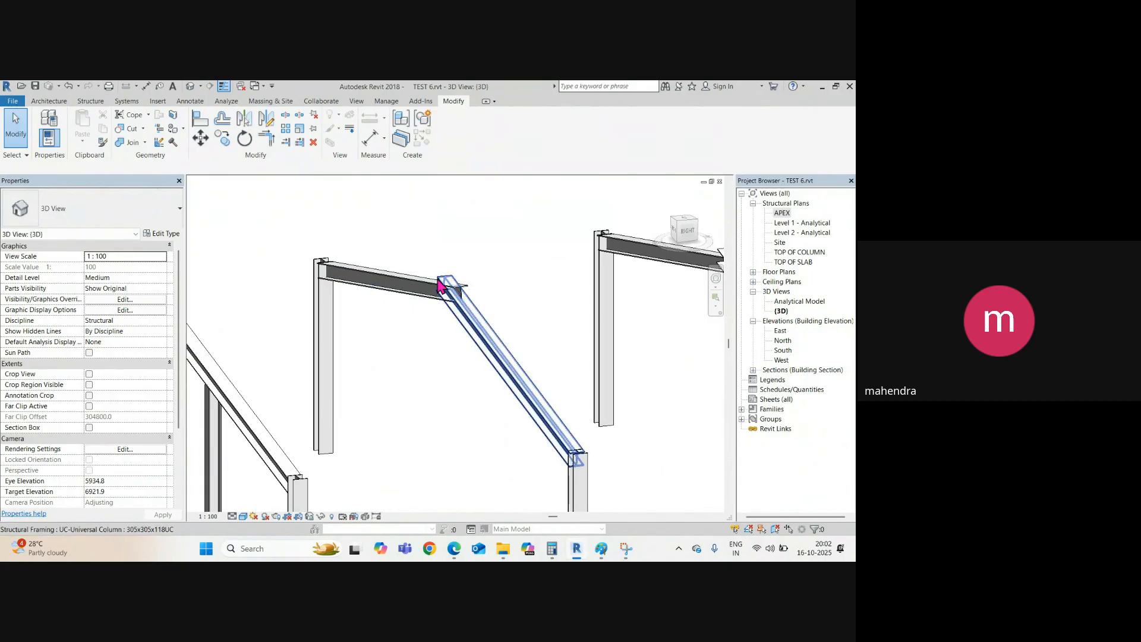
{"action": "scroll", "coordinate": [416, 315], "scroll_direction": "down", "scroll_amount": 3}
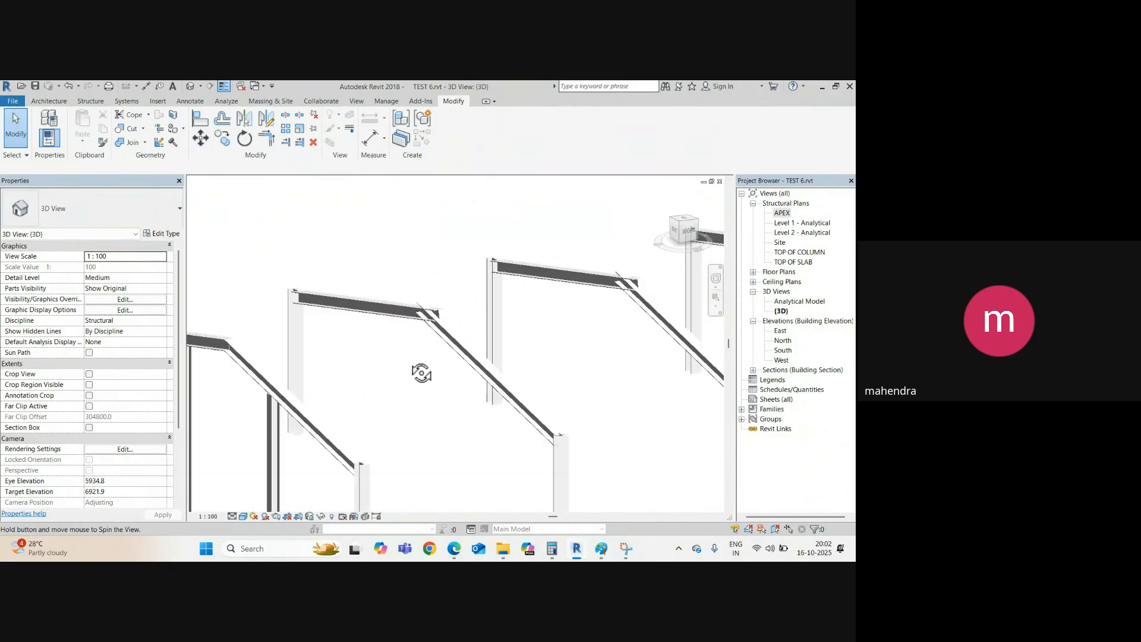
Open the Section 1 view from its section line on the APEX plan, showing the frame across grids A to D.
{"action": "key", "text": "ctrl+Tab"}
{"action": "scroll", "coordinate": [418, 347], "scroll_direction": "down", "scroll_amount": 3}
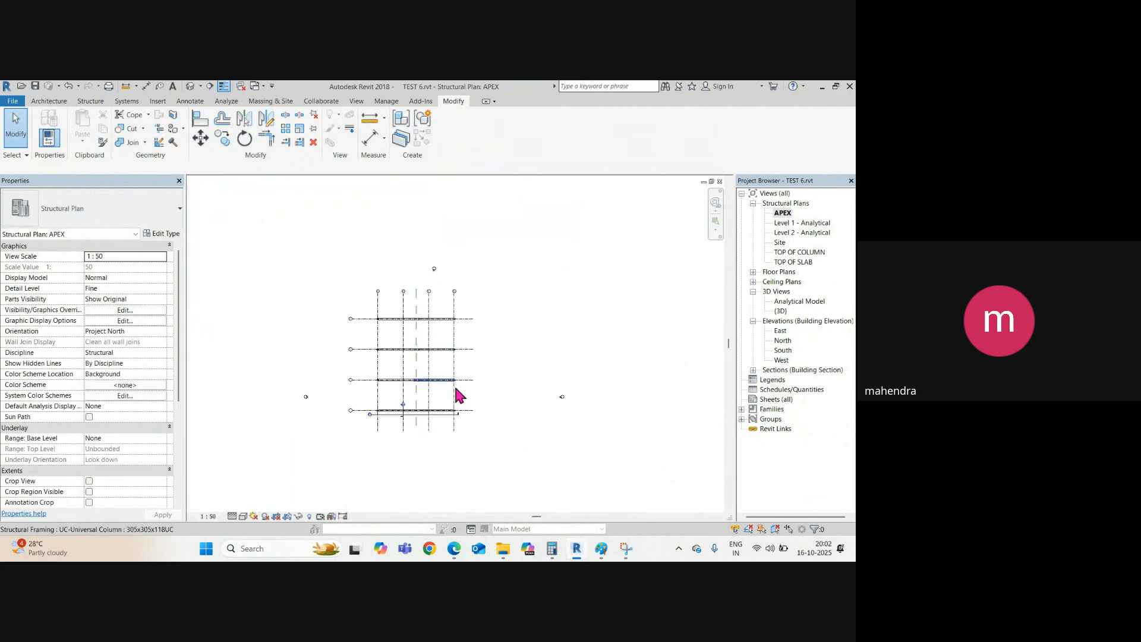
{"action": "left_click", "coordinate": [443, 413]}
{"action": "right_click", "coordinate": [444, 413]}
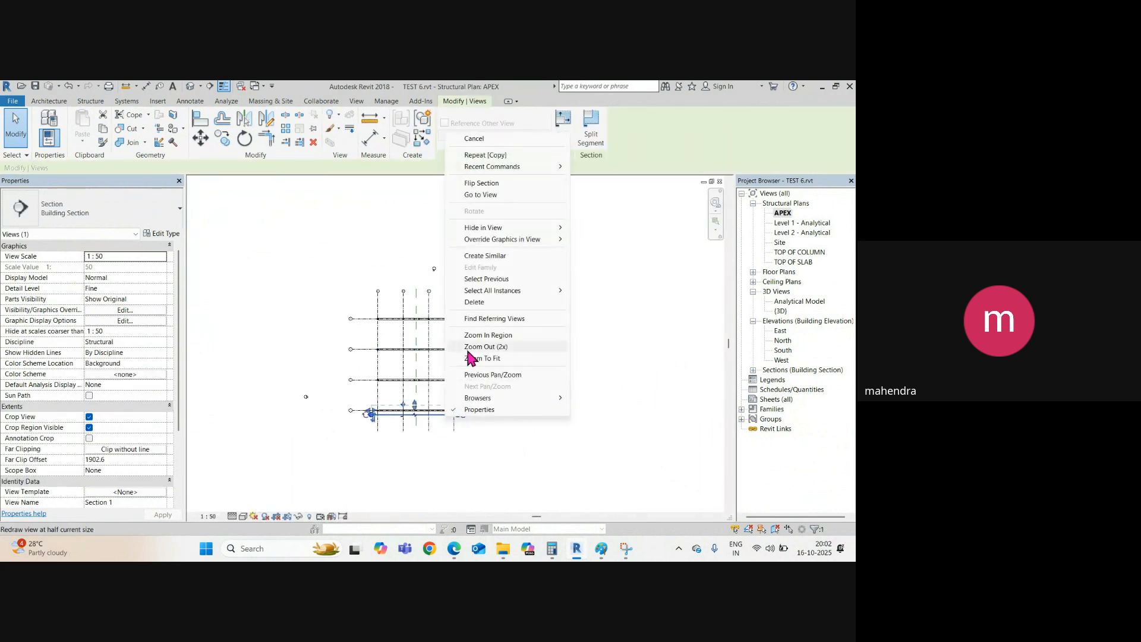
{"action": "left_click", "coordinate": [484, 195]}
{"action": "scroll", "coordinate": [472, 261], "scroll_direction": "down", "scroll_amount": 3}
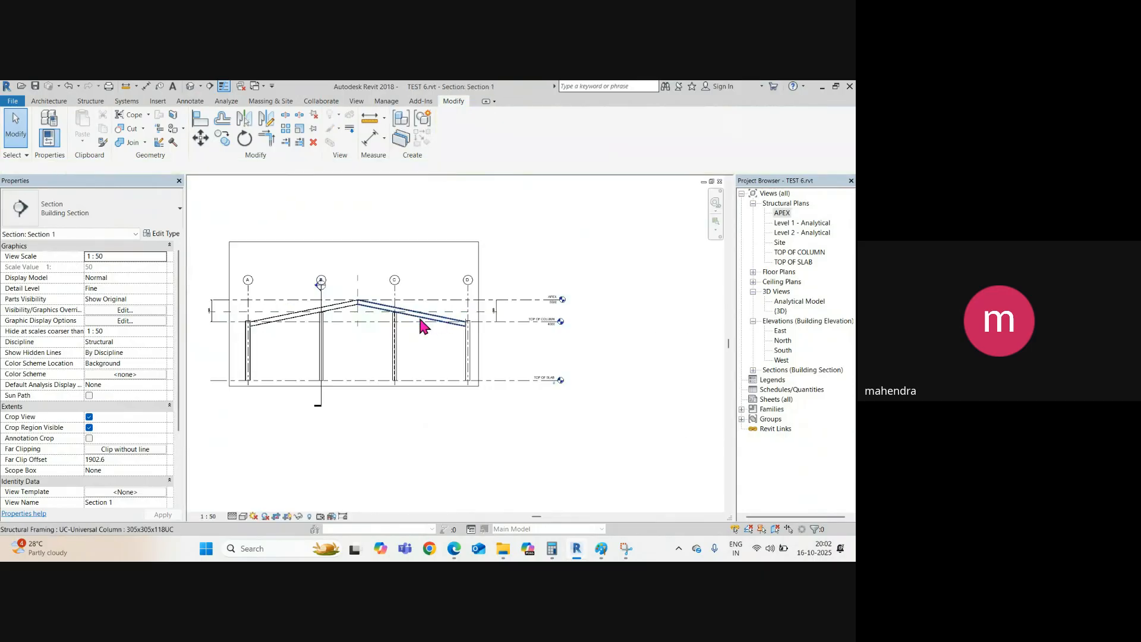
{"action": "scroll", "coordinate": [523, 342], "scroll_direction": "up", "scroll_amount": 3}
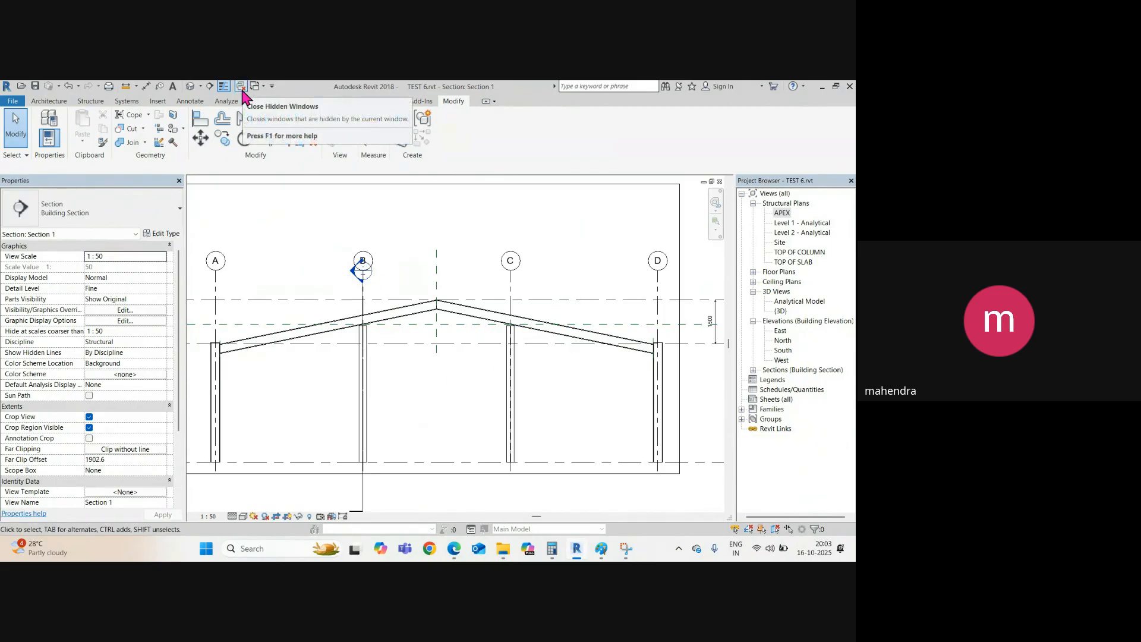
Close the hidden views and tile the 3D view beside the Section 1 view.
{"action": "left_click", "coordinate": [190, 87]}
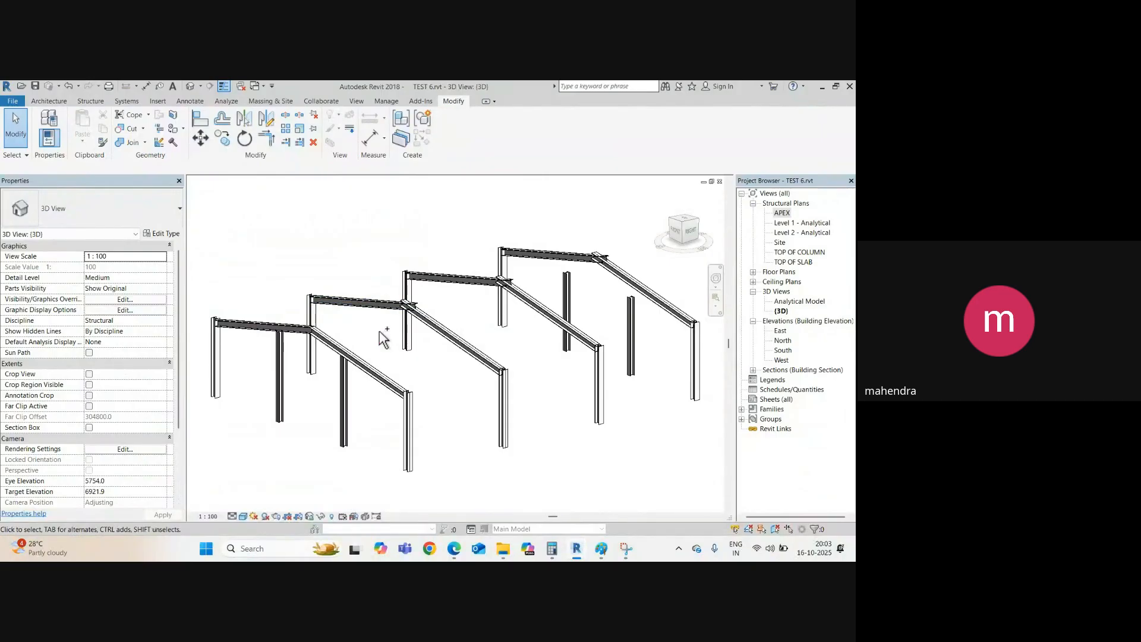
{"action": "key", "text": "ctrl+Tab"}
{"action": "key", "text": "ctrl+Tab"}
{"action": "key", "text": "w"}
{"action": "key", "text": "t"}
{"action": "scroll", "coordinate": [266, 253], "scroll_direction": "down", "scroll_amount": 3}
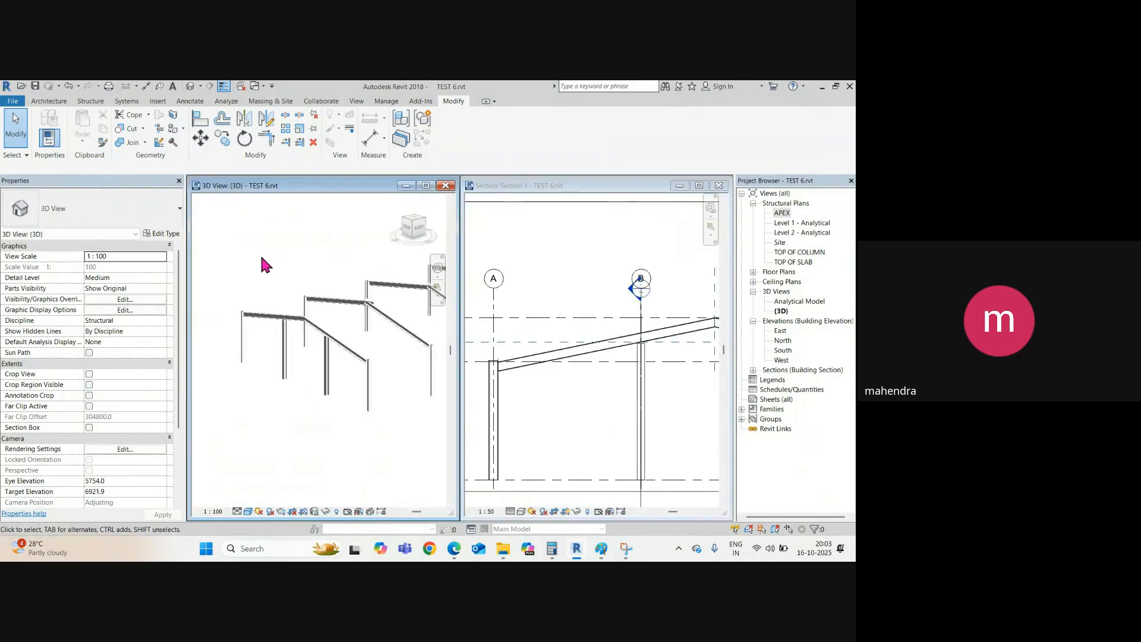
{"action": "scroll", "coordinate": [398, 309], "scroll_direction": "up", "scroll_amount": 5}
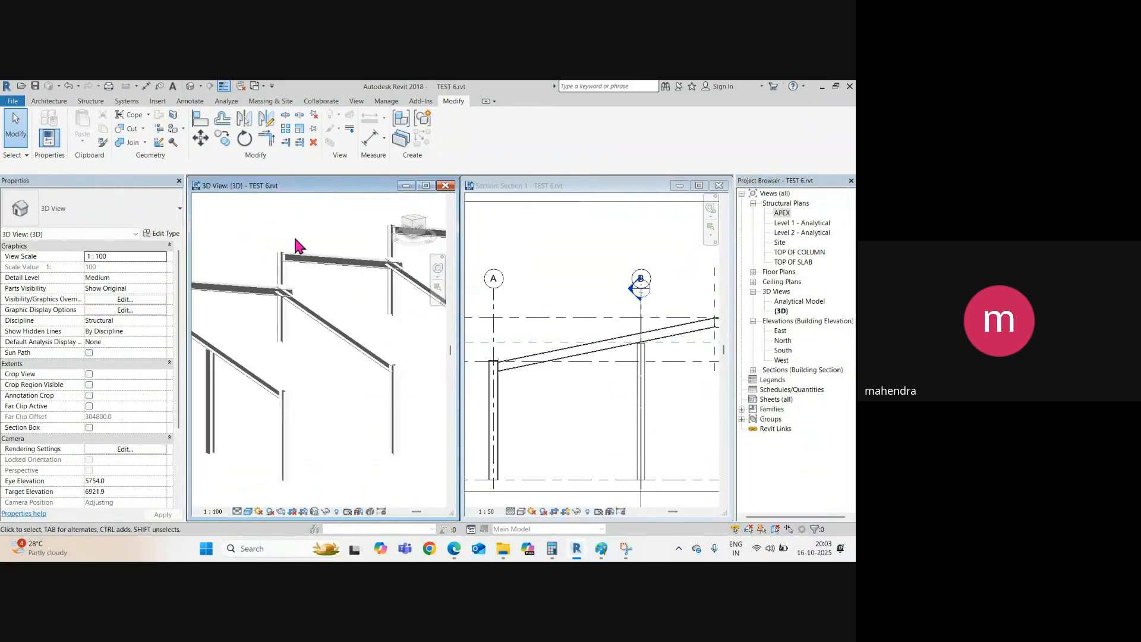
Examine a copied frame's ridge joint in the 3D view and the ridge reference plane in Section 1 side by side.
{"action": "scroll", "coordinate": [347, 284], "scroll_direction": "up", "scroll_amount": 3}
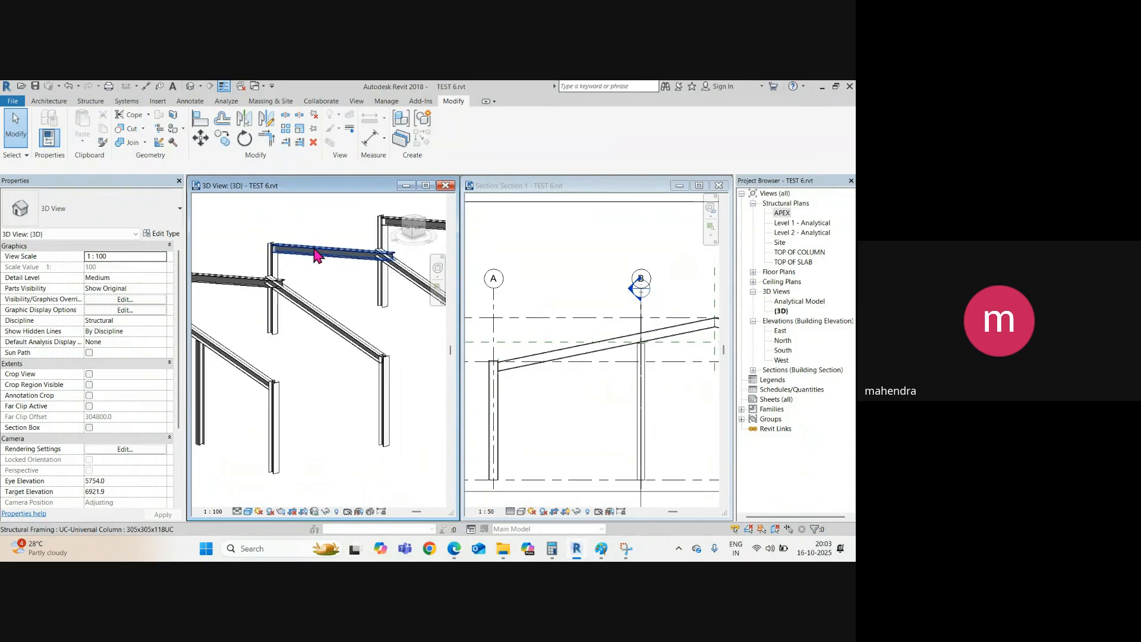
{"action": "left_click", "coordinate": [514, 258]}
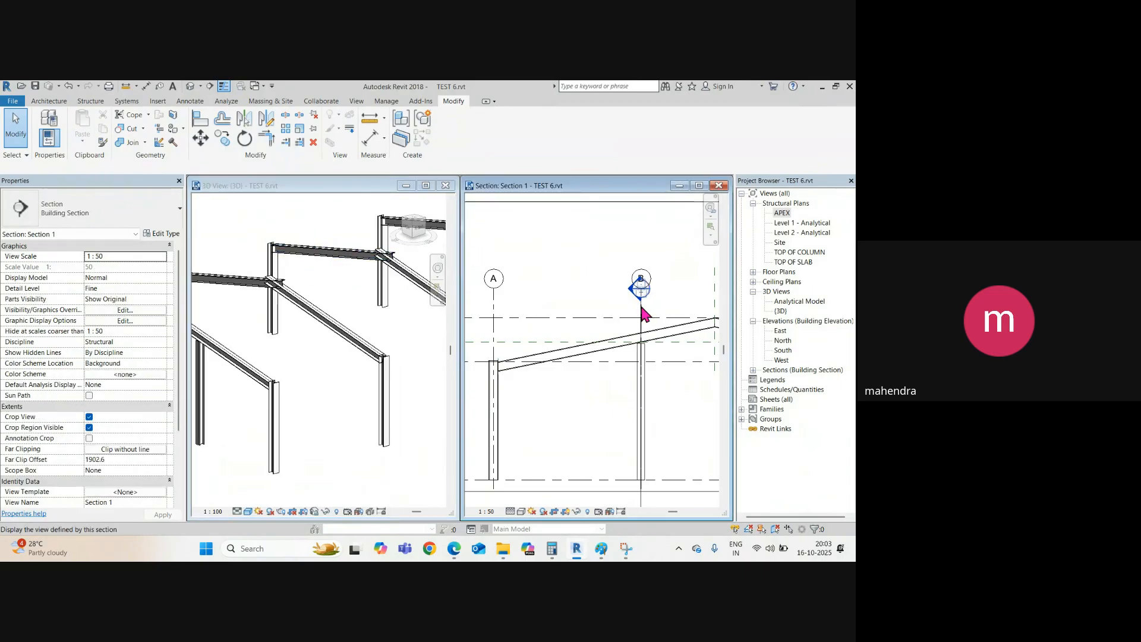
{"action": "scroll", "coordinate": [594, 295], "scroll_direction": "down", "scroll_amount": 2}
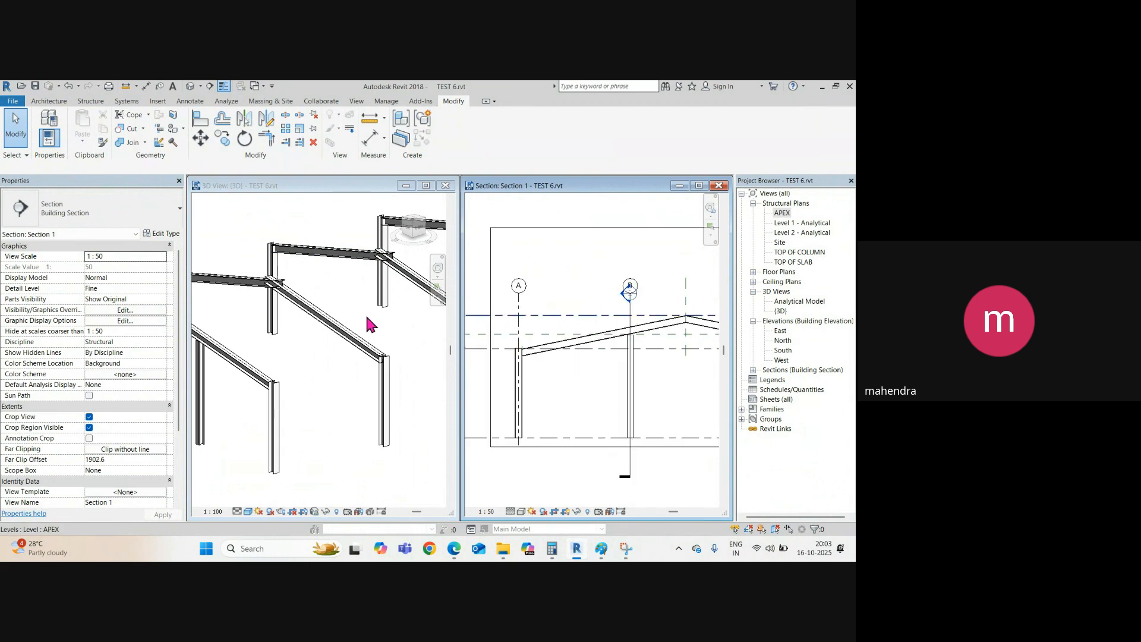
{"action": "left_click", "coordinate": [335, 287]}
{"action": "middle_click_drag", "start_coordinate": [335, 286], "coordinate": [339, 290]}
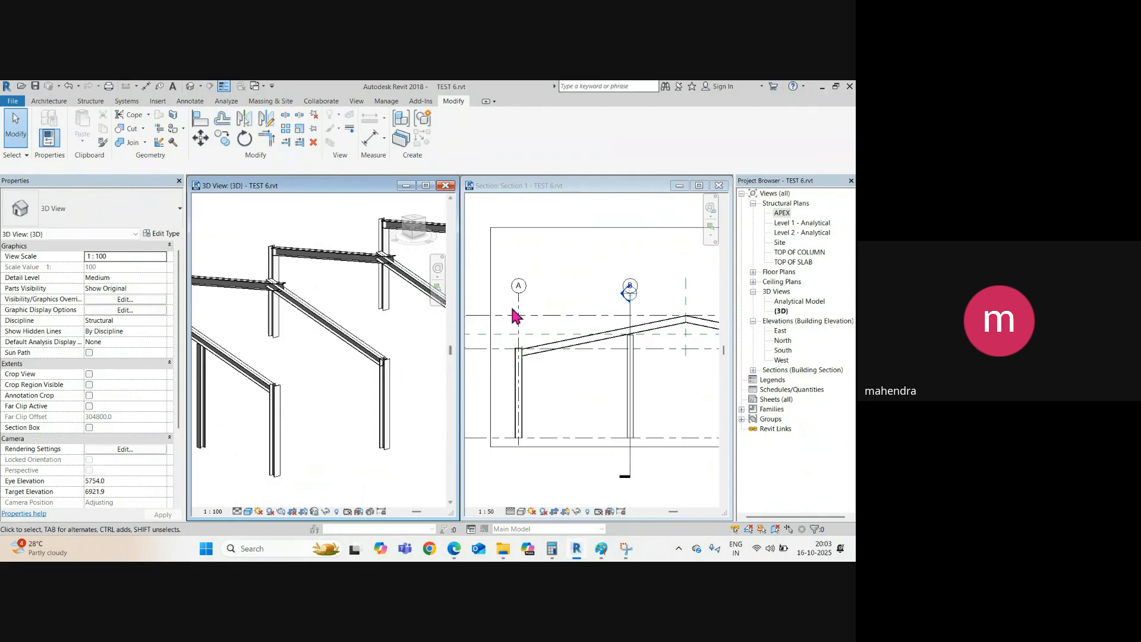
{"action": "left_click", "coordinate": [533, 281]}
{"action": "scroll", "coordinate": [275, 334], "scroll_direction": "up", "scroll_amount": 2}
{"action": "scroll", "coordinate": [280, 255], "scroll_direction": "up", "scroll_amount": 3}
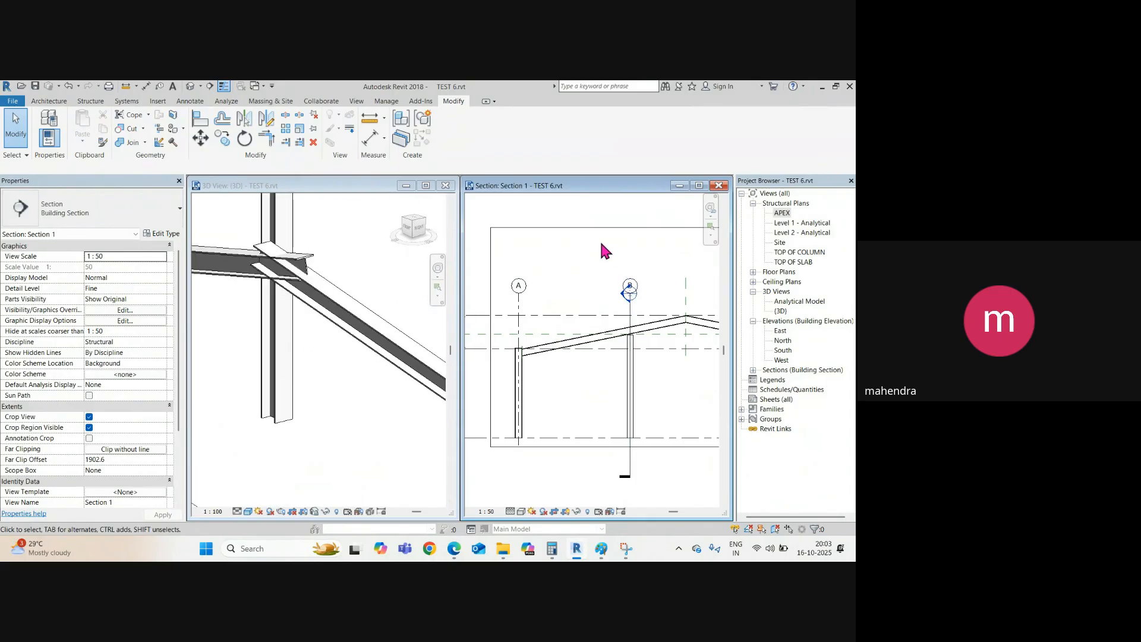
{"action": "scroll", "coordinate": [560, 265], "scroll_direction": "down", "scroll_amount": 2}
{"action": "scroll", "coordinate": [657, 278], "scroll_direction": "up", "scroll_amount": 5}
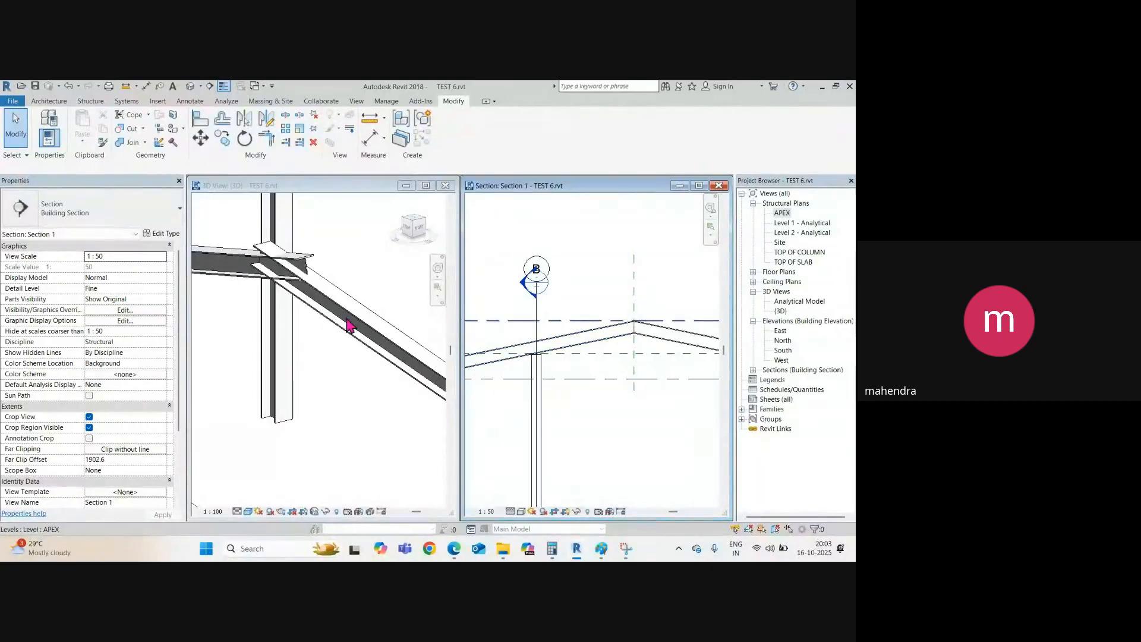
Cut both overlapping rafters at the first copied ridge joint with the vertical ridge reference plane shown in Section 1.
{"action": "left_click", "coordinate": [333, 256]}
{"action": "left_click", "coordinate": [295, 269]}
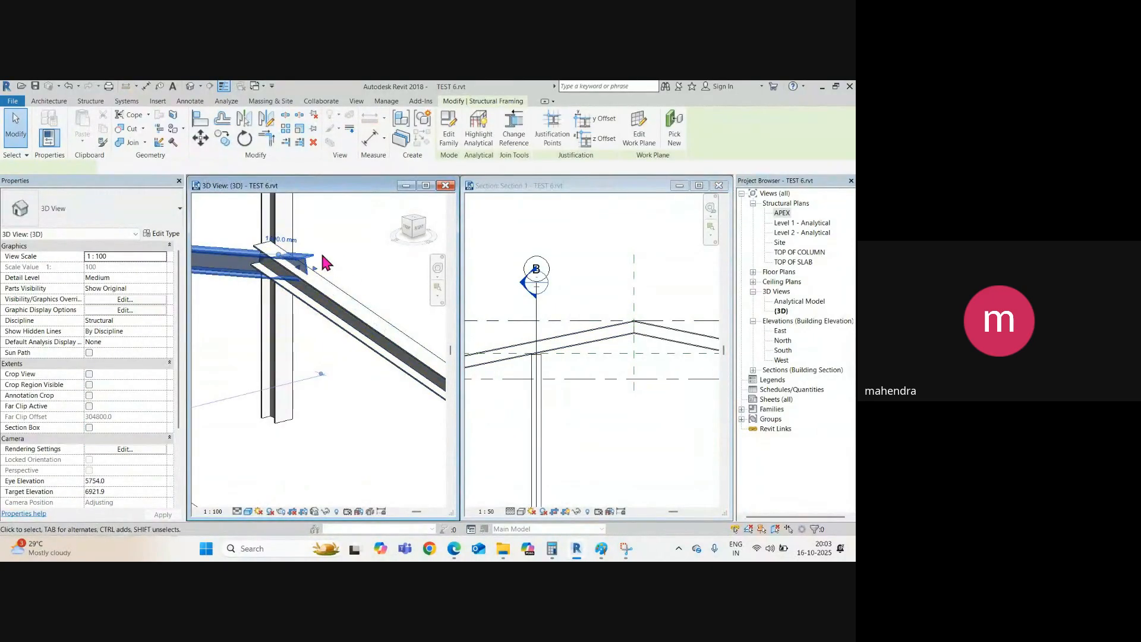
{"action": "left_click", "coordinate": [130, 129]}
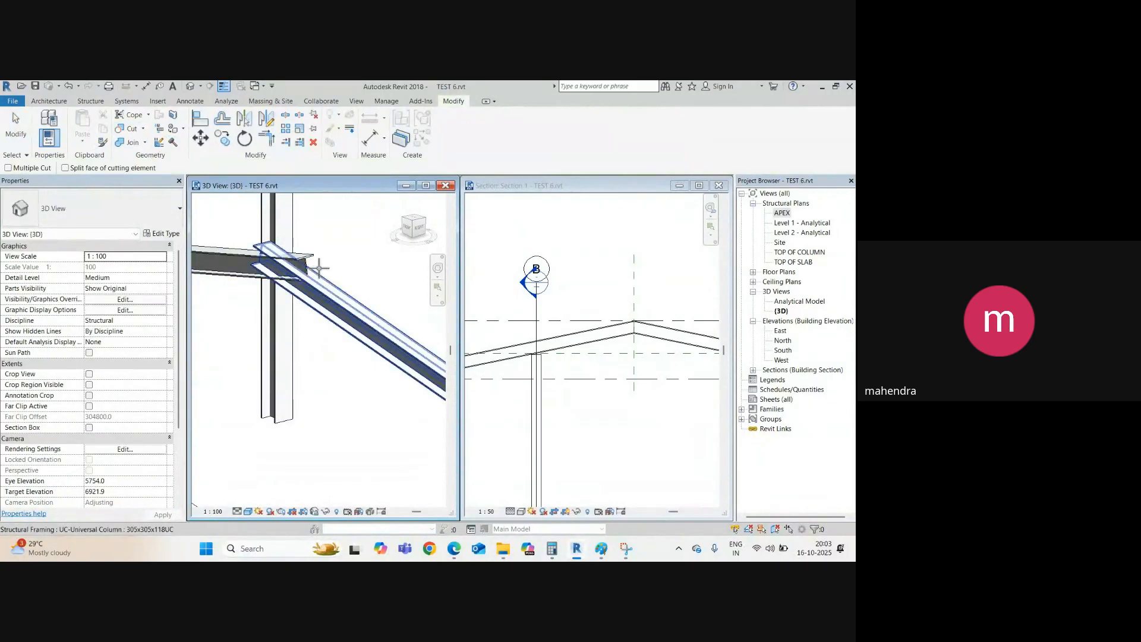
{"action": "left_click", "coordinate": [306, 262]}
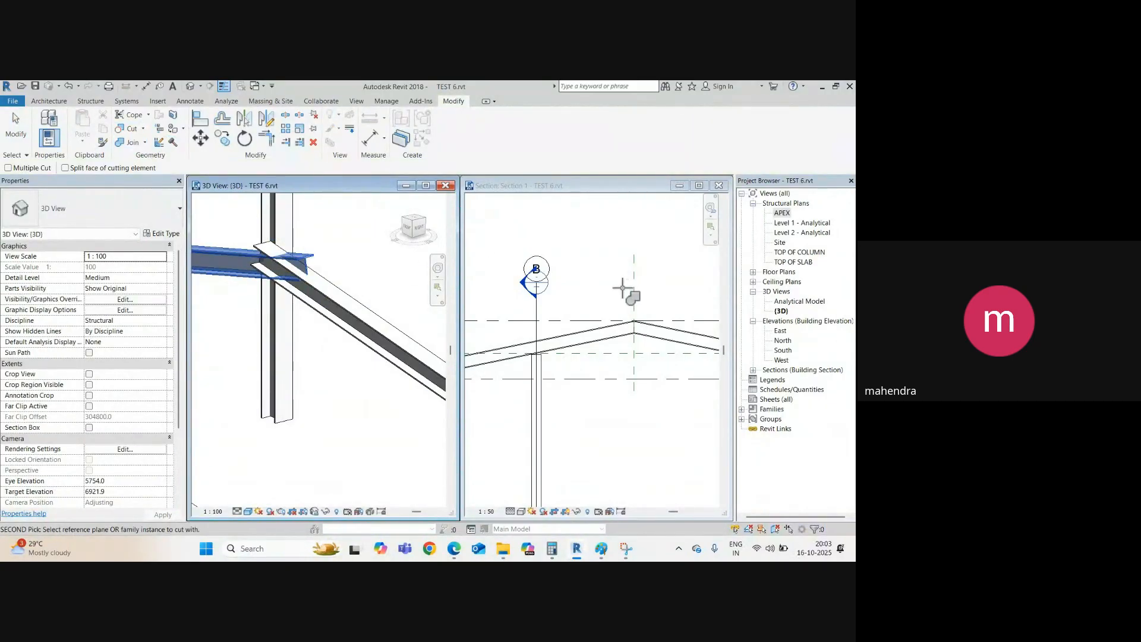
{"action": "left_click", "coordinate": [622, 291]}
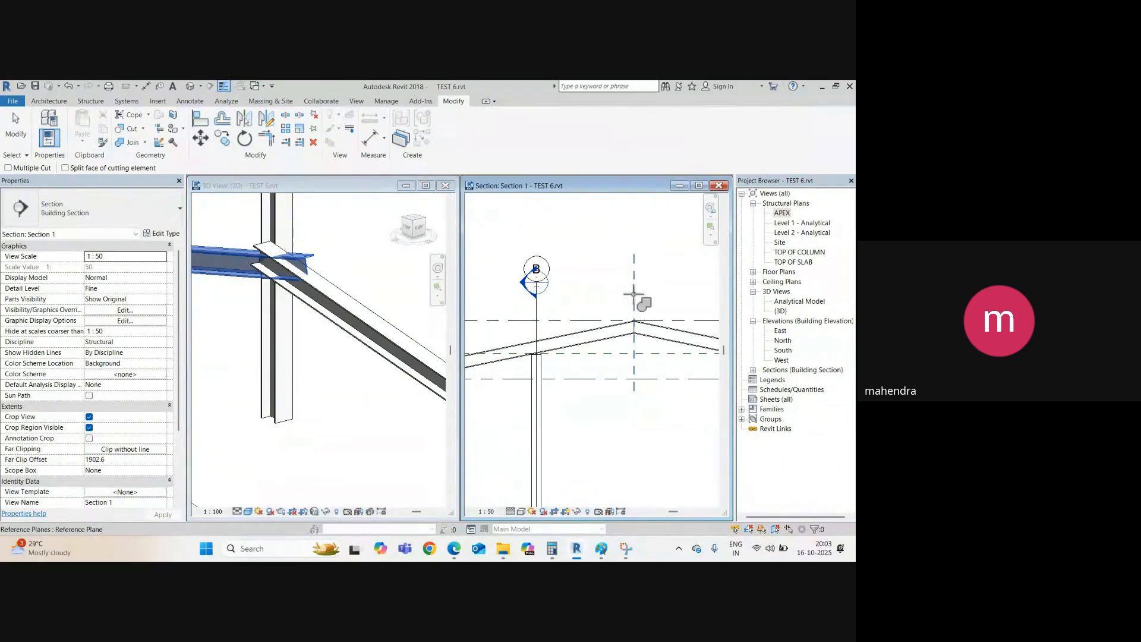
{"action": "scroll", "coordinate": [324, 290], "scroll_direction": "up", "scroll_amount": 3}
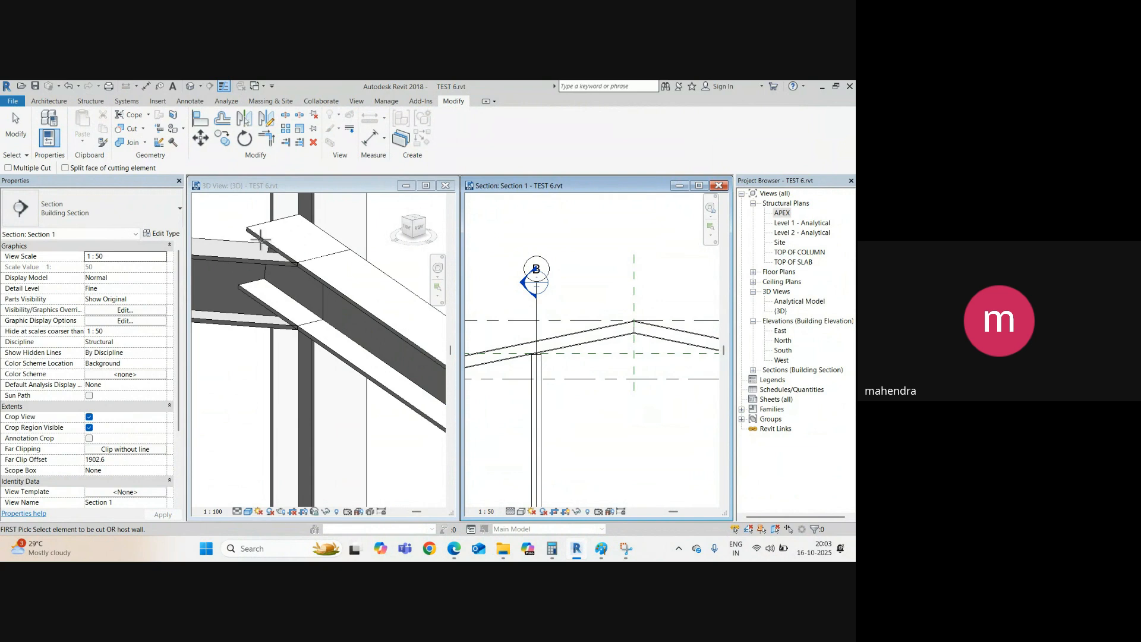
{"action": "left_click", "coordinate": [262, 240]}
{"action": "left_click", "coordinate": [265, 243]}
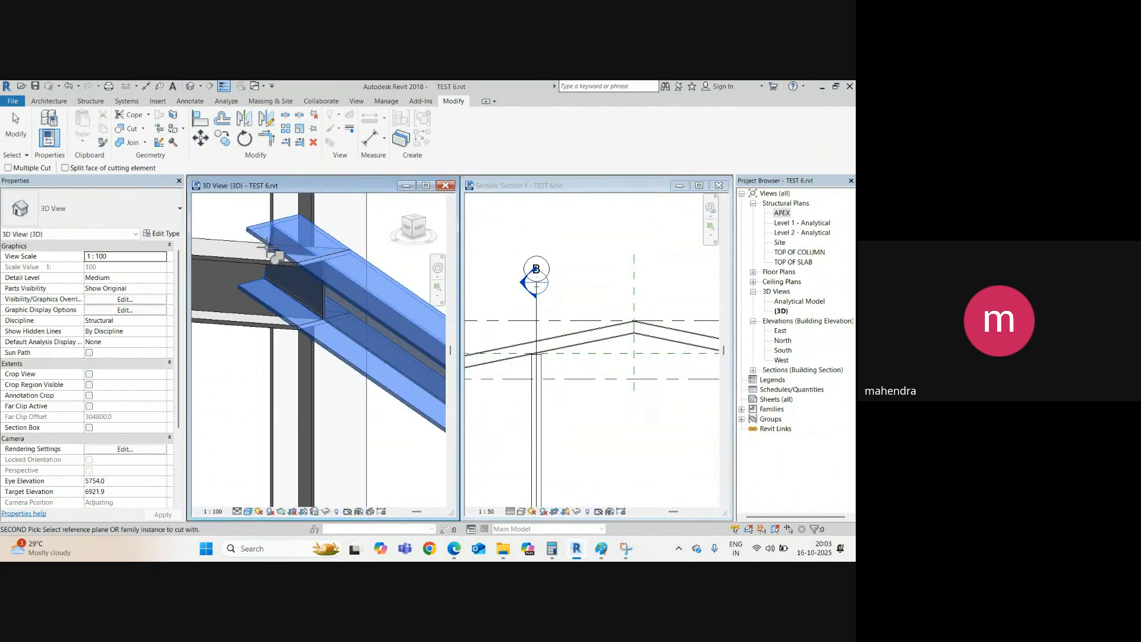
{"action": "left_click", "coordinate": [654, 290]}
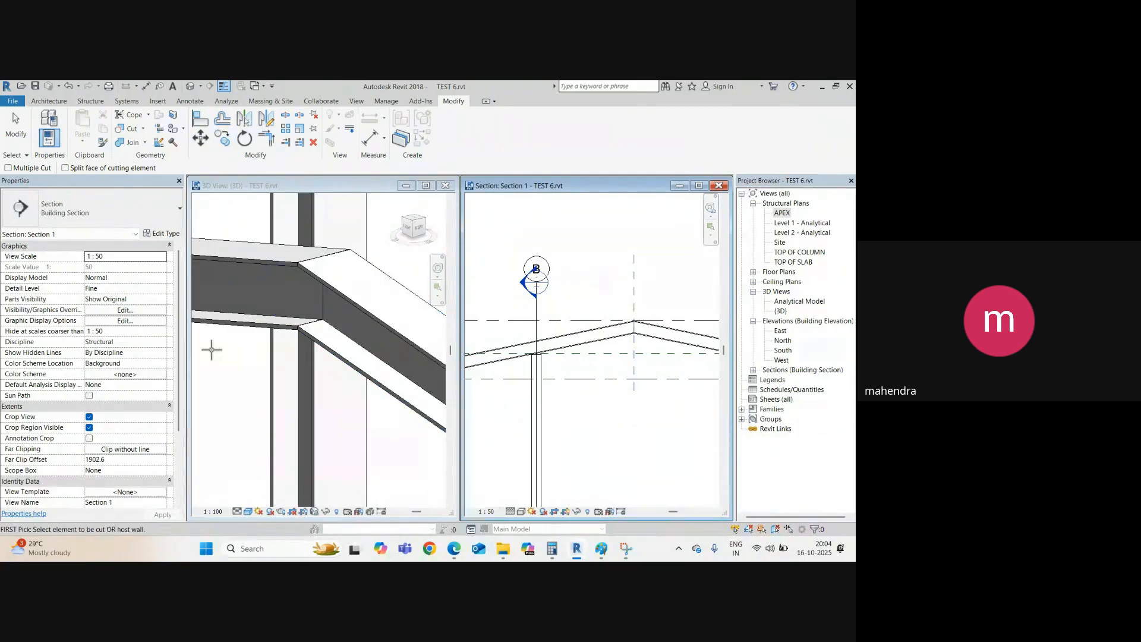
Trim the two rafters crossing at the next frame's ridge by cutting each with the ridge reference plane.
{"action": "scroll", "coordinate": [246, 350], "scroll_direction": "down", "scroll_amount": 4}
{"action": "scroll", "coordinate": [298, 359], "scroll_direction": "up", "scroll_amount": 6}
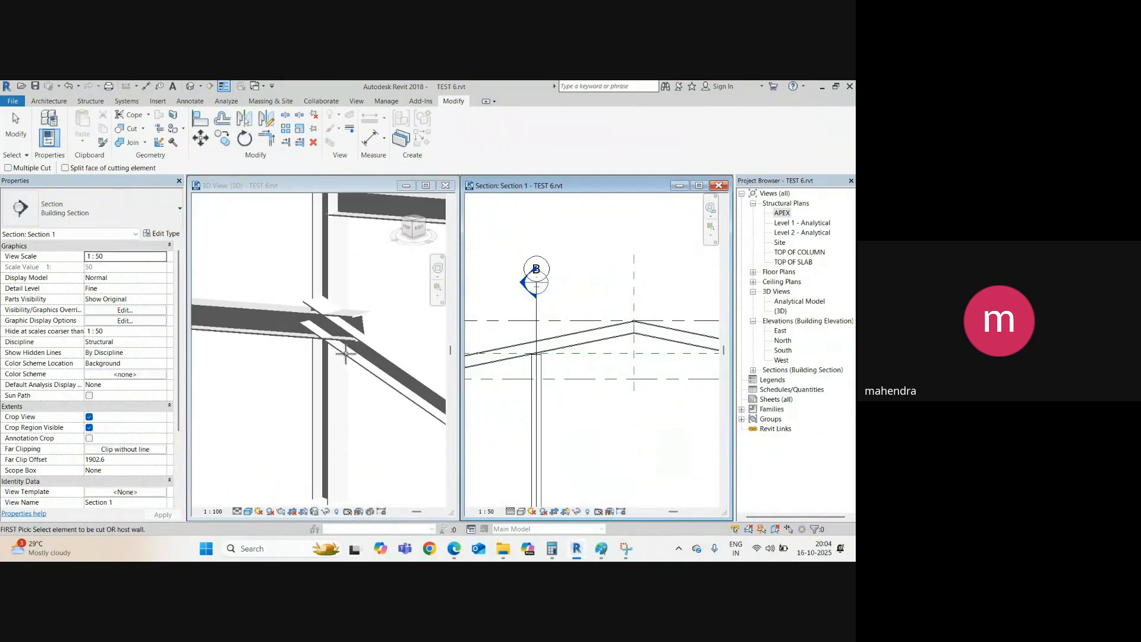
{"action": "left_click", "coordinate": [270, 313]}
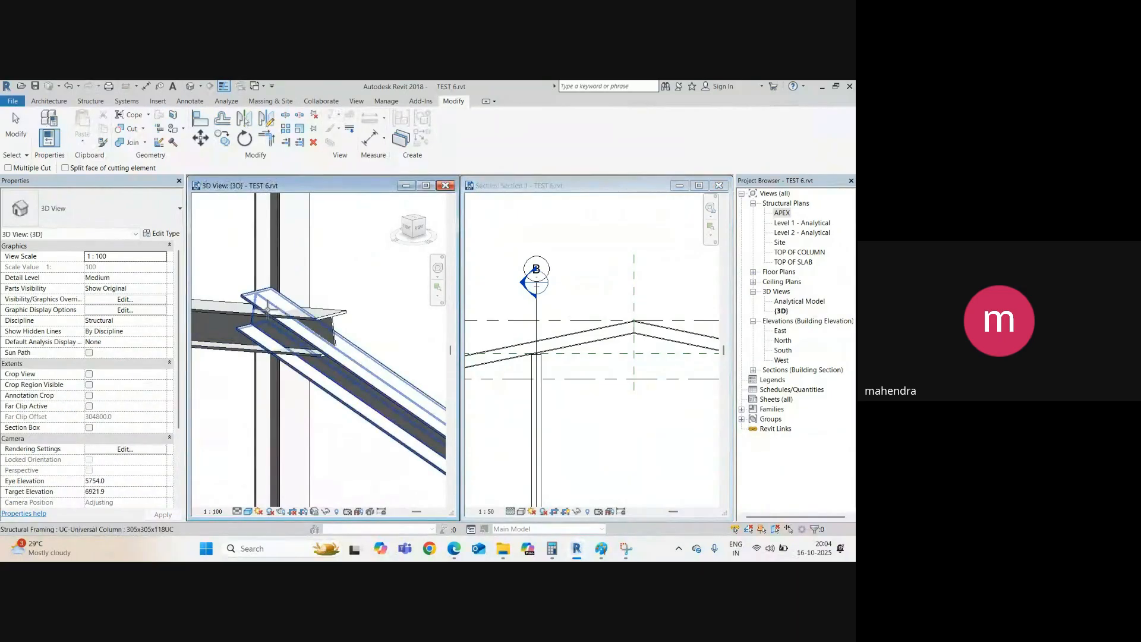
{"action": "left_click", "coordinate": [270, 313]}
{"action": "left_click", "coordinate": [634, 293]}
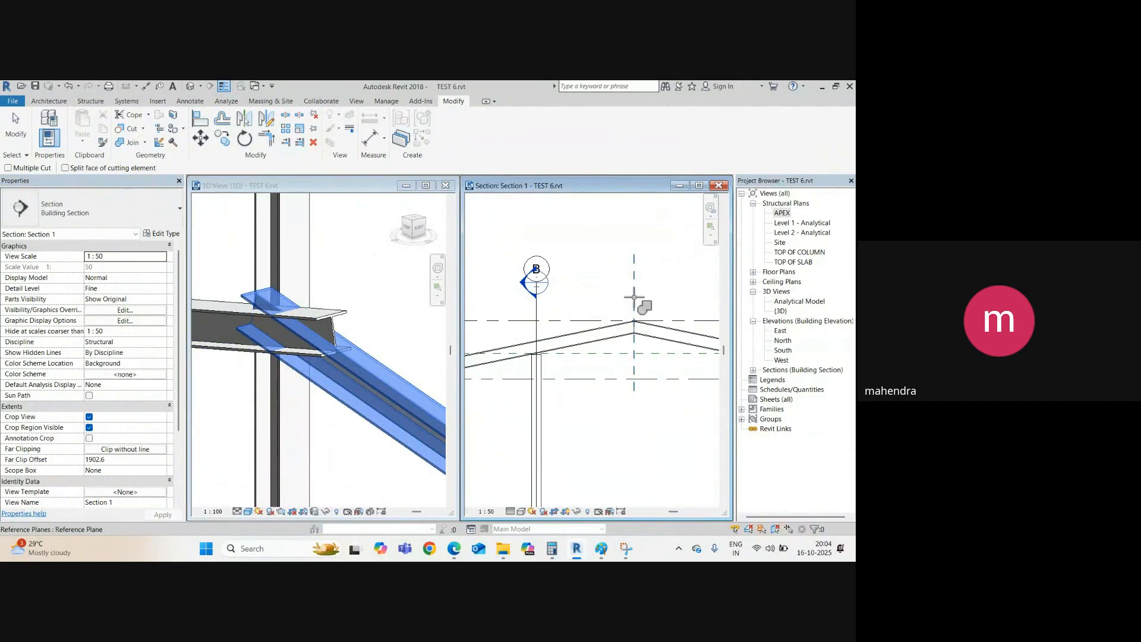
{"action": "left_click", "coordinate": [338, 314]}
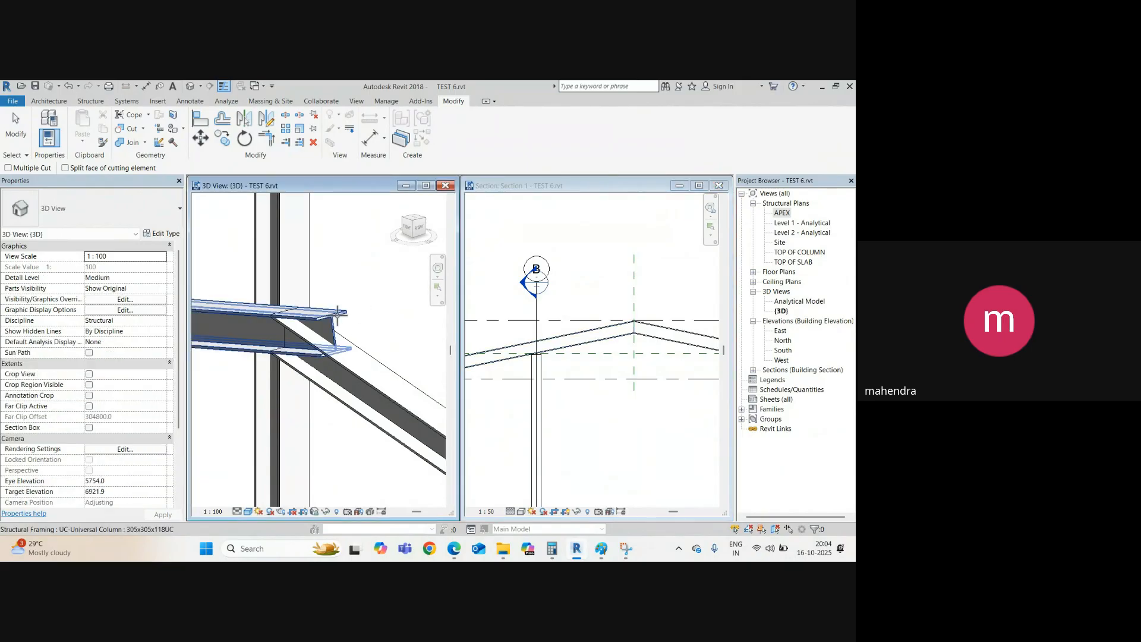
{"action": "left_click", "coordinate": [339, 310]}
{"action": "left_click", "coordinate": [644, 311]}
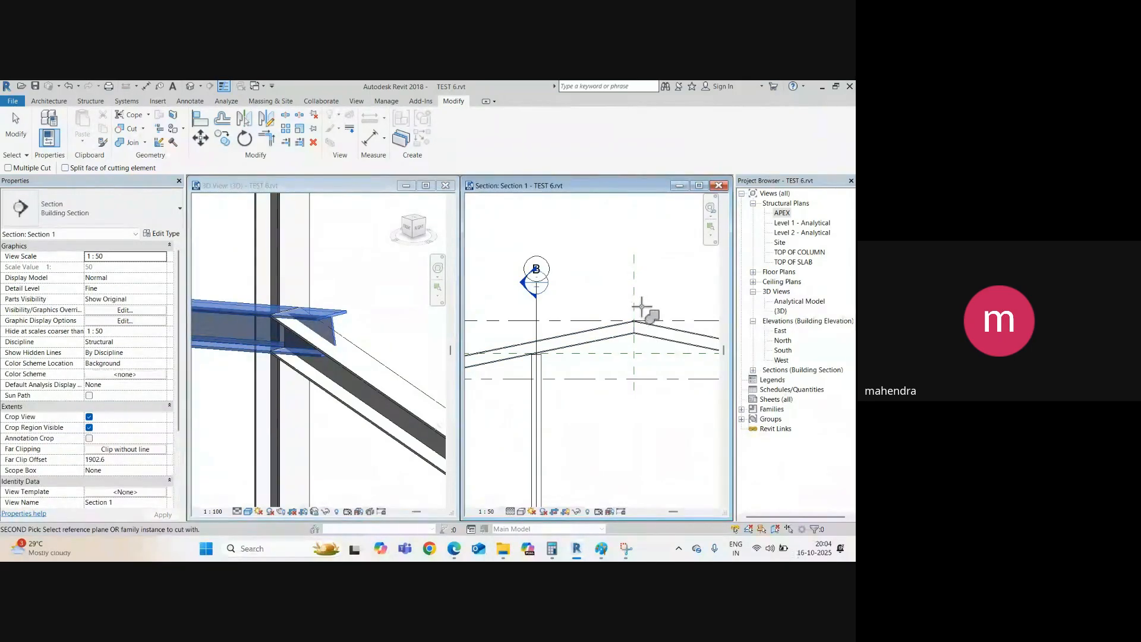
Cut both rafters at the third copied frame's ridge joint with the ridge reference plane in Section 1.
{"action": "mouse_move", "coordinate": [308, 336]}
{"action": "middle_mouse_down", "text": "shift"}
{"action": "mouse_move", "coordinate": [382, 311]}
{"action": "mouse_move", "coordinate": [313, 343]}
{"action": "middle_mouse_up", "text": "shift"}
{"action": "scroll", "coordinate": [323, 313], "scroll_direction": "up", "scroll_amount": 3}
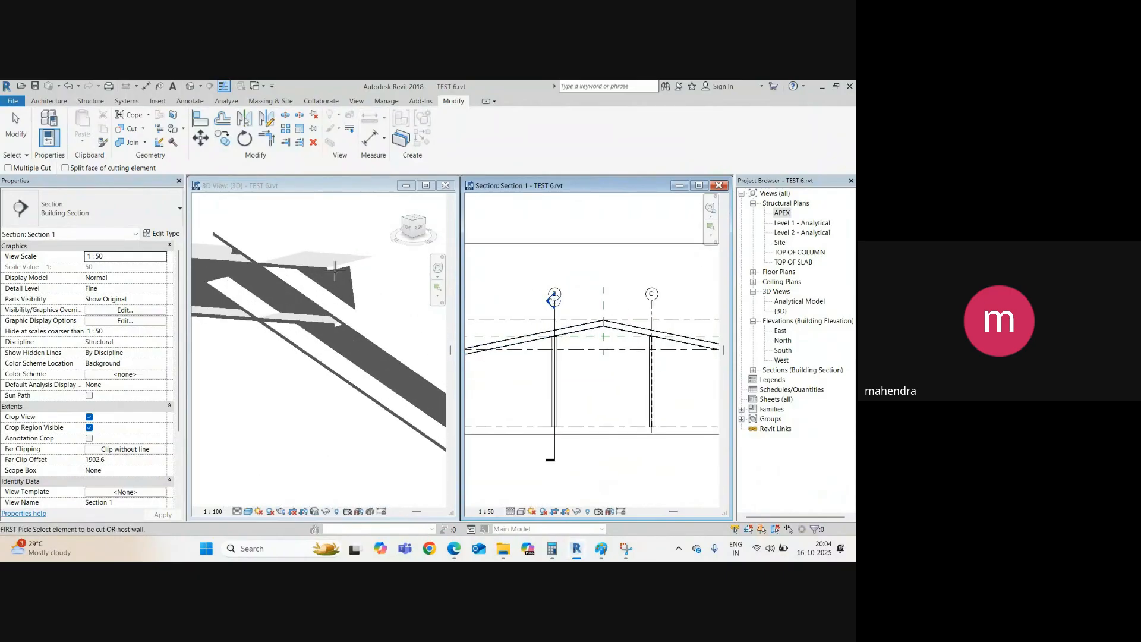
{"action": "left_click", "coordinate": [336, 281]}
{"action": "left_click", "coordinate": [345, 275]}
{"action": "left_click", "coordinate": [623, 290]}
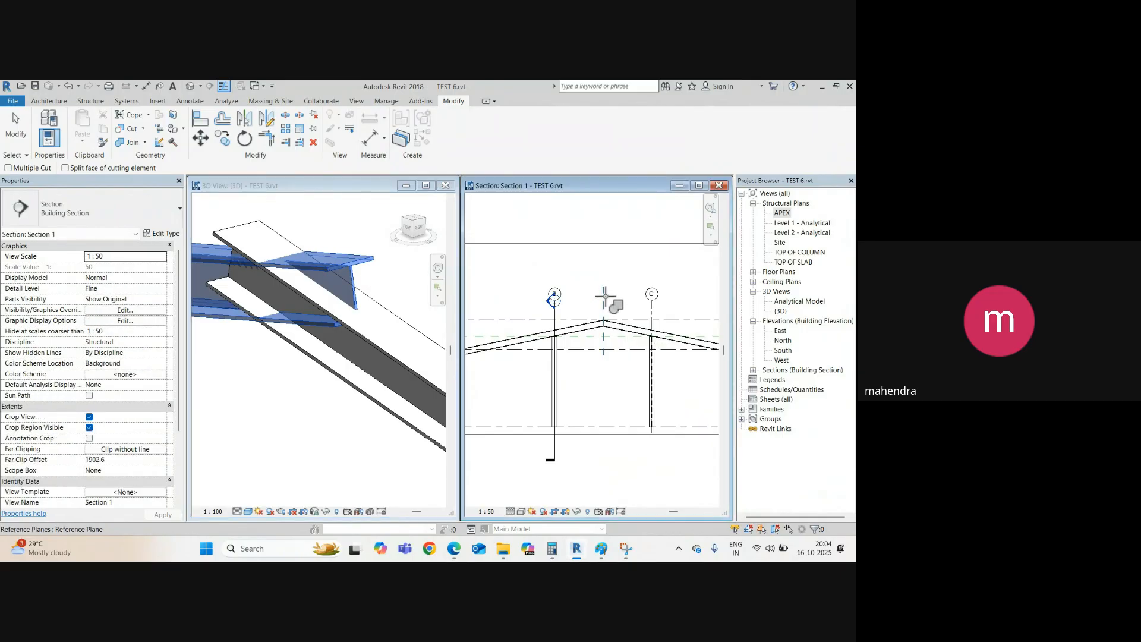
{"action": "left_click", "coordinate": [251, 249]}
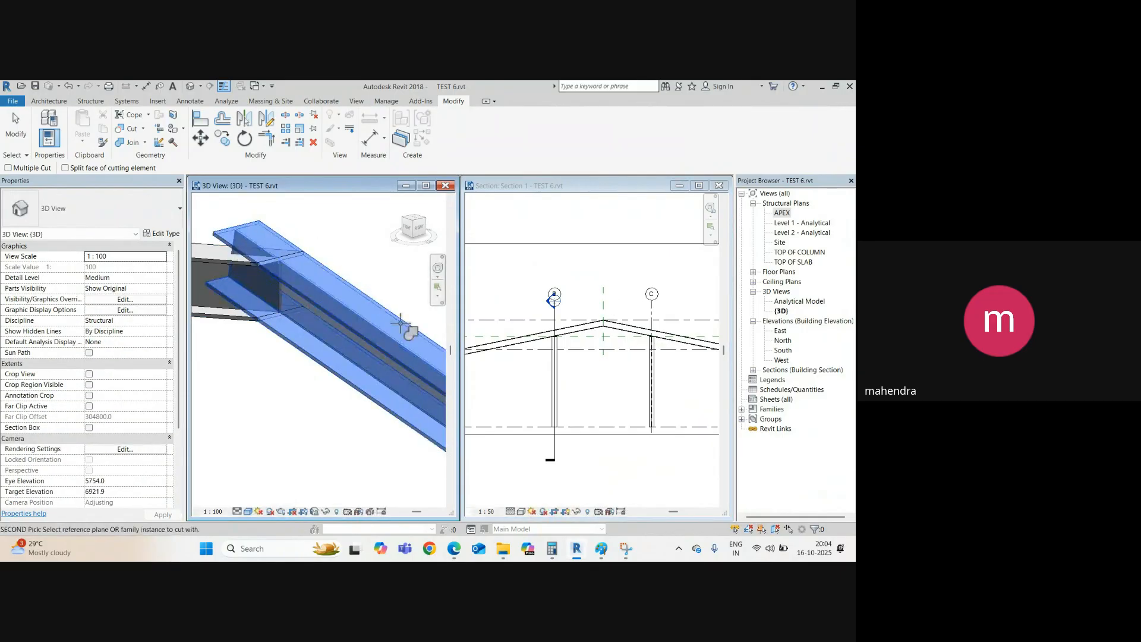
{"action": "left_click", "coordinate": [606, 293]}
Cut the eaves end of a copied rafter at the grid A column with the reference plane along the column face.
{"action": "scroll", "coordinate": [355, 311], "scroll_direction": "down", "scroll_amount": 7}
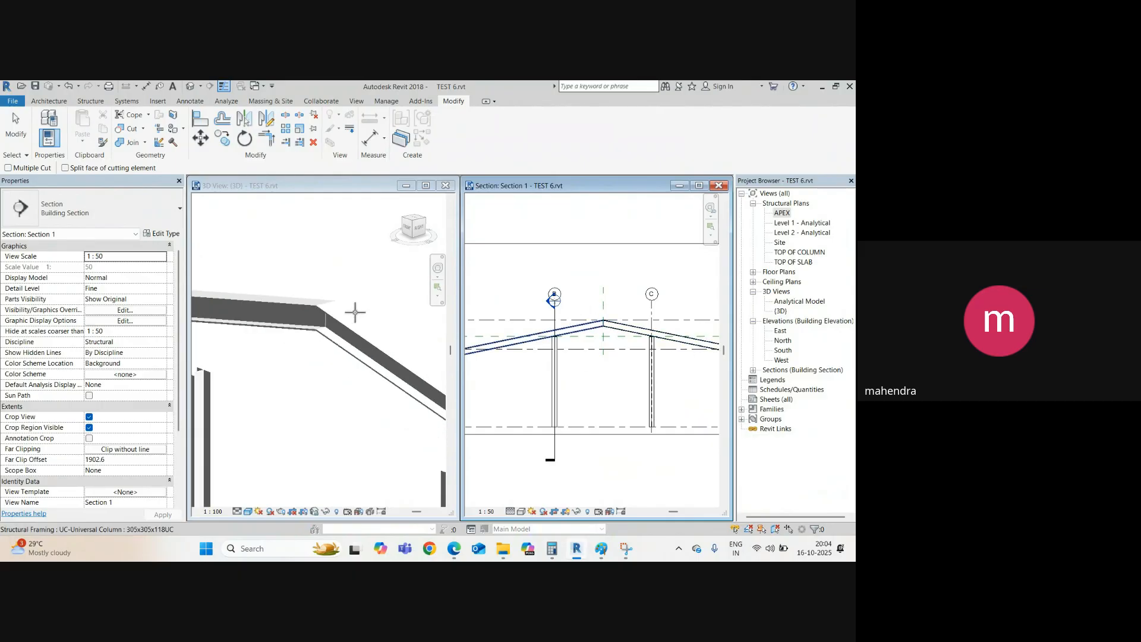
{"action": "left_click", "coordinate": [302, 380]}
{"action": "scroll", "coordinate": [400, 354], "scroll_direction": "up", "scroll_amount": 8}
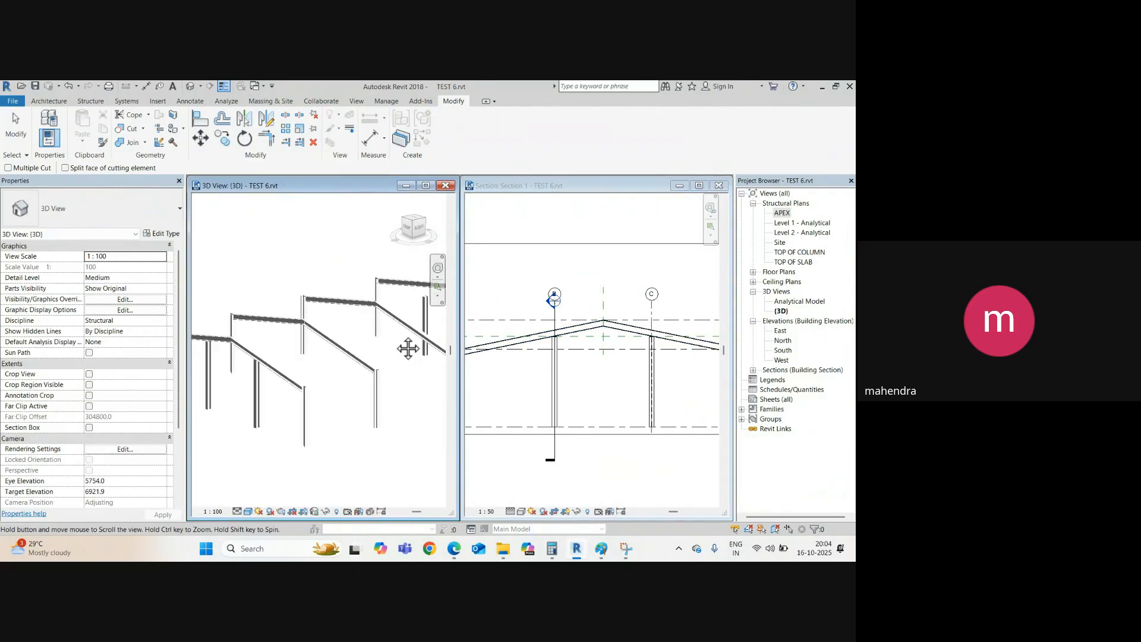
{"action": "scroll", "coordinate": [559, 321], "scroll_direction": "up", "scroll_amount": 6}
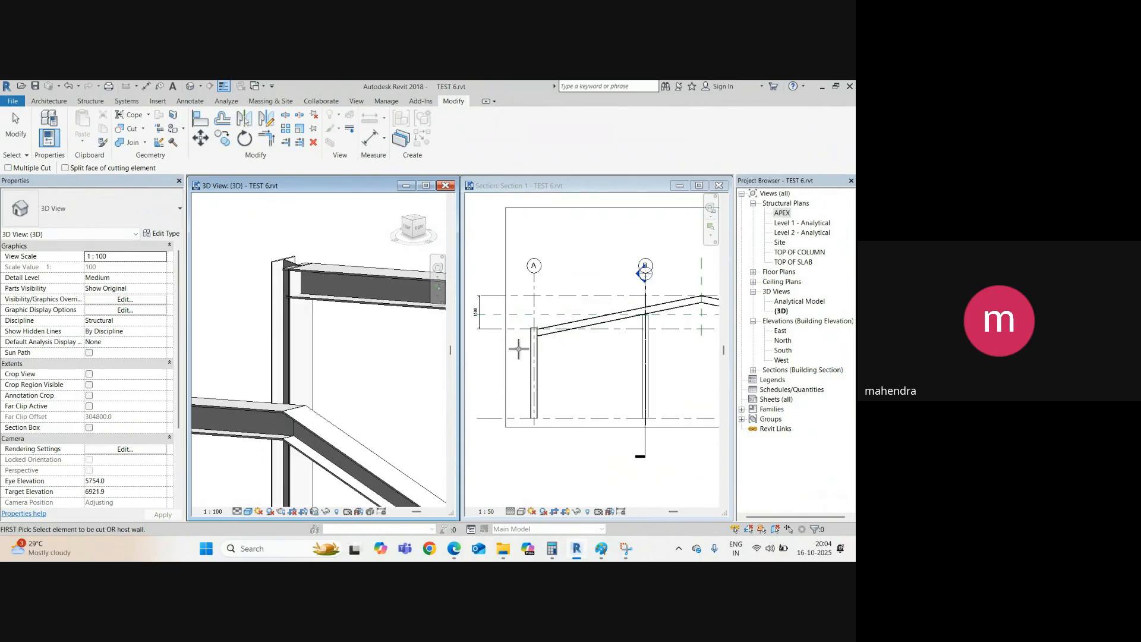
{"action": "scroll", "coordinate": [254, 327], "scroll_direction": "down", "scroll_amount": 5}
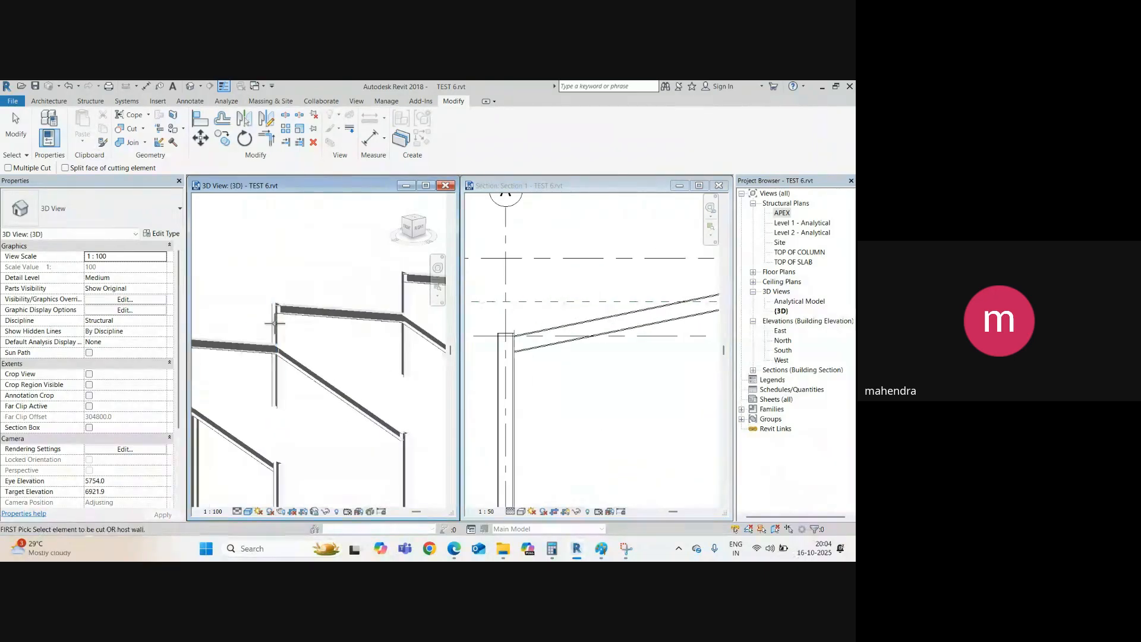
{"action": "scroll", "coordinate": [265, 339], "scroll_direction": "up", "scroll_amount": 2}
{"action": "scroll", "coordinate": [265, 339], "scroll_direction": "up", "scroll_amount": 6}
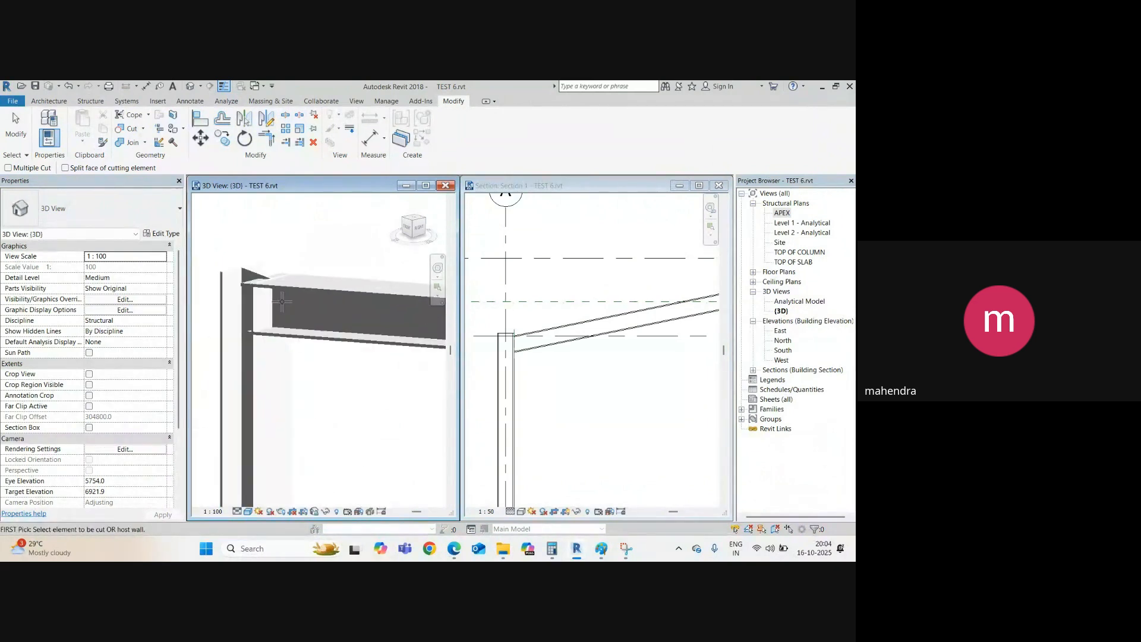
{"action": "left_click", "coordinate": [269, 288]}
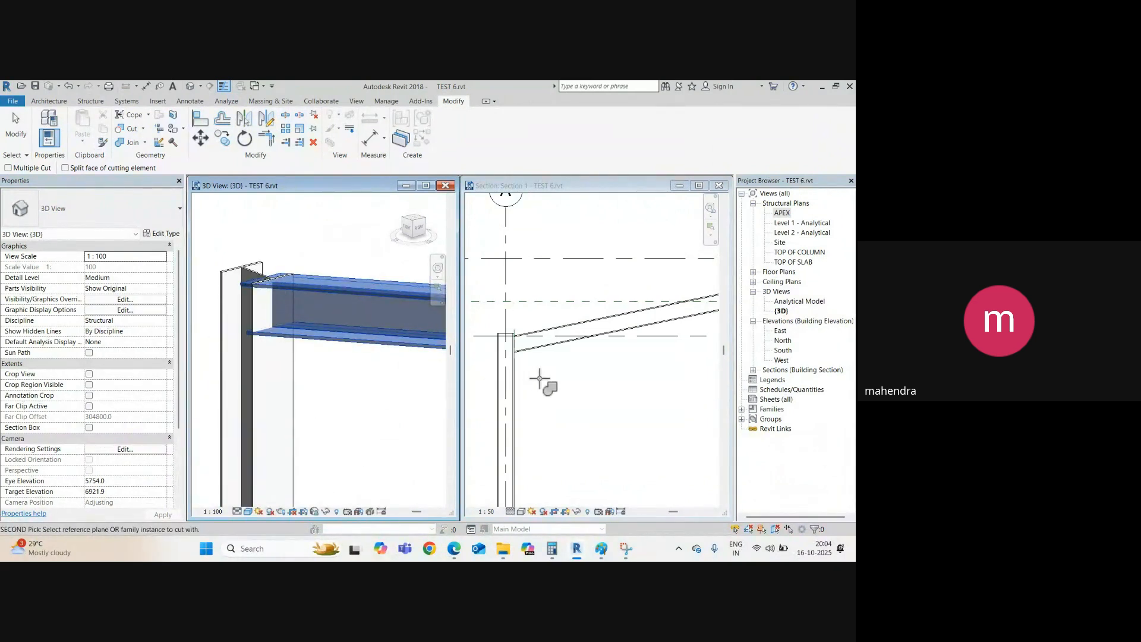
{"action": "scroll", "coordinate": [515, 341], "scroll_direction": "up", "scroll_amount": 5}
{"action": "left_click", "coordinate": [519, 319]}
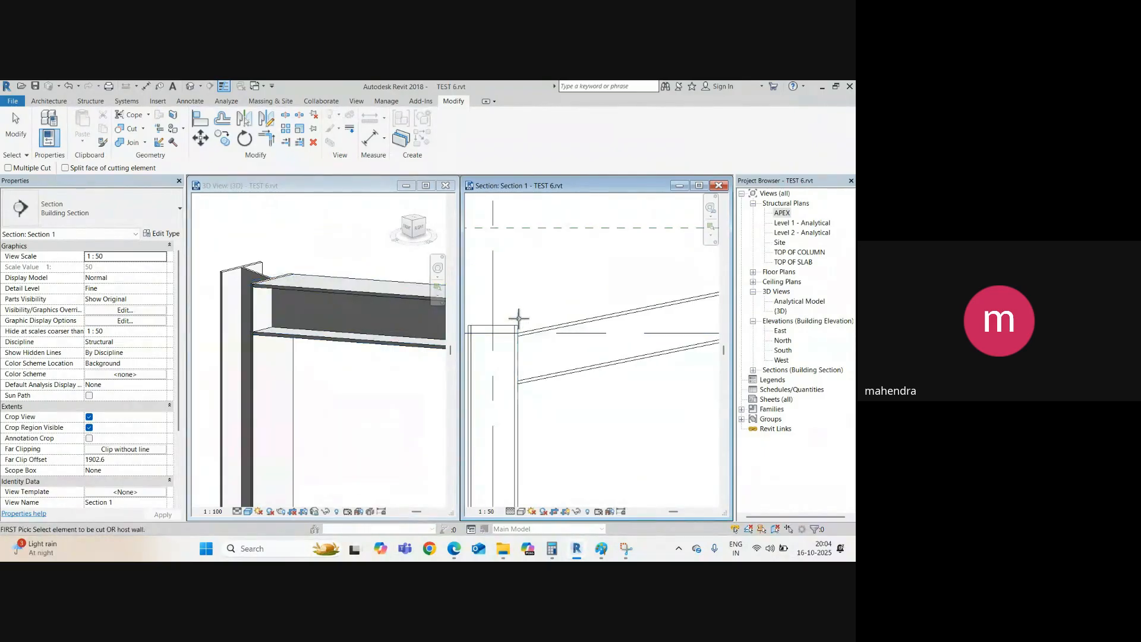
Cut the opposite rafter's eaves end at the grid D column with the reference plane on that column's inner face.
{"action": "scroll", "coordinate": [314, 367], "scroll_direction": "down", "scroll_amount": 6}
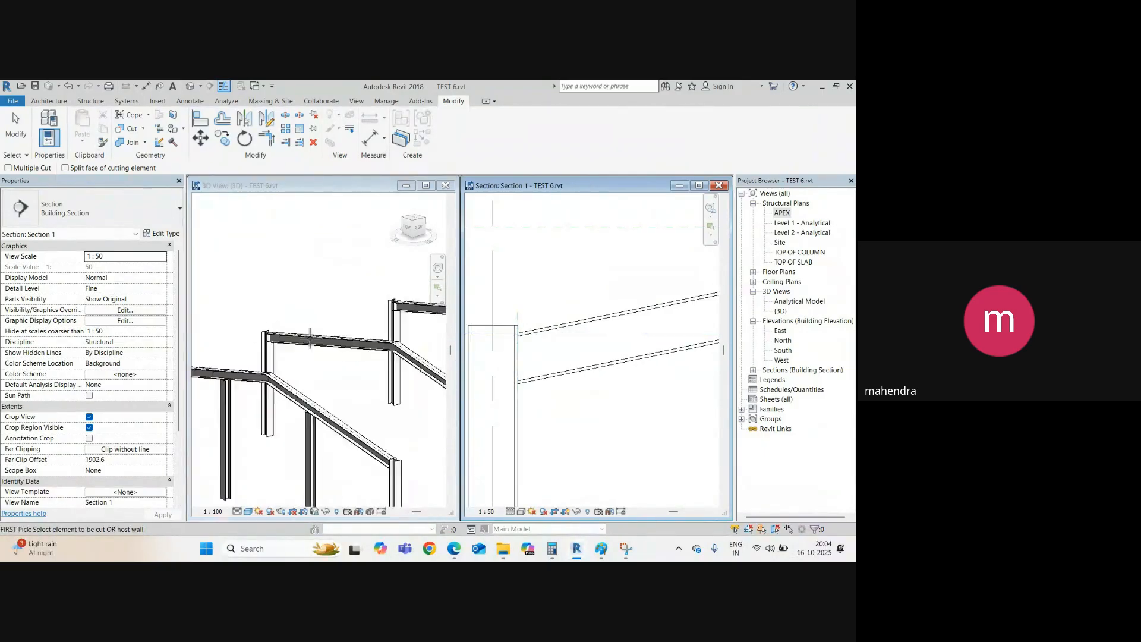
{"action": "left_click", "coordinate": [397, 374]}
{"action": "scroll", "coordinate": [397, 374], "scroll_direction": "up", "scroll_amount": 5}
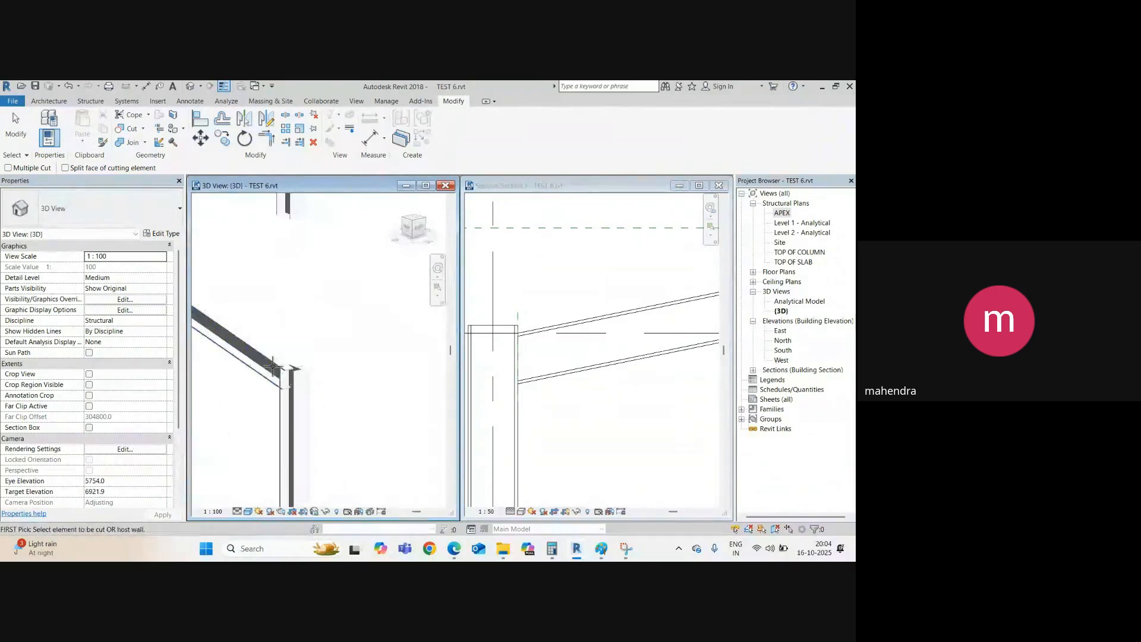
{"action": "scroll", "coordinate": [503, 318], "scroll_direction": "down", "scroll_amount": 5}
{"action": "scroll", "coordinate": [621, 315], "scroll_direction": "up", "scroll_amount": 3}
{"action": "scroll", "coordinate": [616, 310], "scroll_direction": "up", "scroll_amount": 3}
{"action": "left_click", "coordinate": [551, 328]}
{"action": "scroll", "coordinate": [551, 328], "scroll_direction": "up", "scroll_amount": 2}
{"action": "middle_click_drag", "start_coordinate": [624, 319], "coordinate": [433, 351]}
{"action": "scroll", "coordinate": [553, 330], "scroll_direction": "up", "scroll_amount": 2}
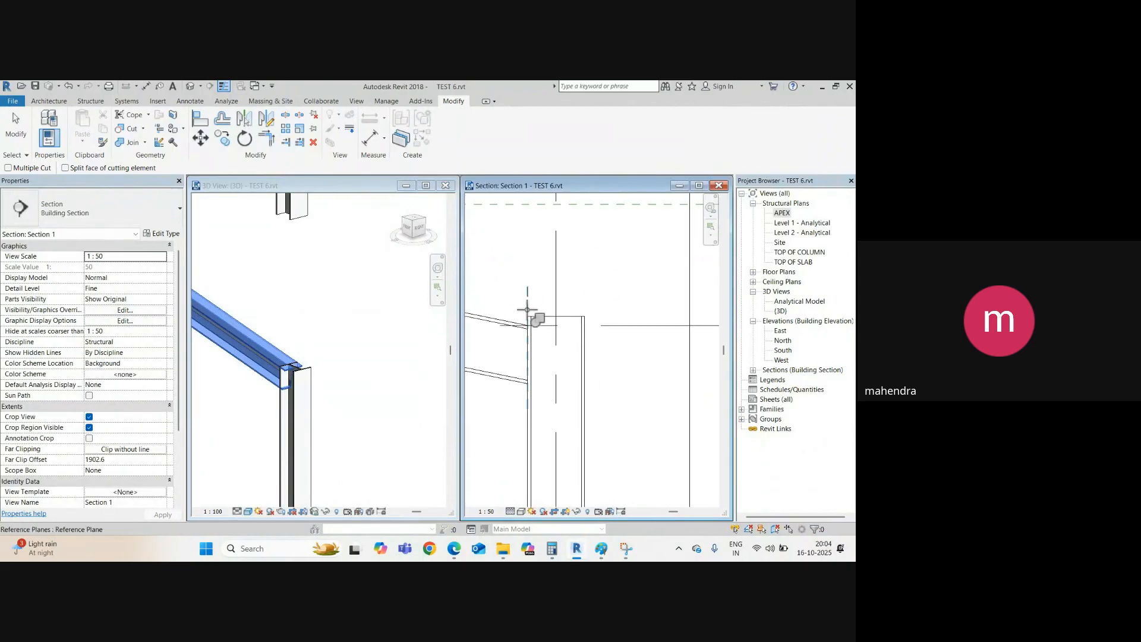
{"action": "left_click", "coordinate": [528, 310]}
Cut the third frame's rafter at its grid D column with the reference plane on the column's inner face.
{"action": "scroll", "coordinate": [297, 395], "scroll_direction": "down", "scroll_amount": 3}
{"action": "scroll", "coordinate": [304, 343], "scroll_direction": "down", "scroll_amount": 2}
{"action": "scroll", "coordinate": [286, 341], "scroll_direction": "up", "scroll_amount": 3}
{"action": "scroll", "coordinate": [252, 337], "scroll_direction": "down", "scroll_amount": 5}
{"action": "scroll", "coordinate": [364, 393], "scroll_direction": "up", "scroll_amount": 5}
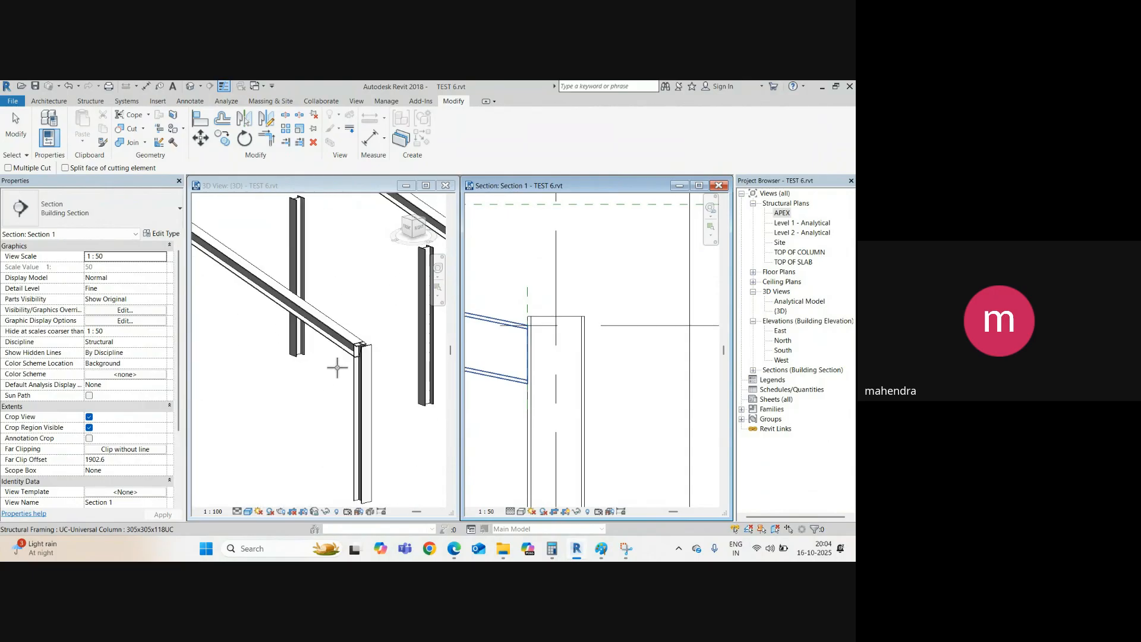
{"action": "left_click", "coordinate": [357, 341]}
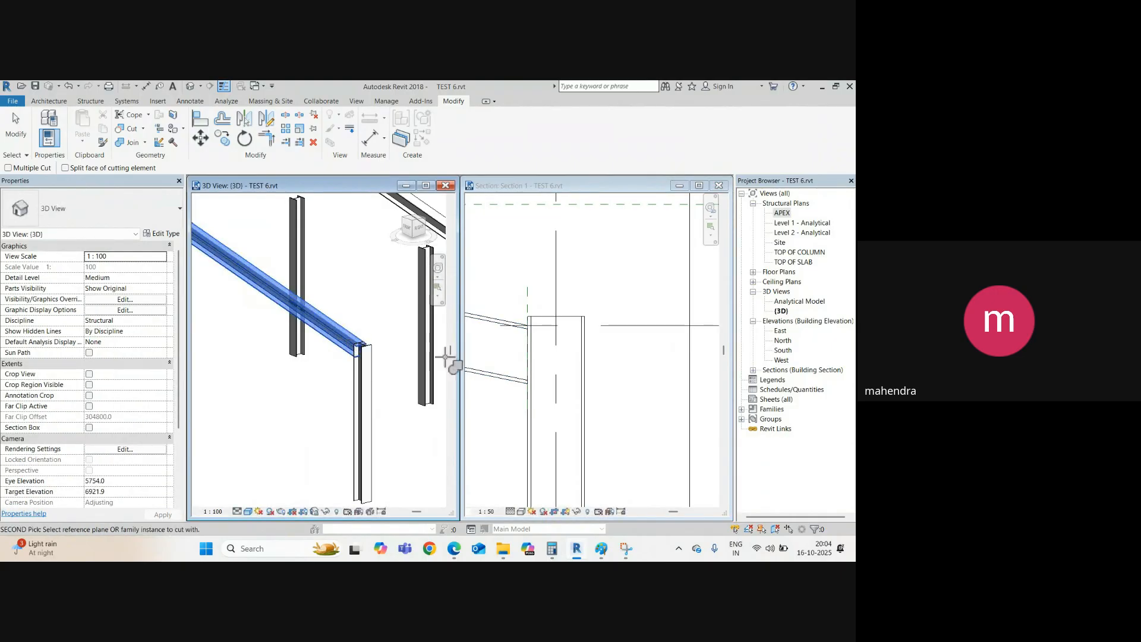
{"action": "left_click", "coordinate": [529, 301]}
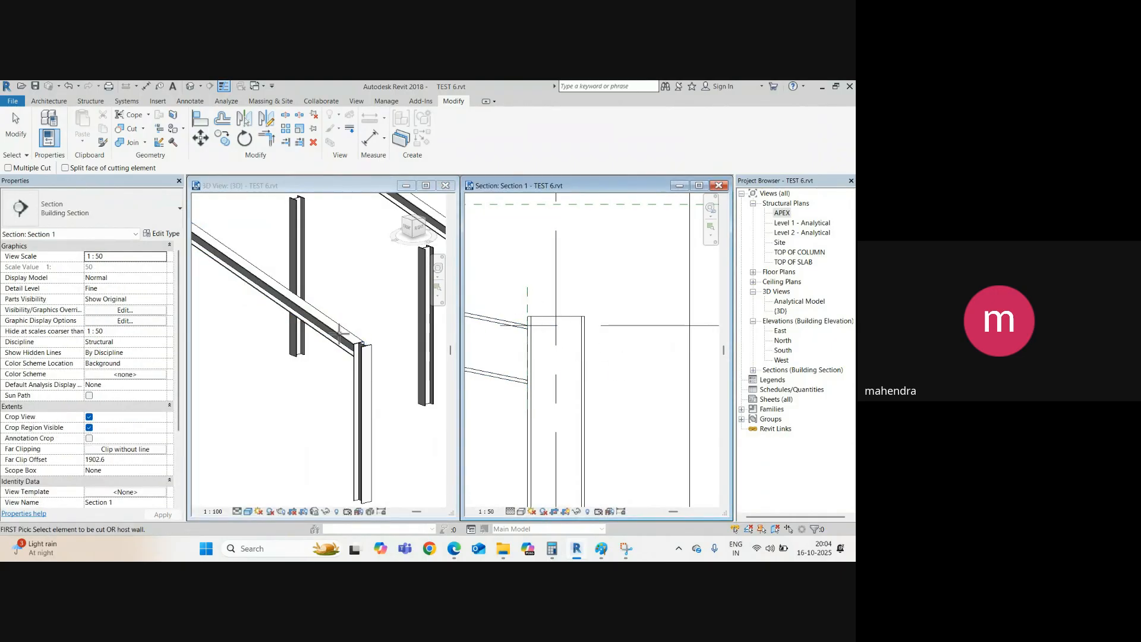
Cut the rearmost frame's rafter at its grid D column with the same column-face reference plane.
{"action": "left_click", "coordinate": [349, 300]}
{"action": "scroll", "coordinate": [359, 291], "scroll_direction": "down", "scroll_amount": 1}
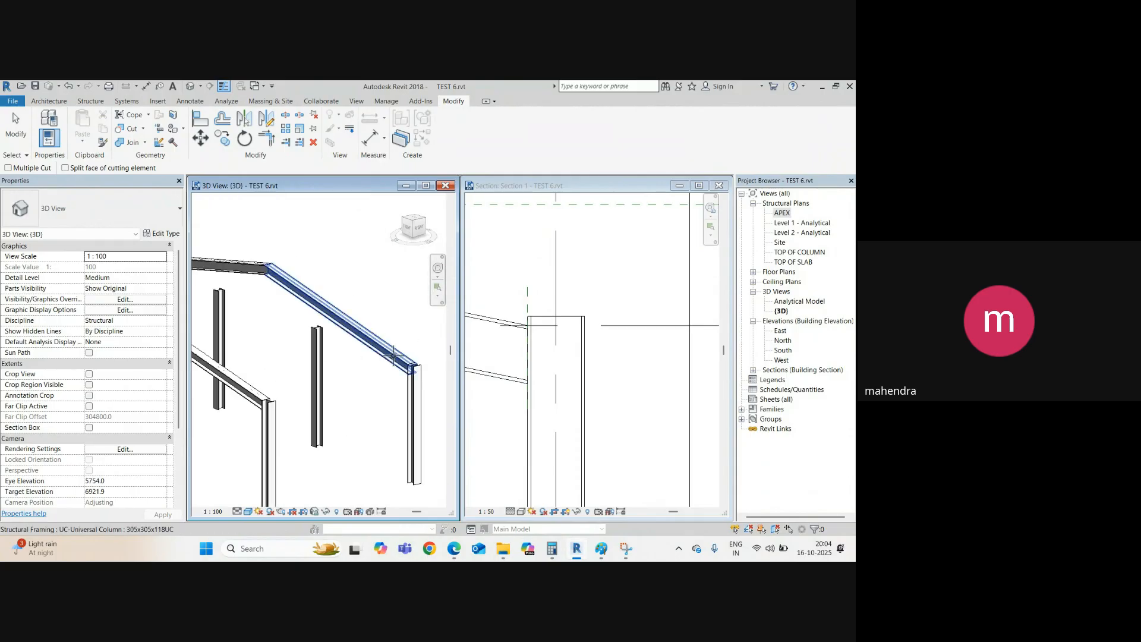
{"action": "left_click", "coordinate": [410, 358]}
{"action": "left_click", "coordinate": [535, 300]}
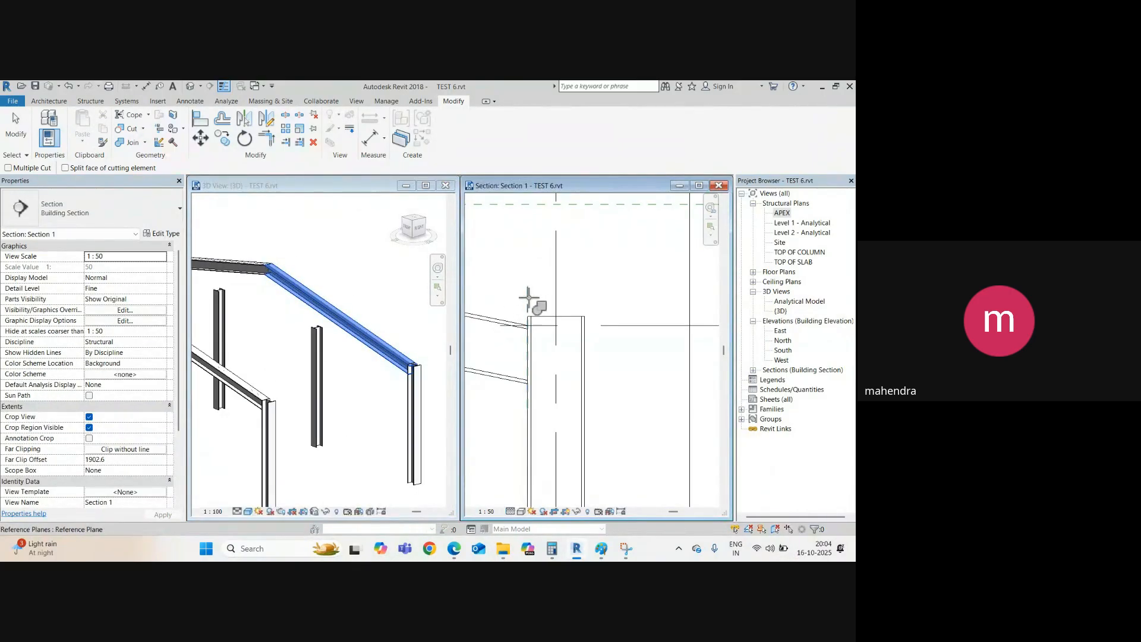
Cut the third frame's opposite rafter at its grid A column with the reference plane on that column's inner face.
{"action": "scroll", "coordinate": [529, 303], "scroll_direction": "down", "scroll_amount": 5}
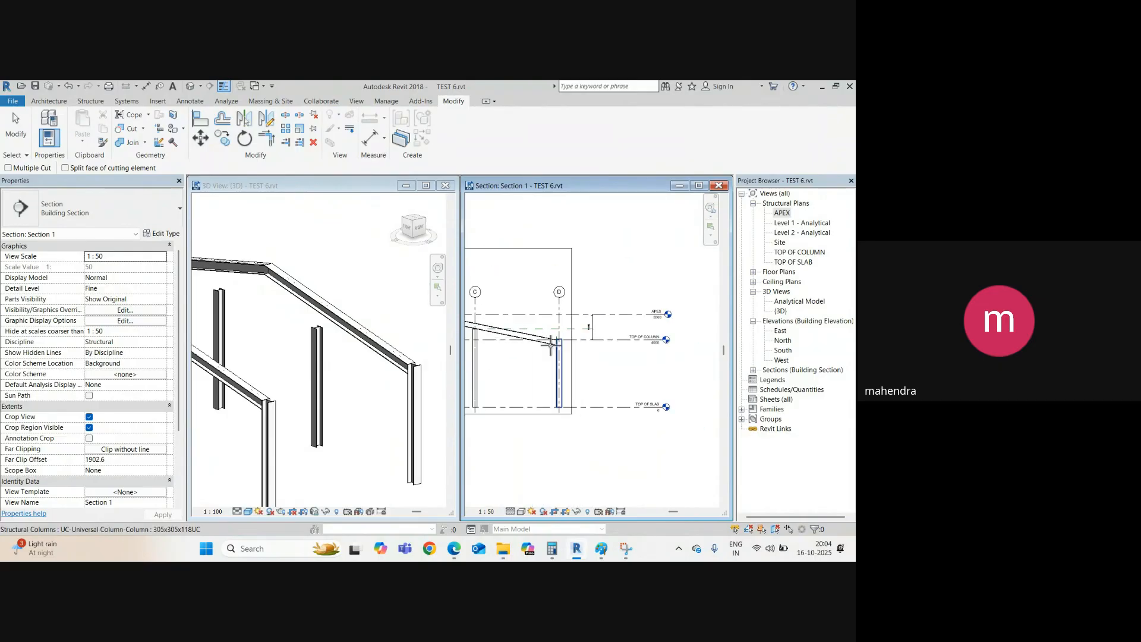
{"action": "scroll", "coordinate": [528, 355], "scroll_direction": "up", "scroll_amount": 4}
{"action": "scroll", "coordinate": [282, 351], "scroll_direction": "down", "scroll_amount": 4}
{"action": "scroll", "coordinate": [248, 339], "scroll_direction": "up", "scroll_amount": 4}
{"action": "left_click", "coordinate": [373, 397]}
{"action": "scroll", "coordinate": [280, 357], "scroll_direction": "down", "scroll_amount": 2}
{"action": "middle_click_drag", "start_coordinate": [265, 346], "coordinate": [367, 405]}
{"action": "scroll", "coordinate": [257, 412], "scroll_direction": "up", "scroll_amount": 3}
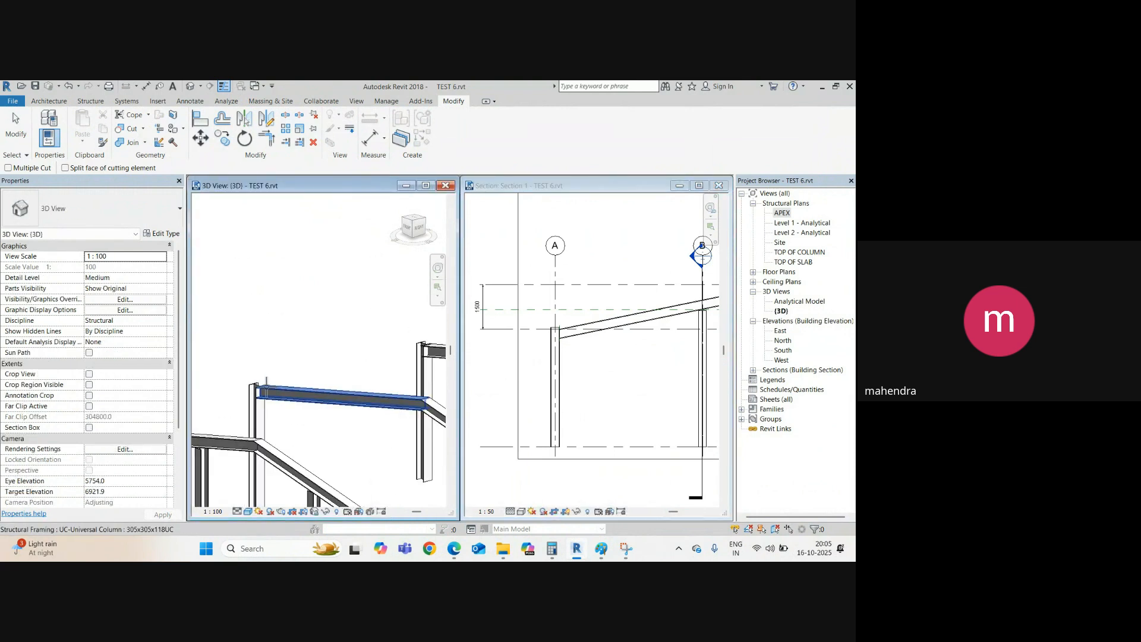
{"action": "scroll", "coordinate": [282, 386], "scroll_direction": "down", "scroll_amount": 1}
{"action": "scroll", "coordinate": [321, 389], "scroll_direction": "up", "scroll_amount": 2}
{"action": "left_click", "coordinate": [314, 364]}
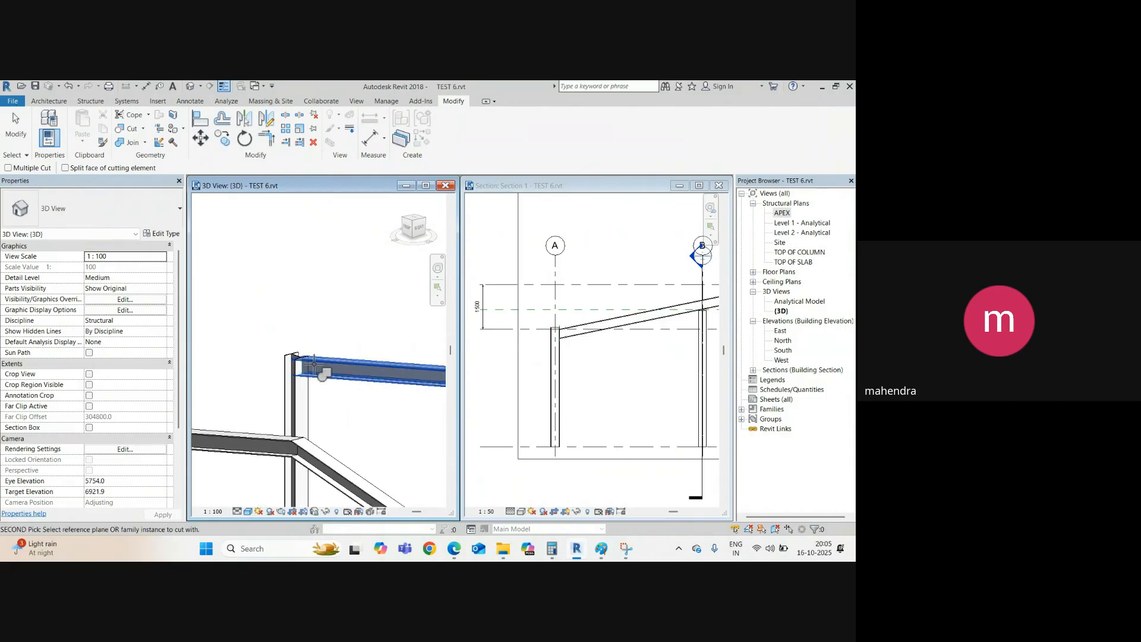
{"action": "left_click", "coordinate": [592, 367]}
{"action": "scroll", "coordinate": [558, 340], "scroll_direction": "up", "scroll_amount": 5}
{"action": "left_click", "coordinate": [567, 267]}
{"action": "scroll", "coordinate": [262, 355], "scroll_direction": "down", "scroll_amount": 4}
{"action": "scroll", "coordinate": [333, 350], "scroll_direction": "up", "scroll_amount": 2}
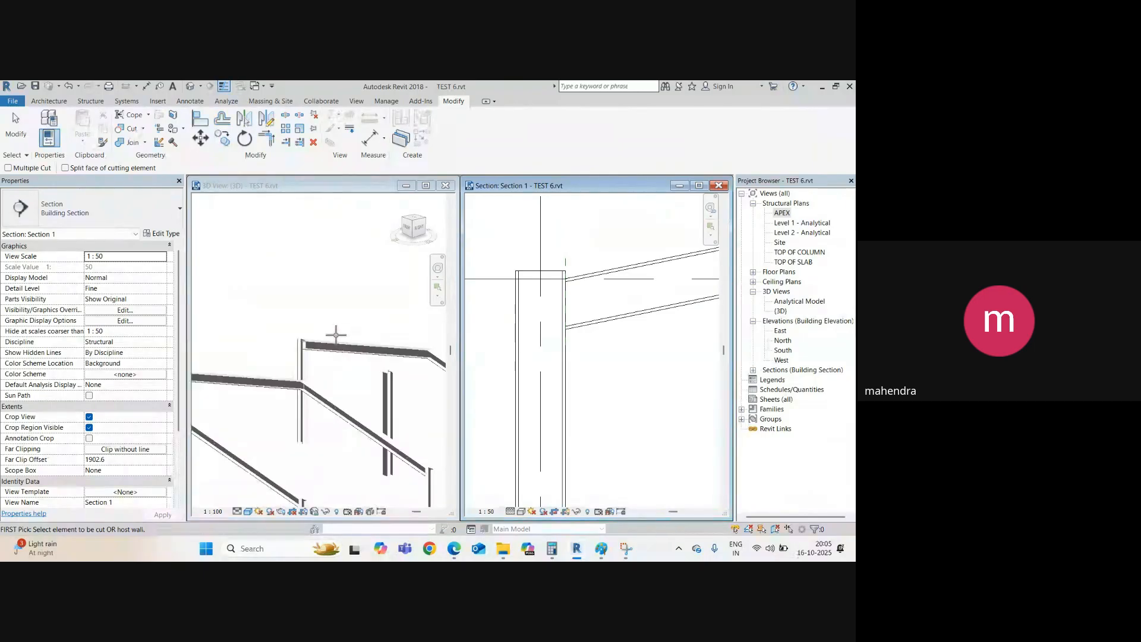
Cut the rearmost frame's rafter at its grid A column with the grid A column-face reference plane.
{"action": "left_click", "coordinate": [332, 341]}
{"action": "scroll", "coordinate": [313, 338], "scroll_direction": "up", "scroll_amount": 2}
{"action": "left_click", "coordinate": [306, 341]}
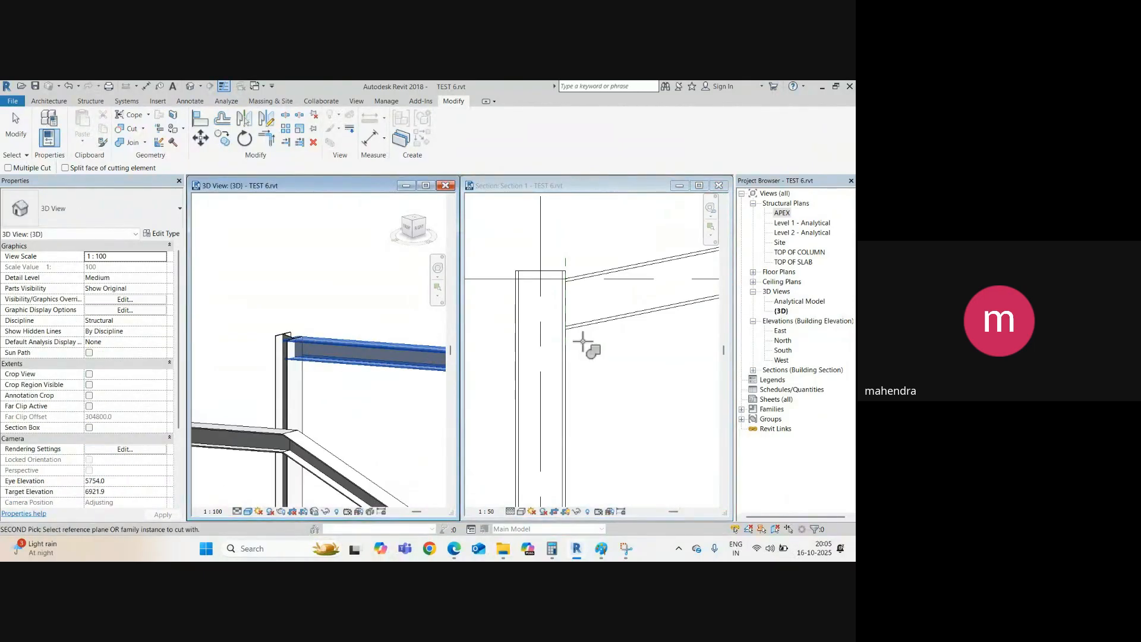
{"action": "left_click", "coordinate": [602, 377]}
{"action": "left_click", "coordinate": [565, 264]}
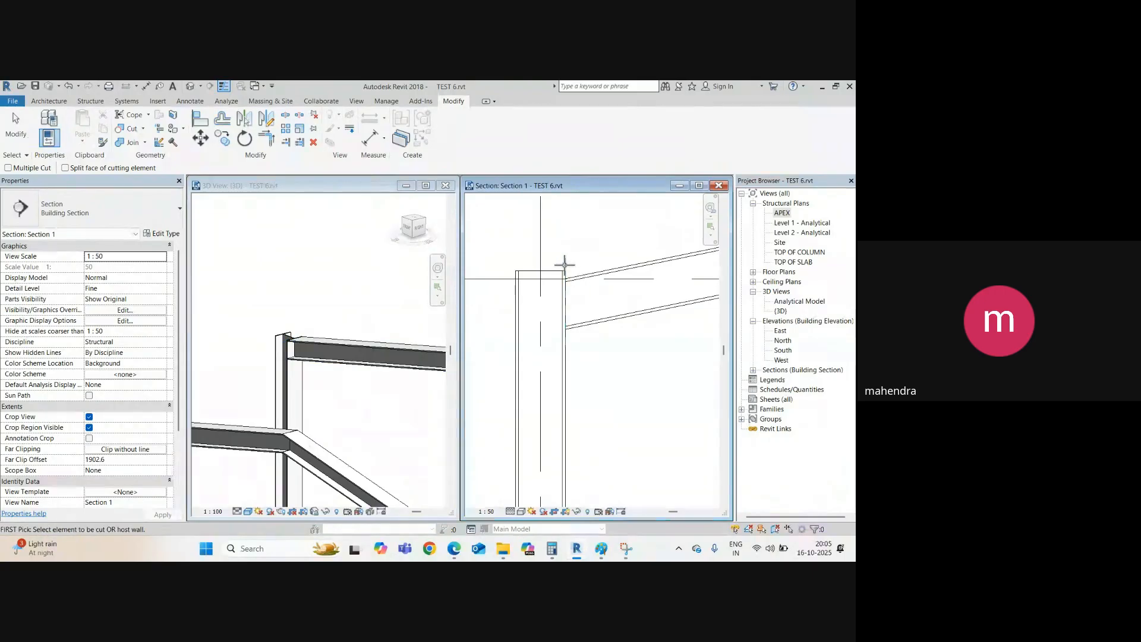
Enlarge the 3D view, end the cutting command and set the Top Offset of the rear gable column at C-4 to 630.
{"action": "mouse_move", "coordinate": [422, 186]}
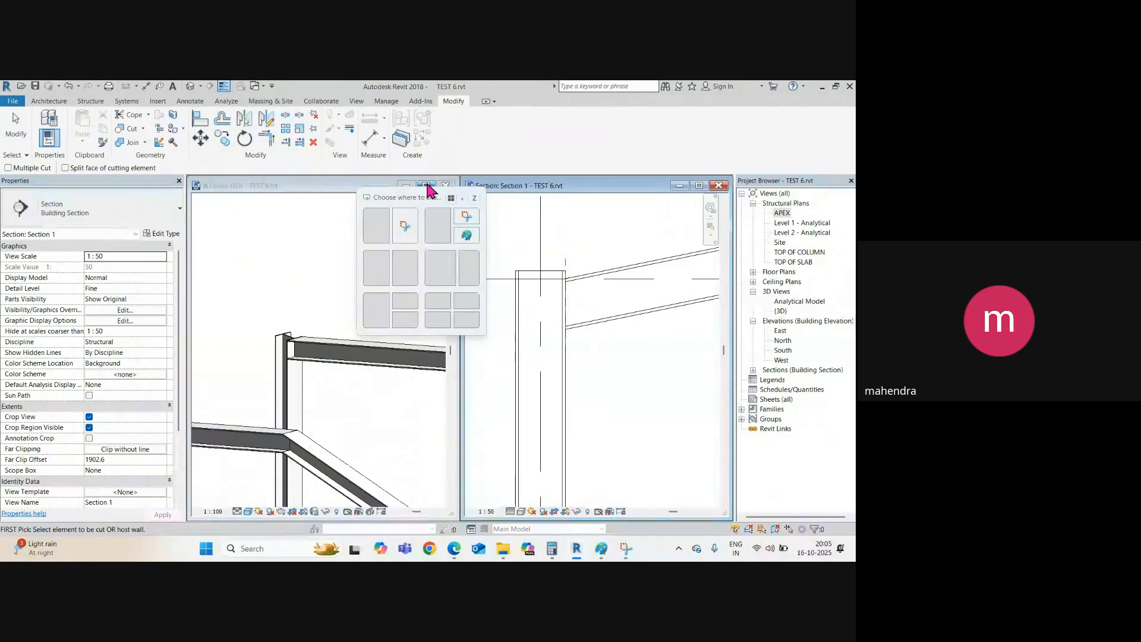
{"action": "left_click", "coordinate": [426, 186]}
{"action": "scroll", "coordinate": [400, 333], "scroll_direction": "down", "scroll_amount": 2}
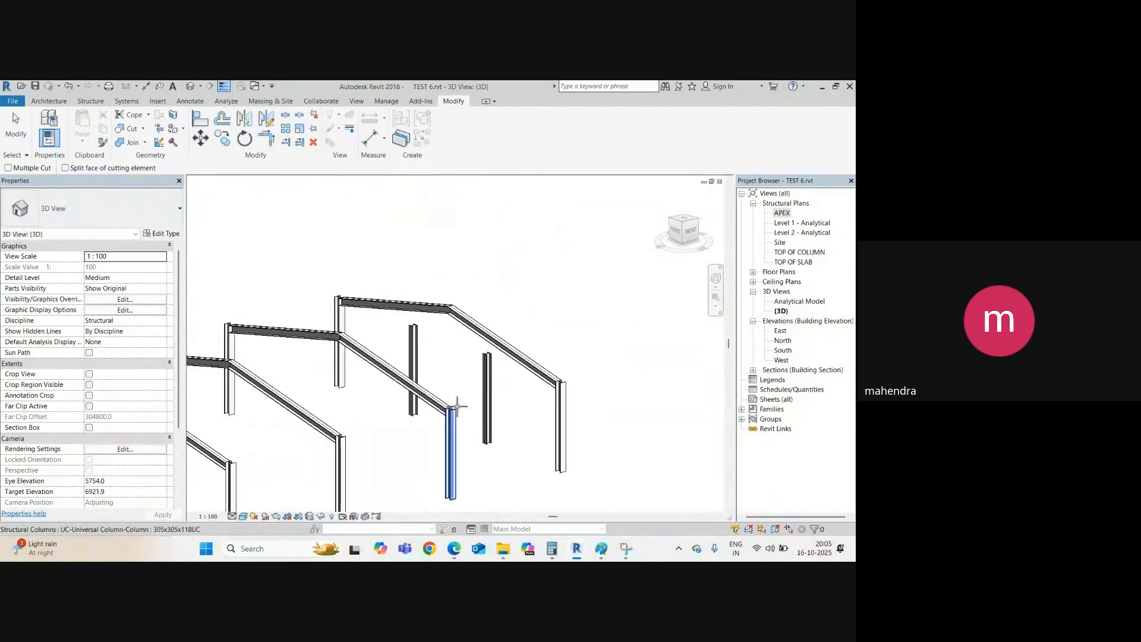
{"action": "key", "text": "Escape"}
{"action": "key", "text": "Escape"}
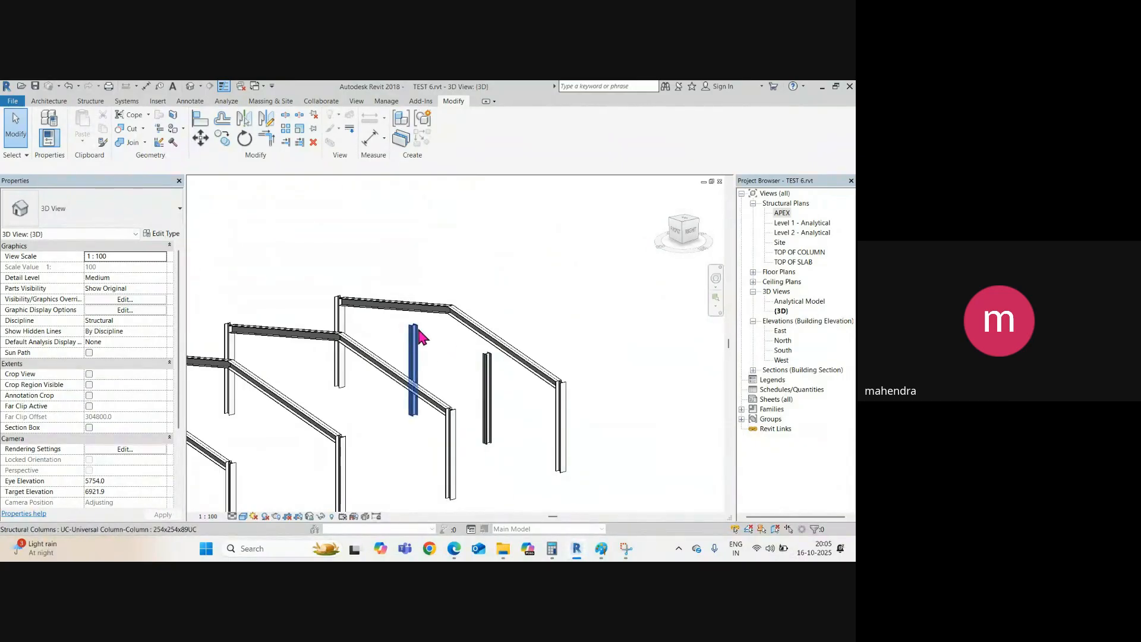
{"action": "left_click", "coordinate": [492, 366]}
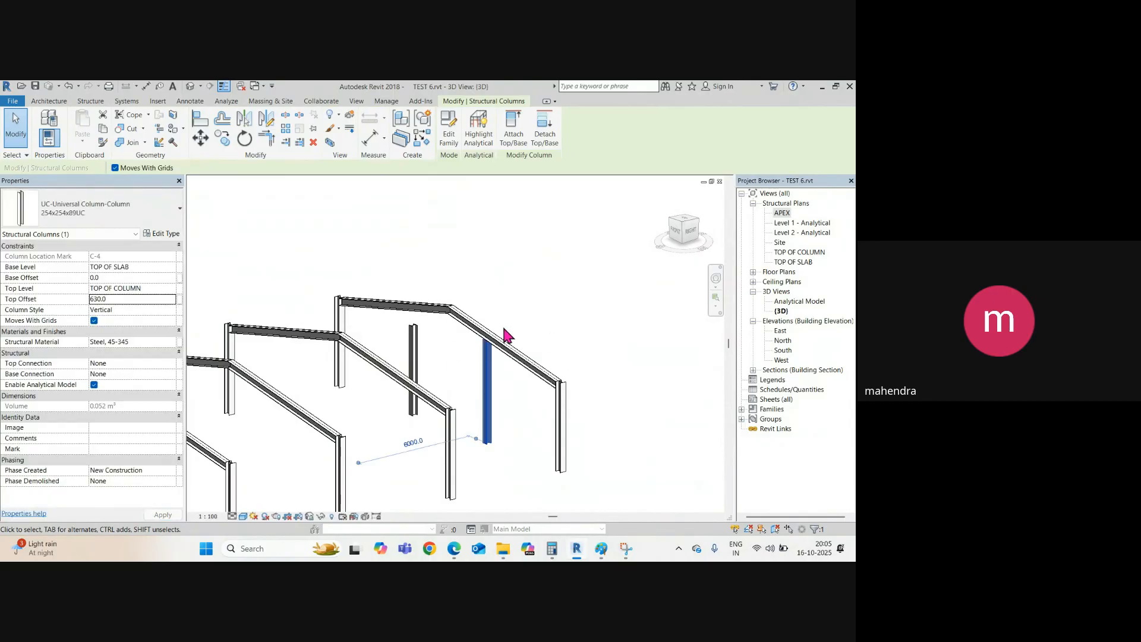
Set the Top Offset of the rear gable column at B-4 to 630.
{"action": "left_click", "coordinate": [424, 334]}
{"action": "left_click", "coordinate": [411, 351]}
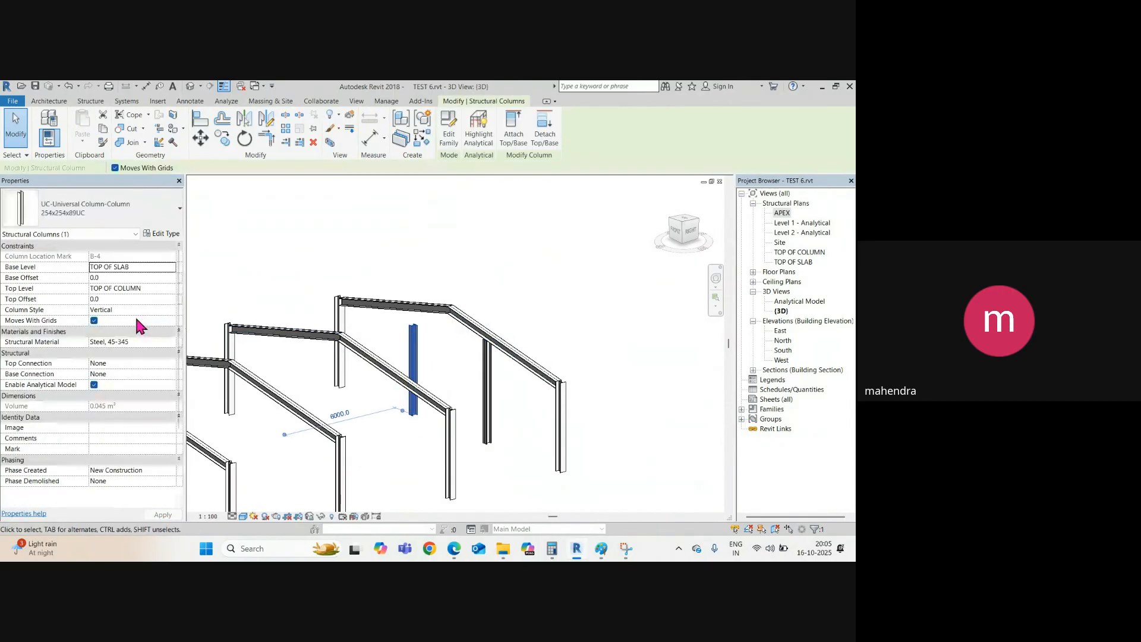
{"action": "left_click", "coordinate": [135, 303]}
{"action": "type", "text": "630"}
{"action": "key", "text": "Return"}
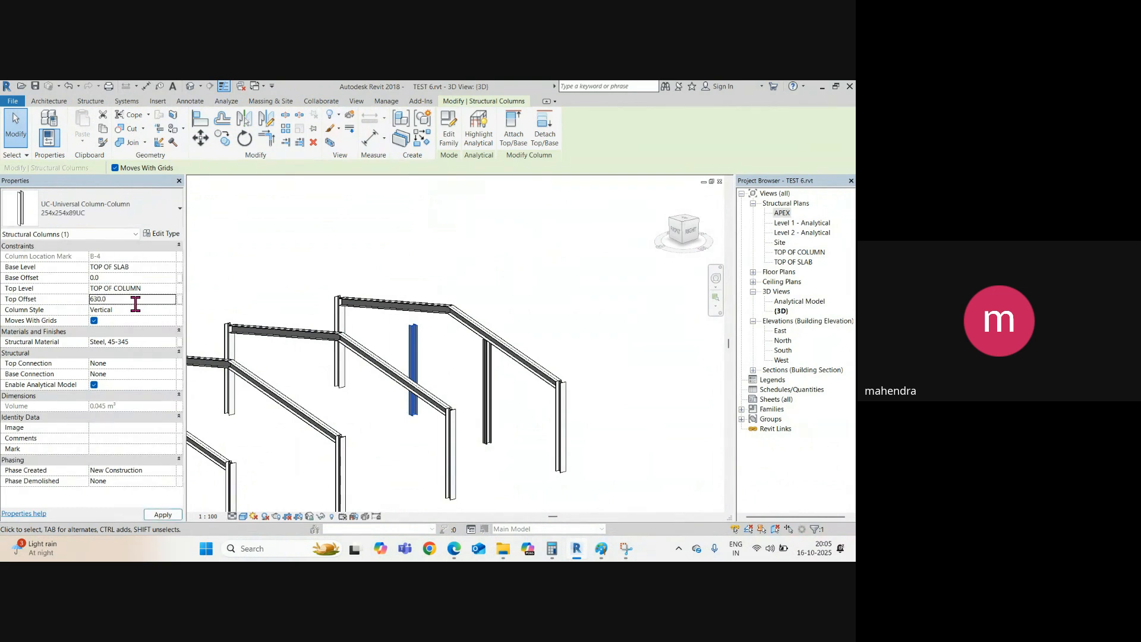
{"action": "left_click", "coordinate": [615, 288]}
Examine the four rafter frames in 3D from several sides, including their eaves joints, ridges and intermediate gable columns.
{"action": "scroll", "coordinate": [596, 298], "scroll_direction": "down", "scroll_amount": 2}
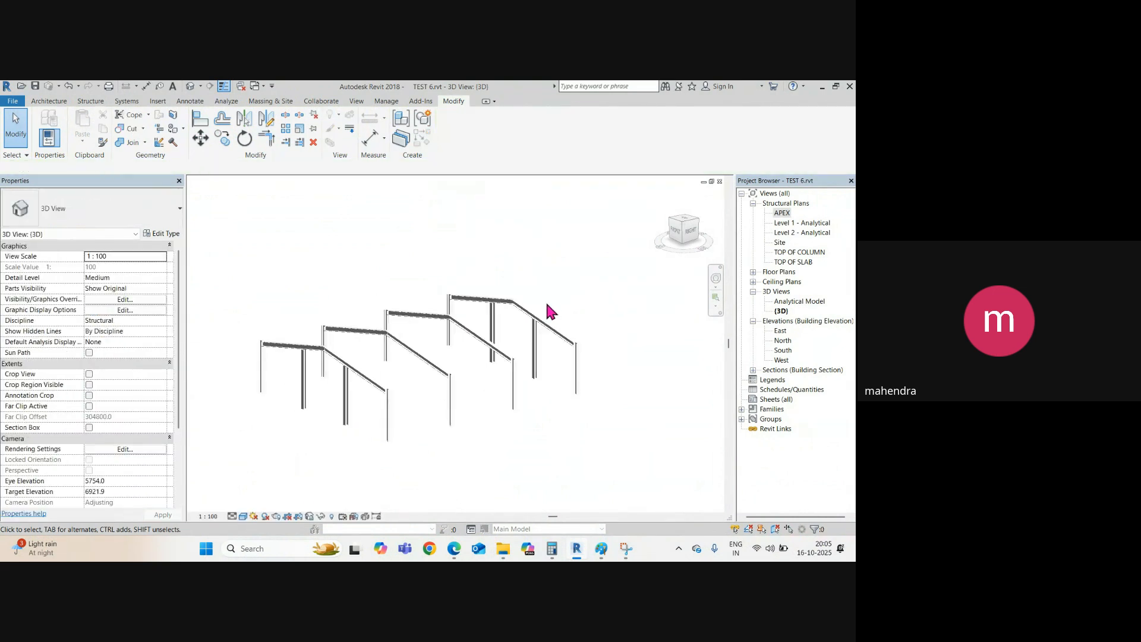
{"action": "middle_click_drag", "start_coordinate": [415, 431], "coordinate": [630, 446], "text": "shift"}
{"action": "middle_click_drag", "start_coordinate": [381, 369], "coordinate": [495, 419], "text": "shift"}
{"action": "middle_click_drag", "start_coordinate": [581, 438], "coordinate": [425, 415], "text": "shift"}
{"action": "scroll", "coordinate": [300, 399], "scroll_direction": "up", "scroll_amount": 8}
{"action": "scroll", "coordinate": [315, 392], "scroll_direction": "down", "scroll_amount": 6}
{"action": "middle_click_drag", "start_coordinate": [324, 382], "coordinate": [369, 311], "text": "shift"}
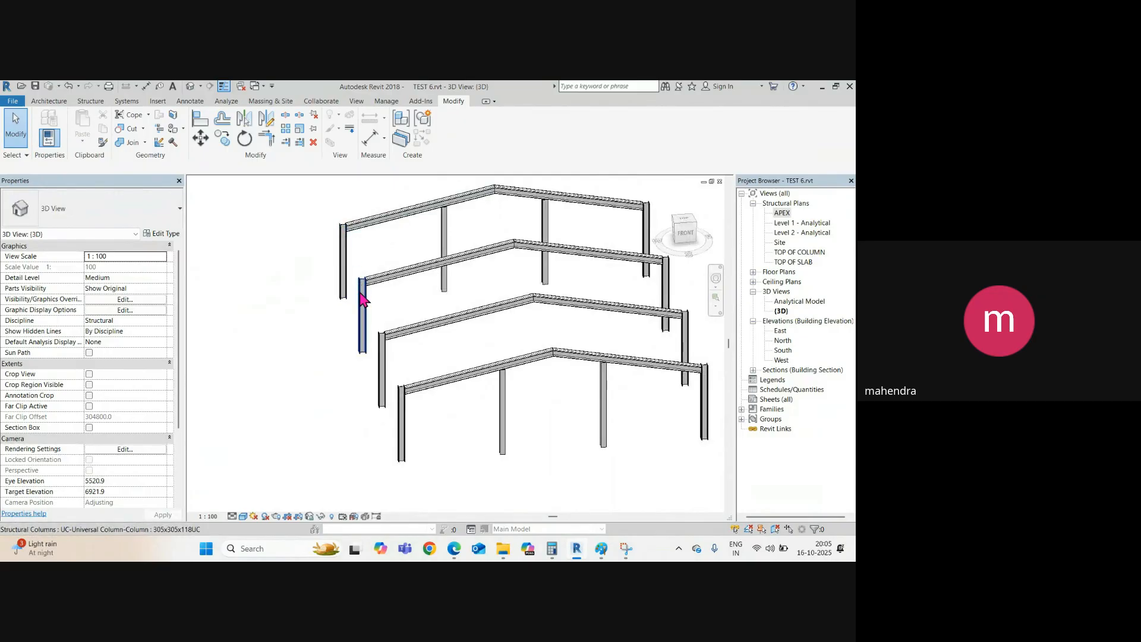
{"action": "scroll", "coordinate": [346, 237], "scroll_direction": "up", "scroll_amount": 2}
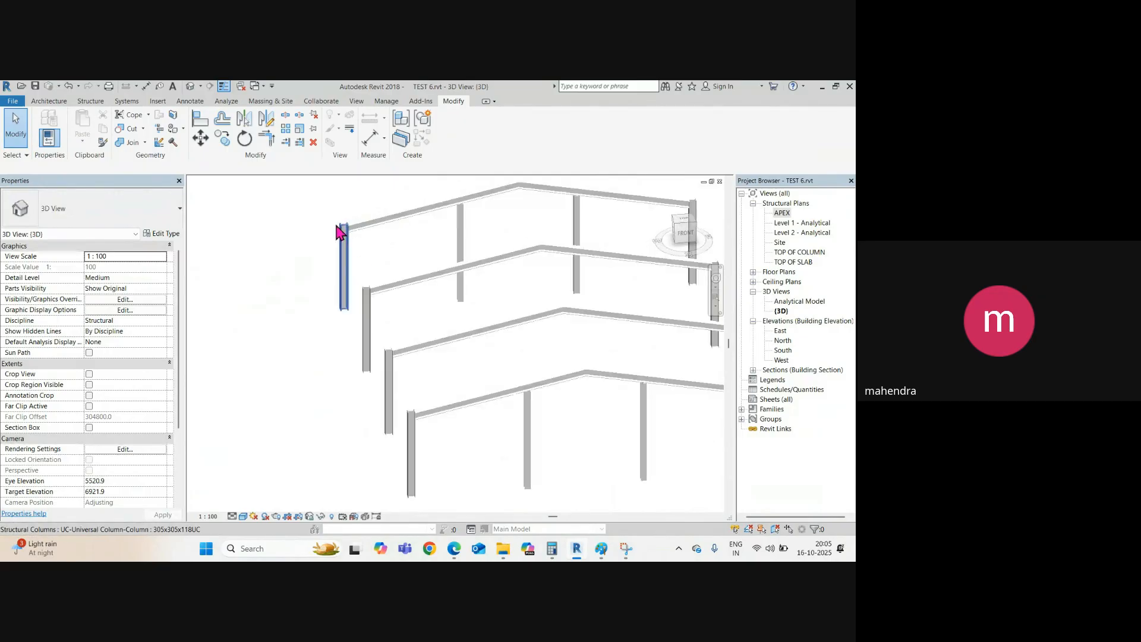
{"action": "scroll", "coordinate": [359, 271], "scroll_direction": "down", "scroll_amount": 2}
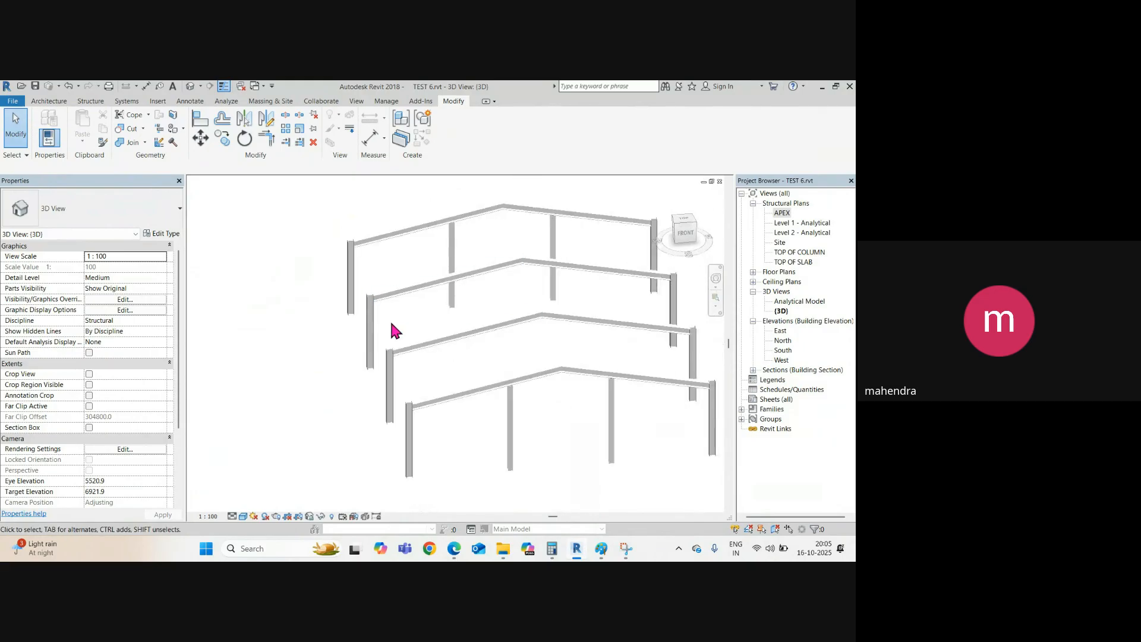
{"action": "scroll", "coordinate": [410, 365], "scroll_direction": "down", "scroll_amount": 1}
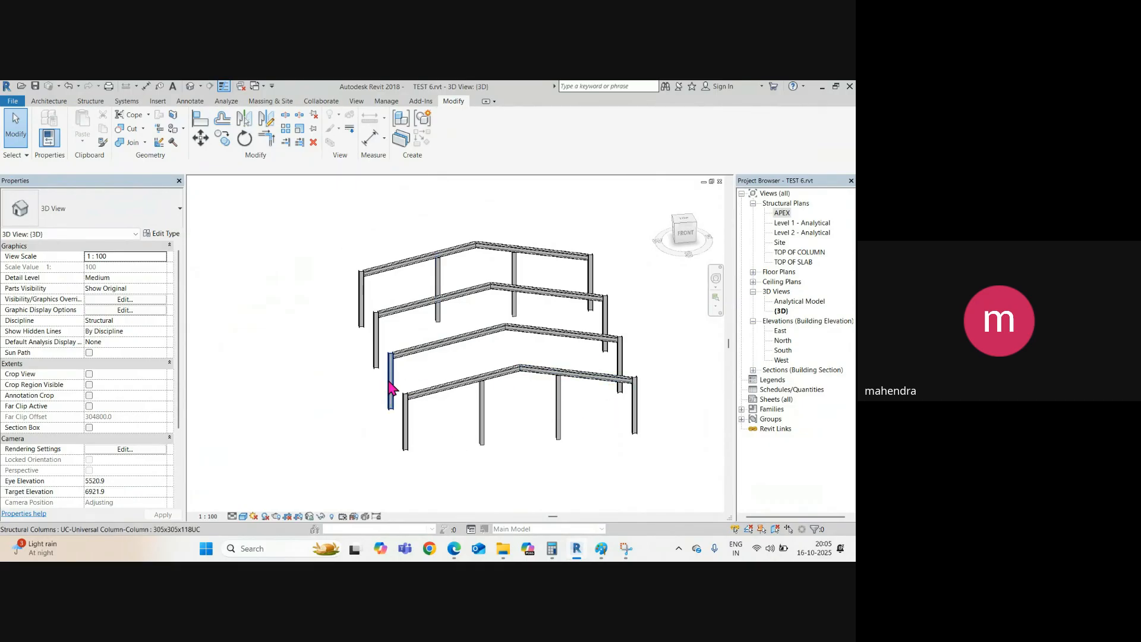
{"action": "scroll", "coordinate": [642, 394], "scroll_direction": "up", "scroll_amount": 3}
{"action": "scroll", "coordinate": [642, 392], "scroll_direction": "down", "scroll_amount": 3}
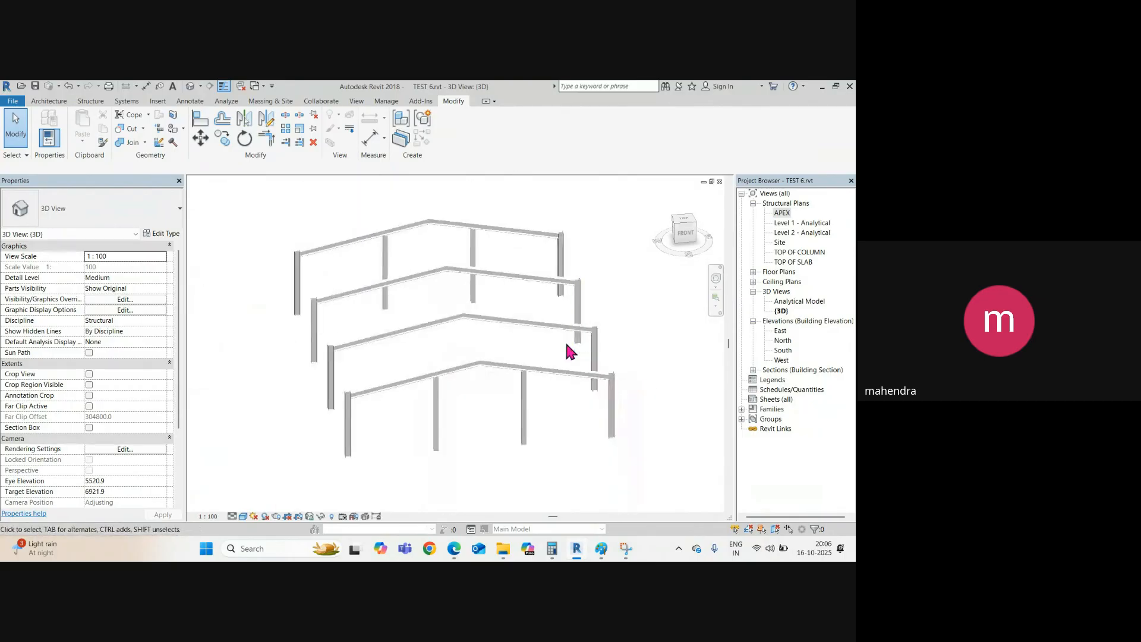
{"action": "scroll", "coordinate": [318, 262], "scroll_direction": "up", "scroll_amount": 3}
{"action": "scroll", "coordinate": [319, 257], "scroll_direction": "down", "scroll_amount": 2}
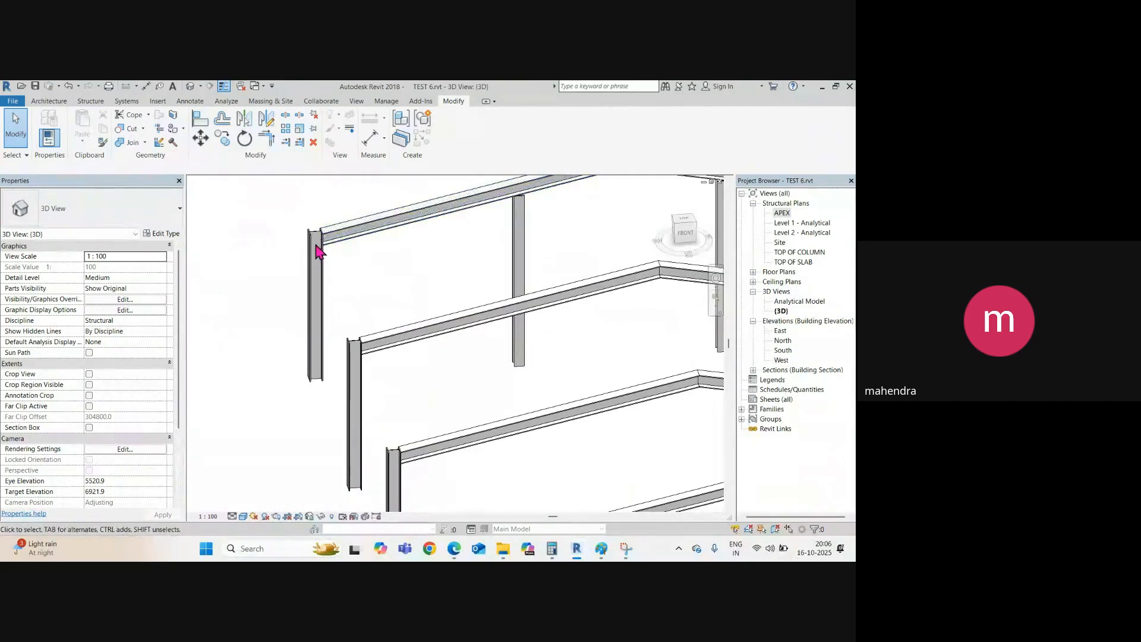
{"action": "scroll", "coordinate": [392, 380], "scroll_direction": "down", "scroll_amount": 3}
{"action": "middle_click_drag", "start_coordinate": [406, 396], "coordinate": [369, 322]}
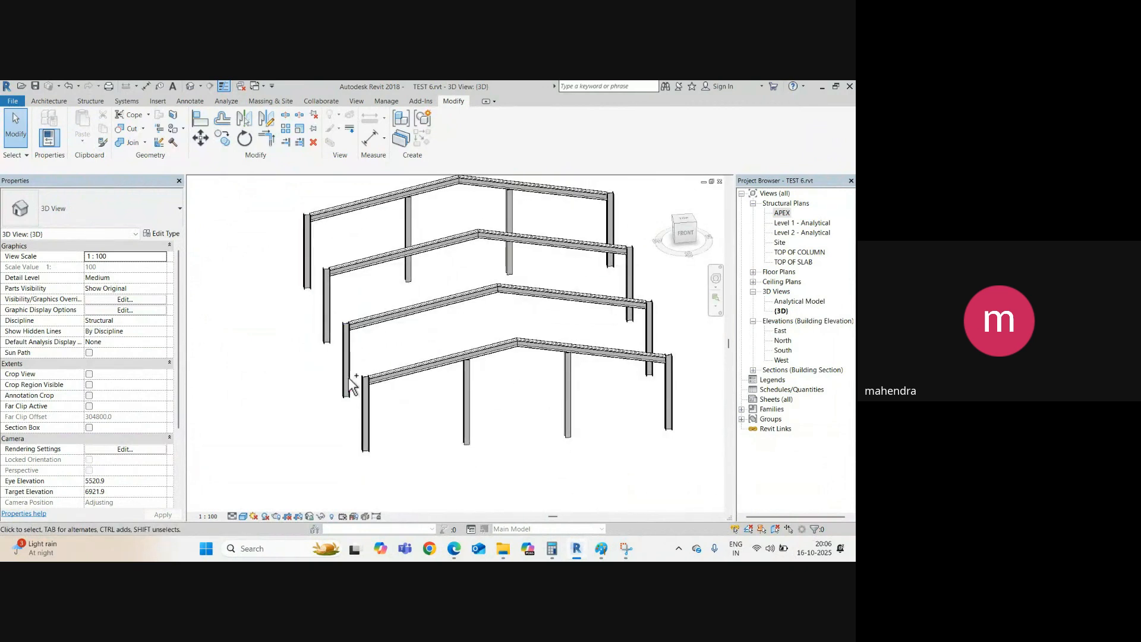
{"action": "key", "text": "ctrl+Tab"}
{"action": "scroll", "coordinate": [415, 333], "scroll_direction": "down", "scroll_amount": 2}
{"action": "scroll", "coordinate": [304, 306], "scroll_direction": "up", "scroll_amount": 3}
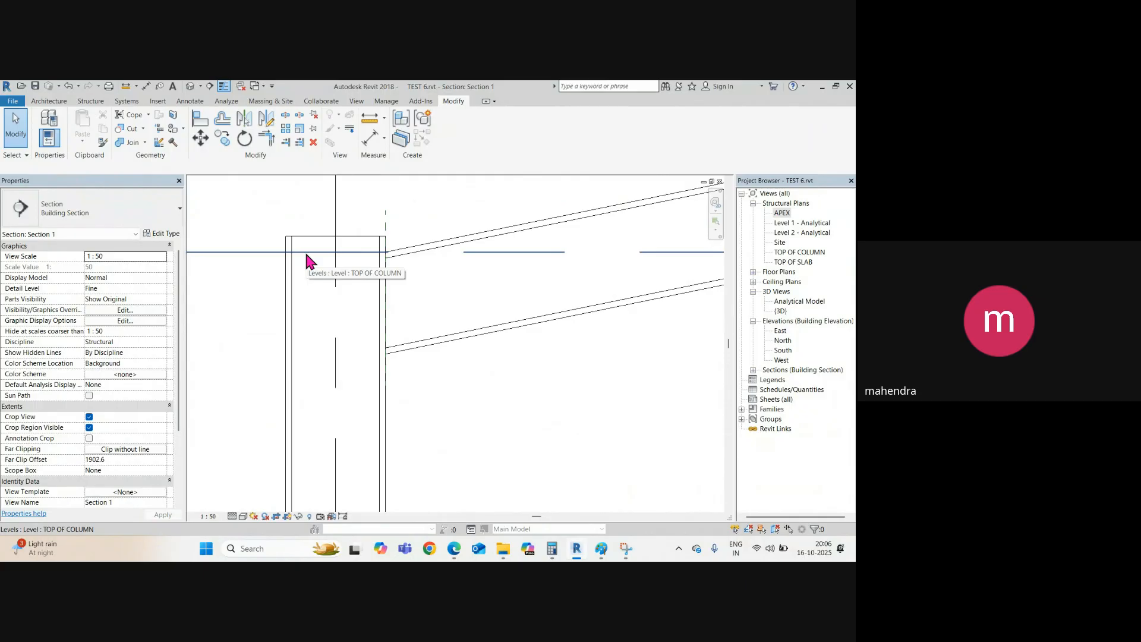
{"action": "left_click", "coordinate": [90, 102]}
{"action": "left_click", "coordinate": [42, 126]}
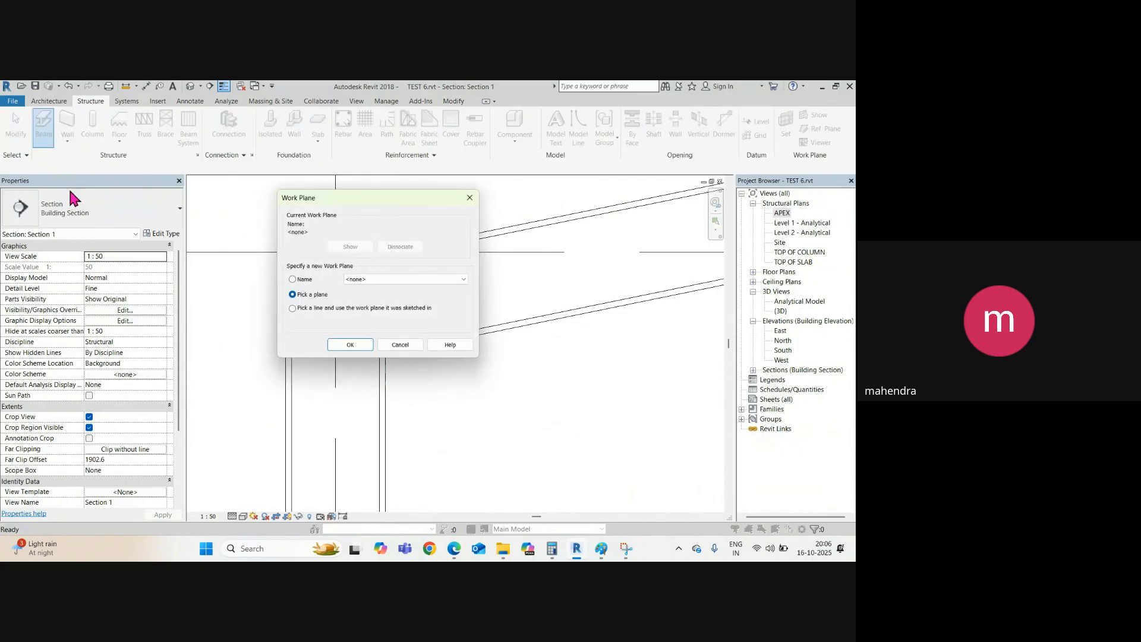
{"action": "left_click", "coordinate": [402, 346]}
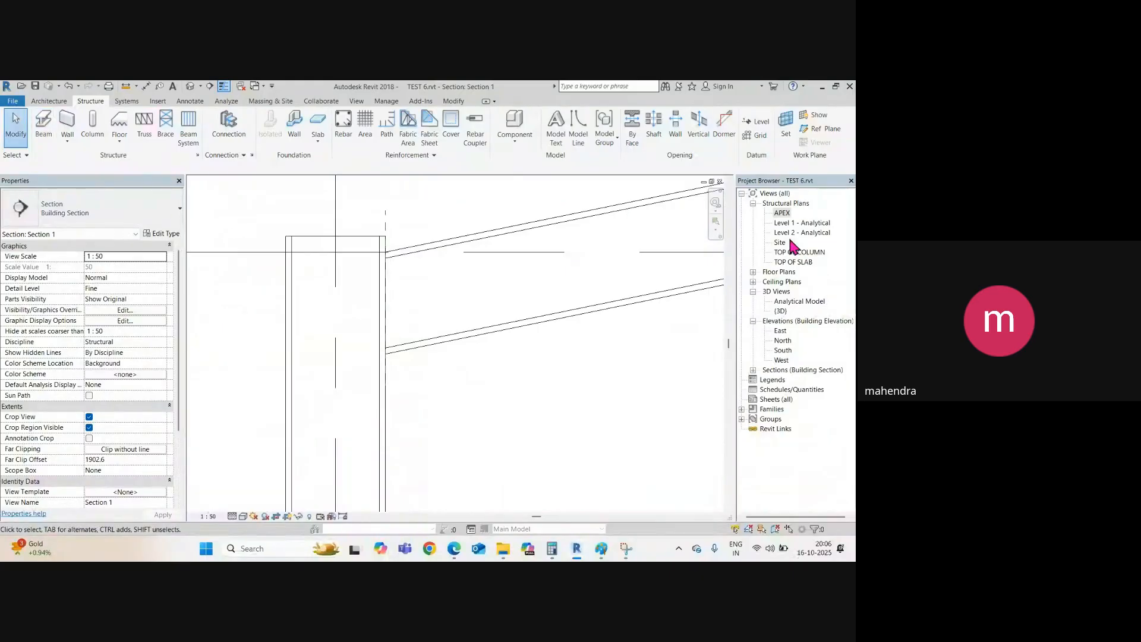
Open the TOP OF COLUMN structural plan and start the Beam command there, checking the loaded beam types.
{"action": "double_click", "coordinate": [793, 254]}
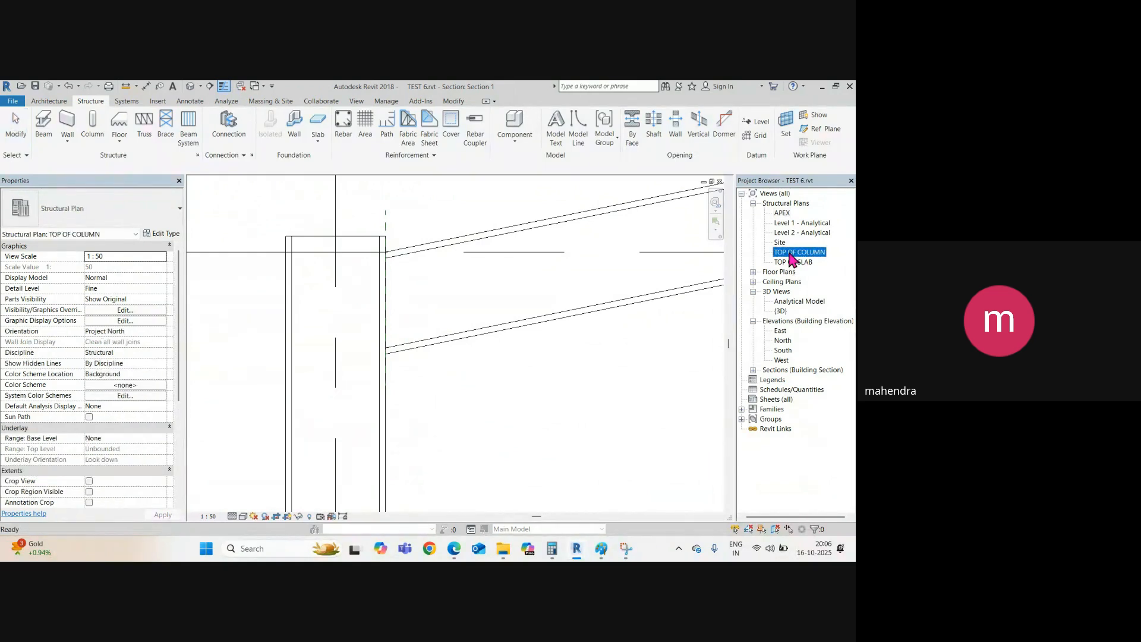
{"action": "scroll", "coordinate": [422, 262], "scroll_direction": "up", "scroll_amount": 6}
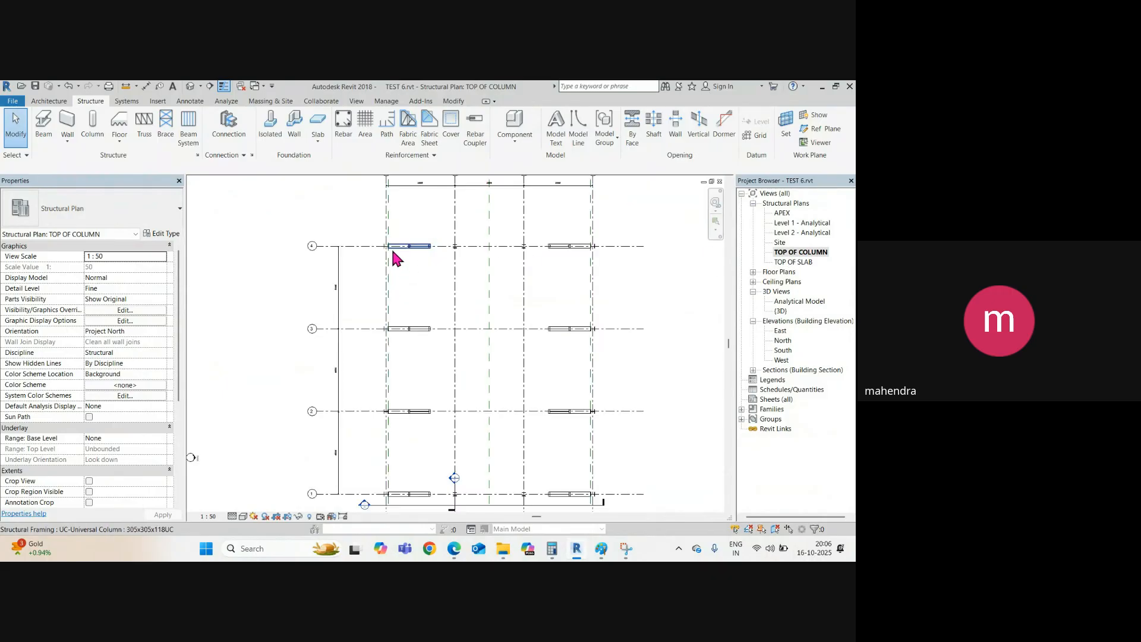
{"action": "scroll", "coordinate": [377, 261], "scroll_direction": "down", "scroll_amount": 5}
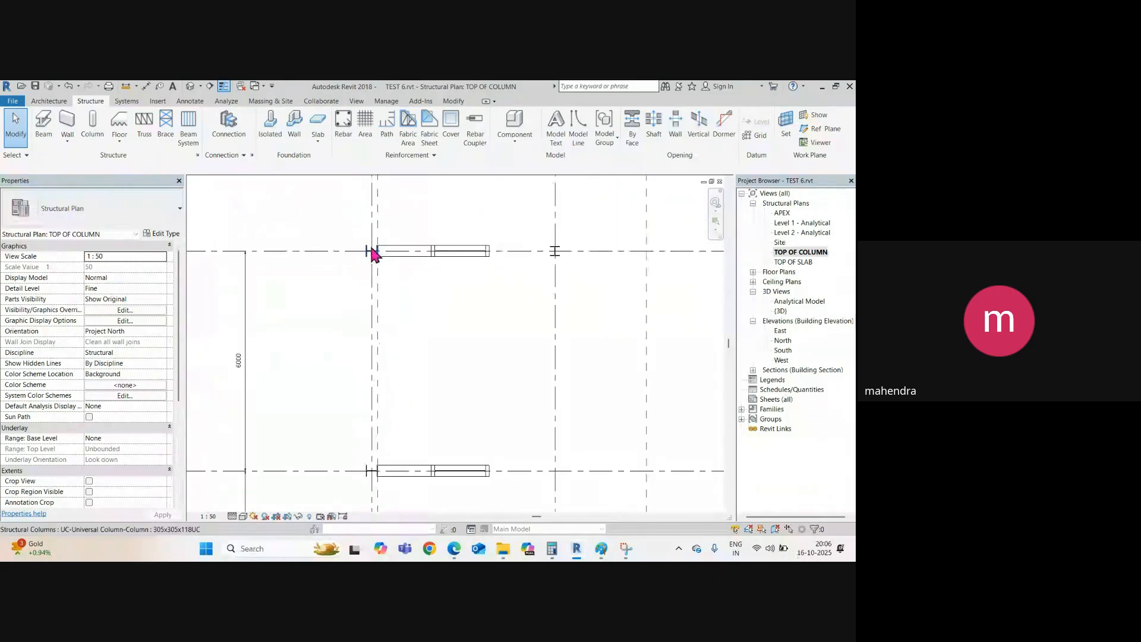
{"action": "scroll", "coordinate": [371, 416], "scroll_direction": "up", "scroll_amount": 3}
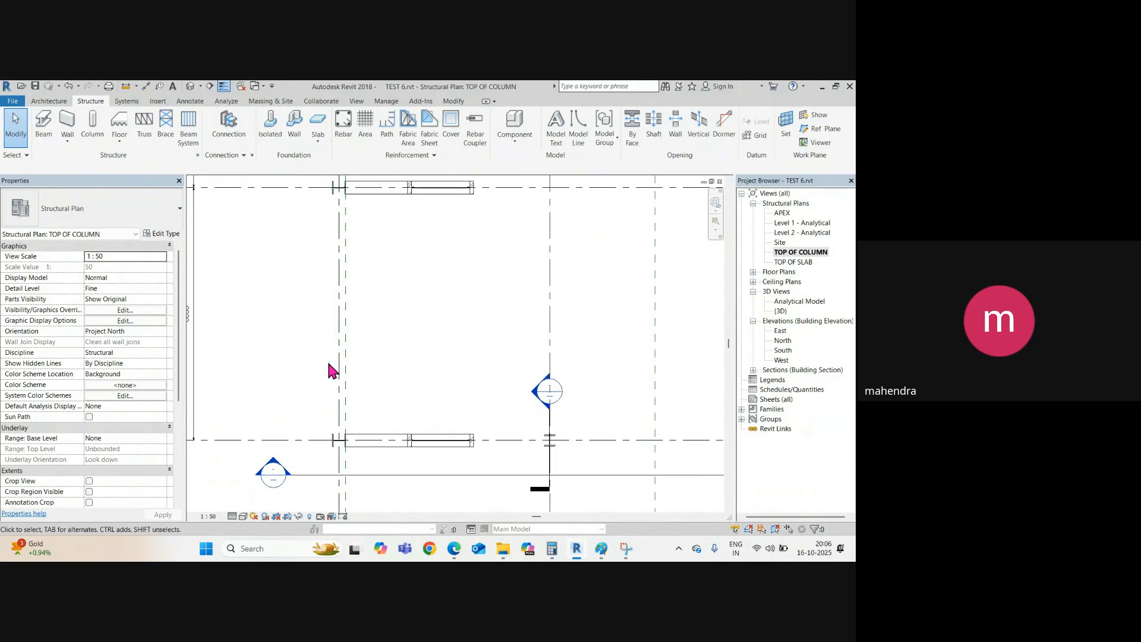
{"action": "left_click", "coordinate": [44, 141]}
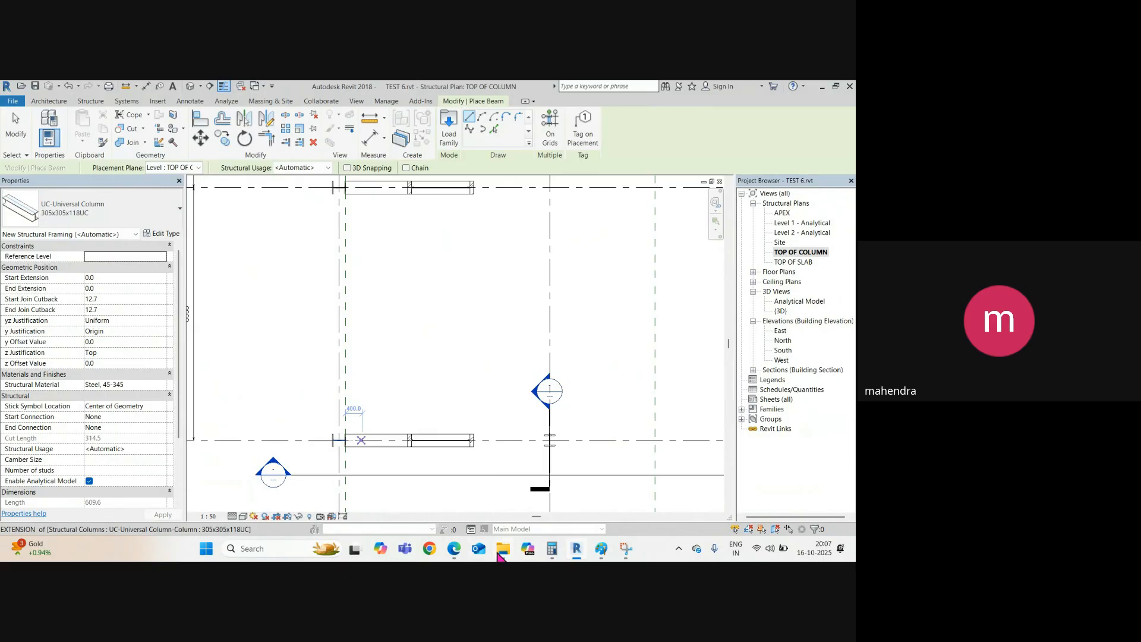
{"action": "mouse_move", "coordinate": [464, 555]}
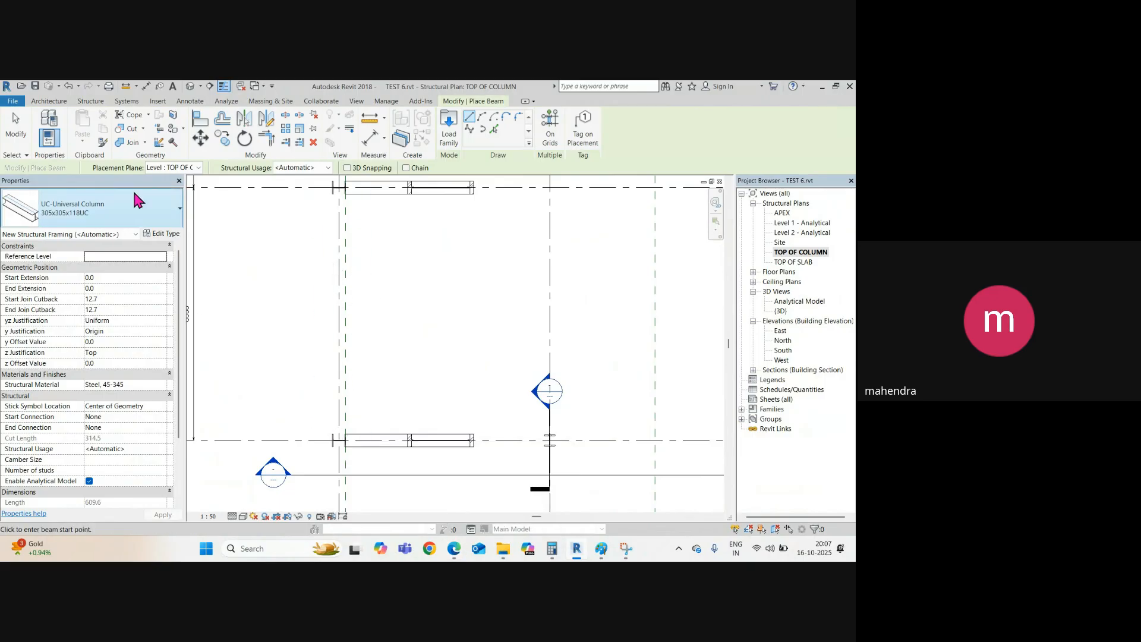
{"action": "left_click", "coordinate": [119, 212]}
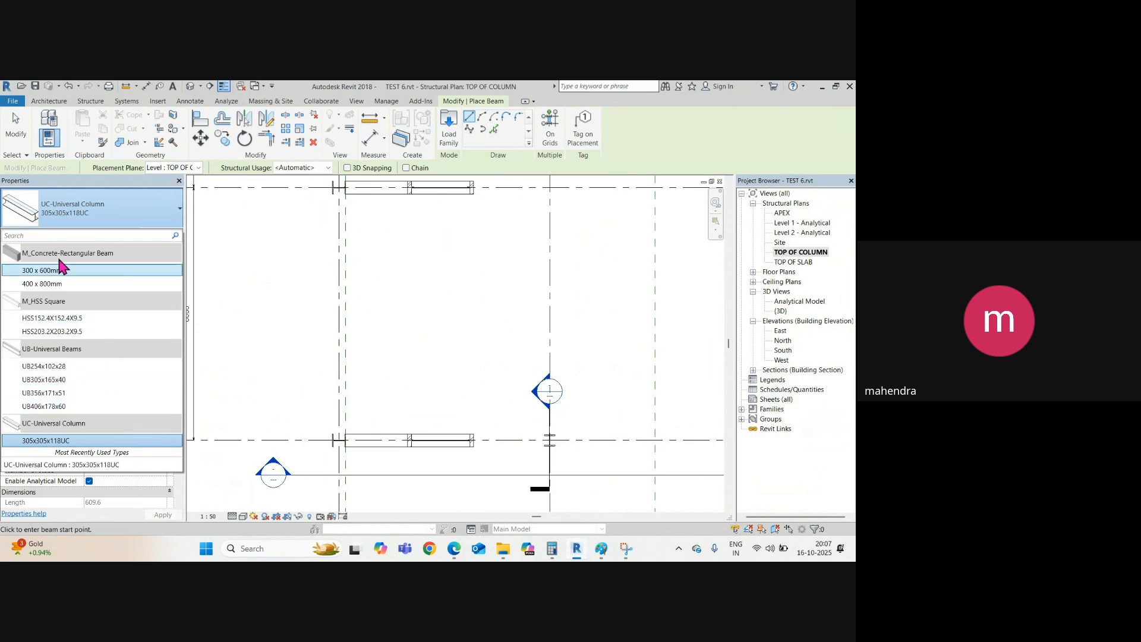
Load the SHS-Square Hollow Section family from the Steel folder of the Structural Framing library.
{"action": "left_click", "coordinate": [448, 145]}
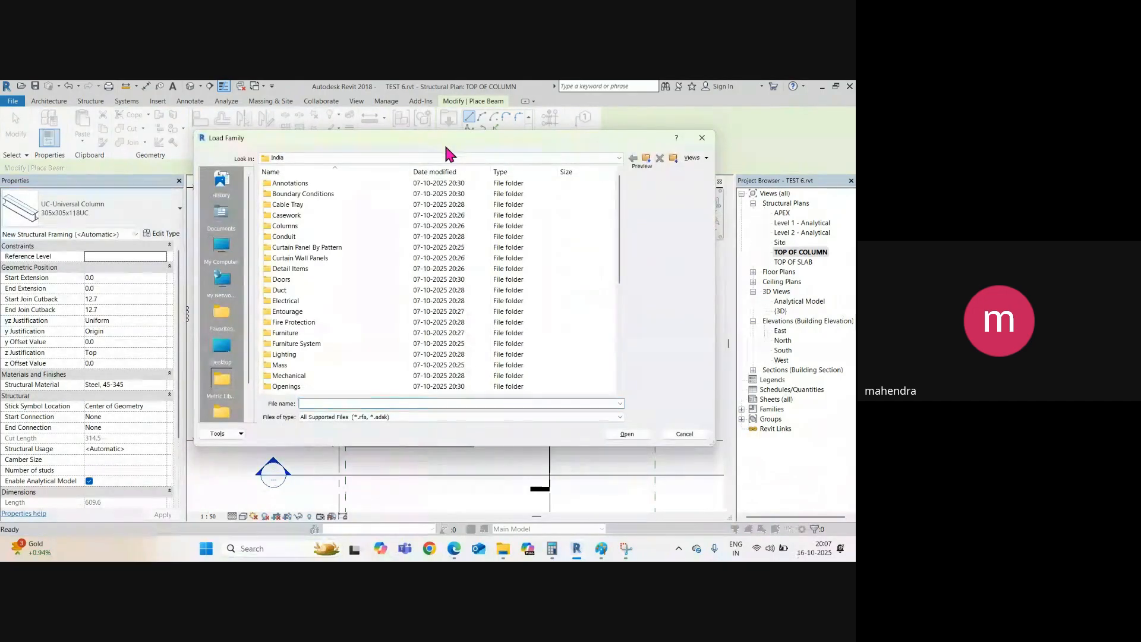
{"action": "scroll", "coordinate": [333, 303], "scroll_direction": "down", "scroll_amount": 5}
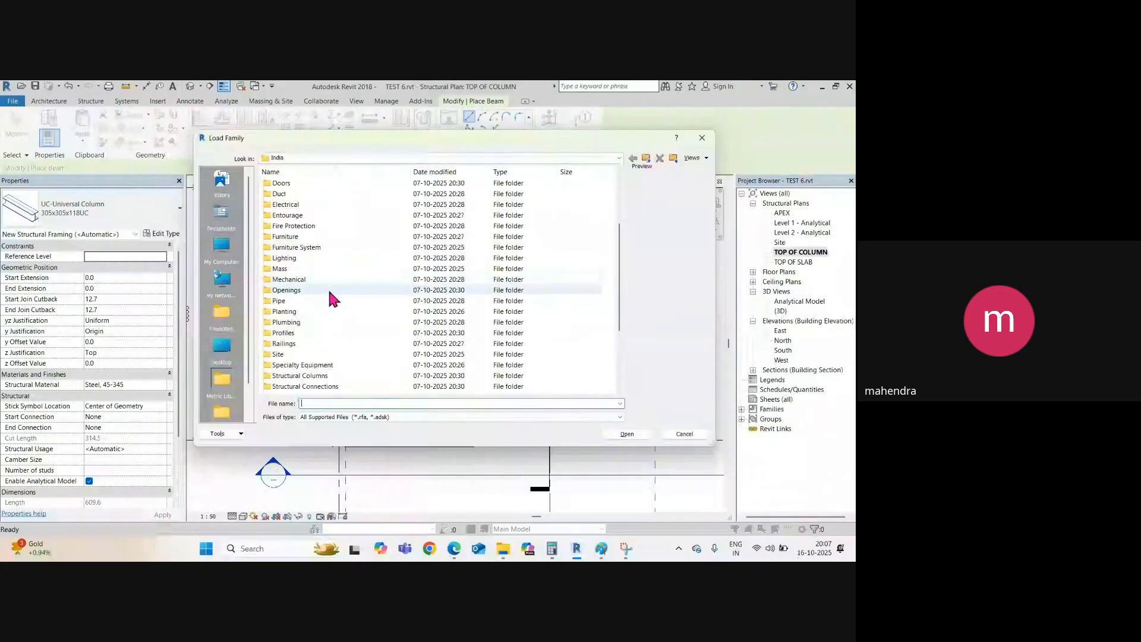
{"action": "scroll", "coordinate": [331, 333], "scroll_direction": "down", "scroll_amount": 1}
{"action": "left_click", "coordinate": [295, 314]}
{"action": "double_click", "coordinate": [297, 314]}
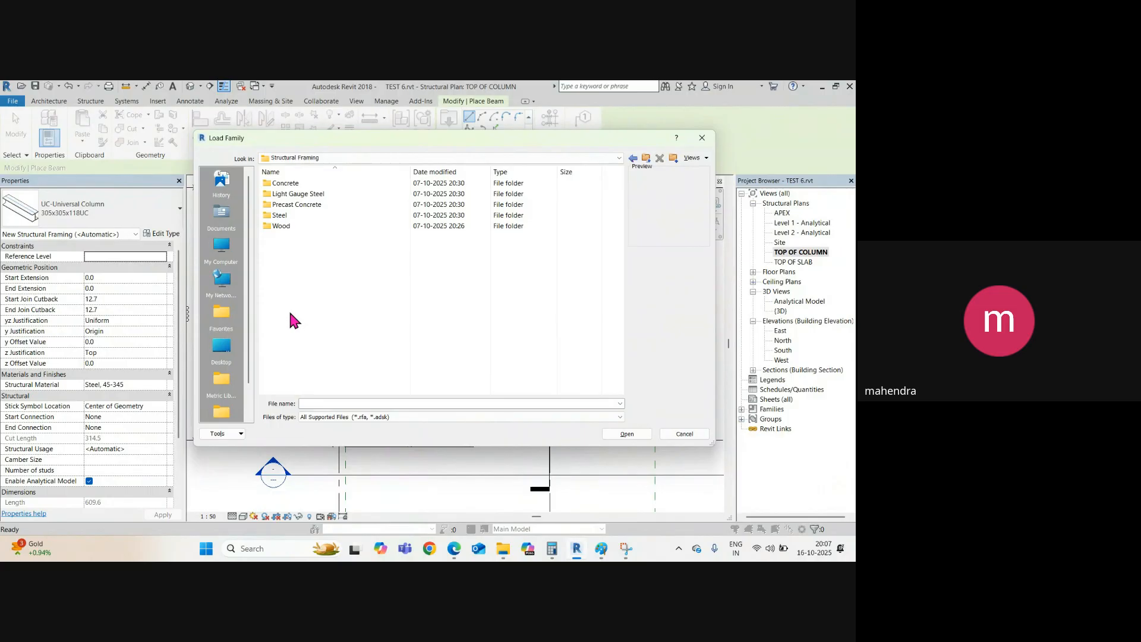
{"action": "double_click", "coordinate": [289, 216]}
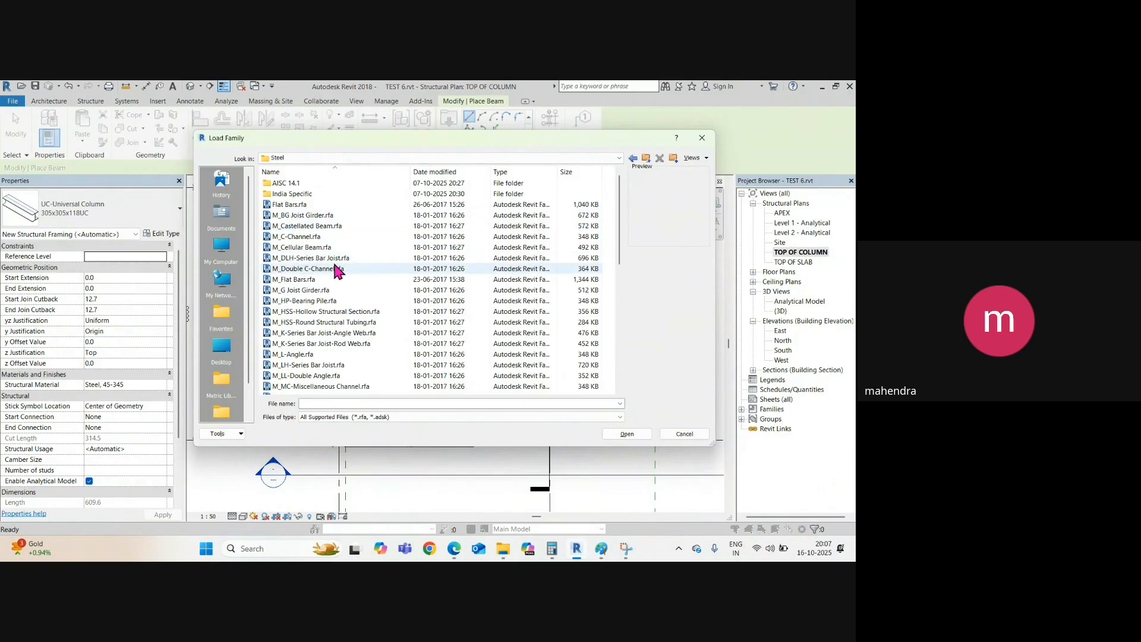
{"action": "scroll", "coordinate": [326, 265], "scroll_direction": "down", "scroll_amount": 6}
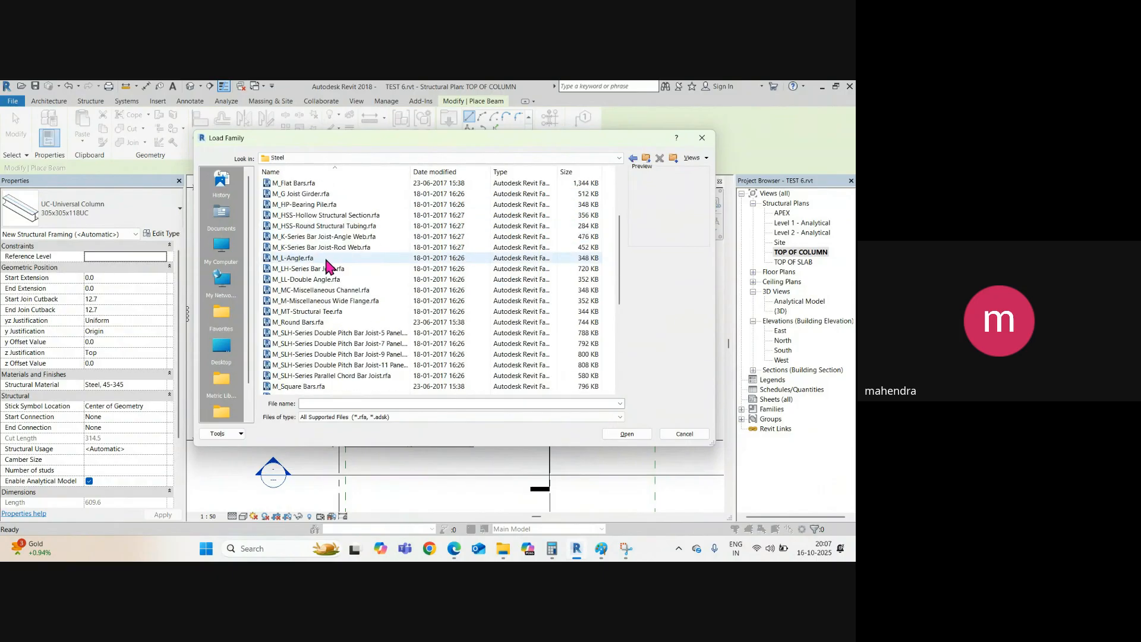
{"action": "scroll", "coordinate": [292, 357], "scroll_direction": "down", "scroll_amount": 3}
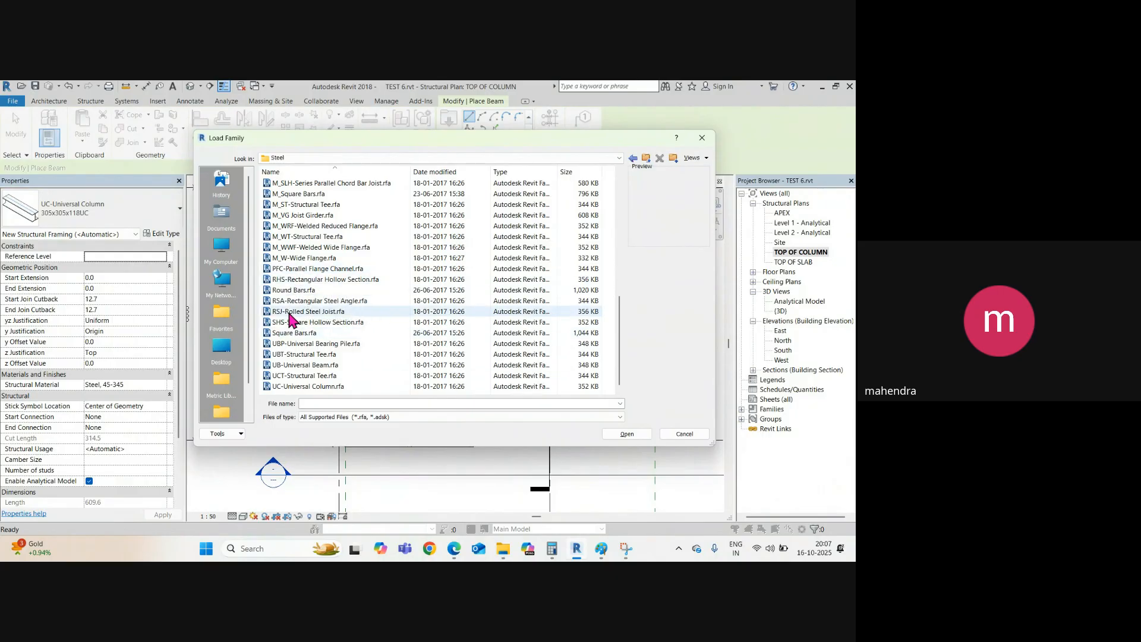
{"action": "left_click", "coordinate": [330, 322]}
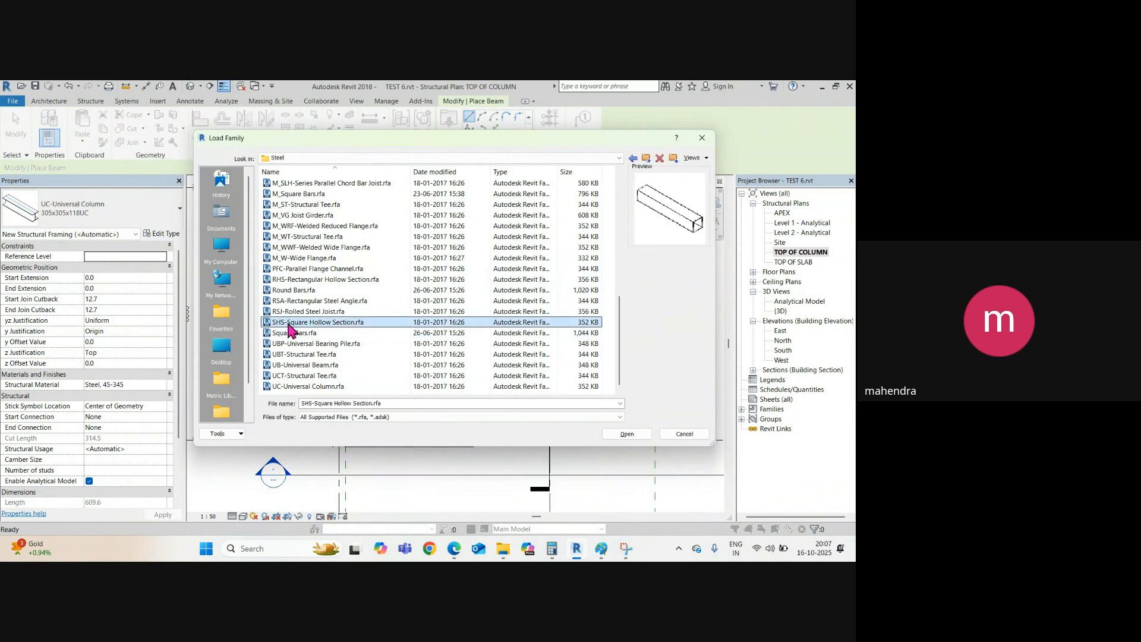
{"action": "left_click", "coordinate": [624, 435]}
Choose the 100x100SHS type with 6.0 wall thickness as the family type to load.
{"action": "scroll", "coordinate": [173, 267], "scroll_direction": "down", "scroll_amount": 12}
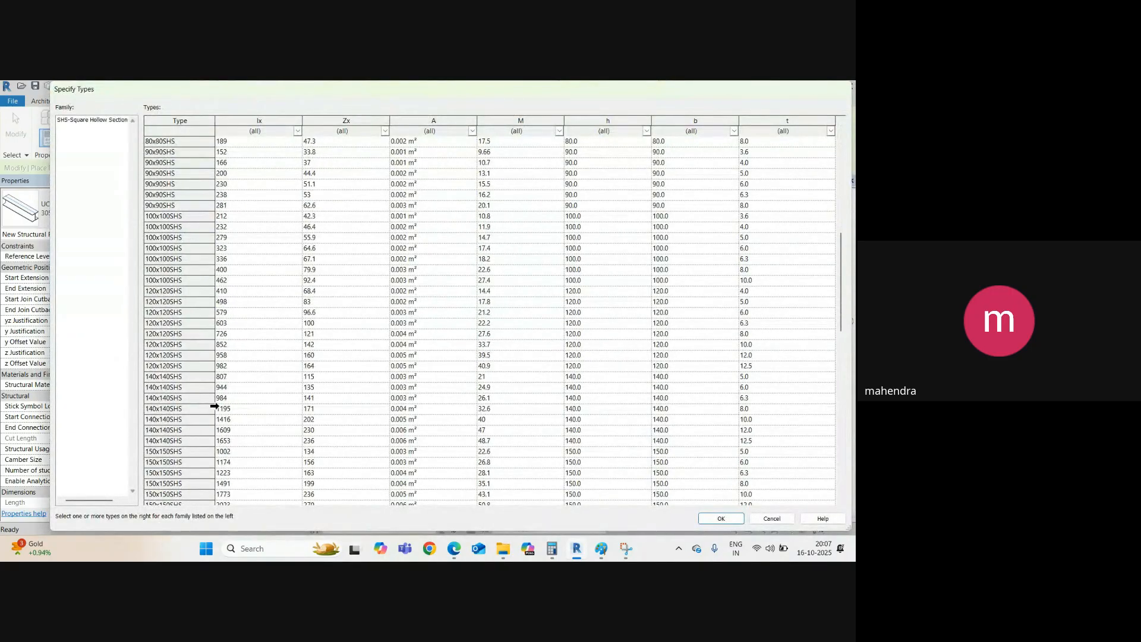
{"action": "left_click", "coordinate": [175, 270]}
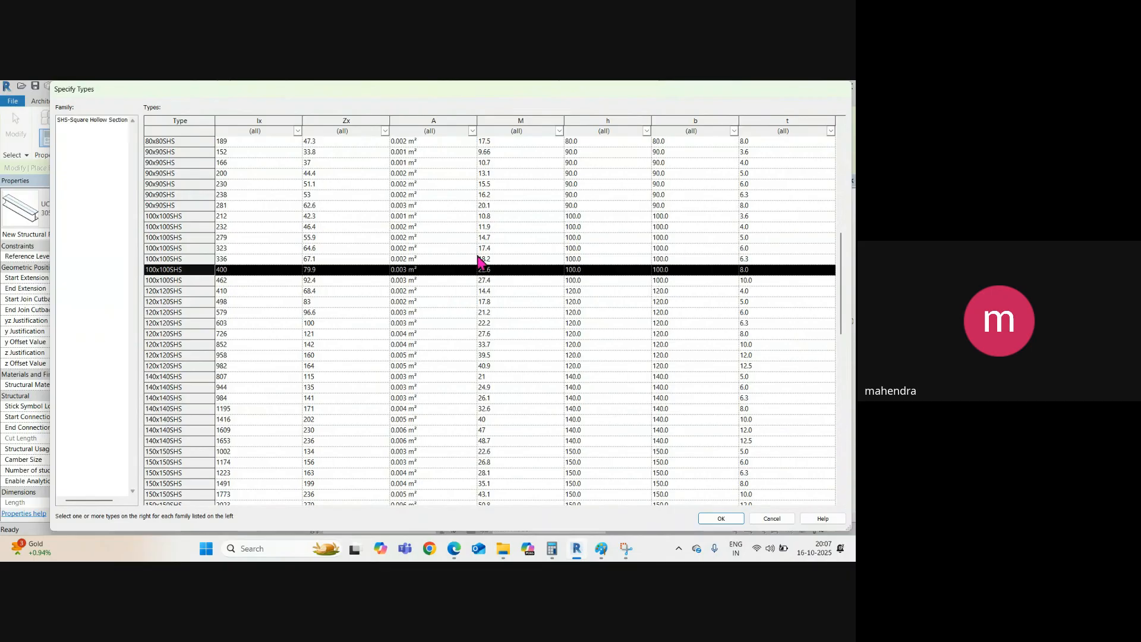
{"action": "left_click", "coordinate": [164, 249]}
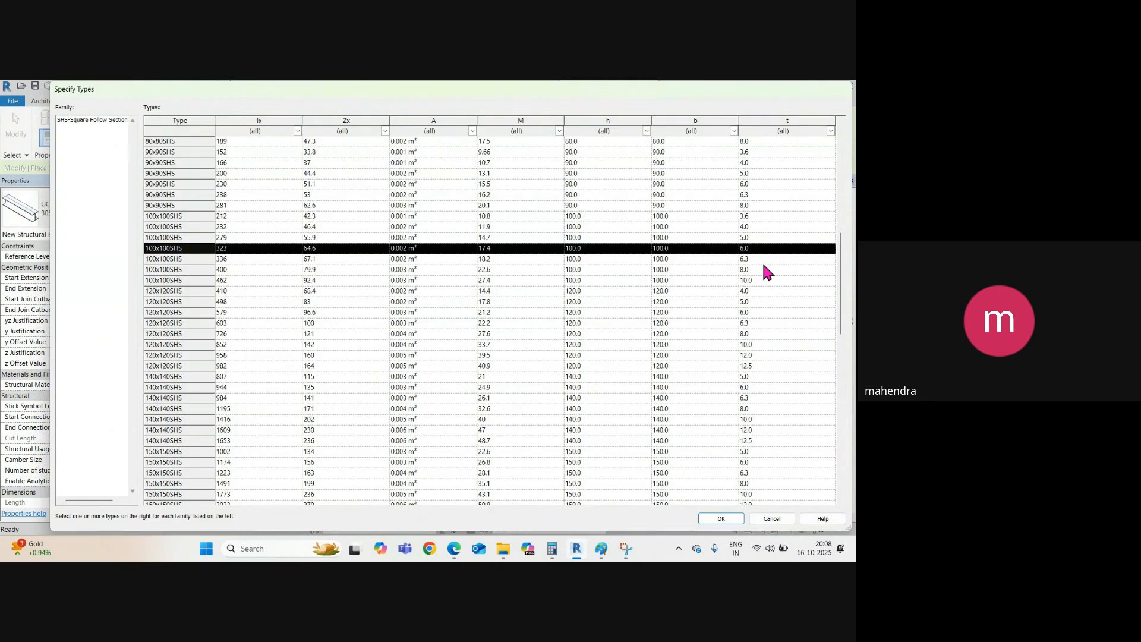
{"action": "left_click", "coordinate": [721, 519]}
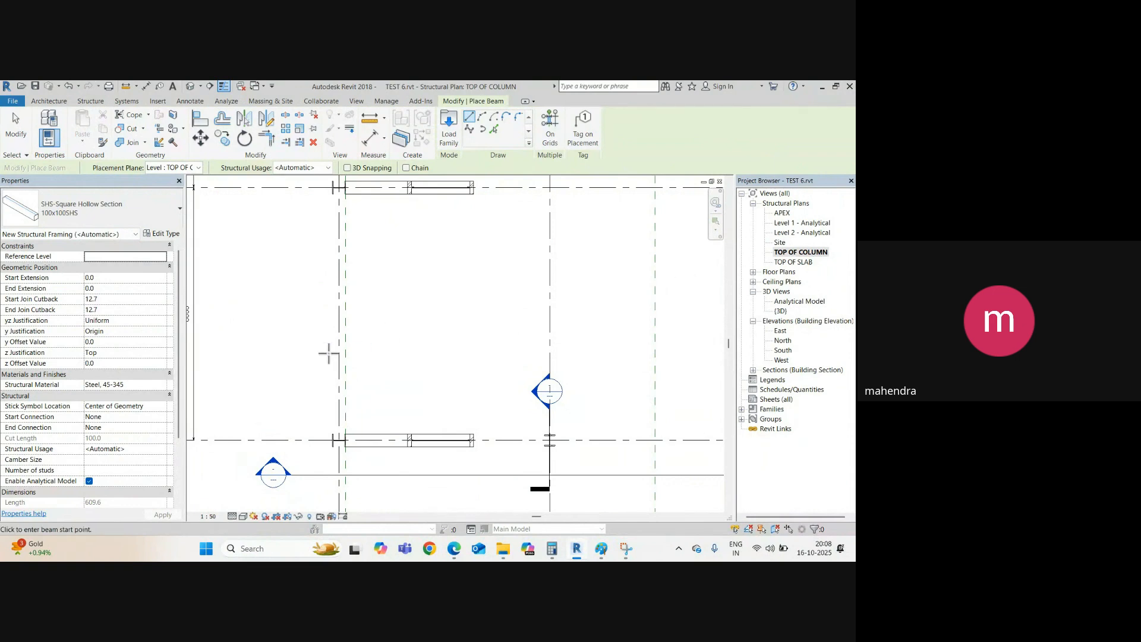
Place a 100x100SHS beam along grid A between the centres of the columns at grids 1 and 2.
{"action": "scroll", "coordinate": [344, 444], "scroll_direction": "up", "scroll_amount": 2}
{"action": "scroll", "coordinate": [344, 444], "scroll_direction": "up", "scroll_amount": 4}
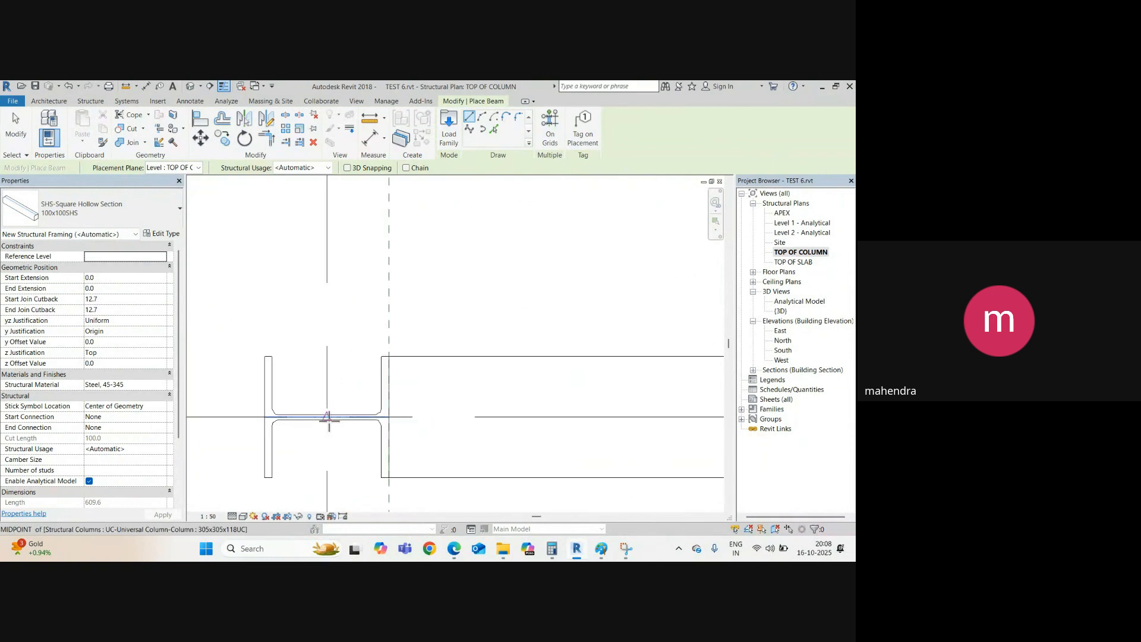
{"action": "left_click", "coordinate": [326, 414]}
{"action": "scroll", "coordinate": [309, 369], "scroll_direction": "down", "scroll_amount": 4}
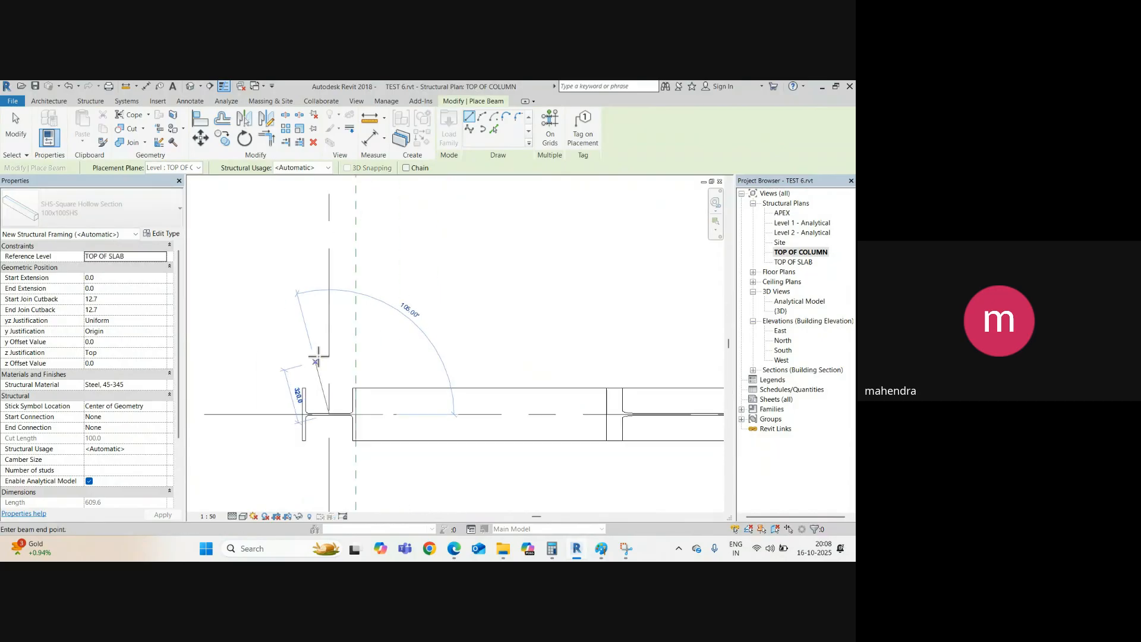
{"action": "scroll", "coordinate": [324, 291], "scroll_direction": "down", "scroll_amount": 3}
{"action": "scroll", "coordinate": [327, 273], "scroll_direction": "up", "scroll_amount": 6}
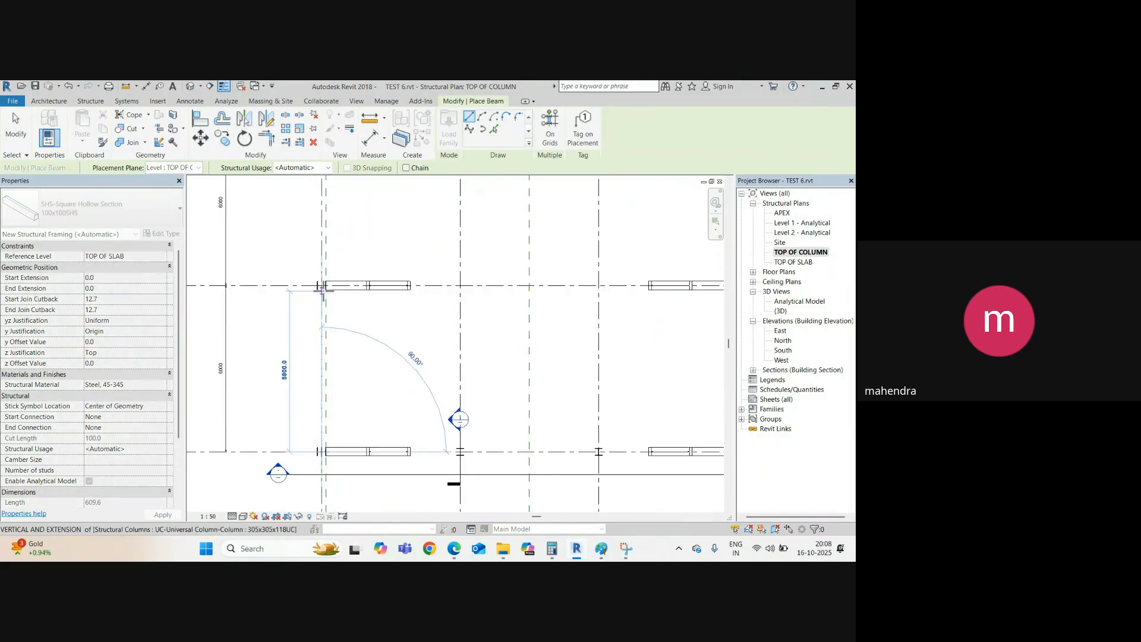
{"action": "scroll", "coordinate": [333, 264], "scroll_direction": "up", "scroll_amount": 4}
{"action": "left_click", "coordinate": [331, 251]}
{"action": "scroll", "coordinate": [333, 254], "scroll_direction": "down", "scroll_amount": 5}
{"action": "scroll", "coordinate": [357, 286], "scroll_direction": "down", "scroll_amount": 5}
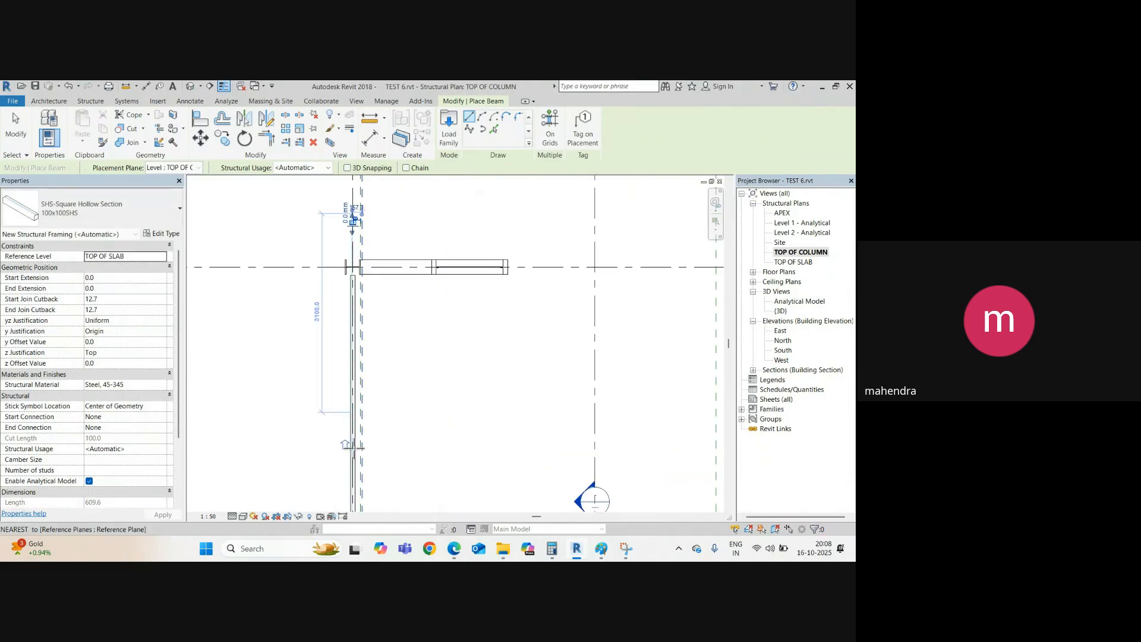
{"action": "middle_click_drag", "start_coordinate": [351, 443], "coordinate": [385, 324]}
{"action": "scroll", "coordinate": [385, 324], "scroll_direction": "up", "scroll_amount": 2}
{"action": "key", "text": "Escape"}
{"action": "left_click", "coordinate": [384, 428]}
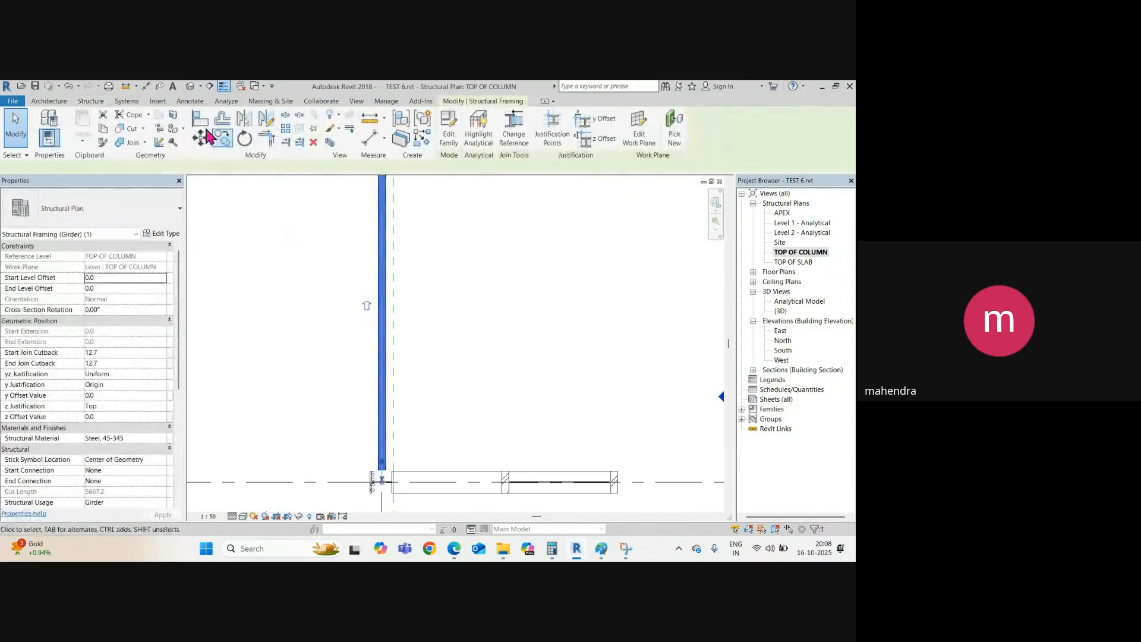
Move the Section 1 line between grids 1 and 2, just in front of the grid 2 frame.
{"action": "scroll", "coordinate": [373, 390], "scroll_direction": "down", "scroll_amount": 3}
{"action": "left_click", "coordinate": [373, 385]}
{"action": "scroll", "coordinate": [375, 385], "scroll_direction": "up", "scroll_amount": 3}
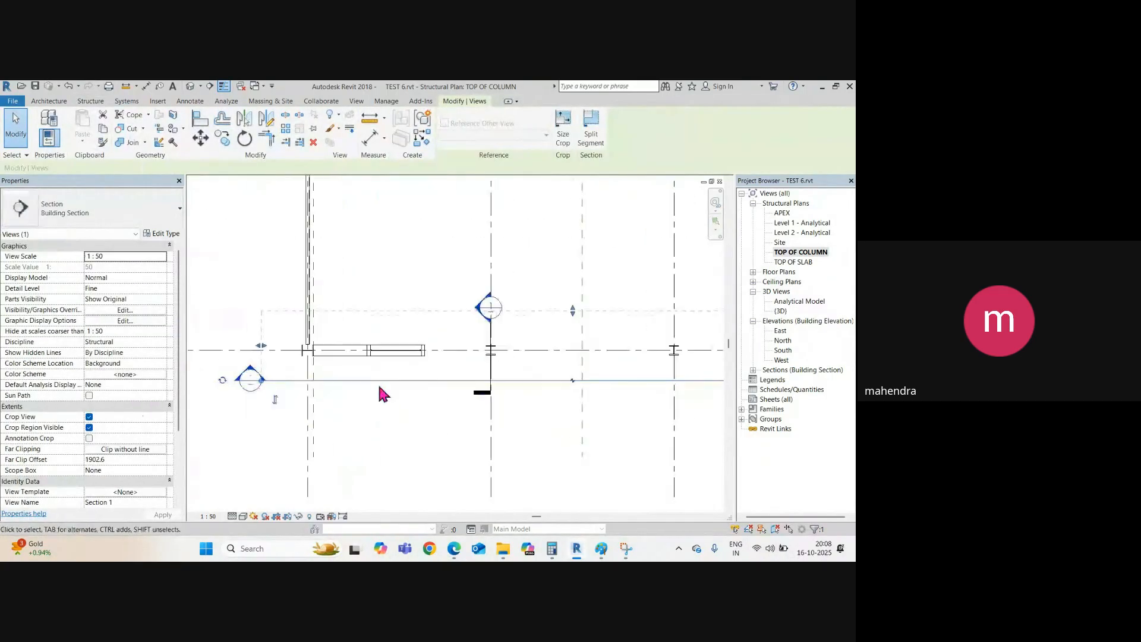
{"action": "left_click_drag", "start_coordinate": [373, 370], "coordinate": [366, 255]}
{"action": "scroll", "coordinate": [375, 384], "scroll_direction": "down", "scroll_amount": 3}
Open the Section 1 view at the grid A column top, where the rafter meets the column.
{"action": "right_click", "coordinate": [366, 252]}
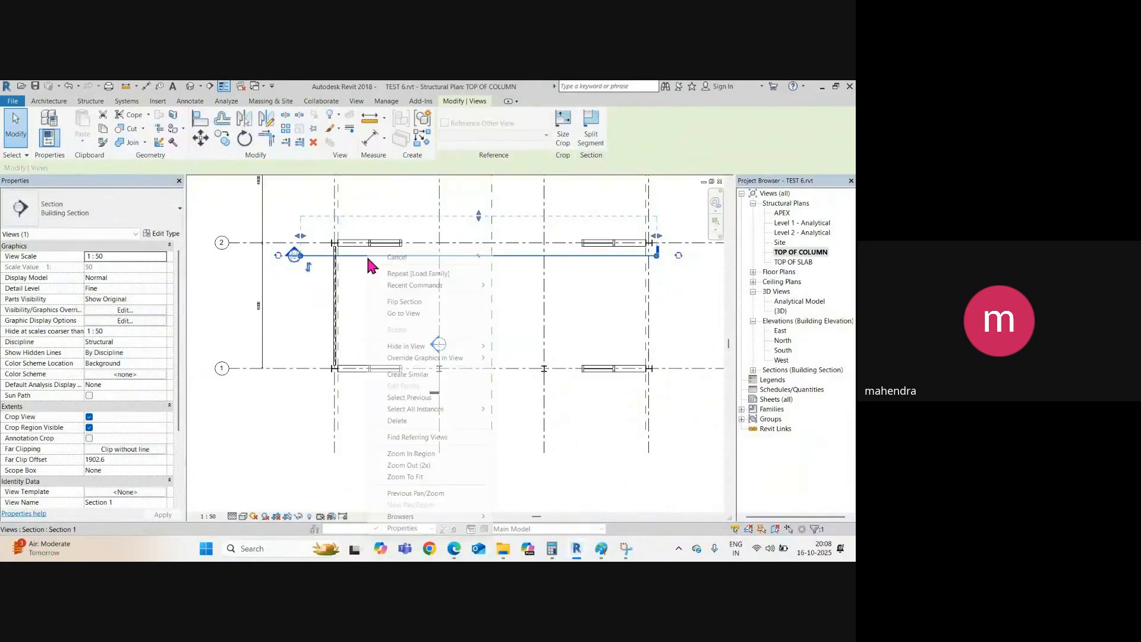
{"action": "left_click", "coordinate": [410, 313]}
{"action": "scroll", "coordinate": [440, 268], "scroll_direction": "up", "scroll_amount": 3}
{"action": "scroll", "coordinate": [372, 285], "scroll_direction": "down", "scroll_amount": 3}
{"action": "left_click", "coordinate": [372, 248]}
{"action": "left_click", "coordinate": [328, 333]}
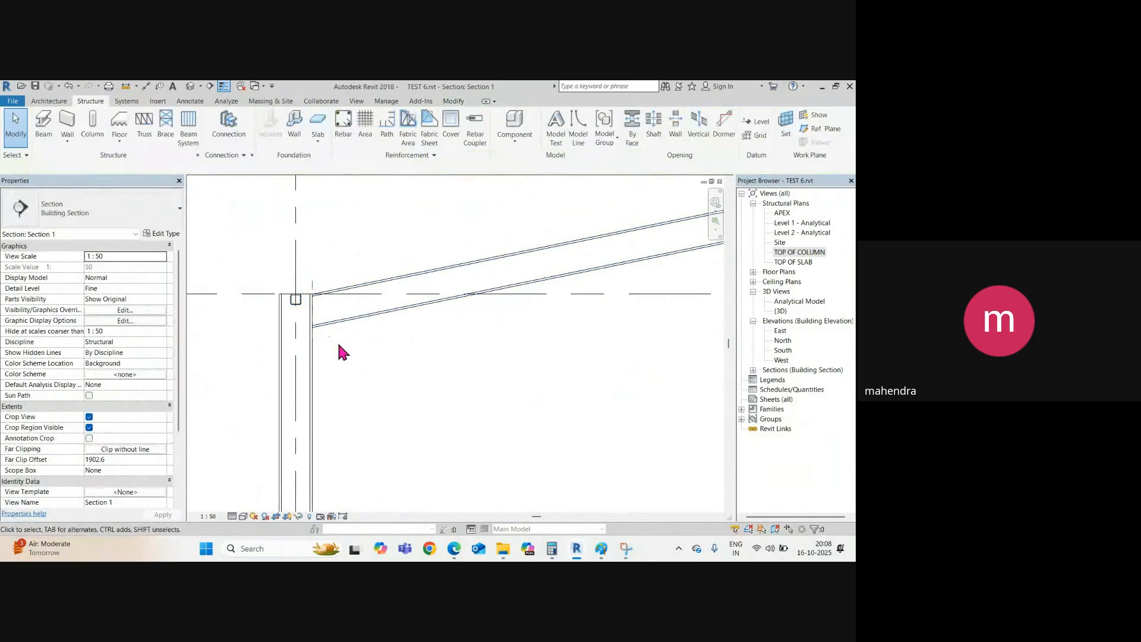
{"action": "middle_click_drag", "start_coordinate": [321, 330], "coordinate": [377, 365]}
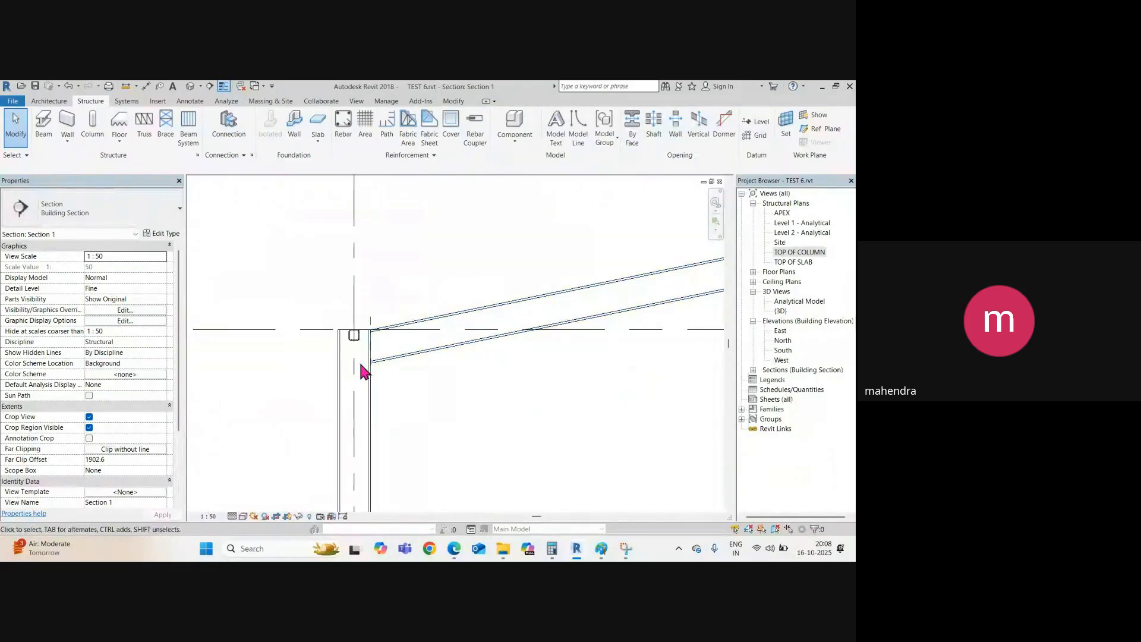
{"action": "scroll", "coordinate": [372, 356], "scroll_direction": "up", "scroll_amount": 2}
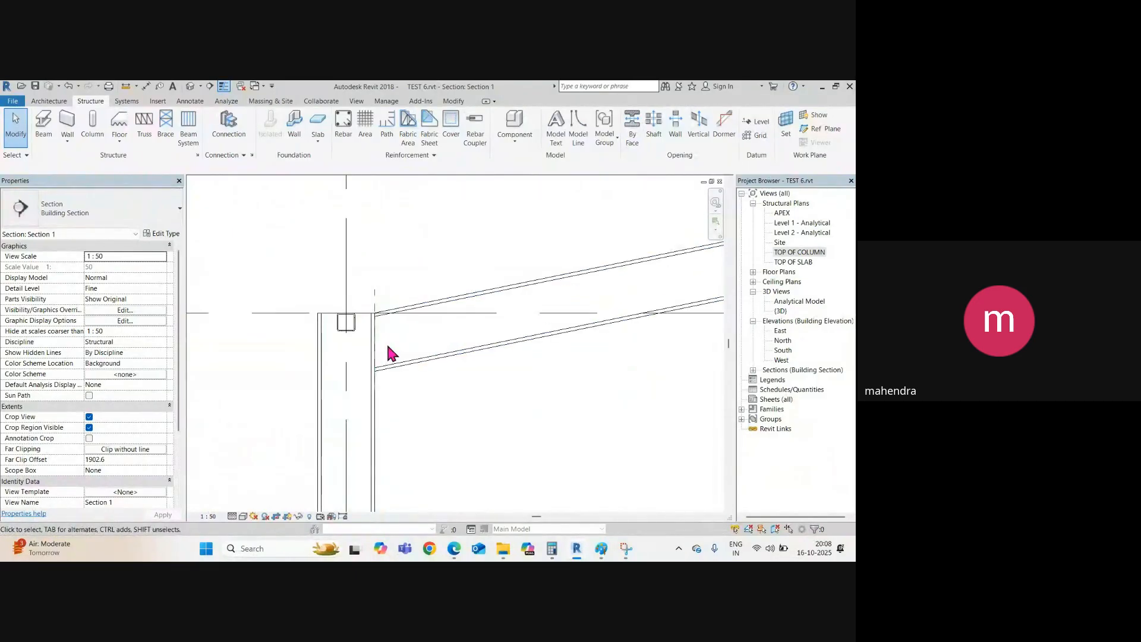
Draw a detail line about 1100 mm long in the <Centerline> style along the rafter's central axis.
{"action": "key", "text": "l"}
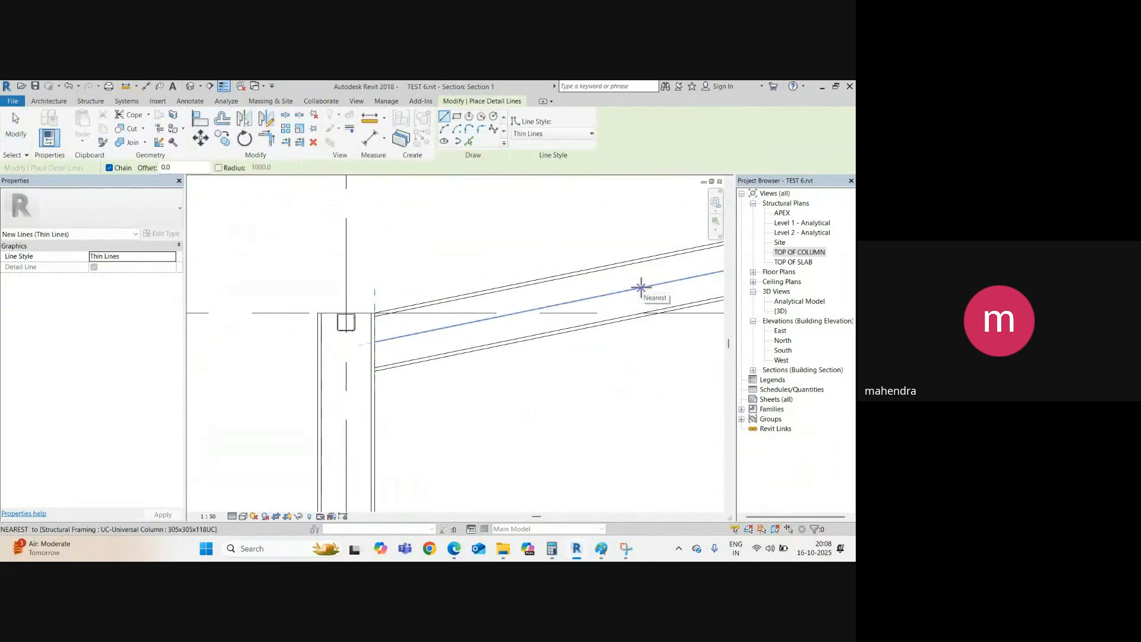
{"action": "key", "text": "Escape"}
{"action": "key", "text": "d"}
{"action": "key", "text": "l"}
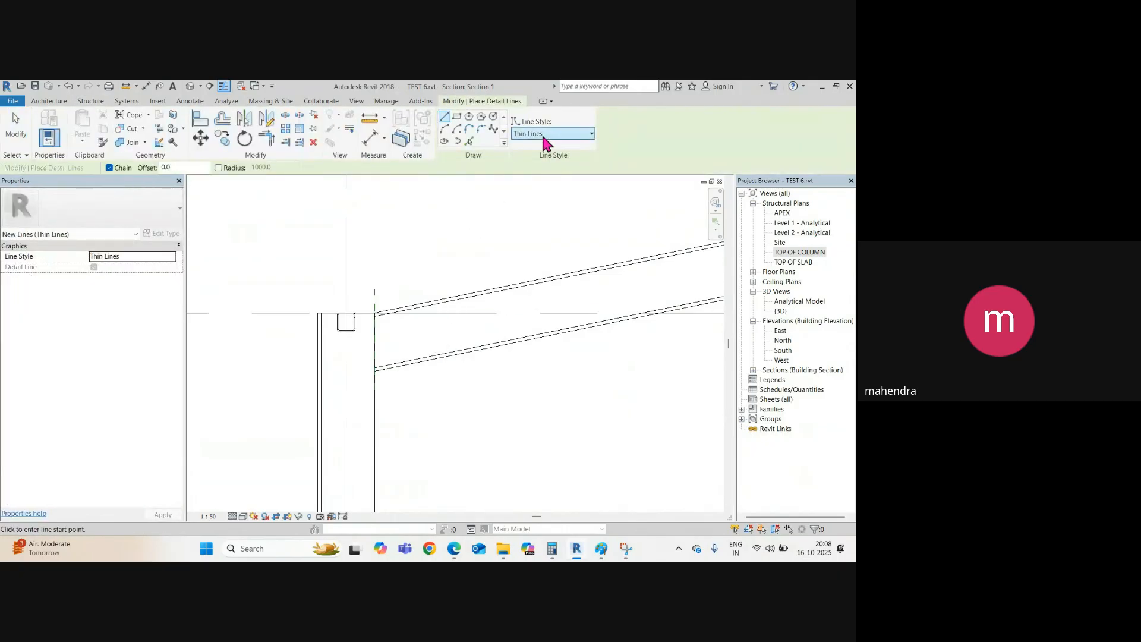
{"action": "left_click", "coordinate": [550, 134]}
{"action": "left_click", "coordinate": [536, 159]}
{"action": "left_click", "coordinate": [589, 295]}
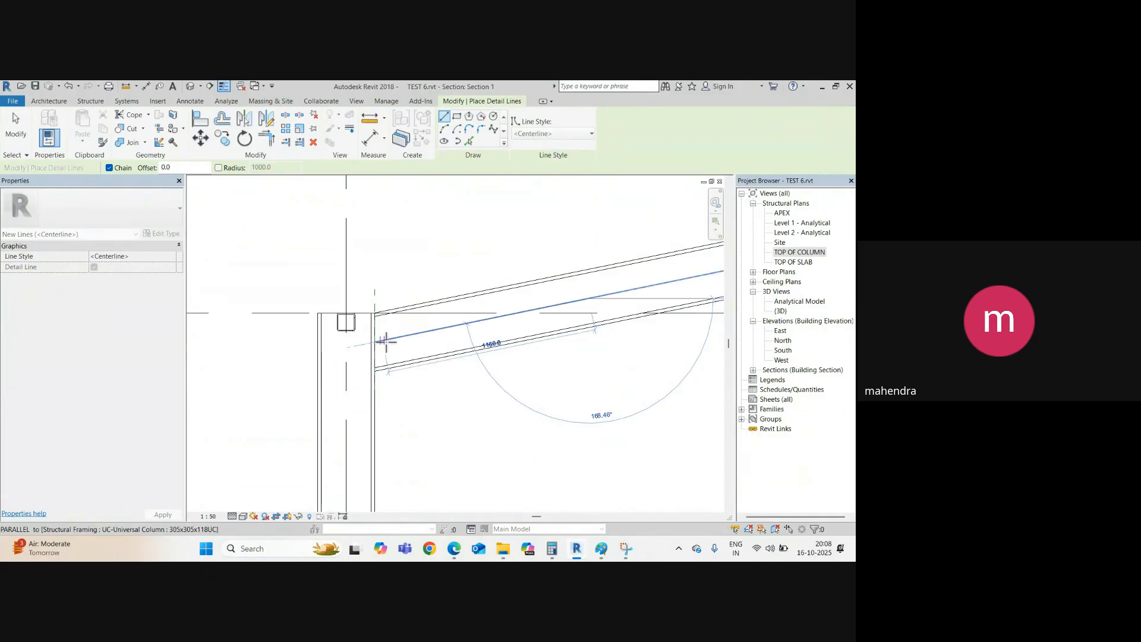
{"action": "left_click", "coordinate": [391, 342]}
{"action": "scroll", "coordinate": [414, 343], "scroll_direction": "up", "scroll_amount": 1}
{"action": "key", "text": "Escape"}
{"action": "key", "text": "Escape"}
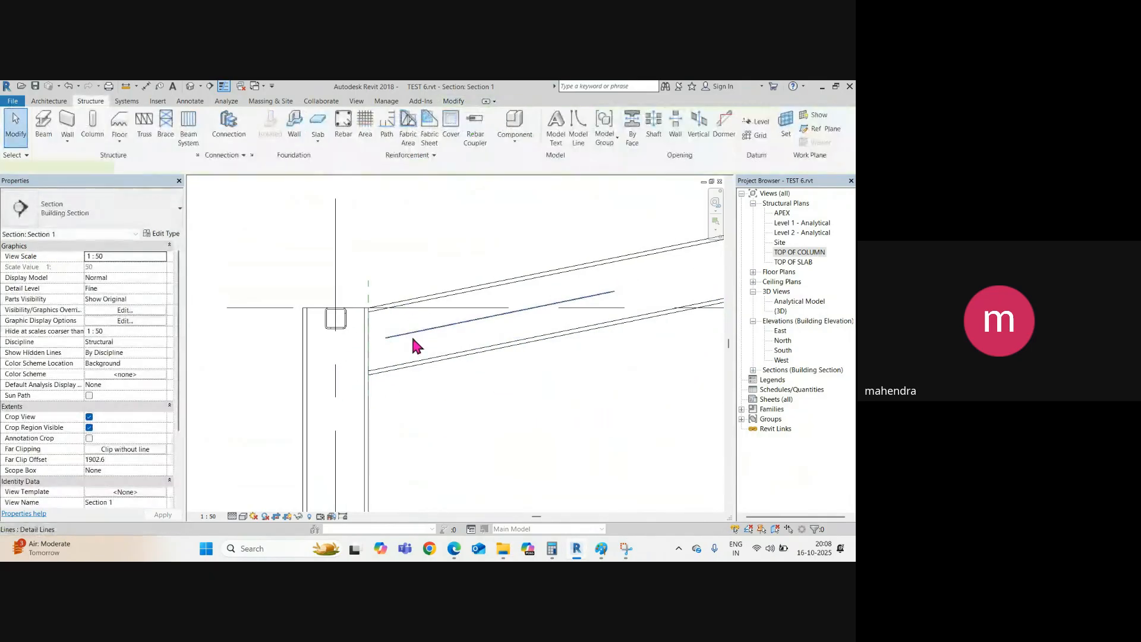
Extend the rafter centerline through and past the grid A column to a length of about 1780 mm.
{"action": "left_click", "coordinate": [418, 331]}
{"action": "left_click_drag", "start_coordinate": [385, 338], "coordinate": [250, 365]}
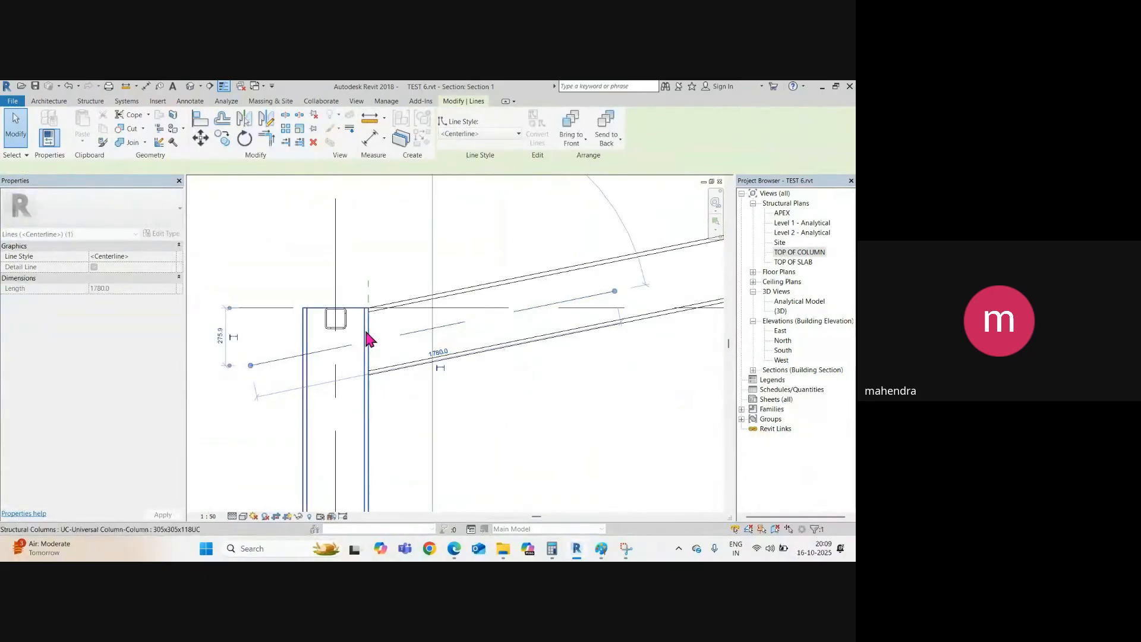
{"action": "scroll", "coordinate": [409, 268], "scroll_direction": "down", "scroll_amount": 1}
{"action": "key", "text": "Escape"}
Measure the vertical distance from the square hollow beam's centre down to the extended rafter centerline at grid A.
{"action": "scroll", "coordinate": [345, 309], "scroll_direction": "up", "scroll_amount": 2}
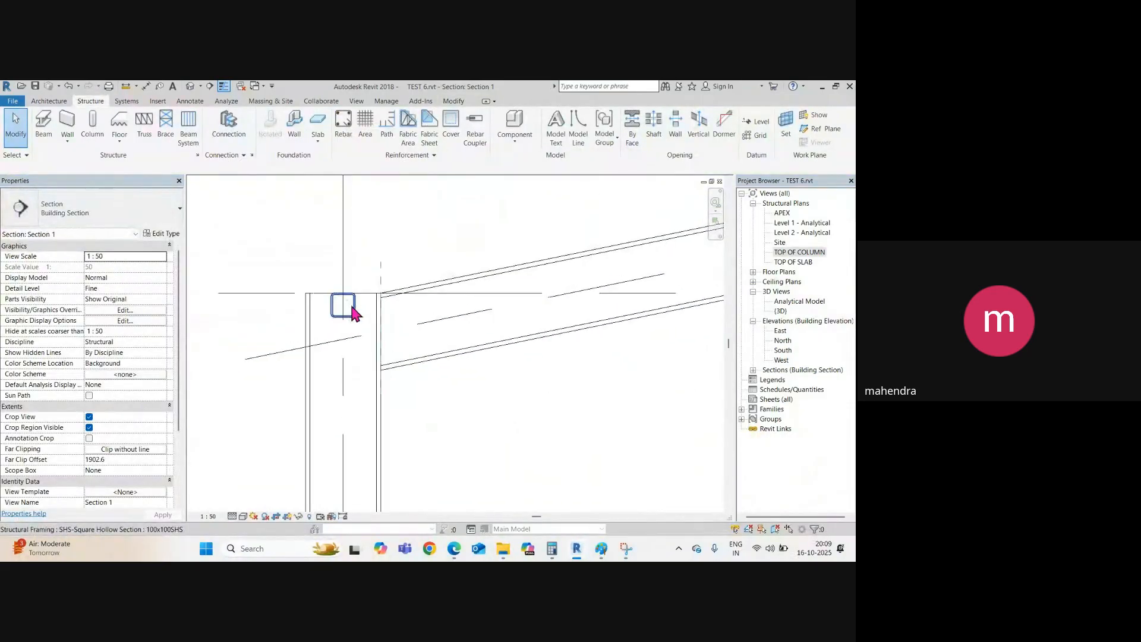
{"action": "left_click", "coordinate": [353, 306]}
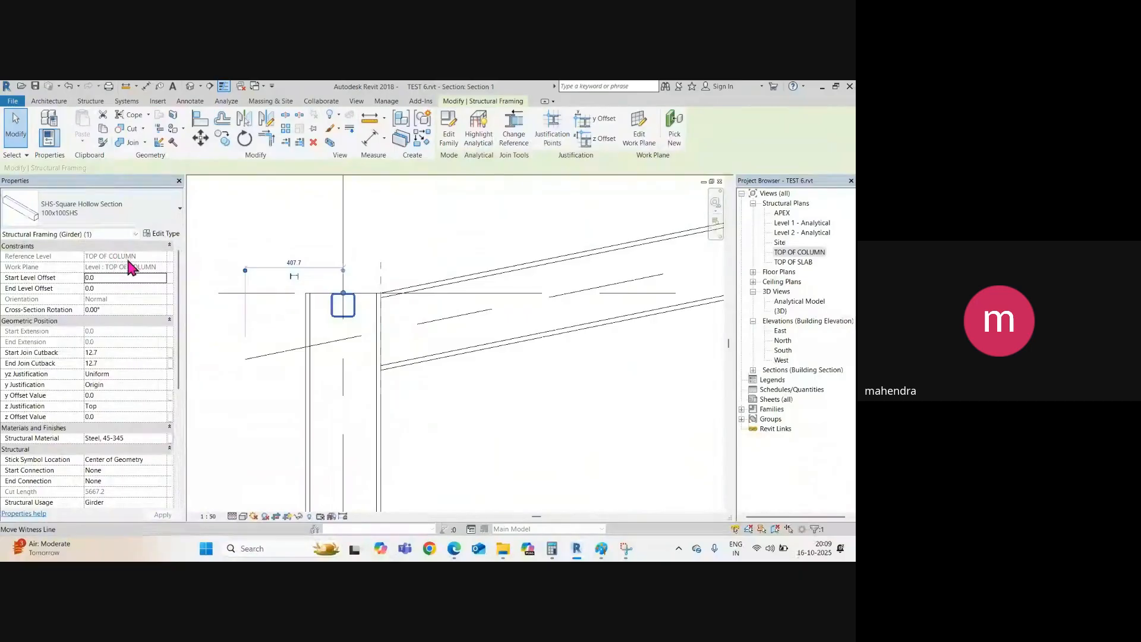
{"action": "scroll", "coordinate": [347, 316], "scroll_direction": "up", "scroll_amount": 2}
{"action": "middle_click_drag", "start_coordinate": [357, 295], "coordinate": [358, 258]}
{"action": "scroll", "coordinate": [342, 261], "scroll_direction": "up", "scroll_amount": 1}
{"action": "scroll", "coordinate": [343, 250], "scroll_direction": "down", "scroll_amount": 1}
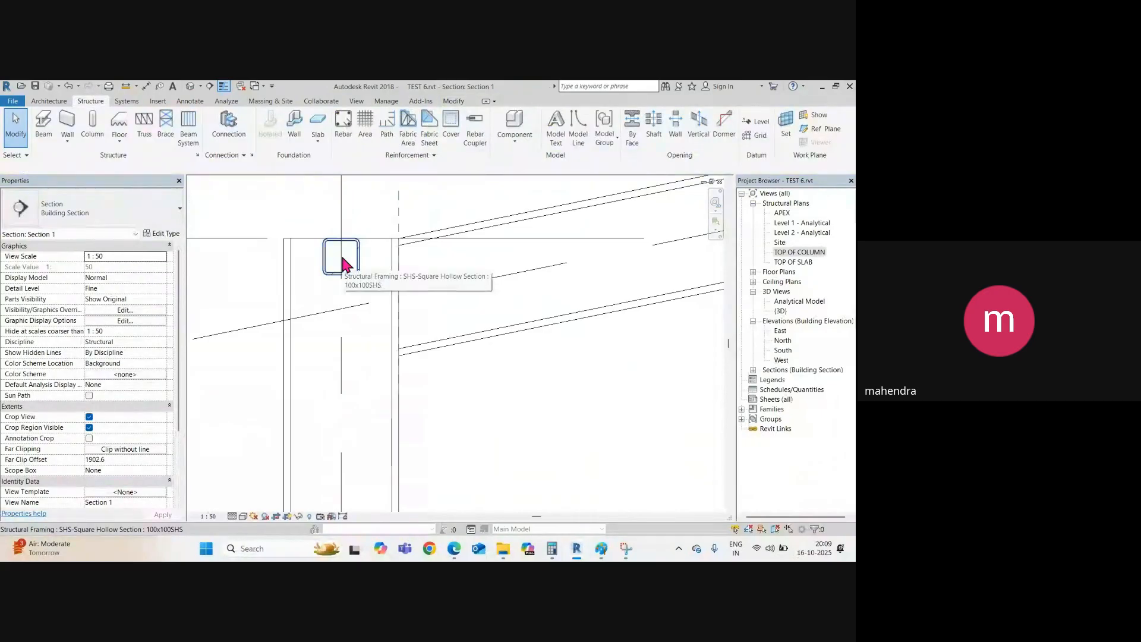
{"action": "key", "text": "d"}
{"action": "key", "text": "i"}
{"action": "left_click", "coordinate": [336, 267]}
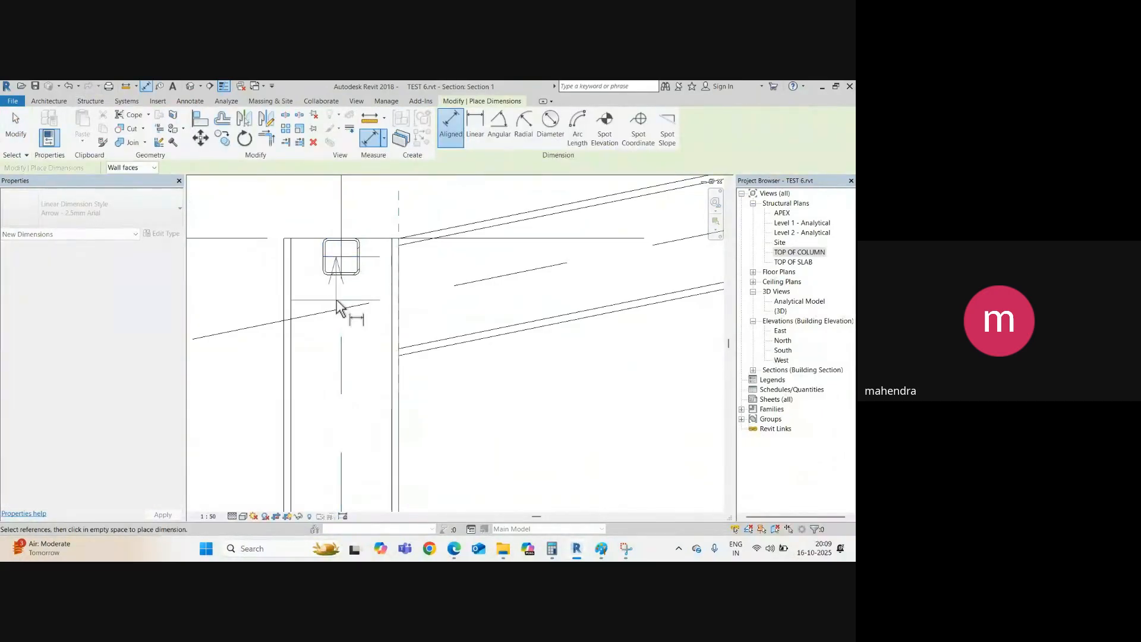
{"action": "left_click", "coordinate": [341, 309]}
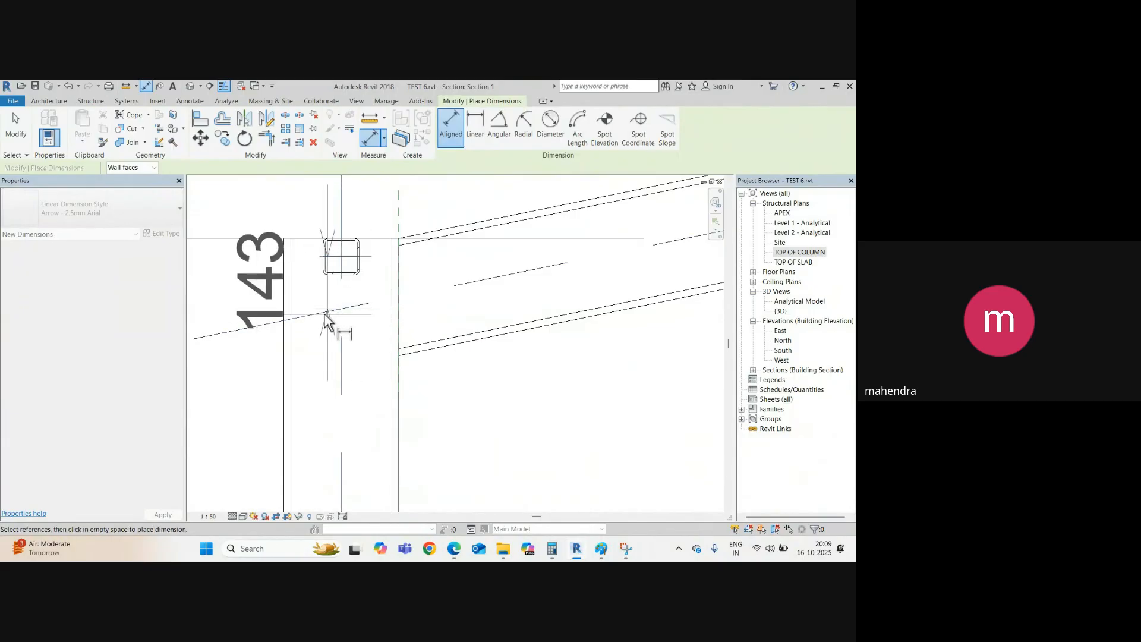
{"action": "key", "text": "Escape"}
{"action": "key", "text": "Escape"}
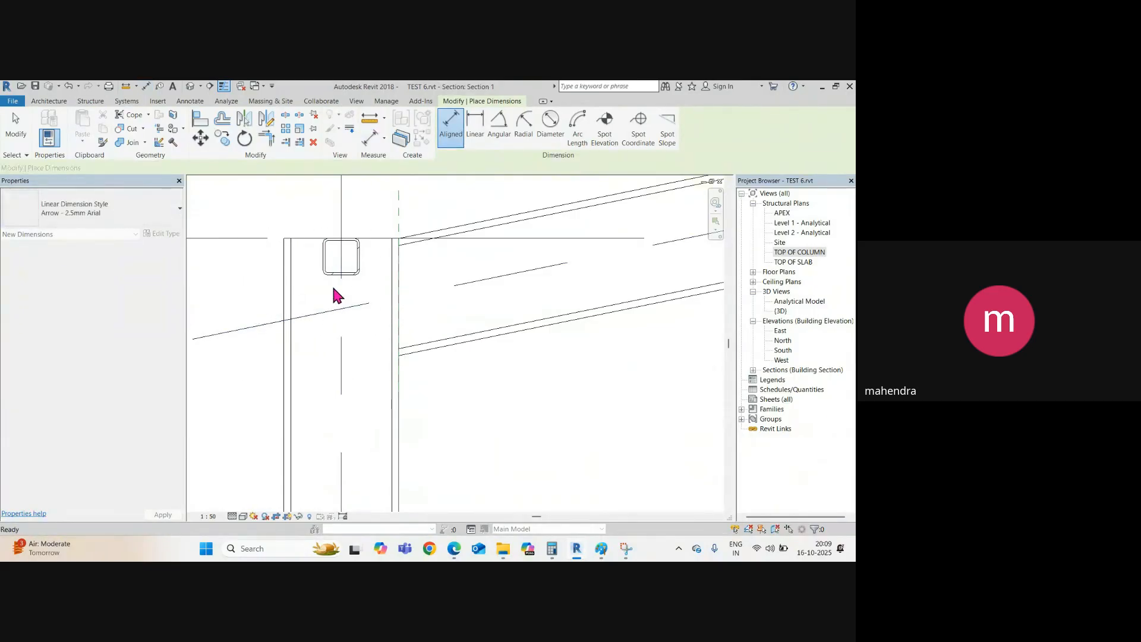
Set the z Offset Value of the square hollow section beam at the grid A column top to -143.
{"action": "left_click", "coordinate": [359, 273]}
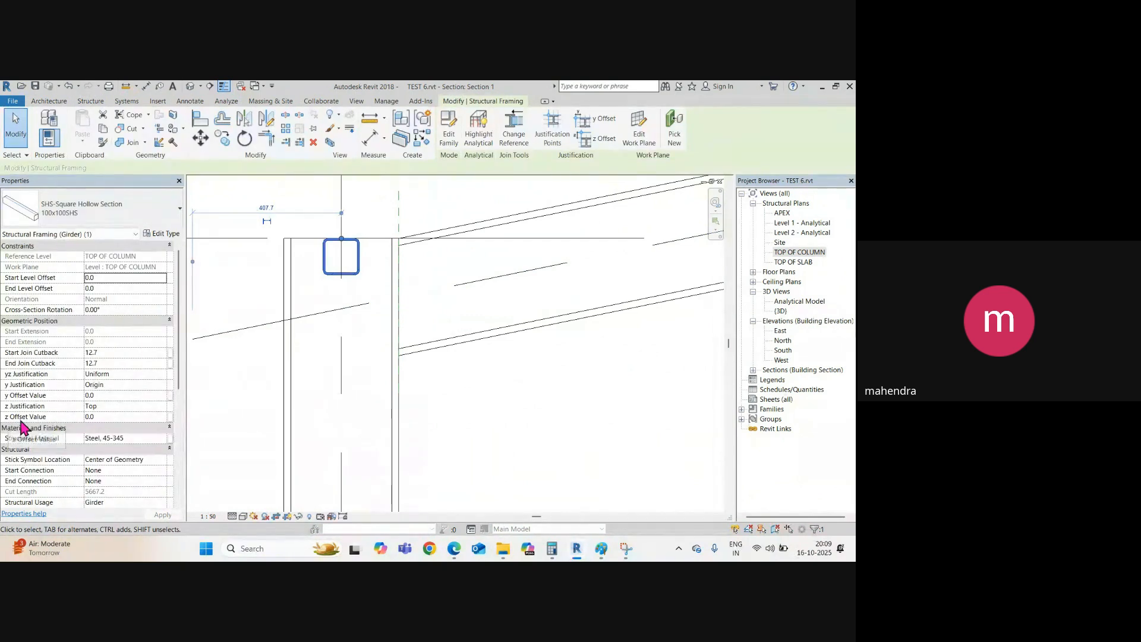
{"action": "left_click", "coordinate": [108, 417]}
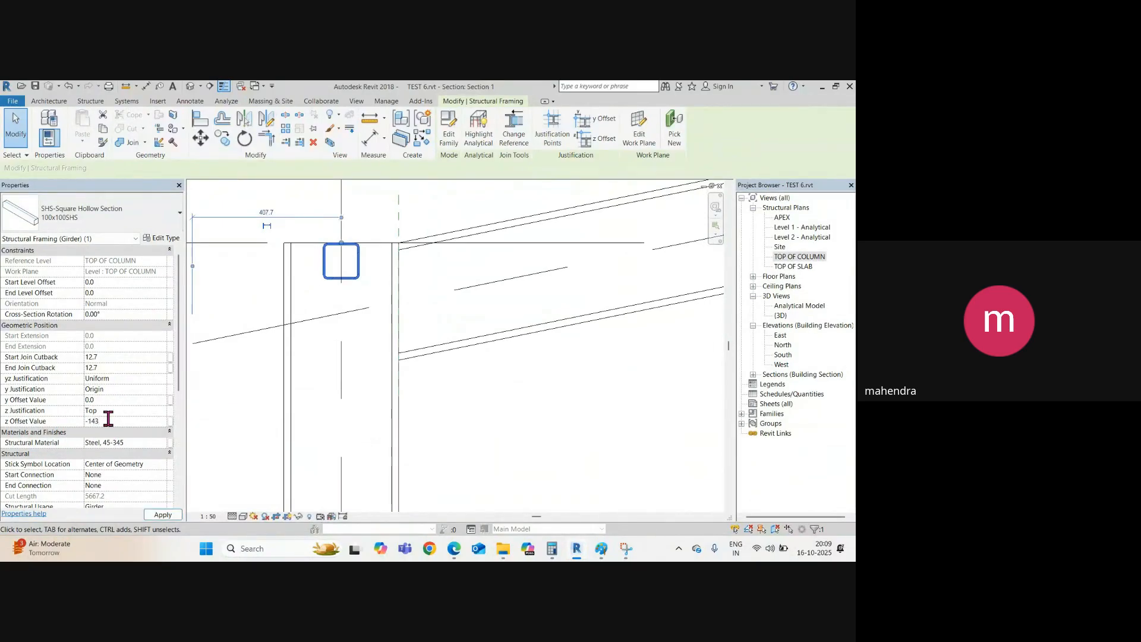
{"action": "key", "text": "Return"}
{"action": "left_click", "coordinate": [486, 424]}
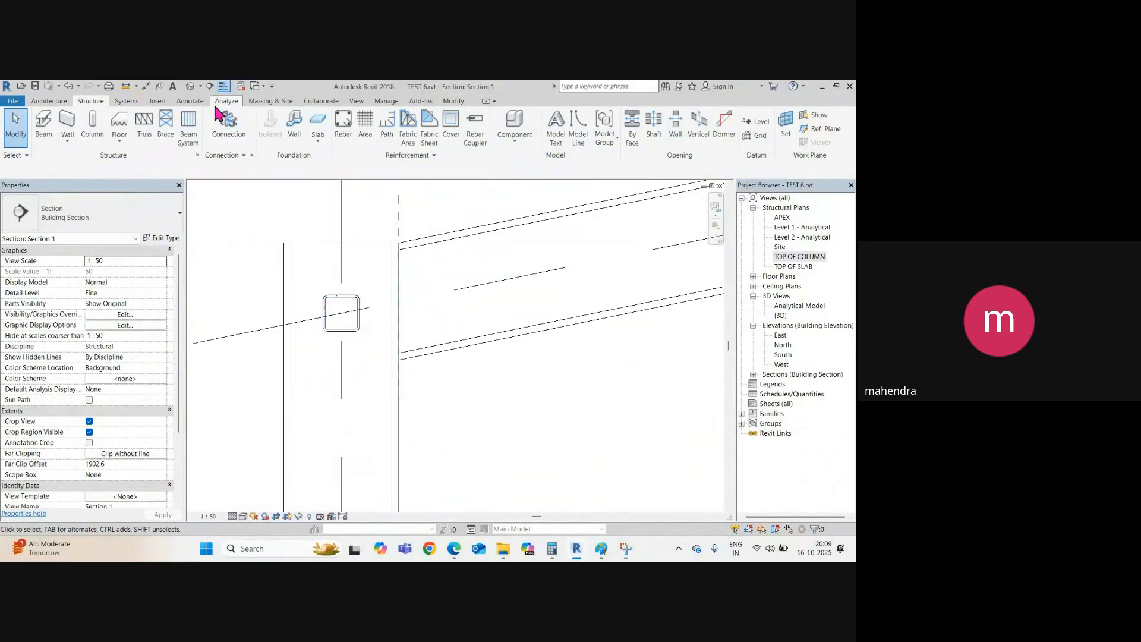
Inspect the lowered beam between the grid A columns in the 3D view.
{"action": "left_click", "coordinate": [190, 86]}
{"action": "scroll", "coordinate": [394, 378], "scroll_direction": "up", "scroll_amount": 2}
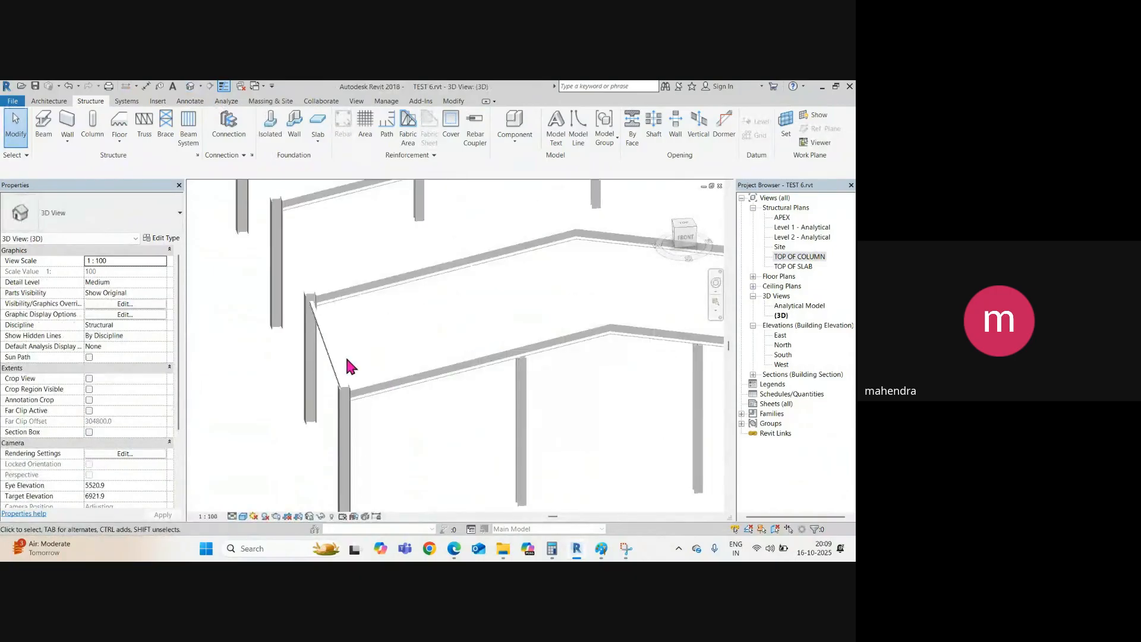
{"action": "left_click", "coordinate": [331, 357]}
{"action": "middle_click_drag", "start_coordinate": [316, 366], "coordinate": [430, 445], "text": "shift"}
{"action": "left_click", "coordinate": [431, 445]}
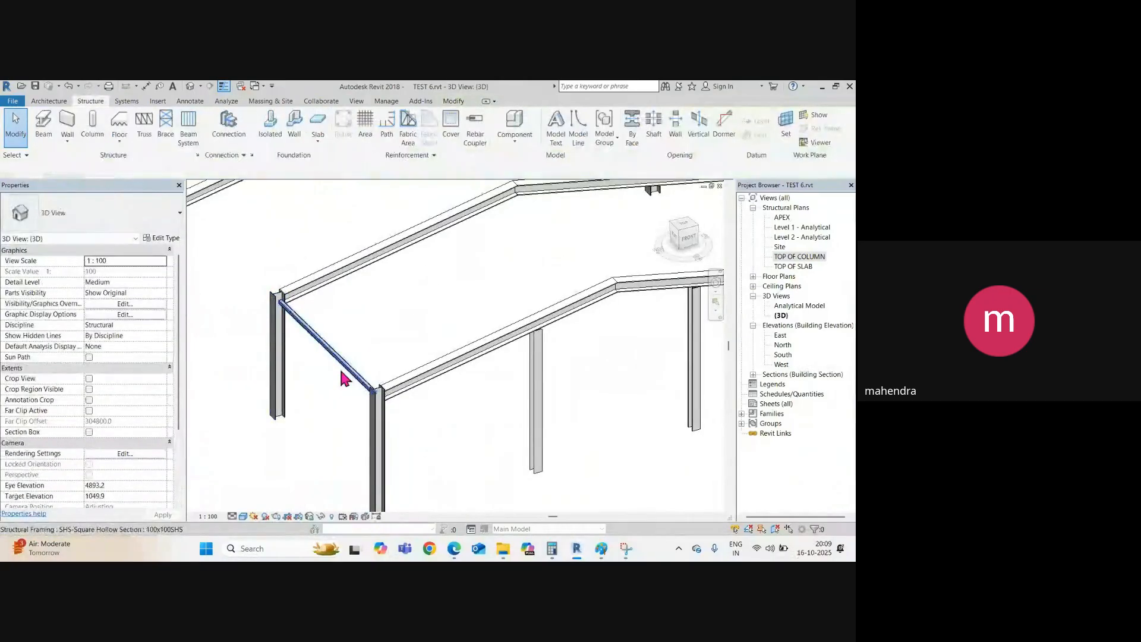
Return to the Section 1 view and measure the height from the column base level to the beam's centre.
{"action": "key", "text": "ctrl+Tab"}
{"action": "scroll", "coordinate": [330, 294], "scroll_direction": "down", "scroll_amount": 4}
{"action": "middle_click_drag", "start_coordinate": [372, 381], "coordinate": [397, 352]}
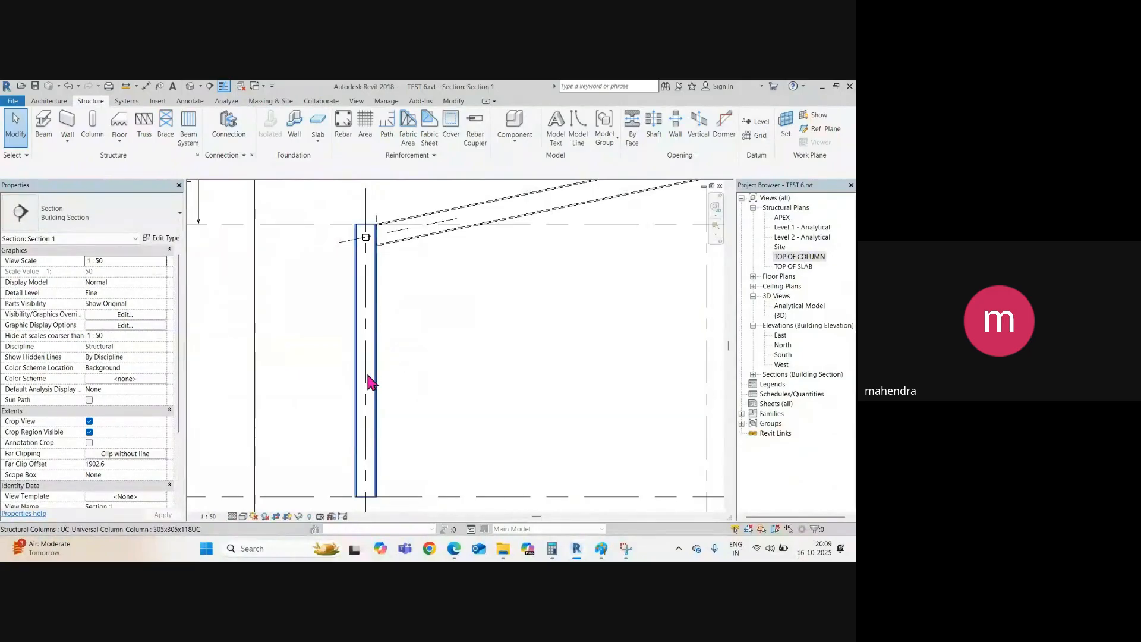
{"action": "key", "text": "d"}
{"action": "key", "text": "i"}
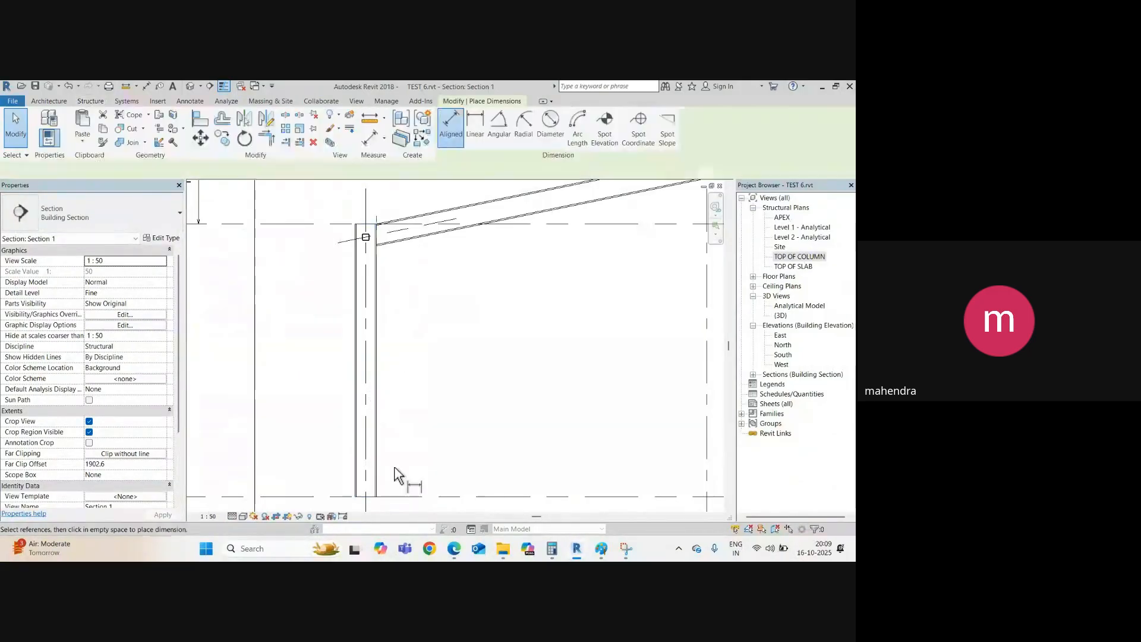
{"action": "scroll", "coordinate": [366, 239], "scroll_direction": "up", "scroll_amount": 2}
{"action": "left_click", "coordinate": [366, 241]}
{"action": "scroll", "coordinate": [369, 246], "scroll_direction": "down", "scroll_amount": 2}
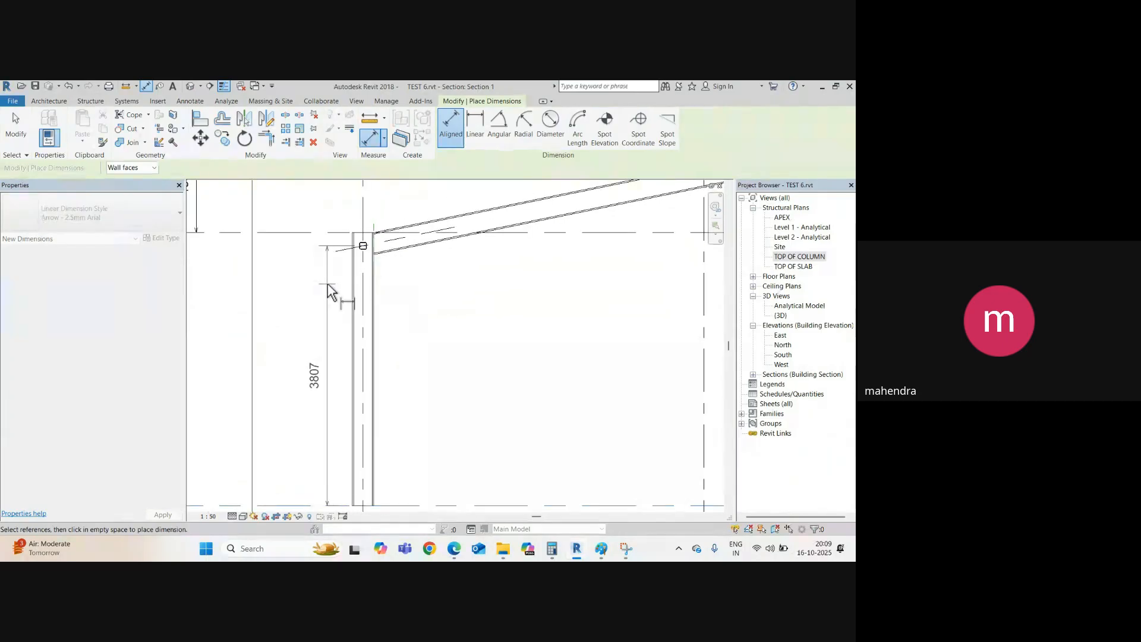
{"action": "key", "text": "Escape"}
Measure the height between the top-of-column level and the column base level.
{"action": "left_click", "coordinate": [323, 223]}
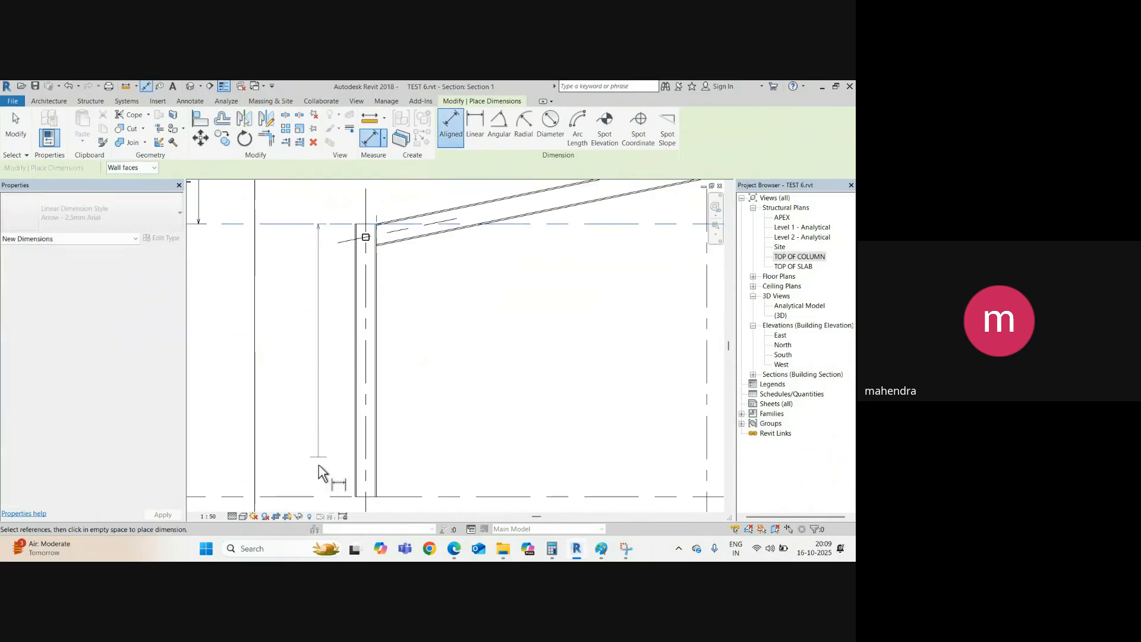
{"action": "left_click", "coordinate": [321, 497]}
{"action": "key", "text": "Escape"}
{"action": "key", "text": "Escape"}
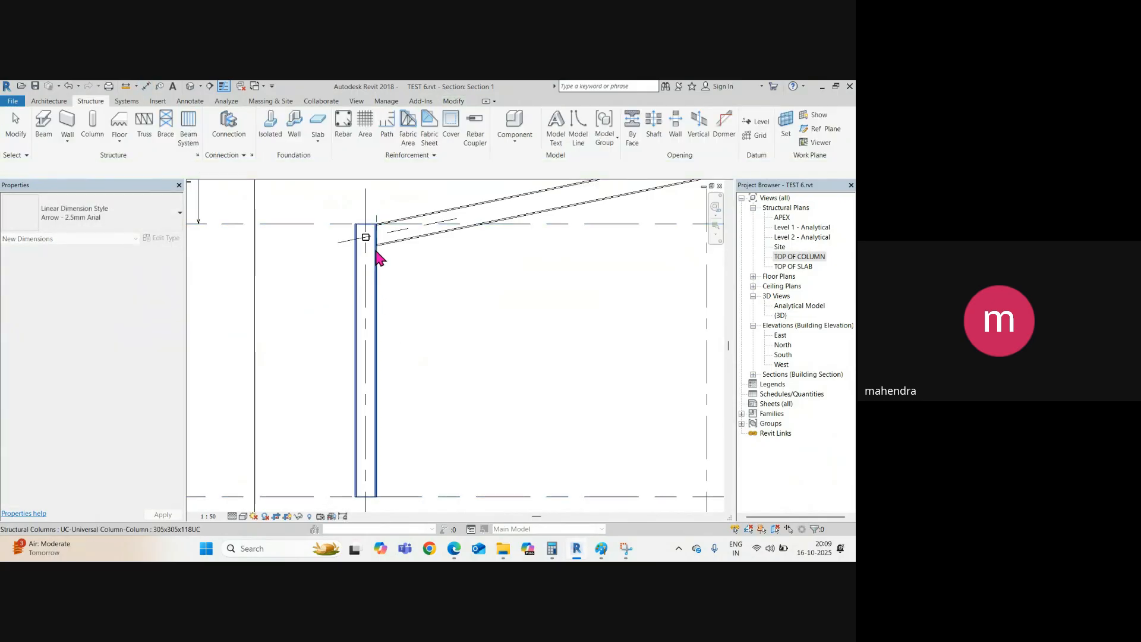
Copy the square hollow section beam 2000 mm straight down along grid A, with Constrain turned off.
{"action": "scroll", "coordinate": [331, 262], "scroll_direction": "down", "scroll_amount": 2}
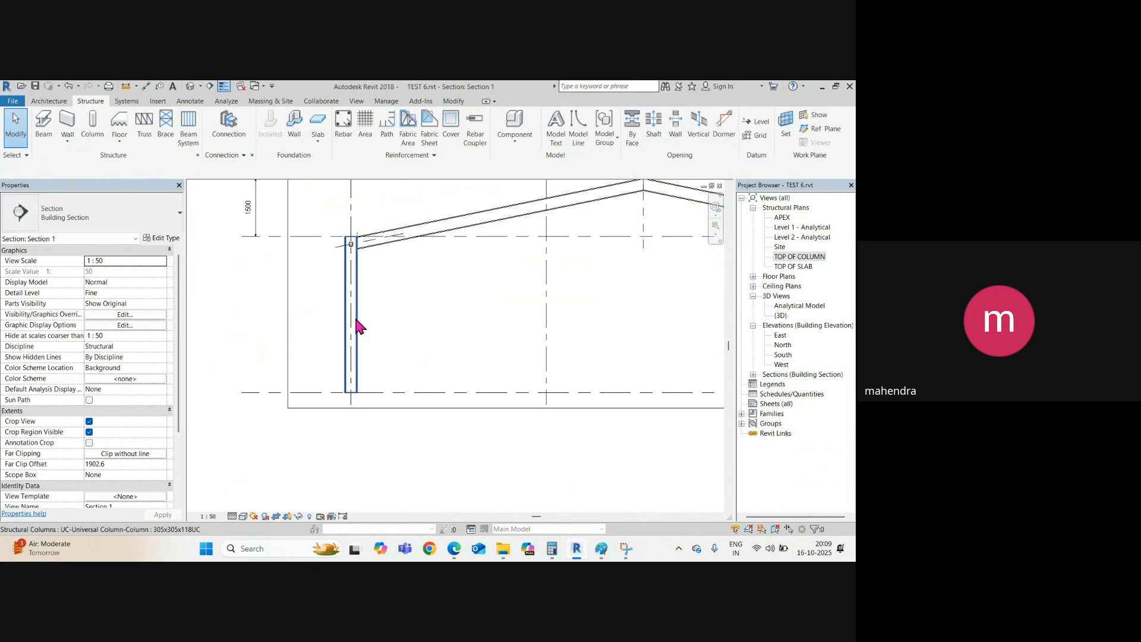
{"action": "scroll", "coordinate": [356, 261], "scroll_direction": "up", "scroll_amount": 3}
{"action": "scroll", "coordinate": [353, 245], "scroll_direction": "up", "scroll_amount": 2}
{"action": "left_click", "coordinate": [351, 236]}
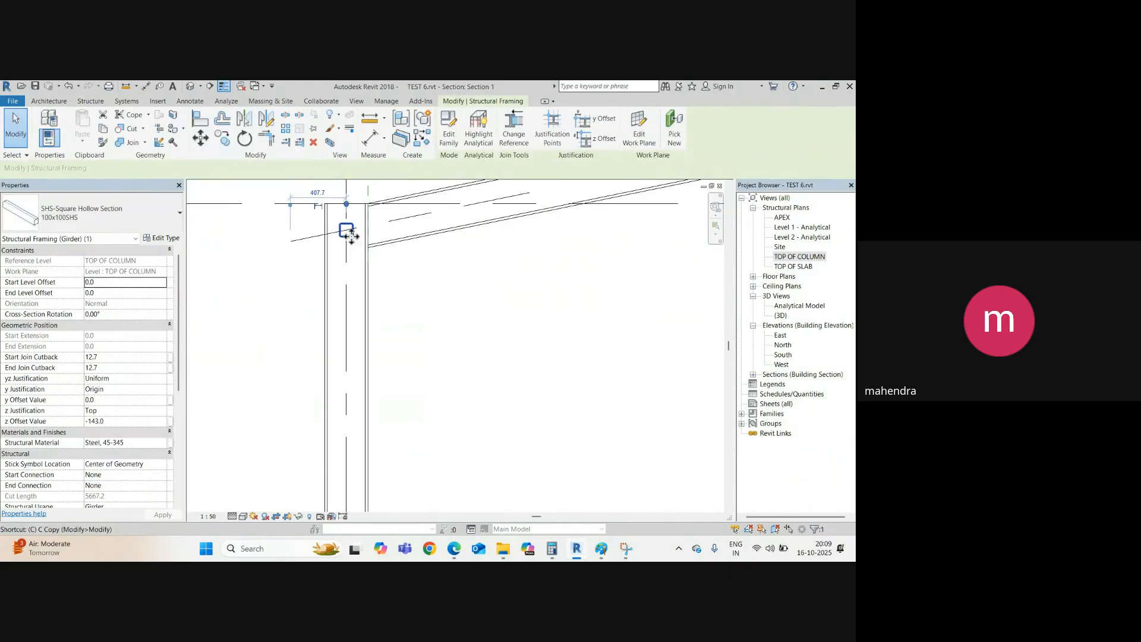
{"action": "key", "text": "c"}
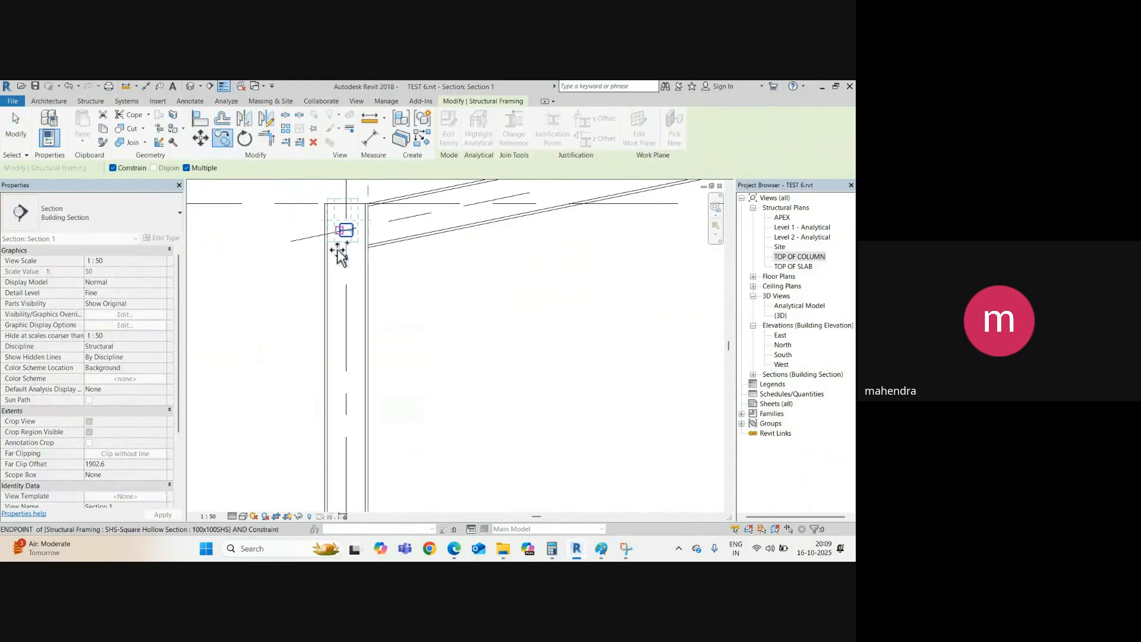
{"action": "scroll", "coordinate": [342, 247], "scroll_direction": "down", "scroll_amount": 1}
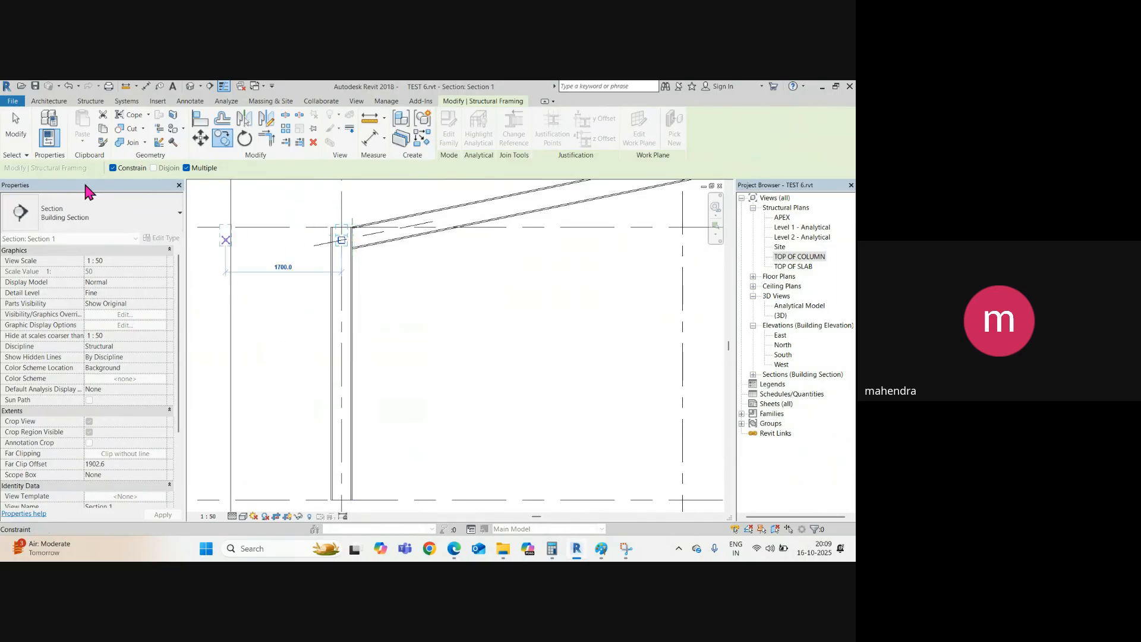
{"action": "left_click", "coordinate": [113, 168]}
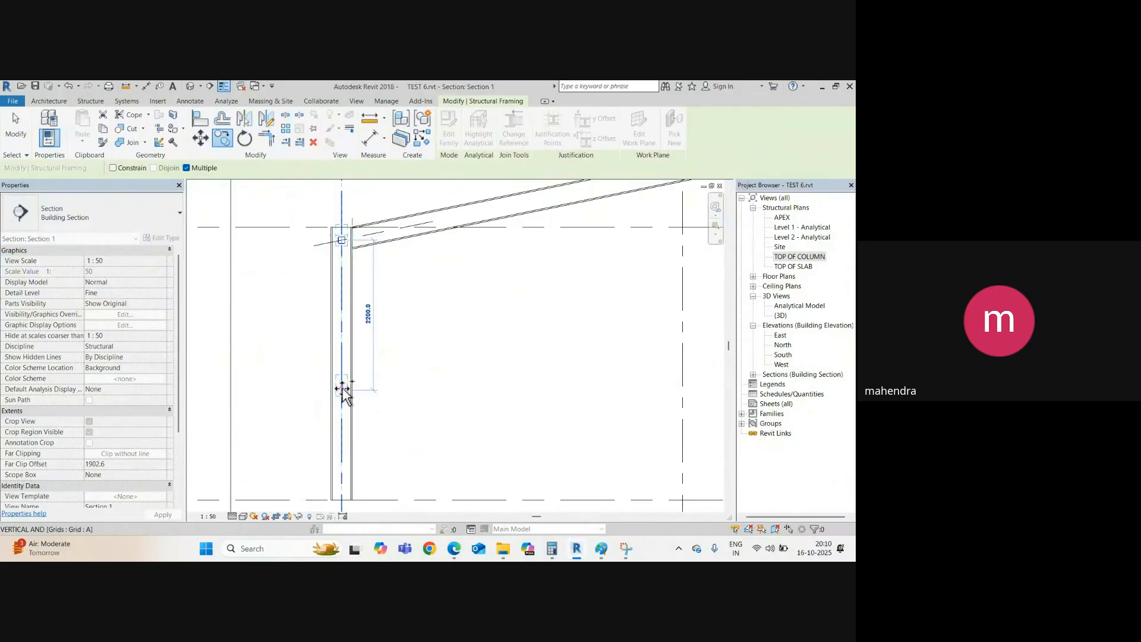
{"action": "middle_click_drag", "start_coordinate": [344, 397], "coordinate": [347, 354]}
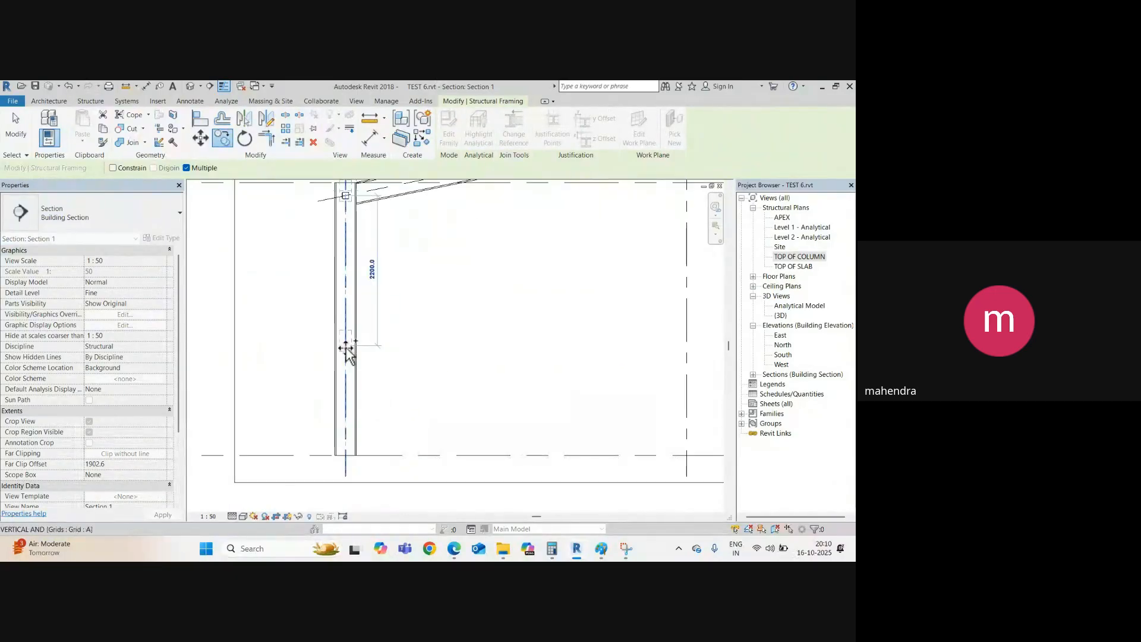
{"action": "left_click", "coordinate": [347, 332]}
{"action": "key", "text": "Escape"}
{"action": "scroll", "coordinate": [360, 337], "scroll_direction": "up", "scroll_amount": 2}
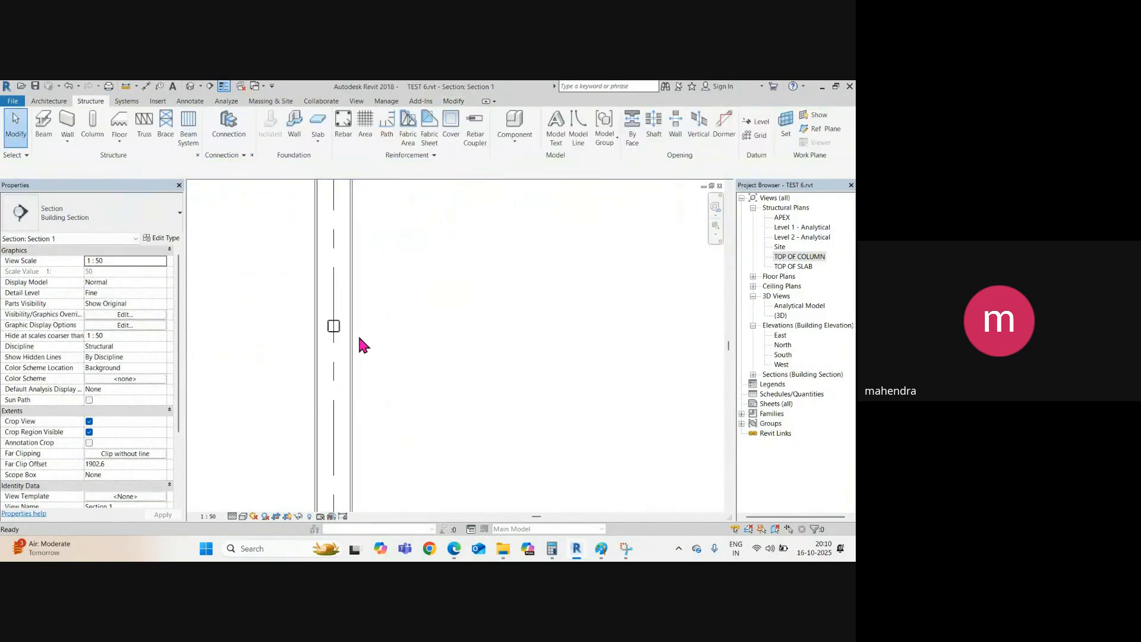
Create a horizontal <Centerline> detail line offset 2000 mm above the column base level using Pick Lines.
{"action": "key", "text": "d"}
{"action": "key", "text": "l"}
{"action": "scroll", "coordinate": [357, 332], "scroll_direction": "down", "scroll_amount": 2}
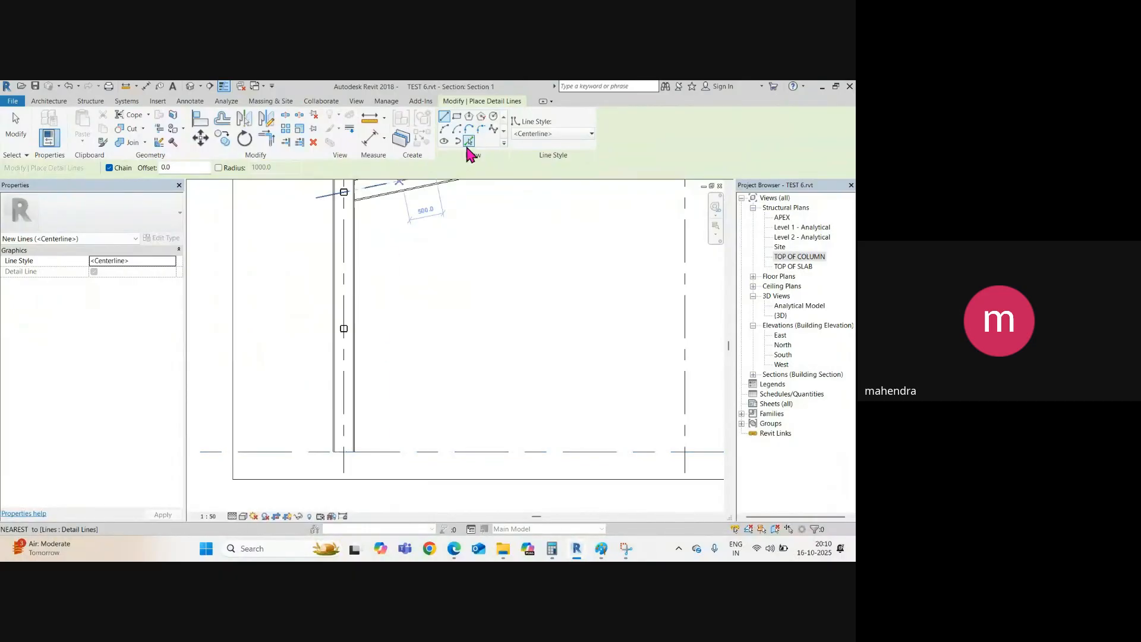
{"action": "left_click", "coordinate": [469, 142]}
{"action": "type", "text": "200"}
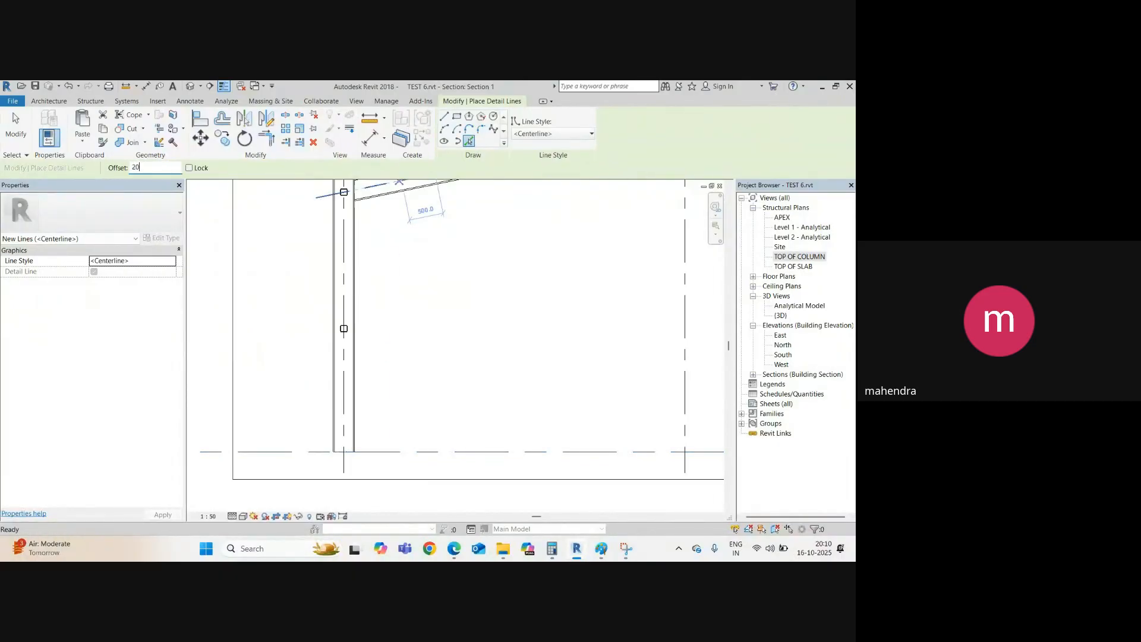
{"action": "left_click", "coordinate": [412, 447]}
{"action": "scroll", "coordinate": [333, 331], "scroll_direction": "up", "scroll_amount": 5}
{"action": "key", "text": "Escape"}
{"action": "key", "text": "Escape"}
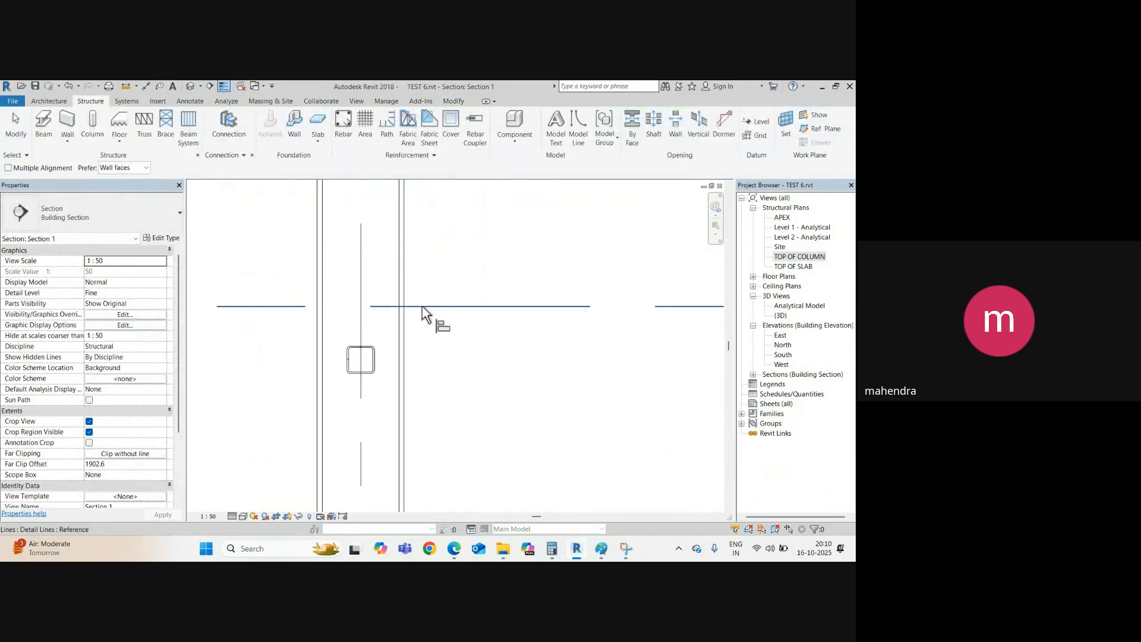
Delete the copied square hollow section beam located just below the mid-height detail line.
{"action": "left_click", "coordinate": [374, 357]}
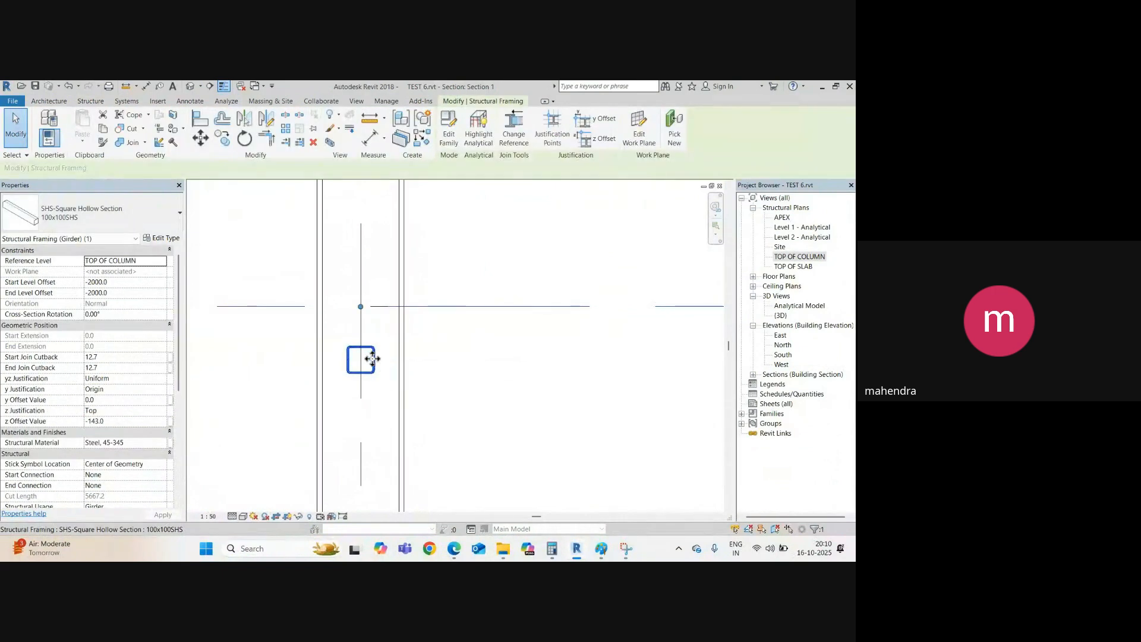
{"action": "key", "text": "Delete"}
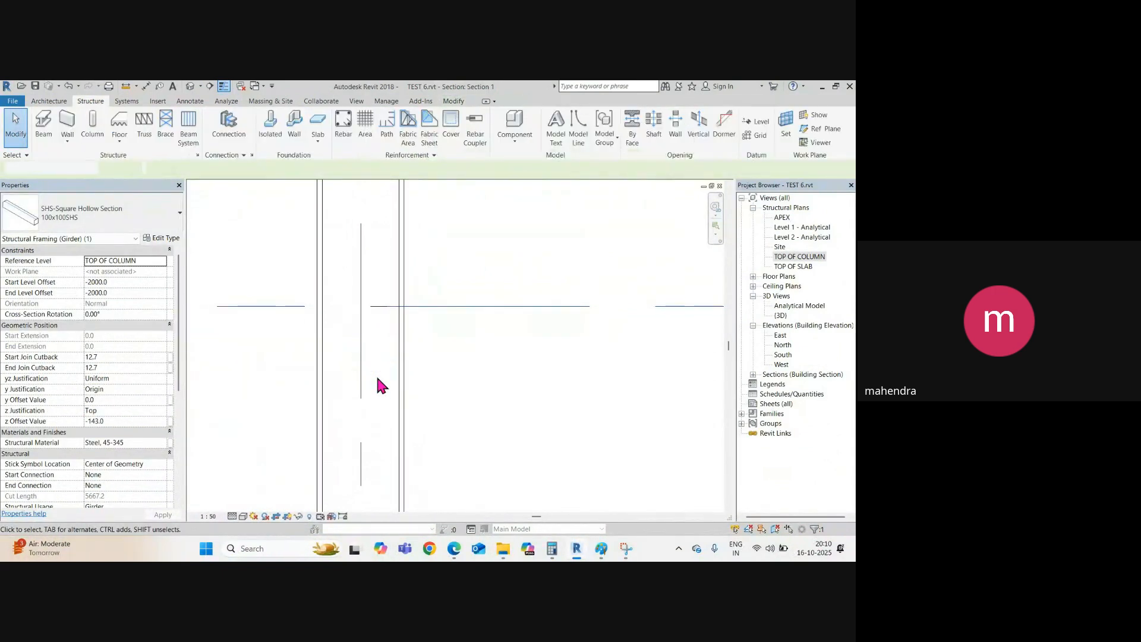
Add an aligned vertical dimension between the mid-height detail line and the upper beam's centre, placed inside the frame beside the column.
{"action": "scroll", "coordinate": [390, 332], "scroll_direction": "down", "scroll_amount": 3}
{"action": "middle_click_drag", "start_coordinate": [390, 331], "coordinate": [412, 370]}
{"action": "key", "text": "d"}
{"action": "key", "text": "i"}
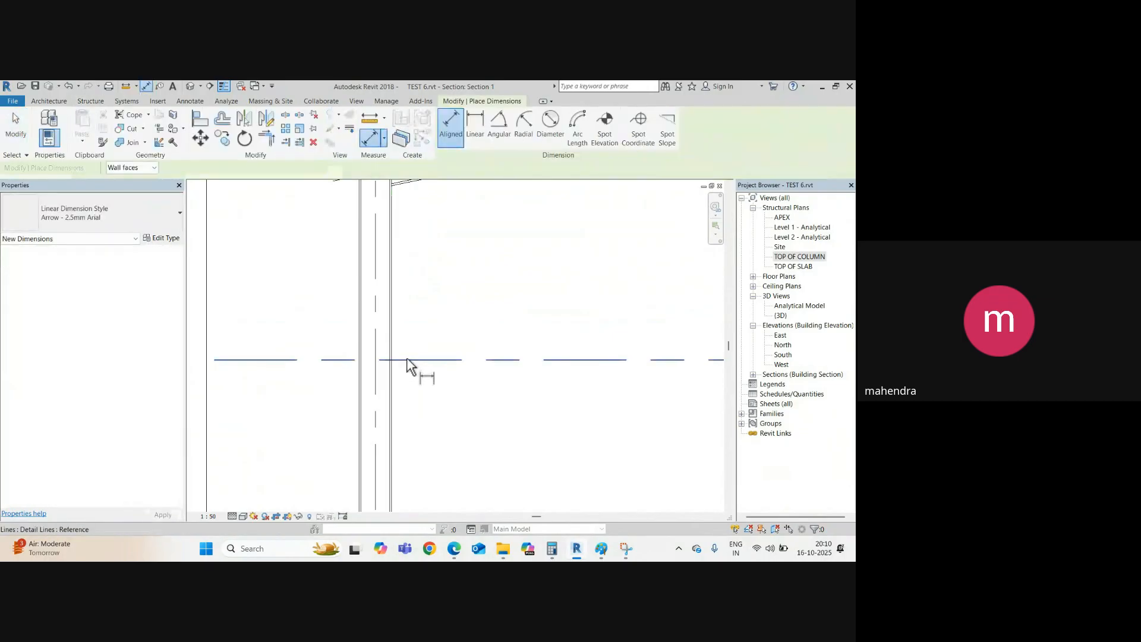
{"action": "scroll", "coordinate": [410, 356], "scroll_direction": "down", "scroll_amount": 2}
{"action": "left_click", "coordinate": [391, 345]}
{"action": "scroll", "coordinate": [395, 232], "scroll_direction": "up", "scroll_amount": 3}
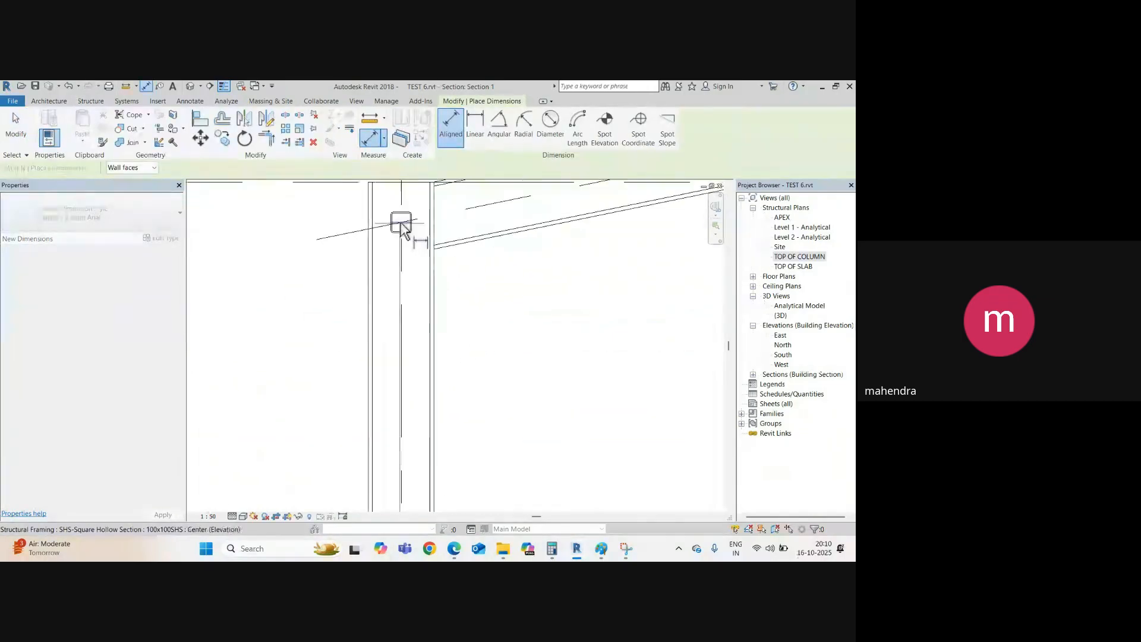
{"action": "left_click", "coordinate": [542, 321]}
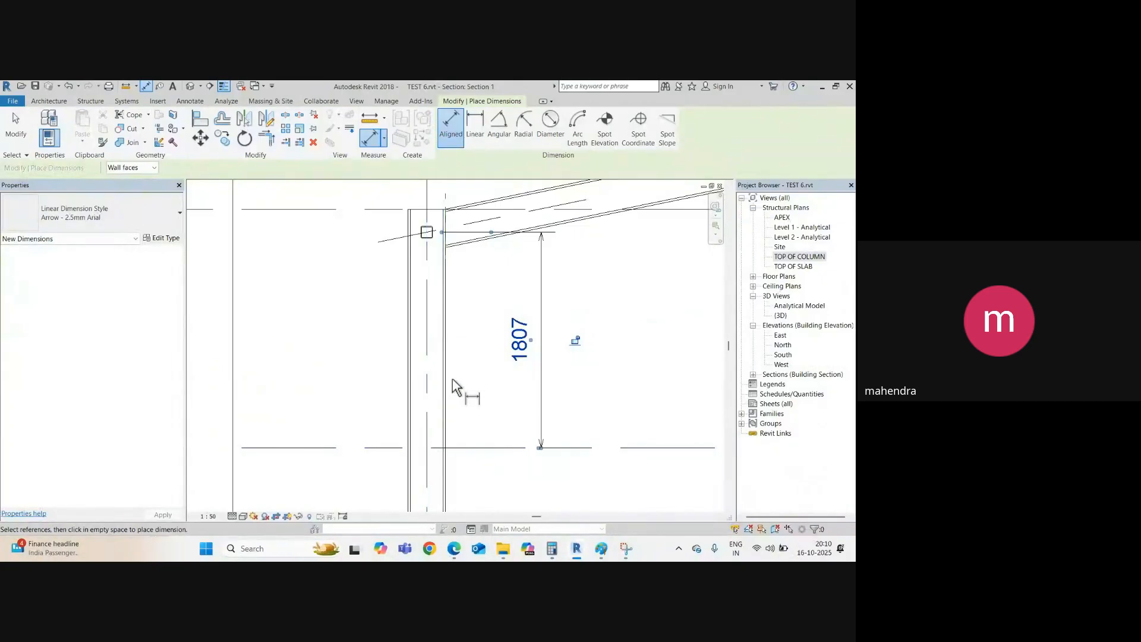
{"action": "key", "text": "Escape"}
{"action": "key", "text": "Escape"}
Add an aligned vertical dimension between the top-of-column level and the mid-height detail line, placed outside the column.
{"action": "scroll", "coordinate": [451, 361], "scroll_direction": "down", "scroll_amount": 2}
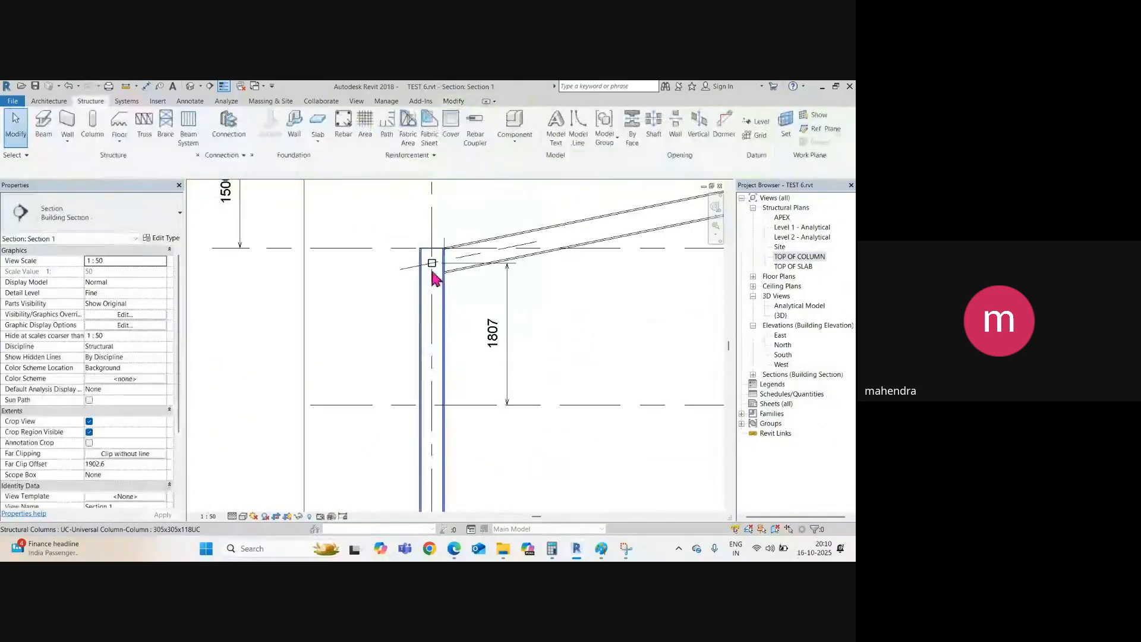
{"action": "key", "text": "d"}
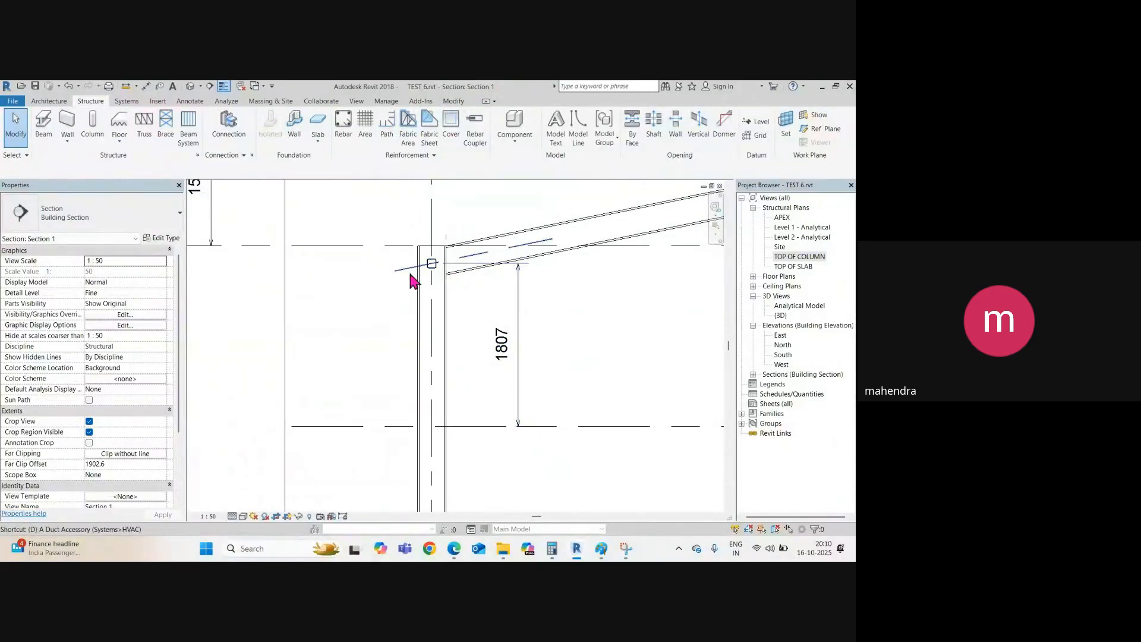
{"action": "key", "text": "i"}
{"action": "left_click", "coordinate": [384, 246]}
{"action": "left_click", "coordinate": [393, 426]}
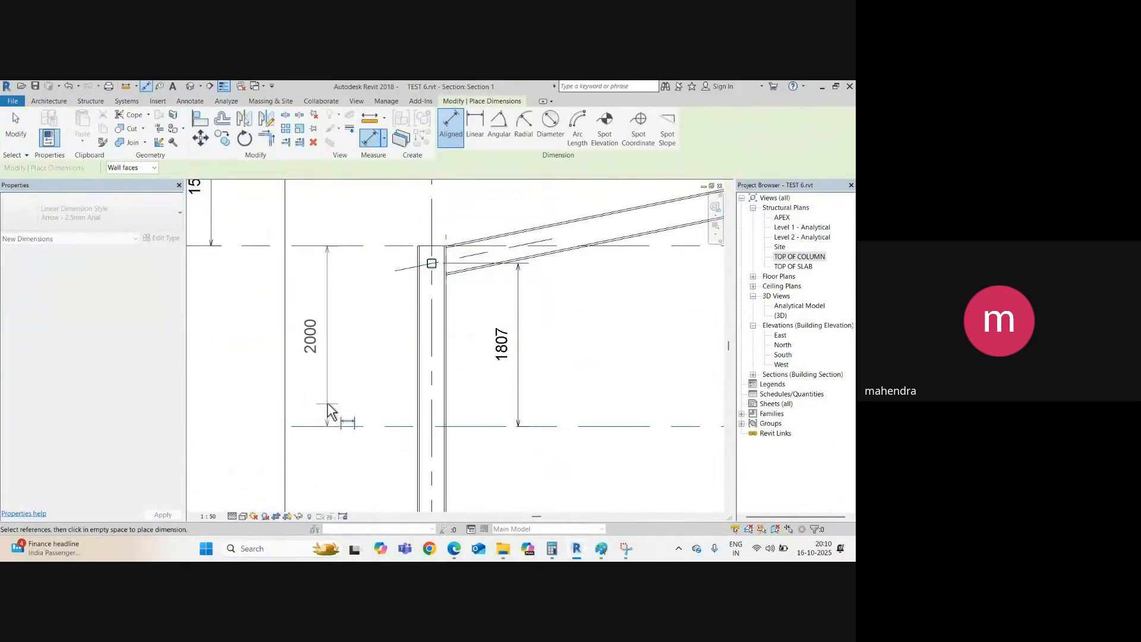
{"action": "left_click", "coordinate": [330, 413]}
{"action": "key", "text": "Escape"}
{"action": "key", "text": "Escape"}
{"action": "scroll", "coordinate": [433, 266], "scroll_direction": "up", "scroll_amount": 2}
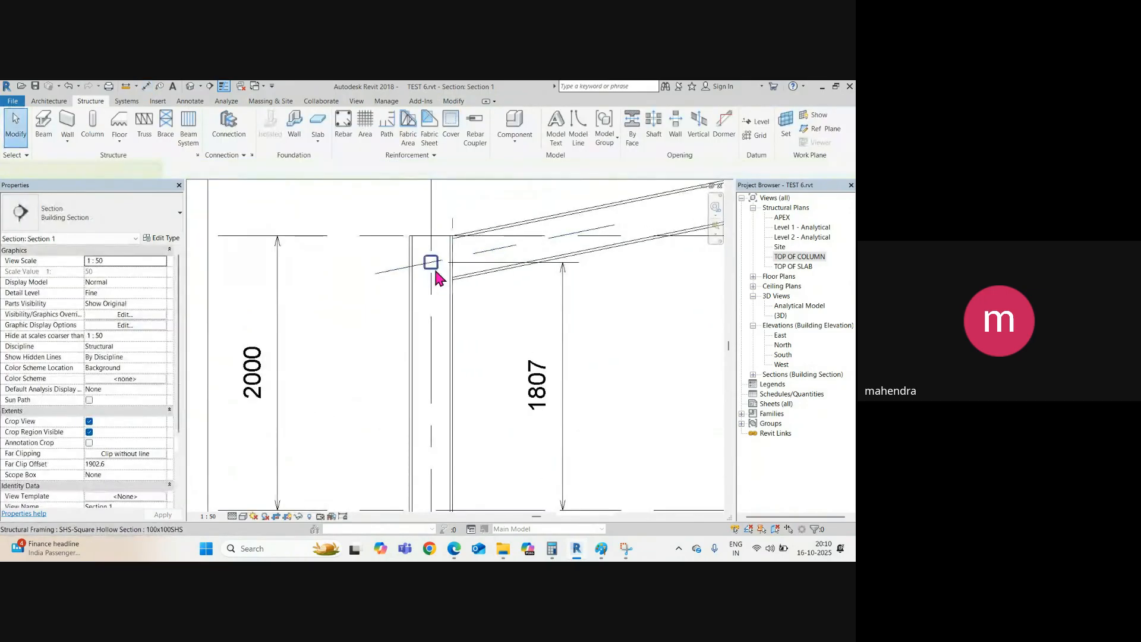
Copy the upper square hollow section beam straight down the column, to about 620 mm below the original.
{"action": "left_click", "coordinate": [438, 279]}
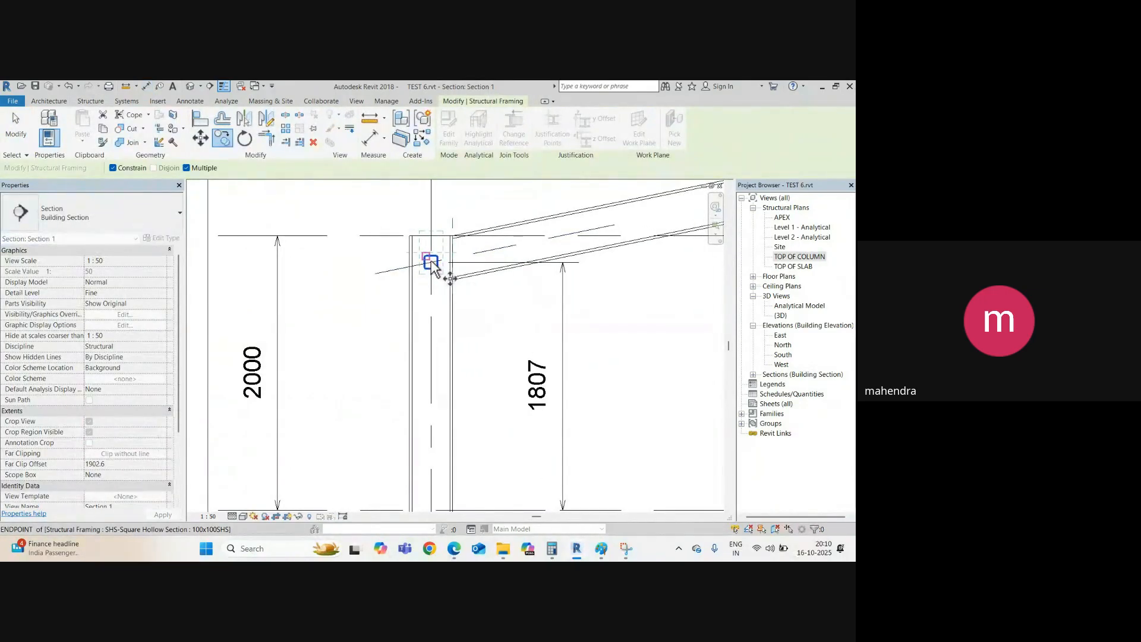
{"action": "scroll", "coordinate": [432, 266], "scroll_direction": "up", "scroll_amount": 3}
{"action": "left_click", "coordinate": [431, 263]}
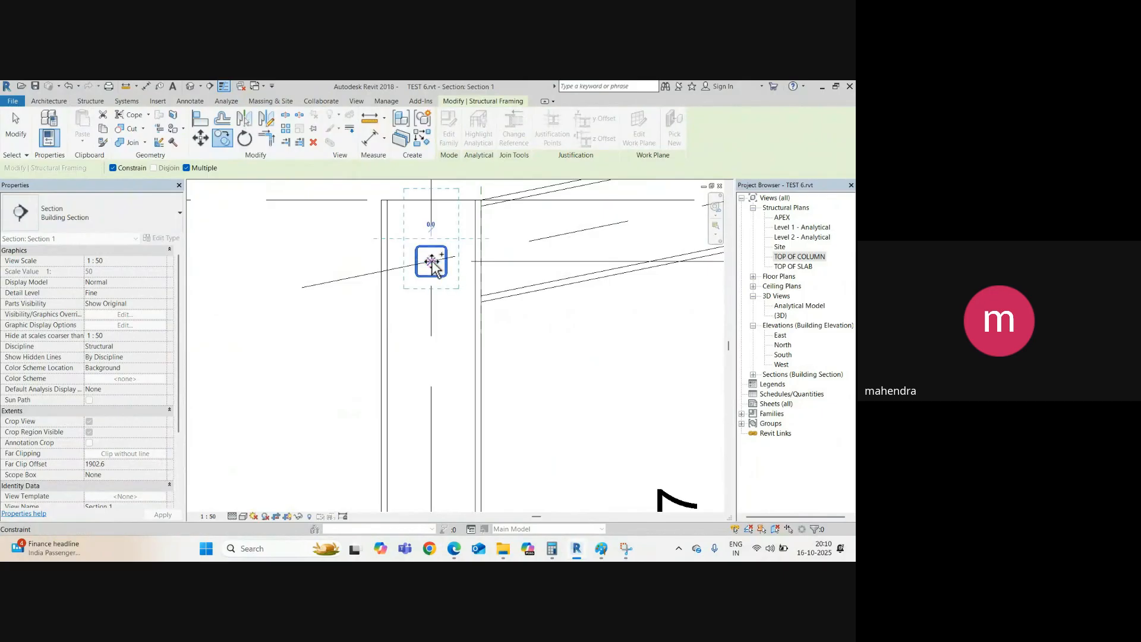
{"action": "scroll", "coordinate": [431, 262], "scroll_direction": "down", "scroll_amount": 3}
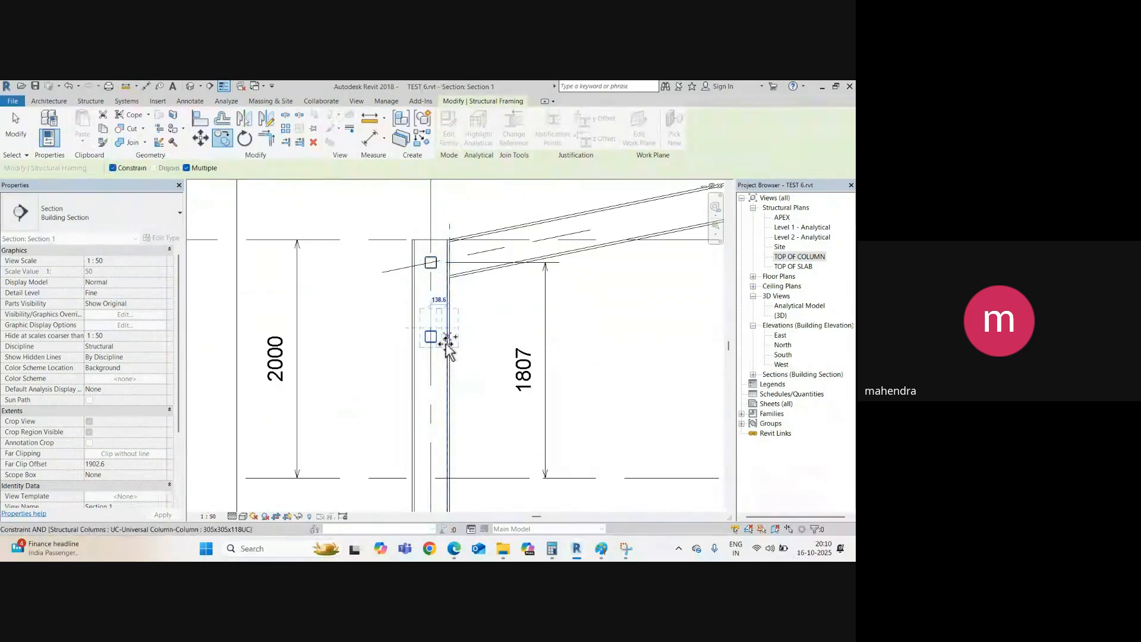
{"action": "left_click", "coordinate": [432, 336]}
{"action": "key", "text": "Escape"}
Set the copied square hollow section beam's z Offset Value to -2000.
{"action": "scroll", "coordinate": [440, 346], "scroll_direction": "up", "scroll_amount": 2}
{"action": "left_click", "coordinate": [429, 333]}
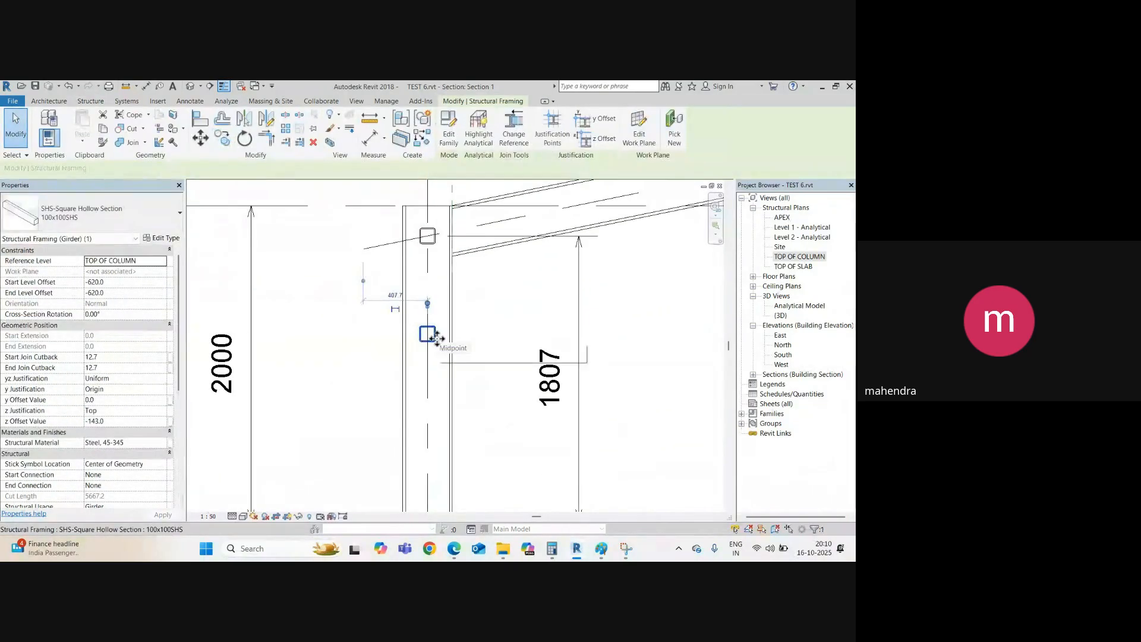
{"action": "left_click", "coordinate": [137, 421]}
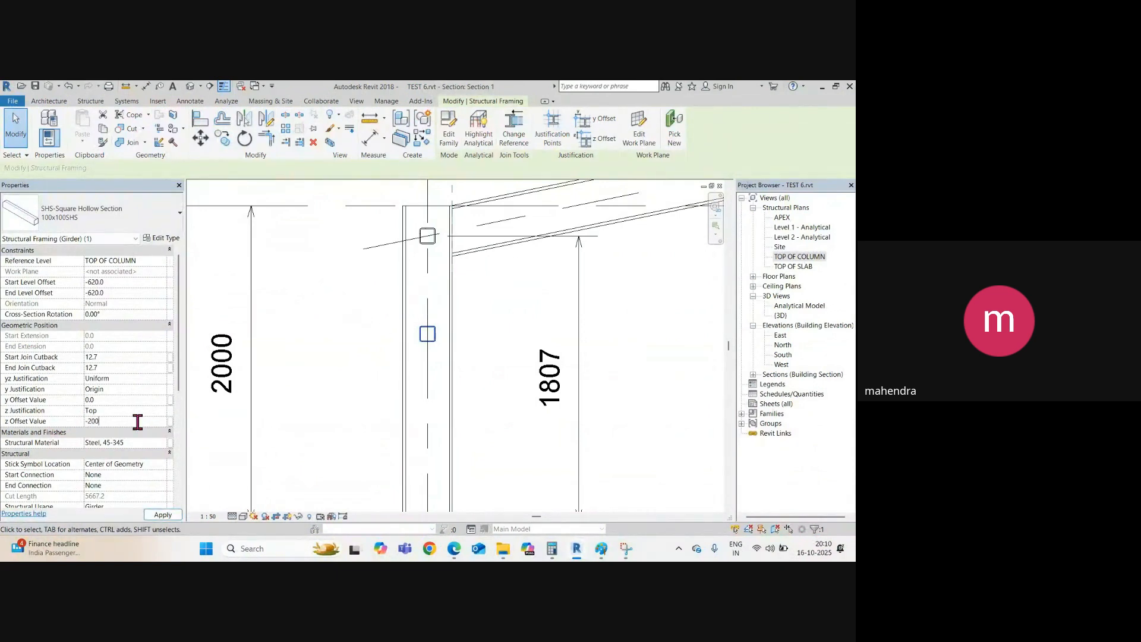
{"action": "scroll", "coordinate": [421, 470], "scroll_direction": "down", "scroll_amount": 2}
{"action": "middle_click_drag", "start_coordinate": [420, 469], "coordinate": [439, 443]}
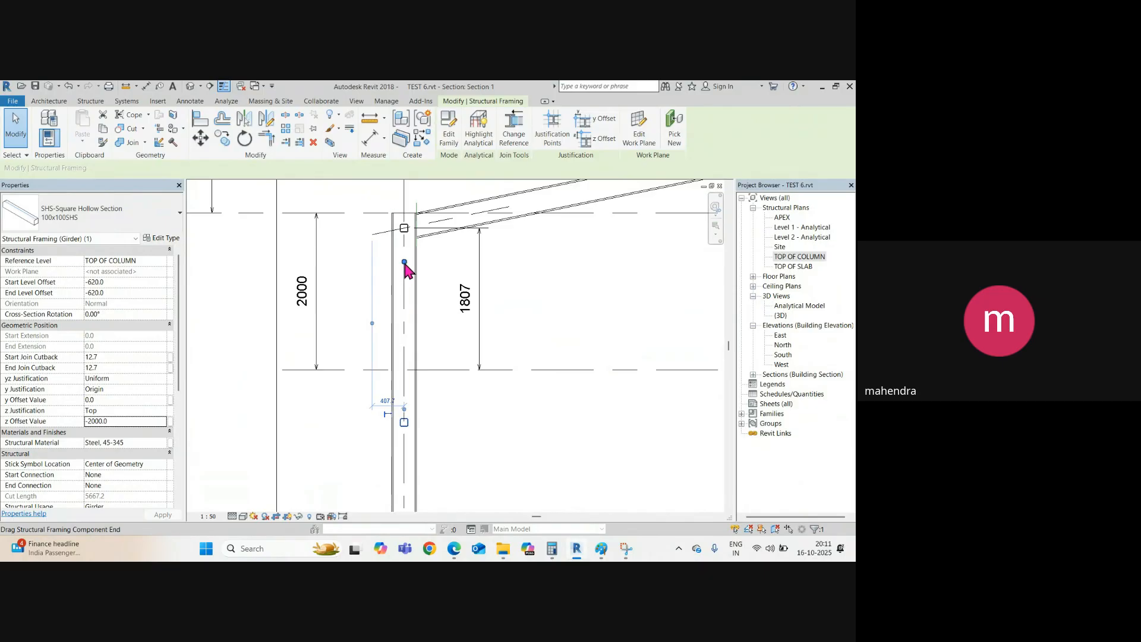
{"action": "scroll", "coordinate": [415, 432], "scroll_direction": "up", "scroll_amount": 1}
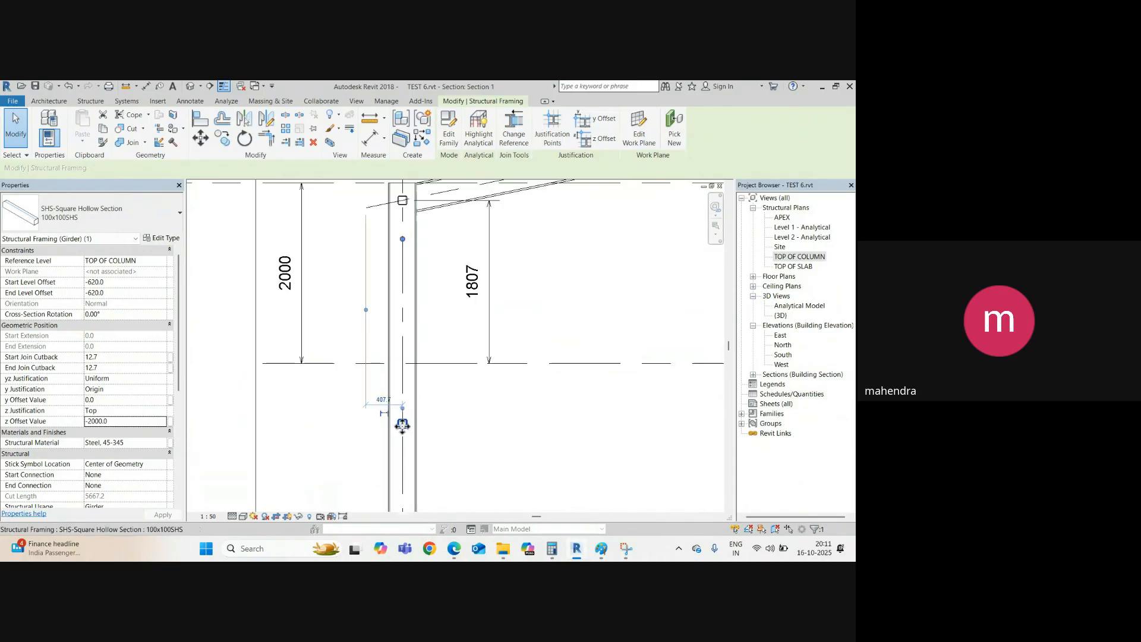
{"action": "left_click", "coordinate": [365, 444]}
Reset the copied beam's z Offset Value to 0.
{"action": "left_click", "coordinate": [406, 426]}
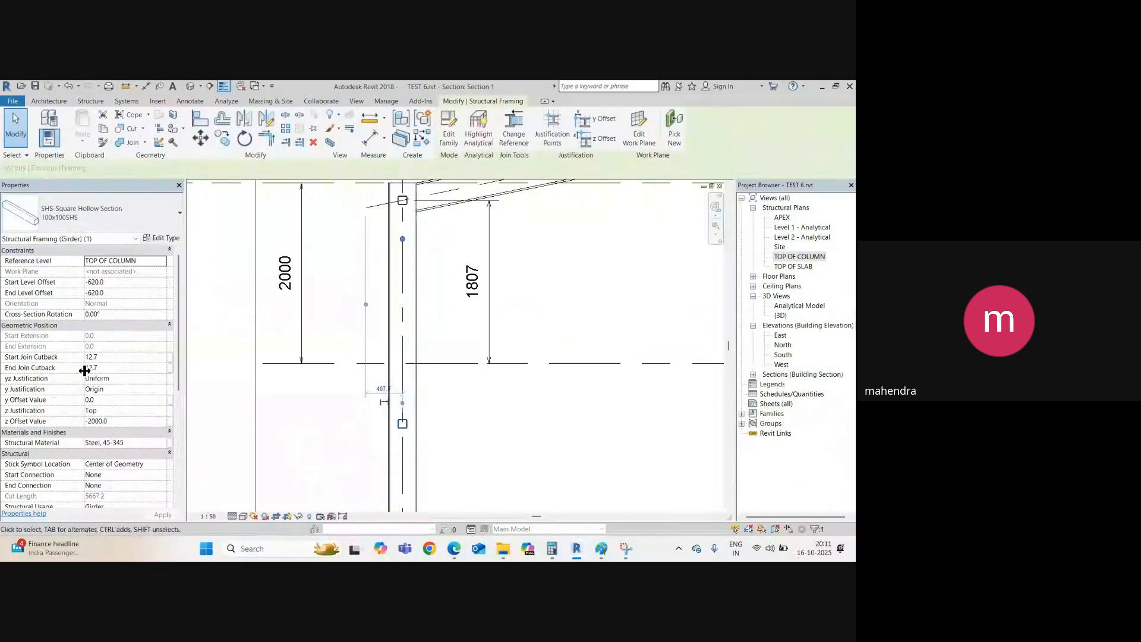
{"action": "left_click", "coordinate": [132, 421]}
{"action": "type", "text": "0"}
{"action": "key", "text": "Return"}
{"action": "middle_click_drag", "start_coordinate": [482, 438], "coordinate": [456, 496]}
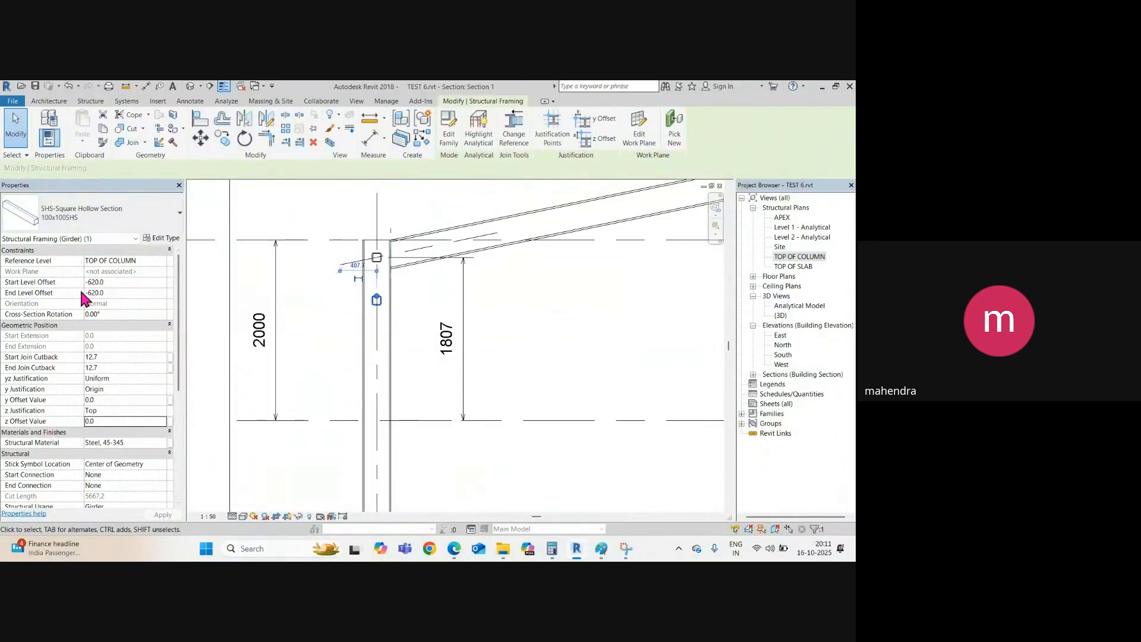
Set the copied beam's Start Level Offset and End Level Offset to 0.
{"action": "left_click", "coordinate": [121, 281]}
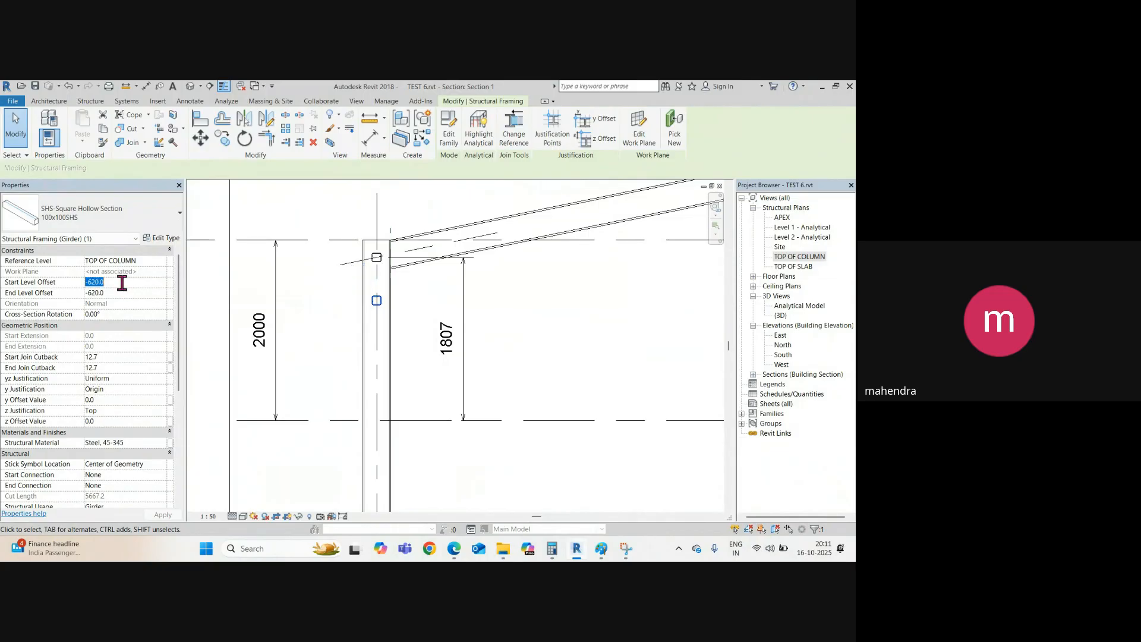
{"action": "key", "text": "Return"}
{"action": "left_click", "coordinate": [123, 291]}
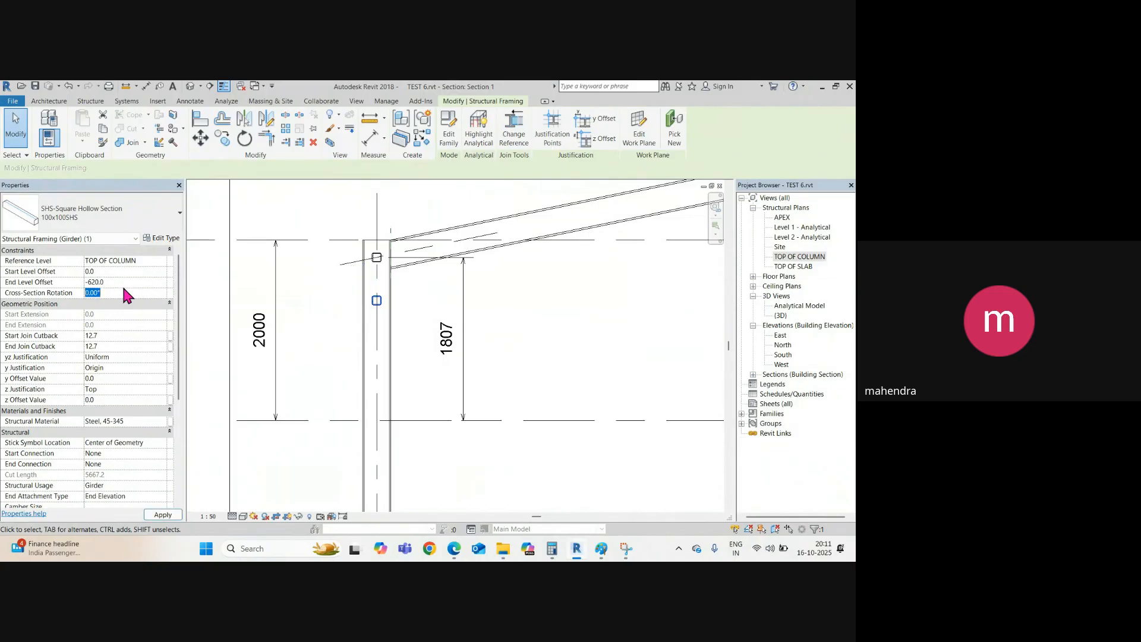
{"action": "type", "text": "0"}
{"action": "left_click", "coordinate": [446, 341]}
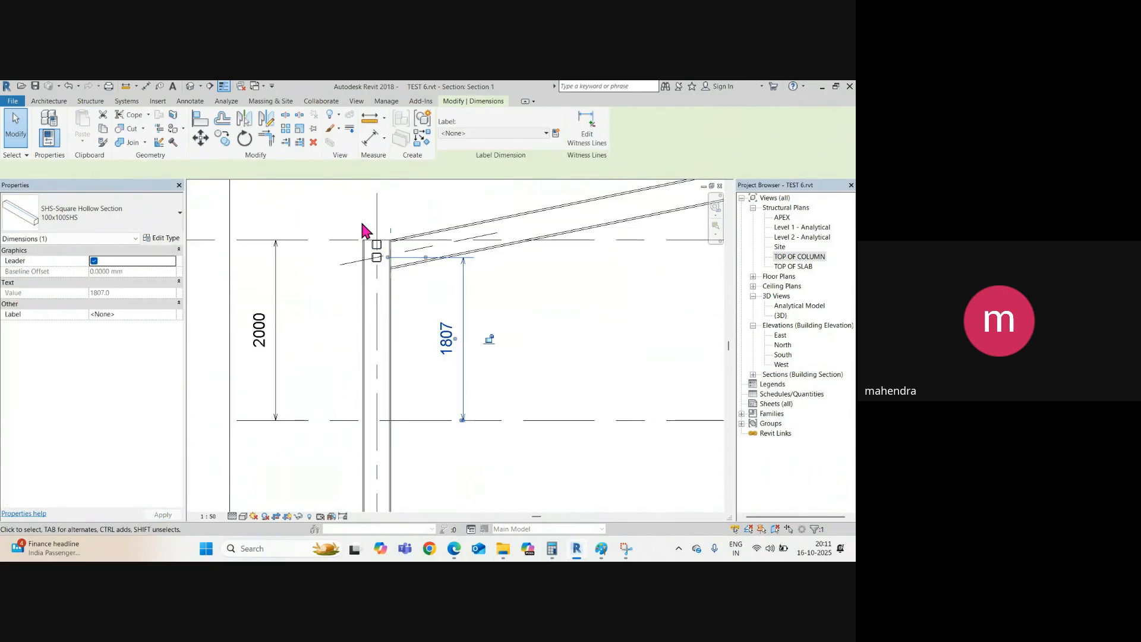
Set the z Offset Value of the copied beam at the column top to -2000 and inspect it against the mid-height line.
{"action": "scroll", "coordinate": [365, 226], "scroll_direction": "up", "scroll_amount": 2}
{"action": "left_click", "coordinate": [397, 267]}
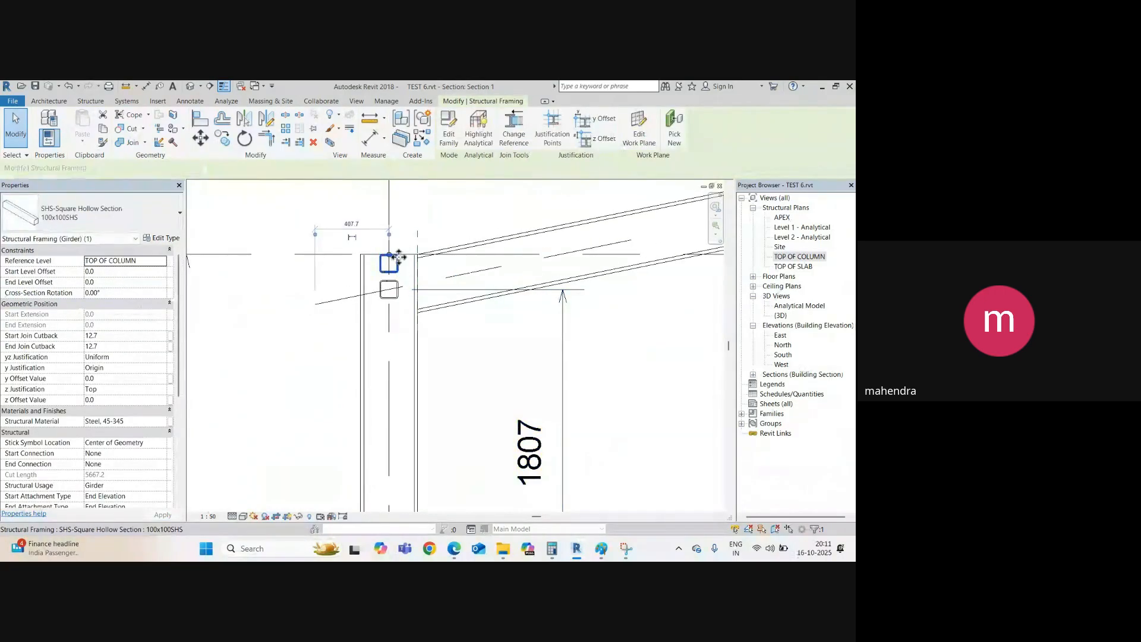
{"action": "scroll", "coordinate": [395, 265], "scroll_direction": "down", "scroll_amount": 1}
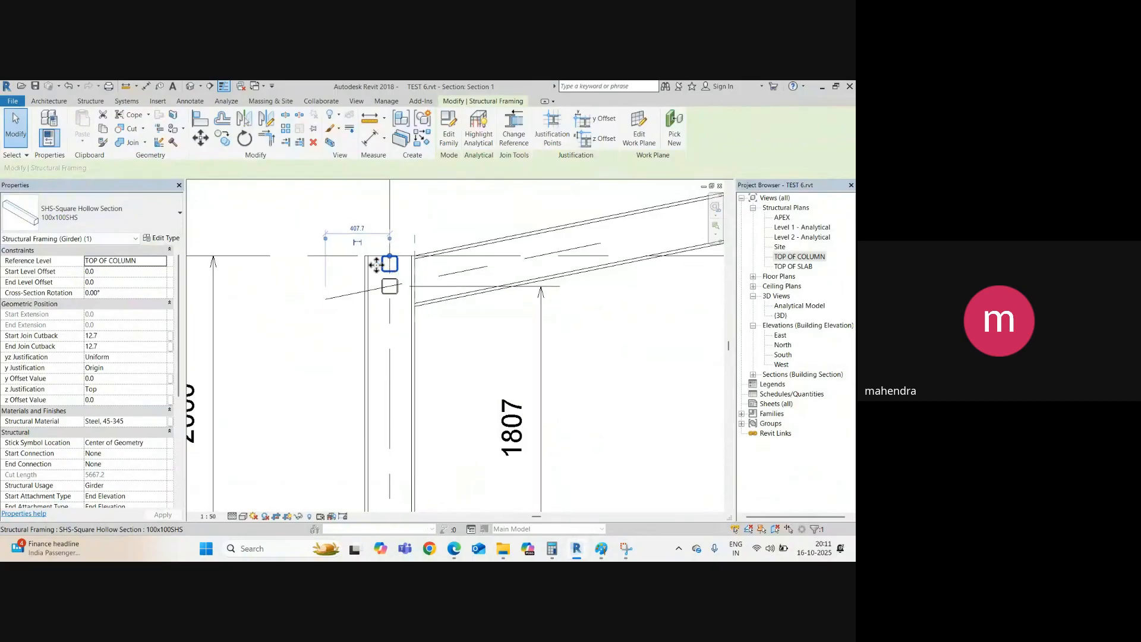
{"action": "left_click", "coordinate": [127, 398]}
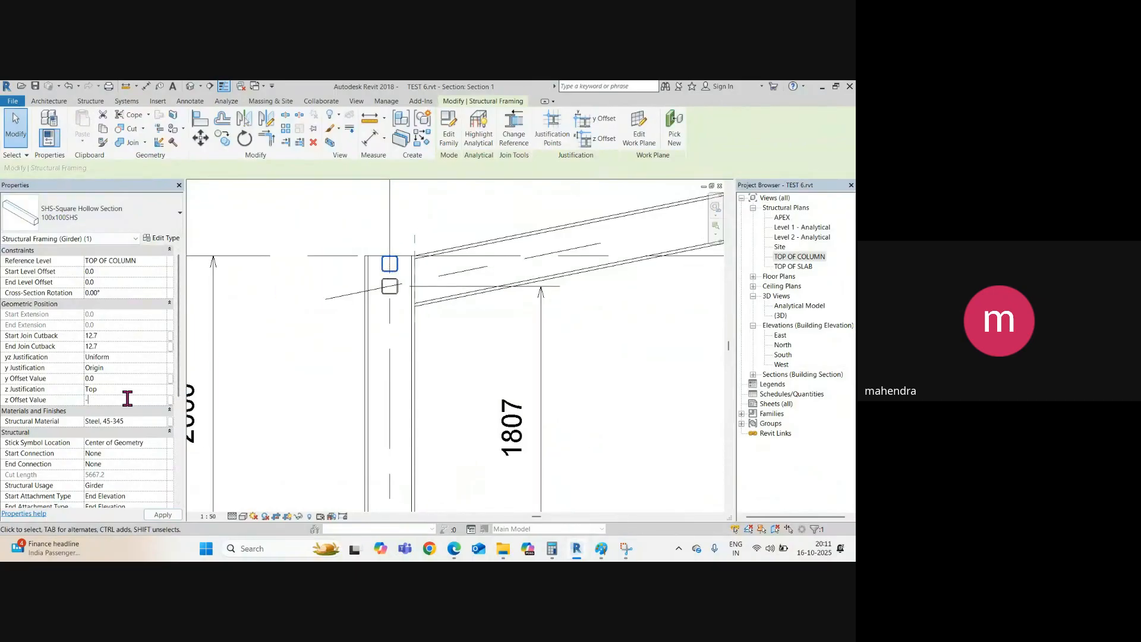
{"action": "key", "text": "Return"}
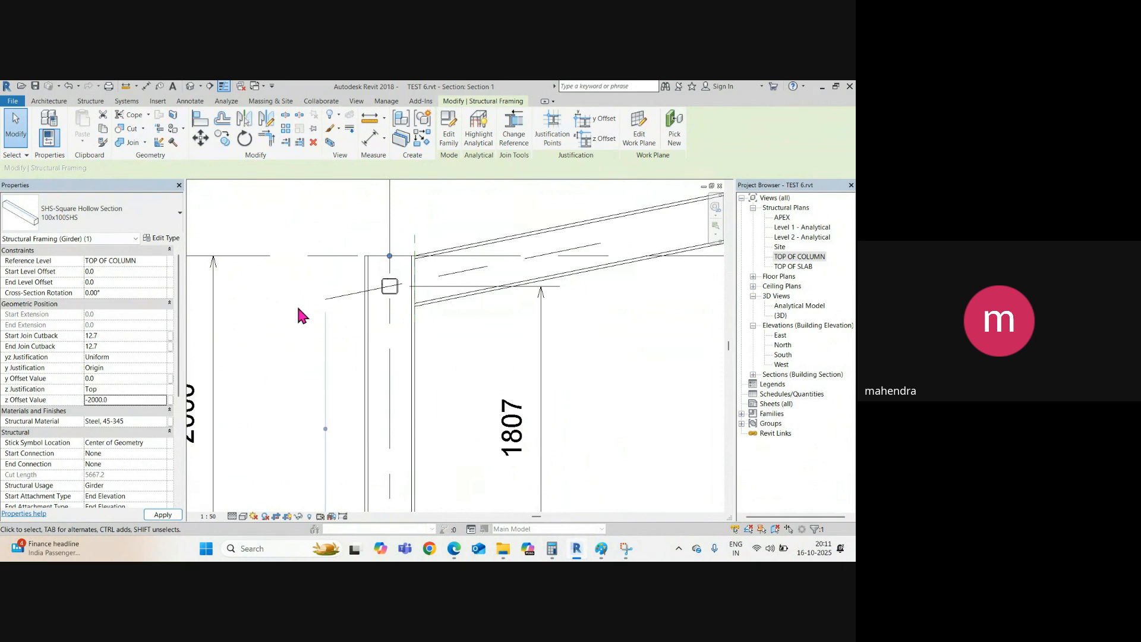
{"action": "scroll", "coordinate": [296, 297], "scroll_direction": "down", "scroll_amount": 3}
{"action": "middle_click_drag", "start_coordinate": [347, 400], "coordinate": [488, 364]}
{"action": "scroll", "coordinate": [333, 349], "scroll_direction": "up", "scroll_amount": 3}
{"action": "scroll", "coordinate": [318, 357], "scroll_direction": "up", "scroll_amount": 3}
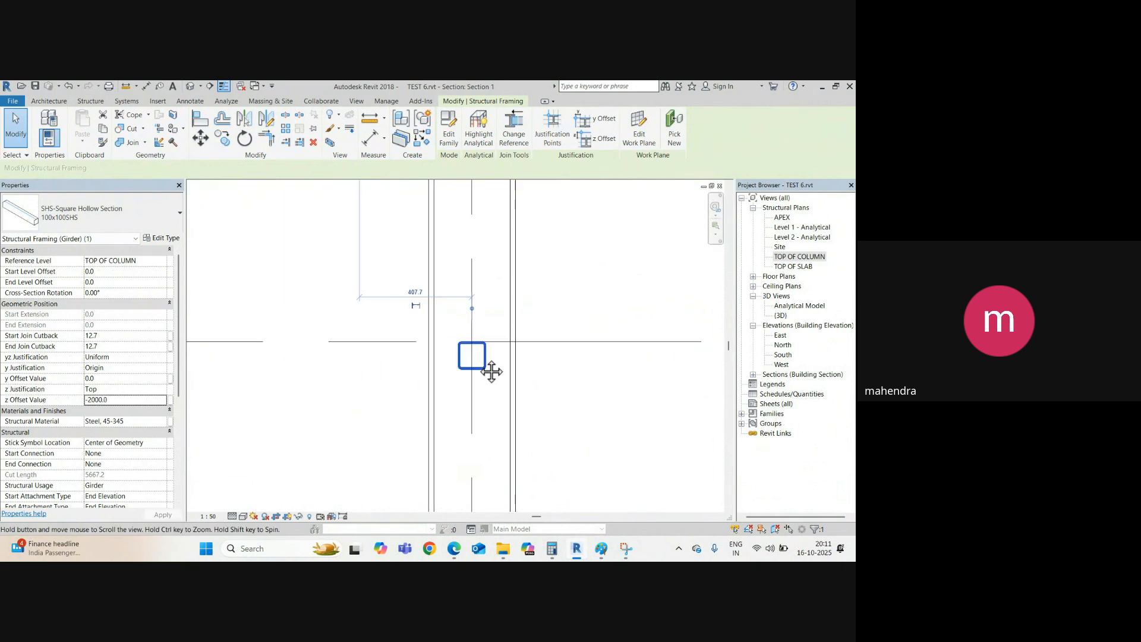
Set the lower beam's z Offset Value to -1950 so its centre sits on the mid-height detail line.
{"action": "key", "text": "Escape"}
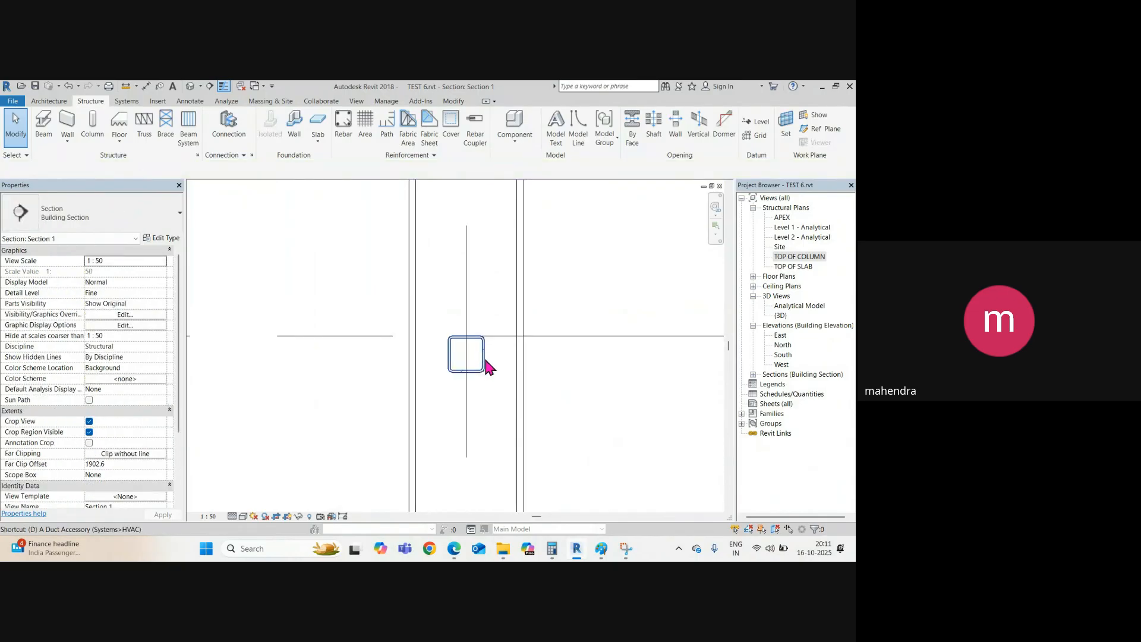
{"action": "key", "text": "i"}
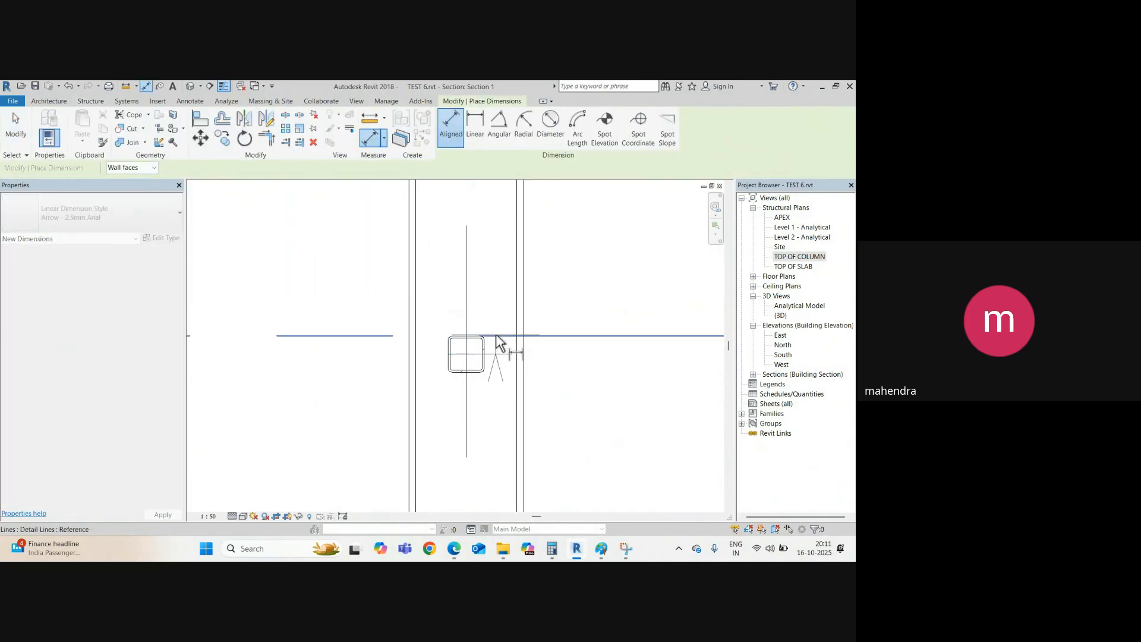
{"action": "key", "text": "Escape"}
{"action": "left_click", "coordinate": [485, 363]}
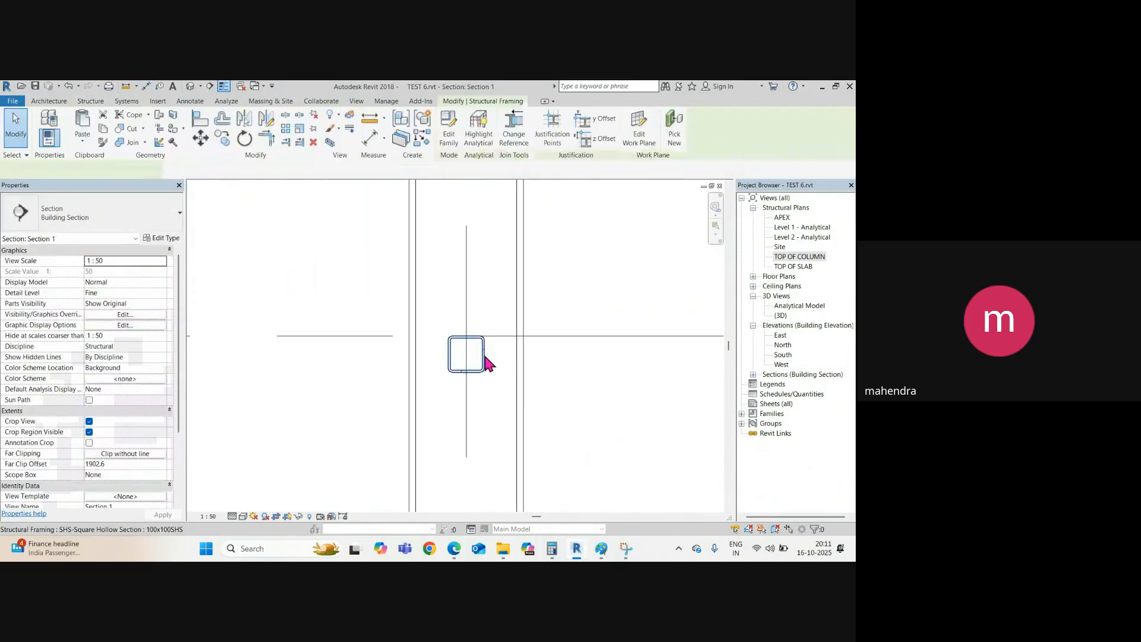
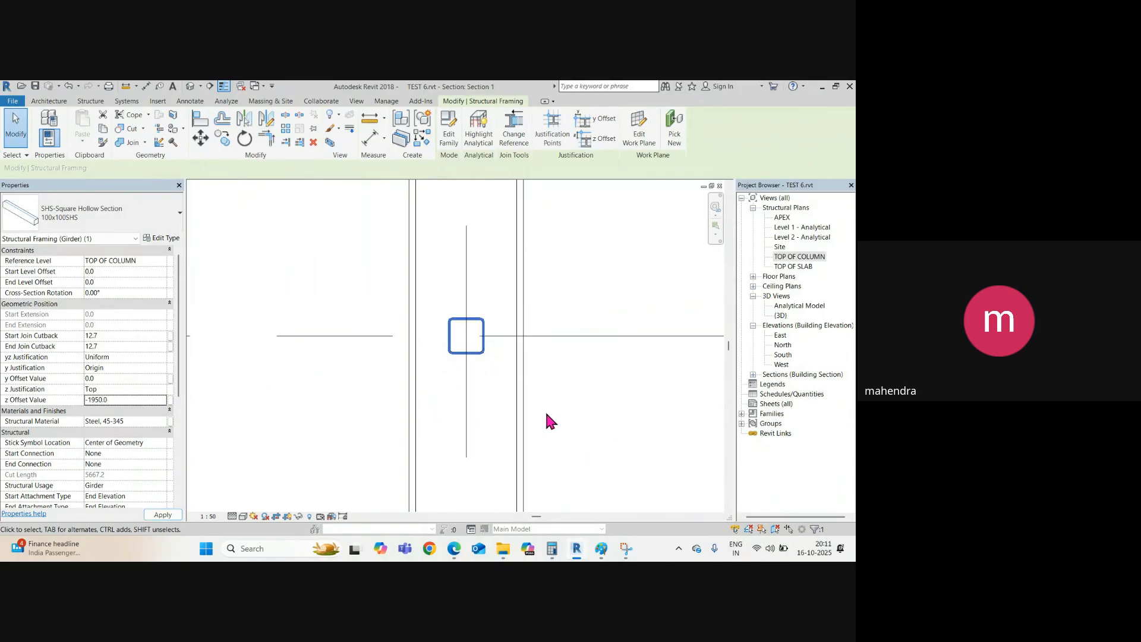
{"action": "left_click", "coordinate": [616, 413]}
{"action": "scroll", "coordinate": [307, 357], "scroll_direction": "down", "scroll_amount": 5}
{"action": "scroll", "coordinate": [332, 306], "scroll_direction": "up", "scroll_amount": 3}
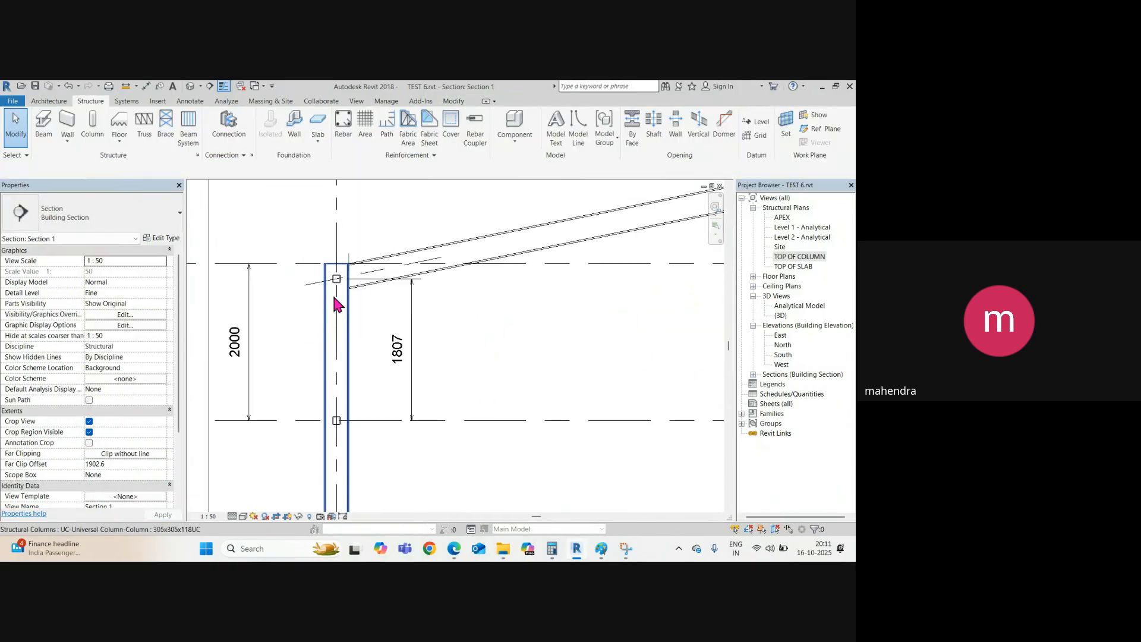
Mirror copies of the upper and mid-height beams at grid A across a vertical axis drawn through the roof apex.
{"action": "scroll", "coordinate": [321, 309], "scroll_direction": "down", "scroll_amount": 5}
{"action": "scroll", "coordinate": [315, 280], "scroll_direction": "up", "scroll_amount": 5}
{"action": "left_click", "coordinate": [301, 279]}
{"action": "scroll", "coordinate": [299, 363], "scroll_direction": "down", "scroll_amount": 3}
{"action": "scroll", "coordinate": [303, 368], "scroll_direction": "up", "scroll_amount": 4}
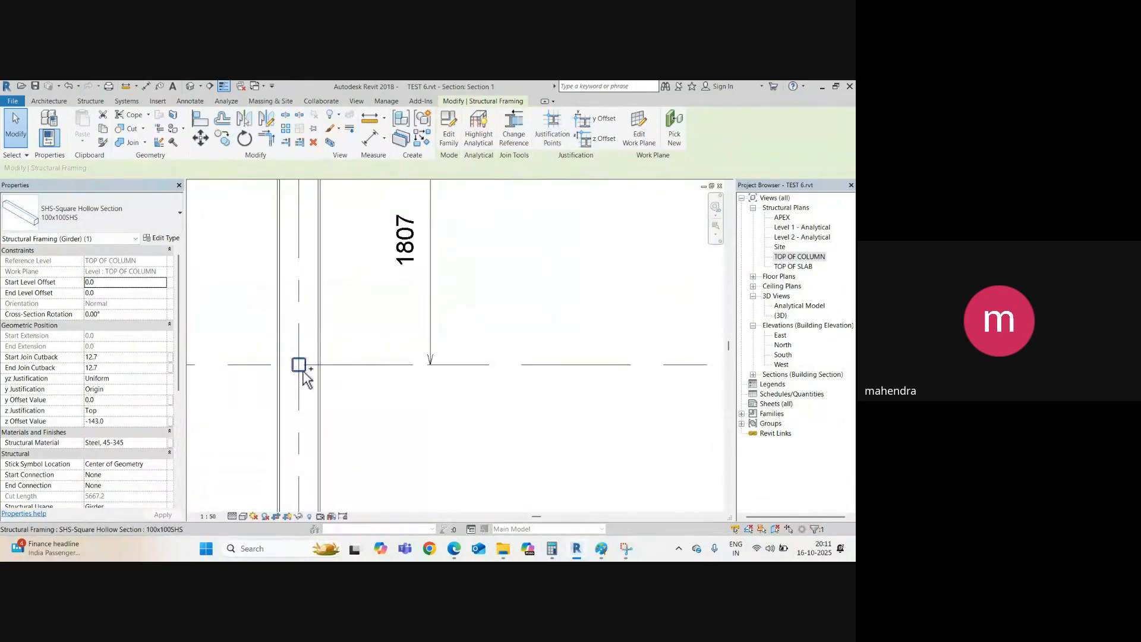
{"action": "left_click", "coordinate": [301, 369], "text": "ctrl"}
{"action": "scroll", "coordinate": [262, 254], "scroll_direction": "down", "scroll_amount": 5}
{"action": "middle_click_drag", "start_coordinate": [419, 334], "coordinate": [418, 360]}
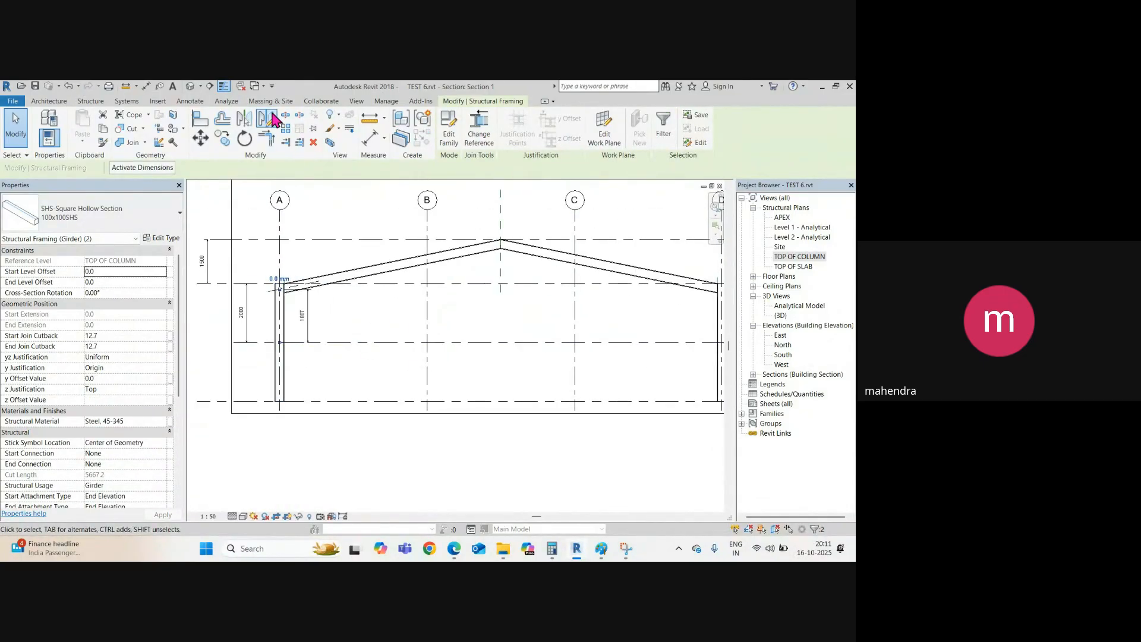
{"action": "left_click", "coordinate": [268, 118]}
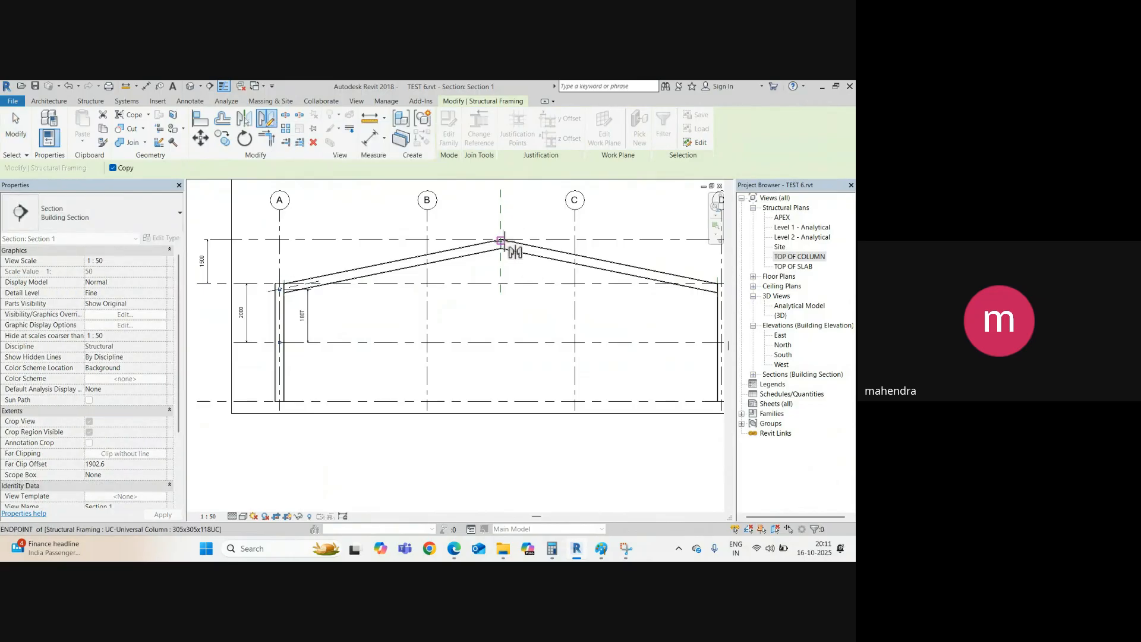
{"action": "left_click", "coordinate": [501, 192]}
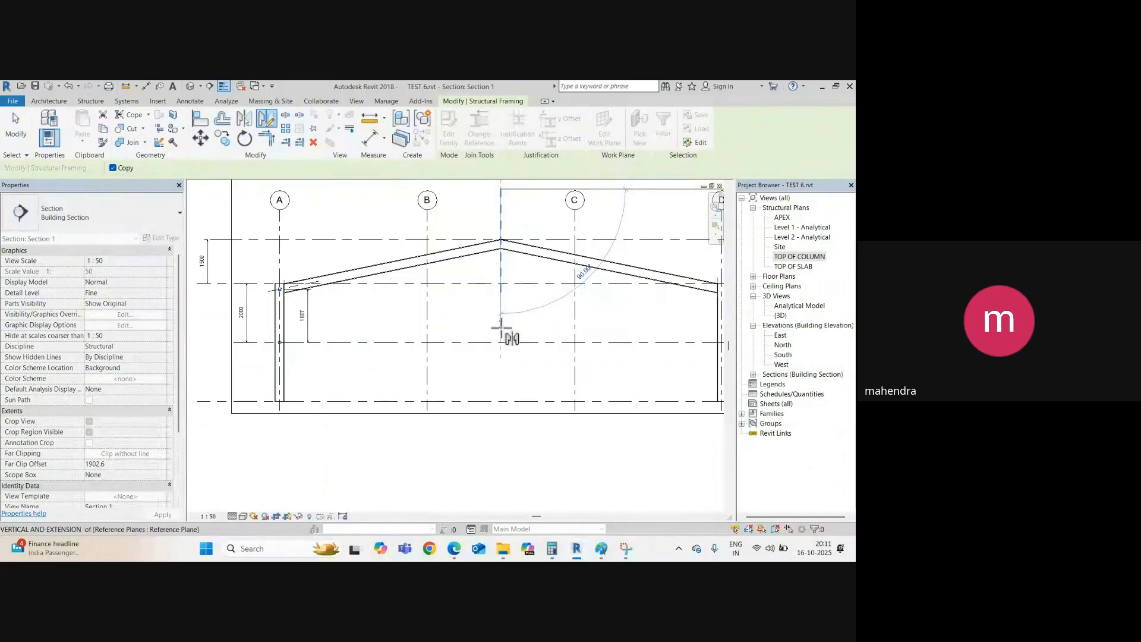
{"action": "left_click", "coordinate": [500, 369]}
{"action": "scroll", "coordinate": [611, 339], "scroll_direction": "down", "scroll_amount": 2}
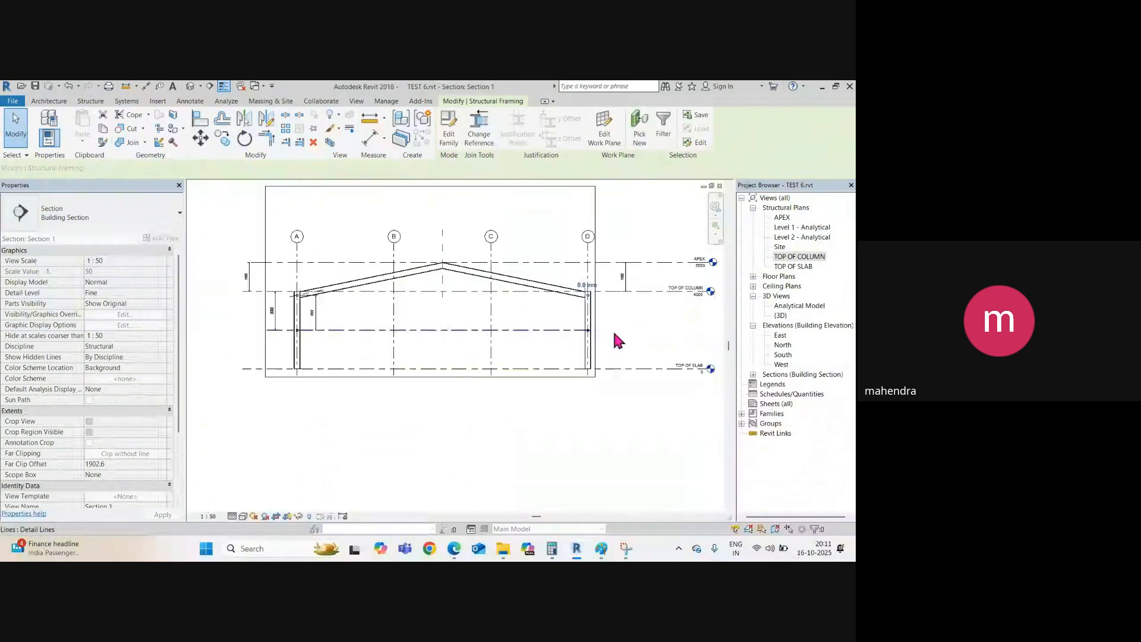
Inspect the mirrored beams at the grid D column and compare them with the originals at grid A.
{"action": "scroll", "coordinate": [606, 326], "scroll_direction": "up", "scroll_amount": 5}
{"action": "scroll", "coordinate": [564, 297], "scroll_direction": "down", "scroll_amount": 3}
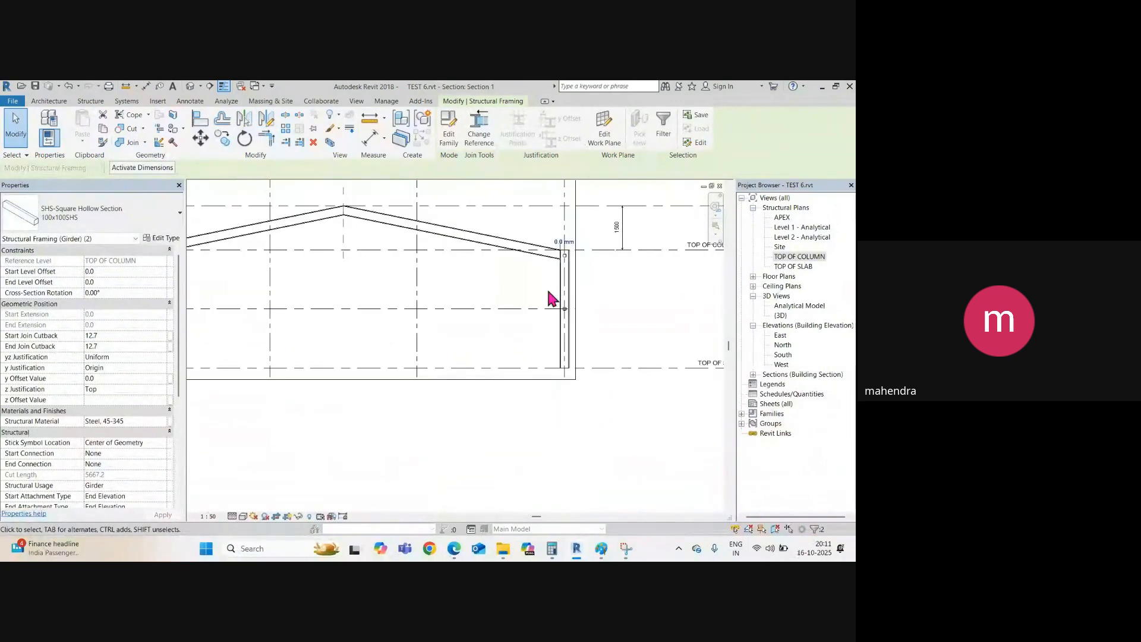
{"action": "scroll", "coordinate": [452, 309], "scroll_direction": "up", "scroll_amount": 1}
{"action": "scroll", "coordinate": [333, 303], "scroll_direction": "up", "scroll_amount": 5}
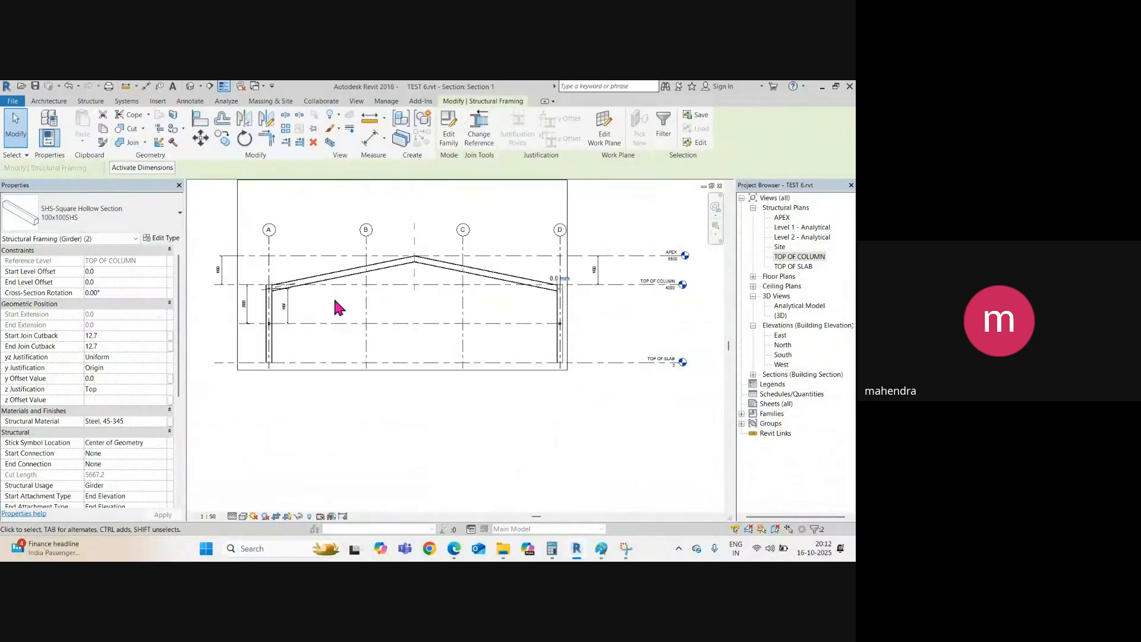
{"action": "left_click", "coordinate": [294, 288]}
{"action": "scroll", "coordinate": [263, 291], "scroll_direction": "up", "scroll_amount": 2}
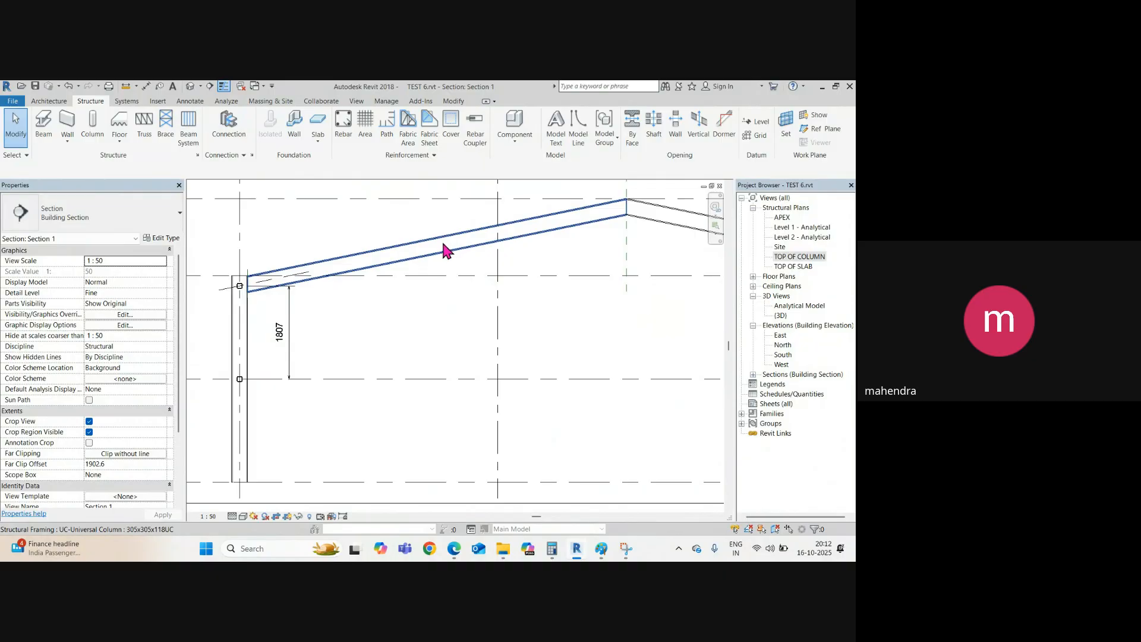
{"action": "scroll", "coordinate": [624, 211], "scroll_direction": "down", "scroll_amount": 4}
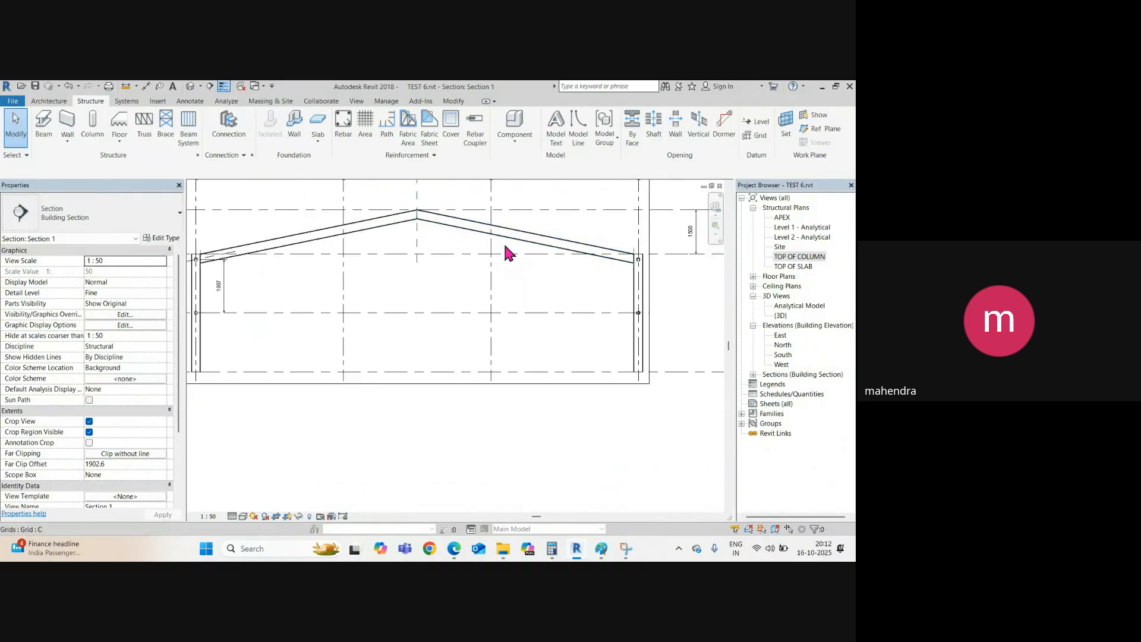
{"action": "middle_click_drag", "start_coordinate": [451, 282], "coordinate": [562, 281]}
Copy the upper square hollow section beam at grid A, unconstrained, from its centre to the midpoint of the rafter joint at the roof apex.
{"action": "scroll", "coordinate": [496, 248], "scroll_direction": "up", "scroll_amount": 3}
{"action": "middle_click_drag", "start_coordinate": [464, 239], "coordinate": [452, 255]}
{"action": "scroll", "coordinate": [196, 303], "scroll_direction": "up", "scroll_amount": 2}
{"action": "middle_click_drag", "start_coordinate": [254, 308], "coordinate": [302, 355]}
{"action": "scroll", "coordinate": [301, 355], "scroll_direction": "up", "scroll_amount": 3}
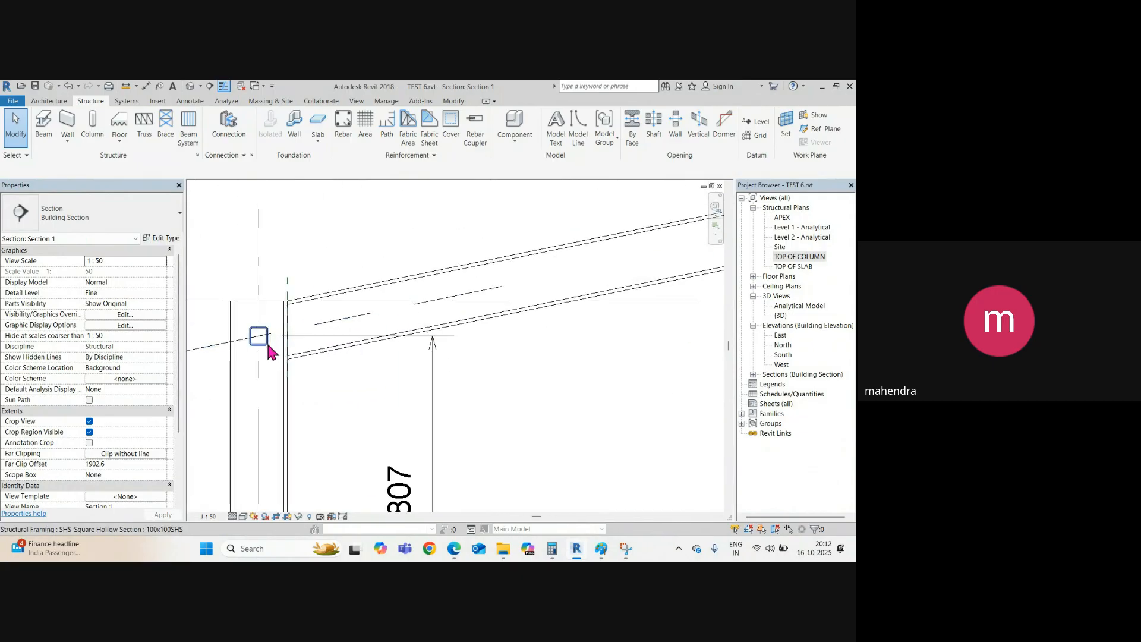
{"action": "left_click", "coordinate": [301, 350]}
{"action": "key", "text": "c"}
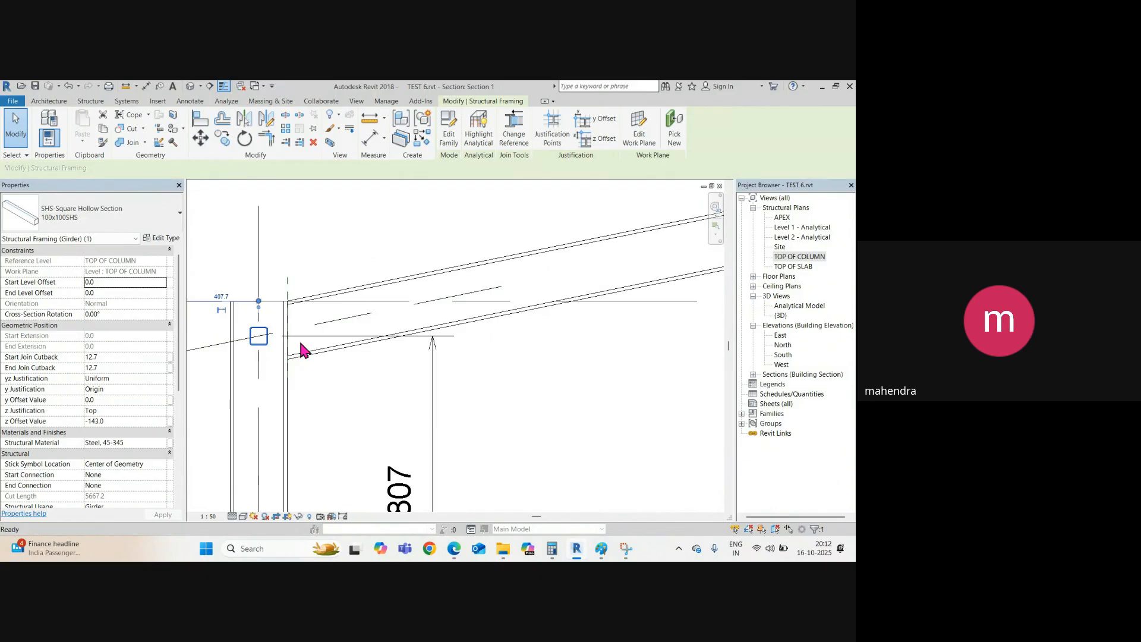
{"action": "scroll", "coordinate": [263, 331], "scroll_direction": "up", "scroll_amount": 2}
{"action": "left_click", "coordinate": [258, 335]}
{"action": "scroll", "coordinate": [288, 400], "scroll_direction": "down", "scroll_amount": 3}
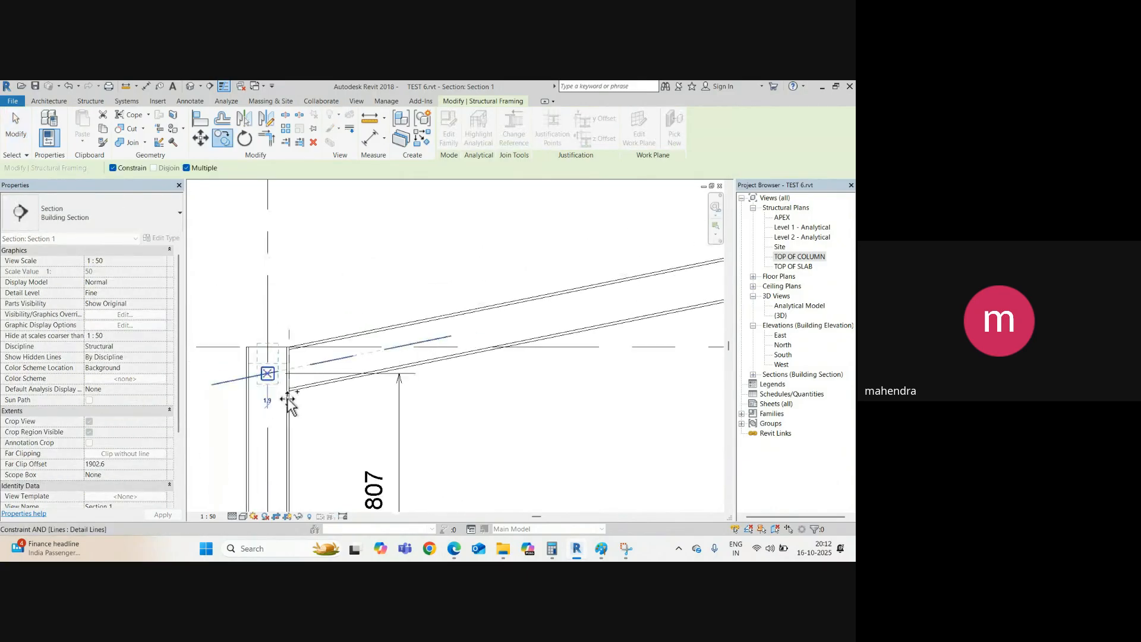
{"action": "left_click", "coordinate": [113, 169]}
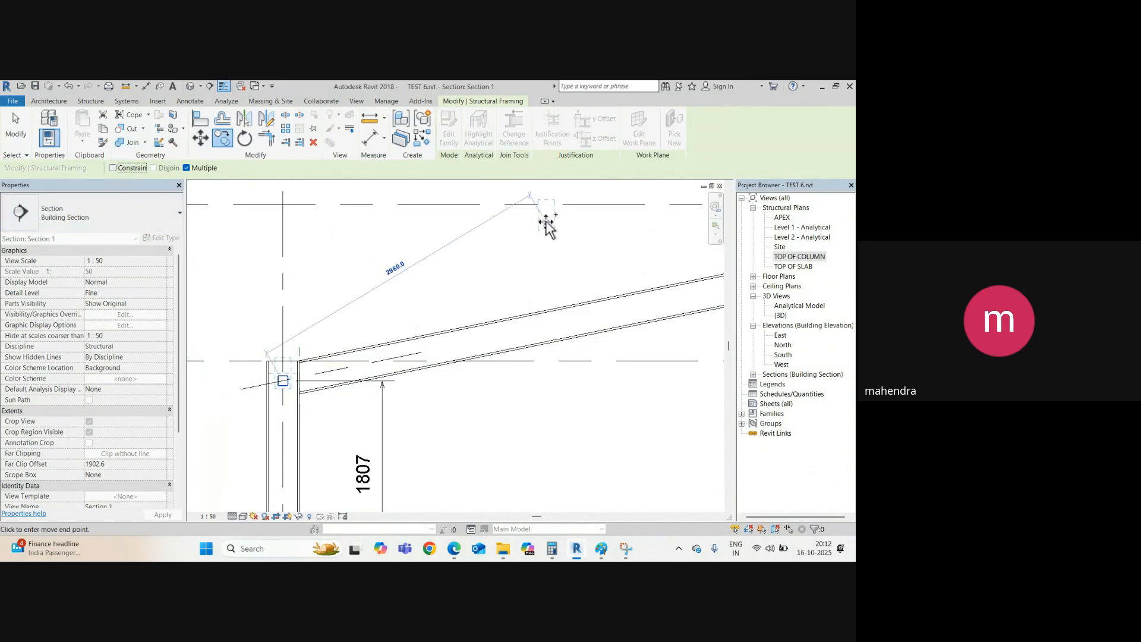
{"action": "middle_click_drag", "start_coordinate": [537, 224], "coordinate": [273, 301]}
{"action": "scroll", "coordinate": [608, 351], "scroll_direction": "down", "scroll_amount": 1}
{"action": "middle_click_drag", "start_coordinate": [608, 351], "coordinate": [268, 292]}
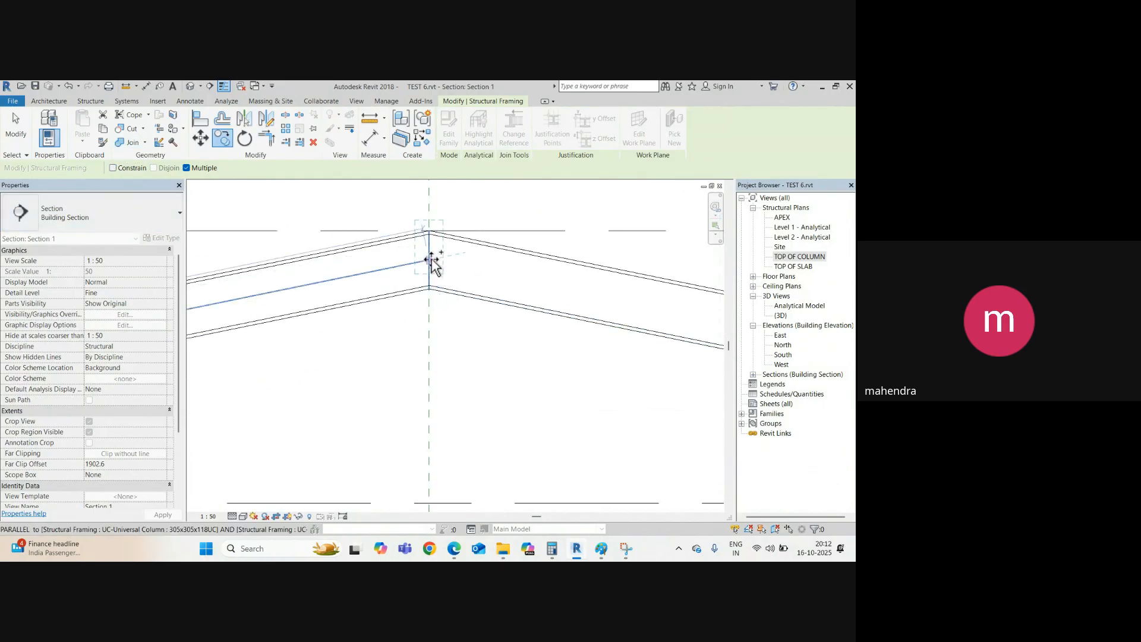
{"action": "scroll", "coordinate": [431, 257], "scroll_direction": "up", "scroll_amount": 3}
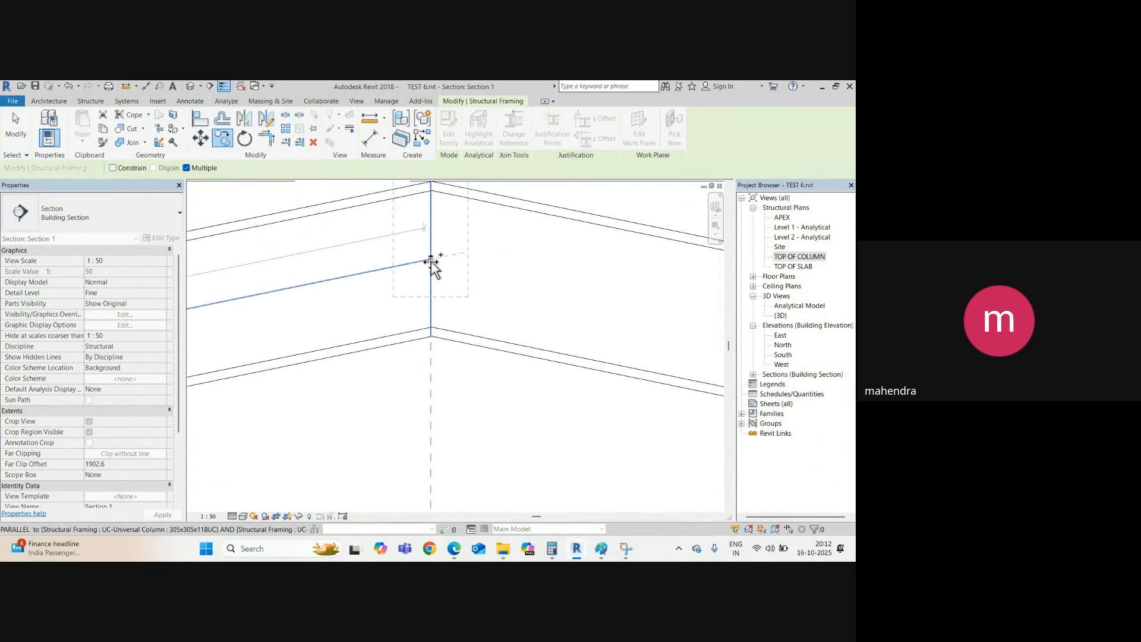
{"action": "scroll", "coordinate": [430, 266], "scroll_direction": "up", "scroll_amount": 4}
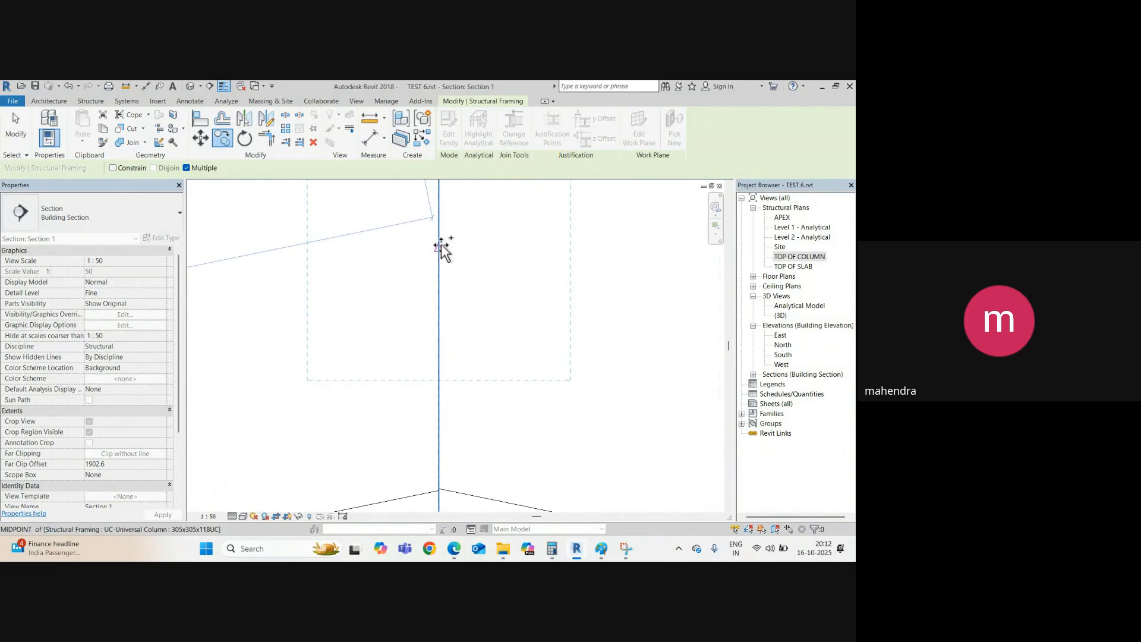
{"action": "scroll", "coordinate": [440, 247], "scroll_direction": "down", "scroll_amount": 8}
{"action": "key", "text": "Escape"}
{"action": "key", "text": "Escape"}
Measure the horizontal distance from grid A to the roof apex and divide 7500 by 2 in Calculator.
{"action": "scroll", "coordinate": [460, 288], "scroll_direction": "down", "scroll_amount": 3}
{"action": "middle_click_drag", "start_coordinate": [455, 319], "coordinate": [608, 308]}
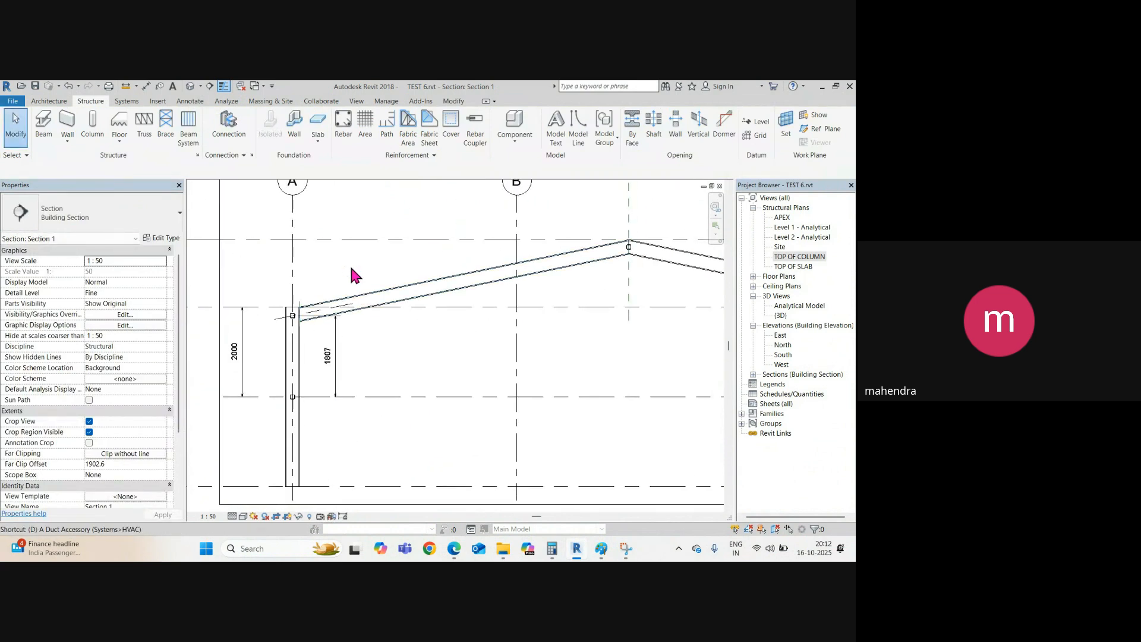
{"action": "key", "text": "d"}
{"action": "key", "text": "i"}
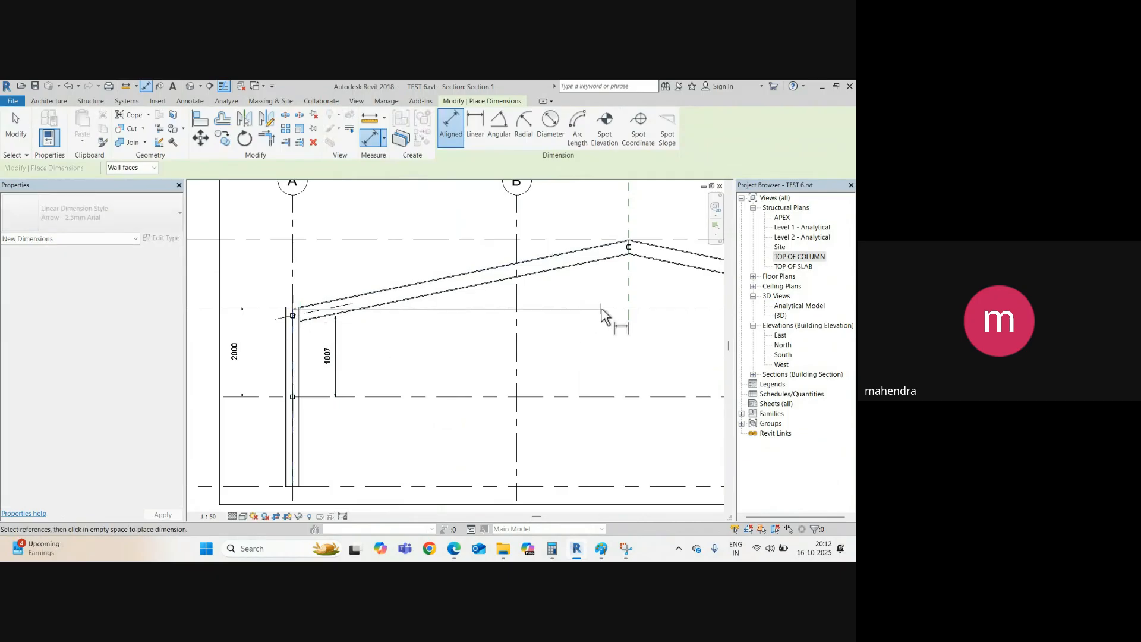
{"action": "left_click", "coordinate": [628, 280]}
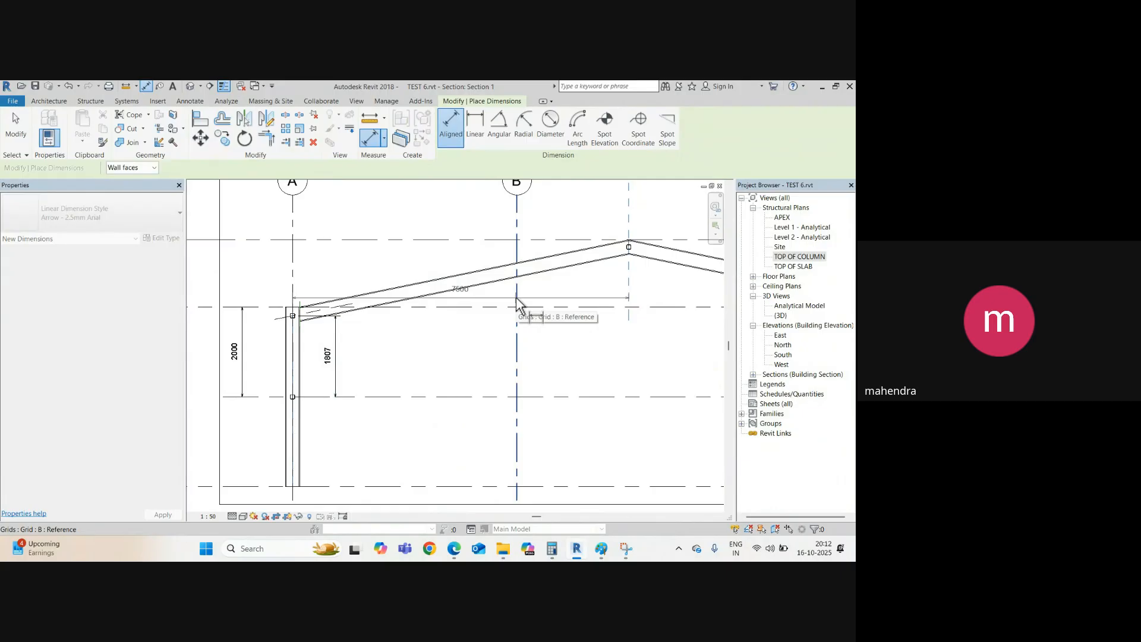
{"action": "key", "text": "Escape"}
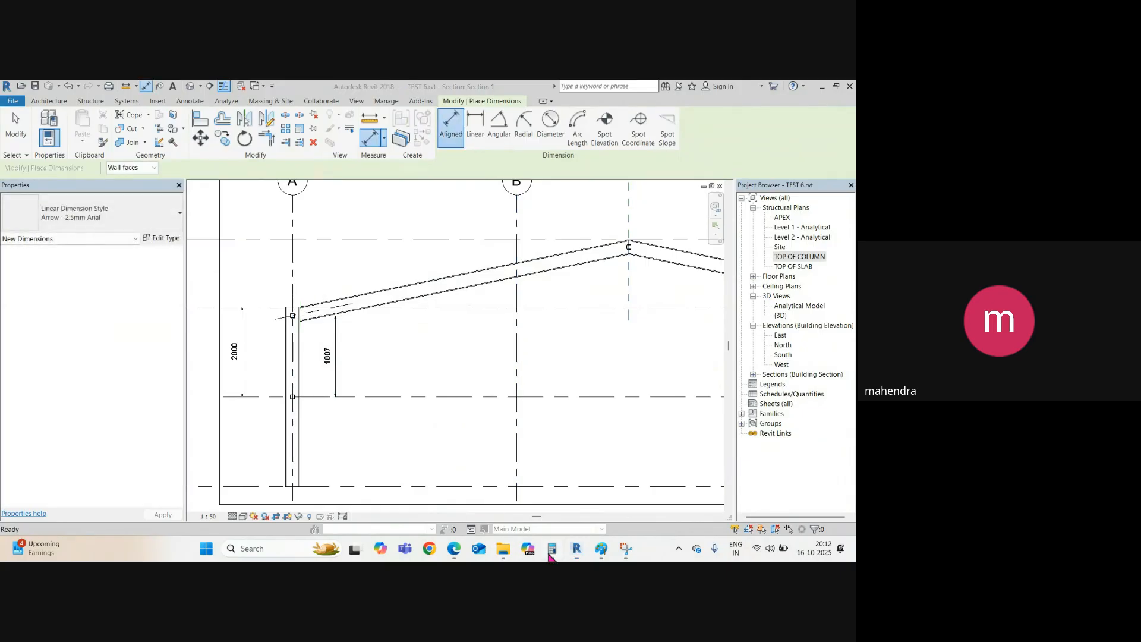
{"action": "left_click", "coordinate": [550, 553]}
{"action": "type", "text": "7500 ÷"}
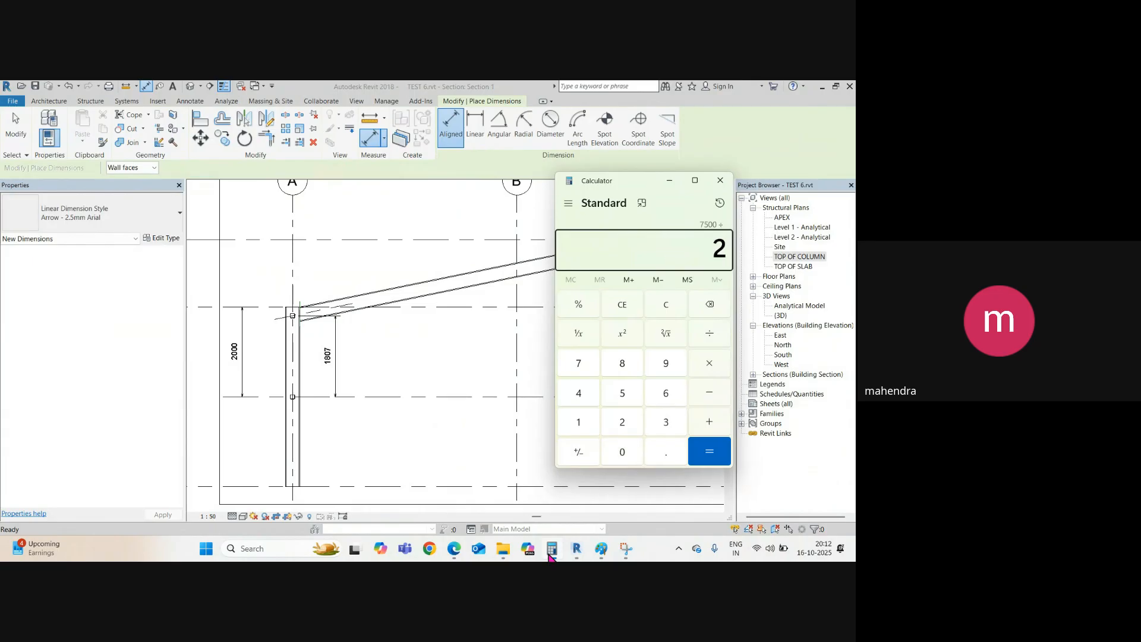
{"action": "left_click", "coordinate": [461, 294]}
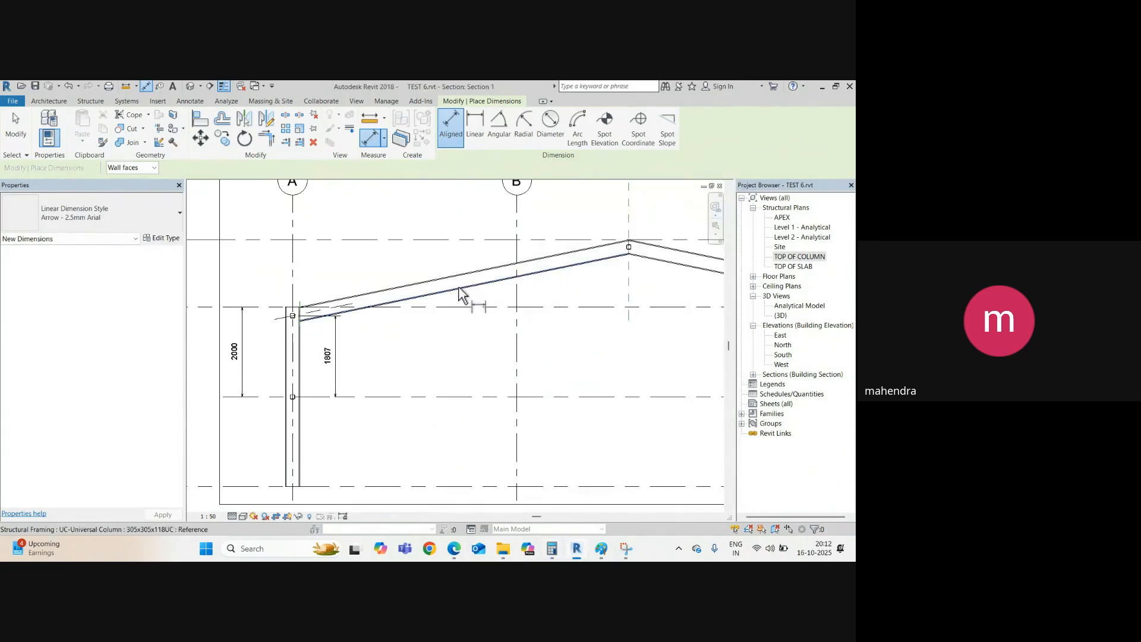
{"action": "key", "text": "Escape"}
{"action": "key", "text": "Escape"}
Copy the apex beam 3750 mm horizontally towards grid A, with the copy constrained.
{"action": "scroll", "coordinate": [634, 249], "scroll_direction": "up", "scroll_amount": 2}
{"action": "left_click", "coordinate": [633, 245]}
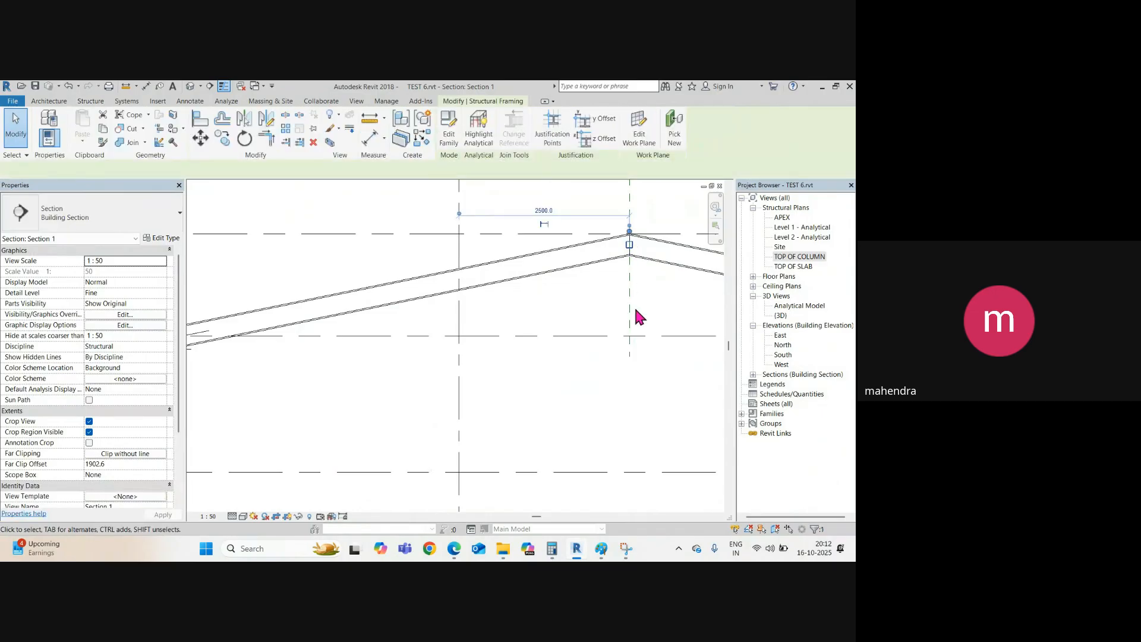
{"action": "key", "text": "c"}
{"action": "key", "text": "o"}
{"action": "left_click", "coordinate": [593, 307]}
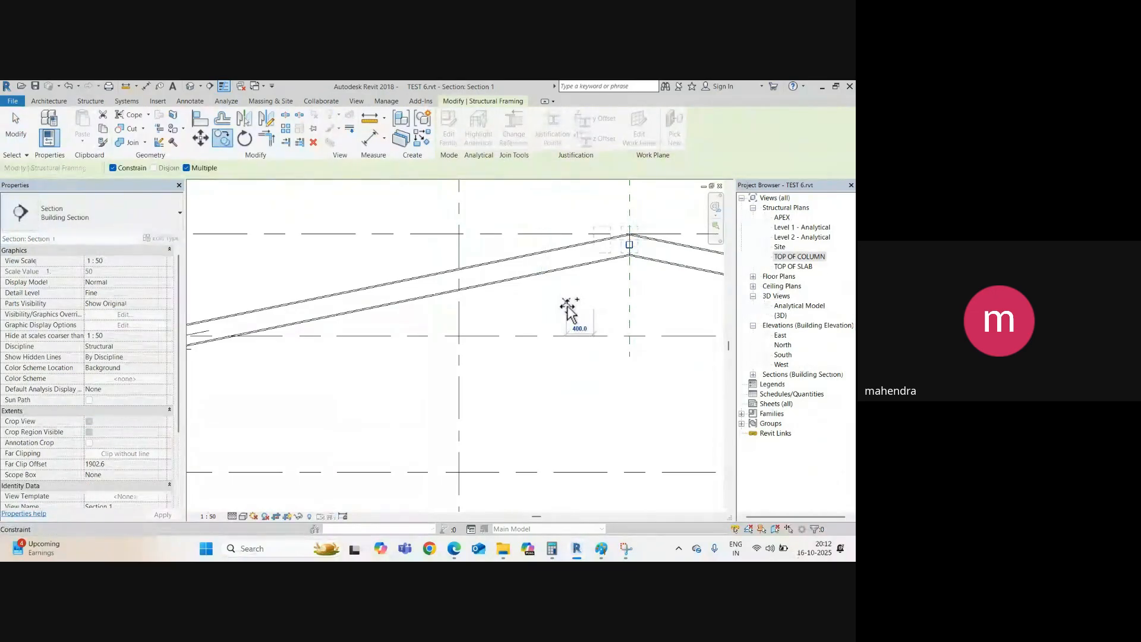
{"action": "type", "text": "3750"}
{"action": "key", "text": "Return"}
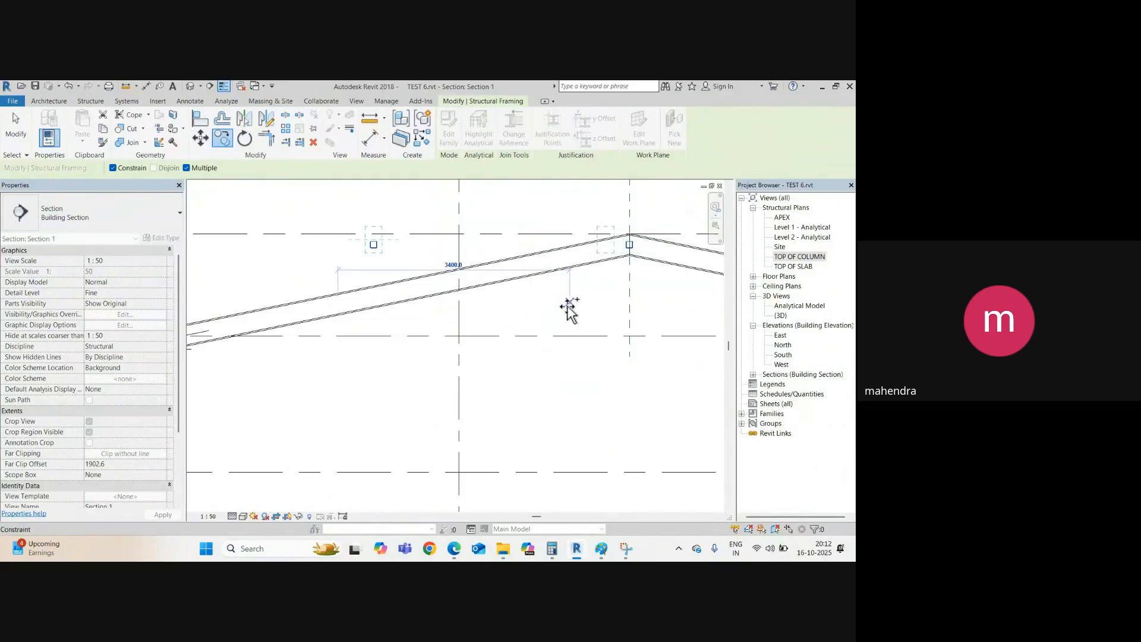
{"action": "scroll", "coordinate": [570, 309], "scroll_direction": "down", "scroll_amount": 2}
{"action": "scroll", "coordinate": [395, 298], "scroll_direction": "up", "scroll_amount": 3}
{"action": "key", "text": "Escape"}
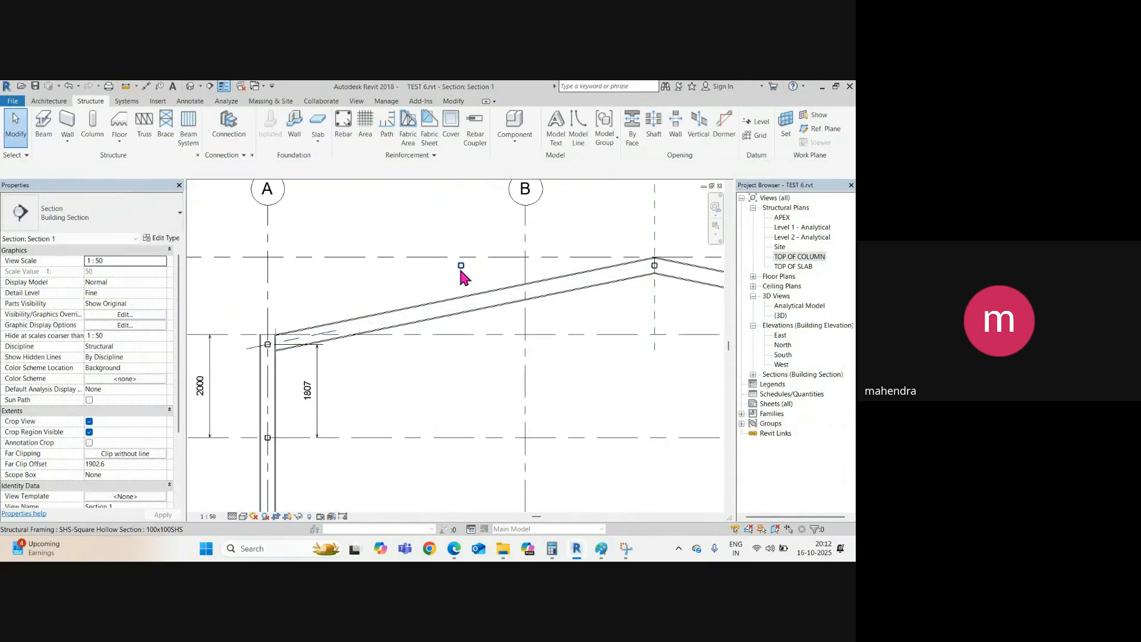
Set the z Offset Value of the copied beam between grid A and the apex to 0.
{"action": "left_click", "coordinate": [127, 400]}
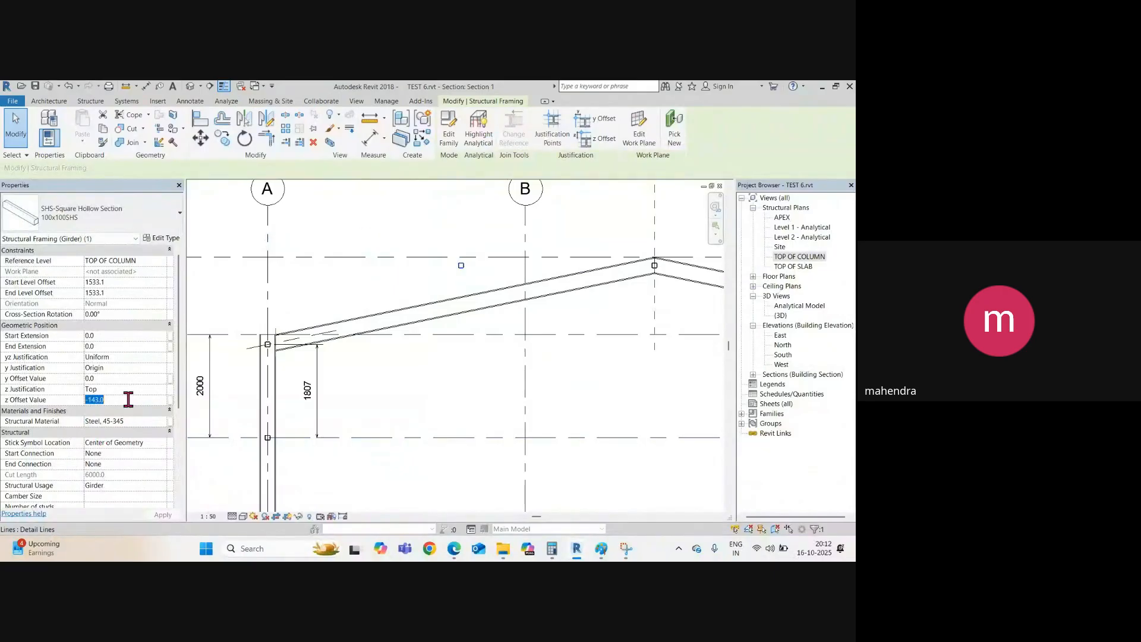
{"action": "type", "text": "0"}
{"action": "scroll", "coordinate": [461, 259], "scroll_direction": "up", "scroll_amount": 3}
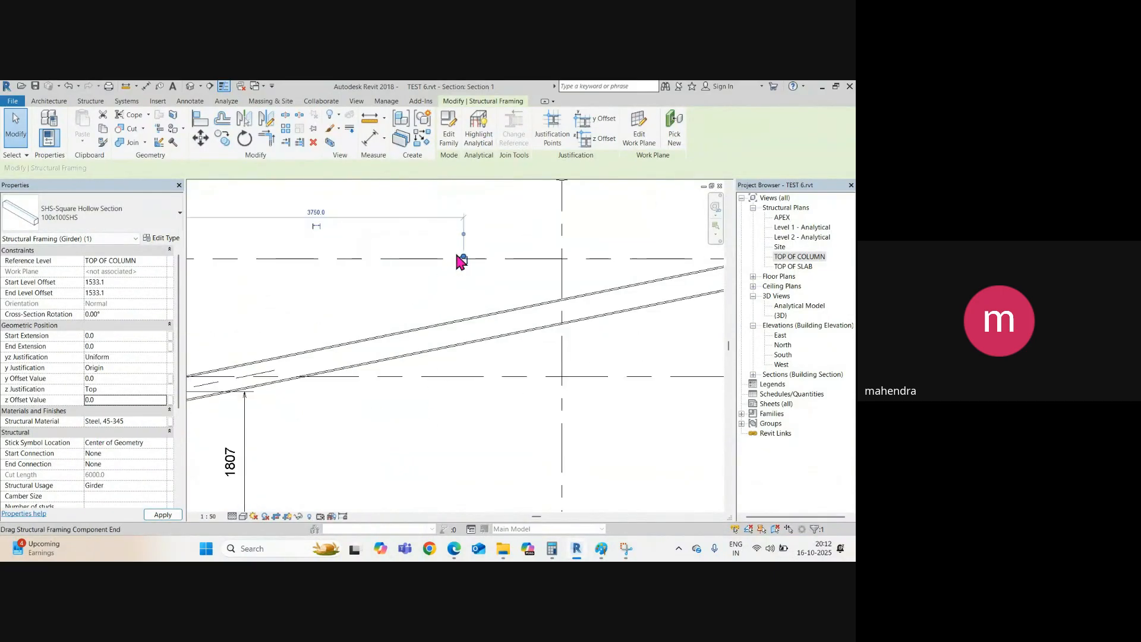
{"action": "scroll", "coordinate": [471, 260], "scroll_direction": "up", "scroll_amount": 3}
Set the copied beam's Start Level Offset to 0 and open its End Level Offset for editing.
{"action": "left_click", "coordinate": [470, 275]}
{"action": "left_click", "coordinate": [468, 271]}
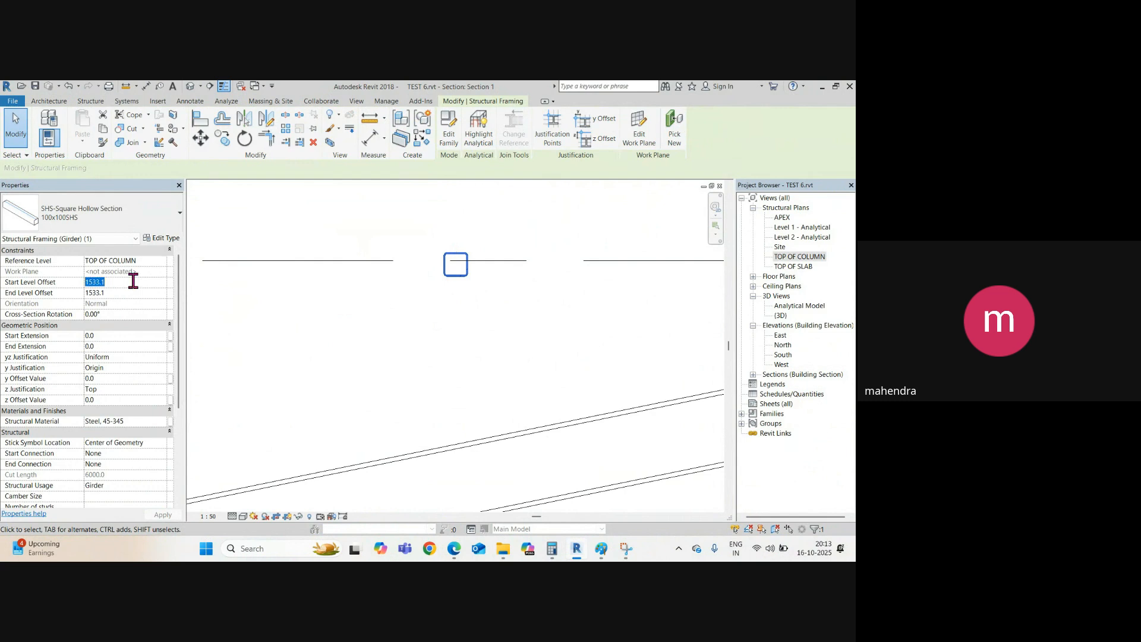
{"action": "key", "text": "Return"}
{"action": "left_click", "coordinate": [129, 283]}
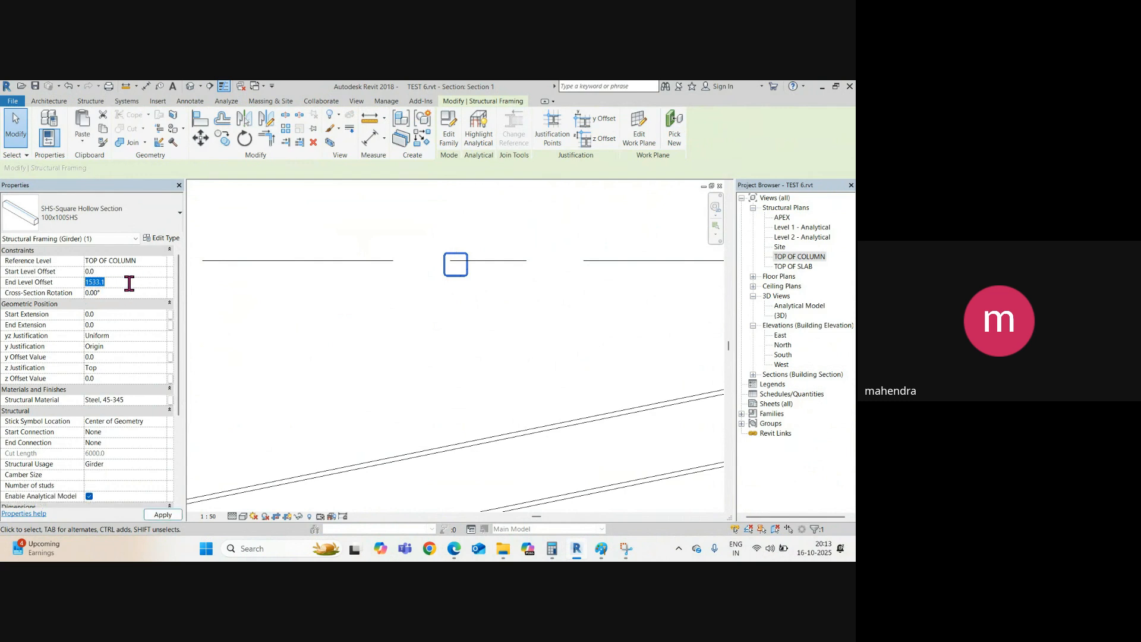
Set the End Level Offset of the 100x100SHS beam between grids A and B to 0.
{"action": "type", "text": "0"}
{"action": "left_click", "coordinate": [525, 346]}
{"action": "scroll", "coordinate": [453, 303], "scroll_direction": "down", "scroll_amount": 3}
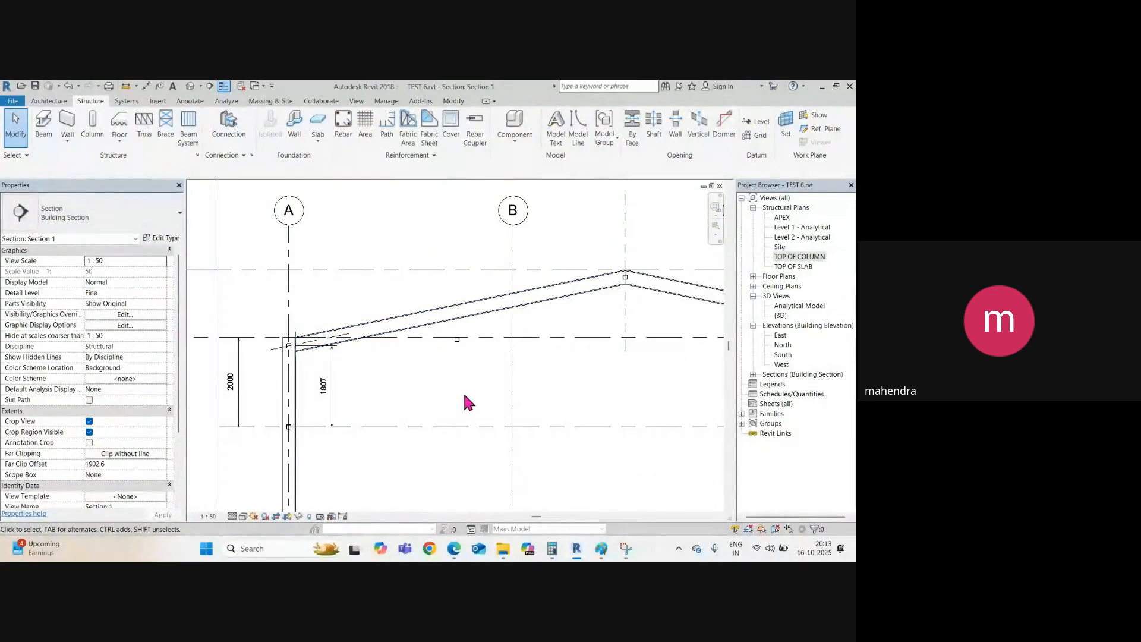
{"action": "left_click", "coordinate": [458, 343]}
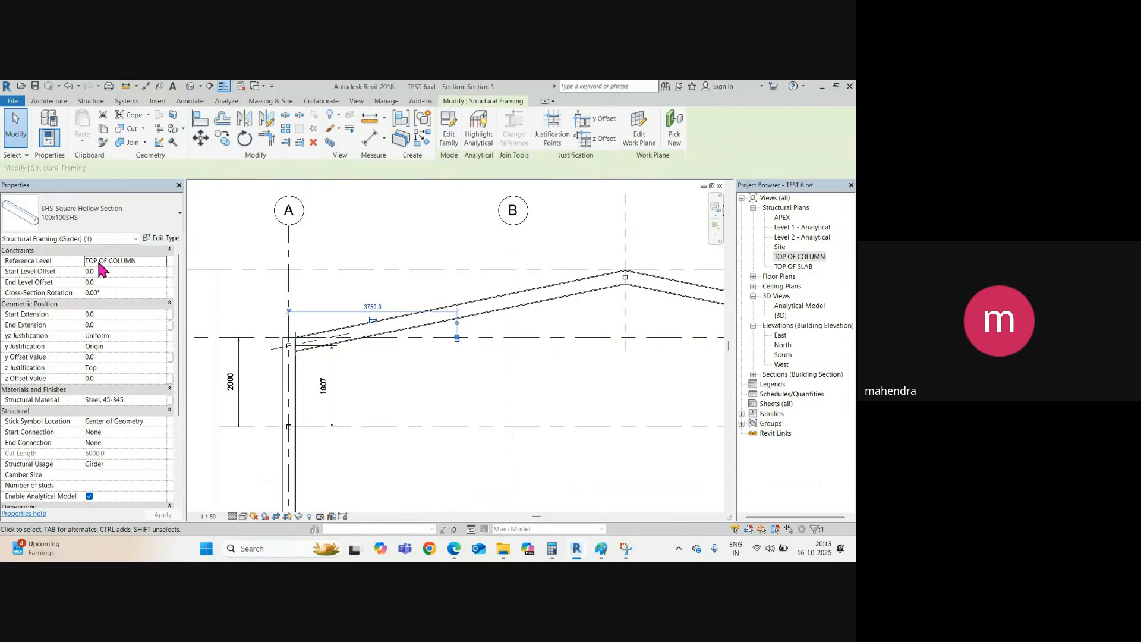
{"action": "middle_click_drag", "start_coordinate": [637, 345], "coordinate": [627, 347]}
{"action": "scroll", "coordinate": [473, 331], "scroll_direction": "up", "scroll_amount": 5}
{"action": "key", "text": "Escape"}
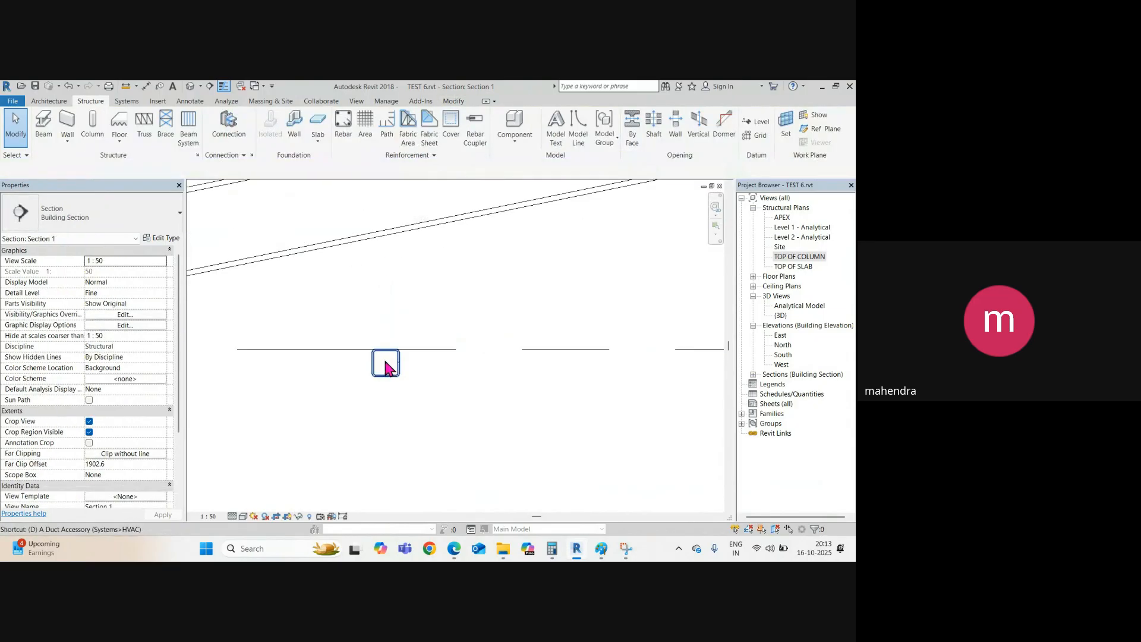
{"action": "key", "text": "d"}
{"action": "key", "text": "i"}
{"action": "scroll", "coordinate": [397, 280], "scroll_direction": "down", "scroll_amount": 3}
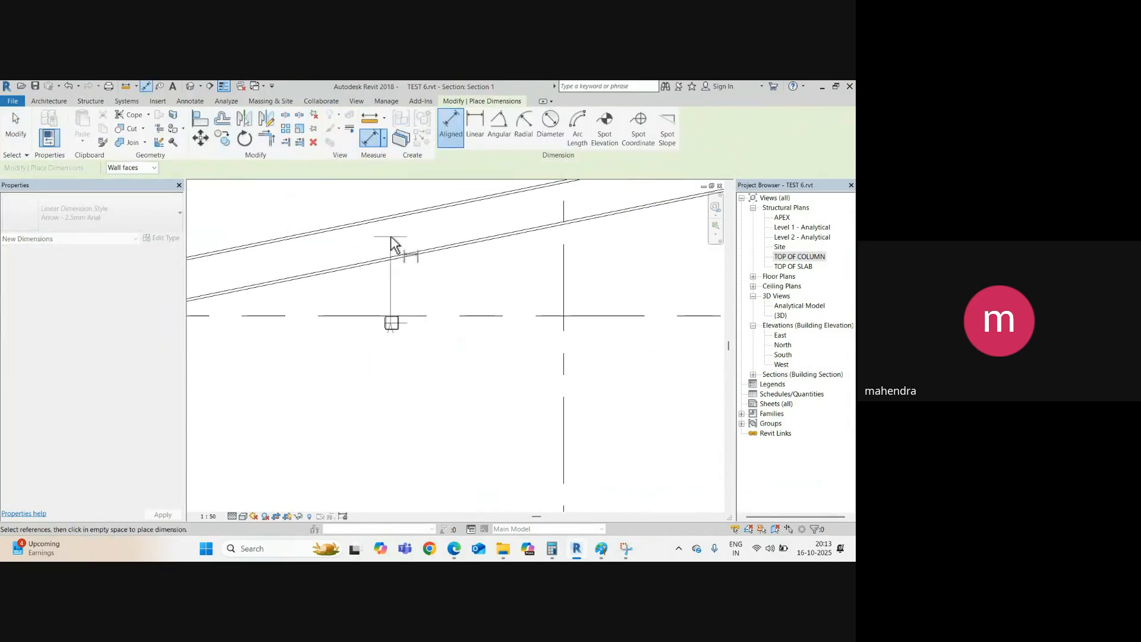
{"action": "scroll", "coordinate": [393, 263], "scroll_direction": "down", "scroll_amount": 2}
{"action": "middle_click_drag", "start_coordinate": [397, 274], "coordinate": [538, 306]}
{"action": "scroll", "coordinate": [478, 301], "scroll_direction": "up", "scroll_amount": 5}
{"action": "key", "text": "Escape"}
{"action": "key", "text": "Escape"}
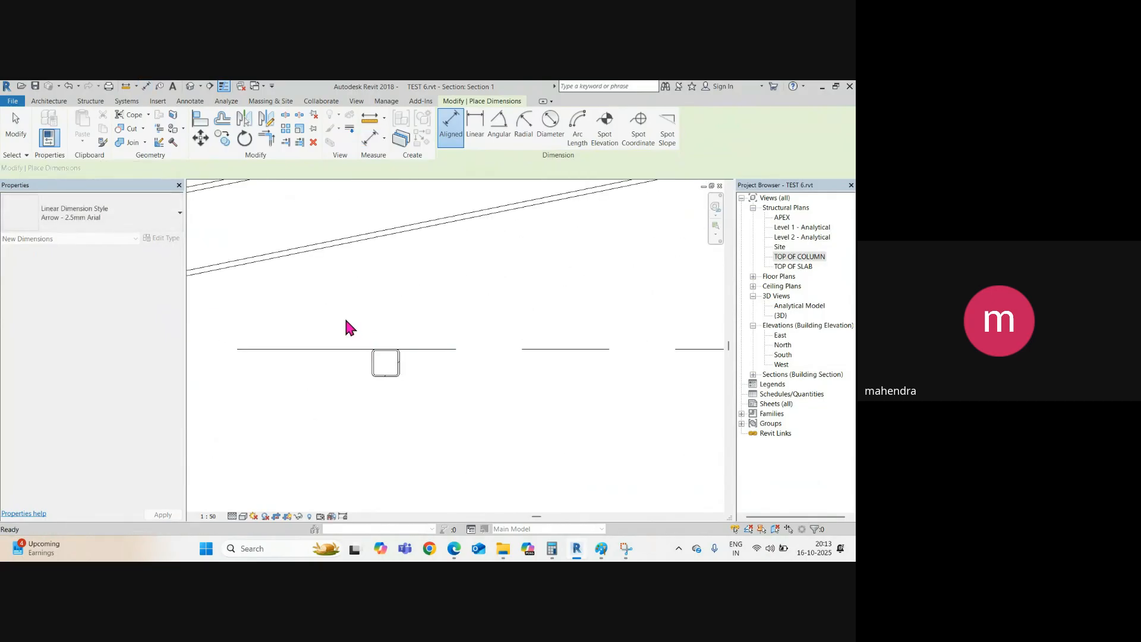
Stretch the detail centreline in the rafter up to the centre of the SHS beam at the ridge.
{"action": "scroll", "coordinate": [344, 326], "scroll_direction": "down", "scroll_amount": 3}
{"action": "scroll", "coordinate": [301, 337], "scroll_direction": "up", "scroll_amount": 4}
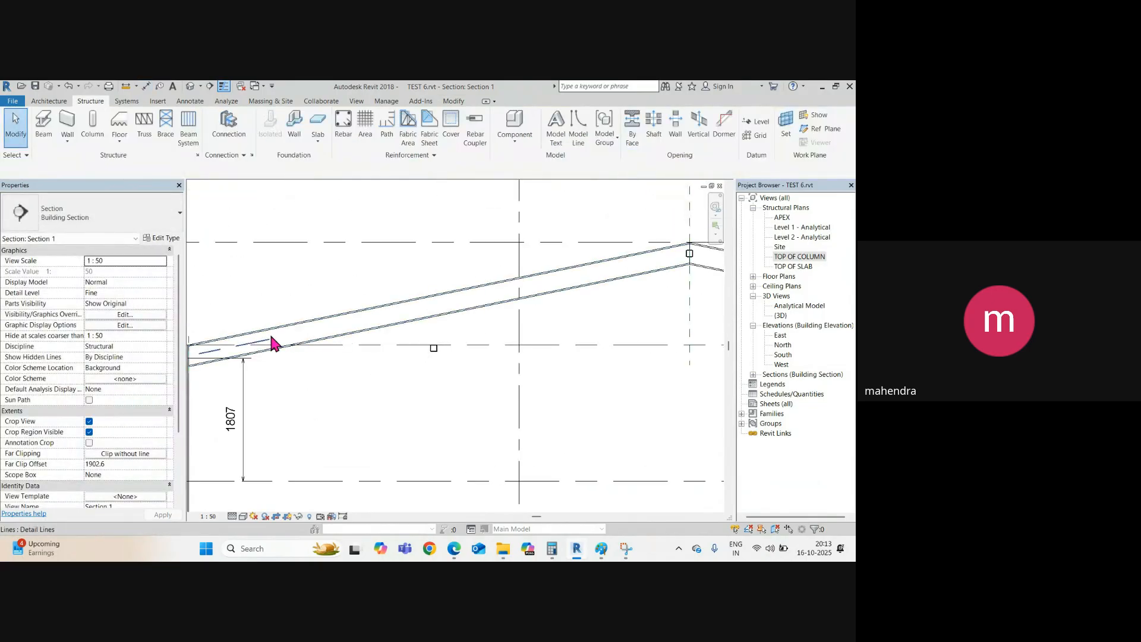
{"action": "left_click", "coordinate": [270, 342]}
{"action": "left_click_drag", "start_coordinate": [271, 341], "coordinate": [692, 253]}
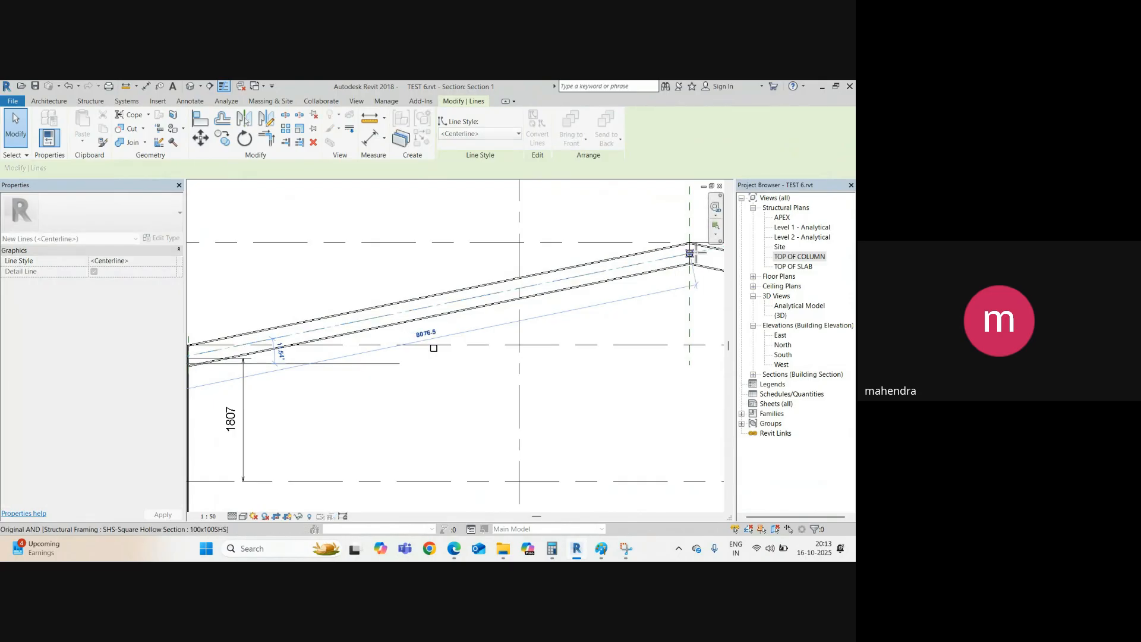
{"action": "key", "text": "Escape"}
Measure the vertical distance from the intermediate SHS beam's centre to the rafter centreline with a trial detail line.
{"action": "scroll", "coordinate": [438, 338], "scroll_direction": "up", "scroll_amount": 5}
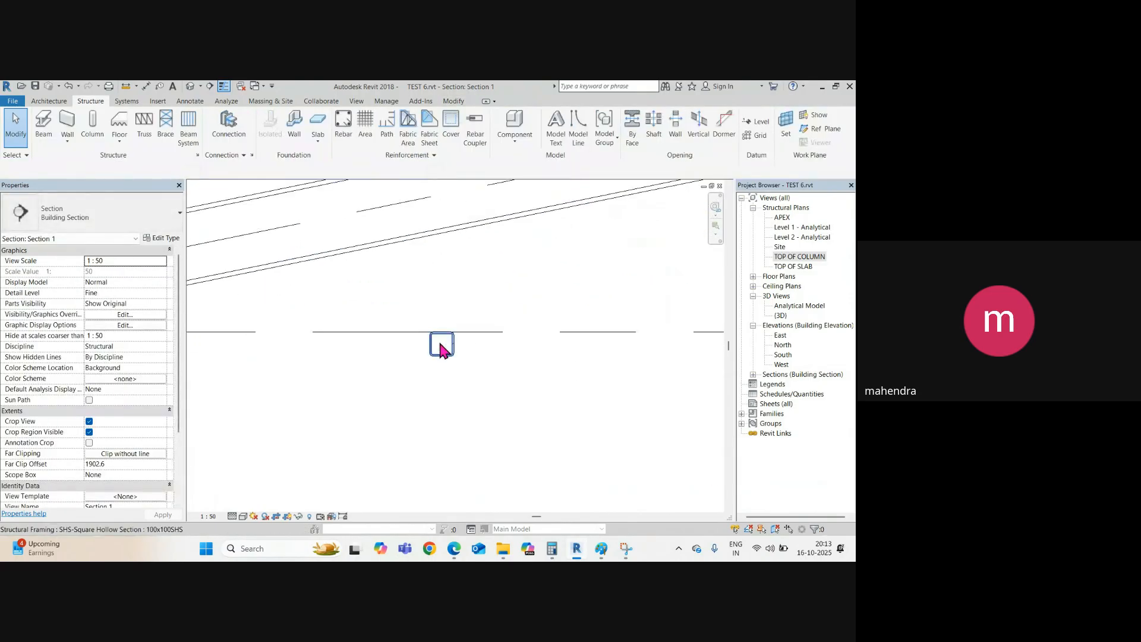
{"action": "key", "text": "l"}
{"action": "left_click", "coordinate": [442, 341]}
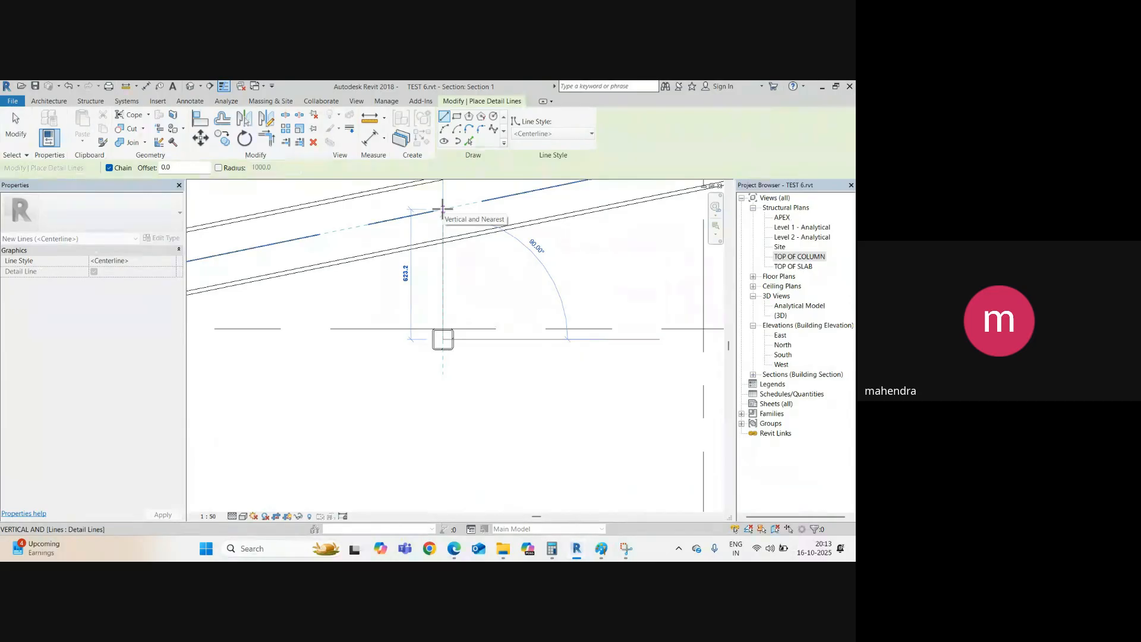
{"action": "key", "text": "Escape"}
{"action": "key", "text": "Escape"}
Set the z Offset Value of the intermediate SHS beam between grids A and B to 623.
{"action": "left_click", "coordinate": [450, 352]}
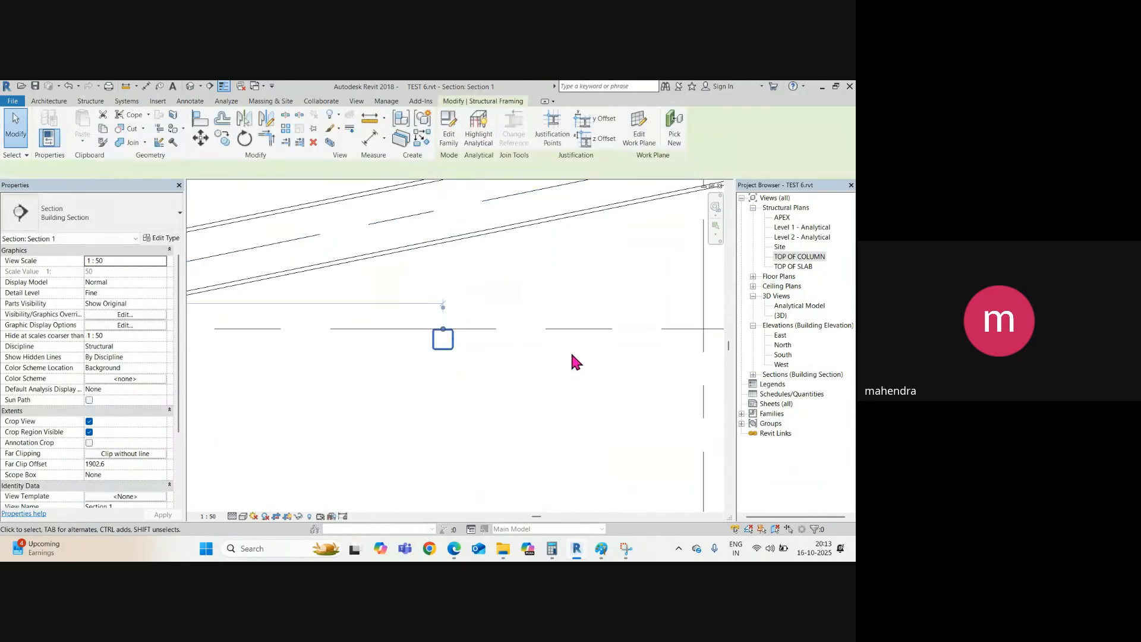
{"action": "left_click", "coordinate": [120, 378]}
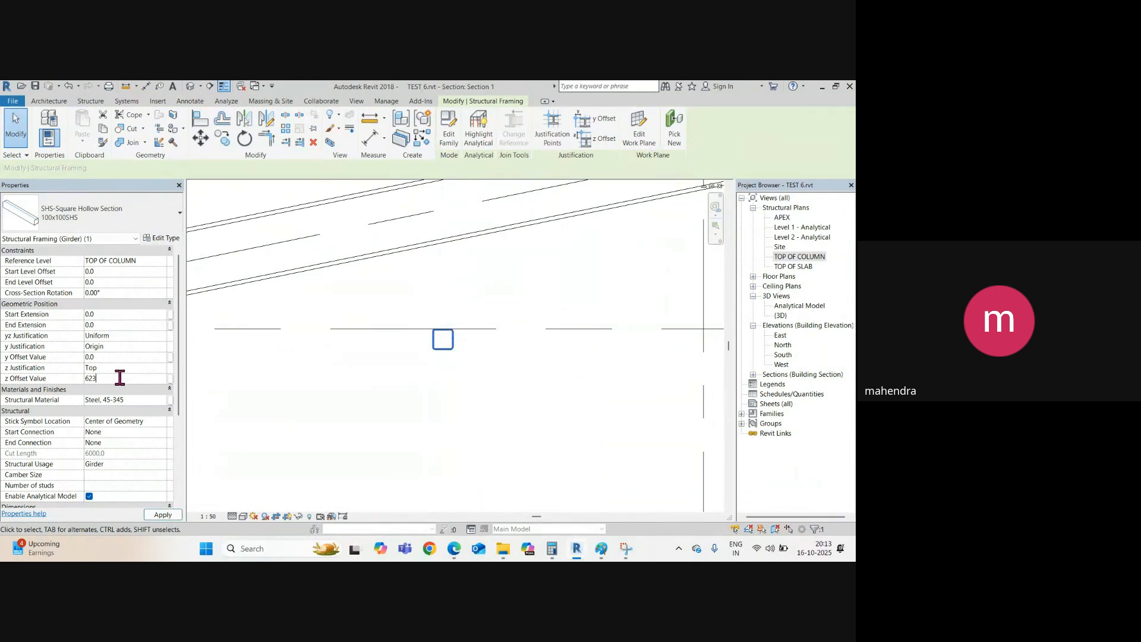
{"action": "key", "text": "Return"}
{"action": "left_click", "coordinate": [432, 422]}
{"action": "scroll", "coordinate": [446, 288], "scroll_direction": "down", "scroll_amount": 3}
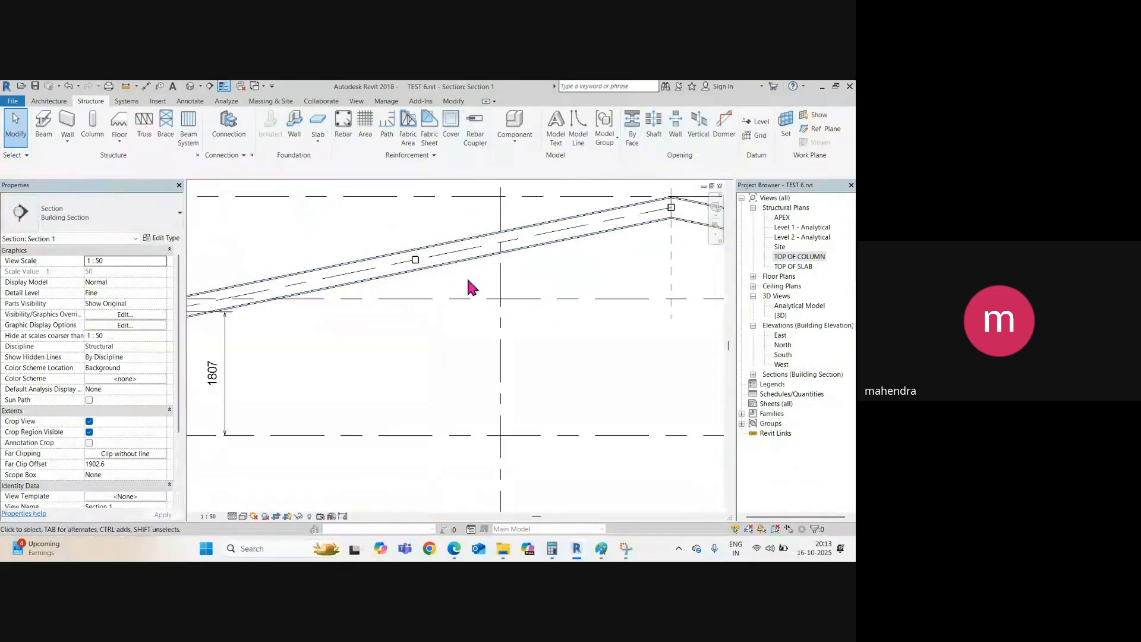
Set both the Start Level Offset and End Level Offset of the ridge SHS beam to 0.
{"action": "left_click", "coordinate": [532, 212]}
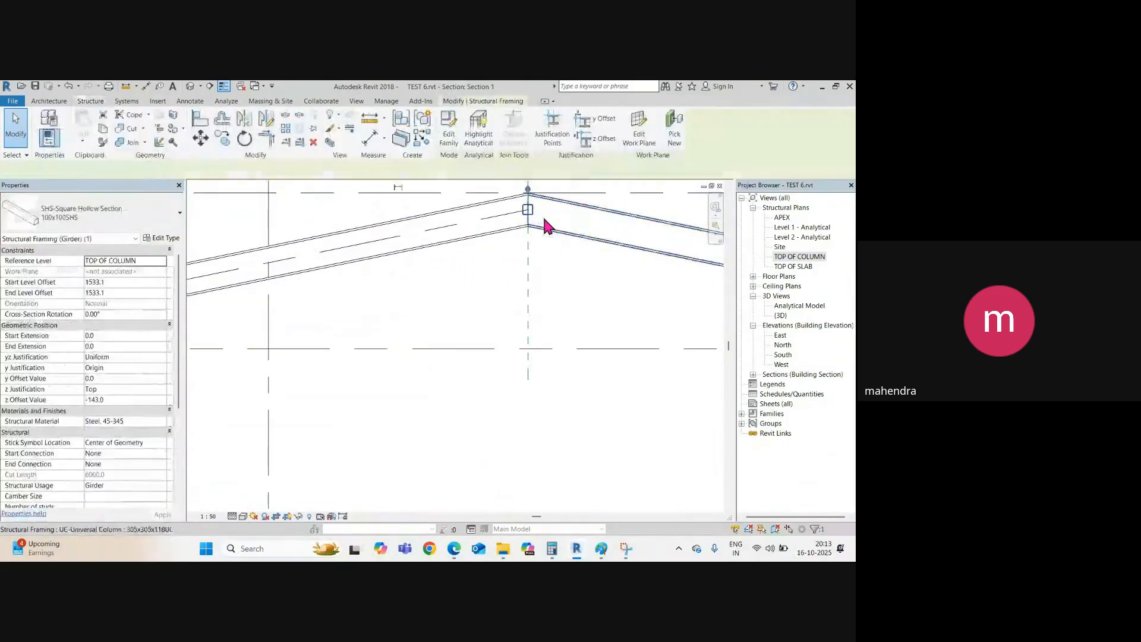
{"action": "left_click", "coordinate": [125, 281]}
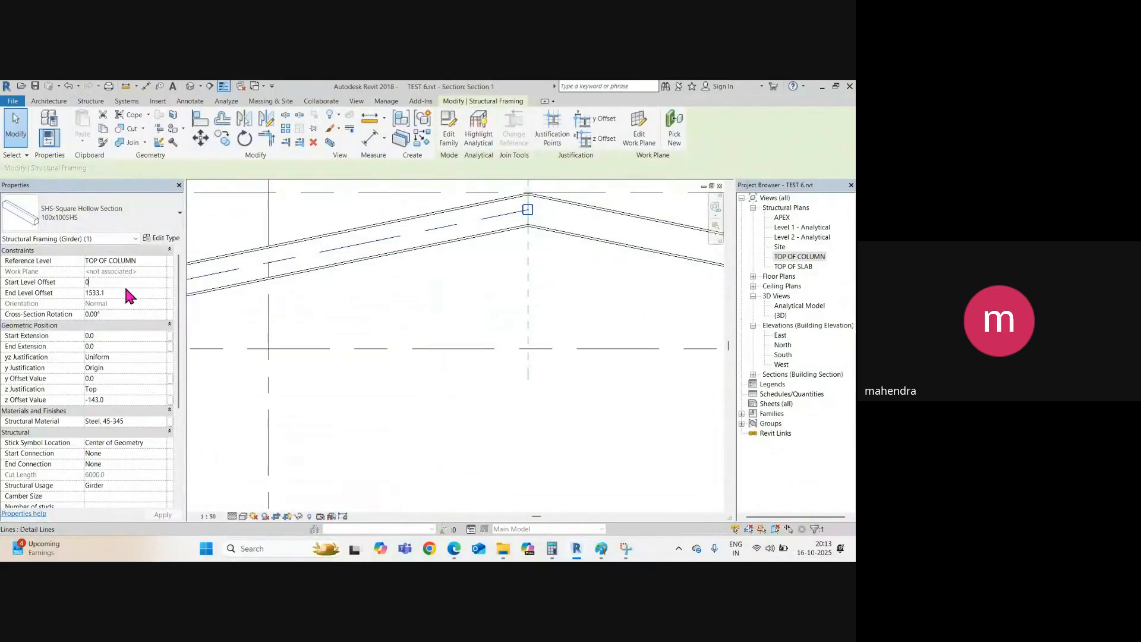
{"action": "type", "text": "0"}
{"action": "left_click", "coordinate": [123, 291]}
{"action": "type", "text": "0"}
{"action": "scroll", "coordinate": [536, 368], "scroll_direction": "up", "scroll_amount": 4}
{"action": "key", "text": "Escape"}
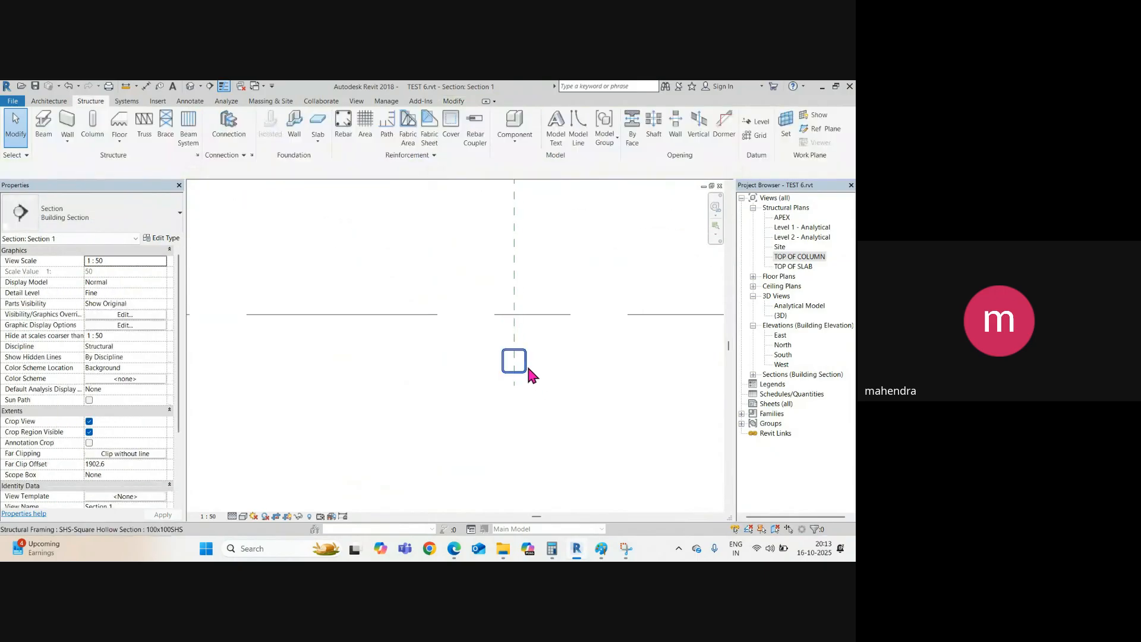
{"action": "key", "text": "d"}
{"action": "key", "text": "i"}
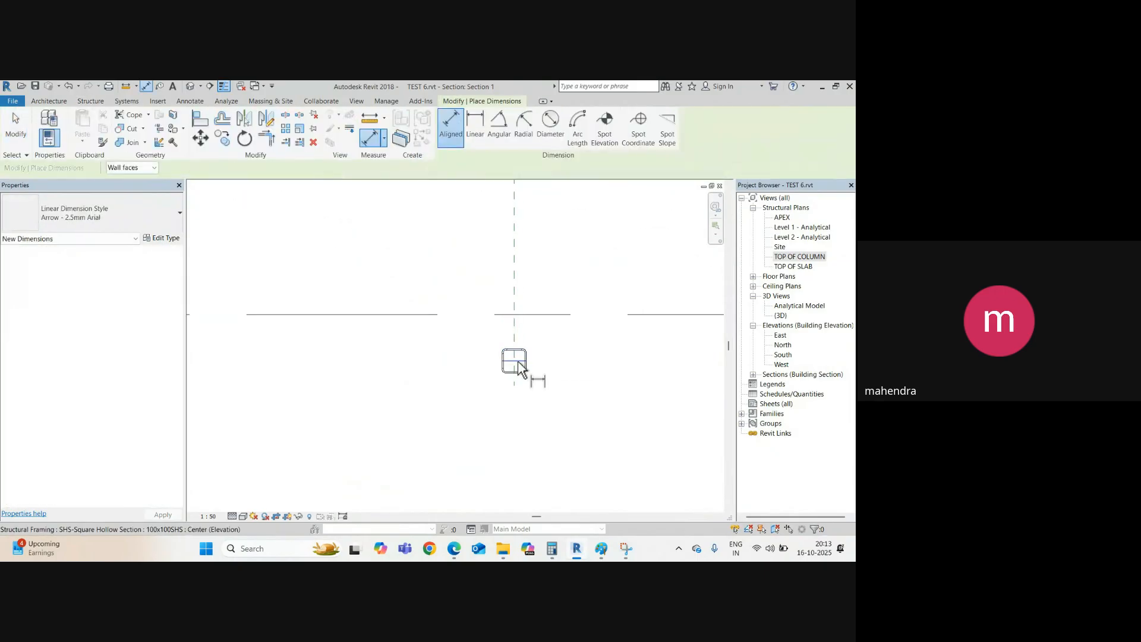
{"action": "scroll", "coordinate": [522, 368], "scroll_direction": "down", "scroll_amount": 4}
{"action": "left_click", "coordinate": [526, 249]}
{"action": "scroll", "coordinate": [537, 354], "scroll_direction": "up", "scroll_amount": 4}
{"action": "key", "text": "Escape"}
{"action": "key", "text": "Escape"}
Try raising the ridge SHS beam with a z Offset Value of 1533.
{"action": "left_click", "coordinate": [526, 357]}
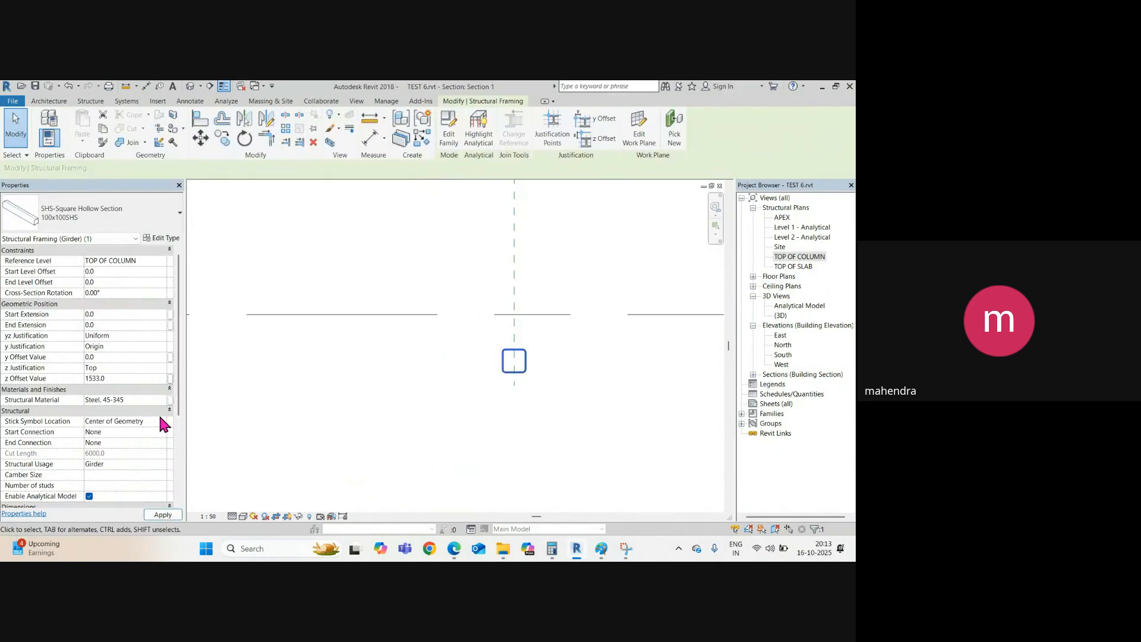
{"action": "scroll", "coordinate": [421, 420], "scroll_direction": "down", "scroll_amount": 3}
{"action": "scroll", "coordinate": [477, 205], "scroll_direction": "up", "scroll_amount": 1}
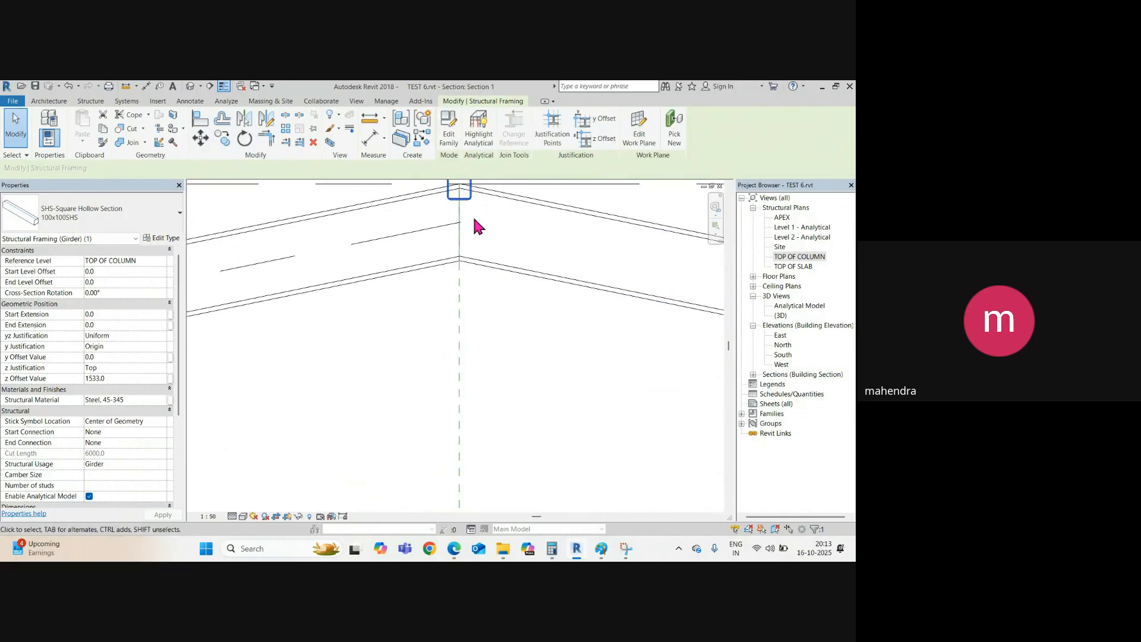
{"action": "scroll", "coordinate": [467, 241], "scroll_direction": "down", "scroll_amount": 2}
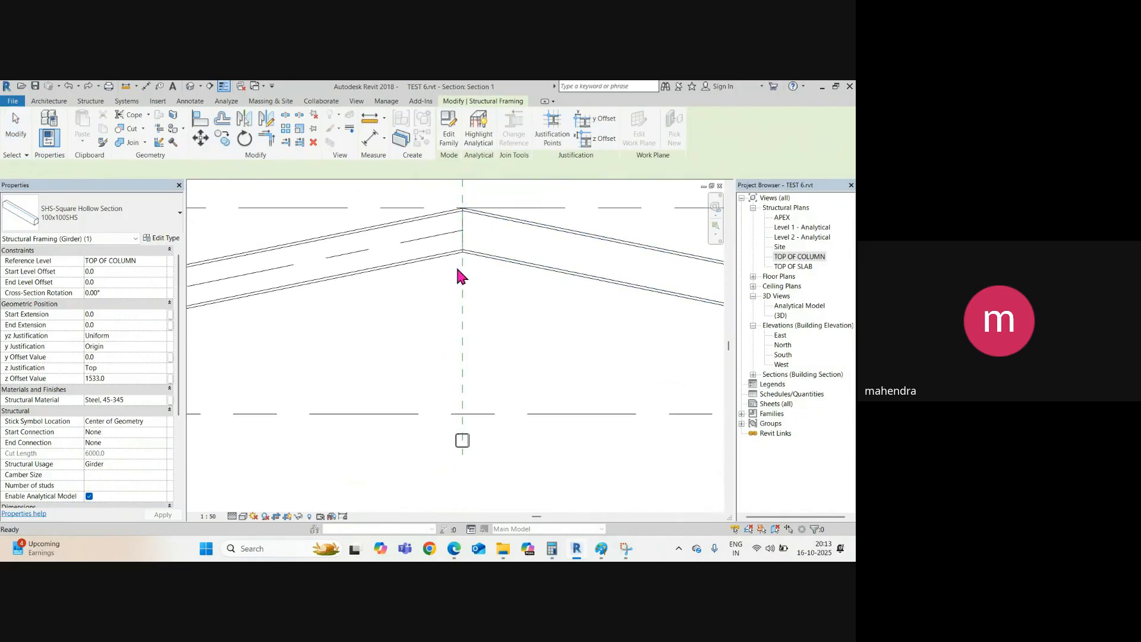
Set the z Offset Value of the ridge SHS beam to 0.
{"action": "left_click", "coordinate": [484, 450]}
{"action": "left_click", "coordinate": [464, 445]}
{"action": "left_click", "coordinate": [113, 379]}
{"action": "left_click", "coordinate": [494, 387]}
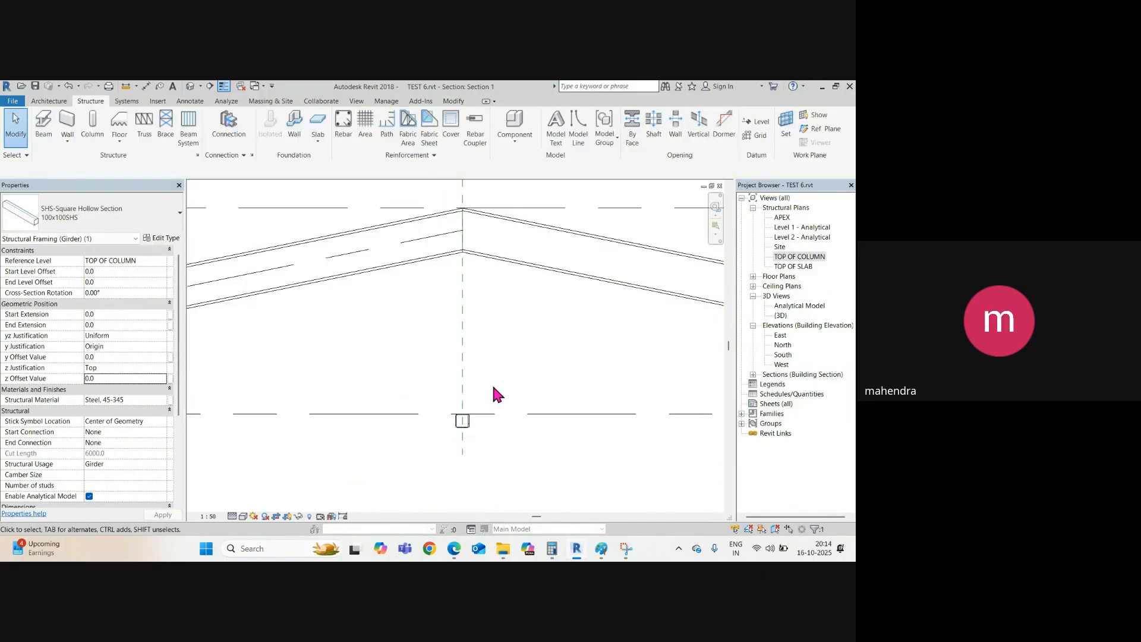
Dimension the vertical distance from the ridge SHS beam's centre to the upper end of the rafter centreline.
{"action": "scroll", "coordinate": [459, 420], "scroll_direction": "up", "scroll_amount": 3}
{"action": "key", "text": "d"}
{"action": "key", "text": "i"}
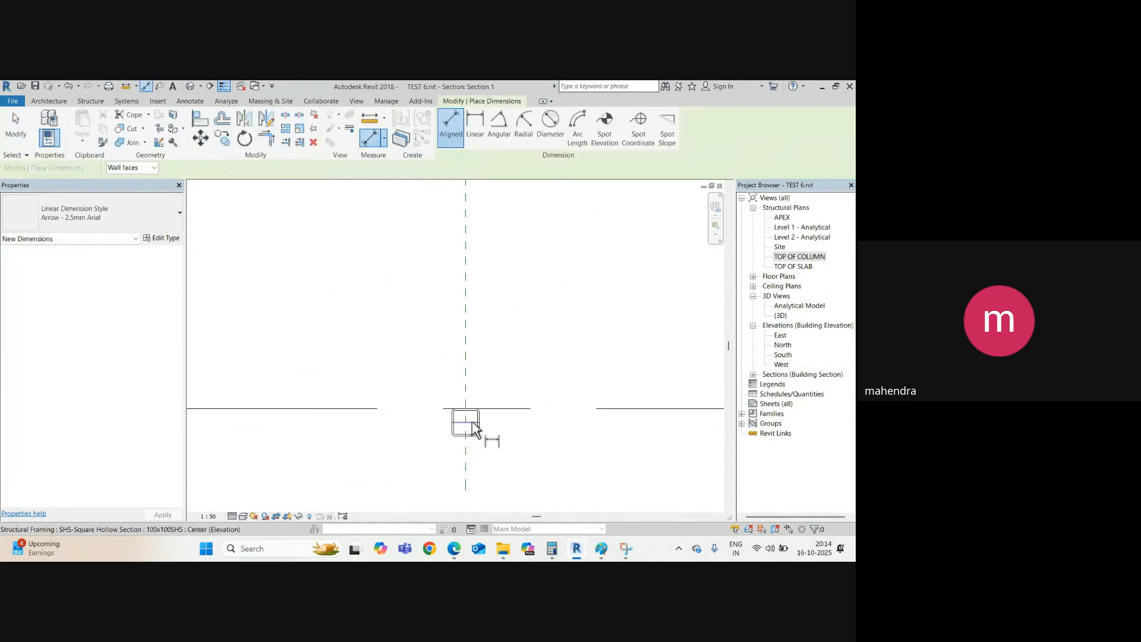
{"action": "scroll", "coordinate": [467, 428], "scroll_direction": "up", "scroll_amount": 2}
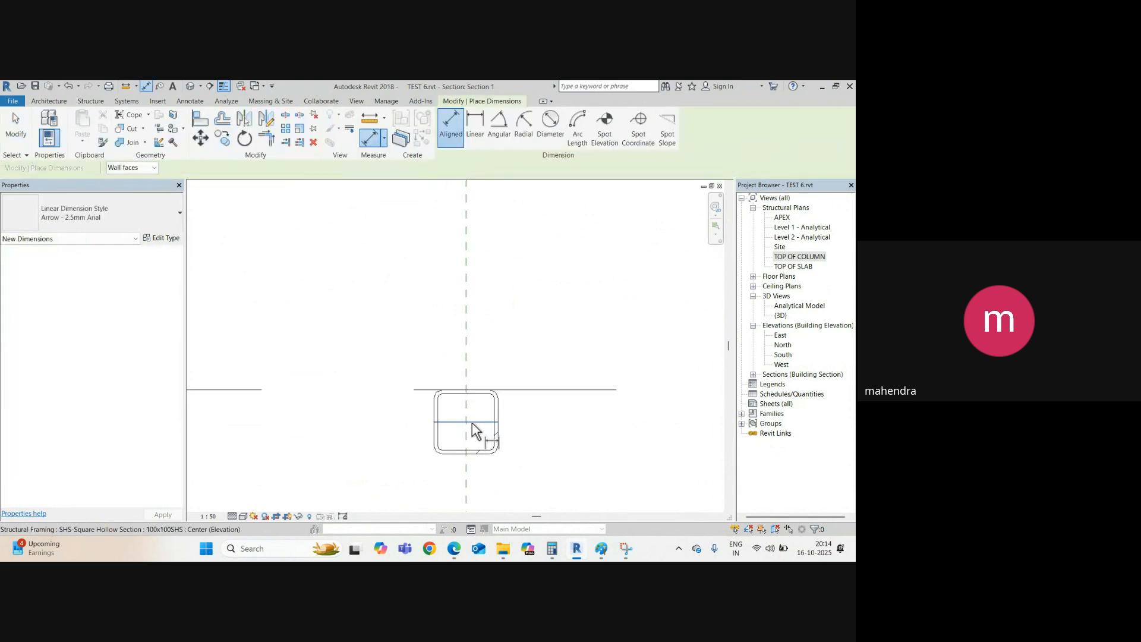
{"action": "left_click", "coordinate": [472, 423]}
{"action": "scroll", "coordinate": [466, 427], "scroll_direction": "down", "scroll_amount": 6}
{"action": "scroll", "coordinate": [472, 283], "scroll_direction": "up", "scroll_amount": 3}
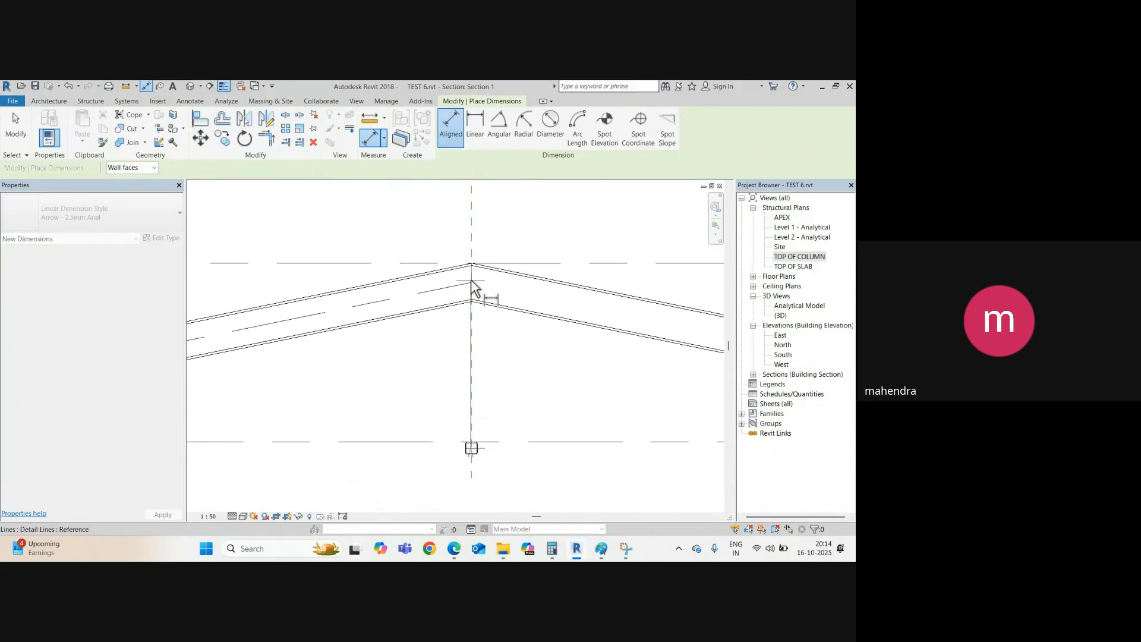
{"action": "left_click", "coordinate": [473, 283]}
{"action": "scroll", "coordinate": [472, 284], "scroll_direction": "down", "scroll_amount": 2}
{"action": "left_click", "coordinate": [524, 372]}
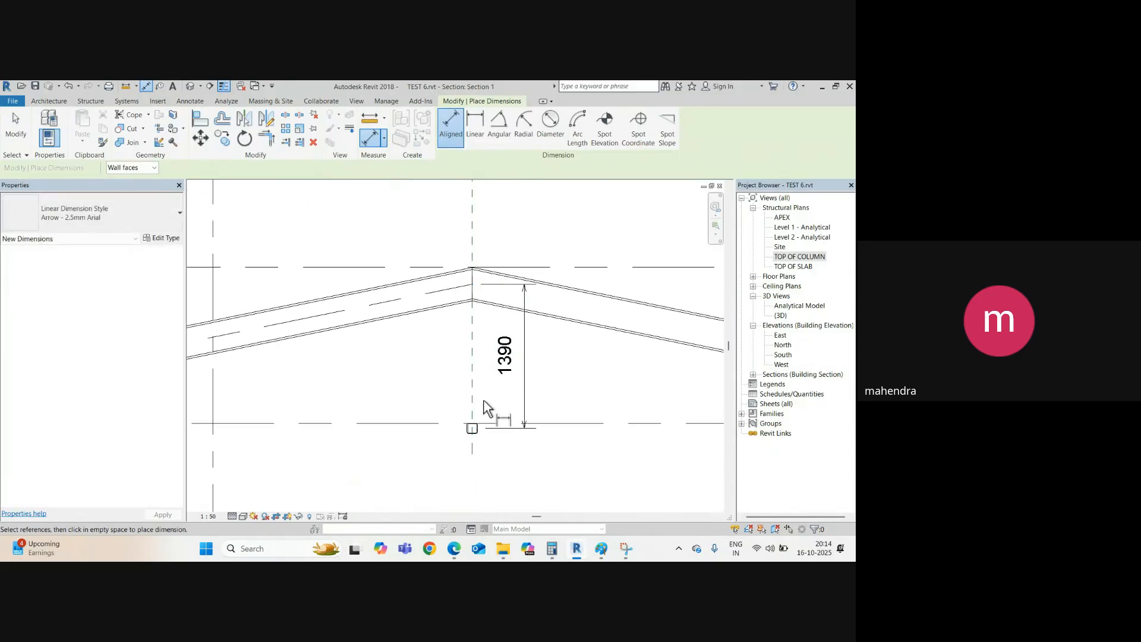
{"action": "key", "text": "Escape"}
{"action": "key", "text": "Escape"}
Set the ridge SHS beam's z Offset Value to 1390 and delete the vertical dimension beside it.
{"action": "left_click", "coordinate": [471, 432]}
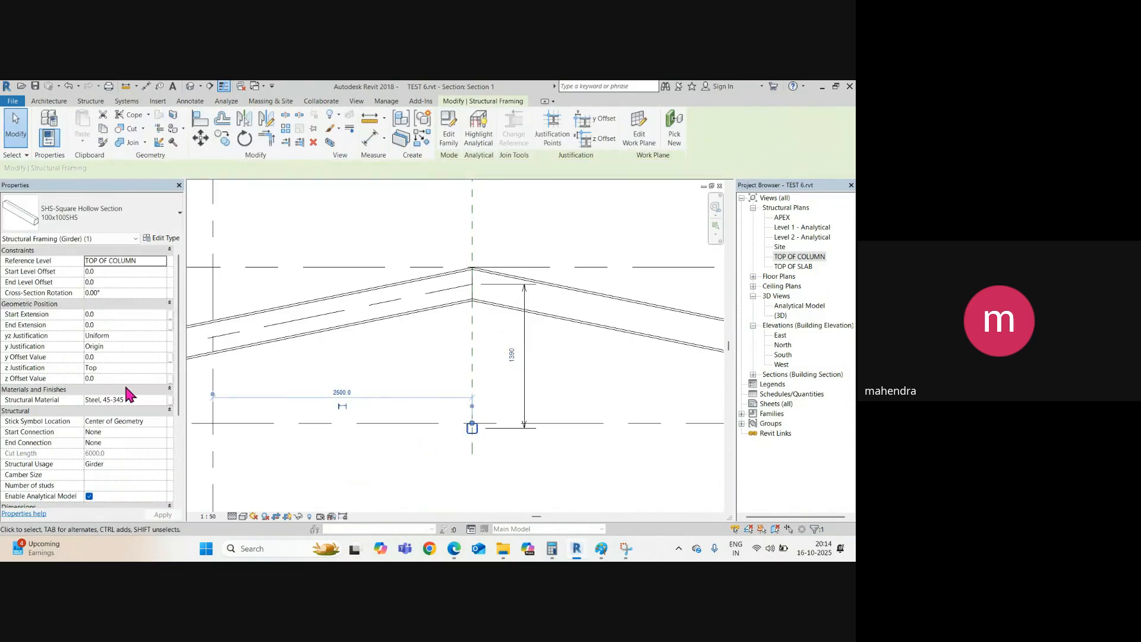
{"action": "left_click", "coordinate": [126, 378]}
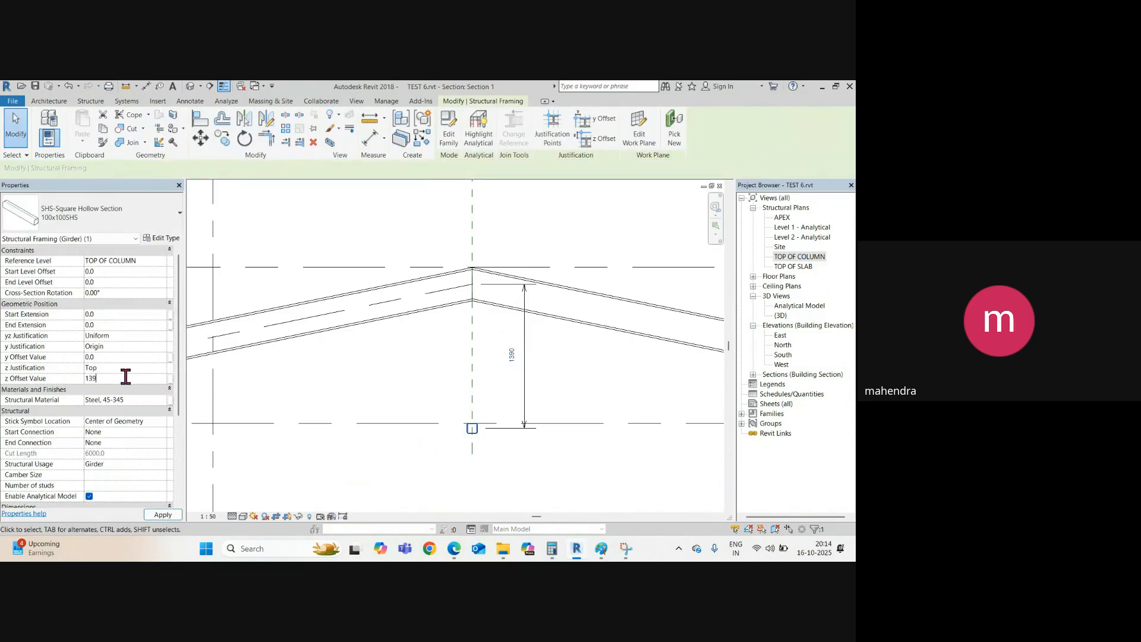
{"action": "left_click", "coordinate": [542, 376]}
{"action": "left_click", "coordinate": [522, 285]}
{"action": "key", "text": "Delete"}
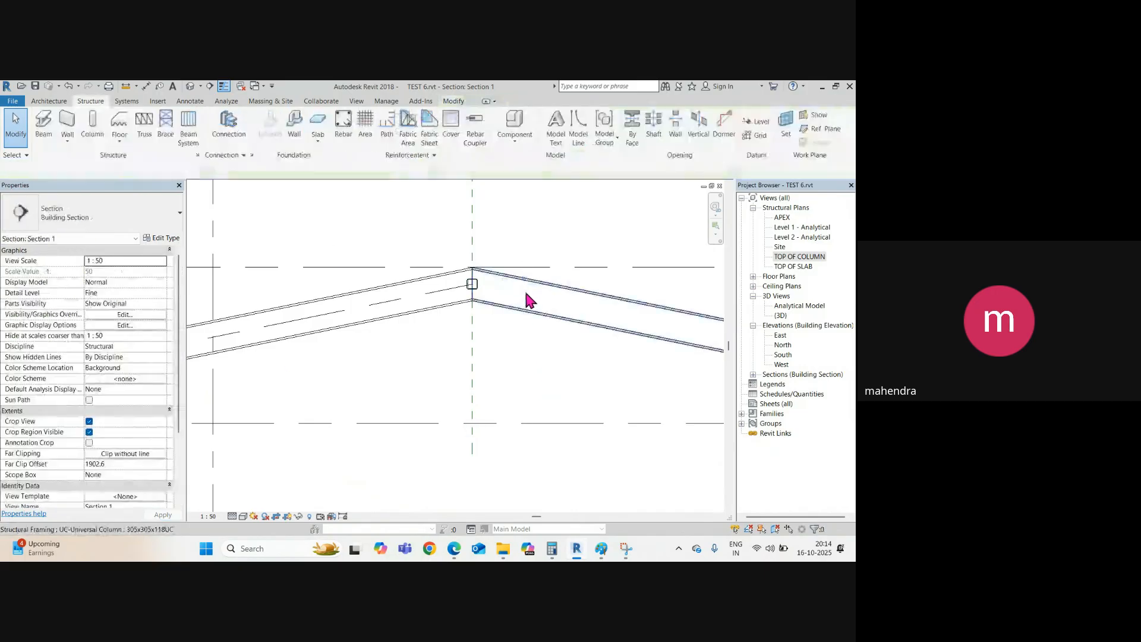
Mirror a copy of the intermediate SHS beam across the ridge's vertical axis onto the opposite rafter.
{"action": "scroll", "coordinate": [460, 295], "scroll_direction": "down", "scroll_amount": 2}
{"action": "middle_click_drag", "start_coordinate": [391, 365], "coordinate": [481, 332]}
{"action": "scroll", "coordinate": [329, 312], "scroll_direction": "down", "scroll_amount": 1}
{"action": "middle_click_drag", "start_coordinate": [321, 333], "coordinate": [374, 334]}
{"action": "scroll", "coordinate": [386, 315], "scroll_direction": "down", "scroll_amount": 1}
{"action": "scroll", "coordinate": [368, 316], "scroll_direction": "up", "scroll_amount": 2}
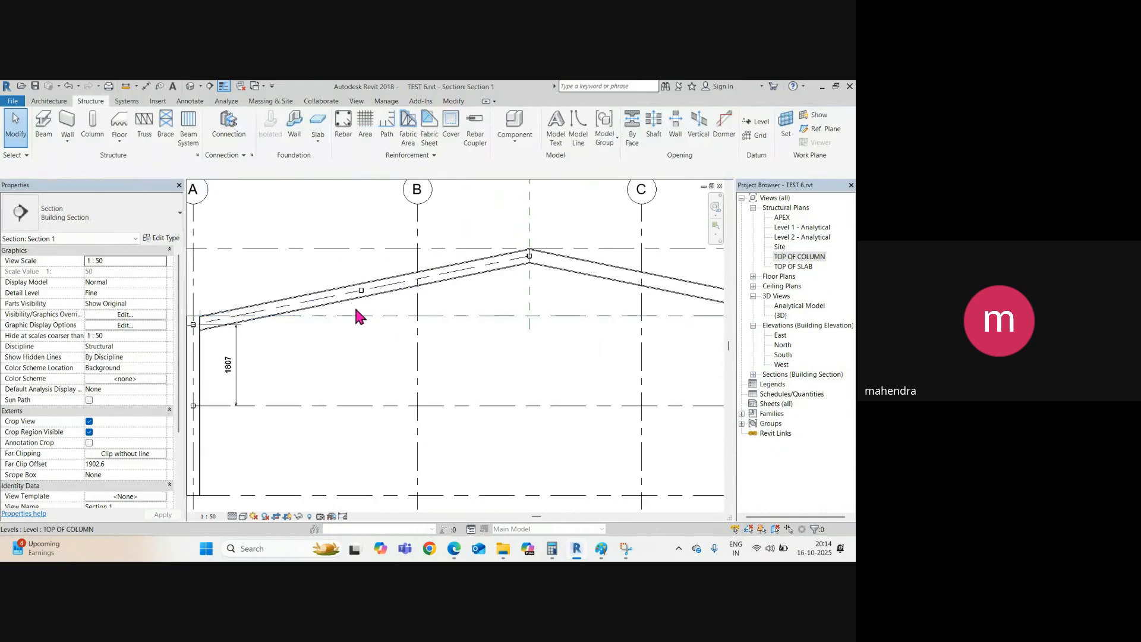
{"action": "scroll", "coordinate": [362, 300], "scroll_direction": "up", "scroll_amount": 1}
{"action": "scroll", "coordinate": [363, 300], "scroll_direction": "up", "scroll_amount": 2}
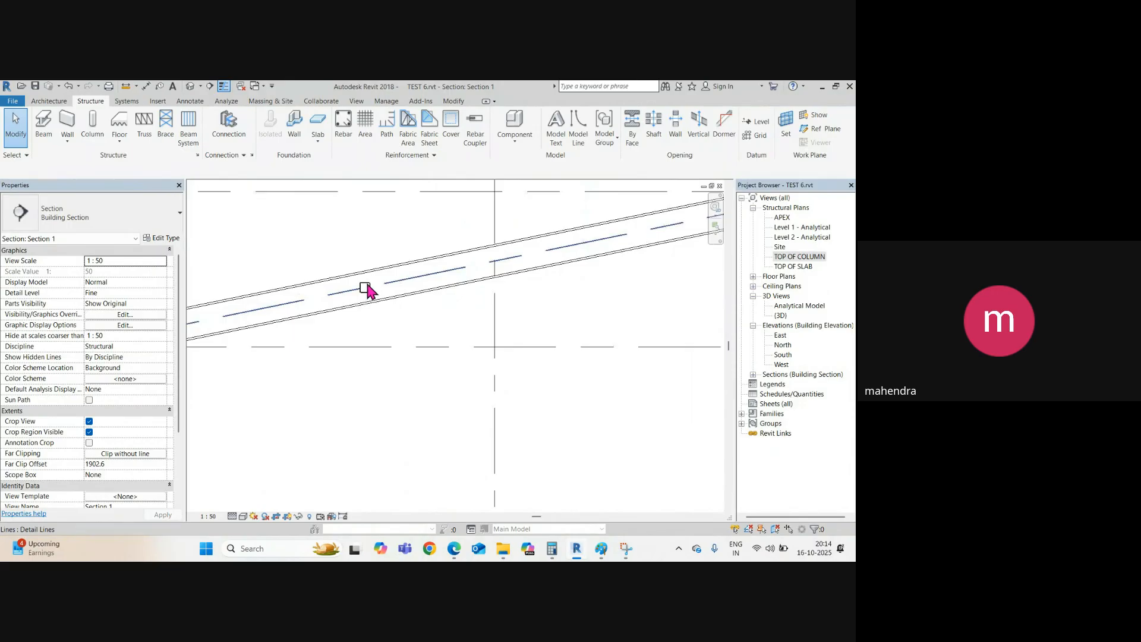
{"action": "left_click", "coordinate": [367, 288]}
{"action": "scroll", "coordinate": [351, 297], "scroll_direction": "down", "scroll_amount": 3}
{"action": "left_click", "coordinate": [266, 118]}
{"action": "left_click", "coordinate": [455, 315]}
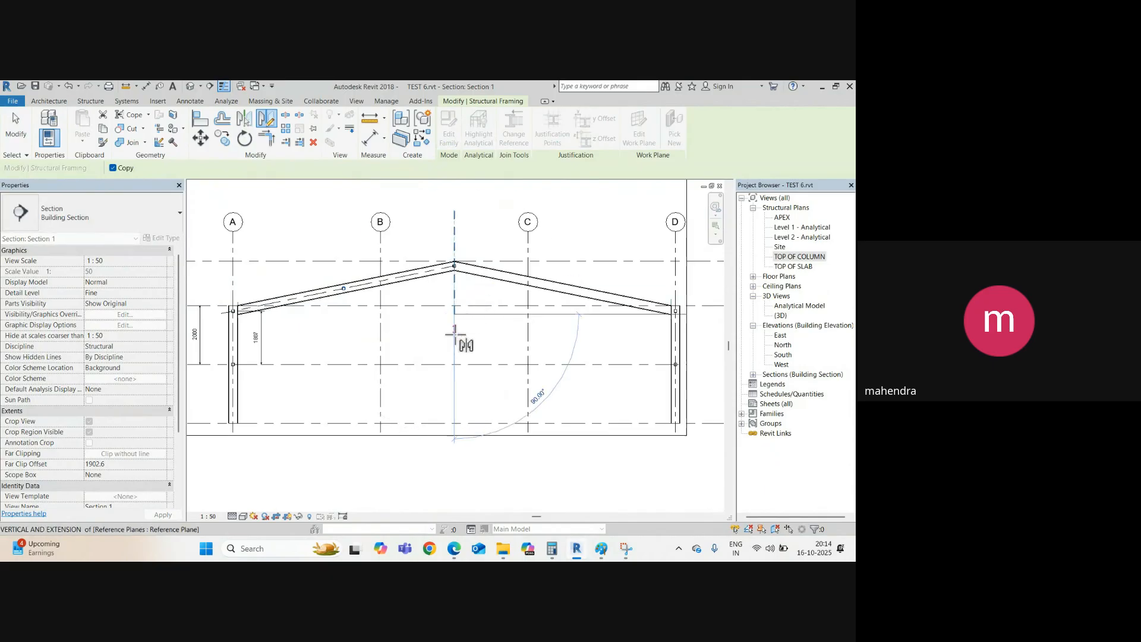
{"action": "left_click", "coordinate": [456, 356]}
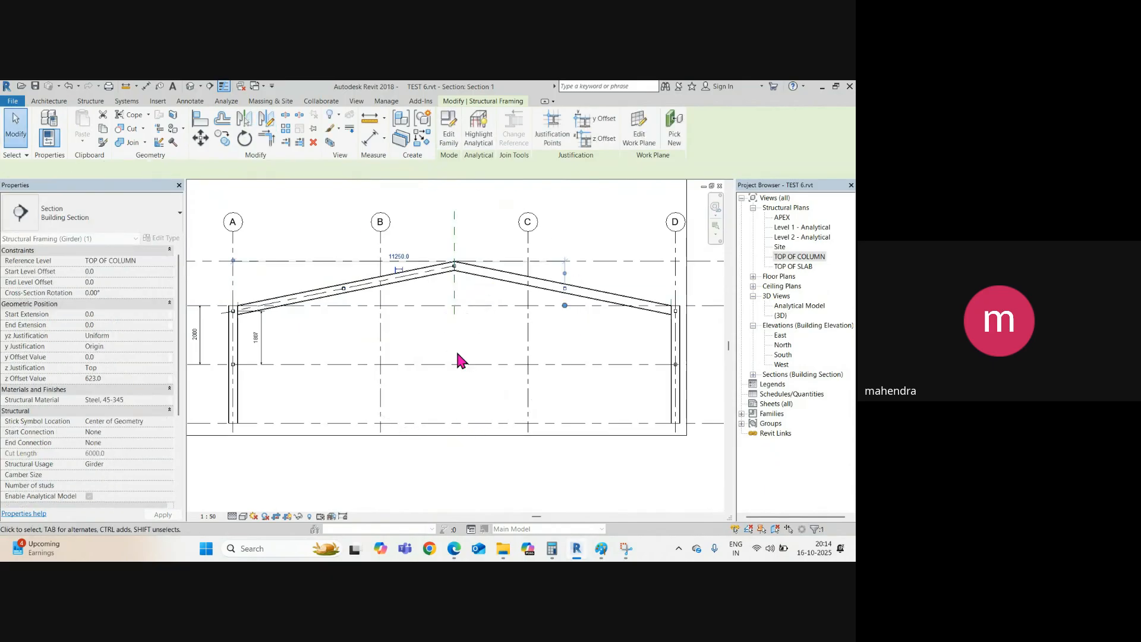
Open the 3D view and orbit the model to inspect the SHS beams between the first two frames.
{"action": "left_click", "coordinate": [191, 86]}
{"action": "scroll", "coordinate": [492, 377], "scroll_direction": "down", "scroll_amount": 3}
{"action": "middle_click_drag", "start_coordinate": [491, 382], "coordinate": [452, 440], "text": "shift"}
{"action": "middle_click_drag", "start_coordinate": [382, 368], "coordinate": [376, 463]}
{"action": "scroll", "coordinate": [290, 342], "scroll_direction": "down", "scroll_amount": 3}
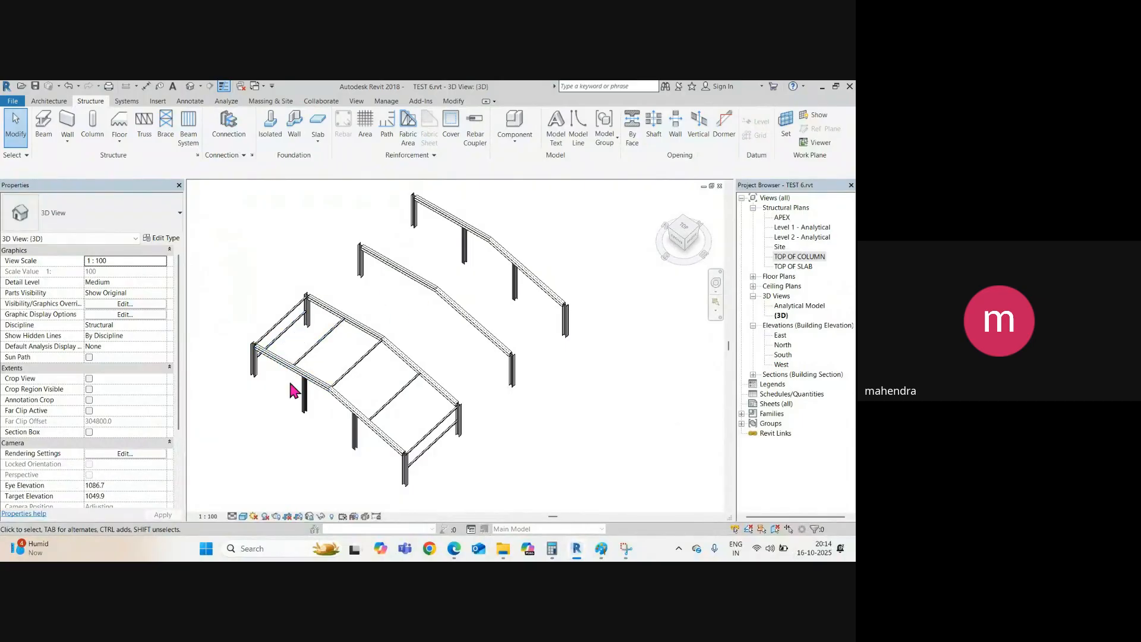
Select all seven 100x100SHS beams between the first two frames, including the side beams on both column lines.
{"action": "left_click", "coordinate": [284, 333]}
{"action": "scroll", "coordinate": [291, 317], "scroll_direction": "up", "scroll_amount": 3}
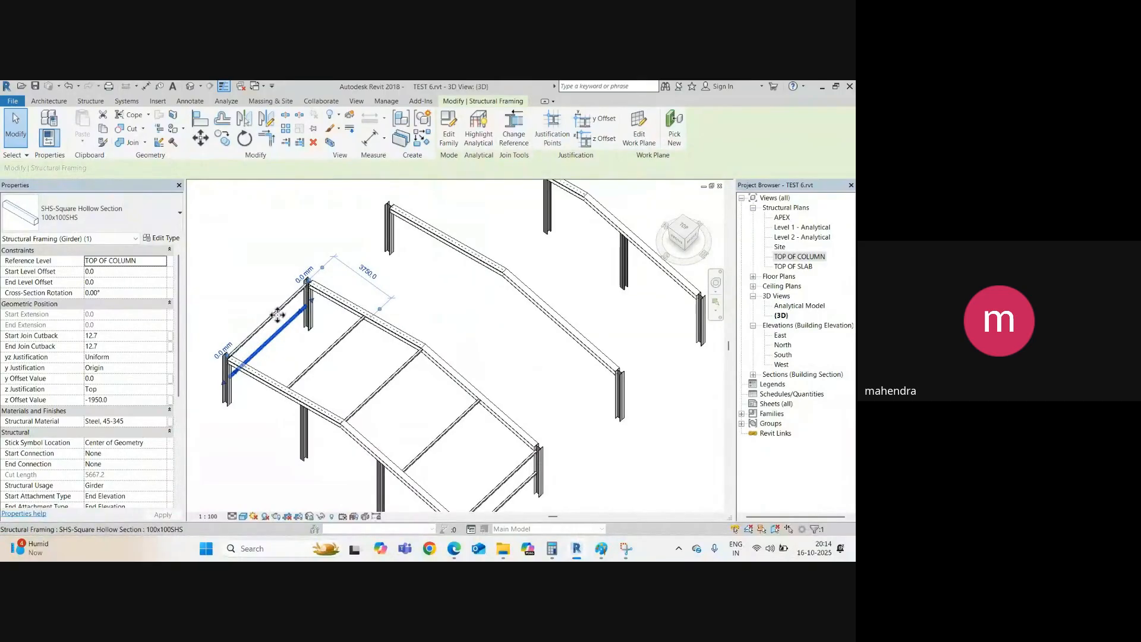
{"action": "scroll", "coordinate": [283, 323], "scroll_direction": "up", "scroll_amount": 3}
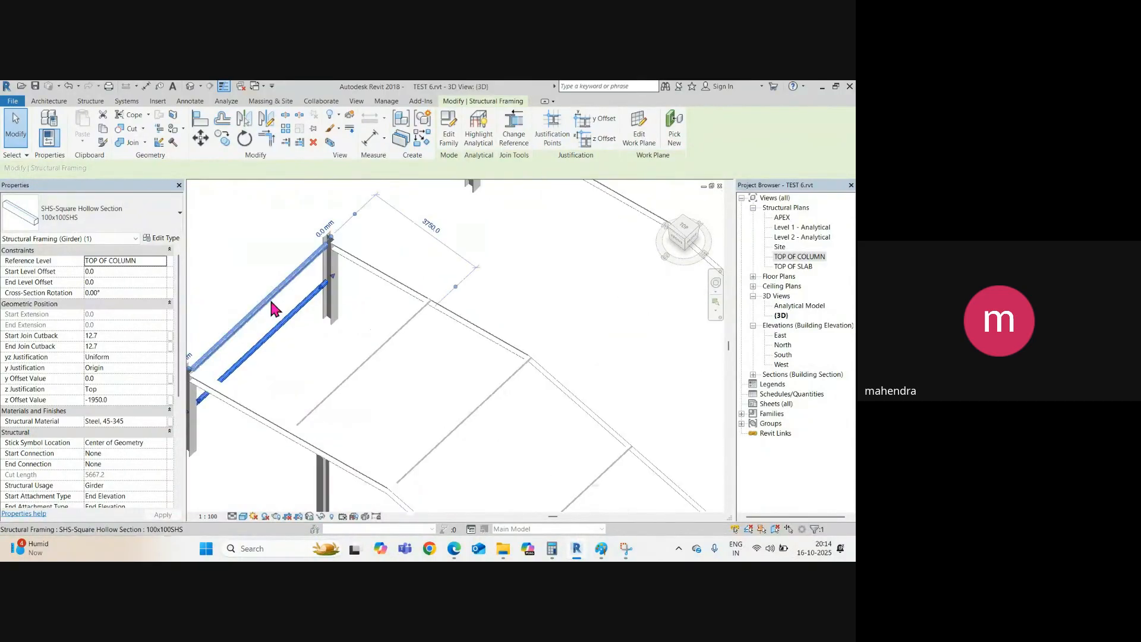
{"action": "middle_click_drag", "start_coordinate": [272, 305], "coordinate": [450, 259]}
{"action": "left_click", "coordinate": [450, 260]}
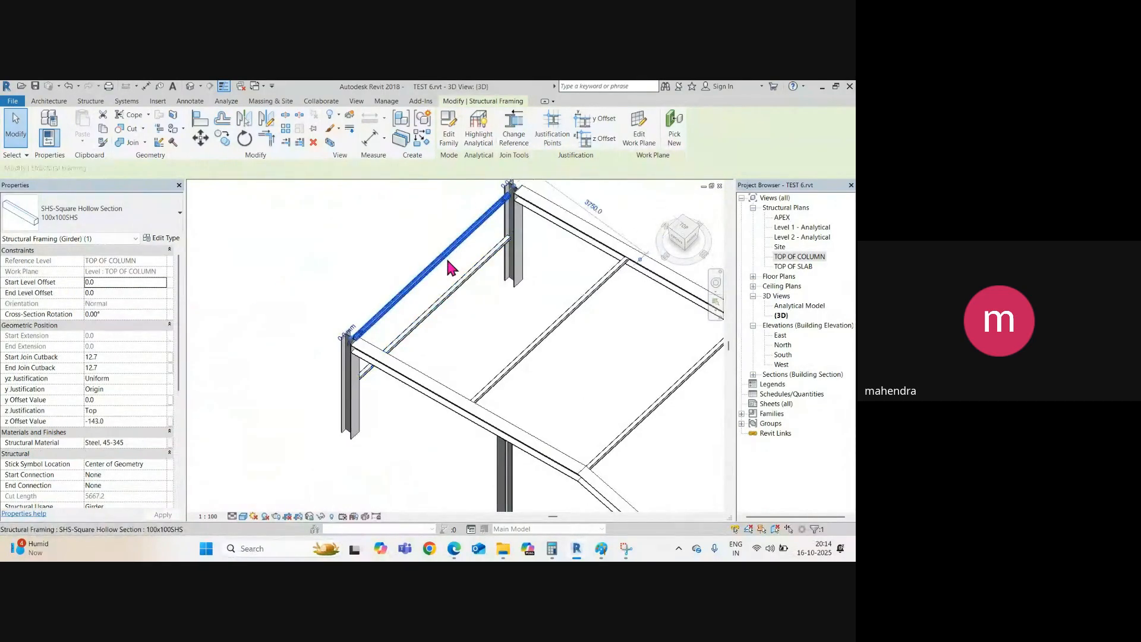
{"action": "left_click", "coordinate": [466, 295], "text": "ctrl"}
{"action": "left_click", "coordinate": [535, 349], "text": "ctrl"}
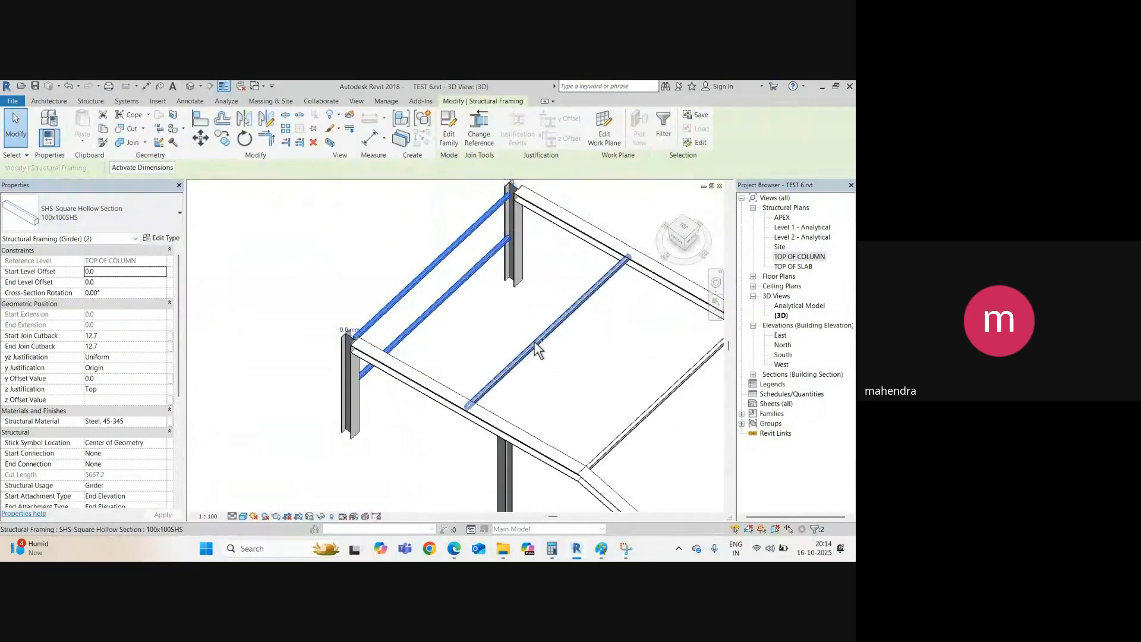
{"action": "scroll", "coordinate": [453, 318], "scroll_direction": "down", "scroll_amount": 2}
{"action": "left_click", "coordinate": [544, 359], "text": "ctrl"}
{"action": "left_click", "coordinate": [605, 421], "text": "ctrl"}
{"action": "middle_click_drag", "start_coordinate": [605, 421], "coordinate": [505, 333]}
{"action": "left_click", "coordinate": [492, 304], "text": "ctrl"}
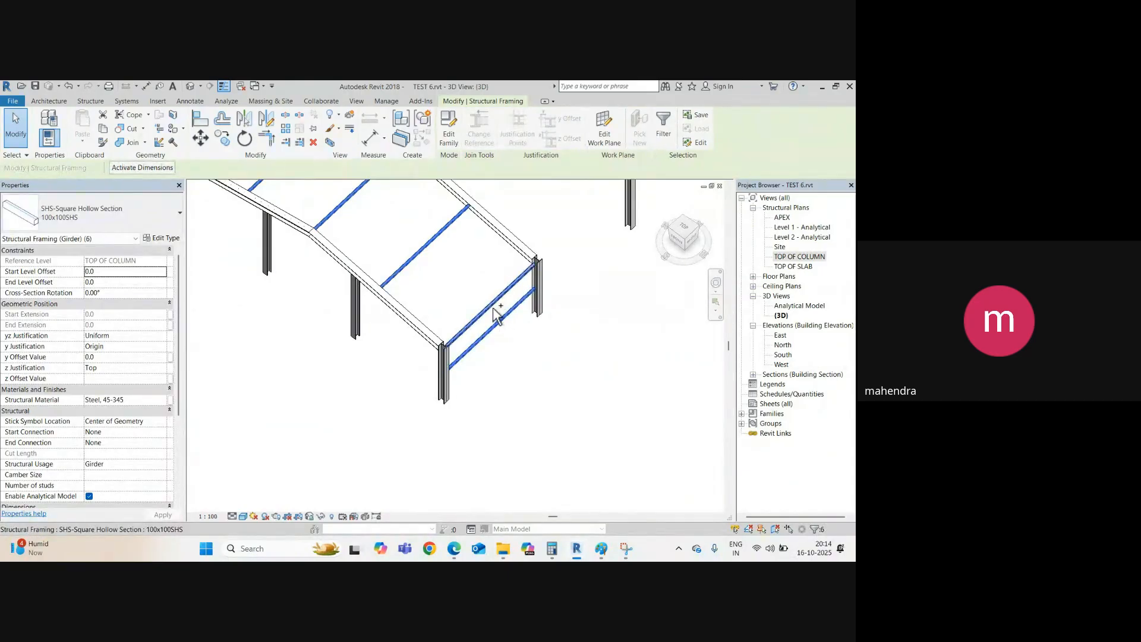
{"action": "scroll", "coordinate": [455, 391], "scroll_direction": "down", "scroll_amount": 3}
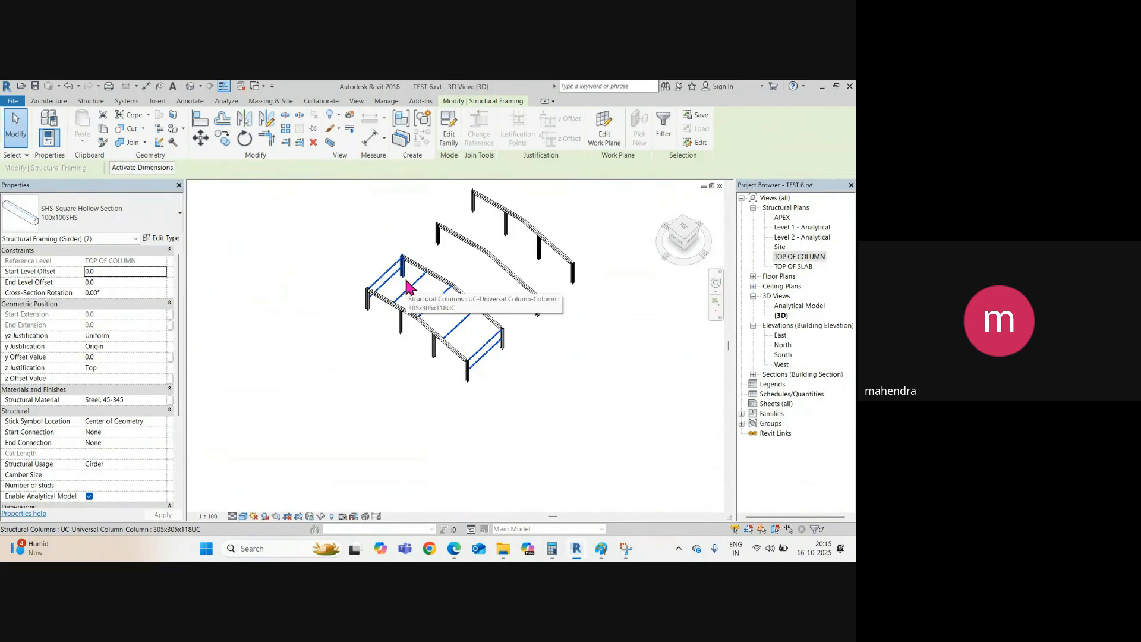
In the TOP OF COLUMN plan, copy the selected SHS beams from grid 2 to grids 3 and 4 to fill the remaining bays.
{"action": "key", "text": "ctrl+Tab"}
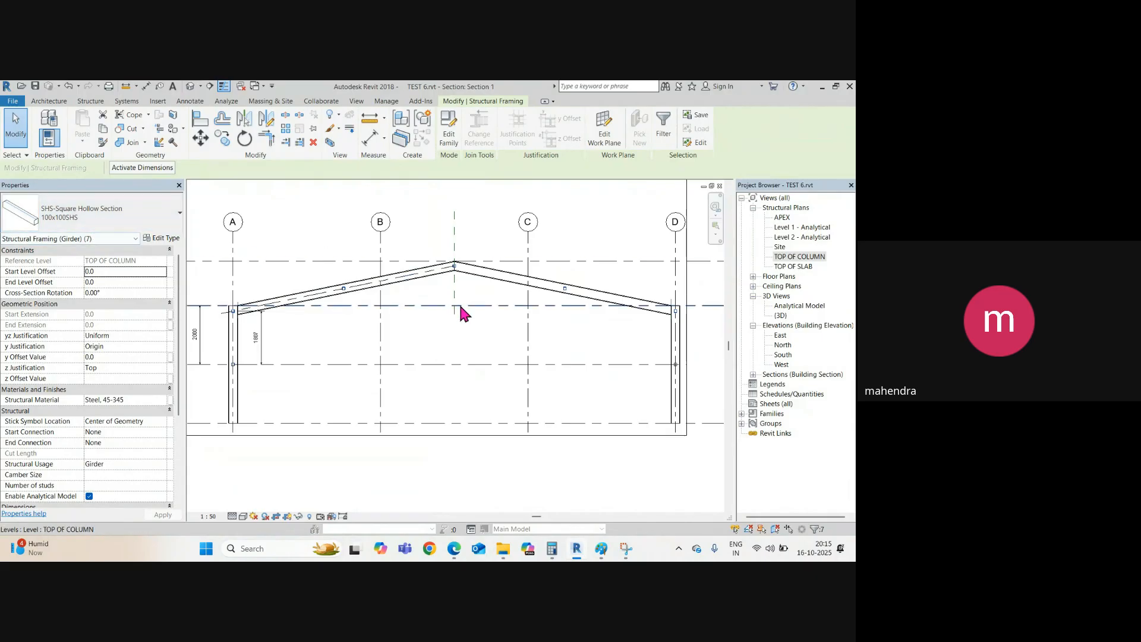
{"action": "key", "text": "ctrl+Tab"}
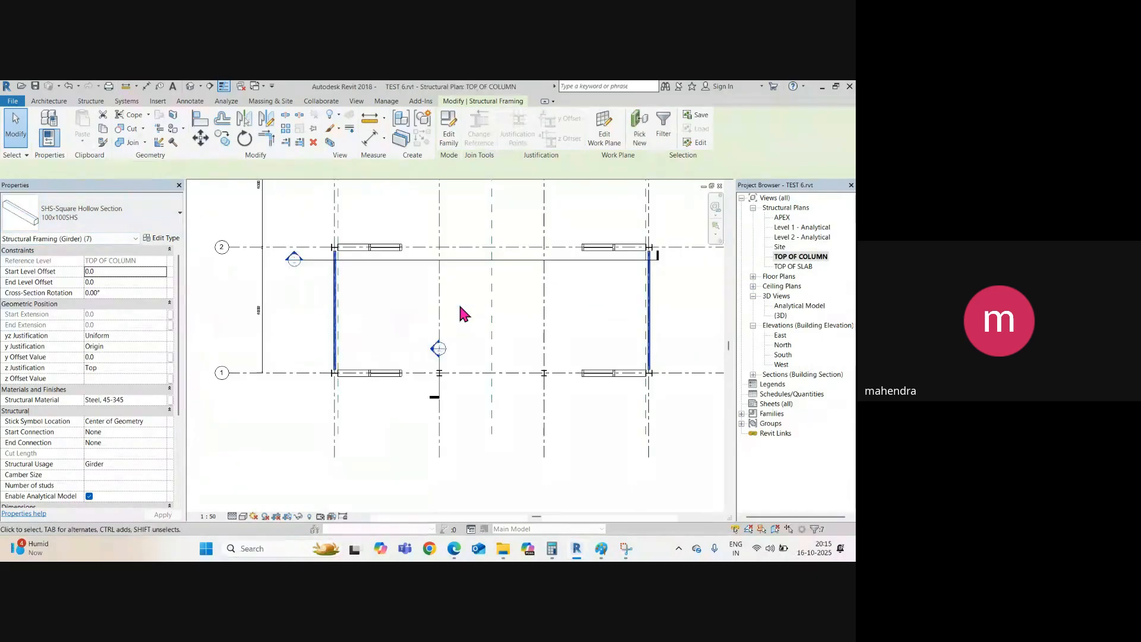
{"action": "scroll", "coordinate": [421, 316], "scroll_direction": "down", "scroll_amount": 3}
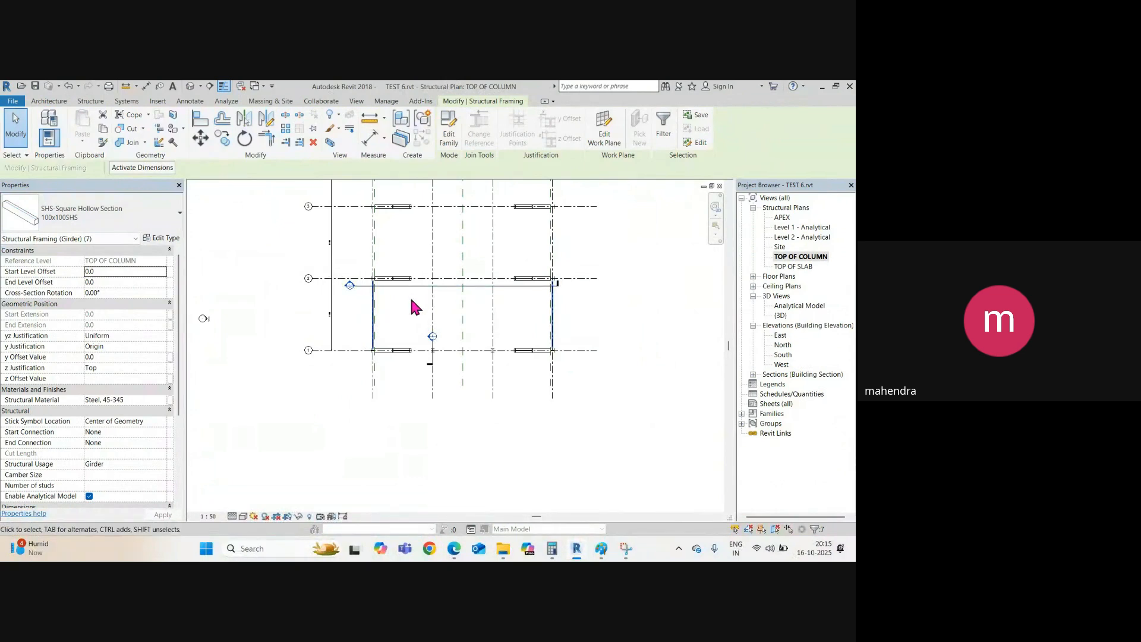
{"action": "scroll", "coordinate": [319, 243], "scroll_direction": "up", "scroll_amount": 2}
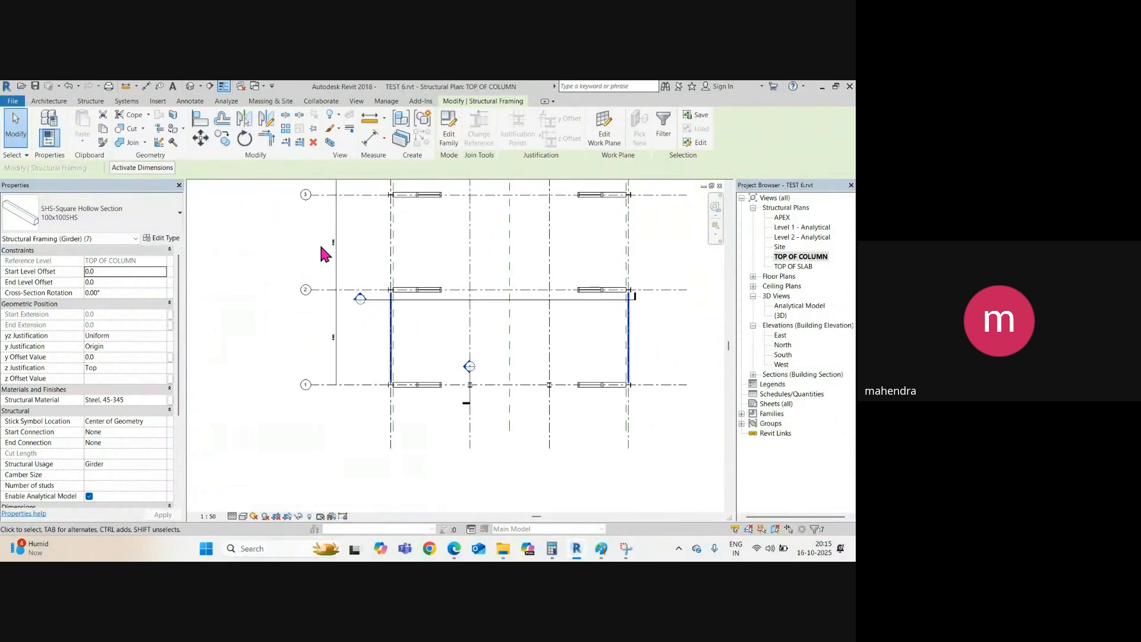
{"action": "key", "text": "c"}
{"action": "key", "text": "o"}
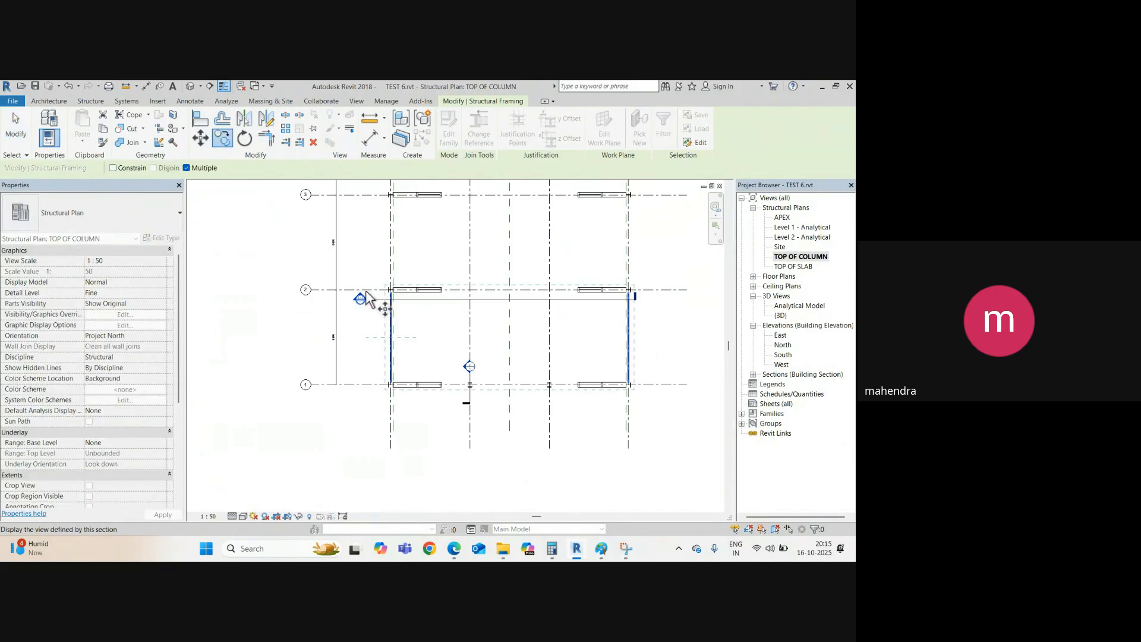
{"action": "left_click", "coordinate": [311, 290]}
{"action": "middle_click_drag", "start_coordinate": [311, 195], "coordinate": [305, 274]}
{"action": "left_click", "coordinate": [305, 274]}
{"action": "middle_click_drag", "start_coordinate": [305, 234], "coordinate": [321, 319]}
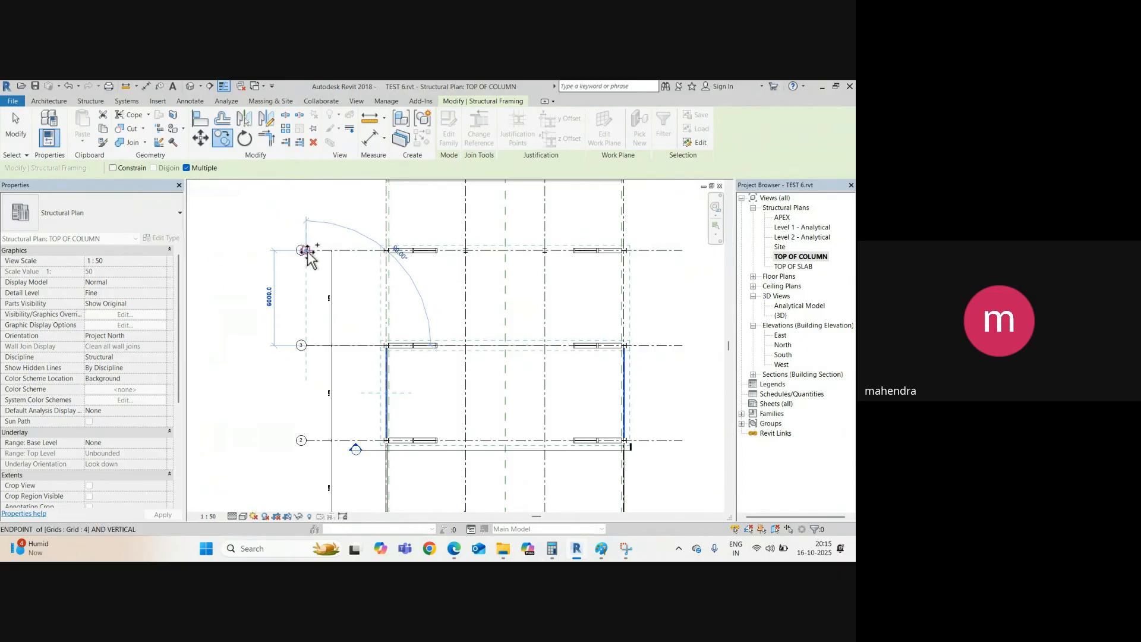
{"action": "scroll", "coordinate": [309, 300], "scroll_direction": "down", "scroll_amount": 1}
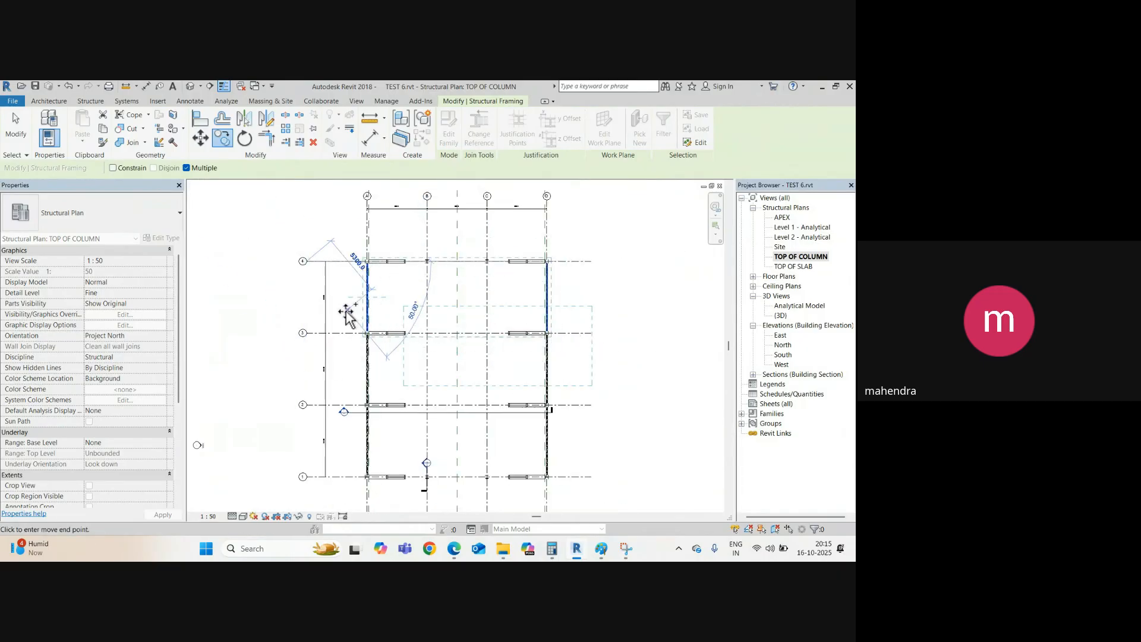
{"action": "key", "text": "Escape"}
{"action": "key", "text": "Escape"}
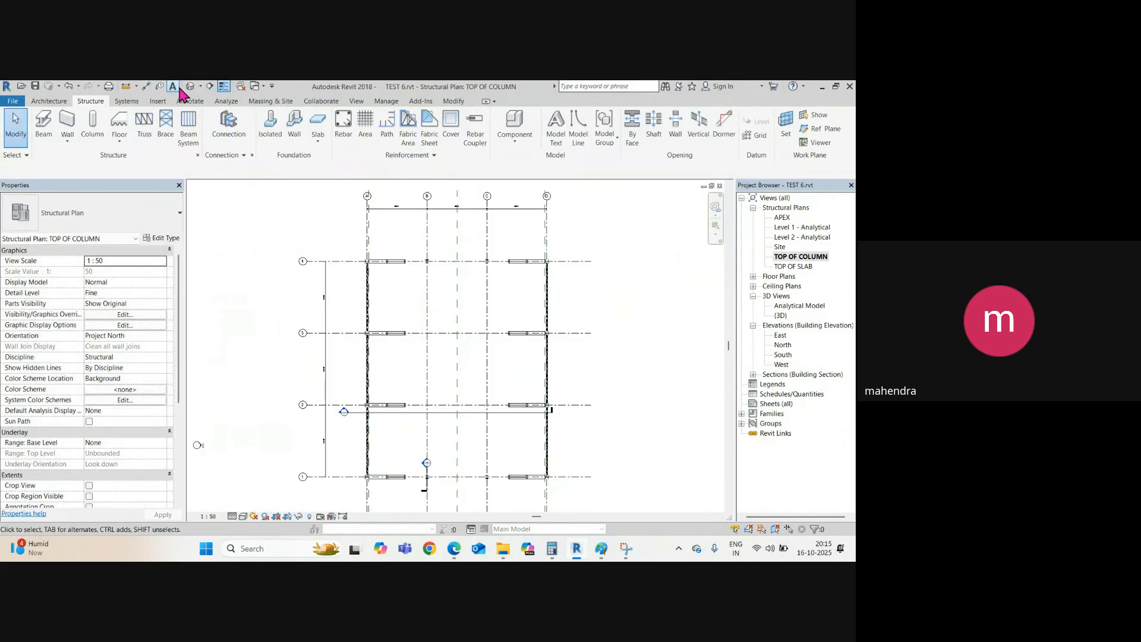
Inspect the copied SHS beams across all bays of the building in the 3D view from several angles.
{"action": "left_click", "coordinate": [190, 86]}
{"action": "scroll", "coordinate": [484, 357], "scroll_direction": "up", "scroll_amount": 2}
{"action": "middle_click_drag", "start_coordinate": [518, 341], "coordinate": [461, 428]}
{"action": "middle_click_drag", "start_coordinate": [499, 386], "coordinate": [519, 372], "text": "shift"}
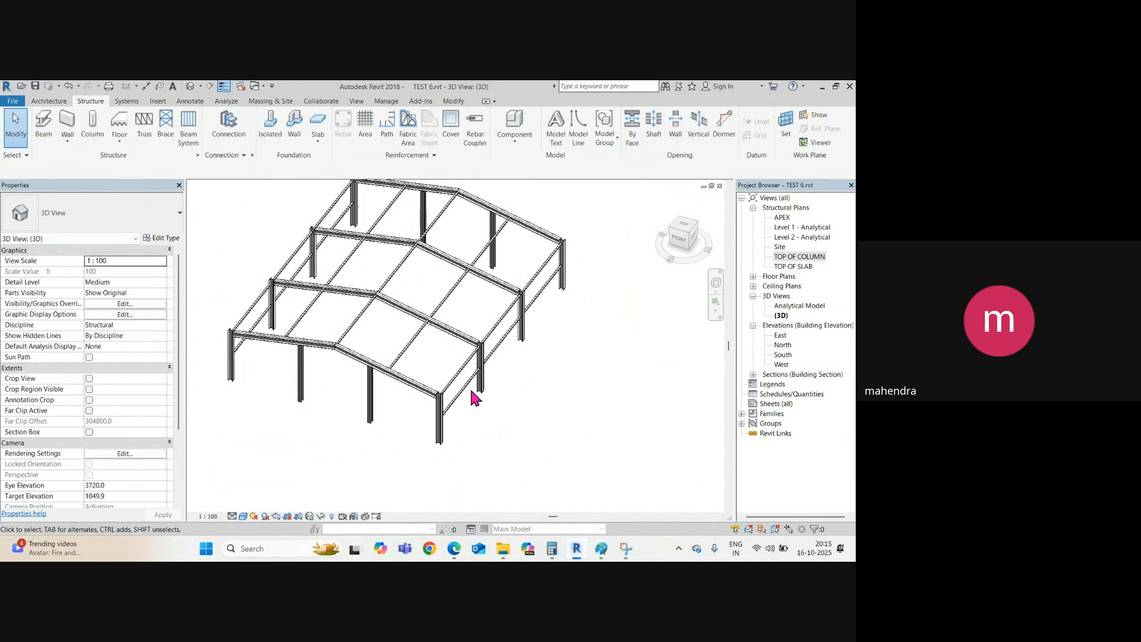
{"action": "middle_click_drag", "start_coordinate": [426, 351], "coordinate": [521, 354], "text": "shift"}
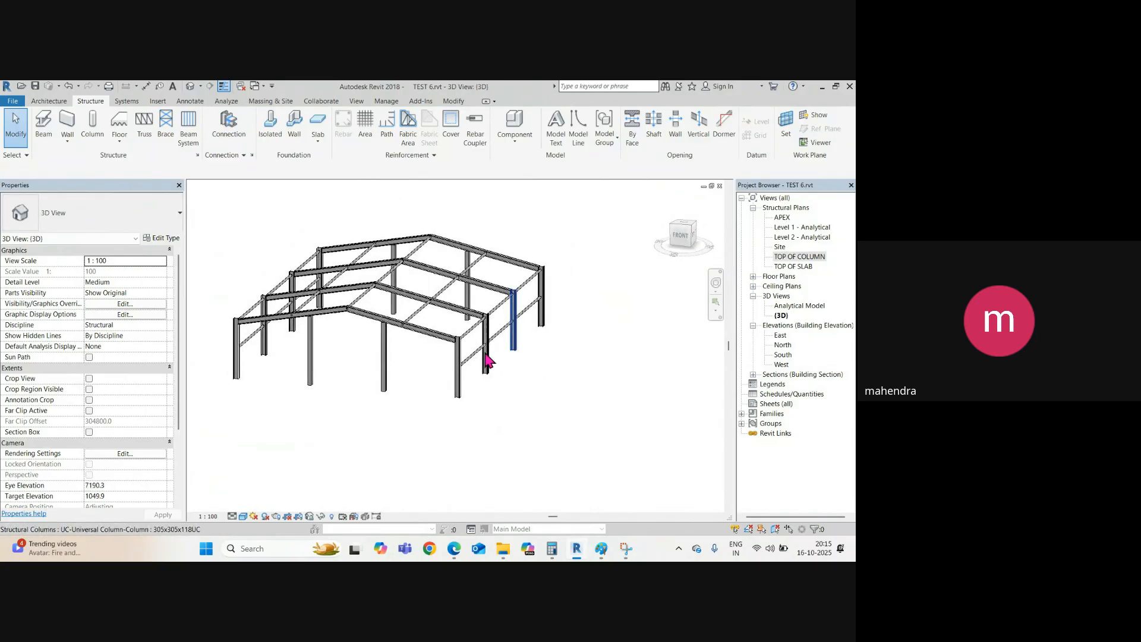
{"action": "scroll", "coordinate": [440, 236], "scroll_direction": "up", "scroll_amount": 1}
{"action": "middle_click_drag", "start_coordinate": [481, 395], "coordinate": [542, 424]}
{"action": "scroll", "coordinate": [341, 311], "scroll_direction": "up", "scroll_amount": 2}
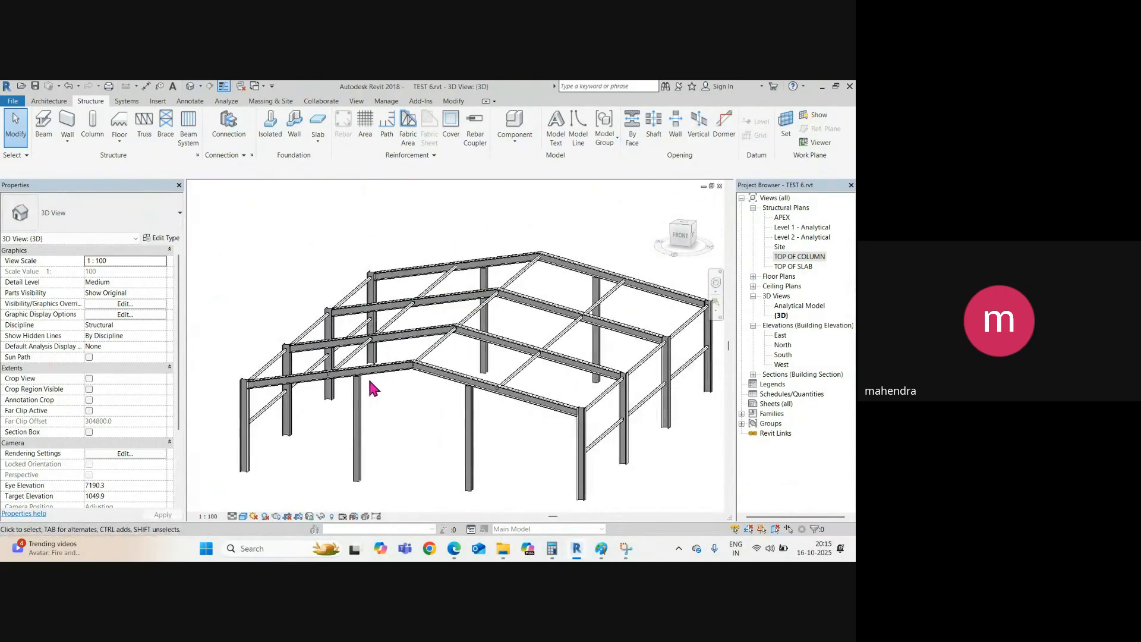
{"action": "middle_click_drag", "start_coordinate": [476, 403], "coordinate": [479, 451], "text": "shift"}
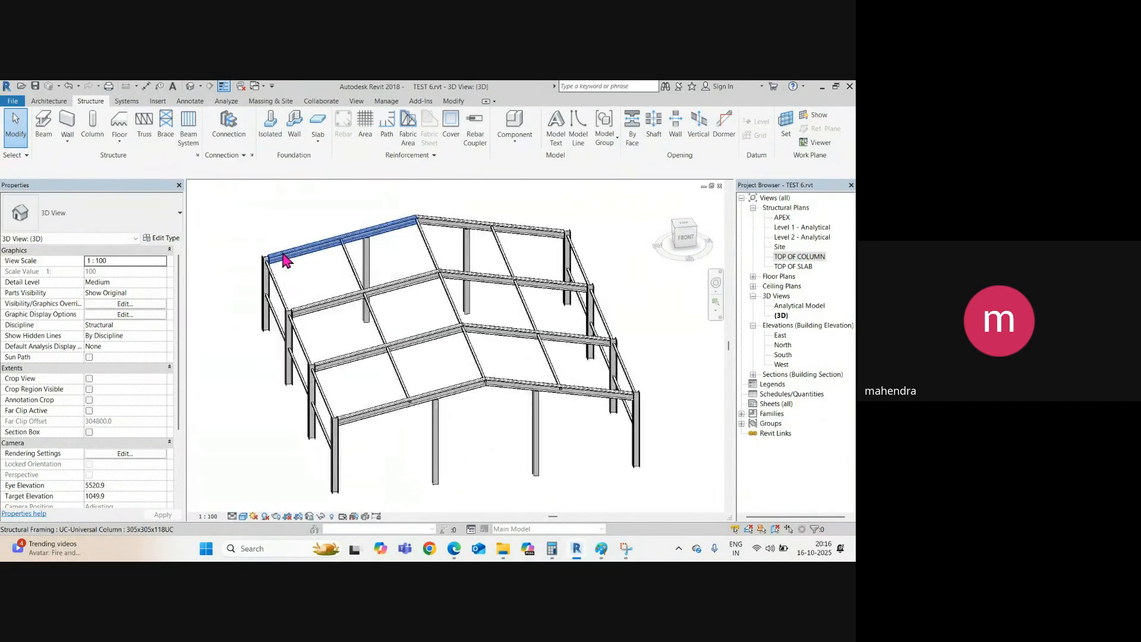
{"action": "scroll", "coordinate": [288, 255], "scroll_direction": "up", "scroll_amount": 2}
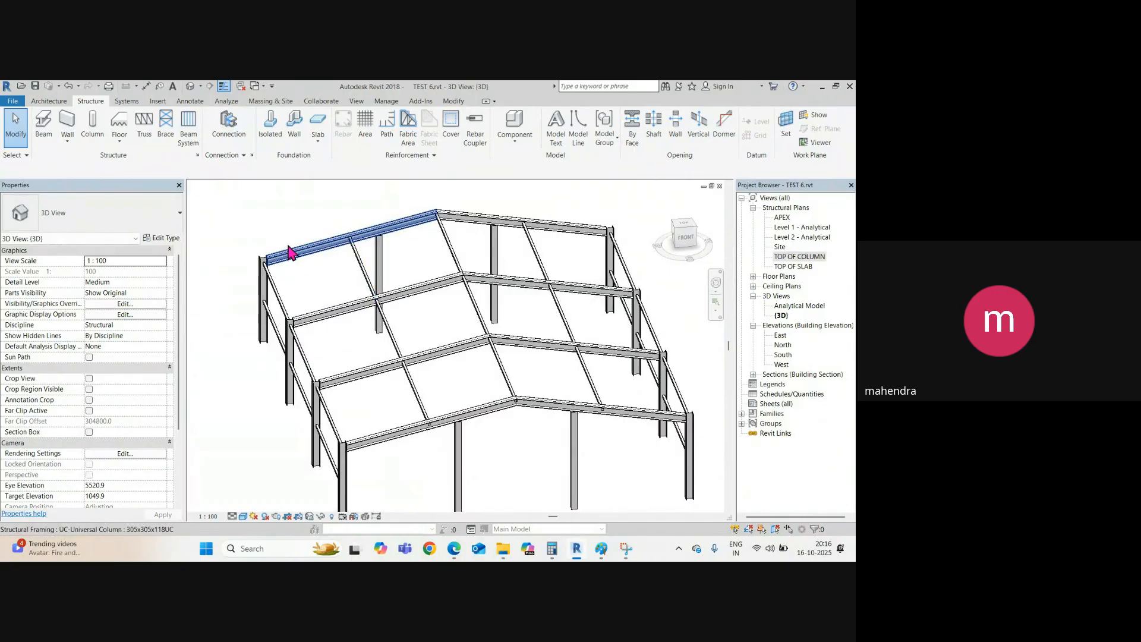
{"action": "scroll", "coordinate": [474, 352], "scroll_direction": "down", "scroll_amount": 1}
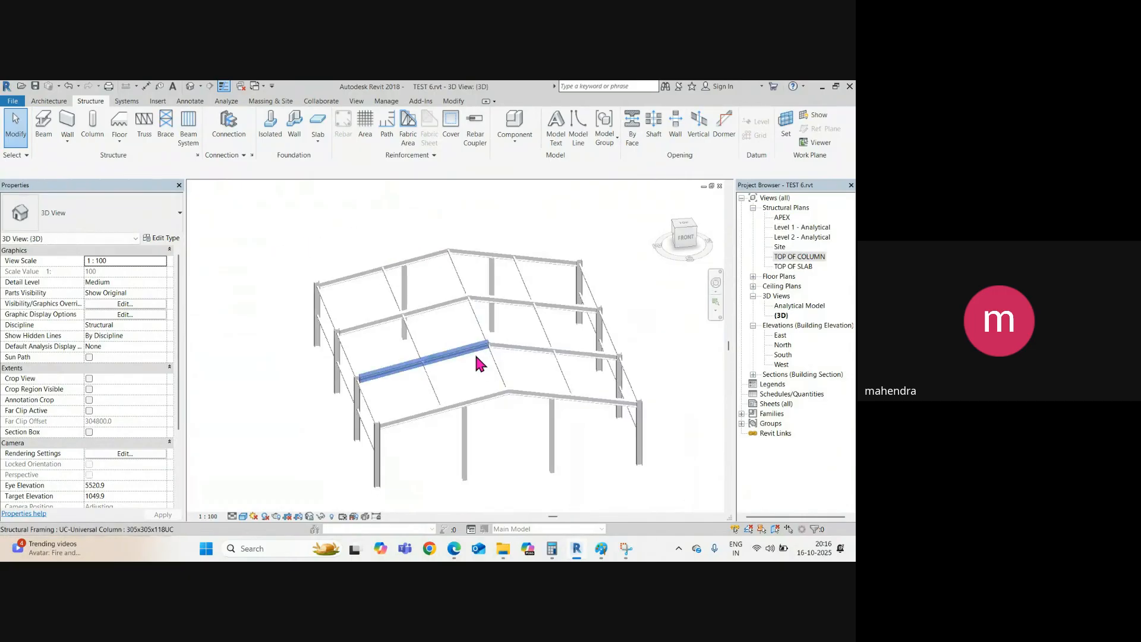
Open the APEX structural plan and bring the roof framing grid into close view.
{"action": "left_click", "coordinate": [793, 258]}
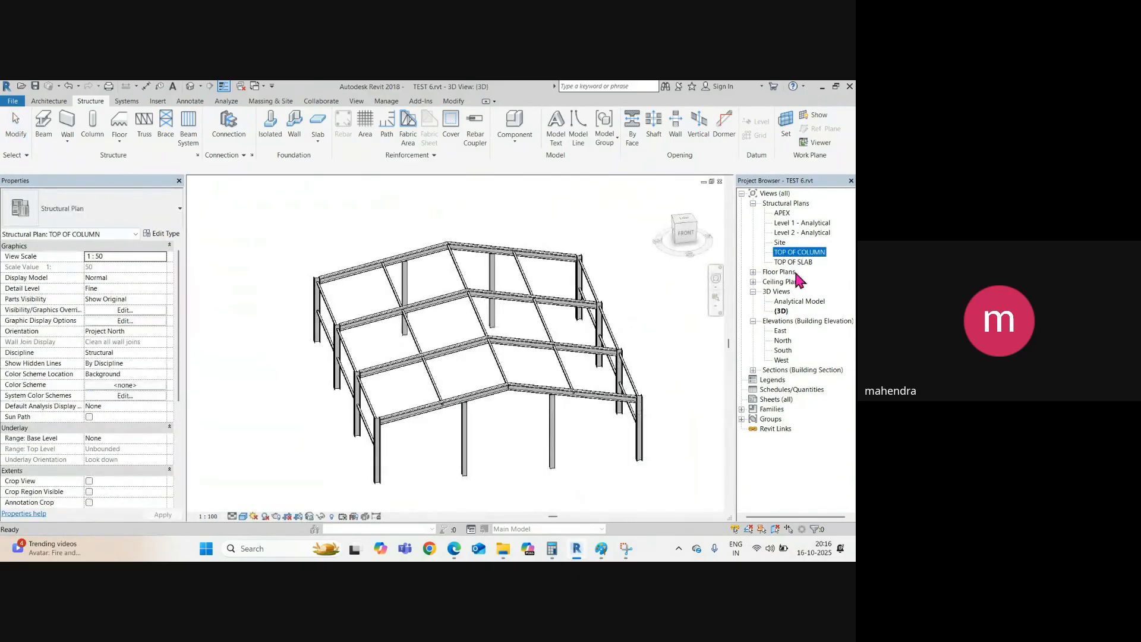
{"action": "double_click", "coordinate": [783, 215]}
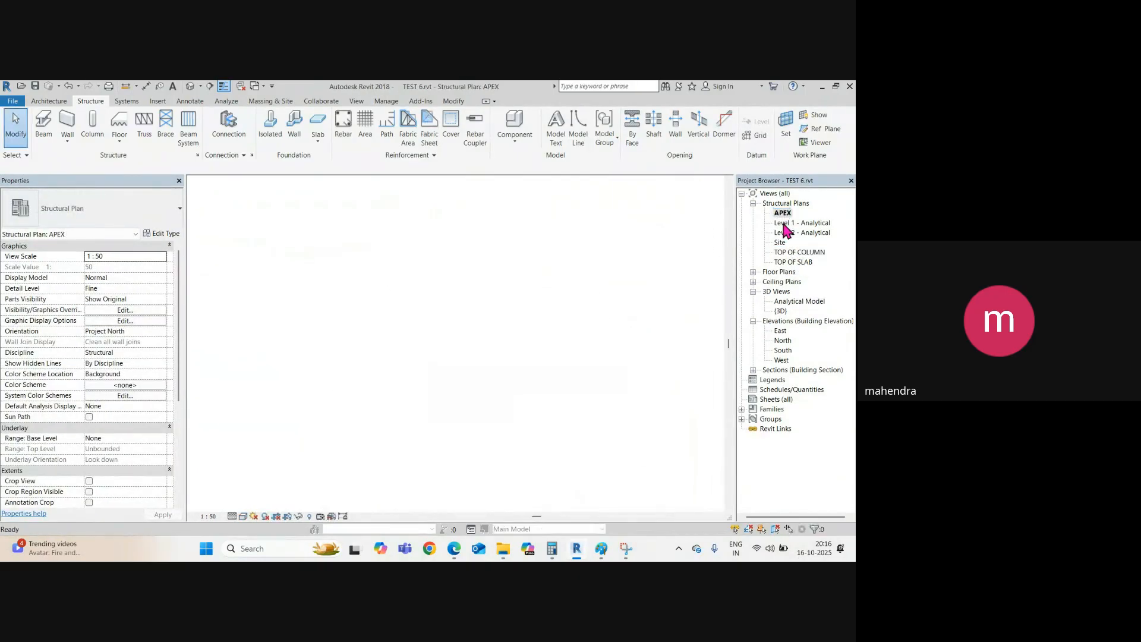
{"action": "scroll", "coordinate": [397, 277], "scroll_direction": "up", "scroll_amount": 1}
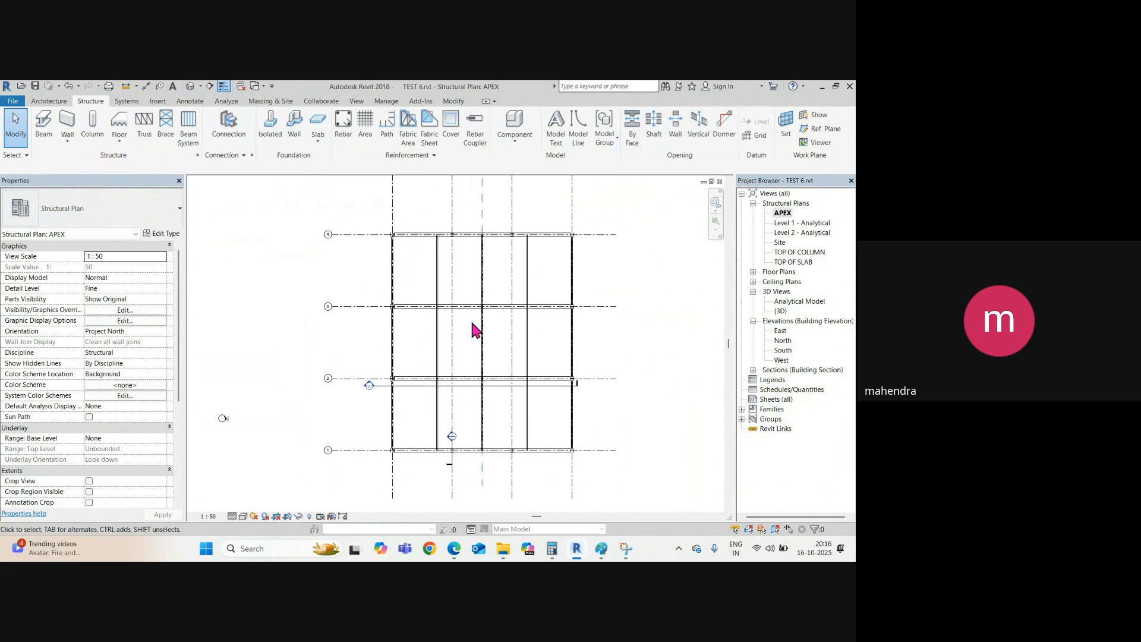
{"action": "scroll", "coordinate": [469, 297], "scroll_direction": "up", "scroll_amount": 2}
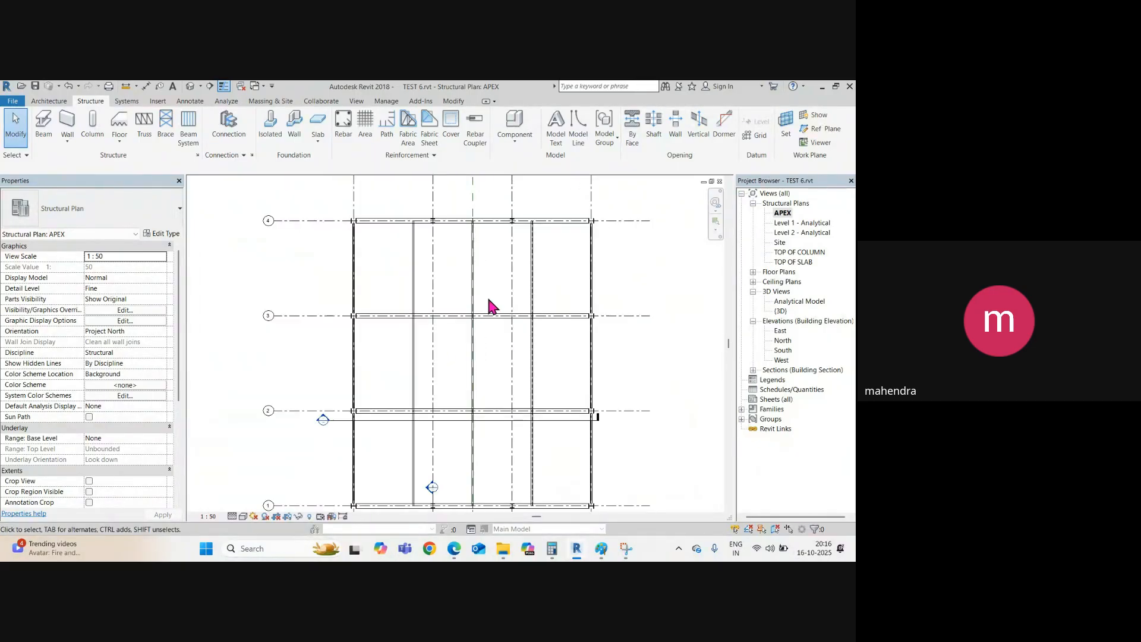
Show the Section 1 view and capture the whole portal frame with Snipping Tool.
{"action": "left_click", "coordinate": [625, 552]}
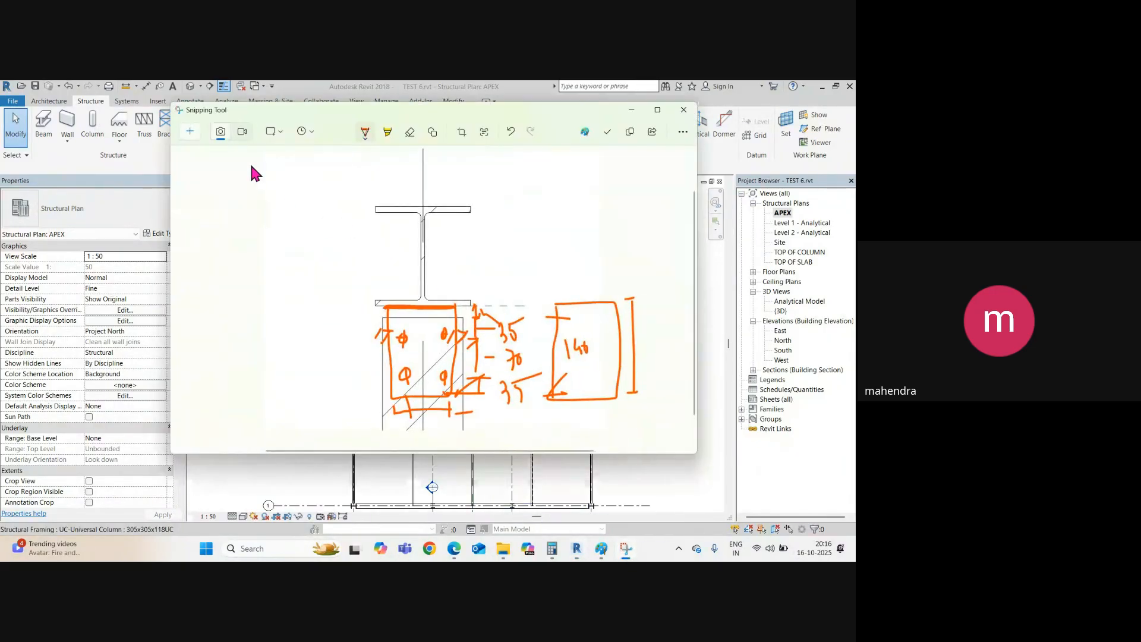
{"action": "left_click", "coordinate": [634, 109]}
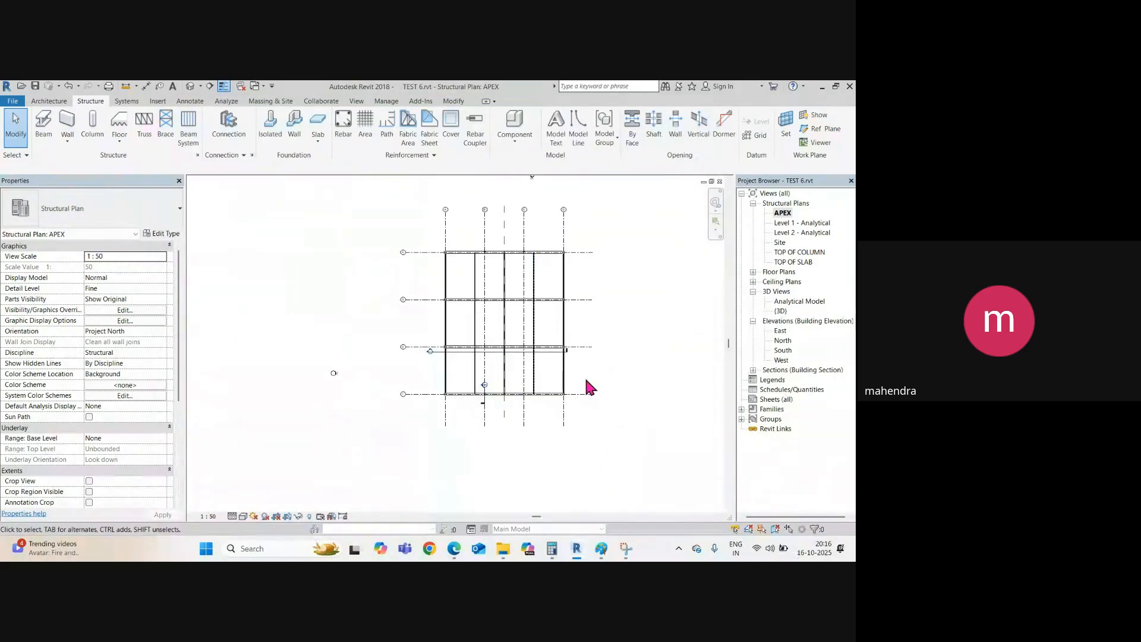
{"action": "key", "text": "3"}
{"action": "key", "text": "d"}
{"action": "key", "text": "ctrl+Tab"}
{"action": "key", "text": "ctrl+Tab"}
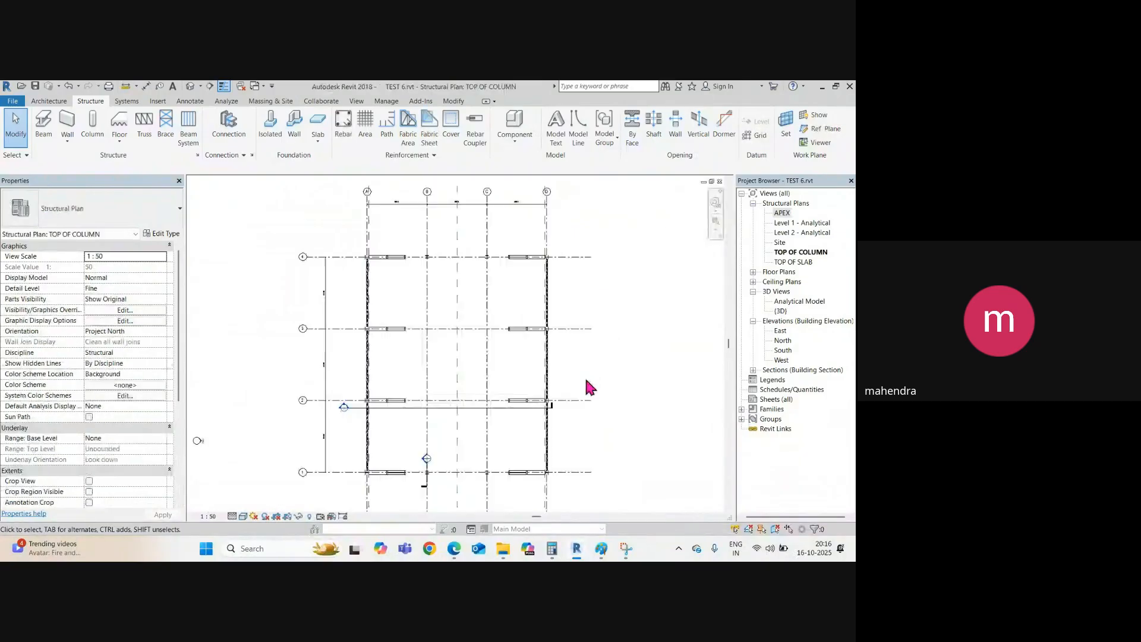
{"action": "left_click", "coordinate": [626, 548]}
{"action": "left_click", "coordinate": [196, 129]}
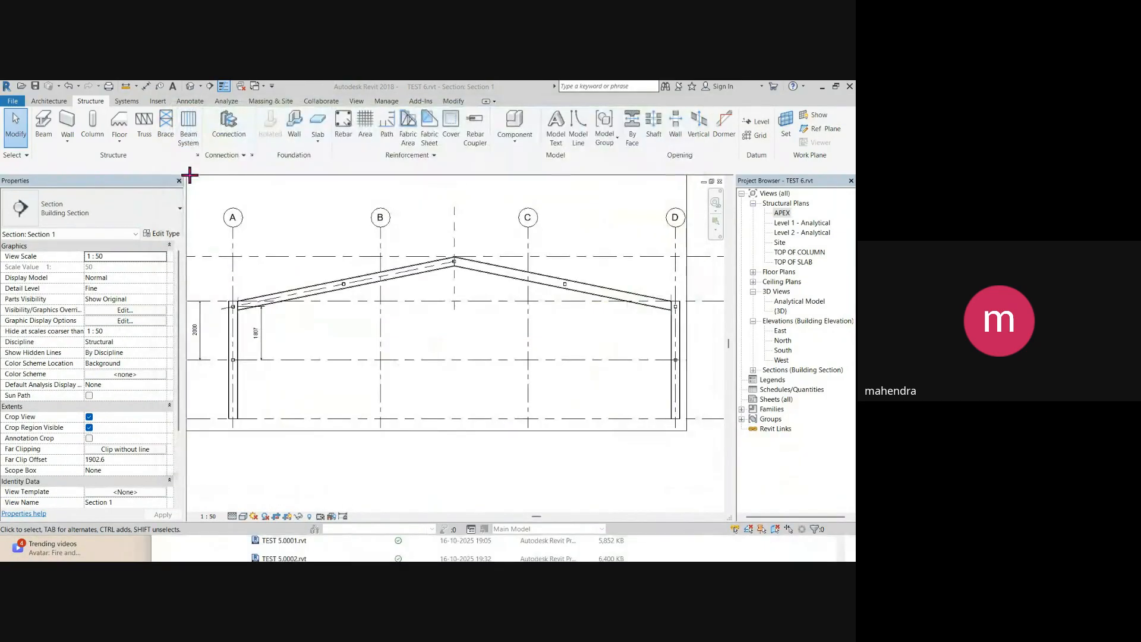
{"action": "left_click_drag", "start_coordinate": [189, 179], "coordinate": [701, 472]}
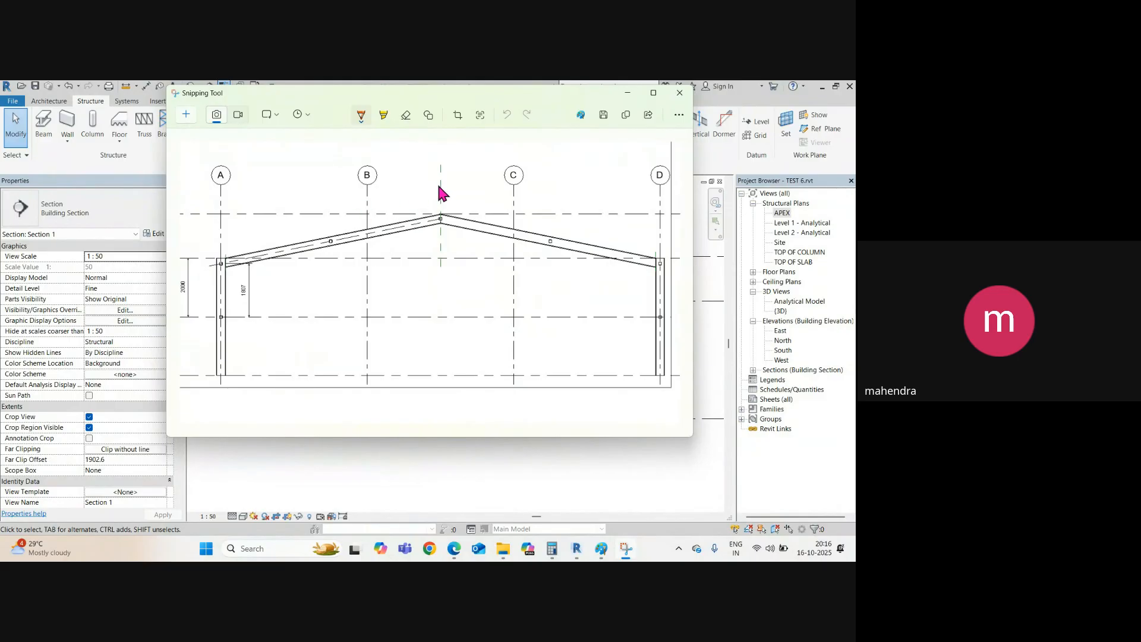
Annotate the snip with the grid A to ridge span, a spacing note and marks along both rafters, then return to Revit's APEX plan.
{"action": "left_click_drag", "start_coordinate": [440, 181], "coordinate": [362, 181]}
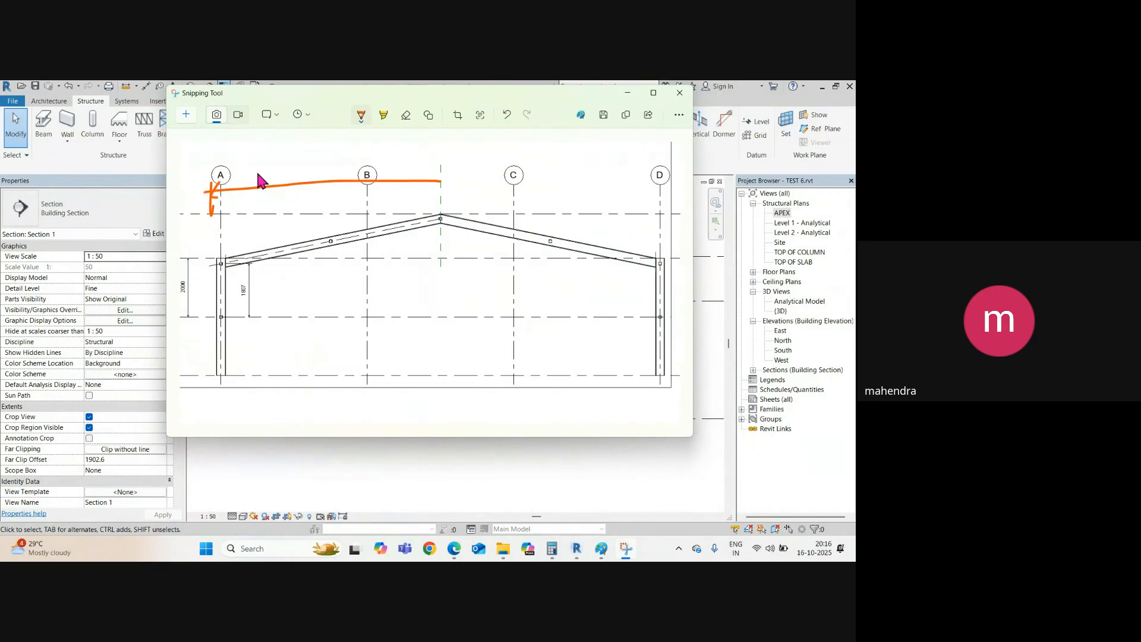
{"action": "left_click_drag", "start_coordinate": [248, 172], "coordinate": [320, 168]}
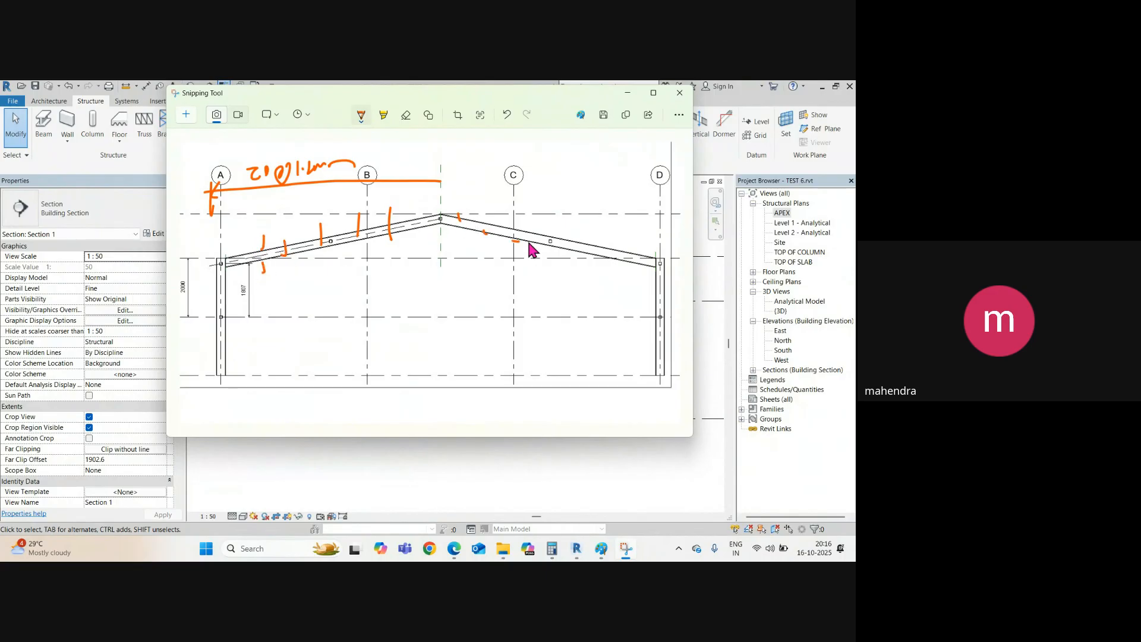
{"action": "scroll", "coordinate": [427, 225], "scroll_direction": "up", "scroll_amount": 1}
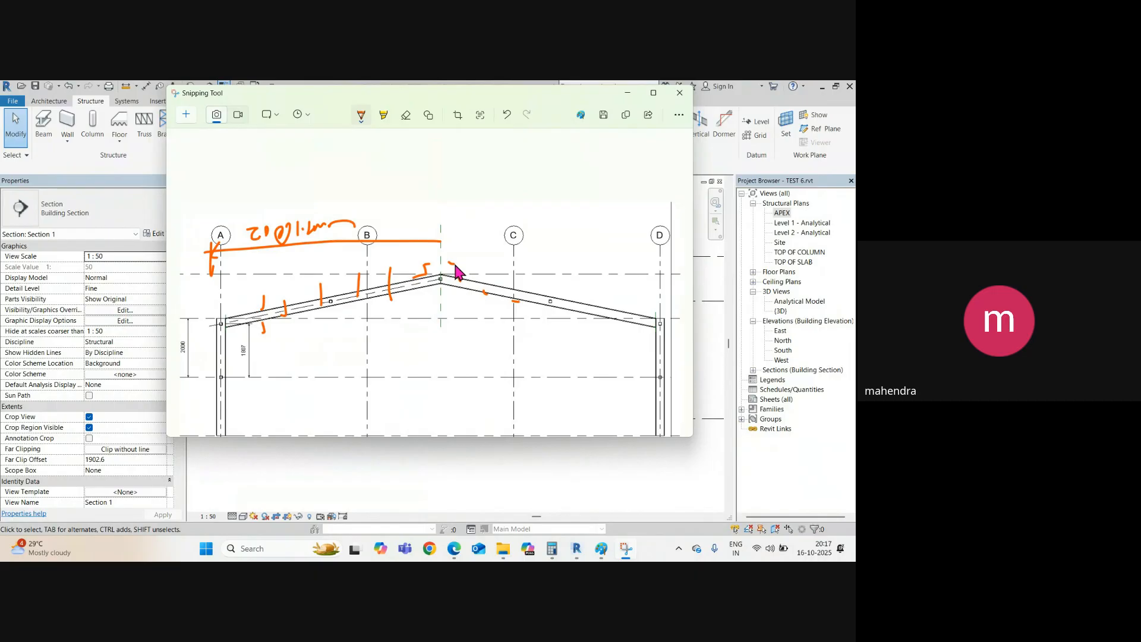
{"action": "left_click_drag", "start_coordinate": [458, 257], "coordinate": [640, 319]}
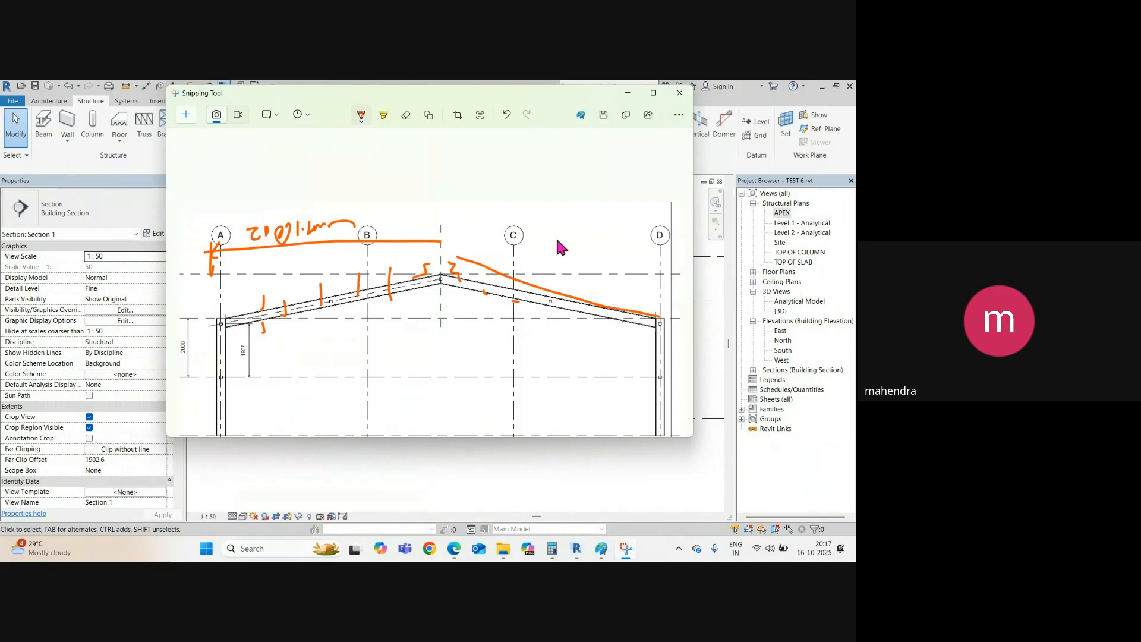
{"action": "left_click", "coordinate": [626, 92]}
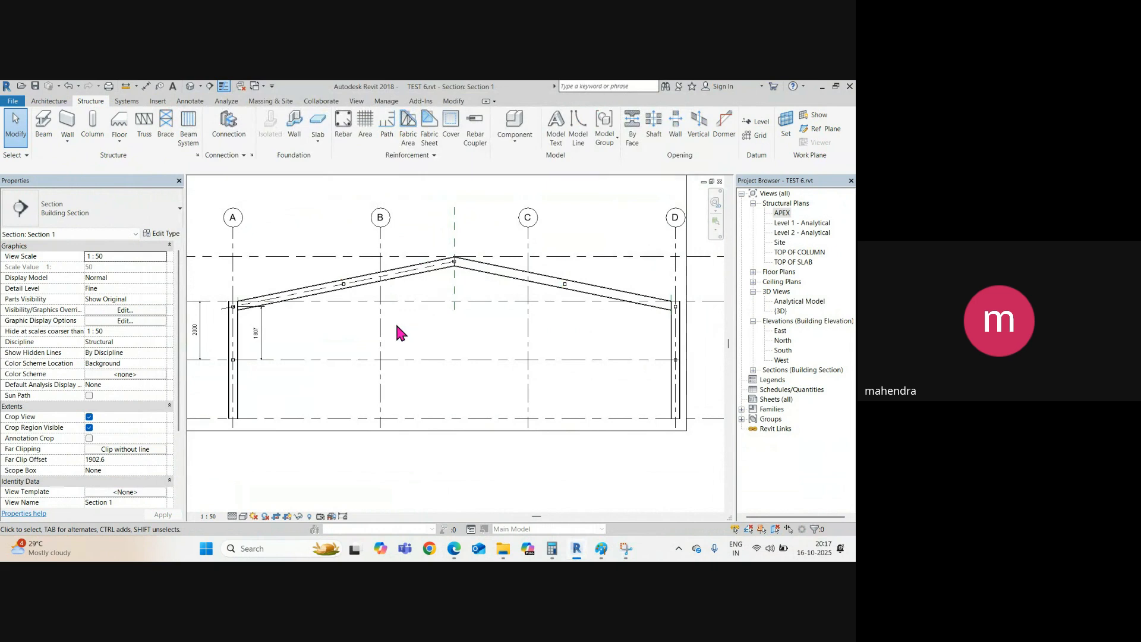
{"action": "key", "text": "ctrl+Tab"}
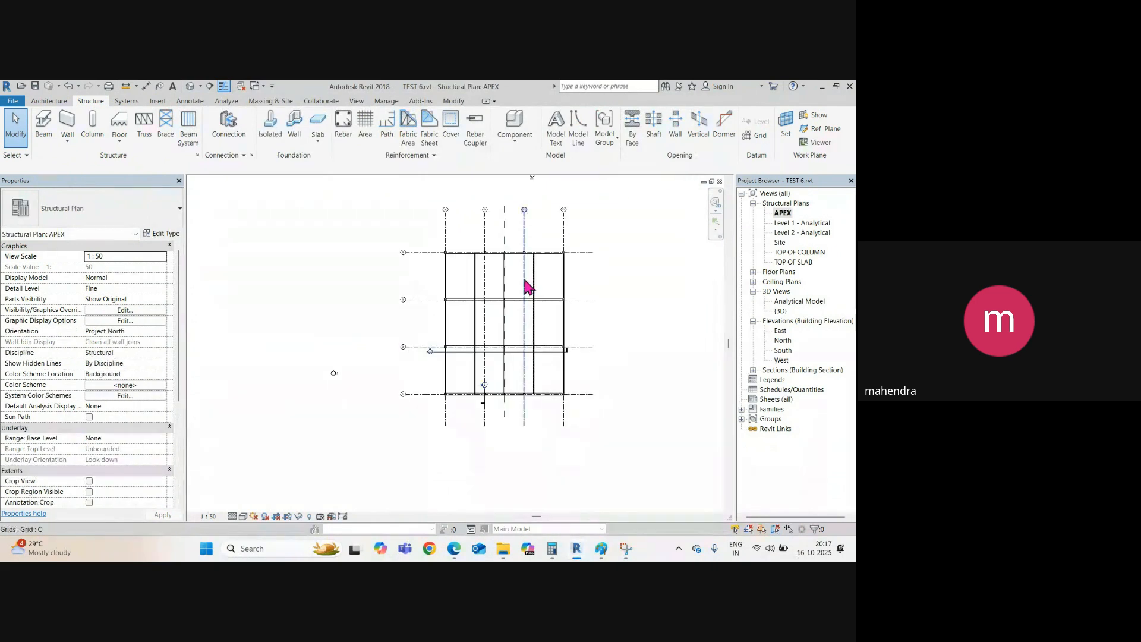
Start a beam in the APEX plan and open the Light Gauge Steel folder under Structural Framing for loading a family.
{"action": "scroll", "coordinate": [518, 271], "scroll_direction": "up", "scroll_amount": 5}
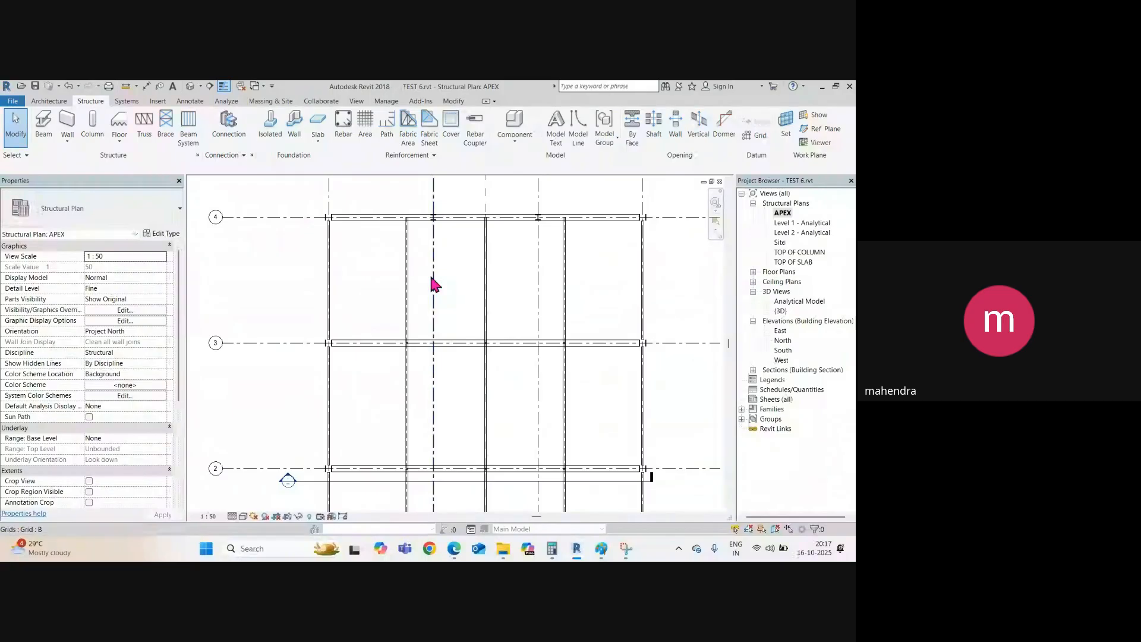
{"action": "scroll", "coordinate": [469, 255], "scroll_direction": "down", "scroll_amount": 2}
{"action": "middle_click_drag", "start_coordinate": [469, 255], "coordinate": [464, 203]}
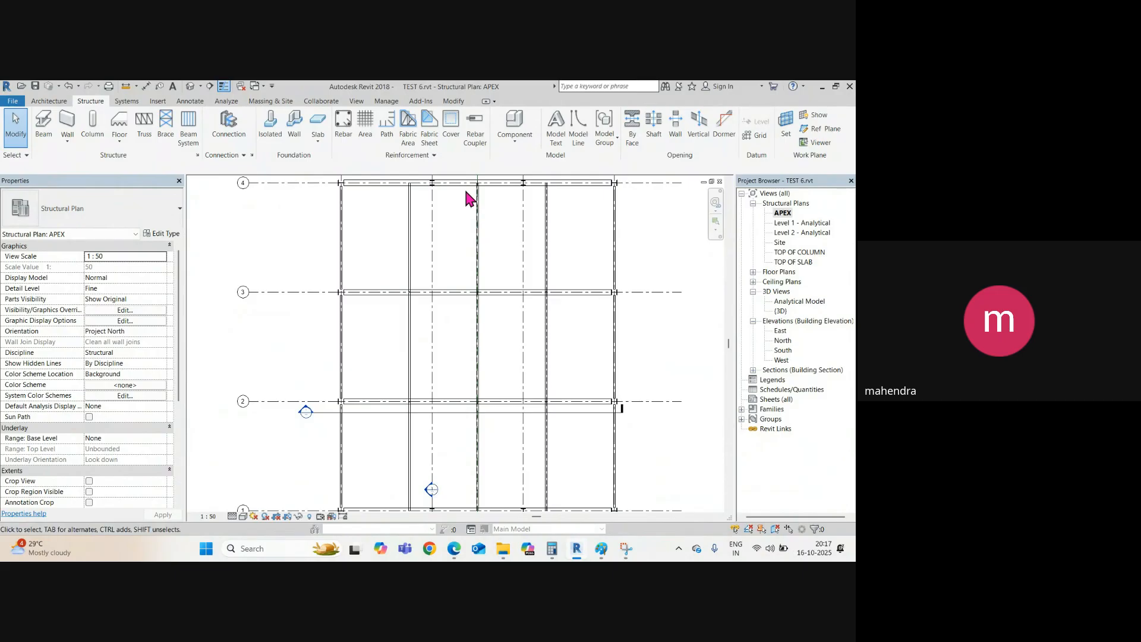
{"action": "scroll", "coordinate": [469, 193], "scroll_direction": "down", "scroll_amount": 1}
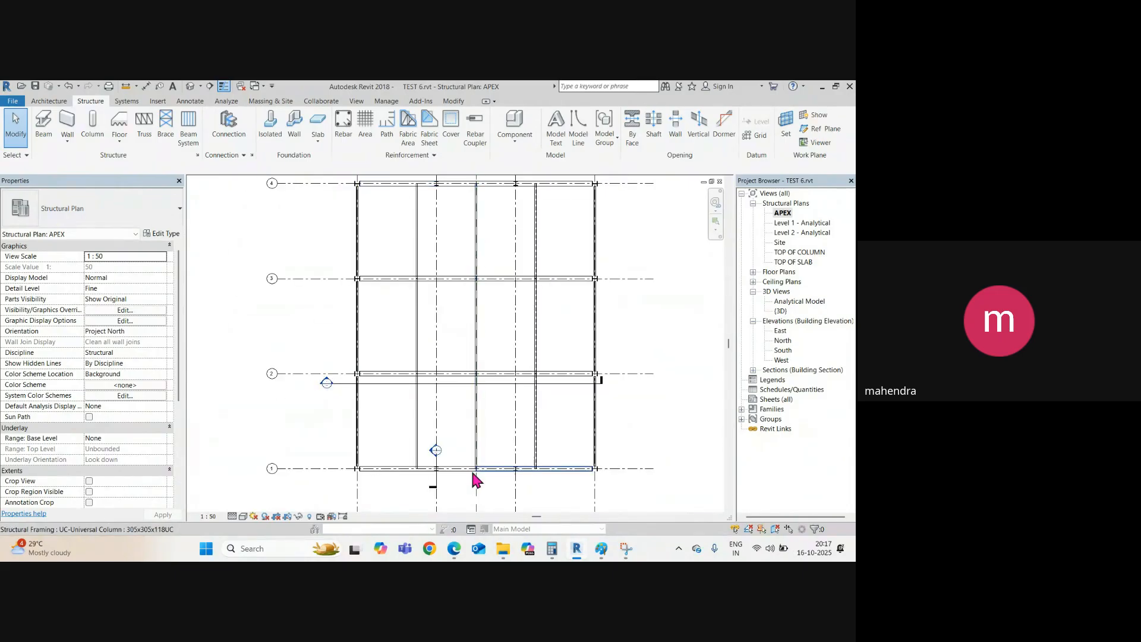
{"action": "scroll", "coordinate": [476, 195], "scroll_direction": "up", "scroll_amount": 1}
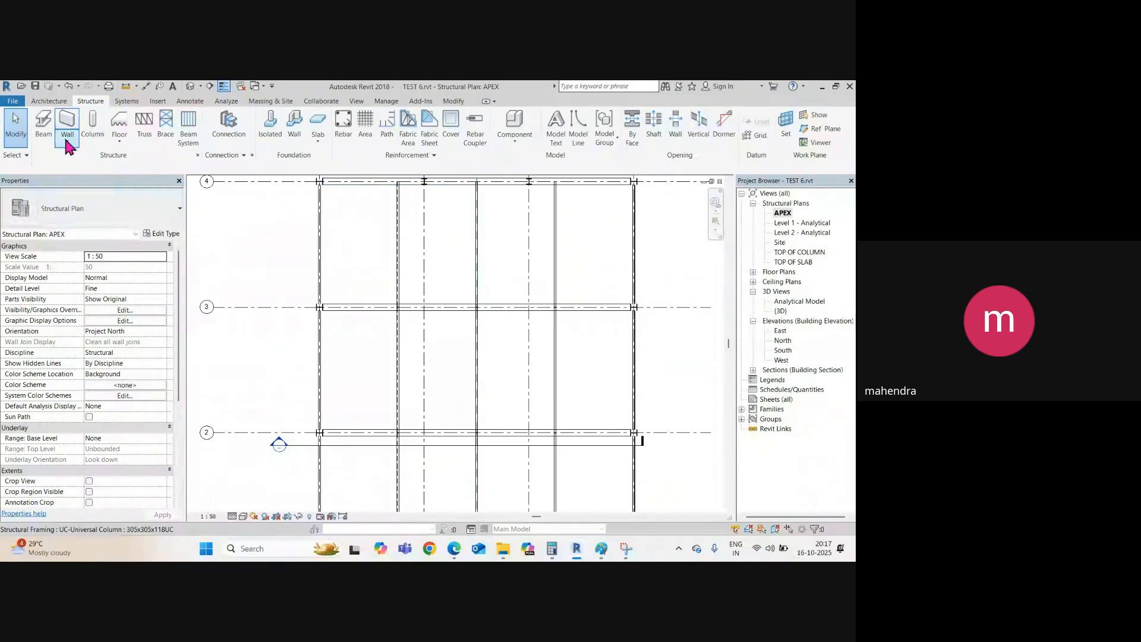
{"action": "left_click", "coordinate": [46, 138]}
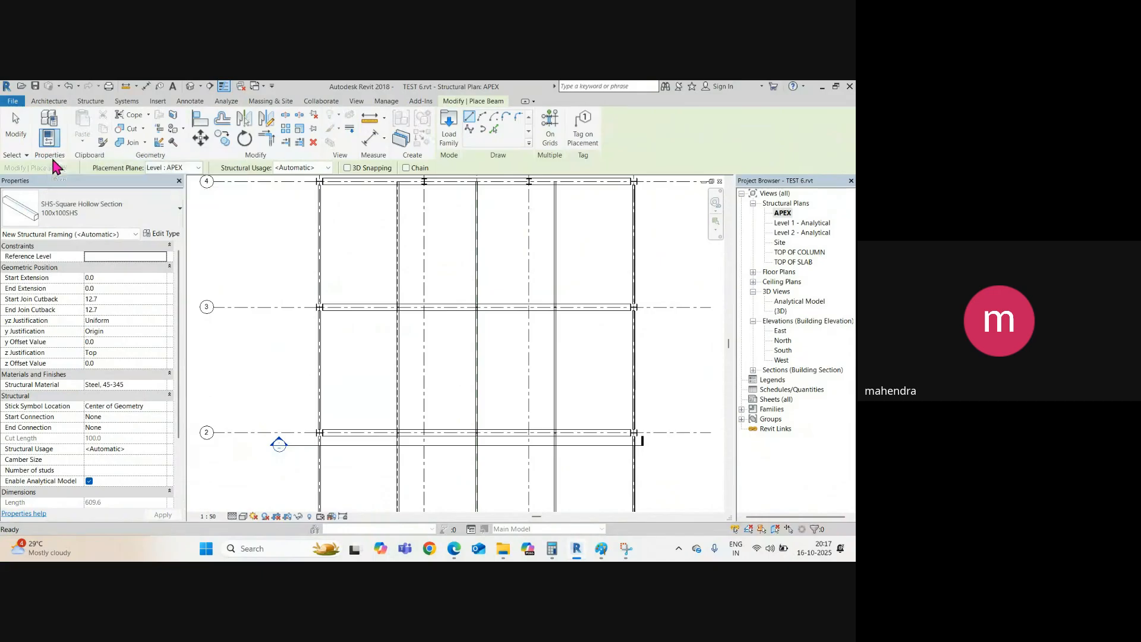
{"action": "left_click", "coordinate": [149, 213]}
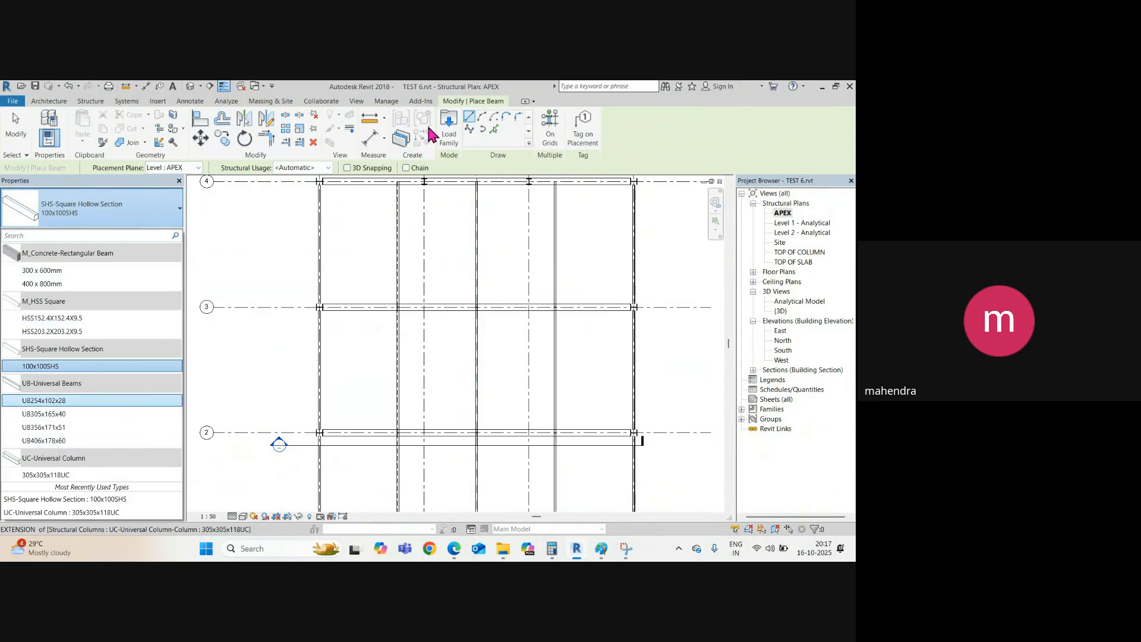
{"action": "left_click", "coordinate": [452, 139]}
{"action": "left_click", "coordinate": [450, 141]}
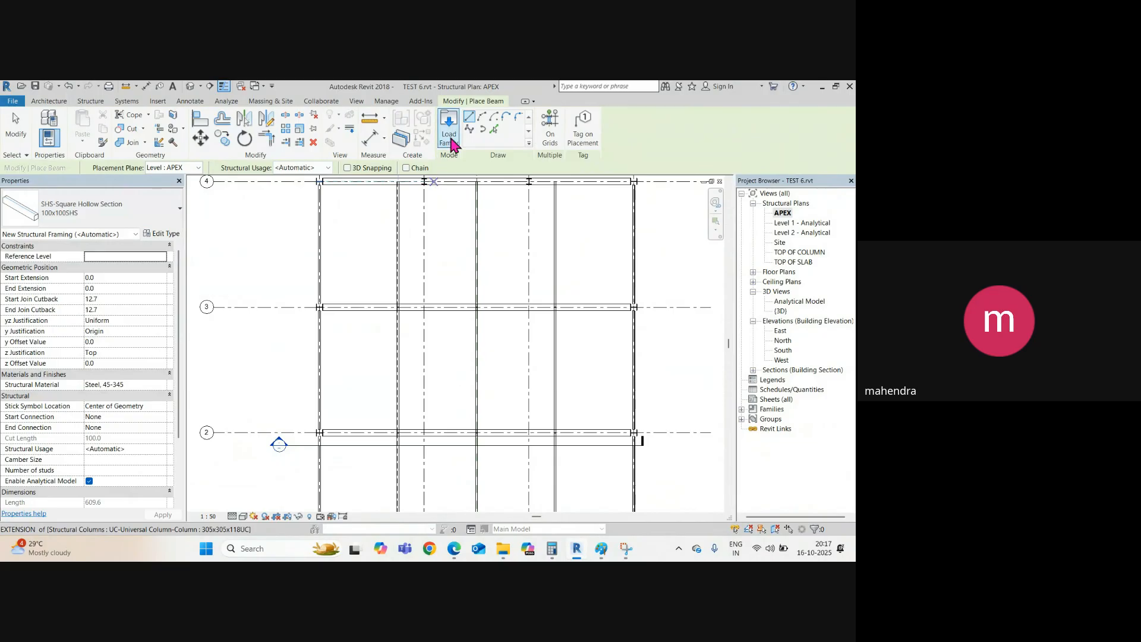
{"action": "scroll", "coordinate": [416, 238], "scroll_direction": "down", "scroll_amount": 5}
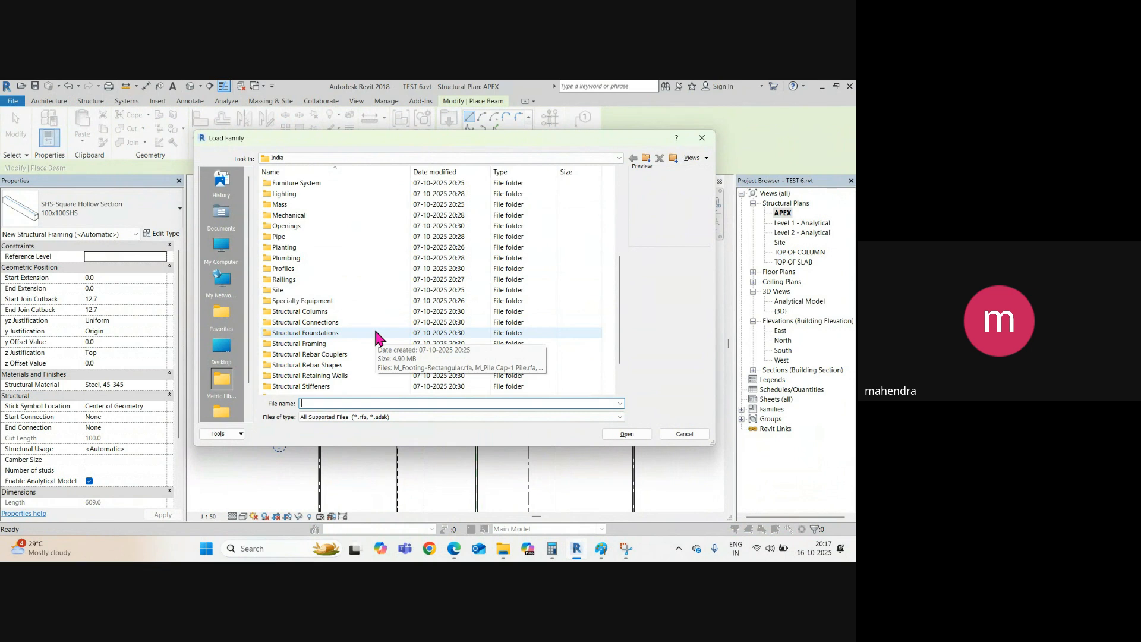
{"action": "double_click", "coordinate": [319, 344]}
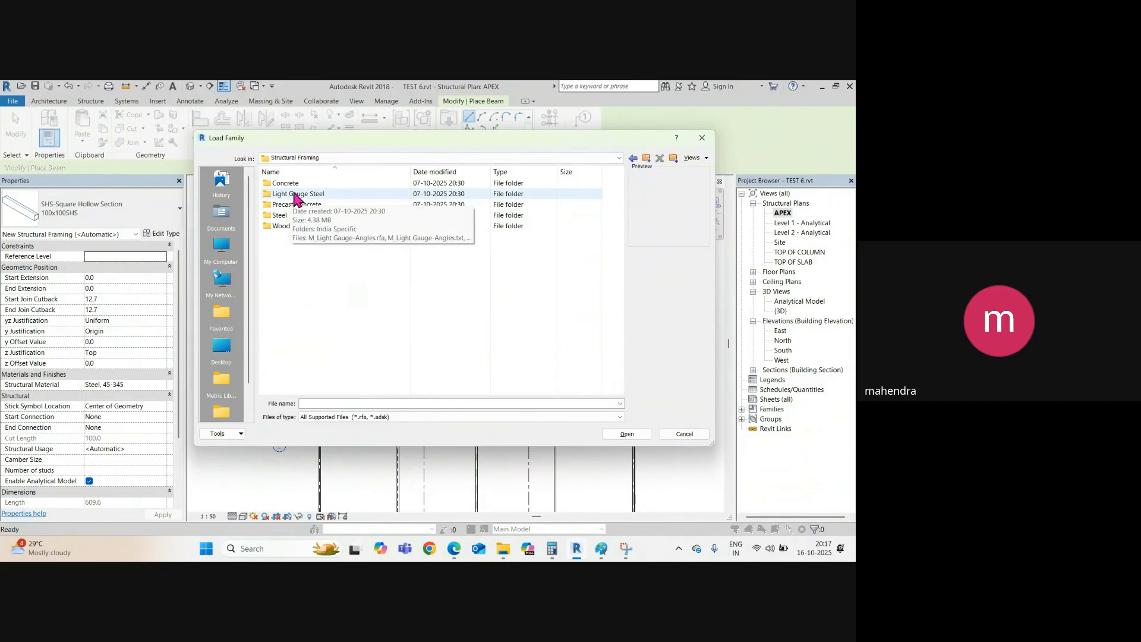
{"action": "double_click", "coordinate": [285, 197]}
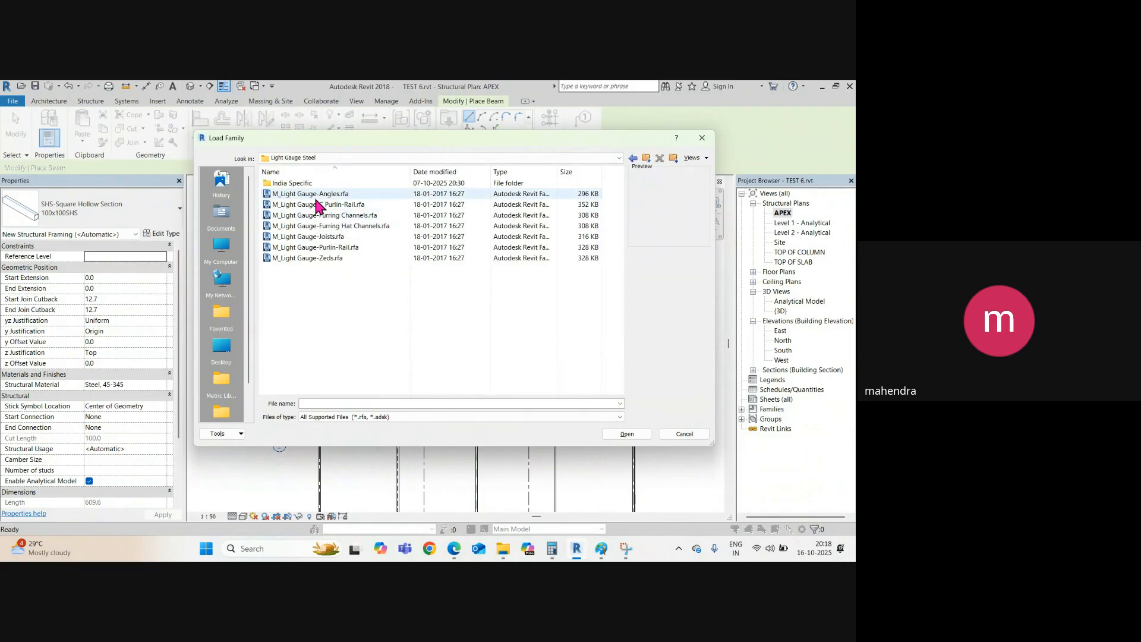
Preview the angle, C purlin-rail, furring channel, joist, purlin-rail and zed families in the Light Gauge Steel folder.
{"action": "left_click", "coordinate": [313, 196]}
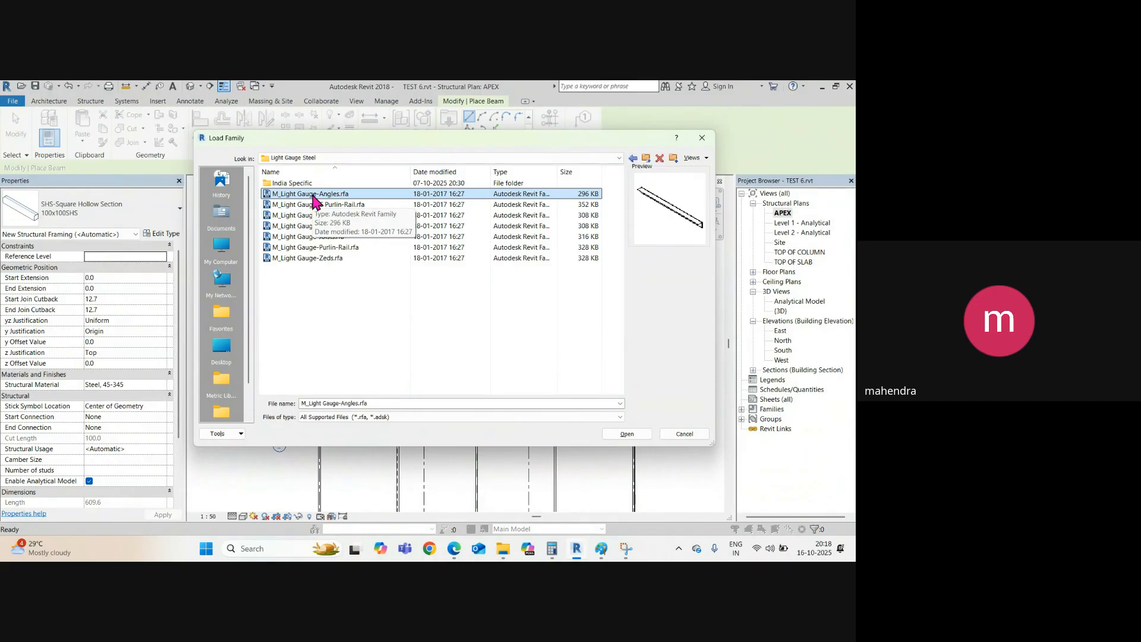
{"action": "key", "text": "Down"}
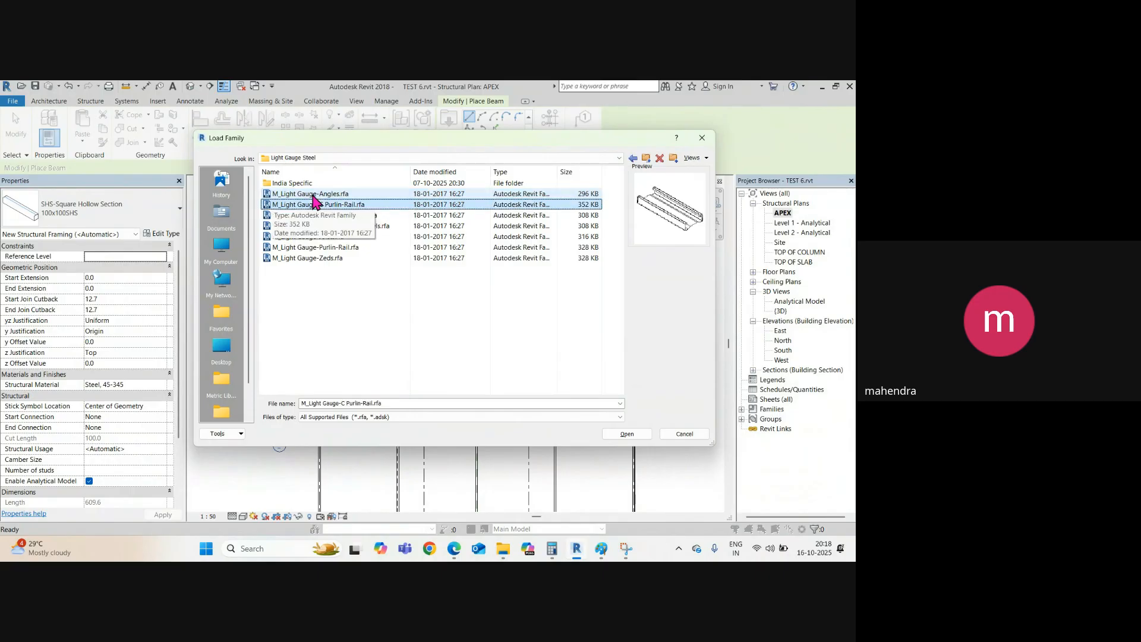
{"action": "key", "text": "Down"}
{"action": "key", "text": "Down"}
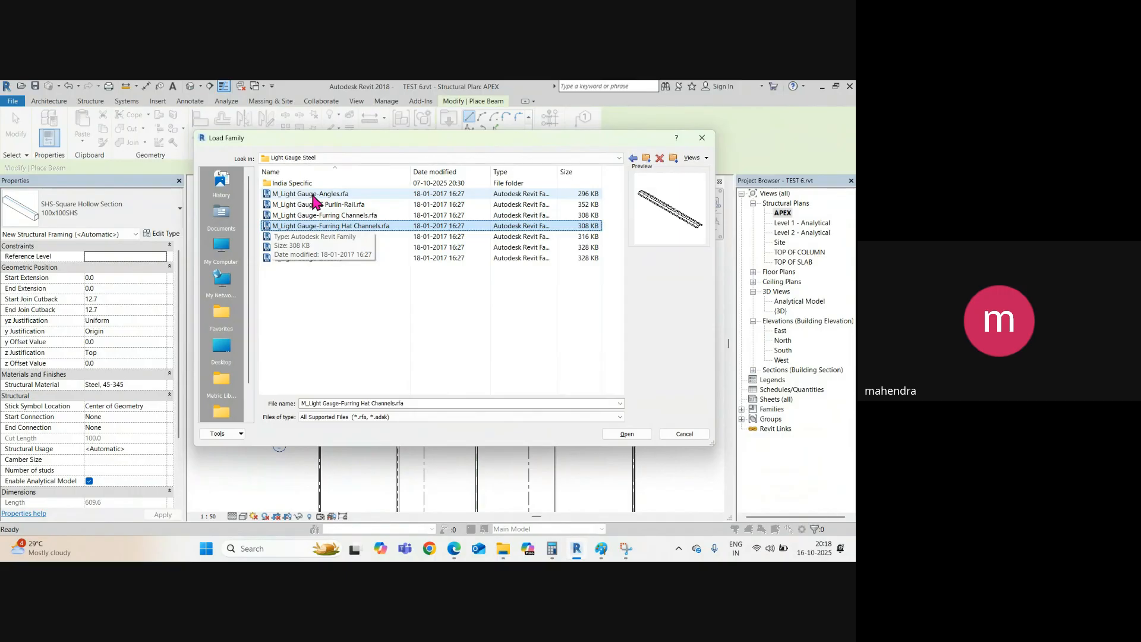
{"action": "key", "text": "Down"}
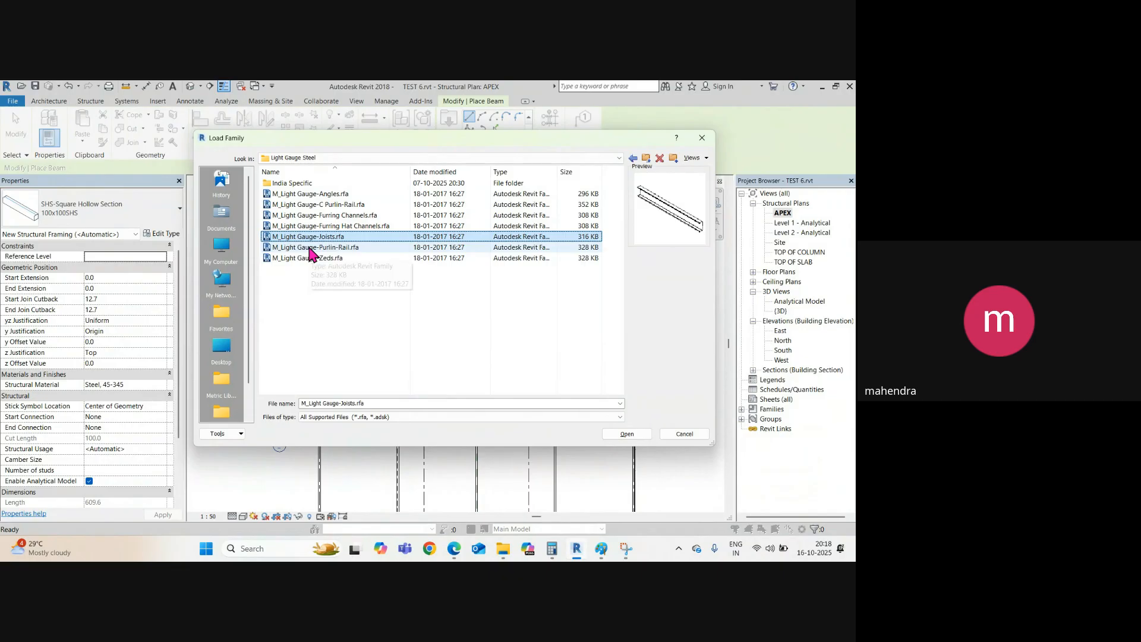
{"action": "left_click", "coordinate": [312, 248]}
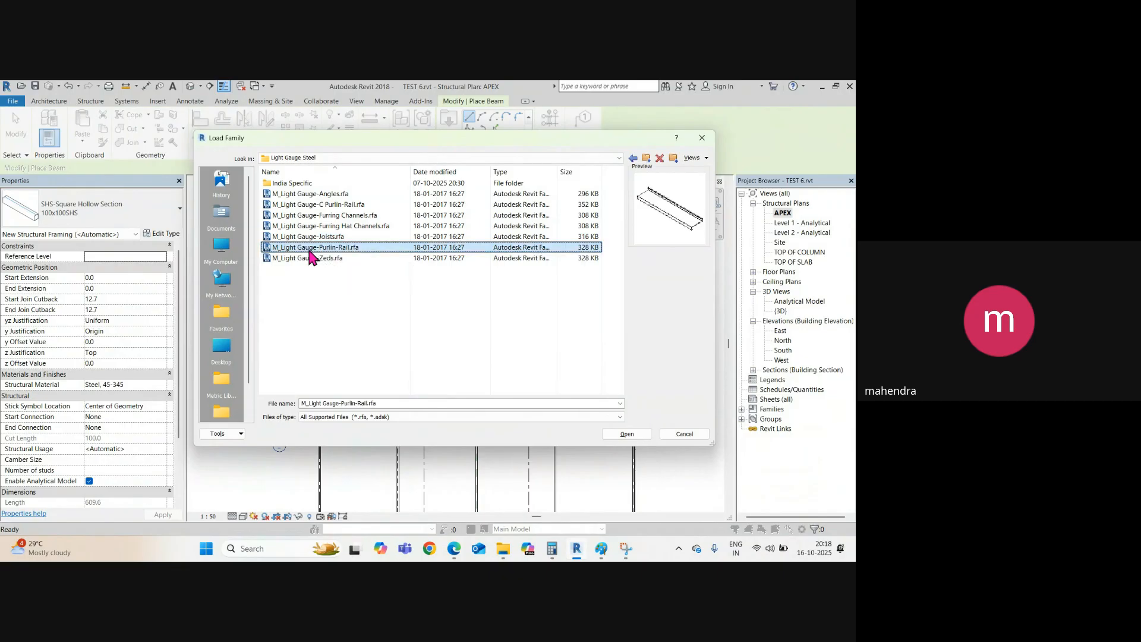
{"action": "left_click", "coordinate": [309, 260]}
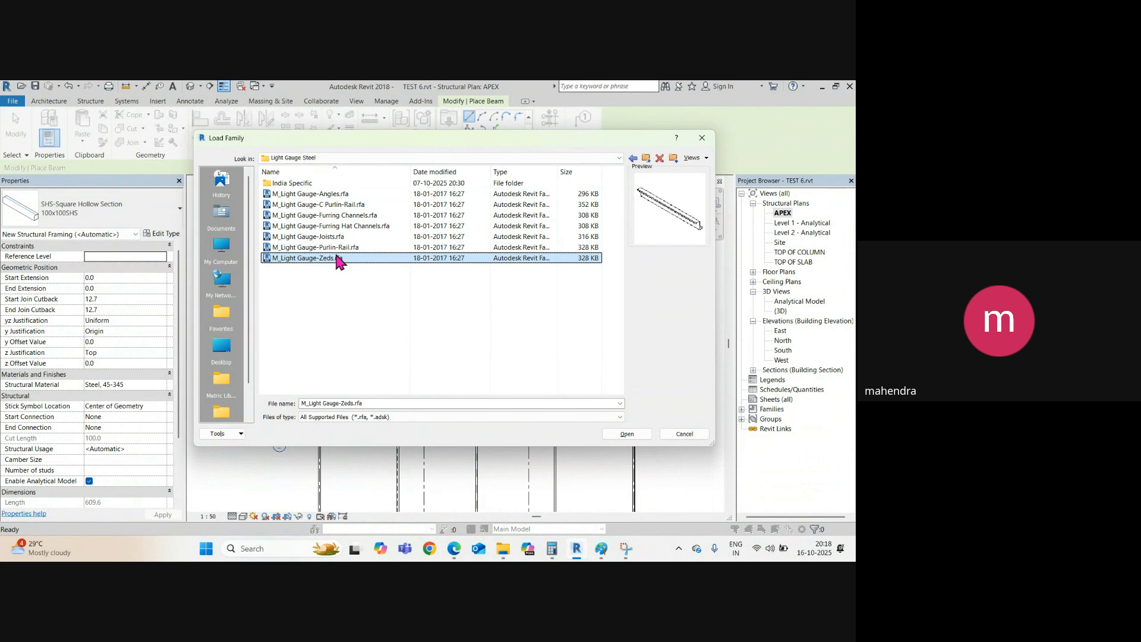
{"action": "left_click", "coordinate": [329, 249]}
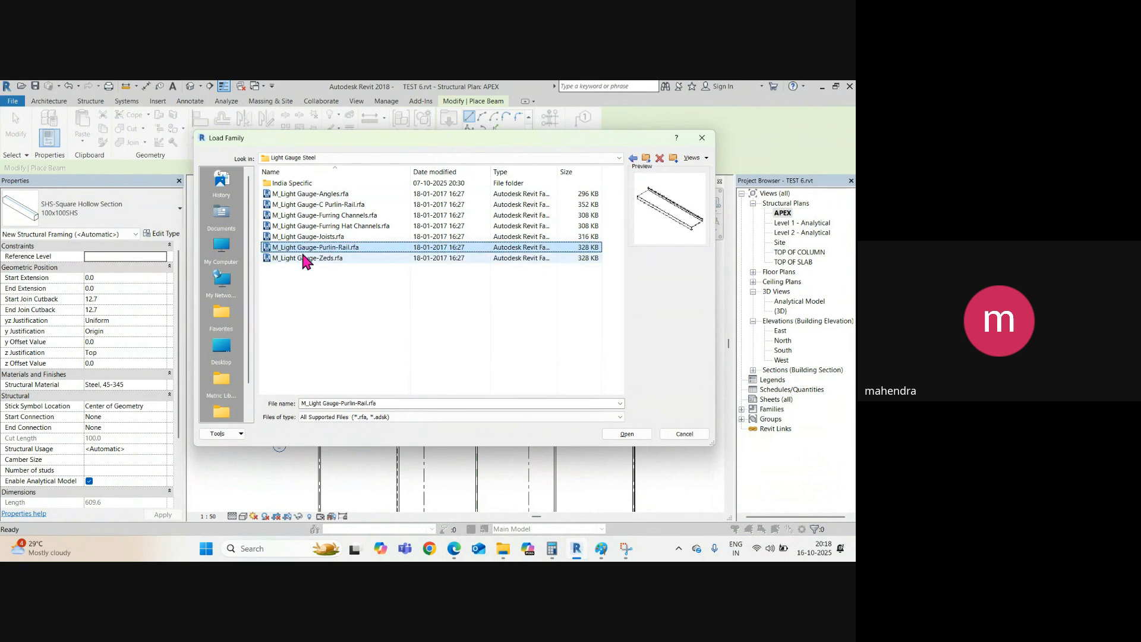
Open the India Specific folder and preview its light gauge angle, C shape, hat and zed families.
{"action": "double_click", "coordinate": [299, 184]}
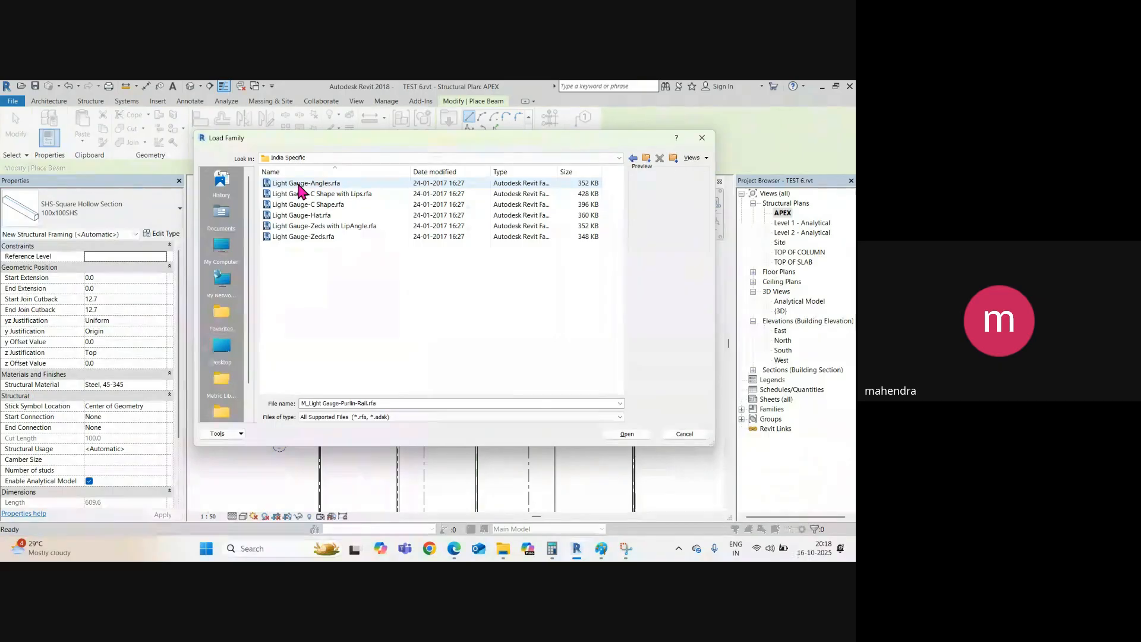
{"action": "left_click", "coordinate": [300, 186]}
{"action": "left_click", "coordinate": [298, 194]}
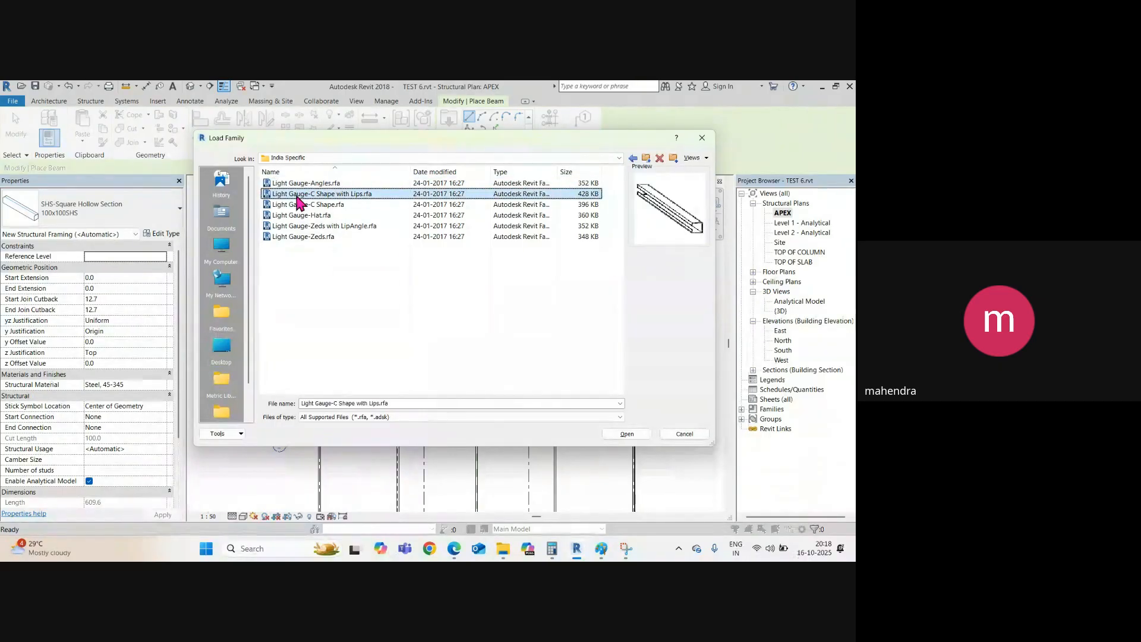
{"action": "key", "text": "Down"}
{"action": "key", "text": "Down"}
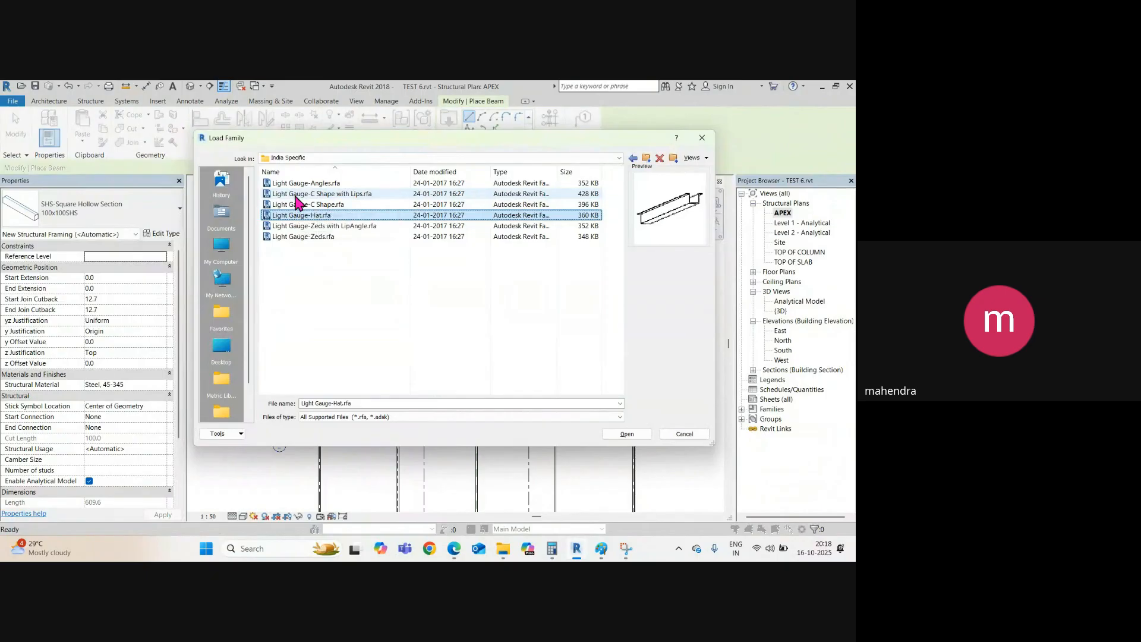
{"action": "key", "text": "Down"}
{"action": "key", "text": "Down"}
{"action": "key", "text": "Up"}
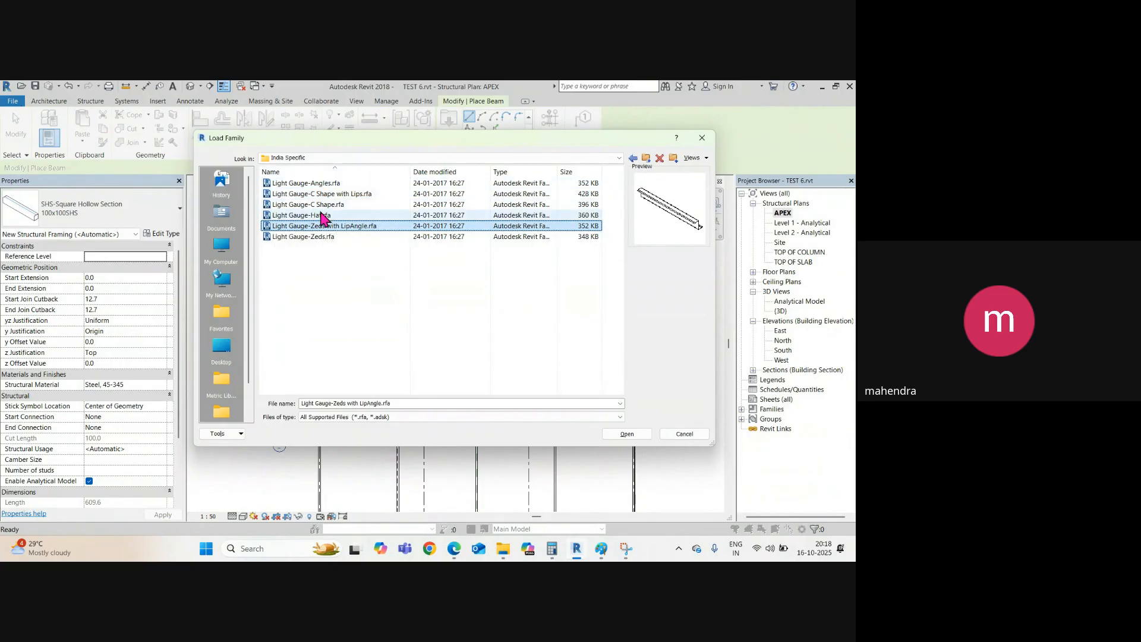
Return to the Light Gauge Steel folder and compare its family previews again, from the angles through the purlin-rail.
{"action": "left_click", "coordinate": [633, 158]}
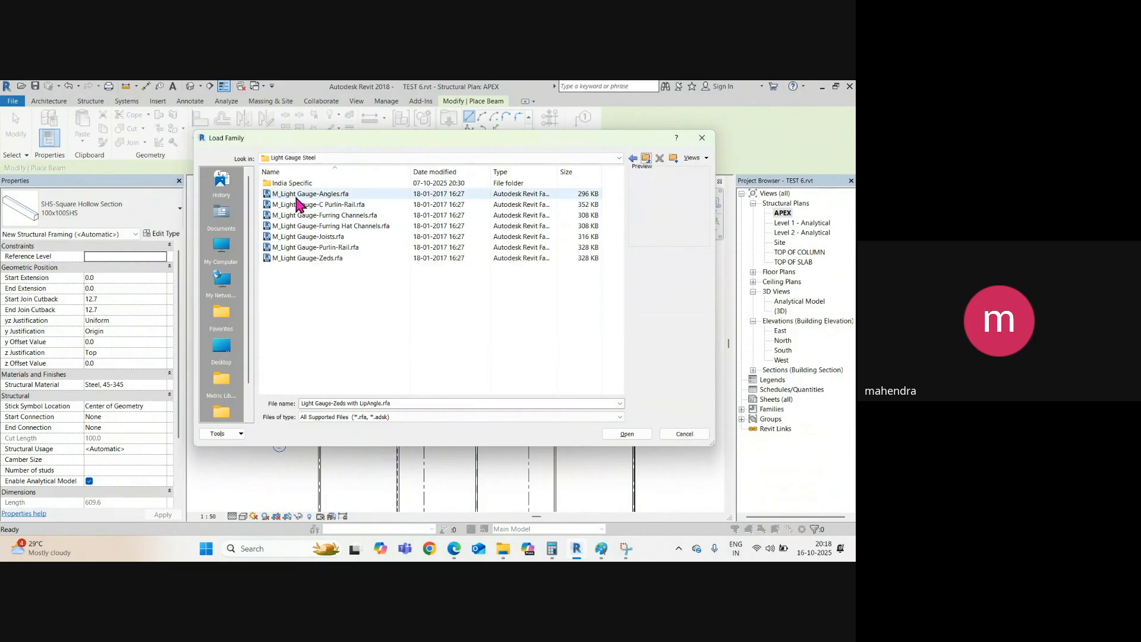
{"action": "left_click", "coordinate": [297, 196]}
{"action": "key", "text": "Down"}
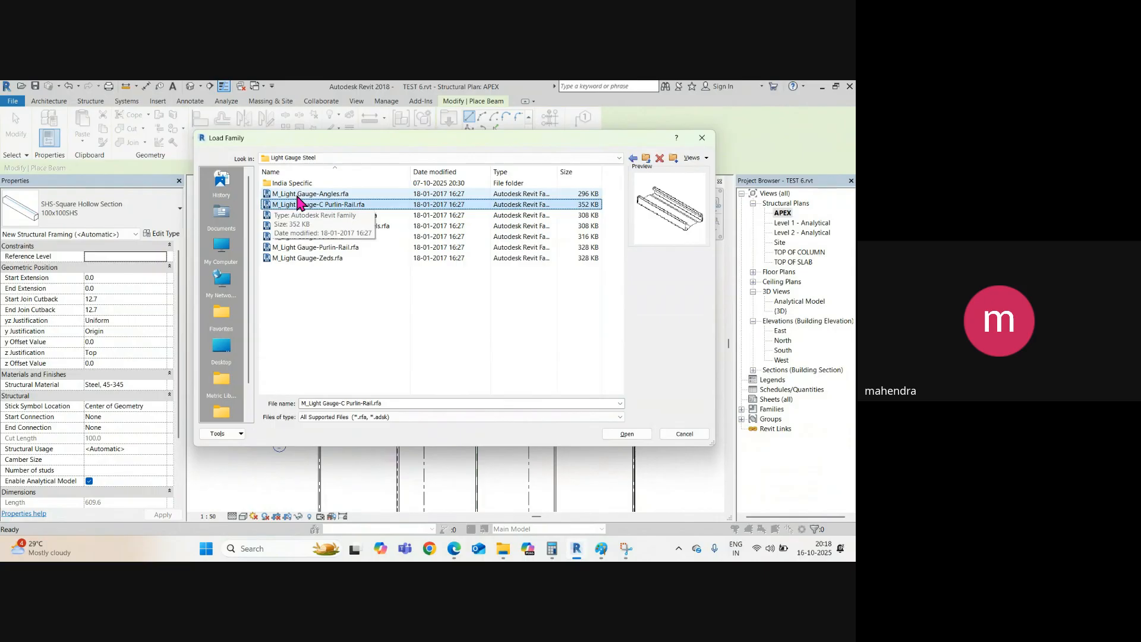
{"action": "key", "text": "Down"}
{"action": "key", "text": "Down"}
{"action": "key", "text": "Down"}
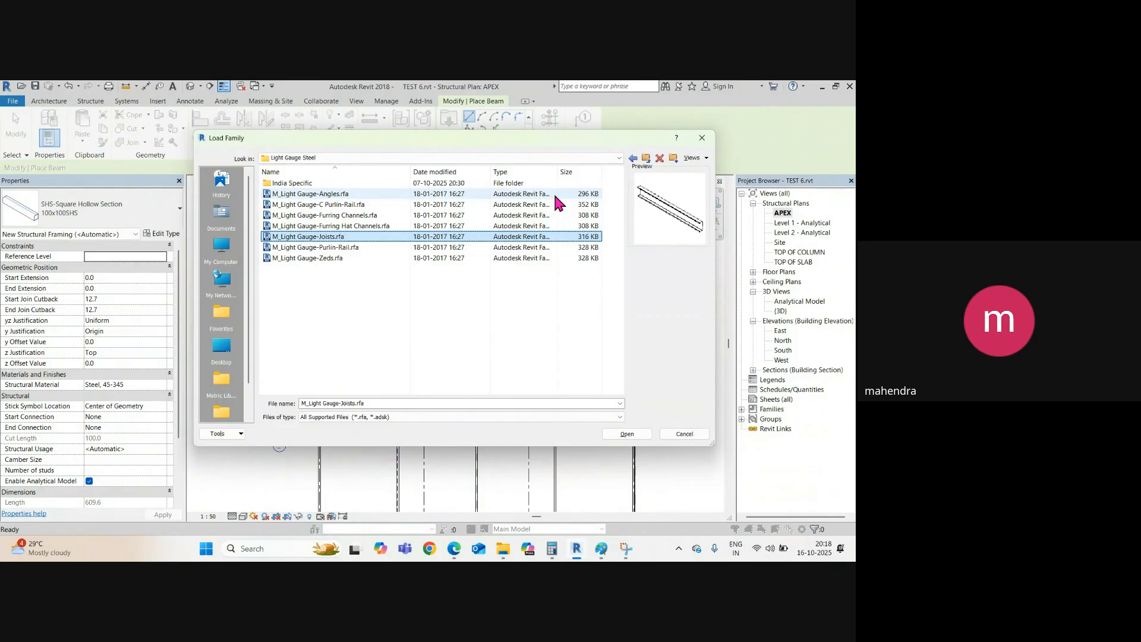
{"action": "key", "text": "Down"}
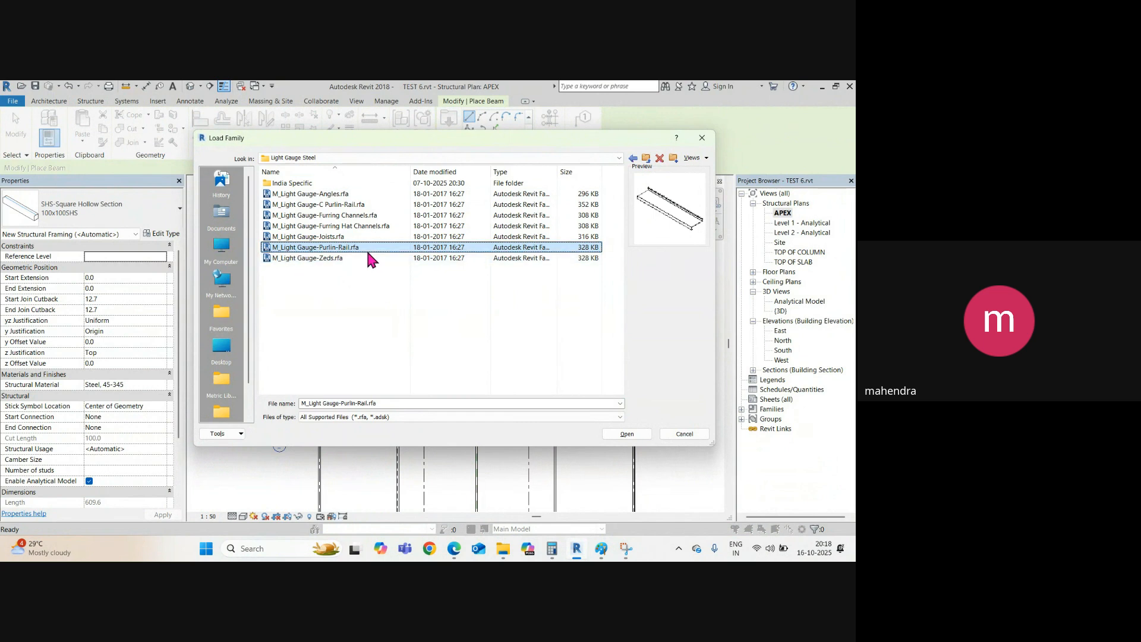
Load the M_Light Gauge-Zeds family with the 202 Z 18 type.
{"action": "left_click", "coordinate": [310, 260]}
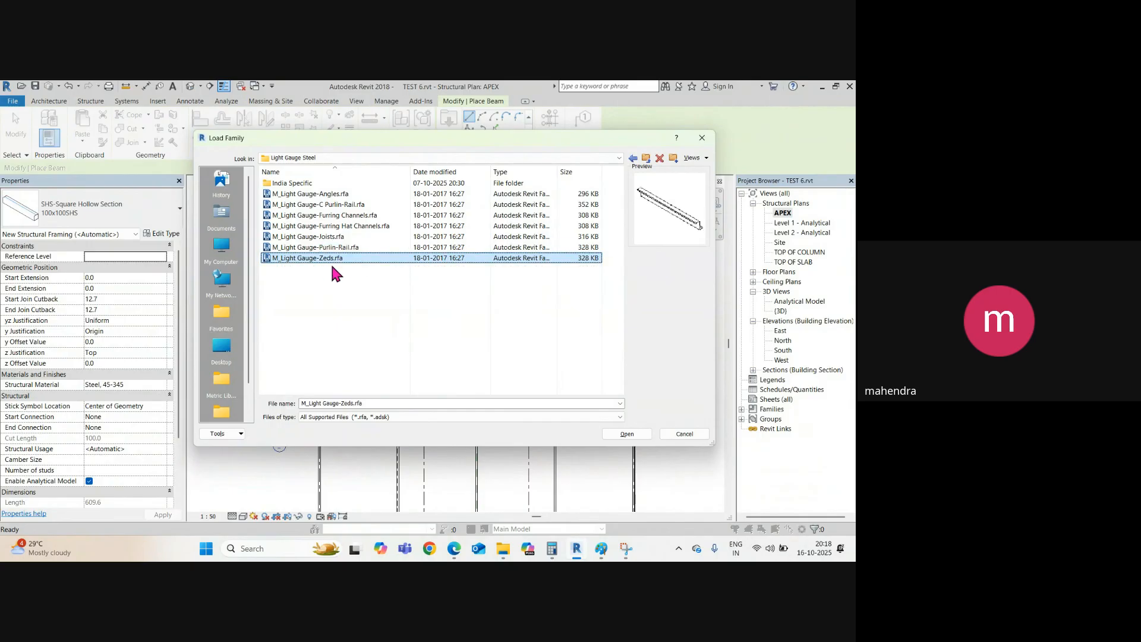
{"action": "left_click", "coordinate": [628, 435]}
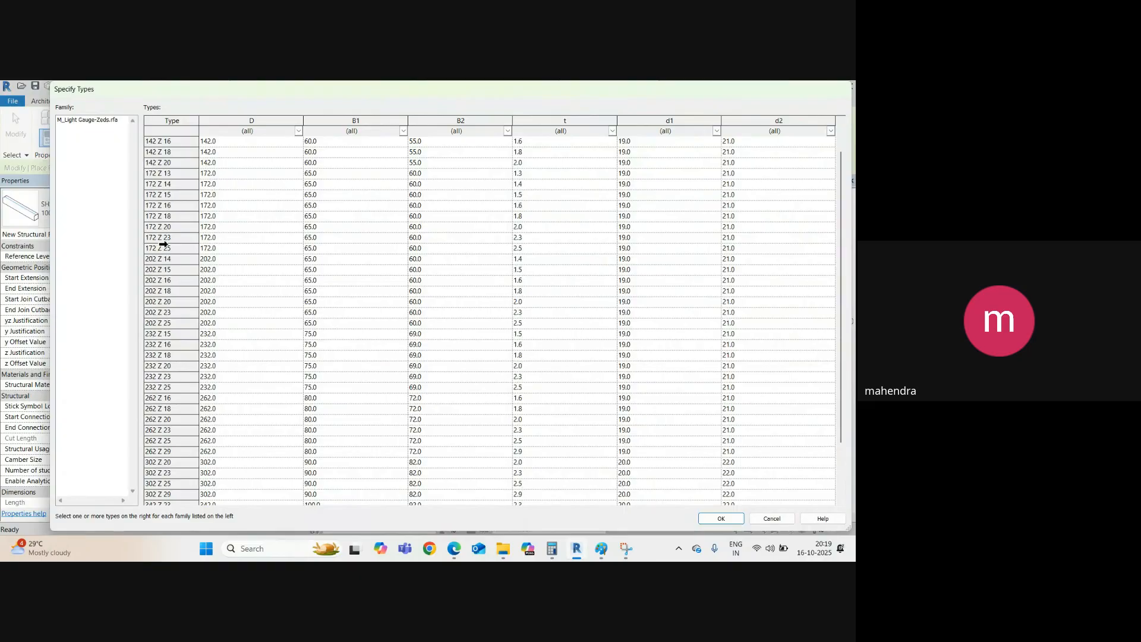
{"action": "scroll", "coordinate": [156, 281], "scroll_direction": "down", "scroll_amount": 3}
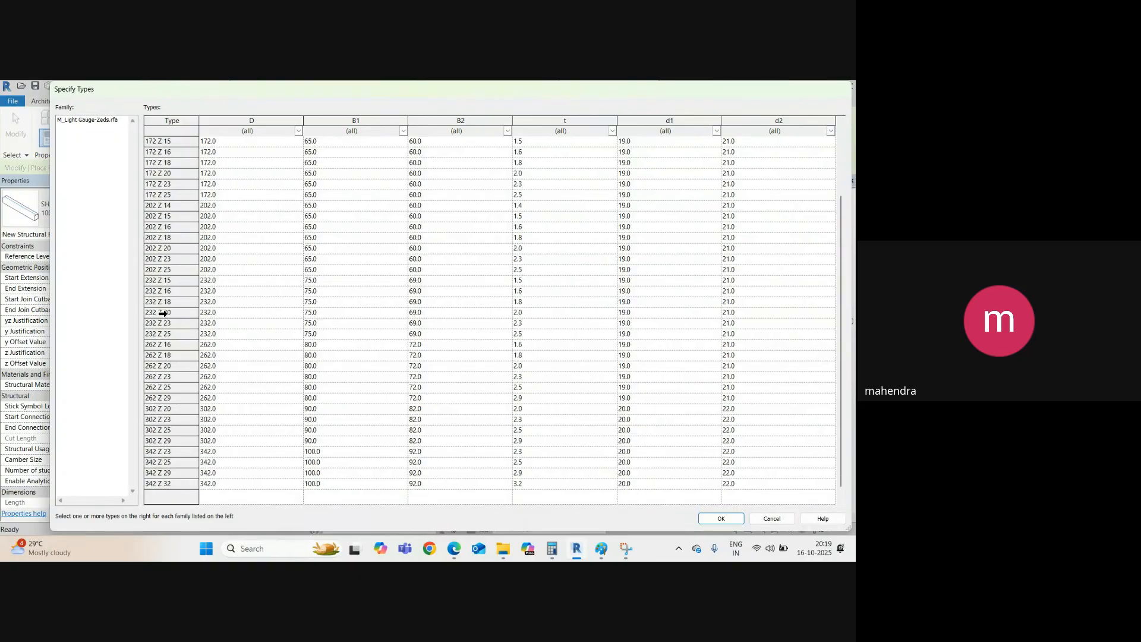
{"action": "left_click", "coordinate": [159, 237]}
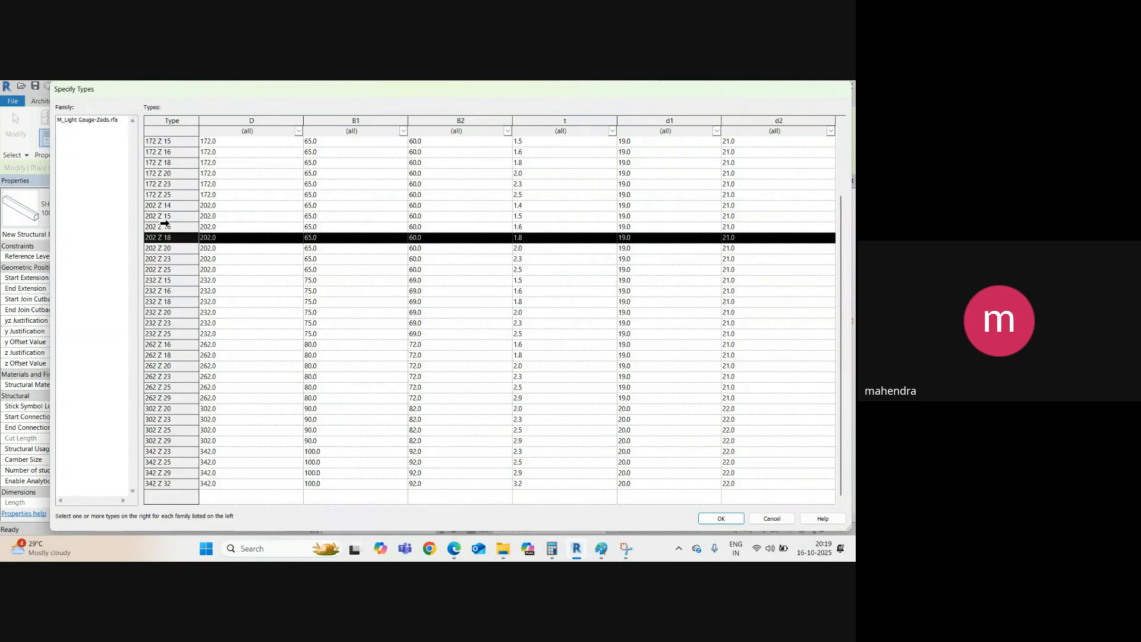
{"action": "left_click", "coordinate": [720, 519]}
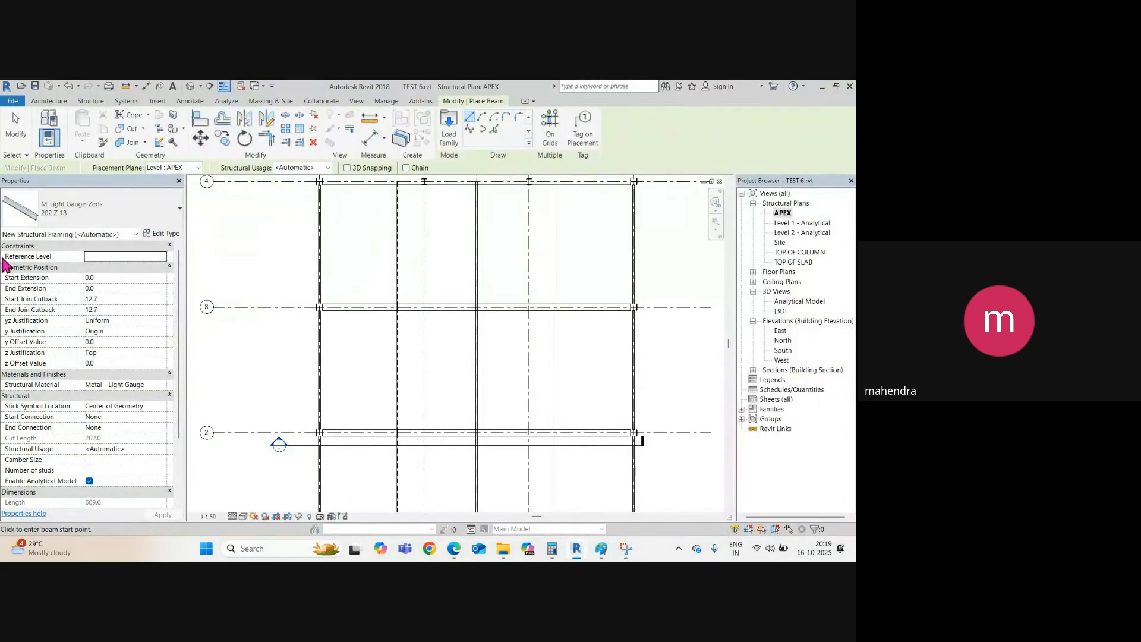
Place a 202 Z 18 beam about 18000 mm long between grid B and the ridge, running from grid 4 to grid 1.
{"action": "scroll", "coordinate": [400, 365], "scroll_direction": "down", "scroll_amount": 2}
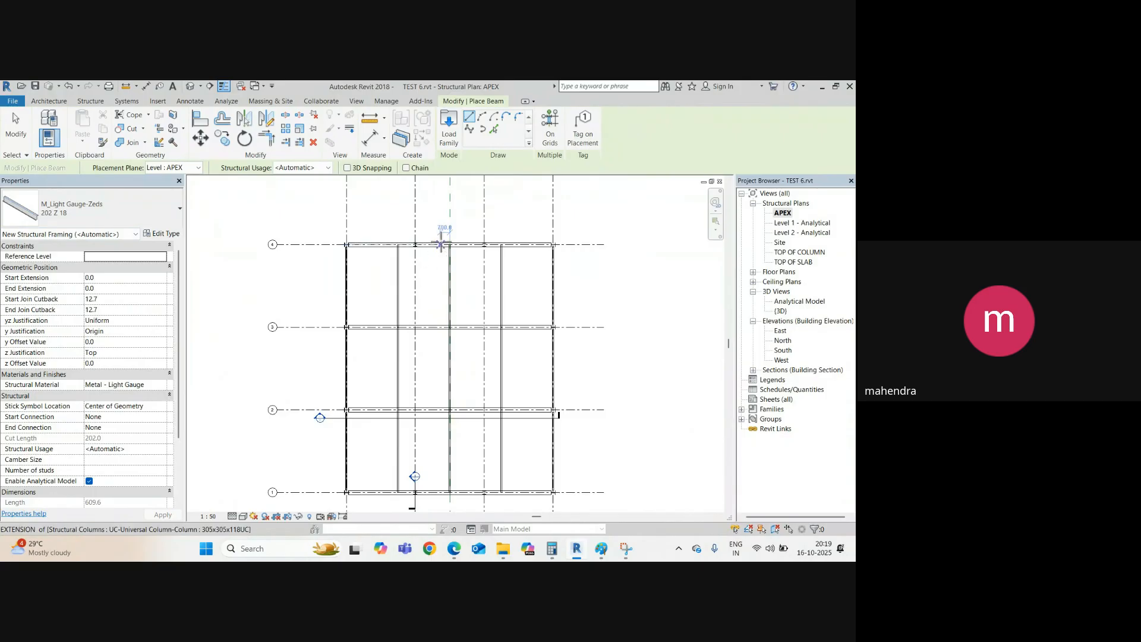
{"action": "left_click", "coordinate": [440, 244]}
{"action": "scroll", "coordinate": [443, 286], "scroll_direction": "down", "scroll_amount": 2}
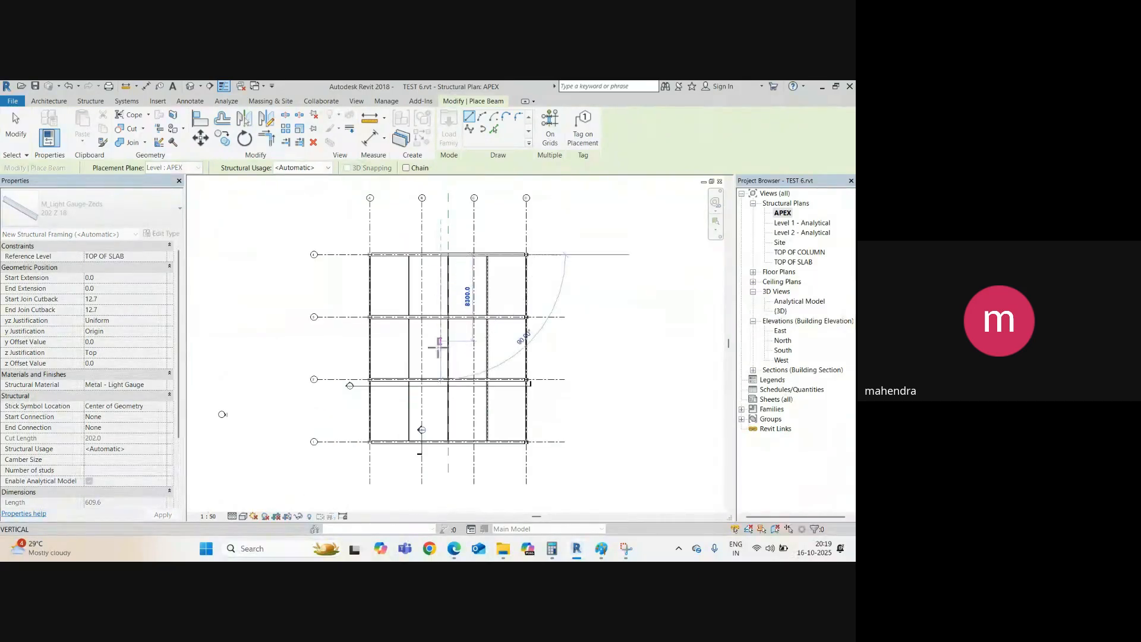
{"action": "left_click", "coordinate": [440, 442]}
{"action": "scroll", "coordinate": [438, 420], "scroll_direction": "up", "scroll_amount": 2}
{"action": "key", "text": "Escape"}
{"action": "key", "text": "Escape"}
Open the Section 1 view from its section line and select the new Z purlin beside the ridge.
{"action": "left_click", "coordinate": [472, 367]}
{"action": "right_click", "coordinate": [472, 367]}
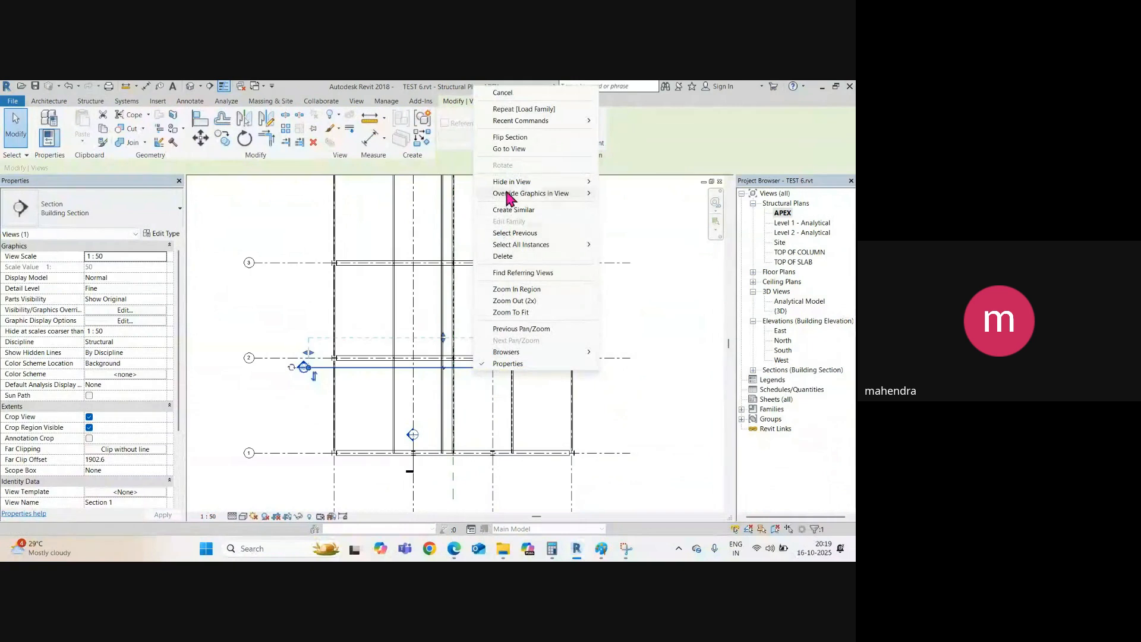
{"action": "left_click", "coordinate": [509, 149]}
{"action": "scroll", "coordinate": [443, 273], "scroll_direction": "up", "scroll_amount": 10}
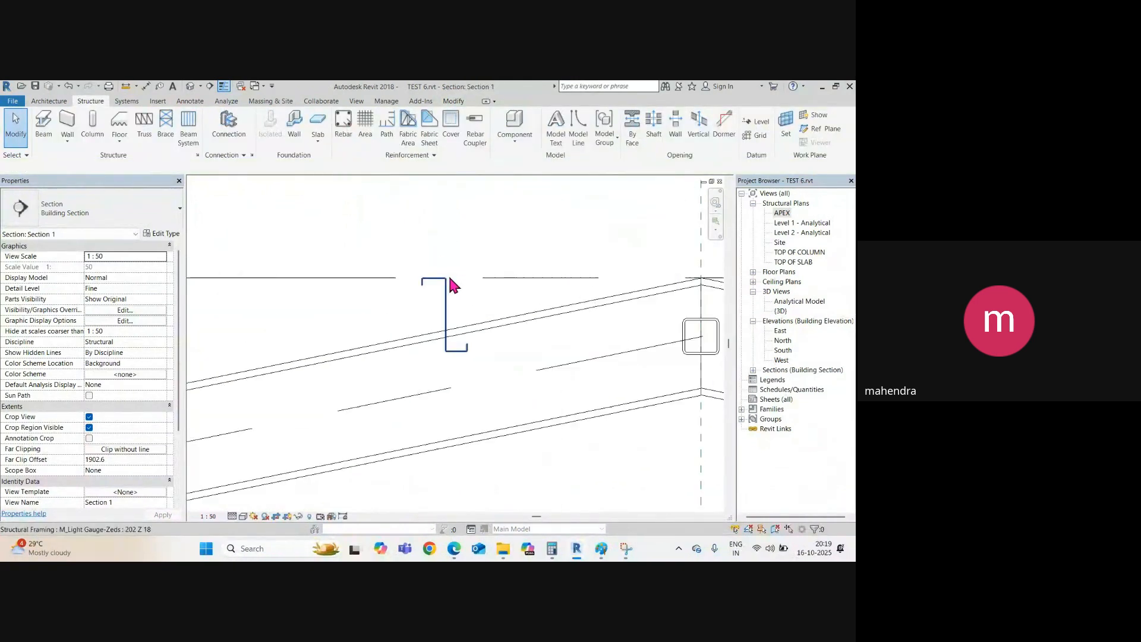
{"action": "left_click", "coordinate": [445, 321]}
{"action": "scroll", "coordinate": [421, 288], "scroll_direction": "down", "scroll_amount": 5}
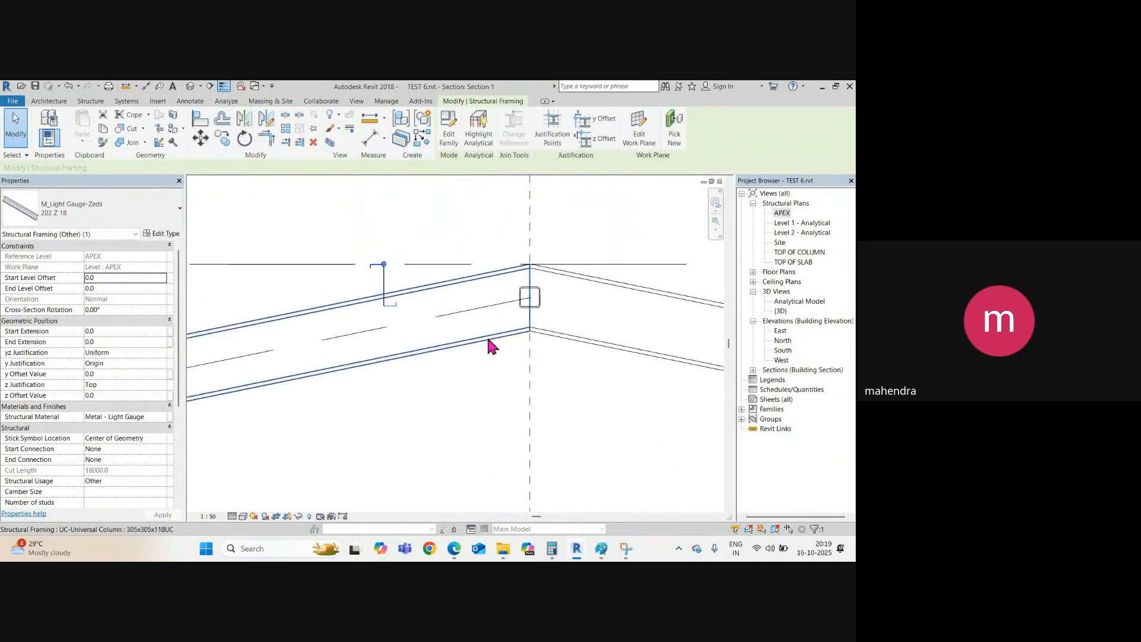
Create reference planes offset 200 mm to both sides of the vertical ridge reference plane in Section 1, picking the ridge plane.
{"action": "scroll", "coordinate": [470, 318], "scroll_direction": "down", "scroll_amount": 4}
{"action": "scroll", "coordinate": [482, 314], "scroll_direction": "down", "scroll_amount": 3}
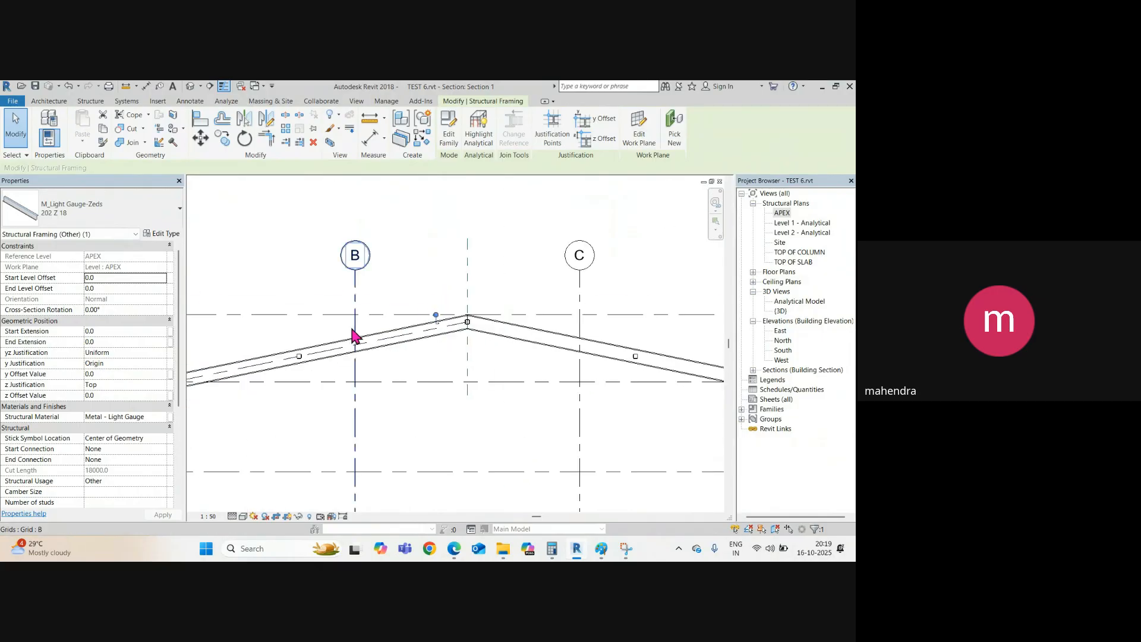
{"action": "middle_click_drag", "start_coordinate": [341, 334], "coordinate": [438, 337]}
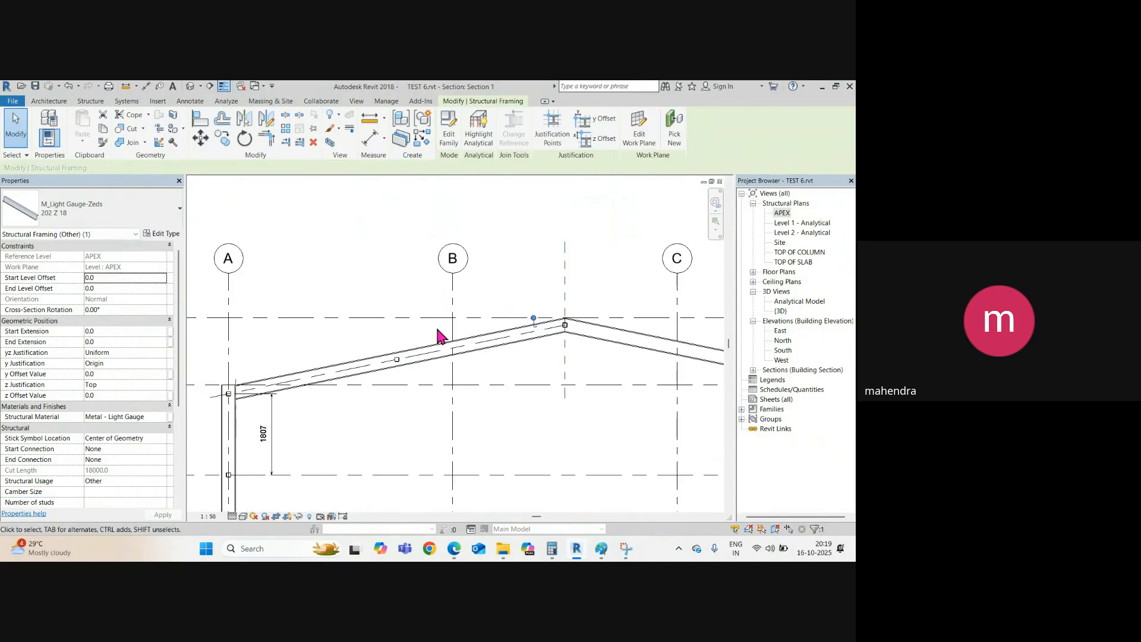
{"action": "left_click", "coordinate": [566, 298]}
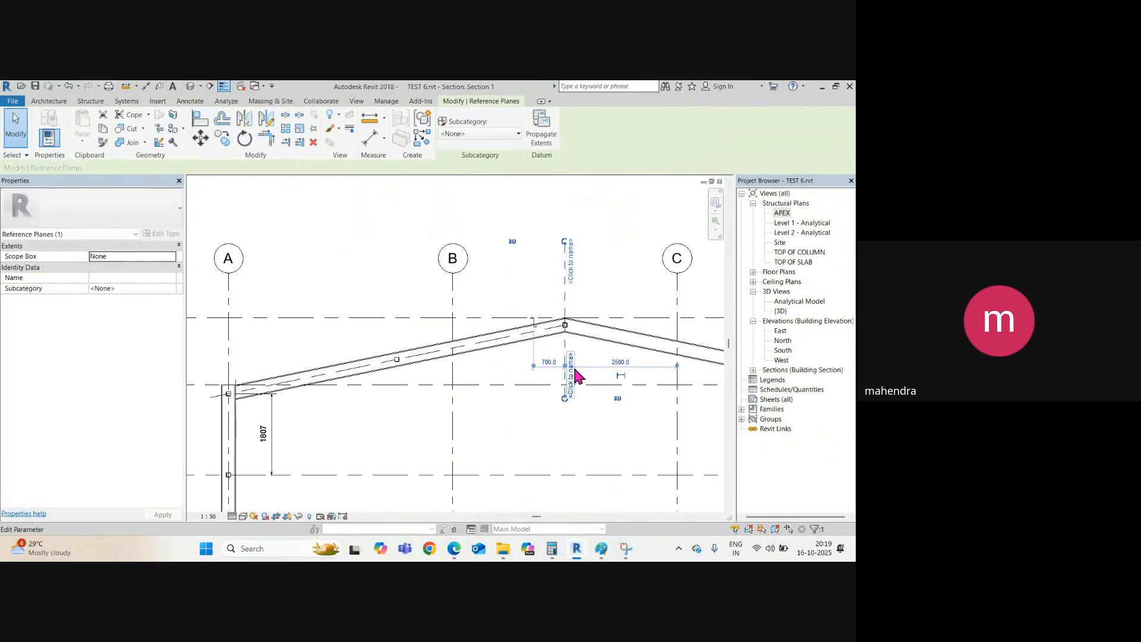
{"action": "scroll", "coordinate": [563, 311], "scroll_direction": "up", "scroll_amount": 2}
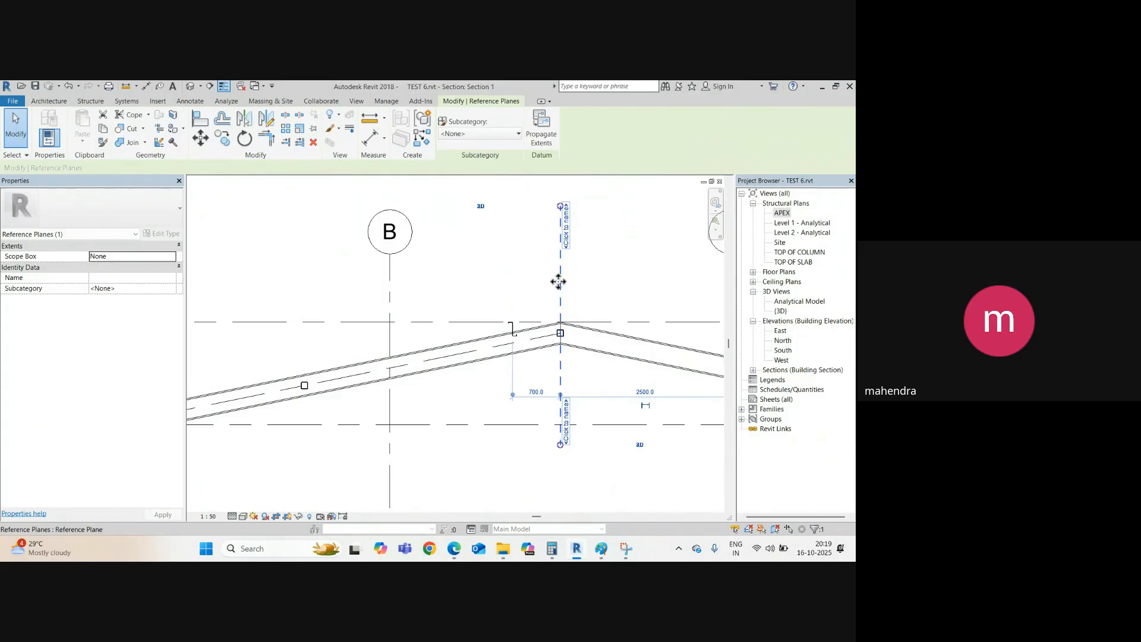
{"action": "right_click", "coordinate": [560, 257]}
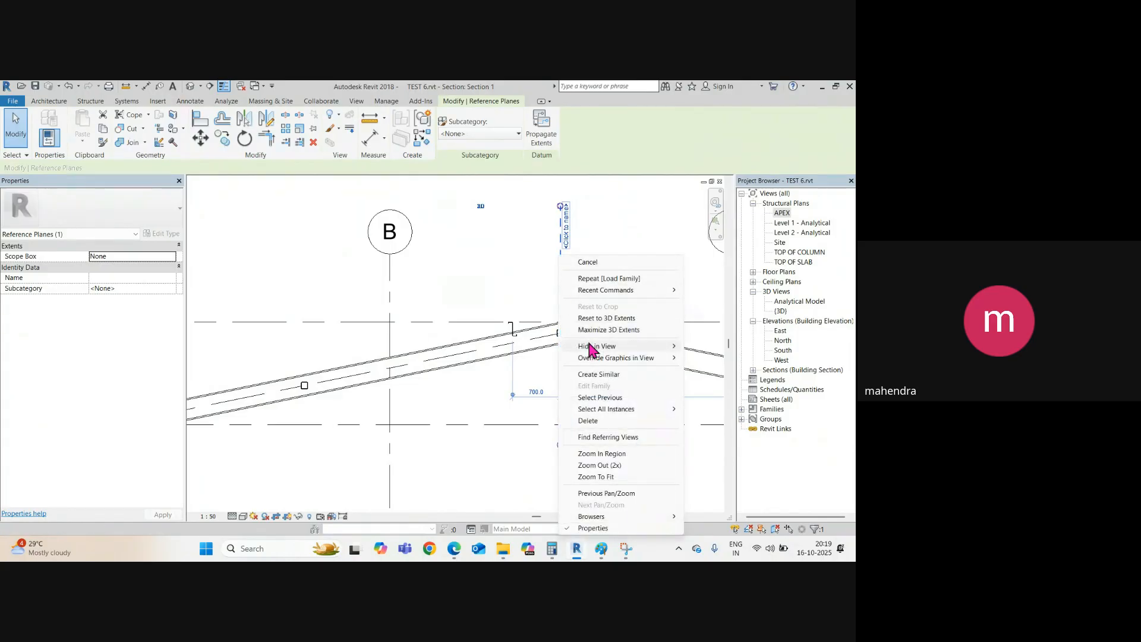
{"action": "left_click", "coordinate": [594, 374]}
{"action": "left_click", "coordinate": [559, 323]}
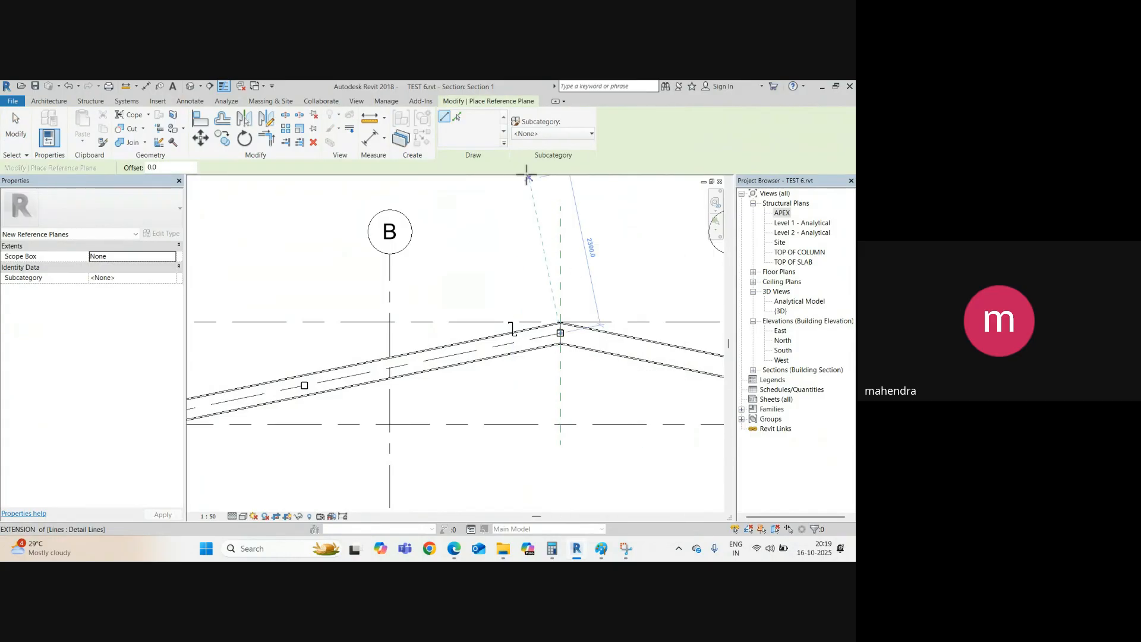
{"action": "left_click", "coordinate": [457, 117]}
{"action": "double_click", "coordinate": [164, 169]}
{"action": "type", "text": "100"}
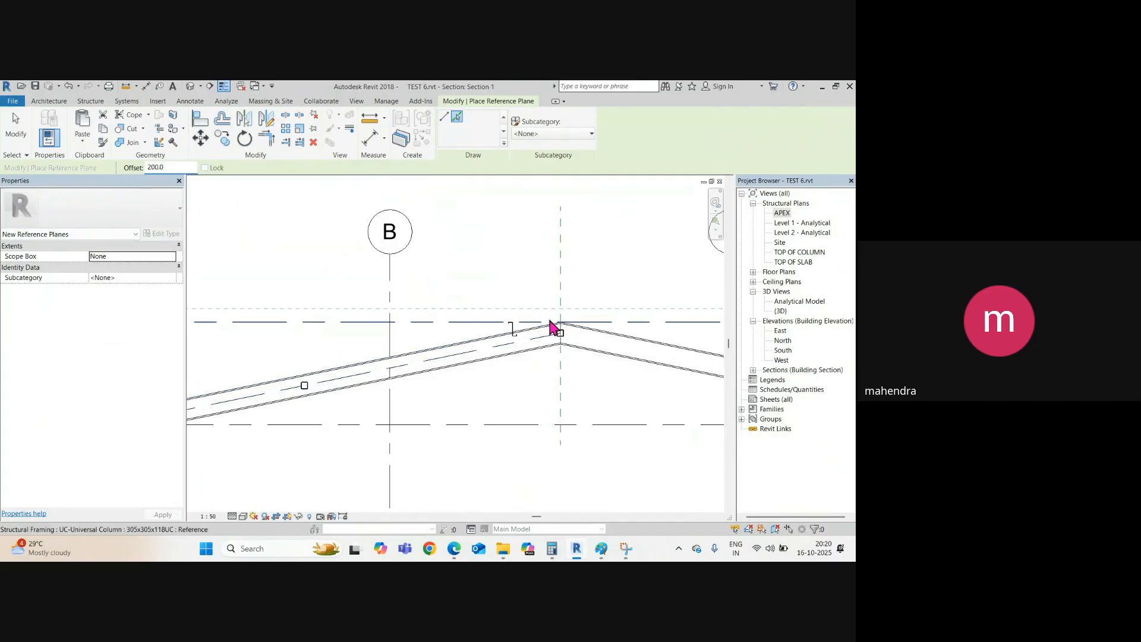
{"action": "left_click", "coordinate": [559, 299]}
{"action": "scroll", "coordinate": [555, 299], "scroll_direction": "up", "scroll_amount": 2}
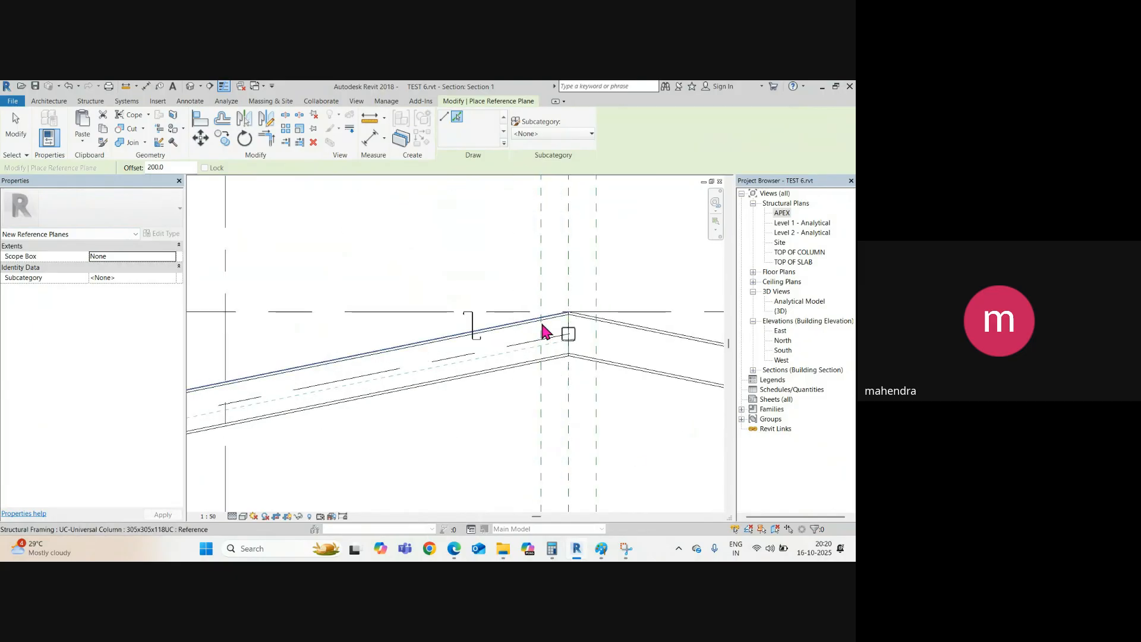
{"action": "scroll", "coordinate": [546, 323], "scroll_direction": "down", "scroll_amount": 3}
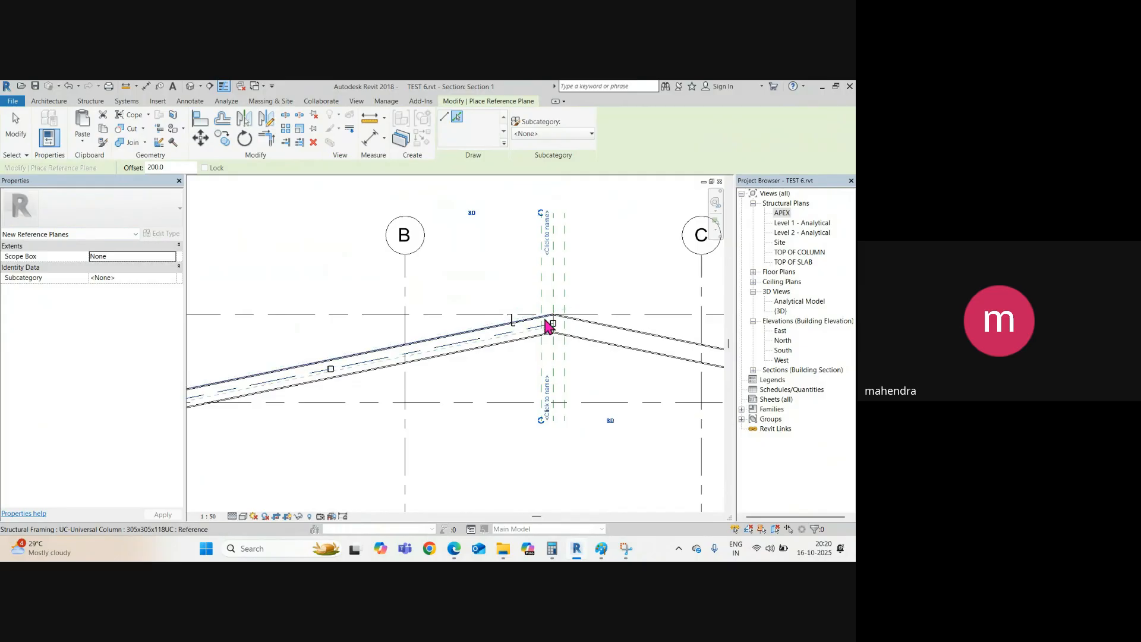
{"action": "key", "text": "Escape"}
Measure the horizontal distance from the inner face of column A to the nearer offset plane beside the ridge using an aligned dimension.
{"action": "scroll", "coordinate": [457, 397], "scroll_direction": "down", "scroll_amount": 1}
{"action": "middle_click_drag", "start_coordinate": [459, 396], "coordinate": [605, 364]}
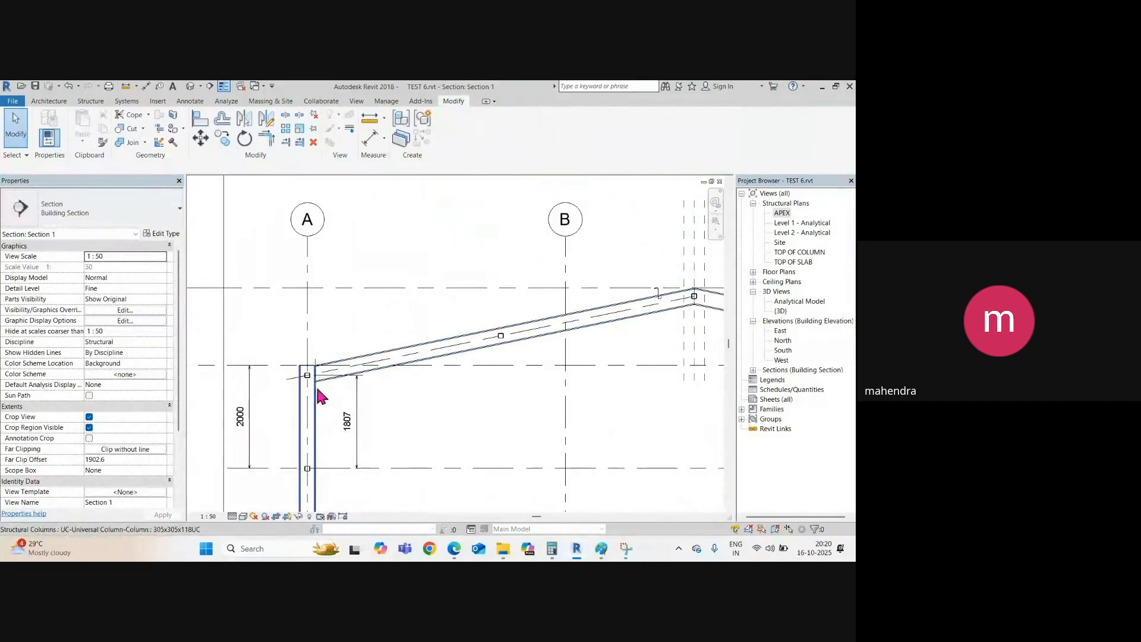
{"action": "scroll", "coordinate": [312, 387], "scroll_direction": "up", "scroll_amount": 2}
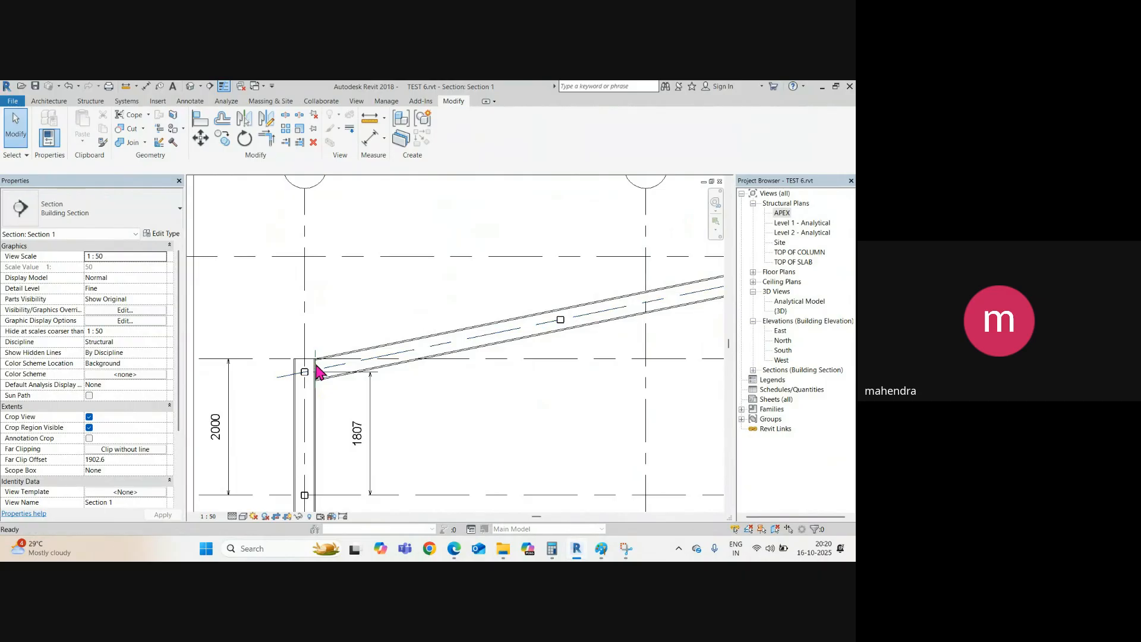
{"action": "key", "text": "d"}
{"action": "key", "text": "i"}
{"action": "scroll", "coordinate": [464, 288], "scroll_direction": "down", "scroll_amount": 2}
{"action": "middle_click_drag", "start_coordinate": [463, 288], "coordinate": [315, 292]}
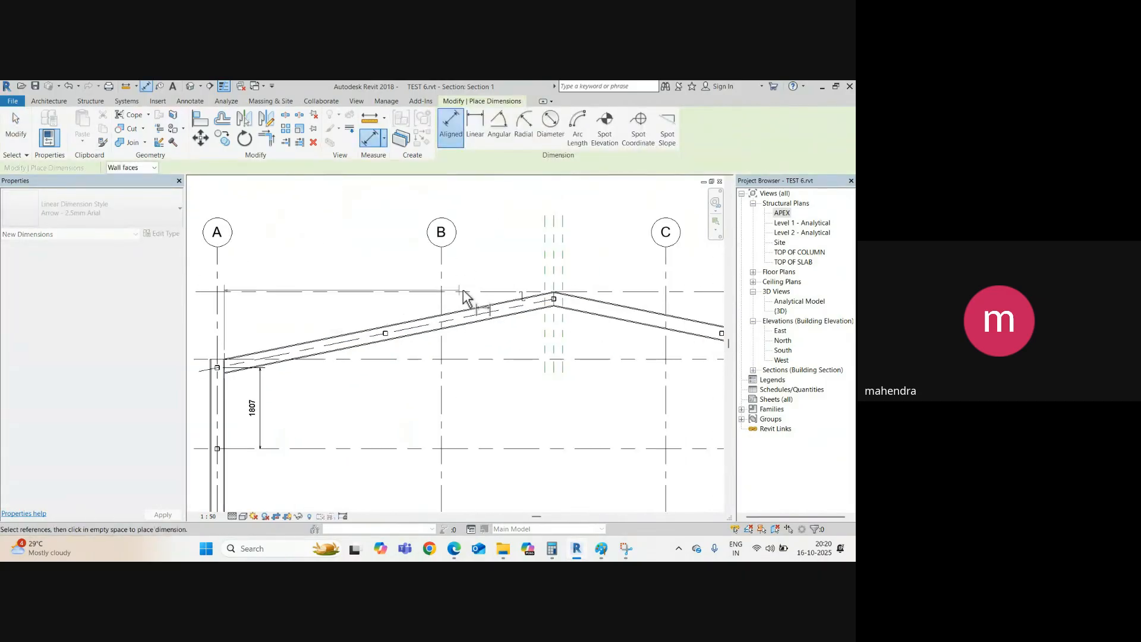
{"action": "scroll", "coordinate": [535, 293], "scroll_direction": "up", "scroll_amount": 2}
{"action": "left_click", "coordinate": [547, 282]}
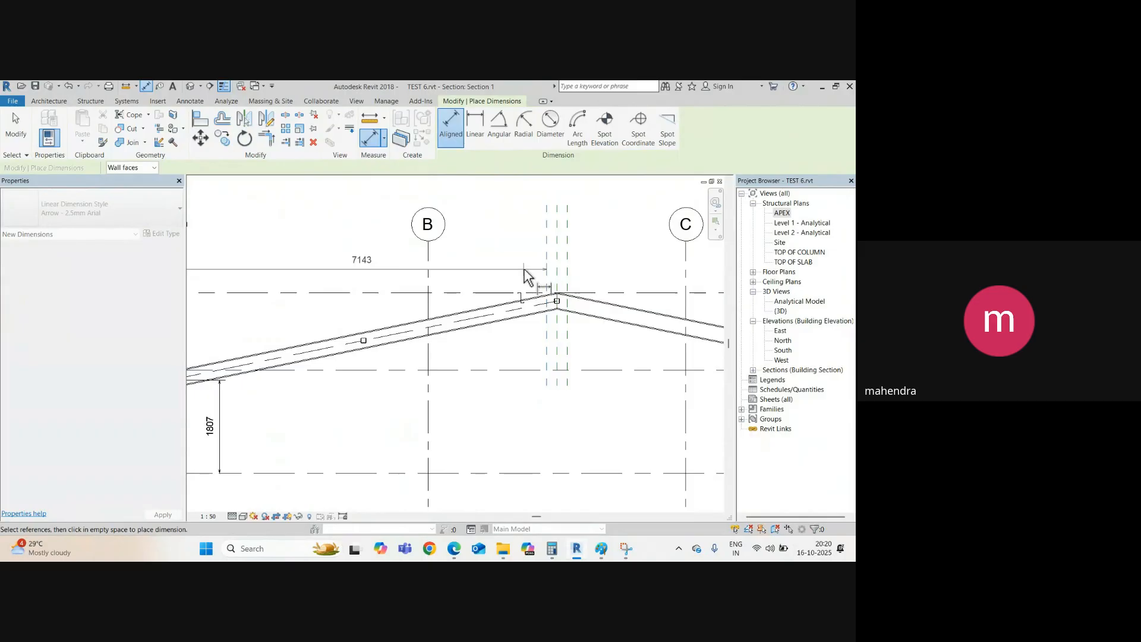
{"action": "scroll", "coordinate": [524, 275], "scroll_direction": "down", "scroll_amount": 1}
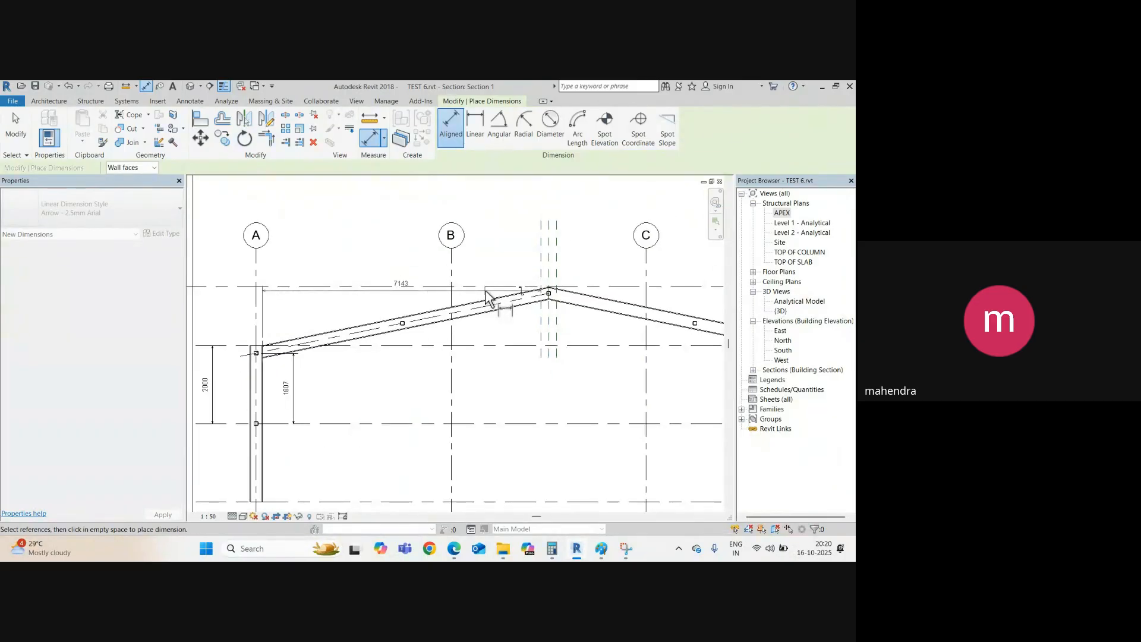
{"action": "key", "text": "Escape"}
{"action": "scroll", "coordinate": [226, 342], "scroll_direction": "up", "scroll_amount": 3}
{"action": "left_click", "coordinate": [365, 140]}
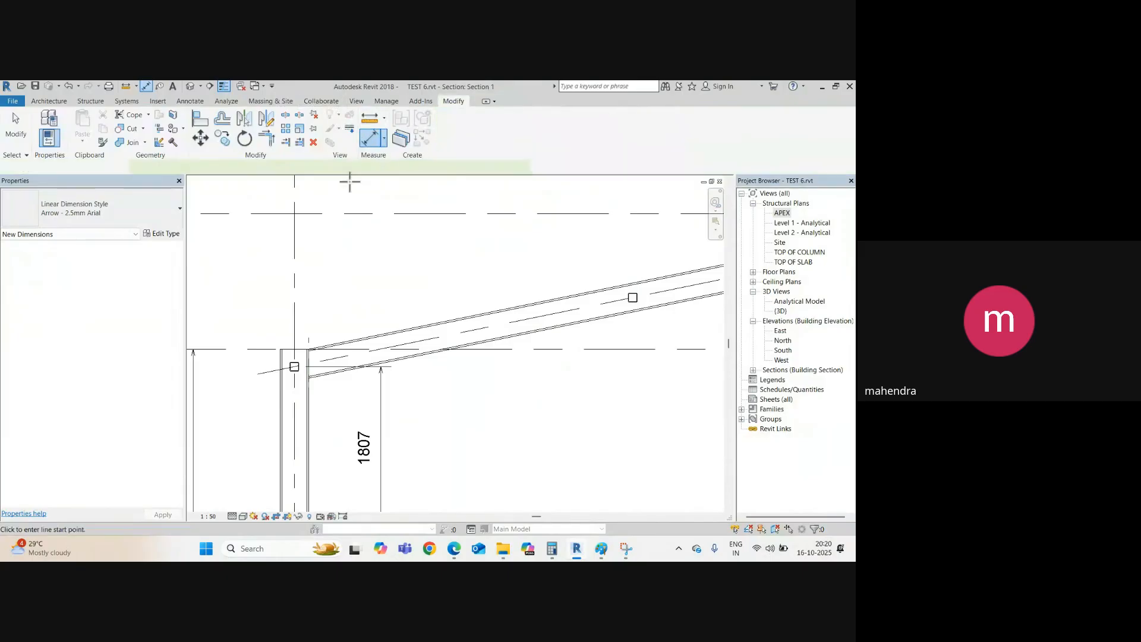
{"action": "scroll", "coordinate": [306, 332], "scroll_direction": "up", "scroll_amount": 1}
{"action": "scroll", "coordinate": [307, 333], "scroll_direction": "up", "scroll_amount": 1}
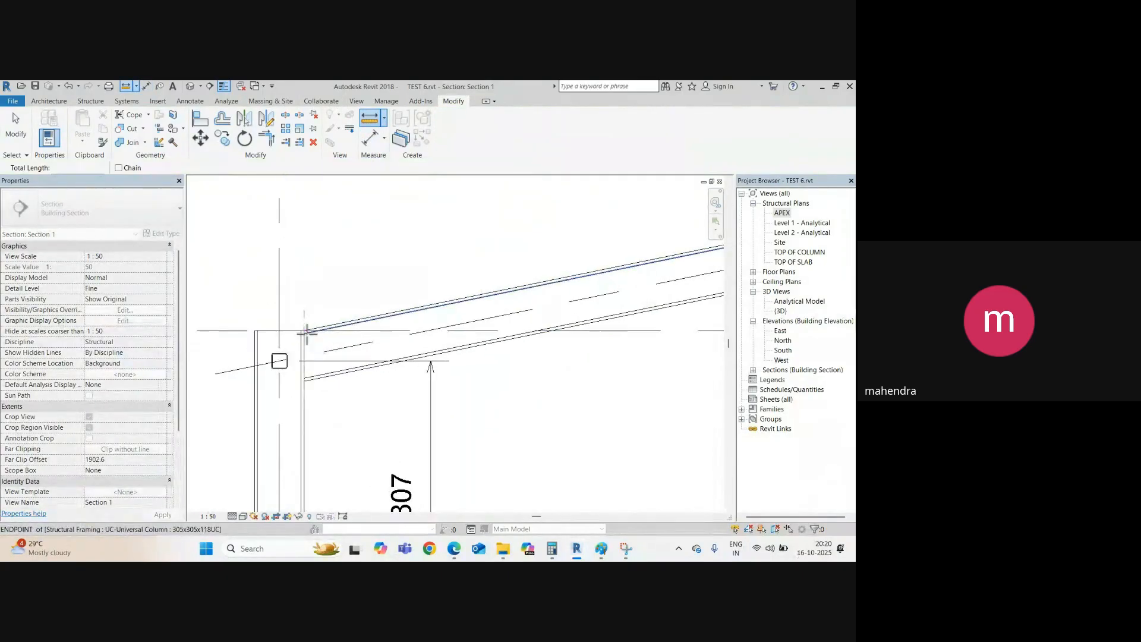
{"action": "scroll", "coordinate": [306, 332], "scroll_direction": "up", "scroll_amount": 2}
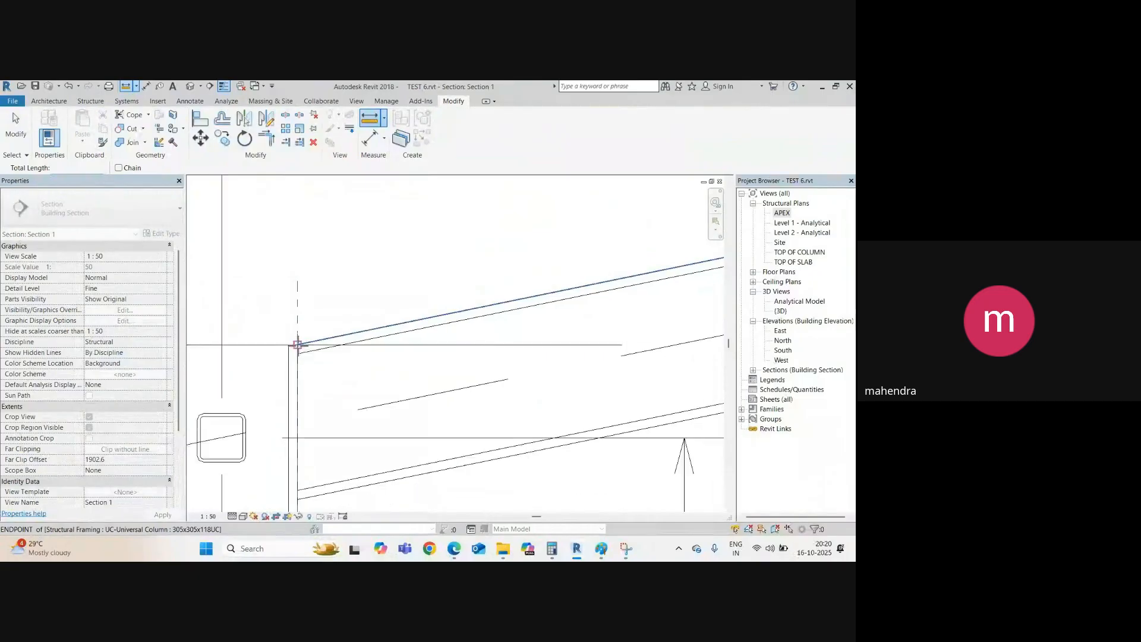
{"action": "scroll", "coordinate": [298, 344], "scroll_direction": "down", "scroll_amount": 4}
{"action": "key", "text": "Escape"}
{"action": "scroll", "coordinate": [306, 341], "scroll_direction": "down", "scroll_amount": 2}
{"action": "scroll", "coordinate": [300, 333], "scroll_direction": "up", "scroll_amount": 1}
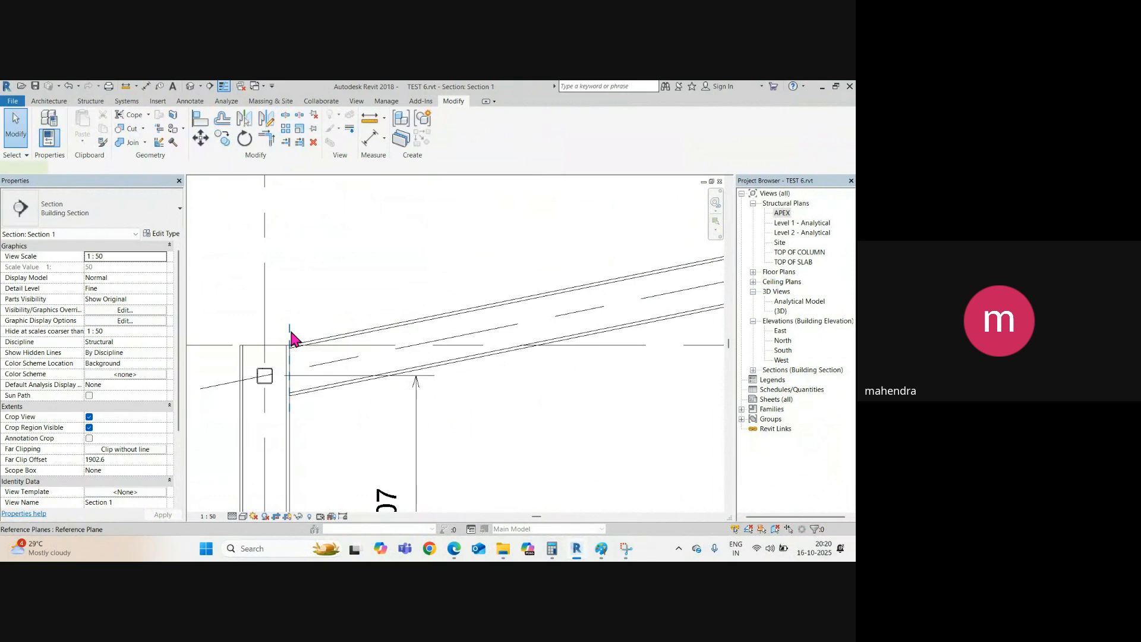
Create a reference plane offset 100 mm toward the rafter from the existing plane at column A's inner face.
{"action": "right_click", "coordinate": [292, 338]}
{"action": "left_click", "coordinate": [331, 375]}
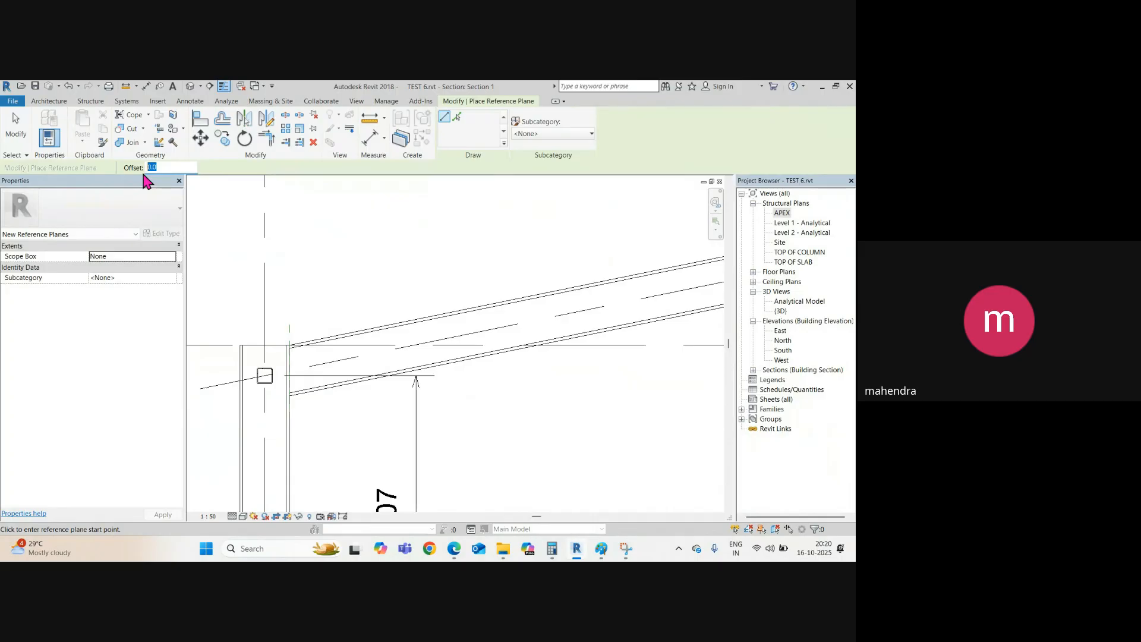
{"action": "type", "text": "100.0"}
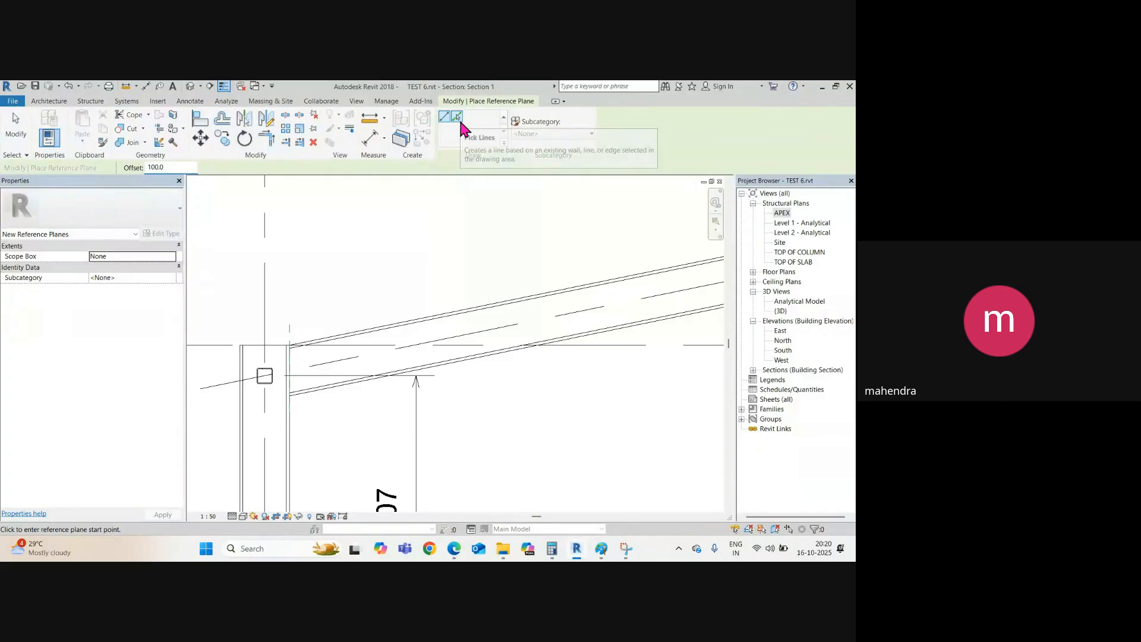
{"action": "left_click", "coordinate": [455, 118]}
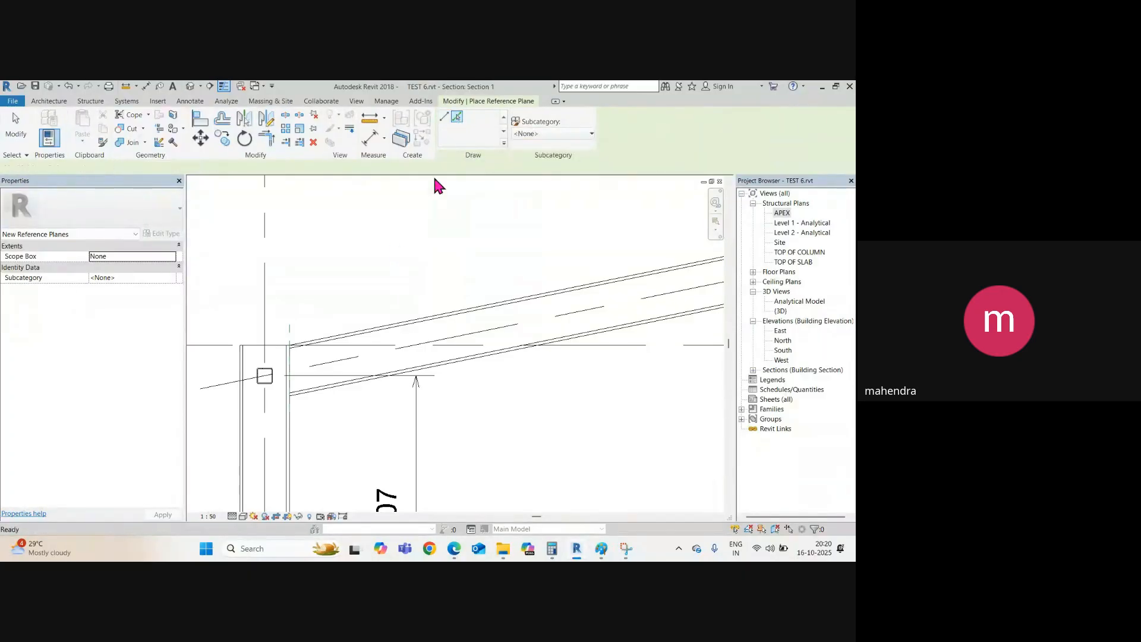
{"action": "left_click", "coordinate": [294, 336]}
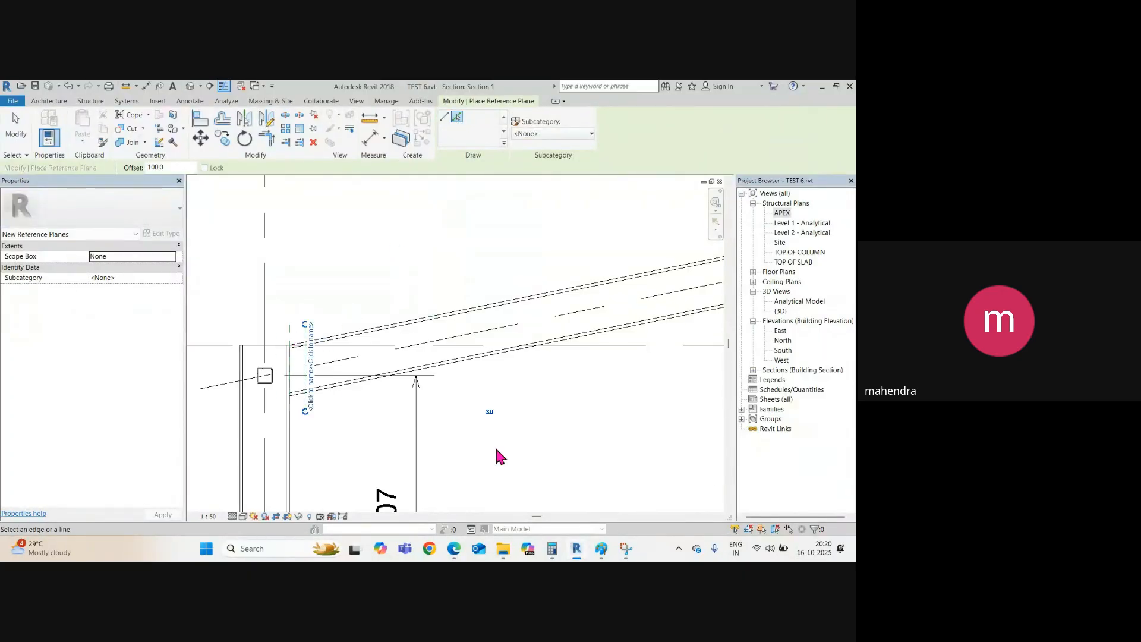
Switch to the Snipping Tool, capture the sloping rafter and sketch an orange Z purlin above it with a gap marked 10.
{"action": "left_click", "coordinate": [628, 551]}
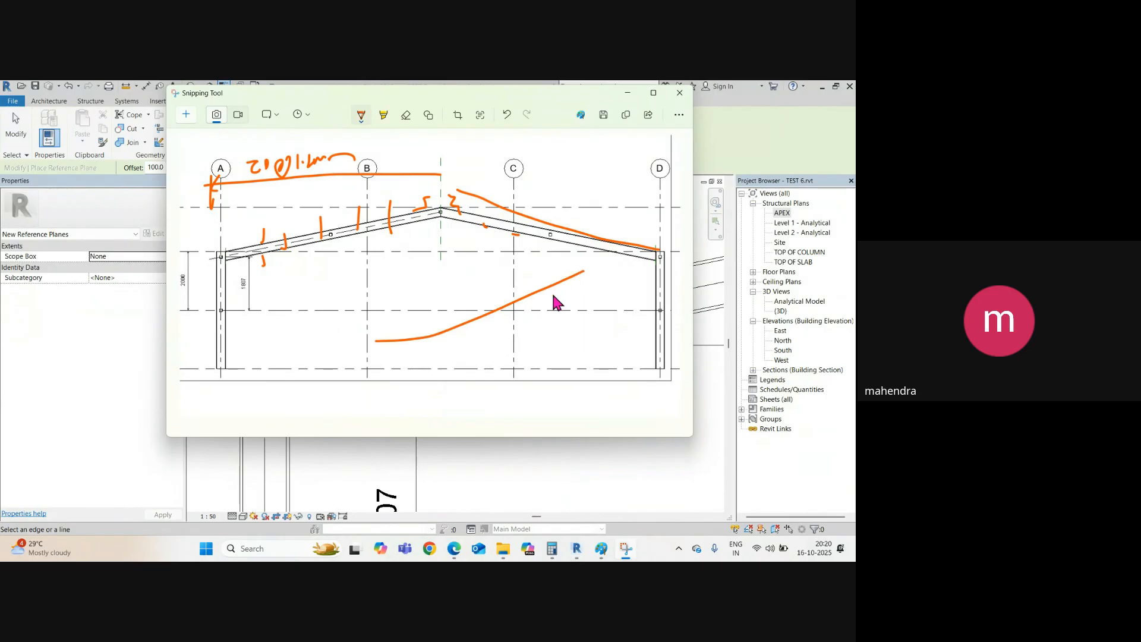
{"action": "left_click", "coordinate": [186, 119]}
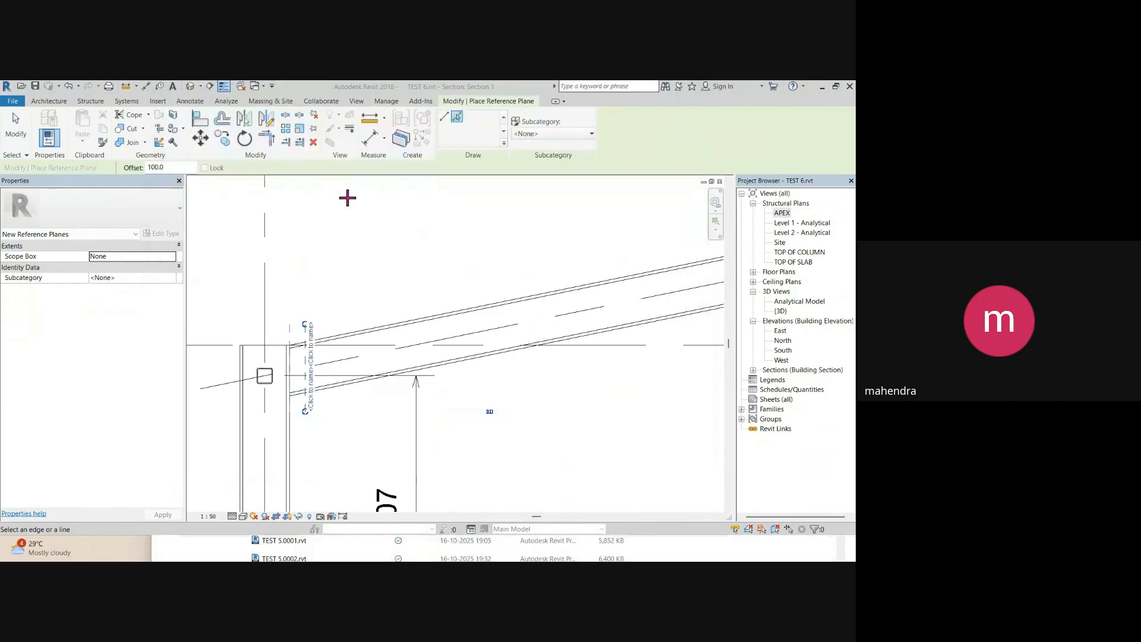
{"action": "left_click_drag", "start_coordinate": [372, 234], "coordinate": [640, 452]}
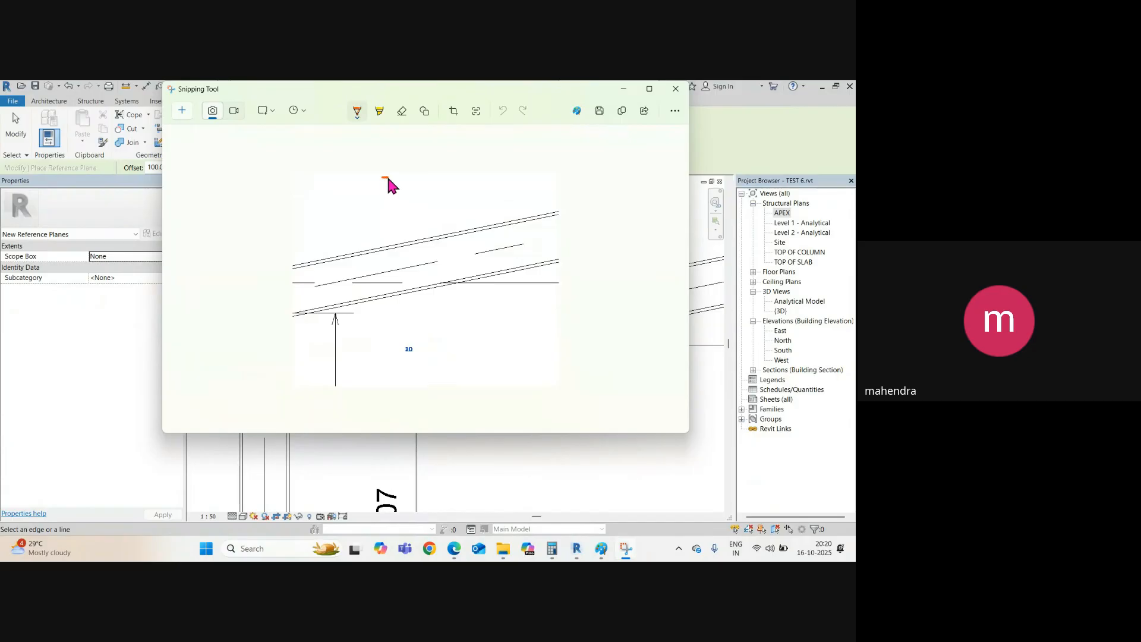
{"action": "mouse_move", "coordinate": [410, 171]}
{"action": "left_mouse_down"}
{"action": "mouse_move", "coordinate": [426, 232]}
{"action": "mouse_move", "coordinate": [484, 224]}
{"action": "left_mouse_up"}
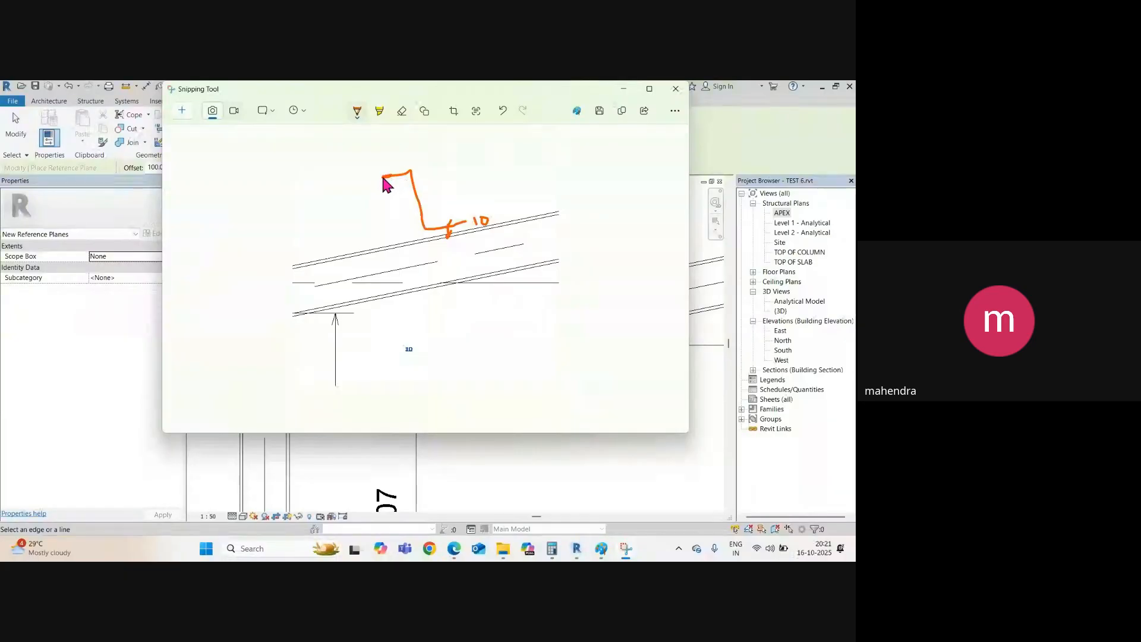
{"action": "left_click_drag", "start_coordinate": [374, 178], "coordinate": [411, 171]}
Set the pen colour to blue, sketch a cleat with base and bolts against the Z purlin, and add a larger detail beside it.
{"action": "left_click", "coordinate": [356, 113]}
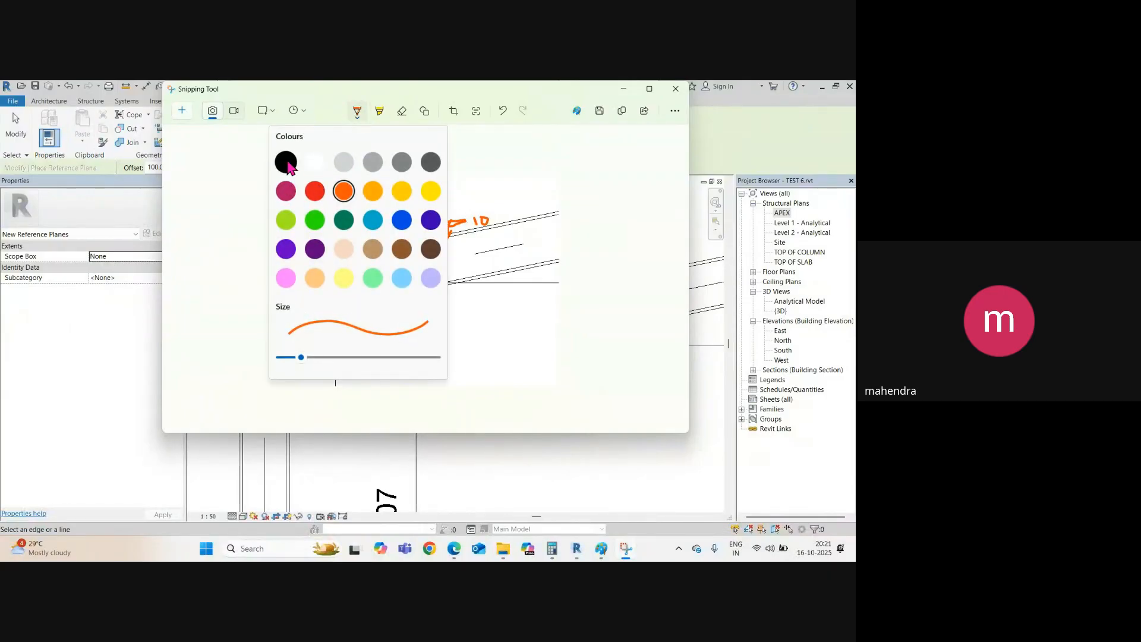
{"action": "left_click", "coordinate": [402, 220]}
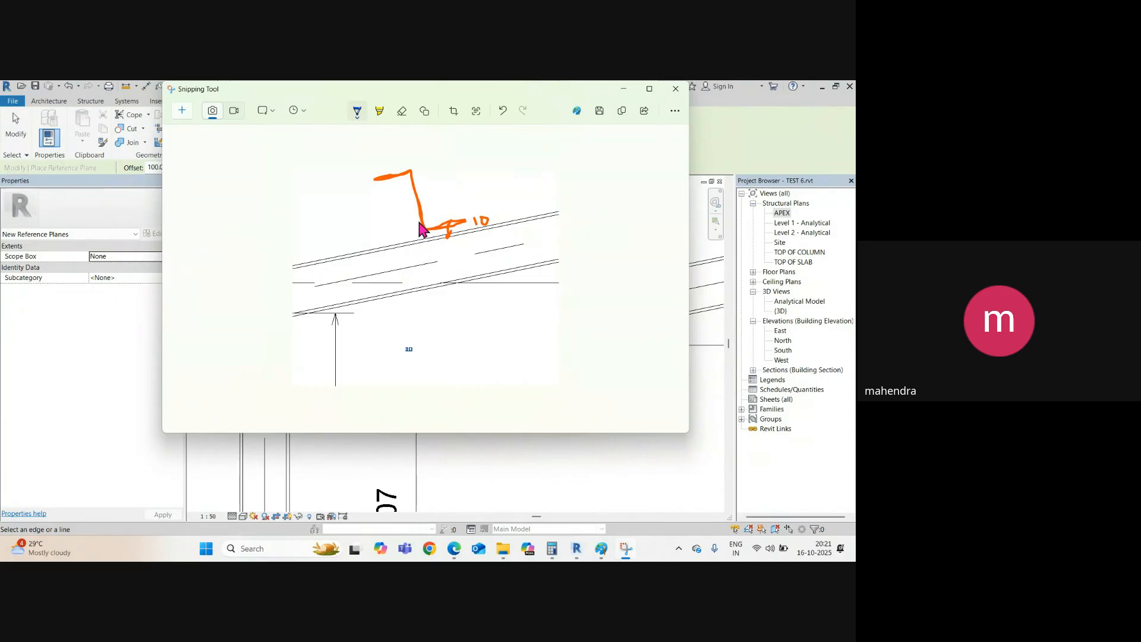
{"action": "left_click_drag", "start_coordinate": [410, 183], "coordinate": [424, 241]}
{"action": "mouse_move", "coordinate": [404, 180]}
{"action": "left_mouse_down"}
{"action": "mouse_move", "coordinate": [417, 239]}
{"action": "mouse_move", "coordinate": [429, 241]}
{"action": "mouse_move", "coordinate": [416, 241]}
{"action": "mouse_move", "coordinate": [434, 238]}
{"action": "left_mouse_up"}
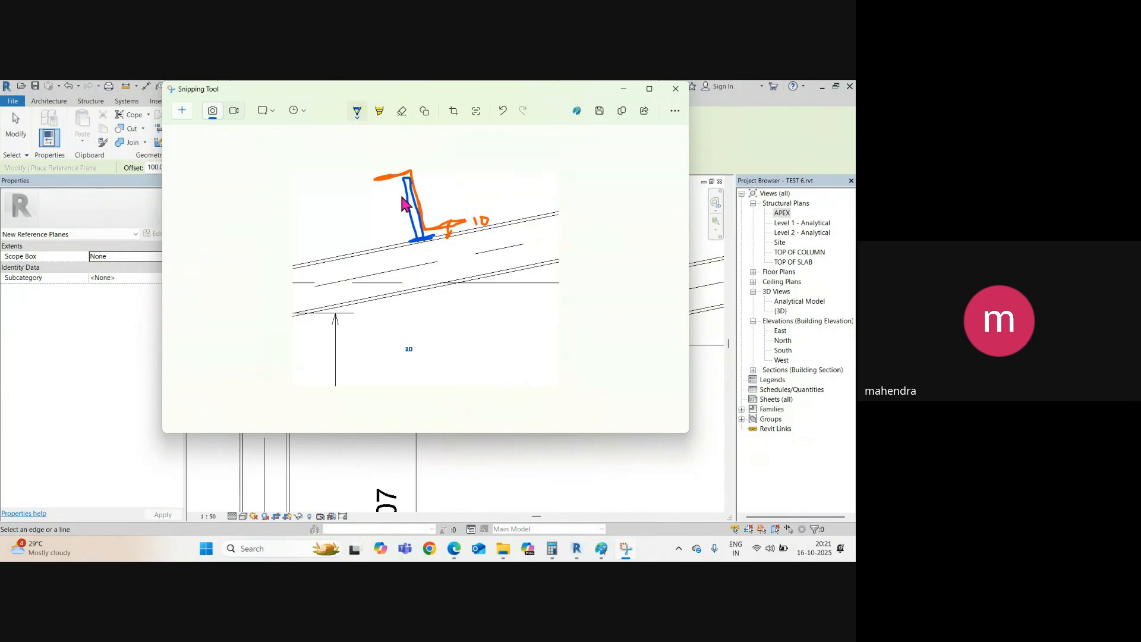
{"action": "mouse_move", "coordinate": [397, 193]}
{"action": "left_mouse_down"}
{"action": "mouse_move", "coordinate": [423, 187]}
{"action": "mouse_move", "coordinate": [434, 214]}
{"action": "mouse_move", "coordinate": [403, 213]}
{"action": "mouse_move", "coordinate": [428, 224]}
{"action": "mouse_move", "coordinate": [425, 206]}
{"action": "left_mouse_up"}
{"action": "left_click", "coordinate": [419, 182]}
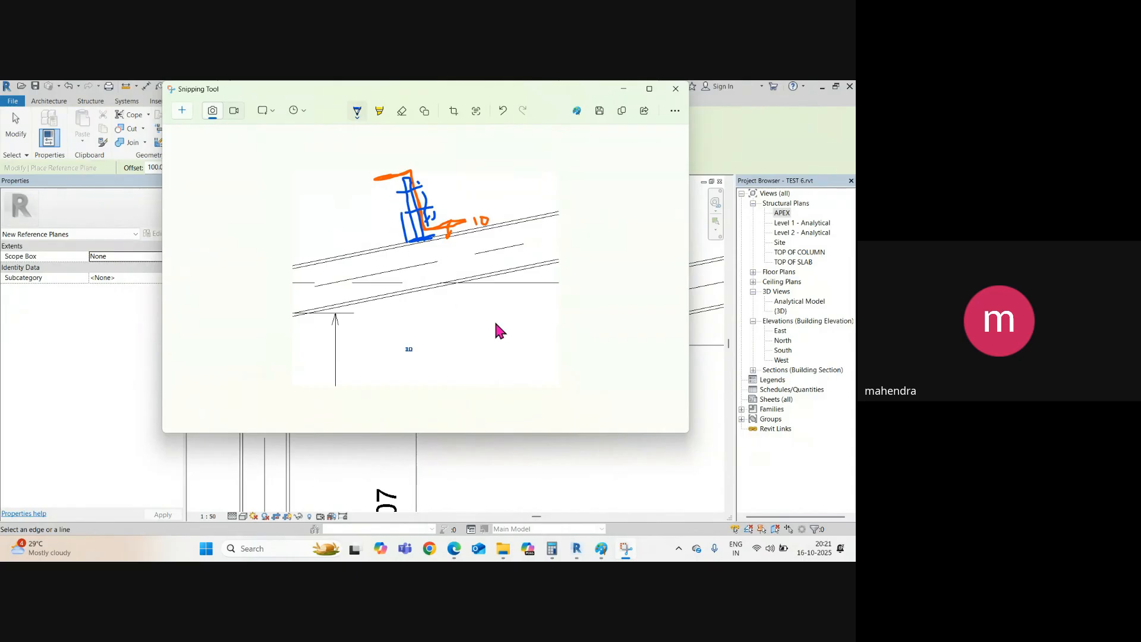
{"action": "left_click_drag", "start_coordinate": [342, 168], "coordinate": [379, 288]}
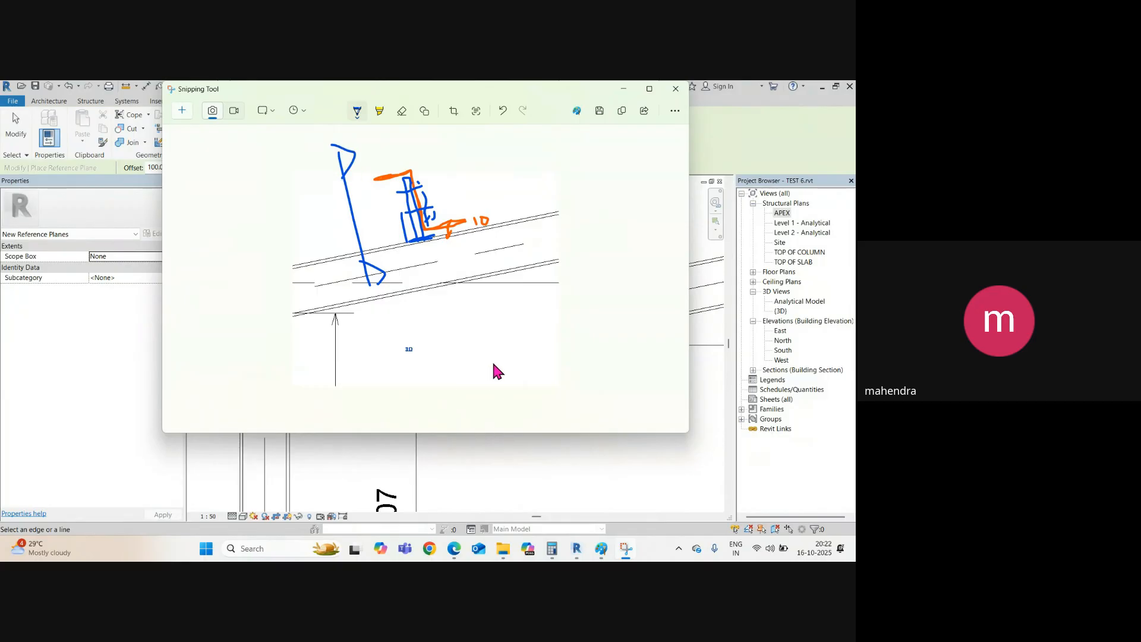
Sketch a front view of the I-section rafter with a bolted cleat plate on top and the purlin's upper edge behind it.
{"action": "left_click_drag", "start_coordinate": [486, 340], "coordinate": [553, 339]}
{"action": "left_click_drag", "start_coordinate": [497, 281], "coordinate": [497, 336]}
{"action": "mouse_move", "coordinate": [498, 280]}
{"action": "left_mouse_down"}
{"action": "mouse_move", "coordinate": [530, 277]}
{"action": "mouse_move", "coordinate": [542, 292]}
{"action": "mouse_move", "coordinate": [540, 342]}
{"action": "left_mouse_up"}
{"action": "left_click_drag", "start_coordinate": [515, 287], "coordinate": [518, 328]}
{"action": "left_click_drag", "start_coordinate": [409, 285], "coordinate": [498, 281]}
{"action": "left_click_drag", "start_coordinate": [410, 286], "coordinate": [541, 282]}
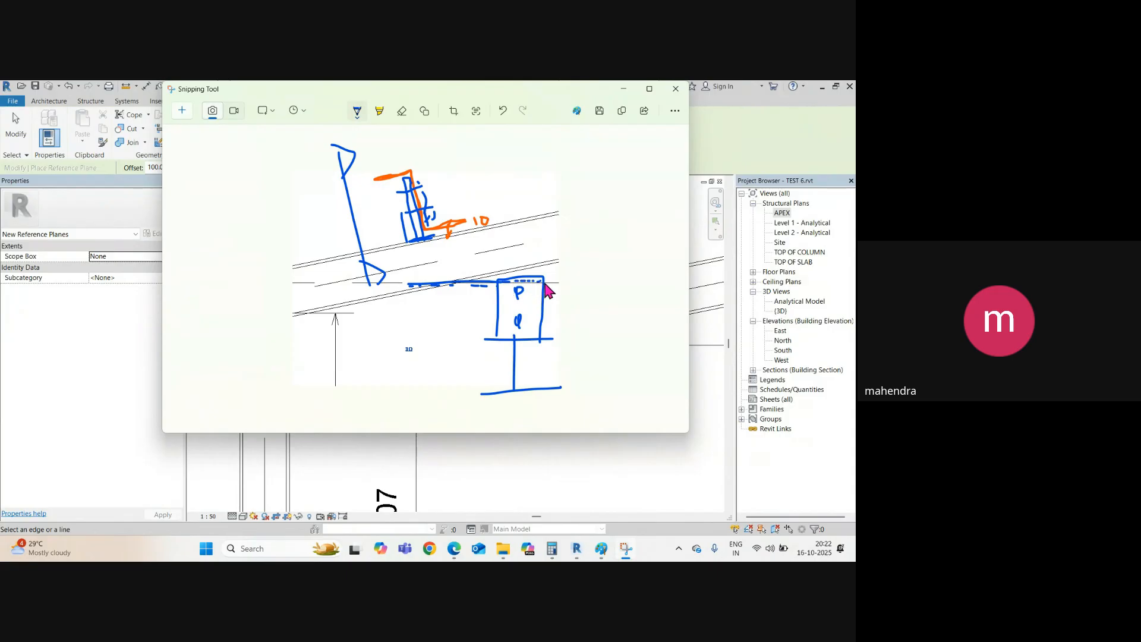
Complete the purlin outline on both sides of the cleat plate, emphasise its bolts and base, and frame the detail.
{"action": "mouse_move", "coordinate": [408, 286]}
{"action": "left_mouse_down"}
{"action": "mouse_move", "coordinate": [409, 328]}
{"action": "mouse_move", "coordinate": [503, 328]}
{"action": "left_mouse_up"}
{"action": "left_click", "coordinate": [524, 324]}
{"action": "left_click", "coordinate": [530, 324]}
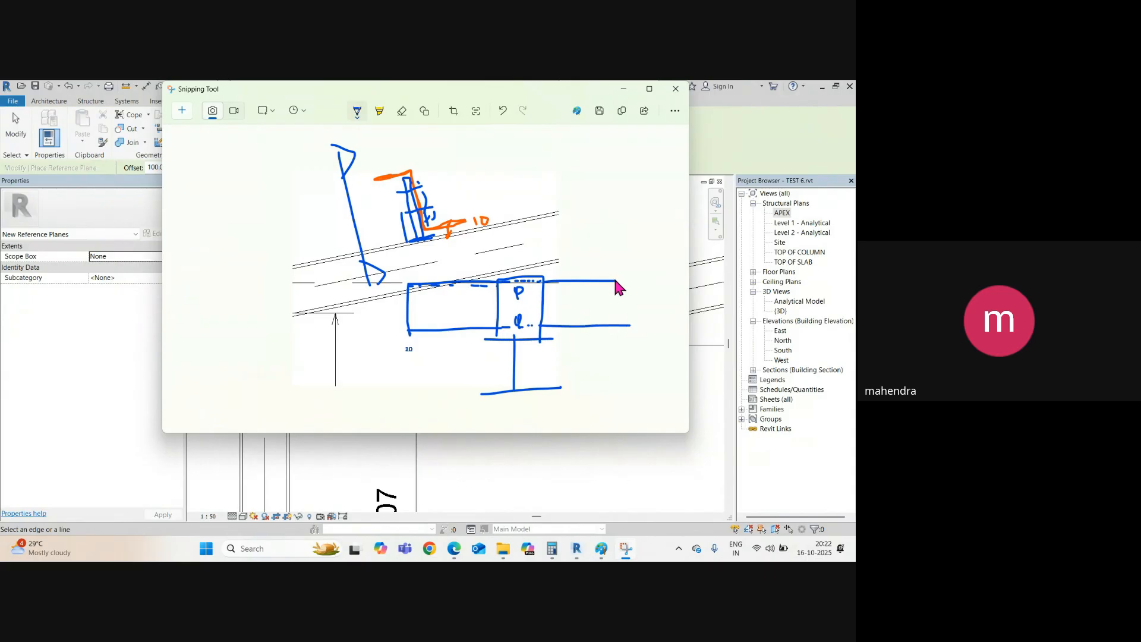
{"action": "left_click_drag", "start_coordinate": [629, 310], "coordinate": [629, 330]}
{"action": "left_click_drag", "start_coordinate": [514, 295], "coordinate": [519, 324]}
{"action": "left_click_drag", "start_coordinate": [546, 340], "coordinate": [483, 339]}
{"action": "mouse_move", "coordinate": [504, 240]}
{"action": "left_mouse_down"}
{"action": "mouse_move", "coordinate": [468, 245]}
{"action": "mouse_move", "coordinate": [459, 404]}
{"action": "mouse_move", "coordinate": [596, 227]}
{"action": "mouse_move", "coordinate": [469, 245]}
{"action": "left_mouse_up"}
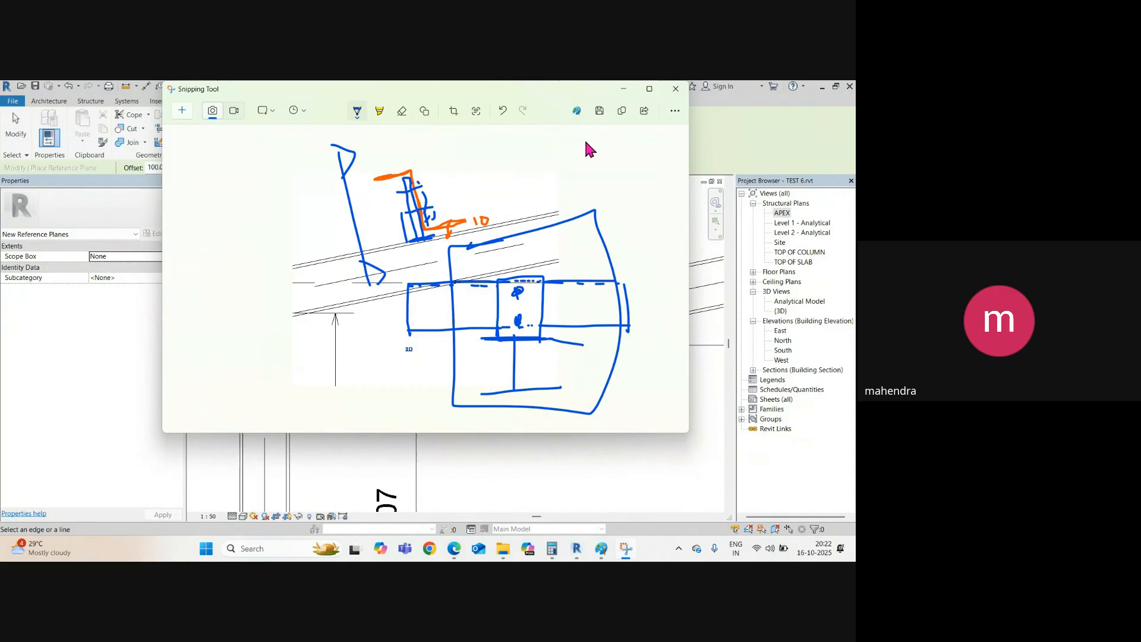
Put the Snipping Tool sketch away and return to the reference planes at the rafter's lower end in Revit.
{"action": "left_click", "coordinate": [623, 89]}
{"action": "scroll", "coordinate": [293, 357], "scroll_direction": "down", "scroll_amount": 2}
{"action": "scroll", "coordinate": [311, 359], "scroll_direction": "up", "scroll_amount": 6}
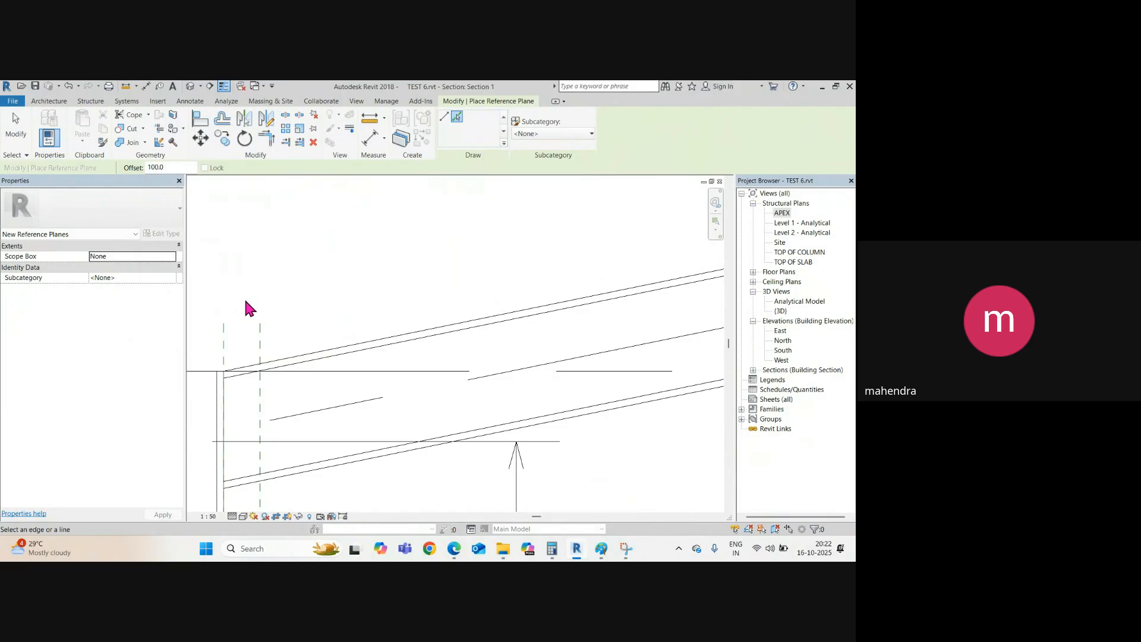
Draw a short reference plane perpendicular to the rafter's top edge, starting where the vertical offset plane crosses it at the lower end.
{"action": "scroll", "coordinate": [250, 348], "scroll_direction": "down", "scroll_amount": 3}
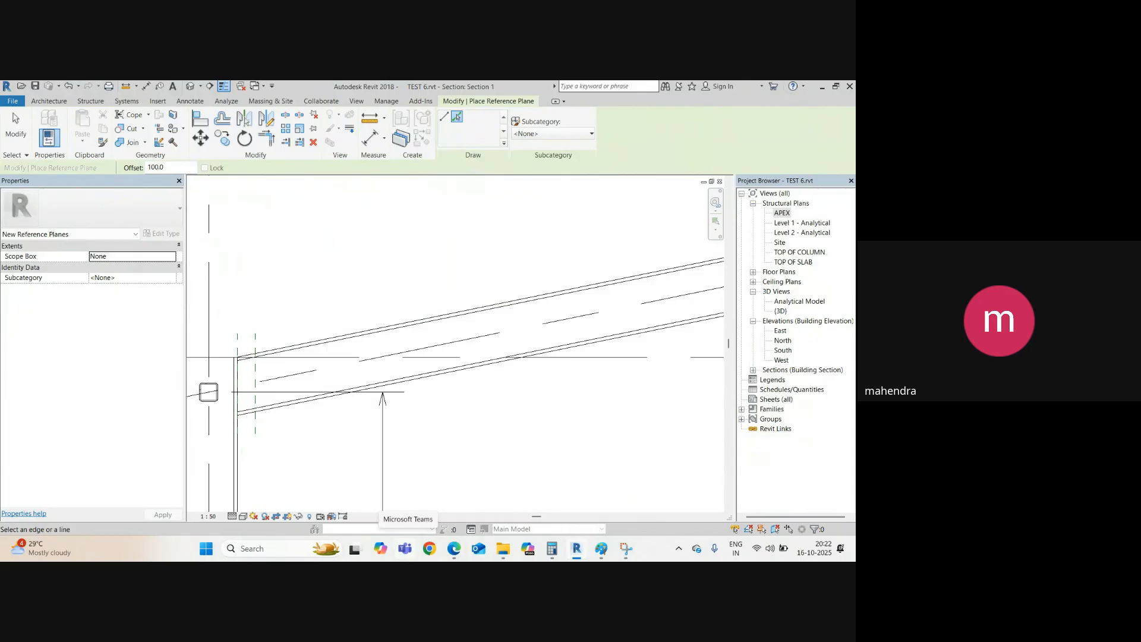
{"action": "scroll", "coordinate": [286, 344], "scroll_direction": "down", "scroll_amount": 1}
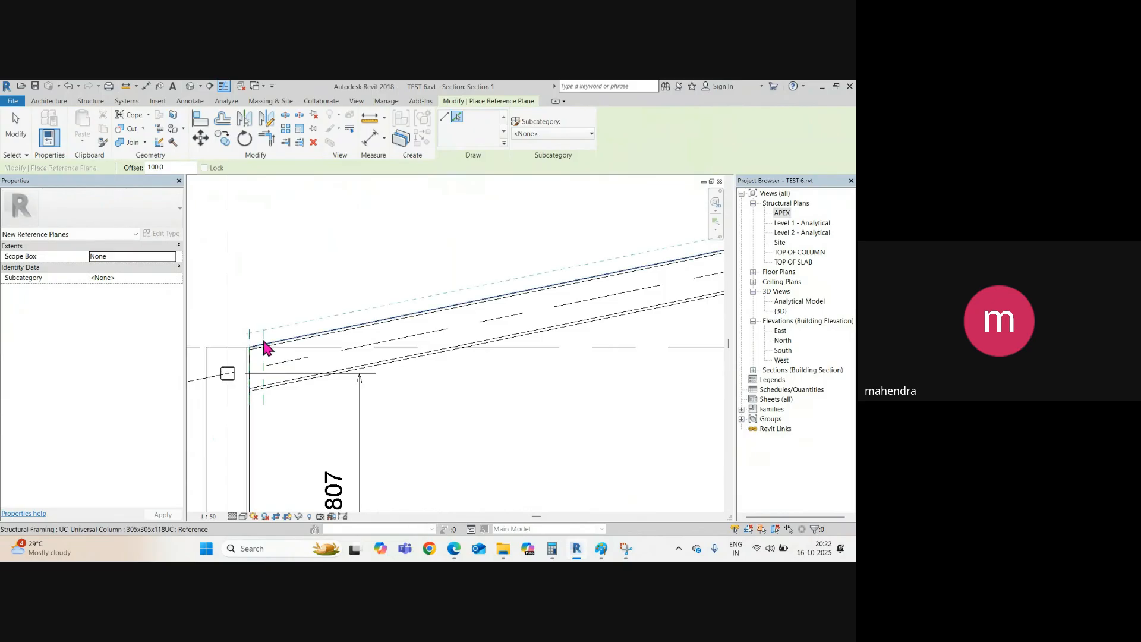
{"action": "scroll", "coordinate": [265, 348], "scroll_direction": "up", "scroll_amount": 2}
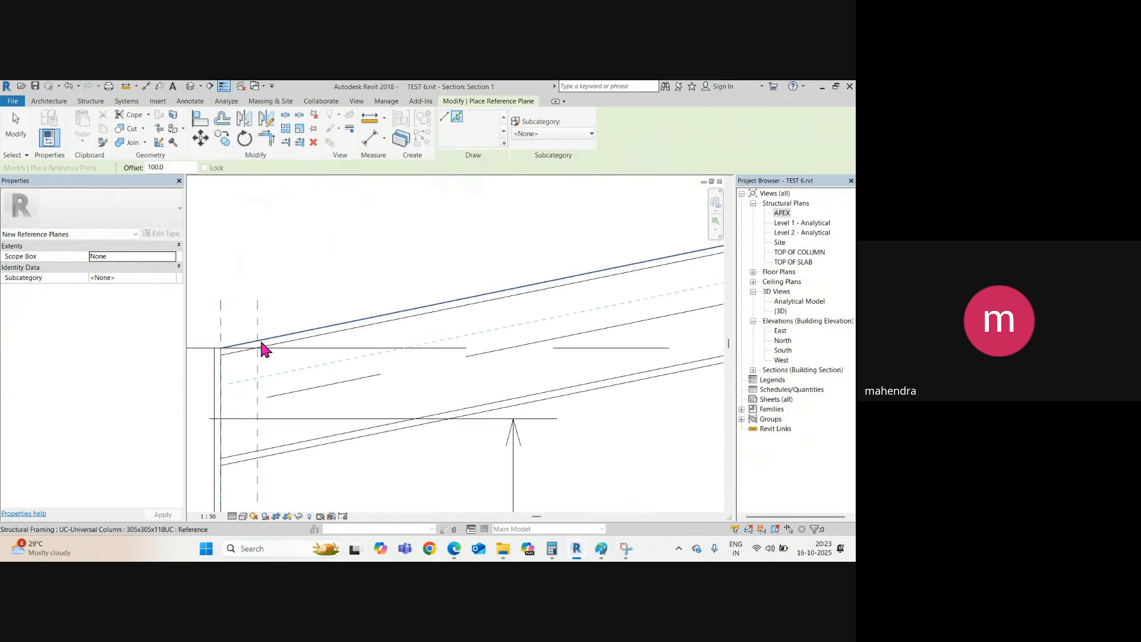
{"action": "key", "text": "Escape"}
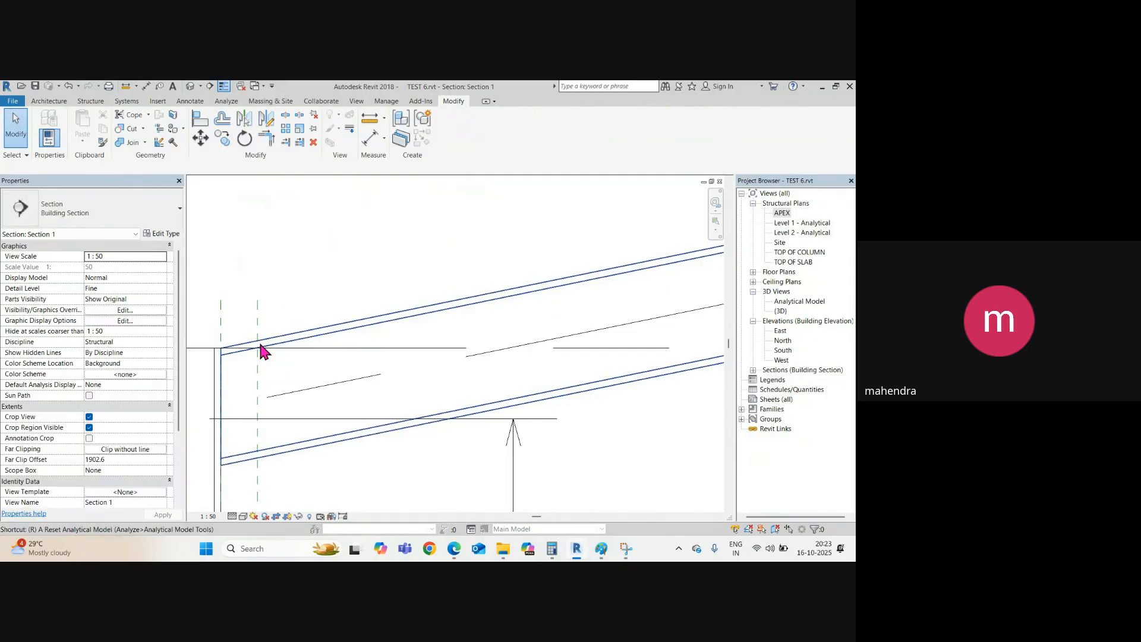
{"action": "key", "text": "r"}
{"action": "key", "text": "p"}
{"action": "left_click", "coordinate": [257, 341]}
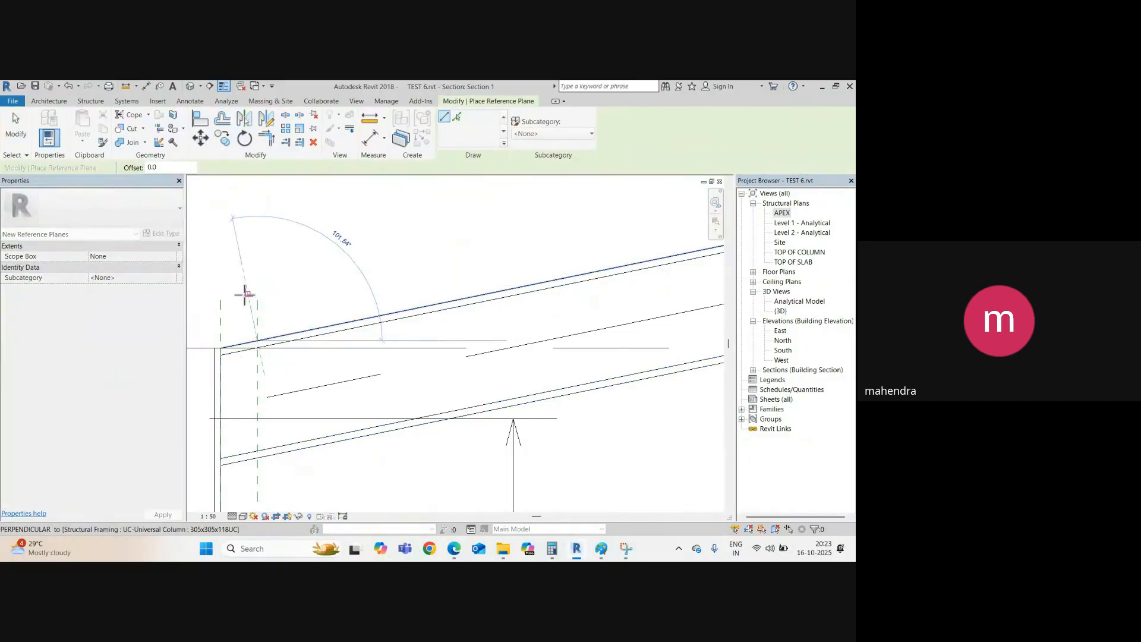
{"action": "left_click", "coordinate": [247, 290]}
{"action": "scroll", "coordinate": [232, 299], "scroll_direction": "down", "scroll_amount": 2}
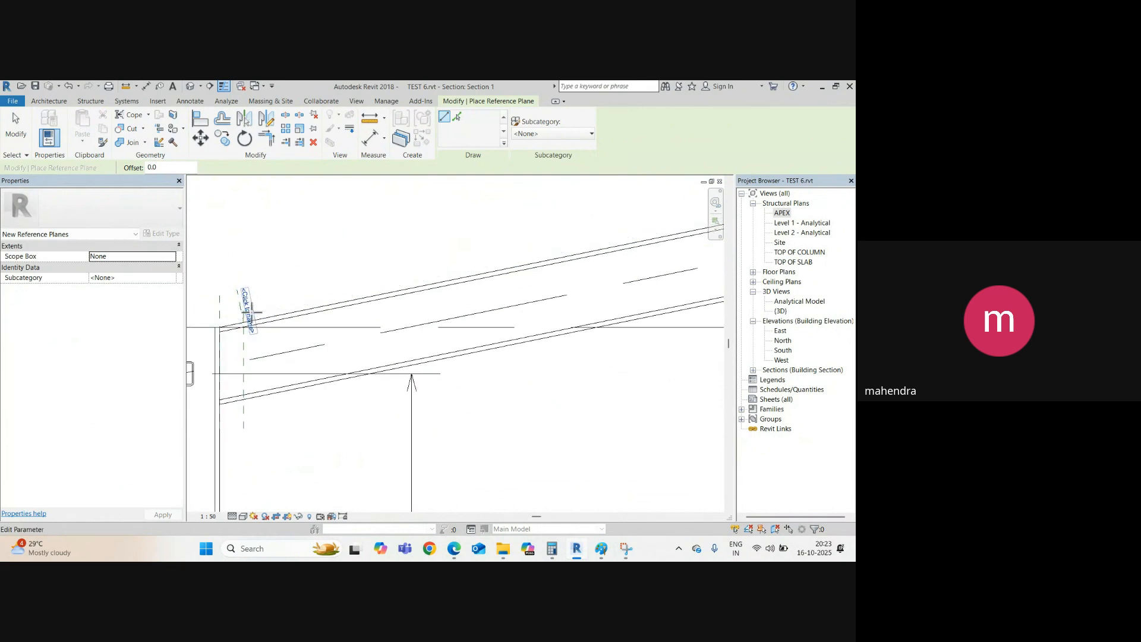
{"action": "key", "text": "Escape"}
Copy the perpendicular reference plane to the point near the apex where the vertical reference plane meets the rafter's top edge.
{"action": "scroll", "coordinate": [245, 309], "scroll_direction": "up", "scroll_amount": 2}
{"action": "left_click", "coordinate": [237, 301]}
{"action": "key", "text": "c"}
{"action": "key", "text": "o"}
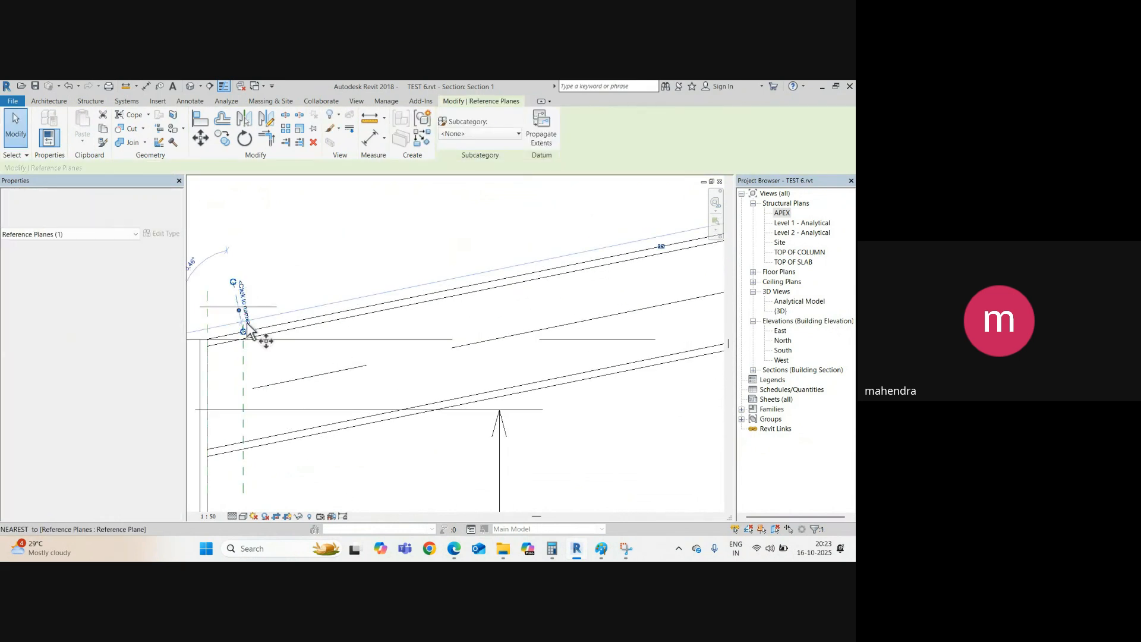
{"action": "left_click", "coordinate": [243, 332]}
{"action": "scroll", "coordinate": [285, 325], "scroll_direction": "down", "scroll_amount": 2}
{"action": "middle_click_drag", "start_coordinate": [474, 295], "coordinate": [188, 375]}
{"action": "middle_click_drag", "start_coordinate": [518, 332], "coordinate": [494, 339]}
{"action": "middle_click_drag", "start_coordinate": [653, 314], "coordinate": [235, 382]}
{"action": "scroll", "coordinate": [234, 383], "scroll_direction": "down", "scroll_amount": 1}
{"action": "middle_click_drag", "start_coordinate": [639, 278], "coordinate": [496, 313]}
{"action": "scroll", "coordinate": [467, 316], "scroll_direction": "up", "scroll_amount": 3}
{"action": "left_click", "coordinate": [548, 283]}
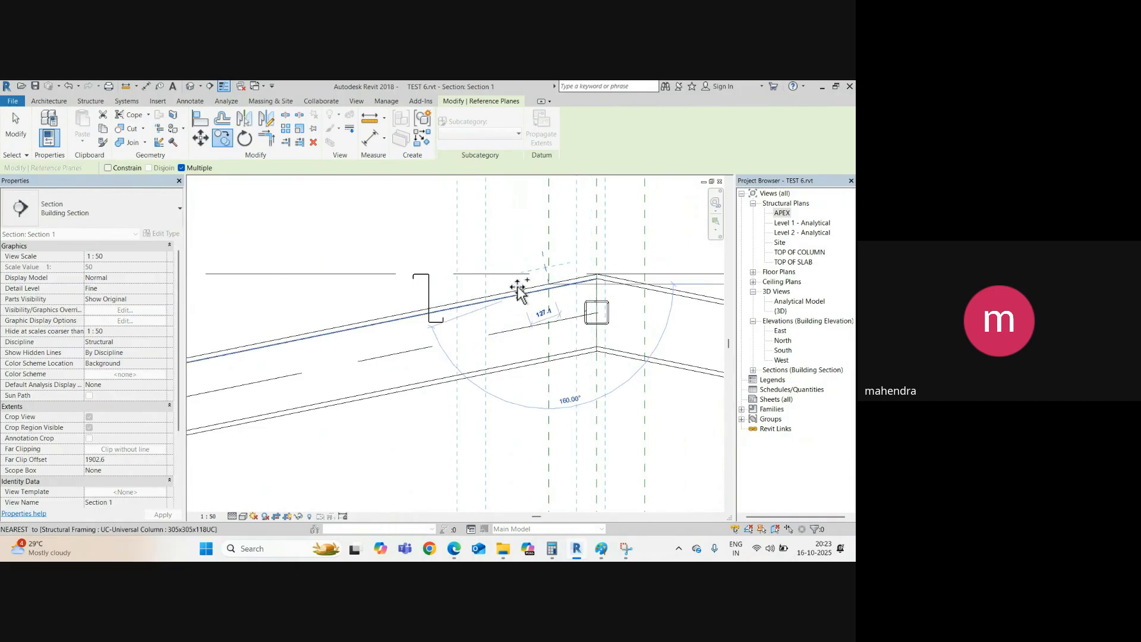
{"action": "scroll", "coordinate": [519, 290], "scroll_direction": "down", "scroll_amount": 2}
{"action": "key", "text": "Escape"}
{"action": "key", "text": "Escape"}
{"action": "scroll", "coordinate": [540, 277], "scroll_direction": "up", "scroll_amount": 3}
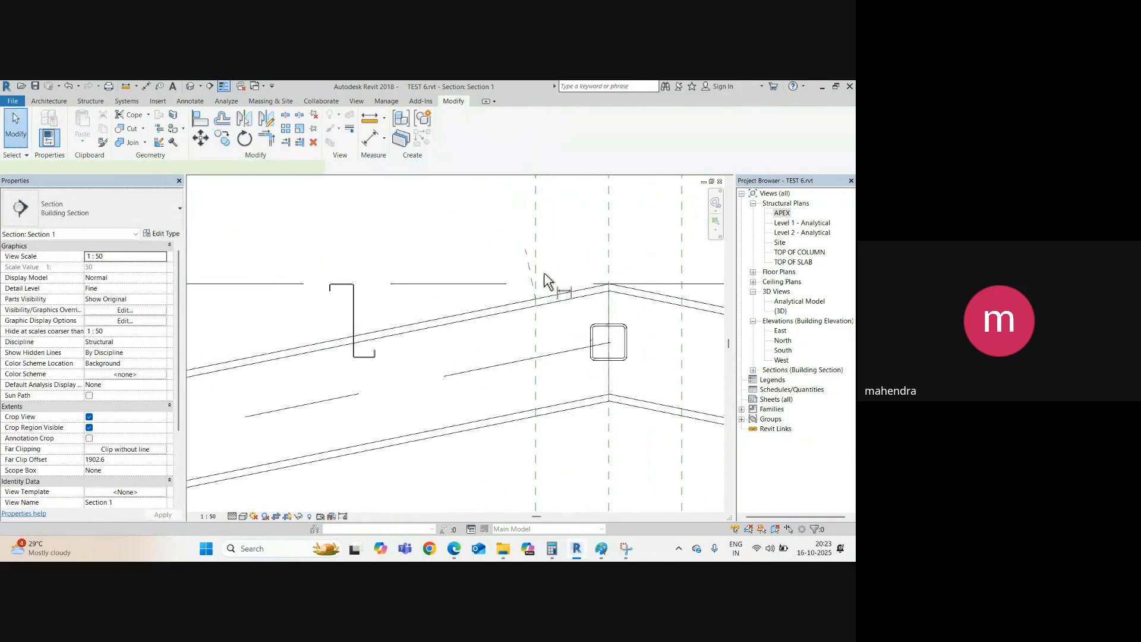
Add an aligned dimension between the two perpendicular reference planes at the rafter's ends, placed above the rafter.
{"action": "key", "text": "d"}
{"action": "key", "text": "i"}
{"action": "scroll", "coordinate": [534, 264], "scroll_direction": "down", "scroll_amount": 3}
{"action": "scroll", "coordinate": [387, 318], "scroll_direction": "down", "scroll_amount": 1}
{"action": "middle_click_drag", "start_coordinate": [246, 352], "coordinate": [474, 291]}
{"action": "middle_click_drag", "start_coordinate": [279, 311], "coordinate": [470, 293]}
{"action": "middle_click_drag", "start_coordinate": [256, 330], "coordinate": [511, 299]}
{"action": "scroll", "coordinate": [376, 315], "scroll_direction": "down", "scroll_amount": 1}
{"action": "scroll", "coordinate": [378, 326], "scroll_direction": "up", "scroll_amount": 2}
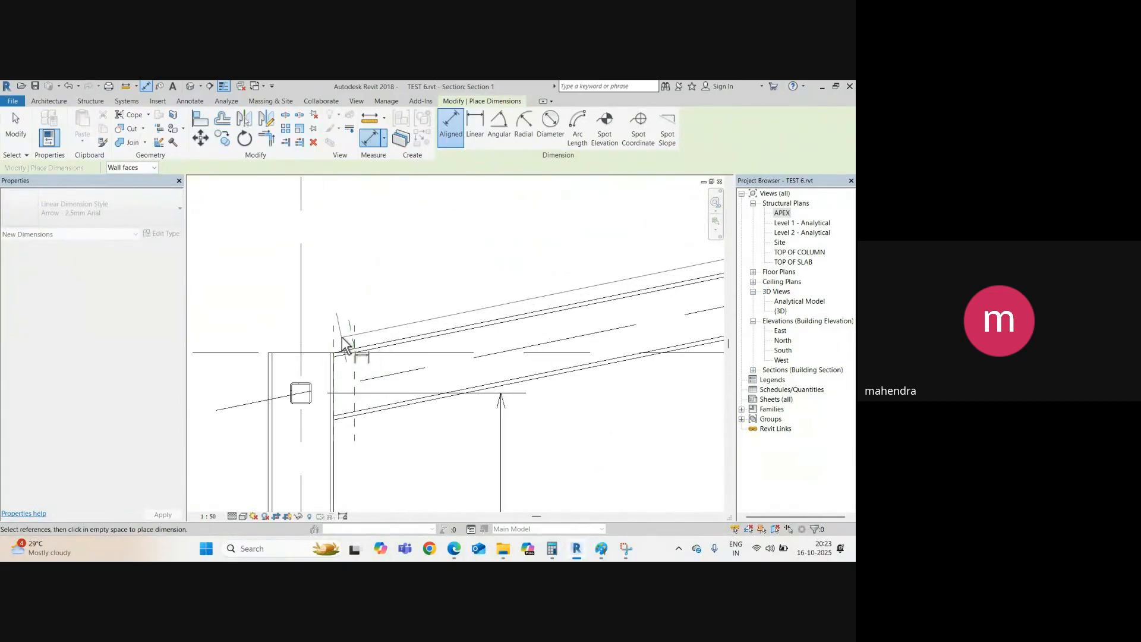
{"action": "scroll", "coordinate": [347, 326], "scroll_direction": "down", "scroll_amount": 2}
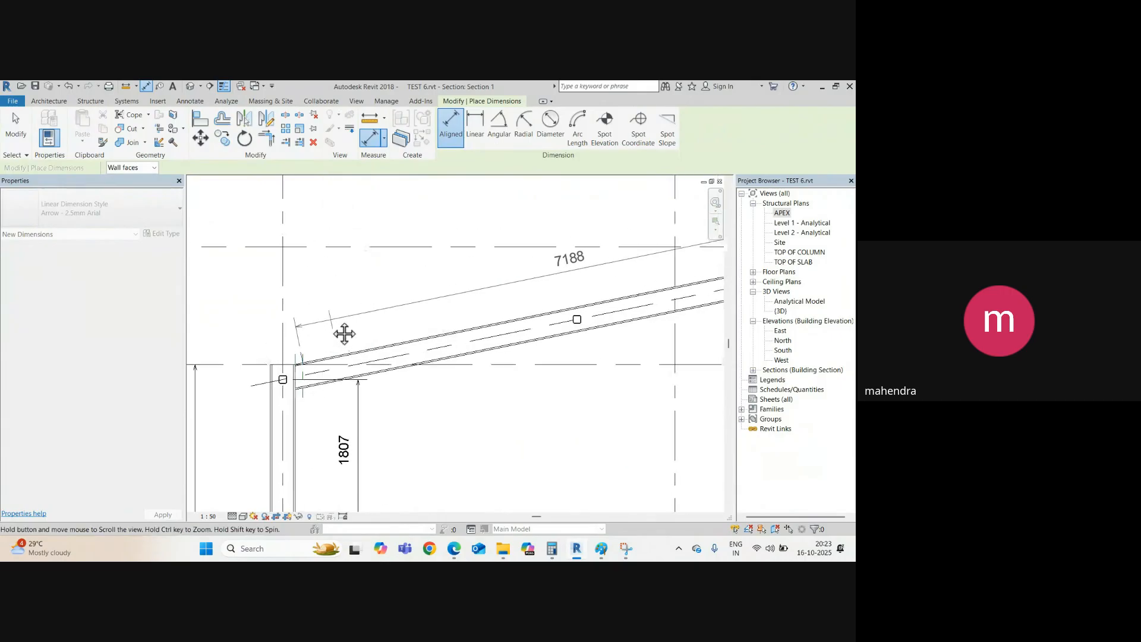
{"action": "left_click", "coordinate": [372, 304]}
Switch to Calculator, divide 7188 by 1200 and by 6 to work out the purlin spacing, and put it away.
{"action": "left_click", "coordinate": [551, 559]}
{"action": "type", "text": "7188 ÷ "}
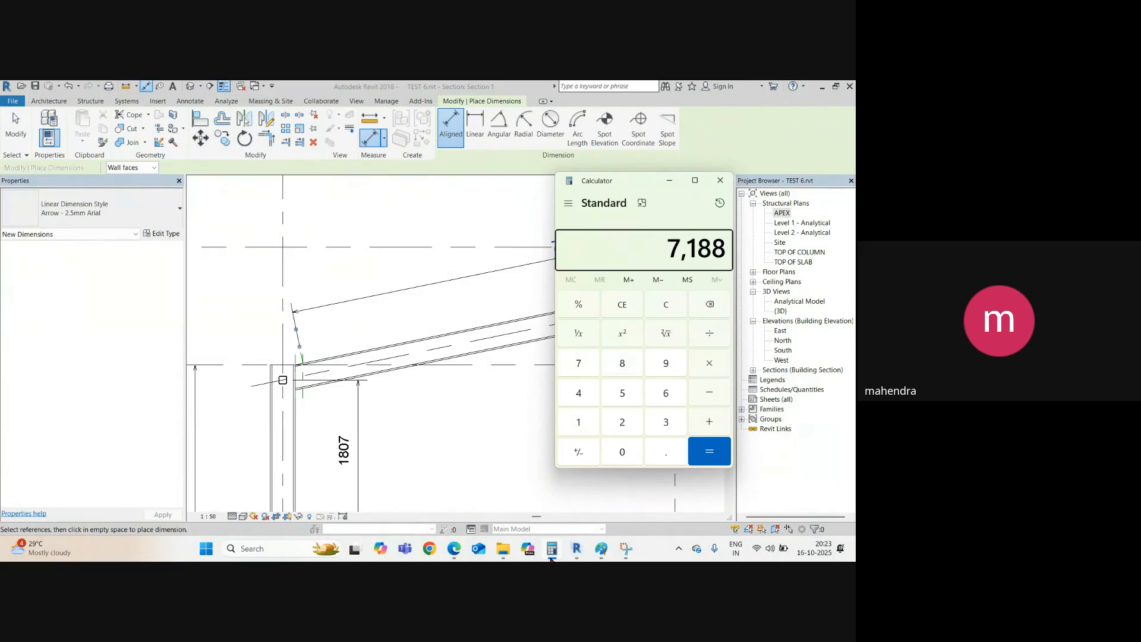
{"action": "type", "text": "1200"}
{"action": "key", "text": "Return"}
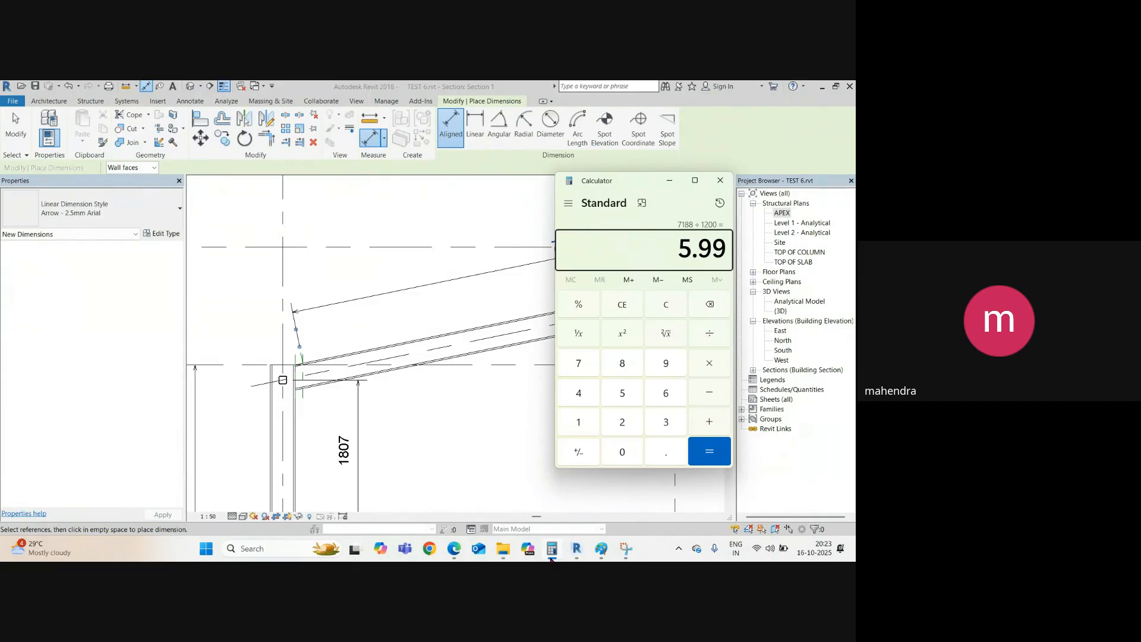
{"action": "type", "text": "7"}
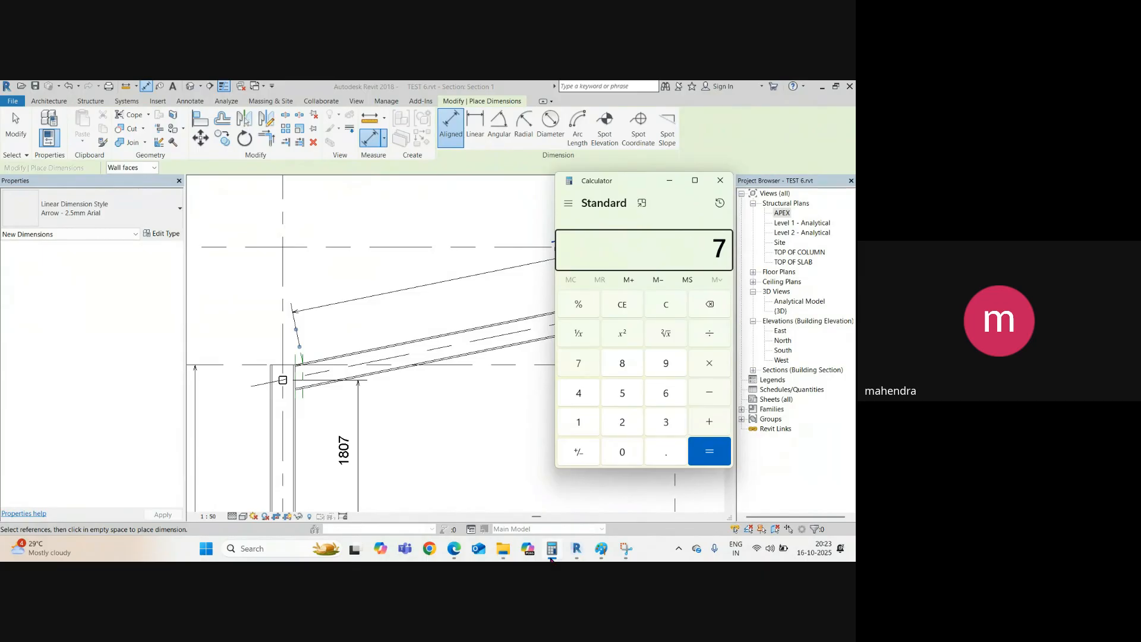
{"action": "type", "text": "18896"}
{"action": "key", "text": "Return"}
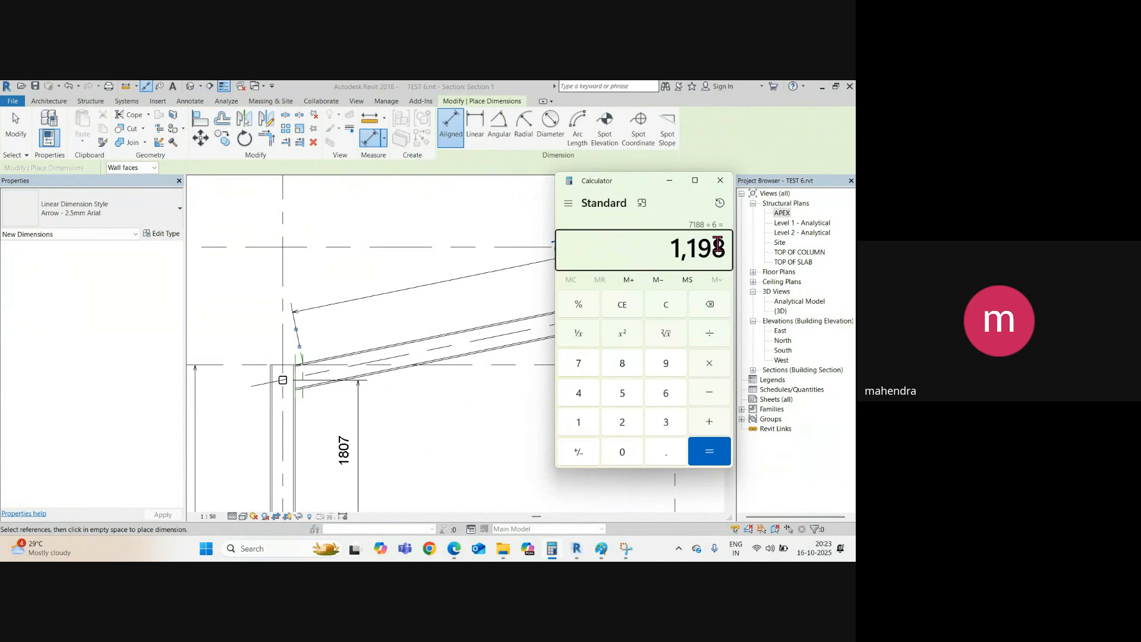
{"action": "left_click", "coordinate": [669, 181]}
Extend the perpendicular reference plane at the rafter's lower end down past the rafter's bottom edge.
{"action": "scroll", "coordinate": [304, 345], "scroll_direction": "up", "scroll_amount": 1}
{"action": "key", "text": "Escape"}
{"action": "left_click", "coordinate": [306, 365]}
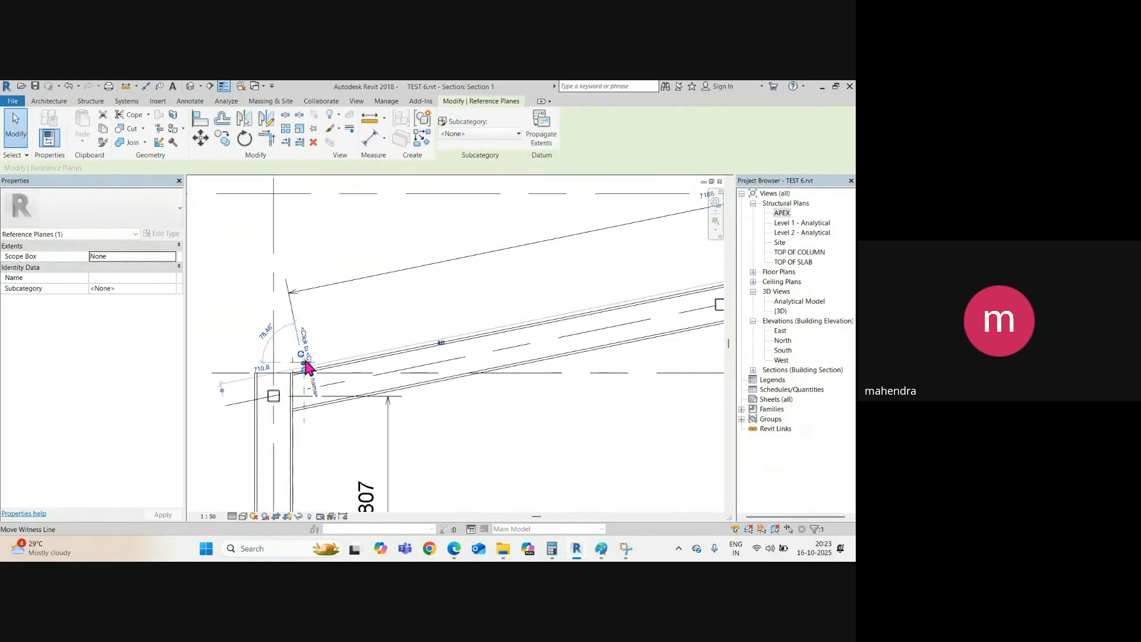
{"action": "right_click", "coordinate": [306, 363]}
{"action": "scroll", "coordinate": [316, 381], "scroll_direction": "up", "scroll_amount": 1}
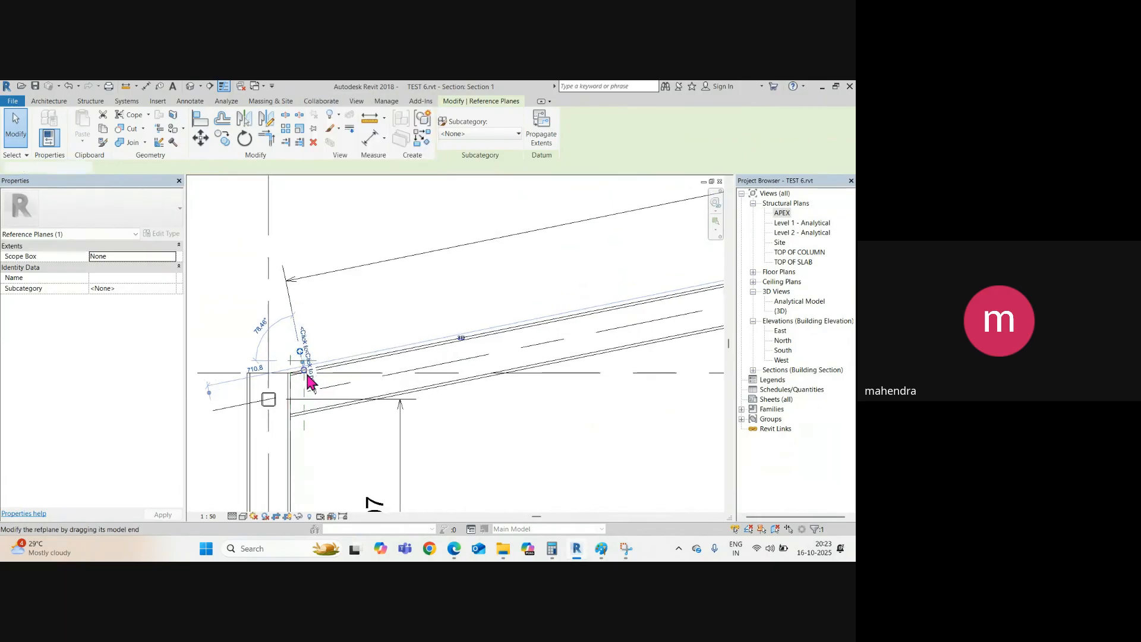
{"action": "scroll", "coordinate": [309, 382], "scroll_direction": "up", "scroll_amount": 2}
{"action": "middle_click_drag", "start_coordinate": [313, 364], "coordinate": [343, 242]}
{"action": "left_click_drag", "start_coordinate": [355, 267], "coordinate": [367, 366]}
{"action": "scroll", "coordinate": [367, 368], "scroll_direction": "down", "scroll_amount": 1}
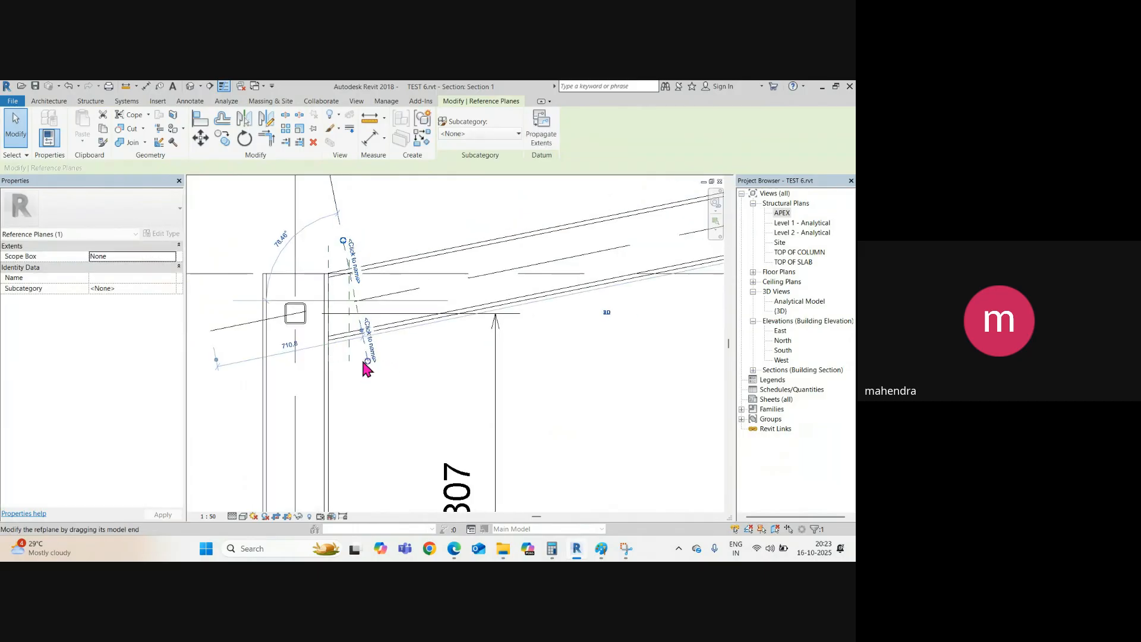
{"action": "key", "text": "Escape"}
Create a similar reference plane by picking the extended lower plane with a 1198 mm offset towards the apex.
{"action": "scroll", "coordinate": [365, 359], "scroll_direction": "down", "scroll_amount": 1}
{"action": "left_click", "coordinate": [365, 359]}
{"action": "right_click", "coordinate": [367, 368]}
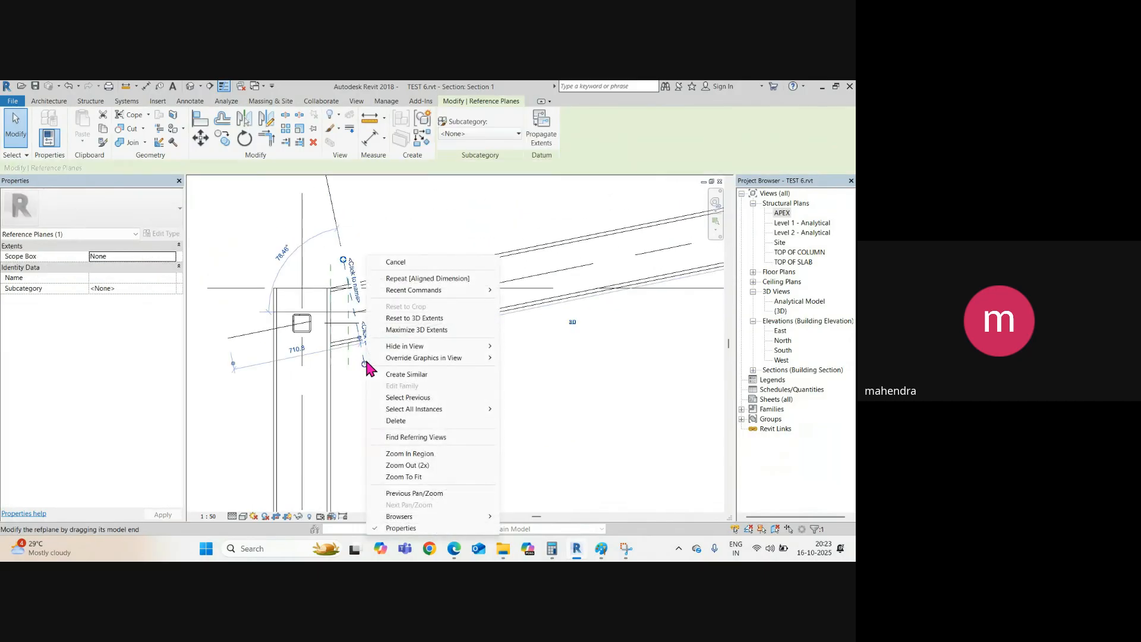
{"action": "left_click", "coordinate": [423, 375]}
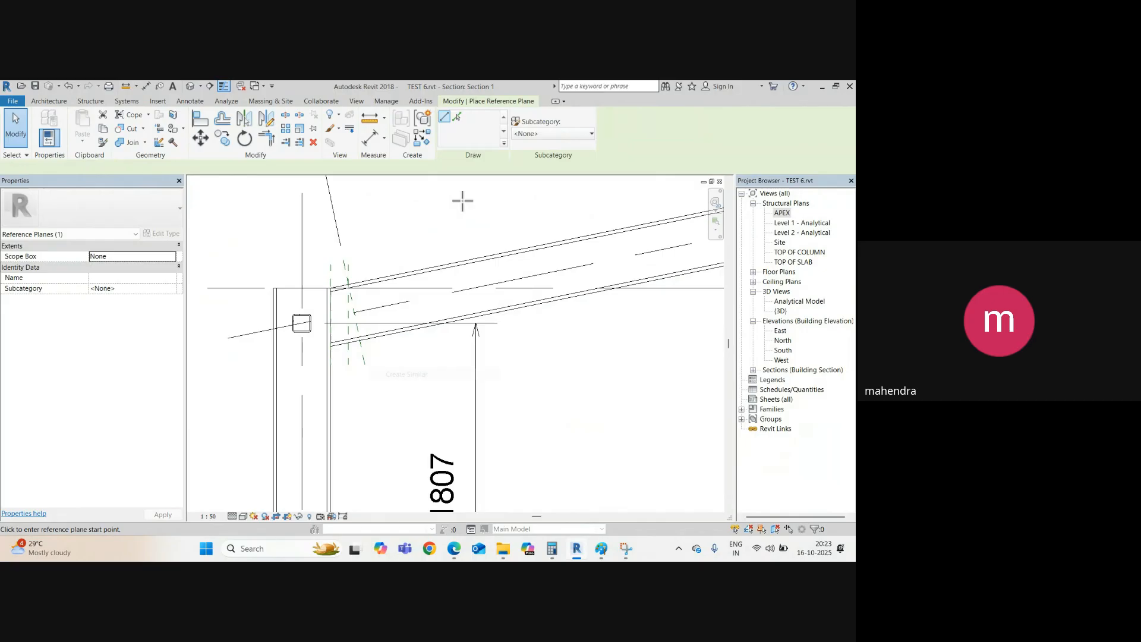
{"action": "left_click", "coordinate": [457, 117]}
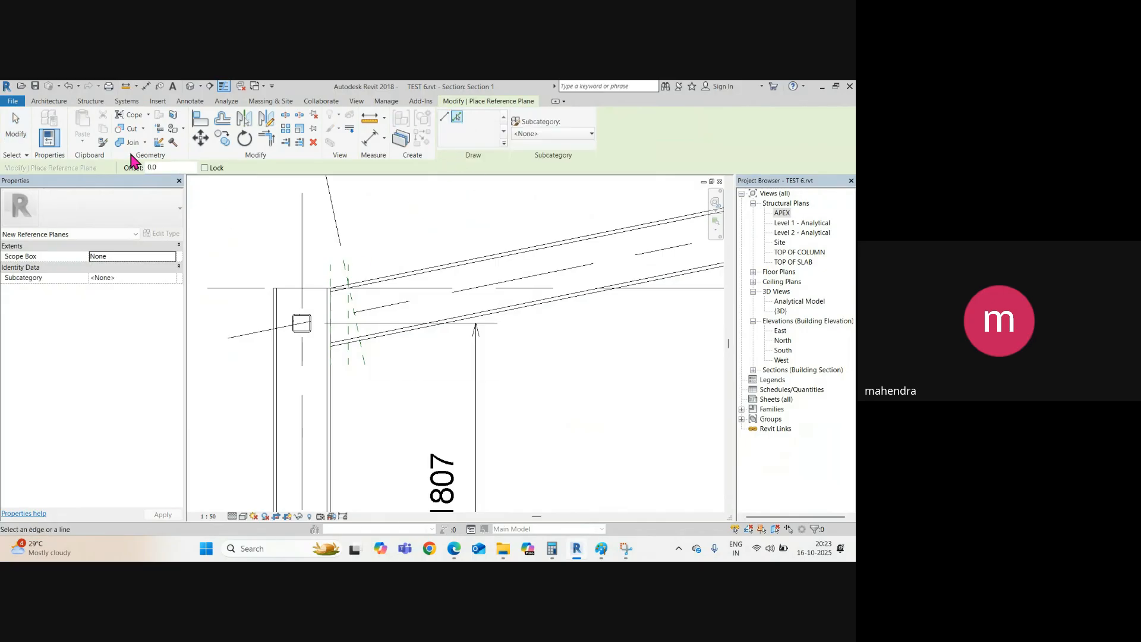
{"action": "left_click", "coordinate": [159, 167]}
{"action": "type", "text": "1198"}
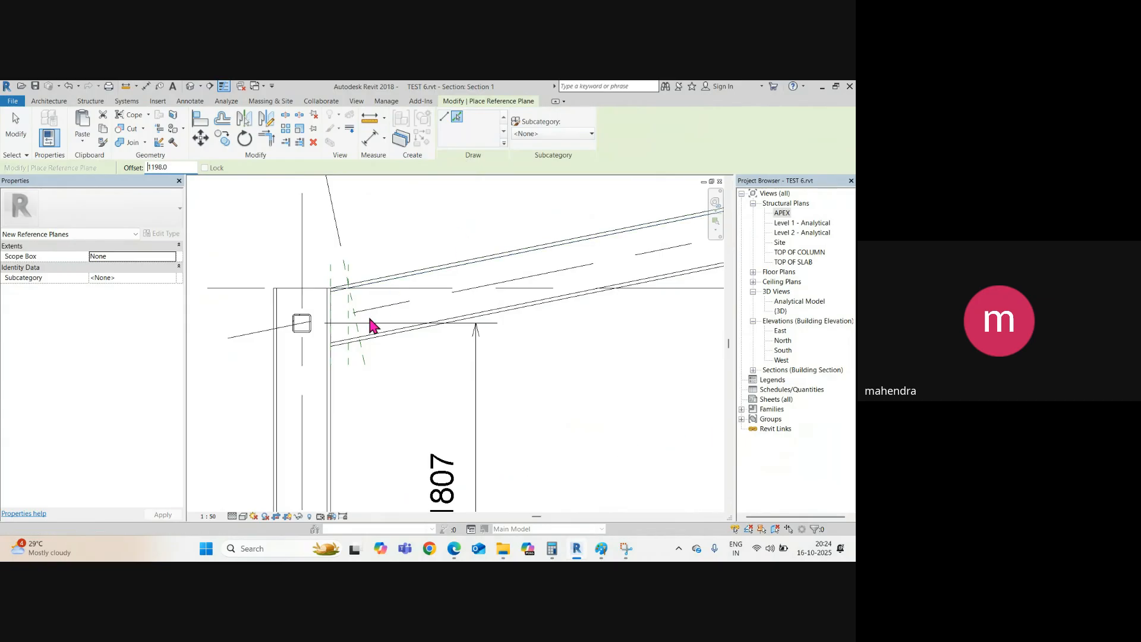
{"action": "left_click", "coordinate": [365, 362]}
Add the second and third intermediate reference planes up the rafter, each offset 1198 mm from the previous one.
{"action": "scroll", "coordinate": [534, 322], "scroll_direction": "down", "scroll_amount": 3}
{"action": "middle_click_drag", "start_coordinate": [567, 300], "coordinate": [336, 300]}
{"action": "scroll", "coordinate": [335, 300], "scroll_direction": "up", "scroll_amount": 2}
{"action": "scroll", "coordinate": [336, 306], "scroll_direction": "up", "scroll_amount": 1}
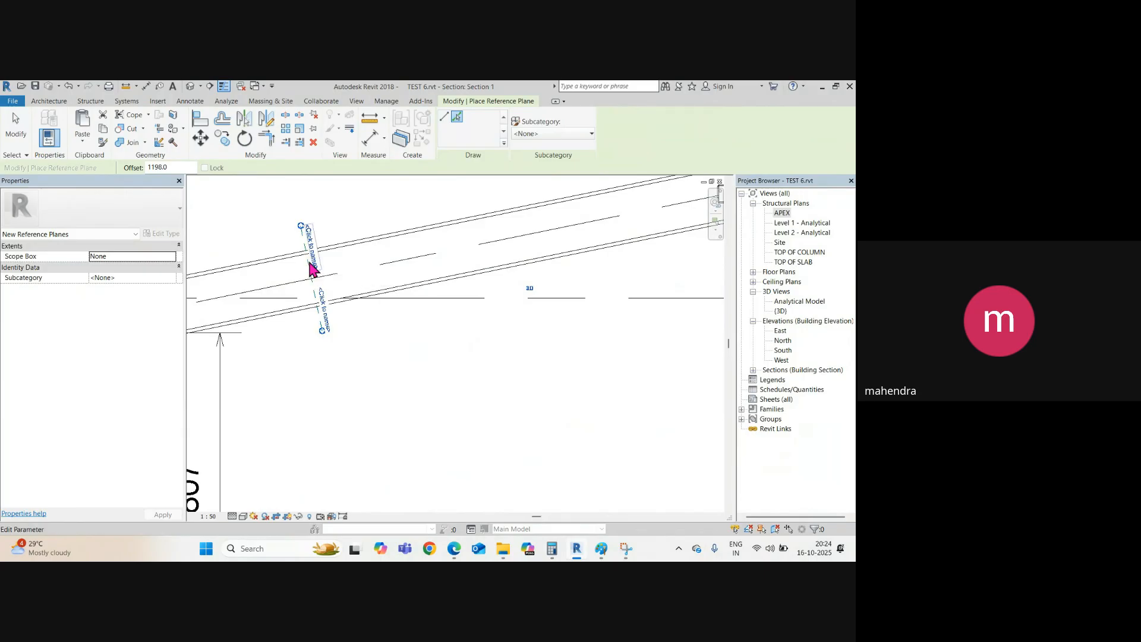
{"action": "scroll", "coordinate": [313, 321], "scroll_direction": "up", "scroll_amount": 2}
{"action": "left_click", "coordinate": [325, 321]}
{"action": "scroll", "coordinate": [325, 322], "scroll_direction": "down", "scroll_amount": 3}
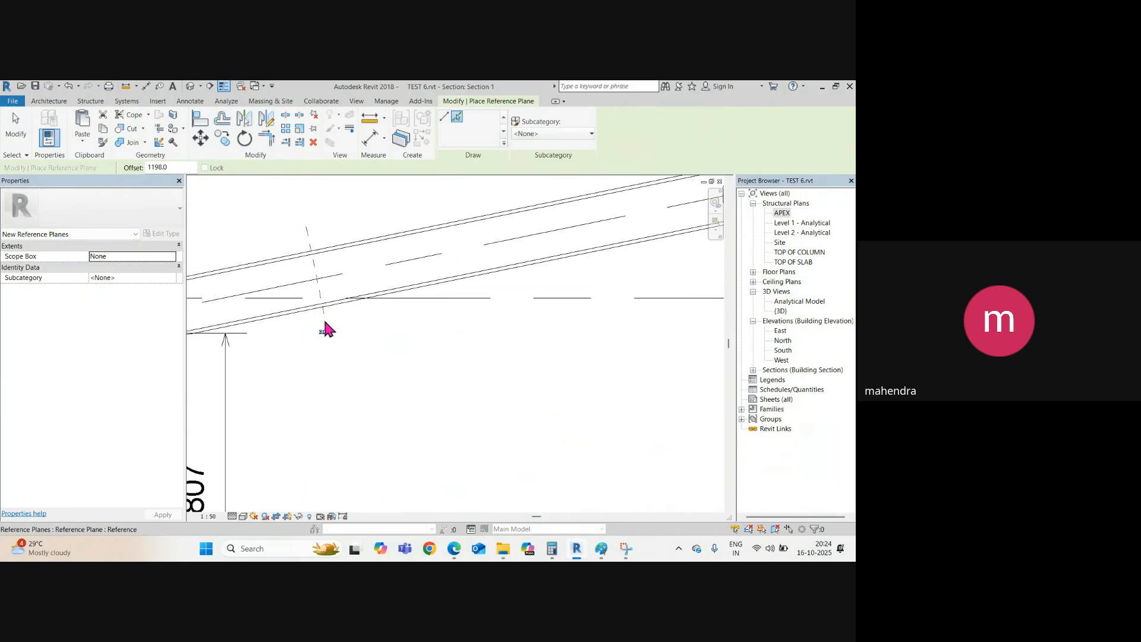
{"action": "middle_click_drag", "start_coordinate": [451, 323], "coordinate": [373, 344]}
{"action": "left_click", "coordinate": [241, 290]}
{"action": "scroll", "coordinate": [422, 228], "scroll_direction": "up", "scroll_amount": 3}
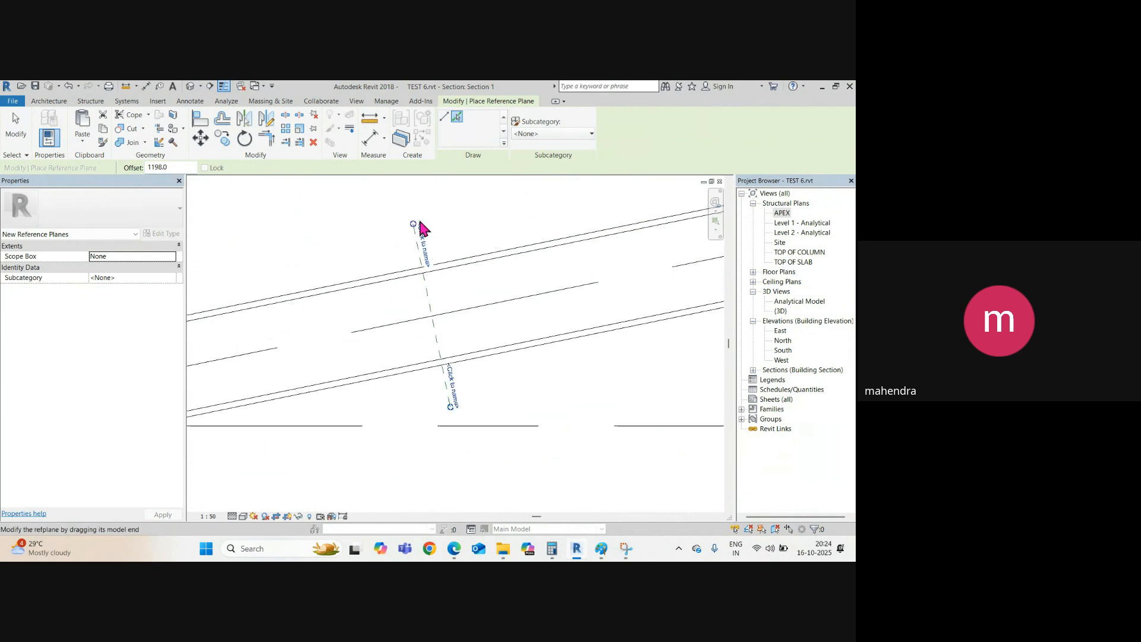
{"action": "scroll", "coordinate": [416, 248], "scroll_direction": "down", "scroll_amount": 3}
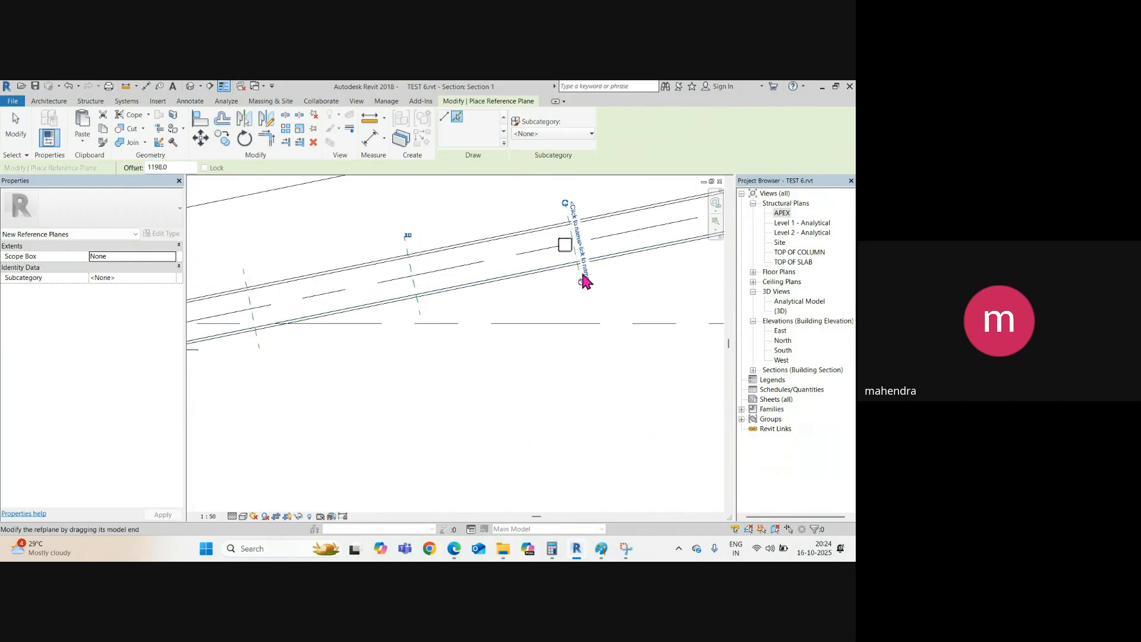
Add the fourth and fifth intermediate reference planes towards the apex at the same 1198 mm offset and finish placing planes.
{"action": "scroll", "coordinate": [589, 269], "scroll_direction": "up", "scroll_amount": 2}
{"action": "middle_click_drag", "start_coordinate": [589, 269], "coordinate": [426, 344]}
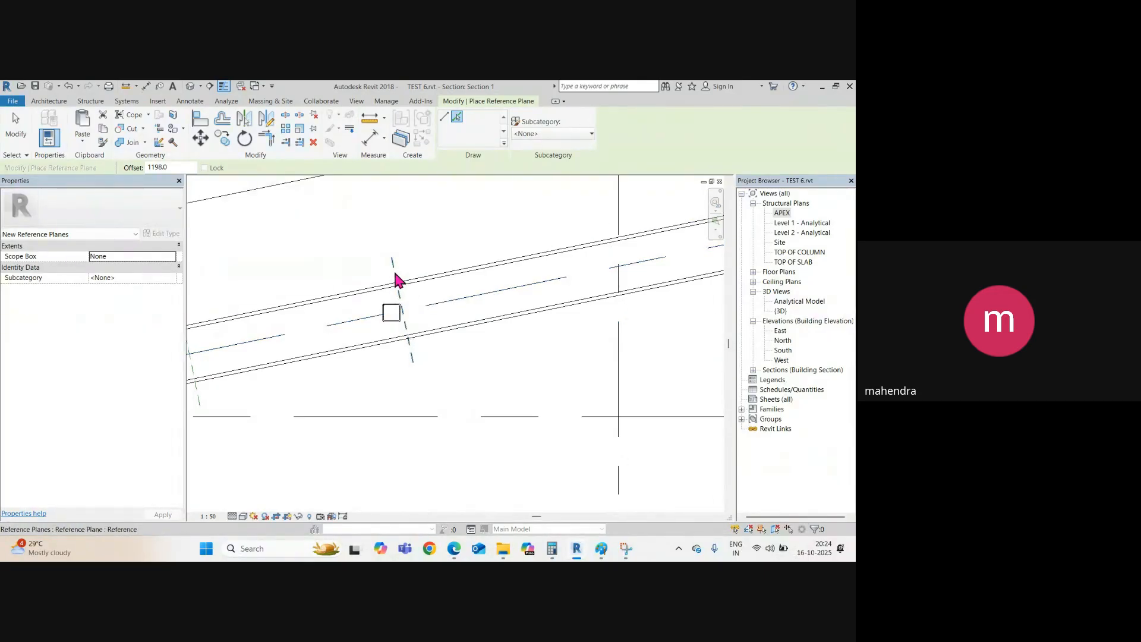
{"action": "left_click", "coordinate": [397, 273]}
{"action": "scroll", "coordinate": [397, 280], "scroll_direction": "down", "scroll_amount": 3}
{"action": "middle_click_drag", "start_coordinate": [464, 299], "coordinate": [271, 339]}
{"action": "scroll", "coordinate": [304, 310], "scroll_direction": "up", "scroll_amount": 3}
{"action": "scroll", "coordinate": [304, 303], "scroll_direction": "up", "scroll_amount": 3}
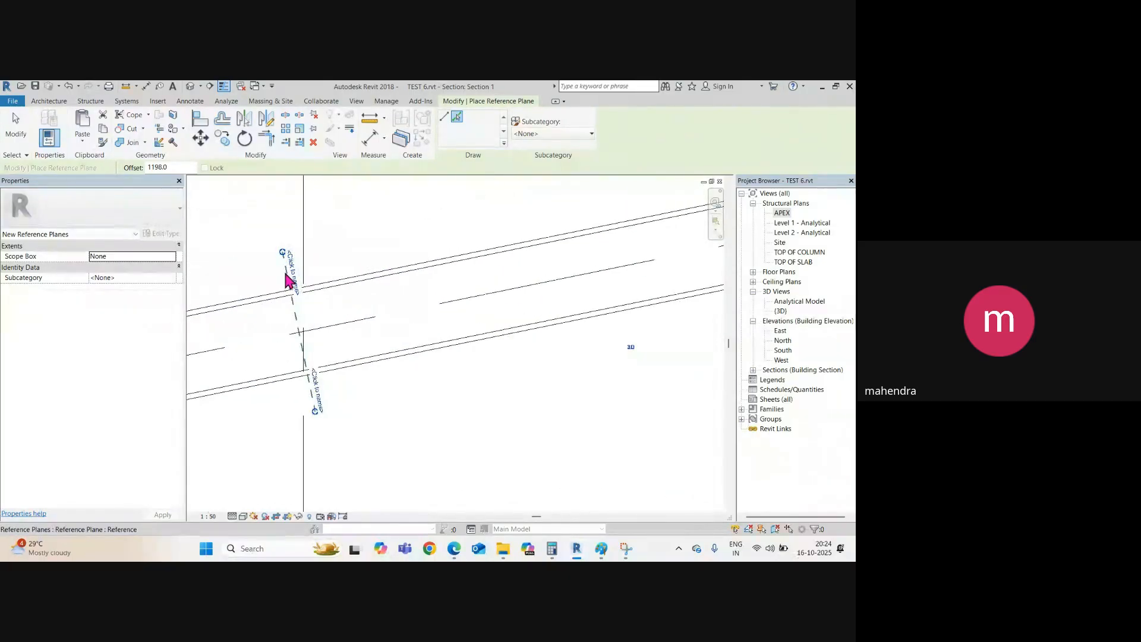
{"action": "left_click", "coordinate": [287, 275]}
{"action": "scroll", "coordinate": [499, 365], "scroll_direction": "down", "scroll_amount": 6}
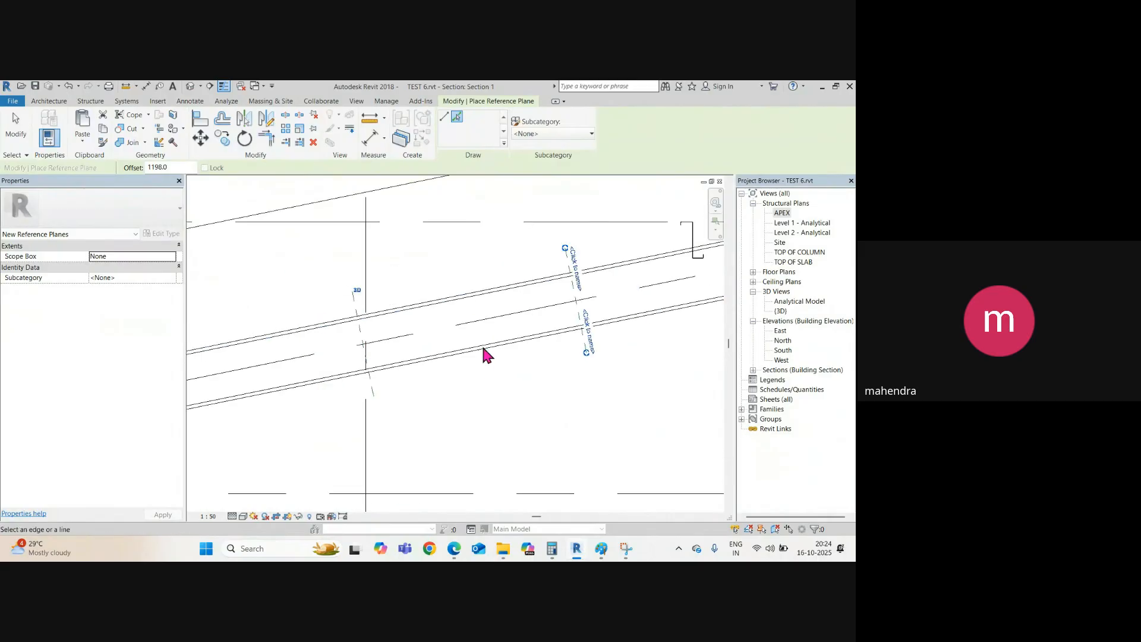
{"action": "scroll", "coordinate": [580, 350], "scroll_direction": "up", "scroll_amount": 1}
{"action": "key", "text": "Escape"}
{"action": "scroll", "coordinate": [561, 324], "scroll_direction": "down", "scroll_amount": 1}
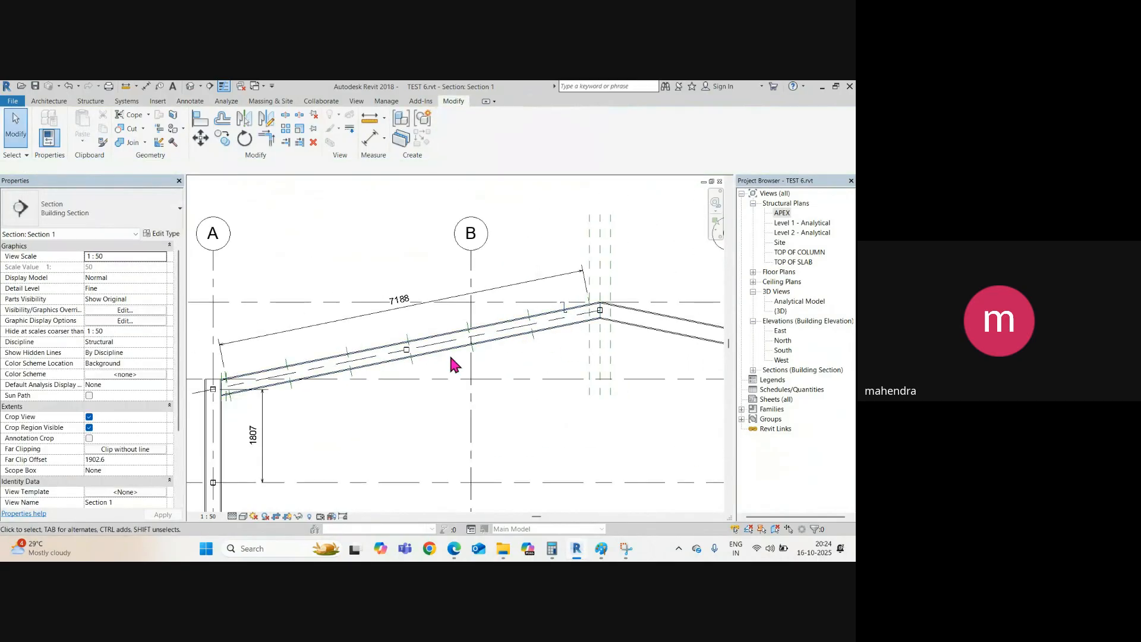
Examine how the Z purlin sits against the rafter and the reference planes near the apex.
{"action": "scroll", "coordinate": [497, 321], "scroll_direction": "up", "scroll_amount": 5}
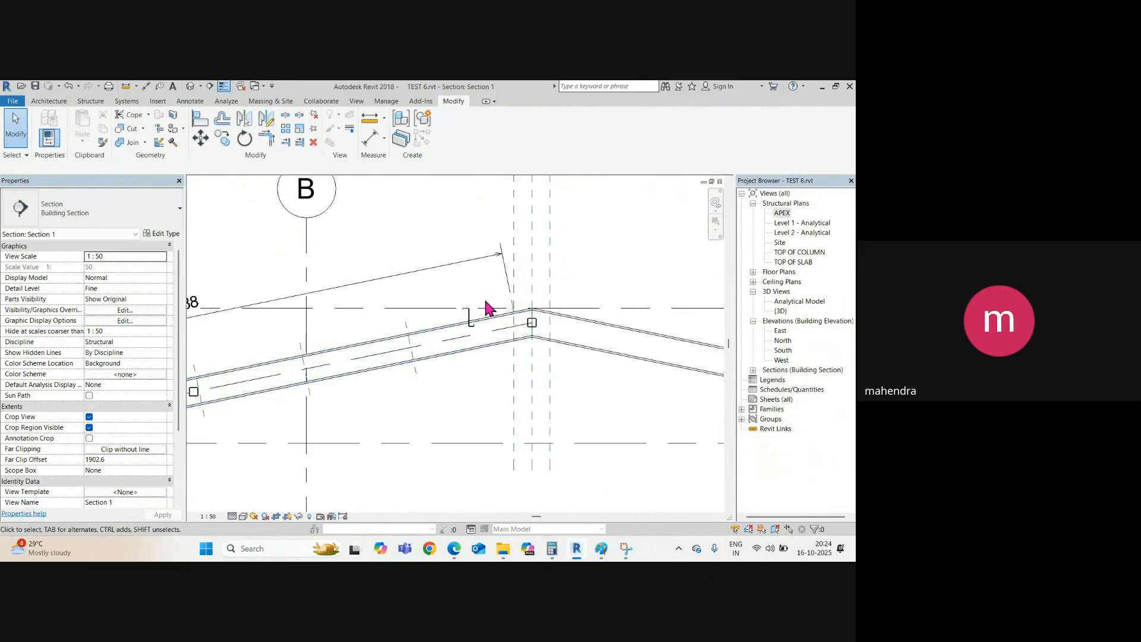
{"action": "scroll", "coordinate": [476, 341], "scroll_direction": "up", "scroll_amount": 3}
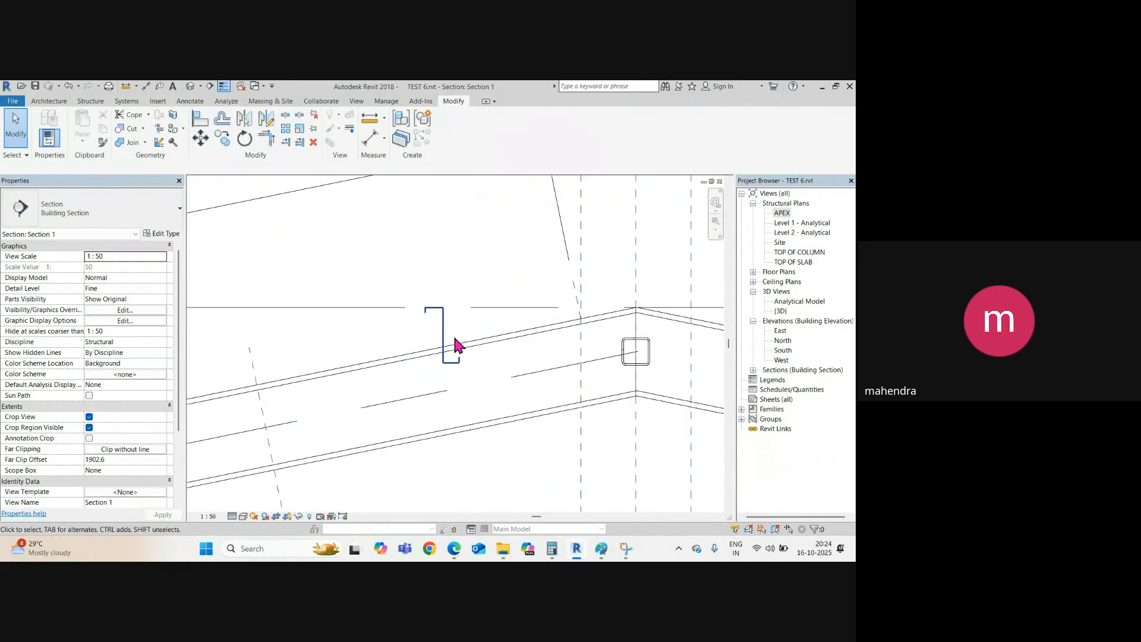
{"action": "left_click", "coordinate": [461, 349]}
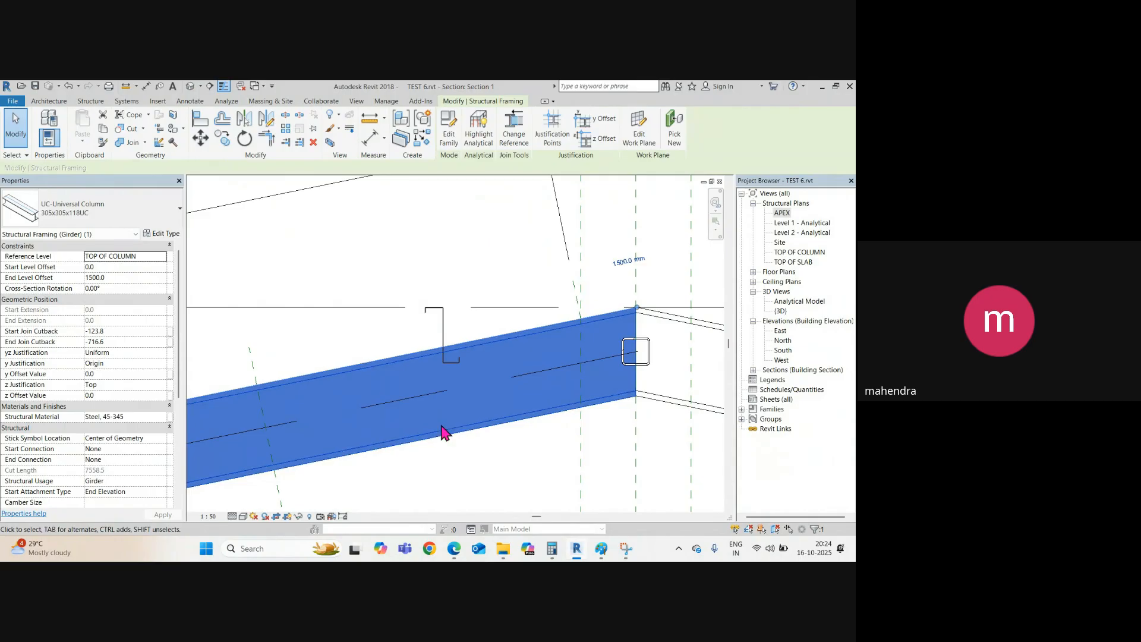
{"action": "scroll", "coordinate": [511, 318], "scroll_direction": "down", "scroll_amount": 2}
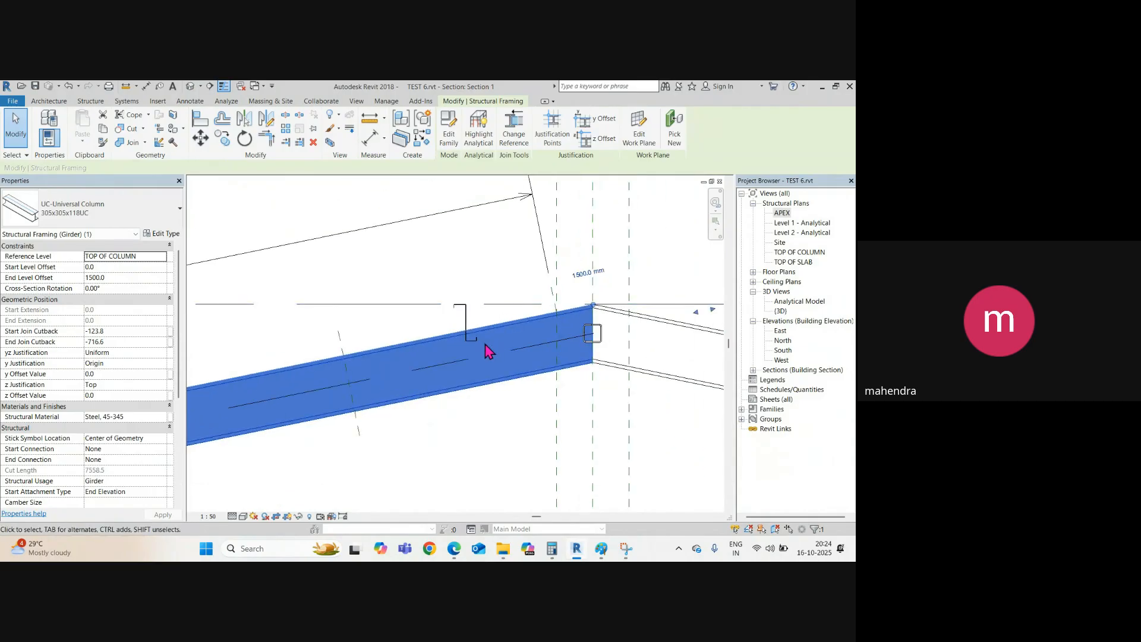
{"action": "scroll", "coordinate": [493, 344], "scroll_direction": "up", "scroll_amount": 2}
{"action": "key", "text": "Escape"}
{"action": "scroll", "coordinate": [494, 316], "scroll_direction": "down", "scroll_amount": 3}
{"action": "scroll", "coordinate": [306, 377], "scroll_direction": "down", "scroll_amount": 1}
{"action": "middle_click_drag", "start_coordinate": [306, 377], "coordinate": [480, 321]}
{"action": "middle_click_drag", "start_coordinate": [491, 360], "coordinate": [411, 366]}
{"action": "scroll", "coordinate": [411, 366], "scroll_direction": "down", "scroll_amount": 2}
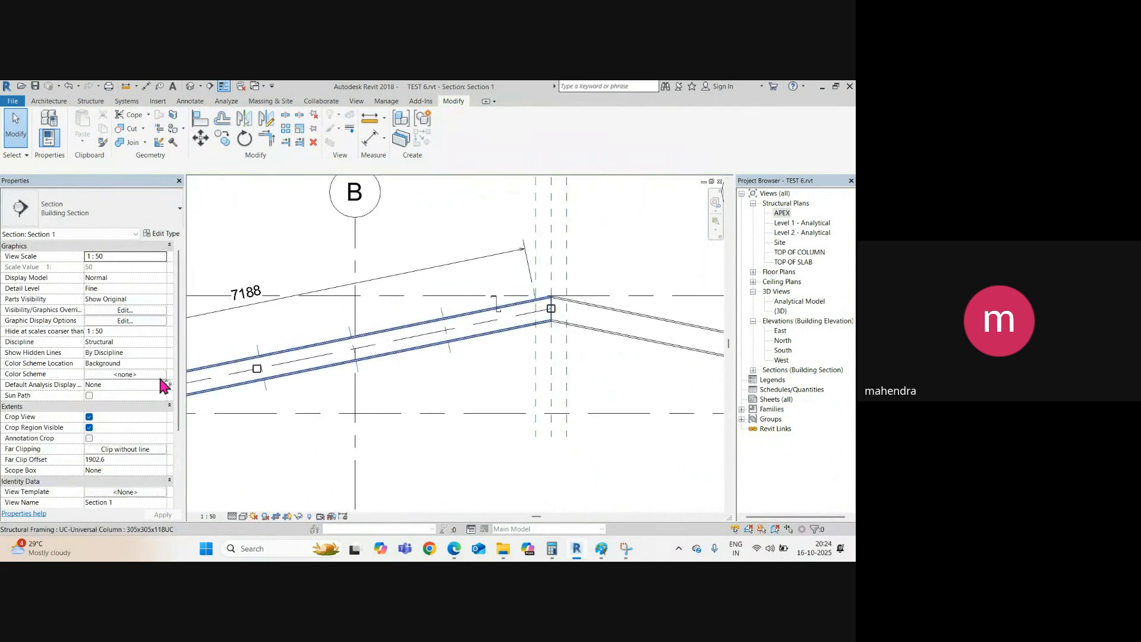
Measure the angle between the rafter's lower edge and the TOP OF COLUMN level without placing a dimension.
{"action": "middle_click_drag", "start_coordinate": [218, 373], "coordinate": [466, 359]}
{"action": "middle_click_drag", "start_coordinate": [365, 385], "coordinate": [430, 354]}
{"action": "scroll", "coordinate": [369, 379], "scroll_direction": "up", "scroll_amount": 1}
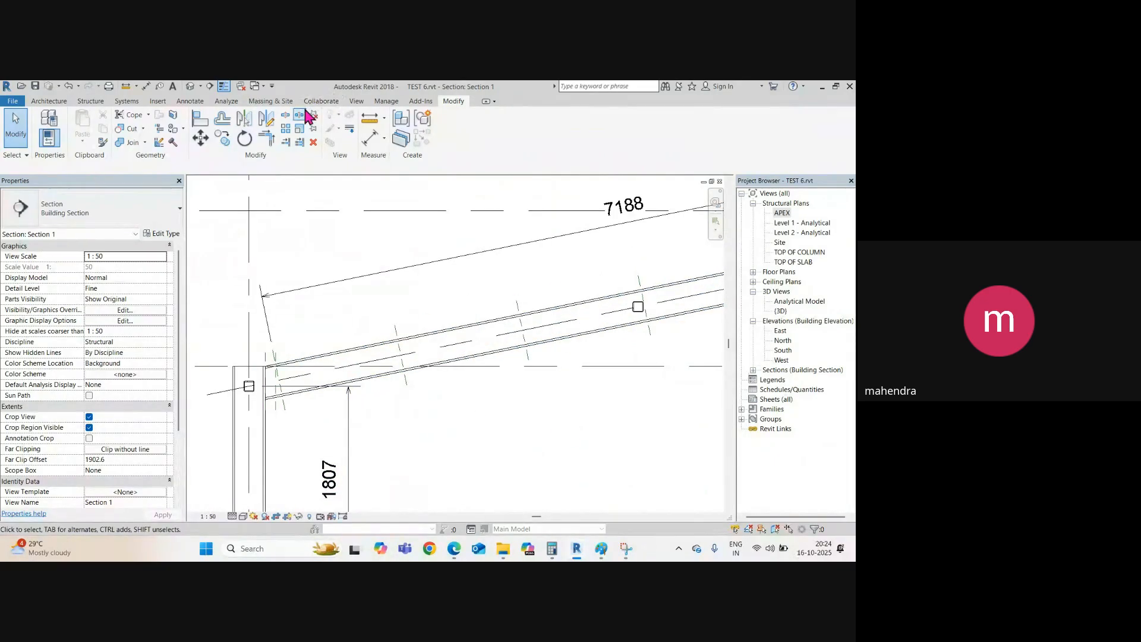
{"action": "left_click", "coordinate": [370, 138]}
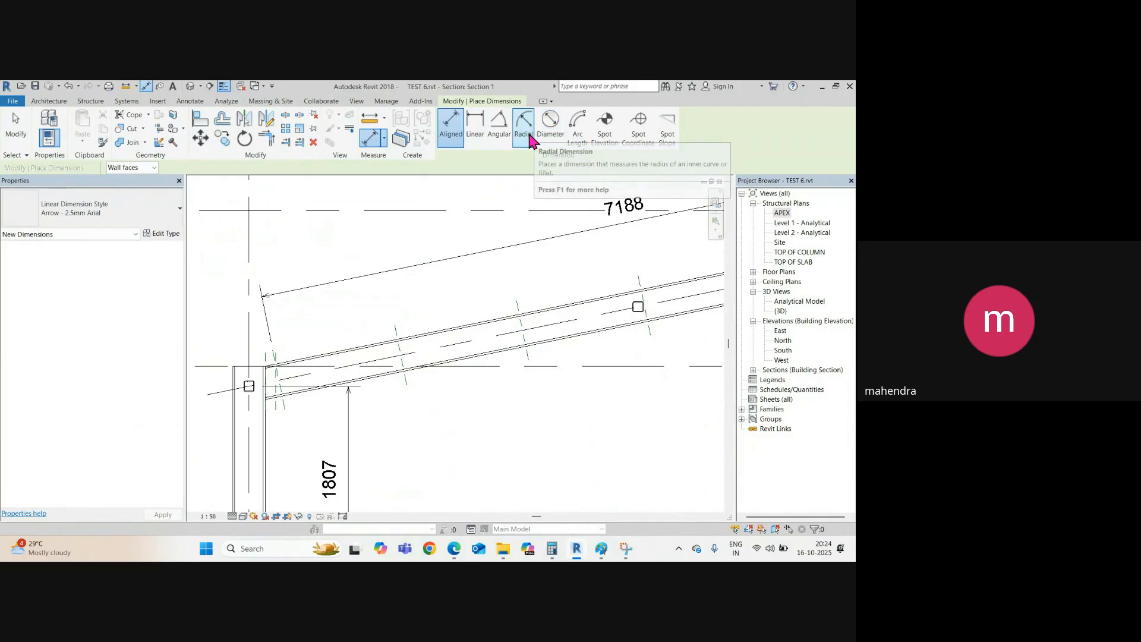
{"action": "left_click", "coordinate": [499, 124]}
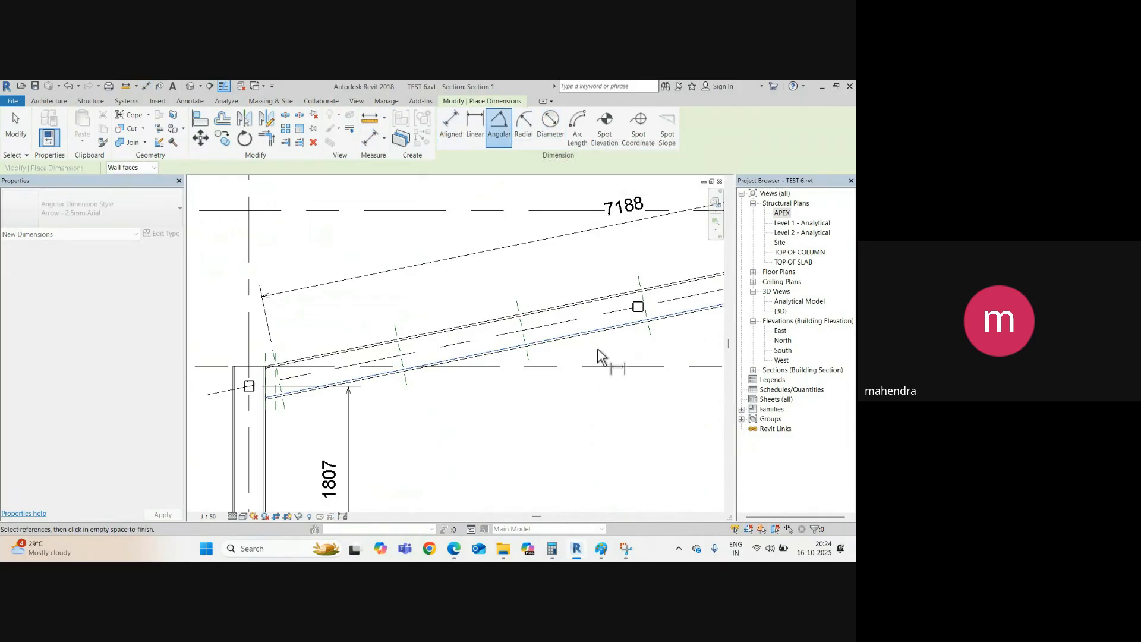
{"action": "scroll", "coordinate": [601, 370], "scroll_direction": "down", "scroll_amount": 1}
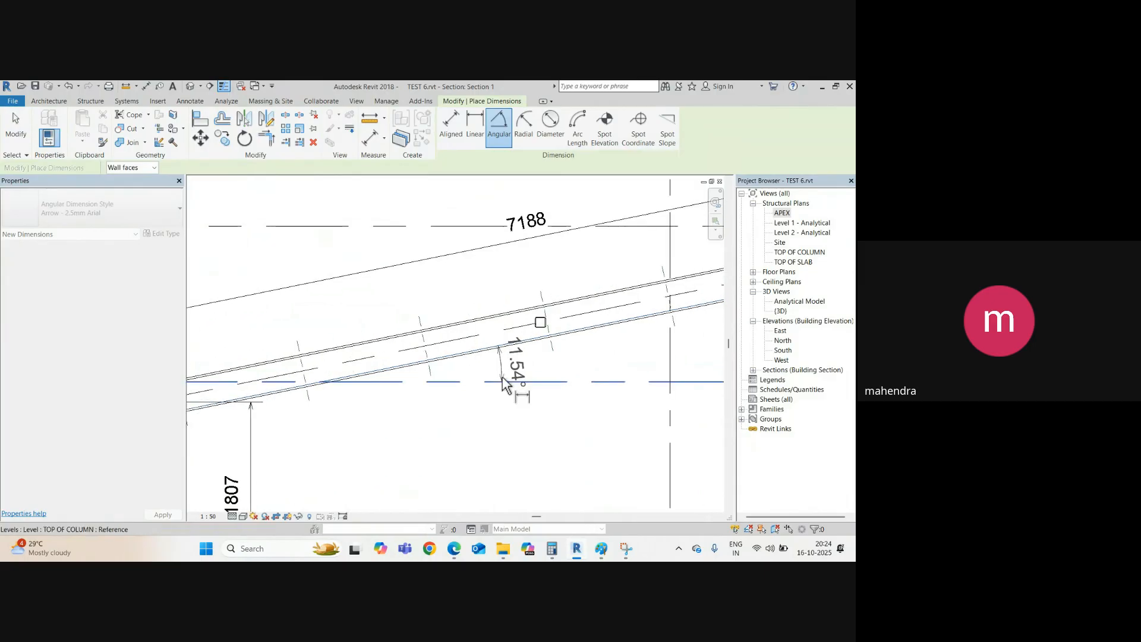
{"action": "scroll", "coordinate": [397, 380], "scroll_direction": "down", "scroll_amount": 2}
{"action": "key", "text": "Escape"}
{"action": "key", "text": "Escape"}
{"action": "scroll", "coordinate": [452, 345], "scroll_direction": "up", "scroll_amount": 4}
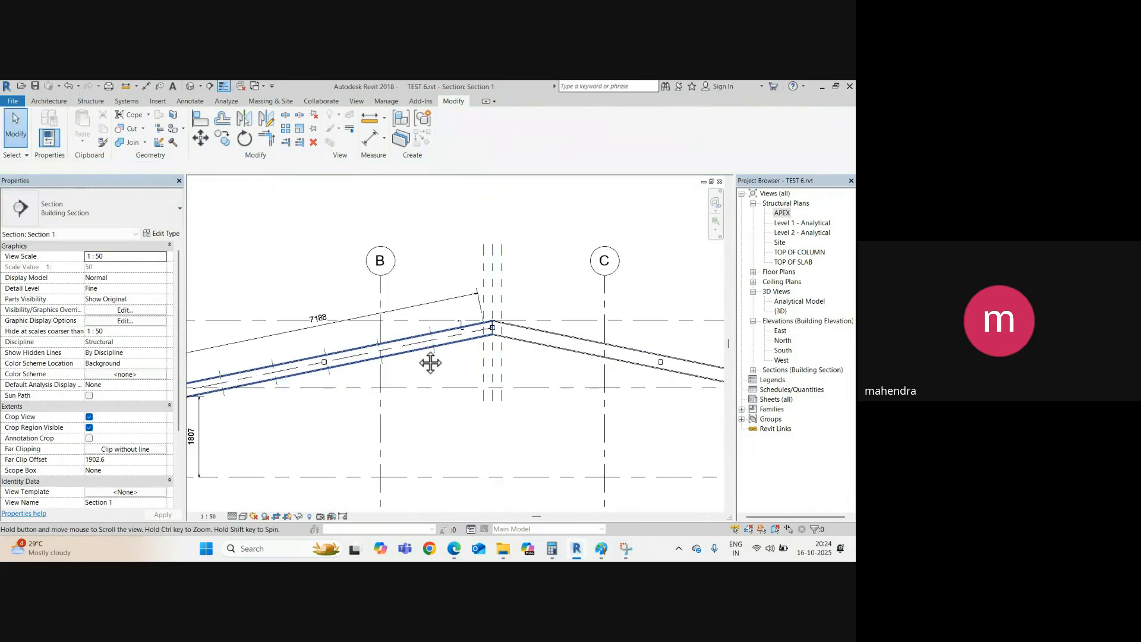
Set the Z purlin's cross-section rotation to -11.54° so it leans square to the rafter slope.
{"action": "left_click", "coordinate": [562, 353]}
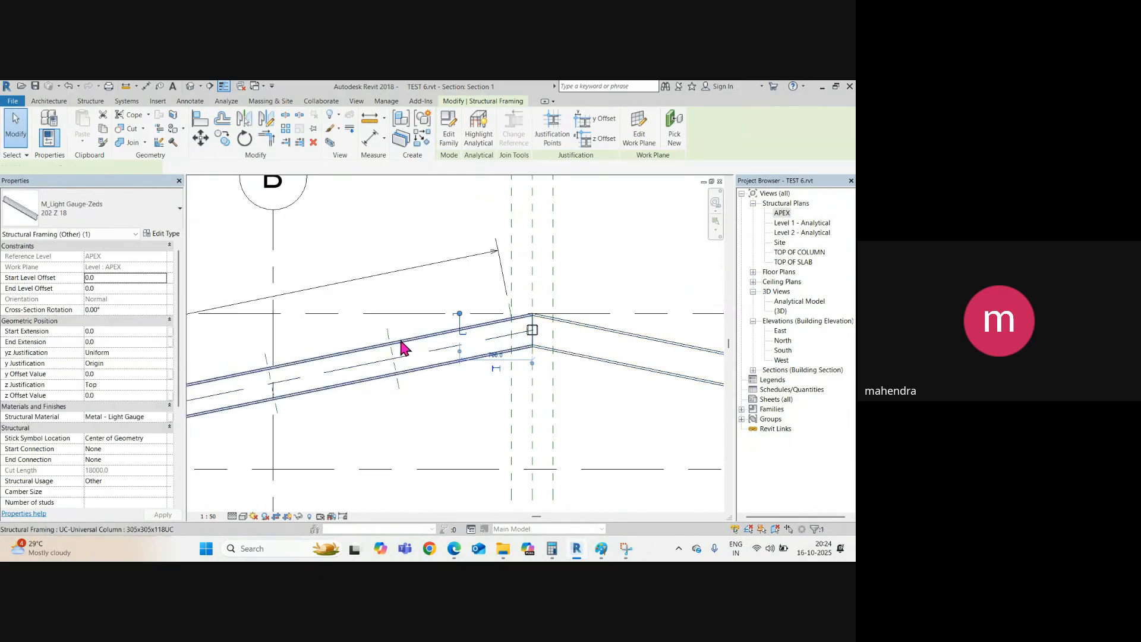
{"action": "left_click", "coordinate": [137, 310]}
{"action": "type", "text": "11.54"}
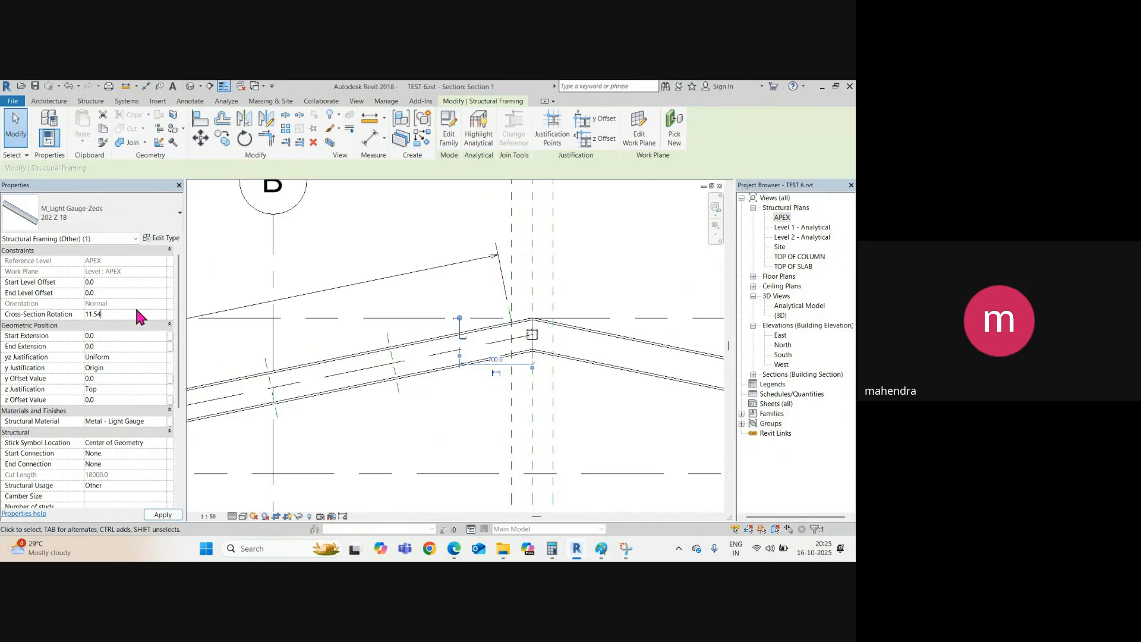
{"action": "key", "text": "Return"}
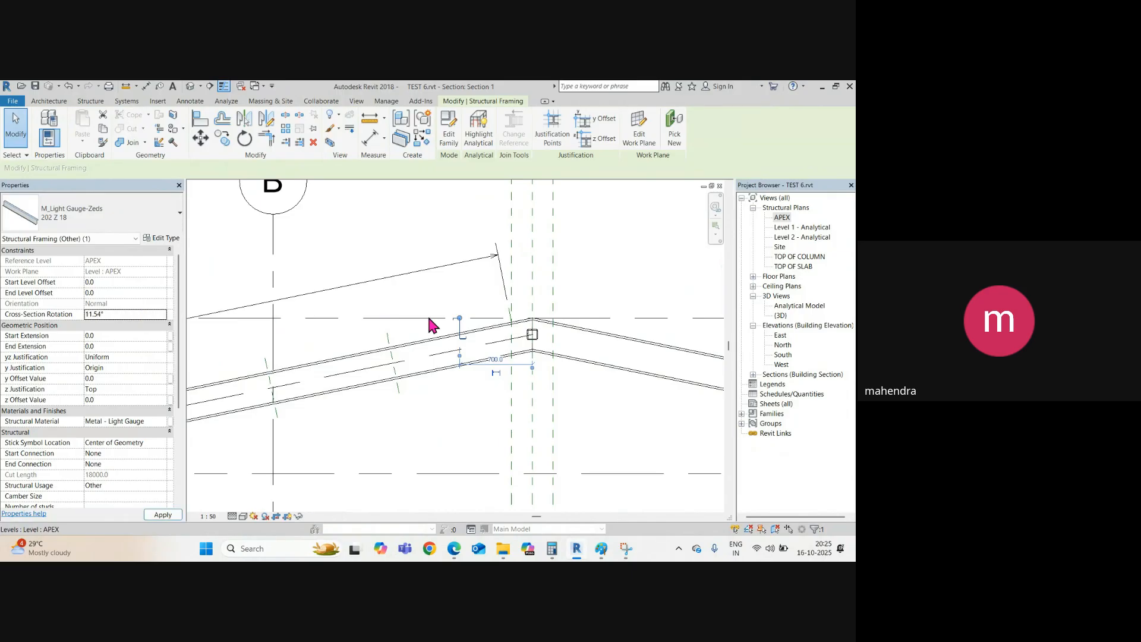
{"action": "scroll", "coordinate": [463, 338], "scroll_direction": "up", "scroll_amount": 3}
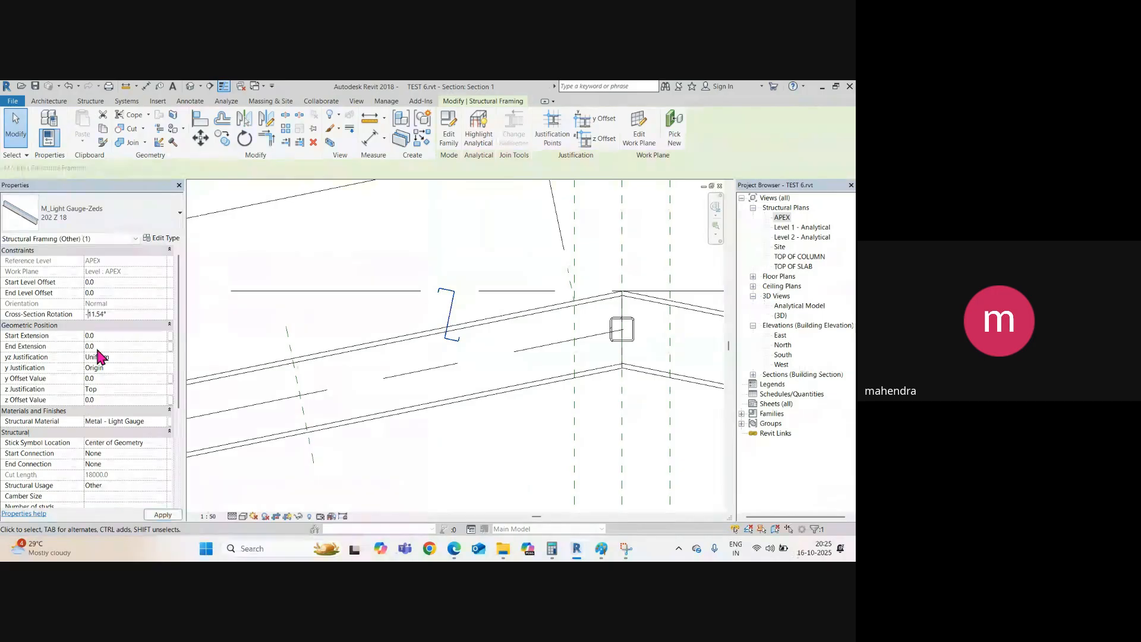
{"action": "scroll", "coordinate": [507, 416], "scroll_direction": "down", "scroll_amount": 2}
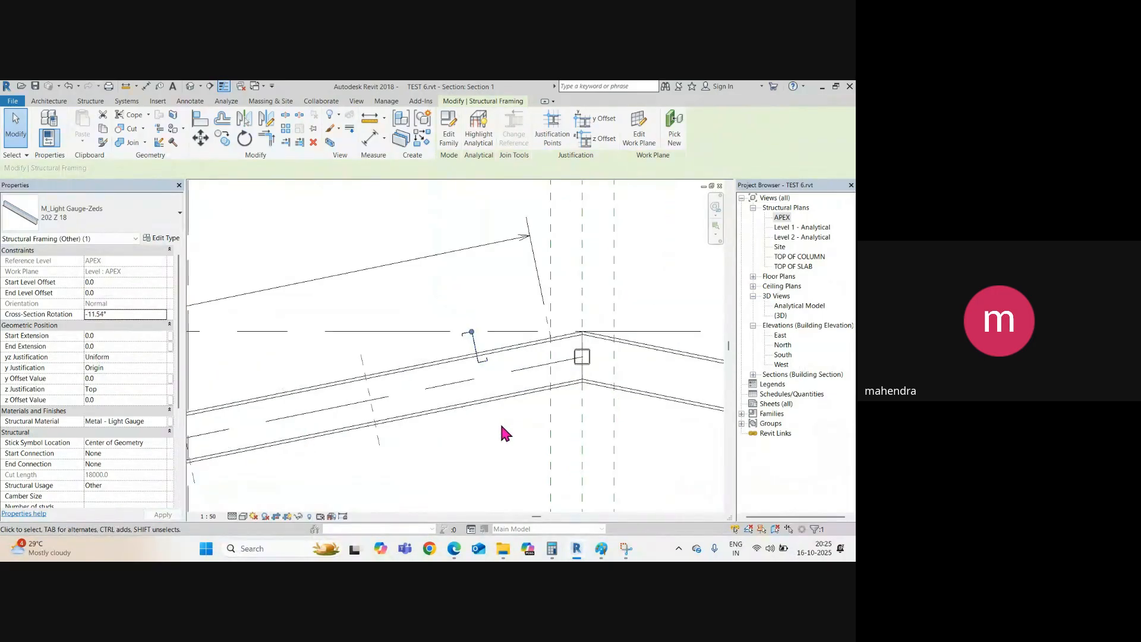
{"action": "left_click", "coordinate": [502, 441]}
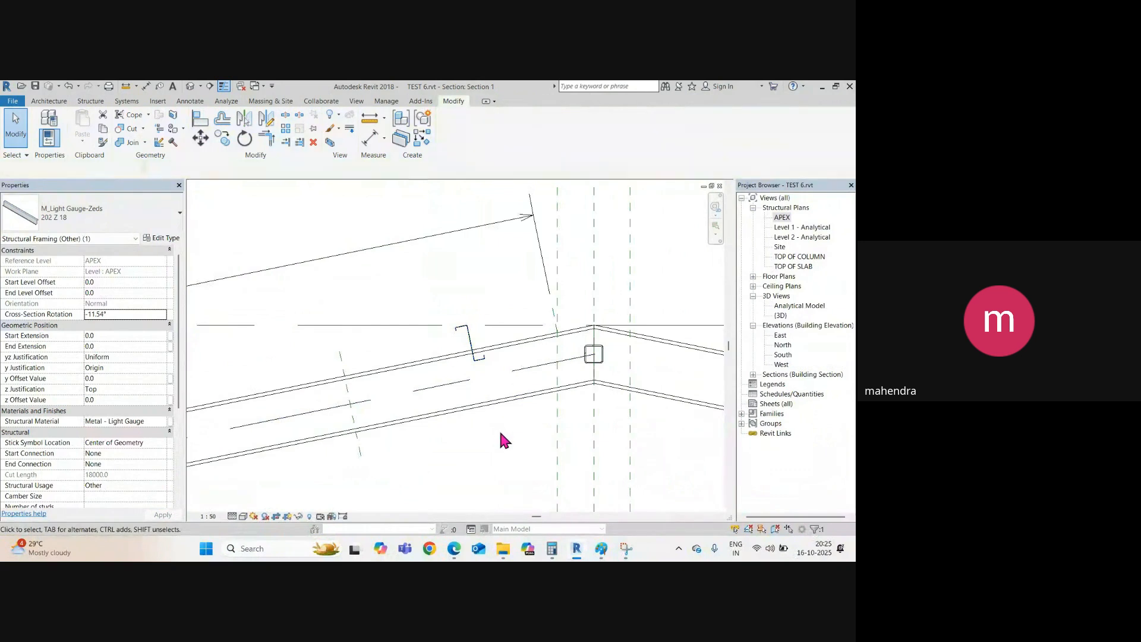
Move the Z purlin, unconstrained and disjoined, from its lower web corner to the topmost sloped reference plane's endpoint on the rafter's top edge.
{"action": "scroll", "coordinate": [470, 344], "scroll_direction": "up", "scroll_amount": 2}
{"action": "left_click", "coordinate": [491, 356]}
{"action": "scroll", "coordinate": [493, 372], "scroll_direction": "up", "scroll_amount": 5}
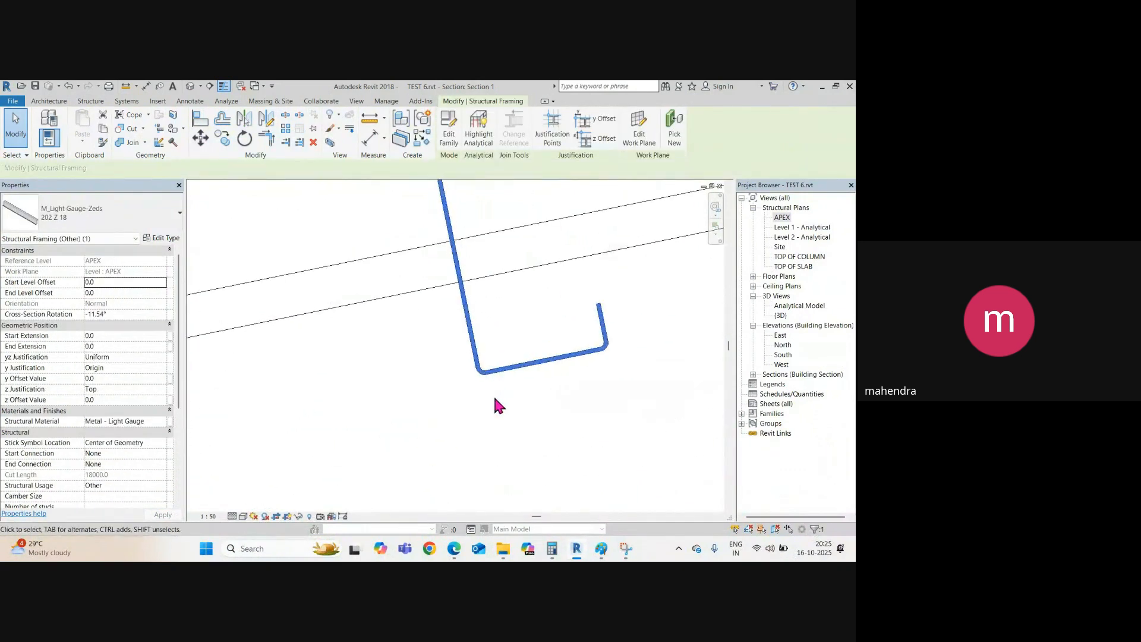
{"action": "key", "text": "m"}
{"action": "key", "text": "v"}
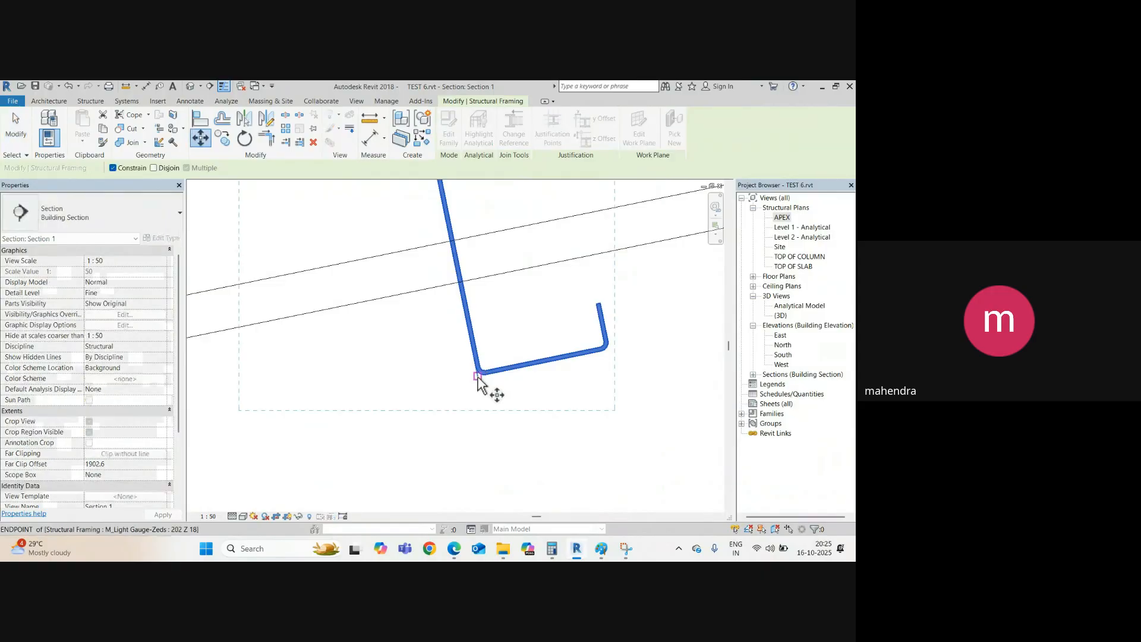
{"action": "left_click", "coordinate": [477, 376]}
{"action": "scroll", "coordinate": [357, 323], "scroll_direction": "down", "scroll_amount": 7}
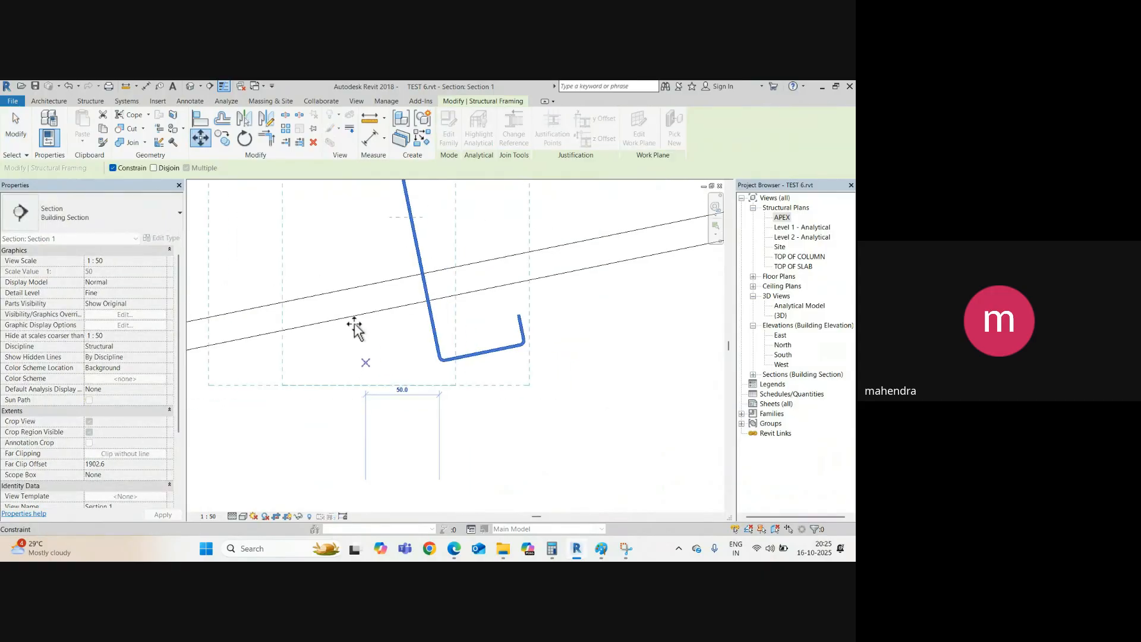
{"action": "left_click", "coordinate": [113, 168]}
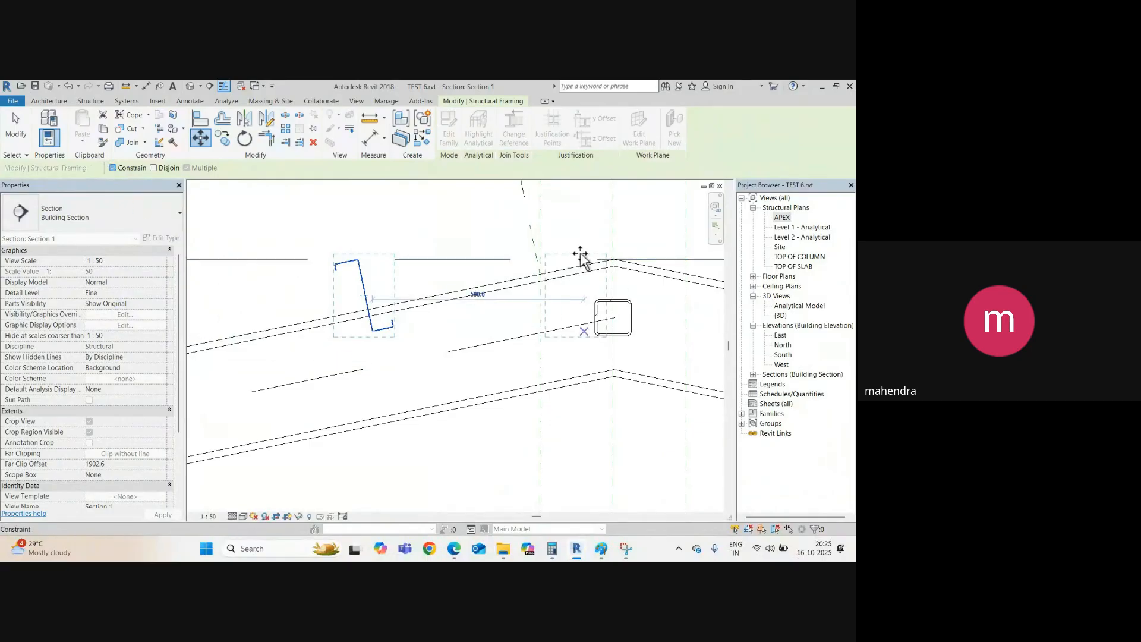
{"action": "scroll", "coordinate": [553, 268], "scroll_direction": "up", "scroll_amount": 3}
{"action": "scroll", "coordinate": [521, 289], "scroll_direction": "up", "scroll_amount": 3}
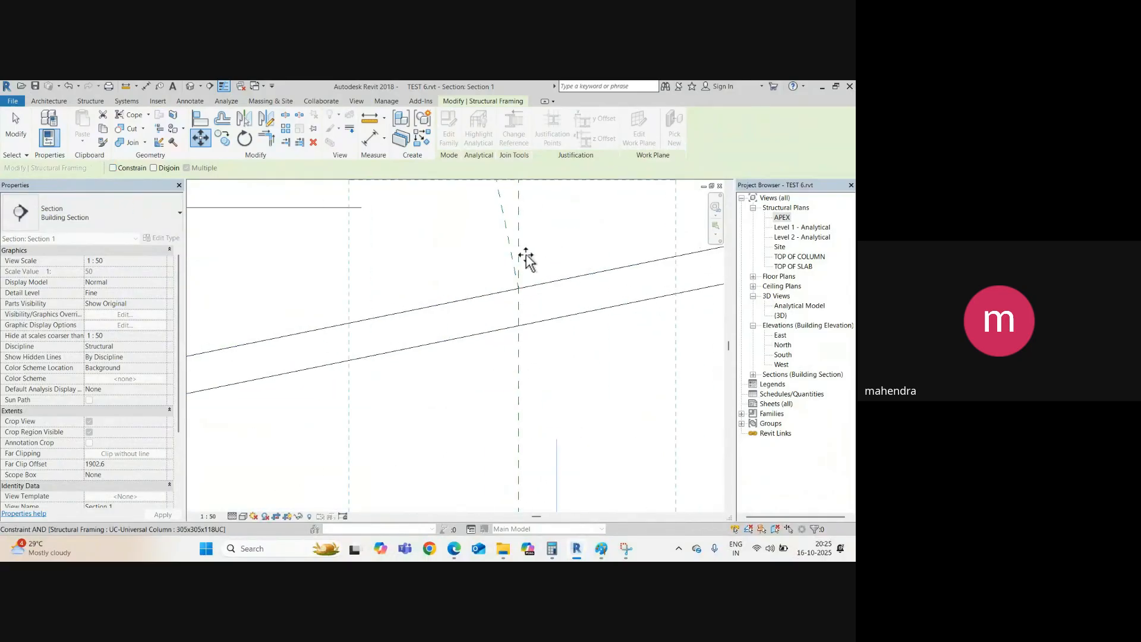
{"action": "left_click", "coordinate": [153, 168]}
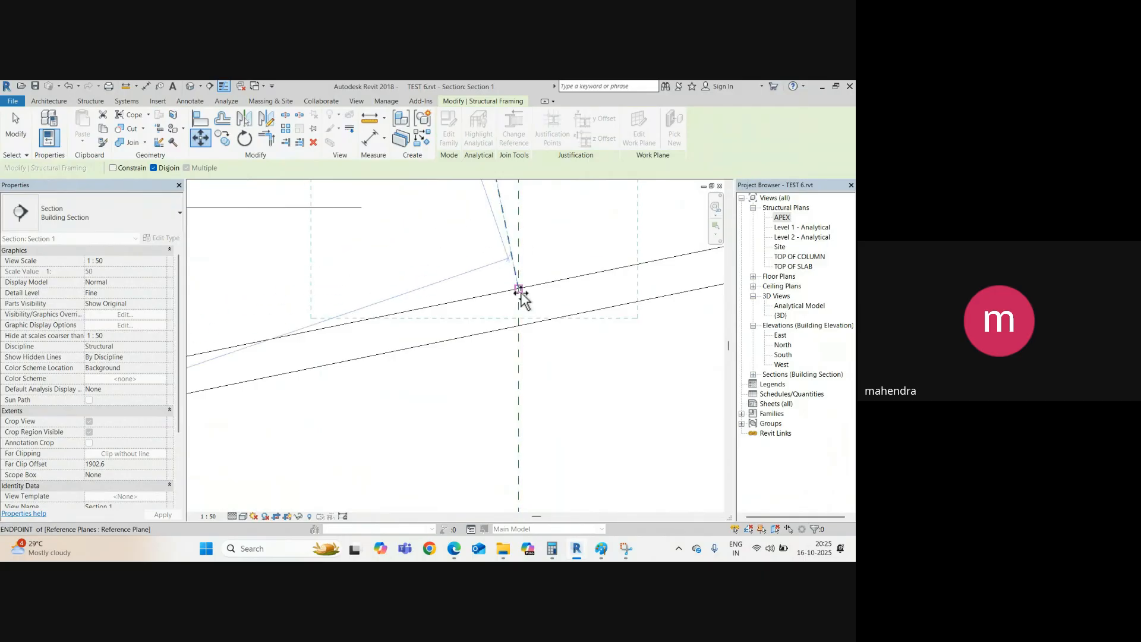
{"action": "left_click", "coordinate": [480, 313]}
{"action": "scroll", "coordinate": [512, 323], "scroll_direction": "down", "scroll_amount": 4}
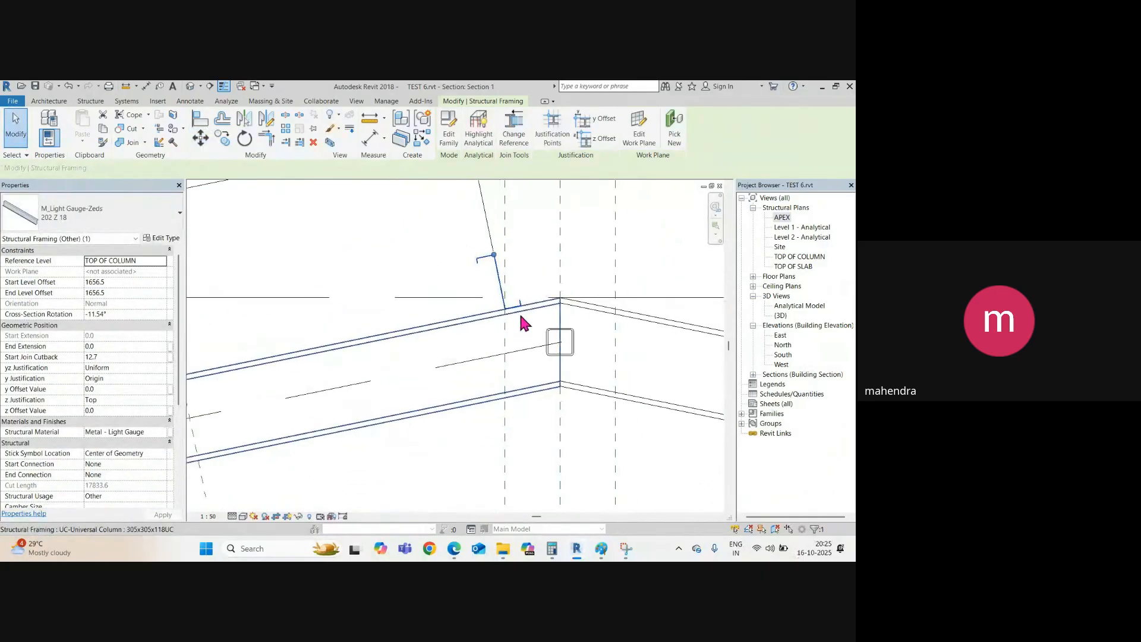
Set the moved purlin's z offset value to 10 to raise it off the rafter.
{"action": "scroll", "coordinate": [516, 314], "scroll_direction": "up", "scroll_amount": 1}
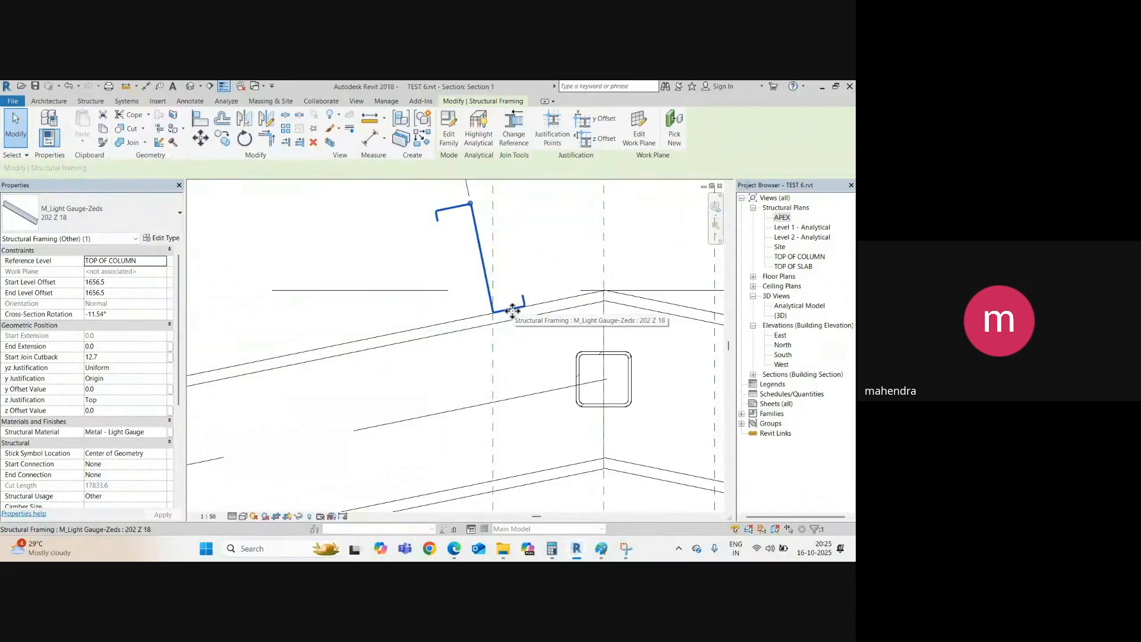
{"action": "scroll", "coordinate": [517, 308], "scroll_direction": "up", "scroll_amount": 2}
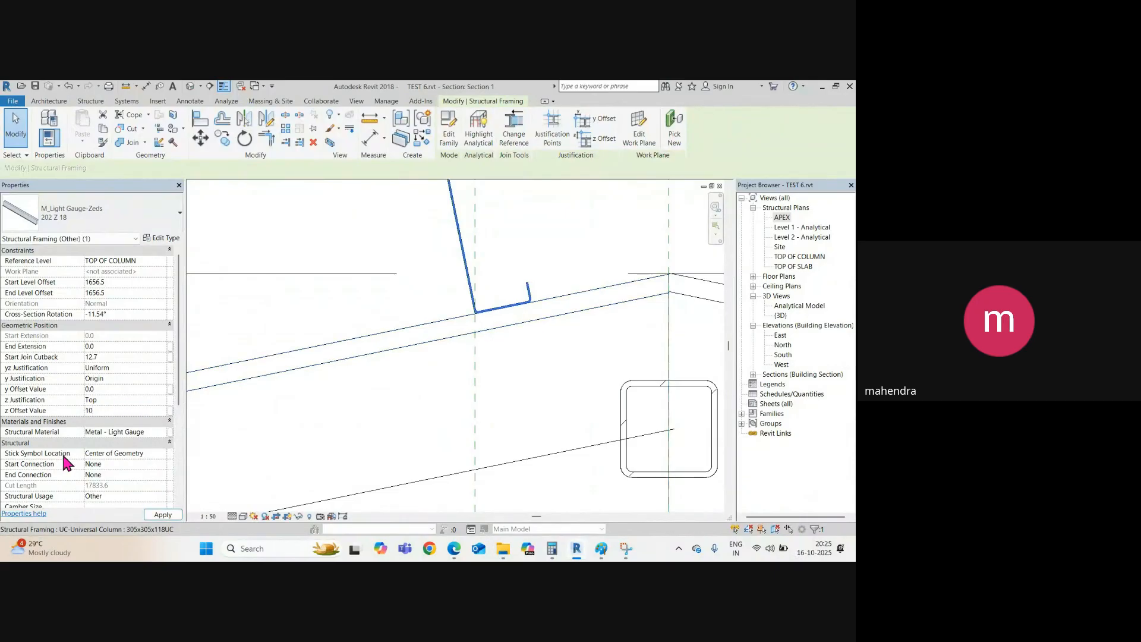
{"action": "scroll", "coordinate": [494, 312], "scroll_direction": "up", "scroll_amount": 4}
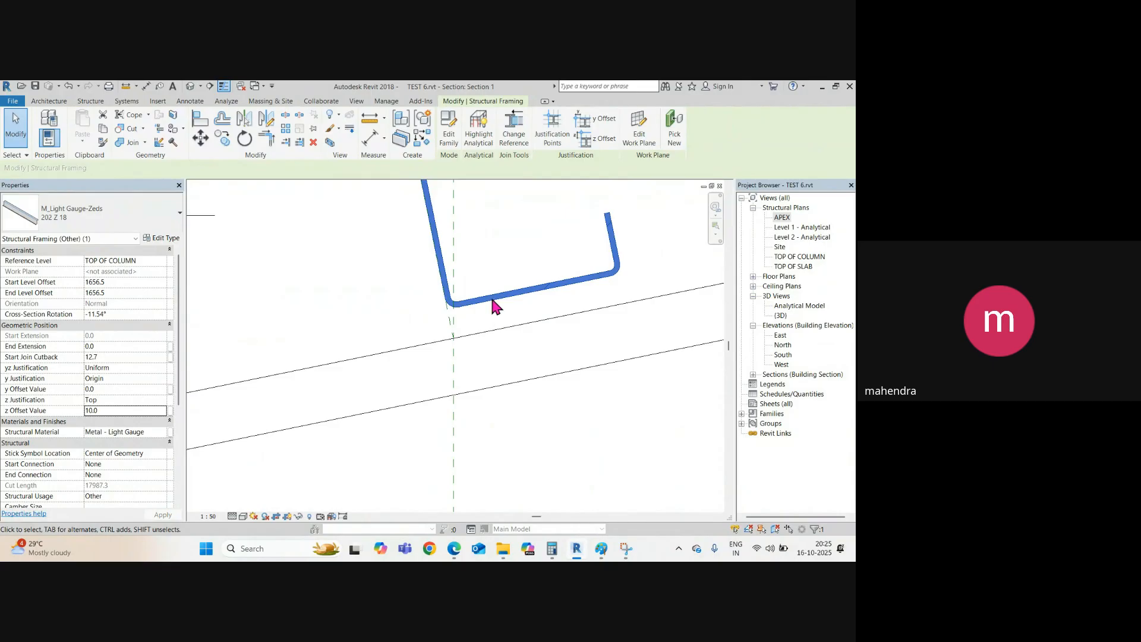
{"action": "scroll", "coordinate": [496, 317], "scroll_direction": "down", "scroll_amount": 7}
{"action": "key", "text": "Escape"}
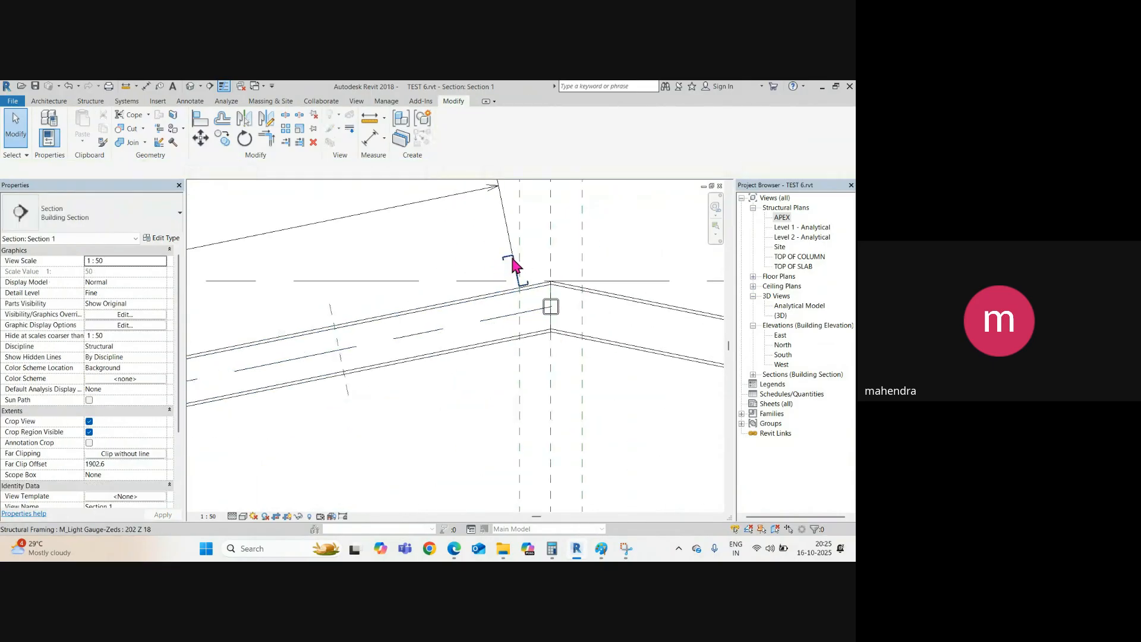
Copy the apex purlin, unconstrained, to where the first reference plane down the slope crosses the rafter's top edge.
{"action": "left_click", "coordinate": [511, 261]}
{"action": "scroll", "coordinate": [509, 309], "scroll_direction": "up", "scroll_amount": 5}
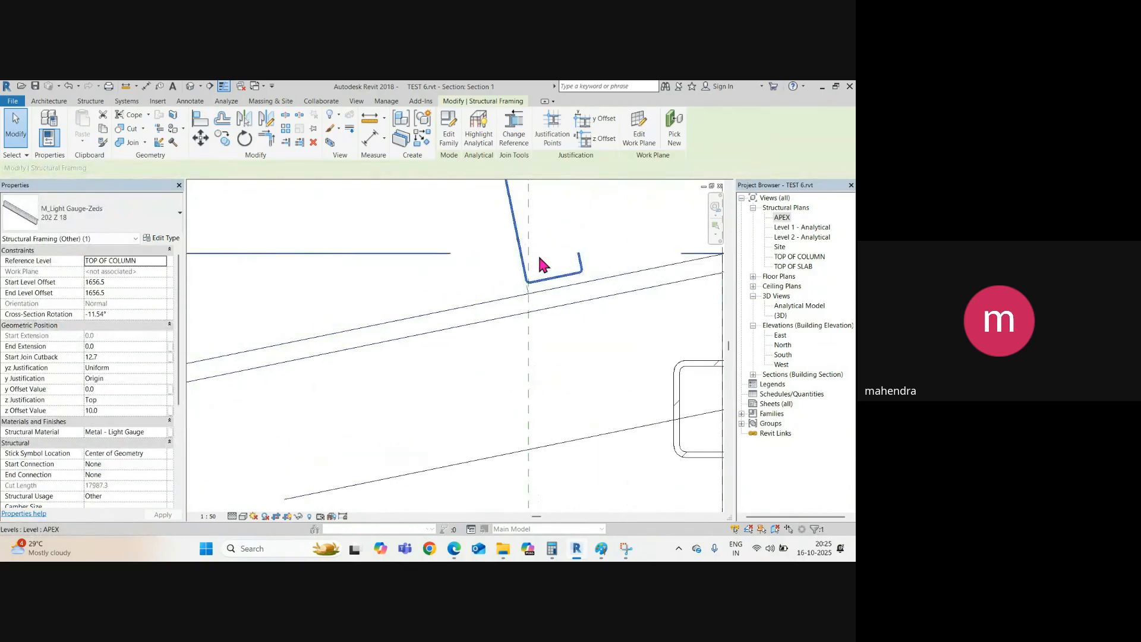
{"action": "key", "text": "c"}
{"action": "scroll", "coordinate": [523, 308], "scroll_direction": "up", "scroll_amount": 2}
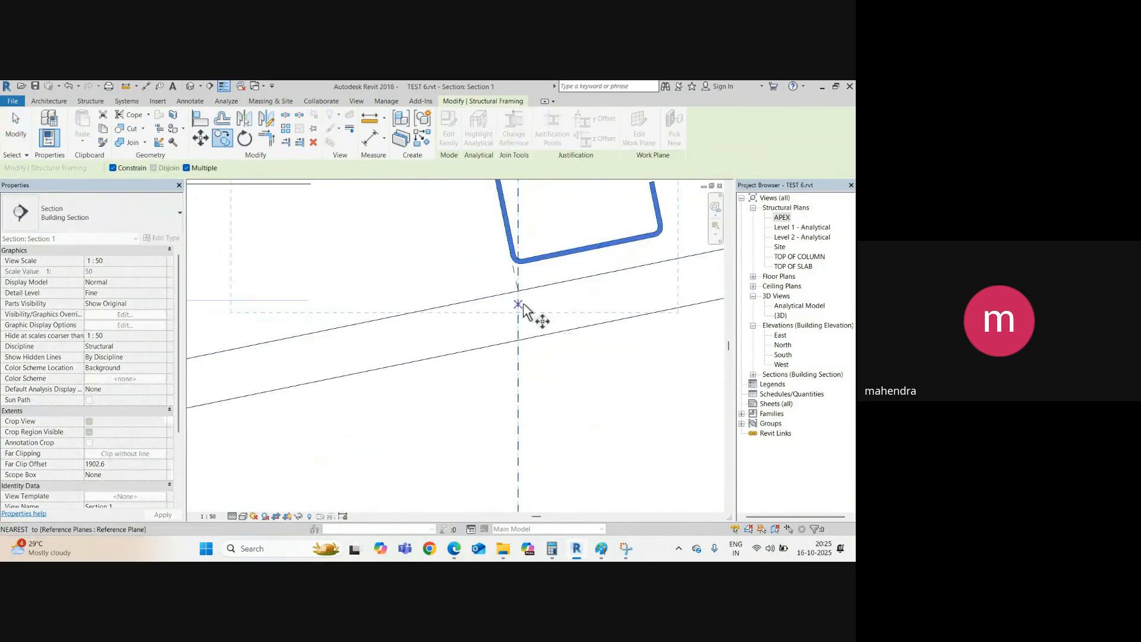
{"action": "left_click", "coordinate": [518, 291]}
{"action": "scroll", "coordinate": [388, 366], "scroll_direction": "down", "scroll_amount": 4}
{"action": "middle_click_drag", "start_coordinate": [294, 393], "coordinate": [642, 302]}
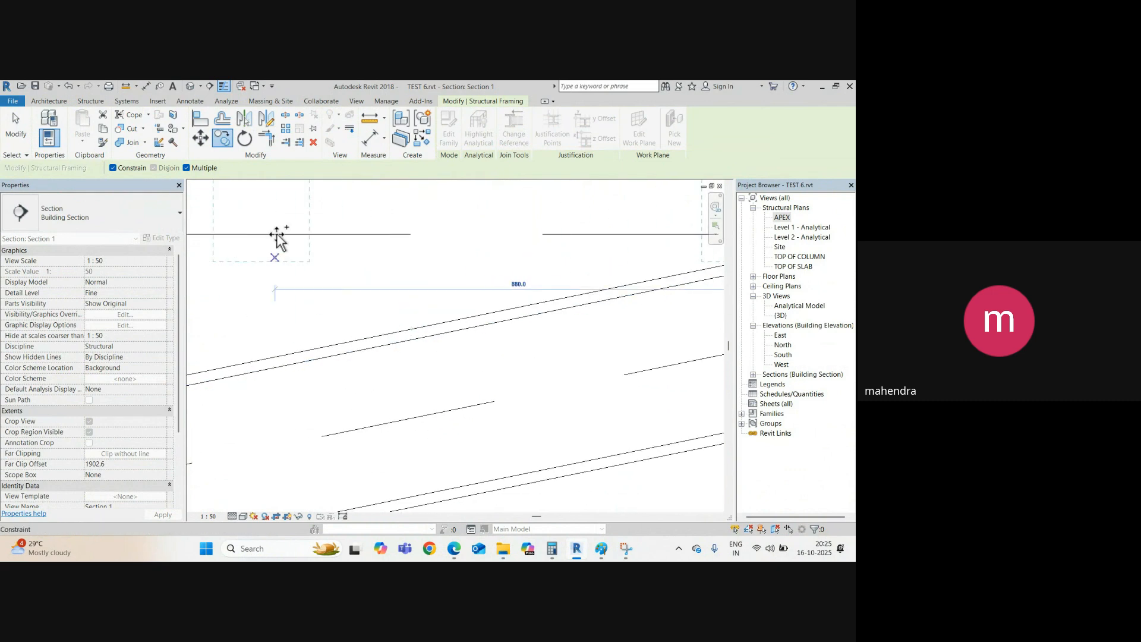
{"action": "left_click", "coordinate": [186, 169]}
{"action": "scroll", "coordinate": [473, 331], "scroll_direction": "down", "scroll_amount": 4}
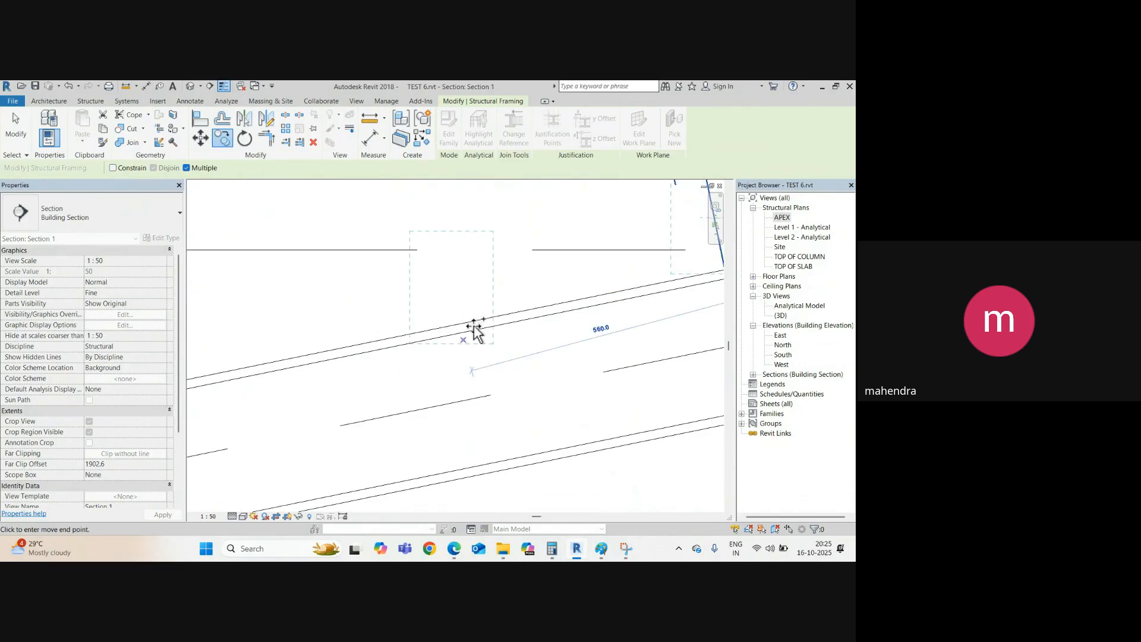
{"action": "middle_click_drag", "start_coordinate": [426, 366], "coordinate": [505, 359]}
{"action": "scroll", "coordinate": [506, 359], "scroll_direction": "up", "scroll_amount": 3}
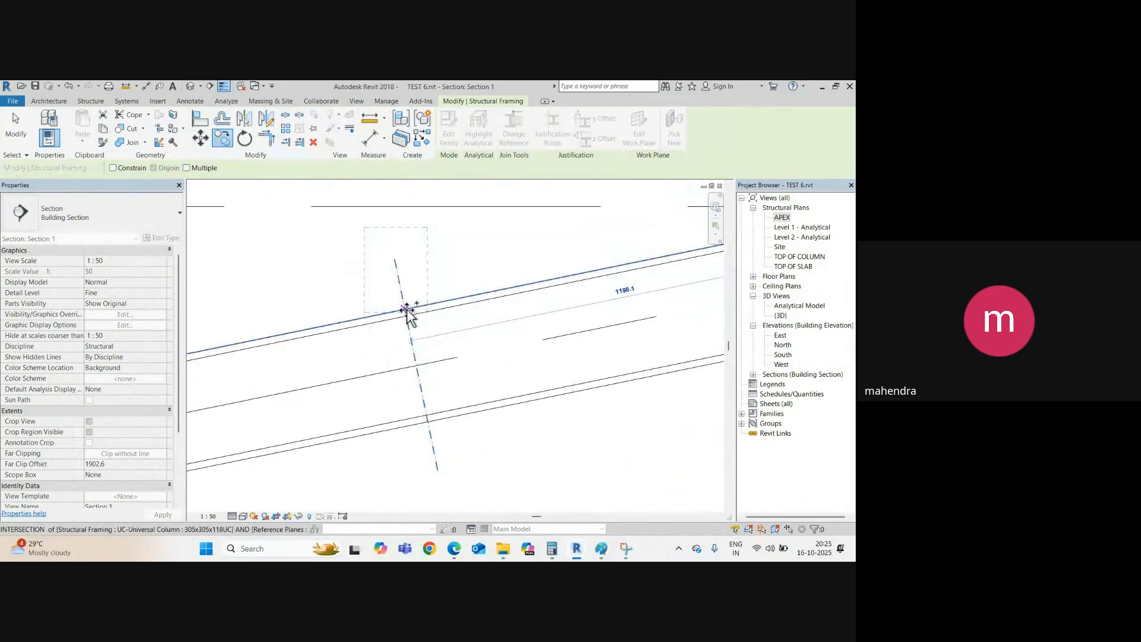
{"action": "left_click", "coordinate": [405, 315]}
Start a multiple, unconstrained copy from the new purlin and place one at the reference plane beside grid B.
{"action": "scroll", "coordinate": [384, 351], "scroll_direction": "down", "scroll_amount": 3}
{"action": "middle_click_drag", "start_coordinate": [379, 360], "coordinate": [497, 336]}
{"action": "scroll", "coordinate": [507, 315], "scroll_direction": "up", "scroll_amount": 3}
{"action": "key", "text": "c"}
{"action": "key", "text": "o"}
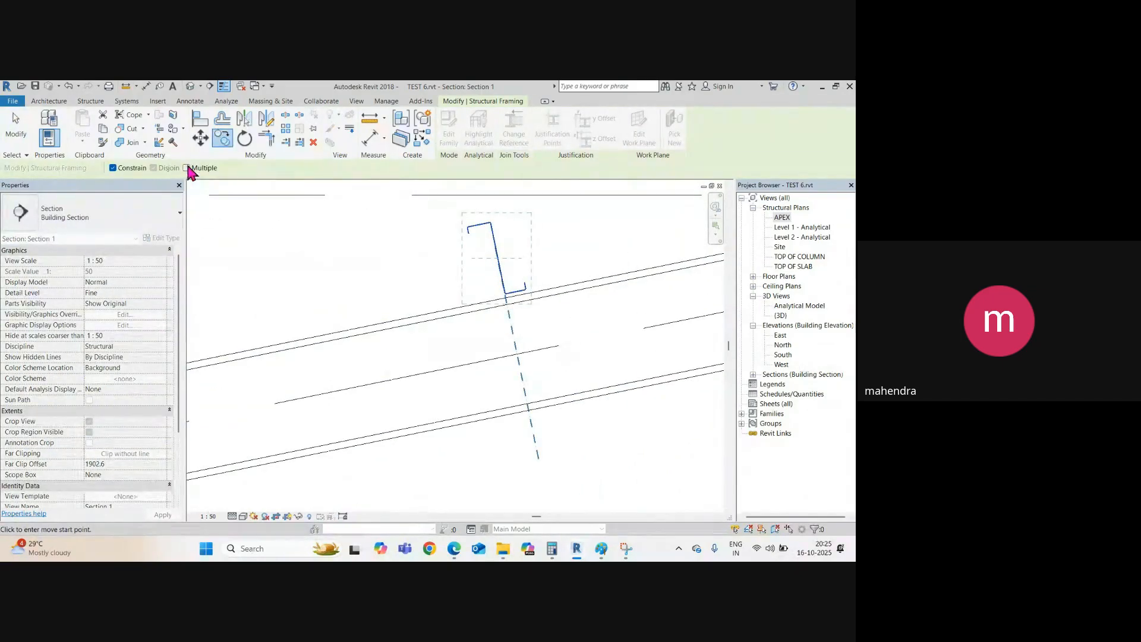
{"action": "scroll", "coordinate": [494, 288], "scroll_direction": "up", "scroll_amount": 3}
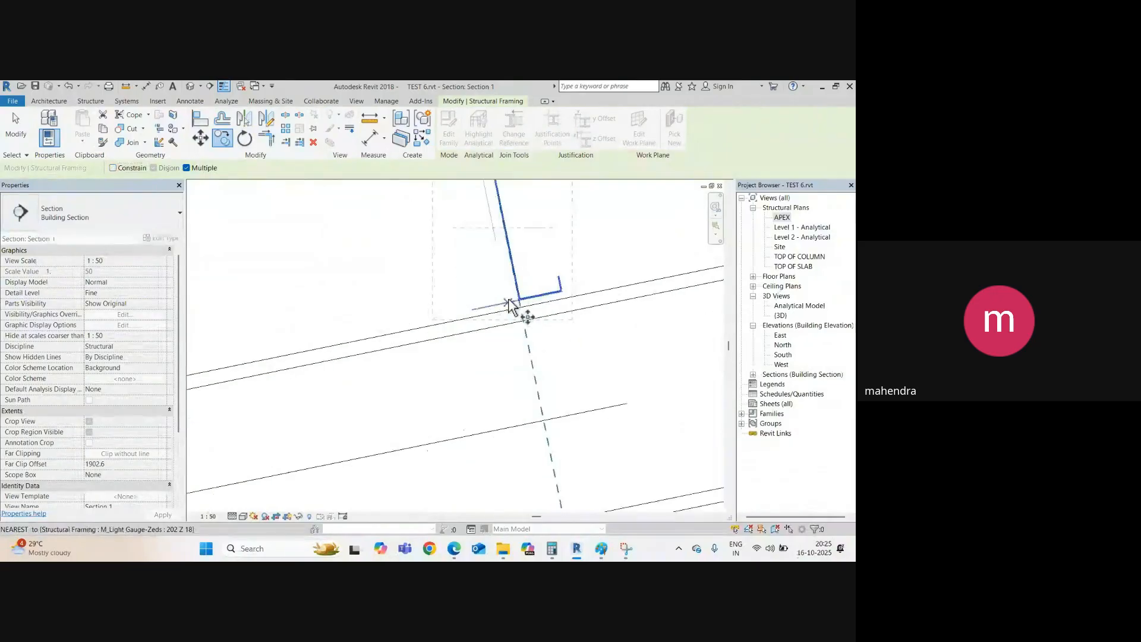
{"action": "left_click", "coordinate": [526, 309]}
{"action": "scroll", "coordinate": [454, 320], "scroll_direction": "down", "scroll_amount": 3}
{"action": "scroll", "coordinate": [454, 319], "scroll_direction": "down", "scroll_amount": 3}
{"action": "middle_click_drag", "start_coordinate": [401, 343], "coordinate": [627, 285]}
{"action": "scroll", "coordinate": [476, 303], "scroll_direction": "up", "scroll_amount": 4}
{"action": "left_click", "coordinate": [449, 293]}
Place another unconstrained purlin copy at the next reference plane down the slope, near the rafter's midpoint.
{"action": "scroll", "coordinate": [438, 305], "scroll_direction": "down", "scroll_amount": 5}
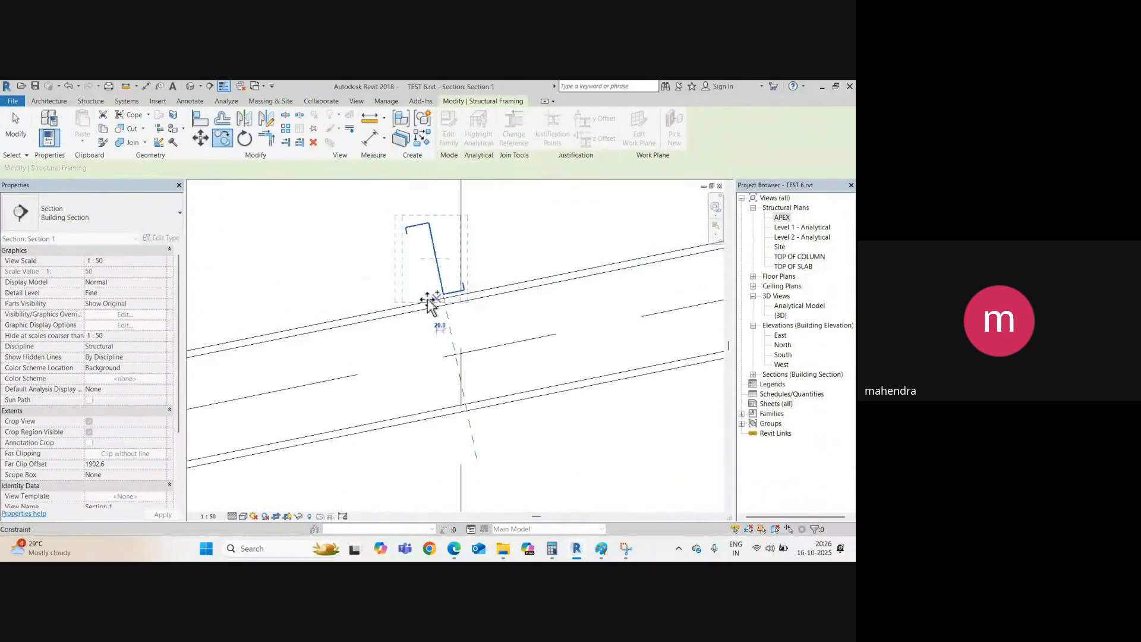
{"action": "middle_click_drag", "start_coordinate": [255, 346], "coordinate": [509, 301]}
{"action": "key", "text": "shift"}
{"action": "scroll", "coordinate": [504, 294], "scroll_direction": "up", "scroll_amount": 2}
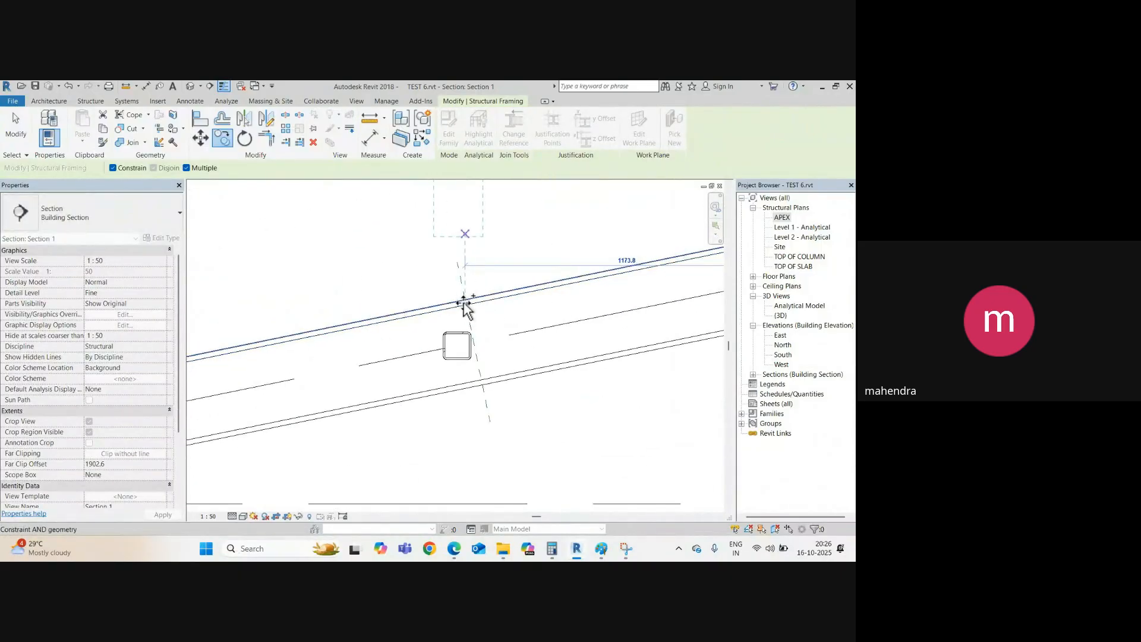
{"action": "left_click", "coordinate": [113, 168]}
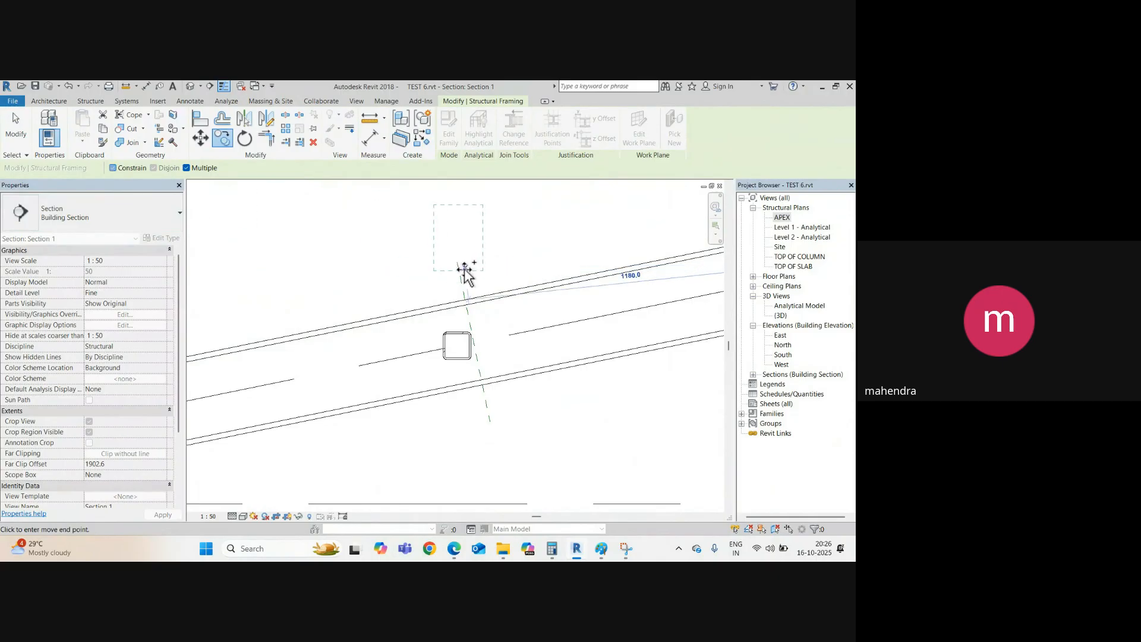
{"action": "left_click", "coordinate": [465, 302]}
Place two more unconstrained purlin copies at the following two reference planes down the rafter towards the column.
{"action": "scroll", "coordinate": [411, 324], "scroll_direction": "down", "scroll_amount": 3}
{"action": "middle_click_drag", "start_coordinate": [308, 349], "coordinate": [541, 267]}
{"action": "scroll", "coordinate": [538, 265], "scroll_direction": "up", "scroll_amount": 3}
{"action": "left_click", "coordinate": [113, 169]}
{"action": "left_click", "coordinate": [550, 249]}
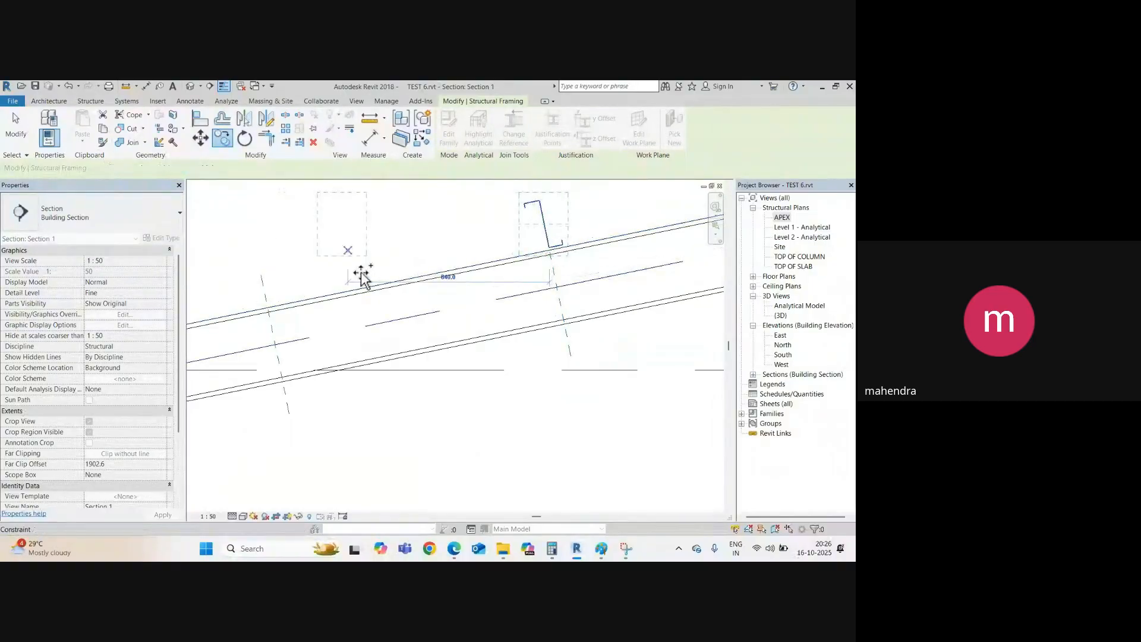
{"action": "left_click", "coordinate": [268, 311]}
Place the last unconstrained purlin copy where the reference plane beside the grid A column crosses the rafter's top edge, and end the copying.
{"action": "scroll", "coordinate": [493, 354], "scroll_direction": "down", "scroll_amount": 1}
{"action": "scroll", "coordinate": [481, 344], "scroll_direction": "down", "scroll_amount": 4}
{"action": "middle_click_drag", "start_coordinate": [375, 369], "coordinate": [338, 367]}
{"action": "scroll", "coordinate": [327, 363], "scroll_direction": "up", "scroll_amount": 7}
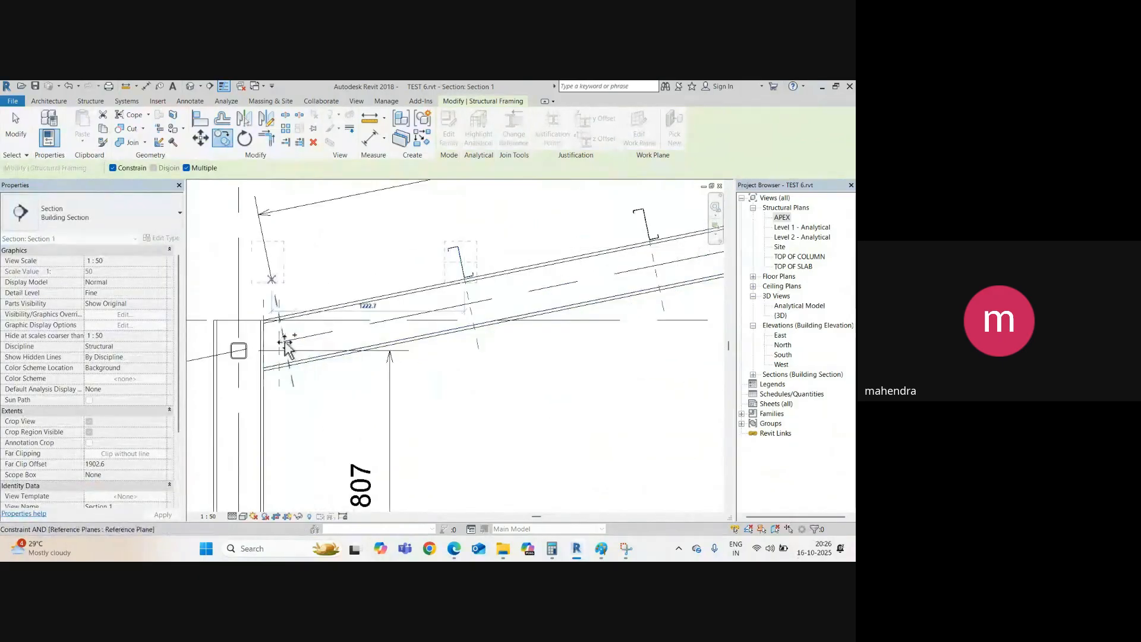
{"action": "left_click", "coordinate": [114, 168]}
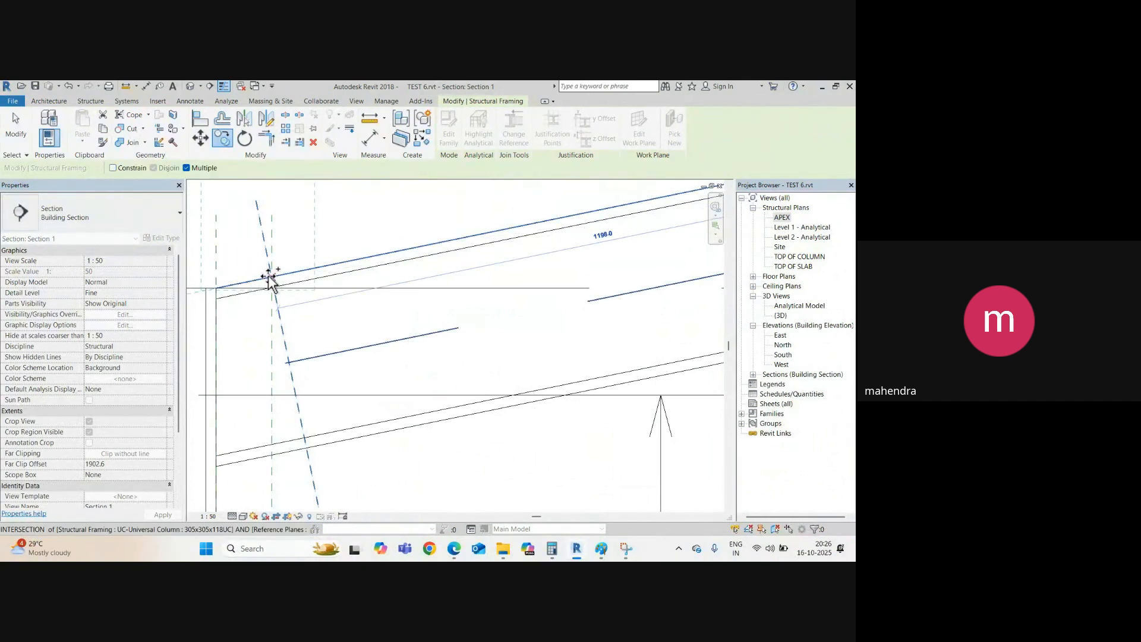
{"action": "left_click", "coordinate": [272, 277]}
{"action": "scroll", "coordinate": [380, 290], "scroll_direction": "down", "scroll_amount": 3}
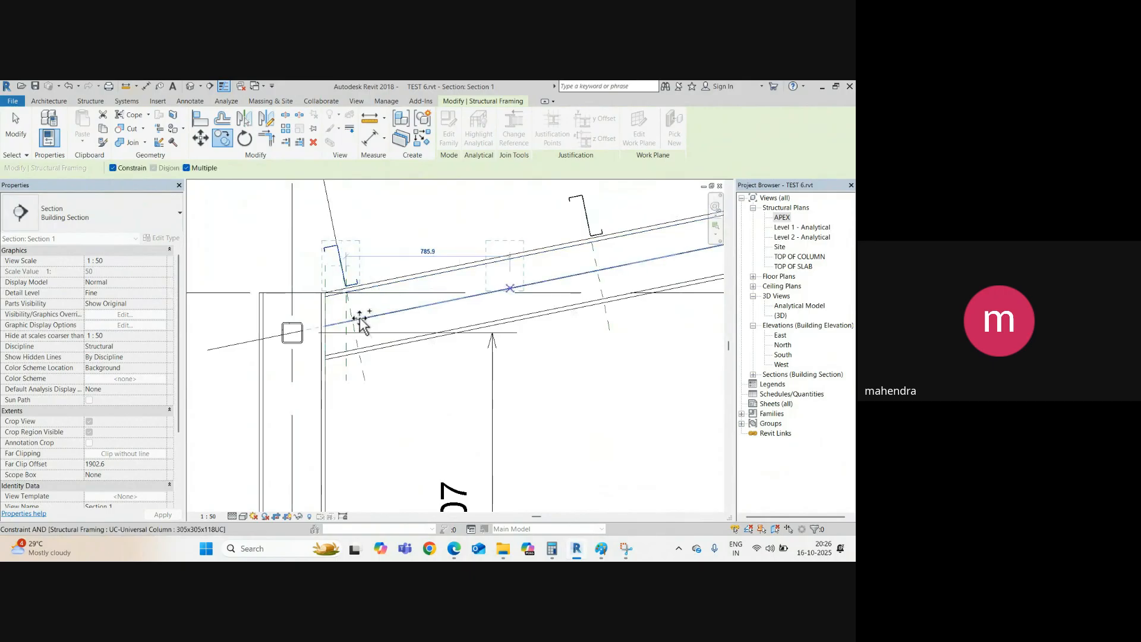
{"action": "scroll", "coordinate": [359, 315], "scroll_direction": "up", "scroll_amount": 2}
{"action": "key", "text": "Escape"}
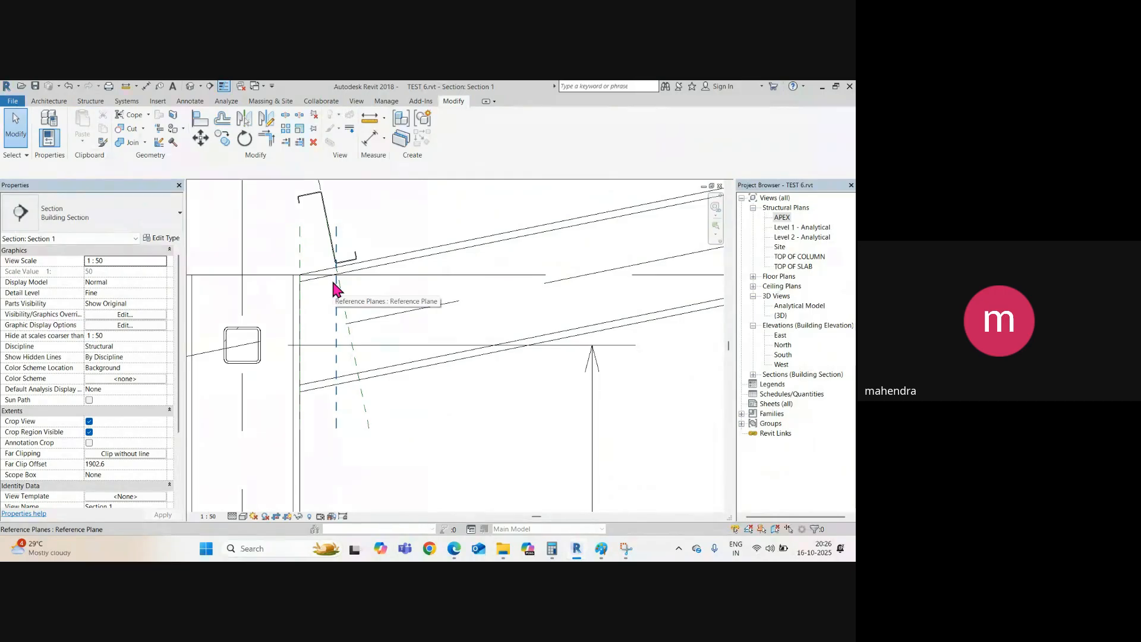
{"action": "scroll", "coordinate": [330, 279], "scroll_direction": "down", "scroll_amount": 1}
{"action": "scroll", "coordinate": [314, 260], "scroll_direction": "down", "scroll_amount": 5}
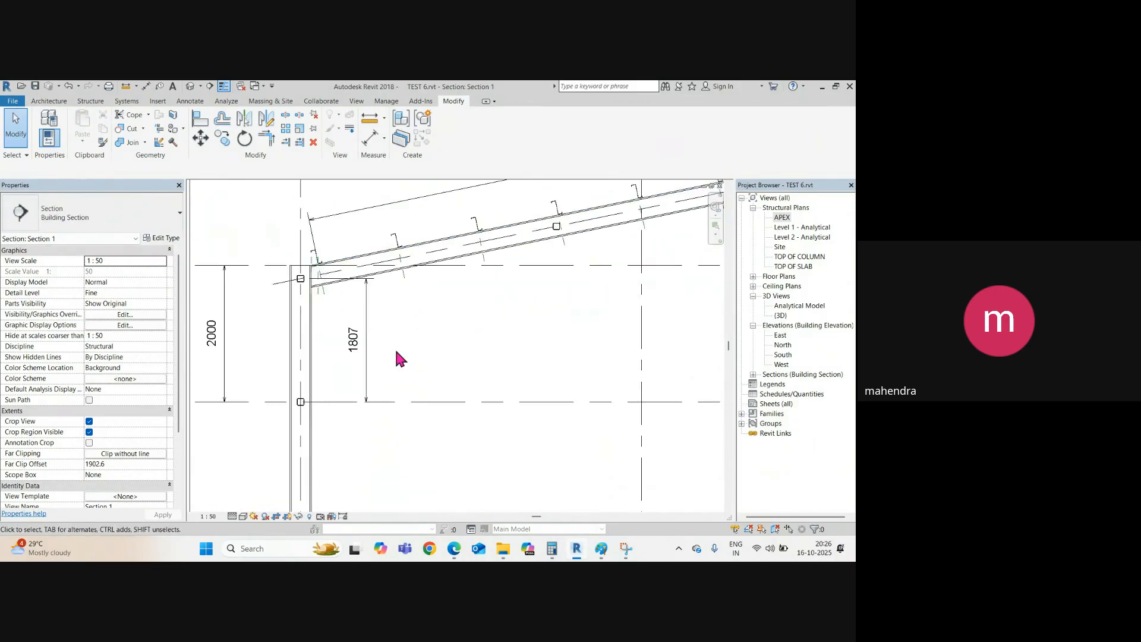
Examine the copied purlins along the roof slope in the 3D view and return to the section.
{"action": "left_click", "coordinate": [189, 87]}
{"action": "scroll", "coordinate": [473, 387], "scroll_direction": "up", "scroll_amount": 4}
{"action": "left_click", "coordinate": [493, 398]}
{"action": "middle_click_drag", "start_coordinate": [493, 399], "coordinate": [555, 427], "text": "shift"}
{"action": "scroll", "coordinate": [544, 413], "scroll_direction": "down", "scroll_amount": 3}
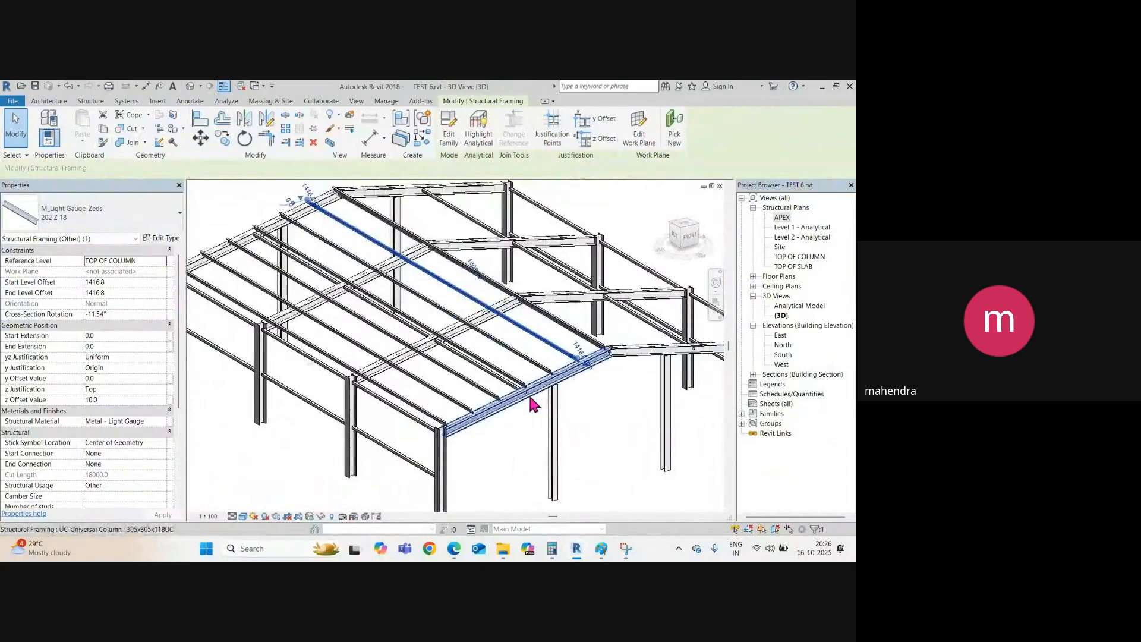
{"action": "key", "text": "Escape"}
{"action": "scroll", "coordinate": [410, 384], "scroll_direction": "down", "scroll_amount": 3}
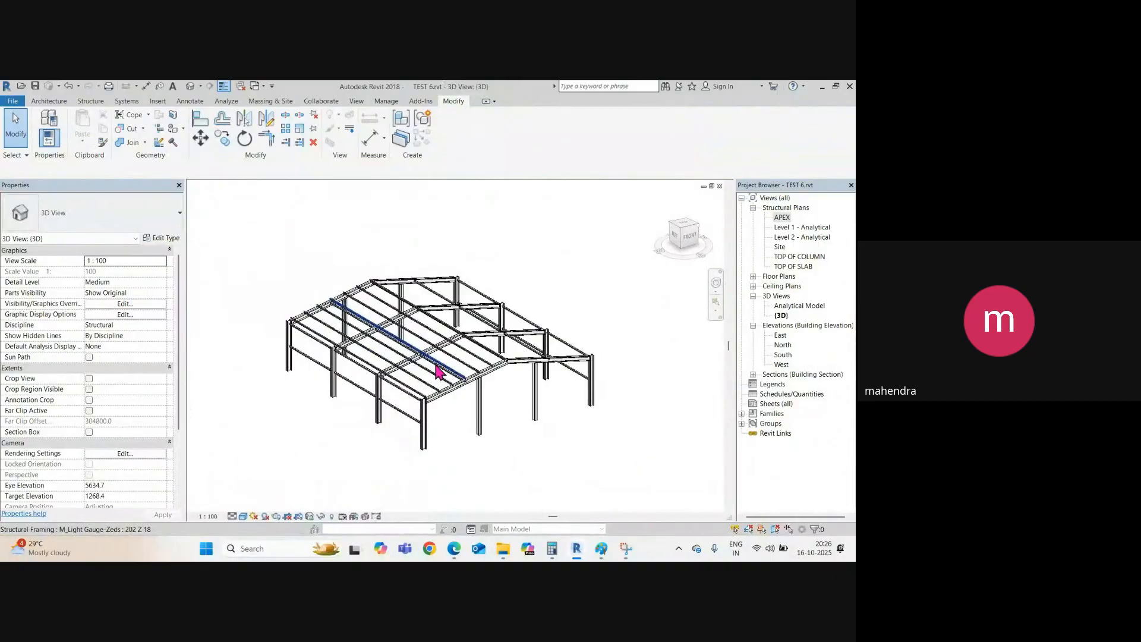
{"action": "key", "text": "ctrl+Tab"}
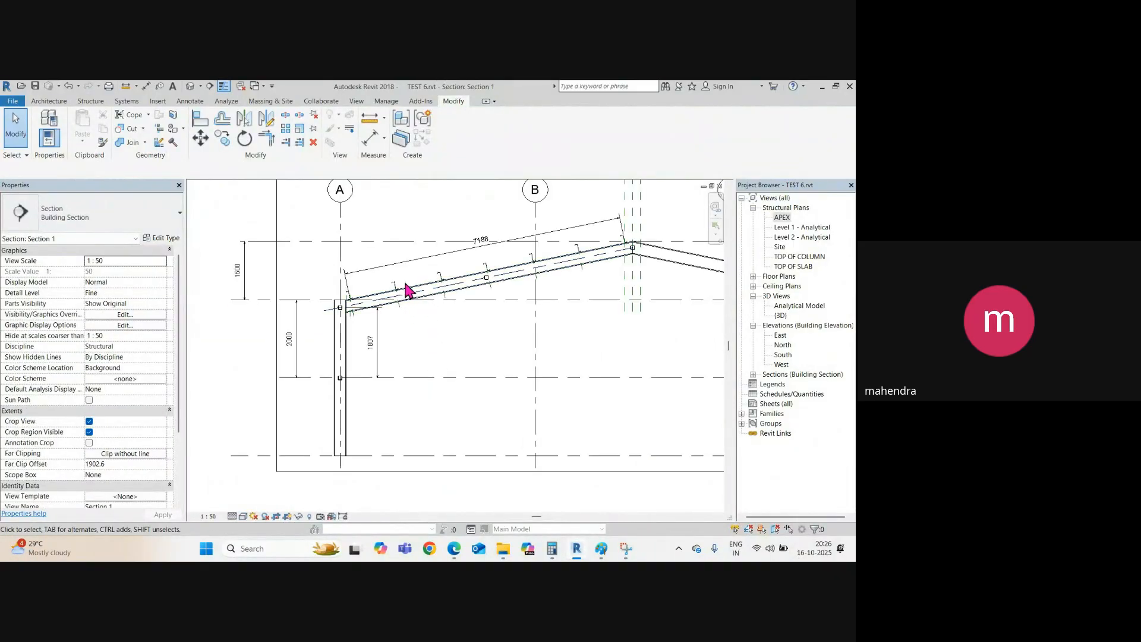
Mirror all seven purlins of the grid A slope onto the opposite slope, keeping the originals, about a vertical axis drawn through the apex.
{"action": "scroll", "coordinate": [354, 301], "scroll_direction": "up", "scroll_amount": 4}
{"action": "left_click", "coordinate": [321, 276]}
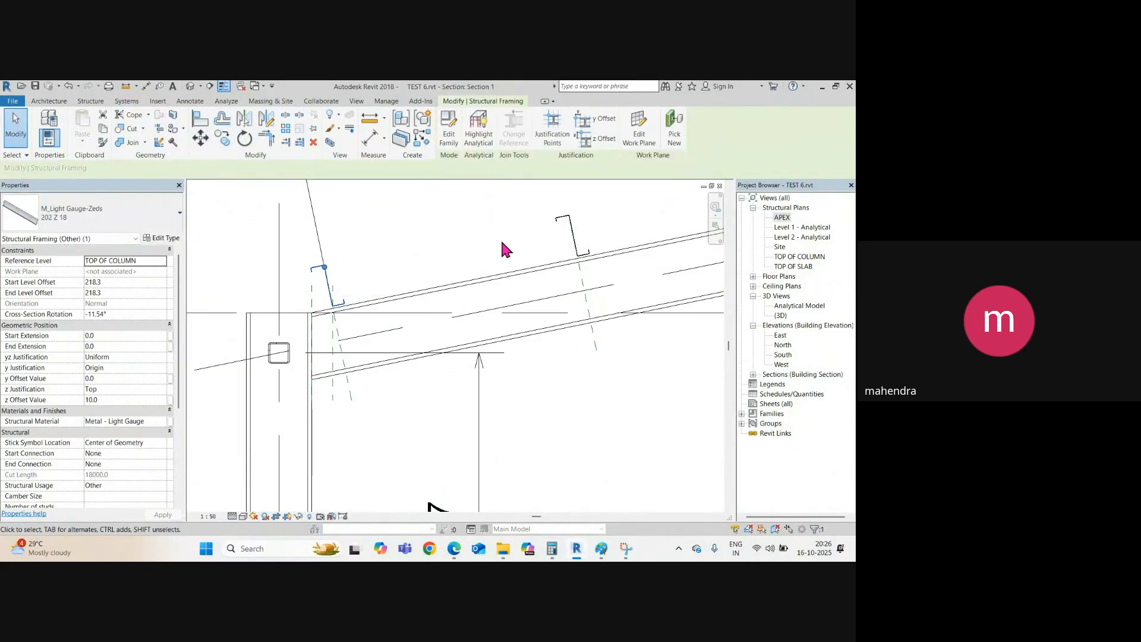
{"action": "left_click", "coordinate": [576, 227], "text": "ctrl"}
{"action": "scroll", "coordinate": [575, 231], "scroll_direction": "down", "scroll_amount": 3}
{"action": "middle_click_drag", "start_coordinate": [502, 255], "coordinate": [197, 294]}
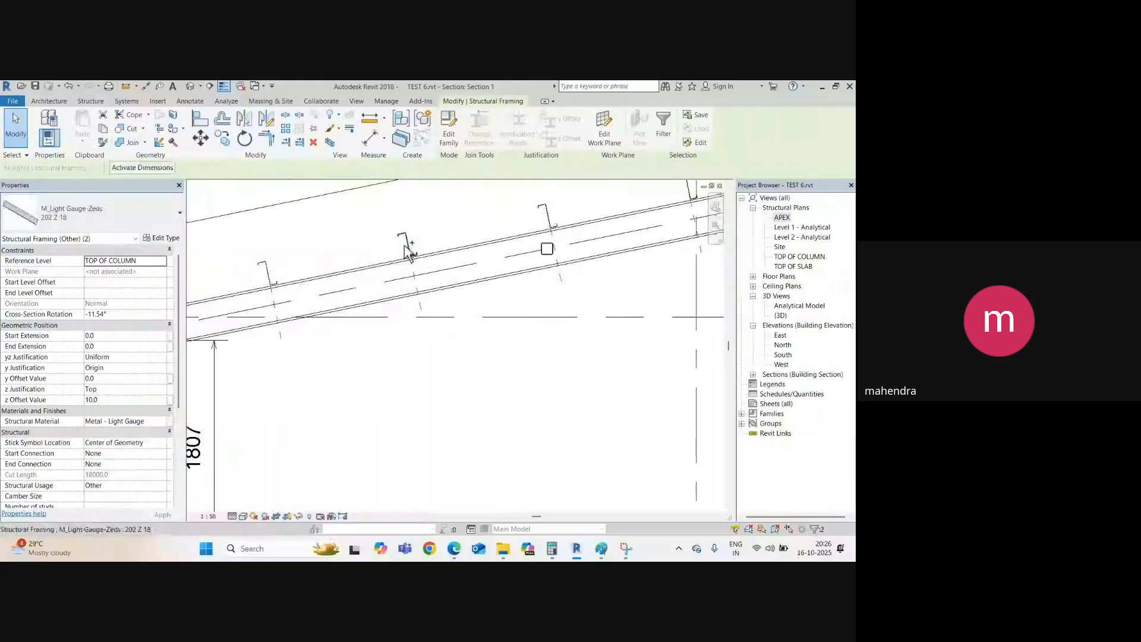
{"action": "left_click", "coordinate": [547, 227], "text": "ctrl"}
{"action": "middle_click_drag", "start_coordinate": [548, 222], "coordinate": [275, 298]}
{"action": "left_click", "coordinate": [359, 257], "text": "ctrl"}
{"action": "left_click", "coordinate": [500, 234], "text": "ctrl"}
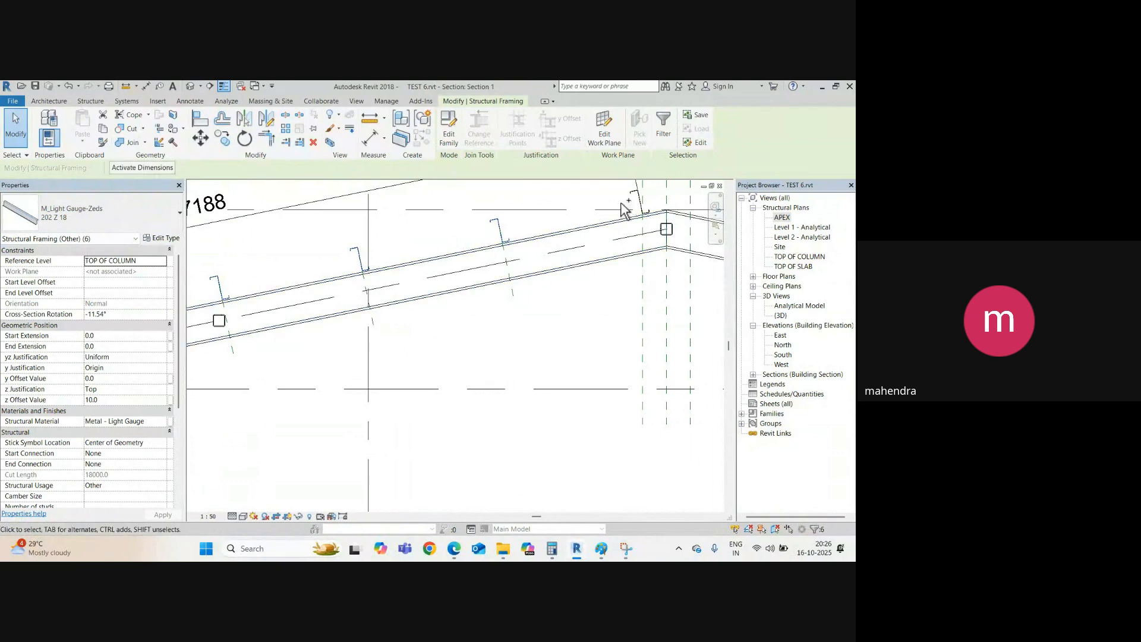
{"action": "left_click", "coordinate": [636, 196], "text": "ctrl"}
{"action": "middle_click_drag", "start_coordinate": [607, 224], "coordinate": [396, 304]}
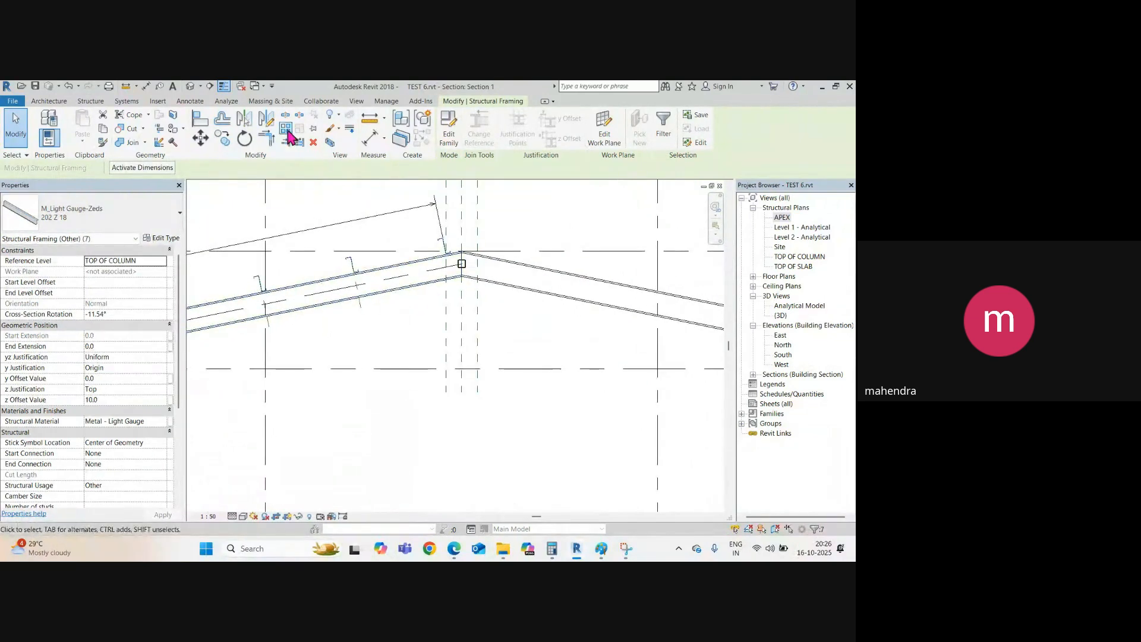
{"action": "left_click", "coordinate": [265, 124]}
{"action": "left_click", "coordinate": [462, 391]}
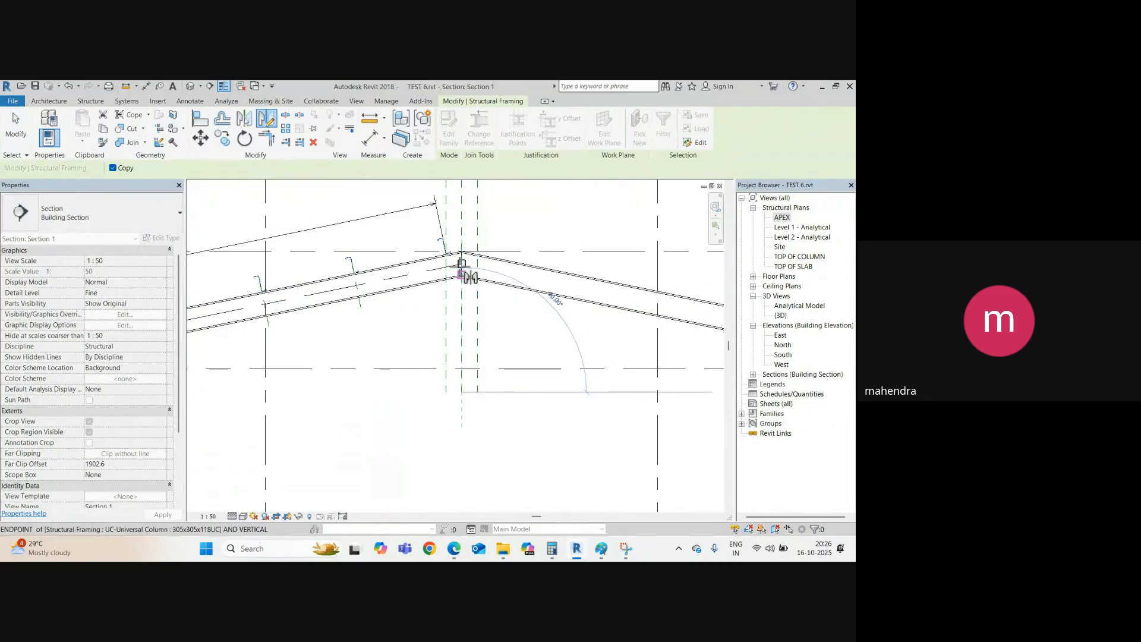
{"action": "left_click", "coordinate": [463, 218]}
Check the mirrored purlins on the opposite rafter in the section and in the 3D view.
{"action": "scroll", "coordinate": [548, 333], "scroll_direction": "down", "scroll_amount": 3}
{"action": "scroll", "coordinate": [549, 328], "scroll_direction": "up", "scroll_amount": 4}
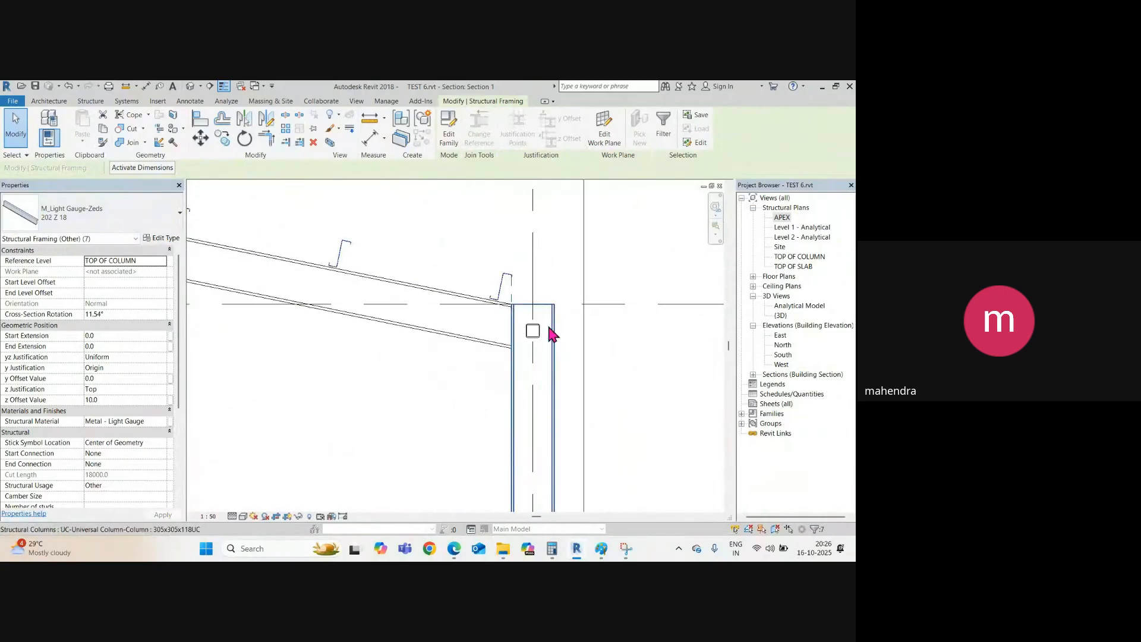
{"action": "scroll", "coordinate": [550, 340], "scroll_direction": "down", "scroll_amount": 4}
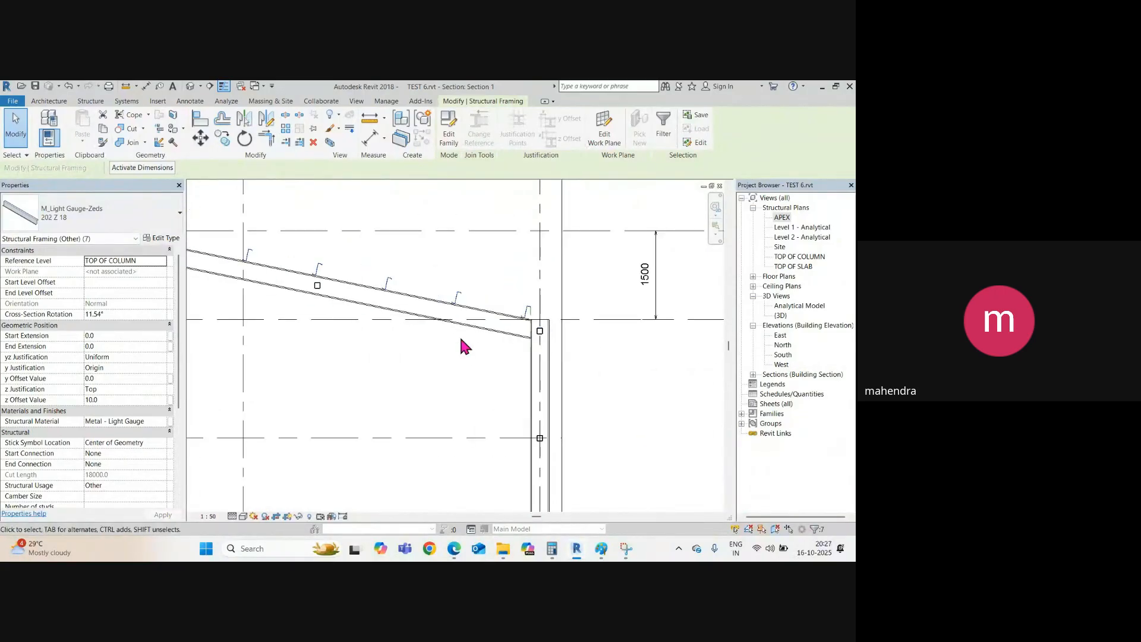
{"action": "middle_click_drag", "start_coordinate": [543, 362], "coordinate": [719, 362]}
{"action": "left_click", "coordinate": [190, 86]}
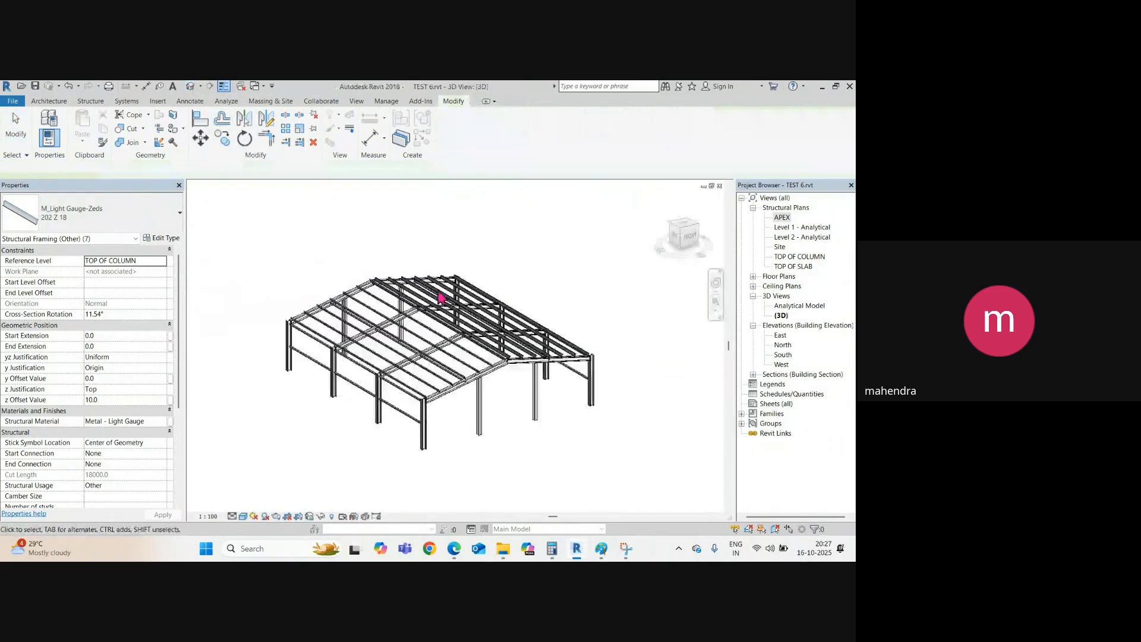
{"action": "middle_click_drag", "start_coordinate": [484, 323], "coordinate": [543, 420], "text": "shift"}
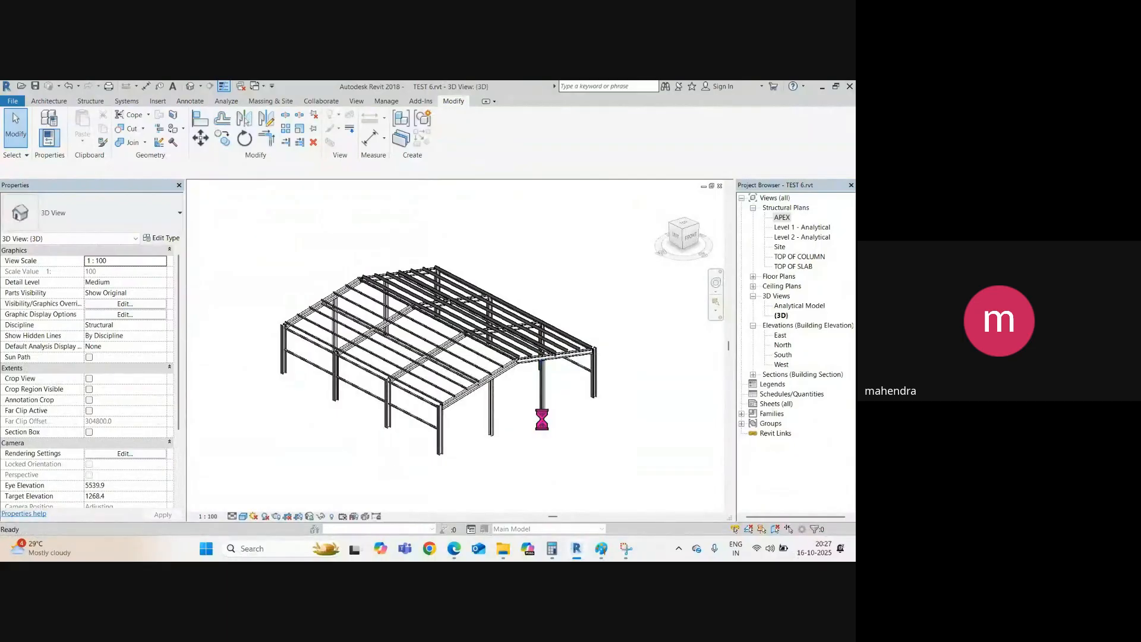
Return to the section at the grid A eave and capture a new snip of the column and rafter joint with Snipping Tool.
{"action": "key", "text": "ctrl+Tab"}
{"action": "scroll", "coordinate": [484, 407], "scroll_direction": "down", "scroll_amount": 3}
{"action": "scroll", "coordinate": [380, 330], "scroll_direction": "up", "scroll_amount": 8}
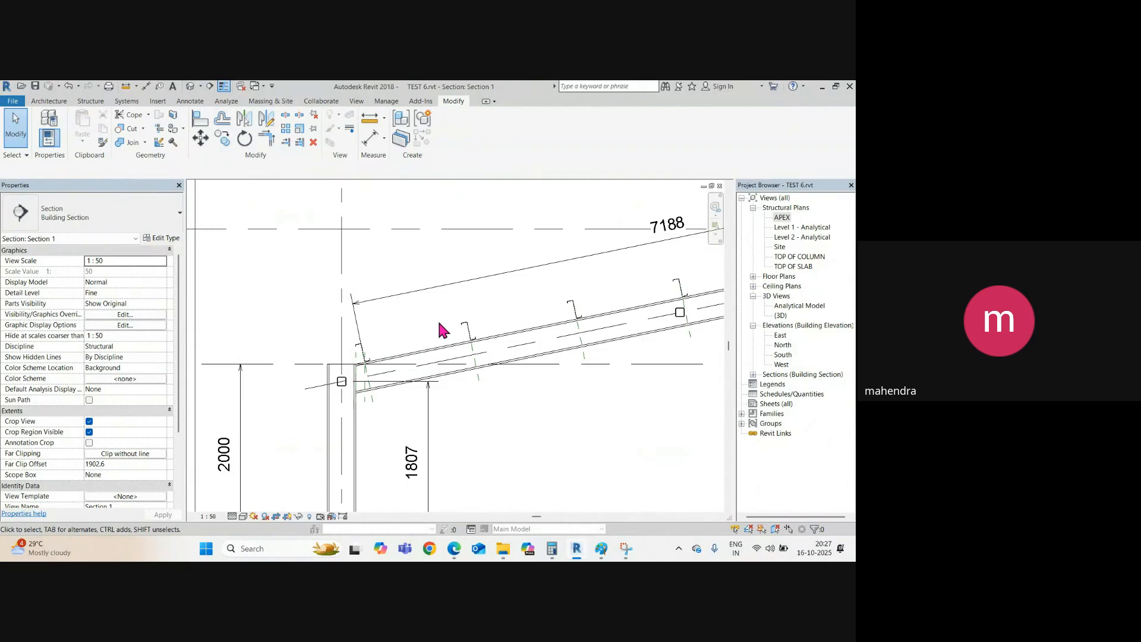
{"action": "scroll", "coordinate": [395, 351], "scroll_direction": "up", "scroll_amount": 3}
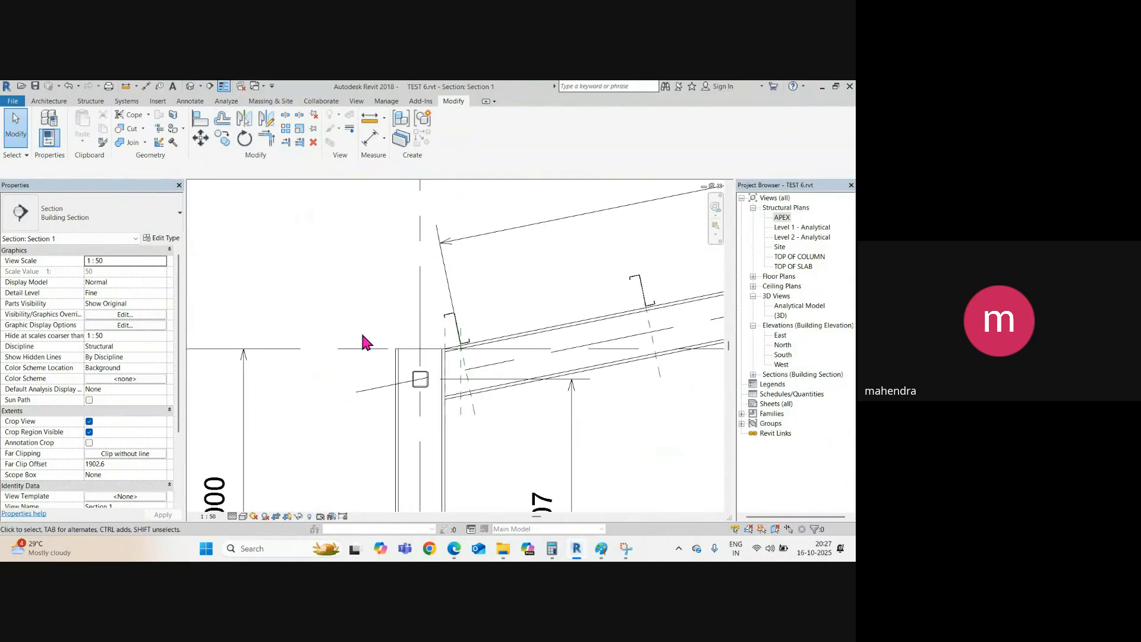
{"action": "scroll", "coordinate": [473, 324], "scroll_direction": "down", "scroll_amount": 2}
{"action": "scroll", "coordinate": [485, 333], "scroll_direction": "up", "scroll_amount": 3}
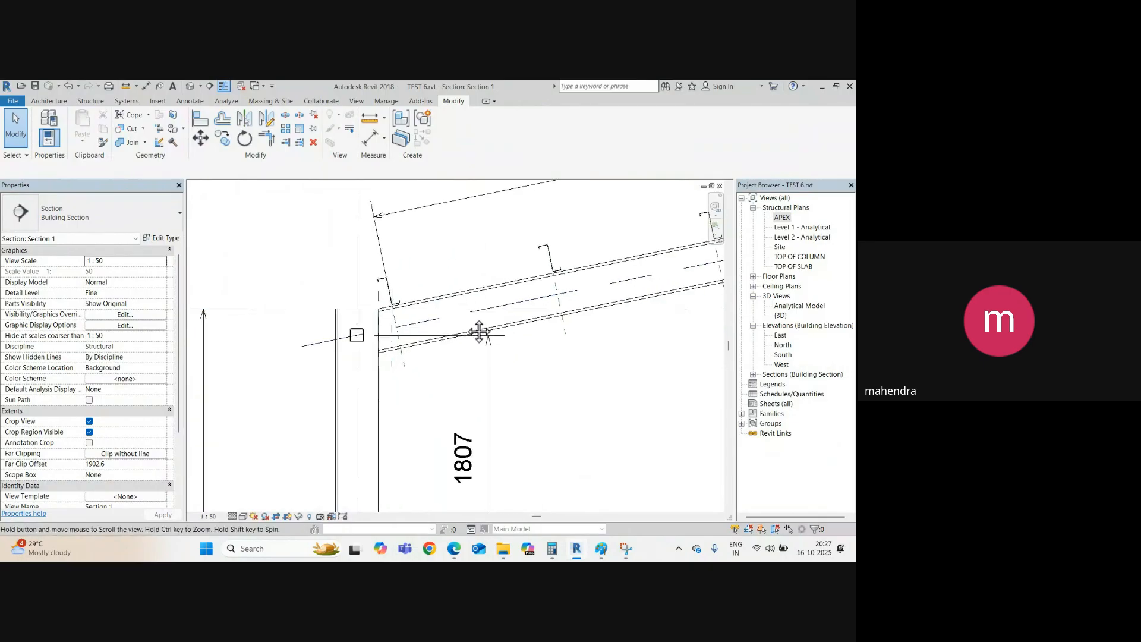
{"action": "left_click", "coordinate": [626, 553]}
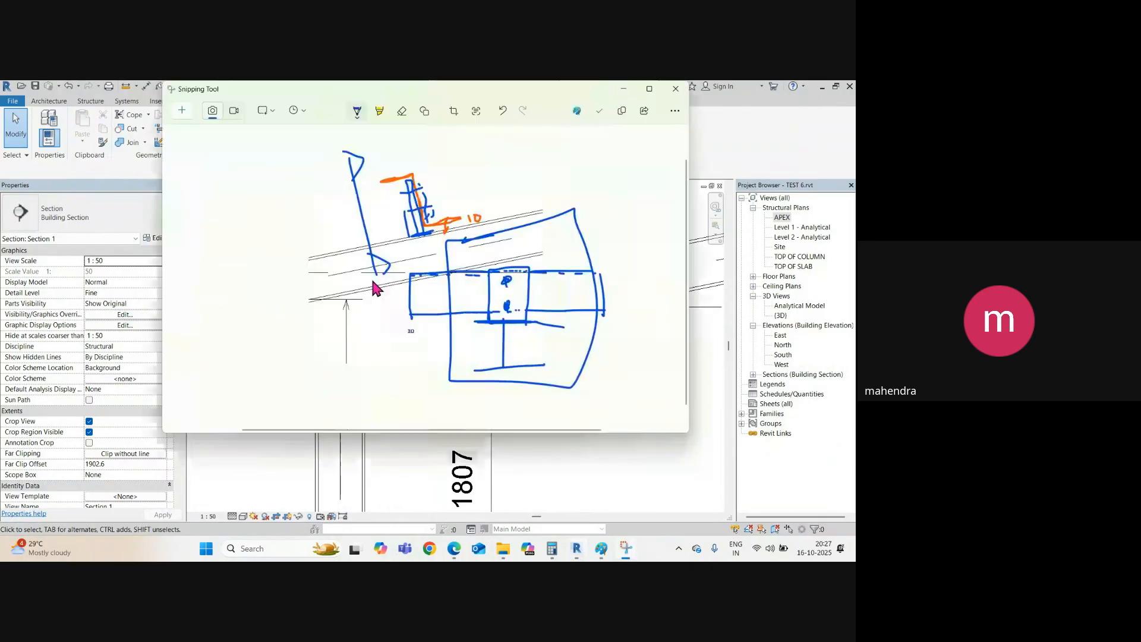
{"action": "left_click", "coordinate": [188, 117]}
{"action": "left_click_drag", "start_coordinate": [202, 190], "coordinate": [659, 467]}
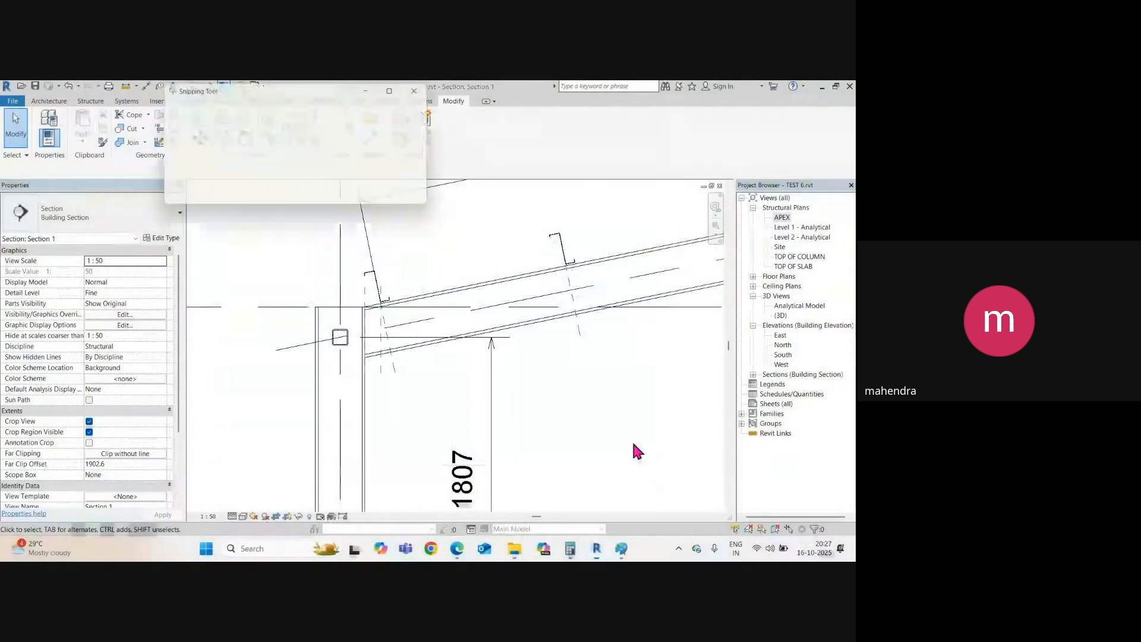
Sketch a sloping line over the purlin tops on the snip, extend it past the column, and mark a C-shaped profile below its end.
{"action": "left_click_drag", "start_coordinate": [356, 223], "coordinate": [634, 161]}
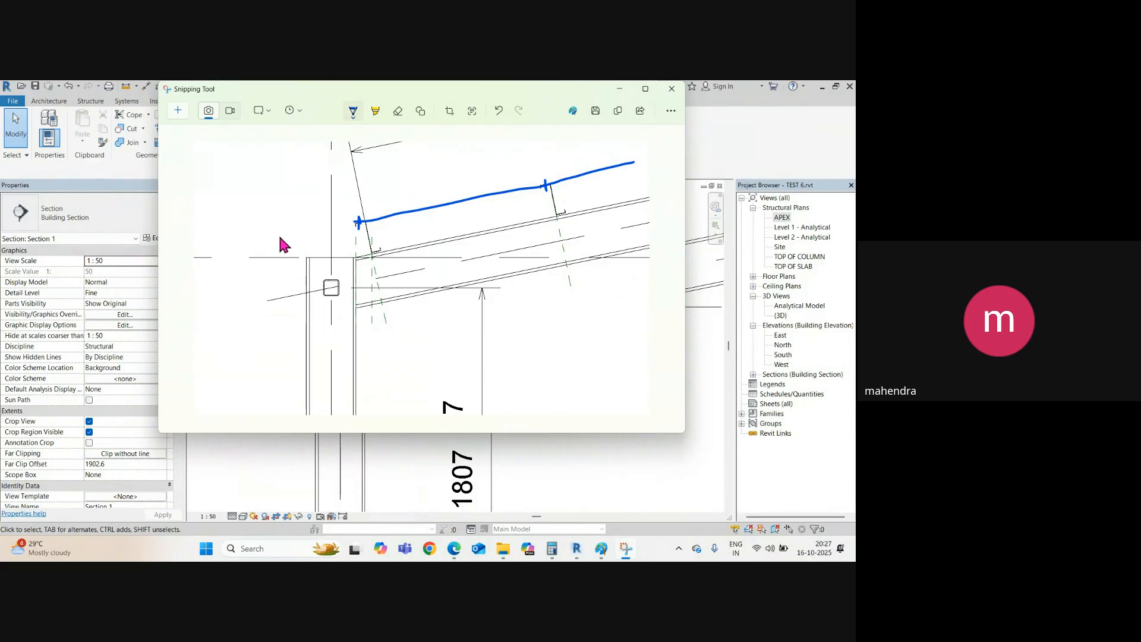
{"action": "mouse_move", "coordinate": [279, 237]}
{"action": "left_mouse_down"}
{"action": "mouse_move", "coordinate": [266, 257]}
{"action": "mouse_move", "coordinate": [281, 277]}
{"action": "mouse_move", "coordinate": [265, 240]}
{"action": "mouse_move", "coordinate": [269, 274]}
{"action": "mouse_move", "coordinate": [280, 273]}
{"action": "left_mouse_up"}
{"action": "left_click_drag", "start_coordinate": [363, 224], "coordinate": [244, 251]}
{"action": "left_click_drag", "start_coordinate": [277, 241], "coordinate": [275, 272]}
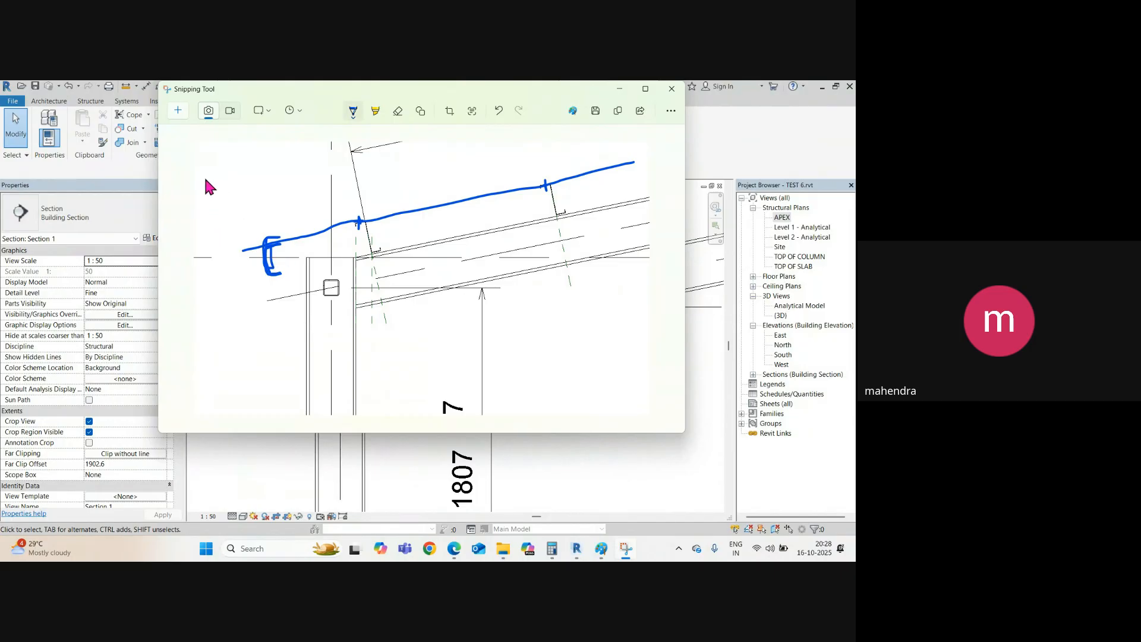
Sketch an enlarged C-shaped profile with its connecting pieces beside the column, plus an upright outline over the column head.
{"action": "mouse_move", "coordinate": [224, 154]}
{"action": "left_mouse_down"}
{"action": "mouse_move", "coordinate": [202, 169]}
{"action": "mouse_move", "coordinate": [205, 222]}
{"action": "left_mouse_up"}
{"action": "mouse_move", "coordinate": [280, 234]}
{"action": "left_mouse_down"}
{"action": "mouse_move", "coordinate": [275, 270]}
{"action": "mouse_move", "coordinate": [280, 170]}
{"action": "mouse_move", "coordinate": [323, 262]}
{"action": "mouse_move", "coordinate": [322, 286]}
{"action": "left_mouse_up"}
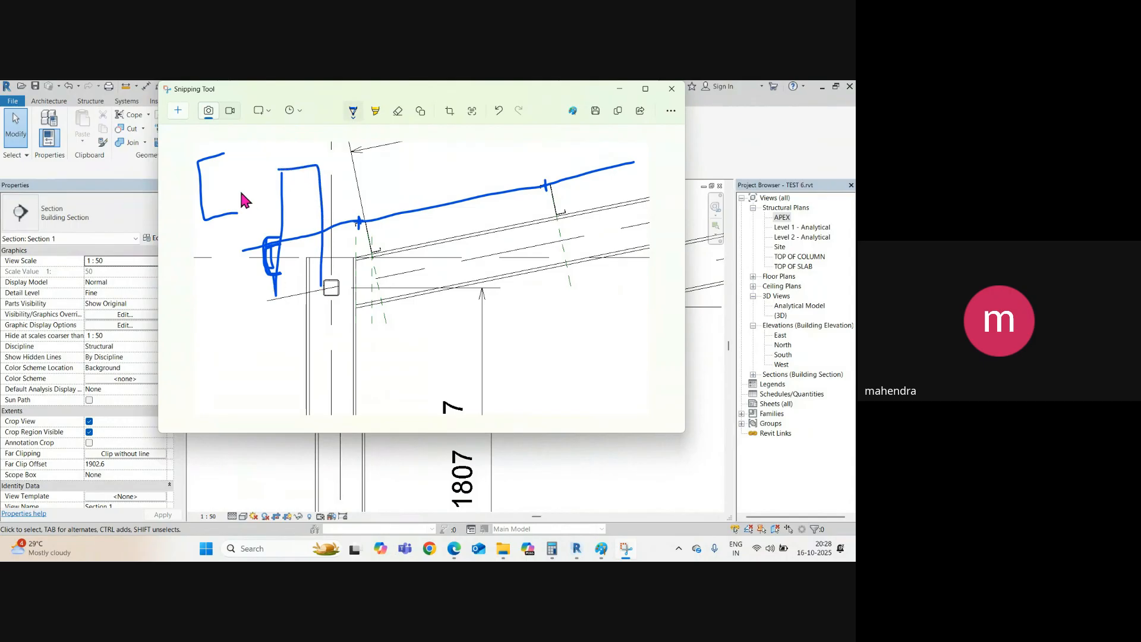
{"action": "mouse_move", "coordinate": [208, 174]}
{"action": "left_mouse_down"}
{"action": "mouse_move", "coordinate": [206, 219]}
{"action": "mouse_move", "coordinate": [221, 206]}
{"action": "left_mouse_up"}
{"action": "left_click_drag", "start_coordinate": [253, 173], "coordinate": [271, 155]}
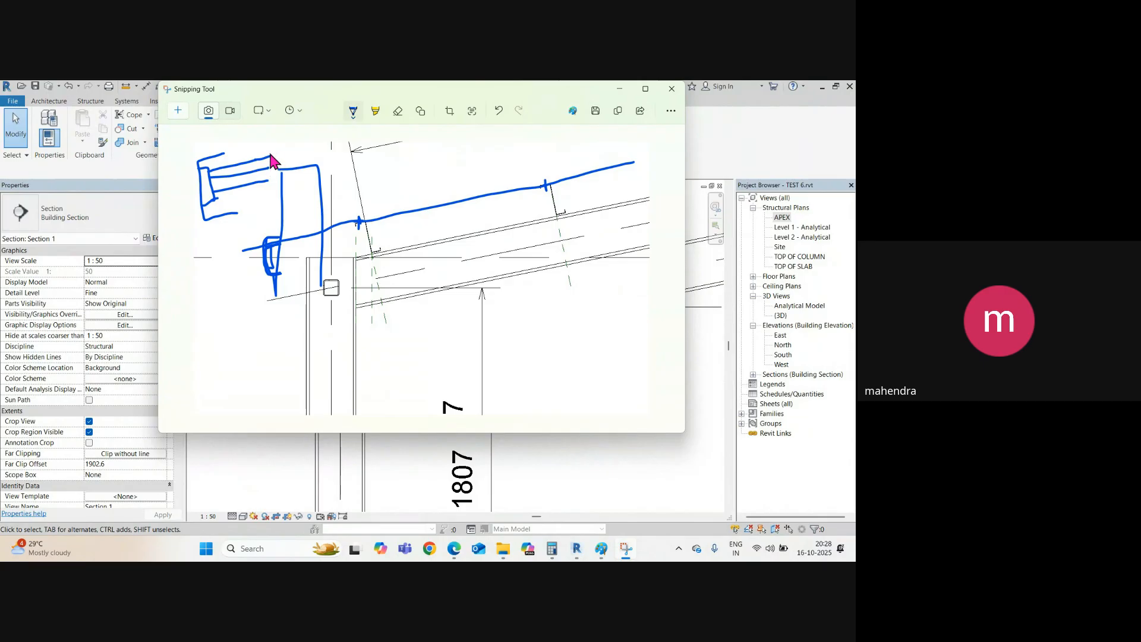
{"action": "mouse_move", "coordinate": [274, 154]}
{"action": "left_mouse_down"}
{"action": "mouse_move", "coordinate": [267, 220]}
{"action": "mouse_move", "coordinate": [286, 205]}
{"action": "mouse_move", "coordinate": [284, 186]}
{"action": "left_mouse_up"}
{"action": "mouse_move", "coordinate": [273, 198]}
{"action": "left_mouse_down"}
{"action": "mouse_move", "coordinate": [288, 184]}
{"action": "mouse_move", "coordinate": [280, 230]}
{"action": "mouse_move", "coordinate": [285, 191]}
{"action": "mouse_move", "coordinate": [285, 219]}
{"action": "left_mouse_up"}
{"action": "mouse_move", "coordinate": [217, 183]}
{"action": "left_mouse_down"}
{"action": "mouse_move", "coordinate": [203, 178]}
{"action": "mouse_move", "coordinate": [202, 205]}
{"action": "mouse_move", "coordinate": [224, 204]}
{"action": "left_mouse_up"}
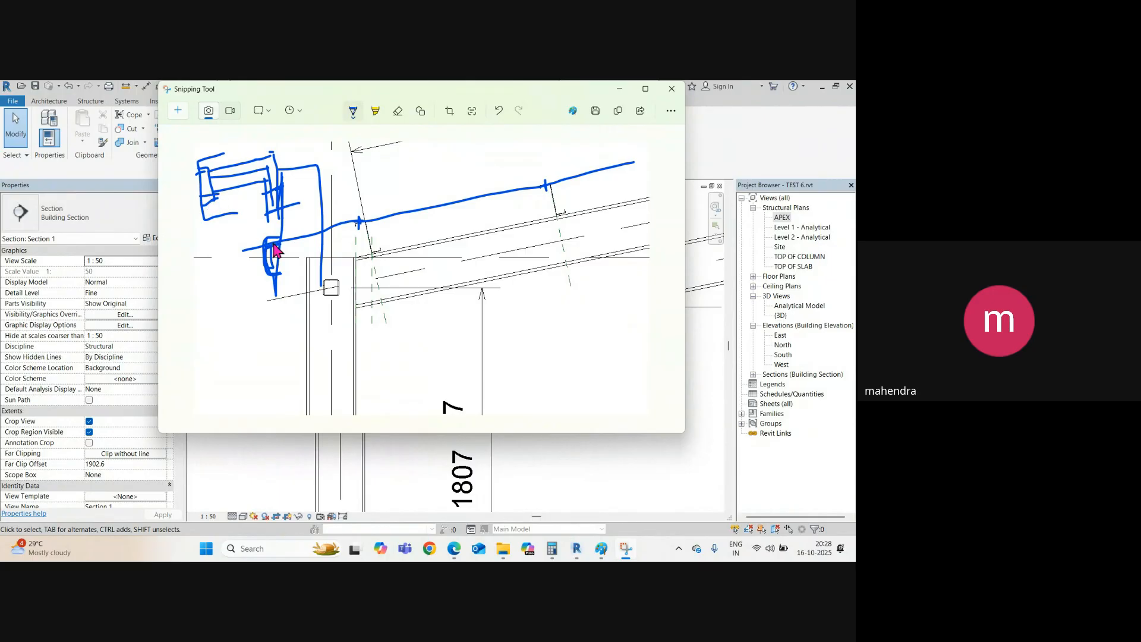
Back in Revit, draw a centerline-style detail line about 980 mm long from the eave purlin's top flange midpoint outward past the column.
{"action": "left_click", "coordinate": [621, 90]}
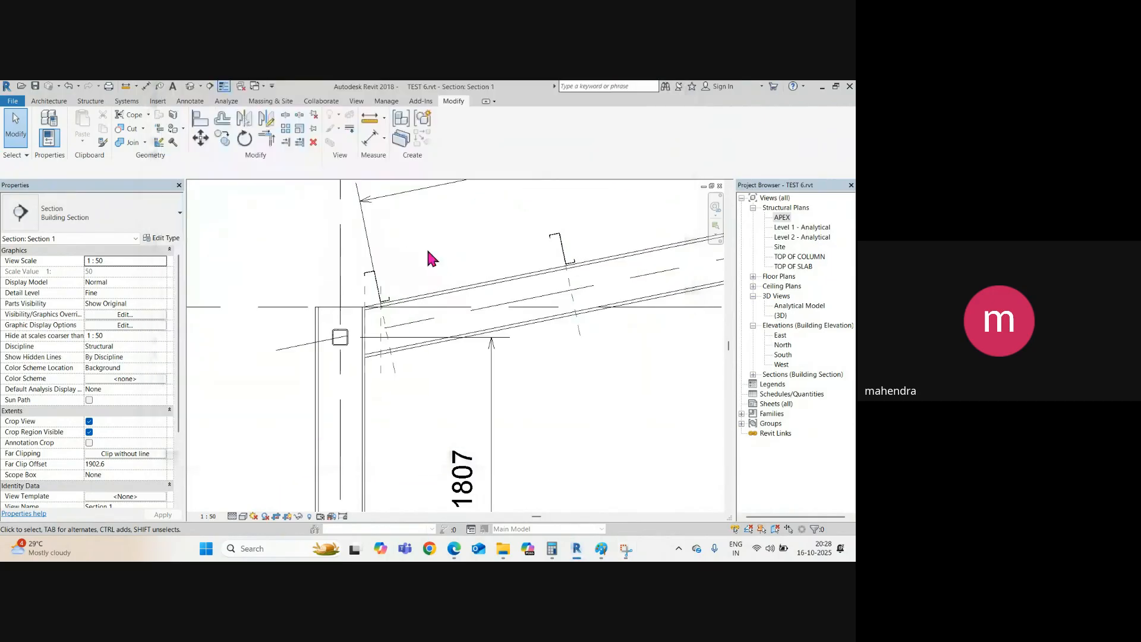
{"action": "scroll", "coordinate": [327, 297], "scroll_direction": "up", "scroll_amount": 2}
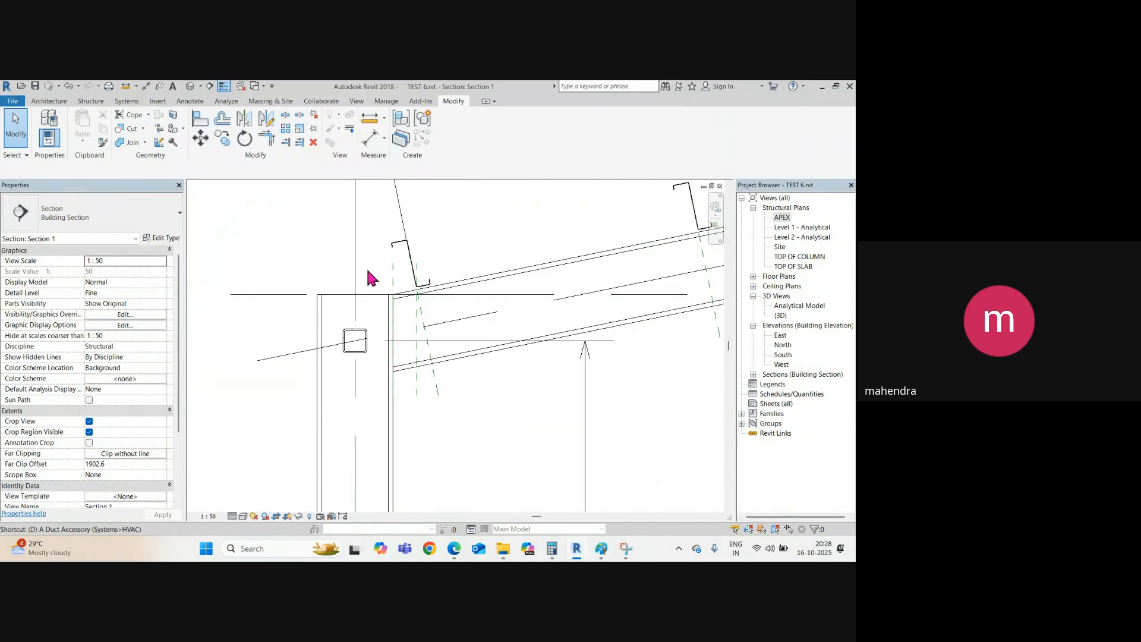
{"action": "key", "text": "d"}
{"action": "key", "text": "l"}
{"action": "scroll", "coordinate": [389, 237], "scroll_direction": "up", "scroll_amount": 4}
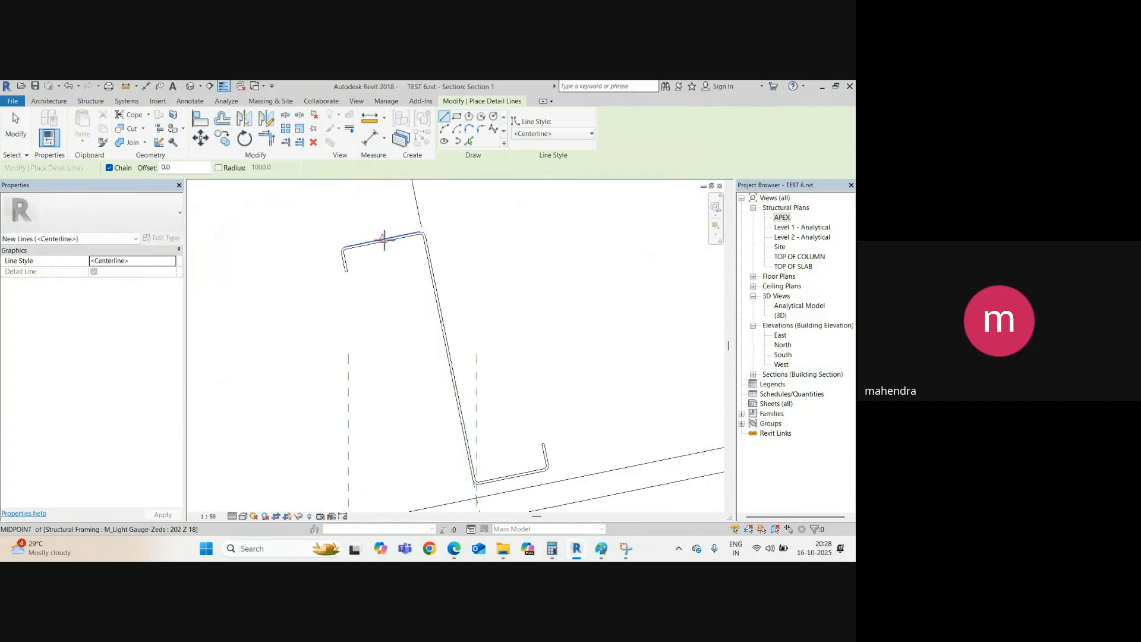
{"action": "left_click", "coordinate": [383, 239]}
{"action": "scroll", "coordinate": [200, 302], "scroll_direction": "down", "scroll_amount": 3}
{"action": "scroll", "coordinate": [344, 265], "scroll_direction": "down", "scroll_amount": 2}
{"action": "middle_click_drag", "start_coordinate": [236, 303], "coordinate": [425, 230]}
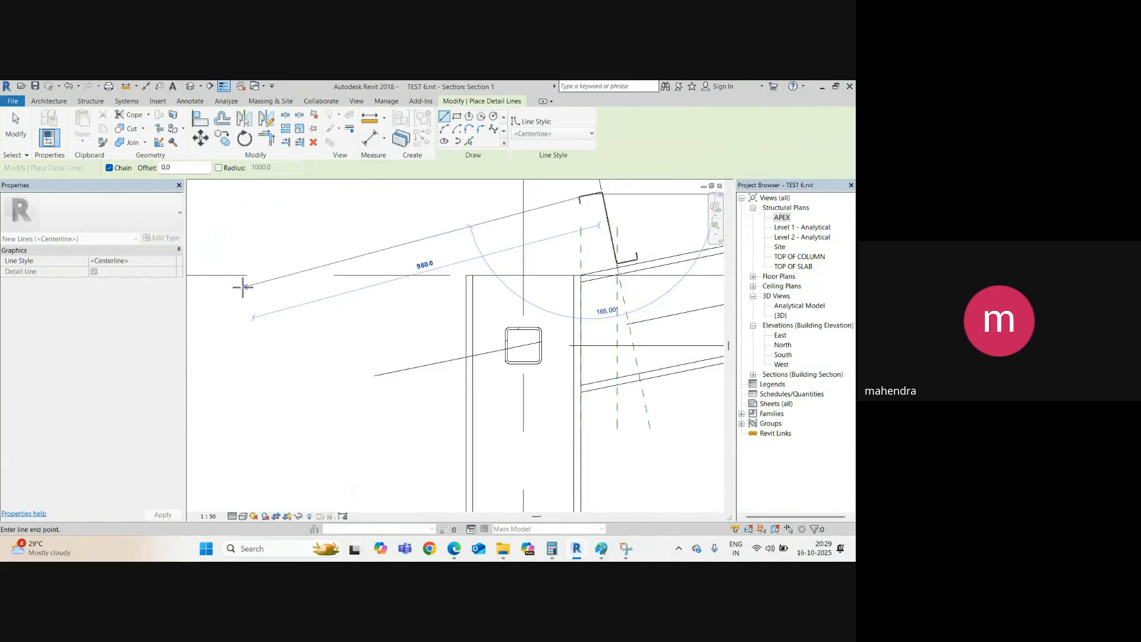
{"action": "left_click", "coordinate": [242, 287]}
{"action": "scroll", "coordinate": [560, 204], "scroll_direction": "up", "scroll_amount": 2}
{"action": "middle_click_drag", "start_coordinate": [581, 206], "coordinate": [354, 329]}
{"action": "scroll", "coordinate": [354, 318], "scroll_direction": "up", "scroll_amount": 4}
{"action": "key", "text": "Escape"}
{"action": "key", "text": "Escape"}
Align the new detail line with the outer face of the eave purlin's top flange.
{"action": "middle_click_drag", "start_coordinate": [365, 284], "coordinate": [436, 341]}
{"action": "scroll", "coordinate": [436, 341], "scroll_direction": "up", "scroll_amount": 3}
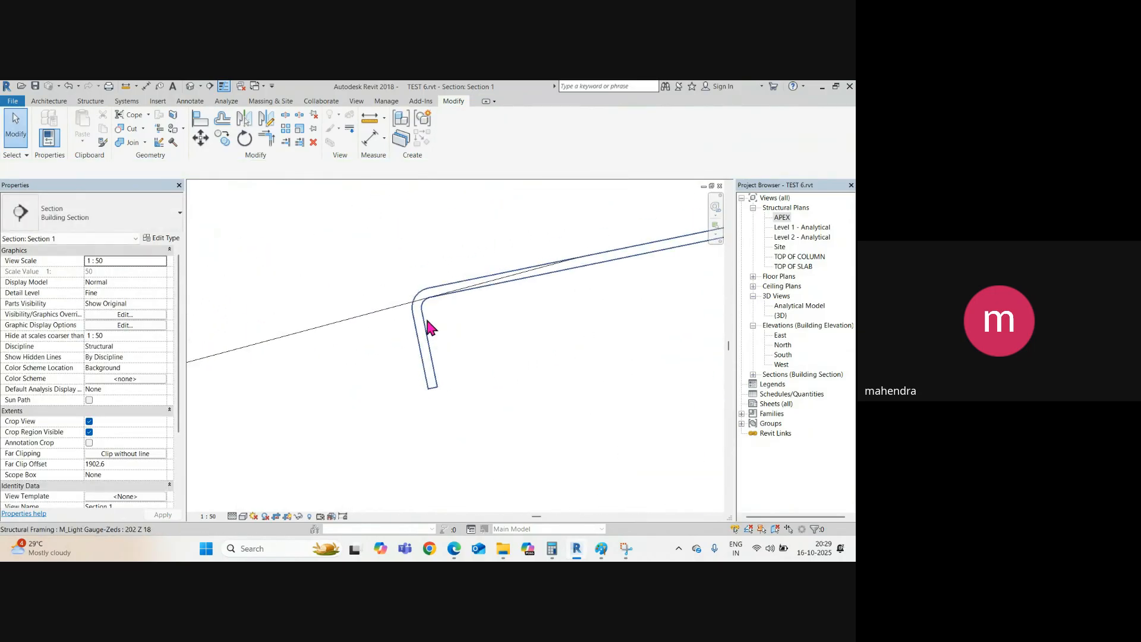
{"action": "key", "text": "a"}
{"action": "key", "text": "l"}
{"action": "left_click", "coordinate": [441, 288]}
{"action": "left_click", "coordinate": [379, 310]}
{"action": "scroll", "coordinate": [526, 300], "scroll_direction": "down", "scroll_amount": 3}
{"action": "scroll", "coordinate": [541, 293], "scroll_direction": "down", "scroll_amount": 4}
{"action": "scroll", "coordinate": [475, 308], "scroll_direction": "down", "scroll_amount": 1}
{"action": "middle_click_drag", "start_coordinate": [419, 336], "coordinate": [533, 318]}
{"action": "key", "text": "Escape"}
{"action": "key", "text": "Escape"}
Copy the aligned detail line, unconstrained, perpendicularly upward by about 25 mm.
{"action": "left_click", "coordinate": [535, 295]}
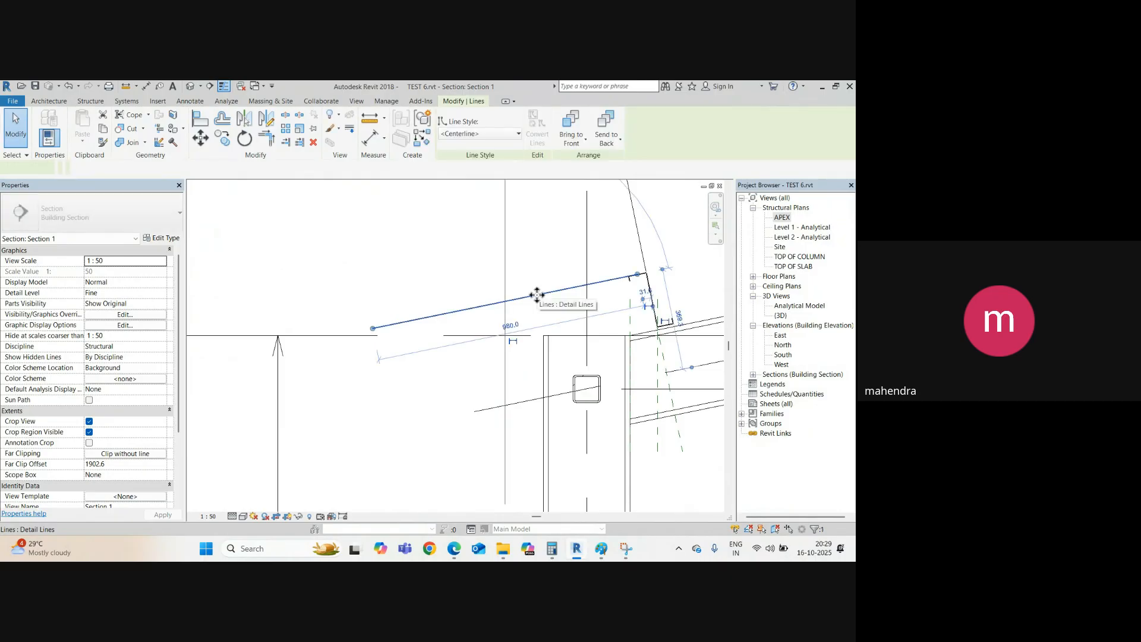
{"action": "scroll", "coordinate": [536, 296], "scroll_direction": "up", "scroll_amount": 3}
{"action": "key", "text": "c"}
{"action": "key", "text": "o"}
{"action": "left_click", "coordinate": [538, 295]}
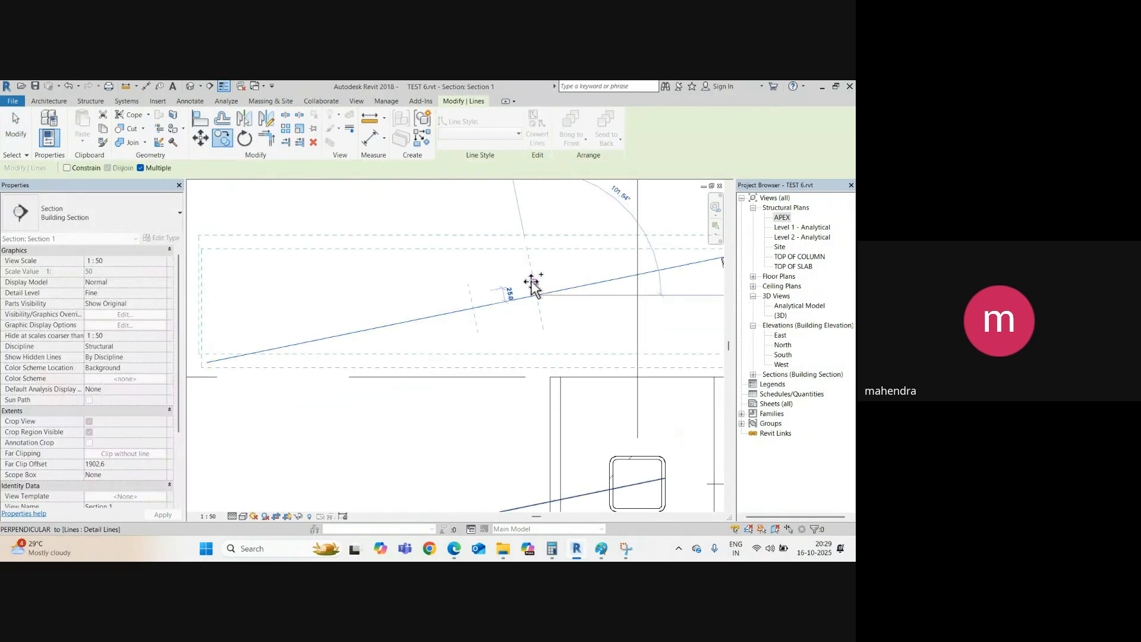
{"action": "type", "text": "2"}
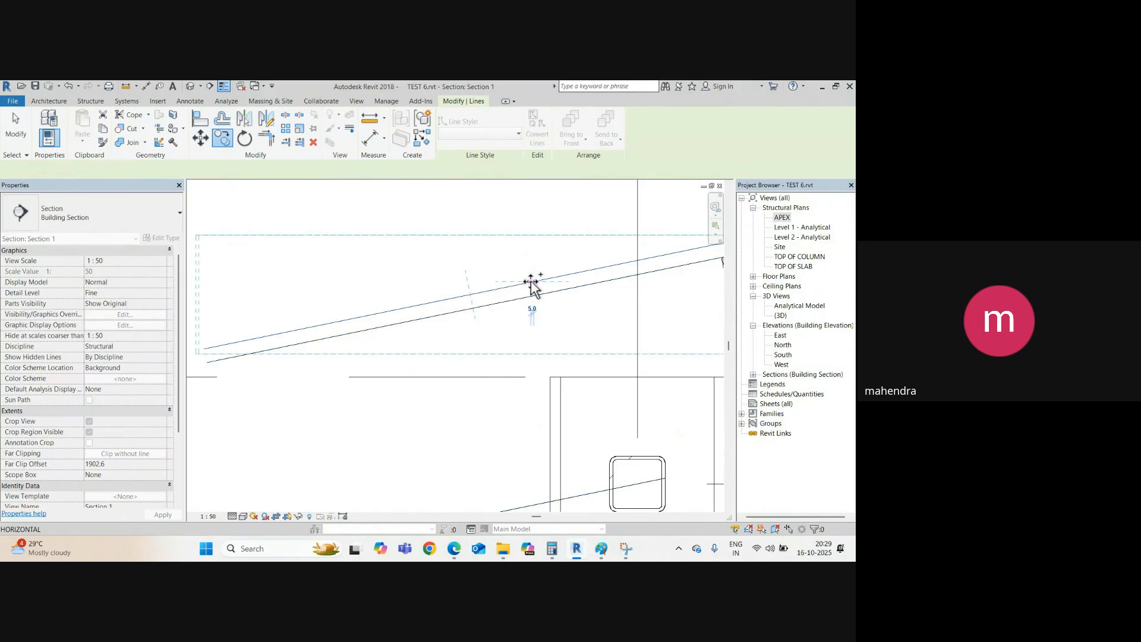
Finish the upward copy of the eave detail line above the purlin and end the copy command.
{"action": "key", "text": "Return"}
{"action": "scroll", "coordinate": [532, 309], "scroll_direction": "down", "scroll_amount": 5}
{"action": "key", "text": "Escape"}
{"action": "key", "text": "Escape"}
{"action": "middle_click_drag", "start_coordinate": [494, 367], "coordinate": [429, 338]}
{"action": "scroll", "coordinate": [429, 338], "scroll_direction": "down", "scroll_amount": 1}
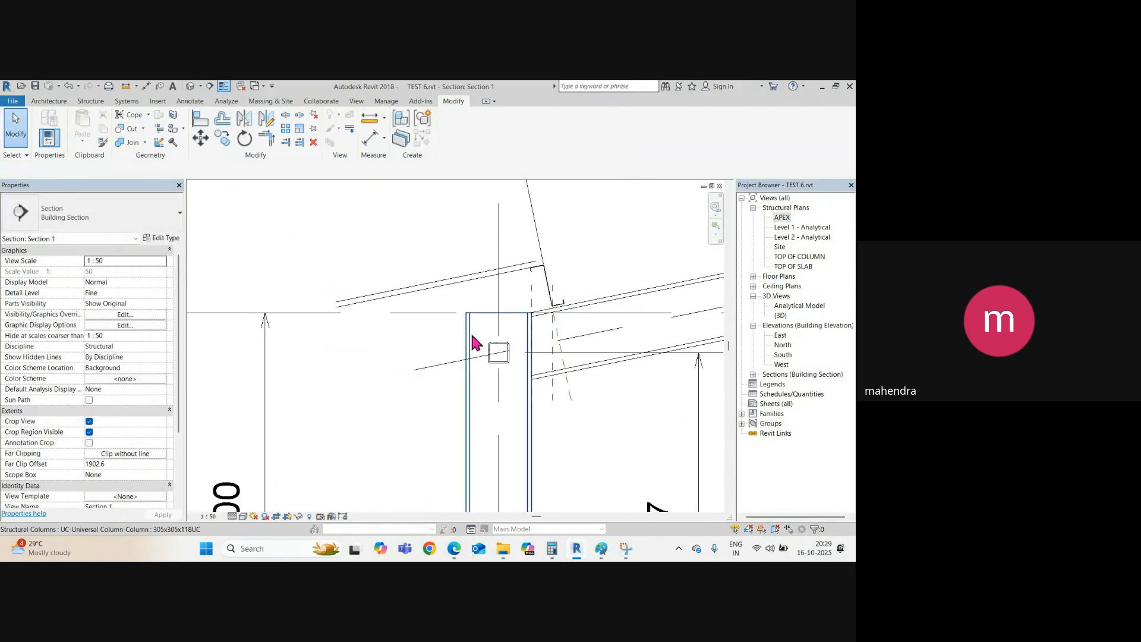
Examine the eave detail lines at the column head and the whole building section across grids A to D.
{"action": "scroll", "coordinate": [447, 315], "scroll_direction": "down", "scroll_amount": 2}
{"action": "scroll", "coordinate": [458, 361], "scroll_direction": "up", "scroll_amount": 1}
{"action": "middle_click_drag", "start_coordinate": [458, 359], "coordinate": [447, 307]}
{"action": "scroll", "coordinate": [446, 310], "scroll_direction": "down", "scroll_amount": 1}
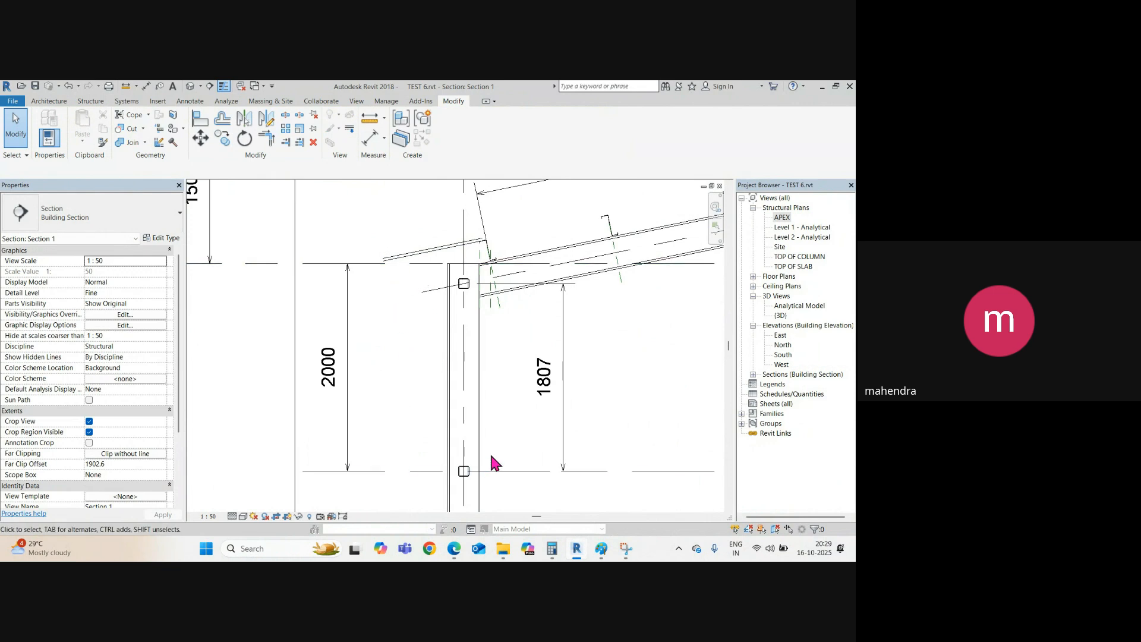
{"action": "scroll", "coordinate": [382, 340], "scroll_direction": "down", "scroll_amount": 5}
{"action": "scroll", "coordinate": [380, 346], "scroll_direction": "up", "scroll_amount": 4}
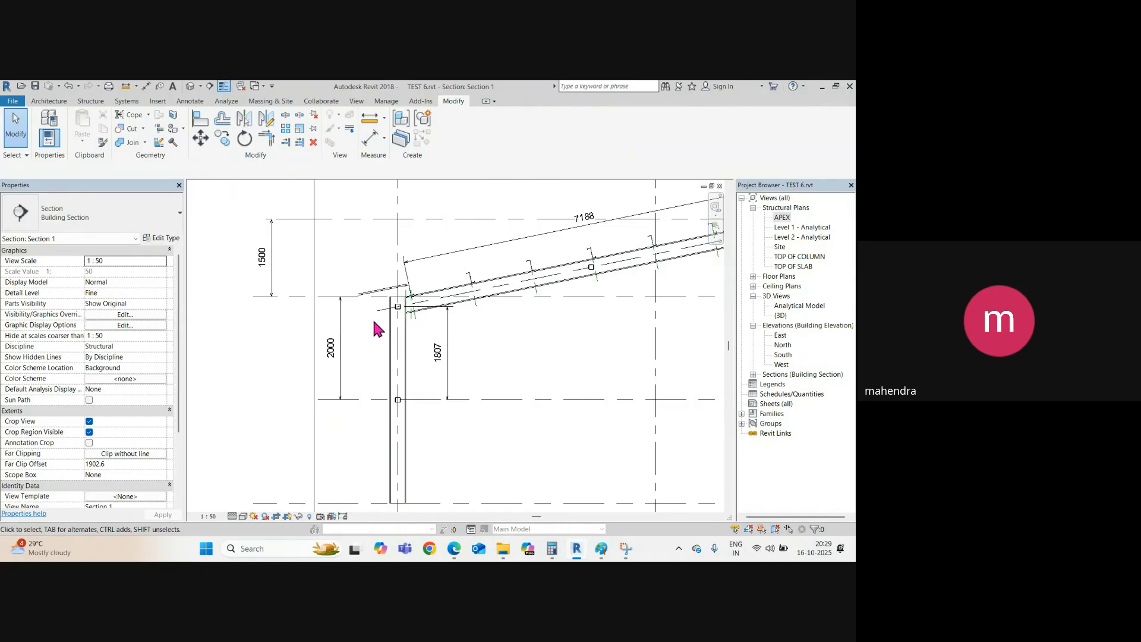
{"action": "scroll", "coordinate": [371, 410], "scroll_direction": "down", "scroll_amount": 3}
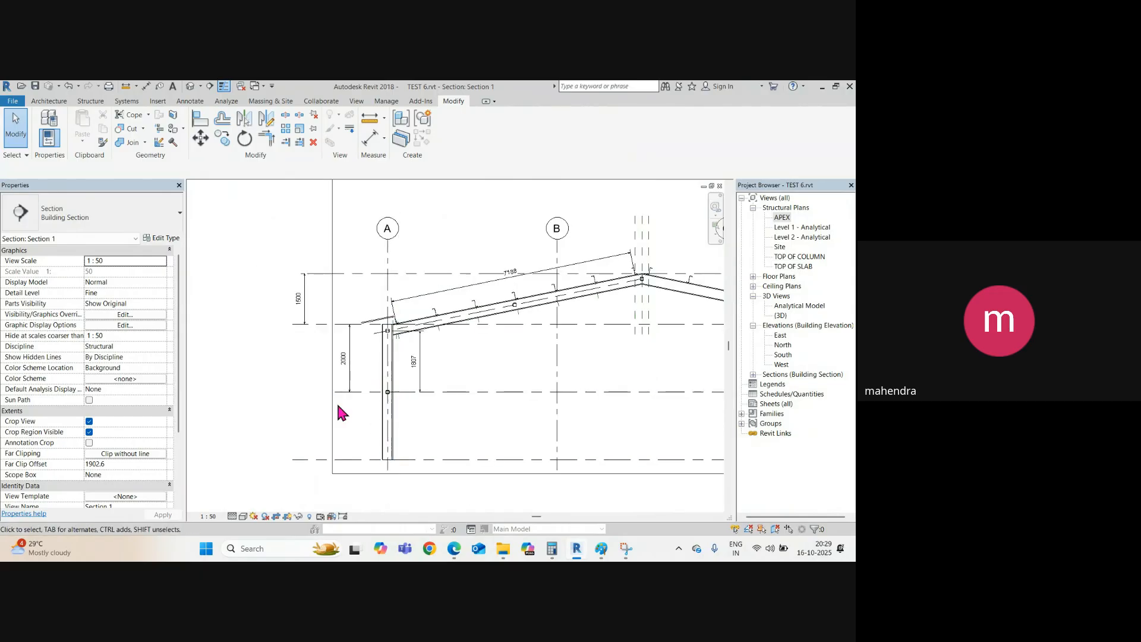
{"action": "scroll", "coordinate": [363, 410], "scroll_direction": "down", "scroll_amount": 3}
{"action": "scroll", "coordinate": [366, 357], "scroll_direction": "up", "scroll_amount": 4}
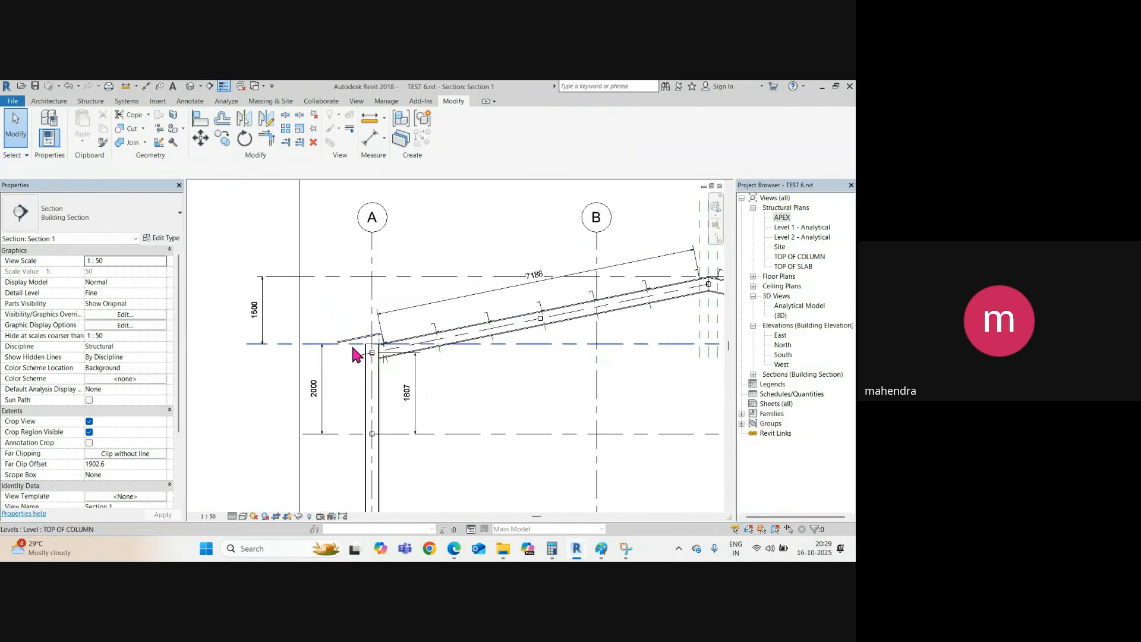
{"action": "scroll", "coordinate": [357, 361], "scroll_direction": "down", "scroll_amount": 4}
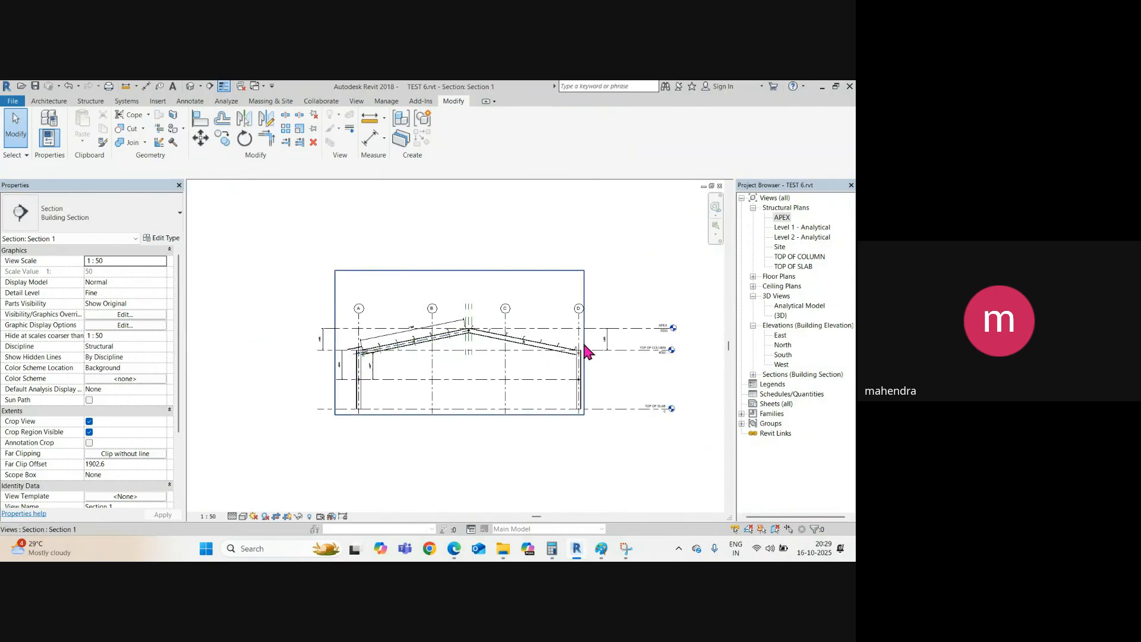
{"action": "scroll", "coordinate": [579, 354], "scroll_direction": "up", "scroll_amount": 2}
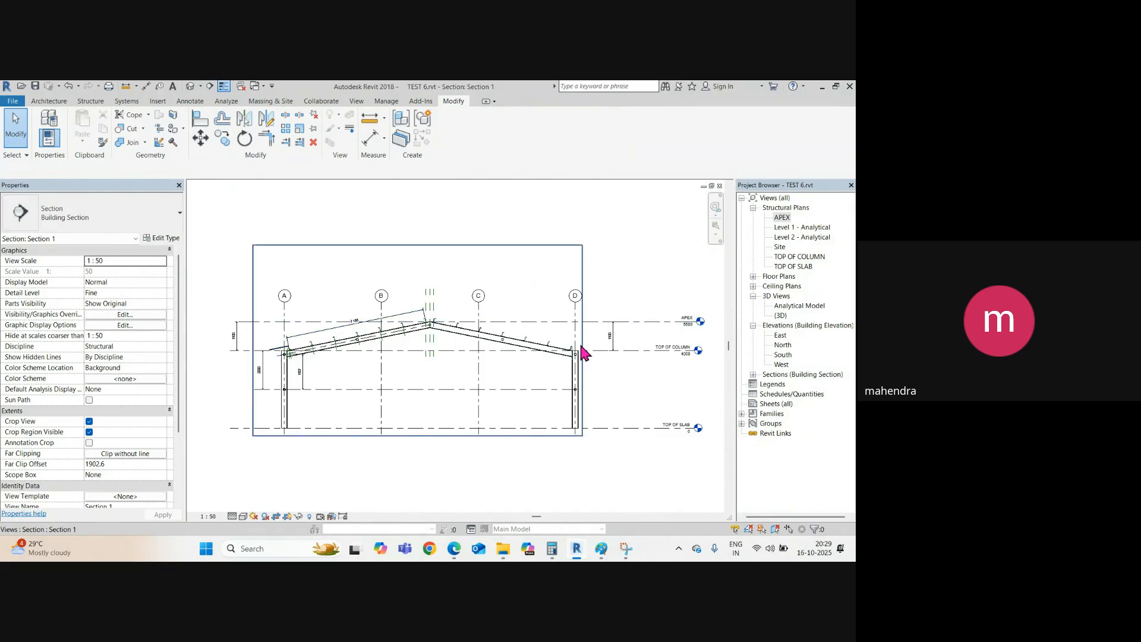
Open the default 3D view and inspect the frame and the purlins on both roof slopes.
{"action": "left_click", "coordinate": [190, 86]}
{"action": "scroll", "coordinate": [368, 416], "scroll_direction": "up", "scroll_amount": 3}
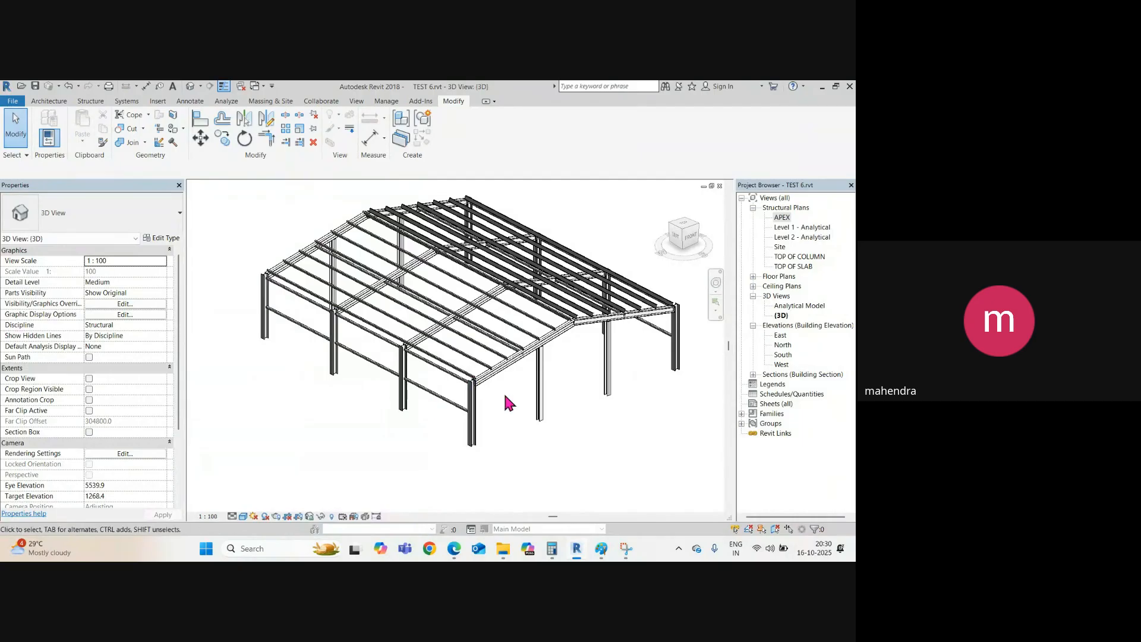
{"action": "scroll", "coordinate": [476, 400], "scroll_direction": "up", "scroll_amount": 3}
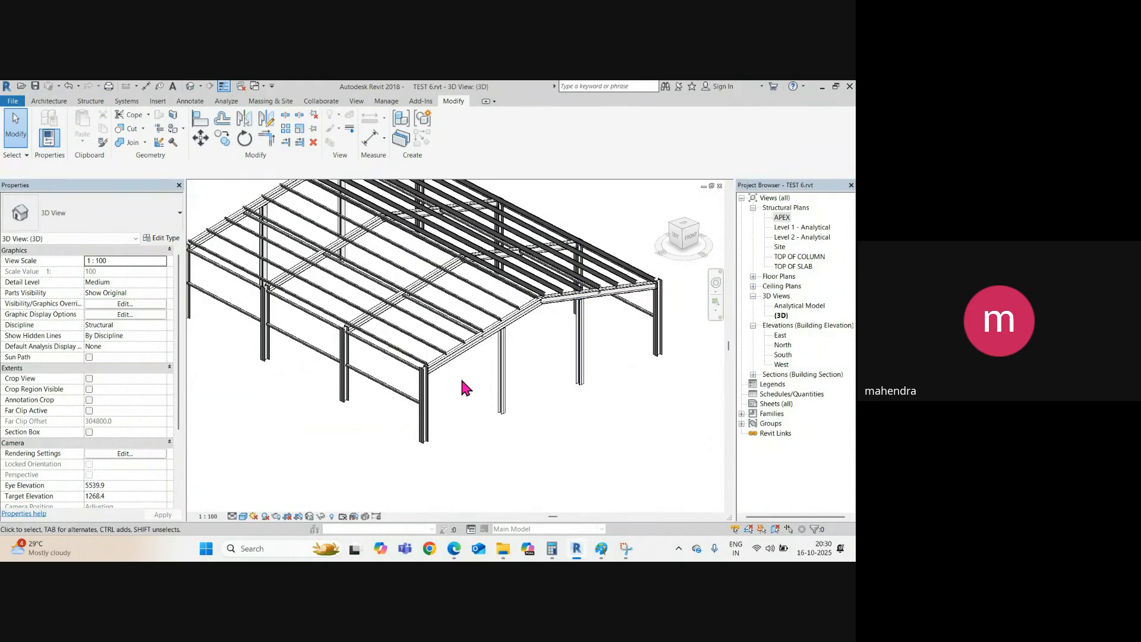
{"action": "middle_click_drag", "start_coordinate": [275, 343], "coordinate": [324, 358]}
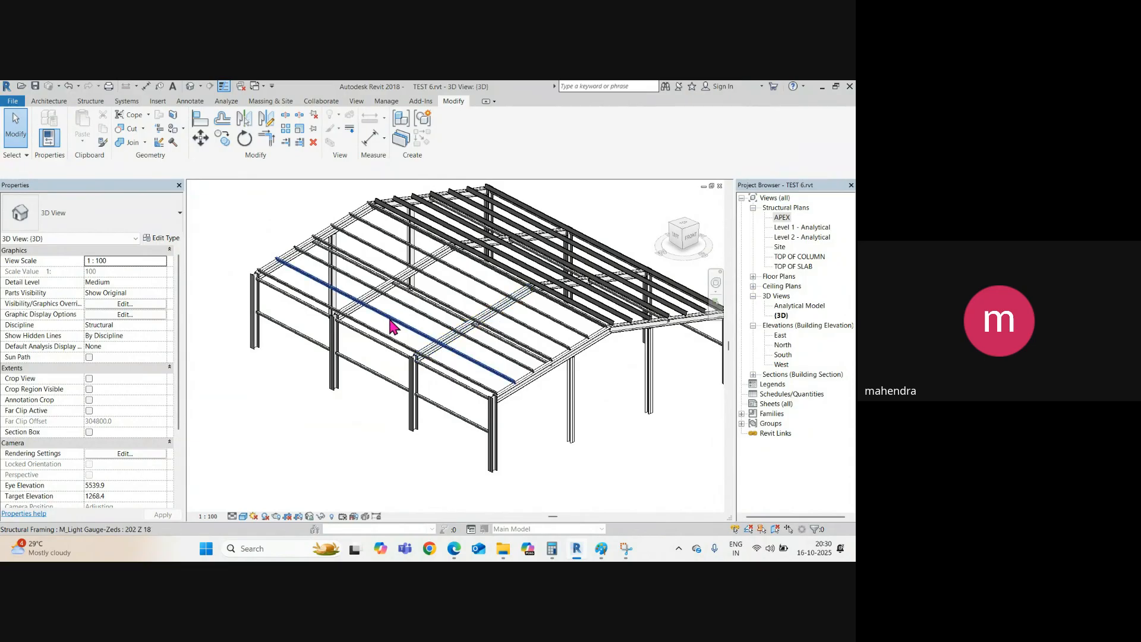
{"action": "scroll", "coordinate": [301, 263], "scroll_direction": "down", "scroll_amount": 2}
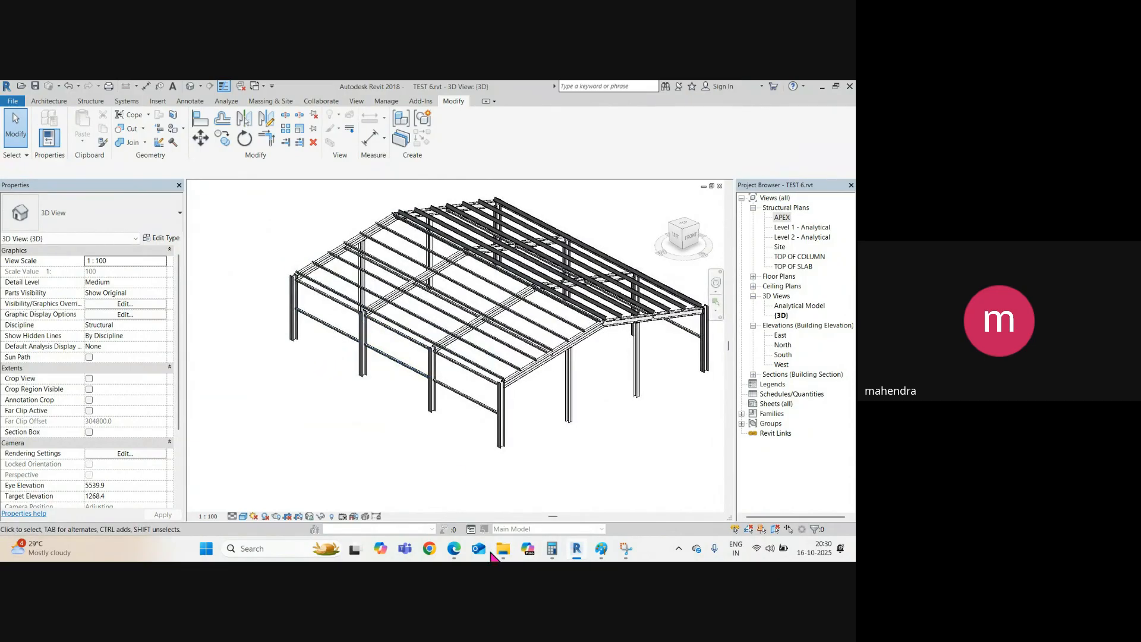
Switch to the Google Meet window to check the participants, and return to Revit.
{"action": "mouse_move", "coordinate": [452, 553]}
{"action": "left_click", "coordinate": [380, 500]}
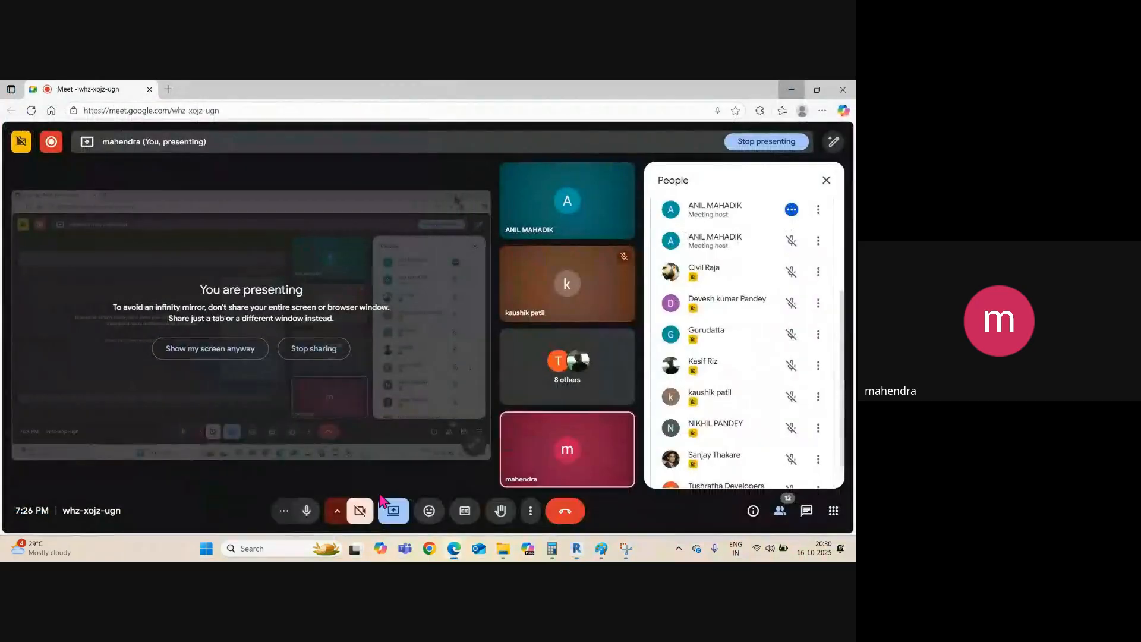
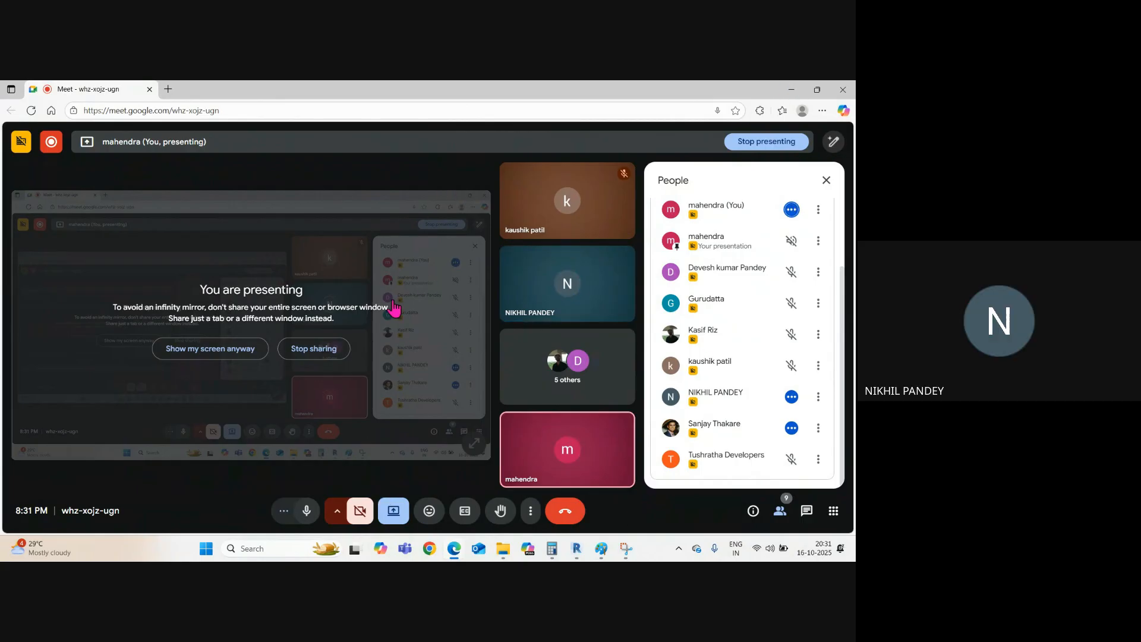
{"action": "left_click", "coordinate": [793, 90]}
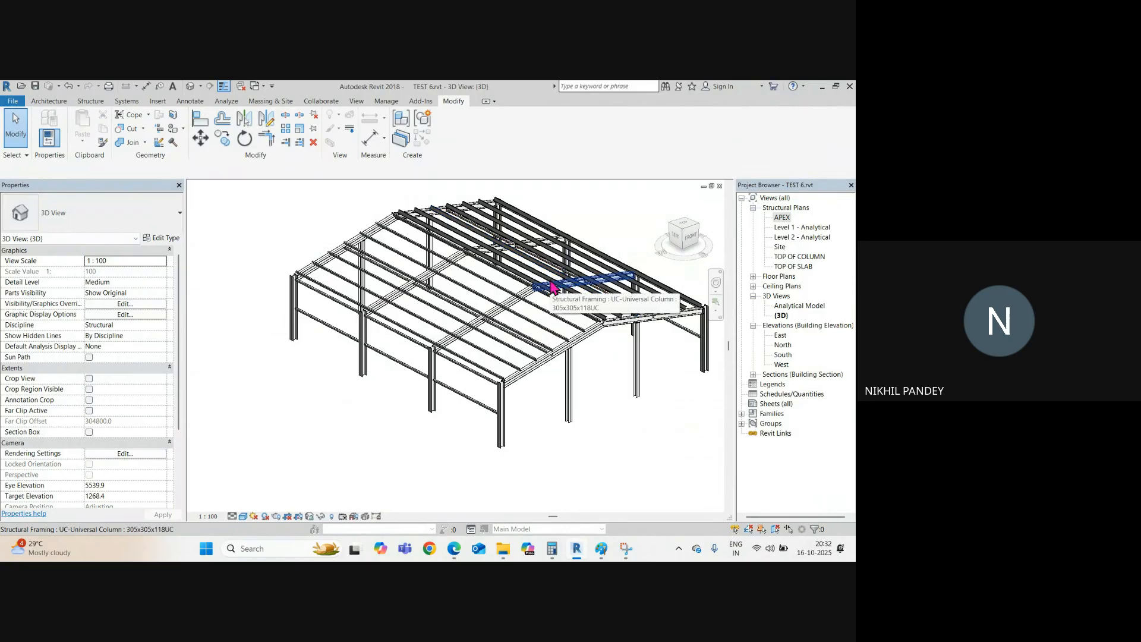
Review the architectural roof creation options, such as footprint, extrusion and face, without starting one.
{"action": "scroll", "coordinate": [372, 405], "scroll_direction": "down", "scroll_amount": 2}
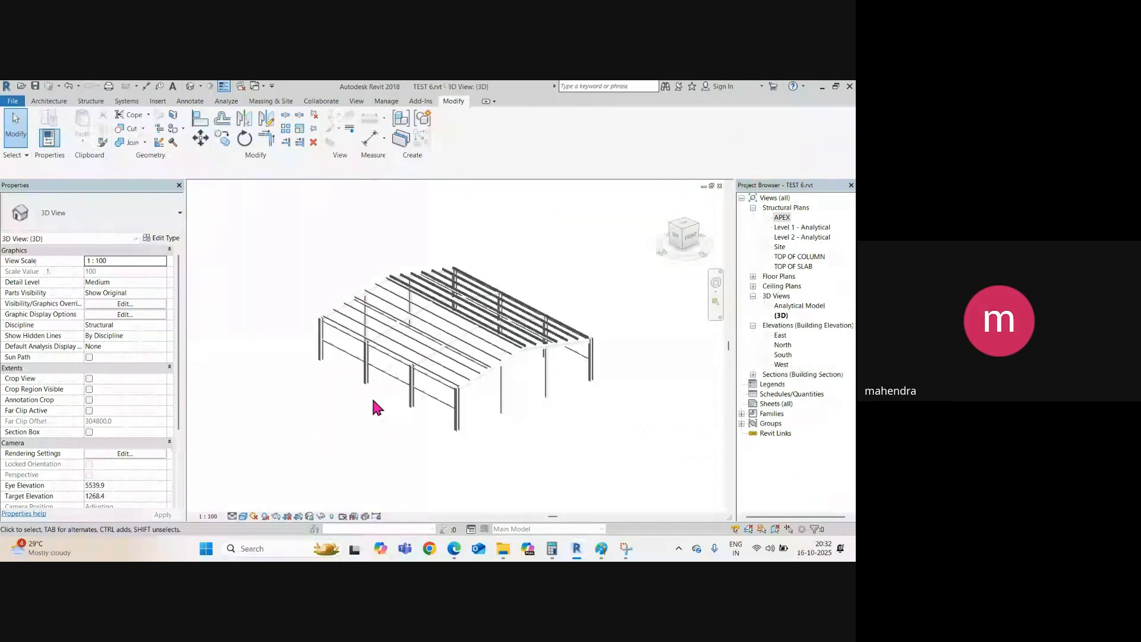
{"action": "left_click", "coordinate": [91, 101]}
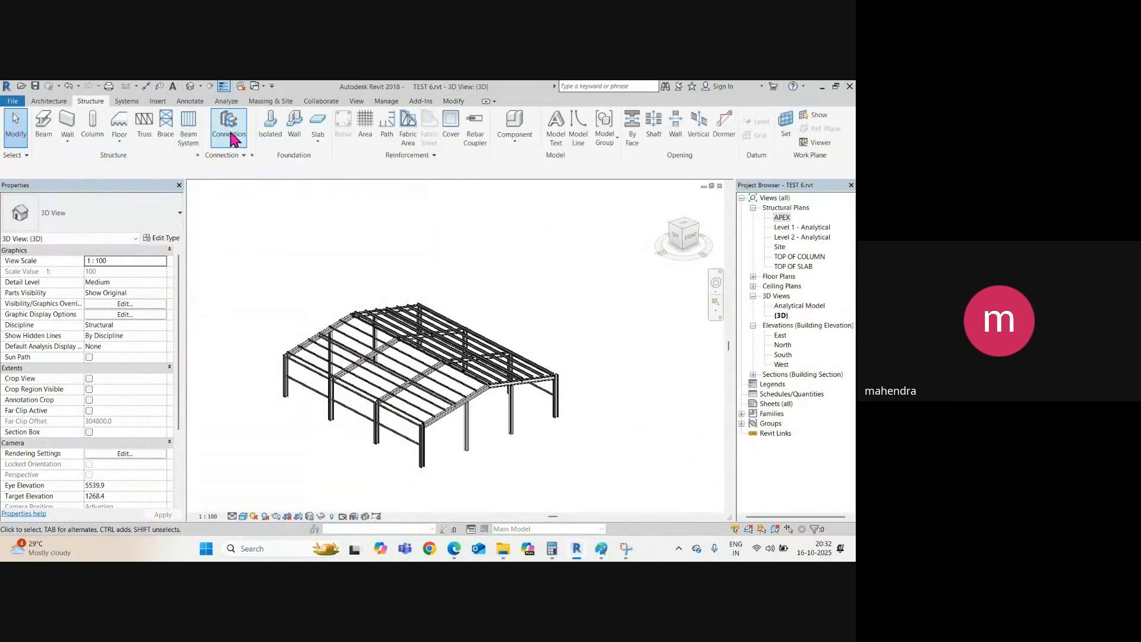
{"action": "left_click", "coordinate": [48, 102]}
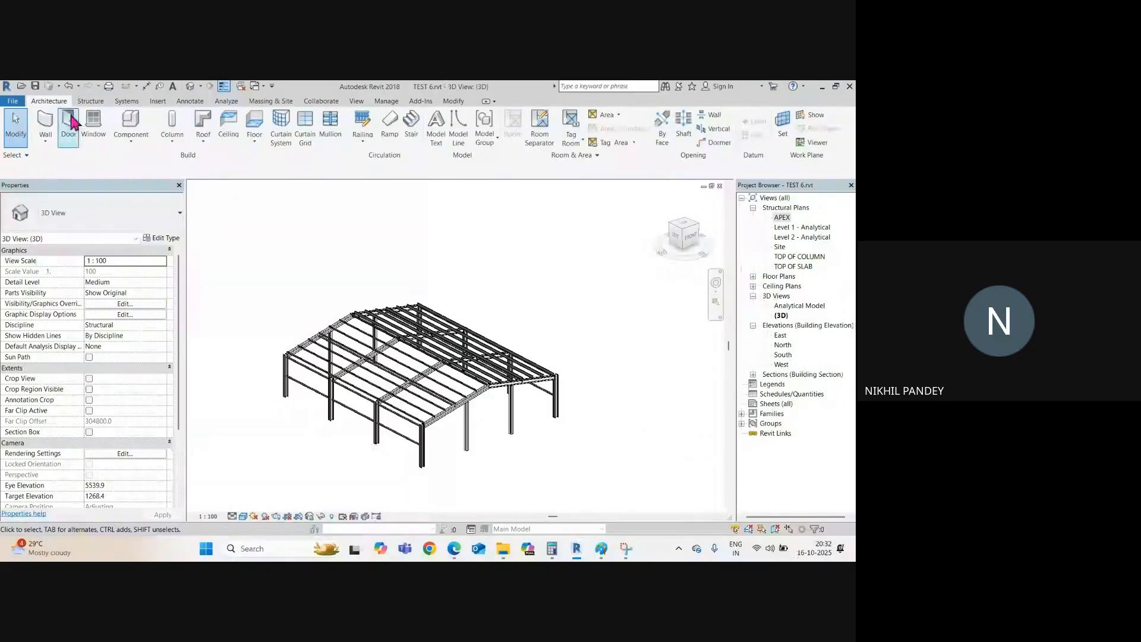
{"action": "left_click", "coordinate": [207, 145]}
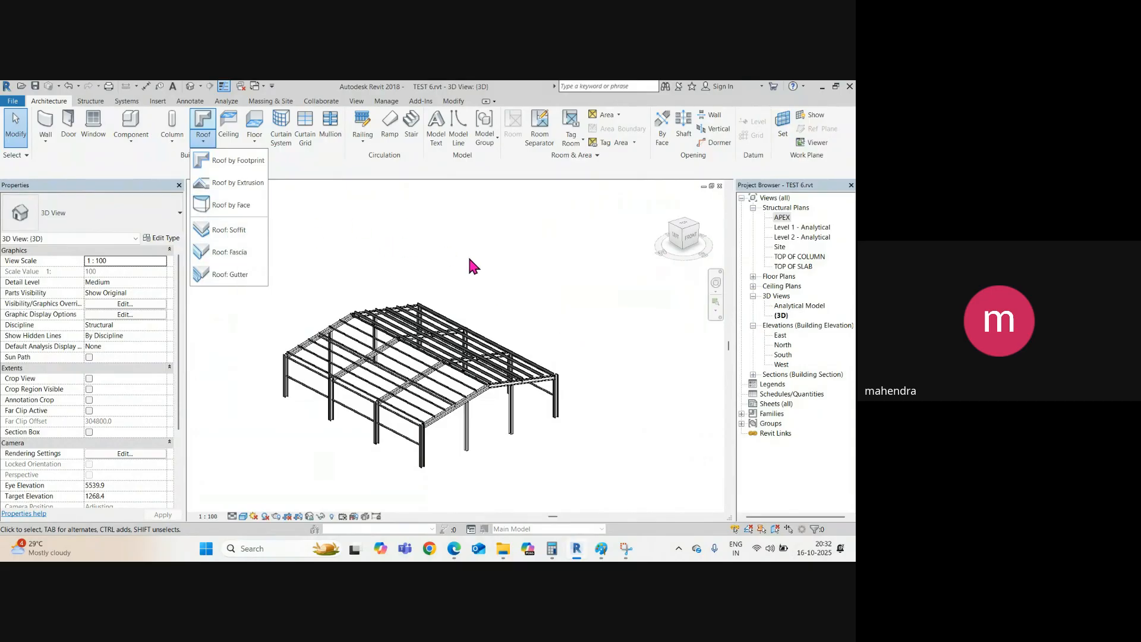
{"action": "scroll", "coordinate": [467, 253], "scroll_direction": "down", "scroll_amount": 3}
{"action": "left_click", "coordinate": [488, 246]}
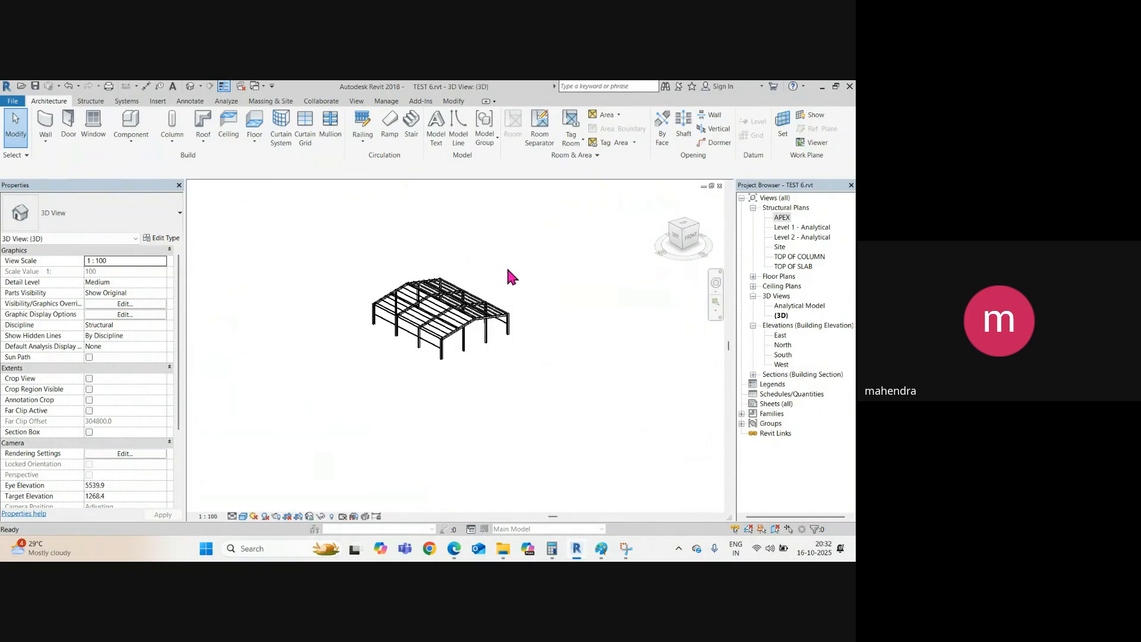
In Snipping Tool, capture a blank area of the 3D view, enlarge the window and sketch a blue L-shaped building outline.
{"action": "left_click", "coordinate": [626, 550]}
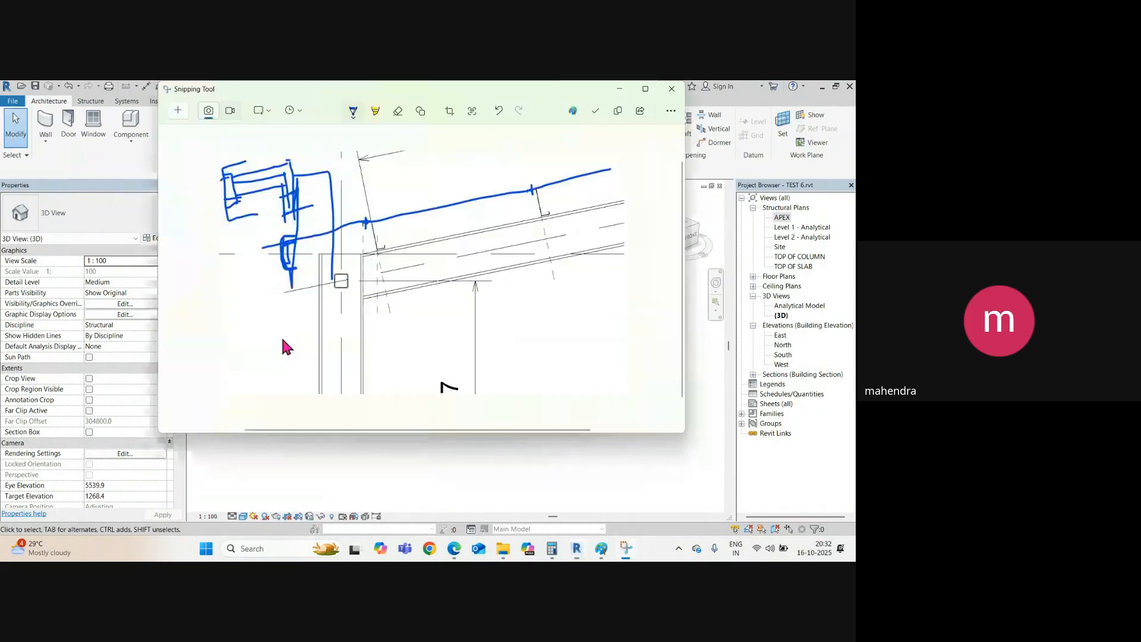
{"action": "left_click", "coordinate": [184, 110]}
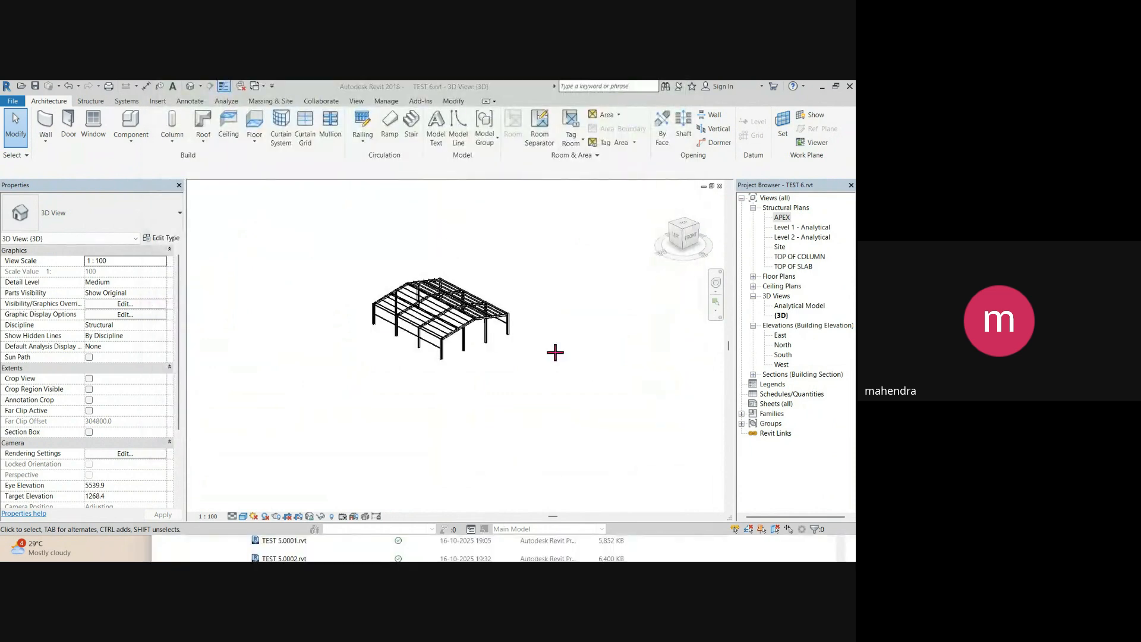
{"action": "left_click_drag", "start_coordinate": [244, 369], "coordinate": [538, 506]}
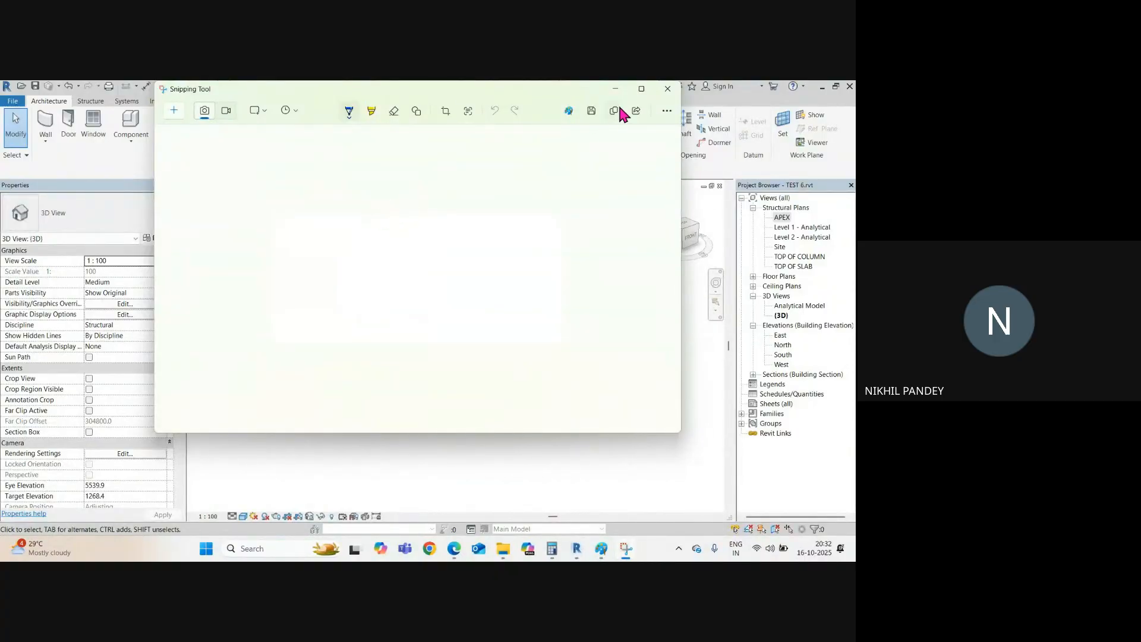
{"action": "left_click", "coordinate": [642, 89]}
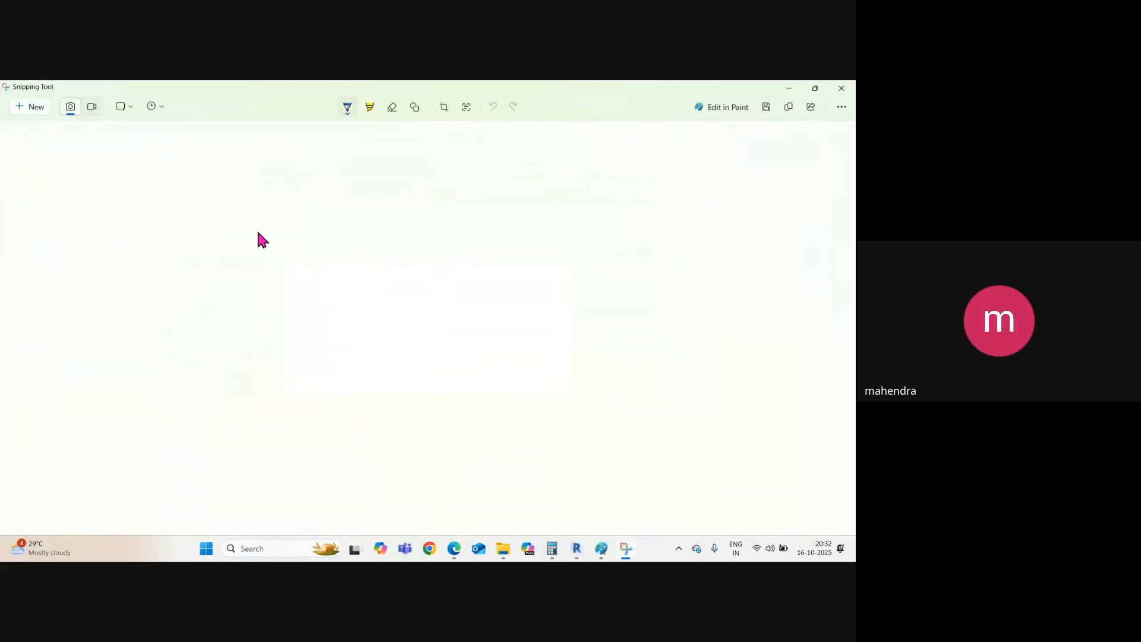
{"action": "left_click_drag", "start_coordinate": [255, 218], "coordinate": [511, 210]}
{"action": "mouse_move", "coordinate": [250, 217]}
{"action": "left_mouse_down"}
{"action": "mouse_move", "coordinate": [257, 329]}
{"action": "mouse_move", "coordinate": [407, 328]}
{"action": "mouse_move", "coordinate": [430, 456]}
{"action": "mouse_move", "coordinate": [555, 468]}
{"action": "left_mouse_up"}
{"action": "mouse_move", "coordinate": [509, 206]}
{"action": "left_mouse_down"}
{"action": "mouse_move", "coordinate": [589, 218]}
{"action": "mouse_move", "coordinate": [571, 469]}
{"action": "left_mouse_up"}
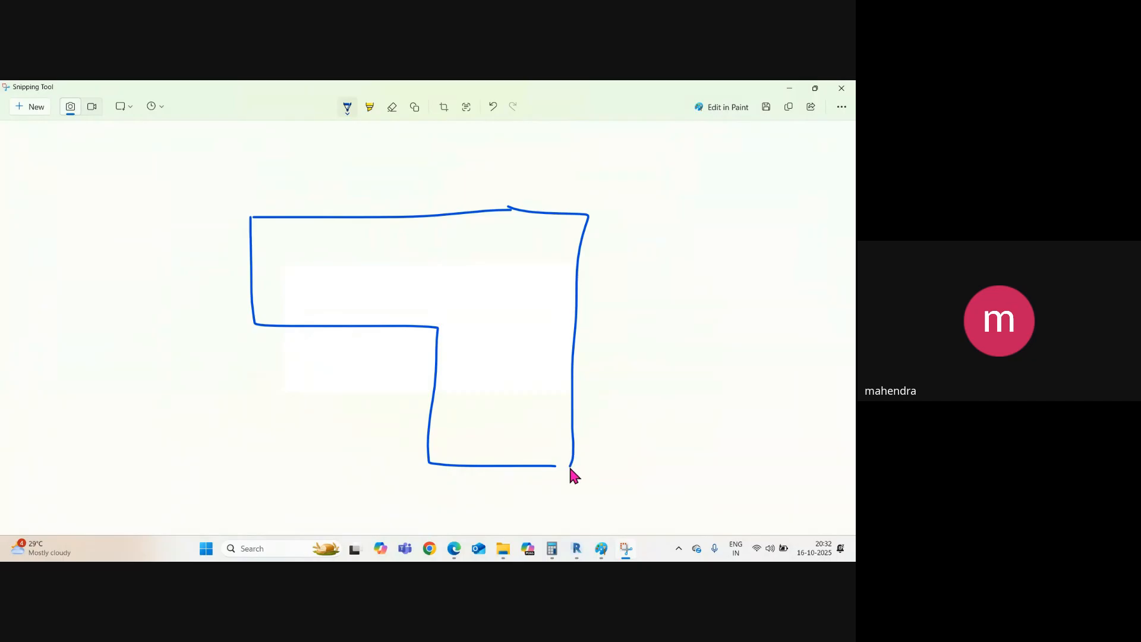
{"action": "left_click", "coordinate": [348, 107]}
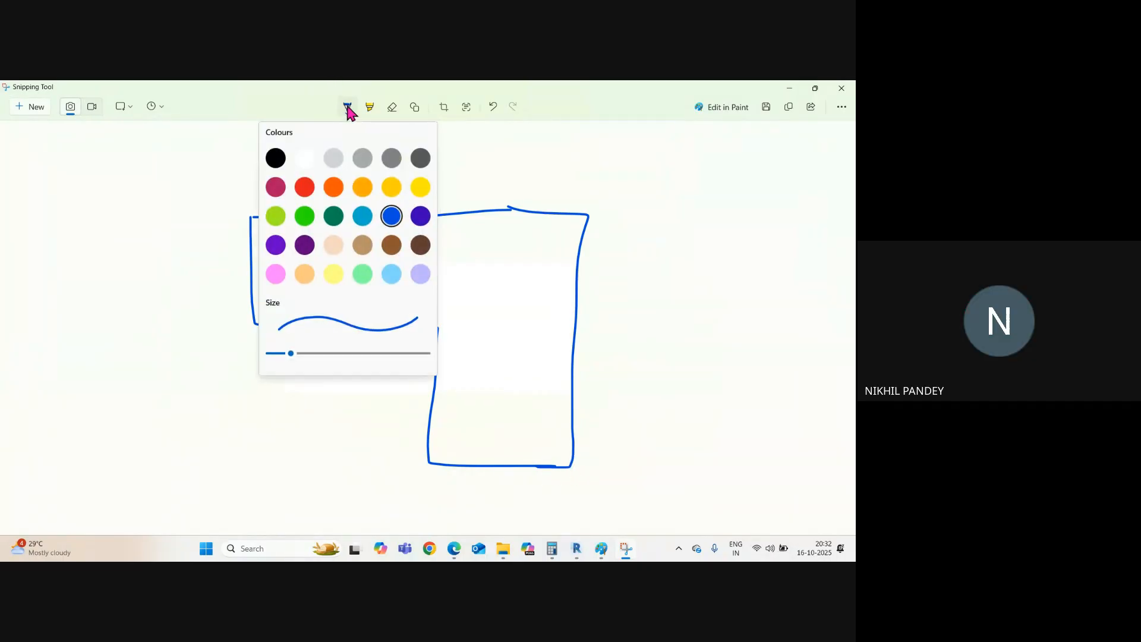
{"action": "left_click", "coordinate": [666, 221]}
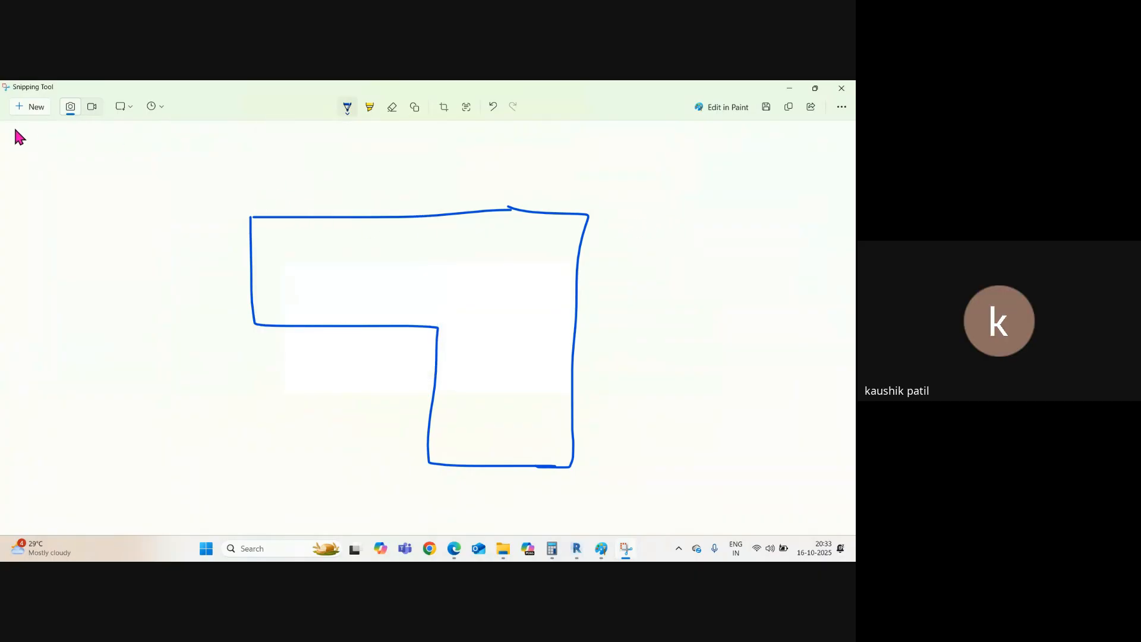
Capture a fresh blank snip and sketch a double-line blue rectangle representing the building's walls in plan.
{"action": "left_click", "coordinate": [28, 107]}
{"action": "left_click_drag", "start_coordinate": [223, 219], "coordinate": [331, 291]}
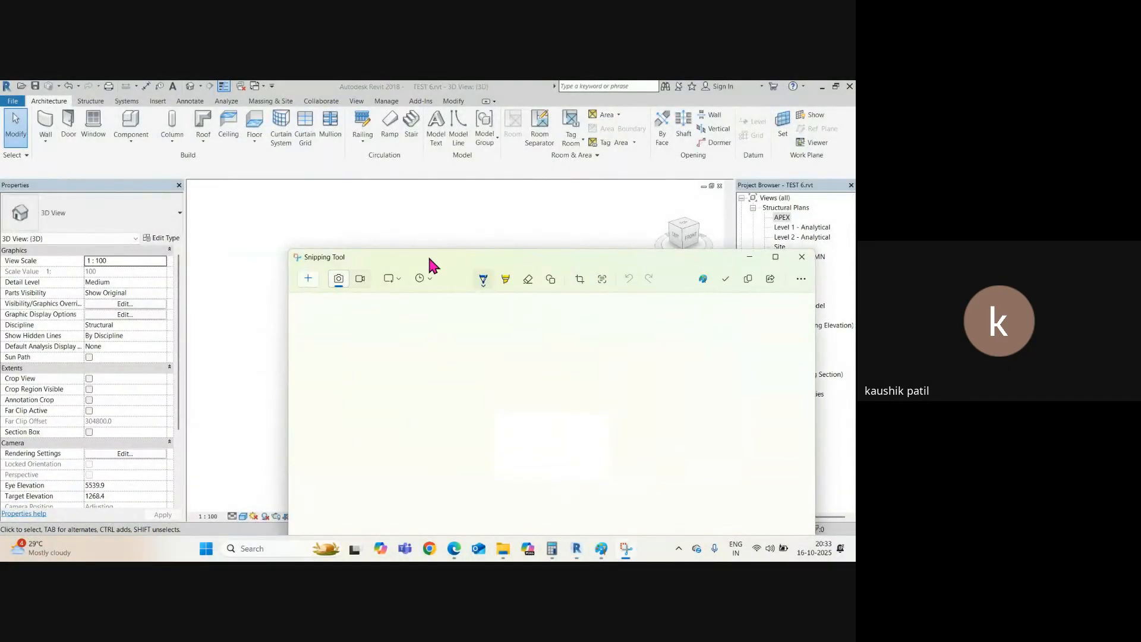
{"action": "double_click", "coordinate": [429, 264]}
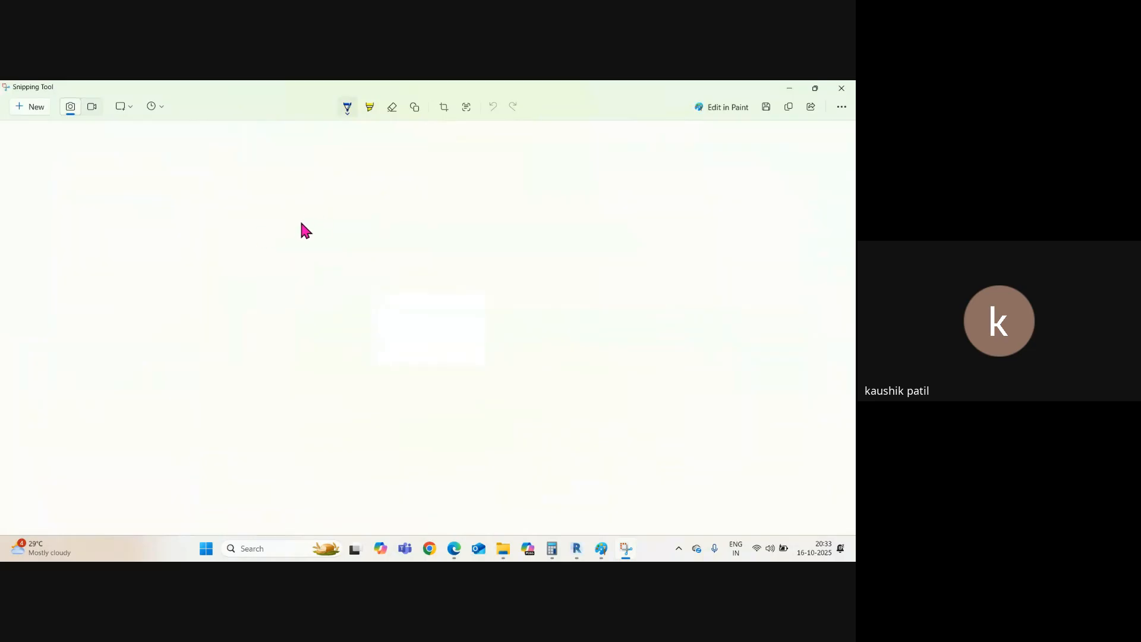
{"action": "mouse_move", "coordinate": [256, 217]}
{"action": "left_mouse_down"}
{"action": "mouse_move", "coordinate": [590, 209]}
{"action": "mouse_move", "coordinate": [598, 413]}
{"action": "mouse_move", "coordinate": [278, 419]}
{"action": "mouse_move", "coordinate": [253, 324]}
{"action": "left_mouse_up"}
{"action": "mouse_move", "coordinate": [253, 234]}
{"action": "left_mouse_down"}
{"action": "mouse_move", "coordinate": [256, 216]}
{"action": "mouse_move", "coordinate": [562, 228]}
{"action": "mouse_move", "coordinate": [577, 343]}
{"action": "left_mouse_up"}
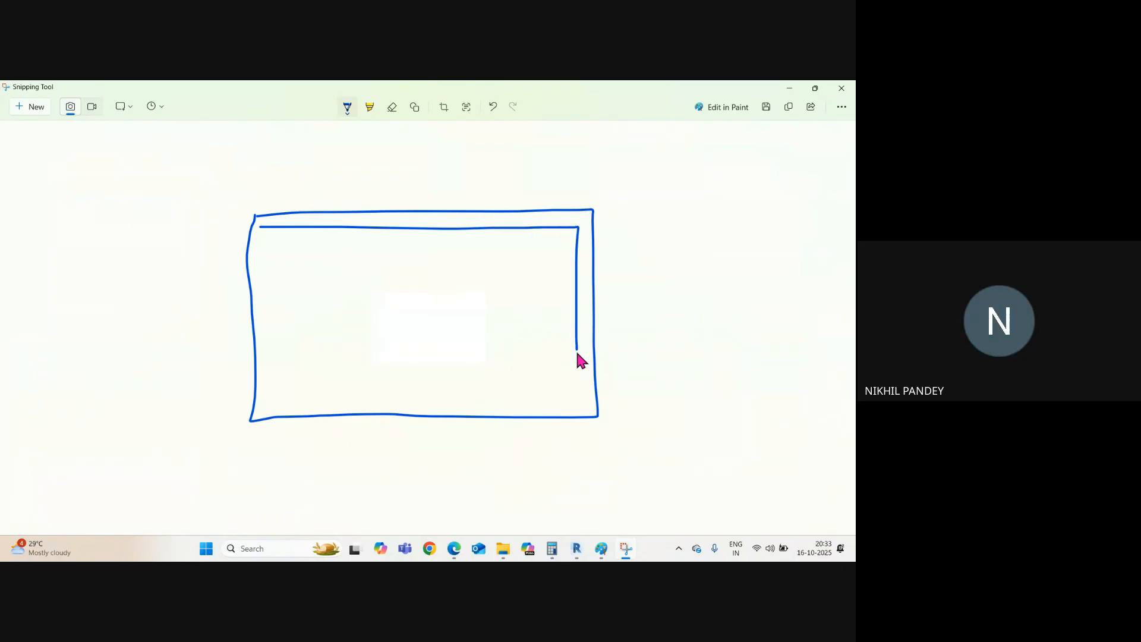
{"action": "mouse_move", "coordinate": [577, 394]}
{"action": "left_mouse_down"}
{"action": "mouse_move", "coordinate": [273, 401]}
{"action": "mouse_move", "coordinate": [271, 344]}
{"action": "left_mouse_up"}
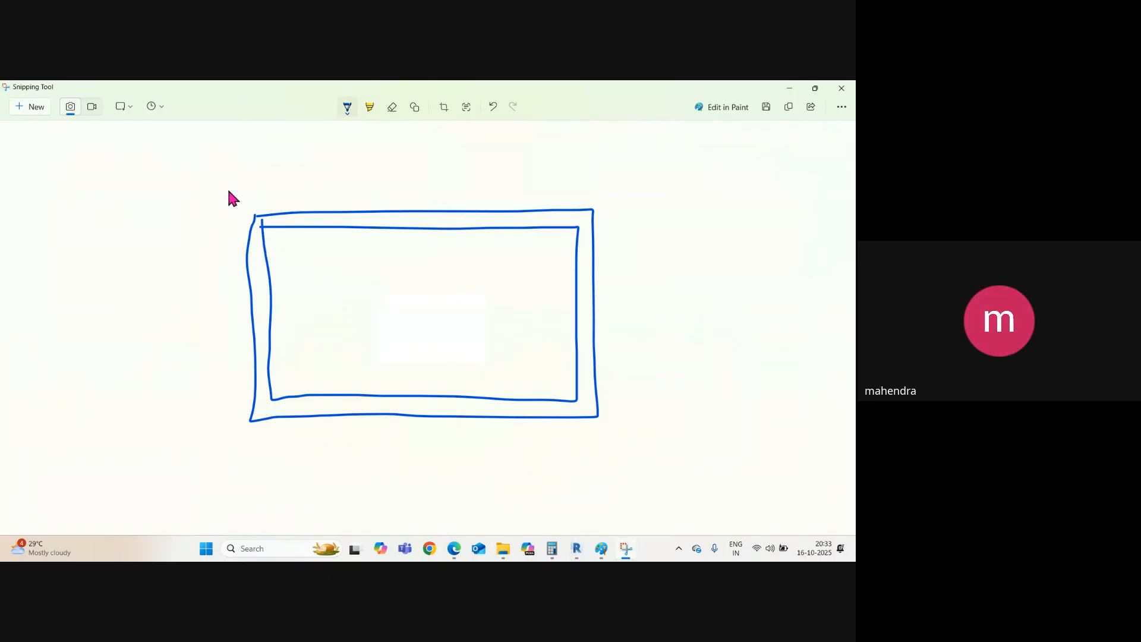
Change the pen colour to red and sketch a larger rectangle around the blue walls as the roof overhang outline.
{"action": "left_click", "coordinate": [352, 111]}
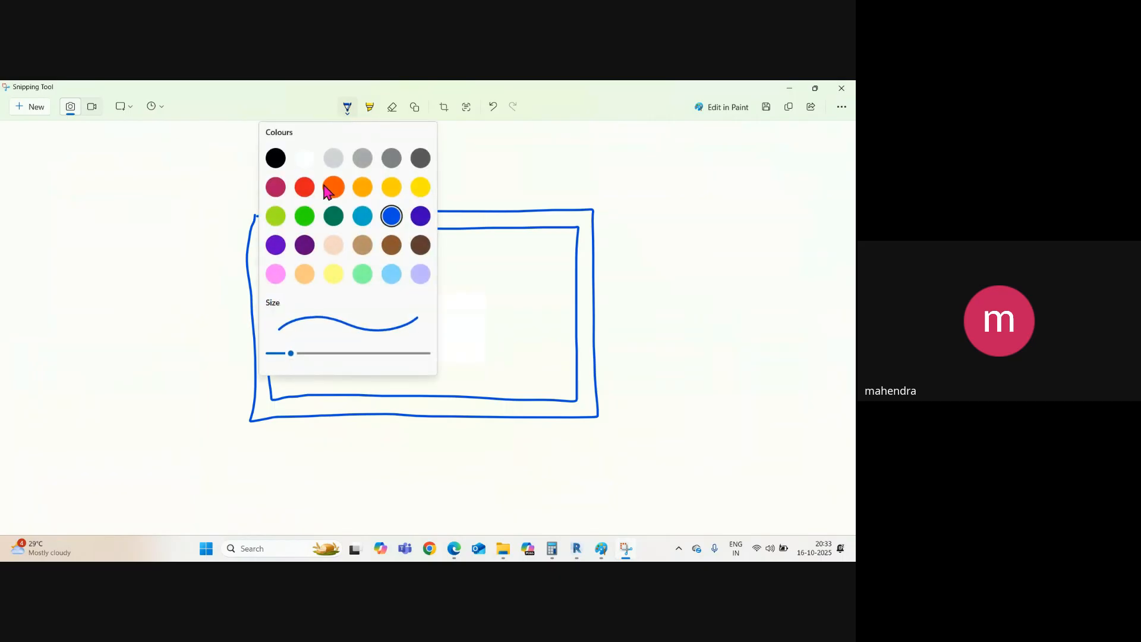
{"action": "left_click", "coordinate": [304, 187]}
{"action": "left_click_drag", "start_coordinate": [227, 176], "coordinate": [578, 178]}
{"action": "mouse_move", "coordinate": [654, 324]}
{"action": "left_mouse_down"}
{"action": "mouse_move", "coordinate": [646, 462]}
{"action": "mouse_move", "coordinate": [221, 459]}
{"action": "mouse_move", "coordinate": [209, 372]}
{"action": "mouse_move", "coordinate": [219, 184]}
{"action": "mouse_move", "coordinate": [236, 185]}
{"action": "left_mouse_up"}
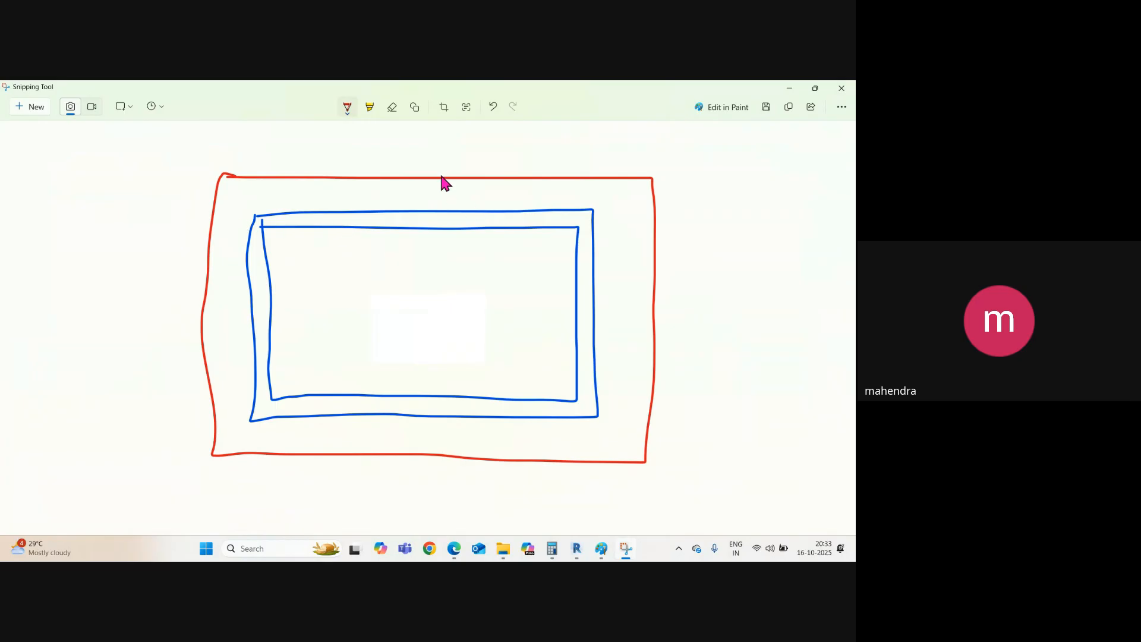
Circle the middle of the upper and lower red edges, mark each with a slope triangle, and sketch a ticked box outside the outline.
{"action": "mouse_move", "coordinate": [429, 166]}
{"action": "left_mouse_down"}
{"action": "mouse_move", "coordinate": [401, 184]}
{"action": "mouse_move", "coordinate": [428, 176]}
{"action": "mouse_move", "coordinate": [410, 174]}
{"action": "left_mouse_up"}
{"action": "left_click_drag", "start_coordinate": [443, 473], "coordinate": [417, 456]}
{"action": "mouse_move", "coordinate": [476, 146]}
{"action": "left_mouse_down"}
{"action": "mouse_move", "coordinate": [481, 170]}
{"action": "mouse_move", "coordinate": [475, 146]}
{"action": "left_mouse_up"}
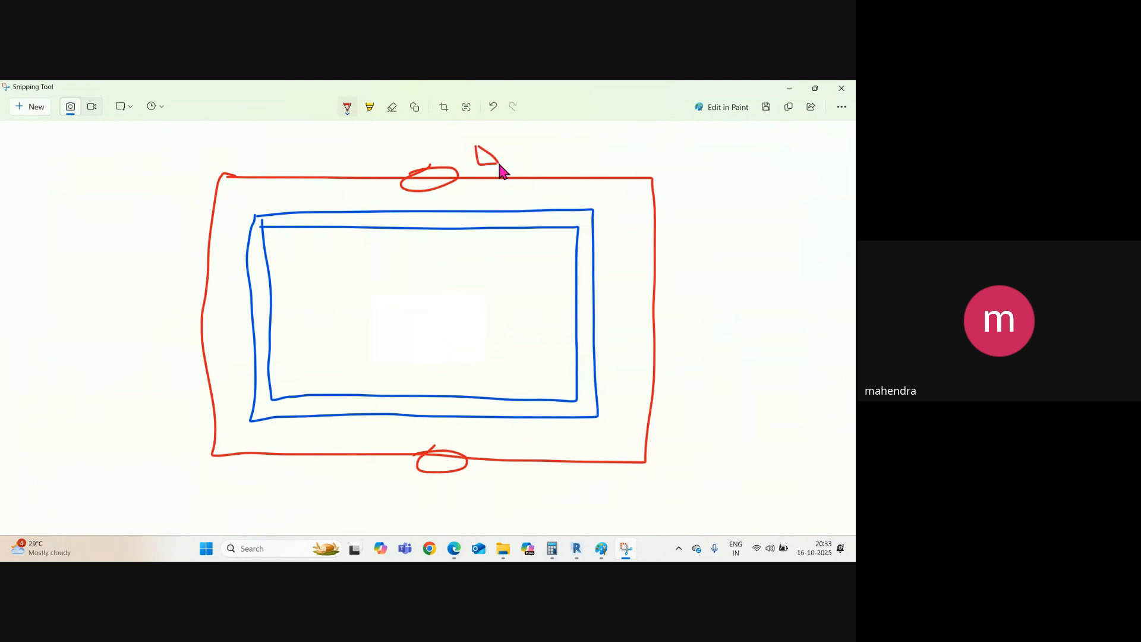
{"action": "left_click_drag", "start_coordinate": [494, 481], "coordinate": [512, 491]}
{"action": "mouse_move", "coordinate": [157, 163]}
{"action": "left_mouse_down"}
{"action": "mouse_move", "coordinate": [84, 143]}
{"action": "mouse_move", "coordinate": [145, 138]}
{"action": "left_mouse_up"}
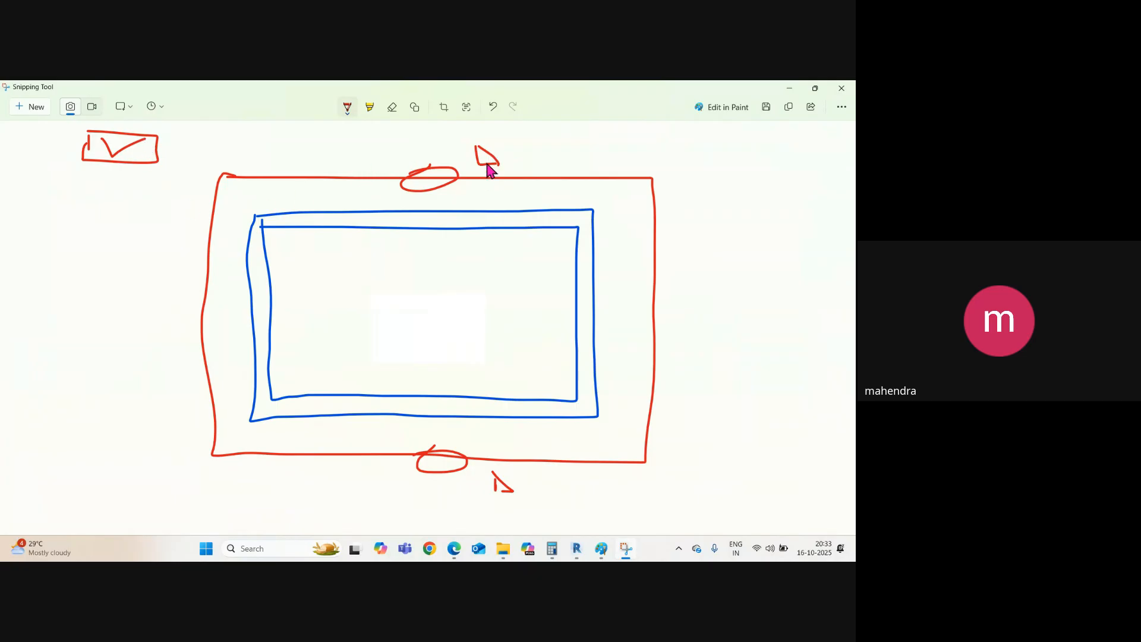
Handwrite the slope angles beside the triangles, 30° at the upper red edge and 10° at the lower one.
{"action": "left_click_drag", "start_coordinate": [505, 146], "coordinate": [514, 181]}
{"action": "left_click_drag", "start_coordinate": [530, 141], "coordinate": [530, 143]}
{"action": "left_click", "coordinate": [549, 128]}
{"action": "left_click_drag", "start_coordinate": [537, 484], "coordinate": [536, 481]}
{"action": "left_click_drag", "start_coordinate": [563, 449], "coordinate": [559, 460]}
{"action": "left_click_drag", "start_coordinate": [515, 158], "coordinate": [537, 149]}
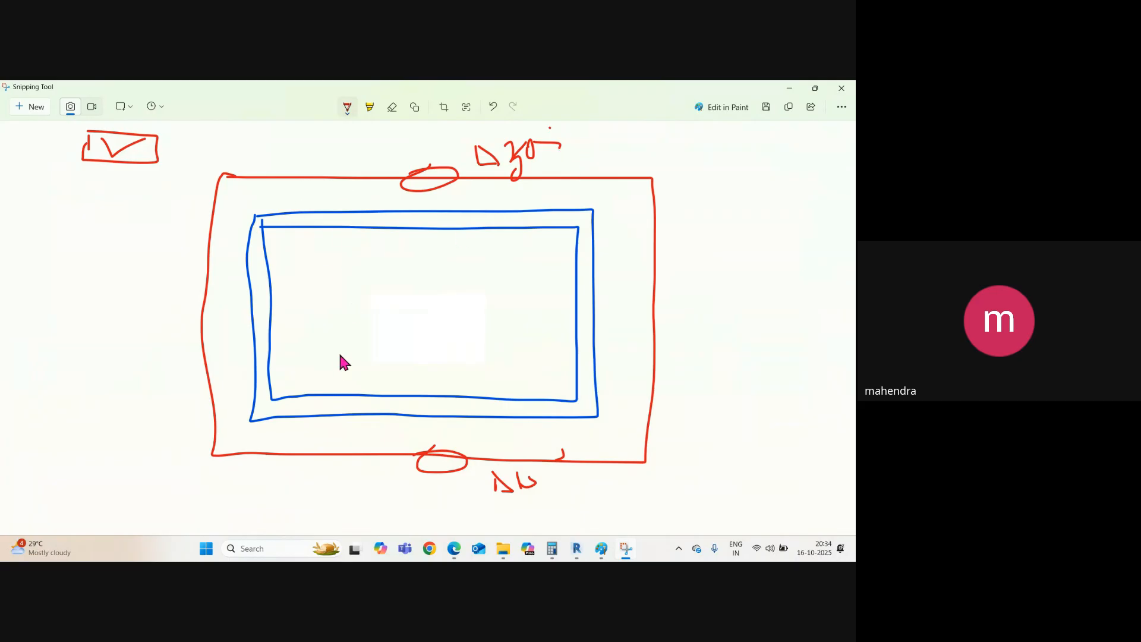
Mark the upper red edge of the roof outline and sketch a gabled house elevation beside the plan.
{"action": "left_click_drag", "start_coordinate": [341, 139], "coordinate": [343, 174]}
{"action": "mouse_move", "coordinate": [761, 219]}
{"action": "left_mouse_down"}
{"action": "mouse_move", "coordinate": [806, 257]}
{"action": "mouse_move", "coordinate": [798, 303]}
{"action": "mouse_move", "coordinate": [712, 307]}
{"action": "left_mouse_up"}
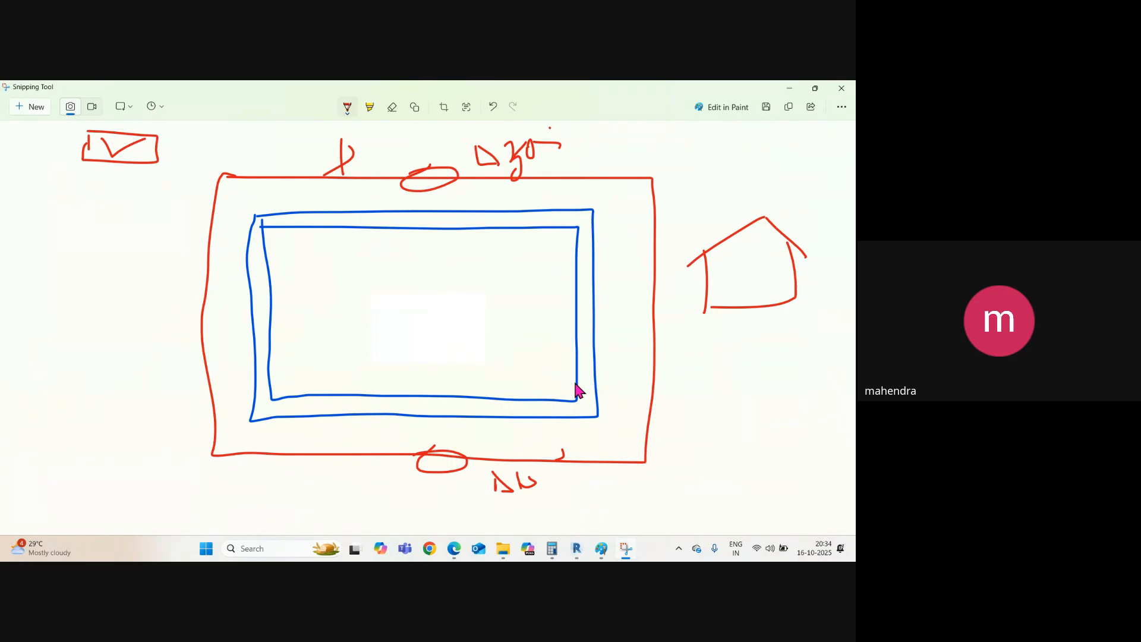
Switch to Revit and open the TOP OF COLUMN structural plan.
{"action": "left_click", "coordinate": [789, 88]}
{"action": "scroll", "coordinate": [440, 324], "scroll_direction": "up", "scroll_amount": 2}
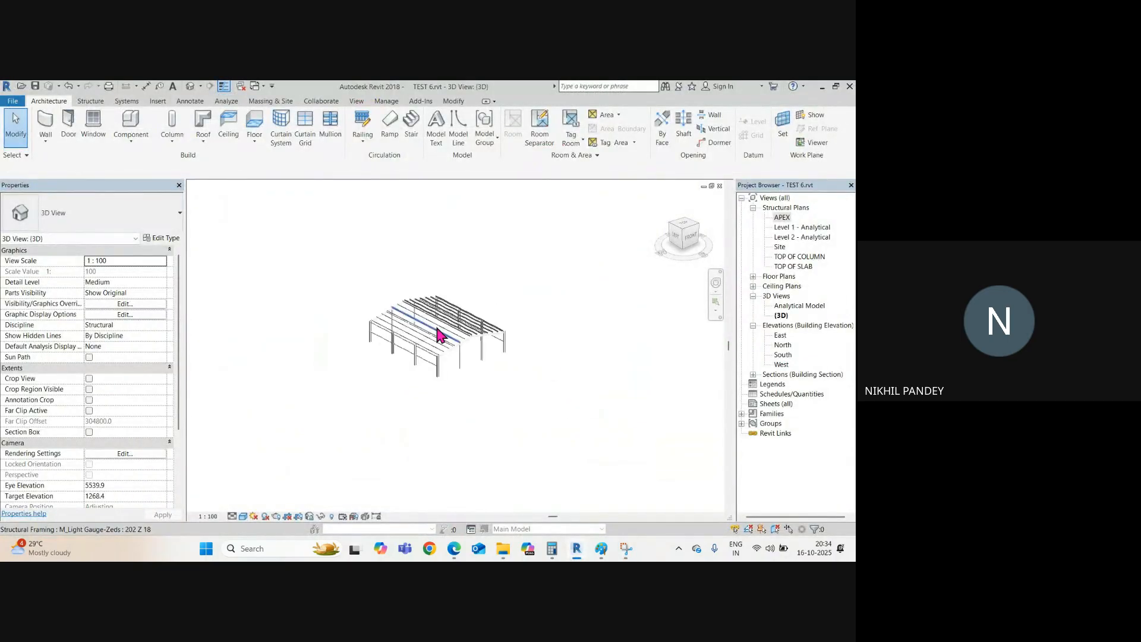
{"action": "left_click", "coordinate": [793, 256]}
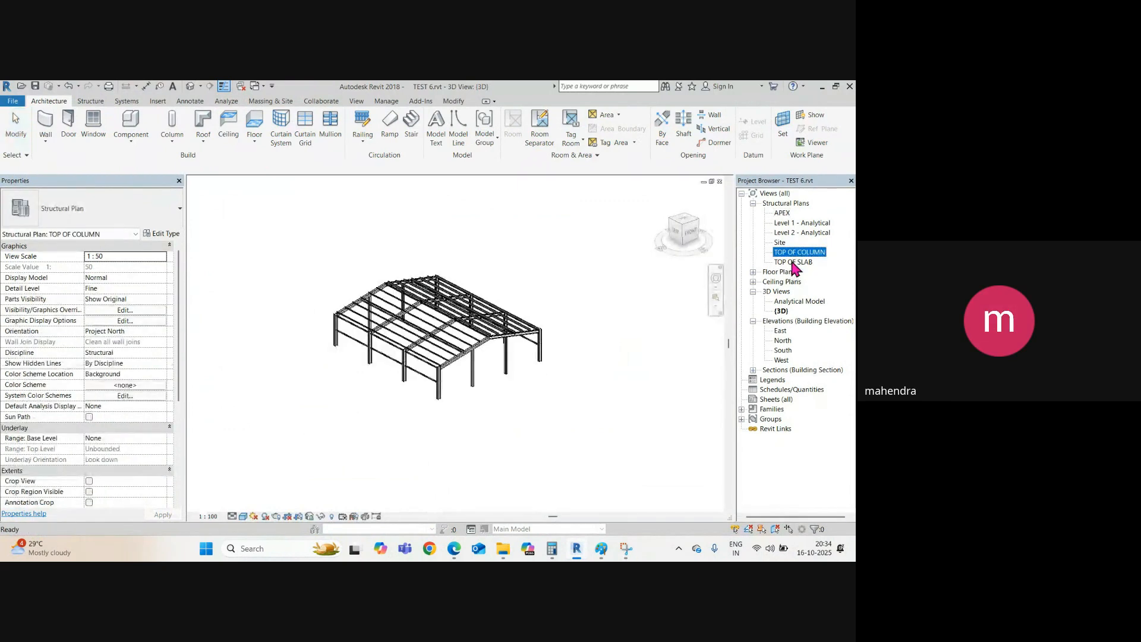
{"action": "double_click", "coordinate": [794, 254]}
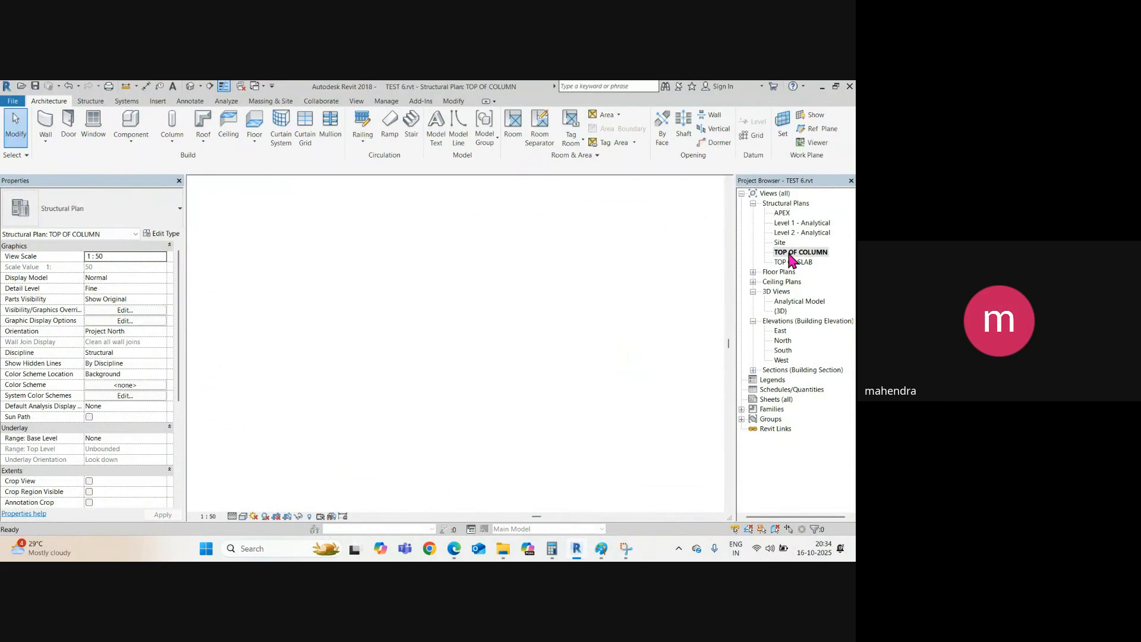
{"action": "scroll", "coordinate": [459, 327], "scroll_direction": "up", "scroll_amount": 1}
{"action": "middle_click_drag", "start_coordinate": [581, 343], "coordinate": [308, 333]}
{"action": "scroll", "coordinate": [473, 321], "scroll_direction": "up", "scroll_amount": 2}
{"action": "middle_click_drag", "start_coordinate": [474, 321], "coordinate": [388, 313]}
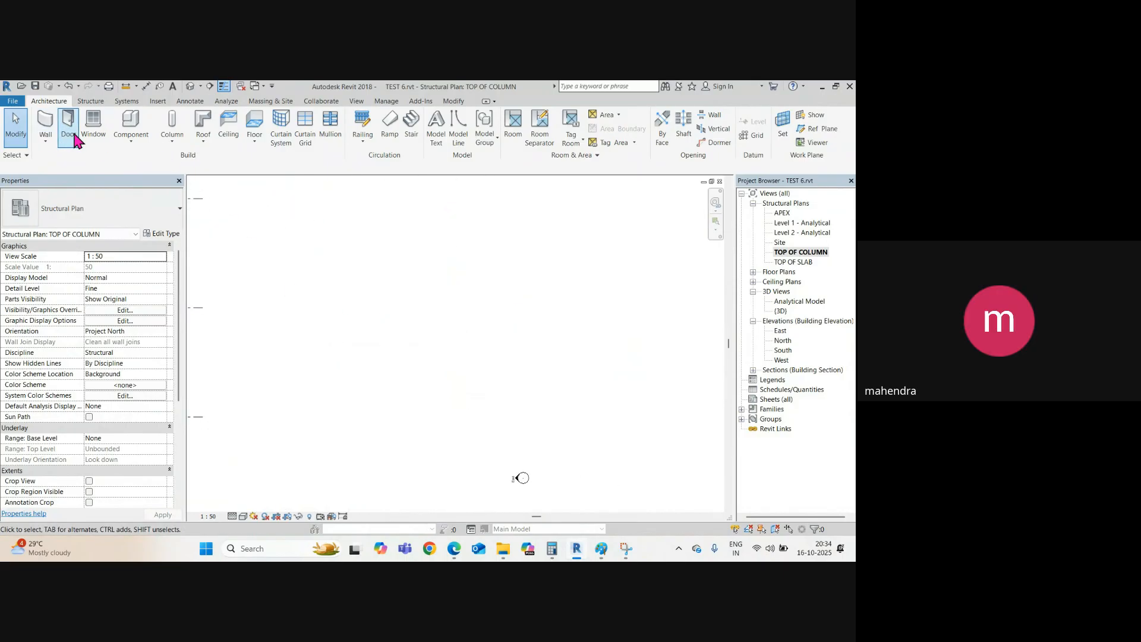
{"action": "scroll", "coordinate": [537, 334], "scroll_direction": "down", "scroll_amount": 1}
{"action": "scroll", "coordinate": [537, 337], "scroll_direction": "down", "scroll_amount": 3}
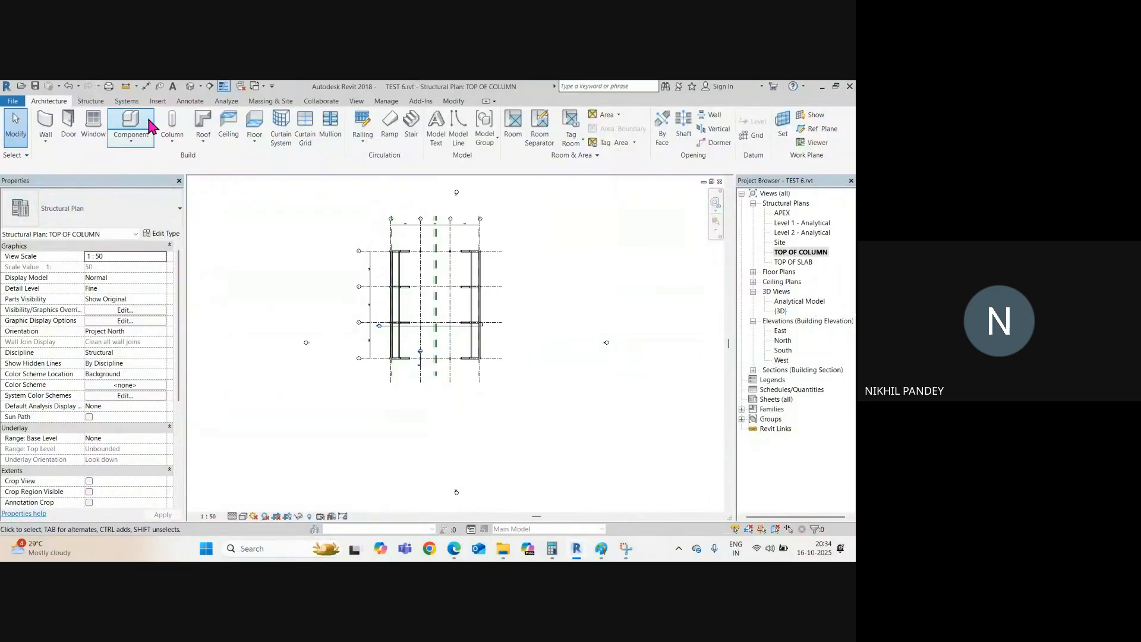
{"action": "left_click", "coordinate": [12, 101]}
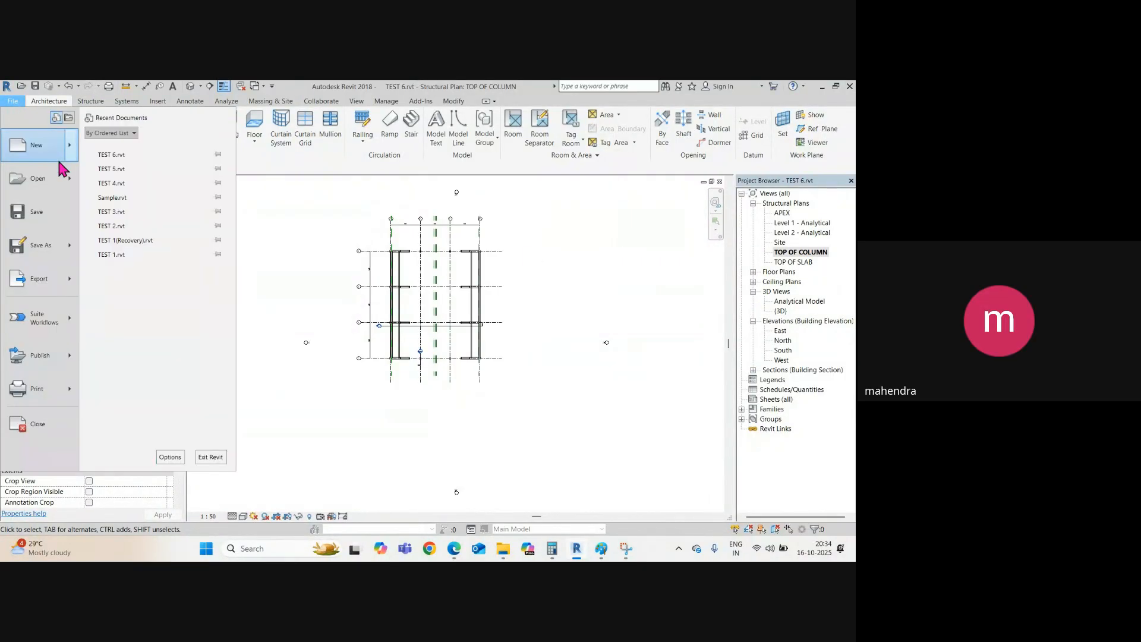
{"action": "mouse_move", "coordinate": [48, 151]}
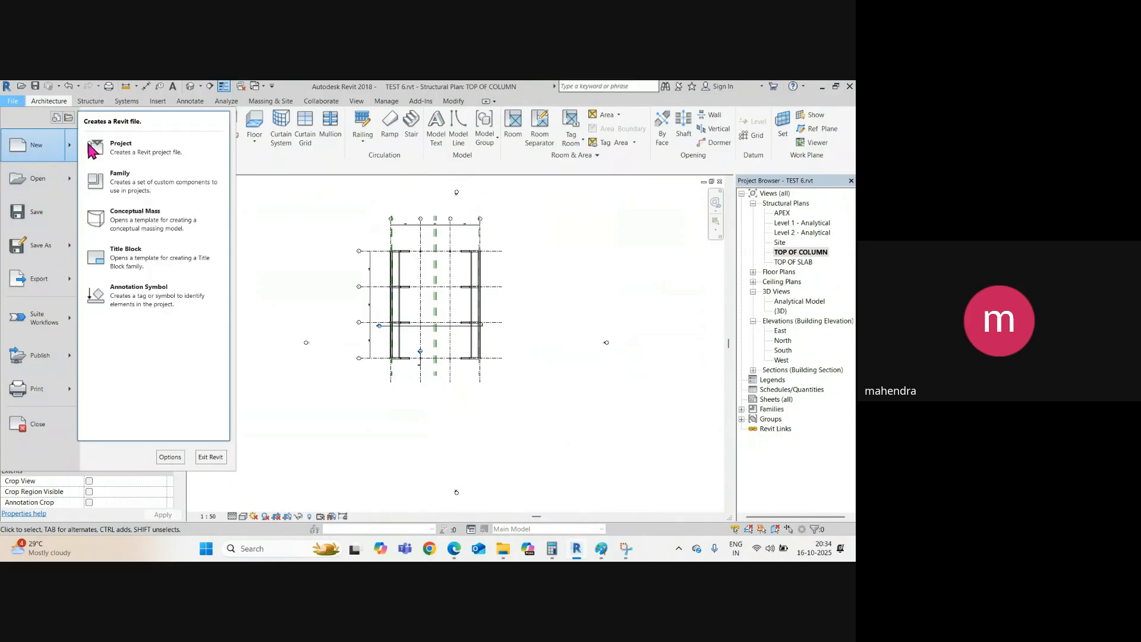
{"action": "left_click", "coordinate": [178, 147]}
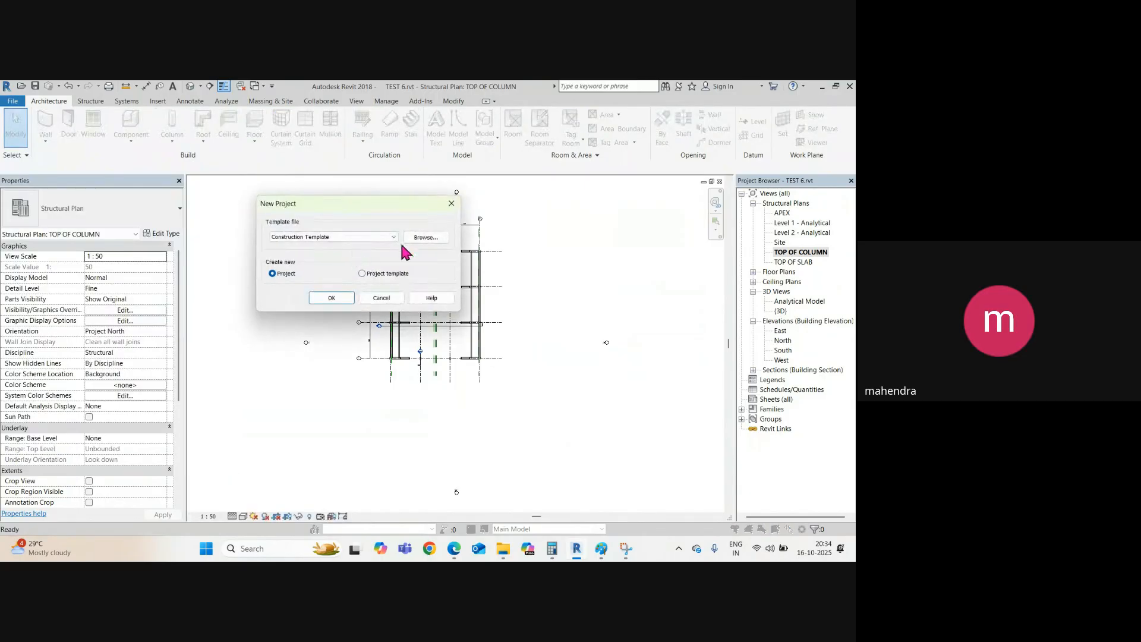
{"action": "left_click", "coordinate": [424, 237]}
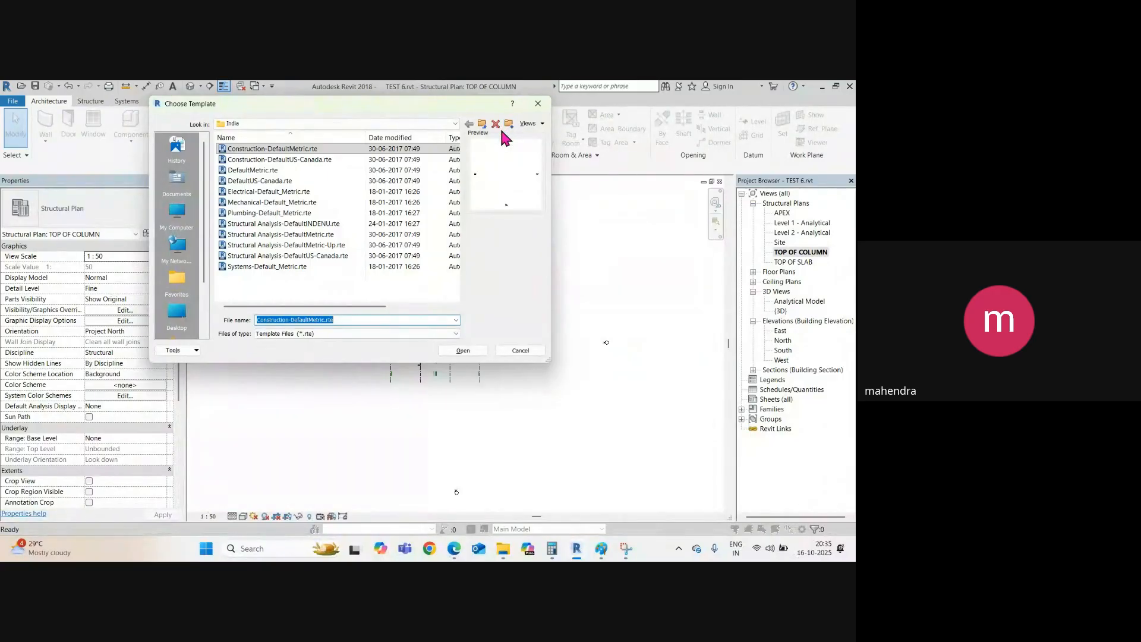
{"action": "left_click", "coordinate": [538, 104]}
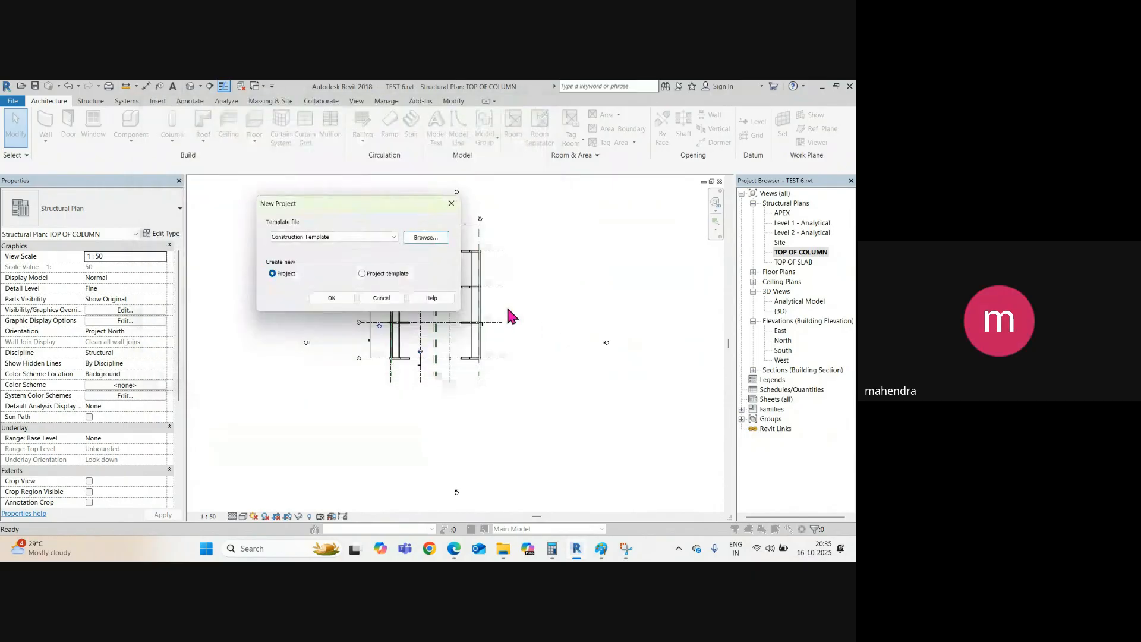
{"action": "left_click", "coordinate": [386, 300]}
Open the TOP OF SLAB structural plan at the empty area beside the framed building.
{"action": "scroll", "coordinate": [534, 277], "scroll_direction": "up", "scroll_amount": 3}
{"action": "middle_click_drag", "start_coordinate": [567, 305], "coordinate": [466, 308]}
{"action": "scroll", "coordinate": [459, 302], "scroll_direction": "down", "scroll_amount": 1}
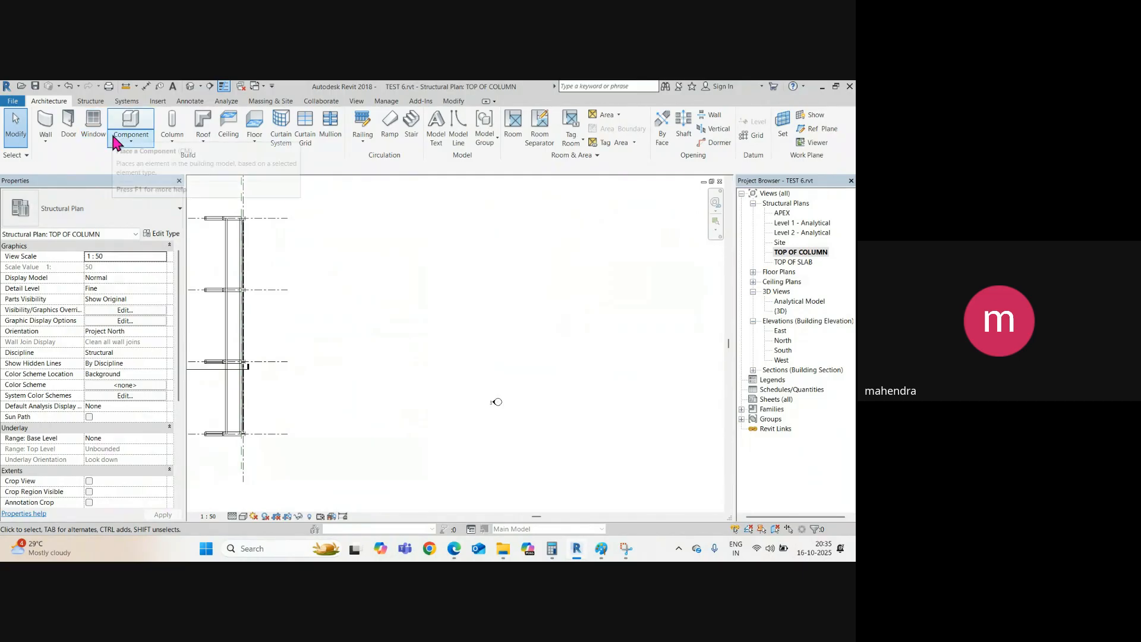
{"action": "left_click", "coordinate": [796, 262]}
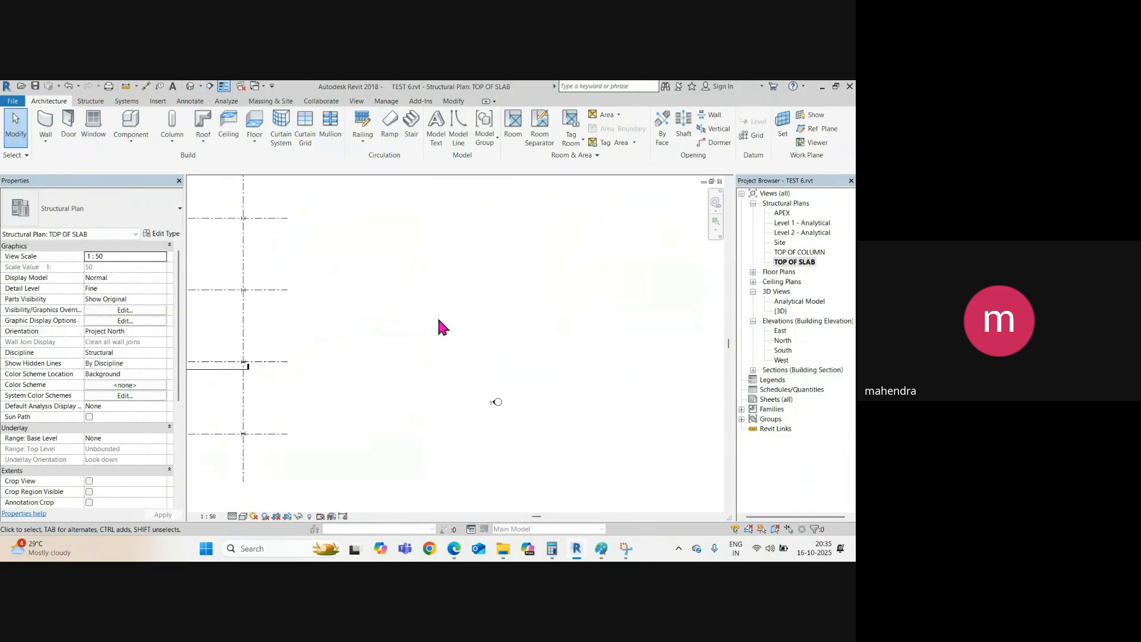
Draw a rectangle of Generic - 200mm structural walls in the empty area beside the existing grids.
{"action": "left_click", "coordinate": [90, 101]}
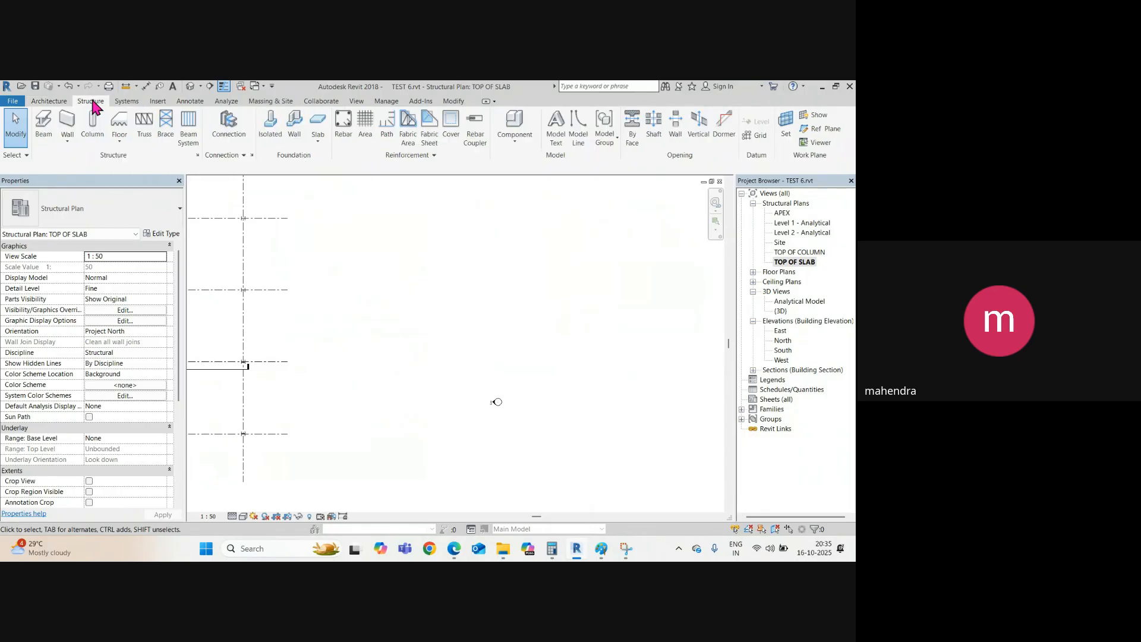
{"action": "left_click", "coordinate": [77, 142]}
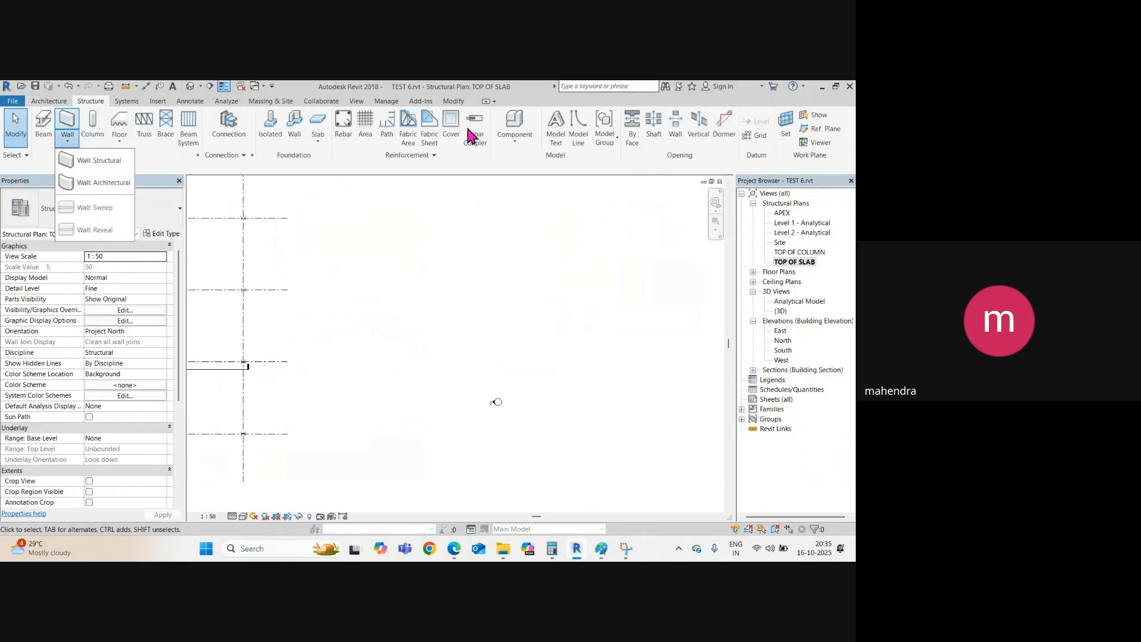
{"action": "left_click", "coordinate": [105, 161]}
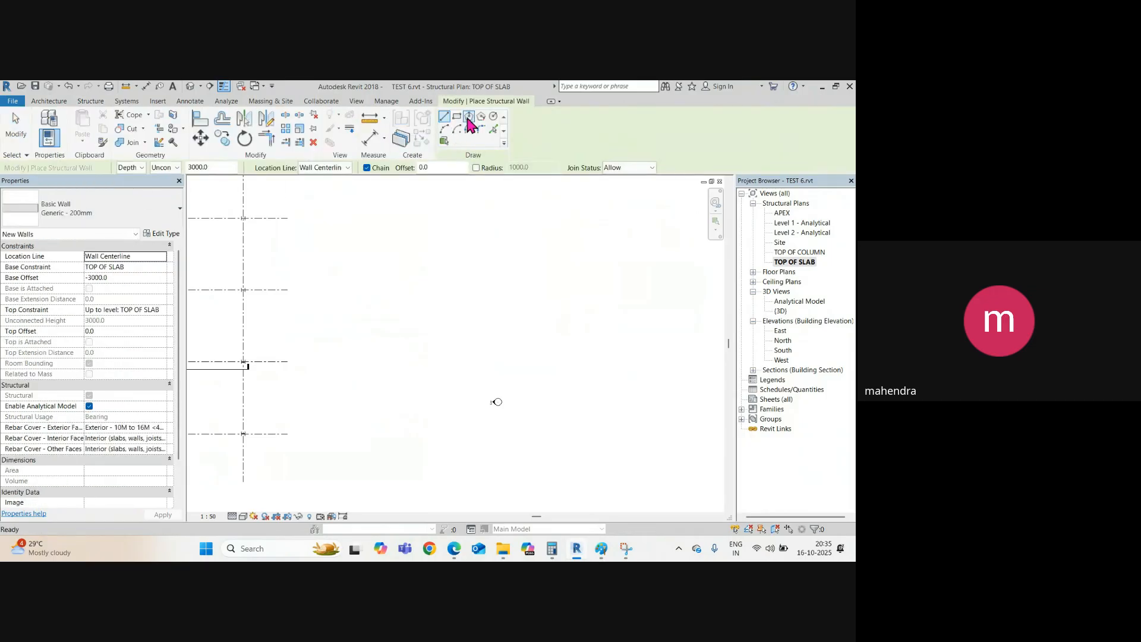
{"action": "left_click", "coordinate": [456, 117]}
{"action": "left_click", "coordinate": [431, 254]}
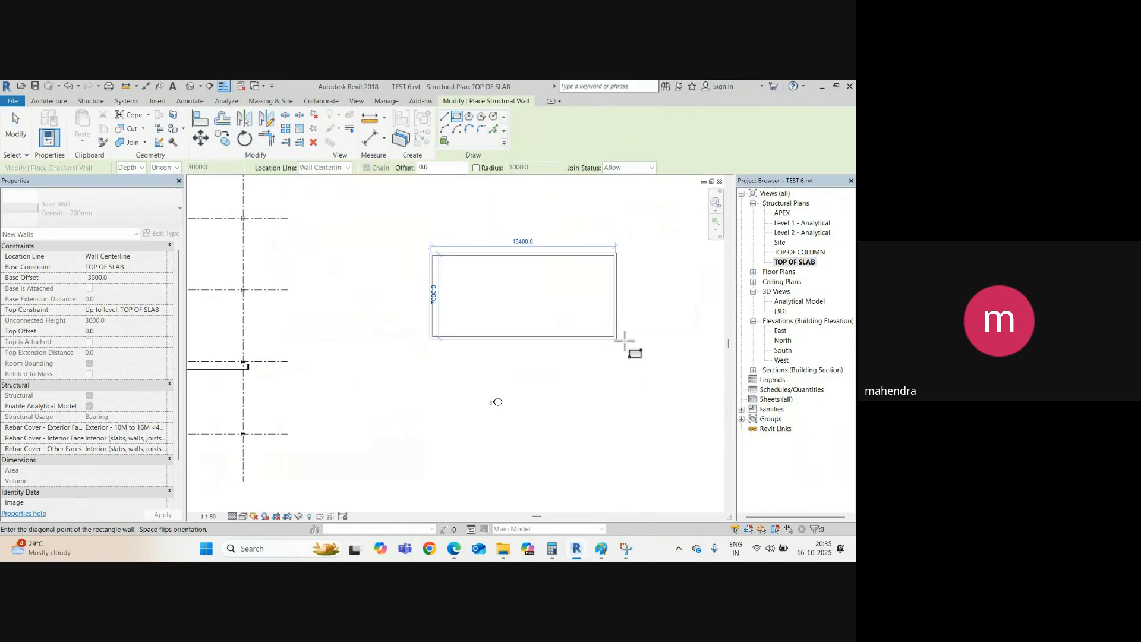
{"action": "scroll", "coordinate": [618, 337], "scroll_direction": "up", "scroll_amount": 2}
{"action": "left_click", "coordinate": [622, 333]}
{"action": "key", "text": "Escape"}
{"action": "key", "text": "Escape"}
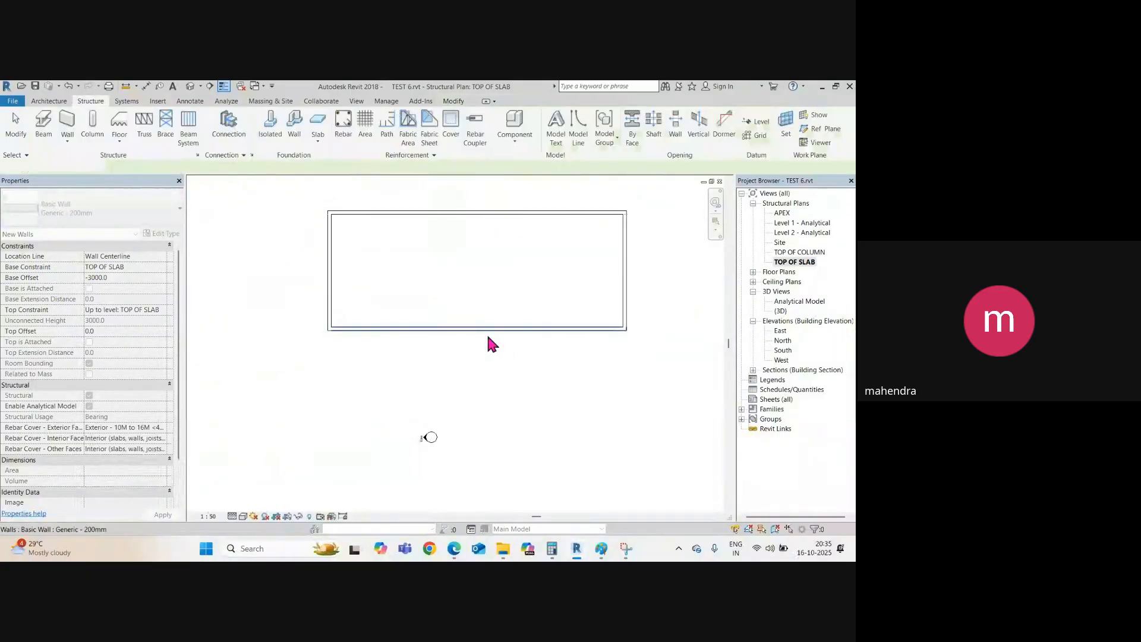
Constrain the top of all four rectangle walls up to level TOP OF COLUMN and set their base offset to 0.
{"action": "left_click", "coordinate": [487, 334]}
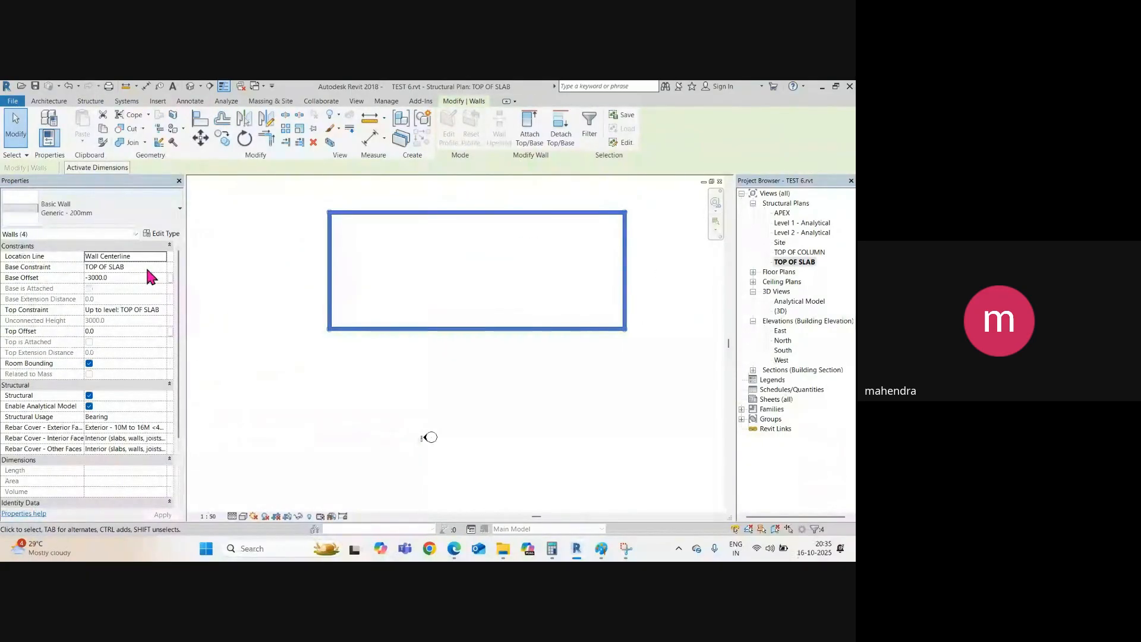
{"action": "left_click", "coordinate": [161, 310]}
{"action": "left_click", "coordinate": [156, 338]}
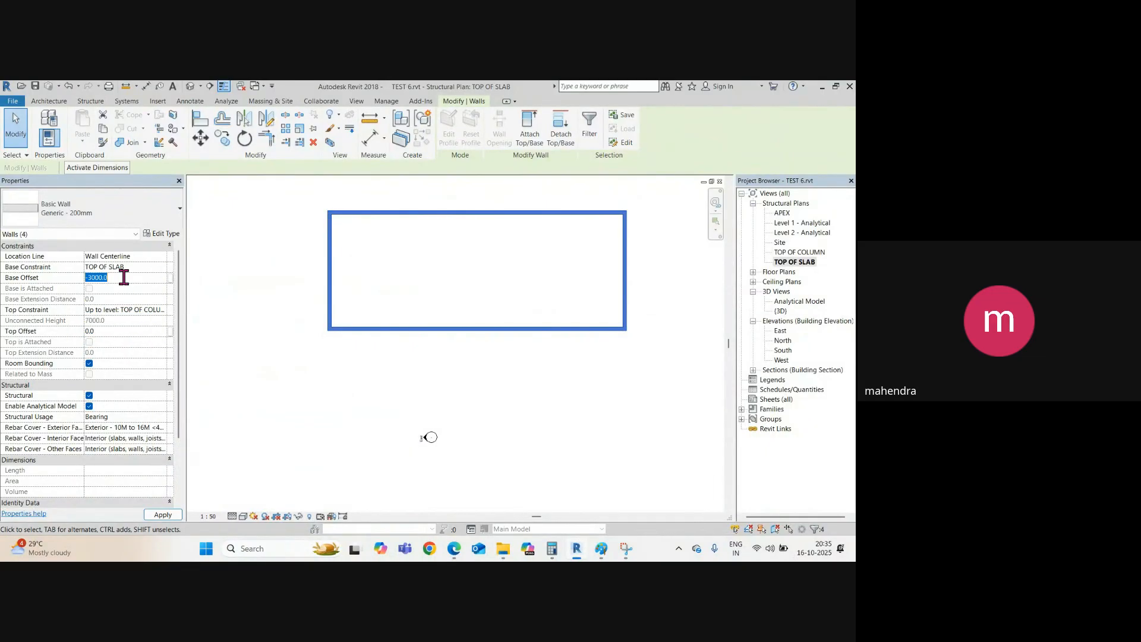
{"action": "type", "text": "0"}
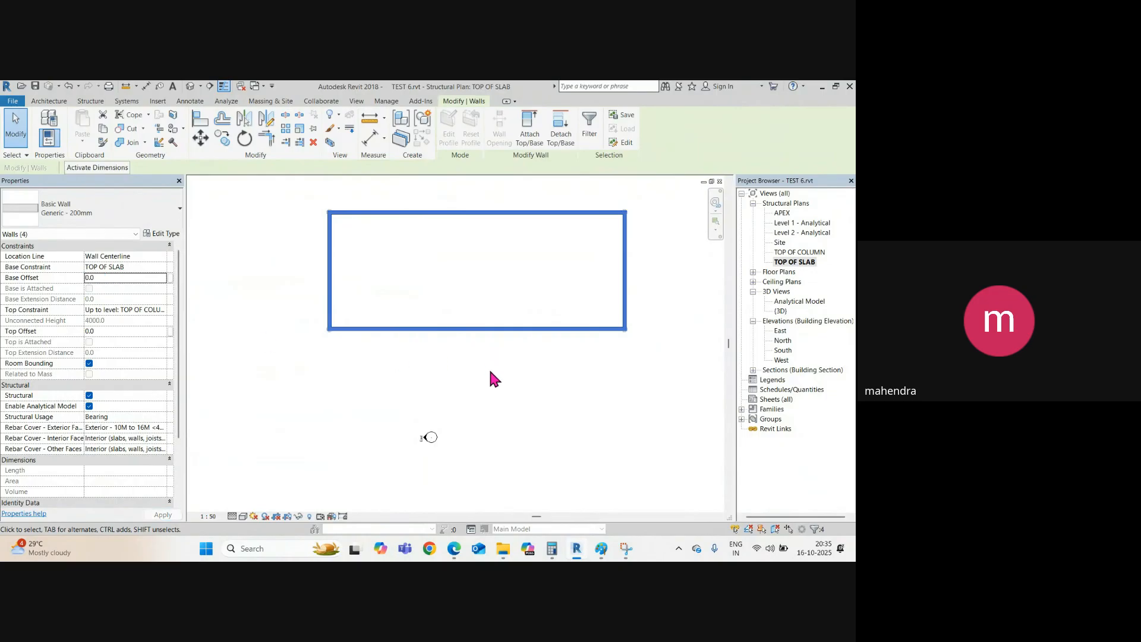
{"action": "left_click", "coordinate": [488, 368]}
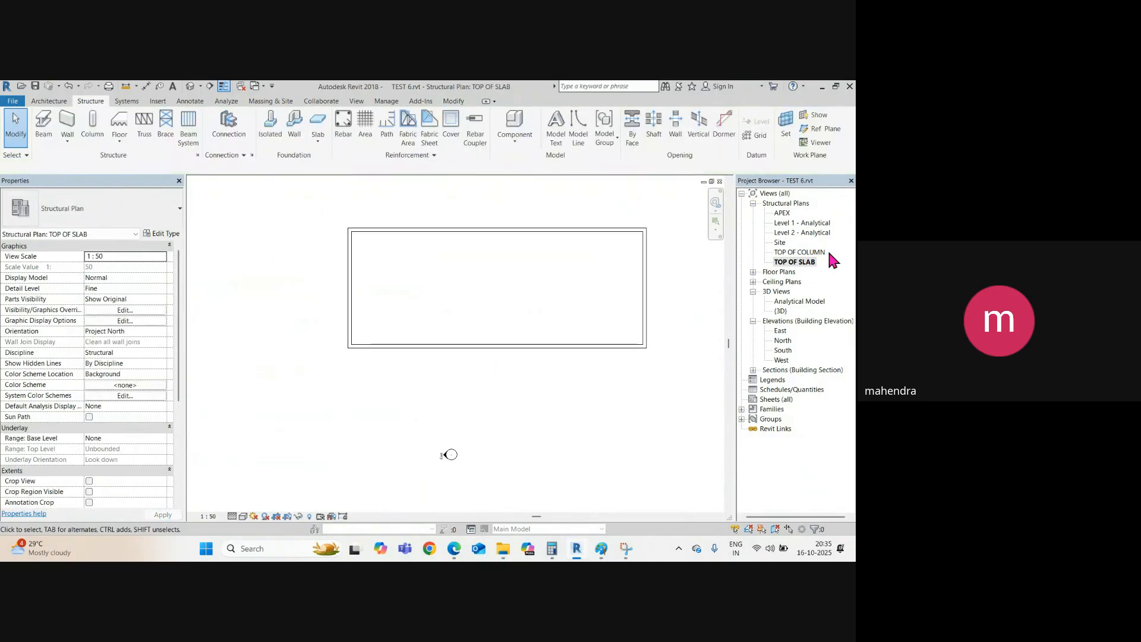
Start a Roof by Footprint in the TOP OF COLUMN plan with a 500 overhang and the Generic - 125mm roof type.
{"action": "double_click", "coordinate": [805, 252]}
{"action": "middle_click_drag", "start_coordinate": [533, 301], "coordinate": [437, 352]}
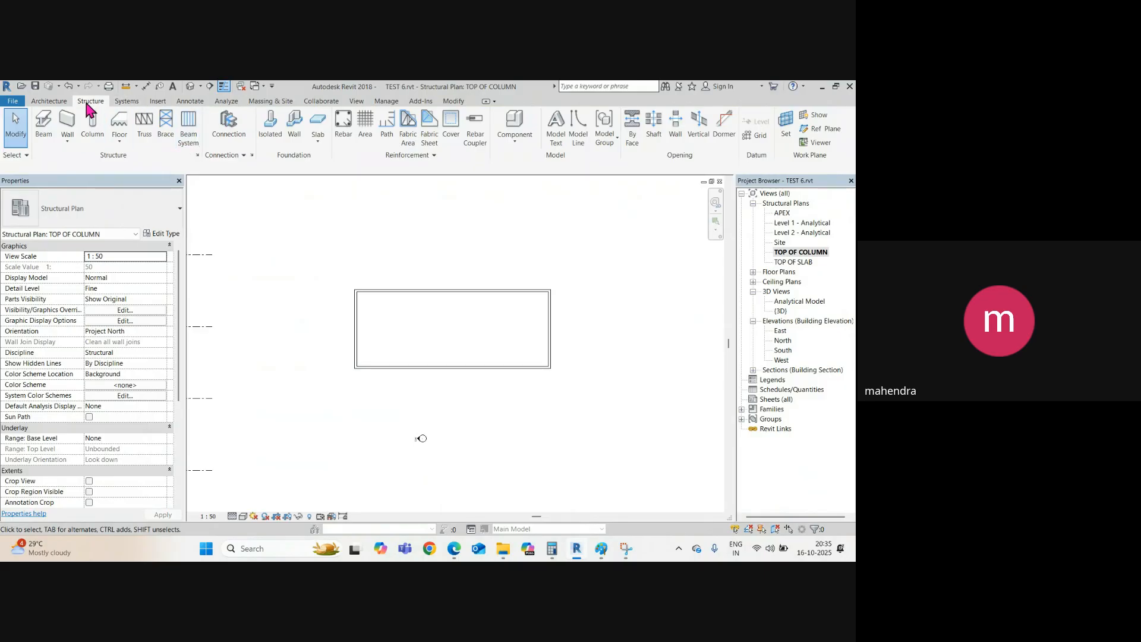
{"action": "left_click", "coordinate": [51, 102]}
{"action": "left_click", "coordinate": [204, 141]}
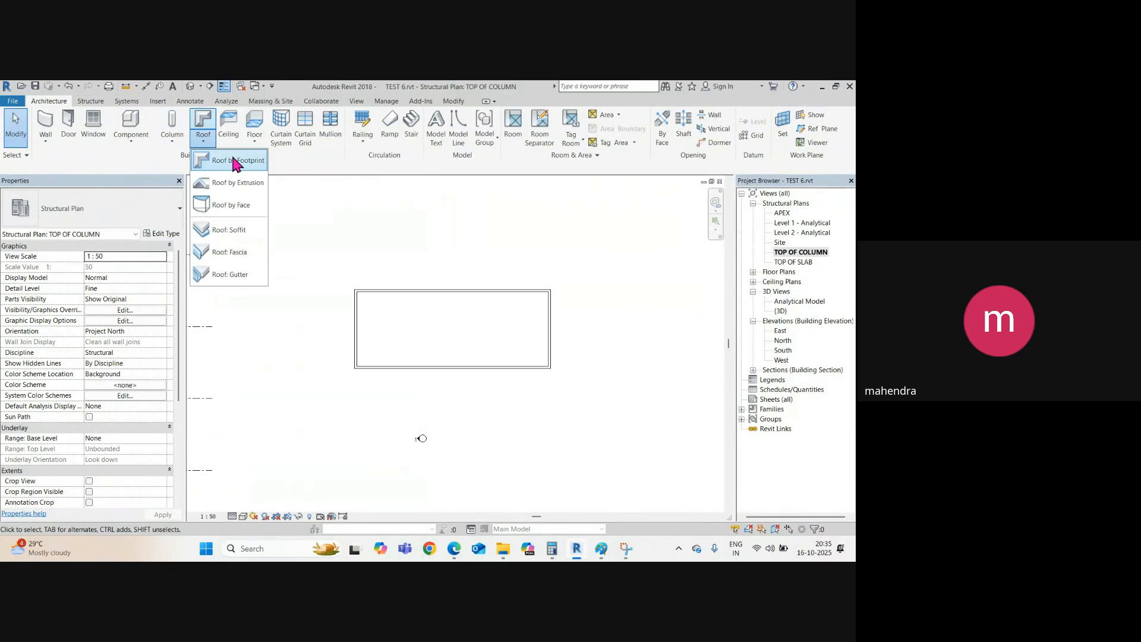
{"action": "left_click", "coordinate": [234, 164]}
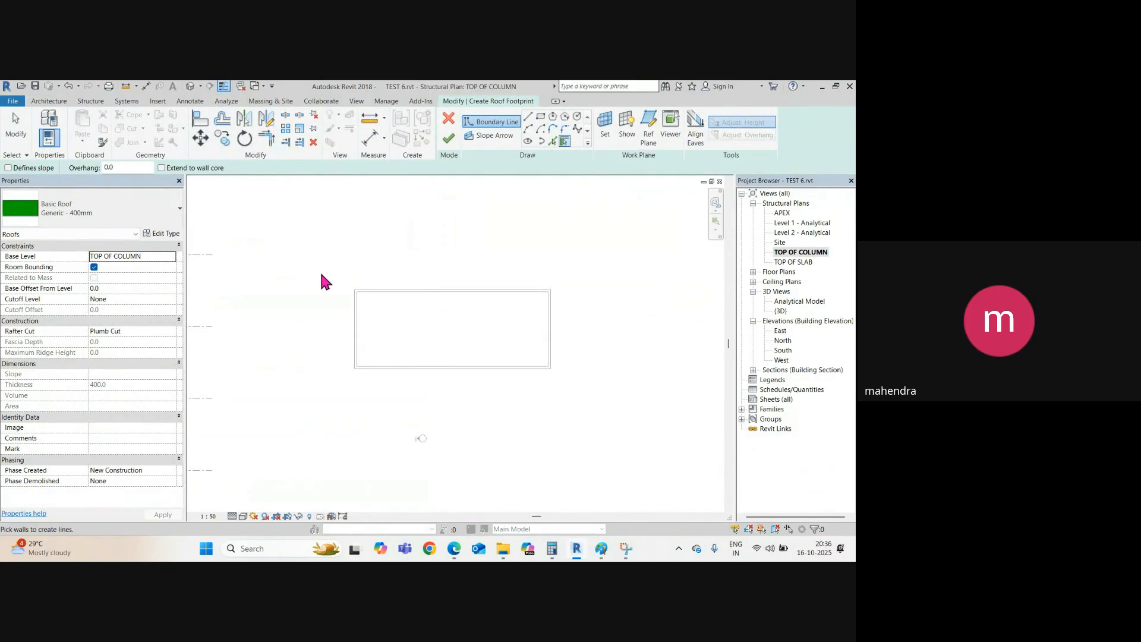
{"action": "left_click", "coordinate": [113, 167]}
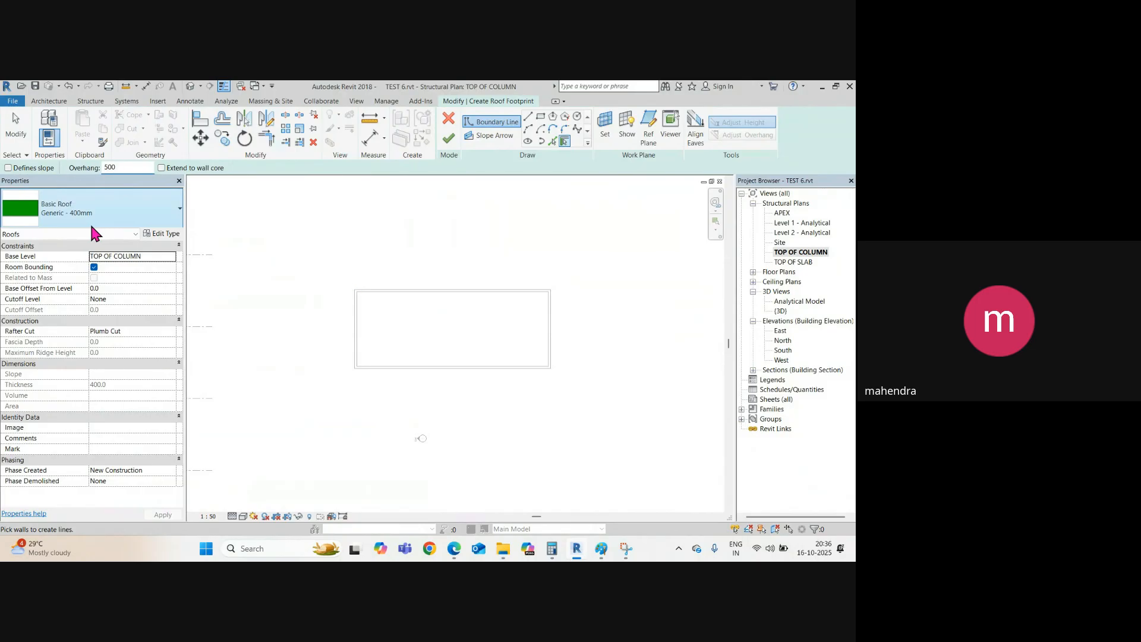
{"action": "left_click", "coordinate": [88, 206]}
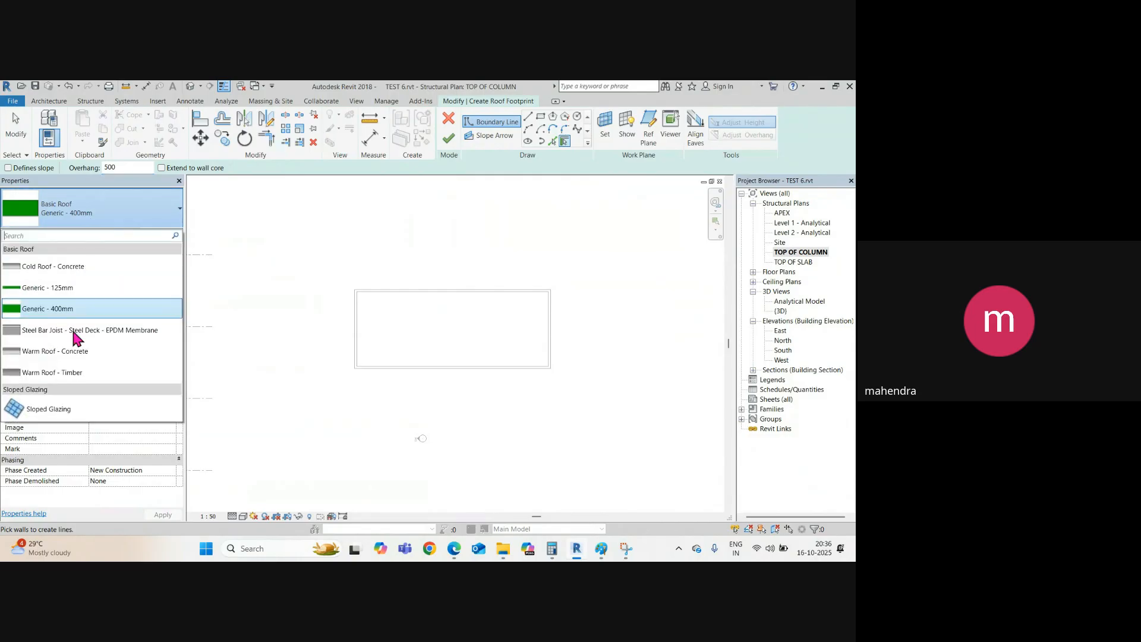
{"action": "left_click", "coordinate": [63, 288]}
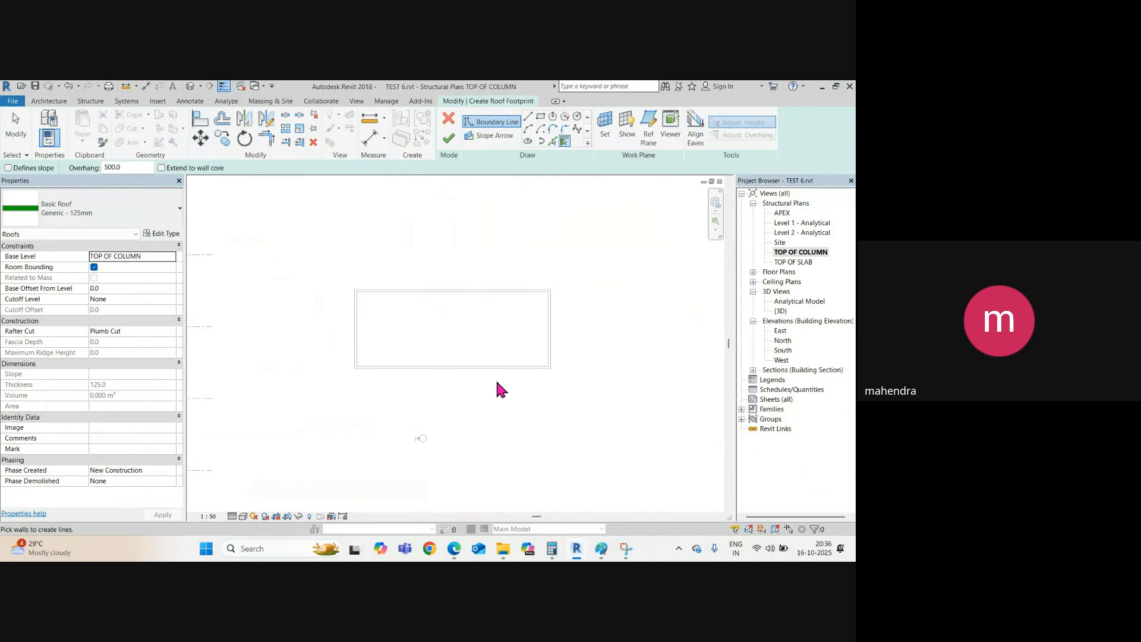
Sketch a rectangular roof boundary offset 500 outside the outer wall corners, without defined slopes, and finish the roof.
{"action": "left_click", "coordinate": [540, 116]}
{"action": "scroll", "coordinate": [374, 296], "scroll_direction": "up", "scroll_amount": 3}
{"action": "scroll", "coordinate": [351, 302], "scroll_direction": "up", "scroll_amount": 1}
{"action": "left_click", "coordinate": [309, 274]}
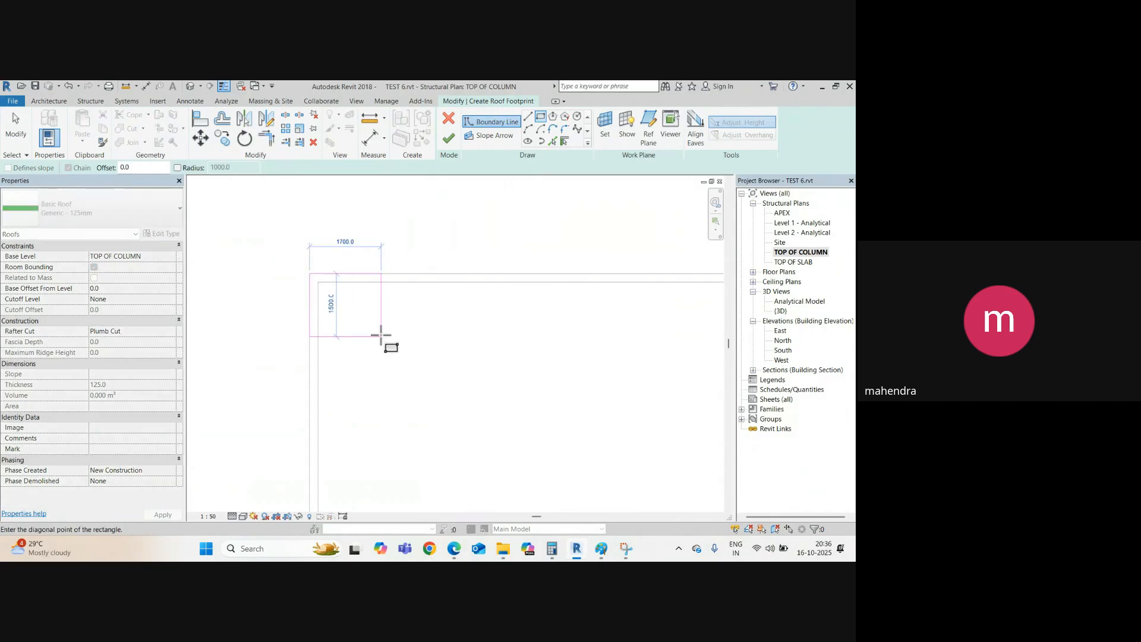
{"action": "double_click", "coordinate": [143, 167]}
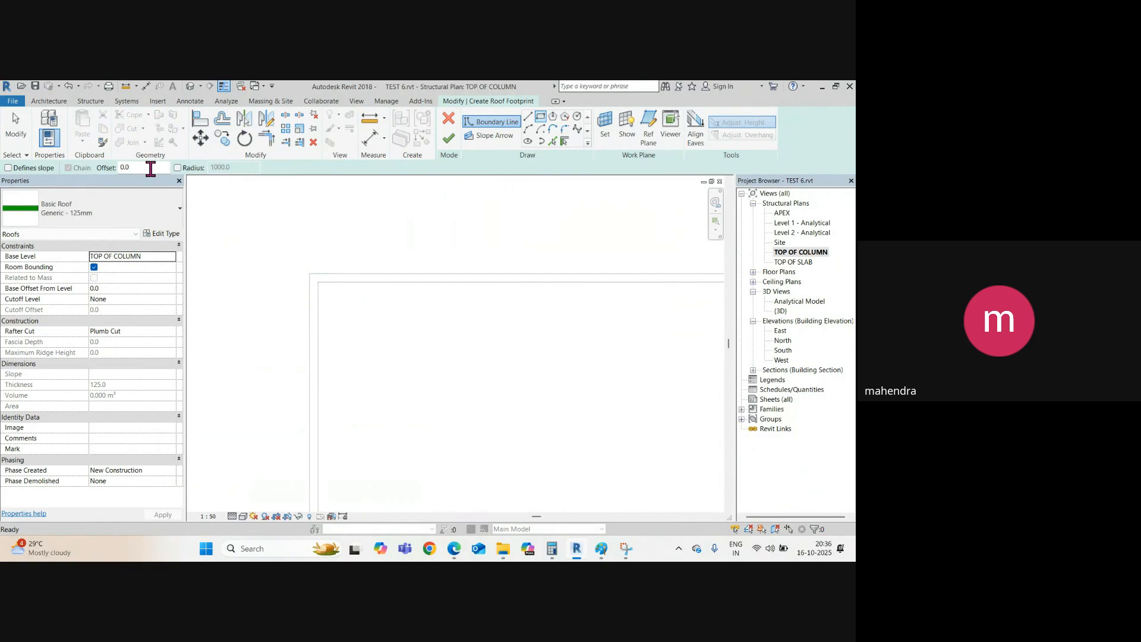
{"action": "type", "text": "500"}
{"action": "left_click", "coordinate": [309, 276]}
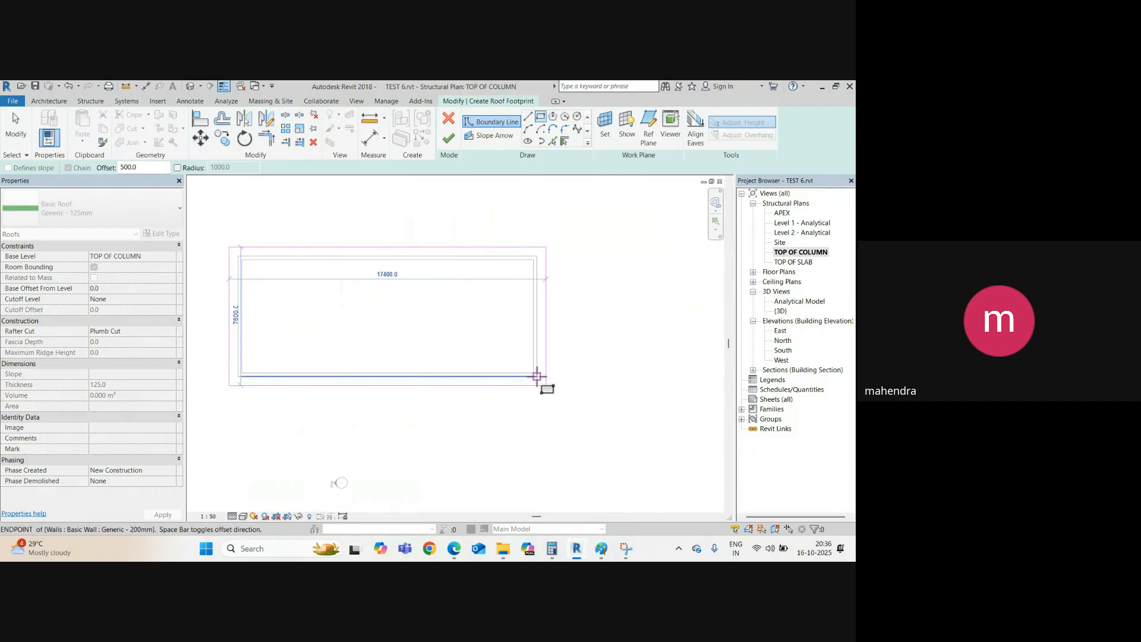
{"action": "left_click", "coordinate": [537, 375]}
{"action": "left_click", "coordinate": [450, 140]}
{"action": "left_click", "coordinate": [575, 348]}
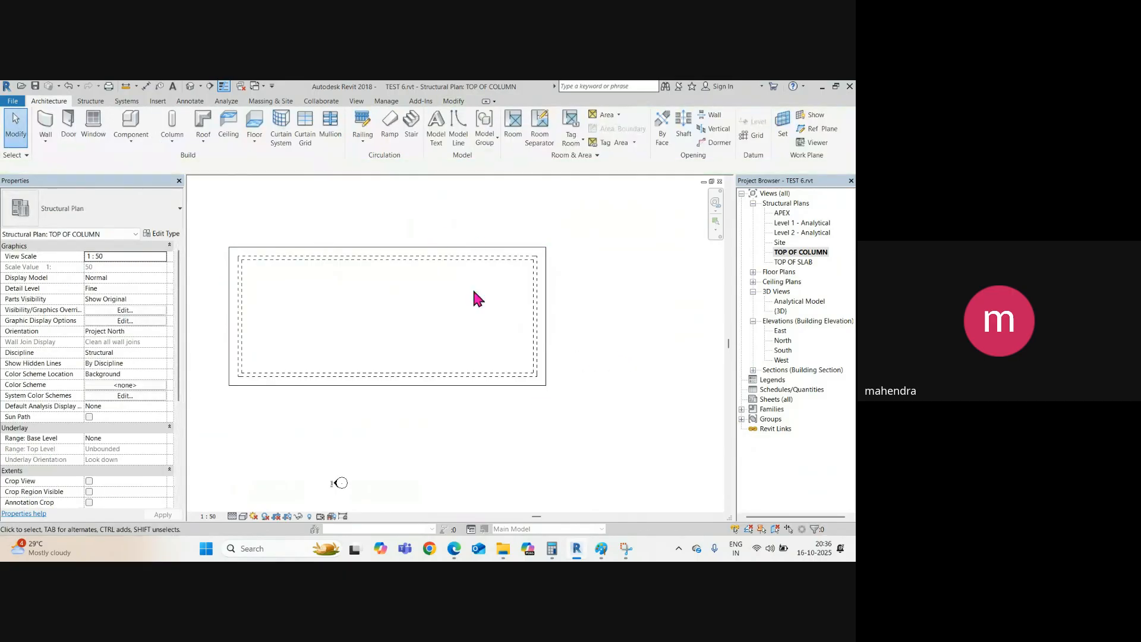
Open the 3D view and examine the new rectangular wall enclosure and its roof.
{"action": "left_click", "coordinate": [191, 86]}
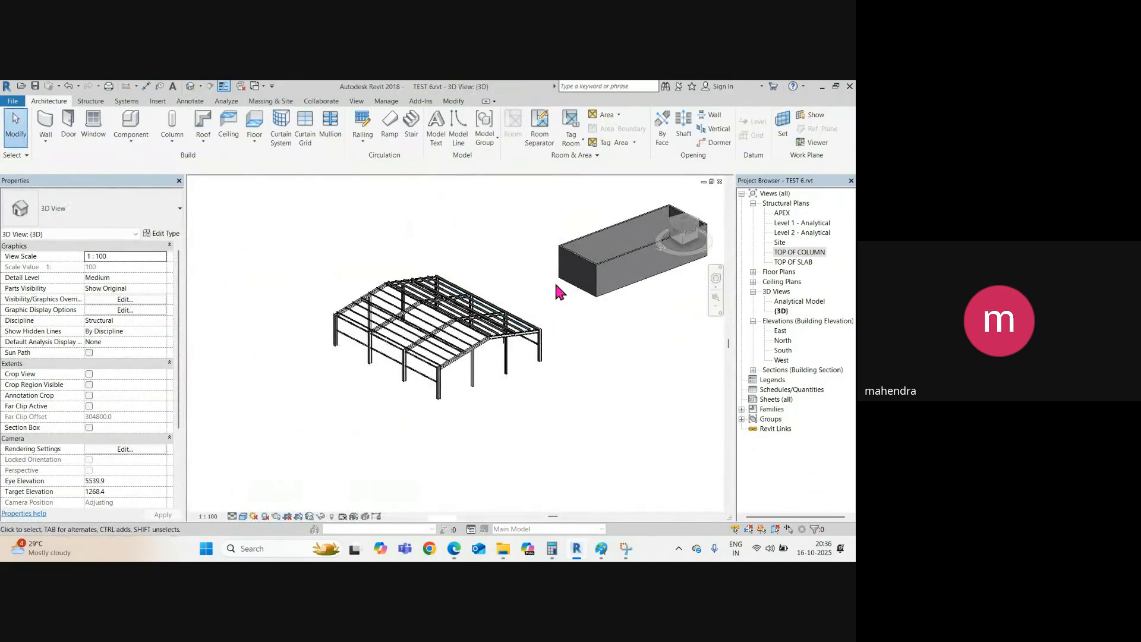
{"action": "middle_click_drag", "start_coordinate": [556, 284], "coordinate": [340, 347]}
{"action": "scroll", "coordinate": [490, 319], "scroll_direction": "up", "scroll_amount": 3}
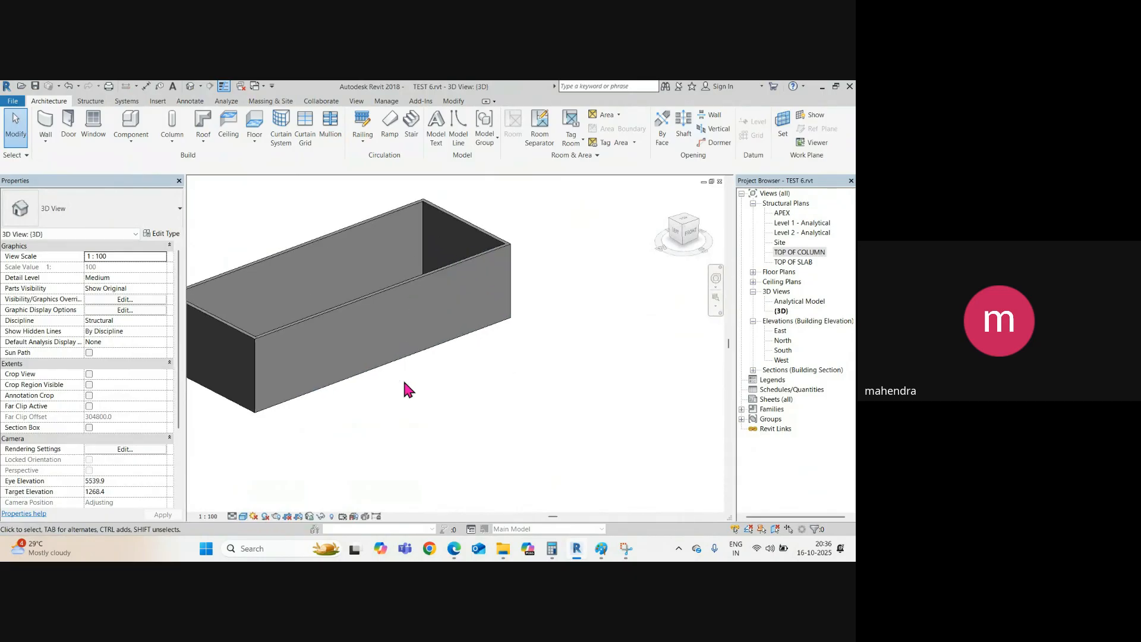
{"action": "middle_click_drag", "start_coordinate": [404, 390], "coordinate": [463, 420]}
{"action": "scroll", "coordinate": [464, 420], "scroll_direction": "down", "scroll_amount": 2}
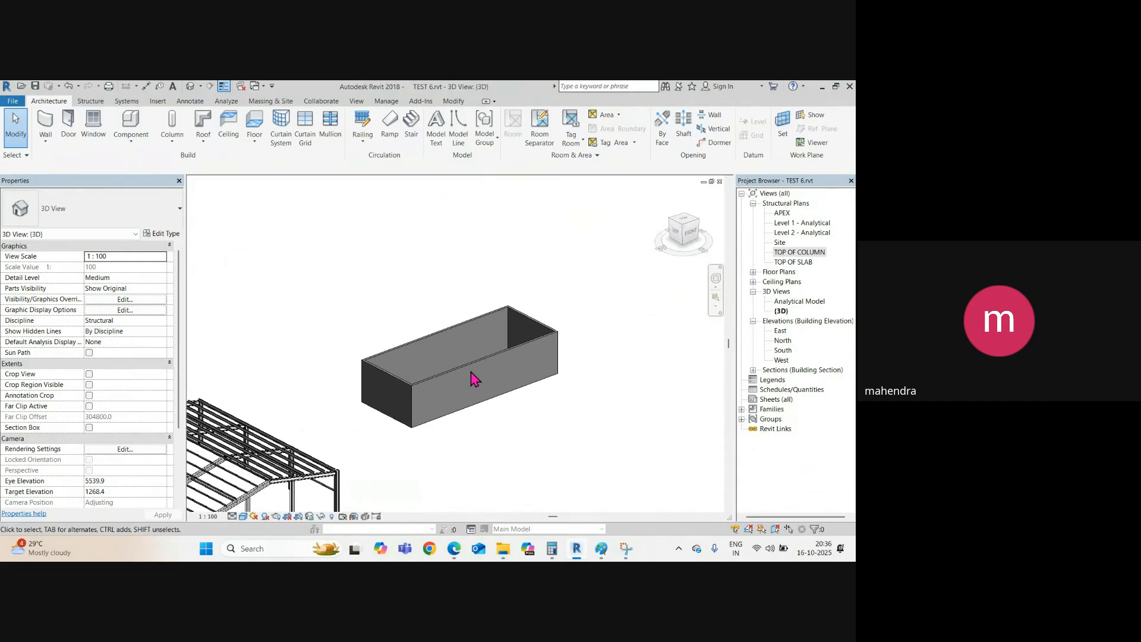
Turn on the visibility of the Roofs category in the 3D view's Visibility/Graphic Overrides.
{"action": "key", "text": "v"}
{"action": "key", "text": "g"}
{"action": "left_click", "coordinate": [395, 303]}
{"action": "key", "text": "r"}
{"action": "scroll", "coordinate": [373, 380], "scroll_direction": "down", "scroll_amount": 1}
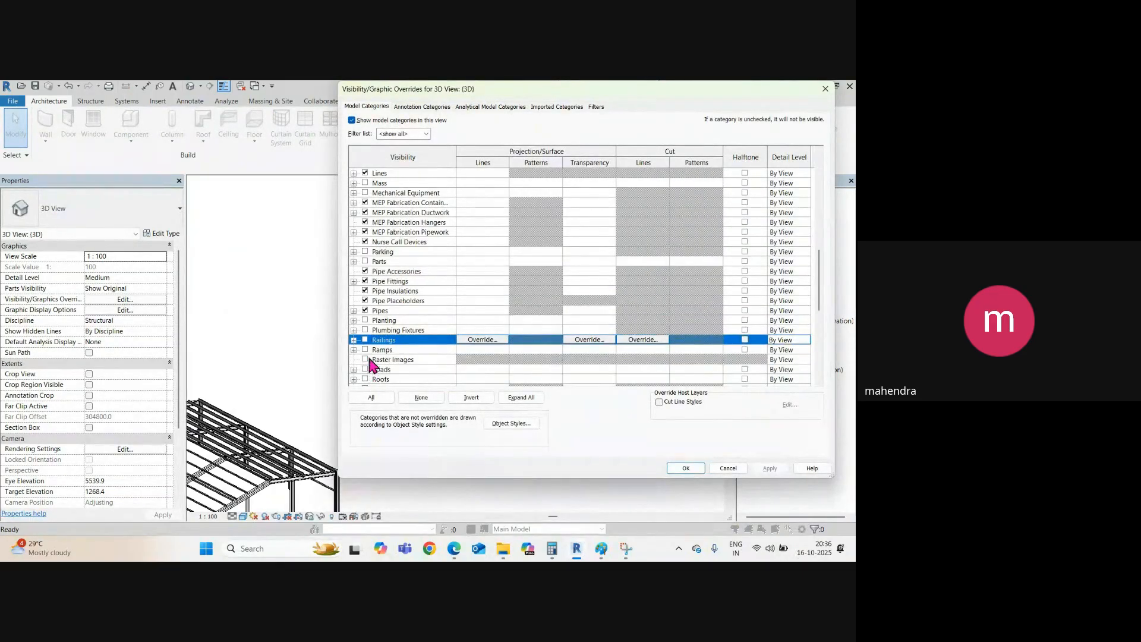
{"action": "scroll", "coordinate": [370, 376], "scroll_direction": "down", "scroll_amount": 1}
{"action": "left_click", "coordinate": [365, 350]}
{"action": "left_click", "coordinate": [752, 467]}
{"action": "left_click", "coordinate": [684, 468]}
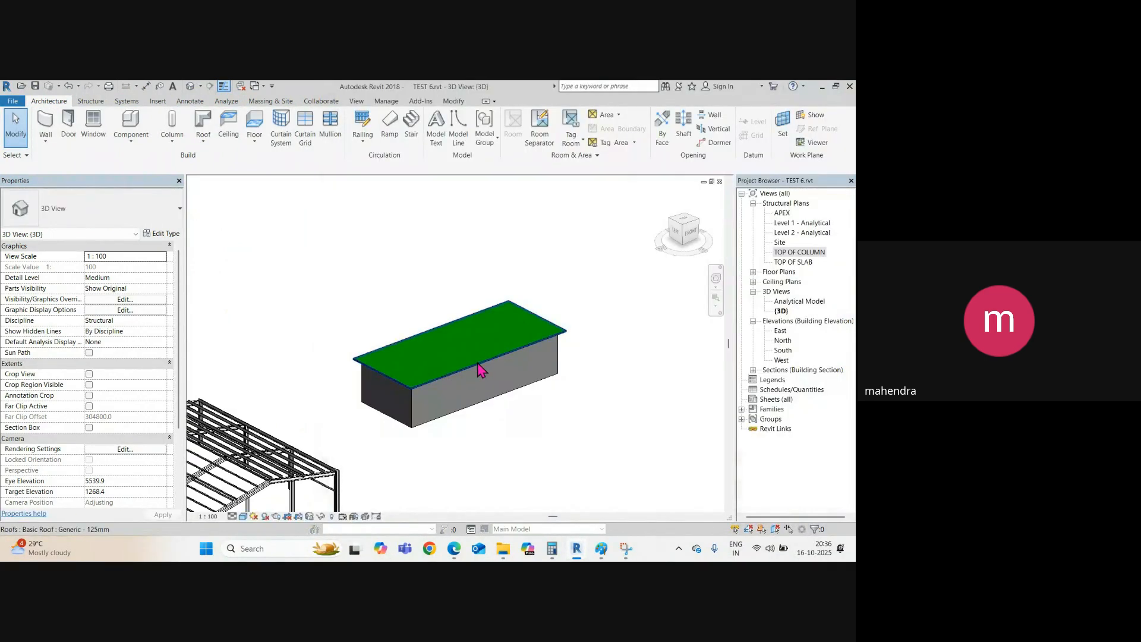
Switch to the TOP OF COLUMN structural plan and select the flat roof over the wall rectangle.
{"action": "key", "text": "ctrl+Tab"}
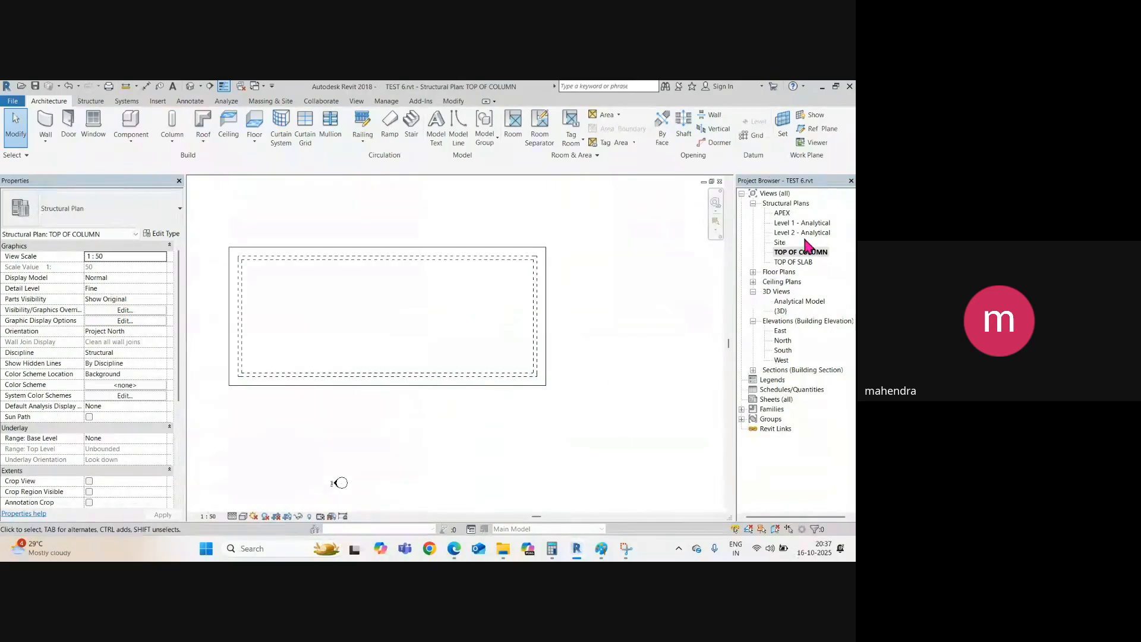
{"action": "left_click", "coordinate": [478, 252]}
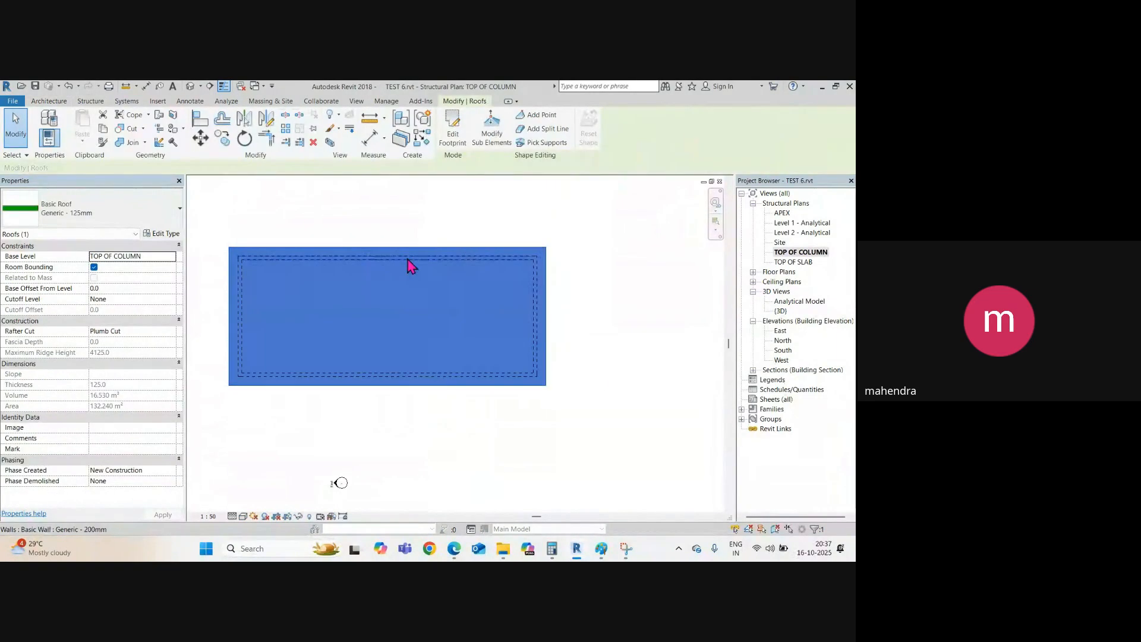
{"action": "middle_click_drag", "start_coordinate": [443, 319], "coordinate": [461, 324]}
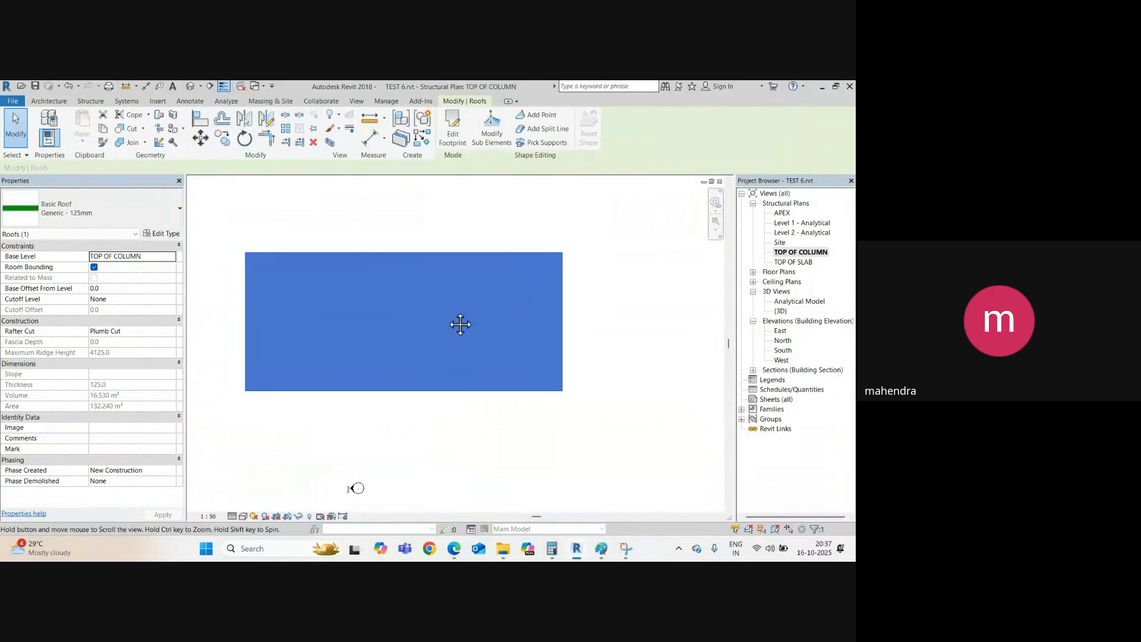
{"action": "left_click", "coordinate": [454, 139]}
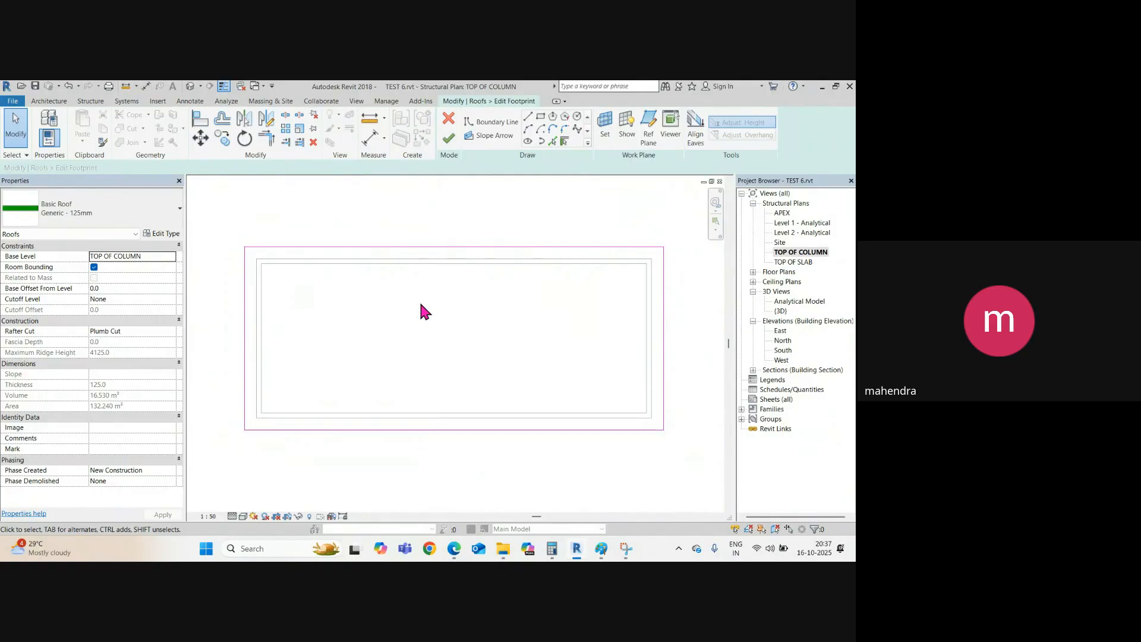
{"action": "left_click", "coordinate": [398, 429]}
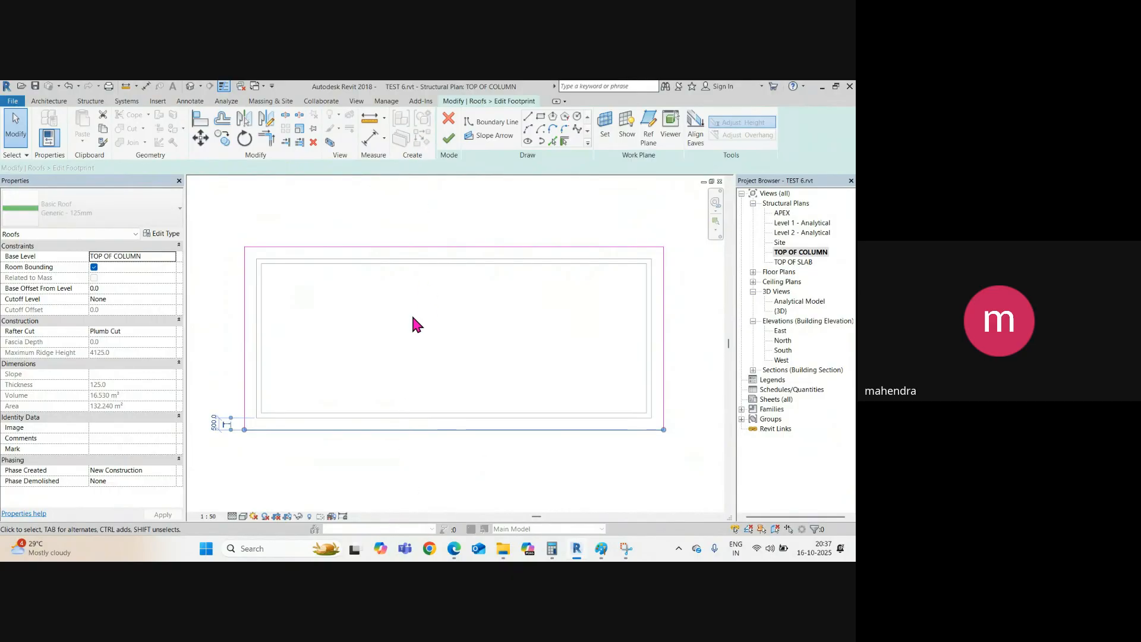
{"action": "left_click", "coordinate": [409, 248]}
{"action": "left_click", "coordinate": [409, 247], "text": "ctrl"}
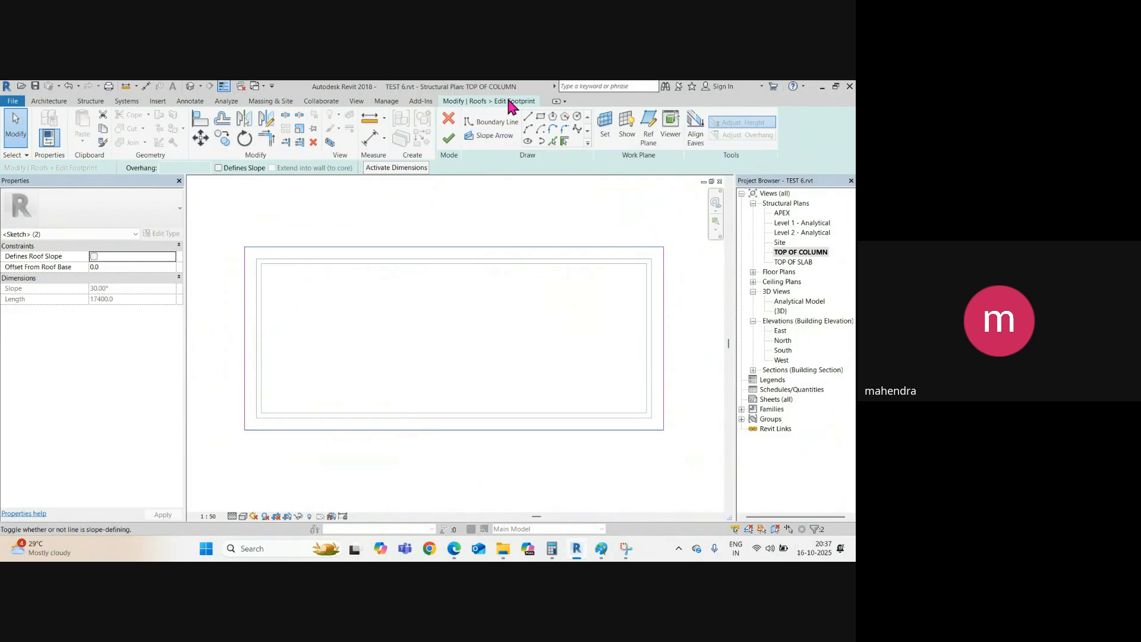
{"action": "key", "text": "Escape"}
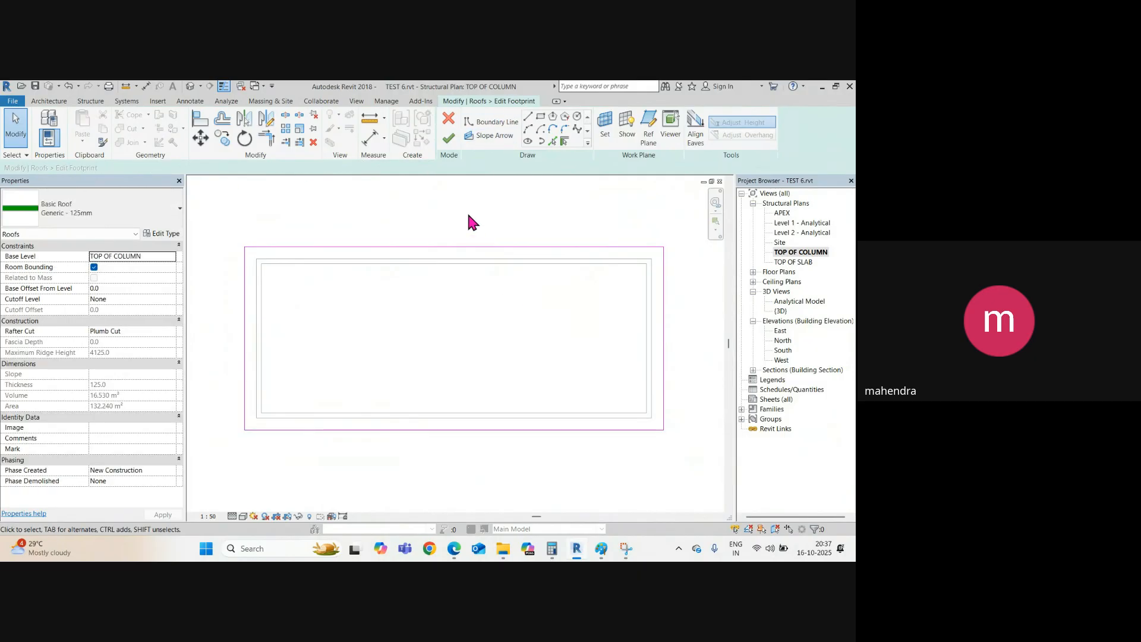
{"action": "left_click", "coordinate": [449, 138]}
{"action": "key", "text": "Escape"}
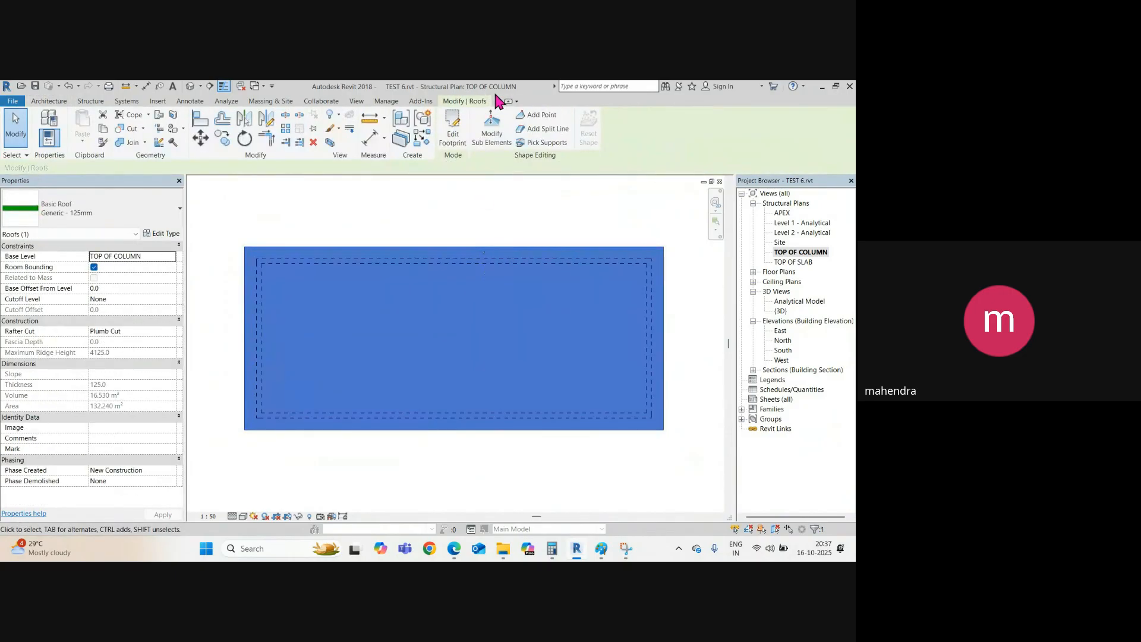
Edit the roof's footprint so both long boundary edges define a 15° slope, and finish the sketch.
{"action": "left_click", "coordinate": [454, 138]}
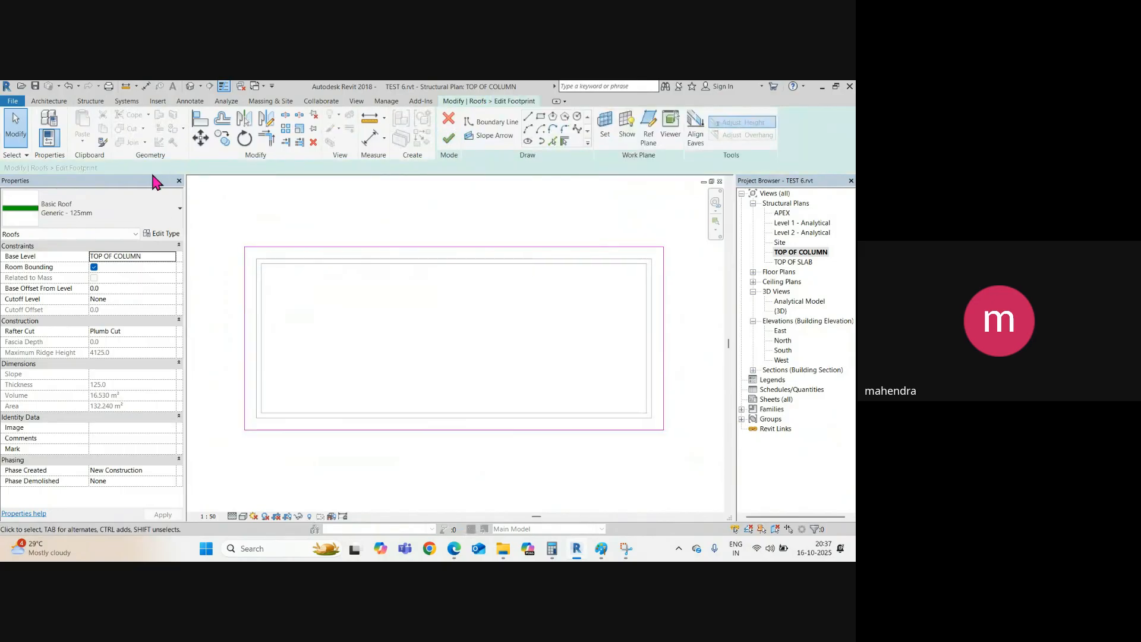
{"action": "left_click", "coordinate": [448, 247]}
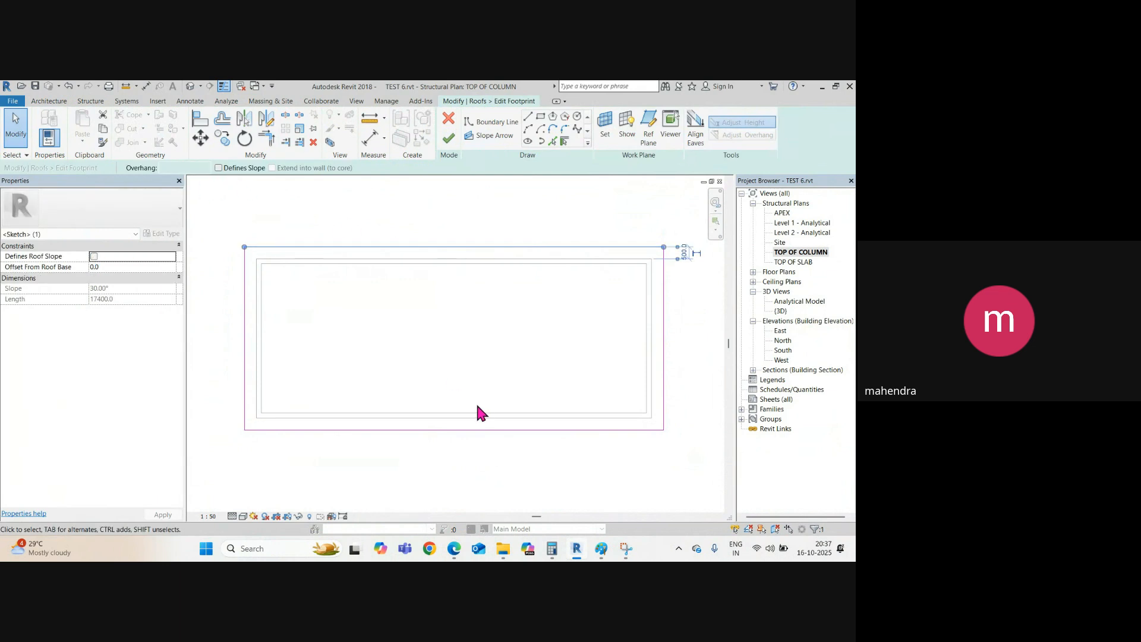
{"action": "left_click", "coordinate": [469, 429], "text": "ctrl"}
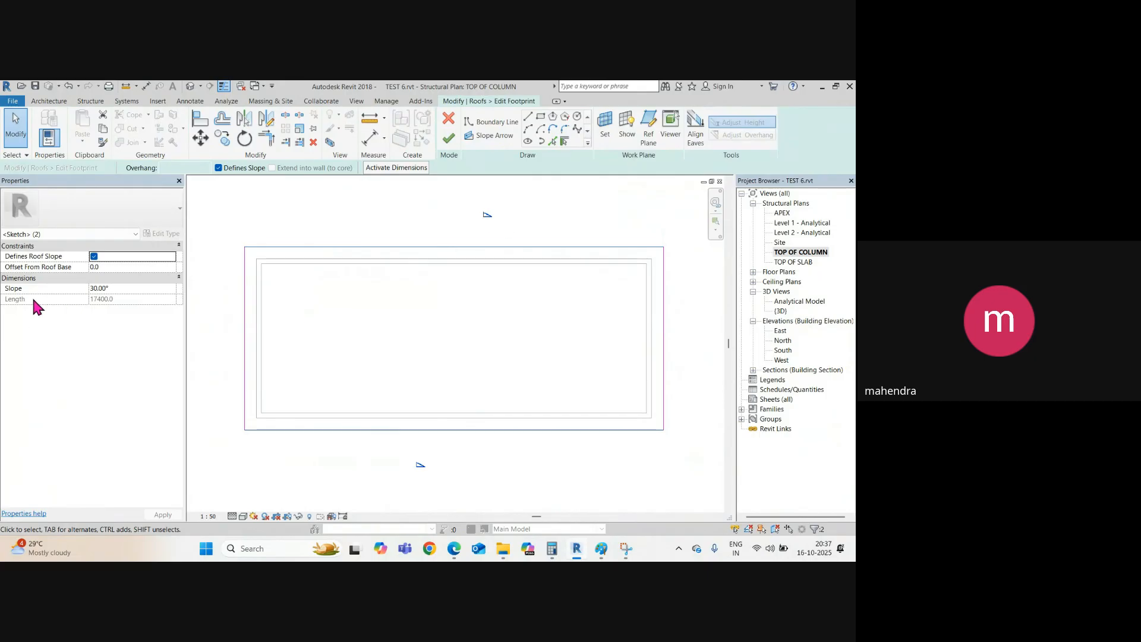
{"action": "left_click", "coordinate": [123, 289]}
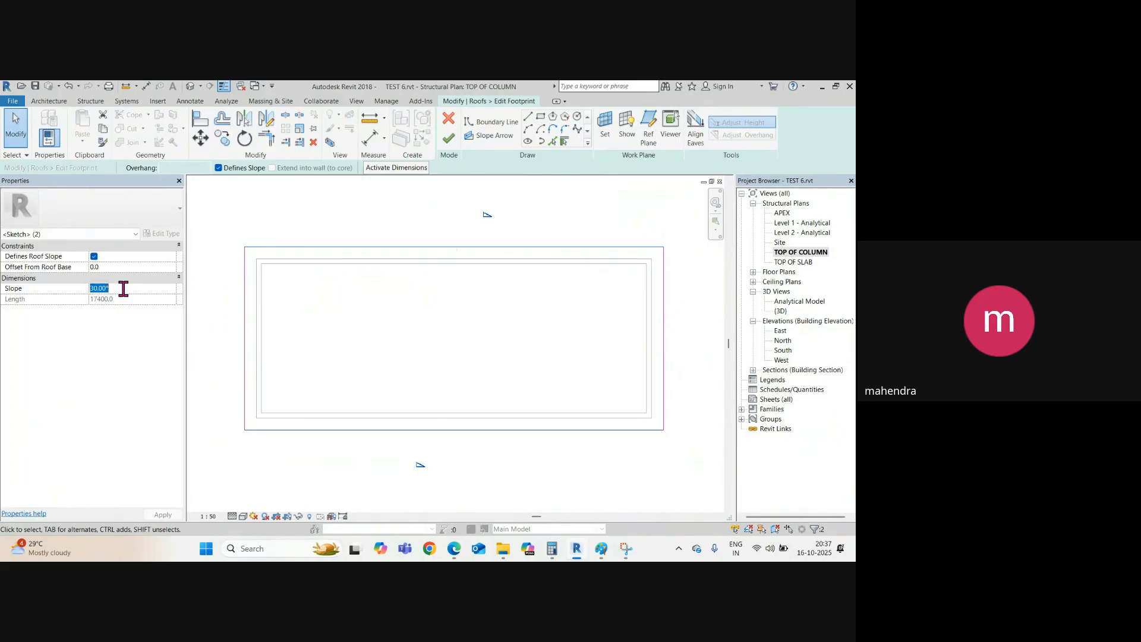
{"action": "type", "text": "15"}
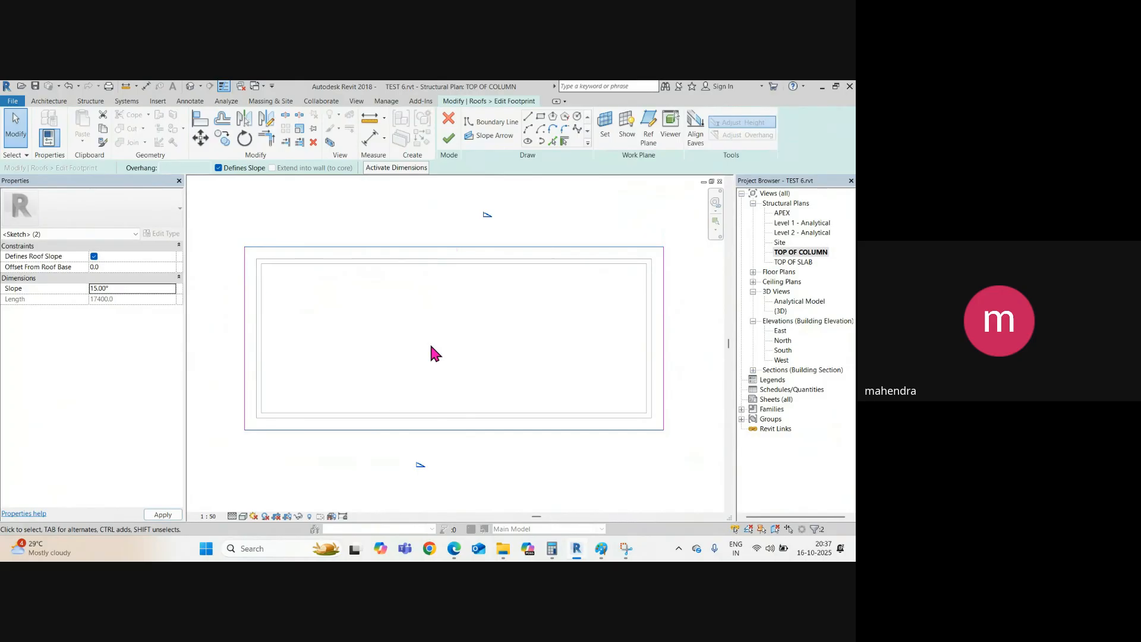
{"action": "left_click", "coordinate": [429, 341]}
{"action": "left_click", "coordinate": [449, 139]}
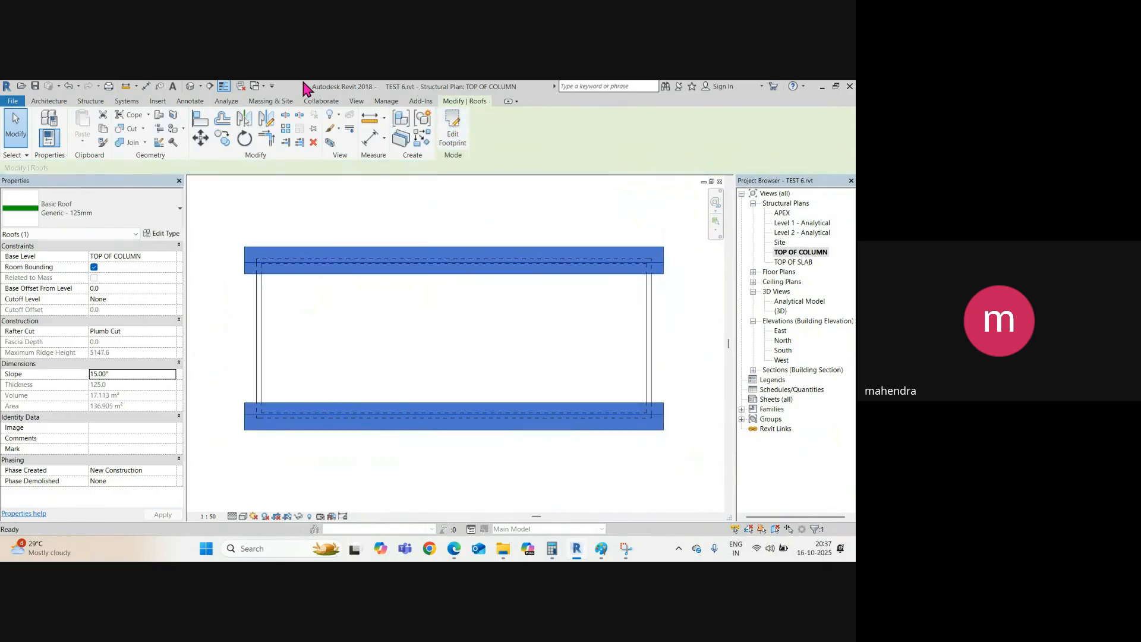
In the 3D view, select the chain of four rectangle walls and attach their tops to the gable roof.
{"action": "left_click", "coordinate": [191, 86]}
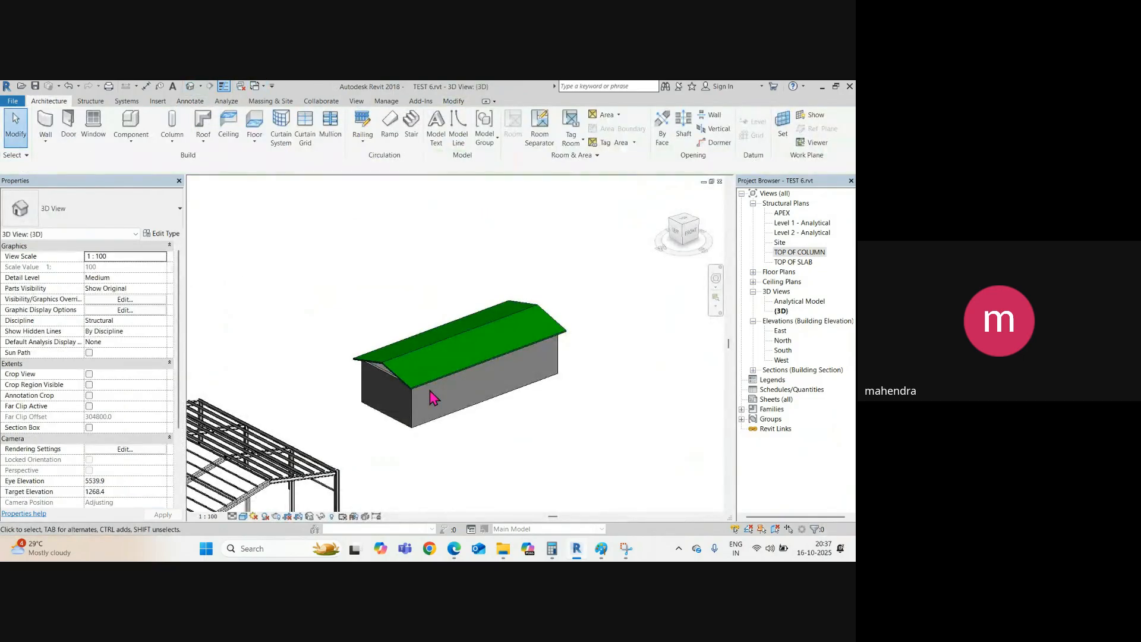
{"action": "scroll", "coordinate": [429, 394], "scroll_direction": "up", "scroll_amount": 2}
{"action": "left_click", "coordinate": [420, 382]}
{"action": "middle_click_drag", "start_coordinate": [418, 375], "coordinate": [357, 341], "text": "shift"}
{"action": "key", "text": "Escape"}
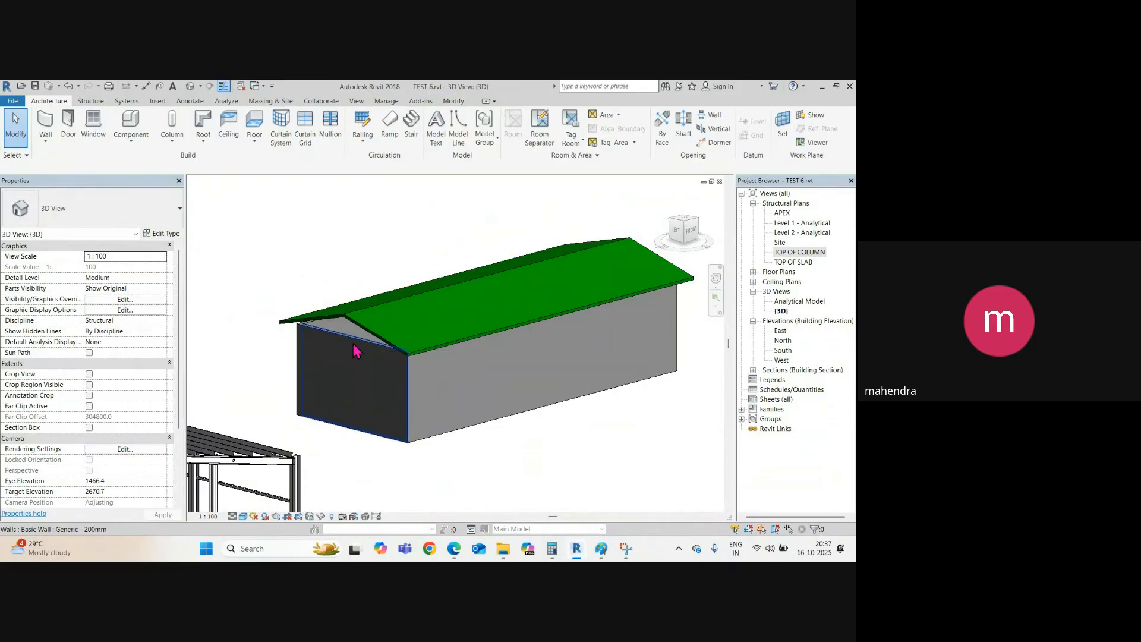
{"action": "key", "text": "Tab"}
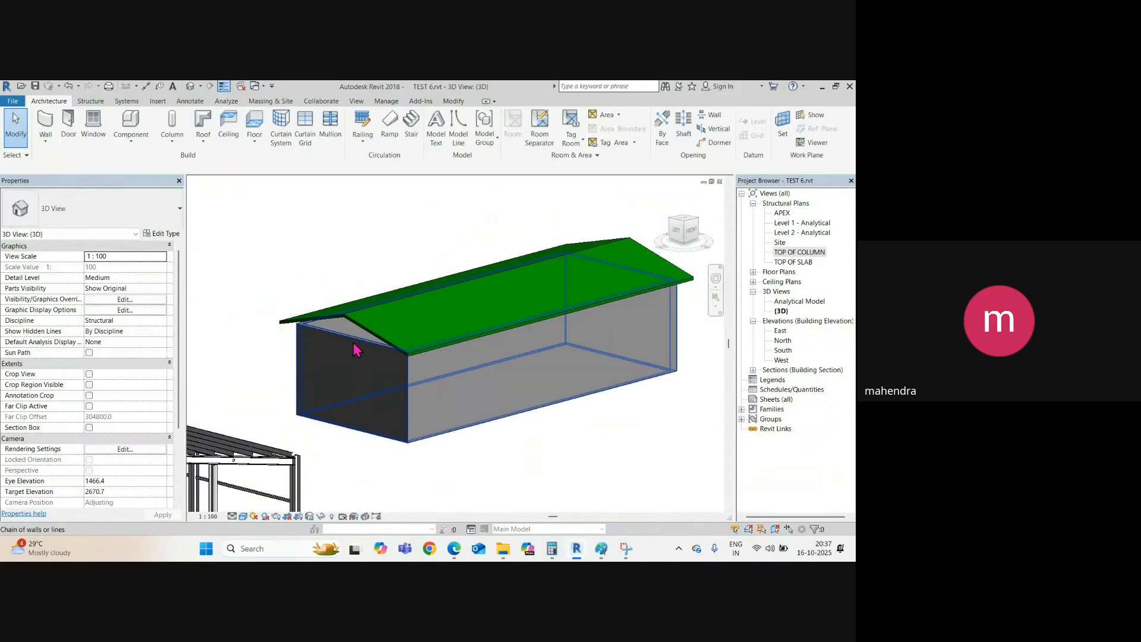
{"action": "left_click", "coordinate": [356, 349]}
{"action": "left_click", "coordinate": [531, 132]}
{"action": "left_click", "coordinate": [399, 354]}
{"action": "middle_click_drag", "start_coordinate": [469, 392], "coordinate": [374, 505], "text": "shift"}
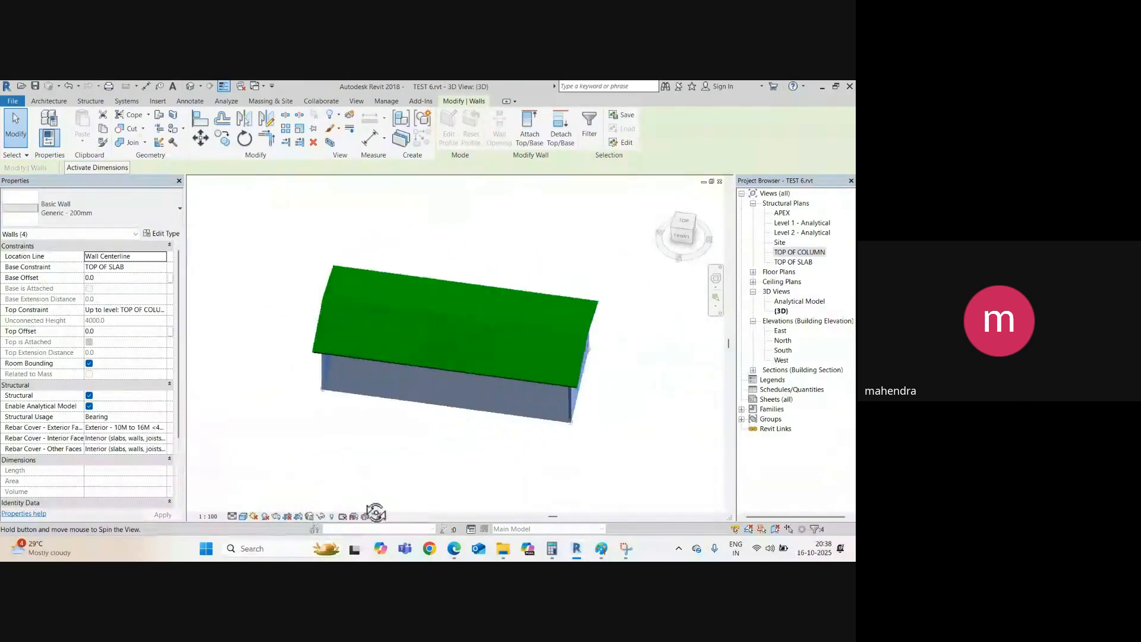
{"action": "key", "text": "Escape"}
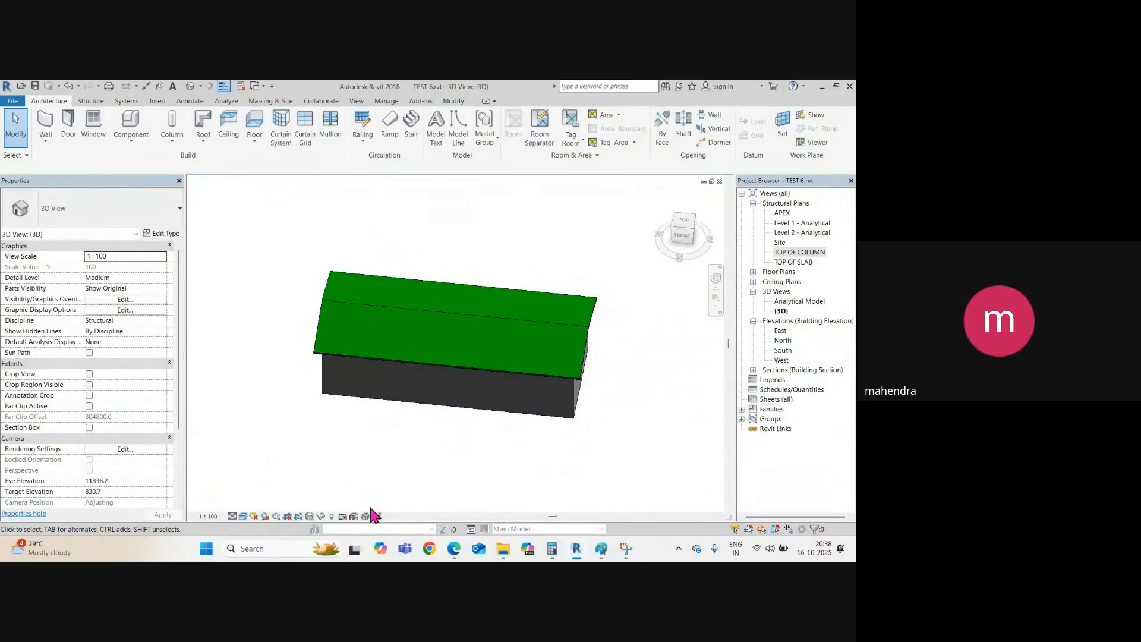
{"action": "scroll", "coordinate": [412, 390], "scroll_direction": "up", "scroll_amount": 2}
{"action": "middle_click_drag", "start_coordinate": [410, 373], "coordinate": [438, 359], "text": "shift"}
{"action": "mouse_move", "coordinate": [454, 548]}
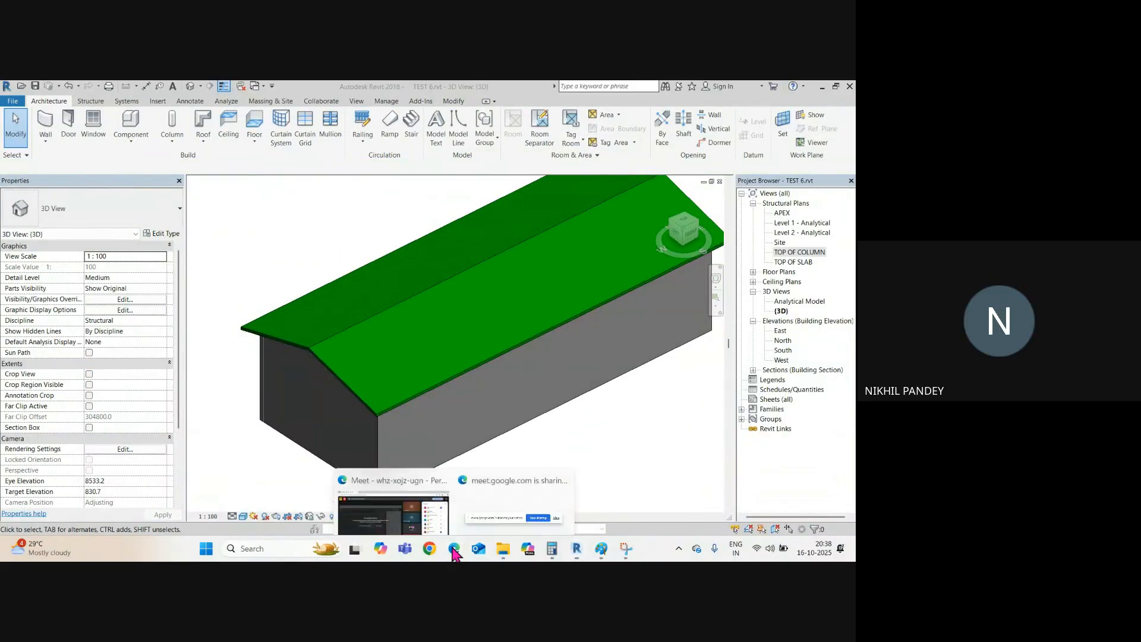
{"action": "left_click", "coordinate": [392, 484]}
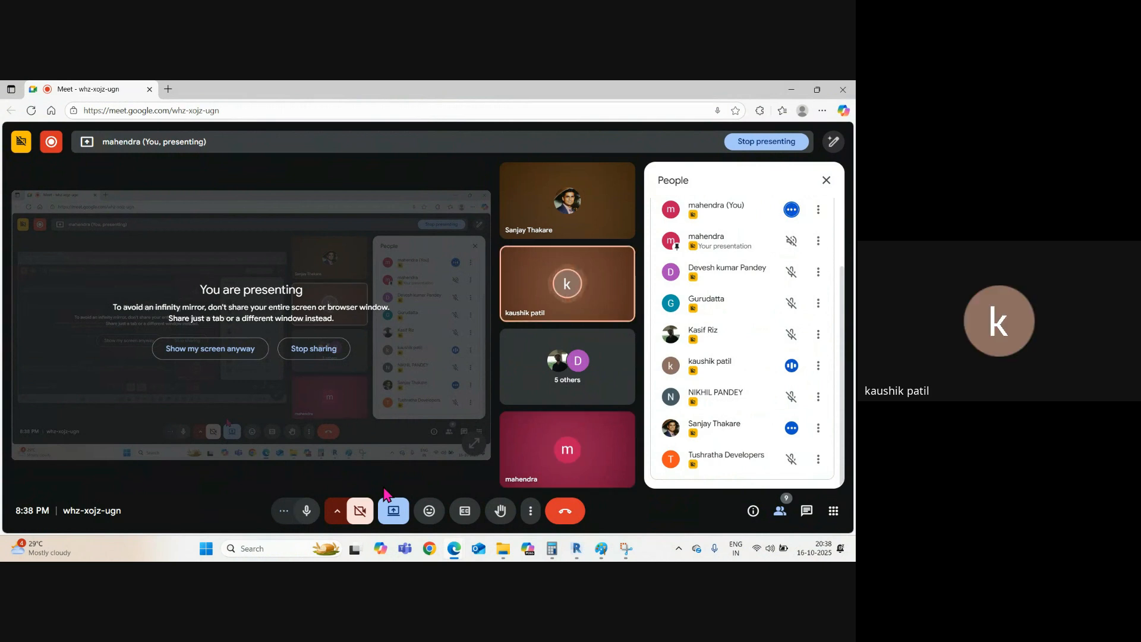
{"action": "left_click", "coordinate": [792, 89]}
Edit the roof's footprint in the TOP OF COLUMN plan and make both short boundary edges slope-defining.
{"action": "scroll", "coordinate": [410, 462], "scroll_direction": "down", "scroll_amount": 4}
{"action": "key", "text": "ctrl+Tab"}
{"action": "scroll", "coordinate": [368, 389], "scroll_direction": "down", "scroll_amount": 1}
{"action": "left_click", "coordinate": [306, 420]}
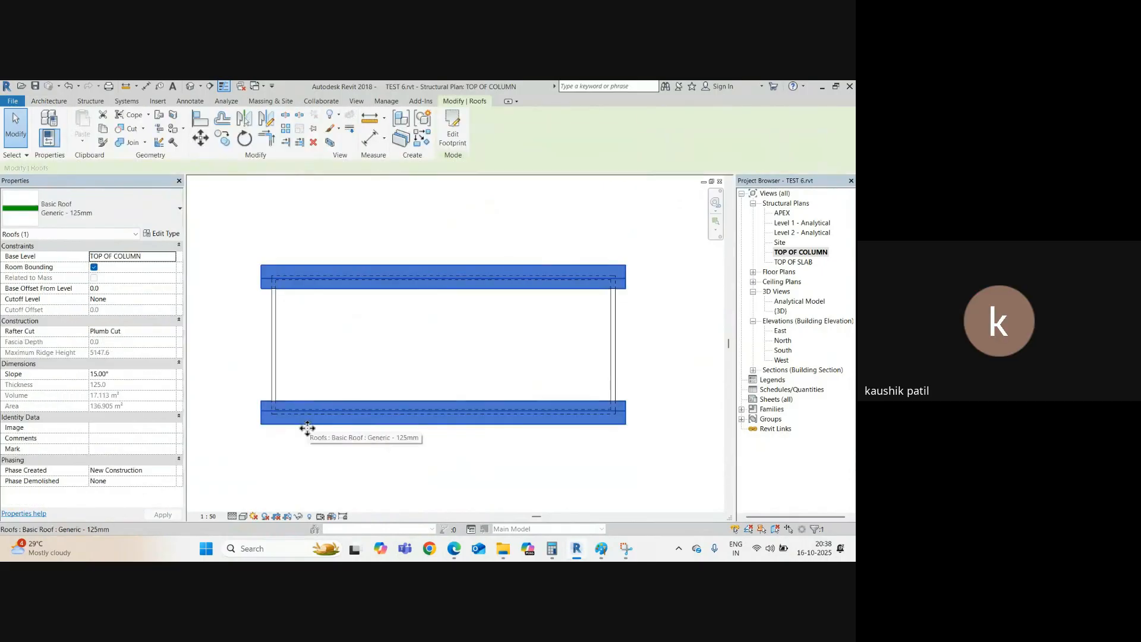
{"action": "left_click", "coordinate": [455, 143]}
{"action": "left_click", "coordinate": [263, 341]}
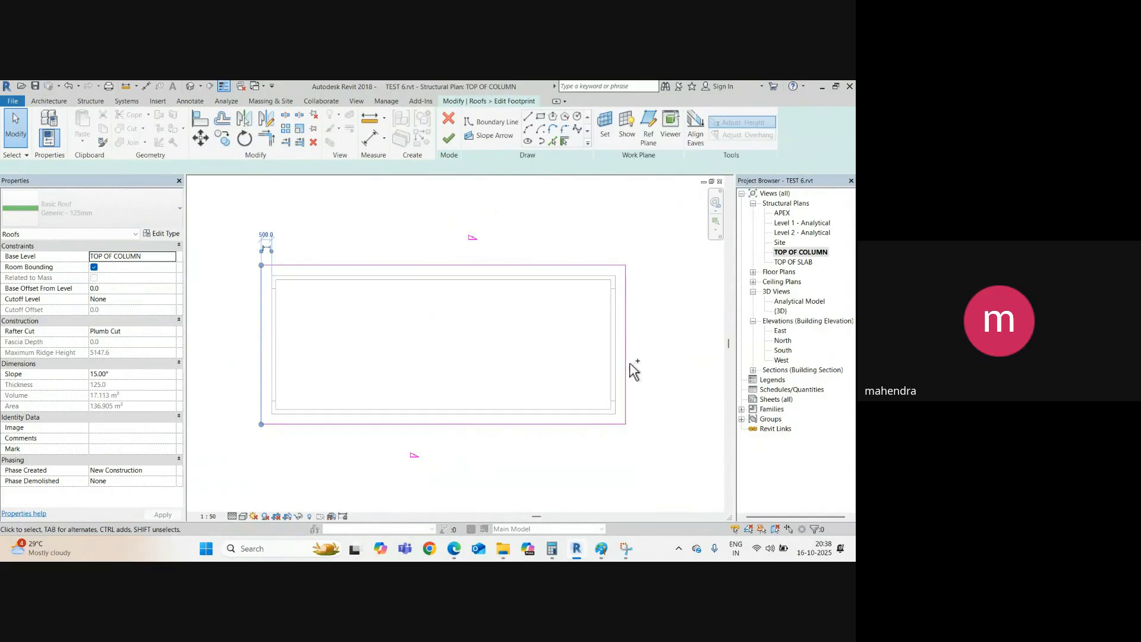
{"action": "left_click", "coordinate": [627, 345], "text": "ctrl"}
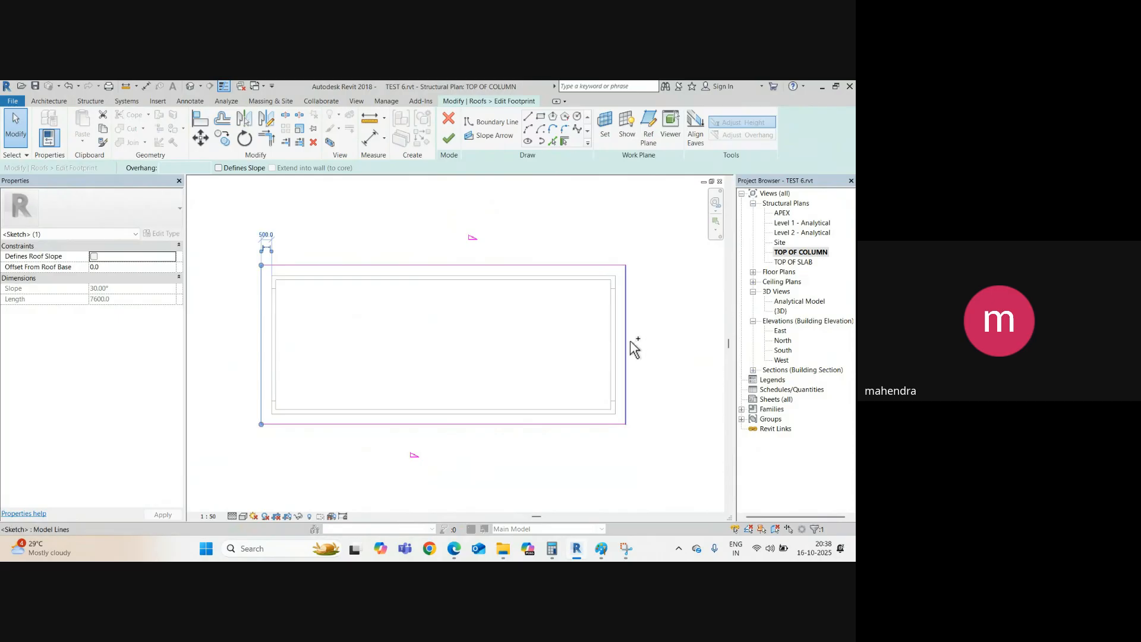
{"action": "left_click", "coordinate": [219, 168]}
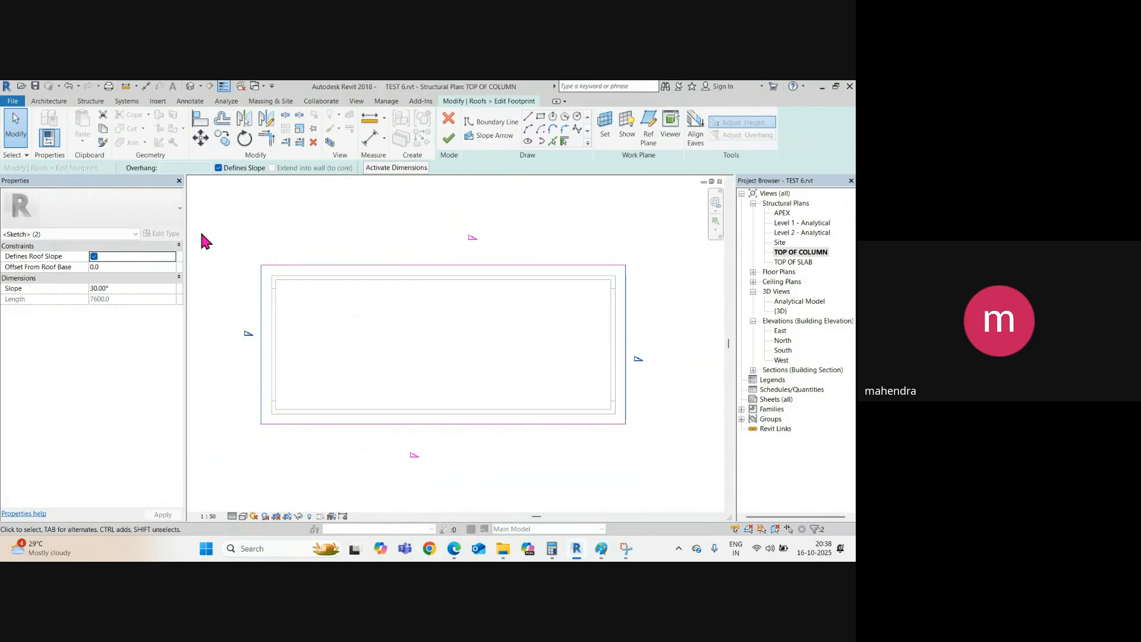
Set the slope of the two short boundary edges to 15° and finish the roof sketch.
{"action": "left_click", "coordinate": [246, 296]}
{"action": "key", "text": "Tab"}
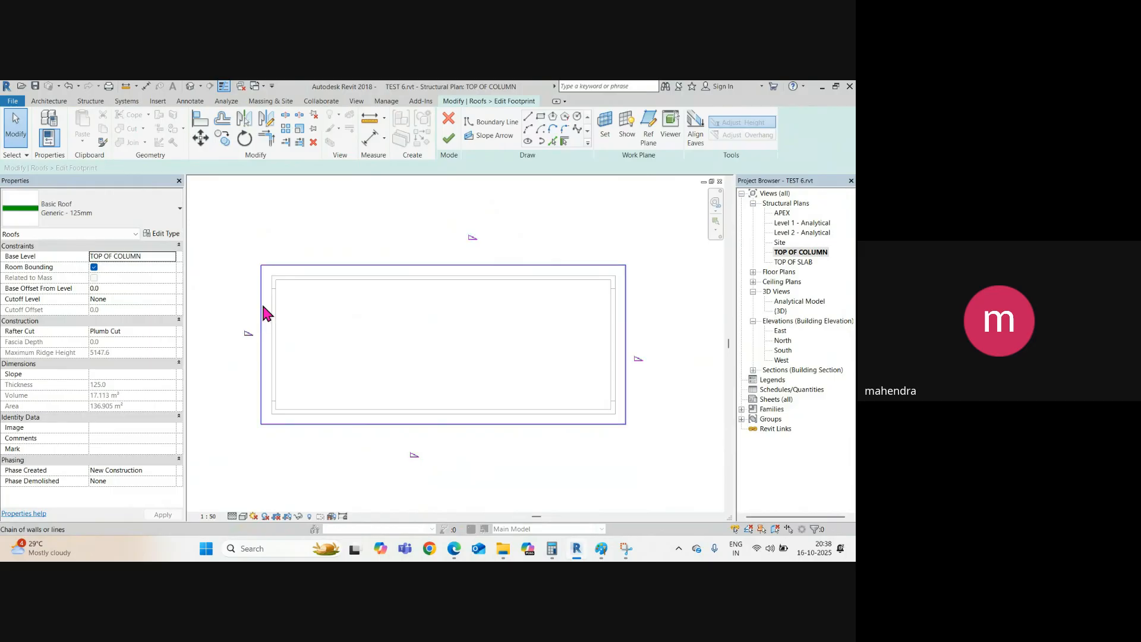
{"action": "left_click", "coordinate": [262, 306]}
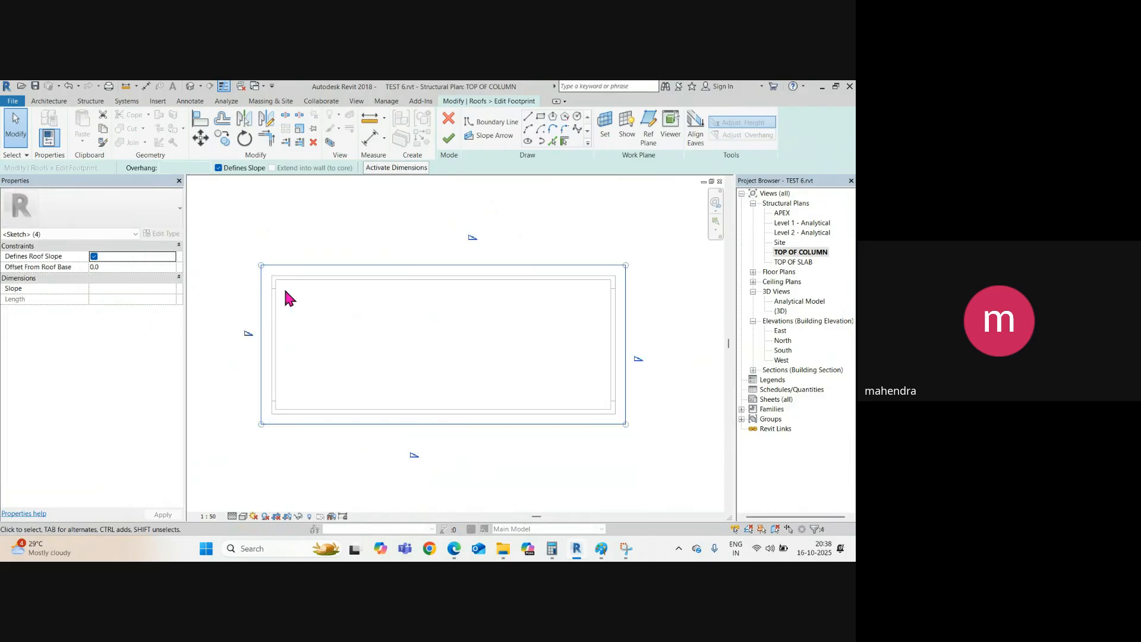
{"action": "left_click", "coordinate": [263, 303]}
{"action": "left_click", "coordinate": [626, 333], "text": "ctrl"}
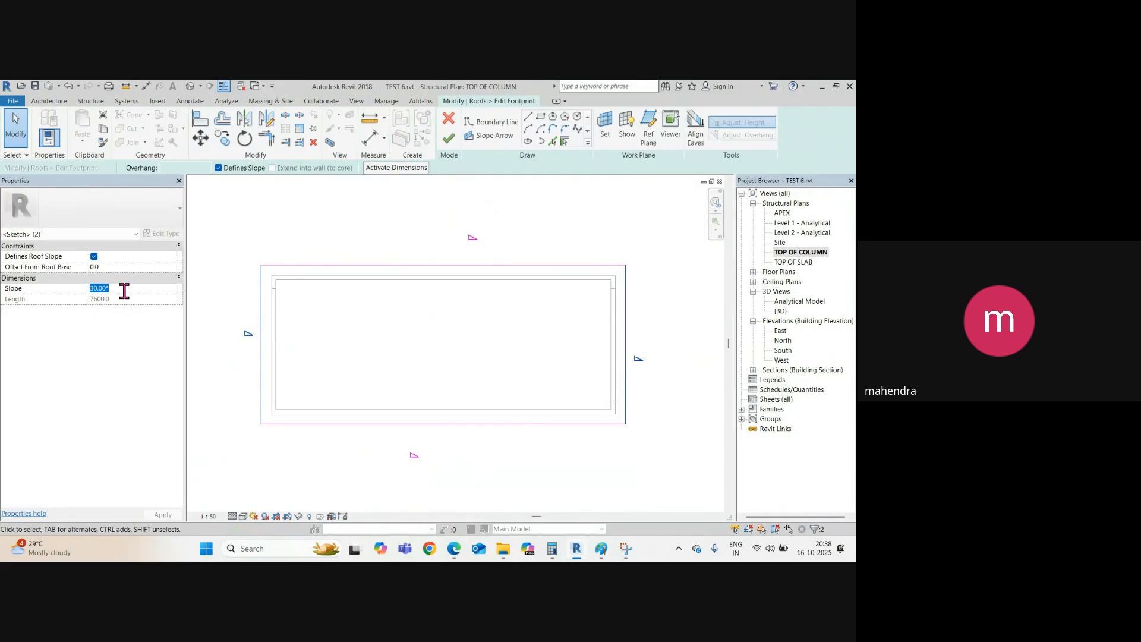
{"action": "left_click", "coordinate": [265, 236]}
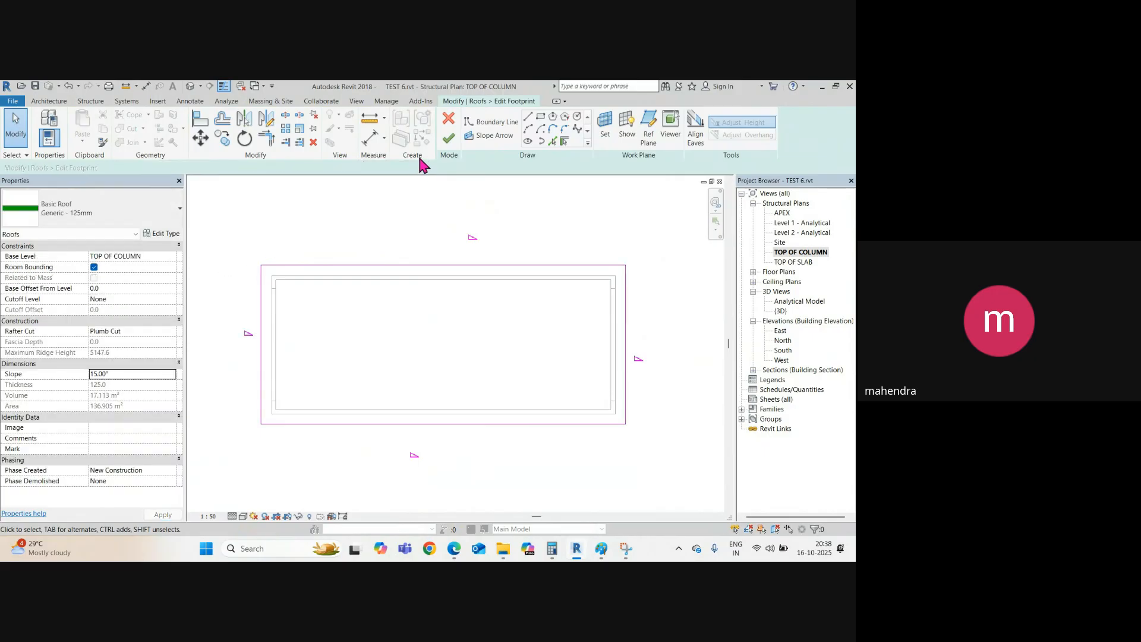
{"action": "left_click", "coordinate": [450, 139]}
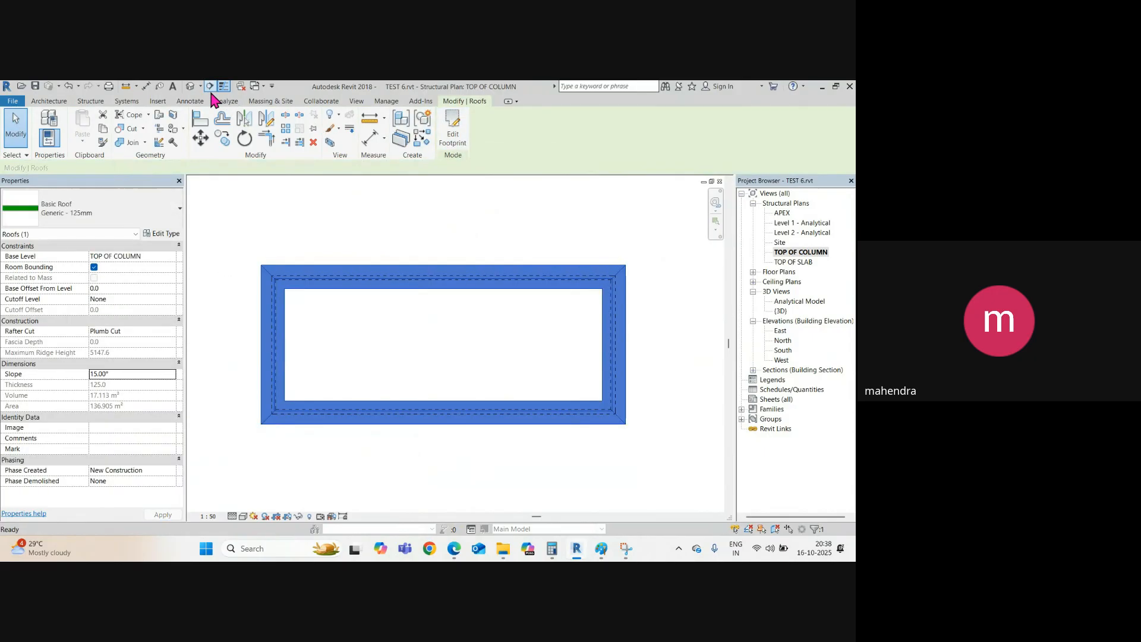
Open the 3D view and examine the hip roof and the attached walls from several angles.
{"action": "left_click", "coordinate": [190, 87]}
{"action": "scroll", "coordinate": [517, 381], "scroll_direction": "up", "scroll_amount": 2}
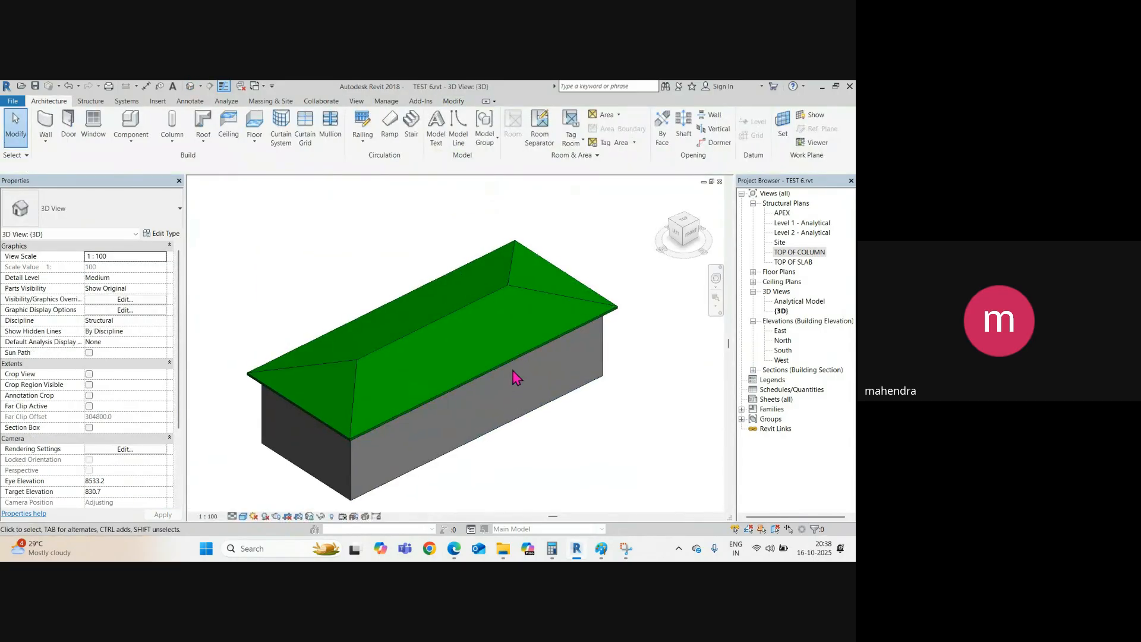
{"action": "left_click", "coordinate": [514, 373]}
{"action": "middle_click_drag", "start_coordinate": [514, 373], "coordinate": [427, 260], "text": "shift"}
{"action": "left_click", "coordinate": [428, 234]}
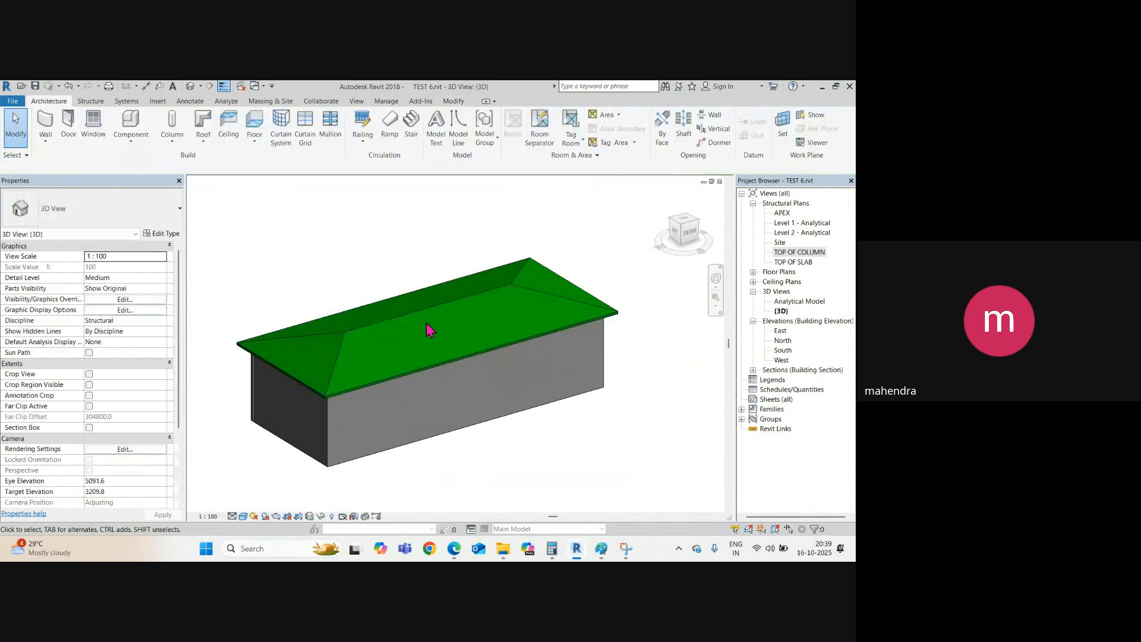
{"action": "middle_click_drag", "start_coordinate": [421, 364], "coordinate": [407, 300], "text": "shift"}
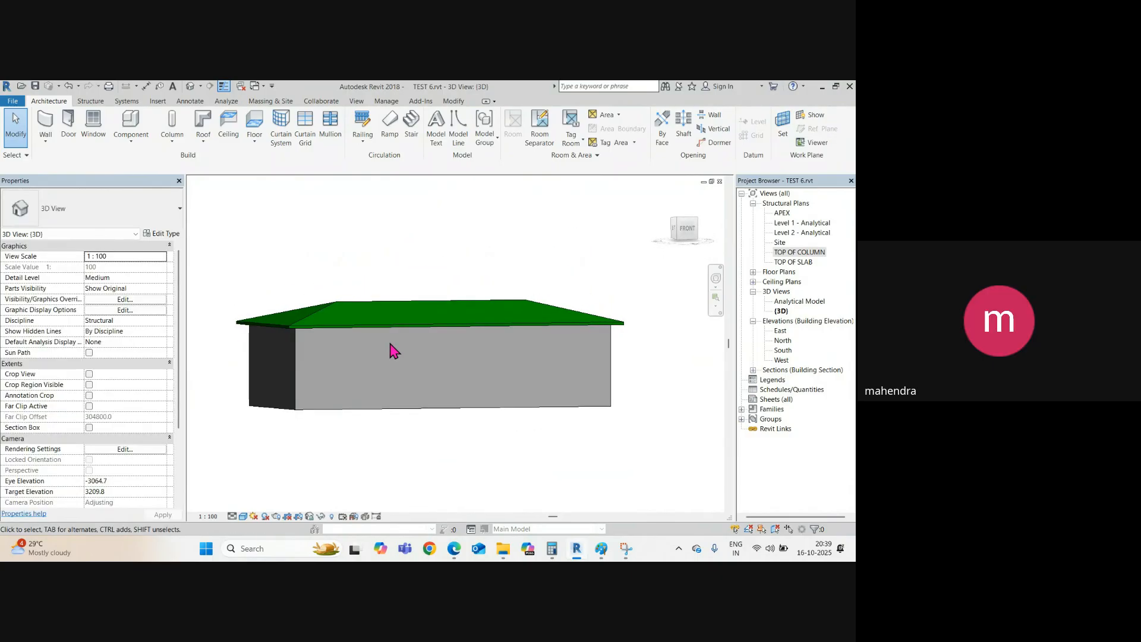
Switch to the Google Meet window and leave the call.
{"action": "mouse_move", "coordinate": [454, 548]}
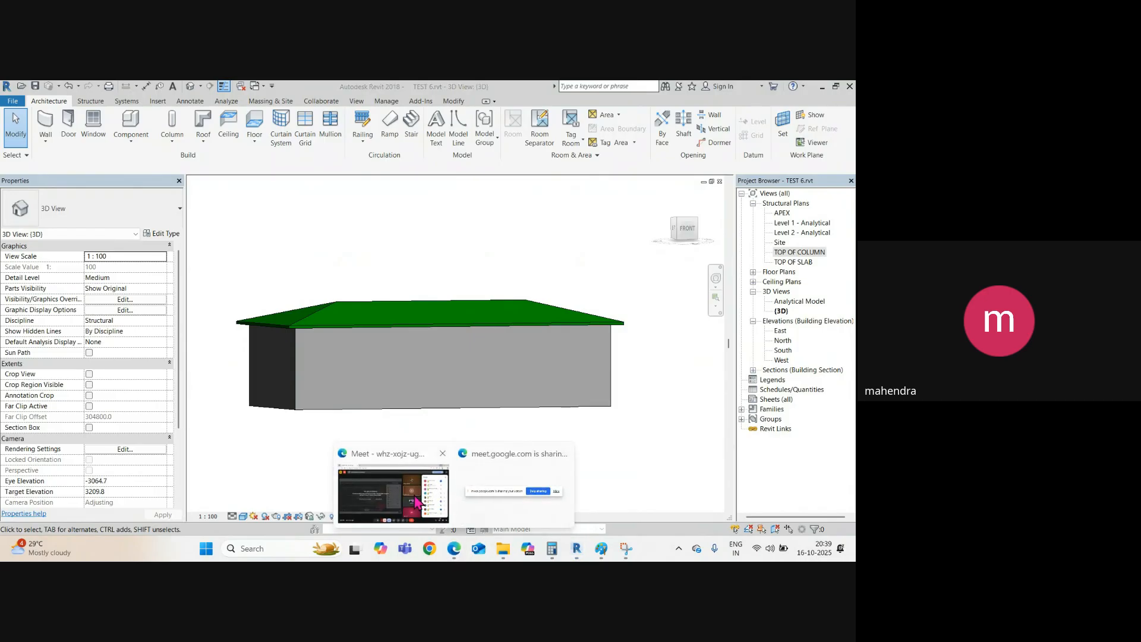
{"action": "left_click", "coordinate": [413, 494]}
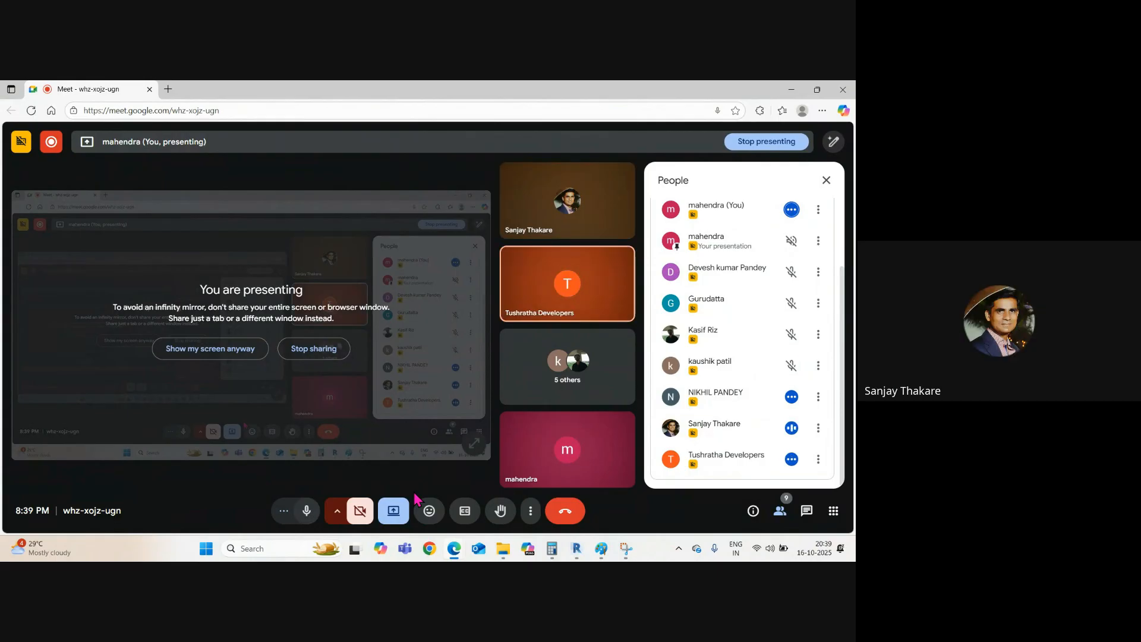
{"action": "left_click", "coordinate": [810, 558]}
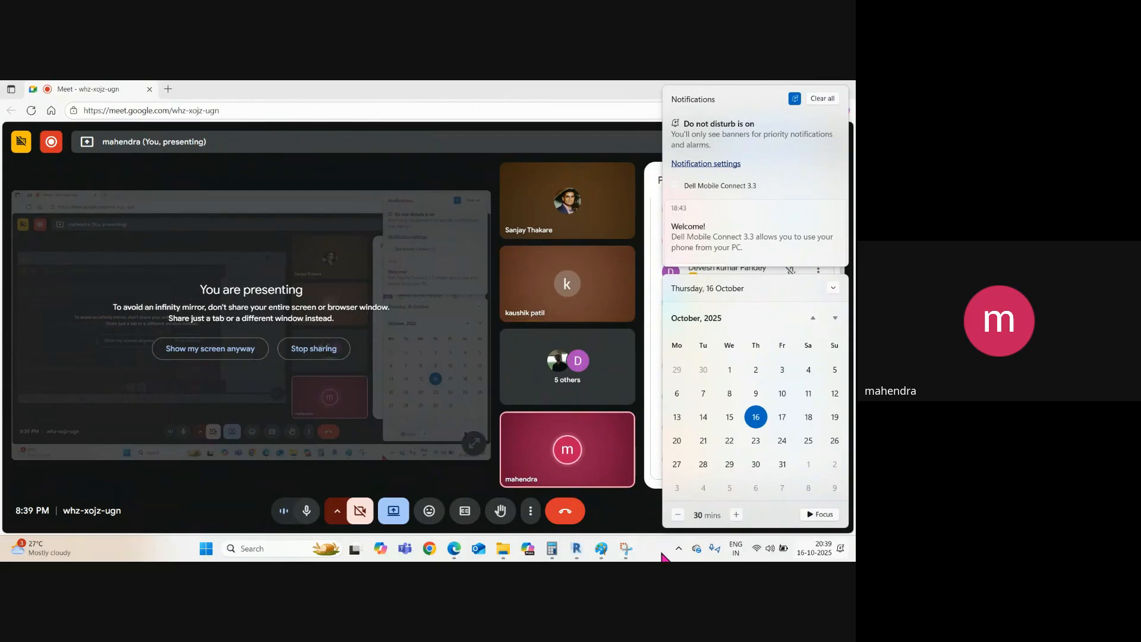
{"action": "left_click", "coordinate": [375, 337]}
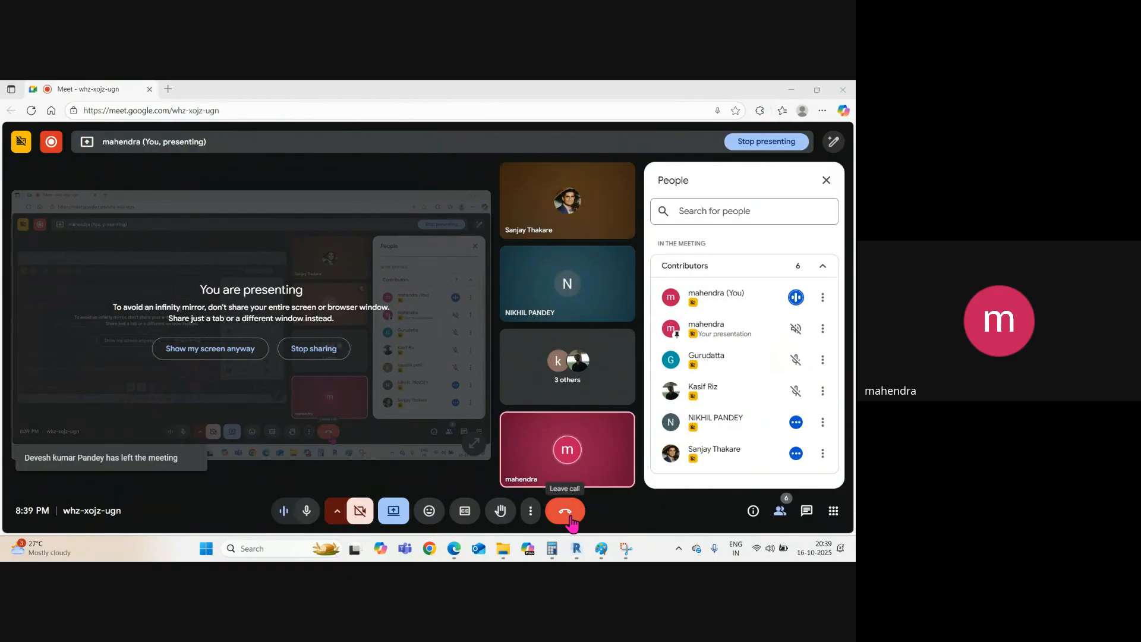
{"action": "left_click", "coordinate": [569, 518]}
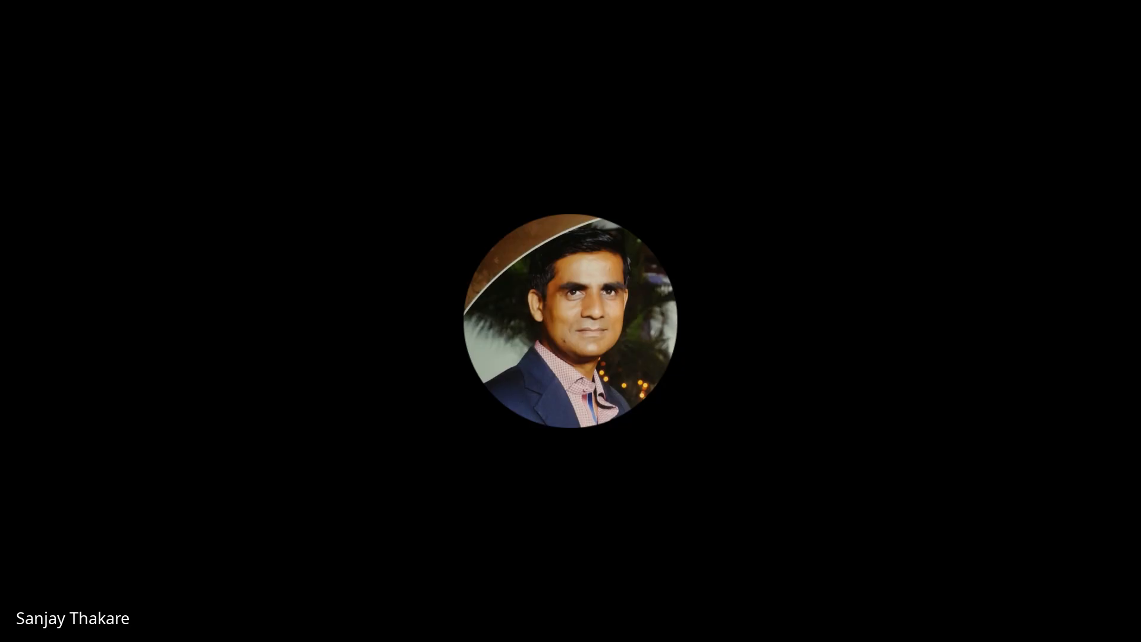